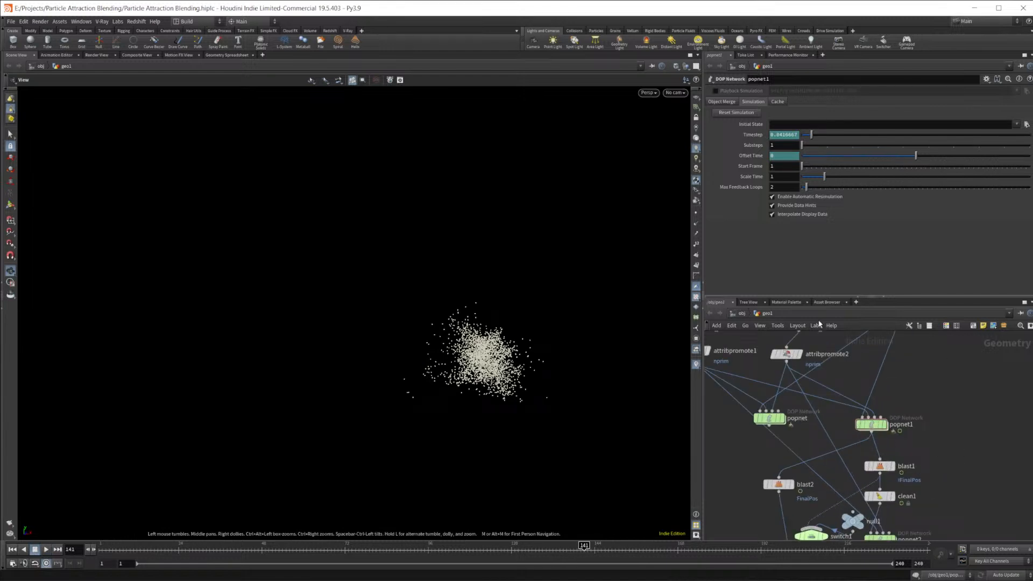
Step: Duplicate the geo1 object and place the copy beside the original at the object level
{"action": "scroll", "coordinate": [909, 414], "scroll_direction": "down", "scroll_amount": 5}
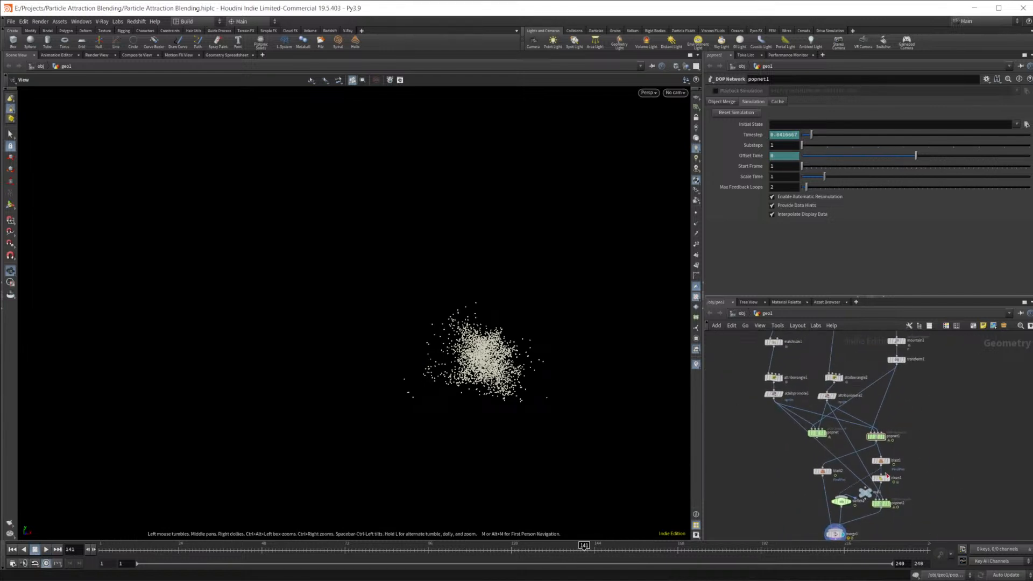
{"action": "middle_click_drag", "start_coordinate": [970, 459], "coordinate": [955, 466]}
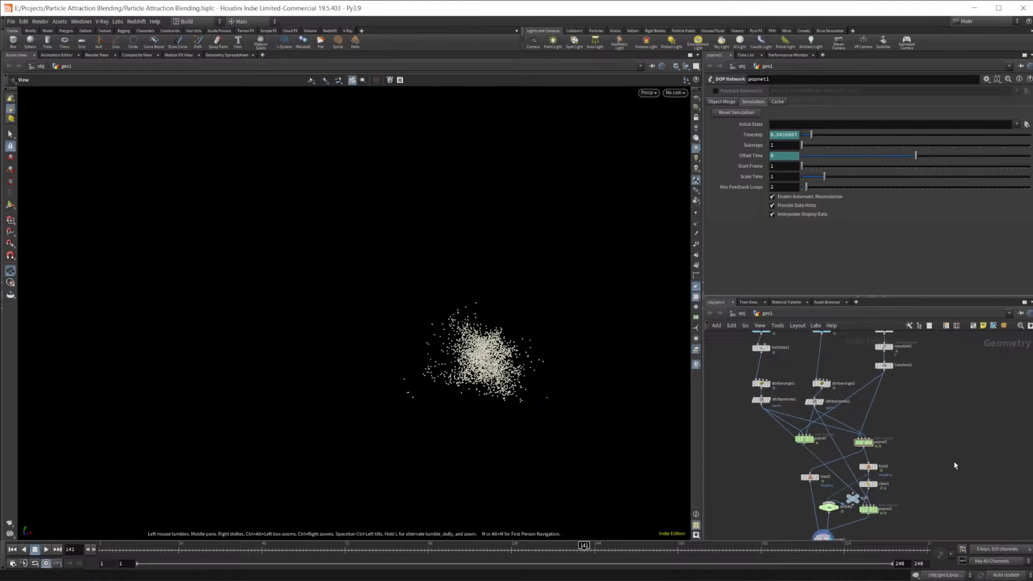
{"action": "left_click", "coordinate": [742, 313]}
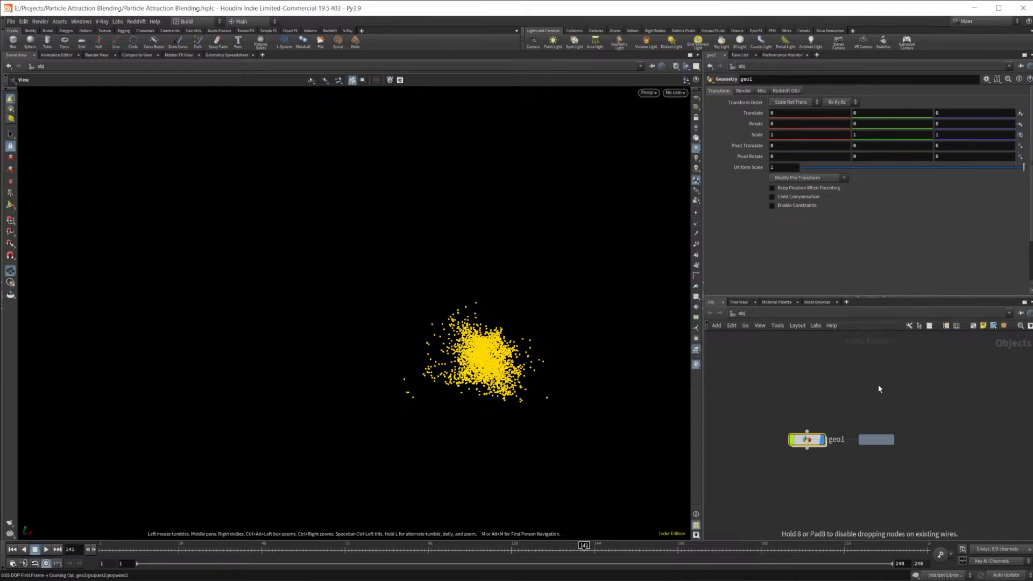
{"action": "left_click", "coordinate": [875, 440]}
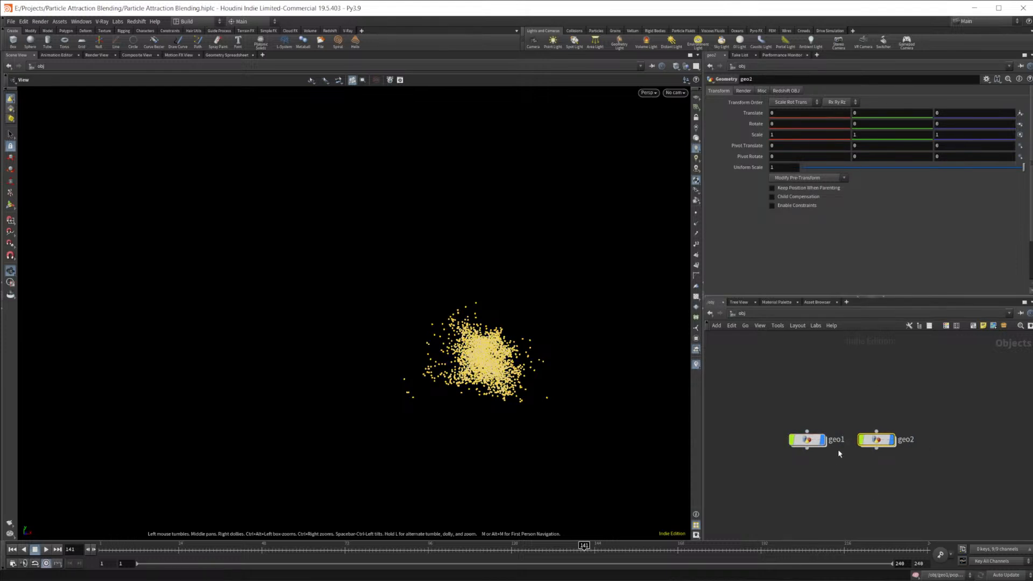
Step: Inside the duplicated object, delete all nodes downstream of popnet1 so the network ends at that particle simulation
{"action": "double_click", "coordinate": [864, 443]}
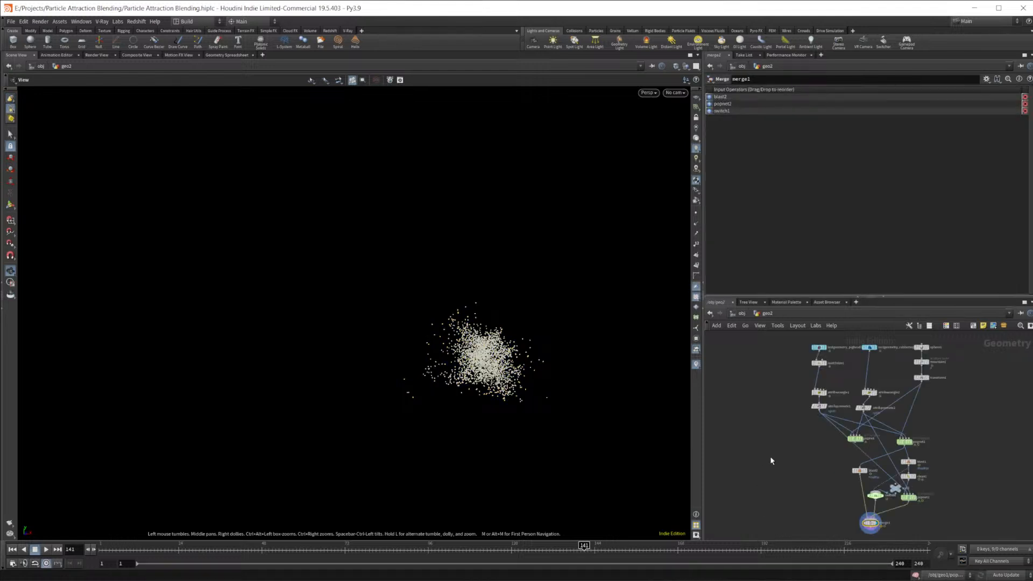
{"action": "middle_click_drag", "start_coordinate": [767, 461], "coordinate": [711, 450]}
{"action": "middle_click_drag", "start_coordinate": [899, 479], "coordinate": [866, 423]}
{"action": "scroll", "coordinate": [861, 431], "scroll_direction": "up", "scroll_amount": 5}
{"action": "middle_click_drag", "start_coordinate": [815, 515], "coordinate": [881, 522]}
{"action": "left_click_drag", "start_coordinate": [899, 520], "coordinate": [736, 374]}
{"action": "key", "text": "Delete"}
{"action": "middle_click_drag", "start_coordinate": [877, 398], "coordinate": [871, 462]}
{"action": "scroll", "coordinate": [881, 433], "scroll_direction": "up", "scroll_amount": 5}
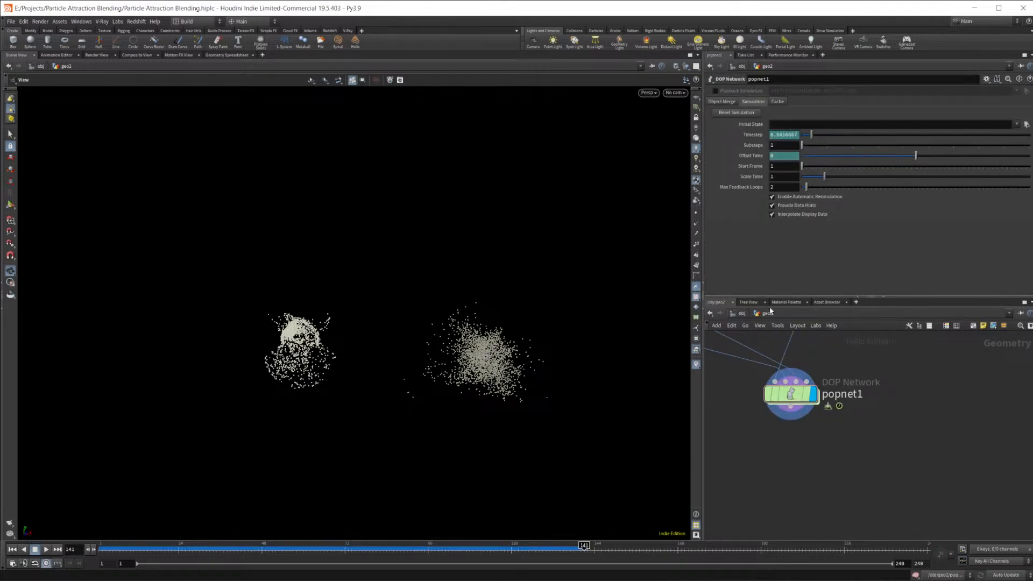
Step: Hide the original geo1 object at the object level
{"action": "left_click", "coordinate": [742, 313]}
{"action": "mouse_move", "coordinate": [809, 438]}
{"action": "left_click", "coordinate": [827, 422]}
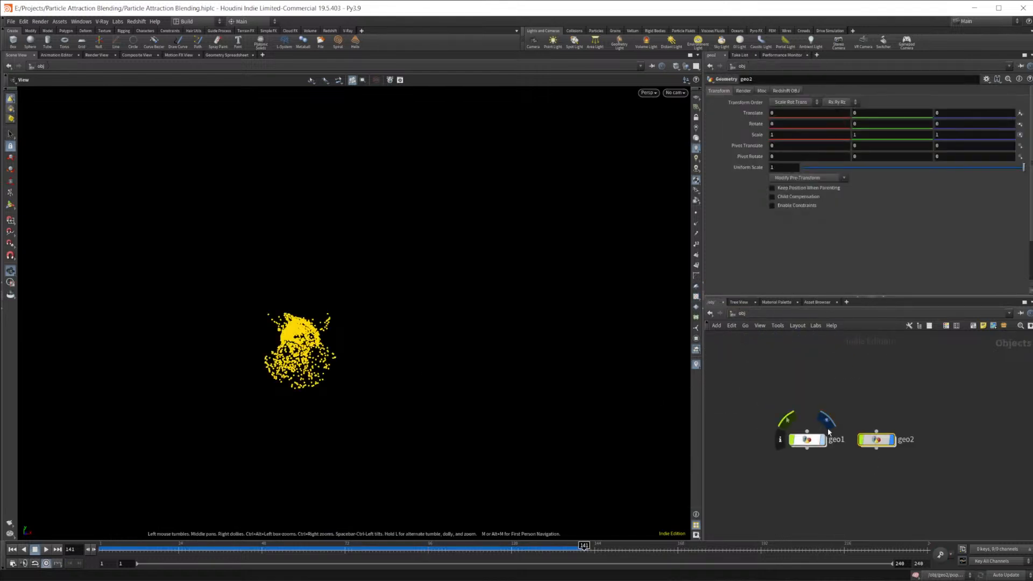
Step: Review the chain of POP nodes inside geo2's popnet1
{"action": "double_click", "coordinate": [876, 441]}
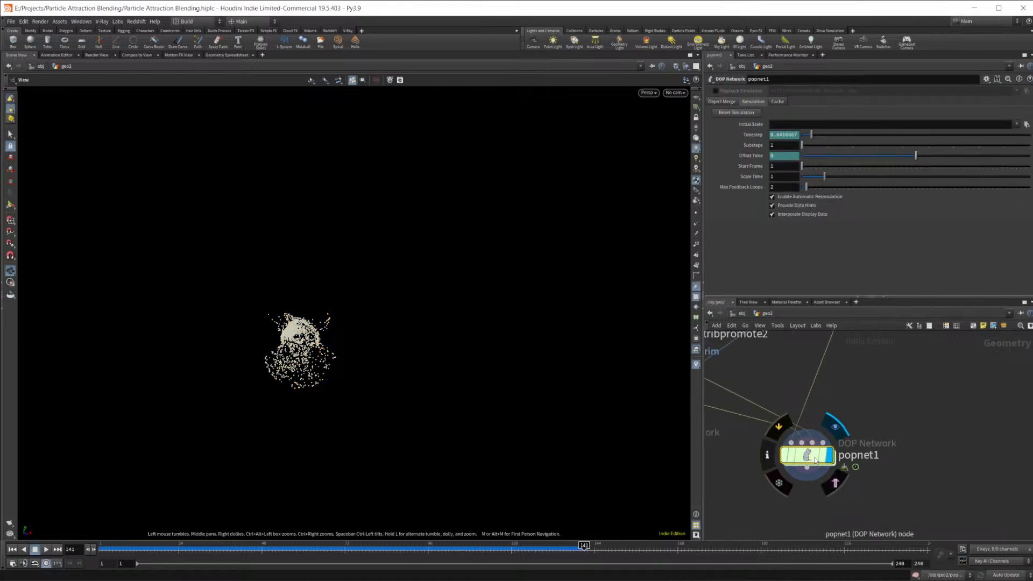
{"action": "double_click", "coordinate": [813, 456]}
{"action": "scroll", "coordinate": [915, 452], "scroll_direction": "up", "scroll_amount": 3}
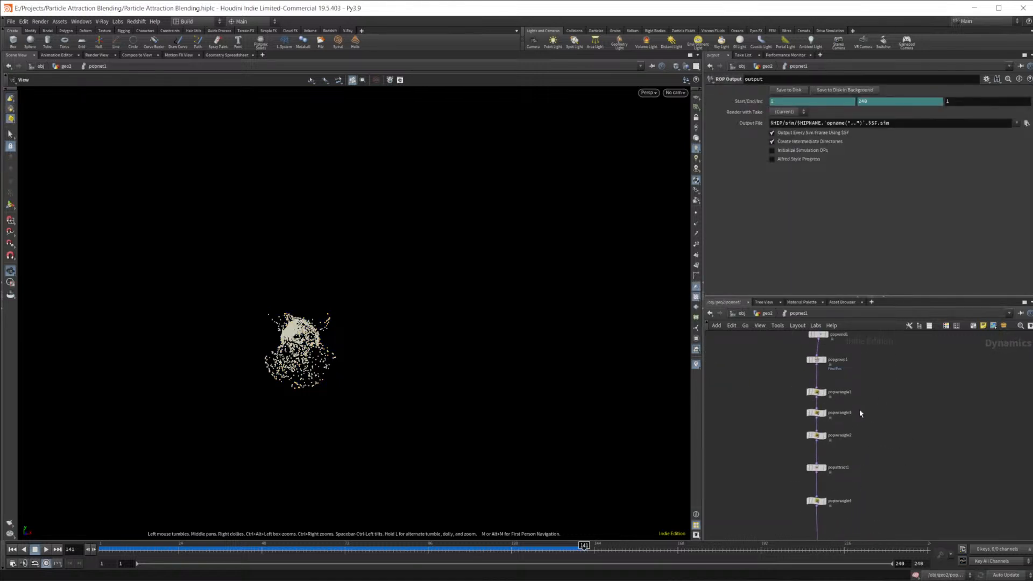
{"action": "scroll", "coordinate": [868, 410], "scroll_direction": "up", "scroll_amount": 1}
{"action": "middle_click_drag", "start_coordinate": [875, 393], "coordinate": [867, 464]}
{"action": "left_click", "coordinate": [773, 312]}
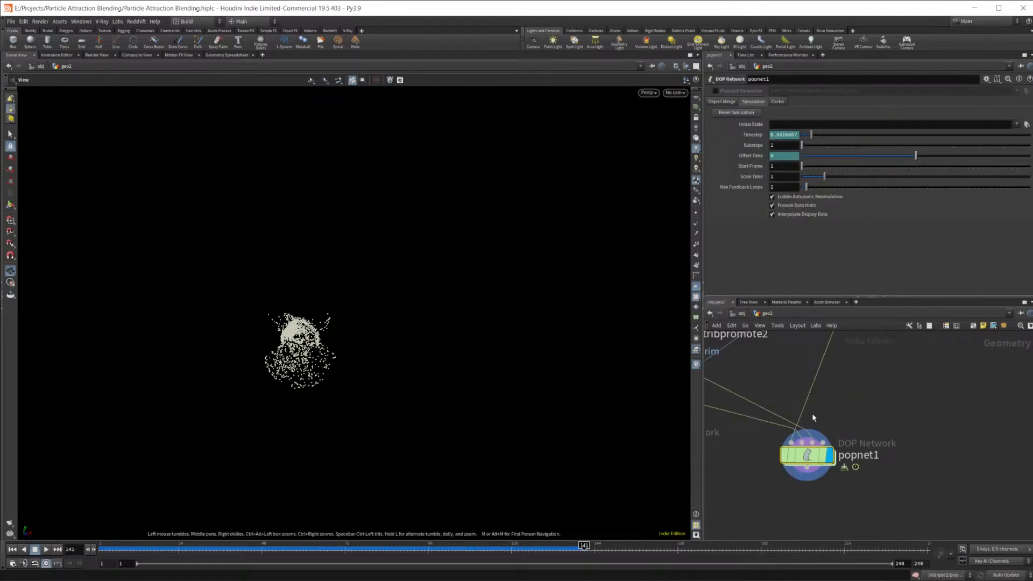
Step: Create a new Geometry object near geo2 at the object level and enter it
{"action": "left_click", "coordinate": [741, 313]}
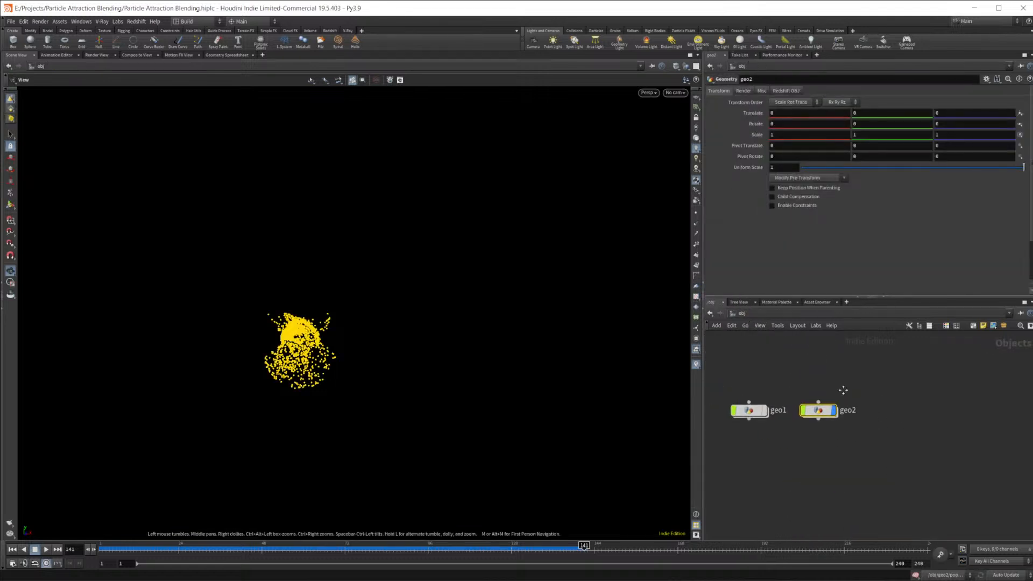
{"action": "key", "text": "Tab"}
{"action": "type", "text": "geo"}
{"action": "key", "text": "Return"}
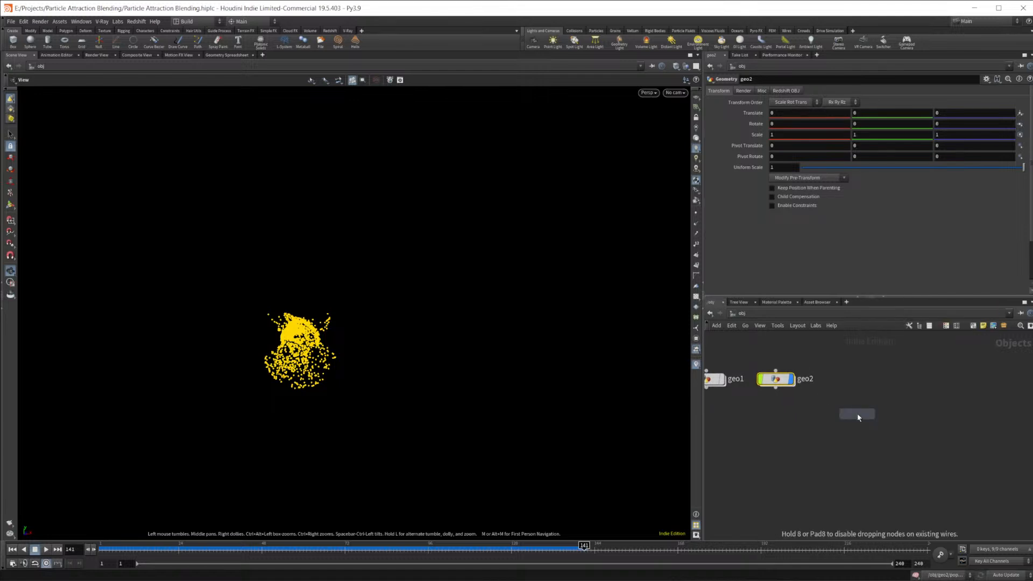
{"action": "left_click", "coordinate": [857, 417]}
{"action": "double_click", "coordinate": [857, 414]}
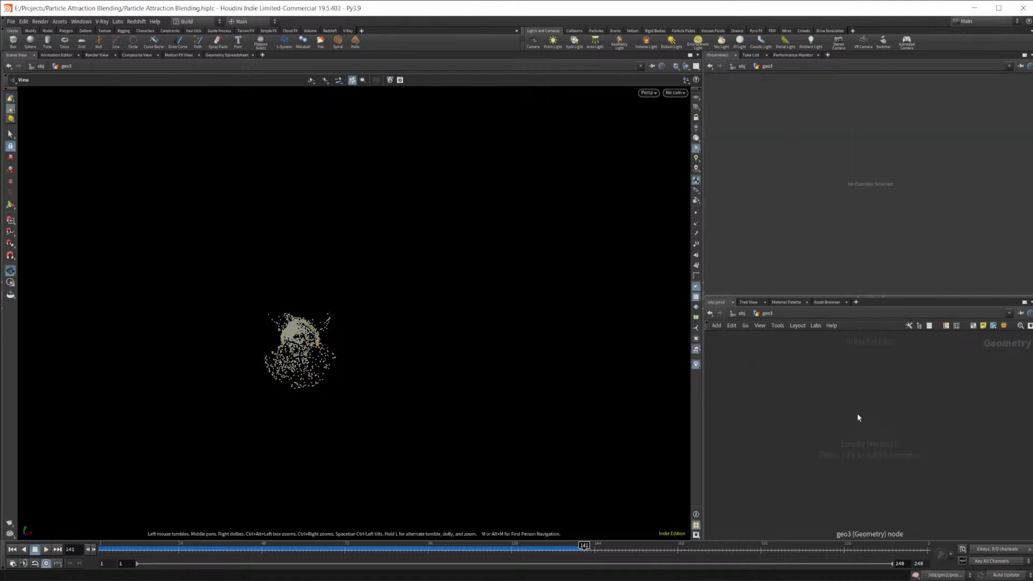
Step: Add a Sphere node to the empty geometry network
{"action": "key", "text": "Tab"}
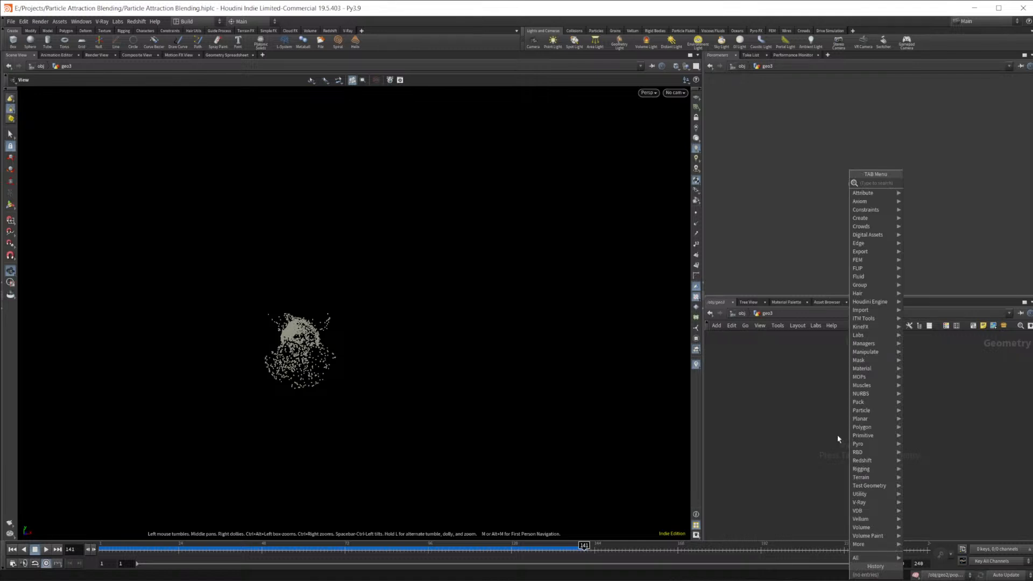
{"action": "type", "text": "sphere"}
{"action": "key", "text": "Return"}
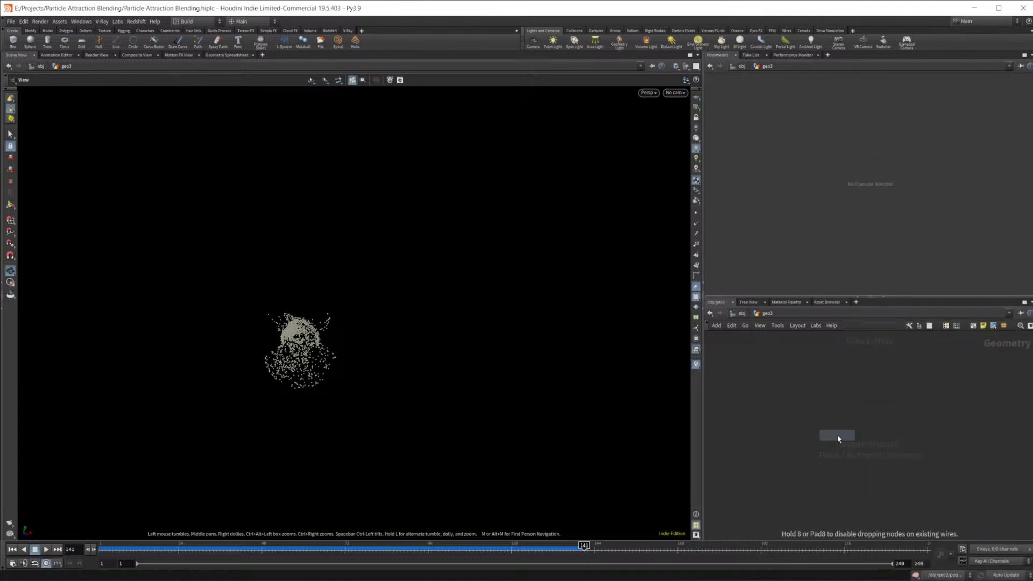
{"action": "left_click", "coordinate": [838, 438]}
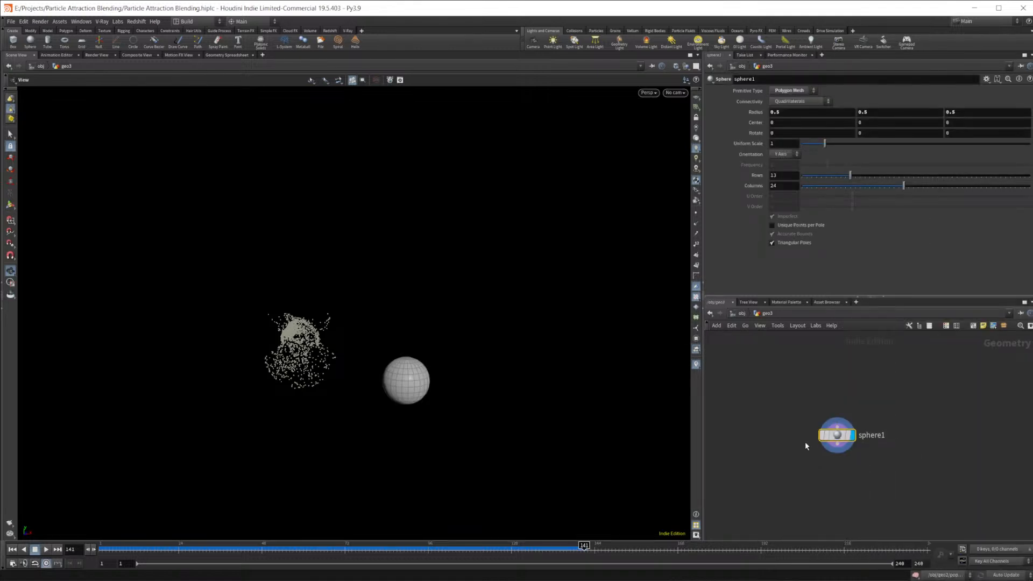
Step: Hide the geo2 object, return inside geo3 and move the sphere node higher in the network
{"action": "left_click", "coordinate": [738, 314]}
{"action": "left_click", "coordinate": [795, 359]}
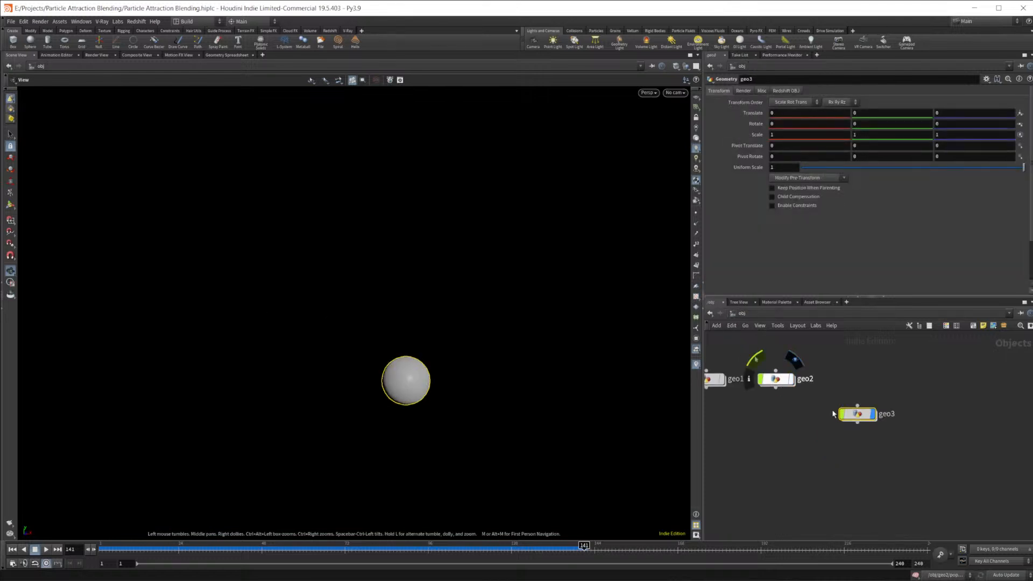
{"action": "double_click", "coordinate": [861, 419]}
{"action": "left_click_drag", "start_coordinate": [839, 433], "coordinate": [837, 393]}
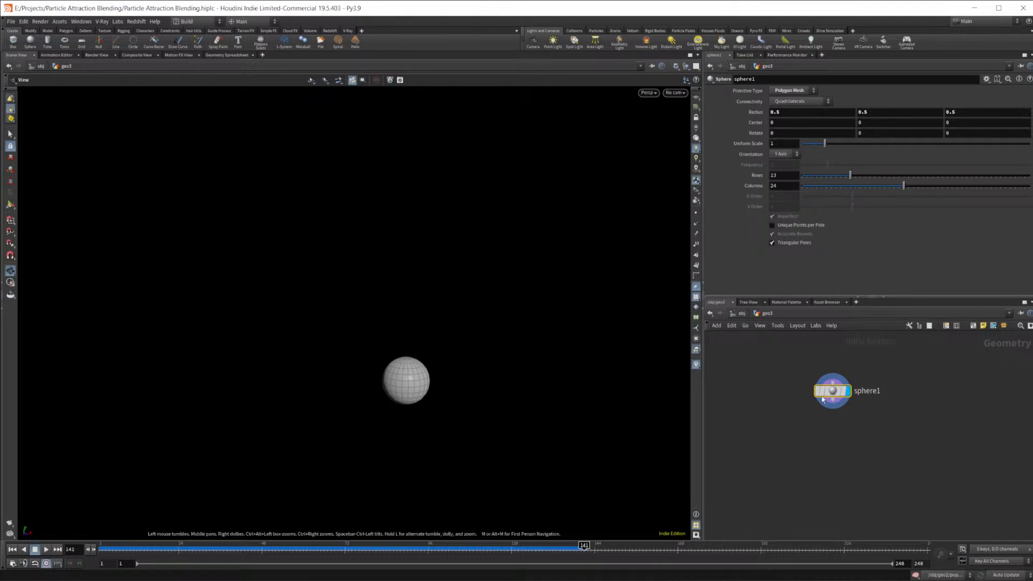
Step: Examine the wrangle, attract and output nodes inside geo2's popnet1
{"action": "left_click", "coordinate": [739, 313]}
{"action": "double_click", "coordinate": [783, 380]}
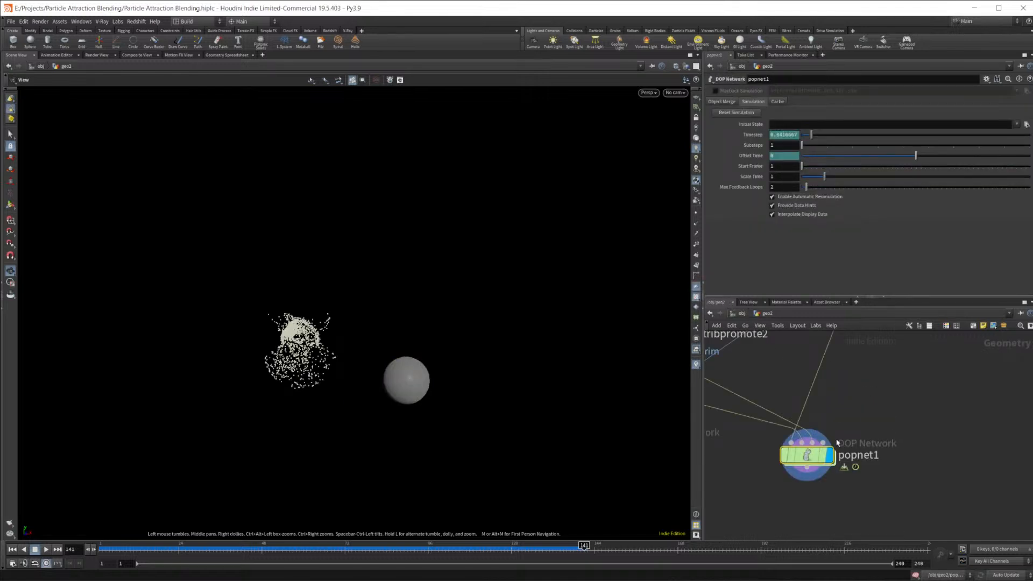
{"action": "double_click", "coordinate": [807, 455]}
{"action": "scroll", "coordinate": [861, 425], "scroll_direction": "up", "scroll_amount": 1}
{"action": "middle_click_drag", "start_coordinate": [816, 413], "coordinate": [848, 357]}
{"action": "scroll", "coordinate": [885, 444], "scroll_direction": "down", "scroll_amount": 5}
{"action": "middle_click_drag", "start_coordinate": [887, 452], "coordinate": [867, 311]}
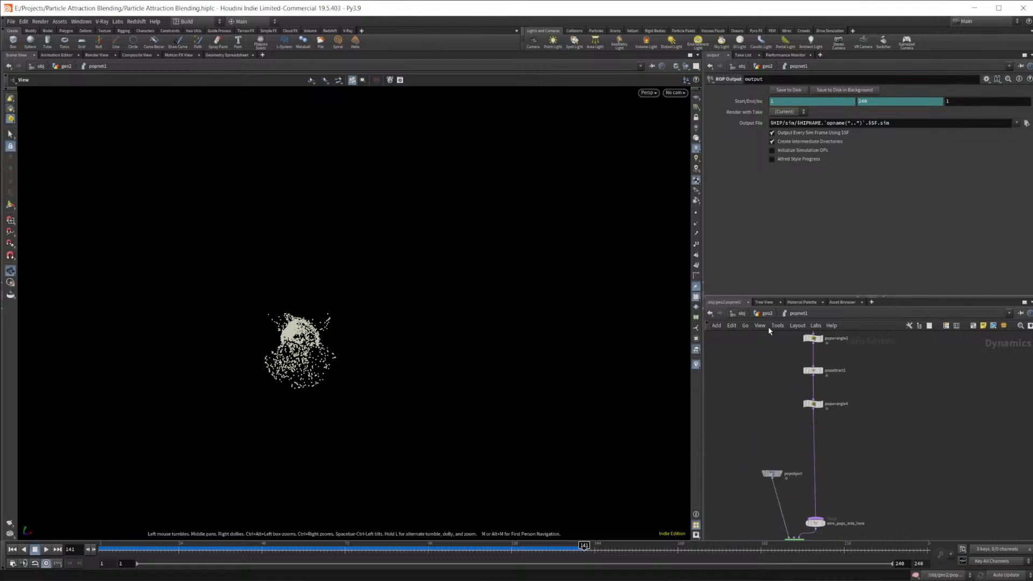
{"action": "left_click", "coordinate": [767, 313]}
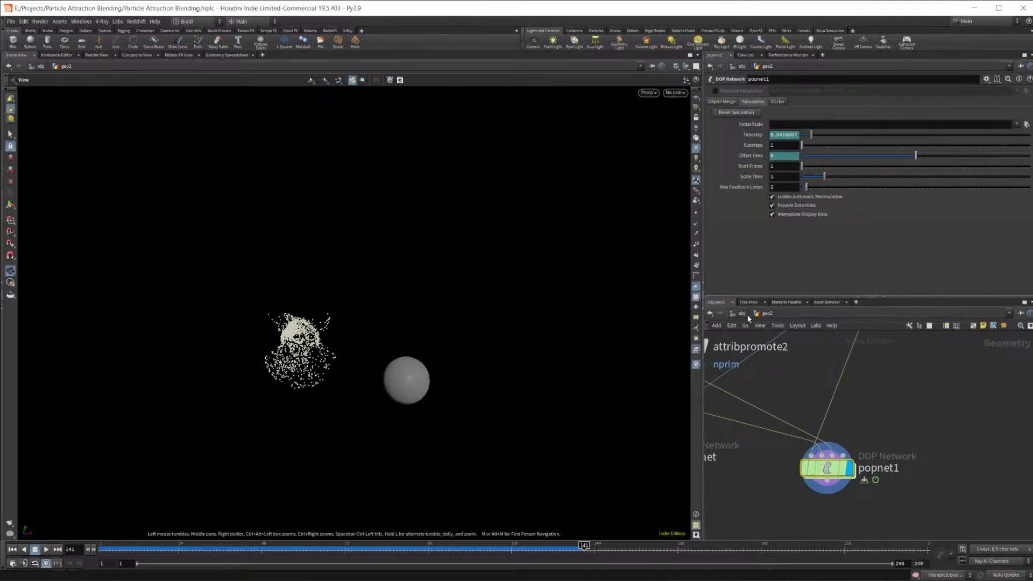
Step: Examine the start of the POP chain inside geo1's popnet2
{"action": "left_click", "coordinate": [742, 313]}
{"action": "double_click", "coordinate": [772, 405]}
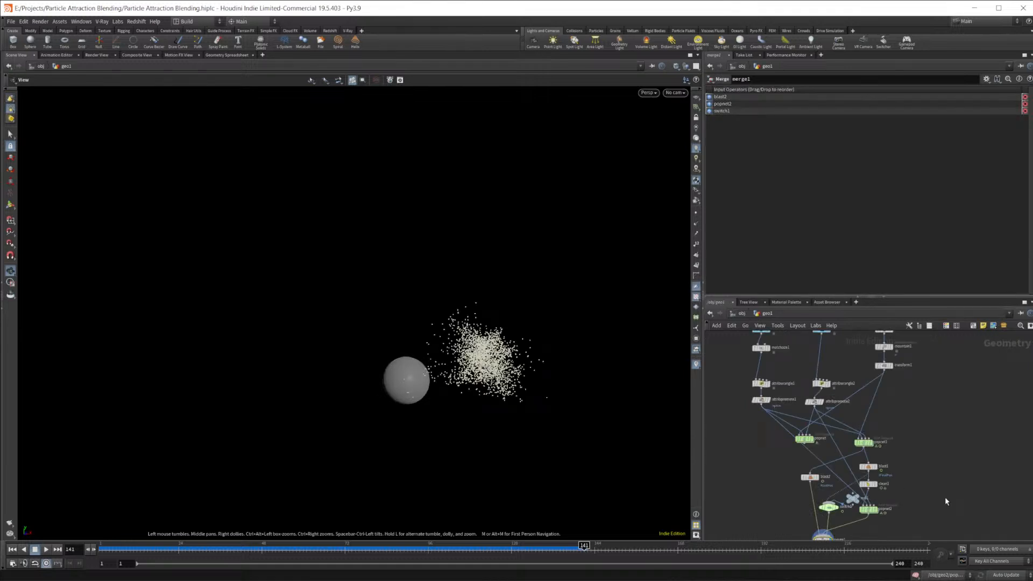
{"action": "double_click", "coordinate": [868, 509]}
{"action": "scroll", "coordinate": [898, 425], "scroll_direction": "up", "scroll_amount": 8}
{"action": "scroll", "coordinate": [823, 402], "scroll_direction": "down", "scroll_amount": 8}
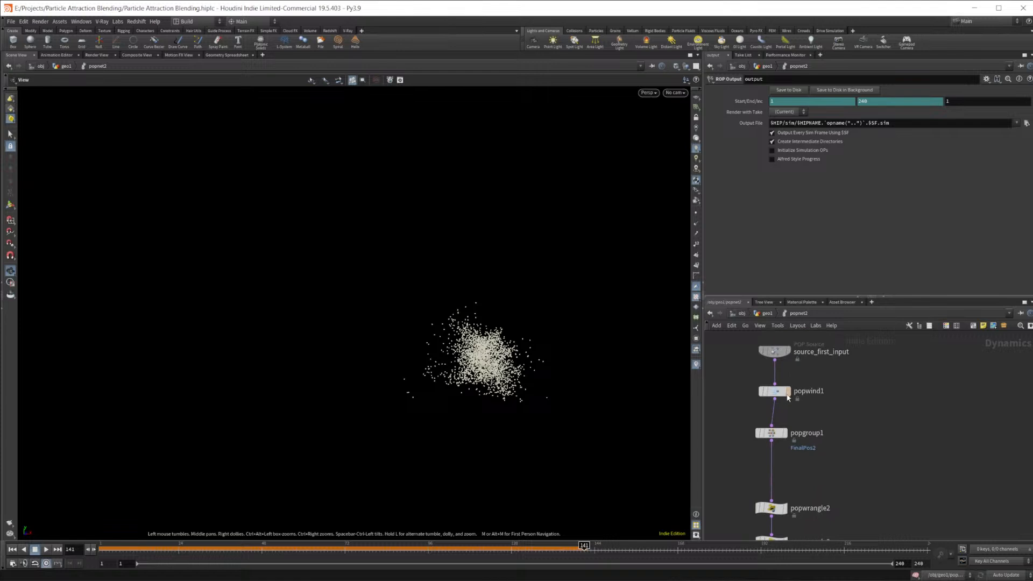
{"action": "left_click", "coordinate": [766, 313]}
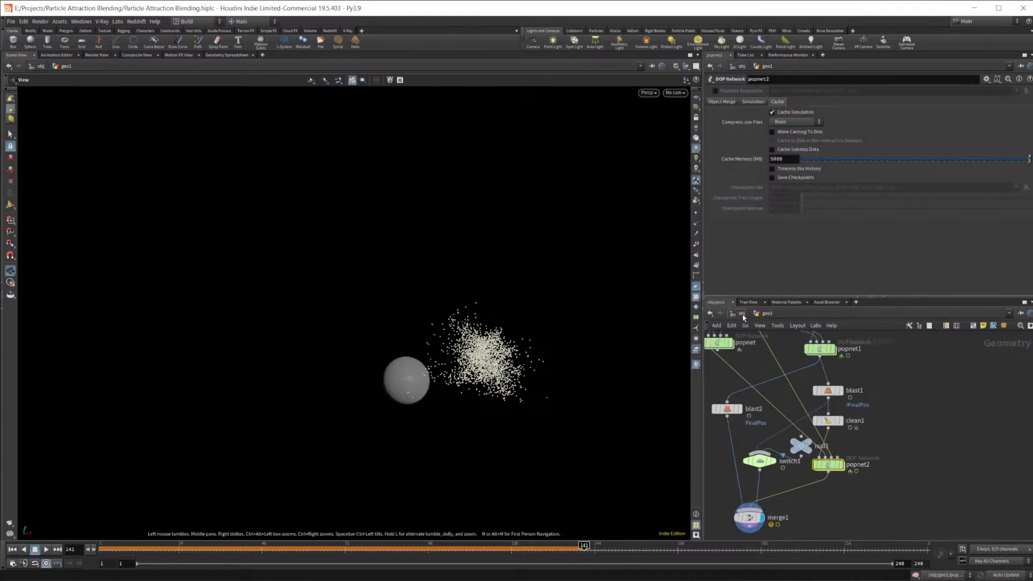
Step: In geo3, add a POP Network fed by the sphere node
{"action": "left_click", "coordinate": [742, 314]}
{"action": "double_click", "coordinate": [914, 439]}
{"action": "key", "text": "Tab"}
{"action": "type", "text": "dopnet"}
{"action": "key", "text": "Return"}
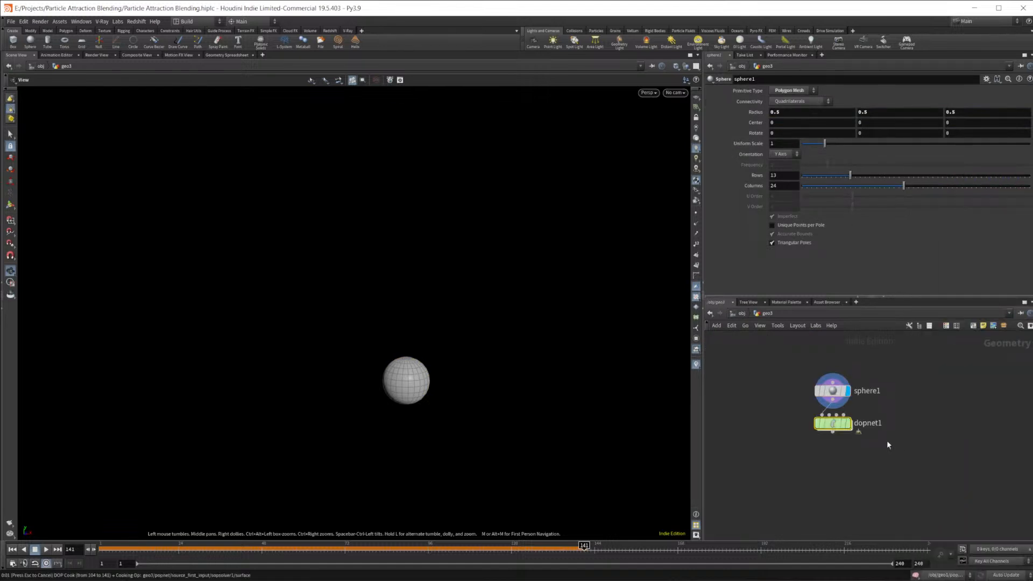
Step: Enter the new POP network and add a POP Group node
{"action": "double_click", "coordinate": [833, 423]}
{"action": "key", "text": "Tab"}
{"action": "mouse_move", "coordinate": [818, 460]}
{"action": "type", "text": "popgroup"}
{"action": "key", "text": "Return"}
{"action": "left_click", "coordinate": [806, 456]}
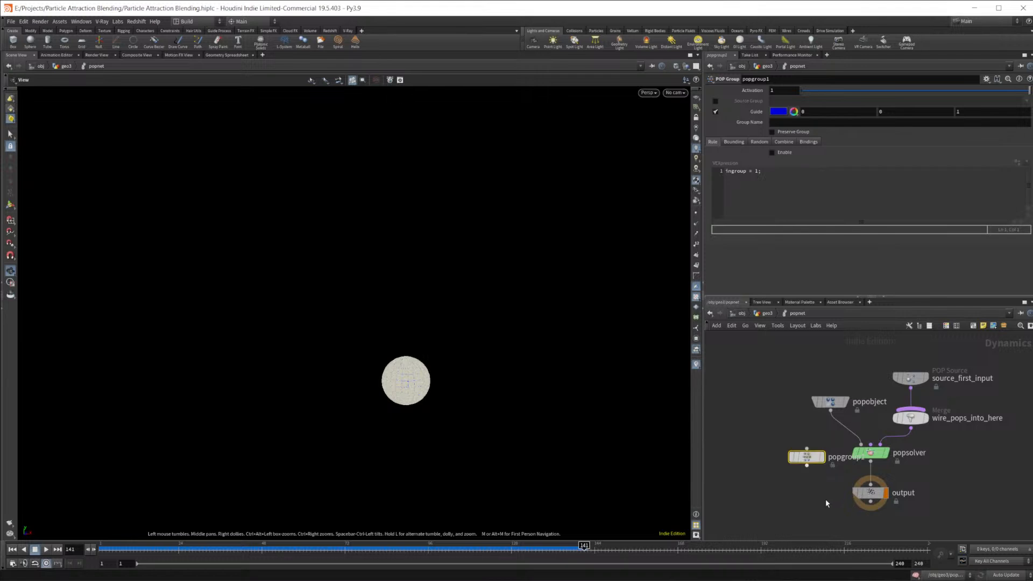
Step: Insert the POP Group between source_first_input and wire_pops_into_here, spacing the nodes out vertically
{"action": "left_click_drag", "start_coordinate": [804, 458], "coordinate": [958, 408]}
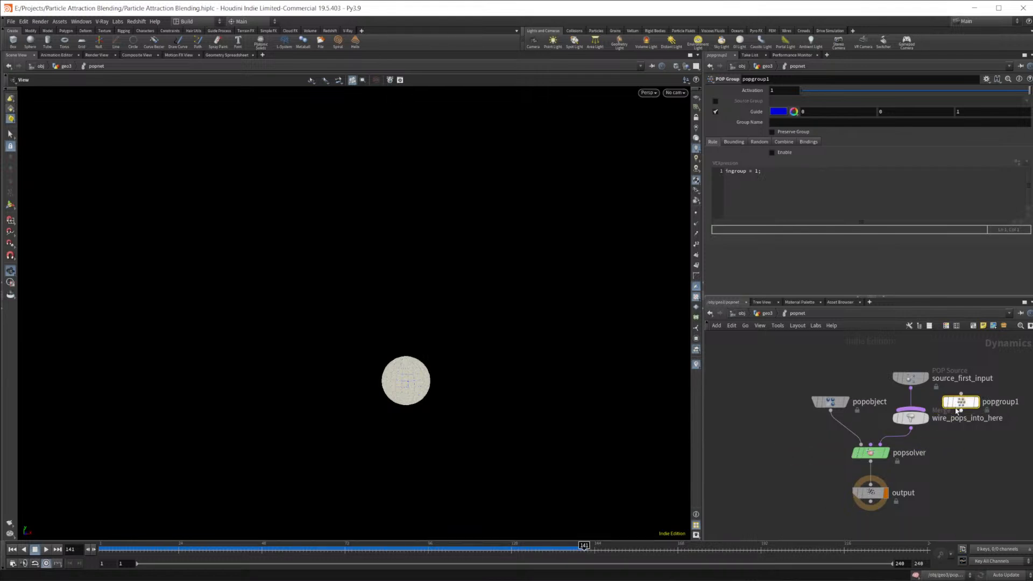
{"action": "middle_click_drag", "start_coordinate": [936, 434], "coordinate": [943, 506]}
{"action": "left_click_drag", "start_coordinate": [916, 451], "coordinate": [916, 349]}
{"action": "left_click_drag", "start_coordinate": [968, 479], "coordinate": [918, 408]}
{"action": "middle_click_drag", "start_coordinate": [1013, 409], "coordinate": [996, 435]}
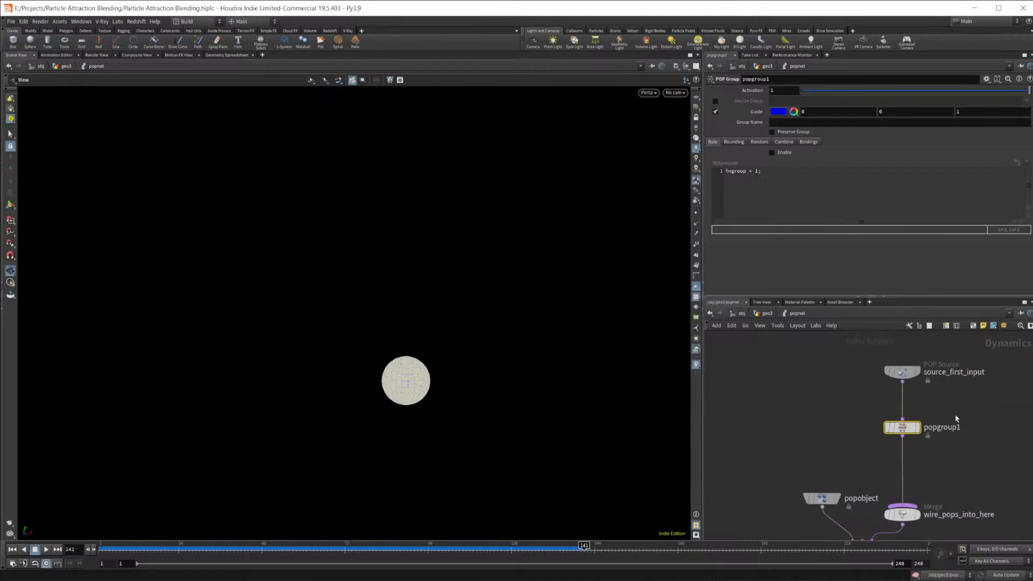
Step: Turn off the guide on the source_first_input node and return the timeline to frame 1
{"action": "left_click", "coordinate": [771, 315]}
{"action": "double_click", "coordinate": [834, 426]}
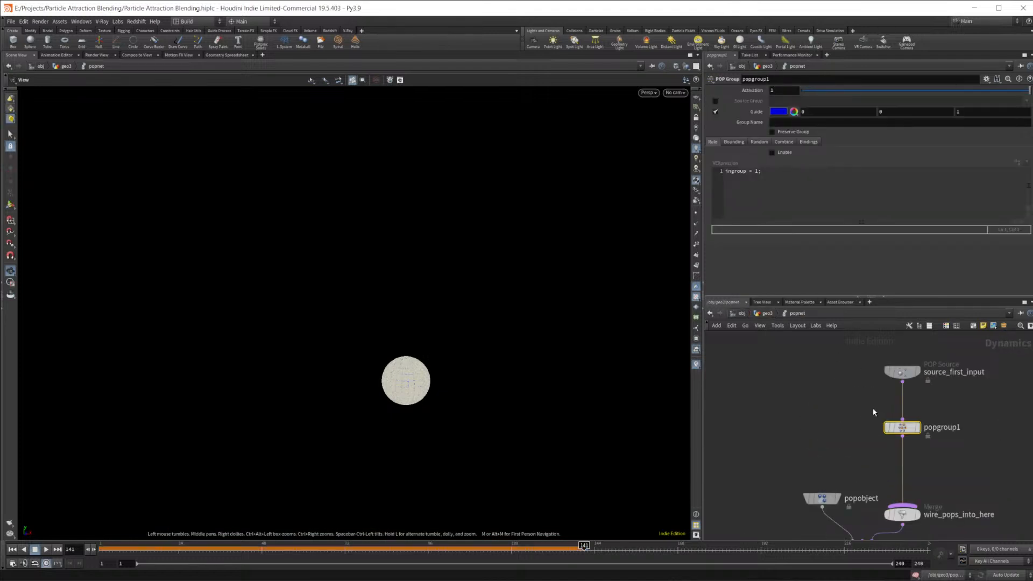
{"action": "left_click", "coordinate": [902, 372]}
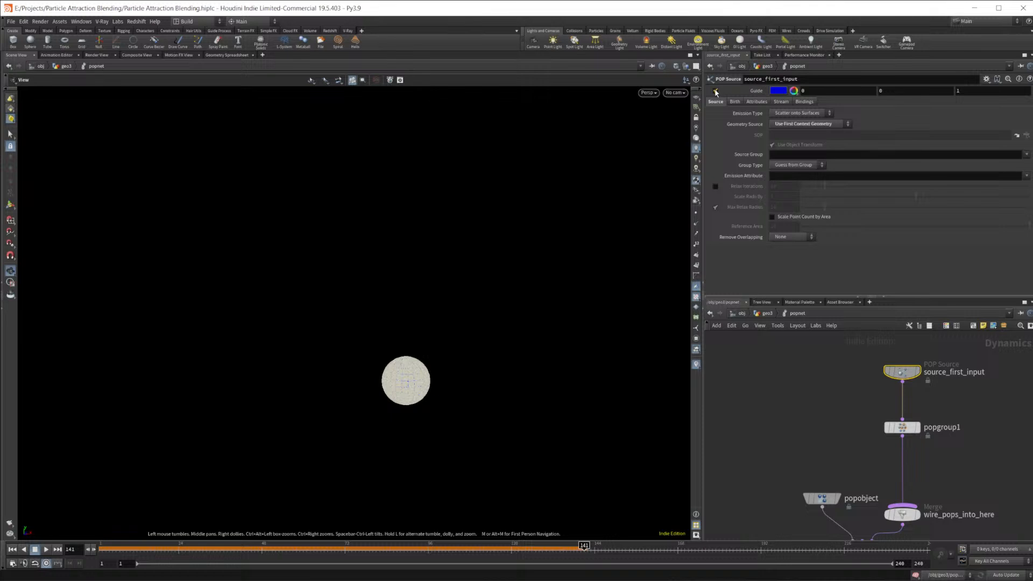
{"action": "left_click", "coordinate": [716, 91]}
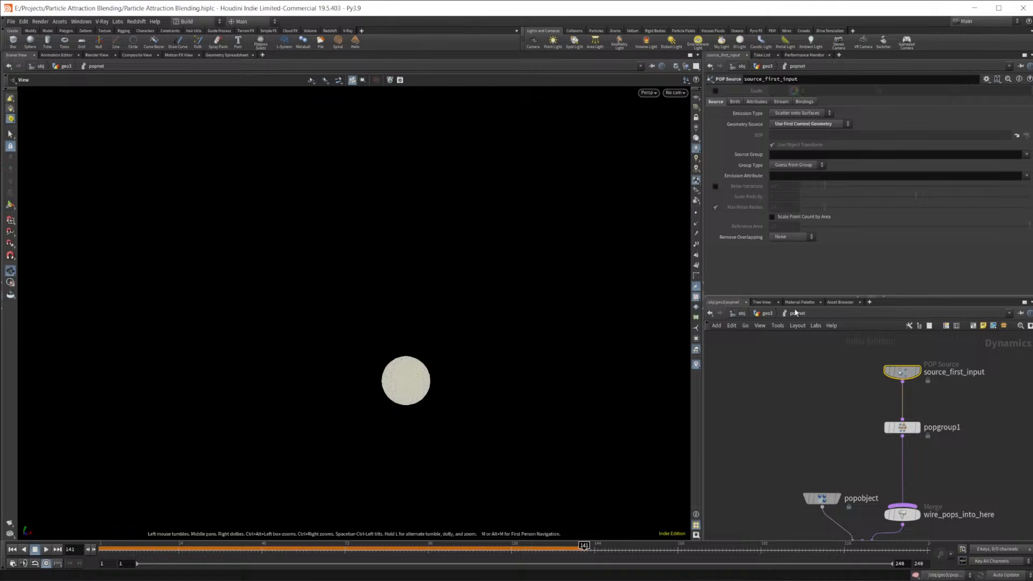
{"action": "left_click", "coordinate": [22, 549]}
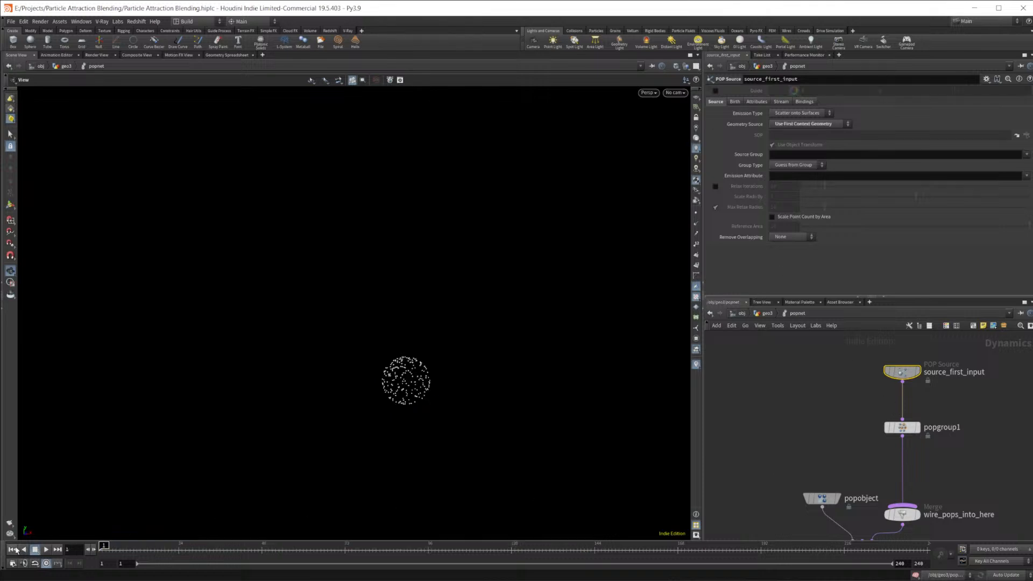
Step: Set the source's birth parameters to Const. Activation 0, Impulse Activation $FF==1 and Impulse Count 1000
{"action": "left_click", "coordinate": [735, 102]}
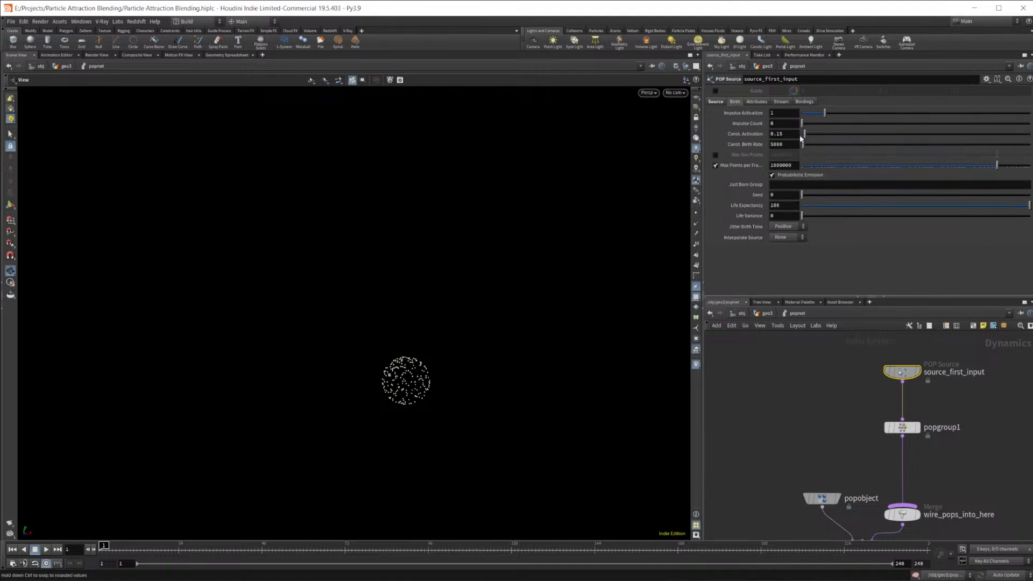
{"action": "left_click_drag", "start_coordinate": [807, 139], "coordinate": [775, 124]}
{"action": "left_click", "coordinate": [783, 116]}
{"action": "type", "text": "$FF=="}
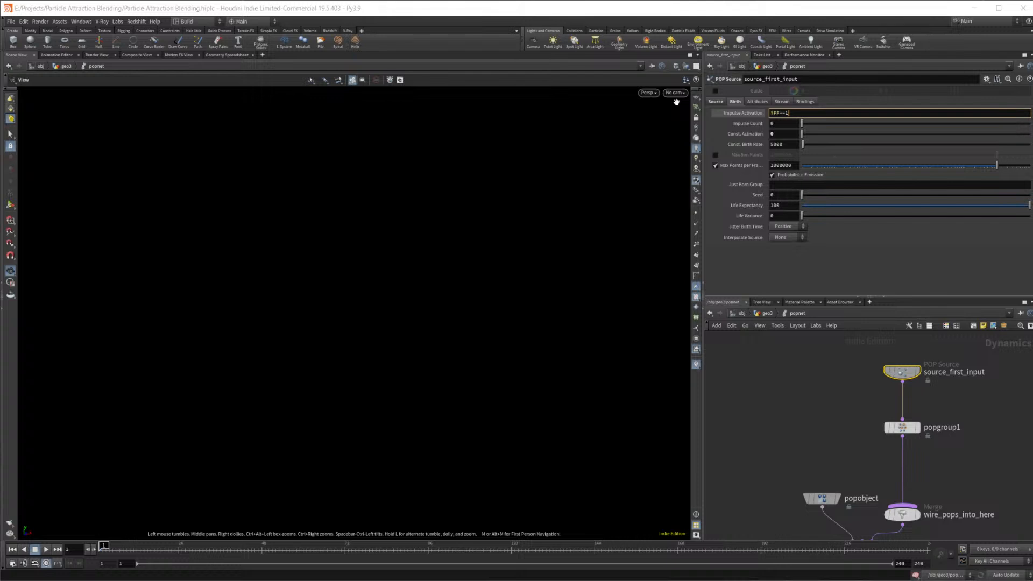
{"action": "key", "text": "Return"}
{"action": "left_click", "coordinate": [781, 124]}
{"action": "type", "text": "100"}
{"action": "key", "text": "Return"}
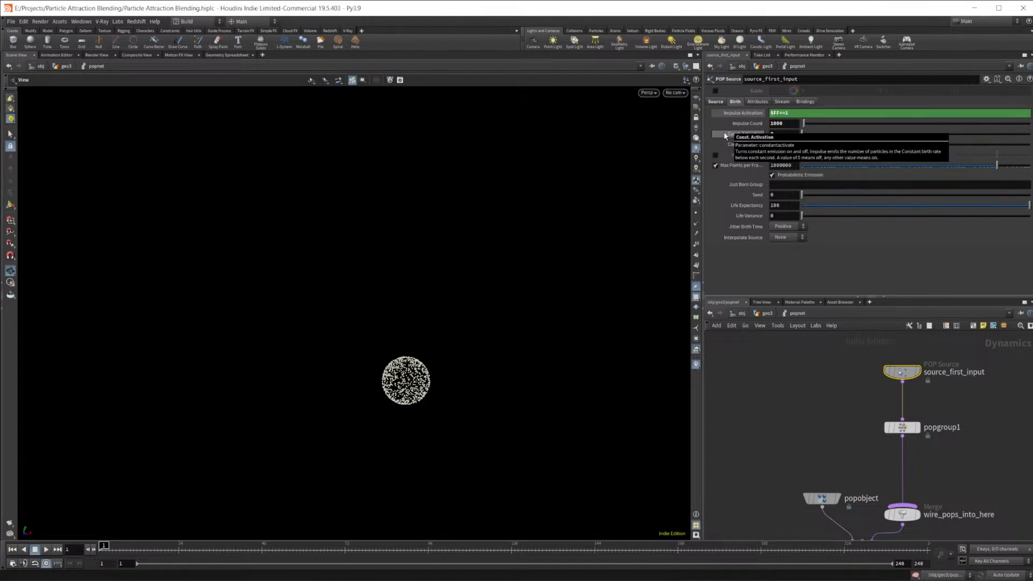
Step: Add a POP Wind node and insert it between source_first_input and popgroup1
{"action": "middle_click_drag", "start_coordinate": [964, 444], "coordinate": [941, 503]}
{"action": "left_click_drag", "start_coordinate": [877, 431], "coordinate": [876, 371]}
{"action": "key", "text": "Tab"}
{"action": "mouse_move", "coordinate": [895, 404]}
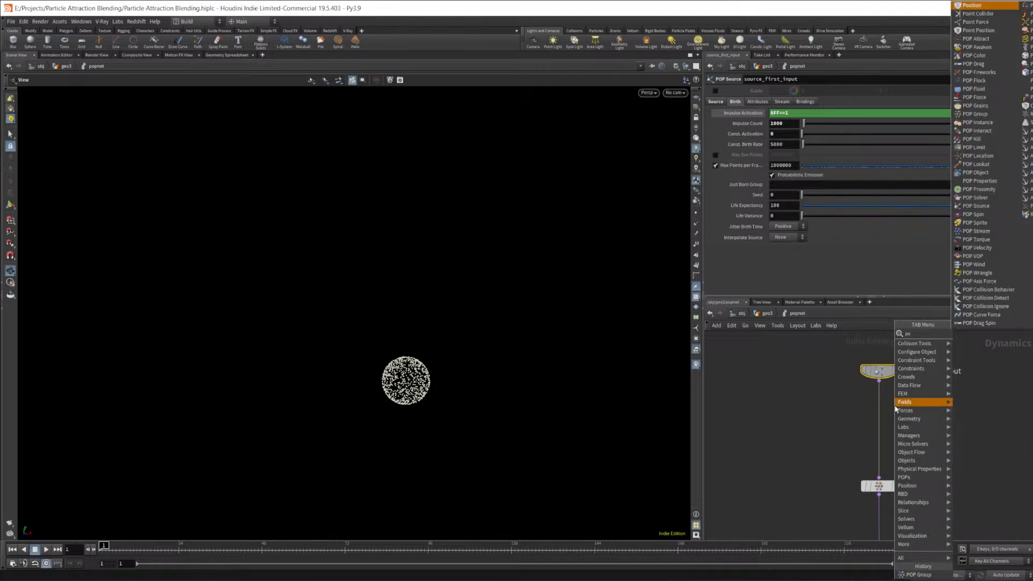
{"action": "left_click", "coordinate": [979, 68]}
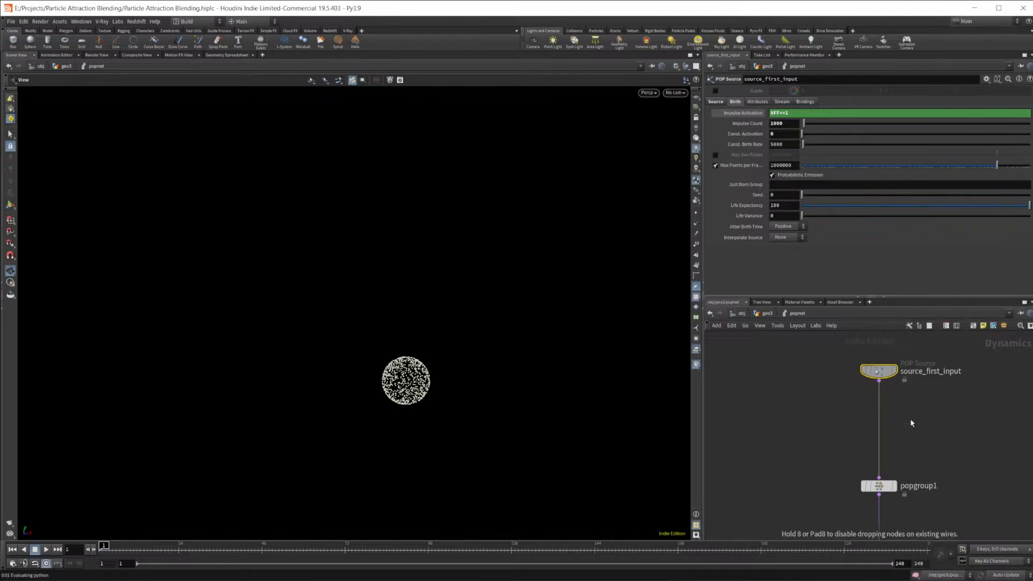
{"action": "left_click", "coordinate": [910, 422]}
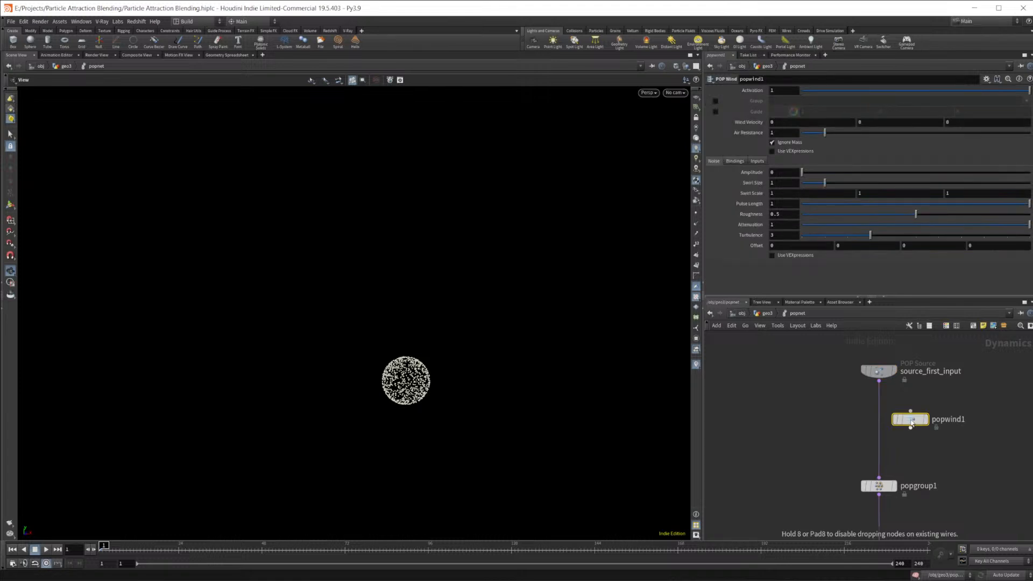
{"action": "mouse_move", "coordinate": [915, 434]}
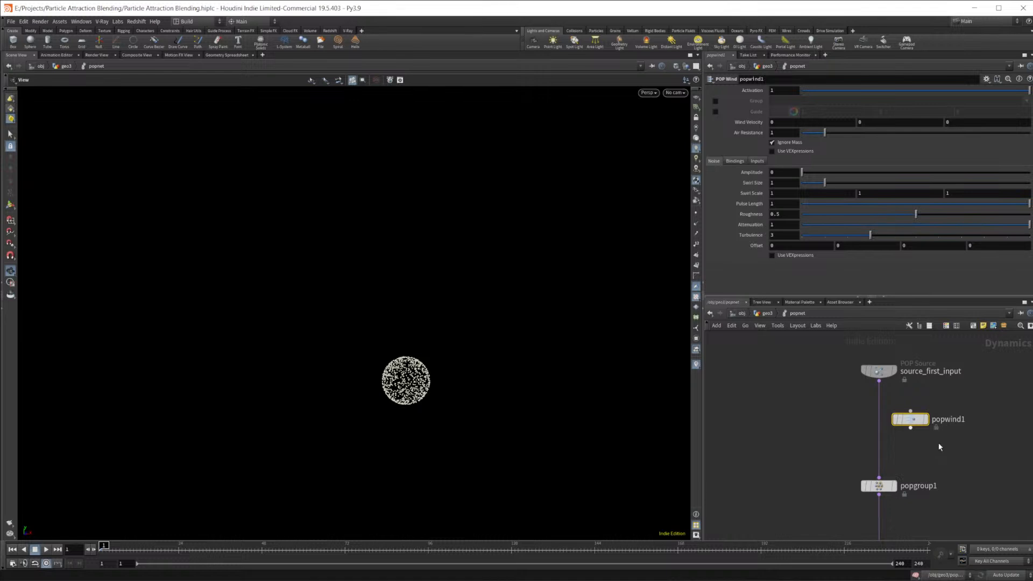
{"action": "left_click_drag", "start_coordinate": [918, 424], "coordinate": [886, 424]}
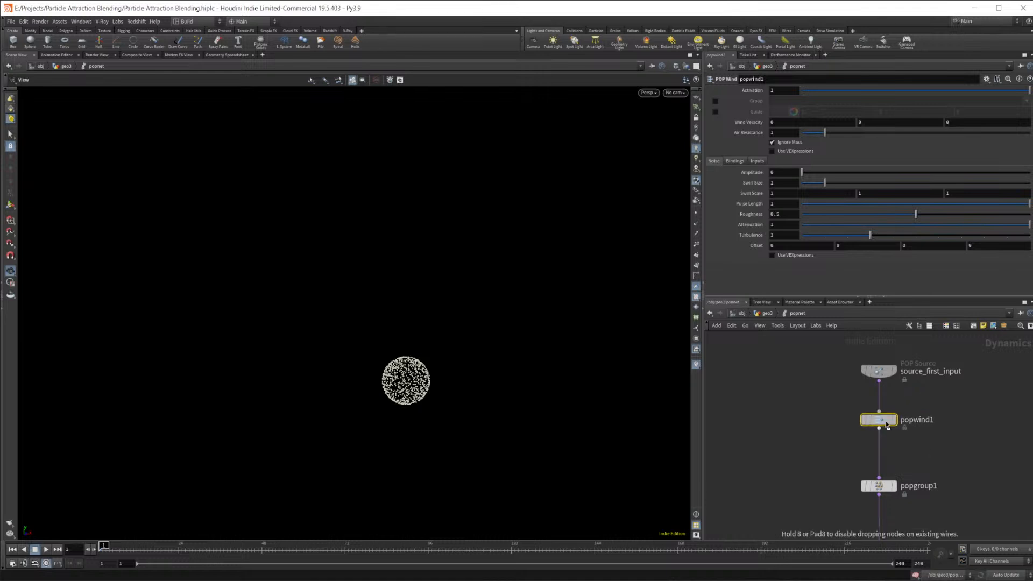
{"action": "mouse_move", "coordinate": [887, 423]}
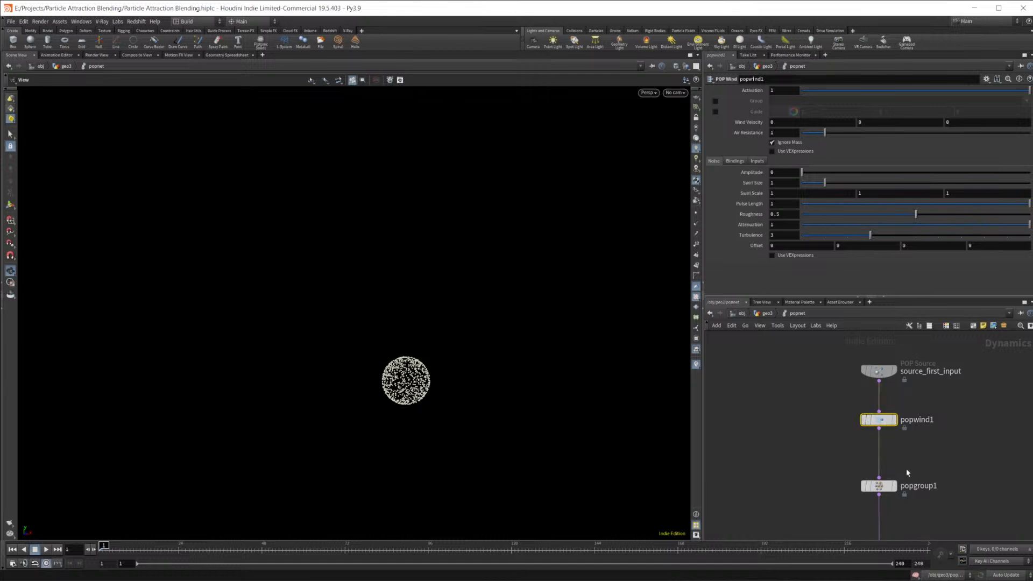
{"action": "mouse_move", "coordinate": [887, 423]}
{"action": "left_mouse_down"}
{"action": "mouse_move", "coordinate": [897, 425]}
{"action": "mouse_move", "coordinate": [886, 425]}
{"action": "left_mouse_up"}
Step: Set the POP Wind's Y wind velocity to 1 and move popgroup1 up closer beneath it
{"action": "left_click_drag", "start_coordinate": [866, 122], "coordinate": [824, 122]}
{"action": "type", "text": "1"}
{"action": "key", "text": "Return"}
{"action": "middle_click_drag", "start_coordinate": [904, 454], "coordinate": [893, 424]}
{"action": "left_click_drag", "start_coordinate": [871, 461], "coordinate": [872, 438]}
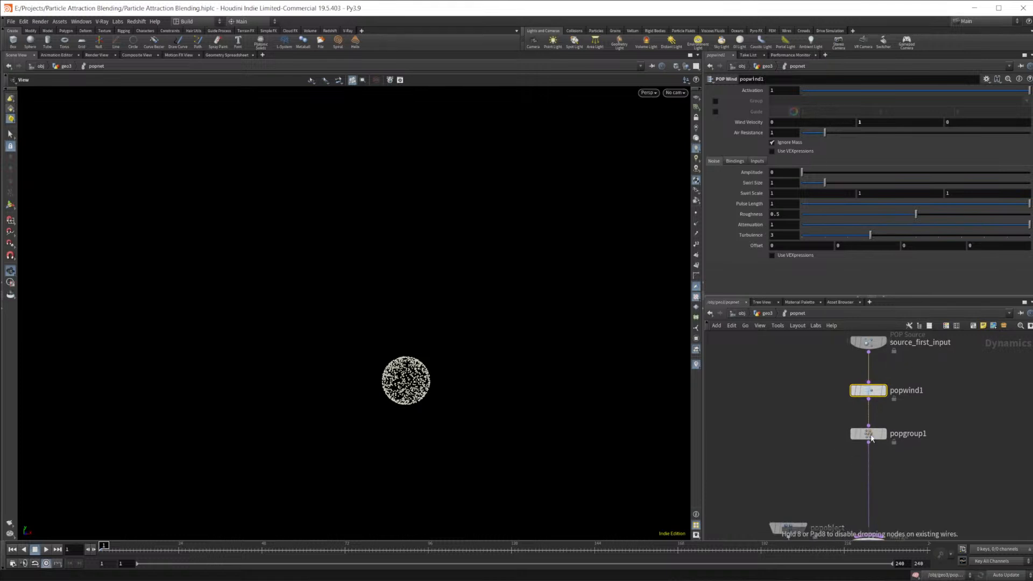
Step: On popgroup1, turn on Preserve Group, enable bounding instead of the rule, and name the group "group"
{"action": "left_click", "coordinate": [871, 438]}
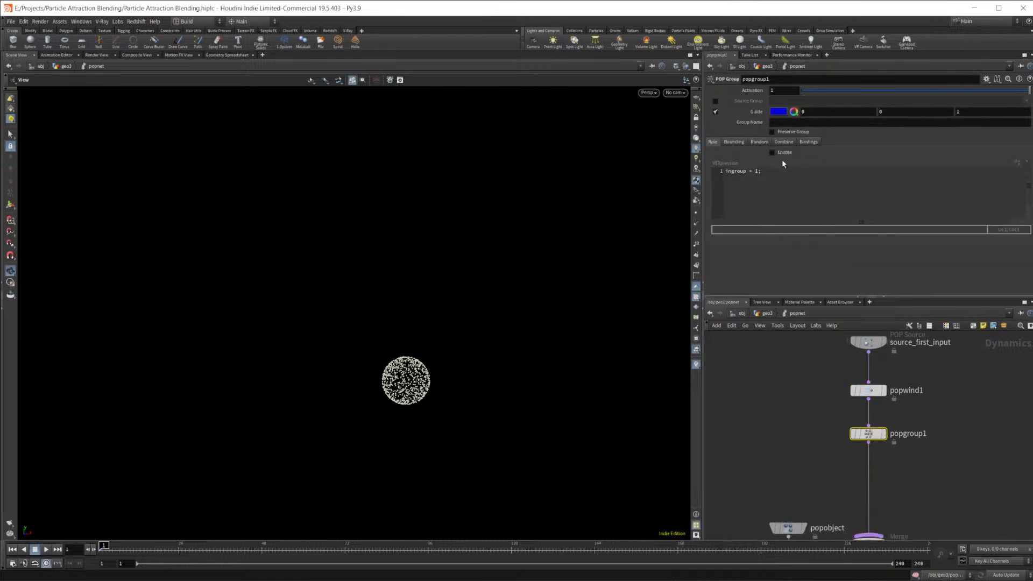
{"action": "left_click", "coordinate": [789, 133]}
{"action": "left_click", "coordinate": [779, 153]}
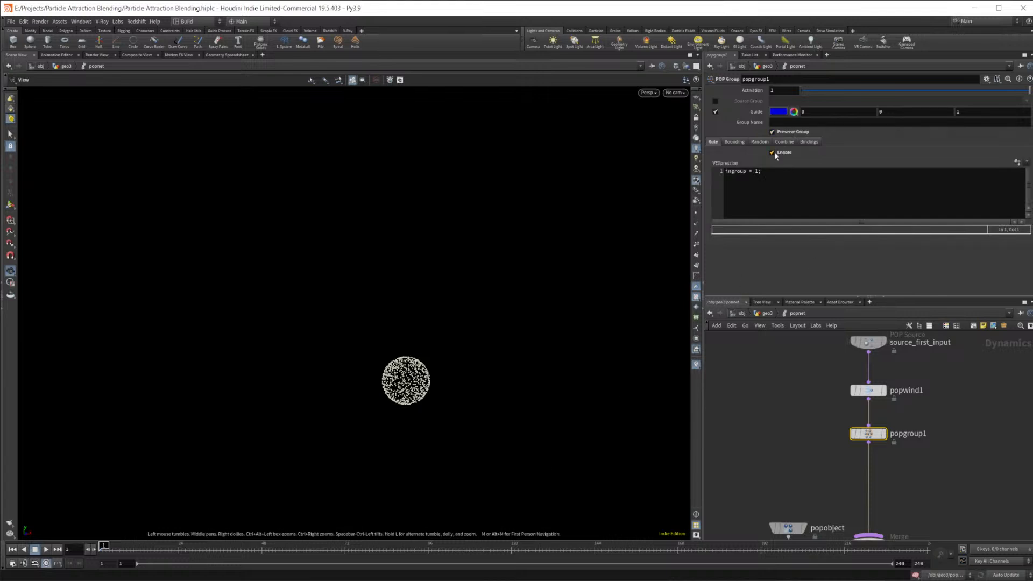
{"action": "left_click", "coordinate": [734, 142]}
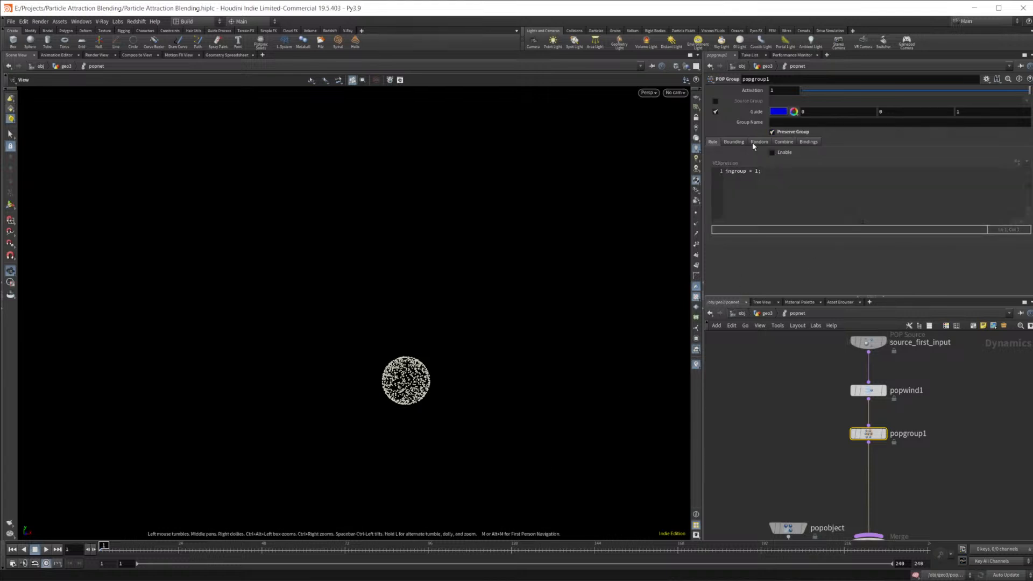
{"action": "left_click", "coordinate": [788, 154]}
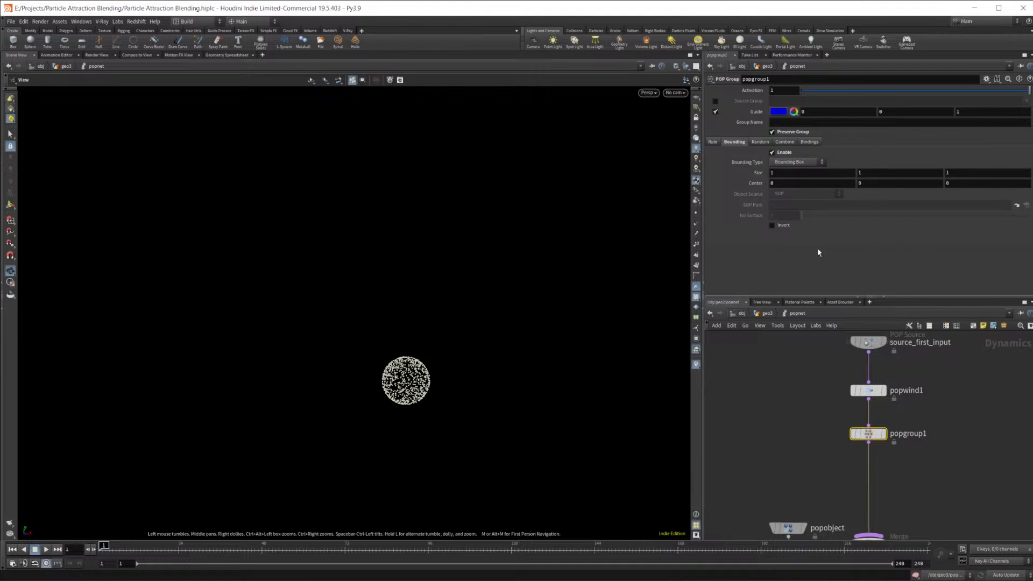
{"action": "left_click", "coordinate": [788, 124]}
{"action": "type", "text": "group"}
{"action": "key", "text": "Return"}
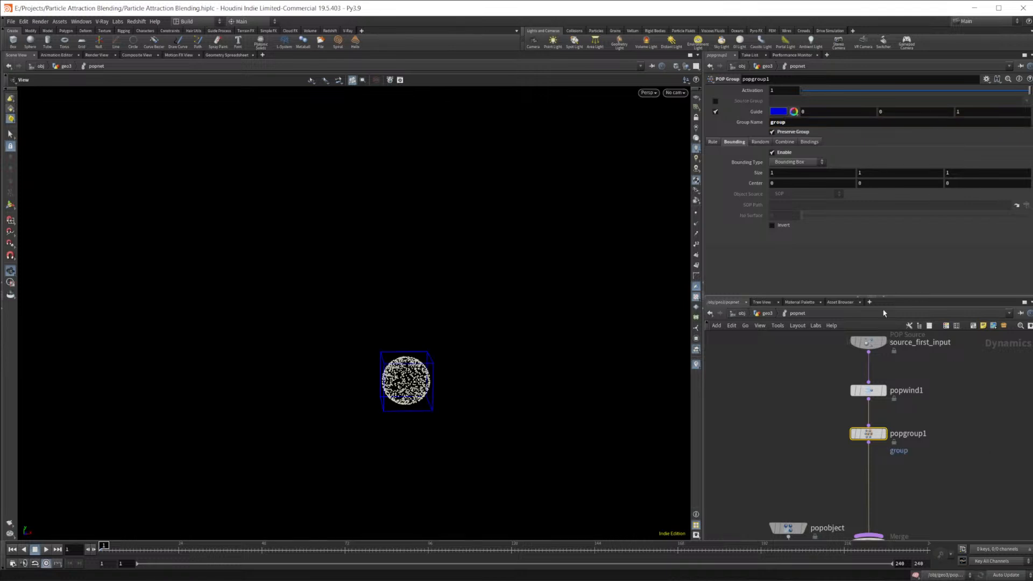
Step: Scale popgroup1's bounding box uniformly to 2.3 and raise its centre to 2.9 in Y
{"action": "middle_click_drag", "start_coordinate": [885, 181], "coordinate": [963, 173]}
{"action": "mouse_move", "coordinate": [757, 173]}
{"action": "middle_mouse_down"}
{"action": "mouse_move", "coordinate": [753, 164]}
{"action": "mouse_move", "coordinate": [774, 164]}
{"action": "mouse_move", "coordinate": [757, 176]}
{"action": "middle_mouse_up"}
{"action": "middle_click_drag", "start_coordinate": [892, 183], "coordinate": [918, 192]}
{"action": "middle_click_drag", "start_coordinate": [773, 492], "coordinate": [766, 443]}
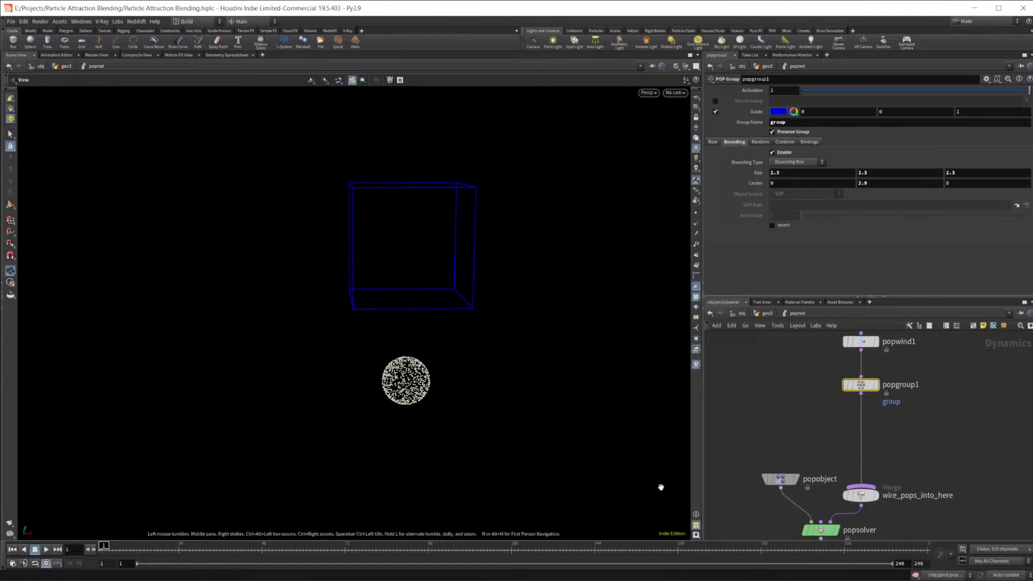
Step: Preview the particle motion briefly and set the POP Wind's Y wind velocity to 4
{"action": "left_click", "coordinate": [44, 550]}
{"action": "left_click", "coordinate": [35, 549]}
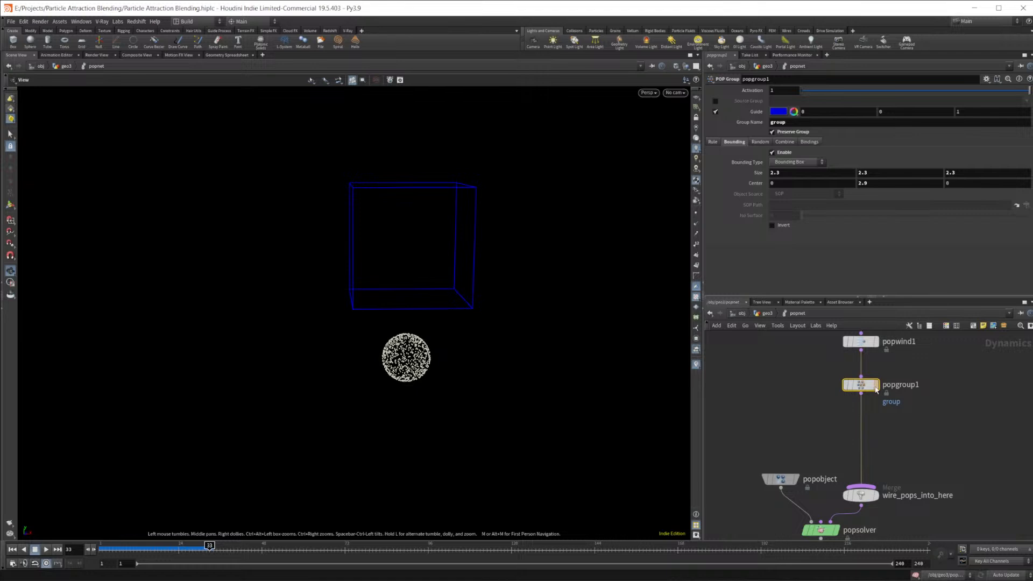
{"action": "left_click", "coordinate": [860, 341]}
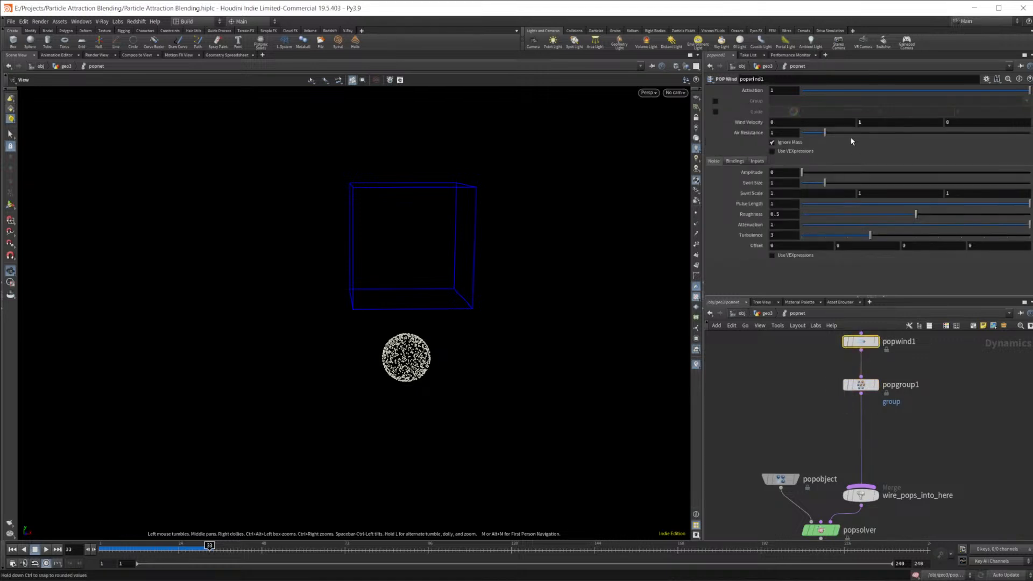
{"action": "left_click", "coordinate": [882, 122]}
{"action": "type", "text": "4"}
{"action": "key", "text": "Return"}
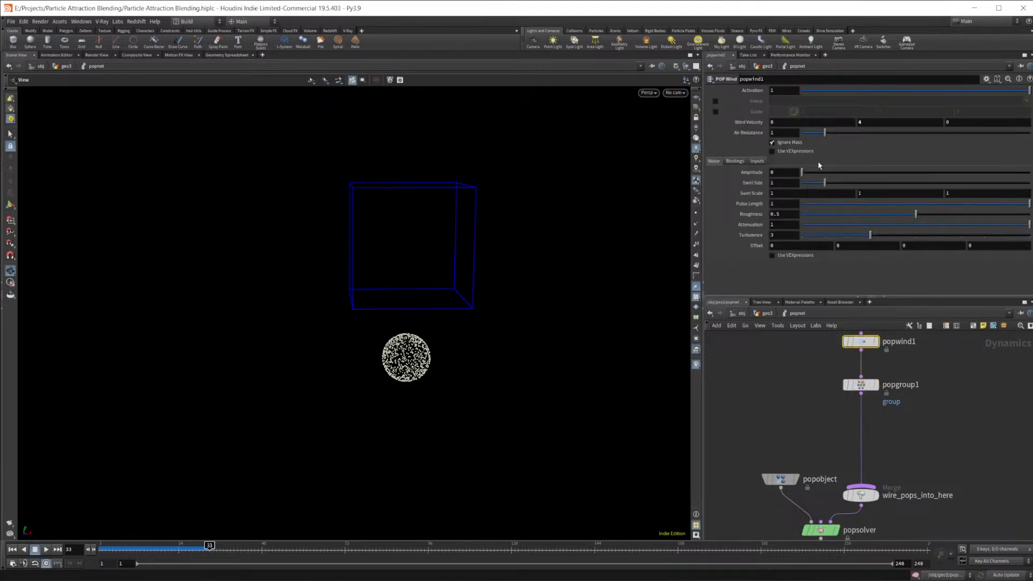
Step: Replay the simulation from frame 1 until the particles have passed through the bounding box
{"action": "left_click", "coordinate": [13, 549]}
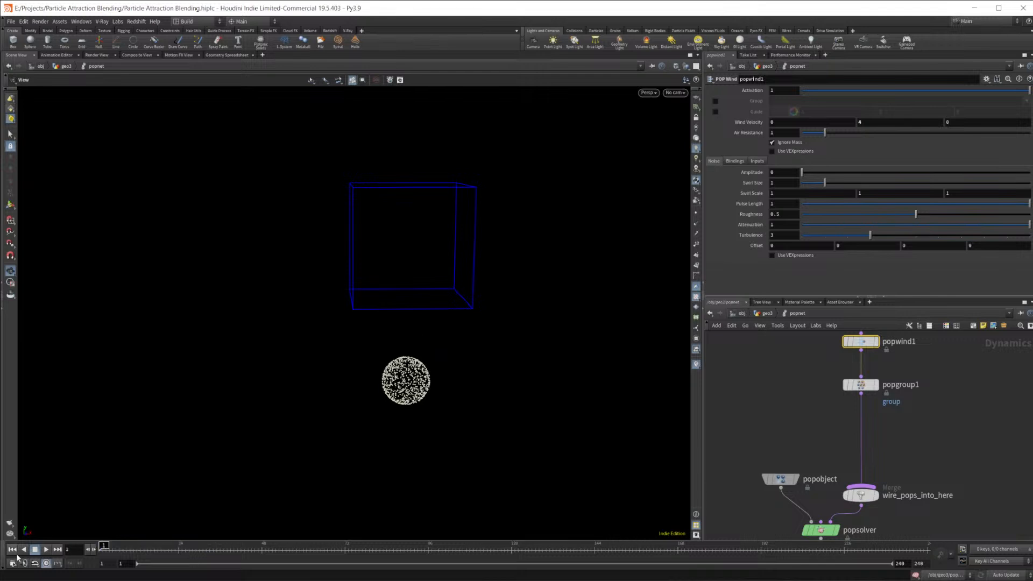
{"action": "left_click", "coordinate": [45, 549]}
{"action": "left_click", "coordinate": [45, 549]}
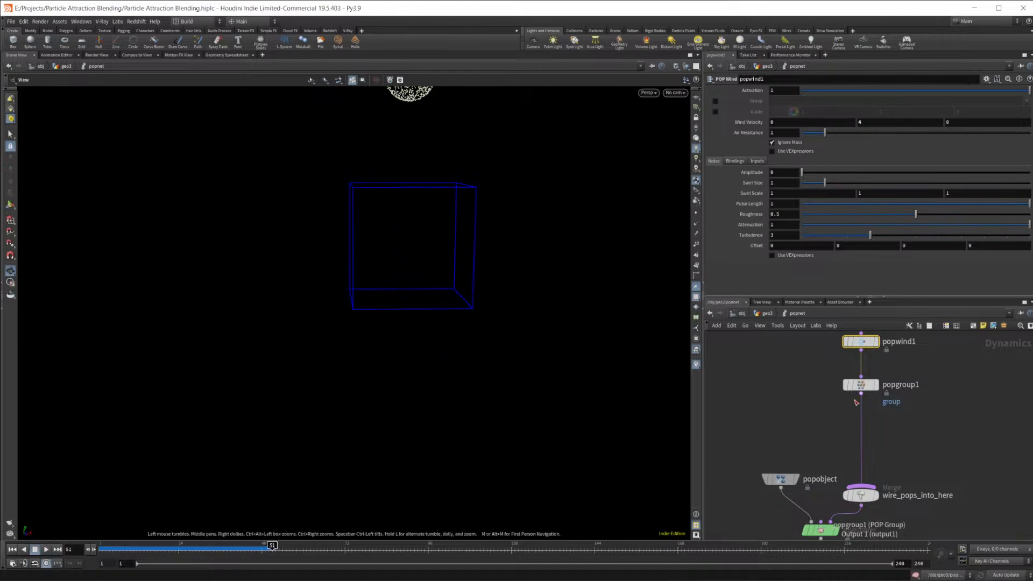
Step: Examine the group attribute columns of popobject's Geometry data in the geometry spreadsheet, and return to the viewport
{"action": "left_click", "coordinate": [859, 385]}
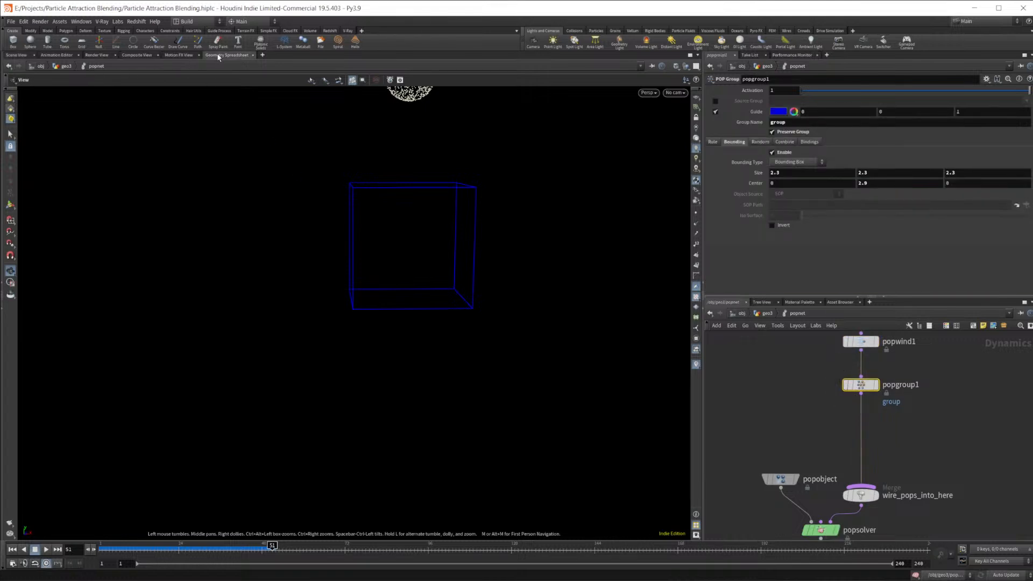
{"action": "left_click", "coordinate": [218, 55]}
{"action": "left_click", "coordinate": [15, 100]}
{"action": "left_click", "coordinate": [54, 144]}
{"action": "left_click_drag", "start_coordinate": [271, 531], "coordinate": [596, 535]}
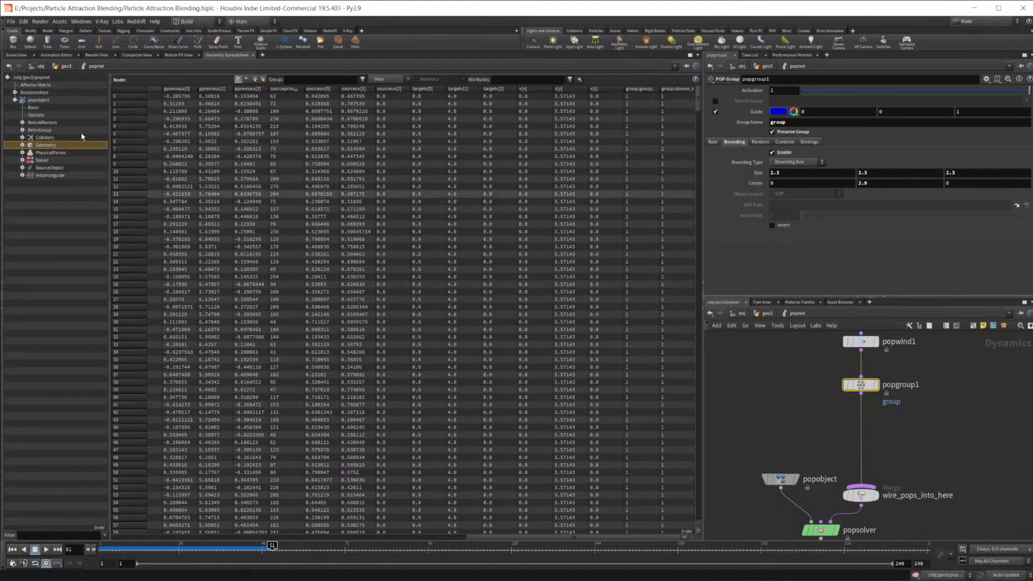
{"action": "left_click", "coordinate": [20, 56]}
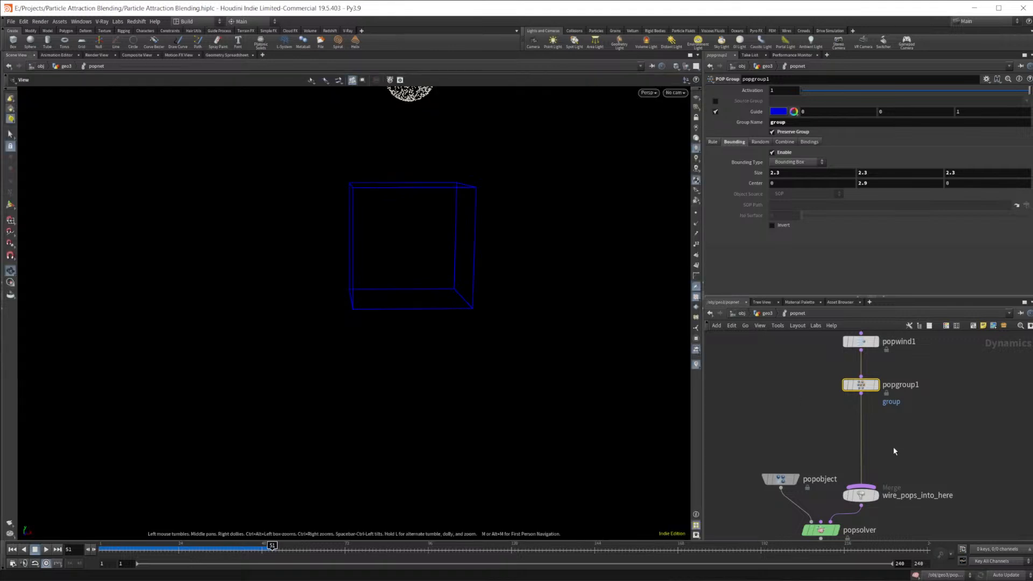
Step: Turn on the ortho grid in the viewport's display options, and hide it again
{"action": "key", "text": "d"}
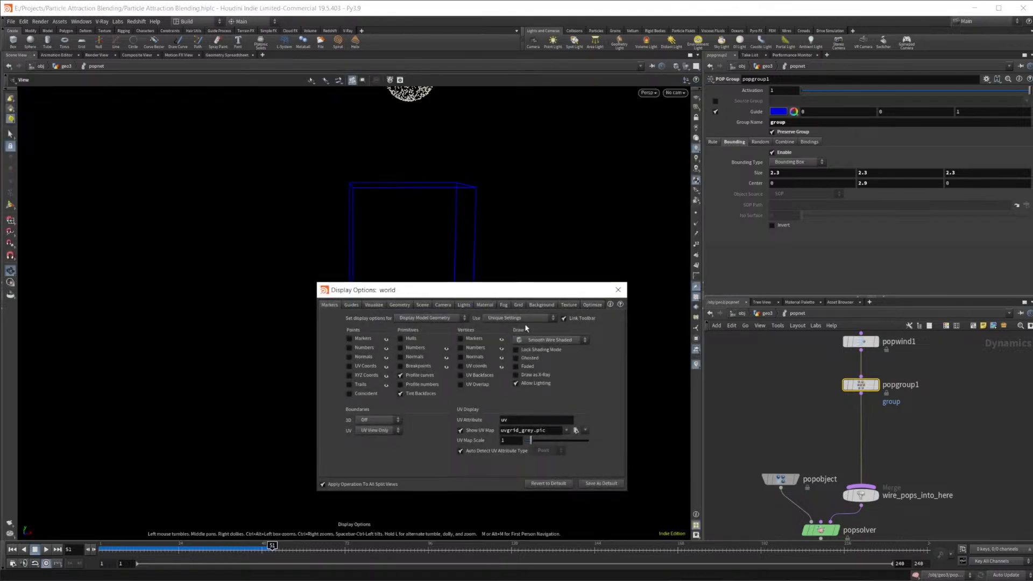
{"action": "left_click", "coordinate": [517, 305]}
{"action": "left_click", "coordinate": [364, 326]}
{"action": "mouse_move", "coordinate": [545, 291]}
{"action": "left_mouse_down"}
{"action": "mouse_move", "coordinate": [638, 307]}
{"action": "mouse_move", "coordinate": [804, 286]}
{"action": "mouse_move", "coordinate": [527, 295]}
{"action": "left_mouse_up"}
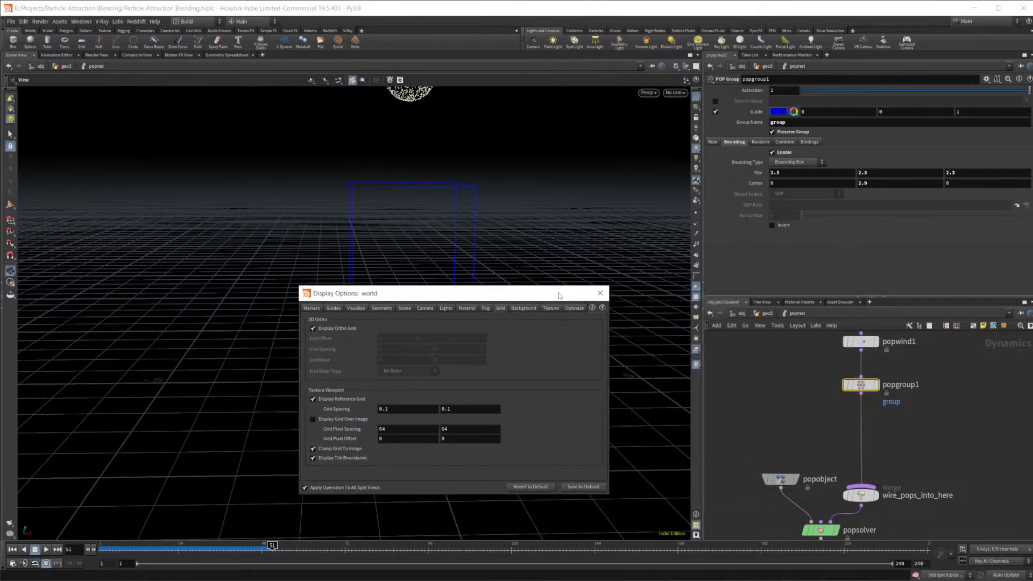
{"action": "left_click", "coordinate": [313, 328]}
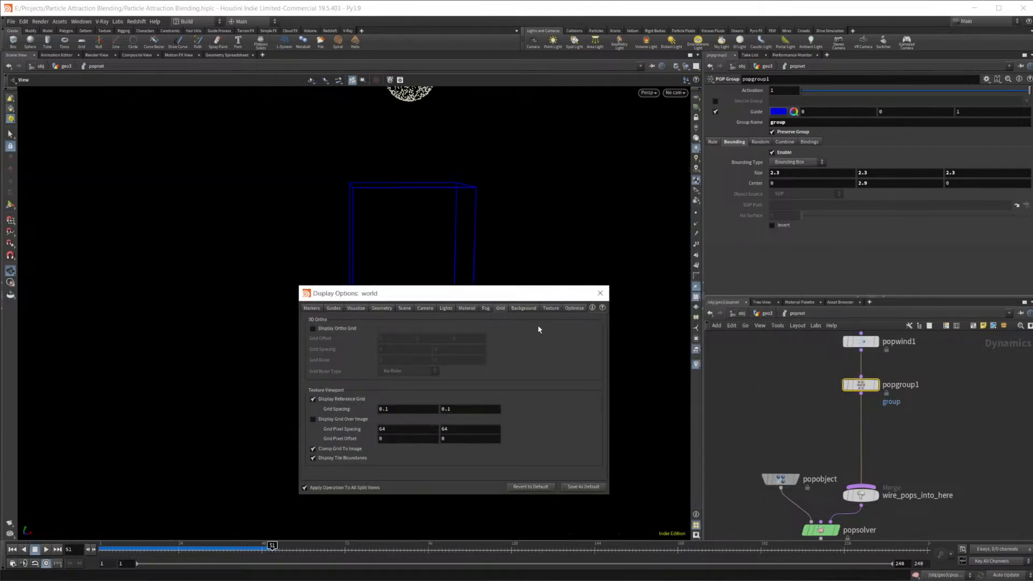
{"action": "left_click", "coordinate": [600, 293]}
Step: Recheck the particles' group values in the geometry spreadsheet and go back to the scene view
{"action": "left_click", "coordinate": [218, 55]}
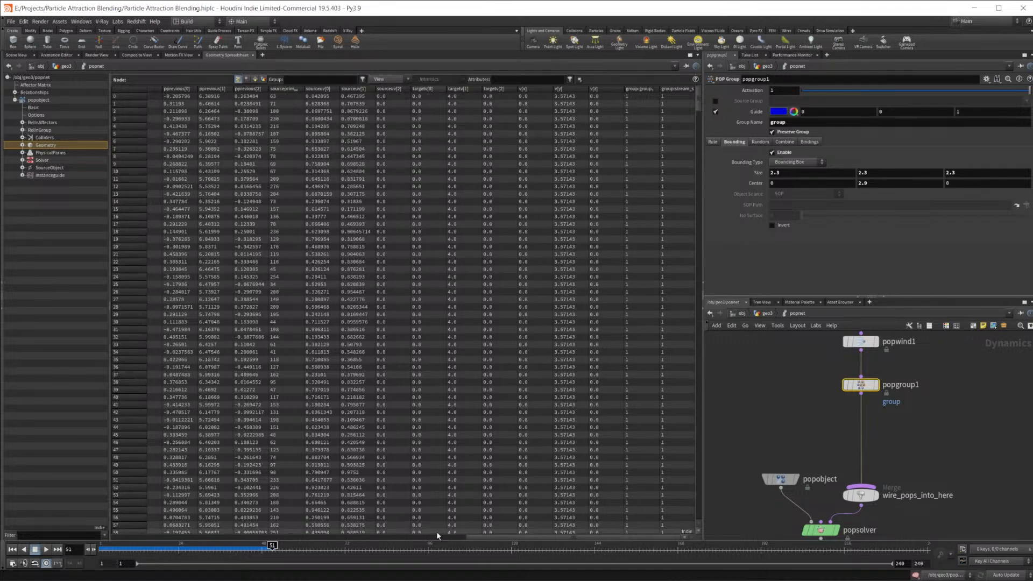
{"action": "left_click_drag", "start_coordinate": [494, 536], "coordinate": [111, 487]}
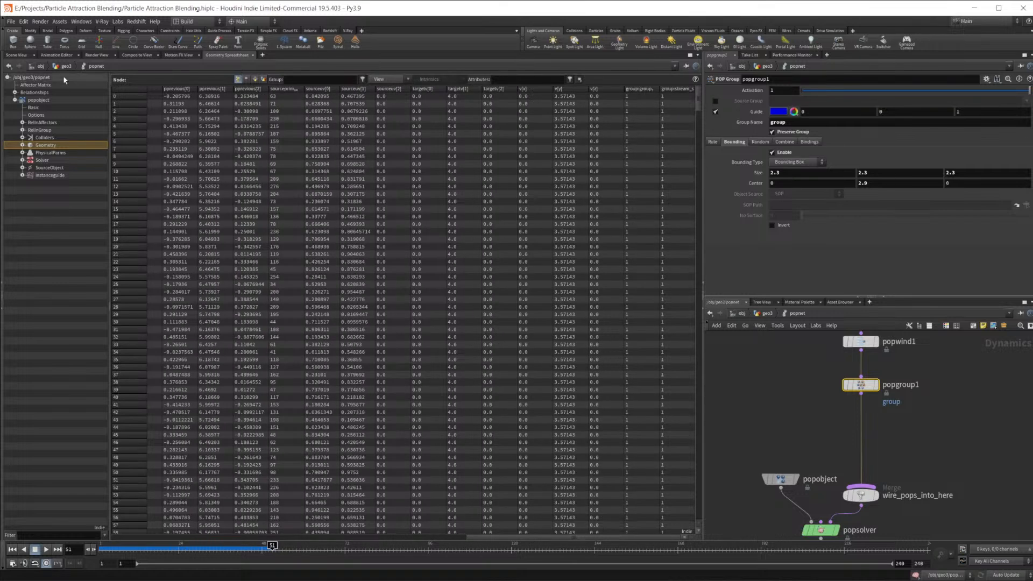
{"action": "left_click", "coordinate": [16, 55]}
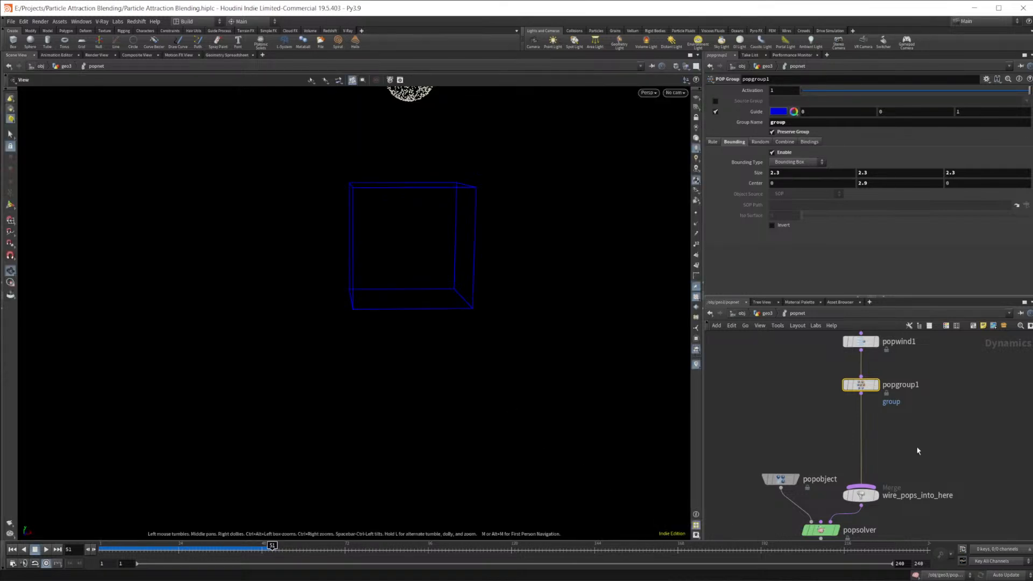
Step: Add a POP Wrangle node and insert it between popgroup1 and wire_pops_into_here
{"action": "key", "text": "Tab"}
{"action": "type", "text": "wrang"}
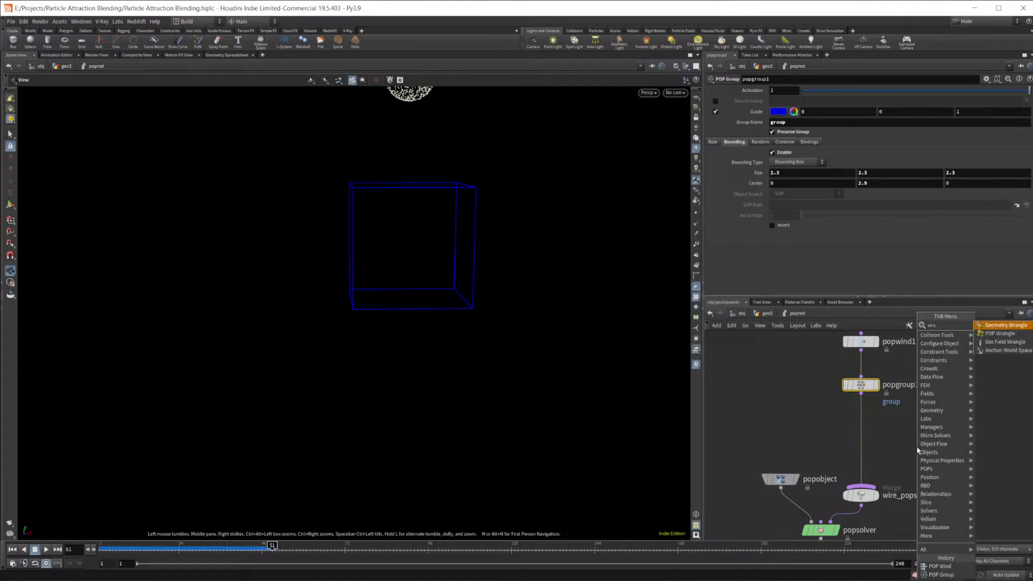
{"action": "key", "text": "Return"}
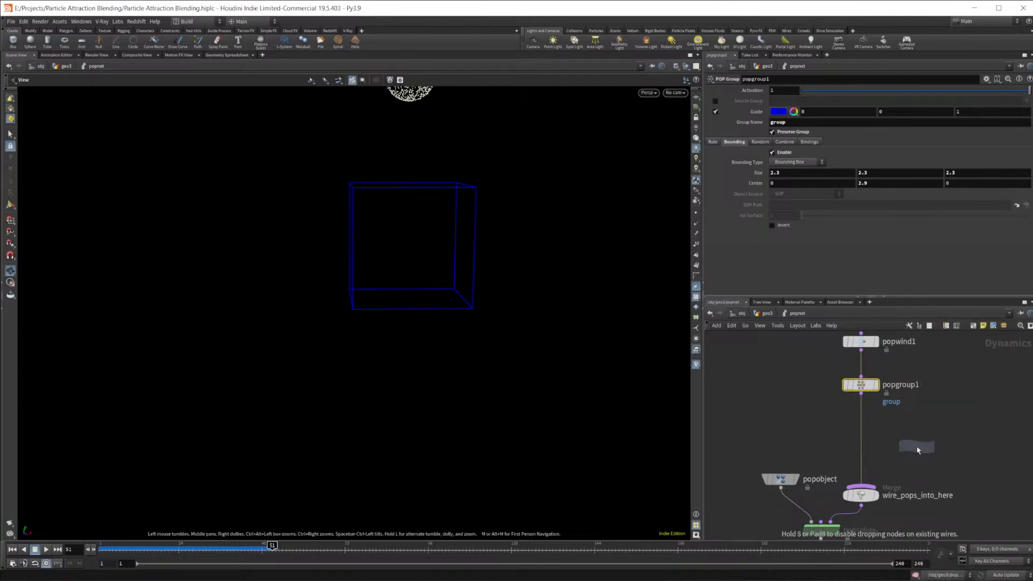
{"action": "left_click", "coordinate": [917, 449]}
{"action": "left_click_drag", "start_coordinate": [918, 447], "coordinate": [864, 432]}
Step: Write the POP Wrangle's VEXpression as if(@P.y>5){ i@group_group = 0; }, with the assignment on its own line
{"action": "left_click", "coordinate": [816, 158]}
{"action": "type", "text": "if(@P.y>5"}
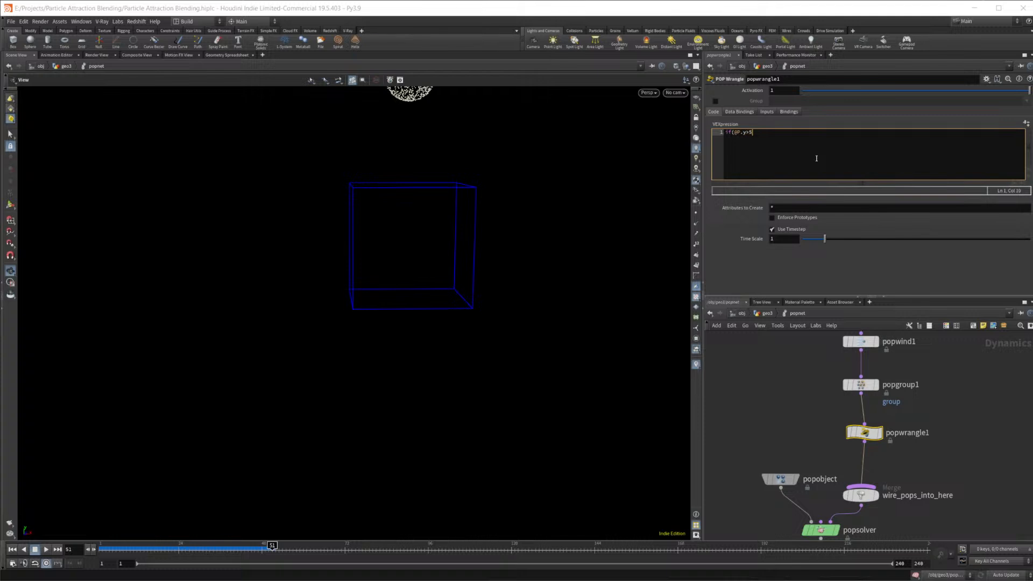
{"action": "type", "text": "{"}
{"action": "key", "text": "Return"}
{"action": "key", "text": "Return"}
{"action": "key", "text": "Up"}
{"action": "type", "text": "i@group_group = 0;"}
Step: Replay the simulation from frame 1 and compare the group values in the geometry spreadsheet at frames 30 and 54
{"action": "left_click", "coordinate": [13, 550]}
{"action": "left_click", "coordinate": [46, 549]}
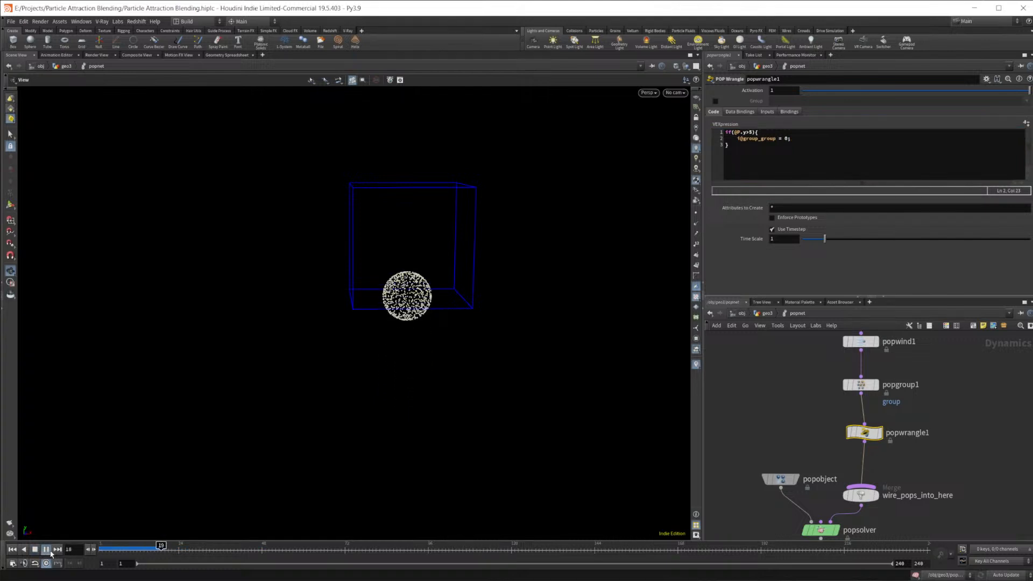
{"action": "left_click", "coordinate": [36, 550]}
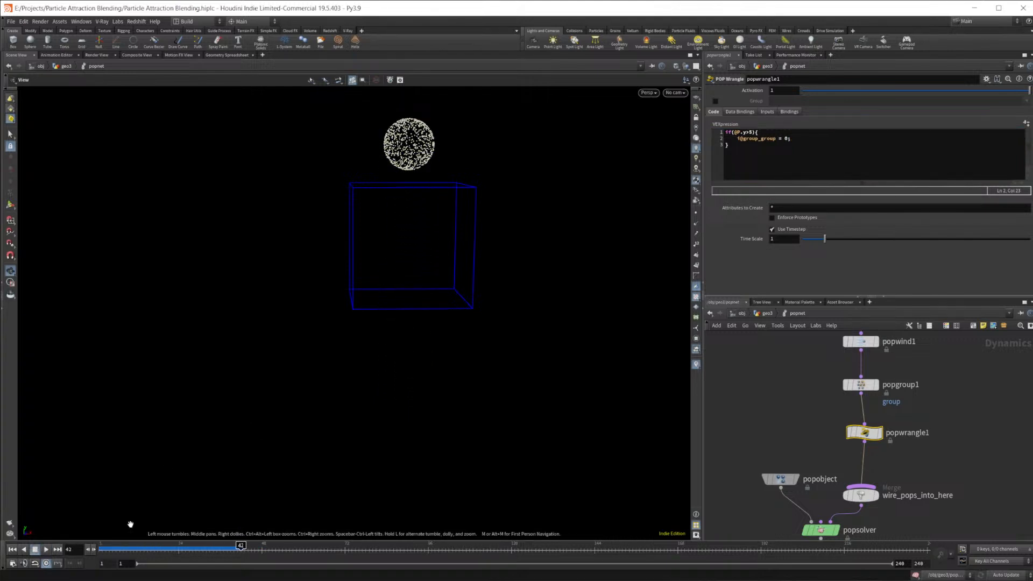
{"action": "left_click_drag", "start_coordinate": [225, 545], "coordinate": [200, 547]}
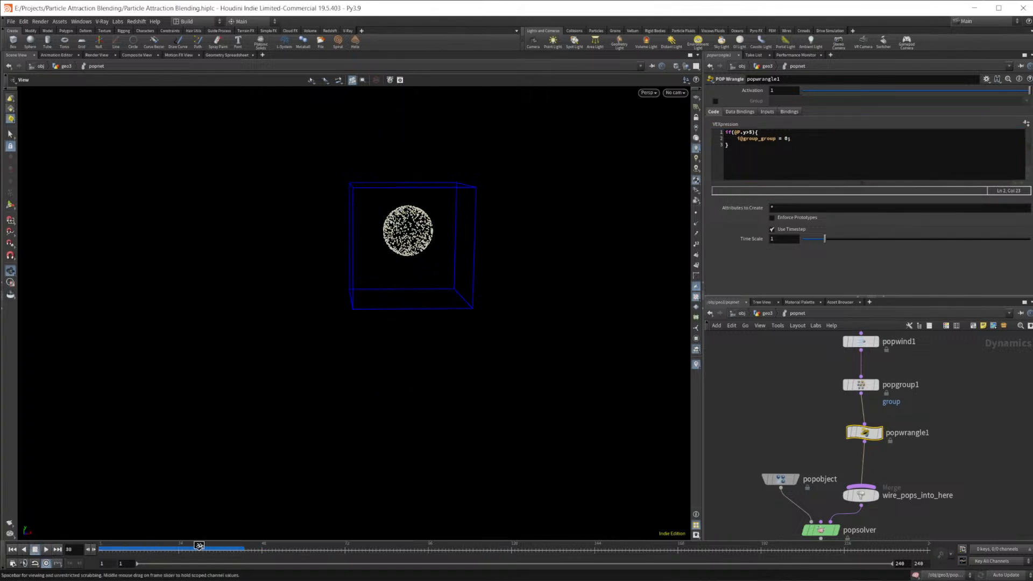
{"action": "left_click", "coordinate": [237, 55]}
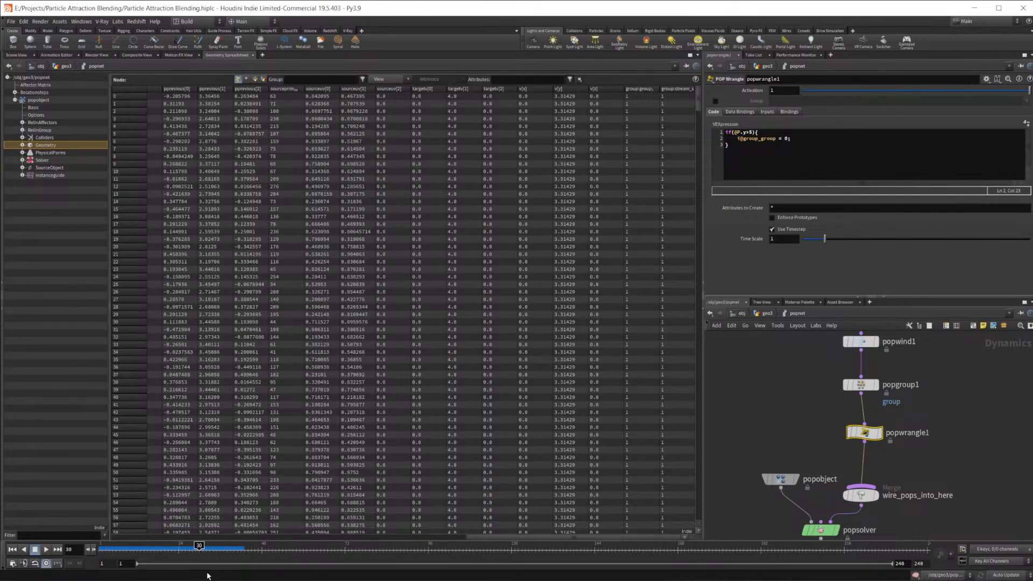
{"action": "left_click_drag", "start_coordinate": [220, 546], "coordinate": [282, 546]}
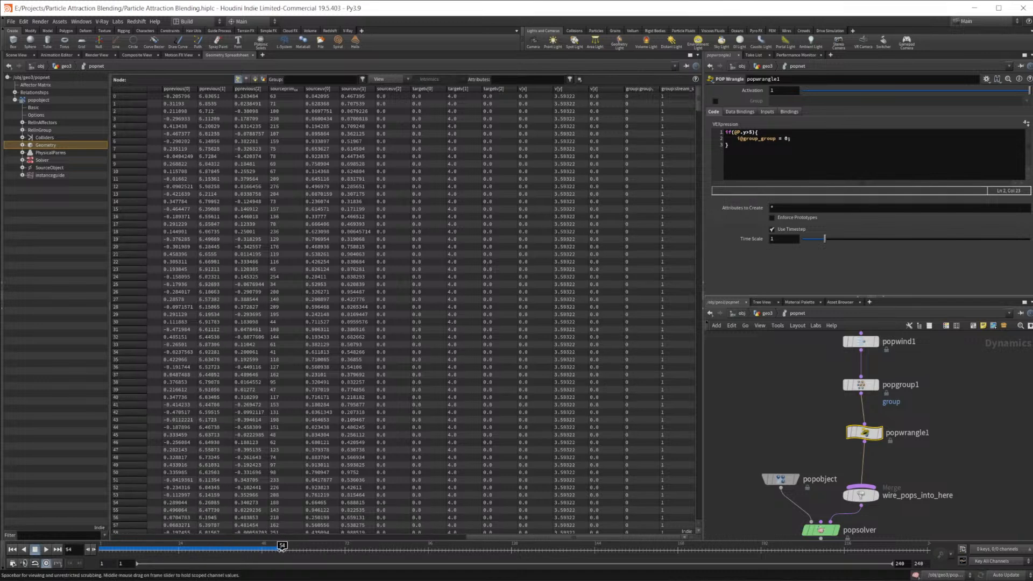
Step: Return to the scene view and delete the geo3 demo object at object level
{"action": "left_click", "coordinate": [15, 55]}
{"action": "scroll", "coordinate": [461, 219], "scroll_direction": "down", "scroll_amount": 5}
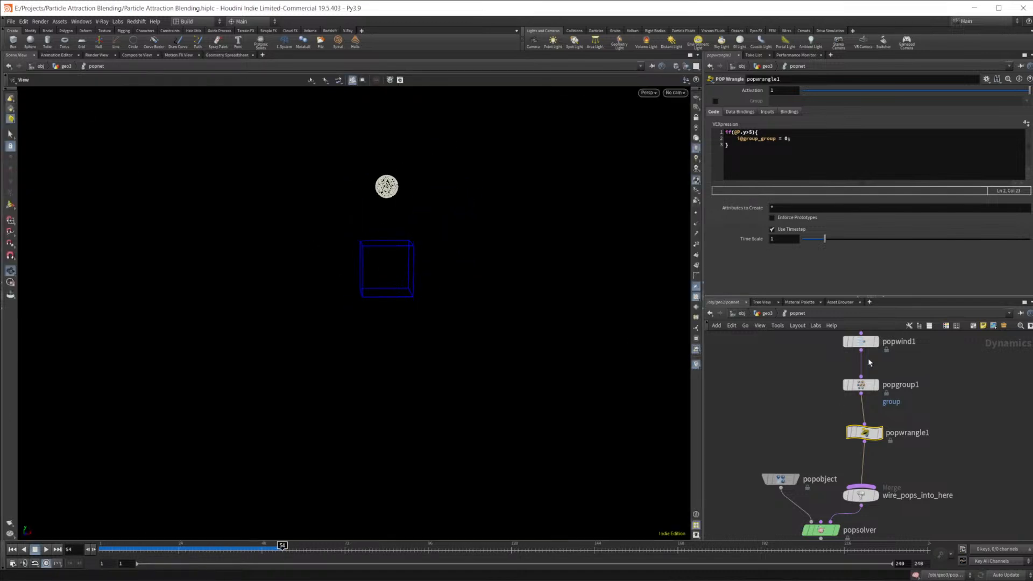
{"action": "key", "text": "u"}
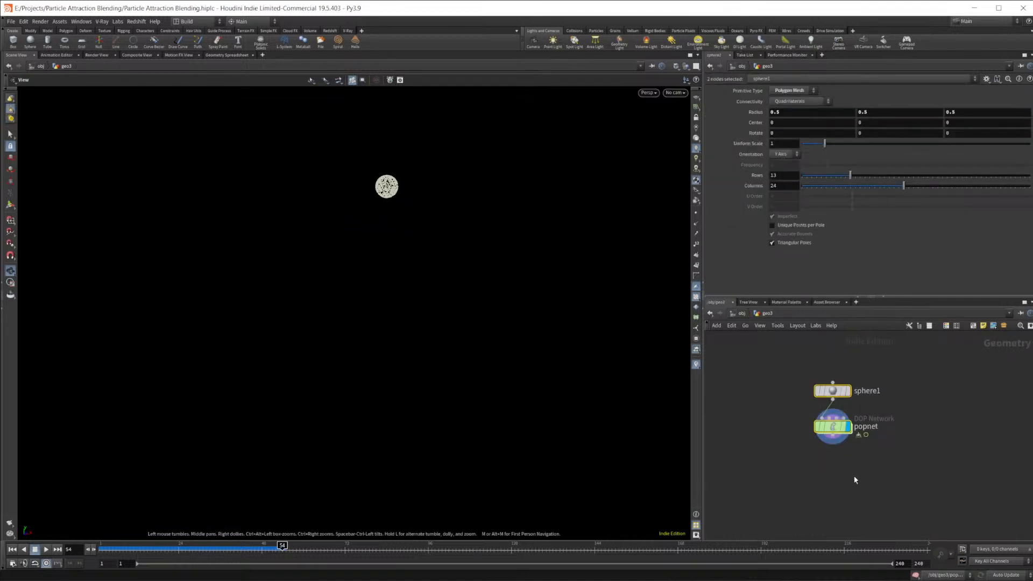
{"action": "key", "text": "Delete"}
{"action": "left_click", "coordinate": [744, 314]}
{"action": "key", "text": "Delete"}
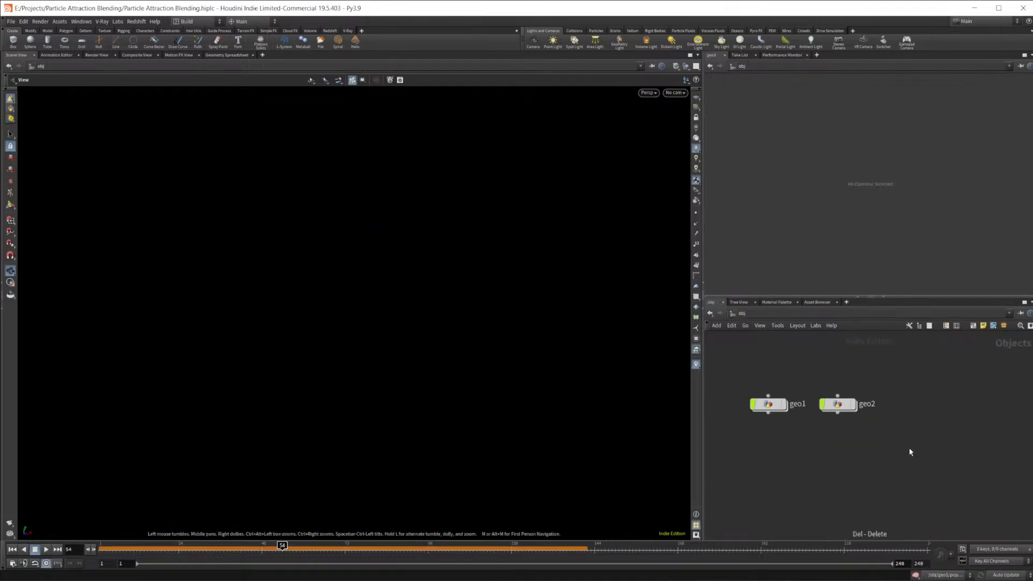
Step: Open the geo2 object, return to frame 1, and enter its popnet1 network
{"action": "double_click", "coordinate": [837, 403]}
{"action": "key", "text": "u"}
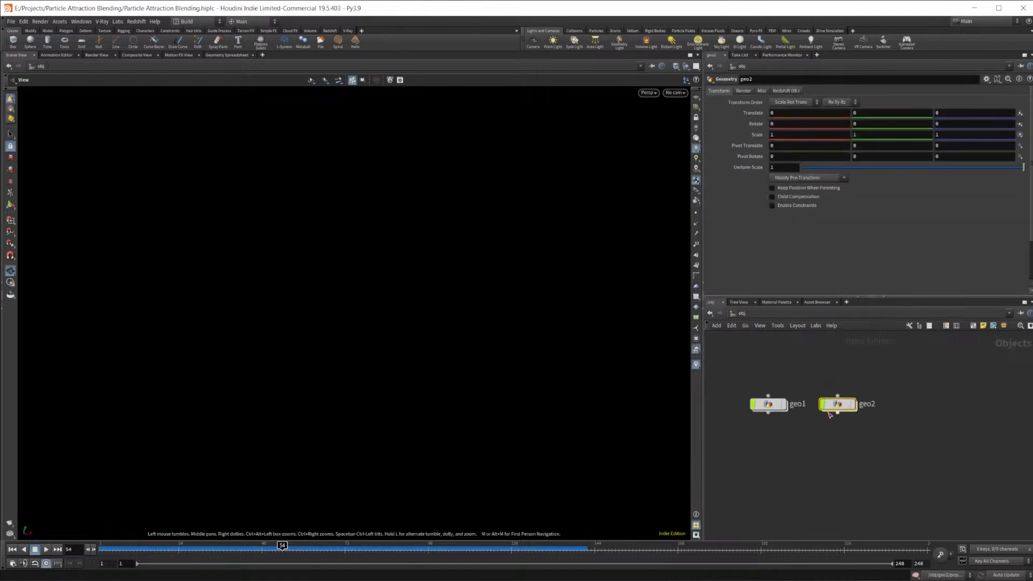
{"action": "double_click", "coordinate": [840, 405]}
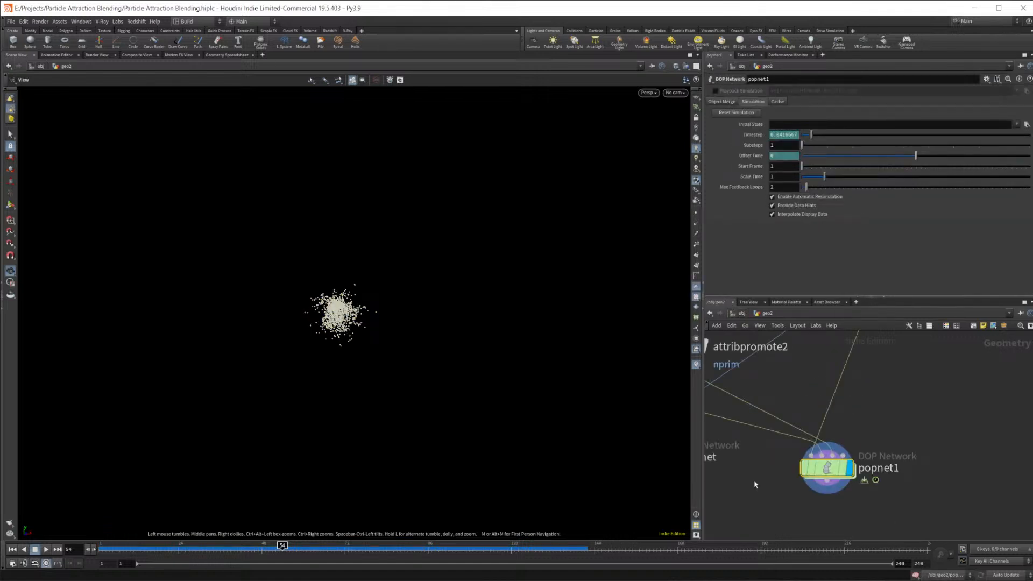
{"action": "key", "text": "ctrl+Up"}
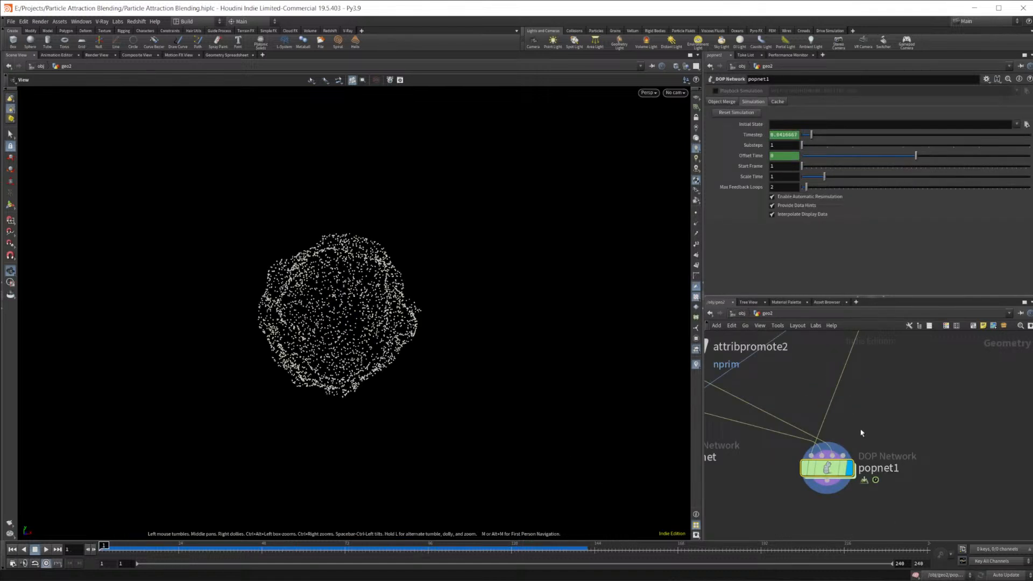
{"action": "double_click", "coordinate": [840, 456]}
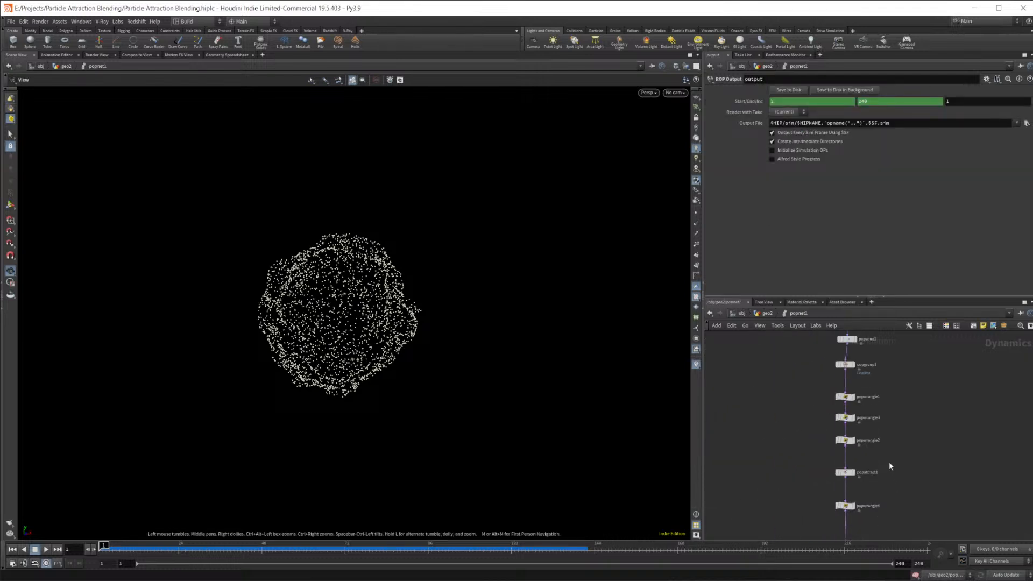
Step: Play the particle simulation, stop it at about frame 98, and examine the particles in the viewport
{"action": "scroll", "coordinate": [911, 437], "scroll_direction": "up", "scroll_amount": 2}
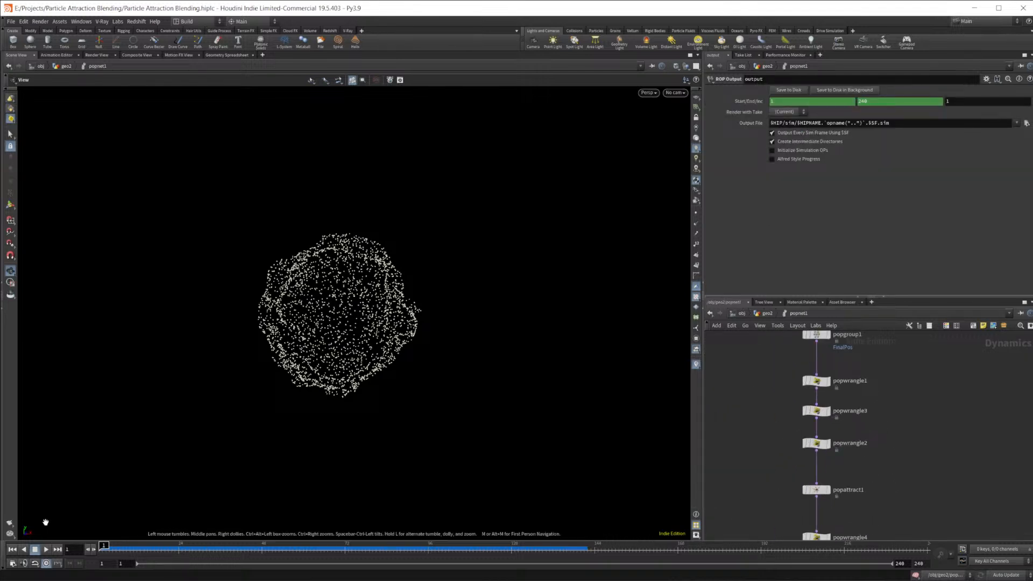
{"action": "left_click", "coordinate": [46, 550]}
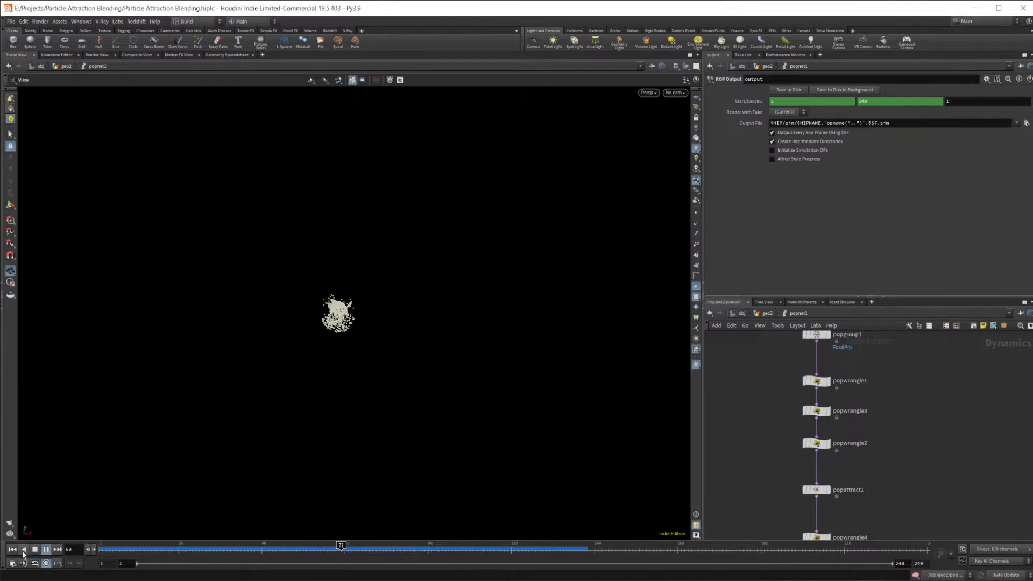
{"action": "left_click", "coordinate": [36, 551]}
{"action": "right_click_drag", "start_coordinate": [322, 347], "coordinate": [690, 293]}
{"action": "middle_click_drag", "start_coordinate": [509, 254], "coordinate": [442, 284]}
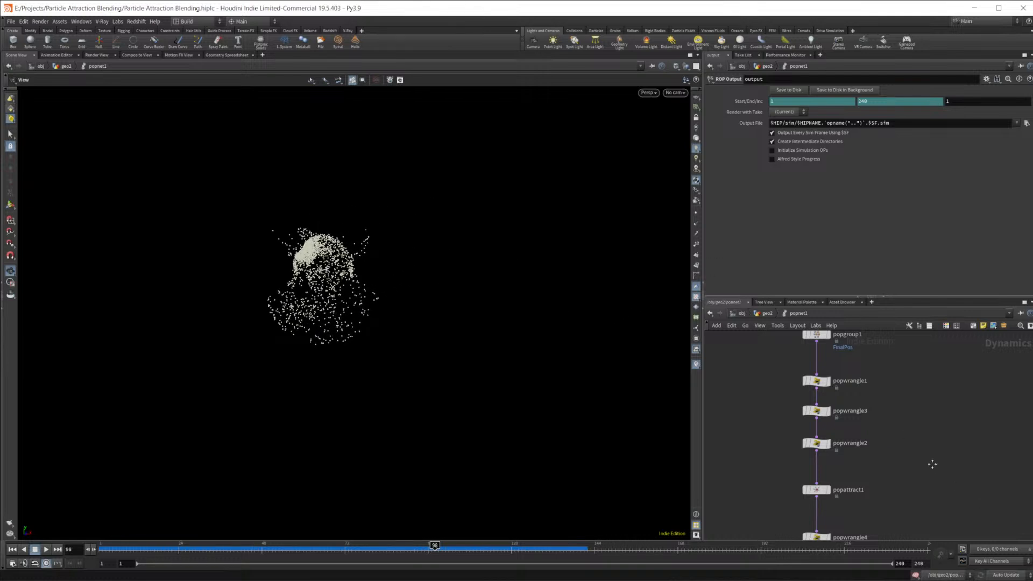
Step: Add a POP Stream node beside popattract1 in popnet1
{"action": "middle_click_drag", "start_coordinate": [926, 475], "coordinate": [901, 416]}
{"action": "key", "text": "Tab"}
{"action": "type", "text": "pop st"}
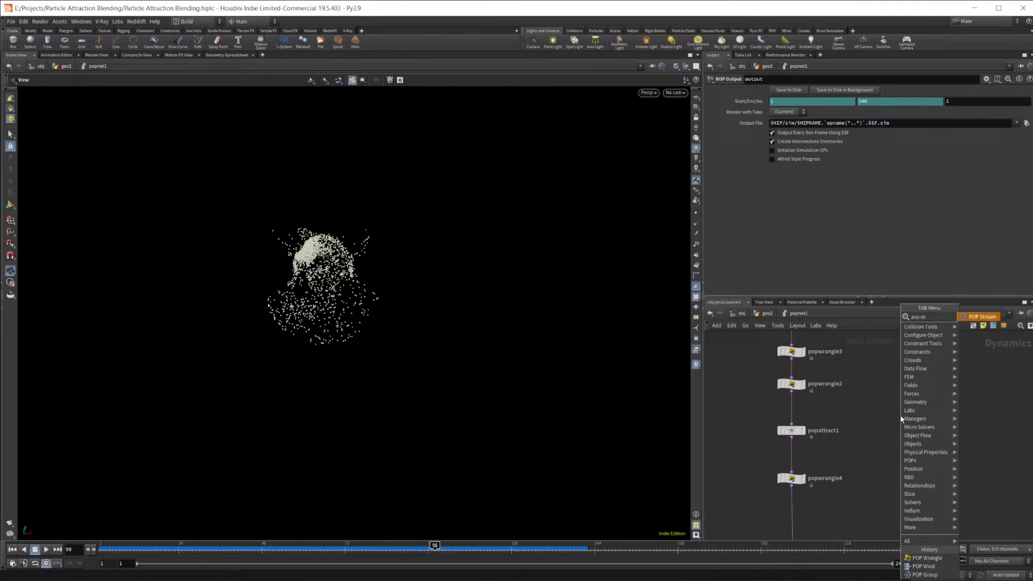
{"action": "key", "text": "Return"}
{"action": "left_click", "coordinate": [899, 415]}
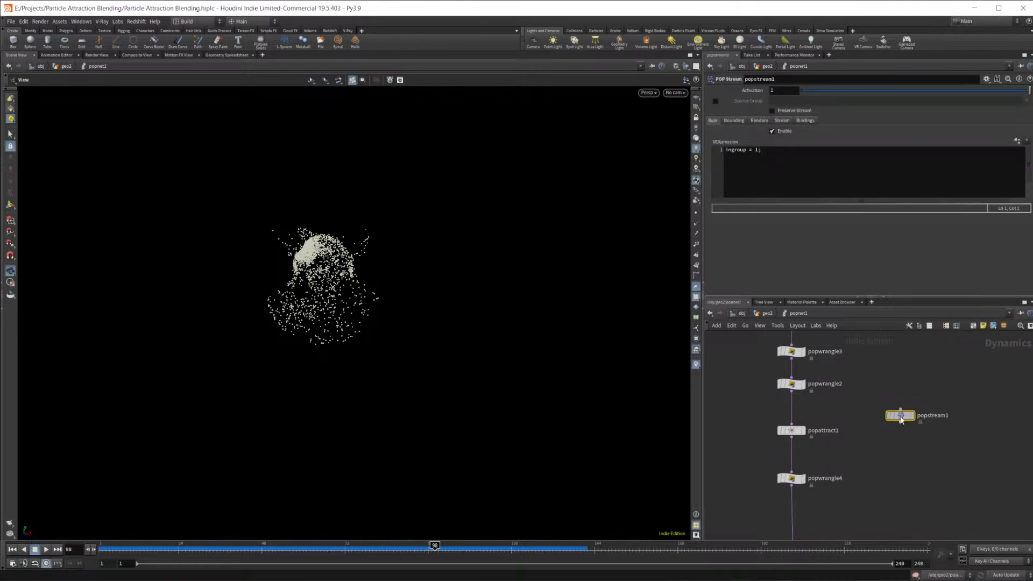
{"action": "left_click", "coordinate": [884, 442]}
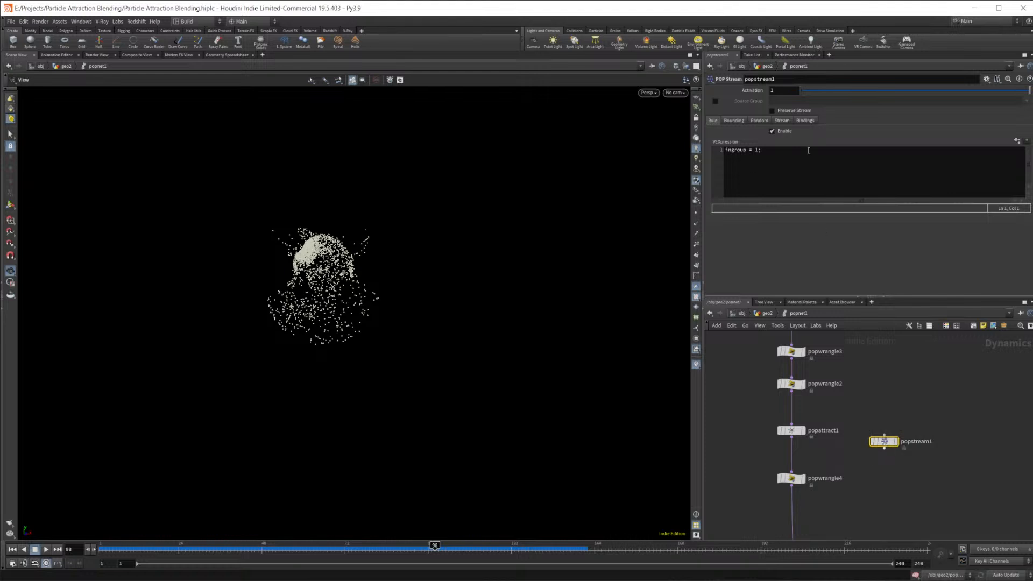
Step: Enable the Source Group on popstream1, rewind to frame 1, and set the group to FinalPos
{"action": "left_click", "coordinate": [716, 101]}
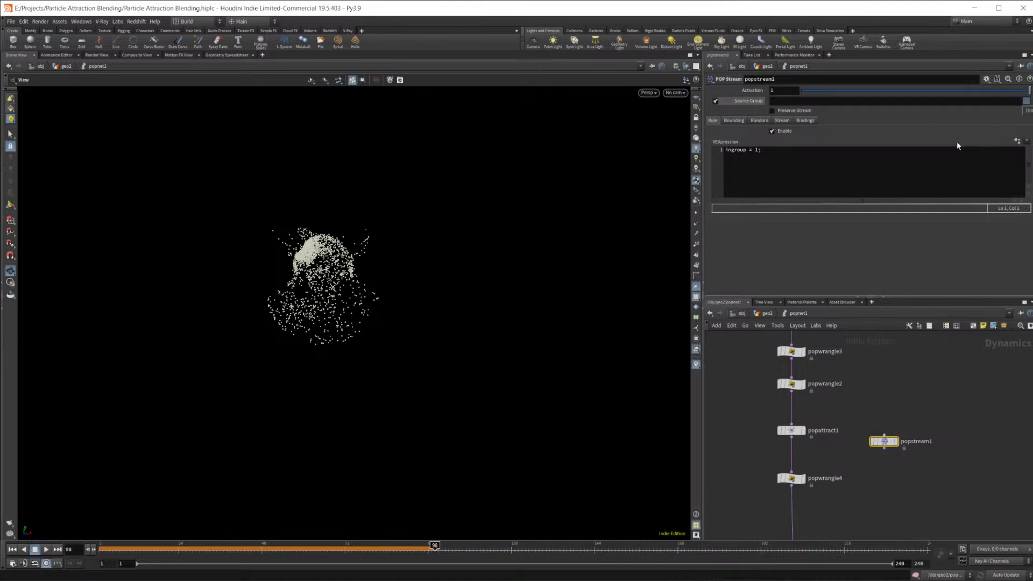
{"action": "left_click", "coordinate": [802, 102]}
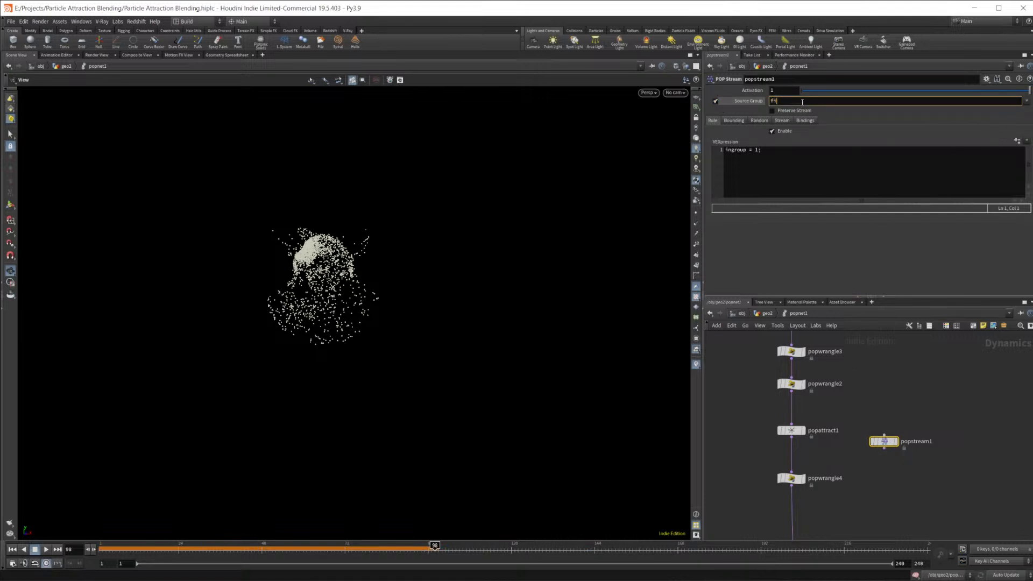
{"action": "left_click", "coordinate": [12, 549]}
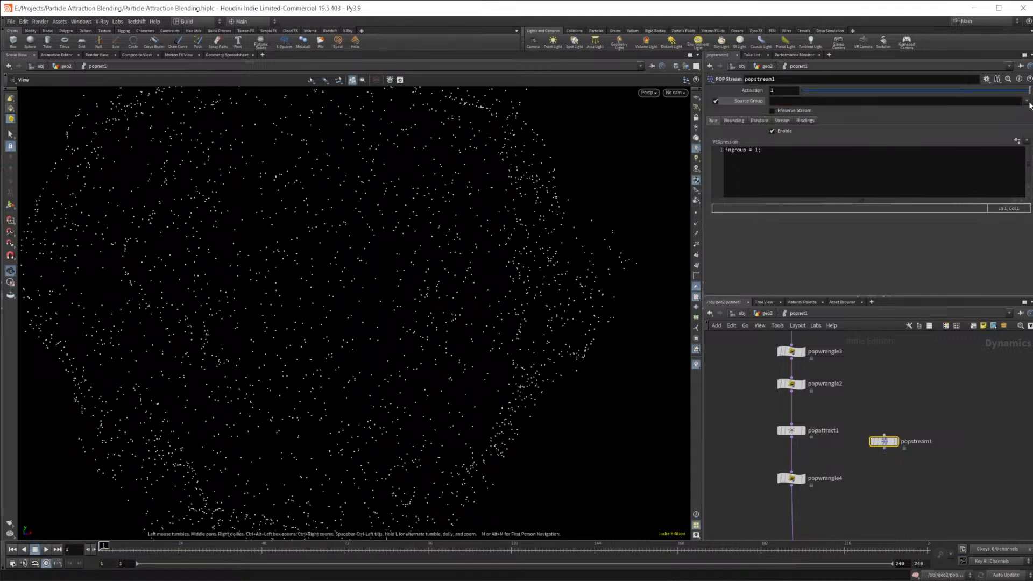
{"action": "mouse_move", "coordinate": [865, 404]}
{"action": "middle_mouse_down"}
{"action": "mouse_move", "coordinate": [866, 458]}
{"action": "mouse_move", "coordinate": [844, 357]}
{"action": "mouse_move", "coordinate": [852, 412]}
{"action": "middle_mouse_up"}
{"action": "left_click", "coordinate": [826, 101]}
{"action": "type", "text": "FinalPos"}
{"action": "key", "text": "Return"}
Step: Wire the output of popstream1 into the wire_pops_into_here merge
{"action": "middle_click_drag", "start_coordinate": [866, 468], "coordinate": [844, 387]}
{"action": "left_click_drag", "start_coordinate": [850, 379], "coordinate": [761, 491]}
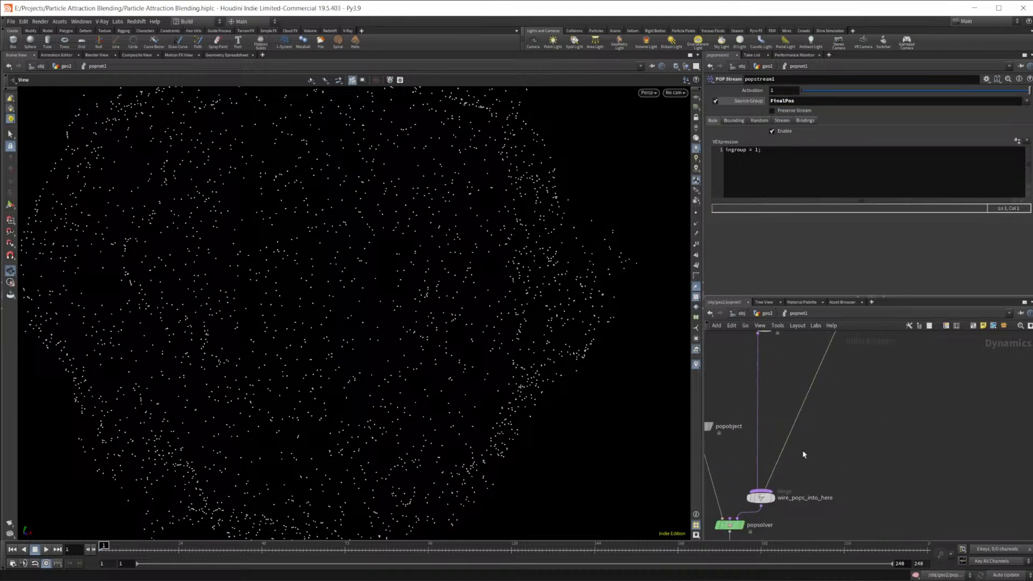
{"action": "middle_click_drag", "start_coordinate": [864, 341], "coordinate": [846, 414]}
{"action": "left_click", "coordinate": [1027, 101]}
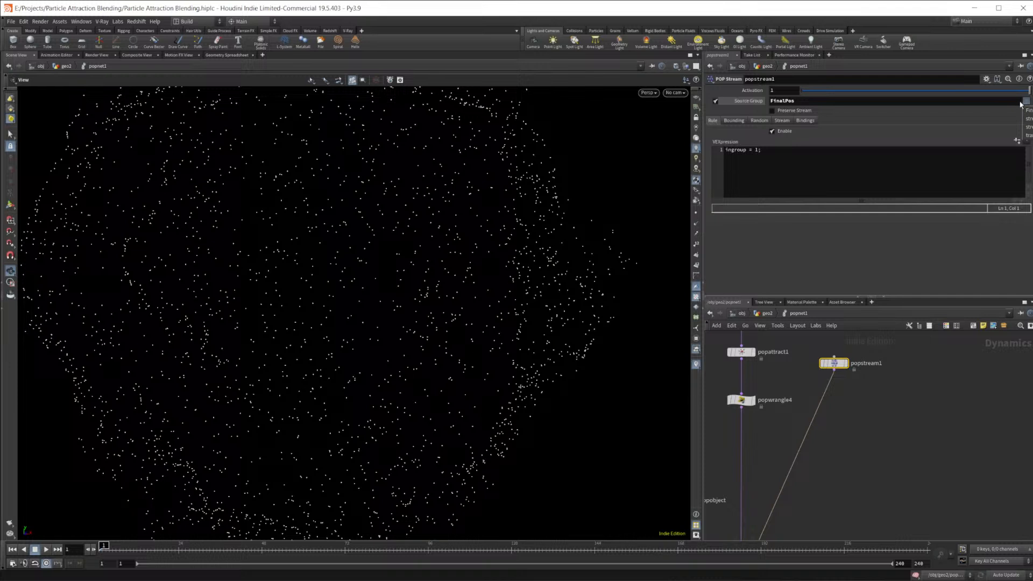
{"action": "left_click", "coordinate": [861, 492]}
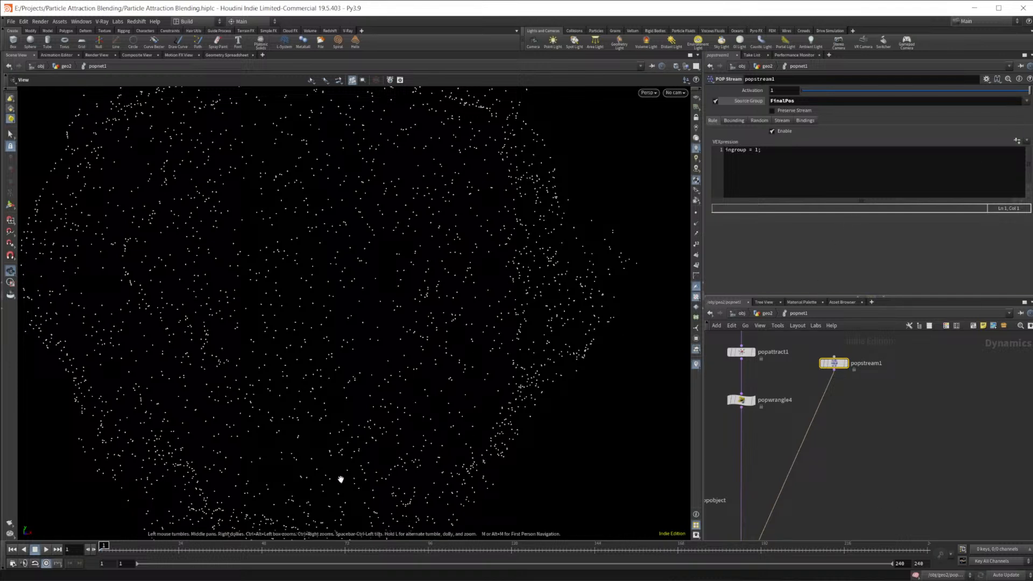
Step: Try a POP Attract node between popstream1 and wire_pops_into_here, and delete it again
{"action": "key", "text": "Tab"}
{"action": "type", "text": "po p att"}
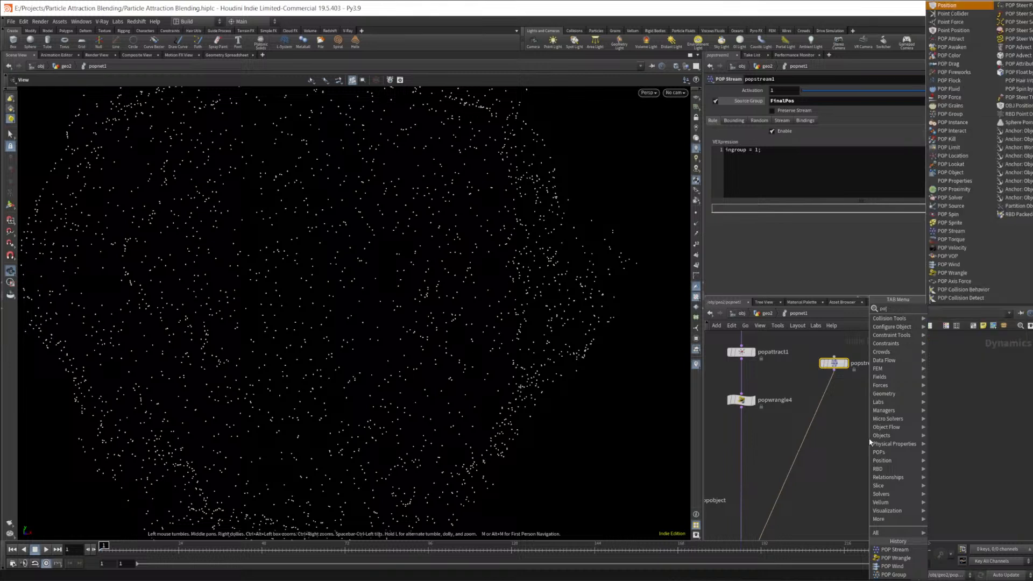
{"action": "key", "text": "Return"}
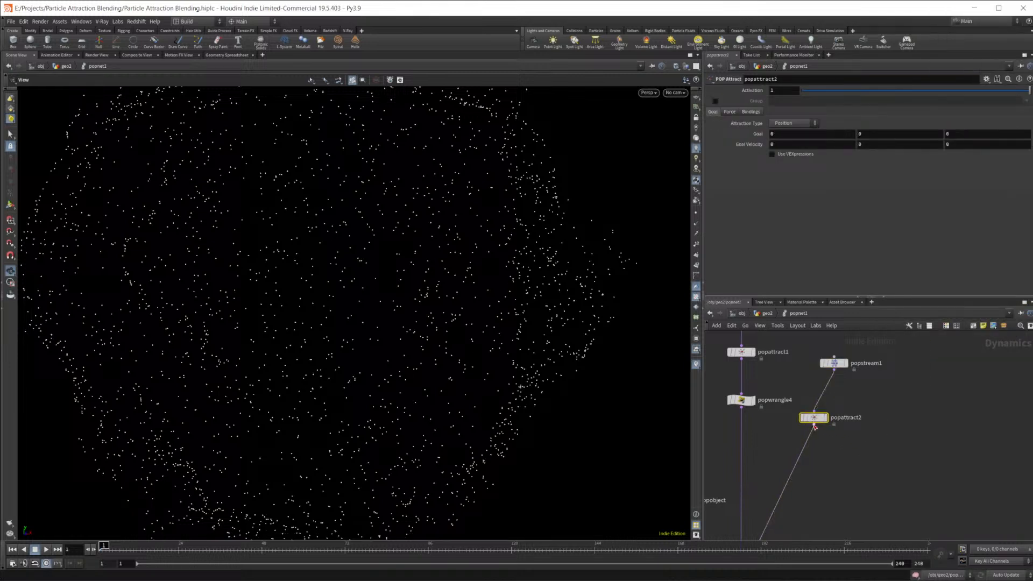
{"action": "left_click", "coordinate": [837, 437]}
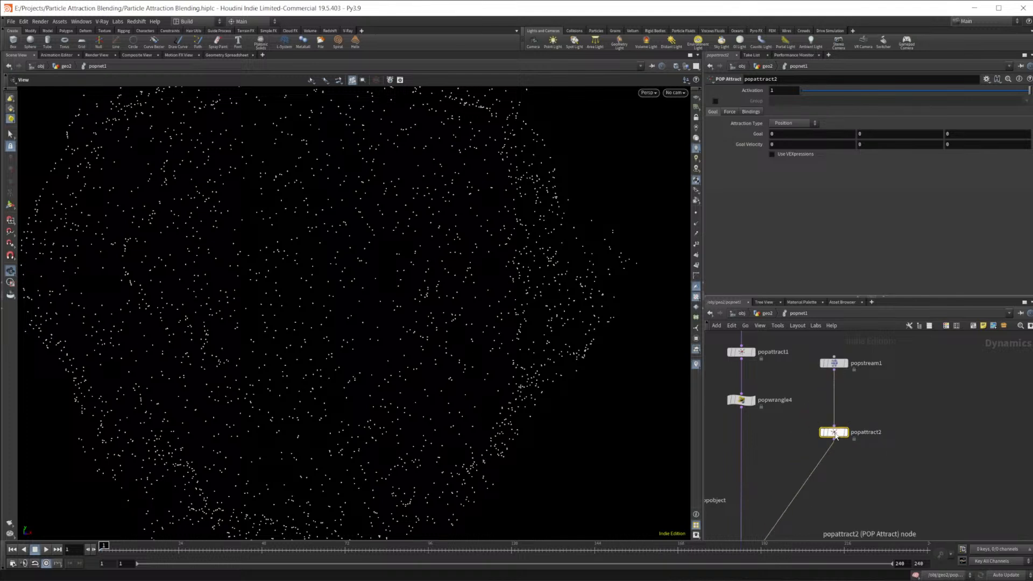
{"action": "key", "text": "Delete"}
Step: Insert a POP Replicate node between popstream1 and wire_pops_into_here, placed below popstream1
{"action": "key", "text": "Tab"}
{"action": "type", "text": "pop rep"}
{"action": "key", "text": "Return"}
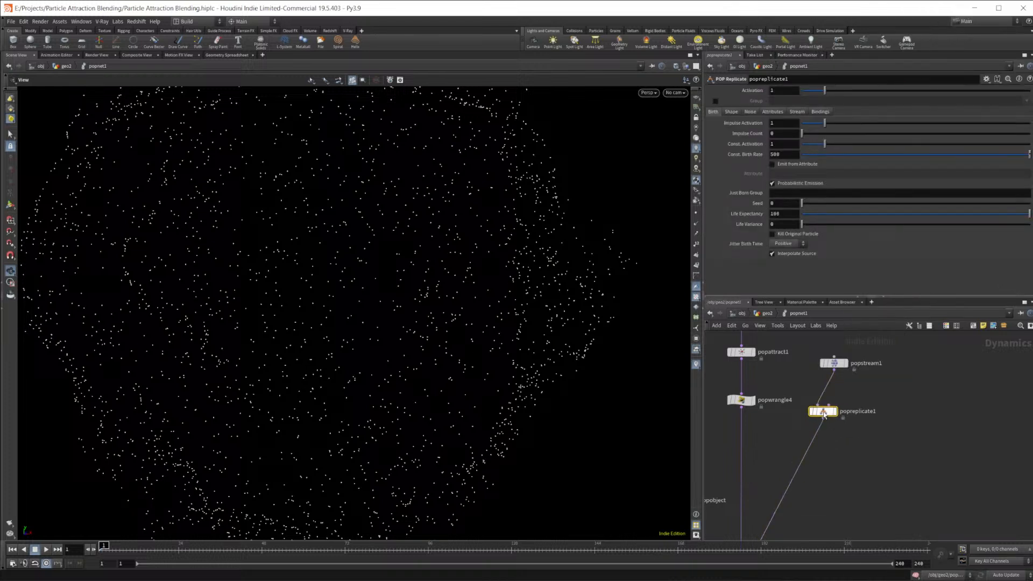
{"action": "left_click", "coordinate": [835, 422]}
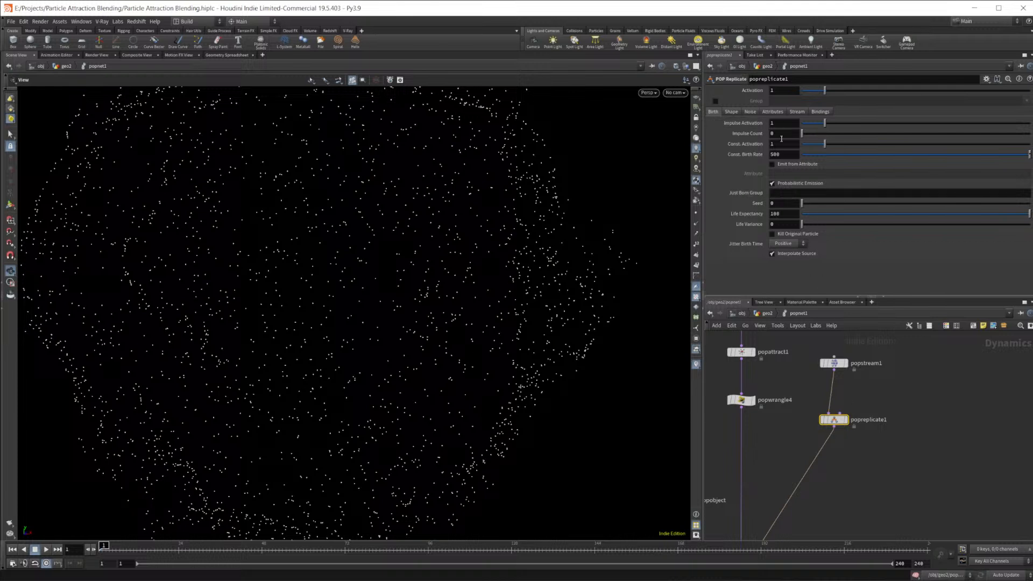
Step: Set the POP Replicate's Const. Activation to 0 and Impulse Count to 1, and enable Kill Original Particle
{"action": "type", "text": "0"}
{"action": "key", "text": "Return"}
{"action": "left_click_drag", "start_coordinate": [794, 144], "coordinate": [751, 146]}
{"action": "type", "text": "1"}
{"action": "key", "text": "Return"}
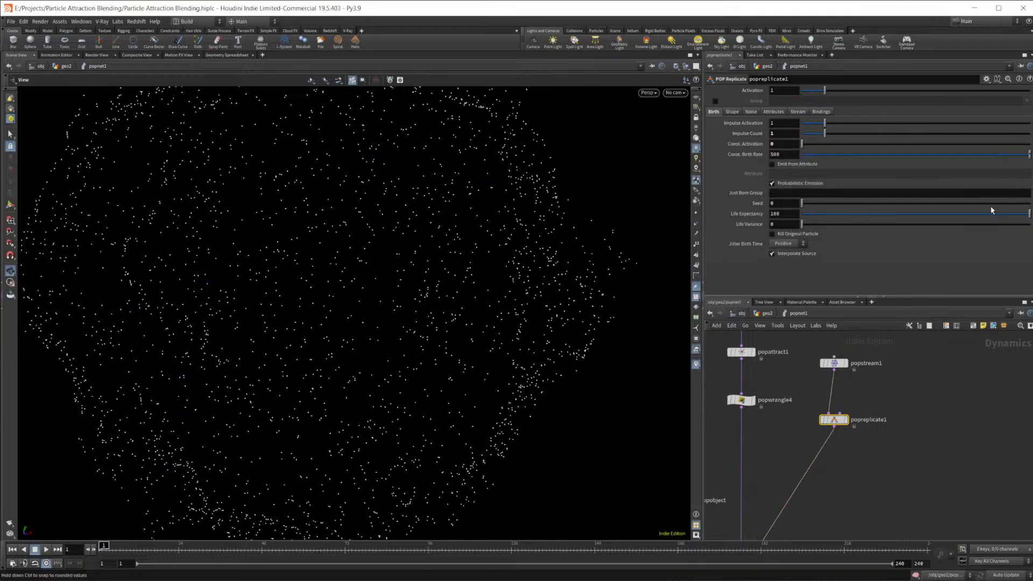
{"action": "left_click", "coordinate": [805, 234]}
Step: Play the simulation to check the replicated particles, and rewind to frame 1
{"action": "left_click", "coordinate": [46, 550]}
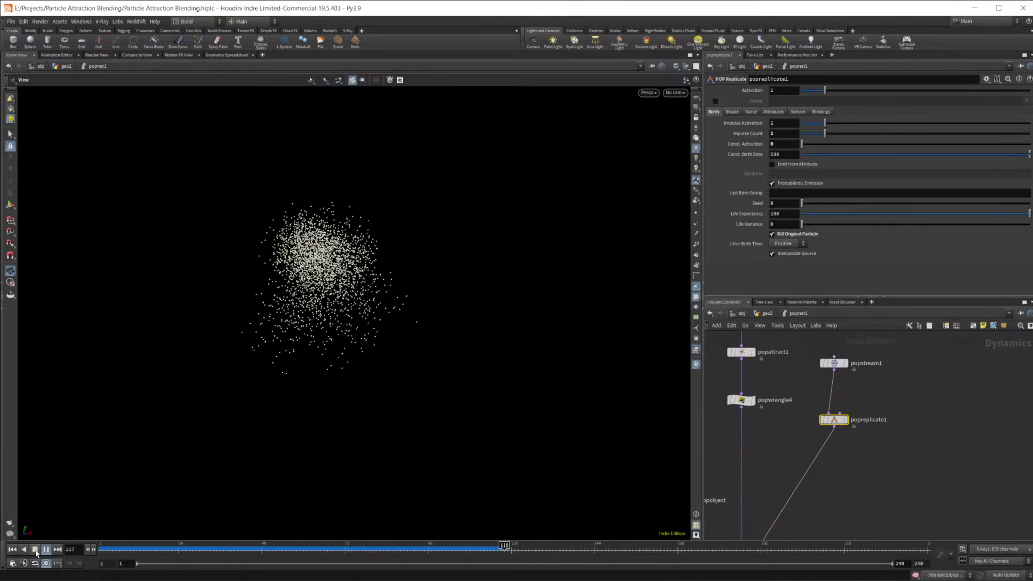
{"action": "left_click", "coordinate": [36, 550]}
{"action": "left_click", "coordinate": [12, 550]}
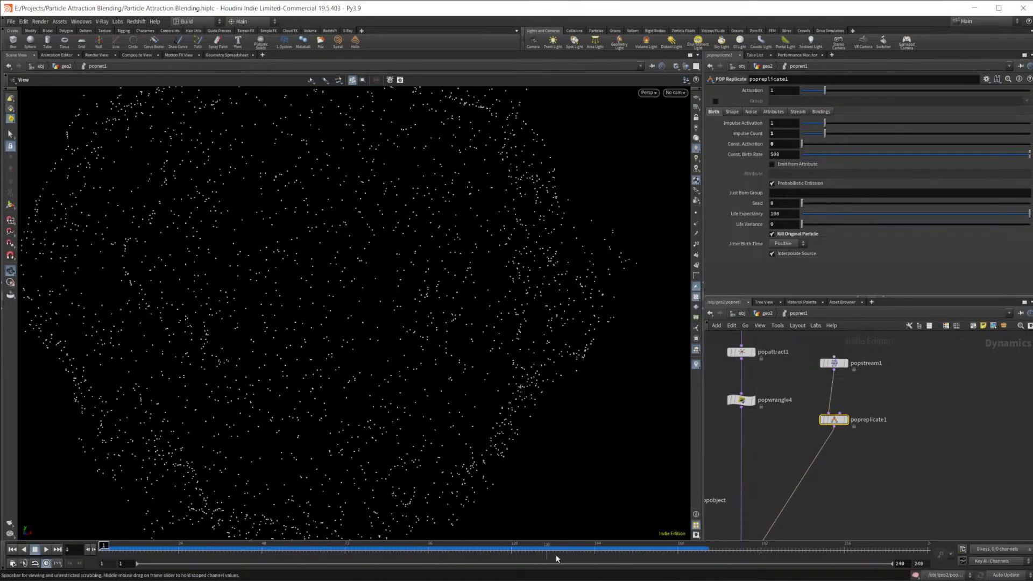
Step: Review the group and noise settings of popwind1 at the start of the POP chain
{"action": "scroll", "coordinate": [887, 411], "scroll_direction": "up", "scroll_amount": 4}
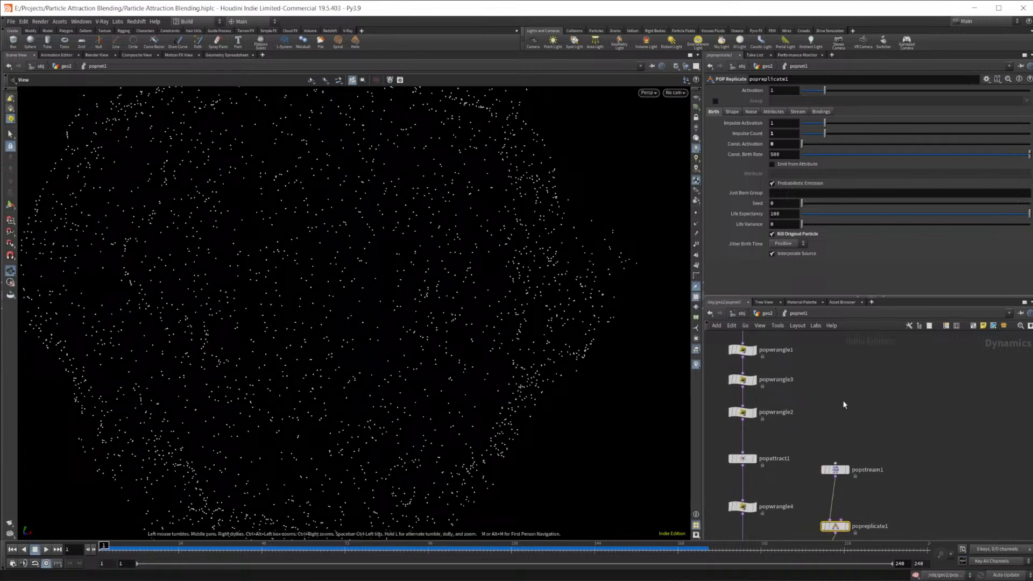
{"action": "scroll", "coordinate": [843, 406], "scroll_direction": "up", "scroll_amount": 4}
{"action": "left_click", "coordinate": [753, 372]}
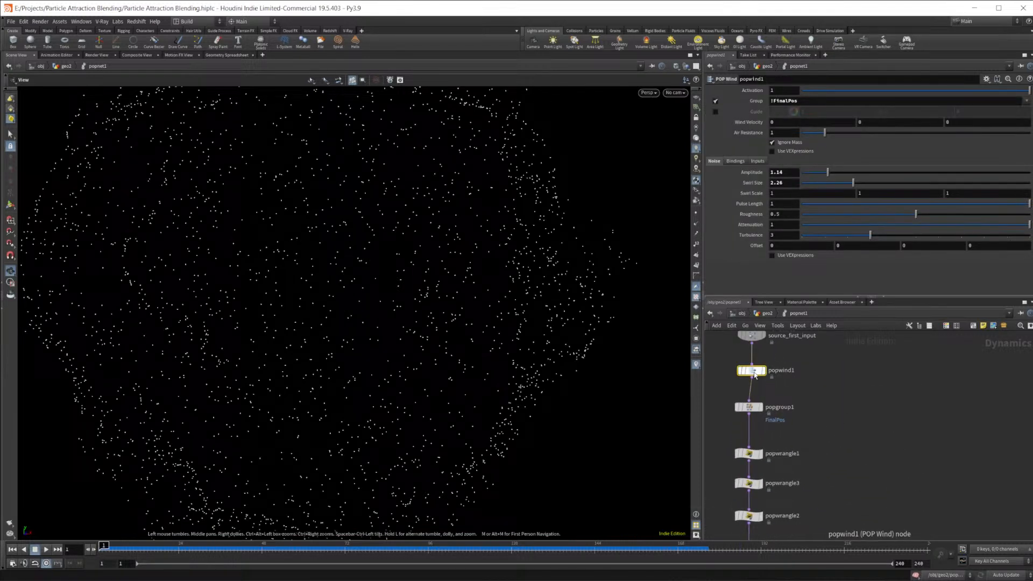
{"action": "scroll", "coordinate": [871, 387], "scroll_direction": "down", "scroll_amount": 4}
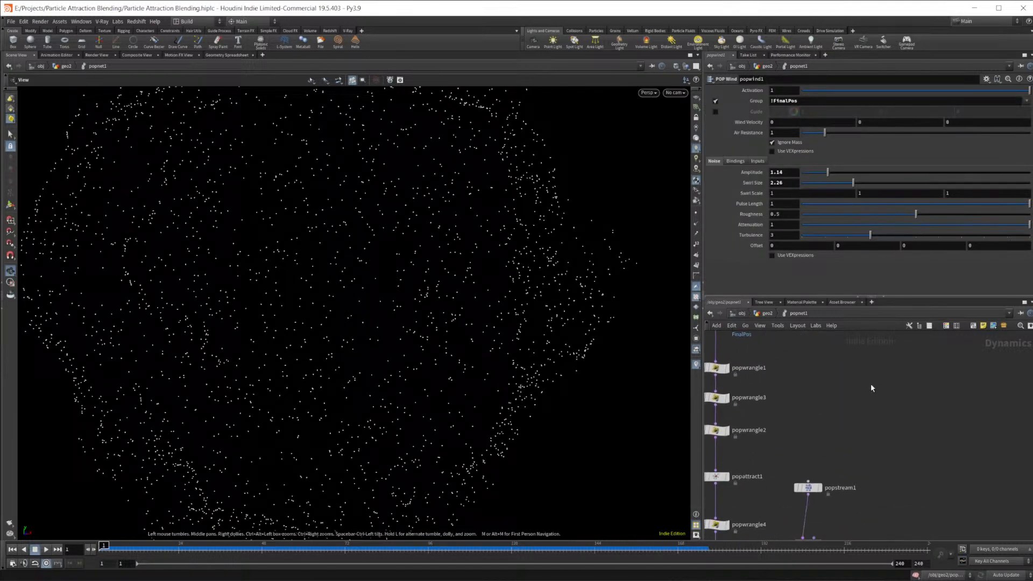
Step: Go up to object level and add a new Geometry object beside geo2
{"action": "left_click", "coordinate": [768, 313]}
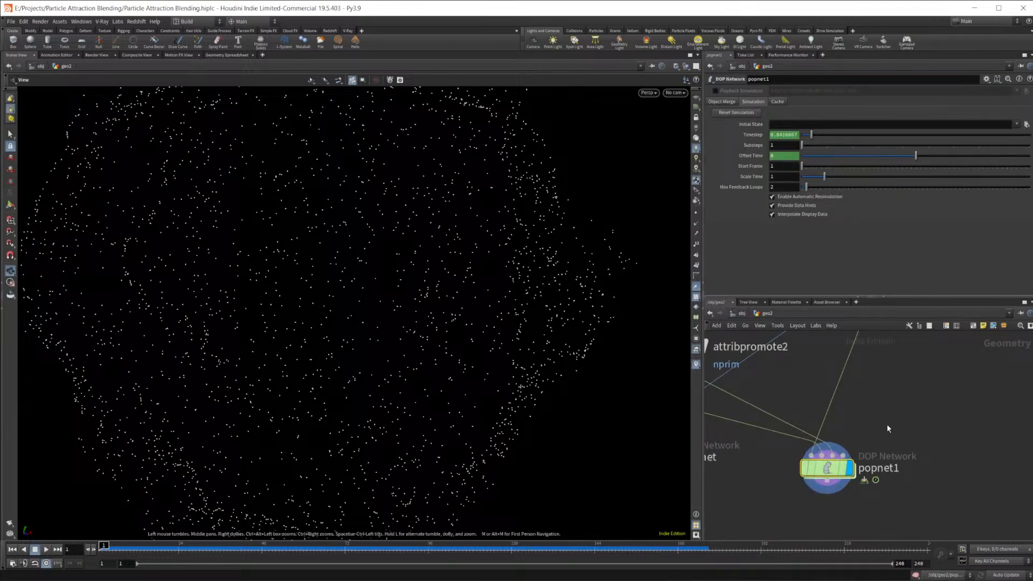
{"action": "left_click", "coordinate": [742, 313]}
{"action": "middle_click_drag", "start_coordinate": [910, 421], "coordinate": [869, 441]}
{"action": "key", "text": "Tab"}
{"action": "left_click", "coordinate": [844, 456]}
{"action": "key", "text": "Tab"}
{"action": "type", "text": "geo"}
{"action": "key", "text": "Return"}
{"action": "left_click", "coordinate": [880, 433]}
{"action": "left_click", "coordinate": [814, 377]}
{"action": "left_click", "coordinate": [880, 425]}
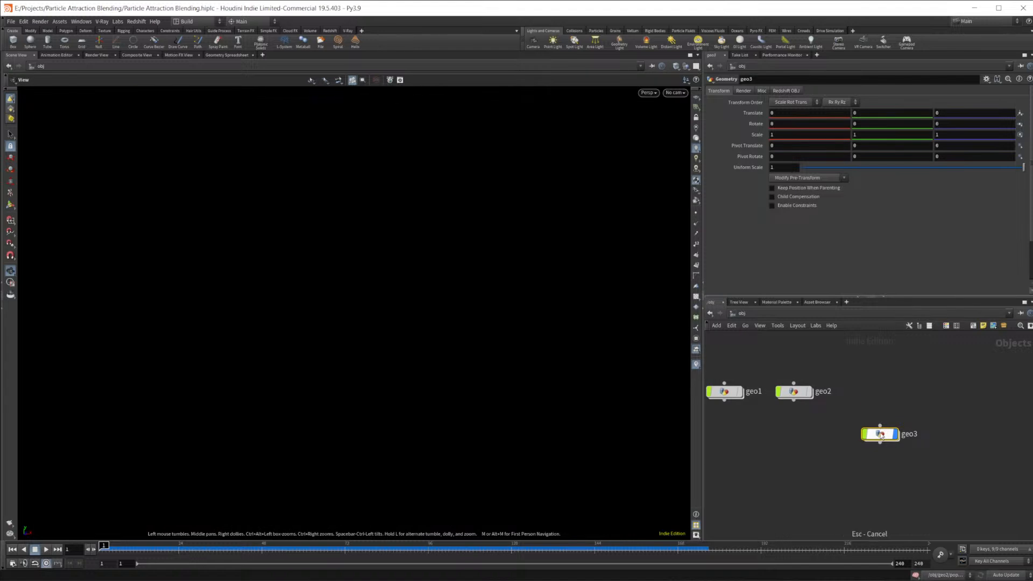
Step: Open the new geo3 object and add a Sphere node inside it
{"action": "double_click", "coordinate": [880, 434]}
{"action": "key", "text": "Tab"}
{"action": "type", "text": "sph"}
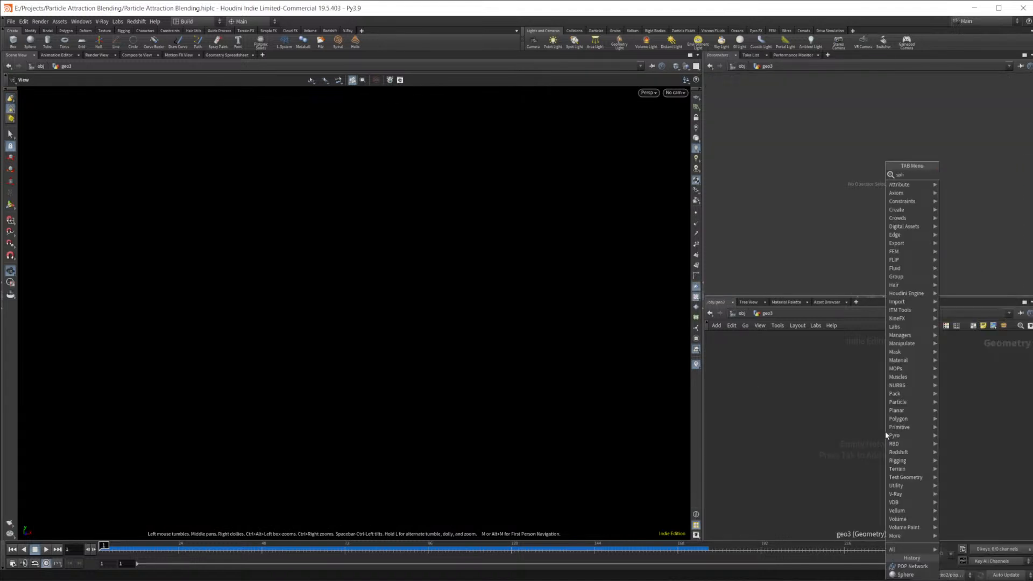
{"action": "key", "text": "Return"}
{"action": "left_click", "coordinate": [886, 431]}
Step: Add a POP Network sourced from sphere1 and open its network
{"action": "key", "text": "Tab"}
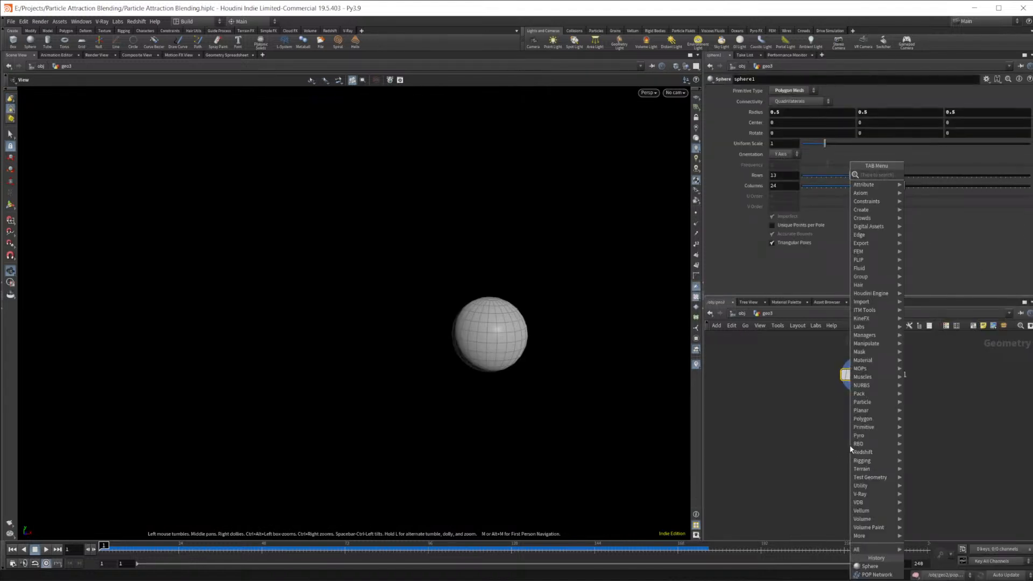
{"action": "type", "text": "popn"}
{"action": "key", "text": "Return"}
{"action": "key", "text": "Return"}
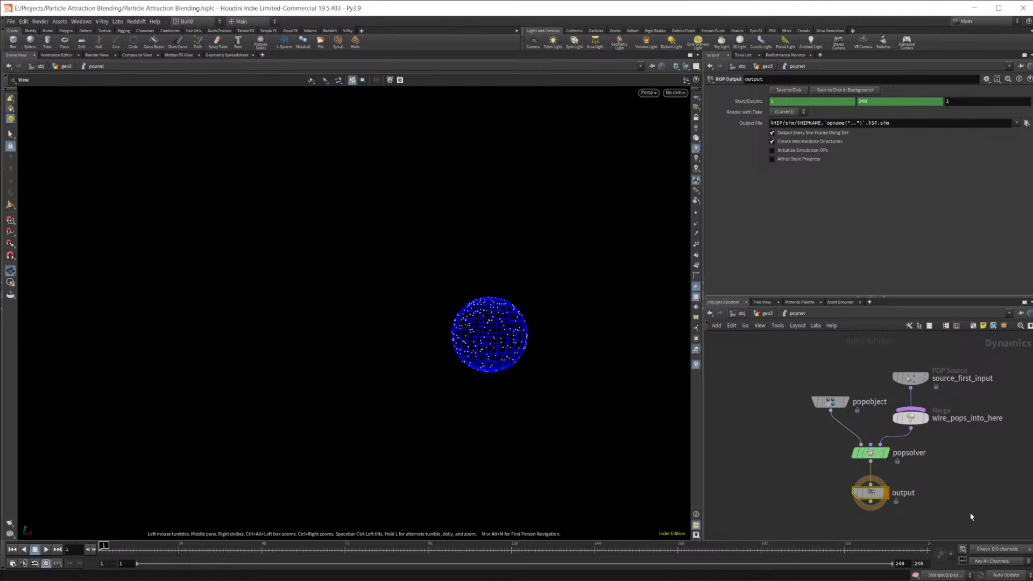
Step: Insert two POP Group nodes in series between source_first_input and wire_pops_into_here
{"action": "left_click_drag", "start_coordinate": [862, 465], "coordinate": [857, 344]}
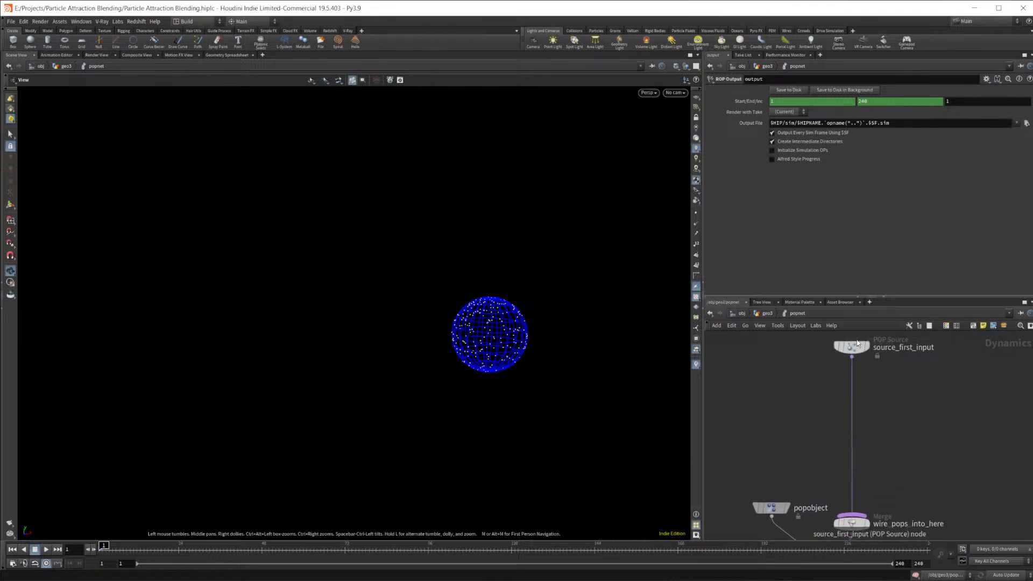
{"action": "left_click", "coordinate": [857, 344]}
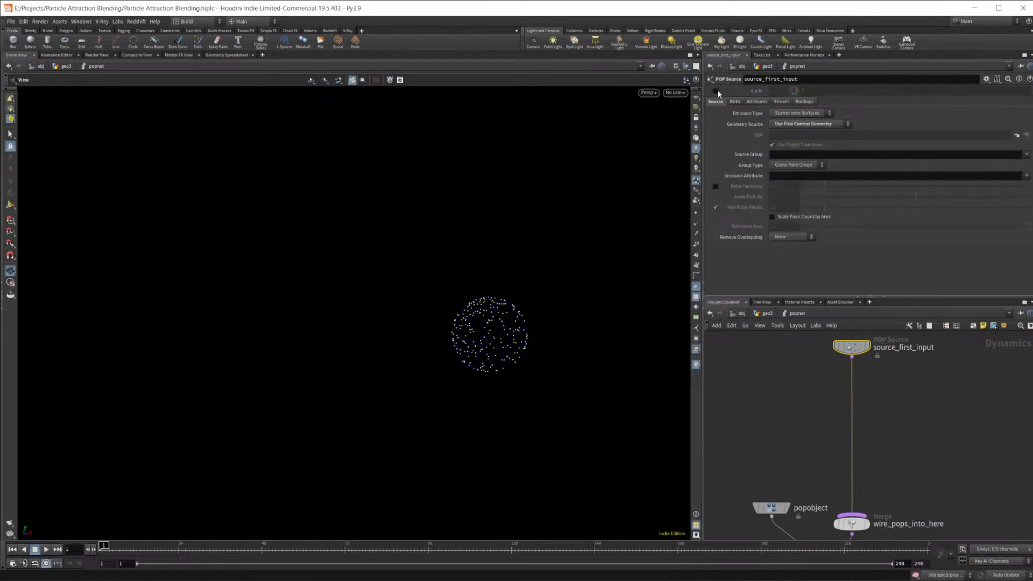
{"action": "left_click", "coordinate": [873, 418]}
{"action": "key", "text": "Tab"}
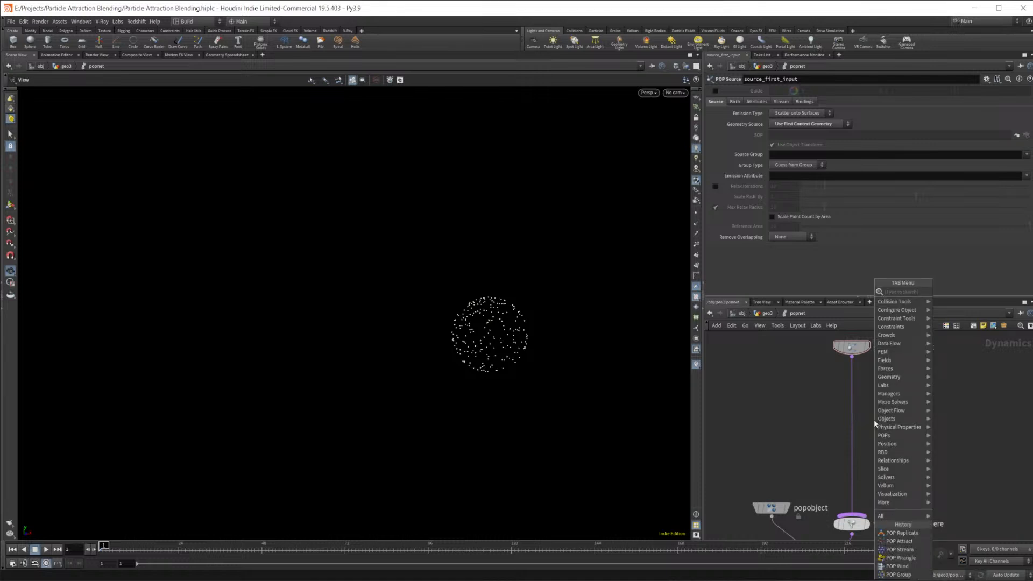
{"action": "type", "text": "gr"}
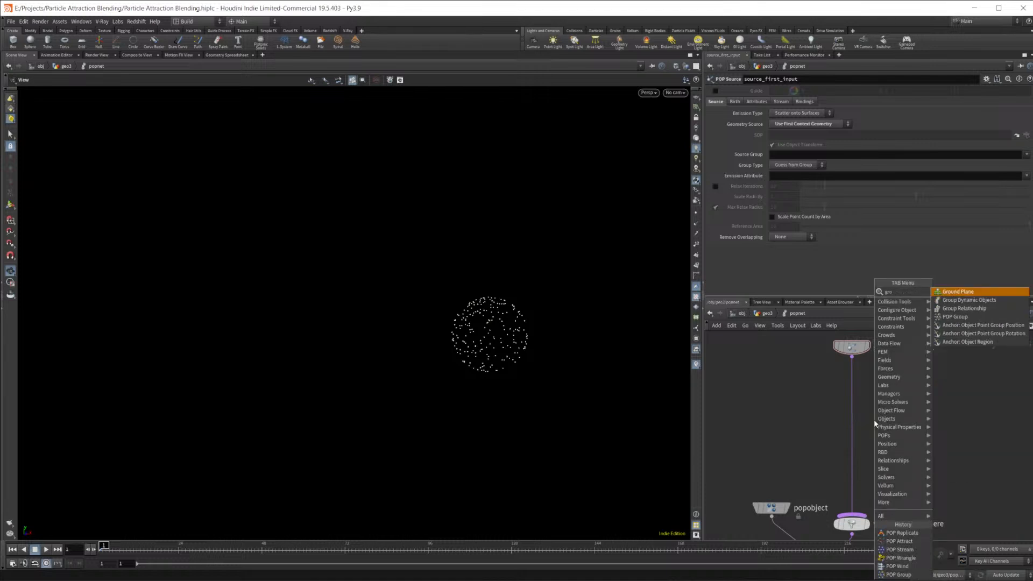
{"action": "type", "text": "o"}
{"action": "key", "text": "Down"}
{"action": "key", "text": "Down"}
{"action": "key", "text": "Down"}
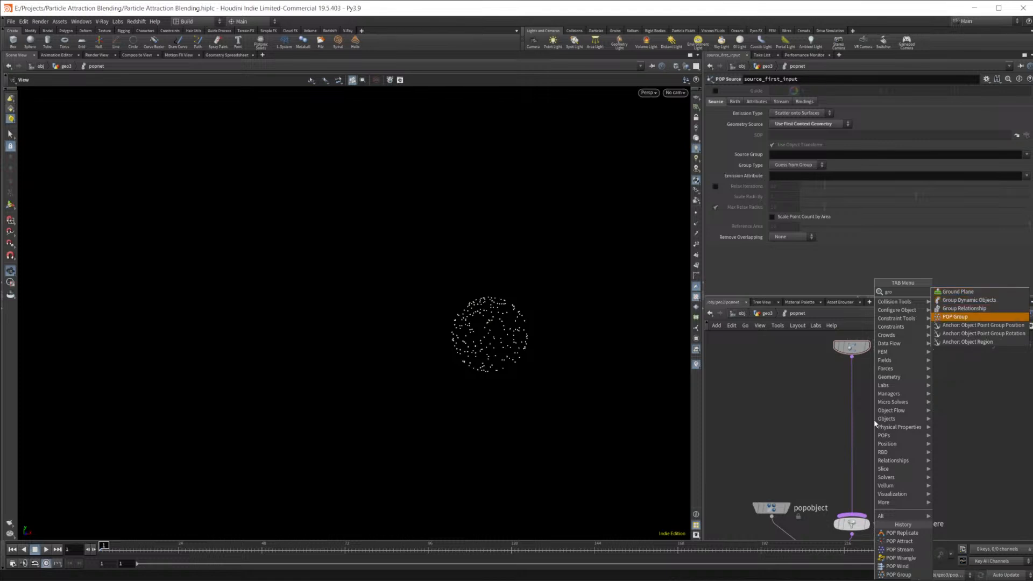
{"action": "key", "text": "Return"}
{"action": "left_click", "coordinate": [874, 418]}
{"action": "left_click_drag", "start_coordinate": [880, 424], "coordinate": [856, 434]}
Step: Set the group name to group1 on popgroup1 and to group2 on popgroup2
{"action": "left_click", "coordinate": [849, 387]}
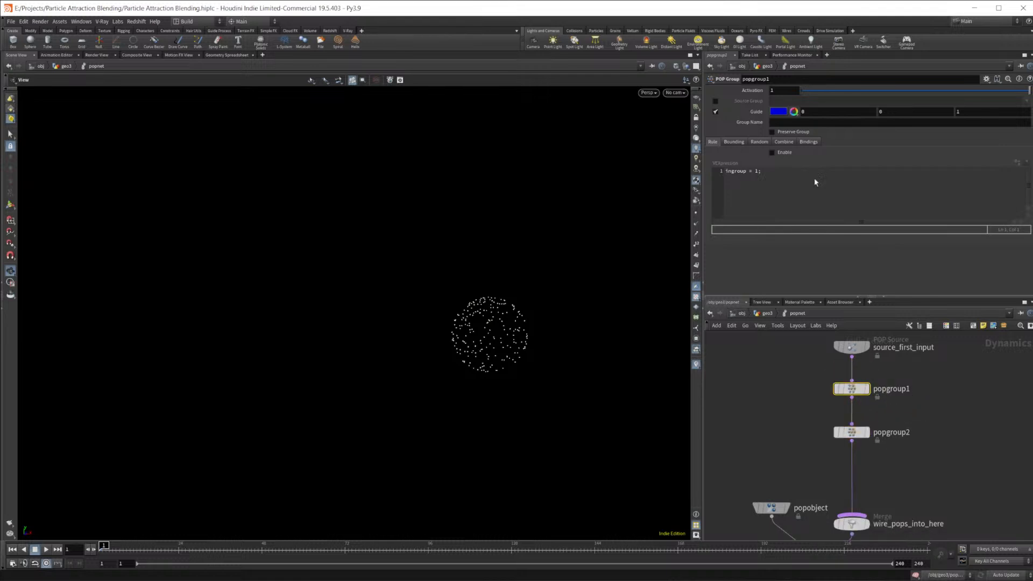
{"action": "left_click", "coordinate": [791, 123]}
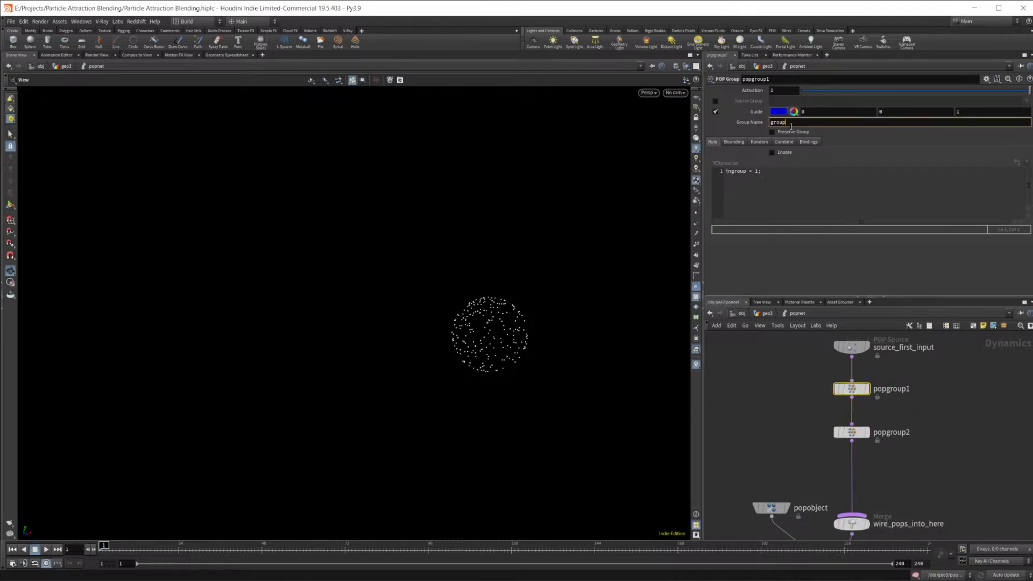
{"action": "key", "text": "Return"}
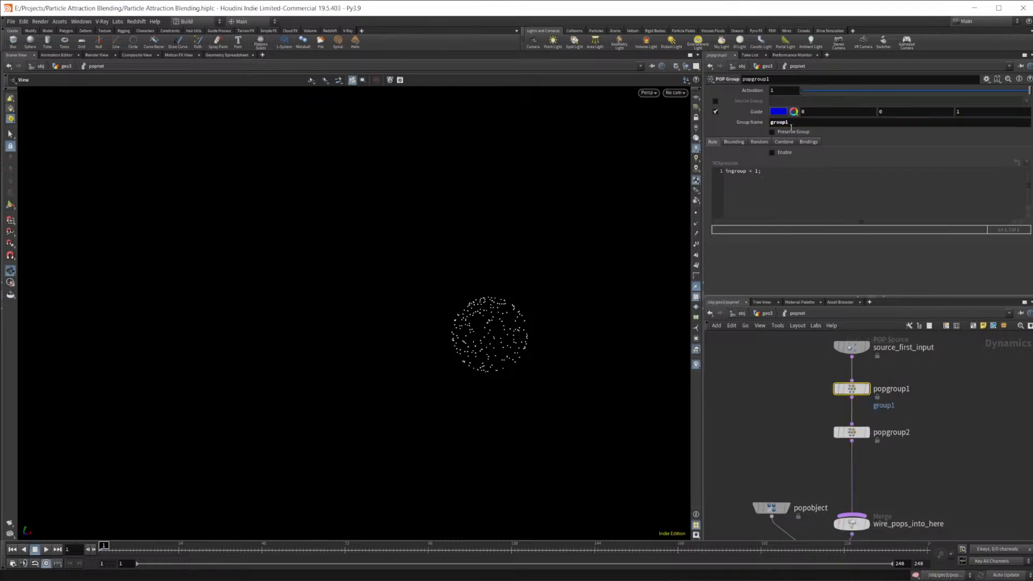
{"action": "left_click", "coordinate": [855, 435]}
{"action": "left_click", "coordinate": [793, 123]}
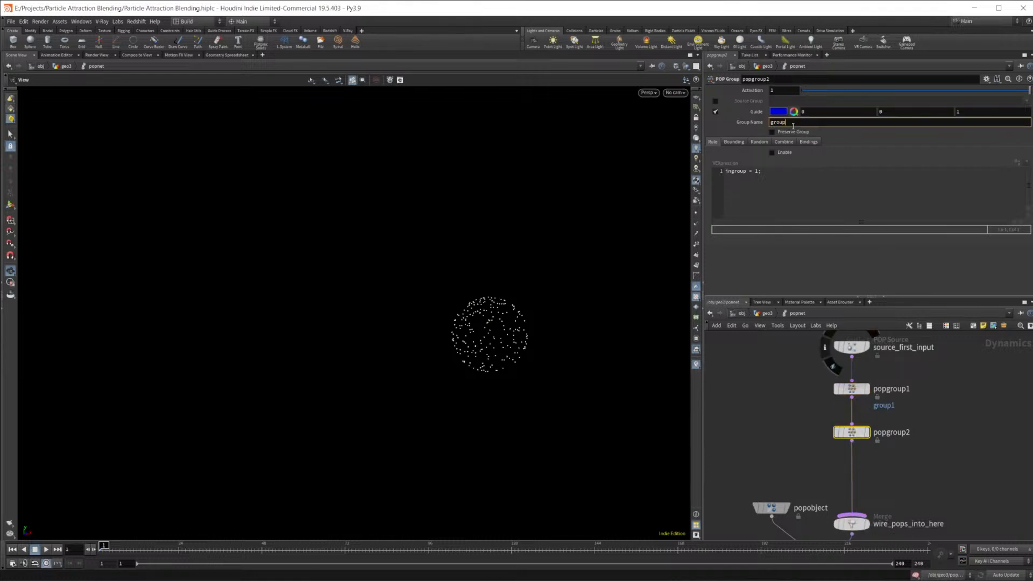
{"action": "key", "text": "Return"}
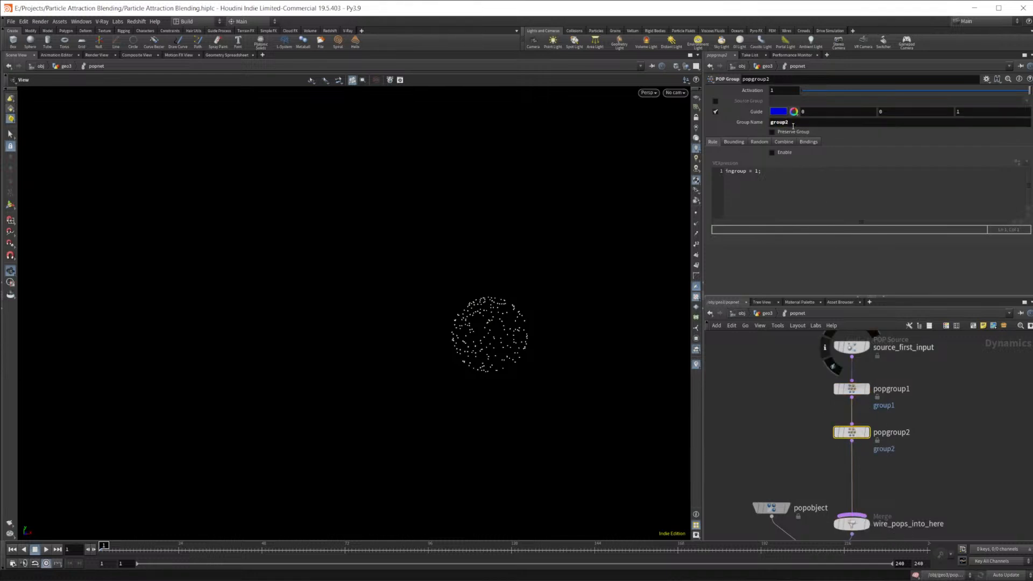
Step: Enable the rule on popgroup1 and bounding boxes on both POP groups, sized 1.5 for popgroup1 and 2.5 for popgroup2
{"action": "left_click", "coordinate": [743, 143]}
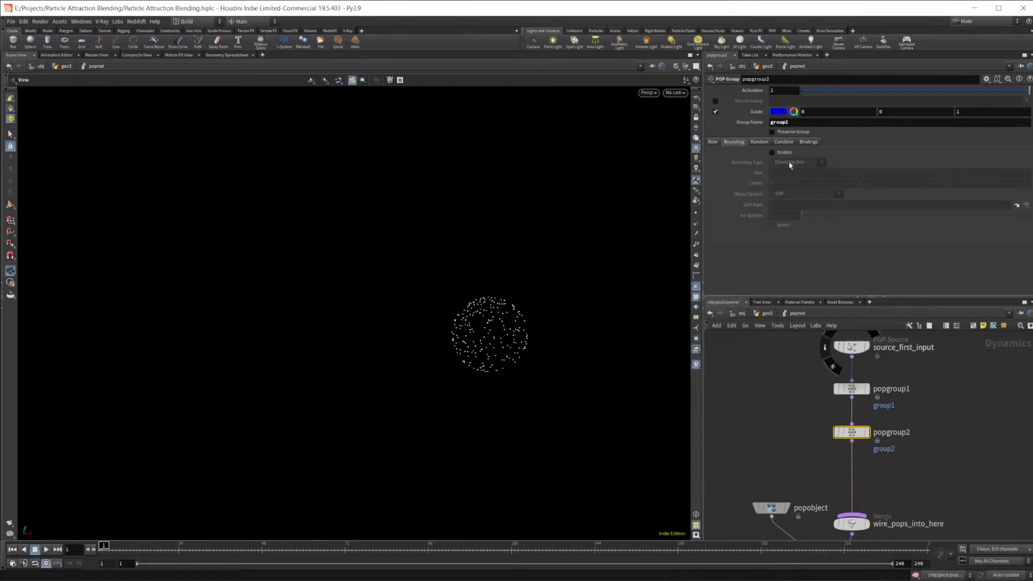
{"action": "left_click", "coordinate": [772, 152]}
{"action": "left_click", "coordinate": [850, 389]}
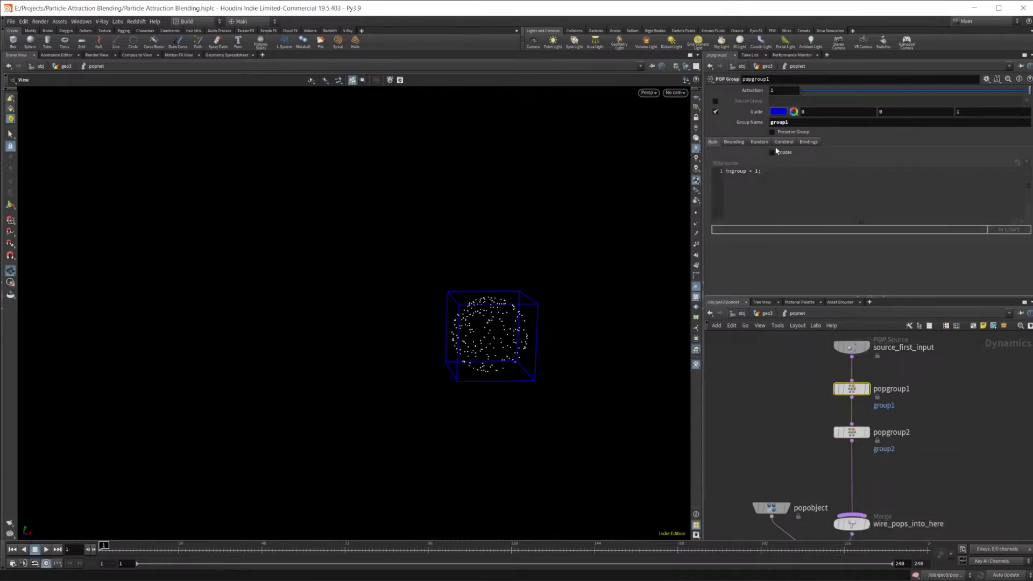
{"action": "left_click", "coordinate": [773, 152]}
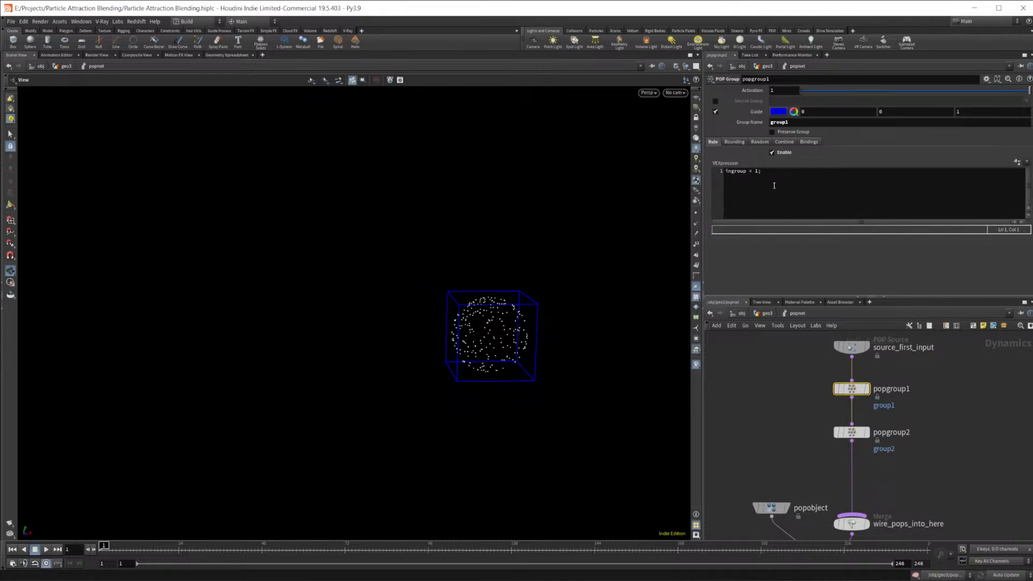
{"action": "left_click", "coordinate": [734, 142]}
{"action": "left_click", "coordinate": [772, 152]}
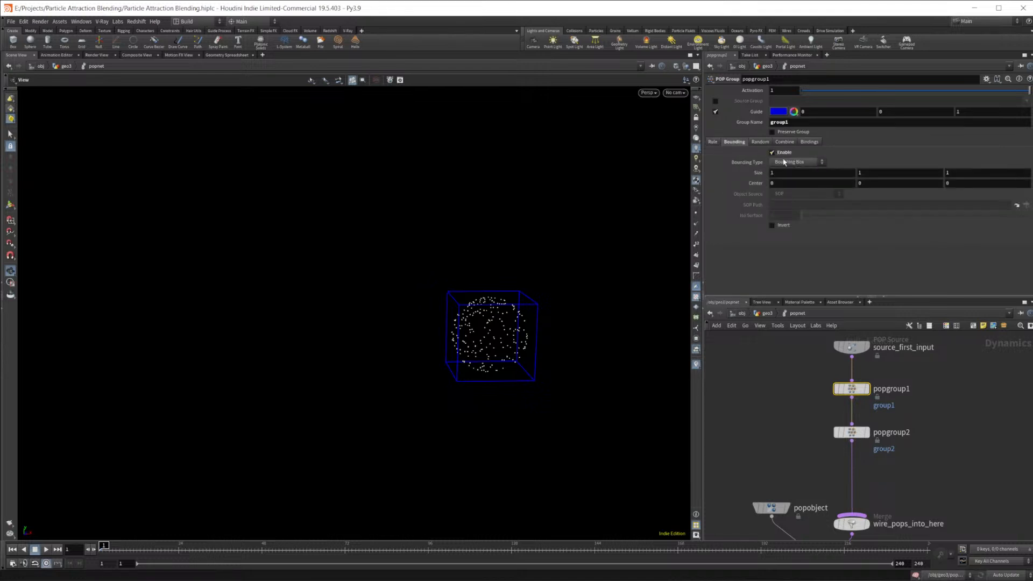
{"action": "middle_click_drag", "start_coordinate": [759, 175], "coordinate": [807, 173]}
{"action": "left_click", "coordinate": [850, 432]}
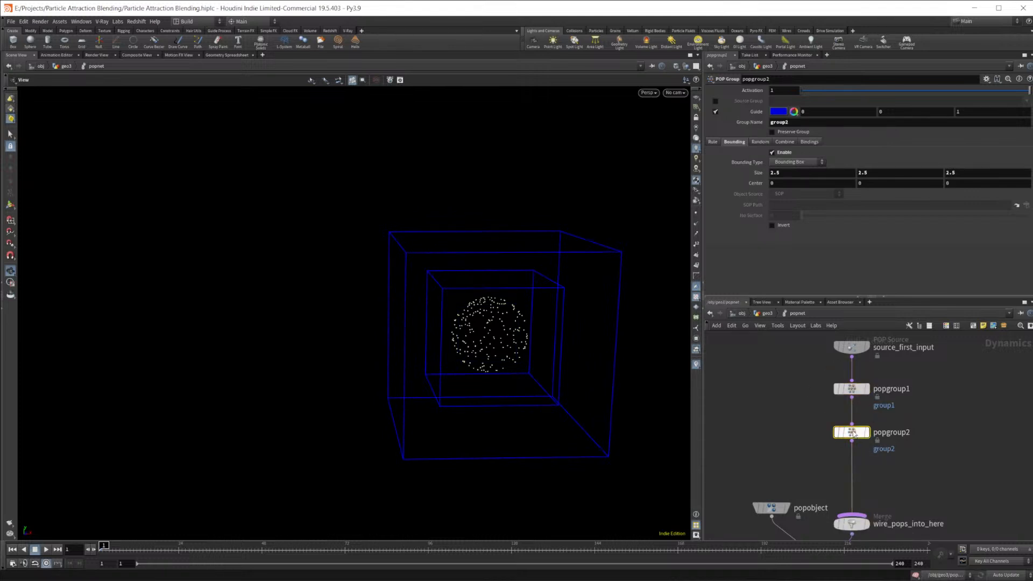
Step: Shift the bounding box centers along X to -1.1 for popgroup1 and -1.4 for popgroup2
{"action": "left_click", "coordinate": [851, 388]}
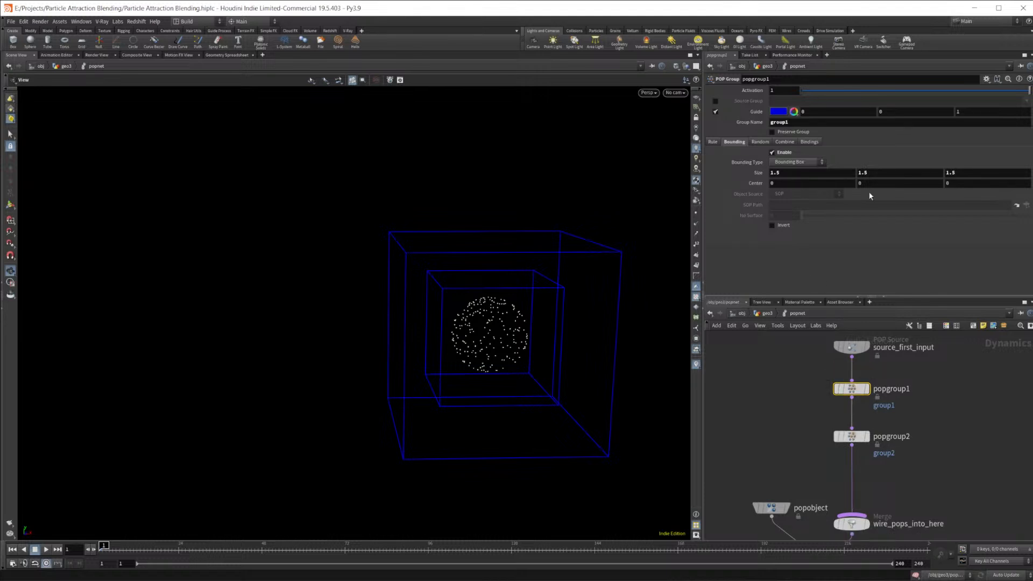
{"action": "middle_click_drag", "start_coordinate": [835, 180], "coordinate": [798, 190]}
{"action": "left_click_drag", "start_coordinate": [551, 301], "coordinate": [583, 293]}
{"action": "middle_click_drag", "start_coordinate": [854, 437], "coordinate": [835, 382]}
{"action": "left_click", "coordinate": [835, 382]}
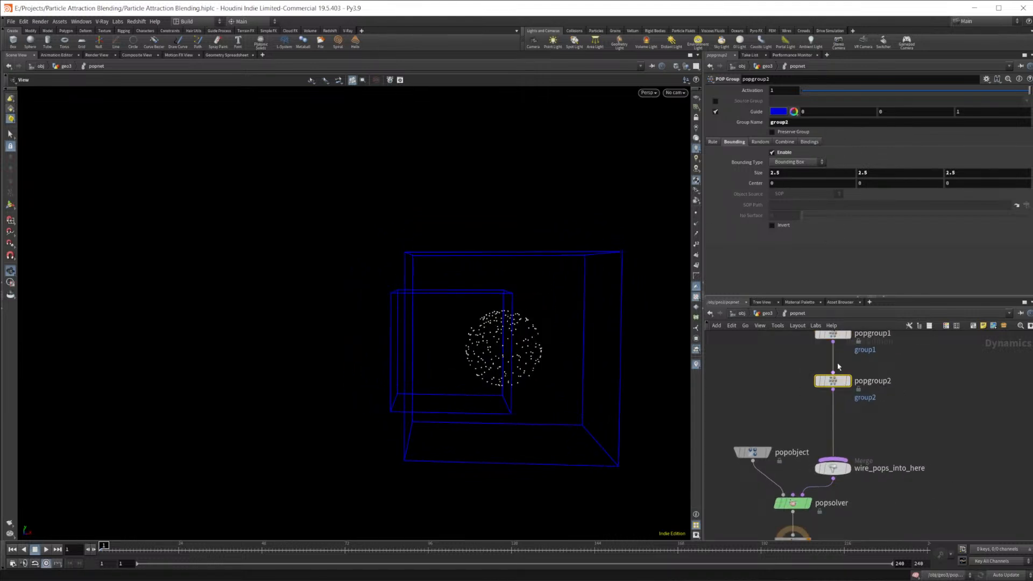
{"action": "middle_click_drag", "start_coordinate": [802, 181], "coordinate": [753, 193]}
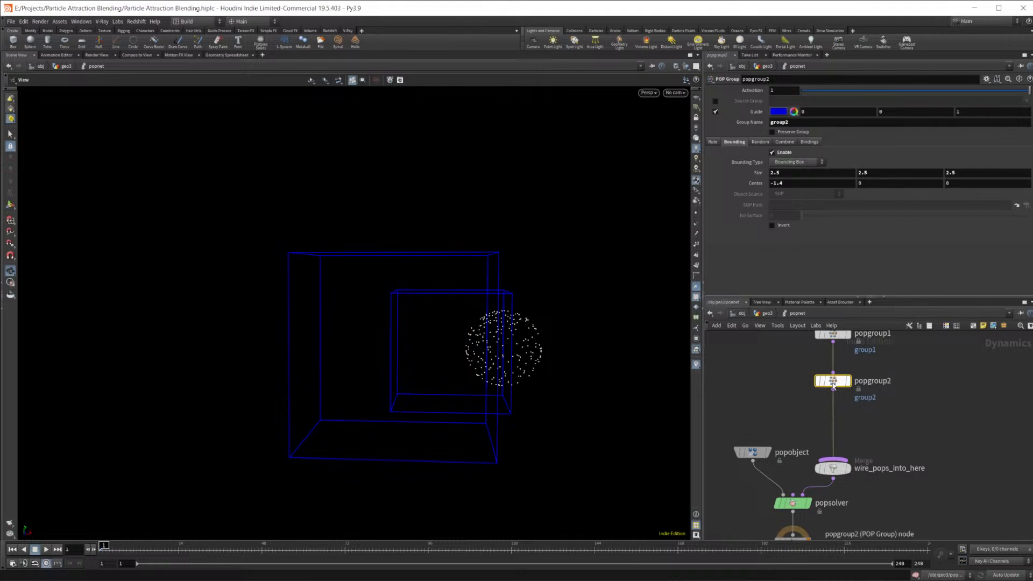
Step: Enlarge popgroup1's bounding box to a size of 2.5 on all three axes
{"action": "scroll", "coordinate": [836, 387], "scroll_direction": "up", "scroll_amount": 3}
{"action": "left_click", "coordinate": [837, 384]}
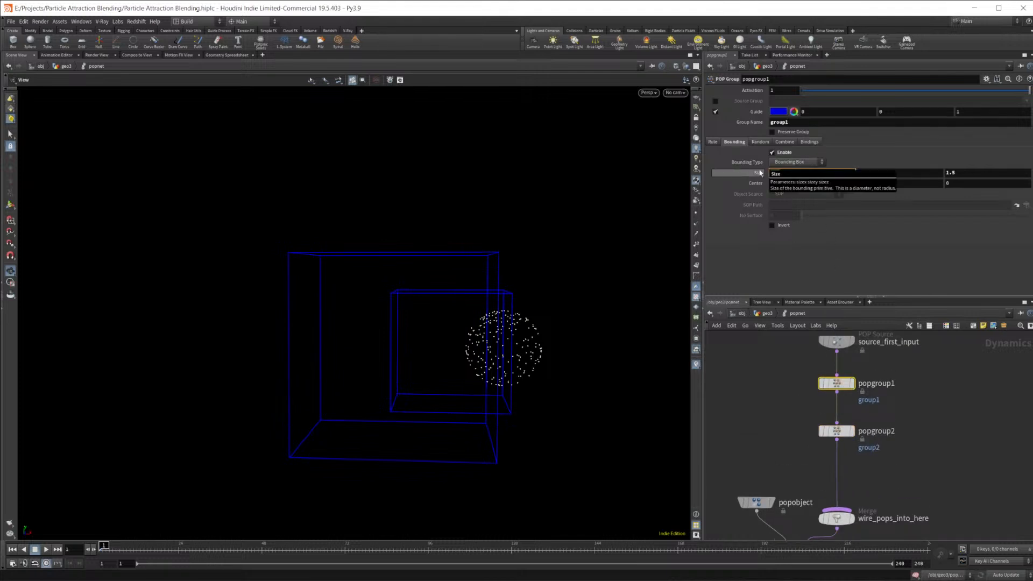
{"action": "middle_click_drag", "start_coordinate": [755, 173], "coordinate": [774, 188]}
{"action": "left_click_drag", "start_coordinate": [558, 358], "coordinate": [546, 349]}
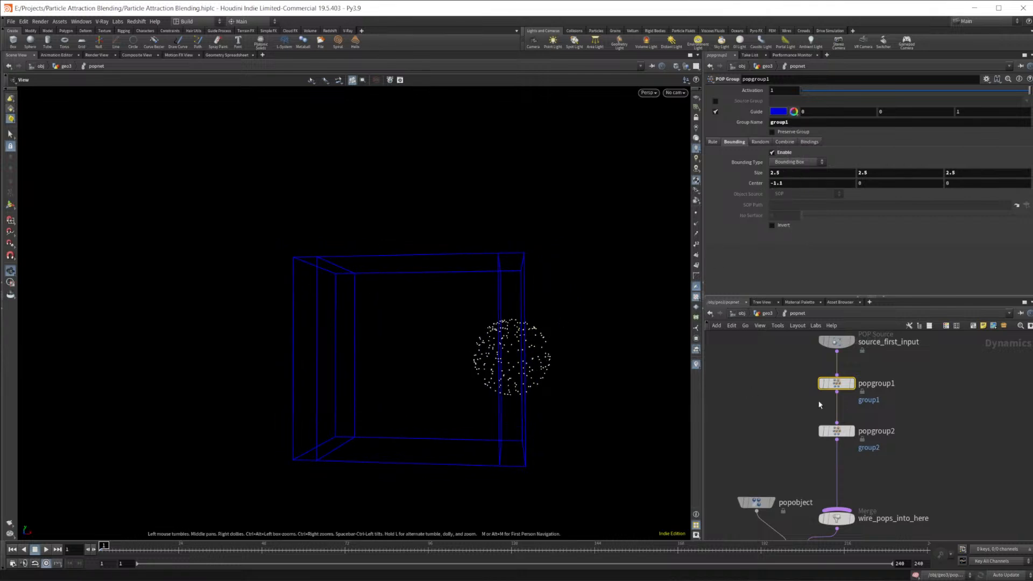
Step: Add a POP Attract node below popgroup2 in the POP chain
{"action": "middle_click_drag", "start_coordinate": [907, 433], "coordinate": [884, 394]}
{"action": "key", "text": "Tab"}
{"action": "type", "text": "pop w"}
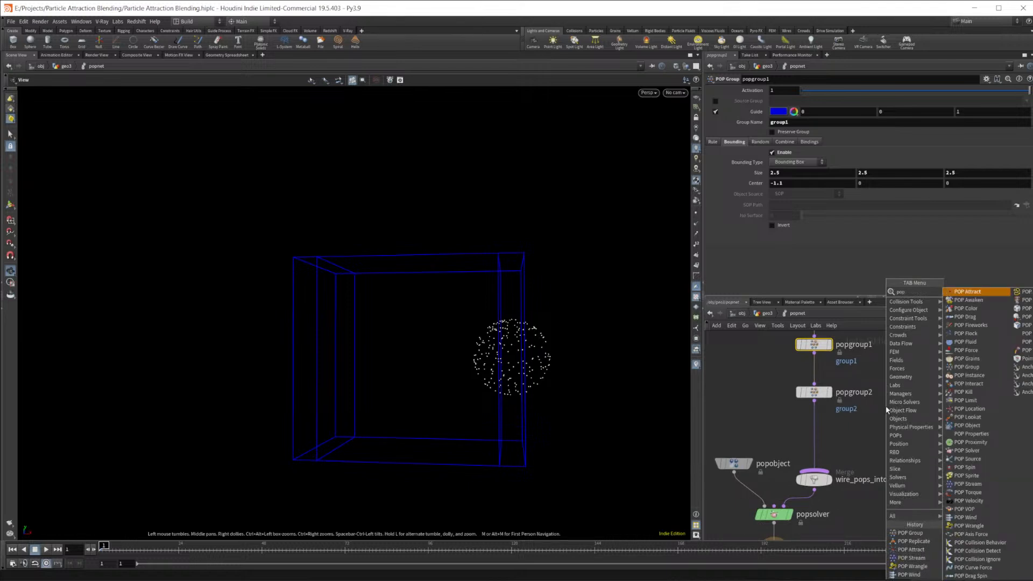
{"action": "key", "text": "Return"}
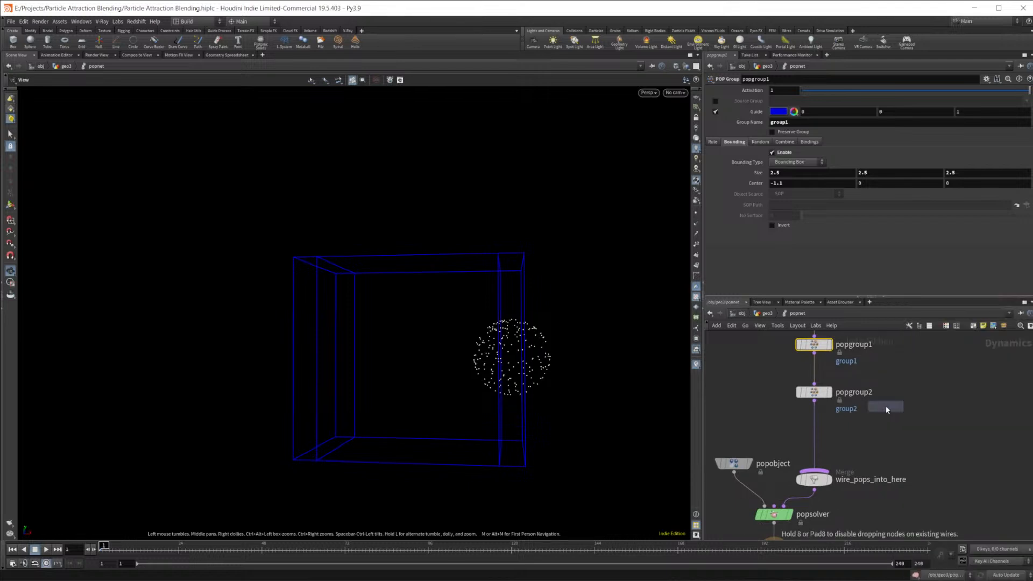
{"action": "left_click", "coordinate": [848, 447]}
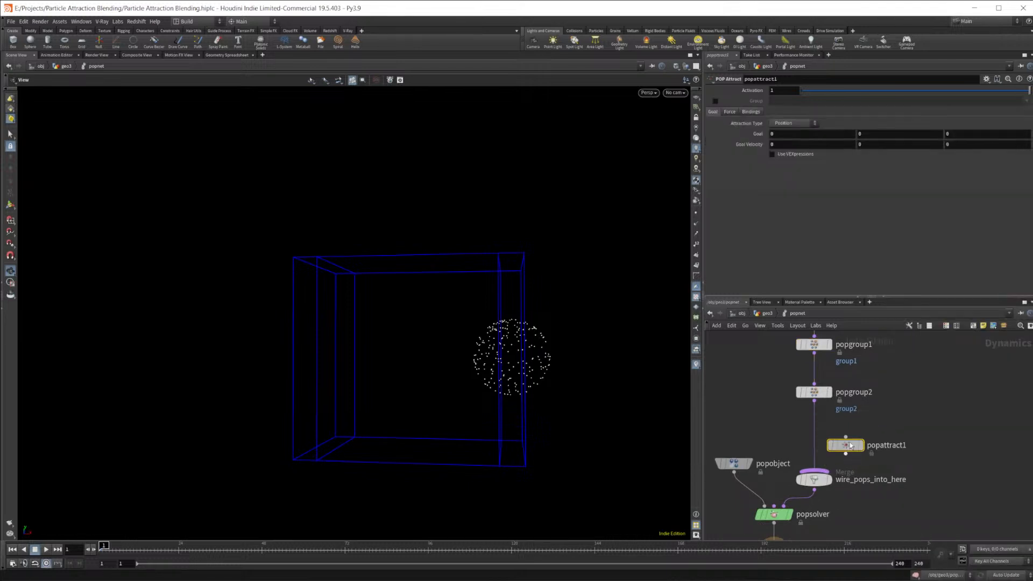
Step: Enable the group on popattract1 and set it to !group1 !group2, excluding both particle groups
{"action": "left_click", "coordinate": [716, 100]}
{"action": "left_click", "coordinate": [1026, 101]}
{"action": "left_click", "coordinate": [1029, 110]}
{"action": "left_click", "coordinate": [1026, 101]}
{"action": "left_click", "coordinate": [1029, 119]}
{"action": "left_click", "coordinate": [790, 100]}
{"action": "type", "text": "!"}
{"action": "type", "text": "!group2"}
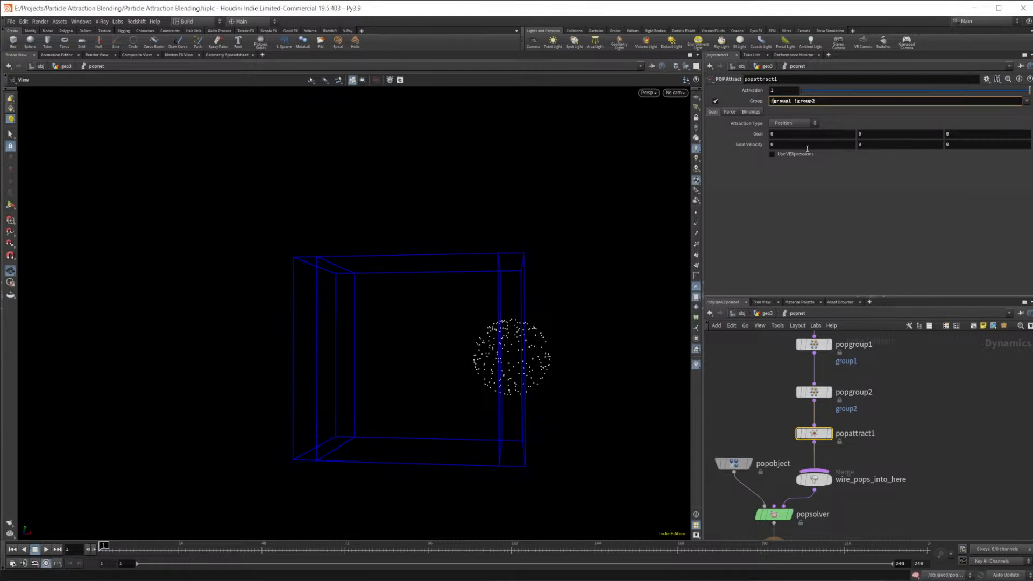
Step: Set popattract1's goal X to 5.1, play the simulation to check the attraction, and return to frame 1
{"action": "middle_click_drag", "start_coordinate": [815, 135], "coordinate": [789, 192]}
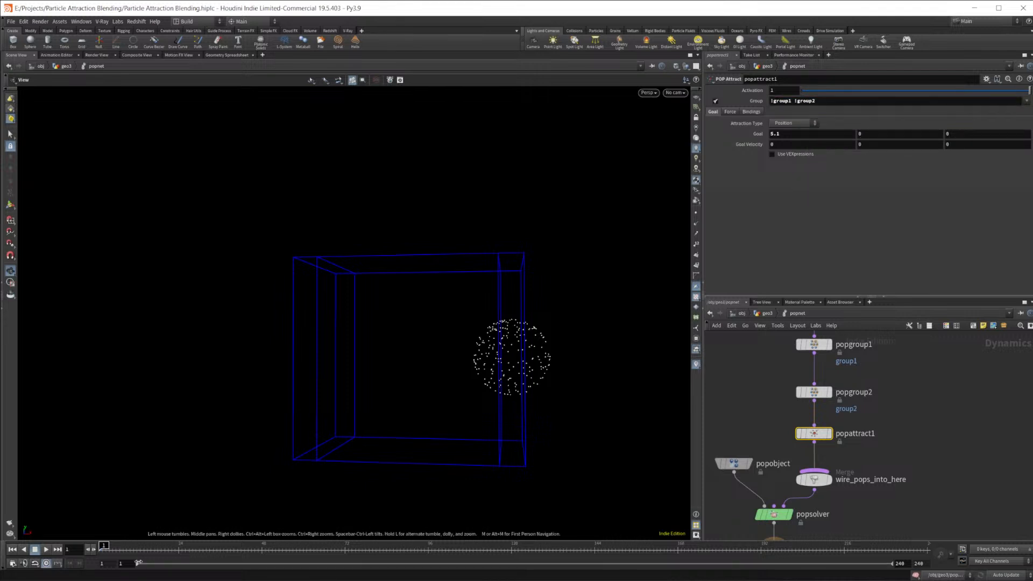
{"action": "left_click", "coordinate": [46, 549]}
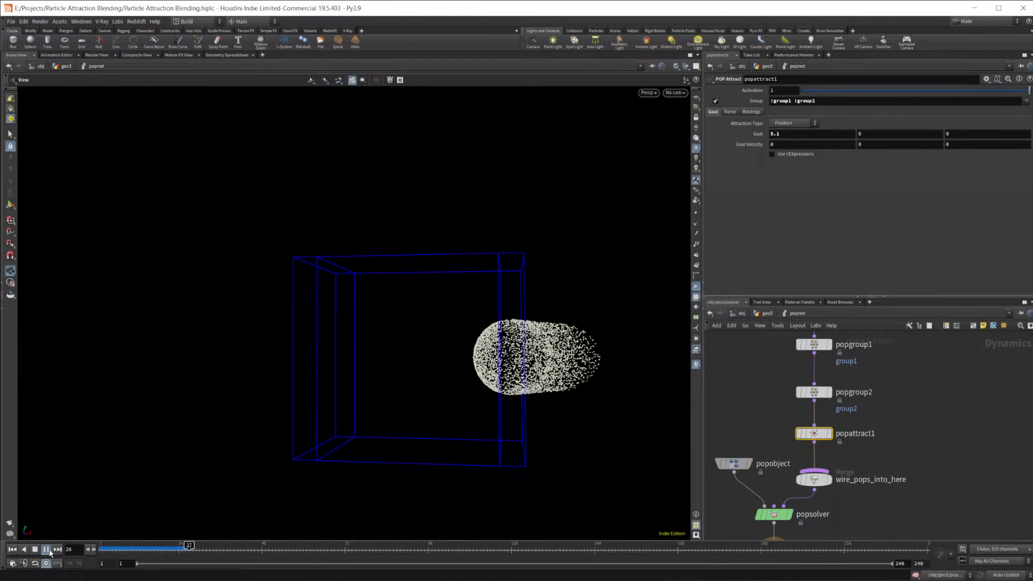
{"action": "left_click", "coordinate": [34, 550]}
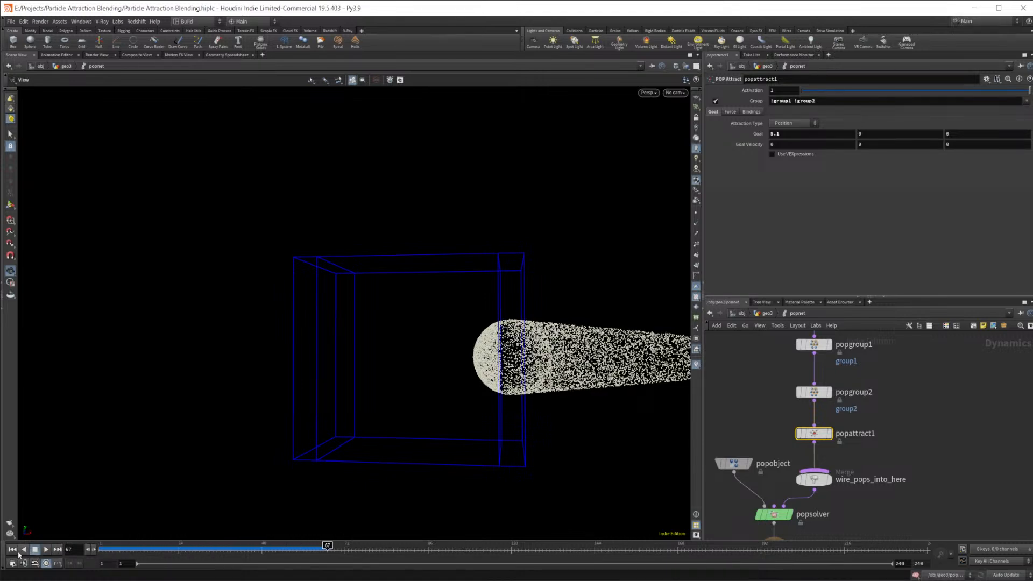
{"action": "left_click", "coordinate": [12, 549]}
Step: Try !group1&&!group2 as popattract1's group, play the simulation, and return to the first frame
{"action": "left_click", "coordinate": [795, 102]}
{"action": "key", "text": "BackSpace"}
{"action": "type", "text": "&&"}
{"action": "key", "text": "Return"}
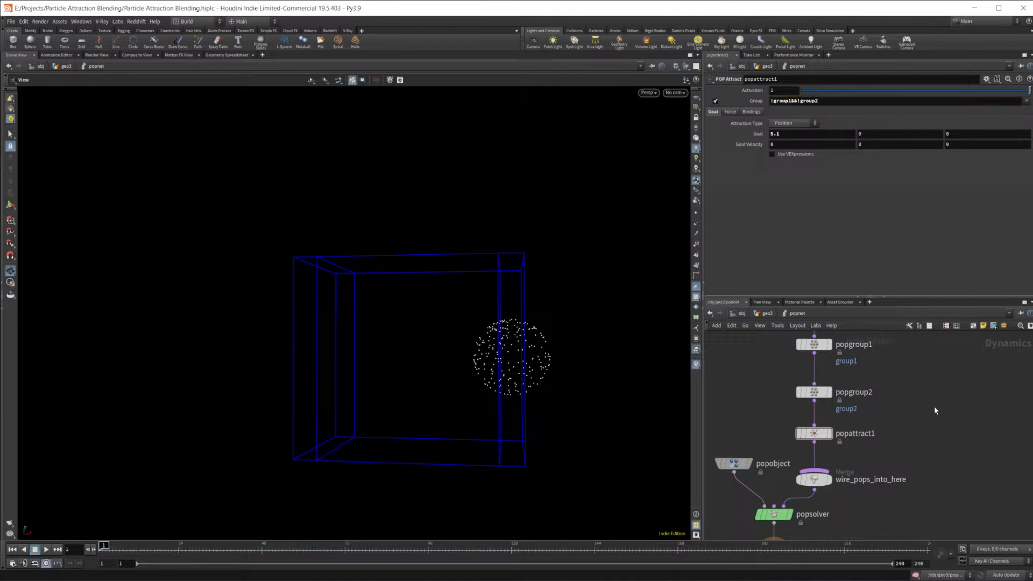
{"action": "left_click", "coordinate": [47, 551]}
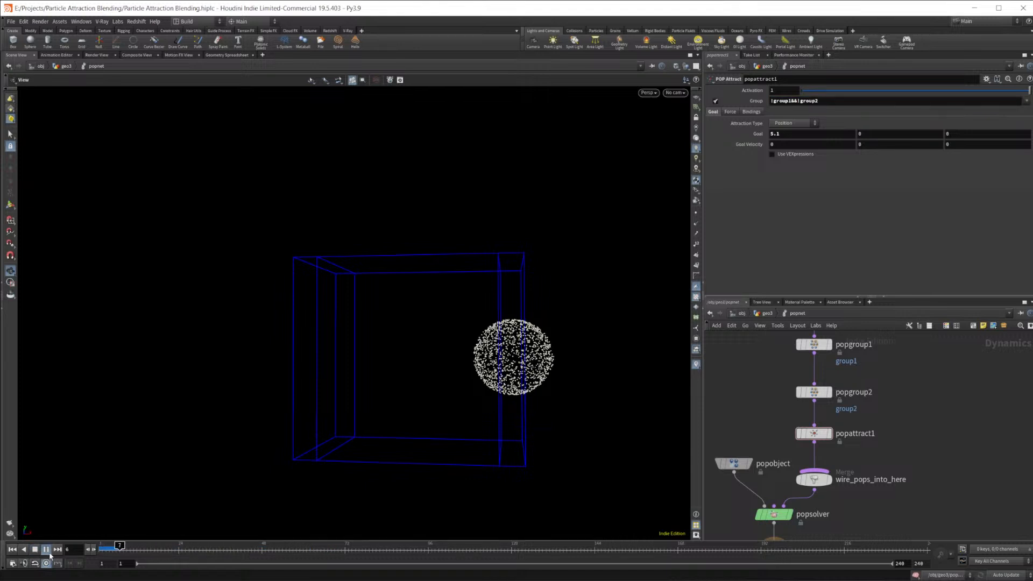
{"action": "left_click", "coordinate": [12, 550]}
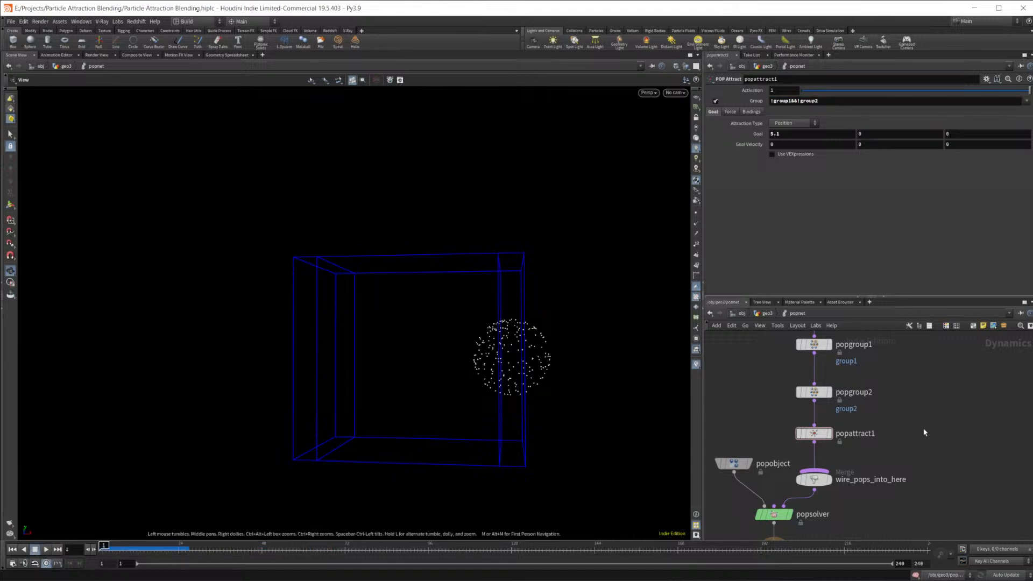
Step: Rewrite popattract1's group expression with spaces as !group1 && !group2
{"action": "left_click", "coordinate": [796, 101]}
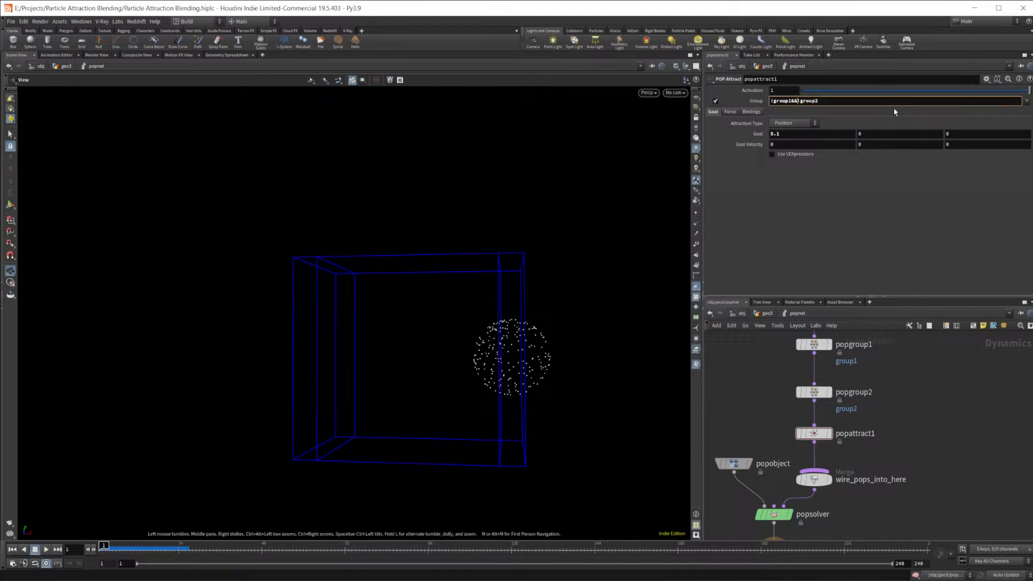
{"action": "key", "text": "BackSpace"}
{"action": "key", "text": "BackSpace"}
{"action": "type", "text": "&&"}
{"action": "key", "text": "Return"}
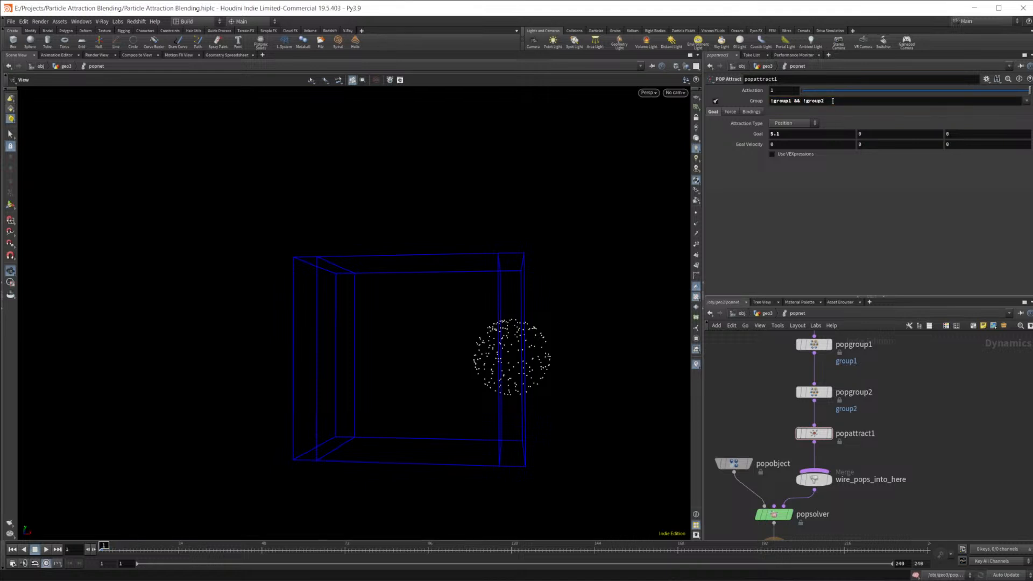
Step: On source_first_input's birth settings, set the constant birth rate and constant activation to 0 and the impulse count to 1000
{"action": "middle_click_drag", "start_coordinate": [993, 418], "coordinate": [966, 505]}
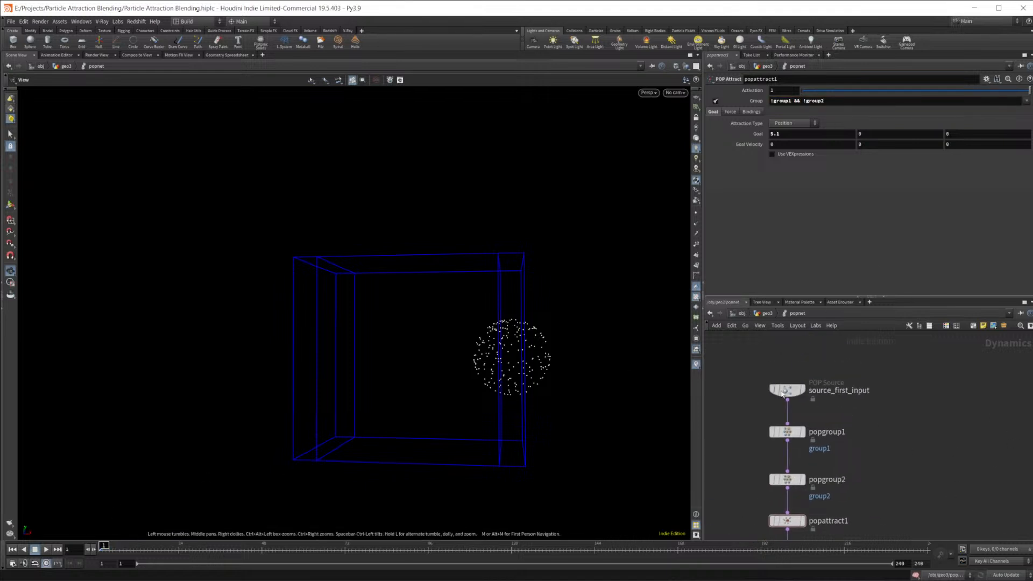
{"action": "left_click", "coordinate": [787, 390]}
{"action": "left_click", "coordinate": [735, 101]}
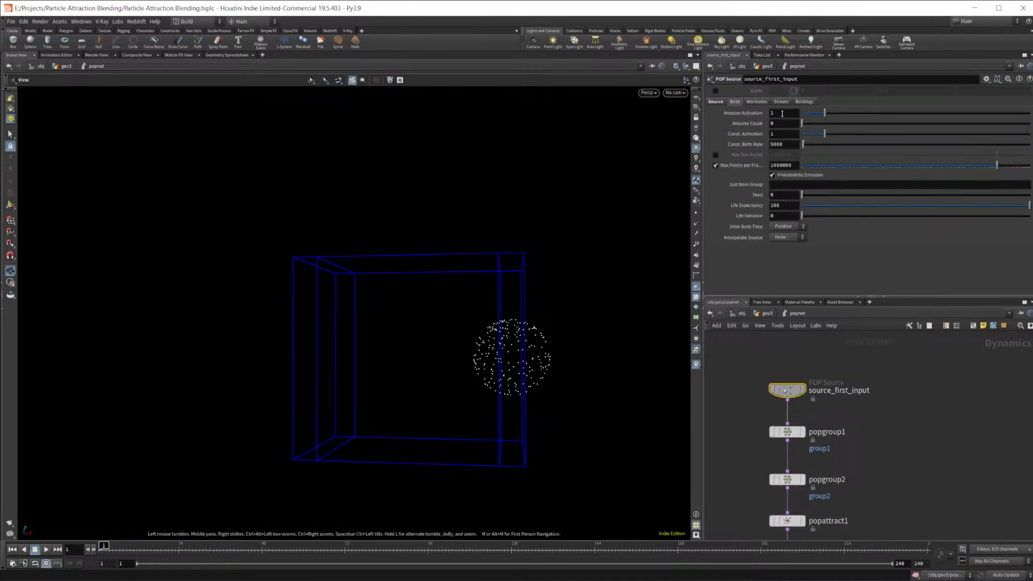
{"action": "double_click", "coordinate": [796, 144]}
{"action": "type", "text": "0"}
{"action": "key", "text": "Return"}
{"action": "left_click_drag", "start_coordinate": [814, 135], "coordinate": [801, 135]}
{"action": "double_click", "coordinate": [784, 124]}
{"action": "type", "text": "30"}
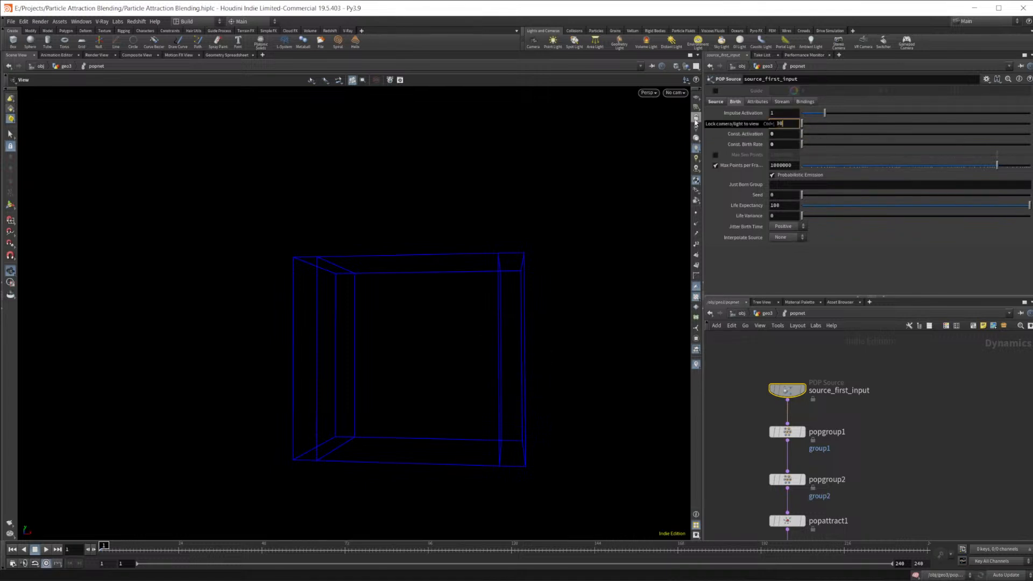
{"action": "type", "text": "00"}
{"action": "key", "text": "Return"}
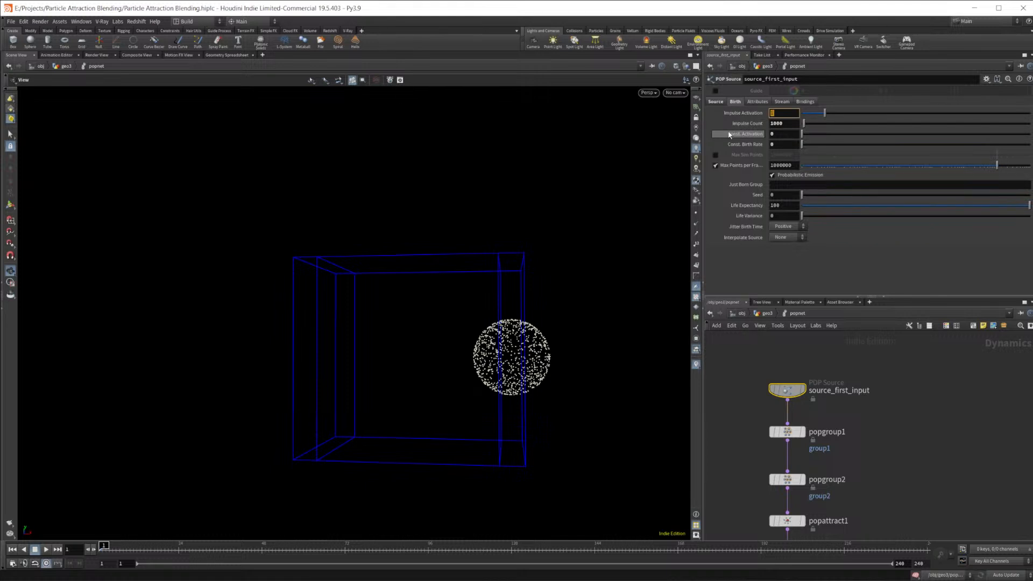
Step: Set source_first_input's impulse activation to the expression $FF==1, then play and stop the simulation to check the single emission
{"action": "type", "text": "$FF=="}
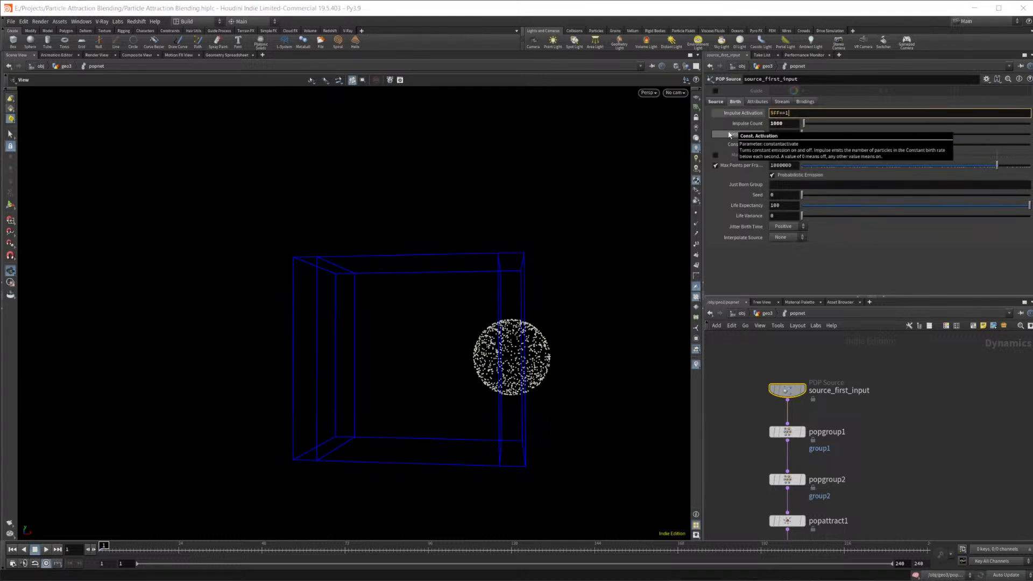
{"action": "type", "text": "1"}
{"action": "key", "text": "Return"}
{"action": "left_click", "coordinate": [46, 549]}
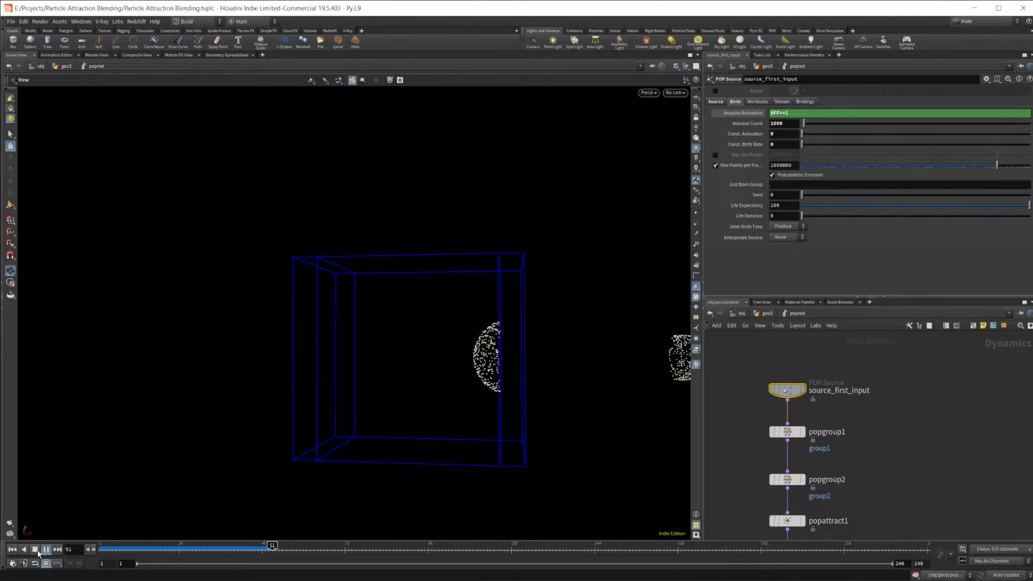
{"action": "left_click", "coordinate": [35, 550]}
Step: Review the parameters of popgroup2, popgroup1 and popattract1, and scrub the timeline back to frame 21 to examine the particle split
{"action": "middle_click_drag", "start_coordinate": [938, 500], "coordinate": [923, 432]}
{"action": "left_click", "coordinate": [775, 419]}
{"action": "left_click", "coordinate": [775, 372]}
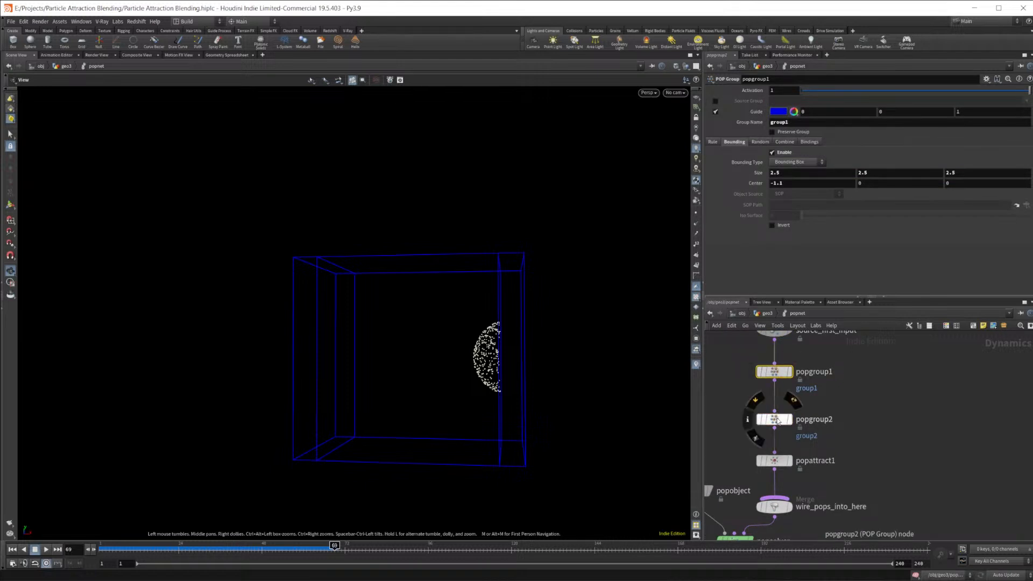
{"action": "left_click", "coordinate": [780, 465]}
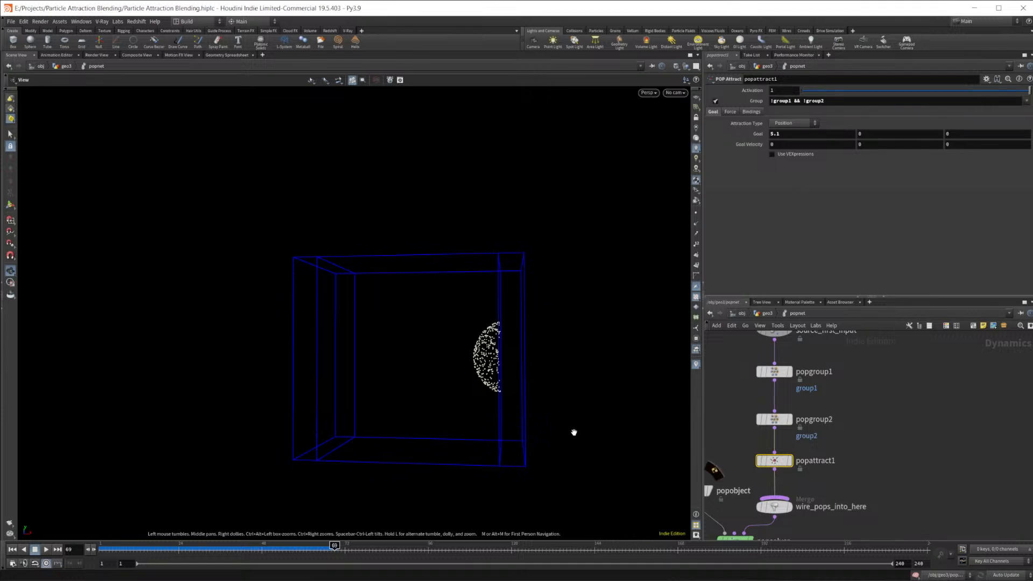
{"action": "left_click_drag", "start_coordinate": [325, 554], "coordinate": [194, 561]}
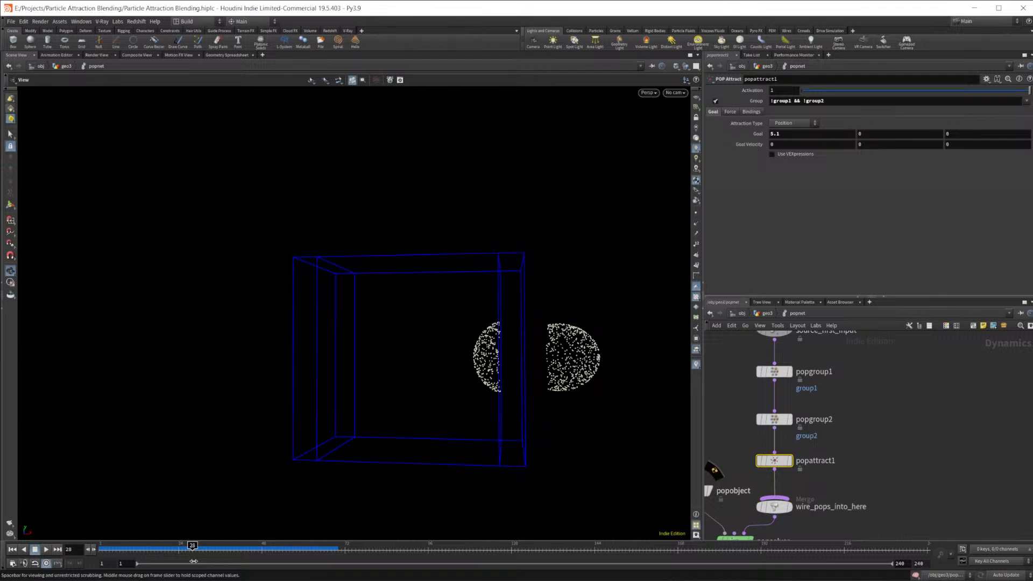
{"action": "left_click_drag", "start_coordinate": [194, 561], "coordinate": [167, 563]}
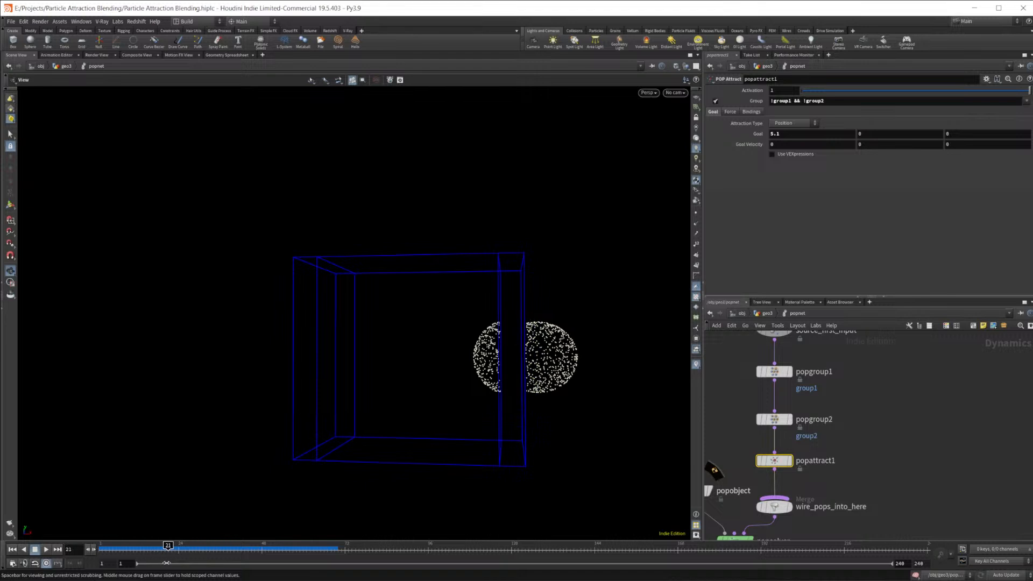
Step: Try !group1 & !group2 as popattract1's group expression and play the simulation from the first frame
{"action": "left_click", "coordinate": [814, 103]}
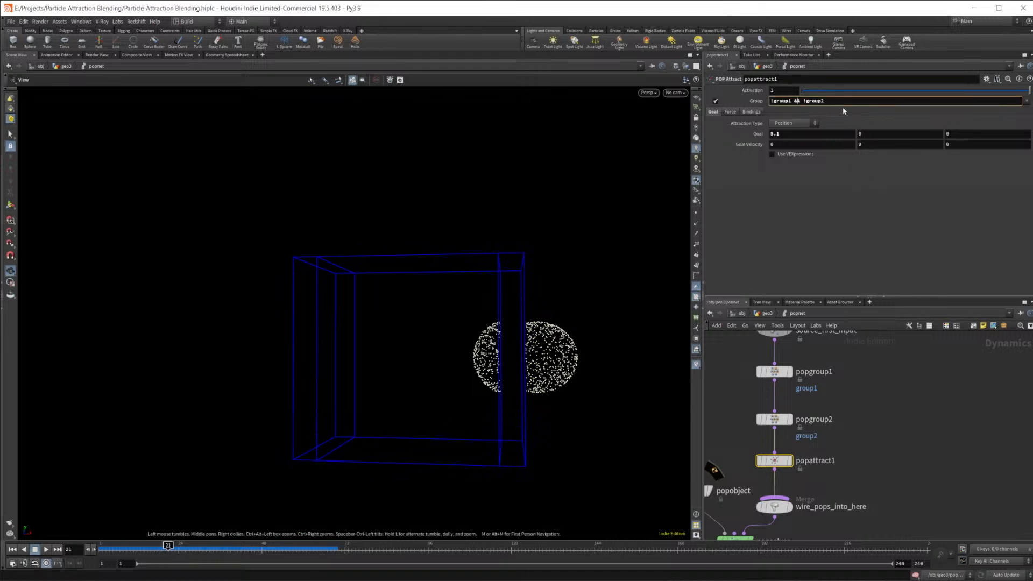
{"action": "key", "text": "BackSpace"}
{"action": "key", "text": "Return"}
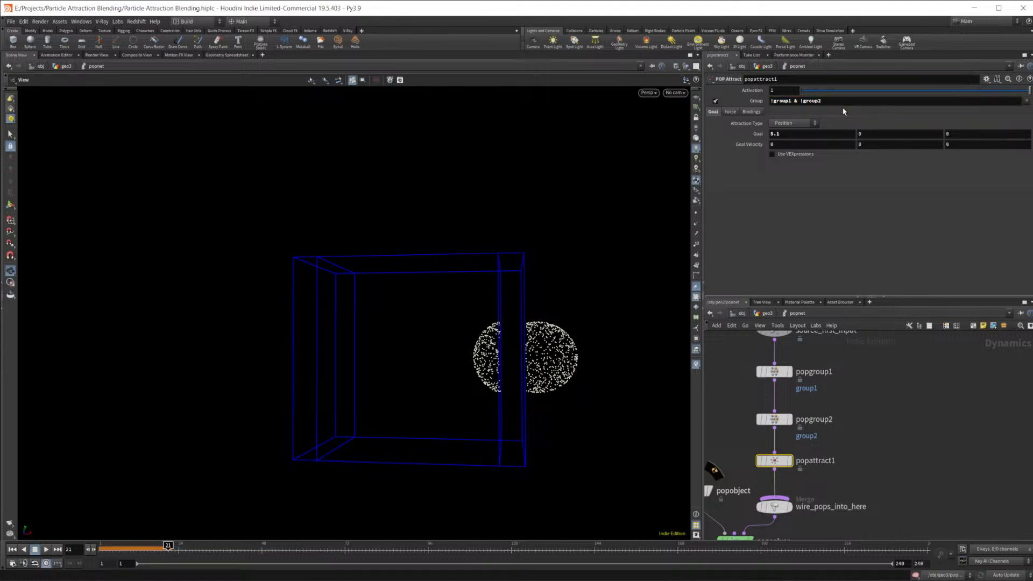
{"action": "left_click", "coordinate": [12, 549]}
{"action": "left_click", "coordinate": [45, 549]}
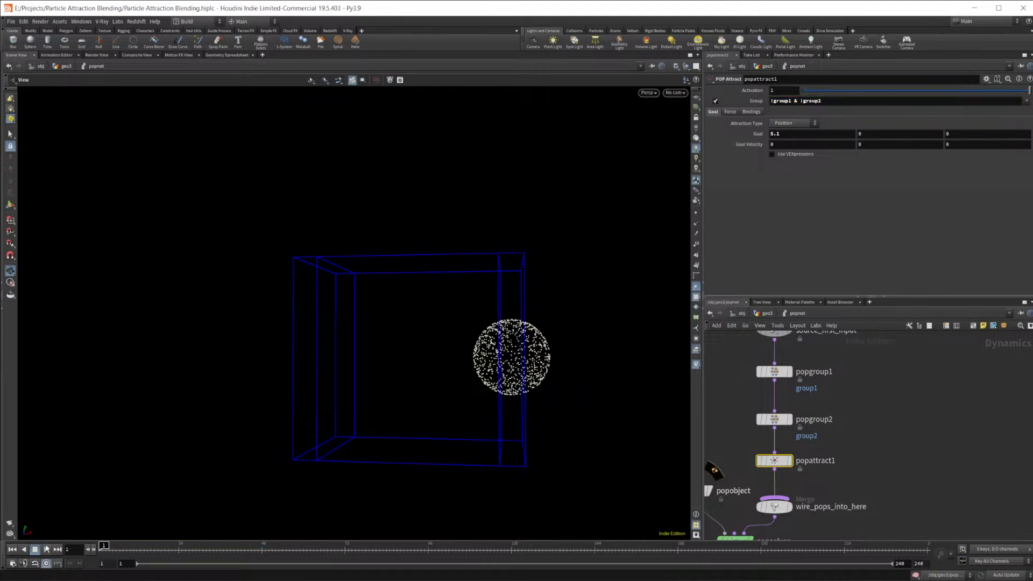
{"action": "left_click", "coordinate": [37, 549]}
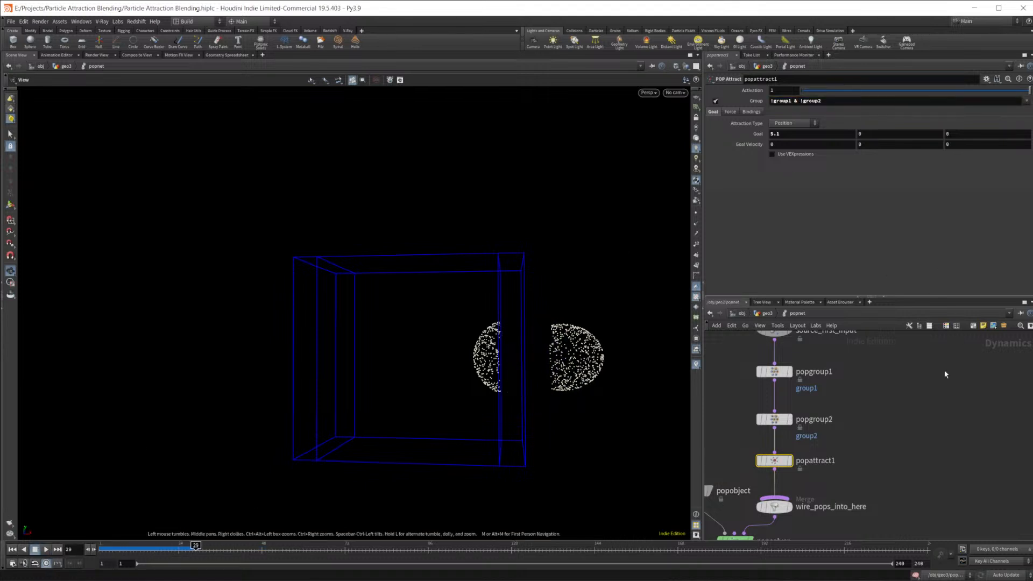
Step: Remove the operator so popattract1's group reads !group1 !group2, and replay the simulation from the first frame
{"action": "left_click", "coordinate": [799, 100]}
{"action": "key", "text": "BackSpace"}
{"action": "key", "text": "BackSpace"}
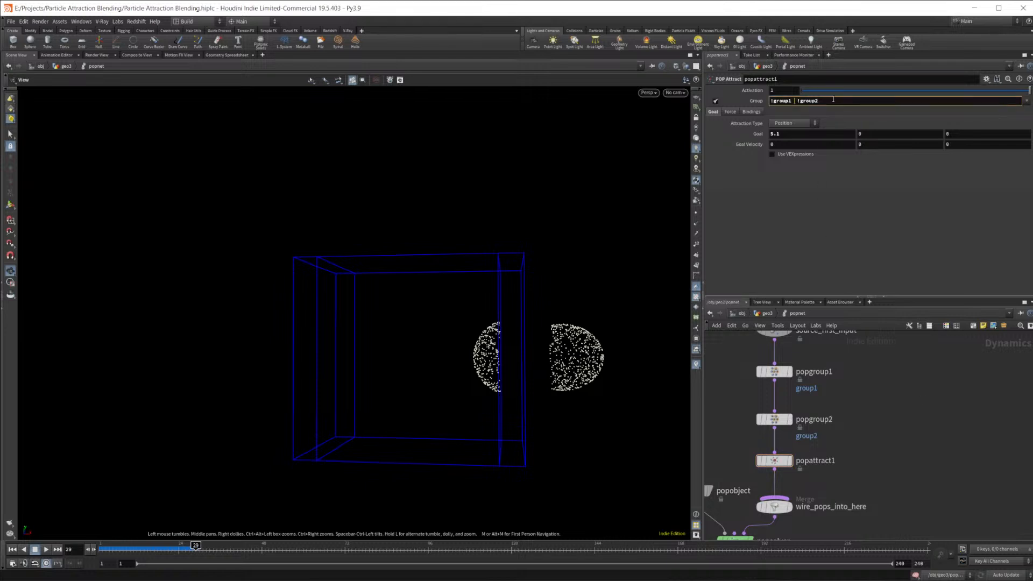
{"action": "key", "text": "Return"}
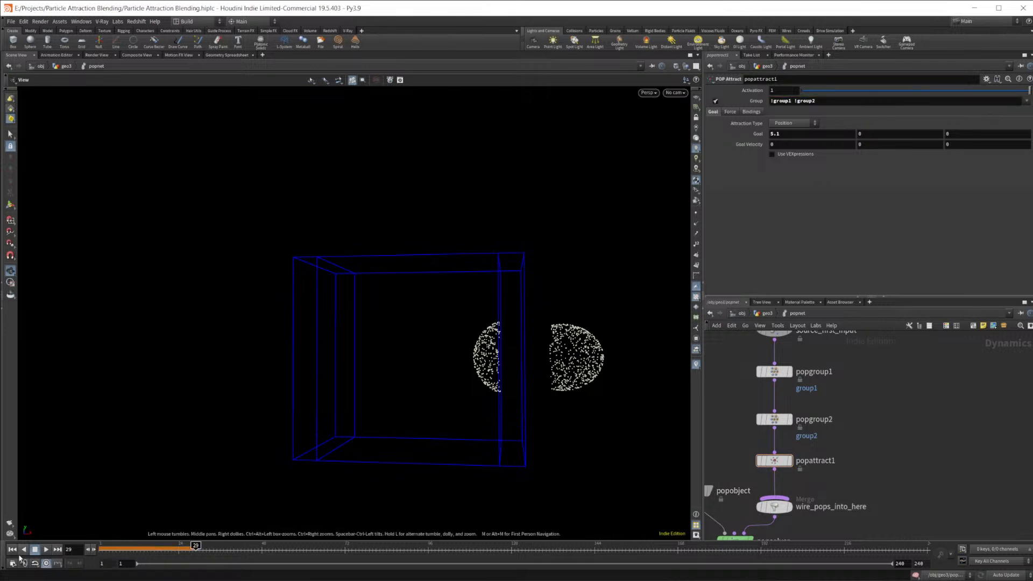
{"action": "left_click", "coordinate": [12, 549]}
{"action": "left_click", "coordinate": [46, 549]}
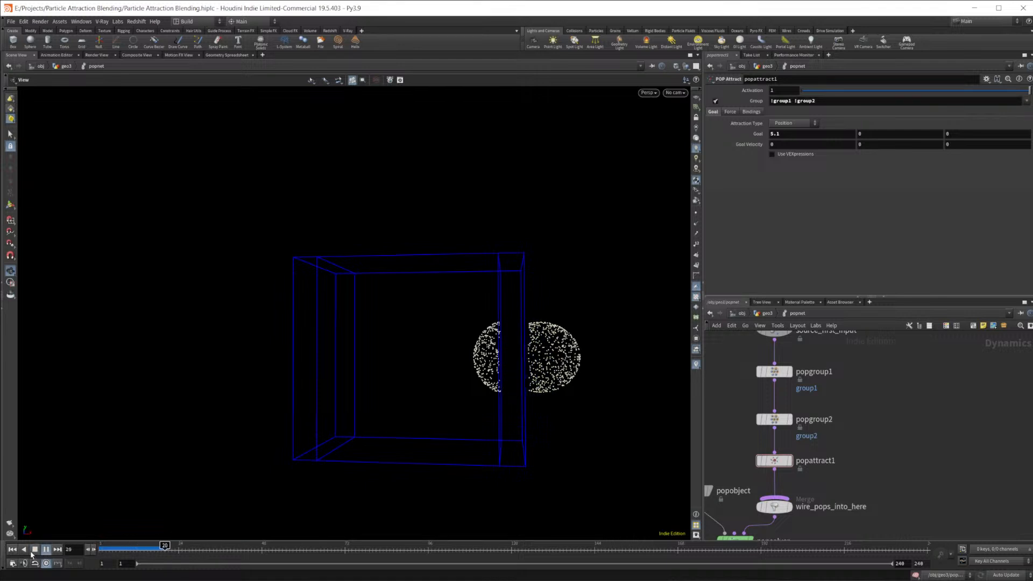
{"action": "left_click", "coordinate": [23, 550]}
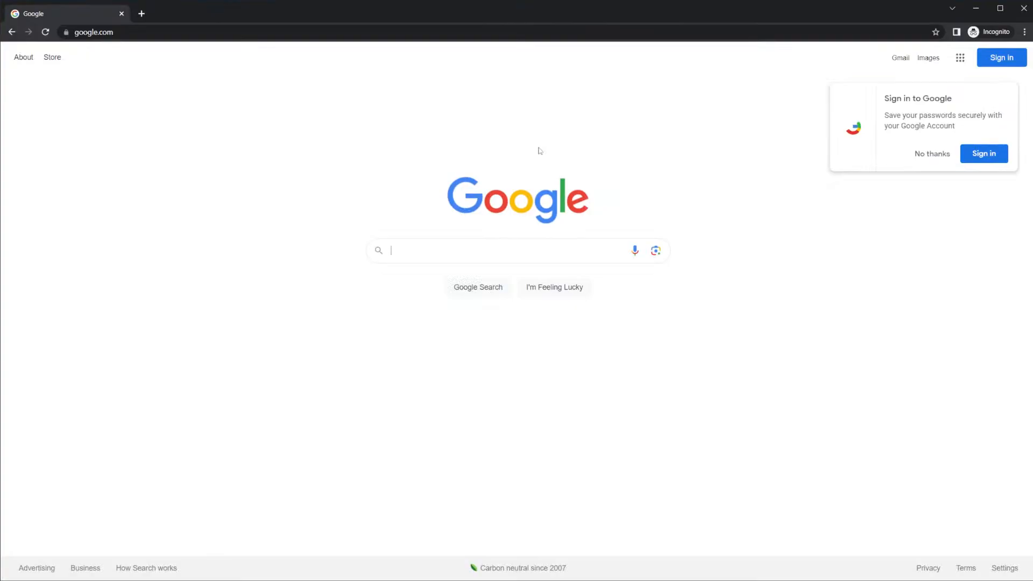
Step: Switch to the web browser and search Google for "houdini vex group and statement"
{"action": "type", "text": "houdini"}
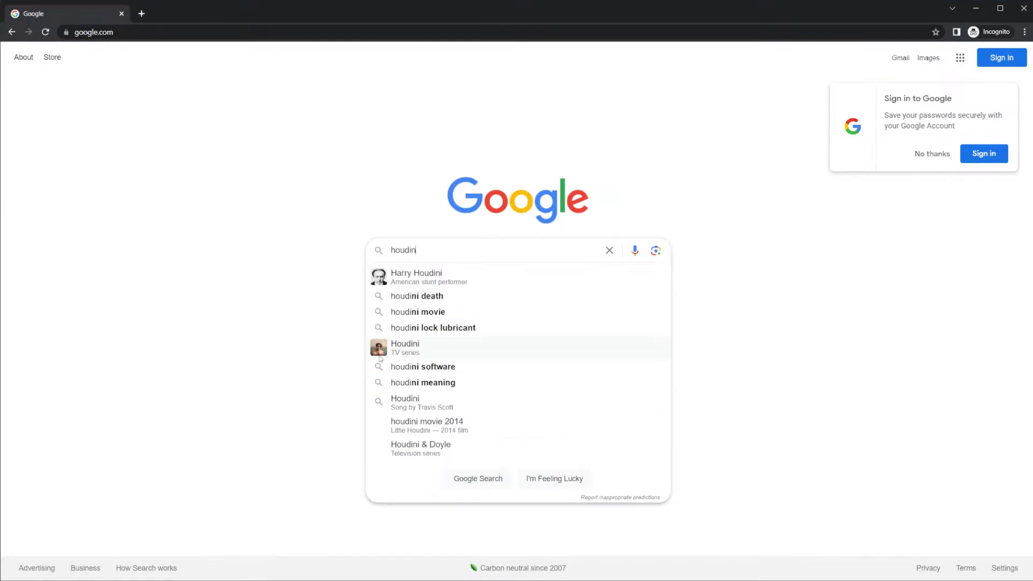
{"action": "type", "text": "x a"}
{"action": "key", "text": "BackSpace"}
{"action": "type", "text": "group"}
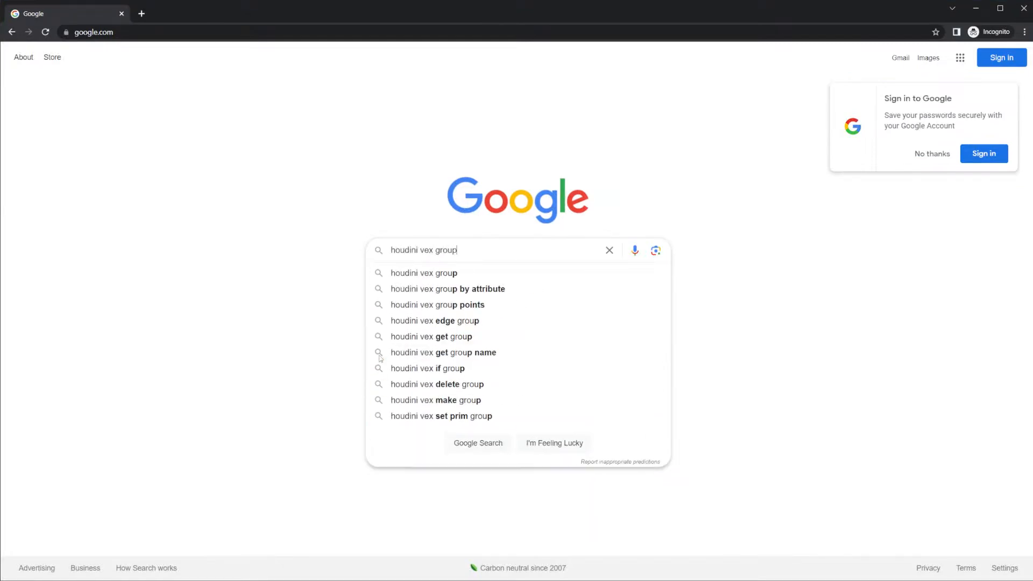
{"action": "type", "text": " and statement"}
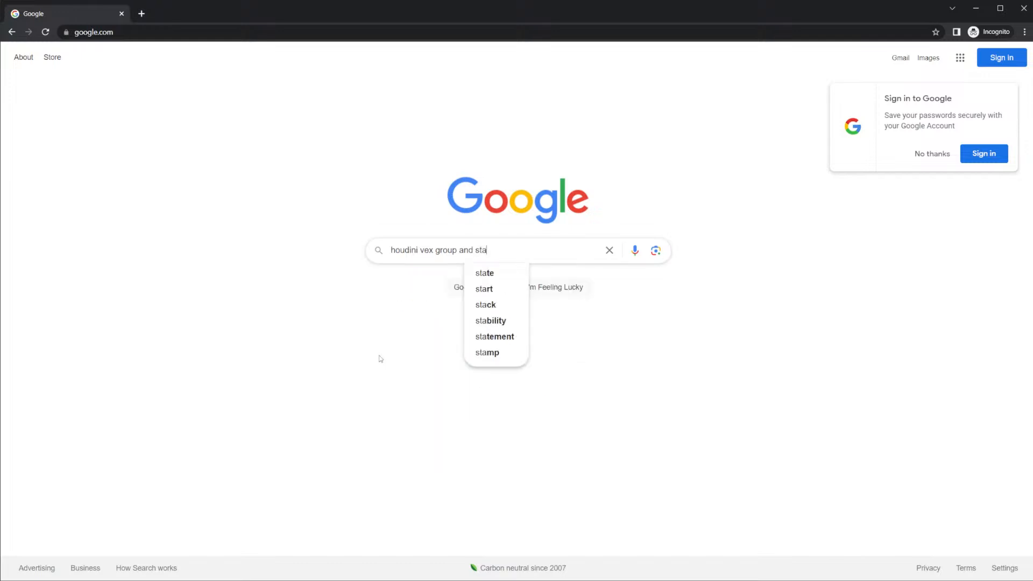
{"action": "key", "text": "Return"}
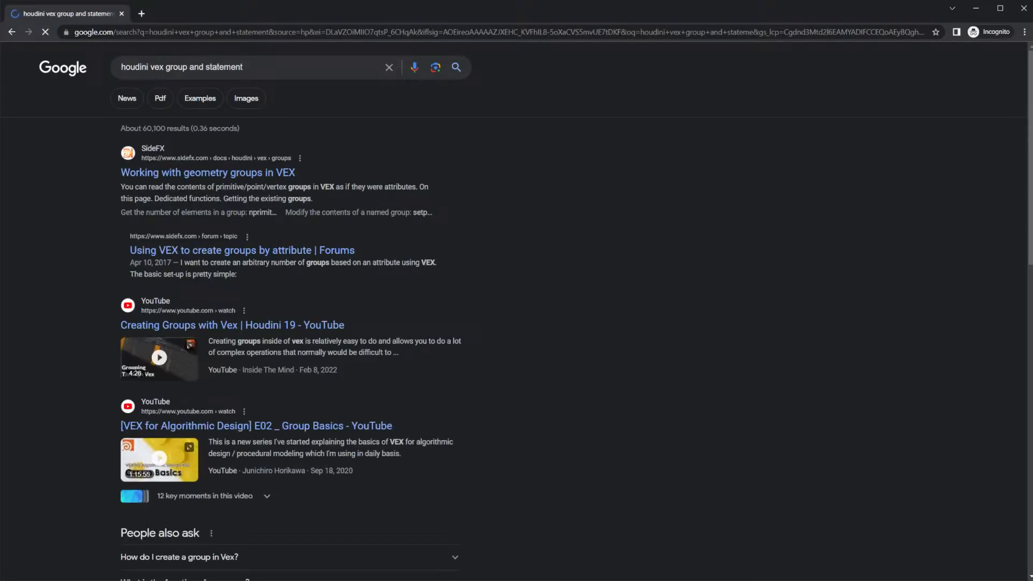
Step: Skim the search results, open "Working with geometry groups in VEX" in a new tab, and close that tab
{"action": "scroll", "coordinate": [375, 291], "scroll_direction": "down", "scroll_amount": 5}
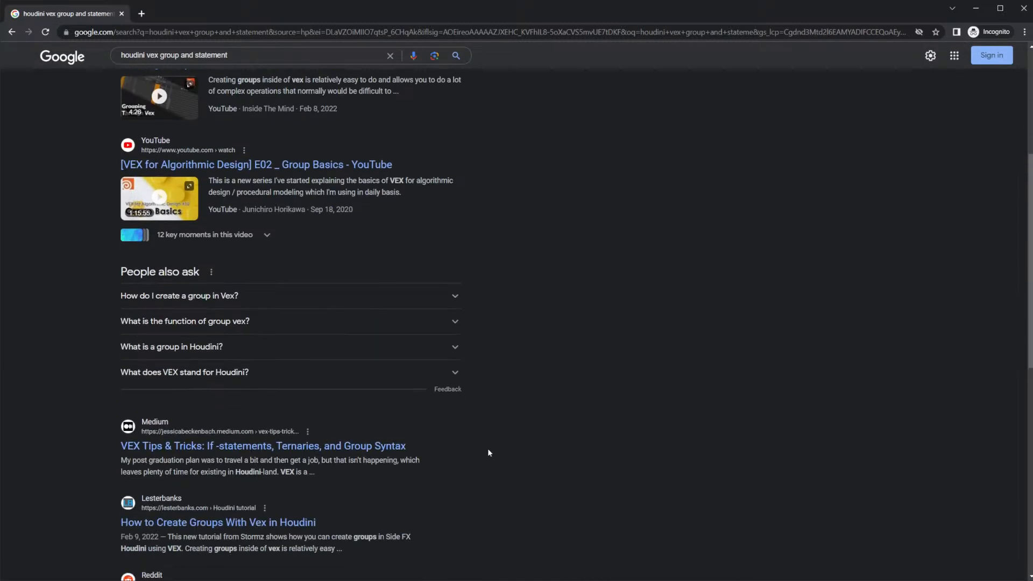
{"action": "scroll", "coordinate": [453, 493], "scroll_direction": "up", "scroll_amount": 5}
{"action": "right_click", "coordinate": [176, 174]}
{"action": "left_click", "coordinate": [215, 181]}
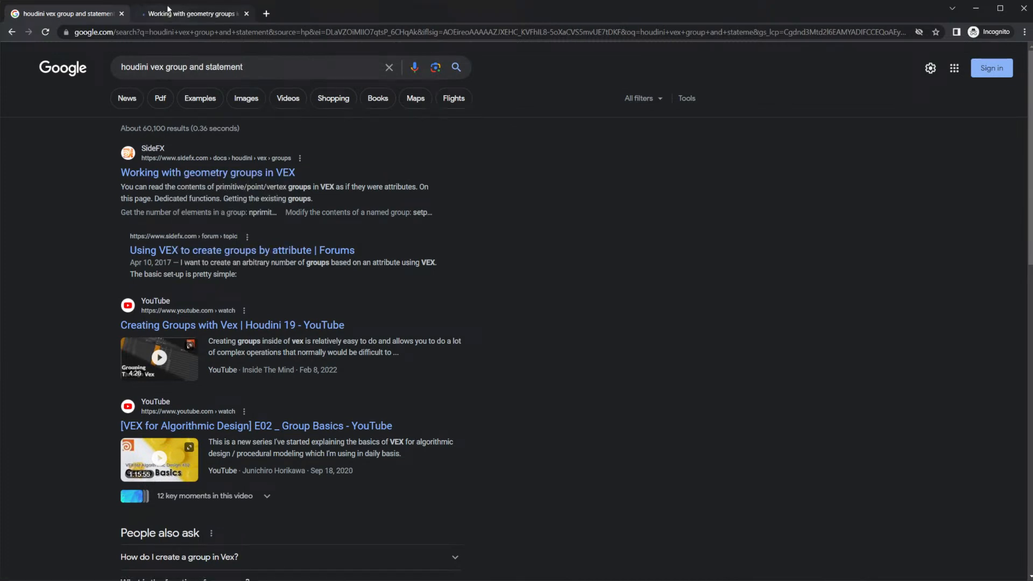
{"action": "left_click", "coordinate": [245, 13]}
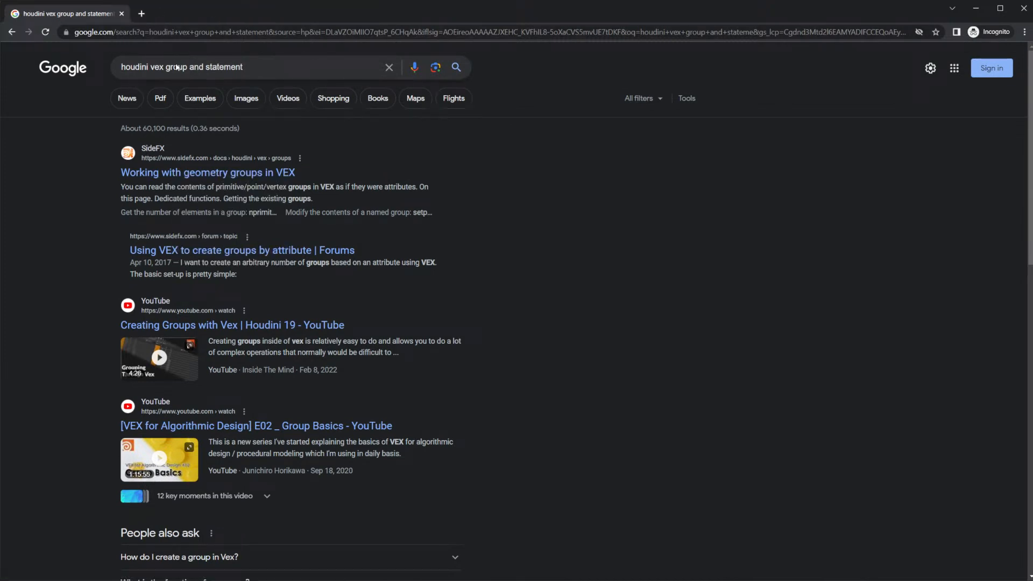
Step: Remove "vex" from the query and search for "houdini group and statement"
{"action": "left_click", "coordinate": [166, 67]}
{"action": "key", "text": "BackSpace"}
{"action": "key", "text": "BackSpace"}
{"action": "key", "text": "BackSpace"}
{"action": "key", "text": "BackSpace"}
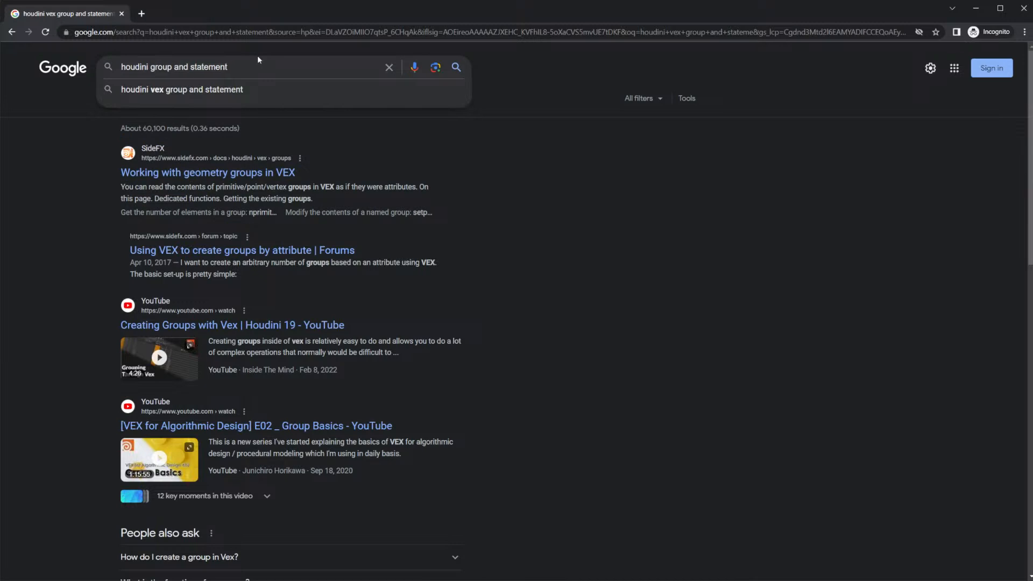
{"action": "key", "text": "Return"}
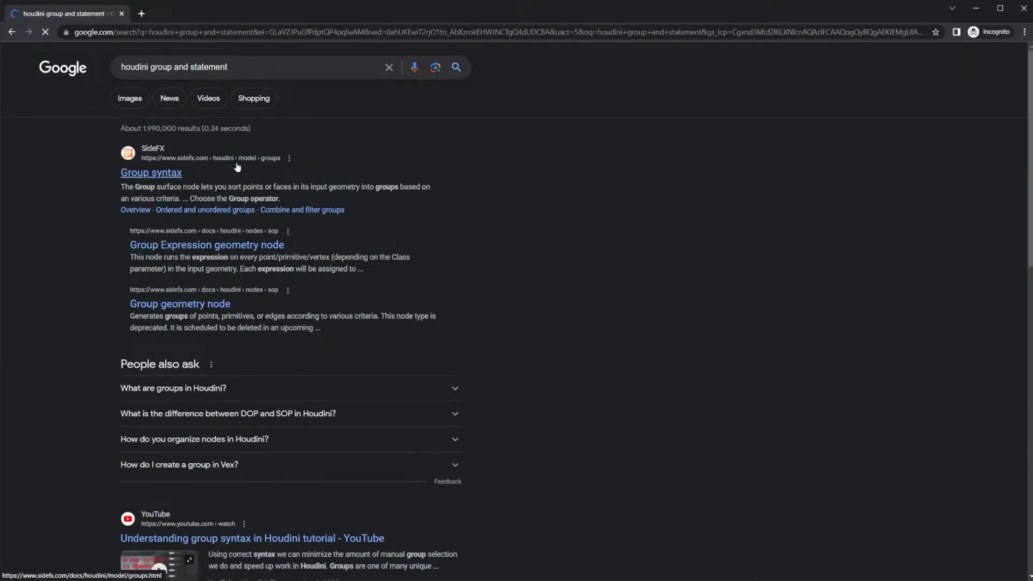
Step: Open the SideFX "Group syntax" result in a new tab and switch to it
{"action": "right_click", "coordinate": [181, 163]}
{"action": "left_click", "coordinate": [201, 168]}
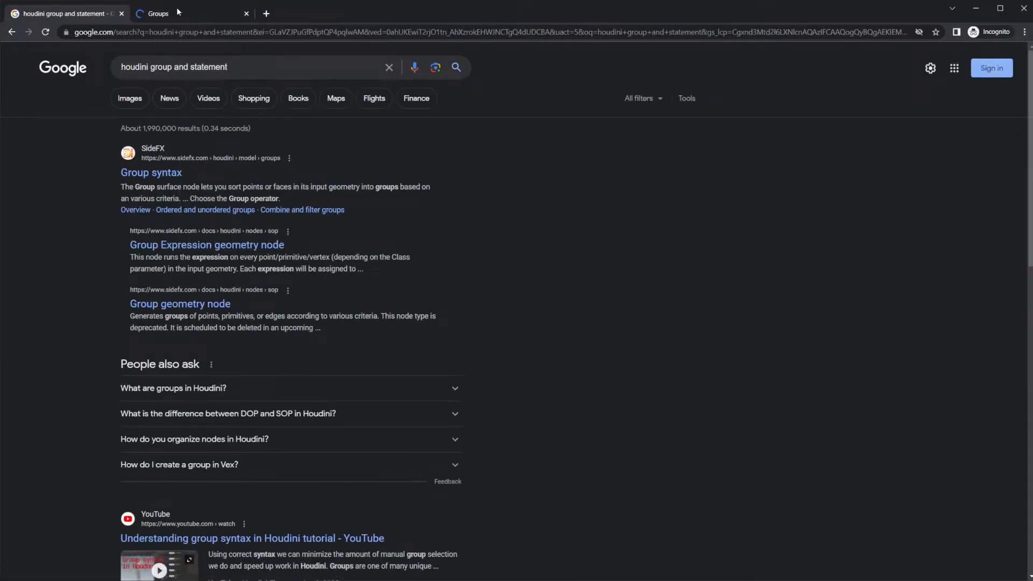
{"action": "left_click", "coordinate": [171, 6]}
Step: Examine the Group syntax table for patterns that combine or exclude groups, and minimize the browser to return to Houdini
{"action": "scroll", "coordinate": [395, 404], "scroll_direction": "down", "scroll_amount": 14}
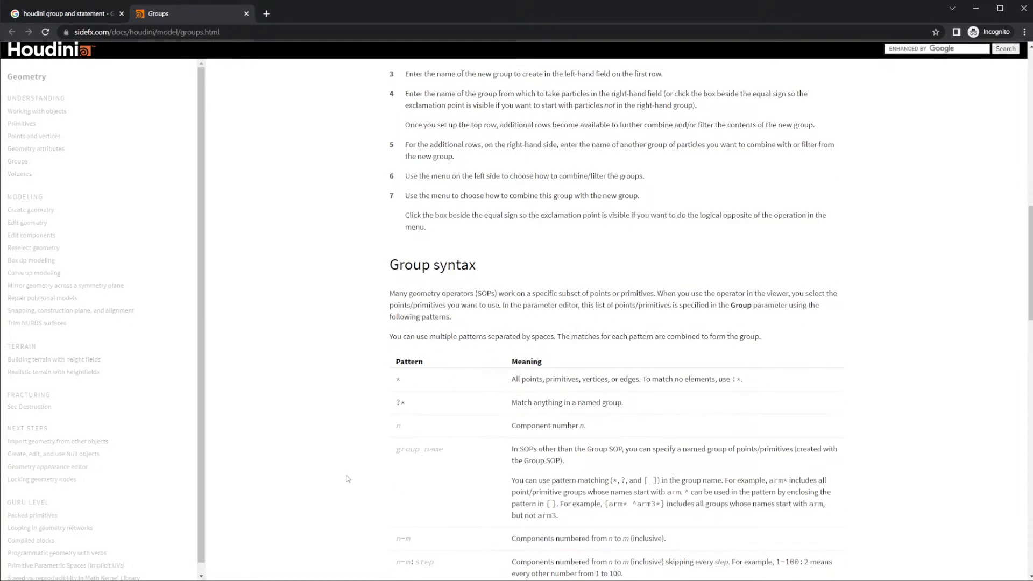
{"action": "scroll", "coordinate": [346, 478], "scroll_direction": "down", "scroll_amount": 4}
{"action": "scroll", "coordinate": [347, 478], "scroll_direction": "down", "scroll_amount": 7}
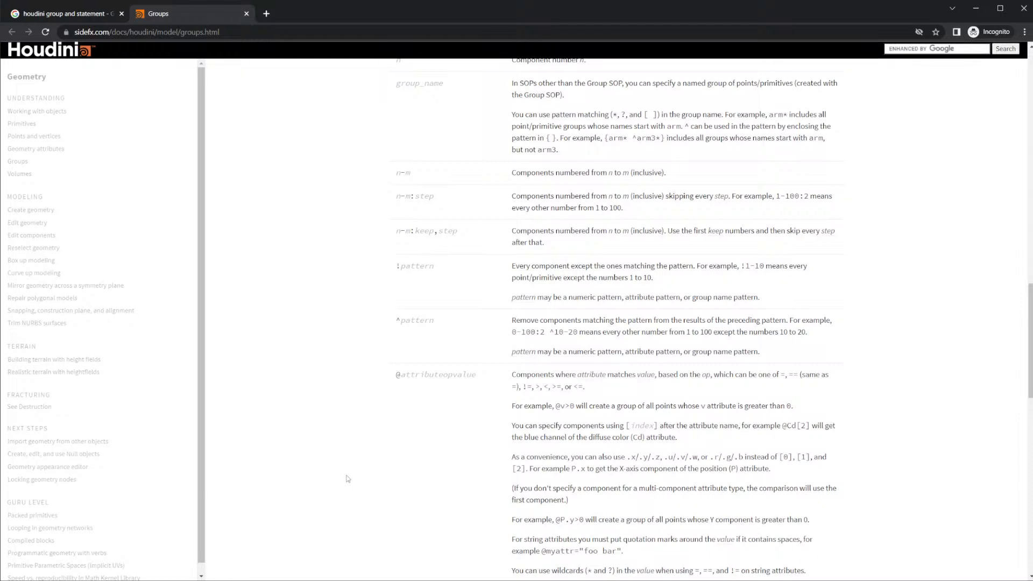
{"action": "scroll", "coordinate": [347, 478], "scroll_direction": "down", "scroll_amount": 8}
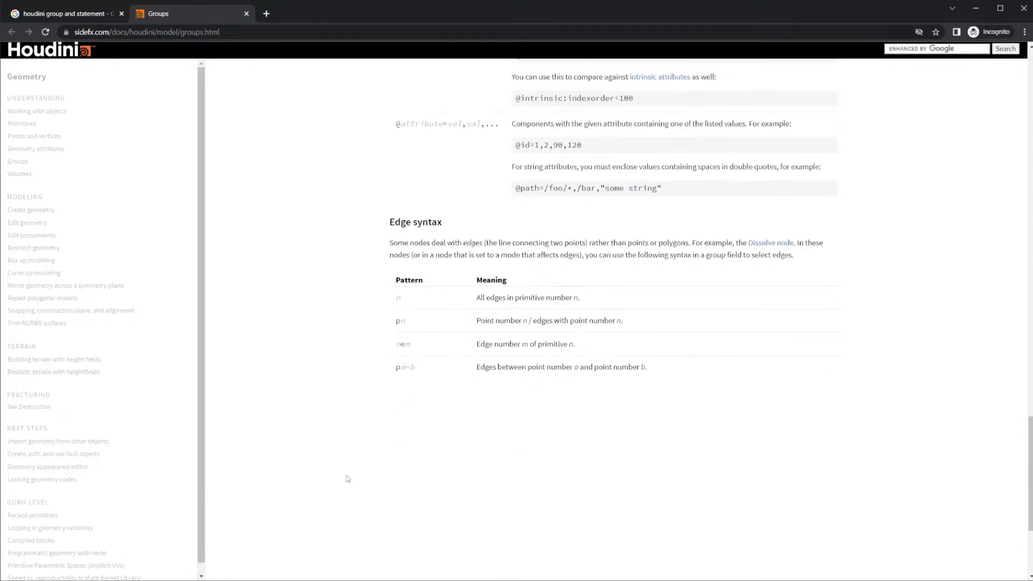
{"action": "scroll", "coordinate": [347, 478], "scroll_direction": "up", "scroll_amount": 4}
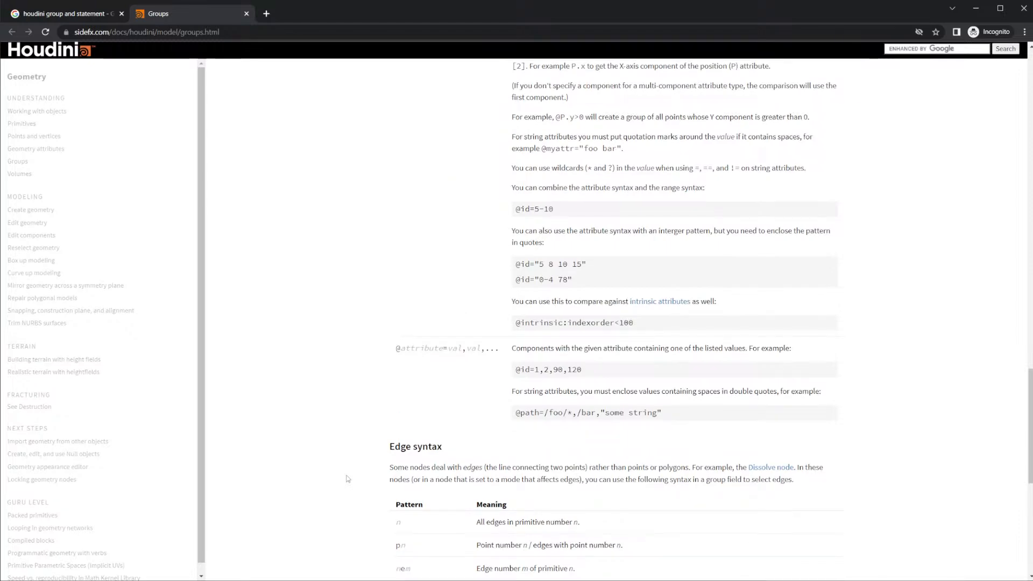
{"action": "scroll", "coordinate": [347, 478], "scroll_direction": "up", "scroll_amount": 10}
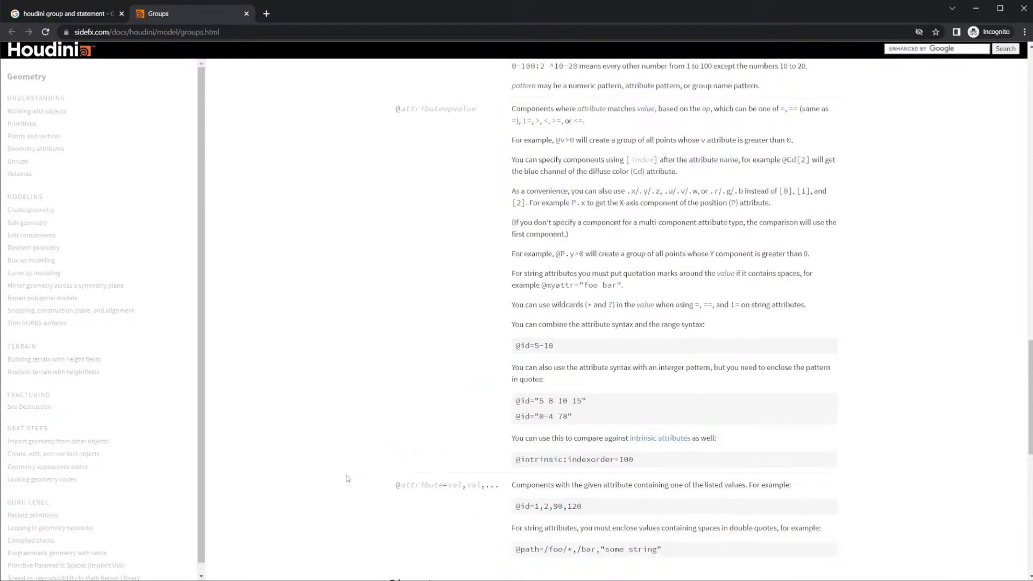
{"action": "scroll", "coordinate": [347, 479], "scroll_direction": "up", "scroll_amount": 1}
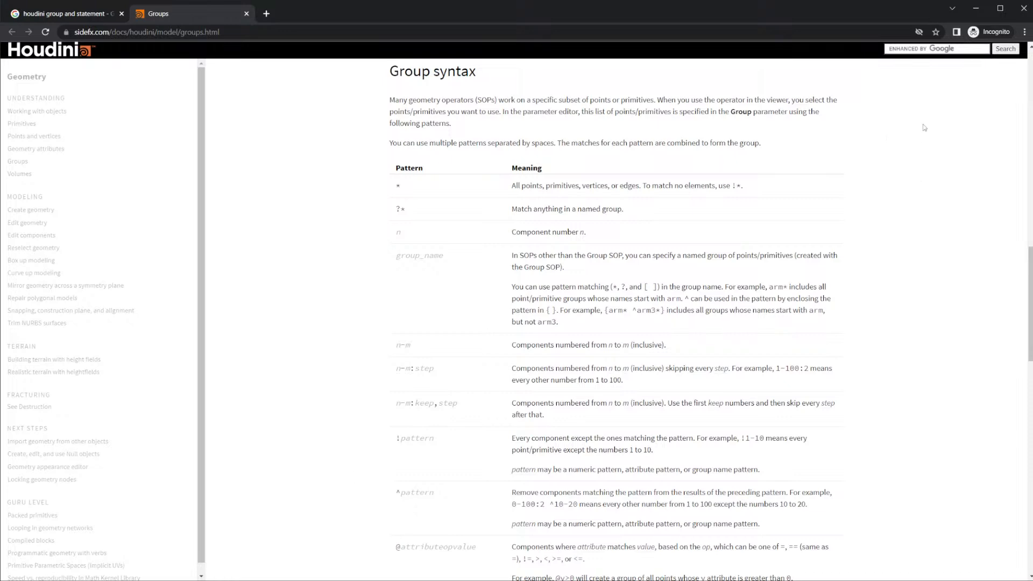
{"action": "left_click", "coordinate": [976, 8]}
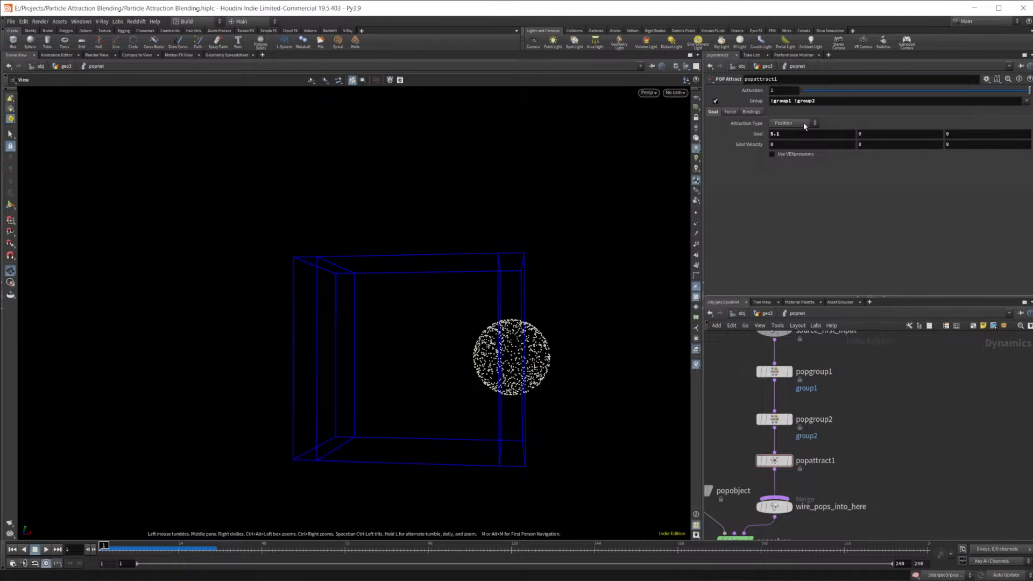
Step: Reduce popattract1's Group to "!group2" and play the simulation to test which particles are attracted
{"action": "double_click", "coordinate": [796, 100]}
{"action": "key", "text": "BackSpace"}
{"action": "key", "text": "Return"}
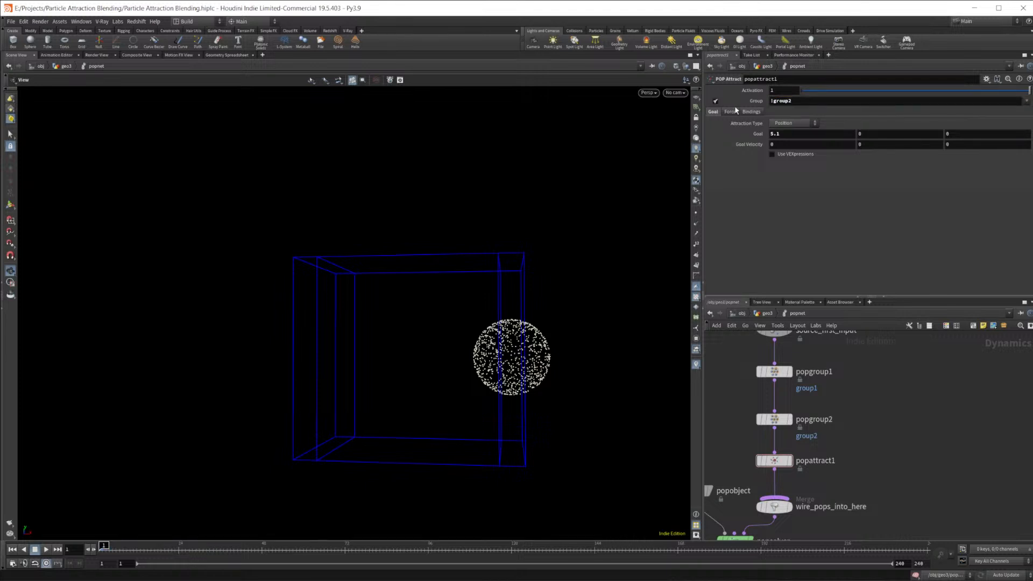
{"action": "left_click", "coordinate": [46, 549]}
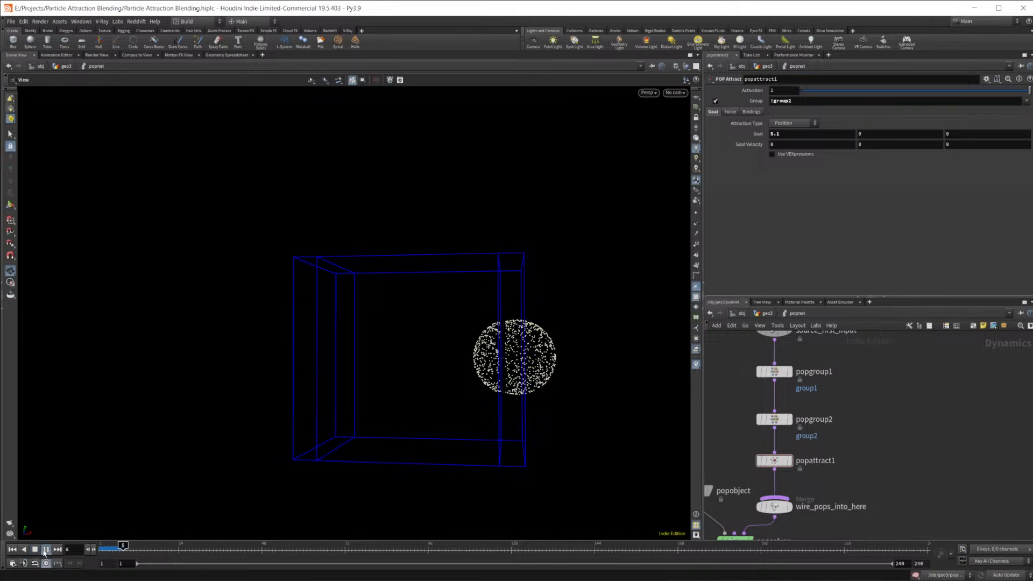
{"action": "left_click", "coordinate": [44, 551]}
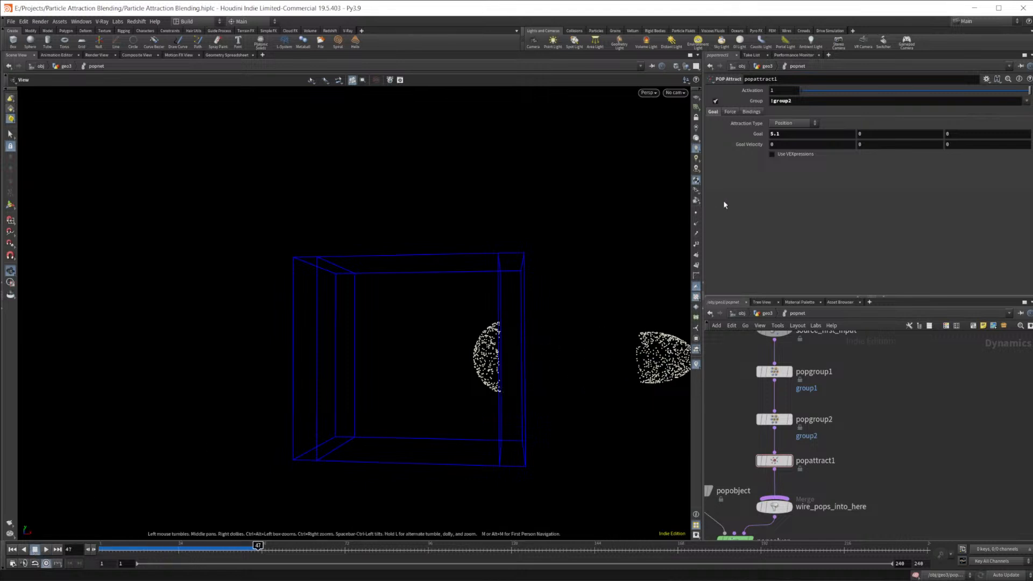
Step: Change popattract1's Group to "!group1" and replay the simulation from the first frame
{"action": "left_click", "coordinate": [791, 104]}
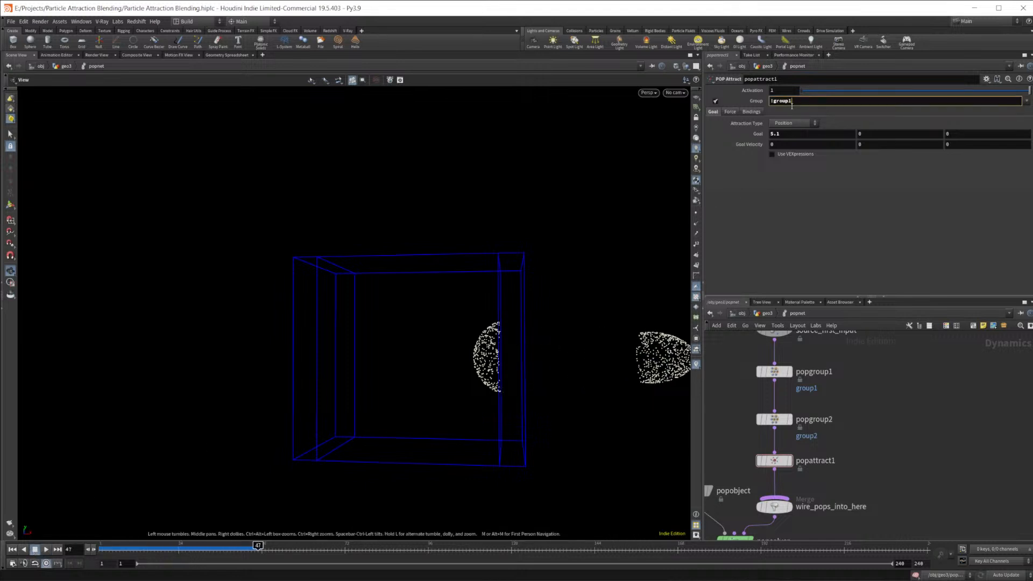
{"action": "key", "text": "Return"}
{"action": "left_click", "coordinate": [15, 554]}
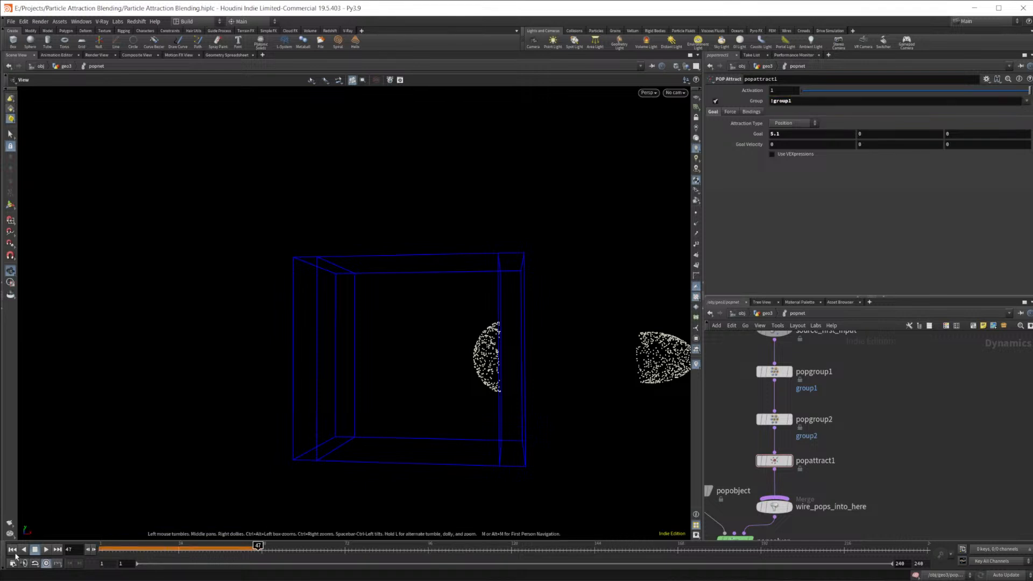
{"action": "left_click", "coordinate": [44, 551]}
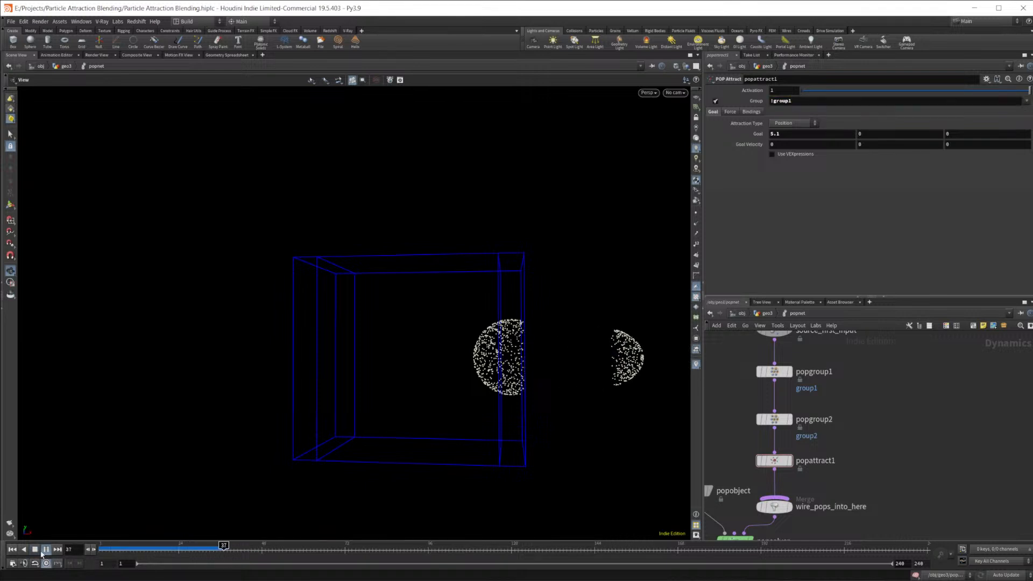
{"action": "left_click", "coordinate": [45, 550]}
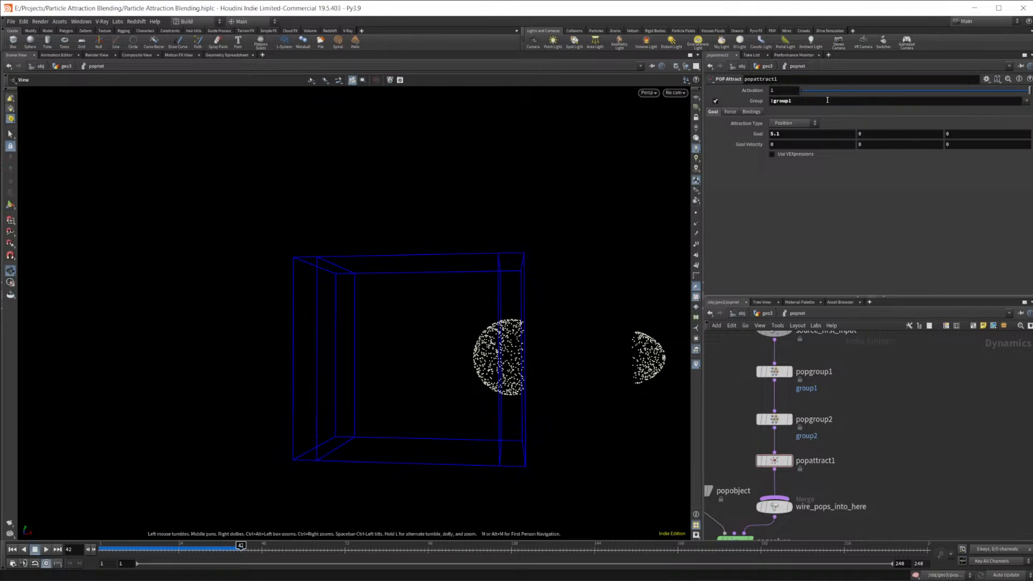
Step: Set popattract1's Group to "^group1 && ^group2" and replay the simulation from the start
{"action": "left_click", "coordinate": [776, 461]}
{"action": "left_click", "coordinate": [802, 104]}
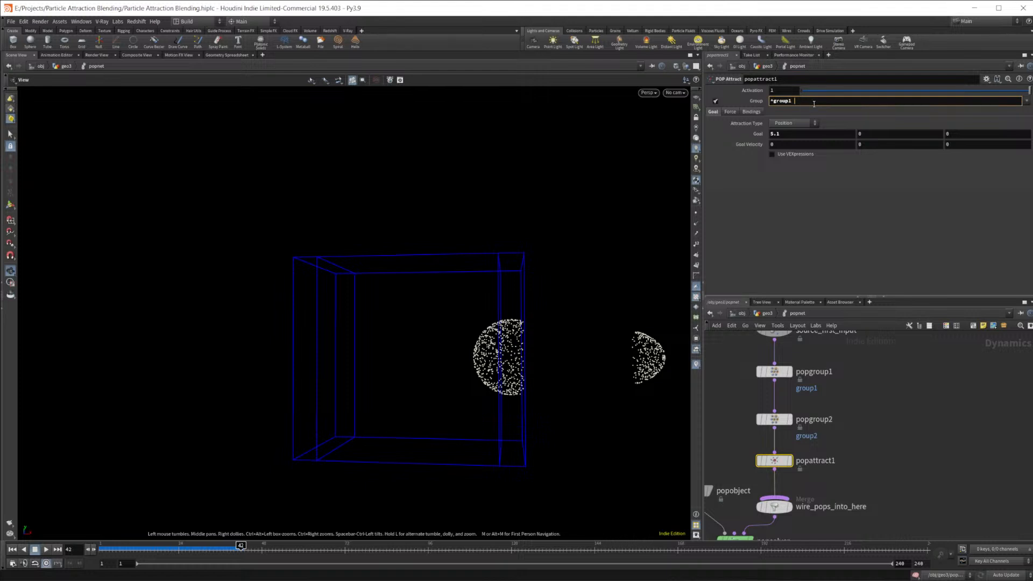
{"action": "type", "text": "&& ^group2"}
{"action": "key", "text": "Return"}
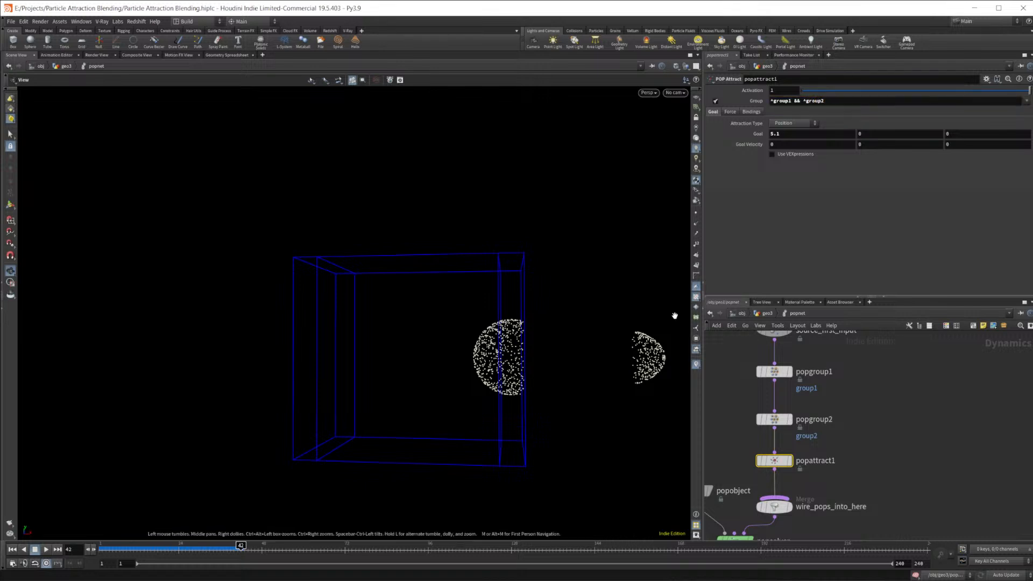
{"action": "left_click", "coordinate": [12, 549]}
{"action": "left_click", "coordinate": [45, 549]}
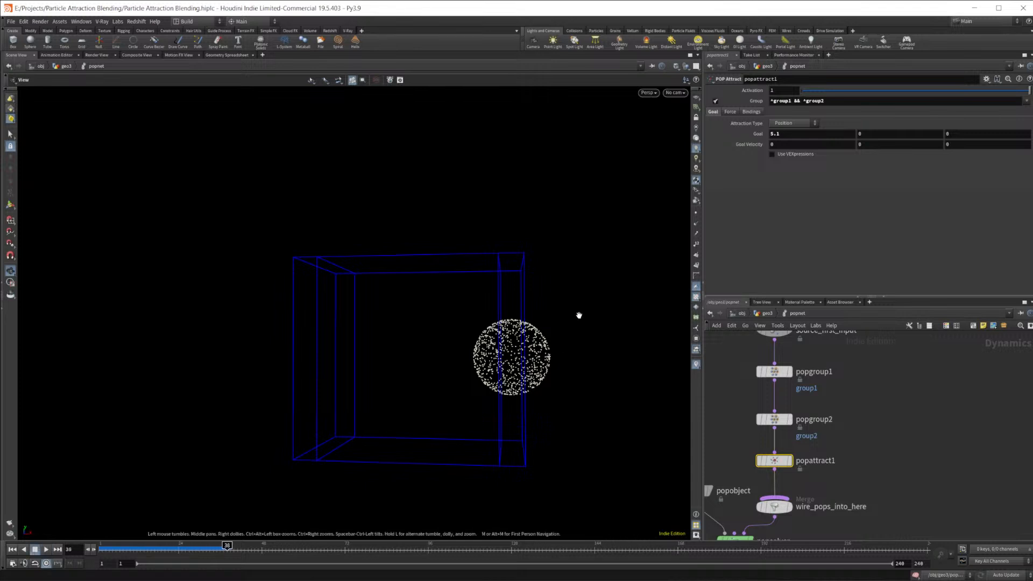
Step: Remove the "&&" so popattract1's Group reads "^group1 ^group2", and replay the simulation
{"action": "left_click", "coordinate": [803, 101]}
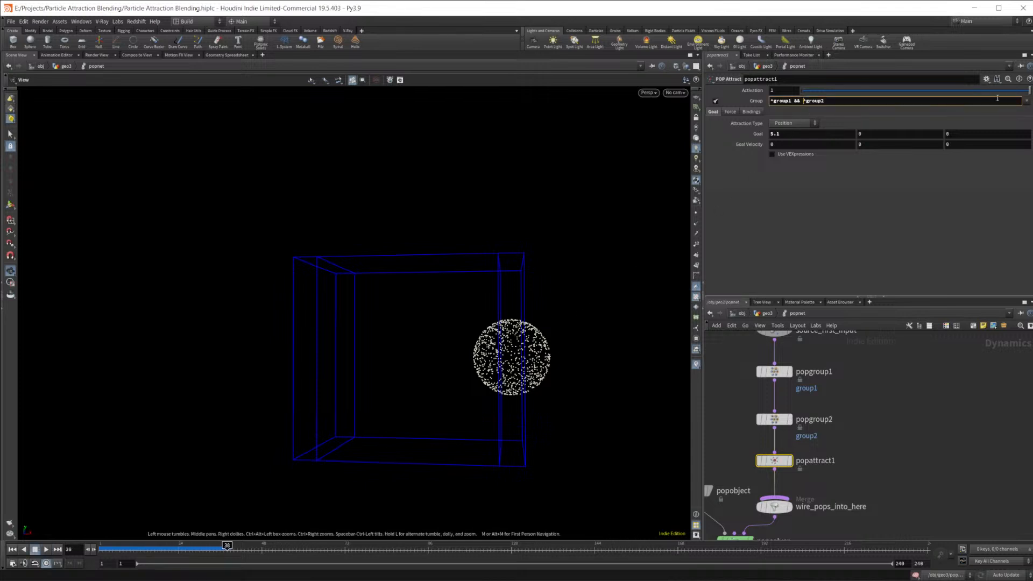
{"action": "key", "text": "BackSpace"}
{"action": "key", "text": "BackSpace"}
{"action": "key", "text": "BackSpace"}
{"action": "left_click", "coordinate": [11, 549]}
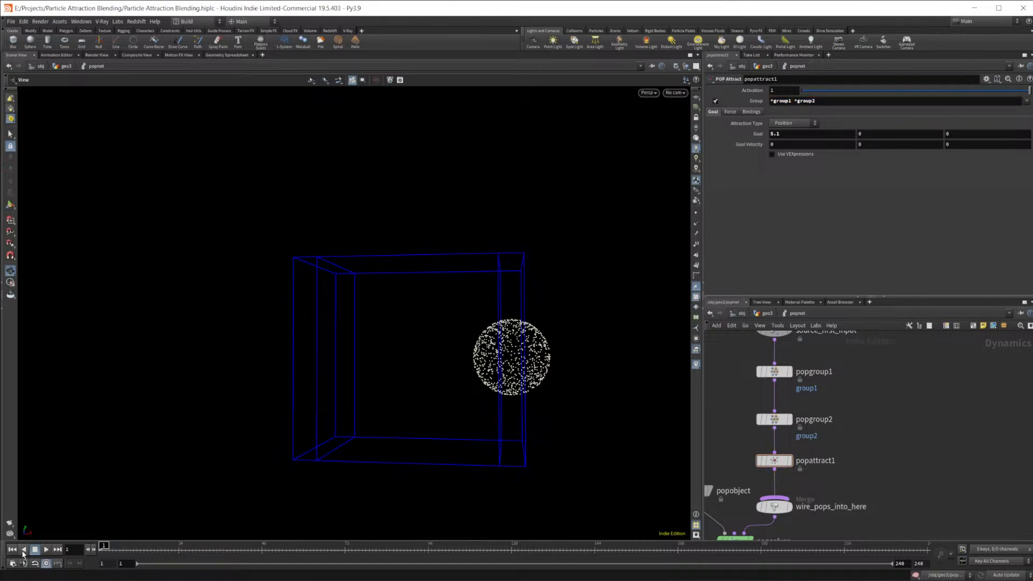
{"action": "left_click", "coordinate": [46, 549]}
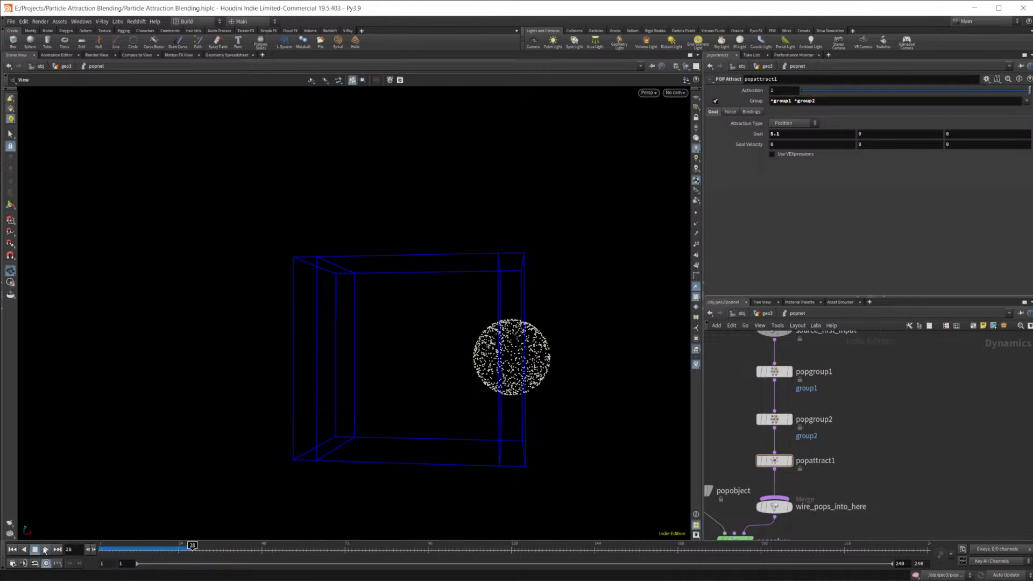
Step: Prefix popattract1's Group with an asterisk to make it "* ^group1 ^group2", and replay the simulation
{"action": "left_click", "coordinate": [770, 101]}
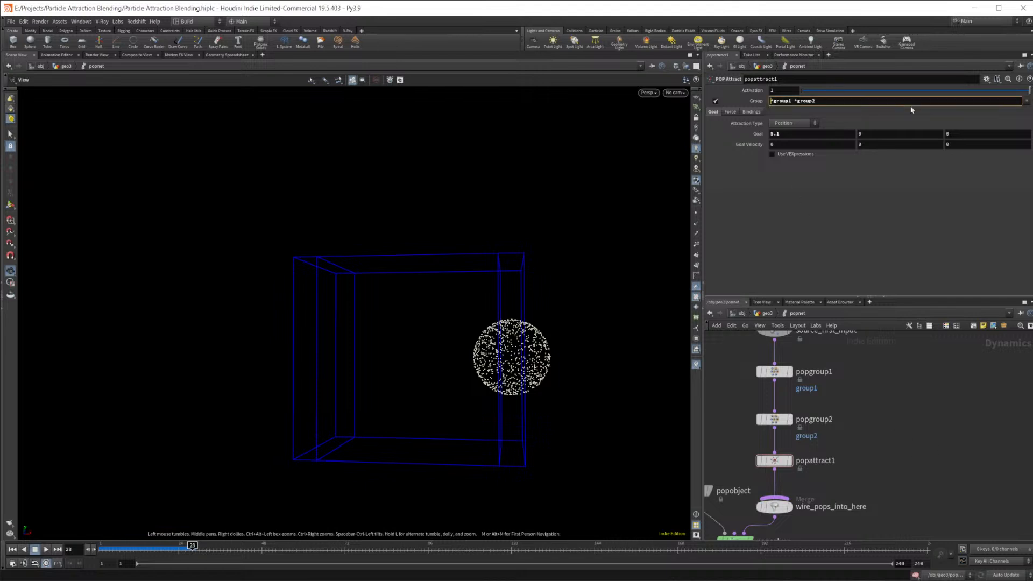
{"action": "type", "text": "*"}
{"action": "key", "text": "Return"}
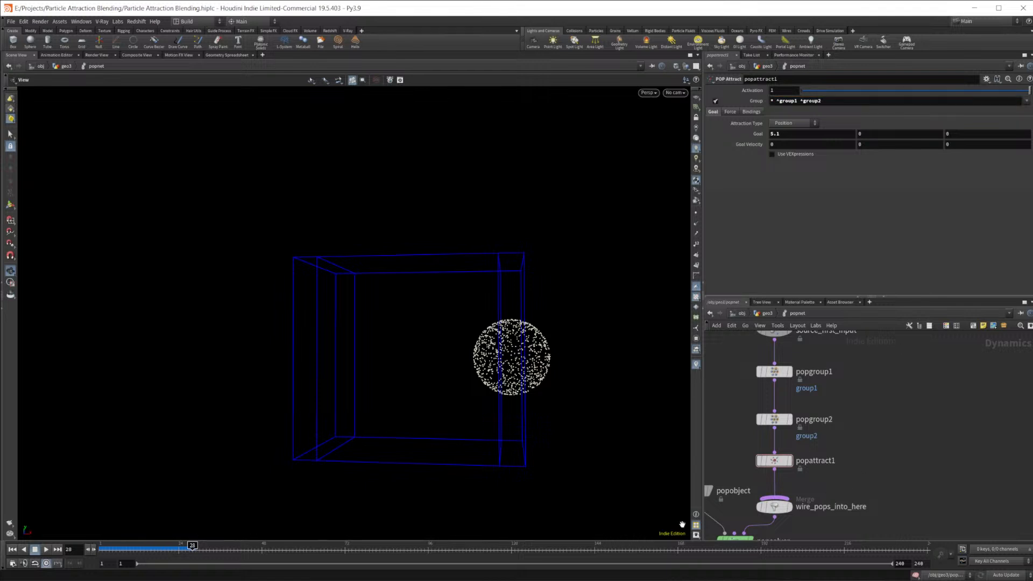
{"action": "left_click", "coordinate": [12, 549]}
{"action": "left_click", "coordinate": [46, 549]}
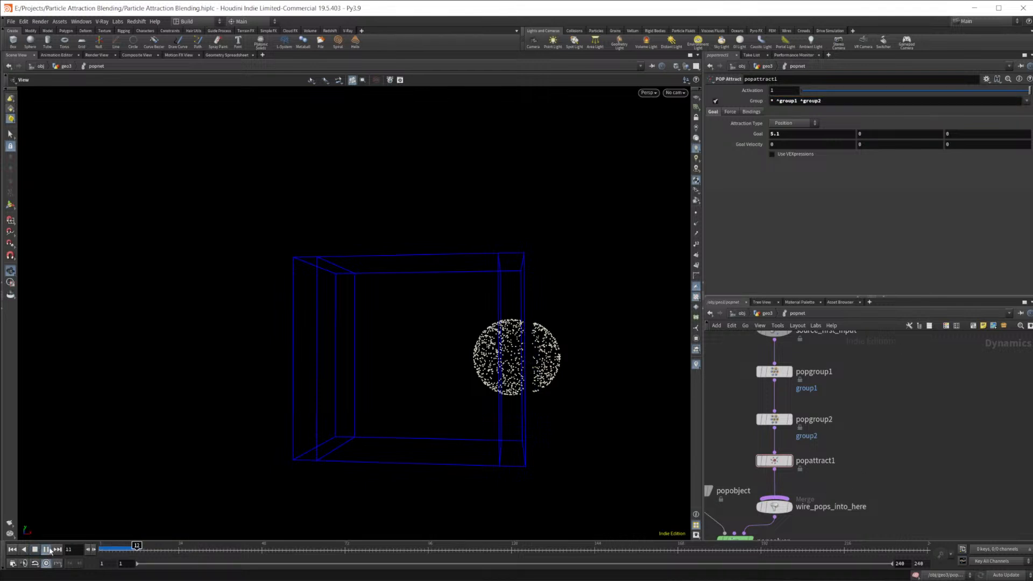
{"action": "left_click", "coordinate": [47, 550]}
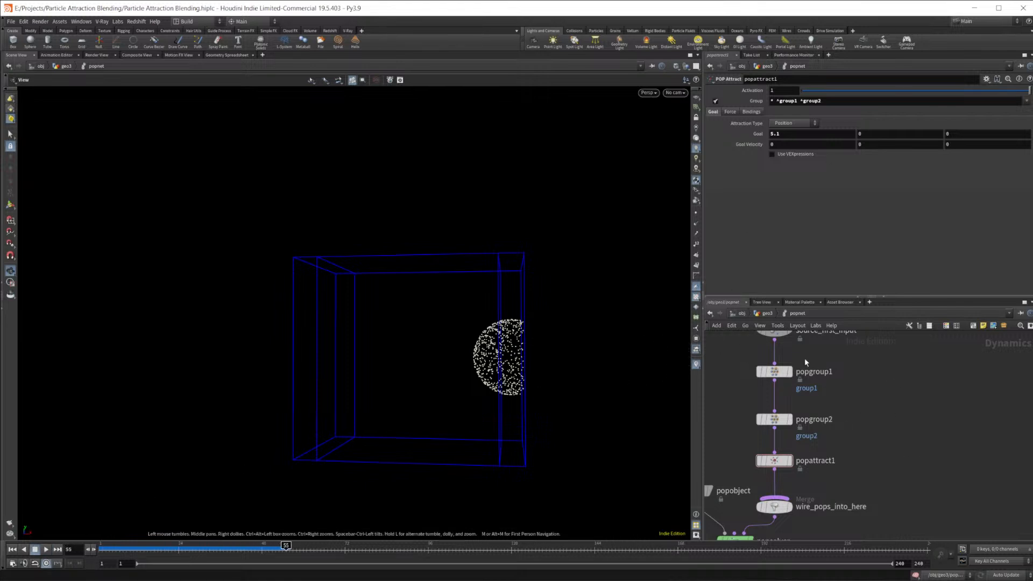
Step: Return to the object level, hide geo3, and enter the popnet1 network inside geo2
{"action": "left_click", "coordinate": [767, 313]}
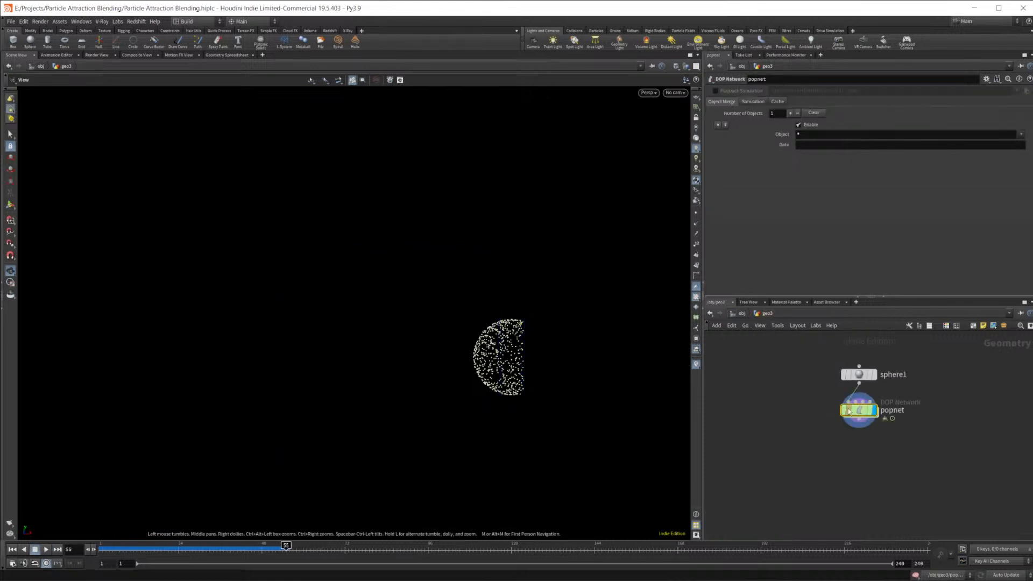
{"action": "left_click", "coordinate": [742, 313]}
{"action": "left_click", "coordinate": [809, 391]}
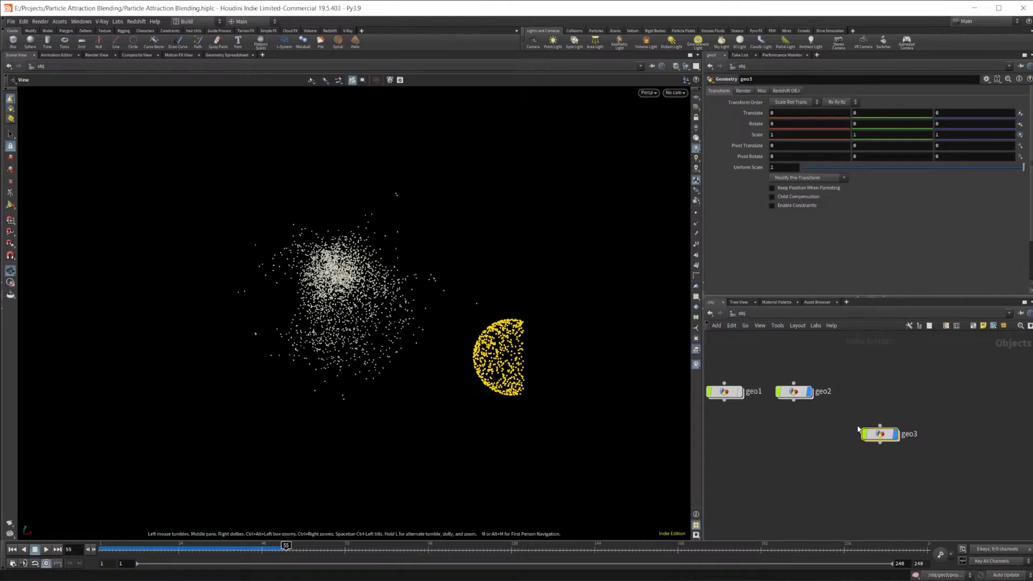
{"action": "left_click", "coordinate": [894, 433]}
{"action": "double_click", "coordinate": [793, 391]}
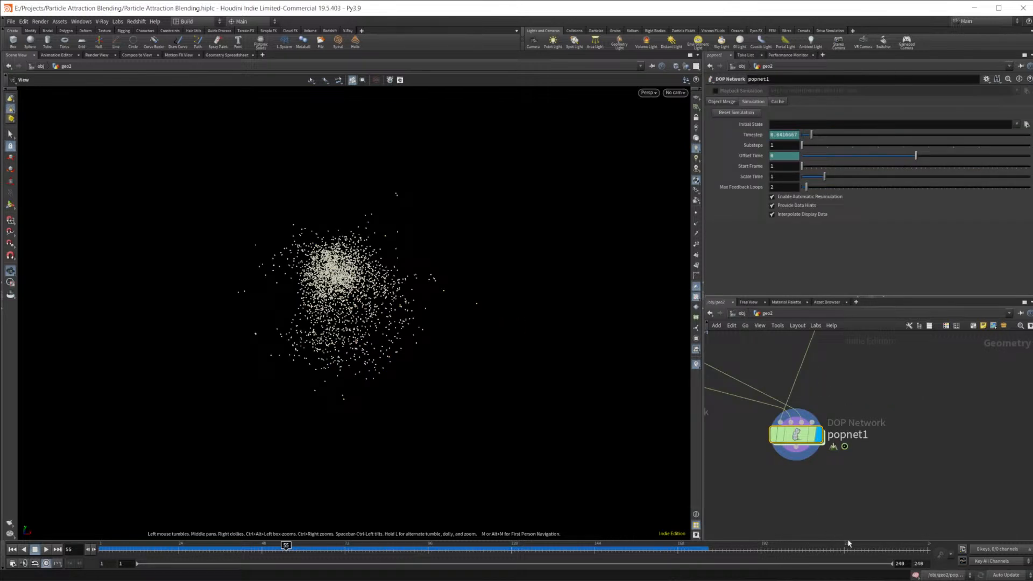
{"action": "key", "text": "i"}
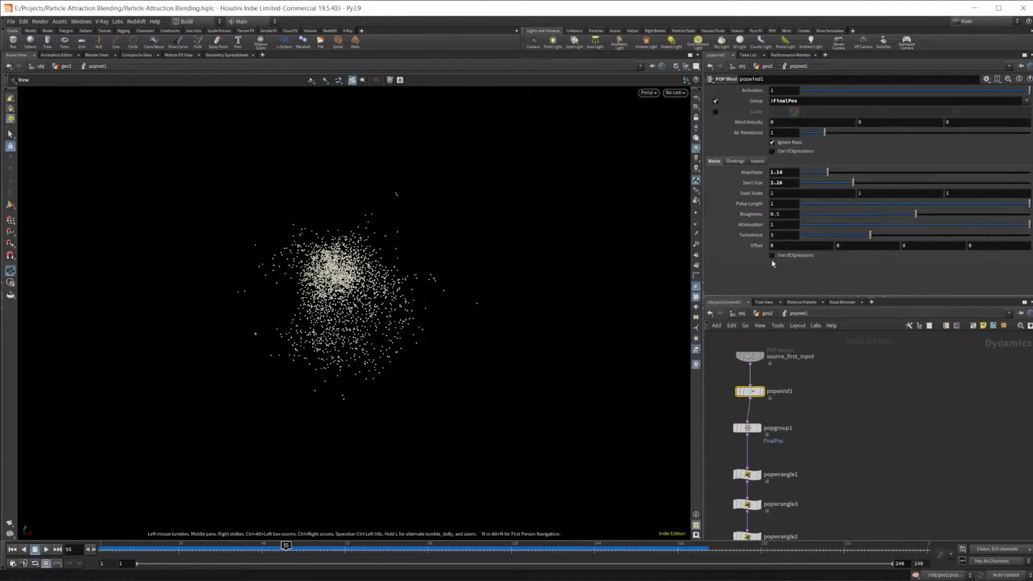
Step: Set popwind1's Group to "* ^FinalPos" and replay the simulation from the first frame
{"action": "left_click", "coordinate": [771, 102]}
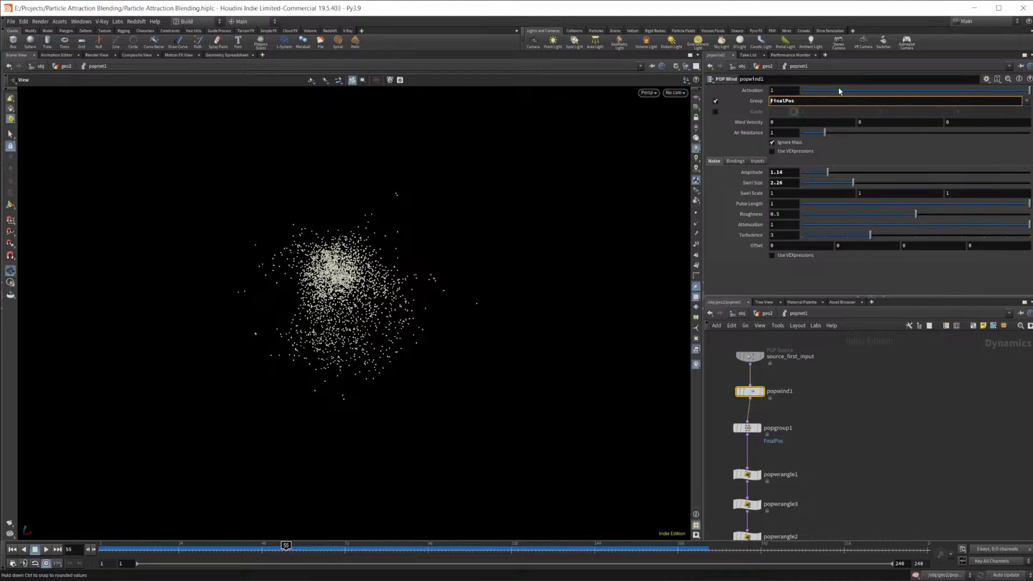
{"action": "type", "text": "* ^"}
{"action": "type", "text": "* ^"}
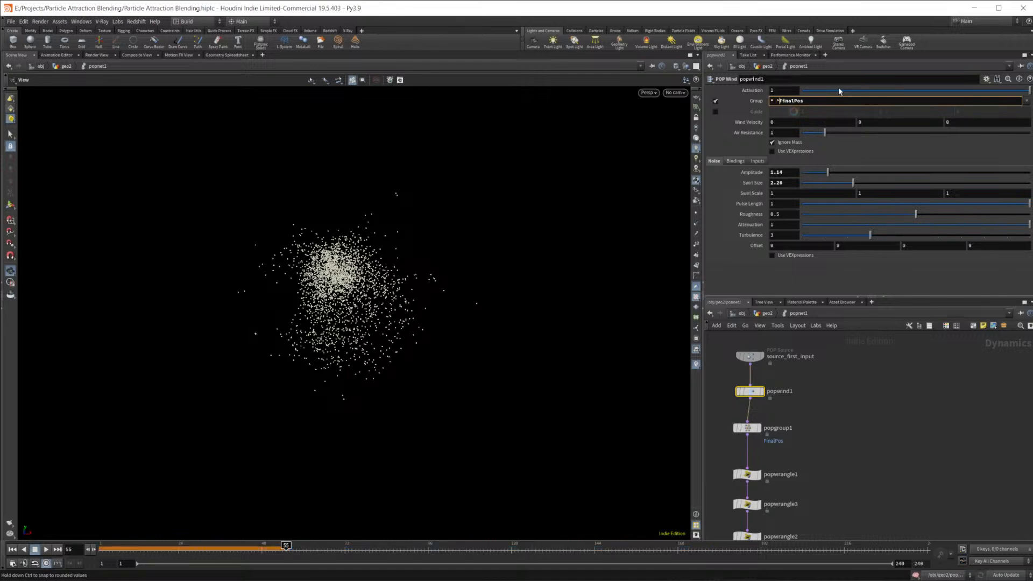
{"action": "left_click", "coordinate": [13, 550]}
{"action": "left_click", "coordinate": [48, 551]}
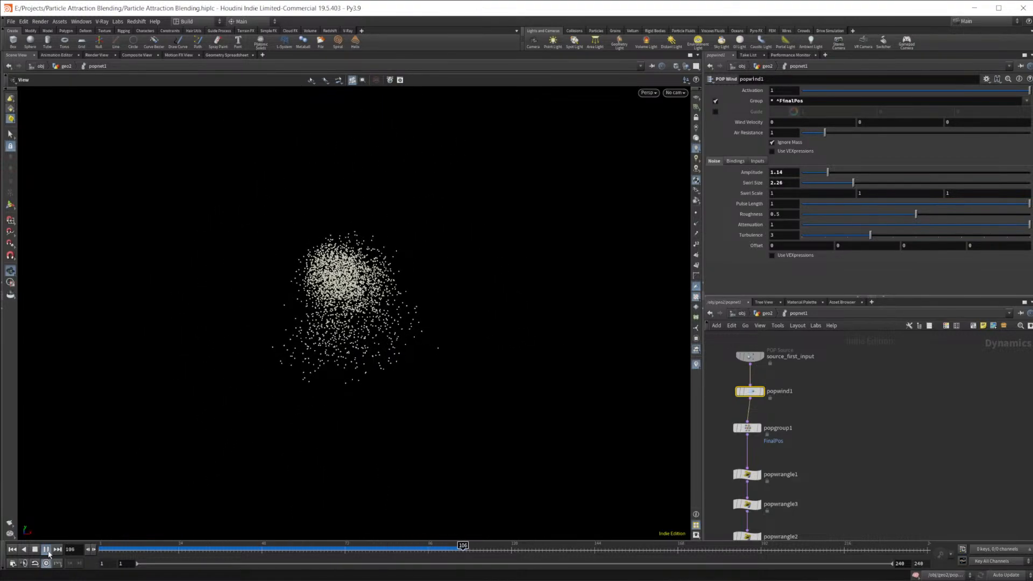
{"action": "left_click", "coordinate": [46, 549]}
Step: Check the popreplicate1 node for a group setting and look back along the upper part of the chain
{"action": "middle_click_drag", "start_coordinate": [876, 502], "coordinate": [857, 371]}
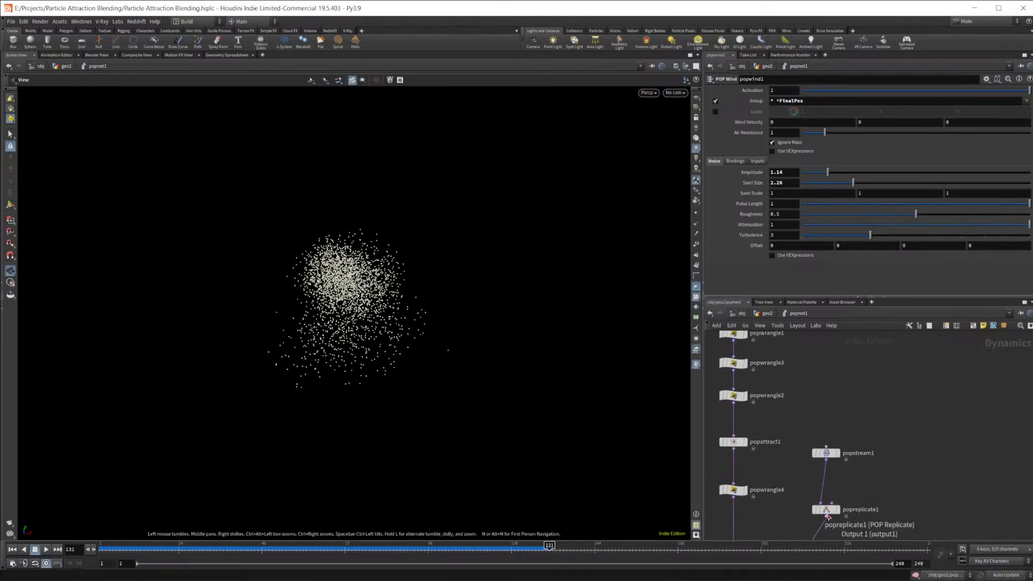
{"action": "left_click", "coordinate": [827, 512]}
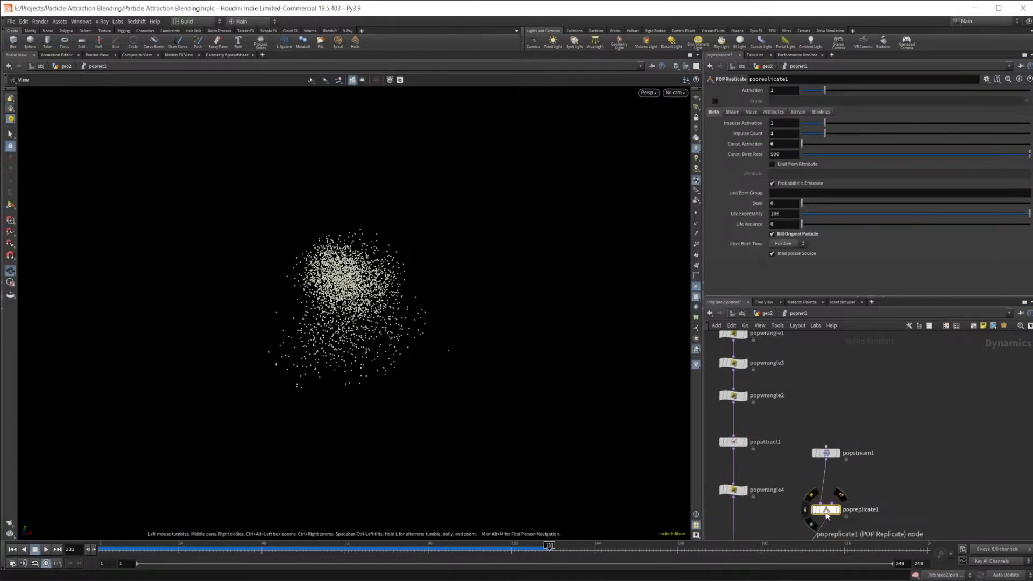
{"action": "middle_click_drag", "start_coordinate": [911, 445], "coordinate": [876, 496]}
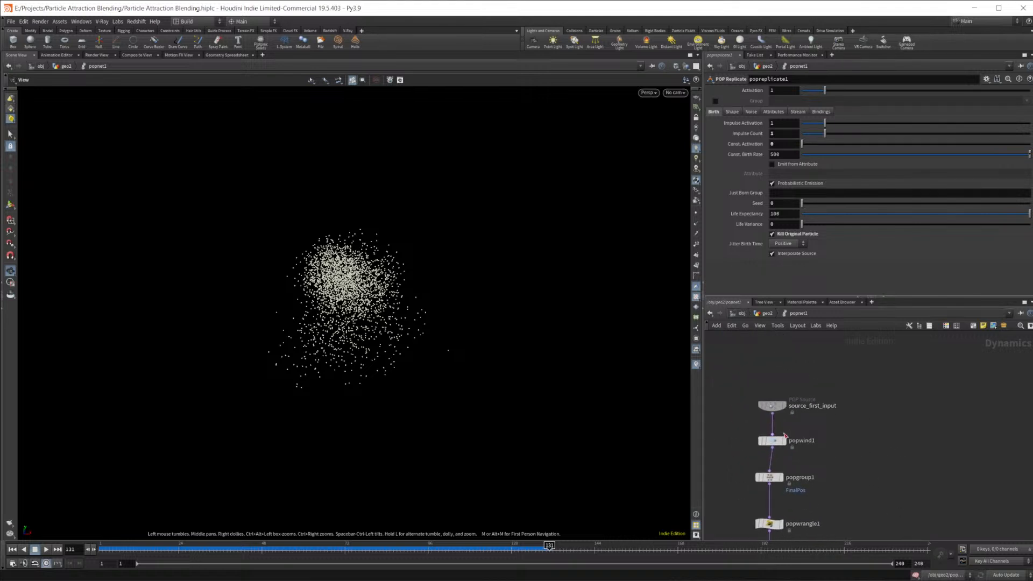
{"action": "middle_click_drag", "start_coordinate": [841, 456], "coordinate": [838, 404]}
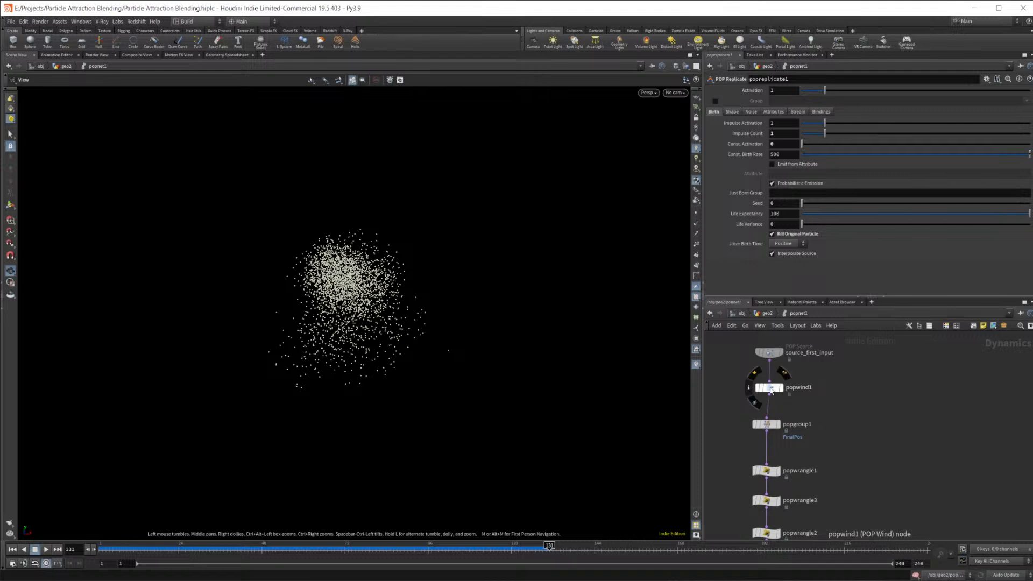
Step: Set popattract1's Group in geo2's network to "* ^FinalPos" and replay the simulation from the start
{"action": "middle_click_drag", "start_coordinate": [771, 468], "coordinate": [761, 366]}
{"action": "left_click", "coordinate": [756, 476]}
{"action": "left_click", "coordinate": [832, 100]}
{"action": "key", "text": "BackSpace"}
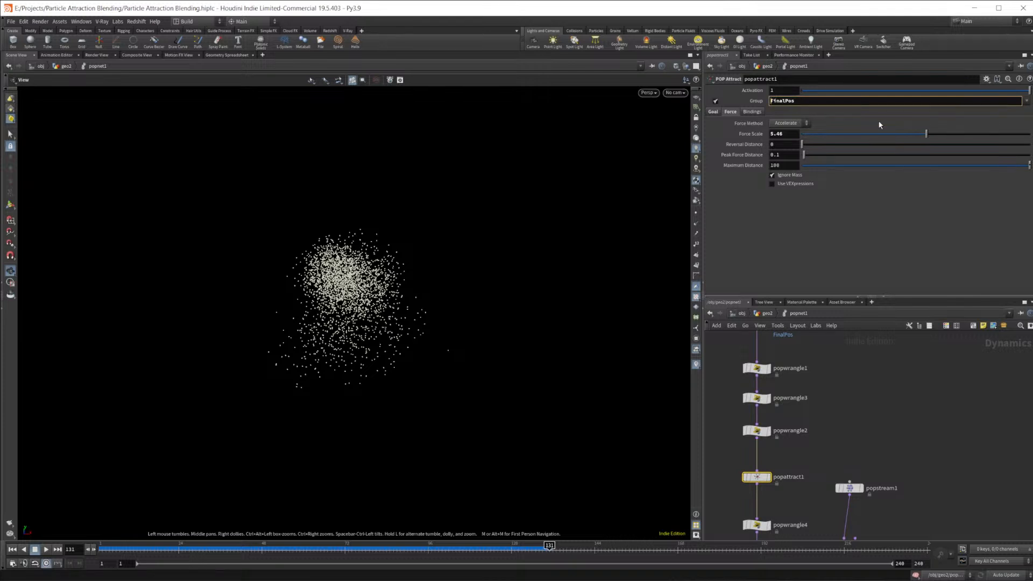
{"action": "type", "text": "* ^"}
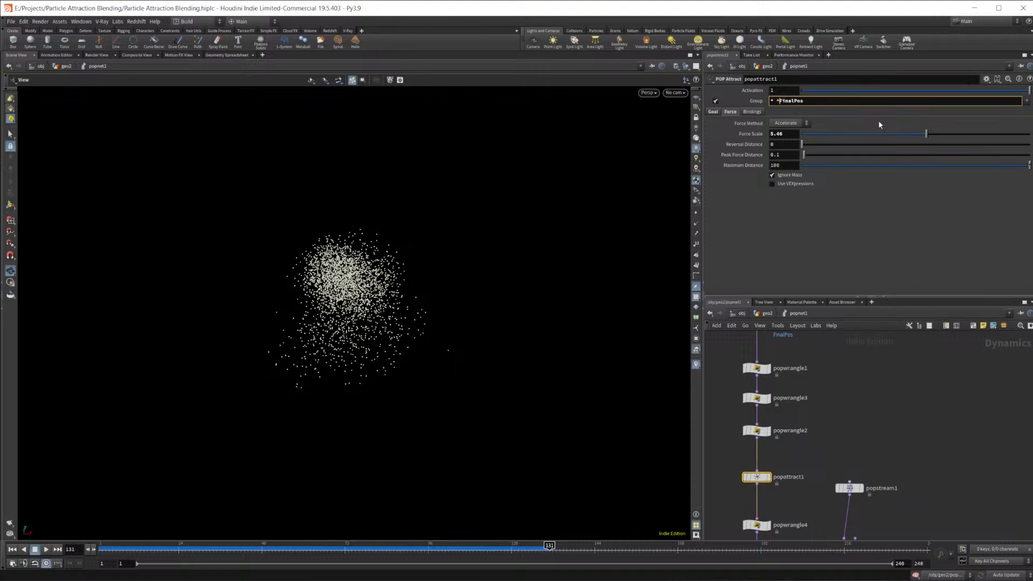
{"action": "key", "text": "Return"}
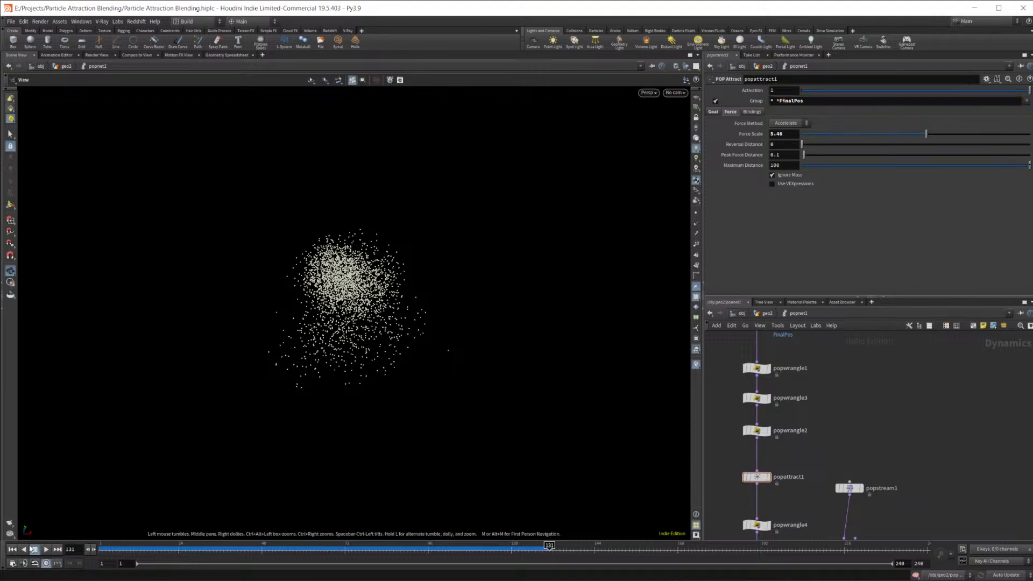
{"action": "left_click", "coordinate": [12, 549]}
{"action": "left_click", "coordinate": [45, 549]}
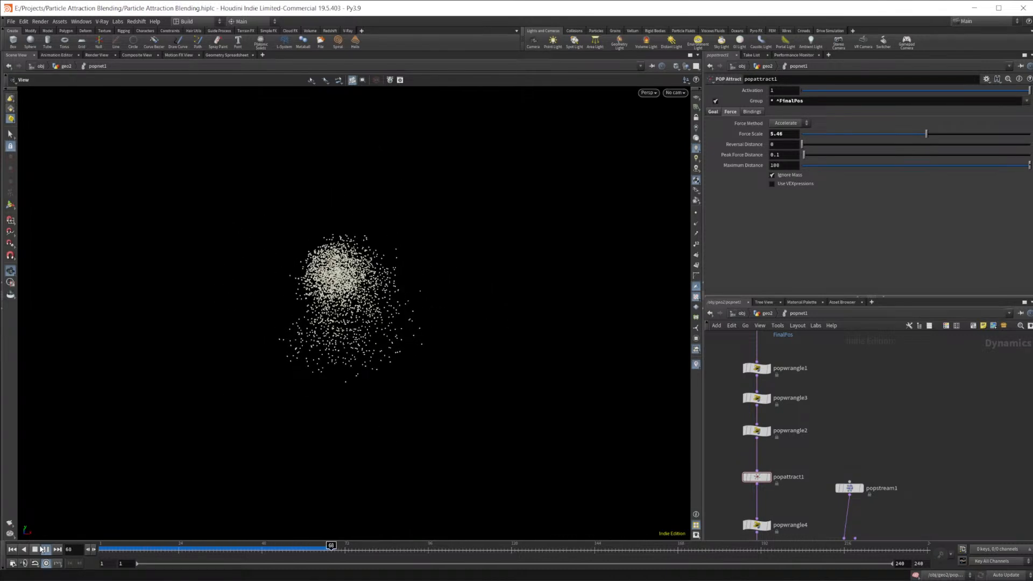
{"action": "left_click", "coordinate": [42, 548]}
Step: Inspect the Group settings and VEX code of popwrangle4 and popwrangle3
{"action": "middle_click_drag", "start_coordinate": [906, 462], "coordinate": [893, 350]}
{"action": "middle_click_drag", "start_coordinate": [789, 438], "coordinate": [835, 420]}
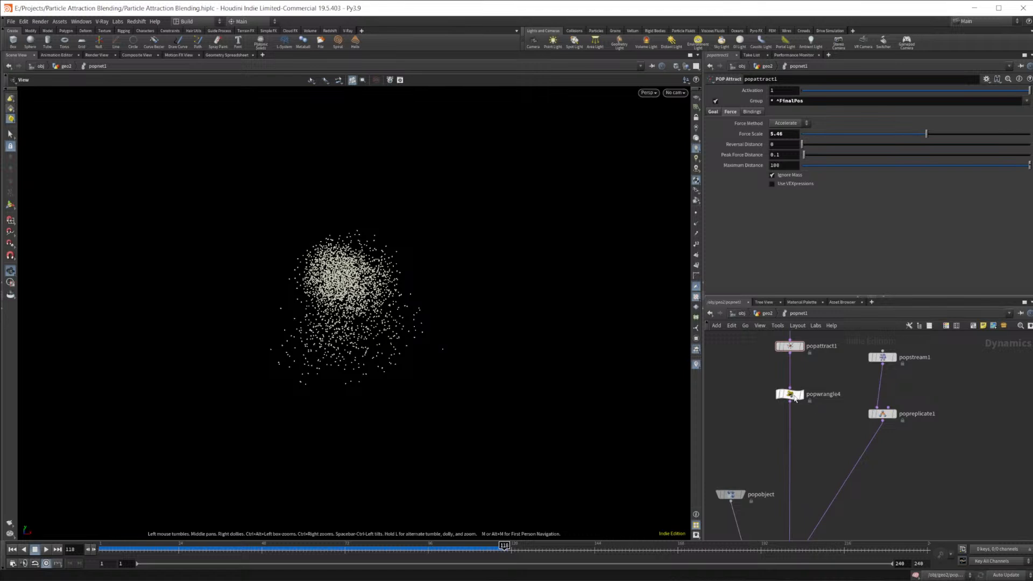
{"action": "left_click", "coordinate": [789, 394]}
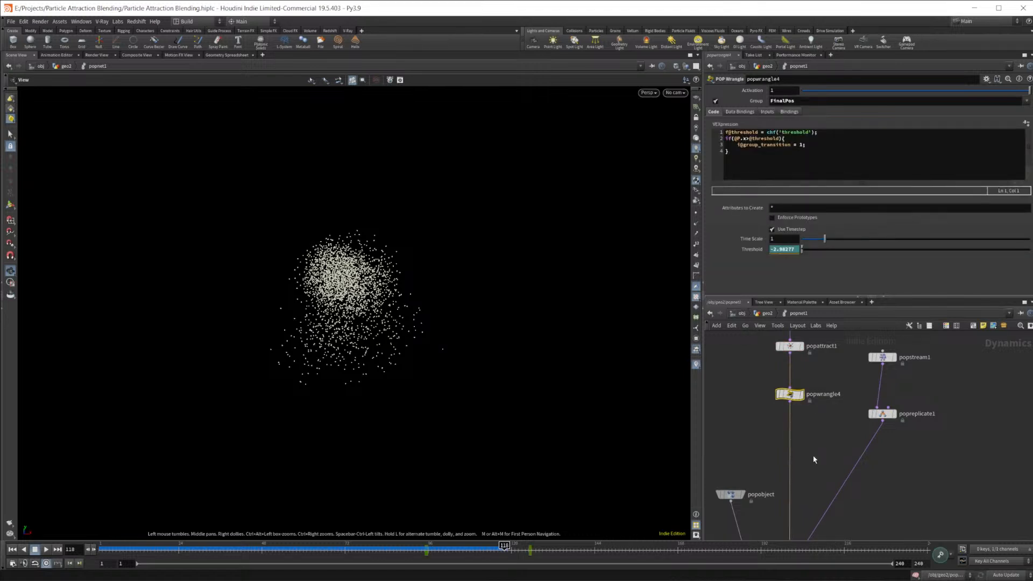
{"action": "middle_click_drag", "start_coordinate": [823, 403], "coordinate": [814, 522]}
{"action": "middle_click_drag", "start_coordinate": [837, 379], "coordinate": [835, 420]}
{"action": "left_click", "coordinate": [790, 399]}
{"action": "middle_click_drag", "start_coordinate": [840, 366], "coordinate": [841, 412]}
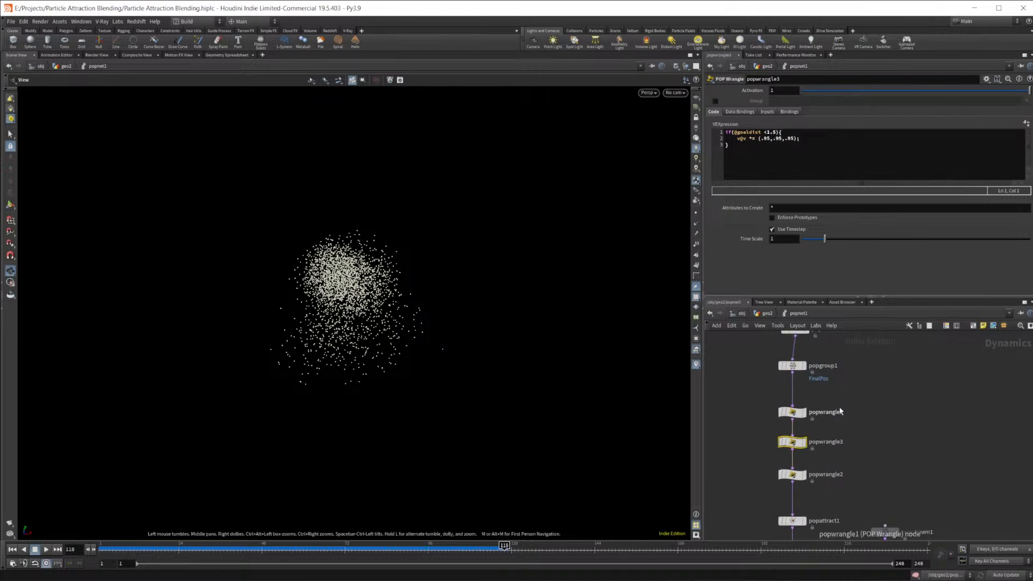
Step: Inspect the VEX code of popwrangle1 and the group settings of popgroup1 and popwind1
{"action": "double_click", "coordinate": [795, 411]}
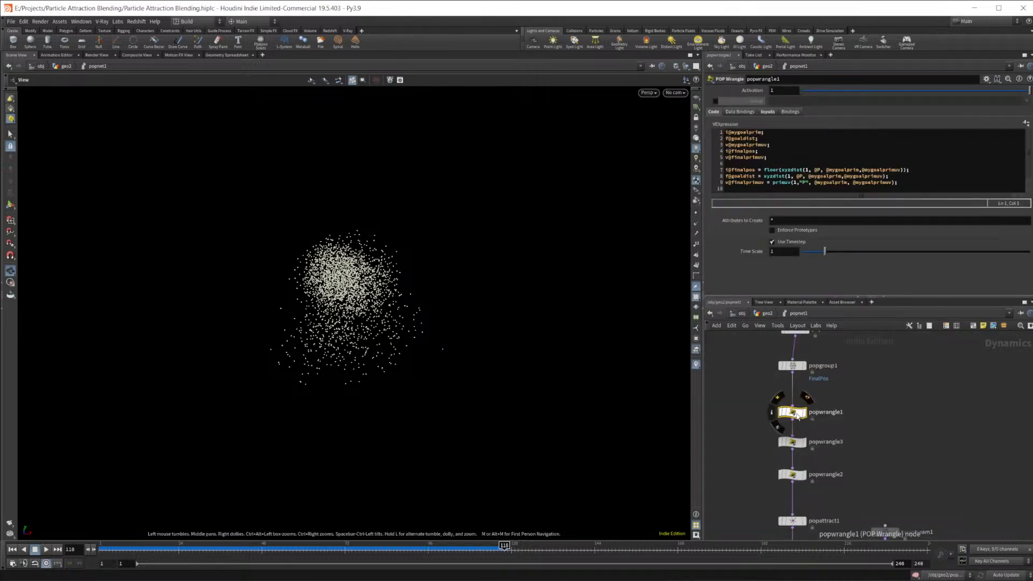
{"action": "middle_click_drag", "start_coordinate": [858, 385], "coordinate": [849, 448]}
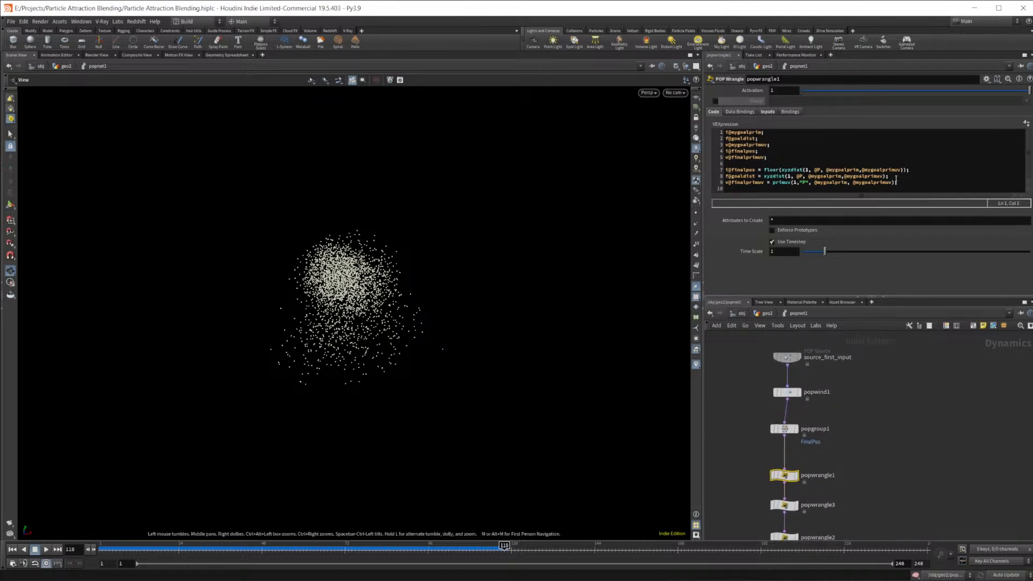
{"action": "left_click", "coordinate": [784, 430]}
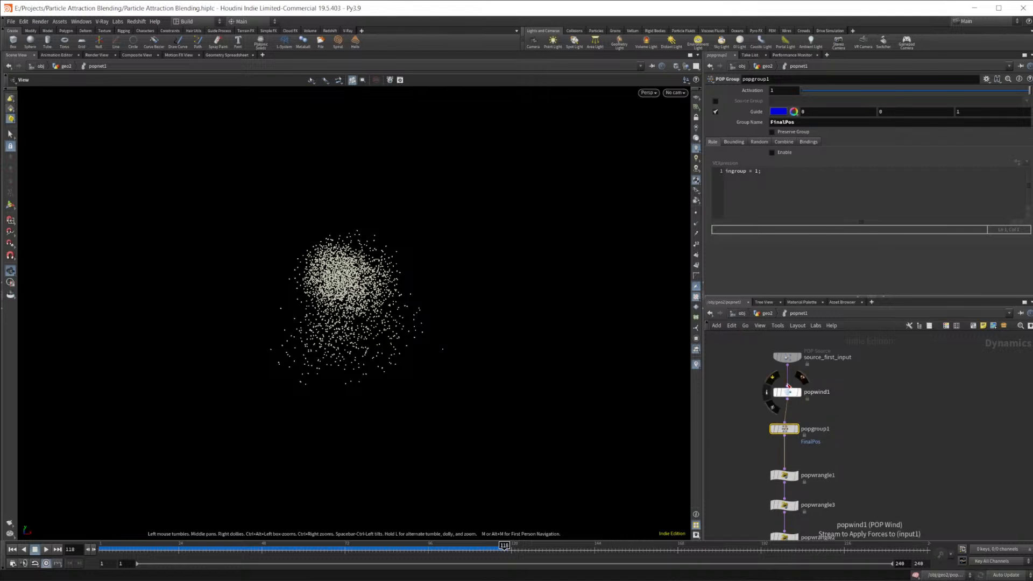
{"action": "left_click", "coordinate": [790, 393]}
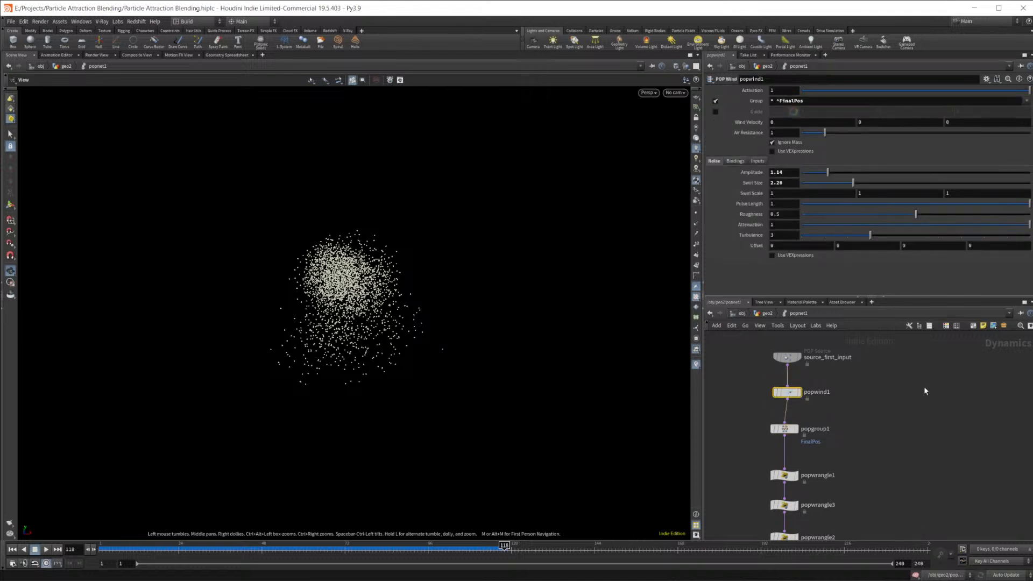
Step: Go to frame 79 and examine the group columns in the geometry spreadsheet for popobject's Geometry data
{"action": "left_click_drag", "start_coordinate": [291, 548], "coordinate": [369, 549]}
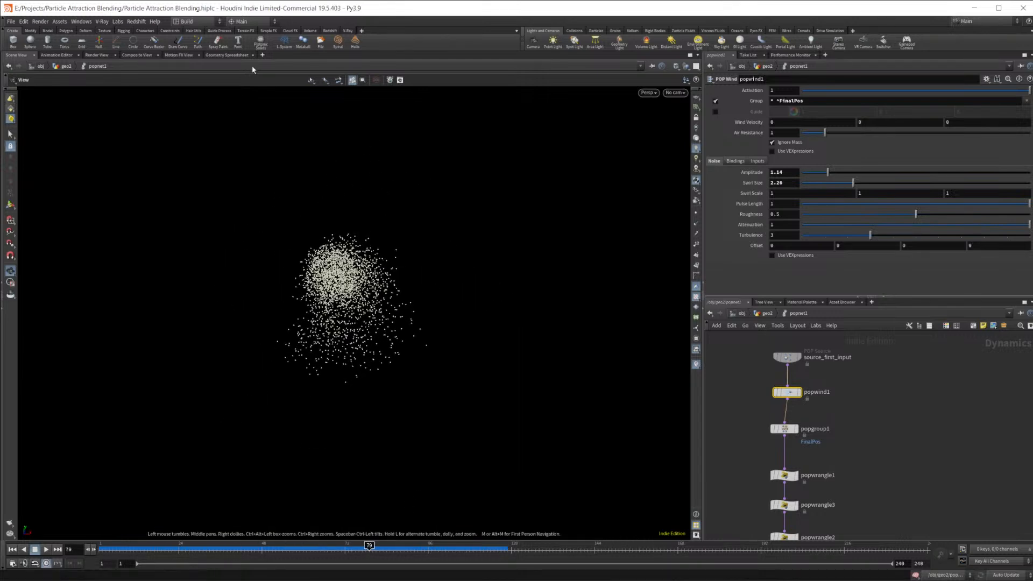
{"action": "left_click", "coordinate": [226, 55]}
{"action": "left_click", "coordinate": [29, 101]}
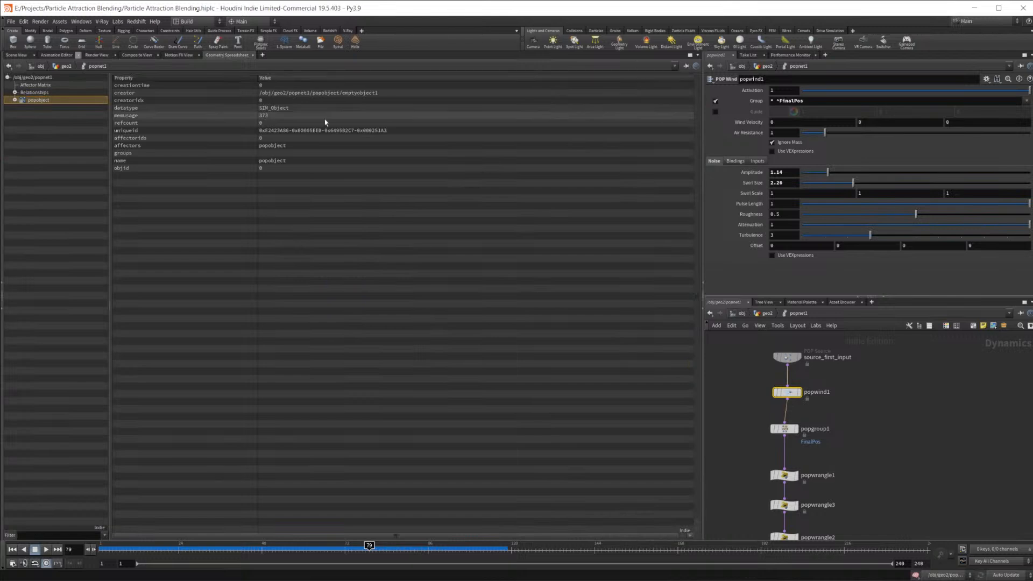
{"action": "left_click", "coordinate": [15, 100]}
{"action": "left_click", "coordinate": [51, 153]}
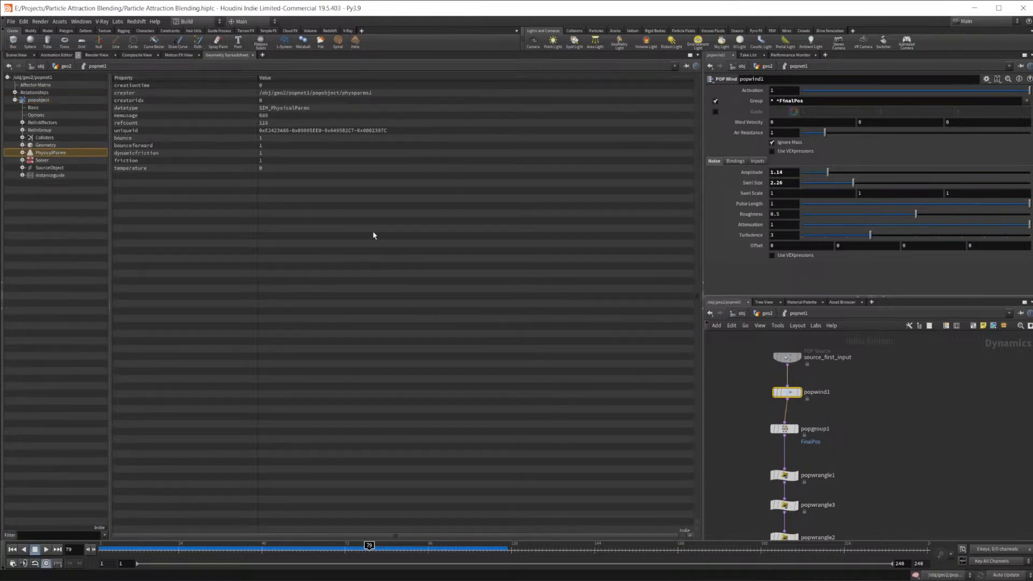
{"action": "left_click", "coordinate": [45, 145]}
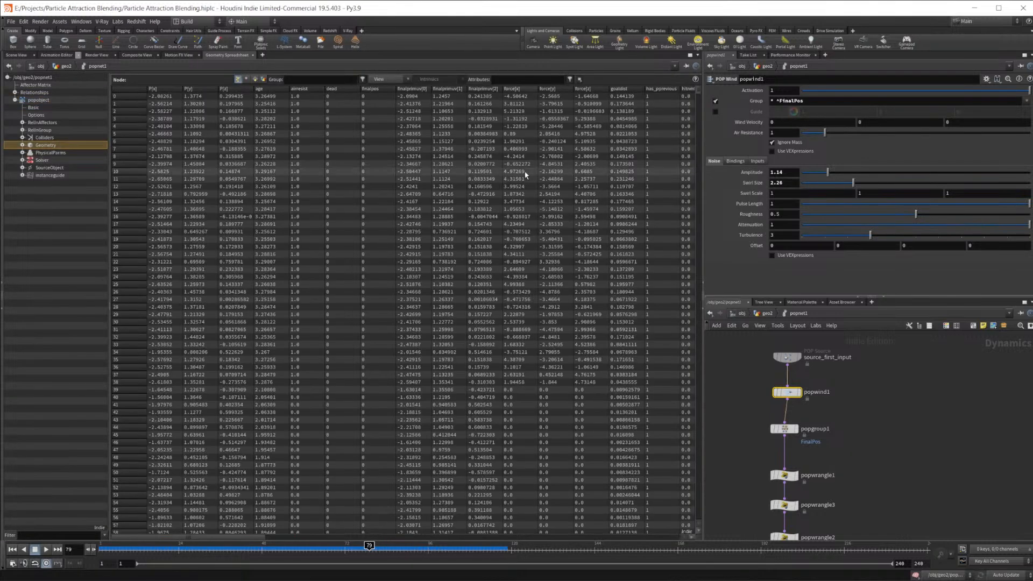
{"action": "left_click_drag", "start_coordinate": [254, 536], "coordinate": [740, 539]}
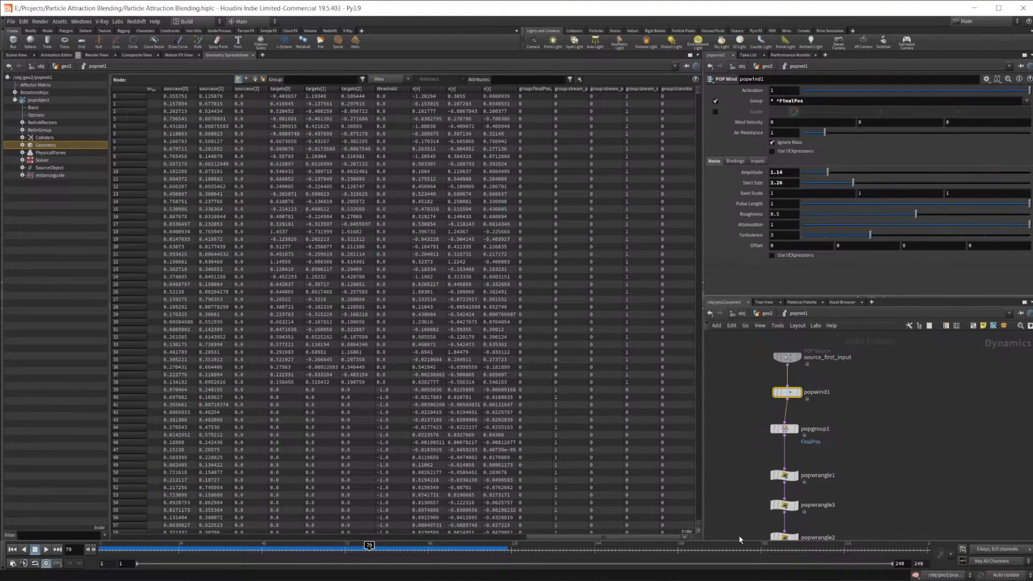
Step: Check the popreplicate1 and popstream1 settings against the particles and the spreadsheet's group columns
{"action": "middle_click_drag", "start_coordinate": [955, 480], "coordinate": [923, 418]}
{"action": "middle_click_drag", "start_coordinate": [888, 516], "coordinate": [876, 426]}
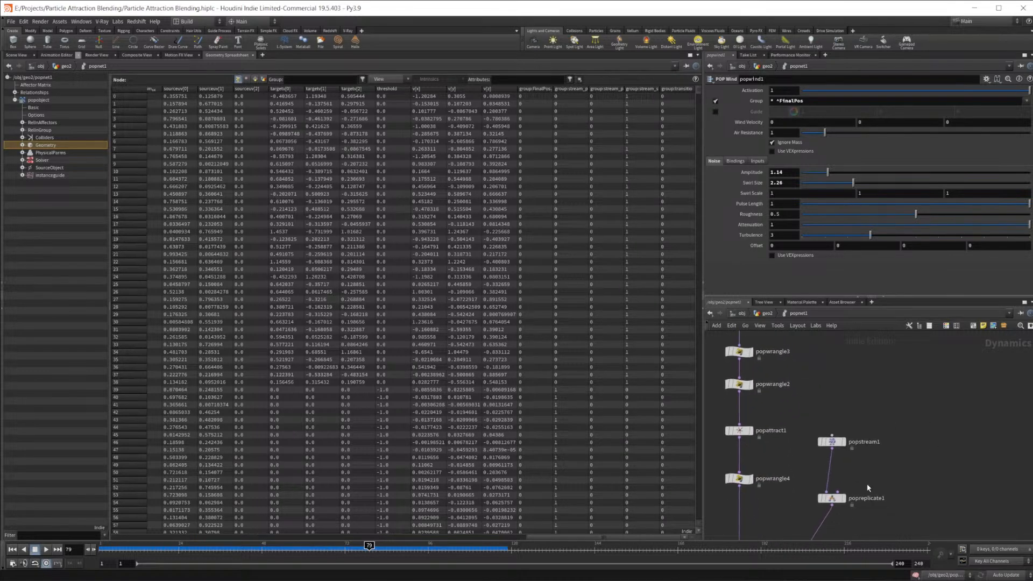
{"action": "left_click", "coordinate": [832, 499]}
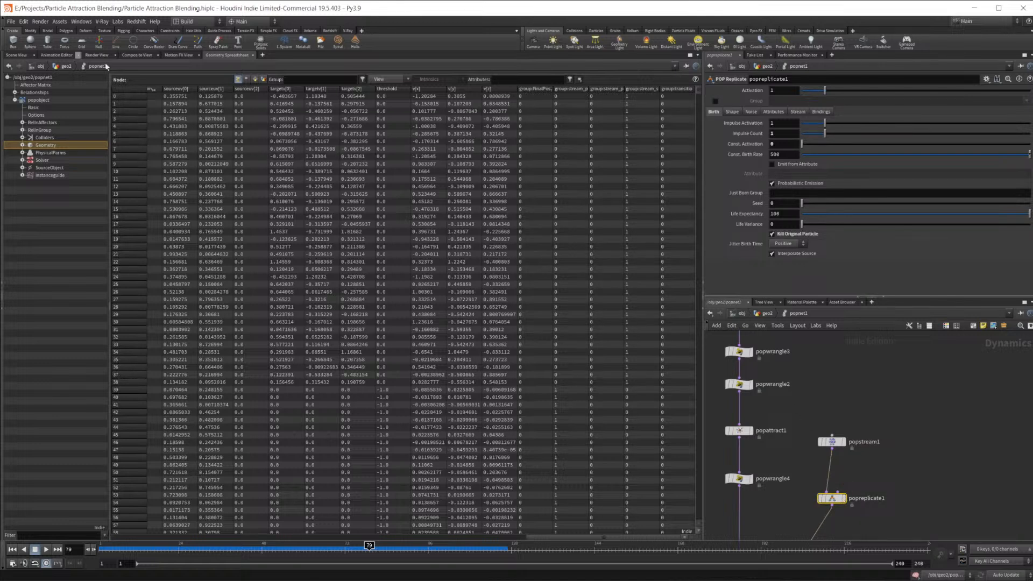
{"action": "left_click", "coordinate": [16, 55]}
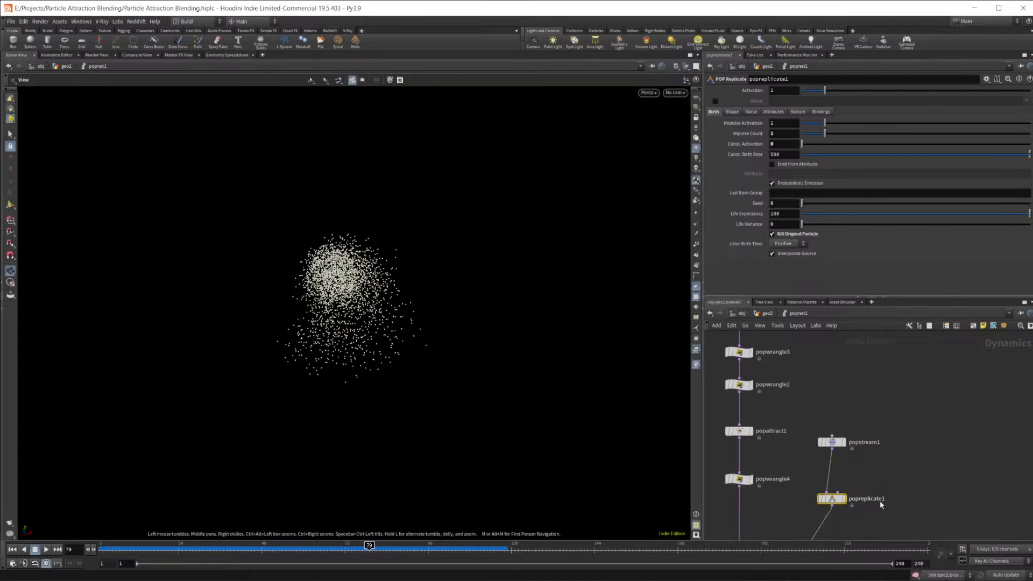
{"action": "left_click", "coordinate": [832, 441]}
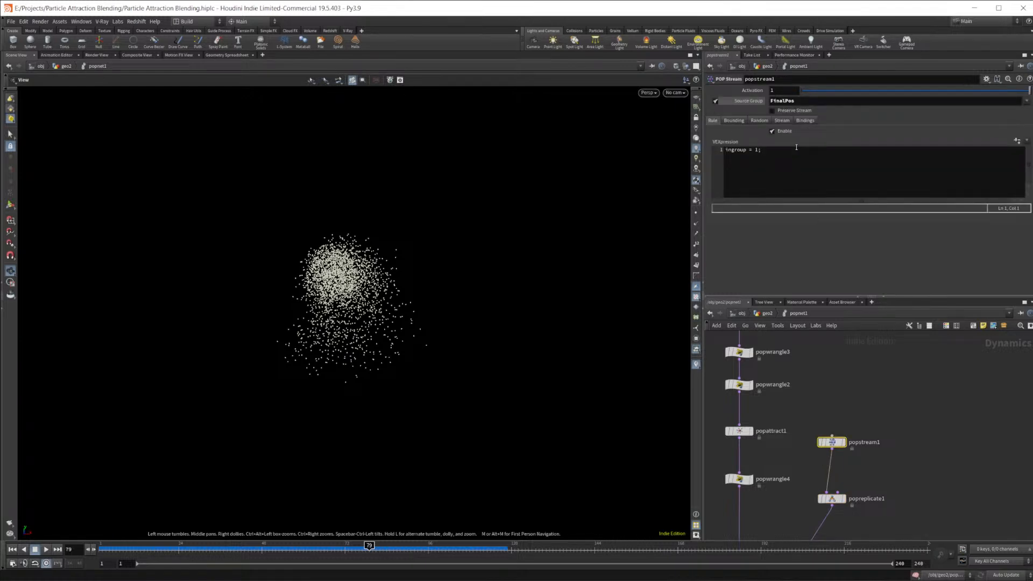
{"action": "left_click", "coordinate": [226, 55]}
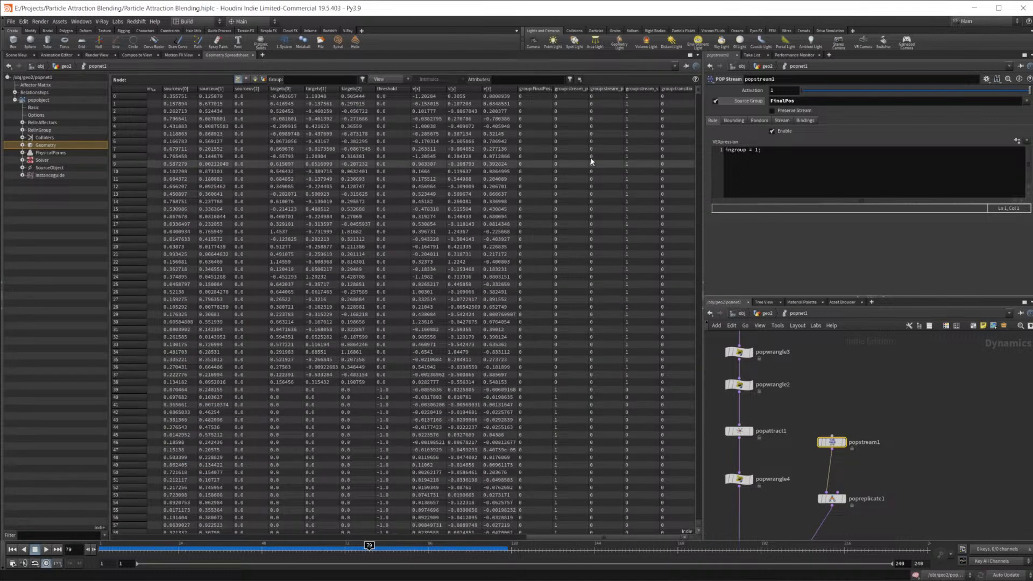
{"action": "middle_click_drag", "start_coordinate": [864, 459], "coordinate": [850, 431]}
{"action": "key", "text": "Tab"}
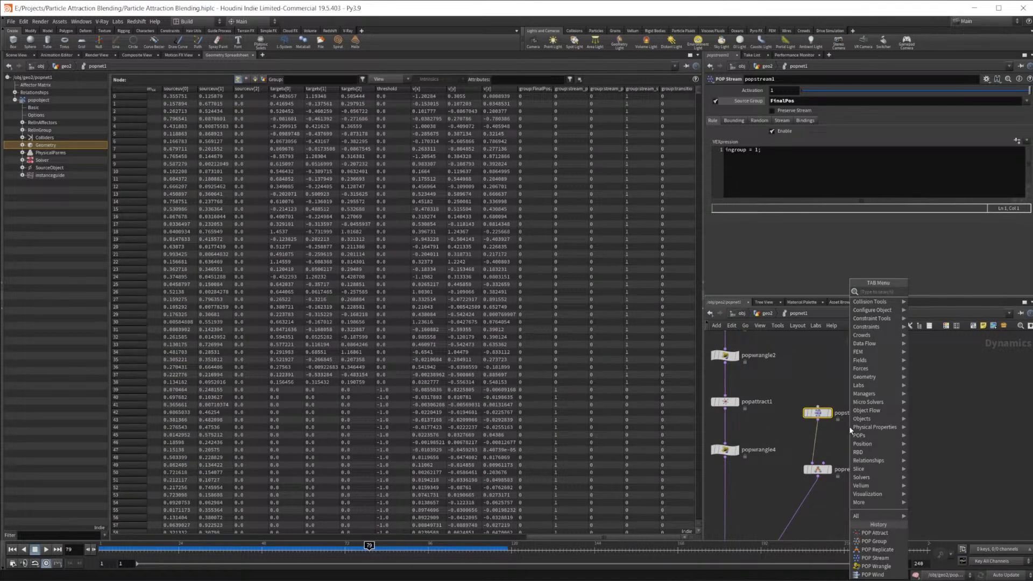
{"action": "key", "text": "Escape"}
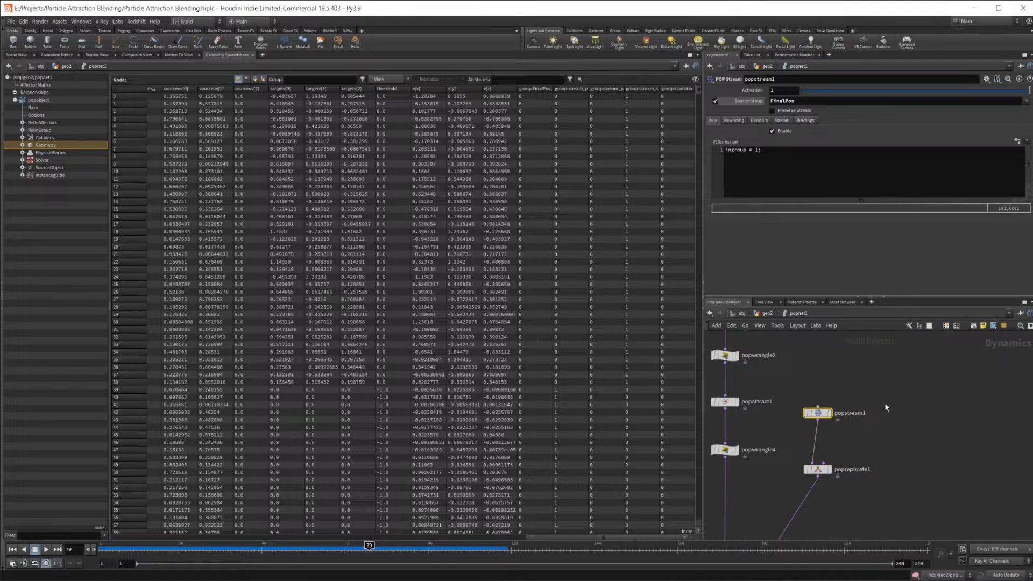
Step: Look through popstream1's Rule, Bounding, Random, Stream and Bindings settings for how the stream group is defined
{"action": "left_click", "coordinate": [733, 121]}
{"action": "left_click", "coordinate": [758, 120]}
{"action": "left_click", "coordinate": [783, 121]}
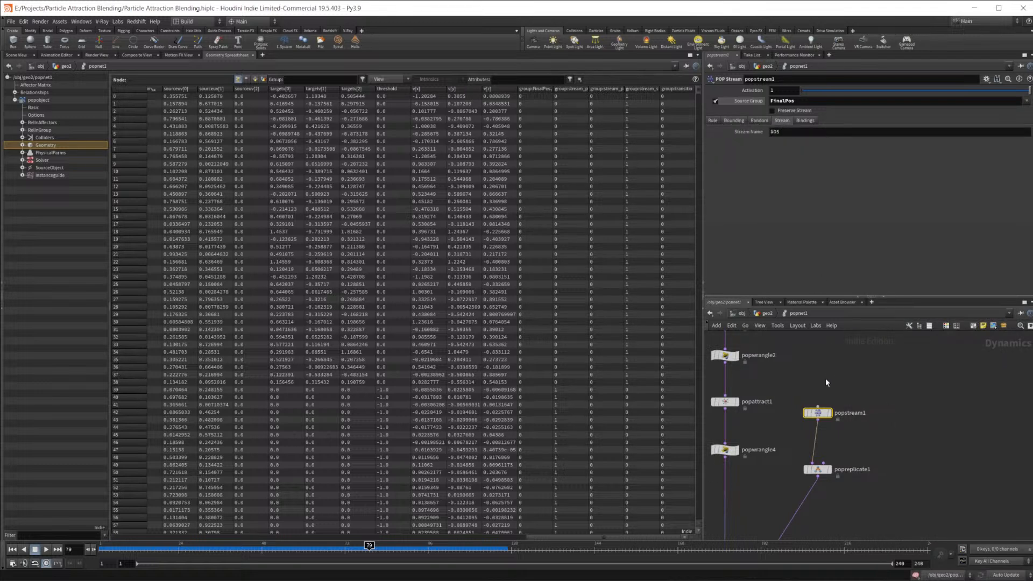
{"action": "left_click", "coordinate": [713, 120]}
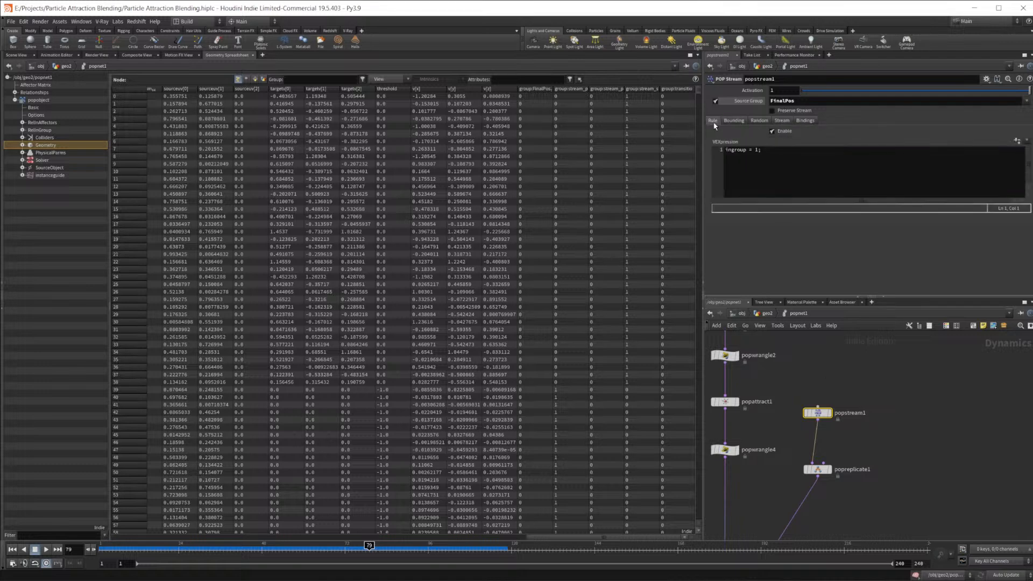
{"action": "left_click", "coordinate": [1027, 141]}
{"action": "left_click", "coordinate": [804, 121]}
{"action": "left_click", "coordinate": [781, 121]}
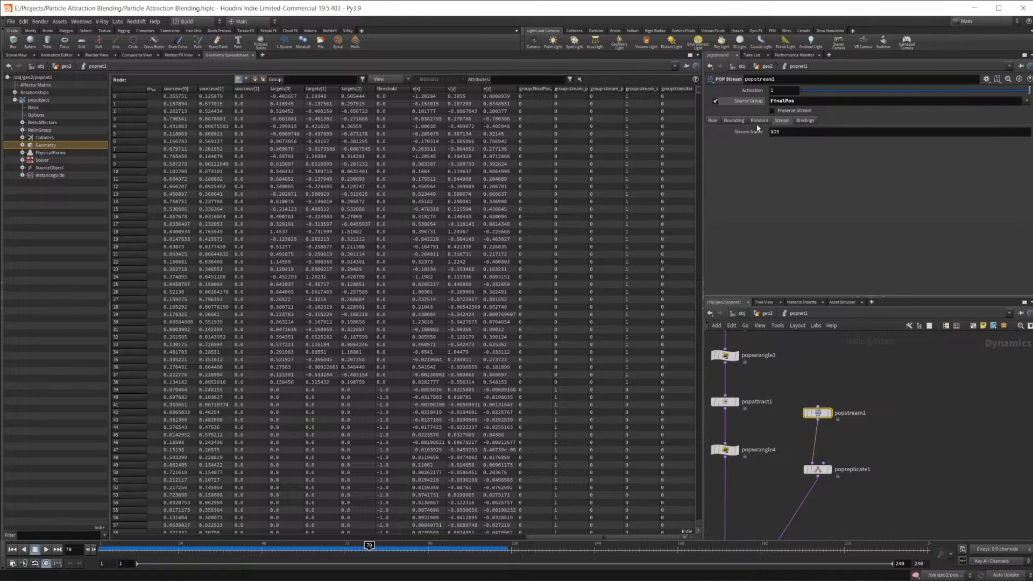
{"action": "left_click", "coordinate": [712, 121]}
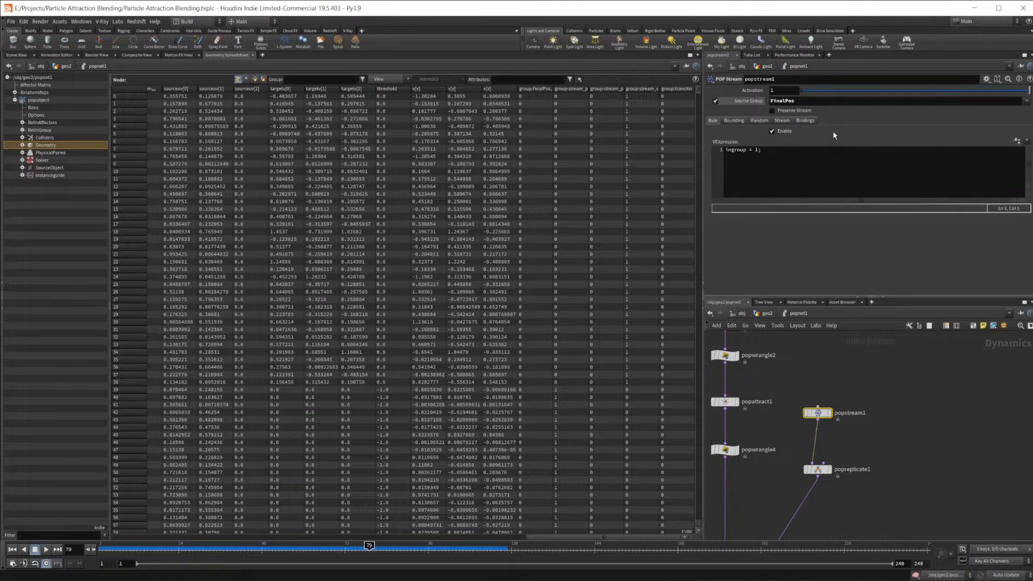
Step: Try inserting a POP Group node between popstream1 and popreplicate1, and remove it again
{"action": "key", "text": "Tab"}
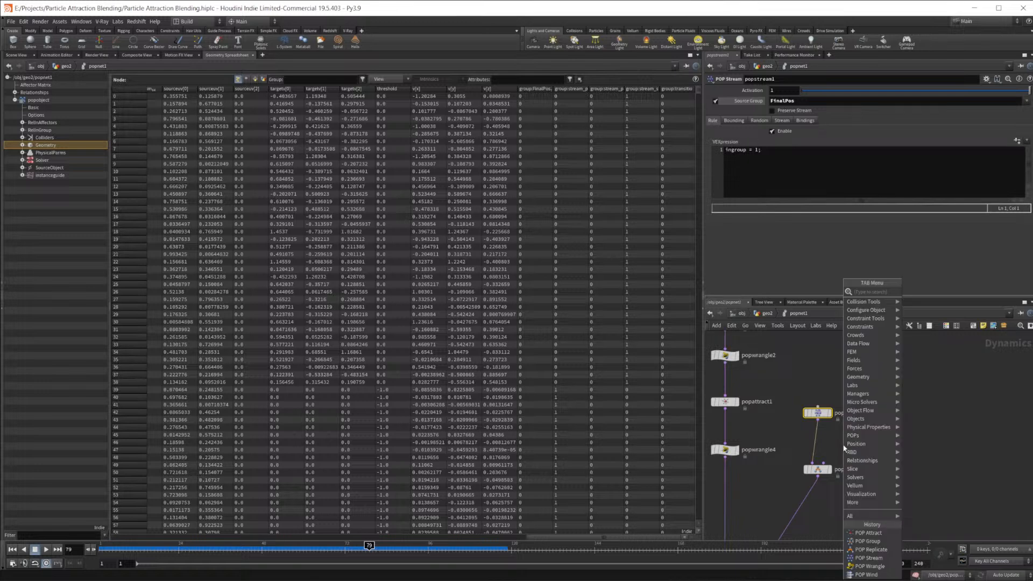
{"action": "type", "text": "pop gro"}
{"action": "key", "text": "Return"}
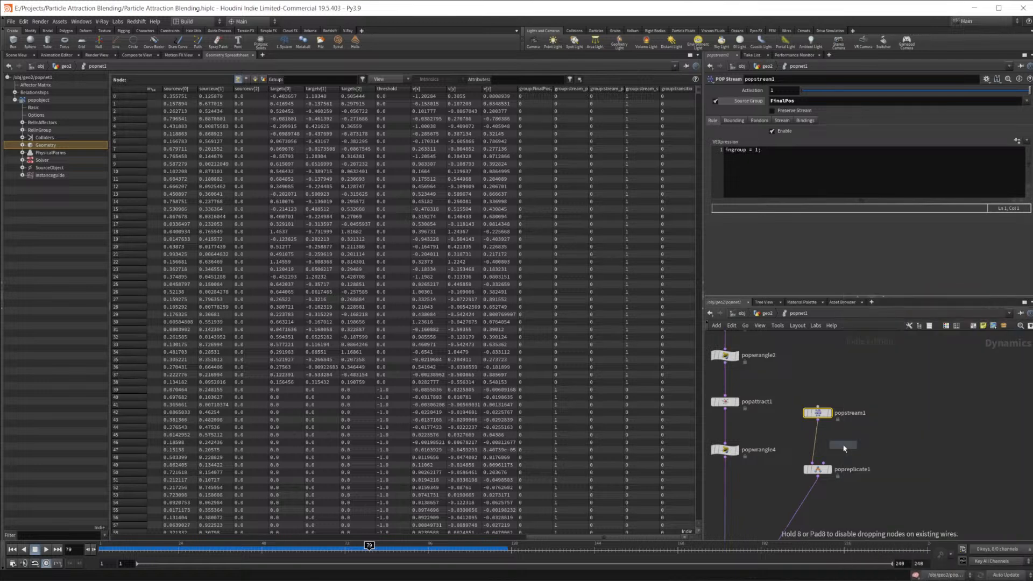
{"action": "left_click", "coordinate": [813, 442]}
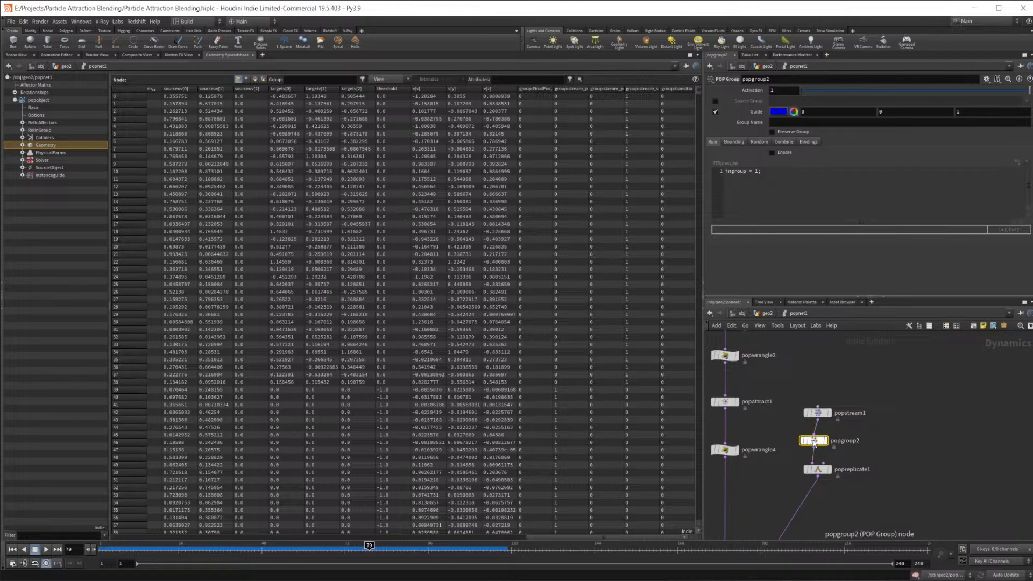
{"action": "key", "text": "Delete"}
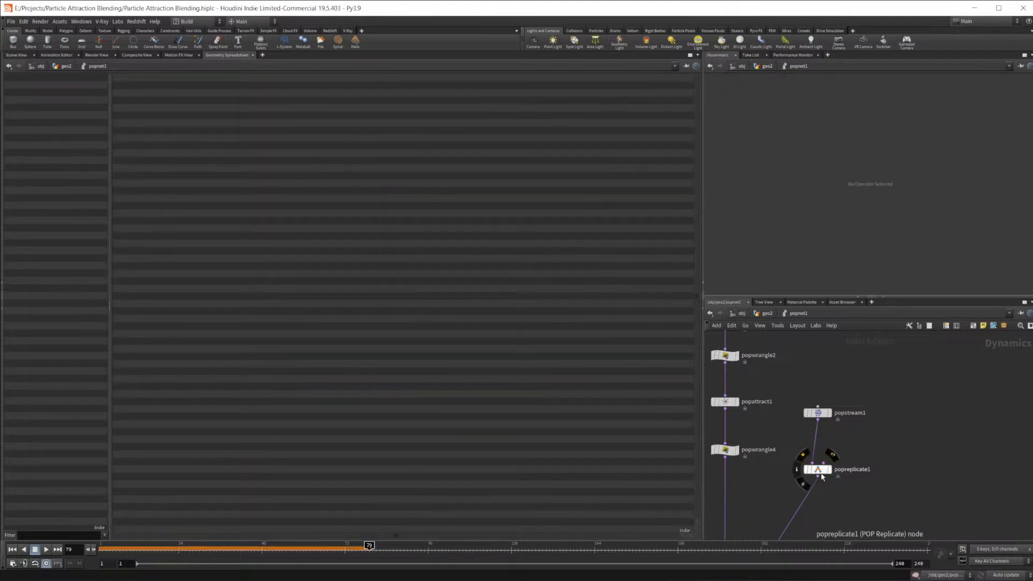
Step: Look through popreplicate1's Shape, Attributes, Stream, Bindings and Birth settings for a group option
{"action": "left_click", "coordinate": [817, 469]}
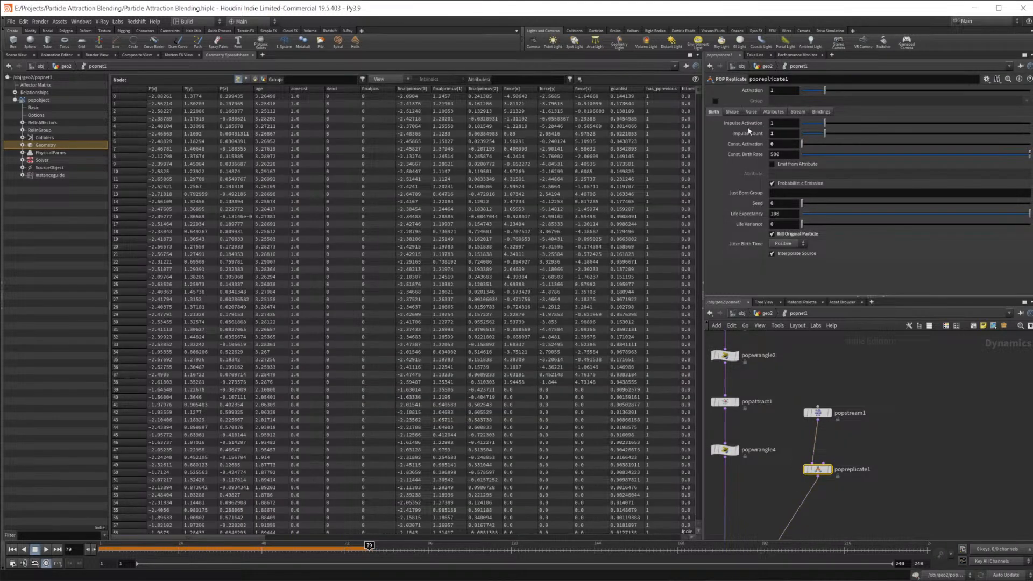
{"action": "left_click", "coordinate": [731, 112]}
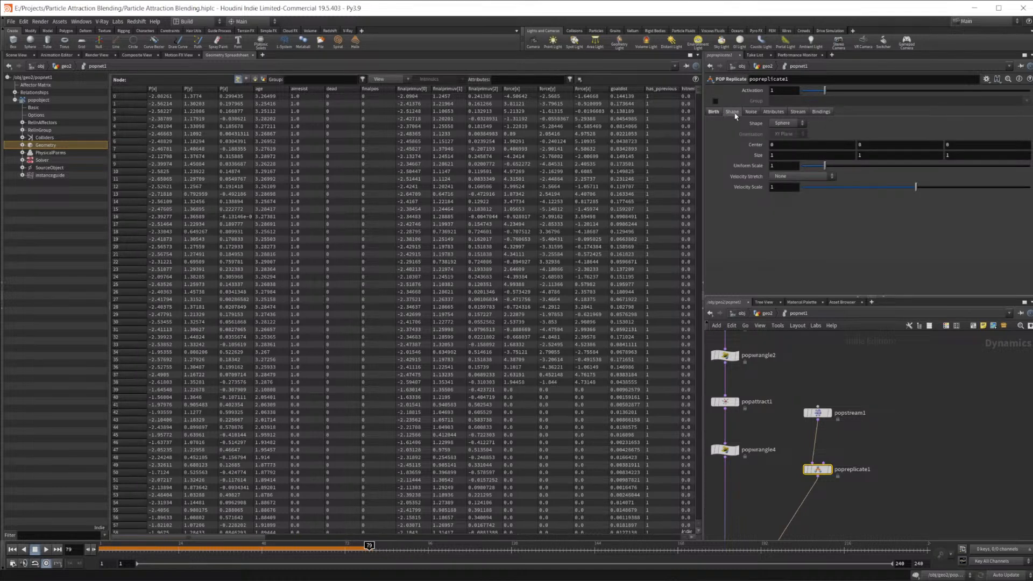
{"action": "scroll", "coordinate": [733, 114], "scroll_direction": "down", "scroll_amount": 1}
{"action": "left_click", "coordinate": [764, 113]}
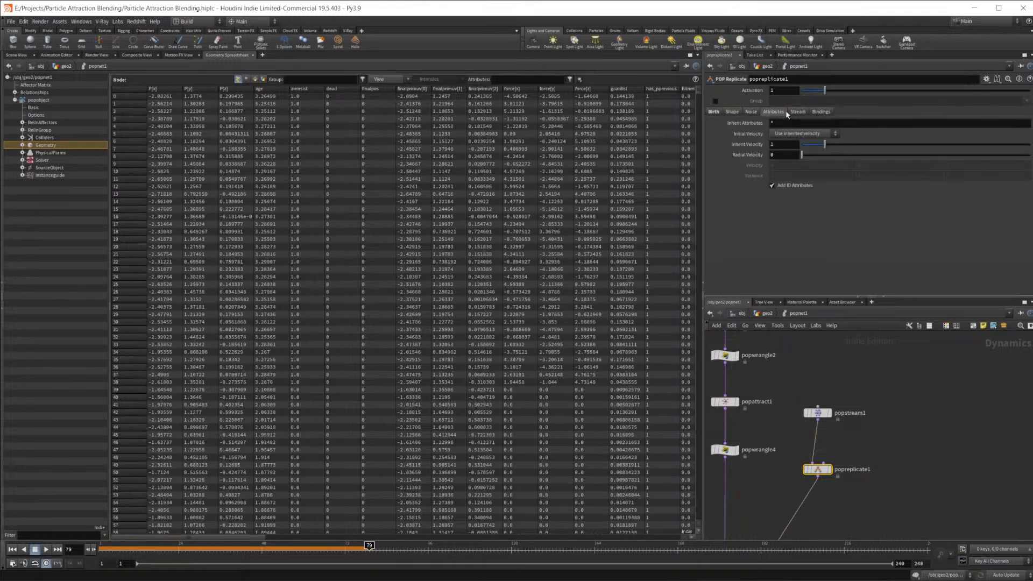
{"action": "left_click", "coordinate": [800, 114]}
{"action": "left_click", "coordinate": [816, 113]}
{"action": "left_click", "coordinate": [718, 113]}
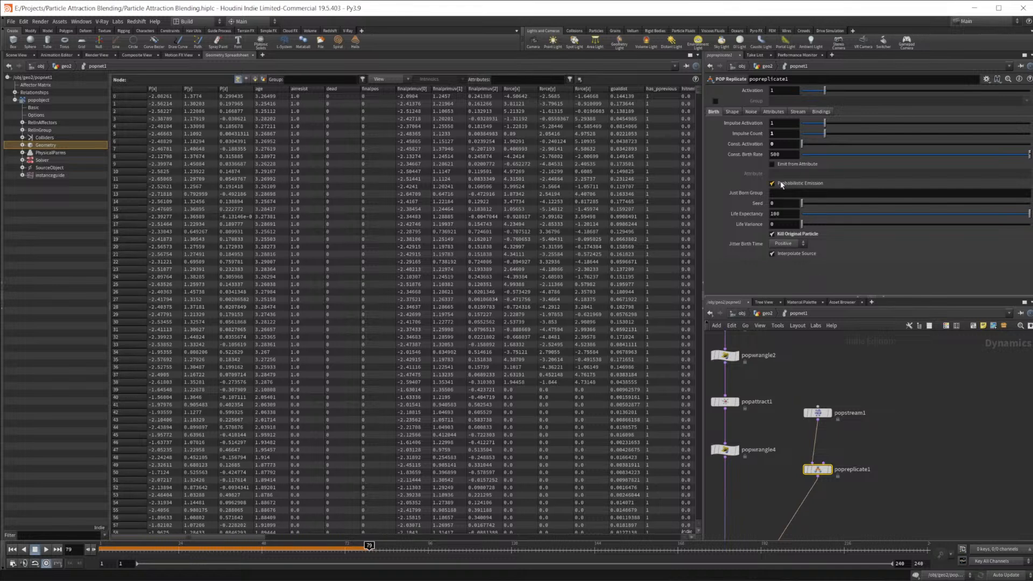
Step: Try "test" as popreplicate1's Just Born Group, replaying from the first frame to check the spreadsheet's group columns, and clear the name
{"action": "left_click", "coordinate": [819, 192]}
{"action": "type", "text": "test"}
{"action": "key", "text": "Return"}
{"action": "left_click", "coordinate": [13, 550]}
{"action": "left_click", "coordinate": [46, 549]}
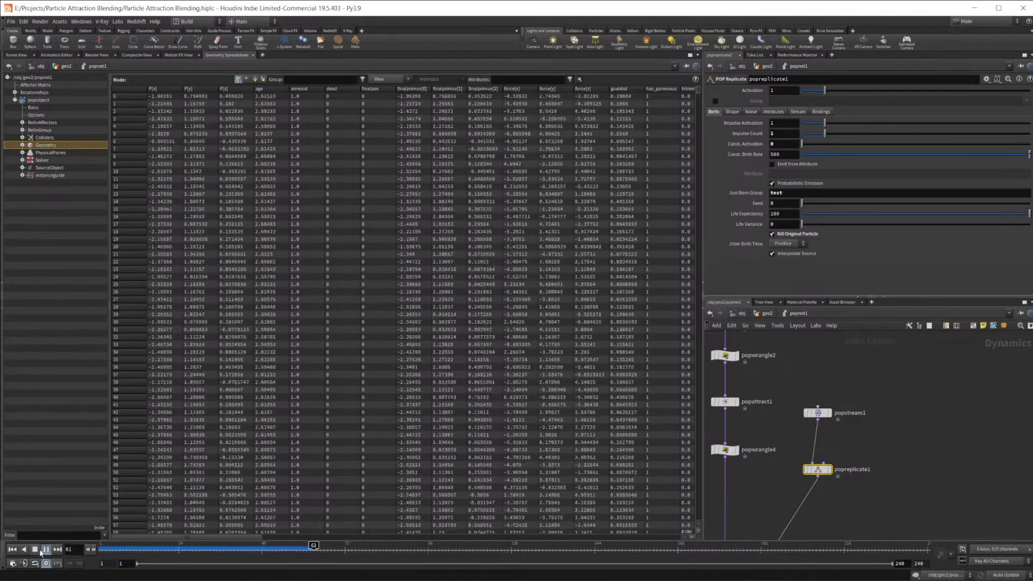
{"action": "left_click", "coordinate": [45, 549]}
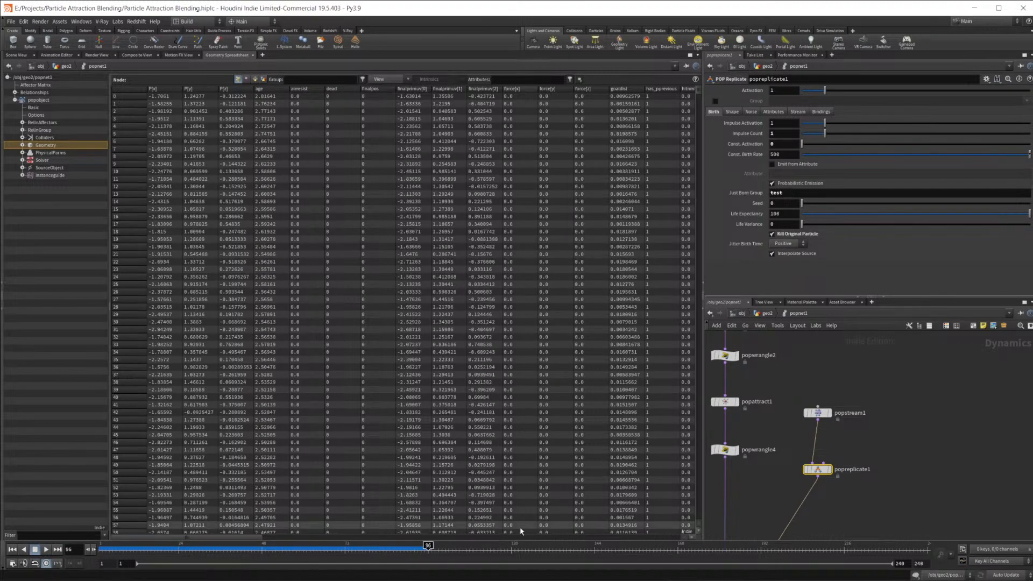
{"action": "left_click_drag", "start_coordinate": [253, 537], "coordinate": [712, 522]}
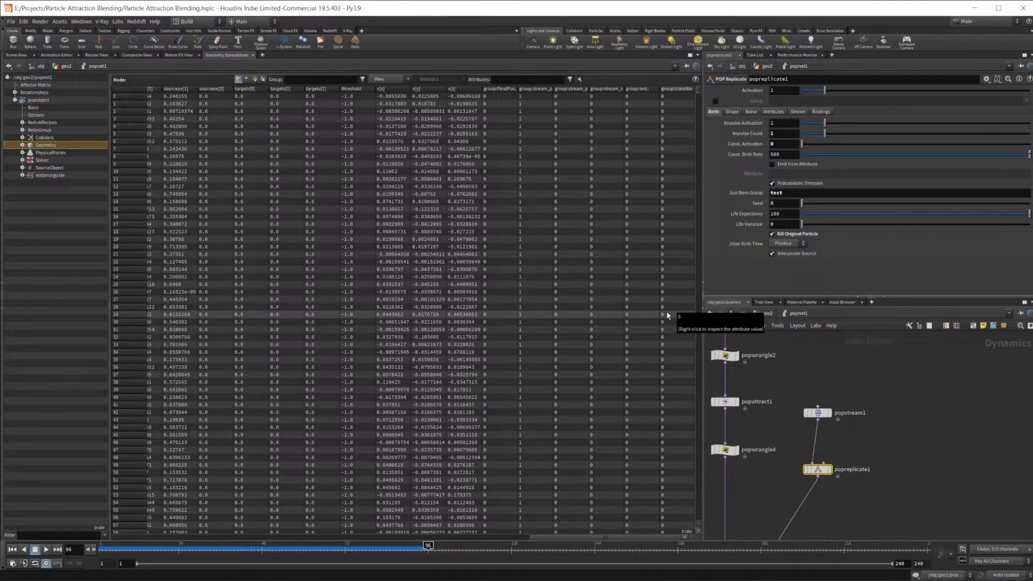
{"action": "double_click", "coordinate": [780, 192]}
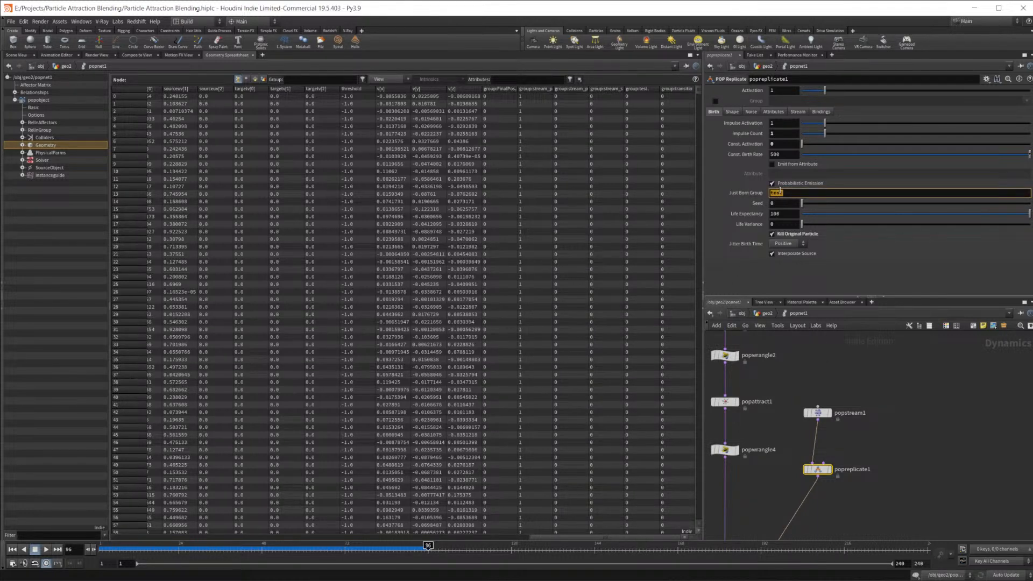
{"action": "key", "text": "BackSpace"}
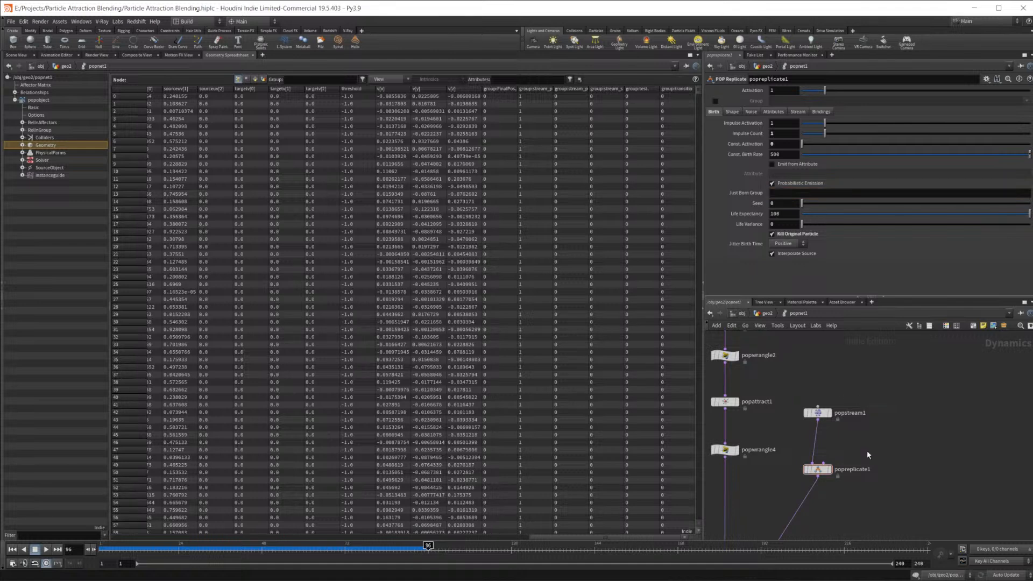
Step: Insert a POP Group node directly after popreplicate1 in the chain
{"action": "key", "text": "Tab"}
{"action": "type", "text": "pop gr"}
{"action": "key", "text": "Down"}
{"action": "key", "text": "Return"}
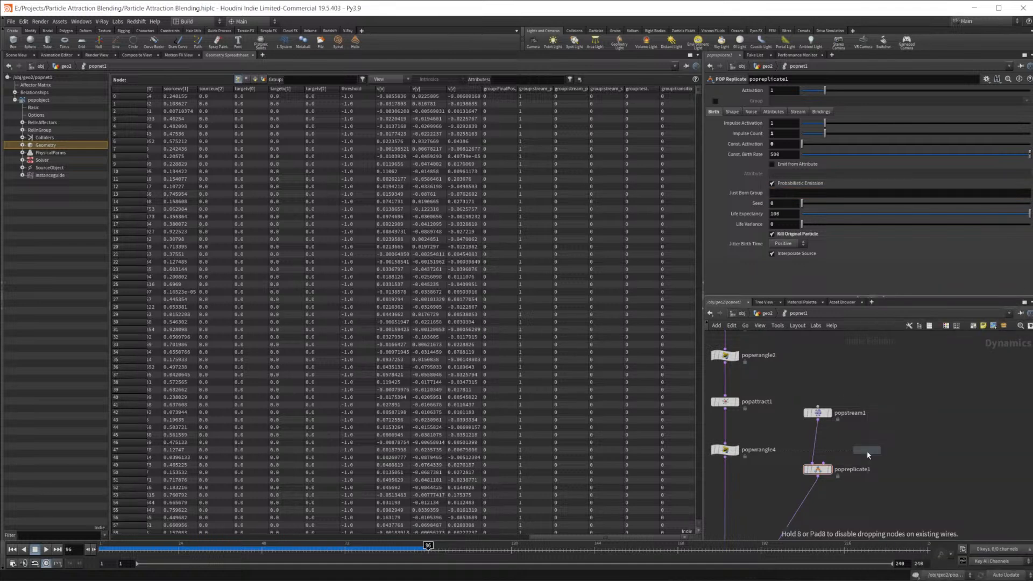
{"action": "left_click", "coordinate": [818, 485]}
{"action": "mouse_move", "coordinate": [819, 488]}
{"action": "left_mouse_down"}
{"action": "mouse_move", "coordinate": [809, 498]}
{"action": "mouse_move", "coordinate": [822, 498]}
{"action": "left_mouse_up"}
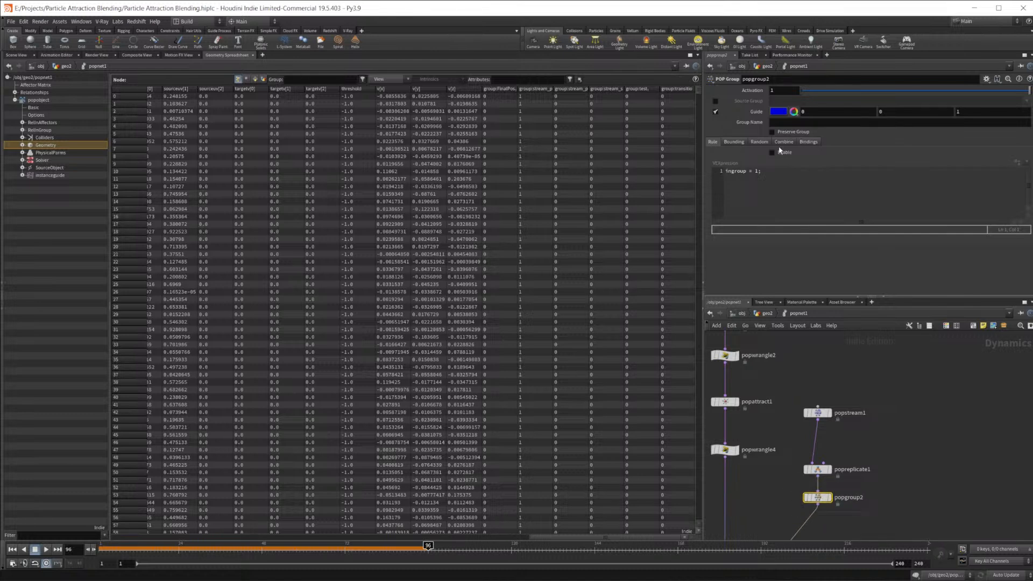
Step: Set popgroup2's Group Name to "transition"
{"action": "left_click", "coordinate": [798, 124]}
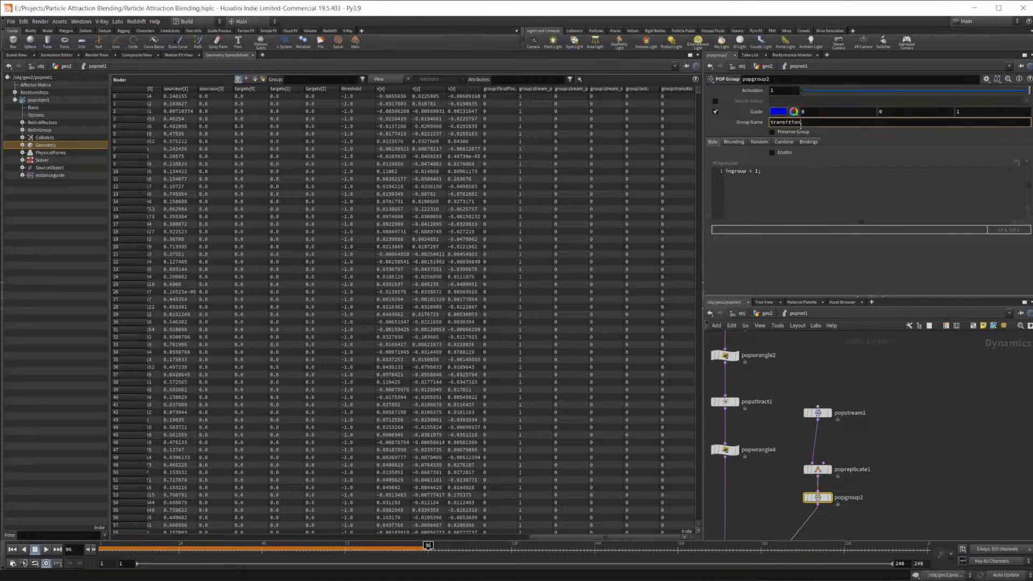
{"action": "key", "text": "Return"}
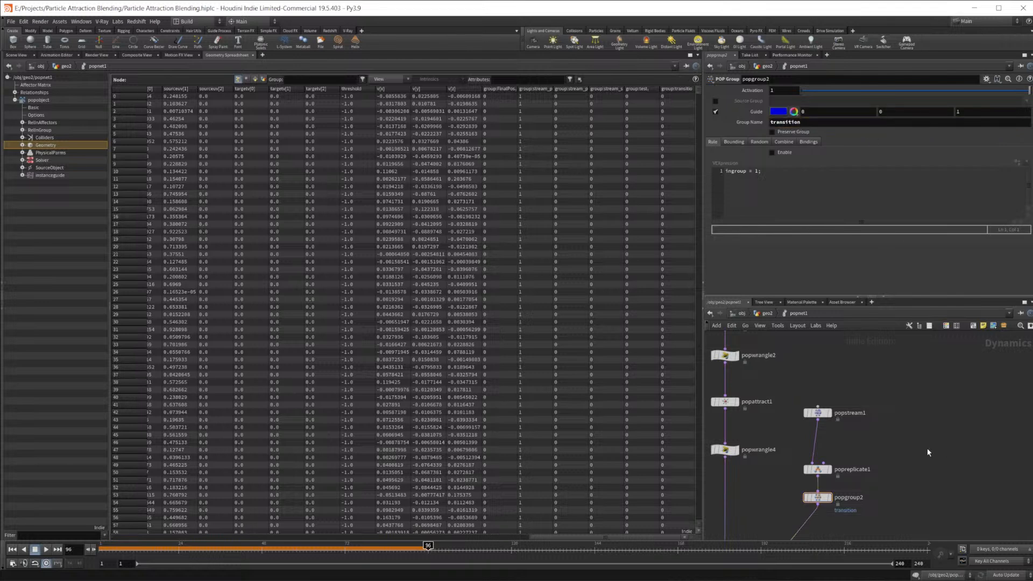
Step: Exclude the transition group from popwind1 as well by setting its Group to "* ^FinalPos ^transition"
{"action": "middle_click_drag", "start_coordinate": [863, 406], "coordinate": [917, 467]}
{"action": "middle_click_drag", "start_coordinate": [844, 353], "coordinate": [852, 473]}
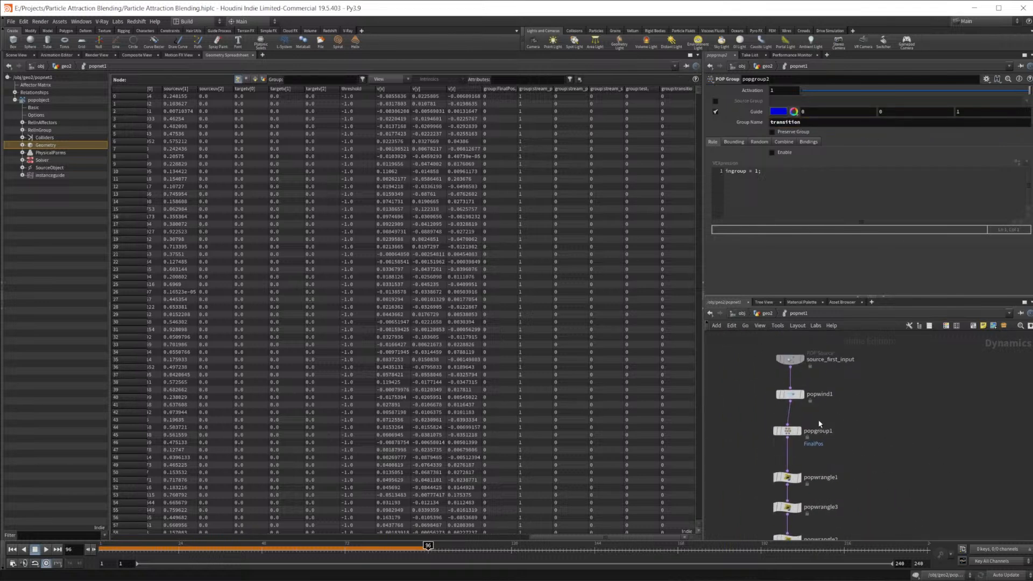
{"action": "left_click", "coordinate": [790, 395]}
{"action": "left_click", "coordinate": [817, 103]}
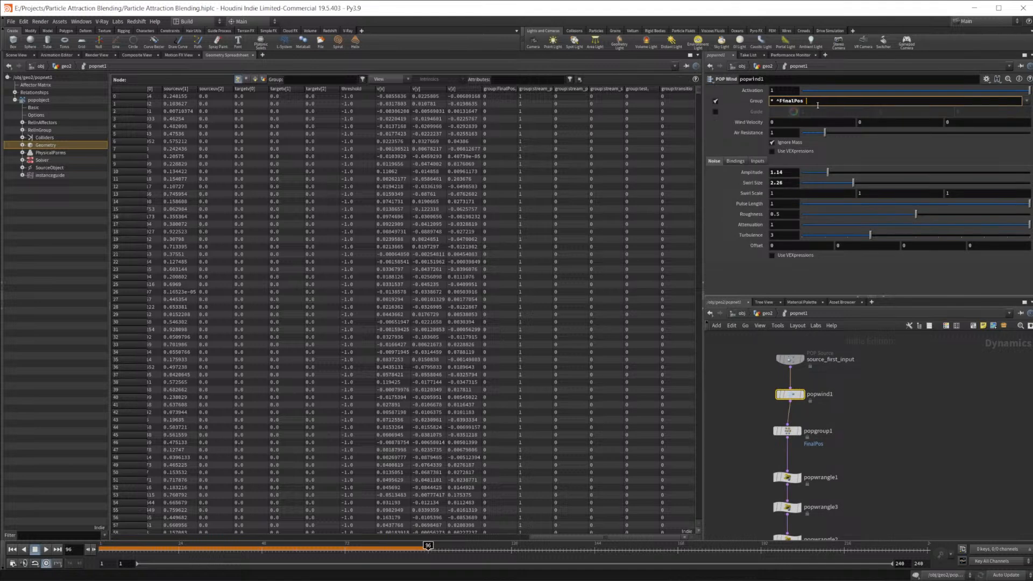
{"action": "left_click", "coordinate": [1027, 102]}
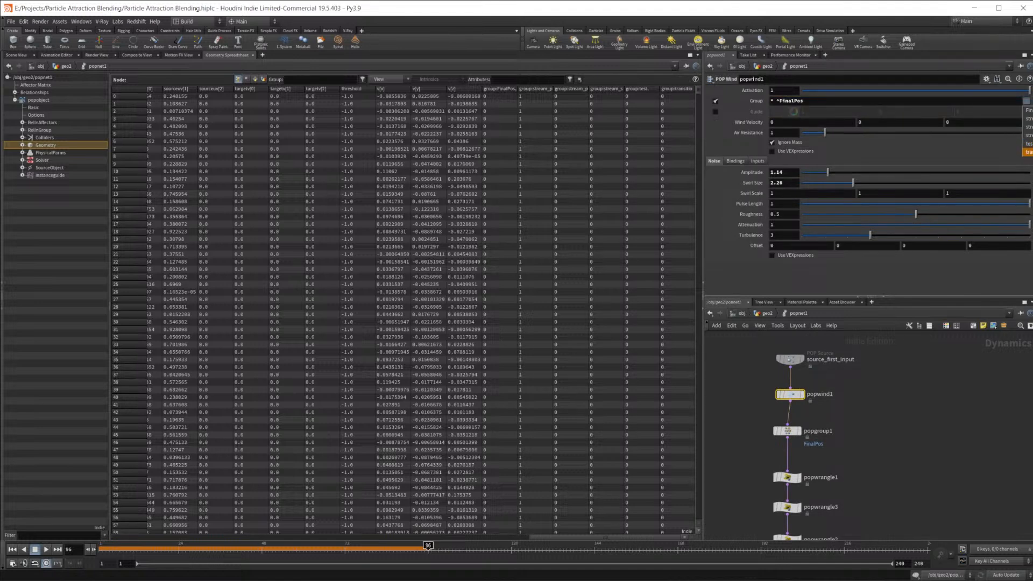
{"action": "left_click", "coordinate": [1026, 152]}
{"action": "left_click", "coordinate": [806, 102]}
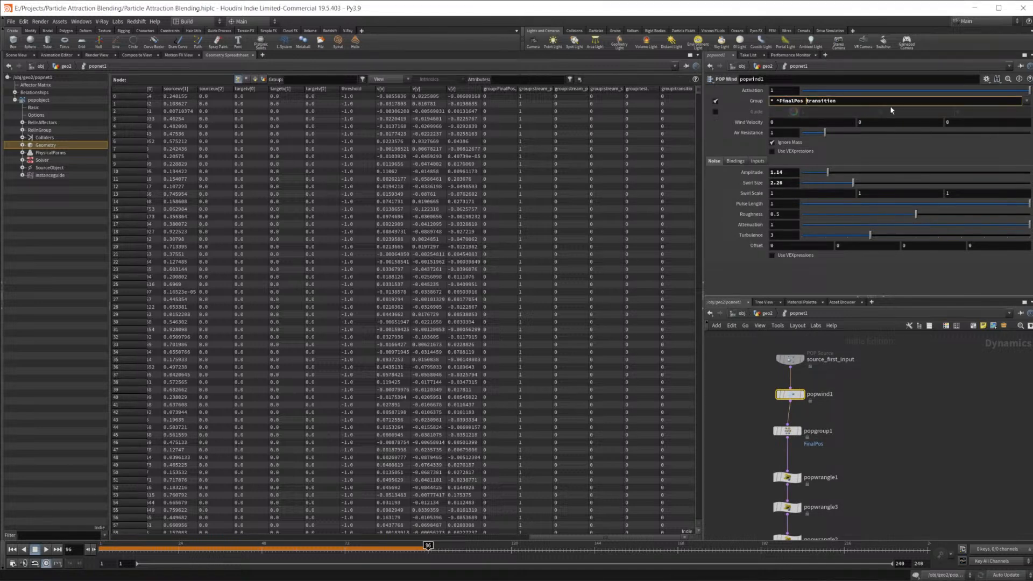
{"action": "type", "text": "^"}
Step: Replay the simulation from the first frame in the viewport and check the transition group column in the geometry spreadsheet
{"action": "left_click", "coordinate": [12, 549]}
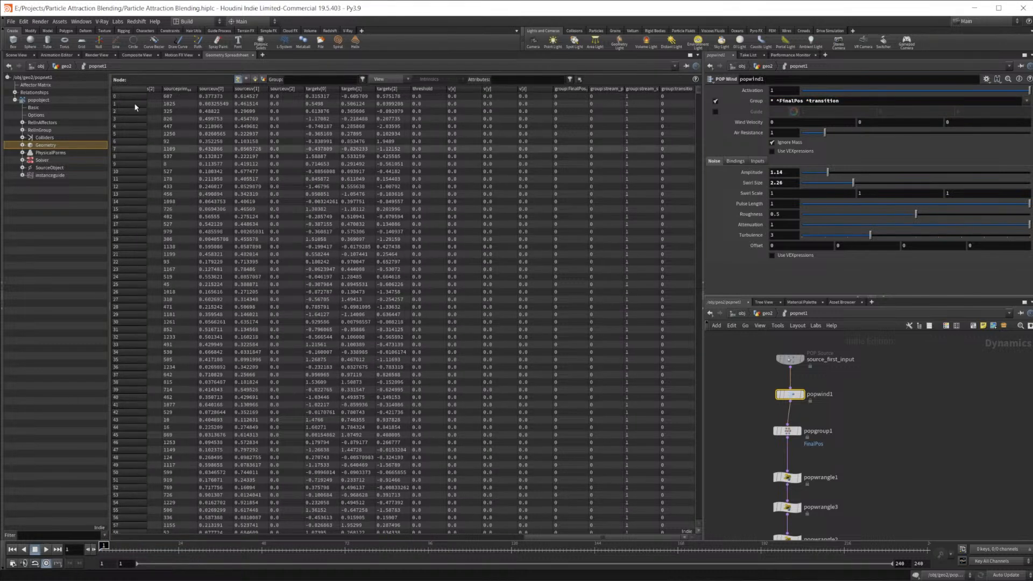
{"action": "left_click", "coordinate": [16, 55]}
{"action": "left_click", "coordinate": [46, 549]}
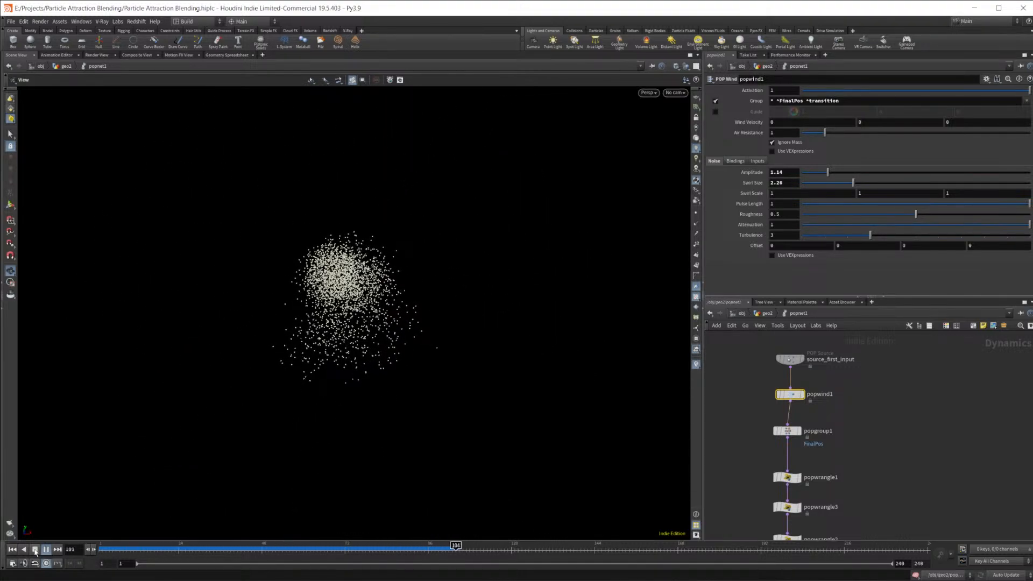
{"action": "left_click", "coordinate": [35, 549]}
{"action": "left_click", "coordinate": [225, 55]}
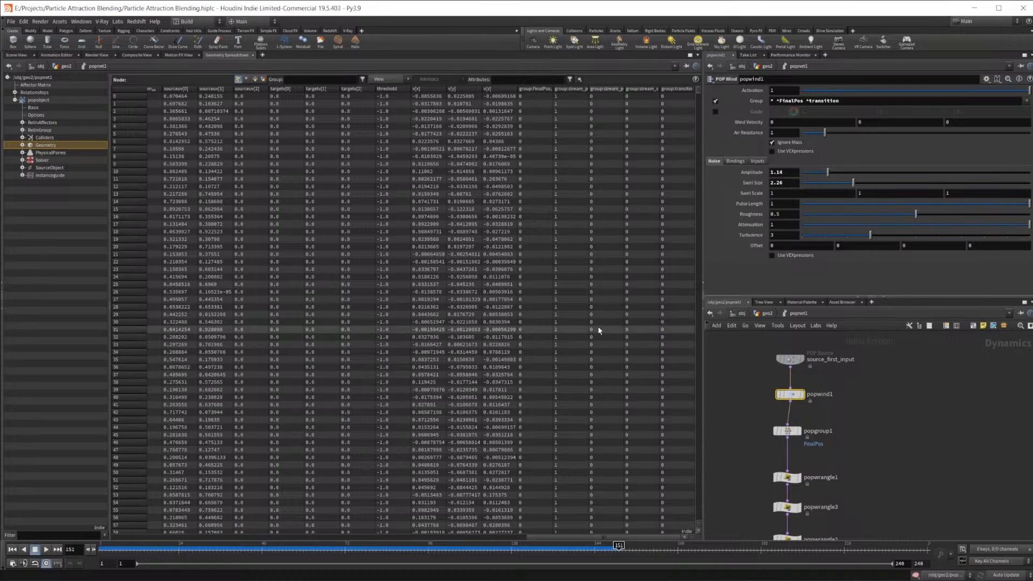
Step: Enable the rule on popgroup2, keeping its VEXpression "ingroup = 1;"
{"action": "middle_click_drag", "start_coordinate": [935, 434], "coordinate": [869, 224]}
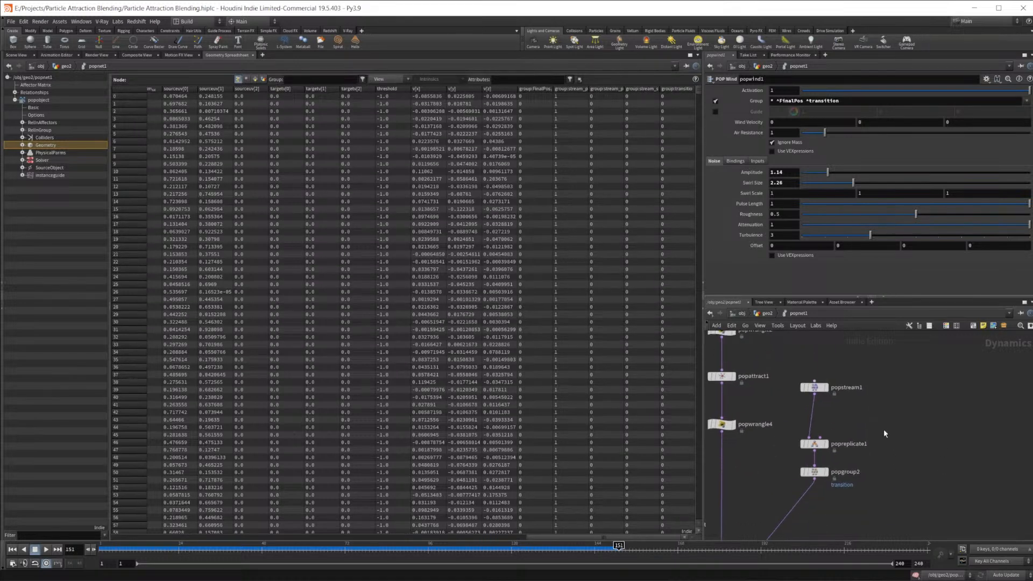
{"action": "left_click", "coordinate": [814, 472]}
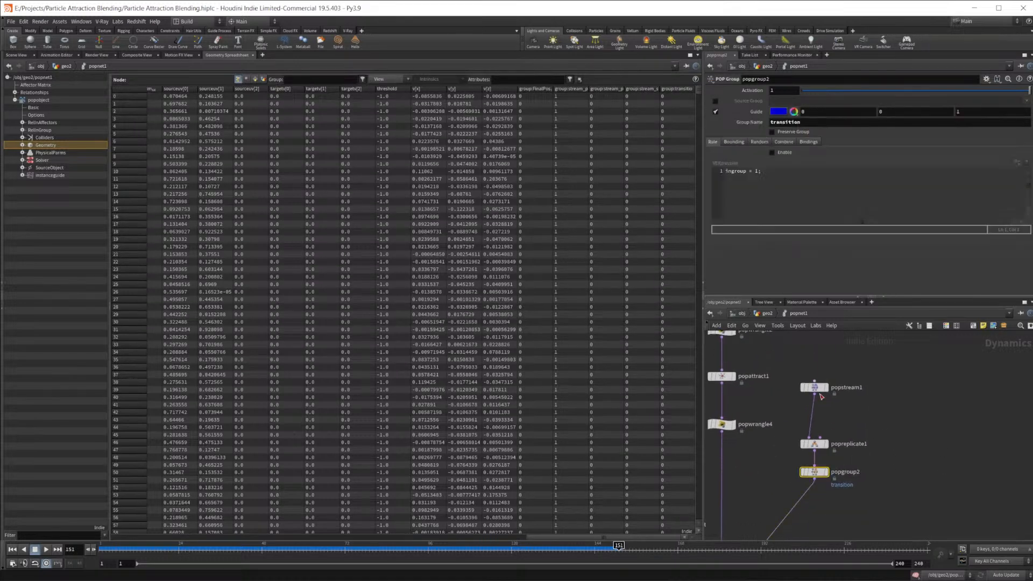
{"action": "left_click", "coordinate": [772, 153]}
Step: Replay the simulation with popgroup2's rule enabled and check the group columns in the geometry spreadsheet again
{"action": "left_click", "coordinate": [16, 55]}
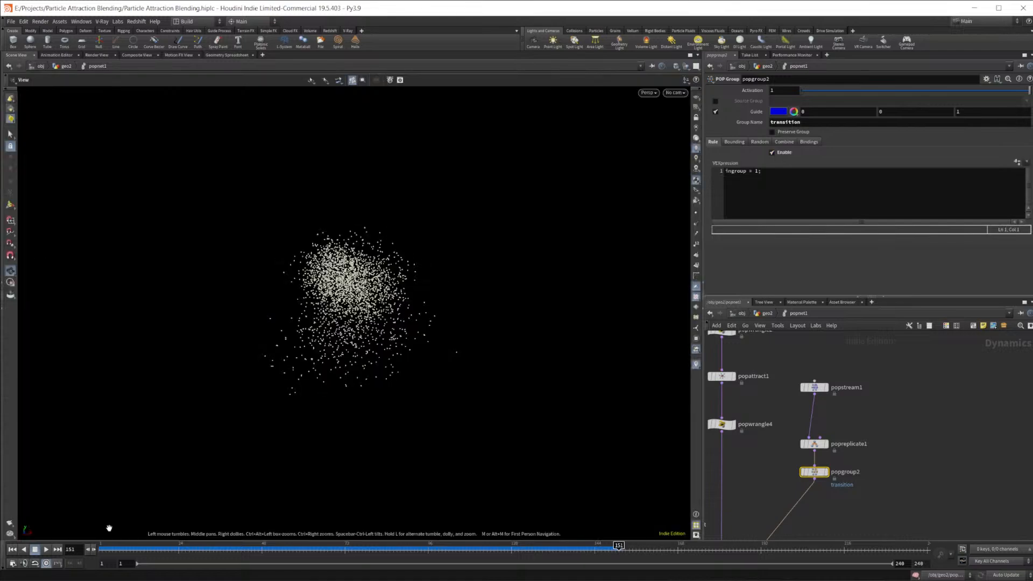
{"action": "left_click", "coordinate": [13, 549]}
{"action": "left_click", "coordinate": [46, 549]}
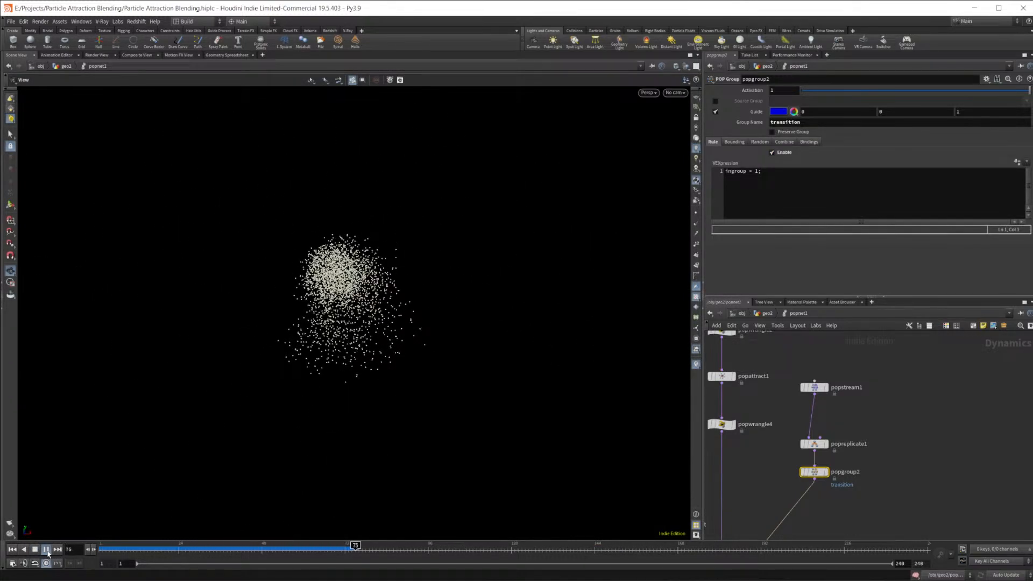
{"action": "left_click", "coordinate": [35, 550]}
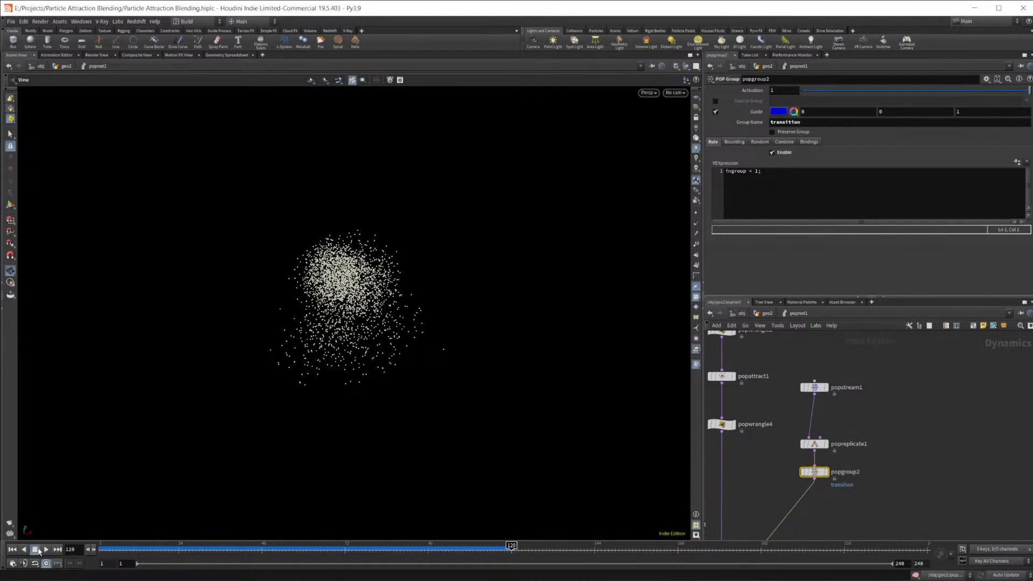
{"action": "left_click", "coordinate": [234, 56]}
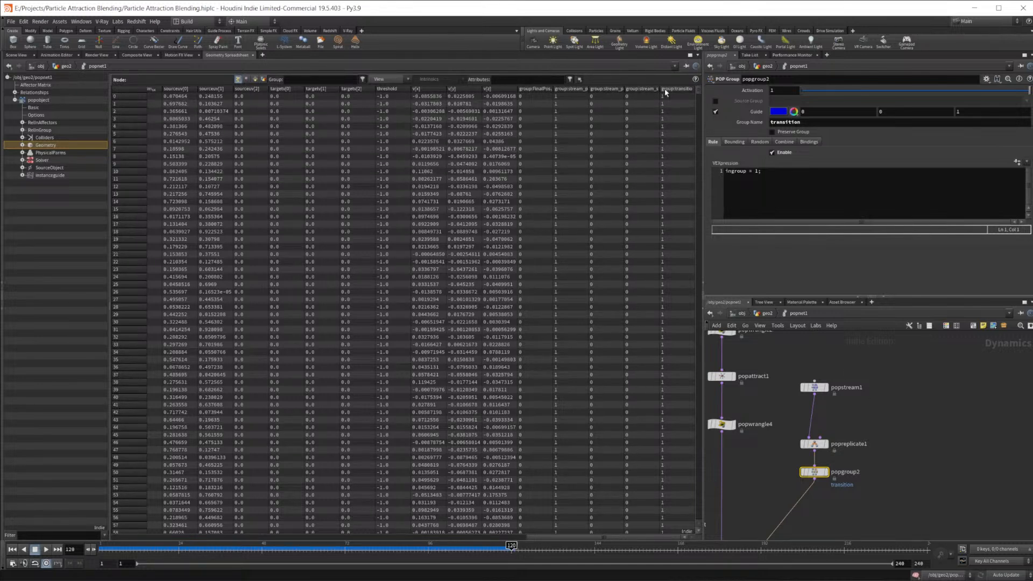
Step: Exclude the transition group from popattract1 by setting its Group to "* ^FinalPos ^transition"
{"action": "middle_click_drag", "start_coordinate": [823, 367], "coordinate": [848, 464]}
{"action": "middle_click_drag", "start_coordinate": [828, 334], "coordinate": [877, 312]}
{"action": "left_click", "coordinate": [757, 433]}
{"action": "middle_click_drag", "start_coordinate": [812, 497], "coordinate": [822, 440]}
{"action": "left_click", "coordinate": [782, 404]}
{"action": "left_click", "coordinate": [825, 100]}
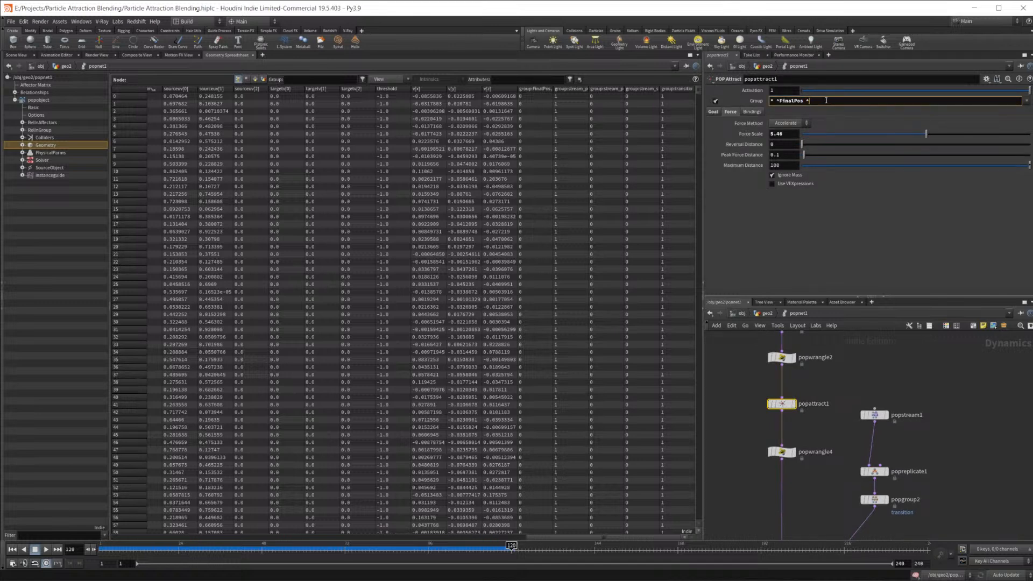
{"action": "left_click", "coordinate": [1026, 102]}
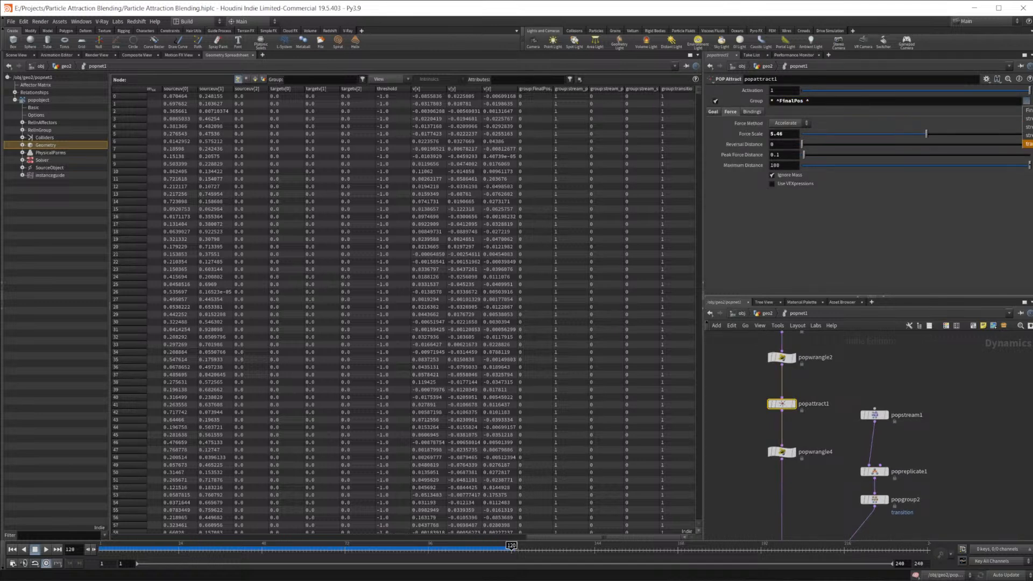
{"action": "left_click", "coordinate": [1028, 143]}
{"action": "left_click", "coordinate": [815, 100]}
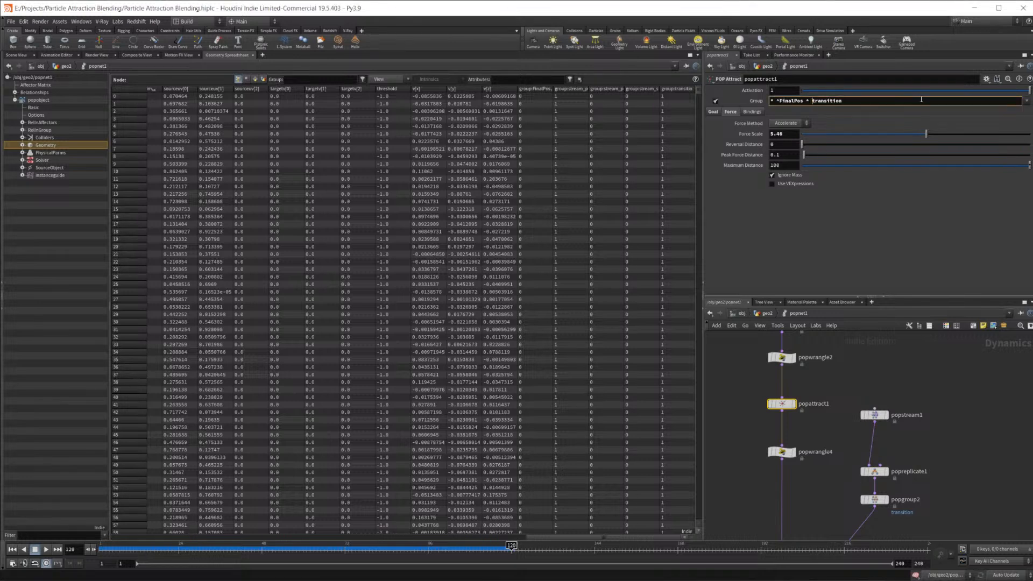
{"action": "key", "text": "BackSpace"}
Step: Replay the particles from the first frame in the viewport to check the effect of popattract1's group exclusion
{"action": "left_click", "coordinate": [14, 56]}
{"action": "left_click", "coordinate": [12, 550]}
{"action": "left_click", "coordinate": [46, 549]}
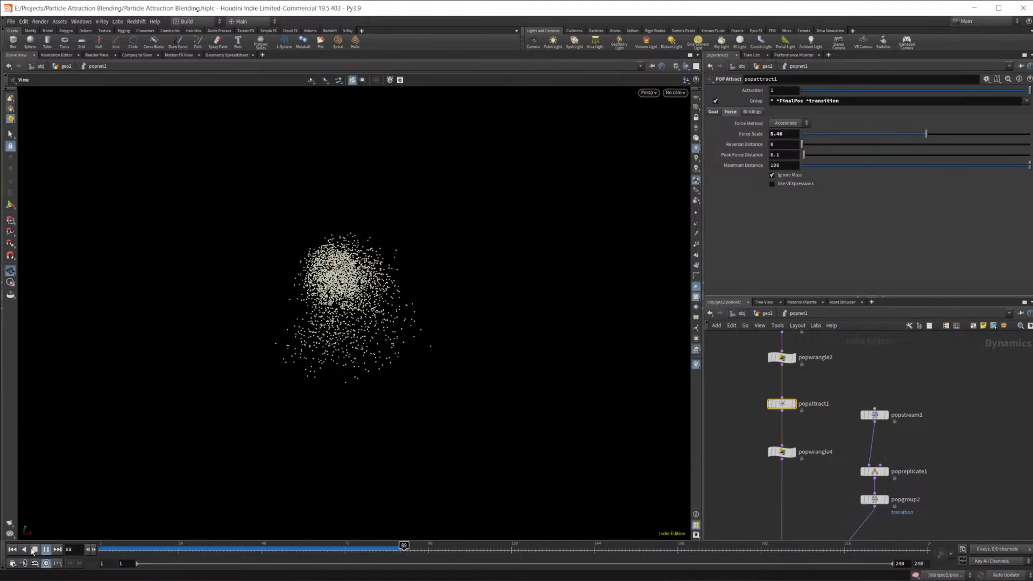
{"action": "left_click", "coordinate": [42, 551]}
Step: Change popreplicate1's emission Shape to Point
{"action": "mouse_move", "coordinate": [824, 479]}
{"action": "middle_mouse_down"}
{"action": "mouse_move", "coordinate": [821, 387]}
{"action": "mouse_move", "coordinate": [837, 492]}
{"action": "middle_mouse_up"}
{"action": "middle_click_drag", "start_coordinate": [843, 402], "coordinate": [841, 406]}
{"action": "left_click", "coordinate": [879, 458]}
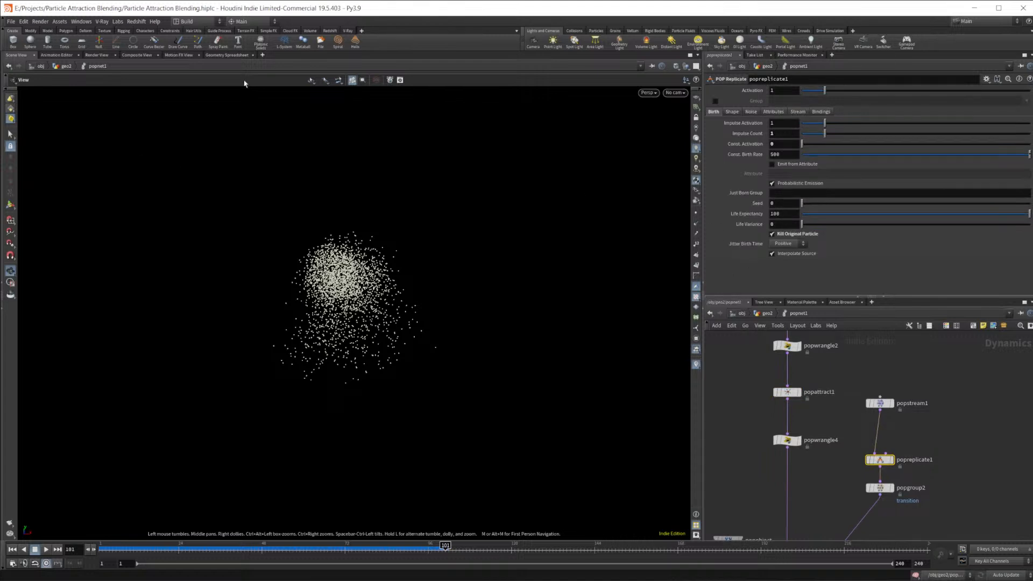
{"action": "left_click", "coordinate": [243, 55]}
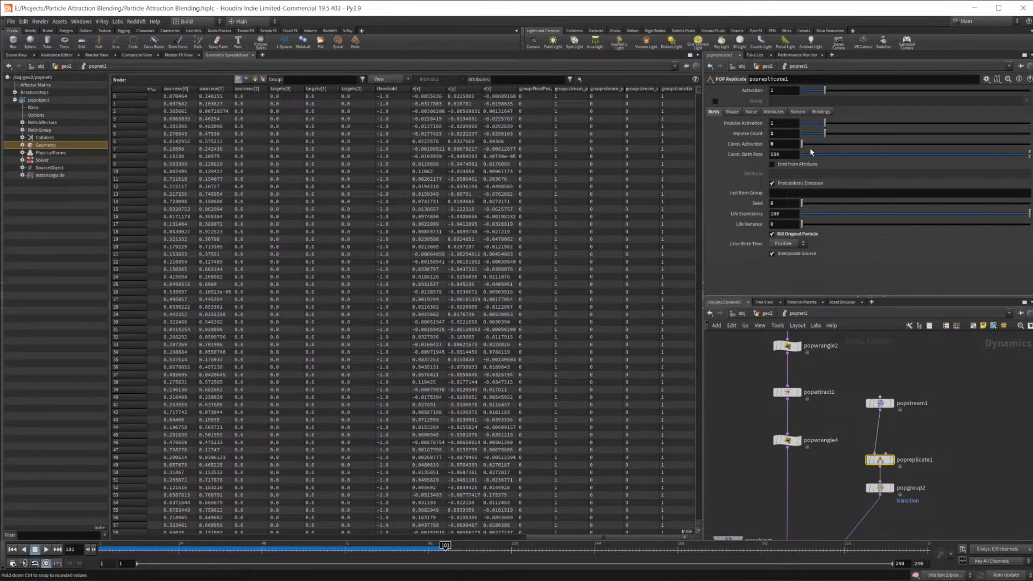
{"action": "left_click", "coordinate": [739, 113]}
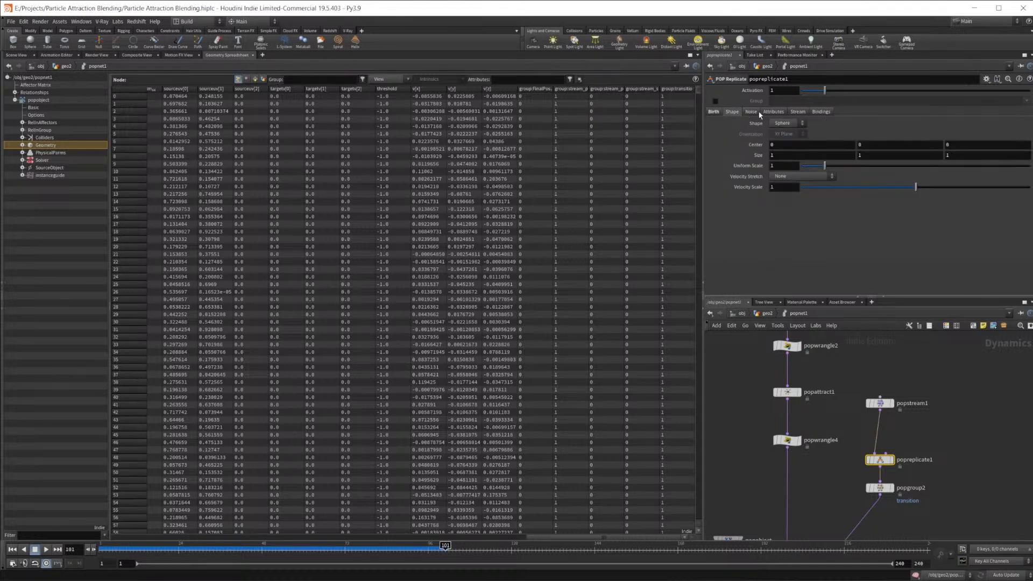
{"action": "left_click", "coordinate": [788, 124]}
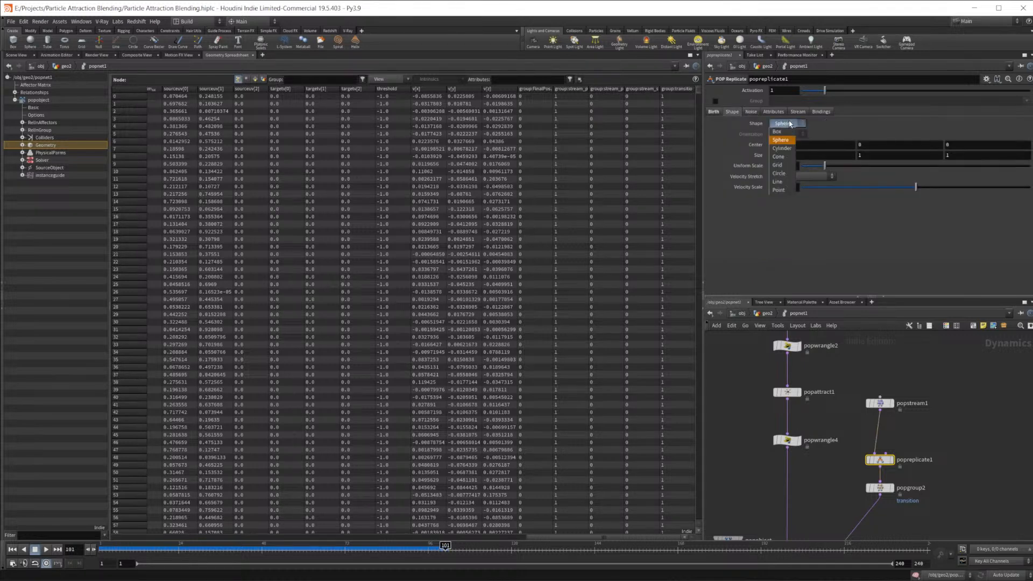
{"action": "left_click", "coordinate": [779, 190]}
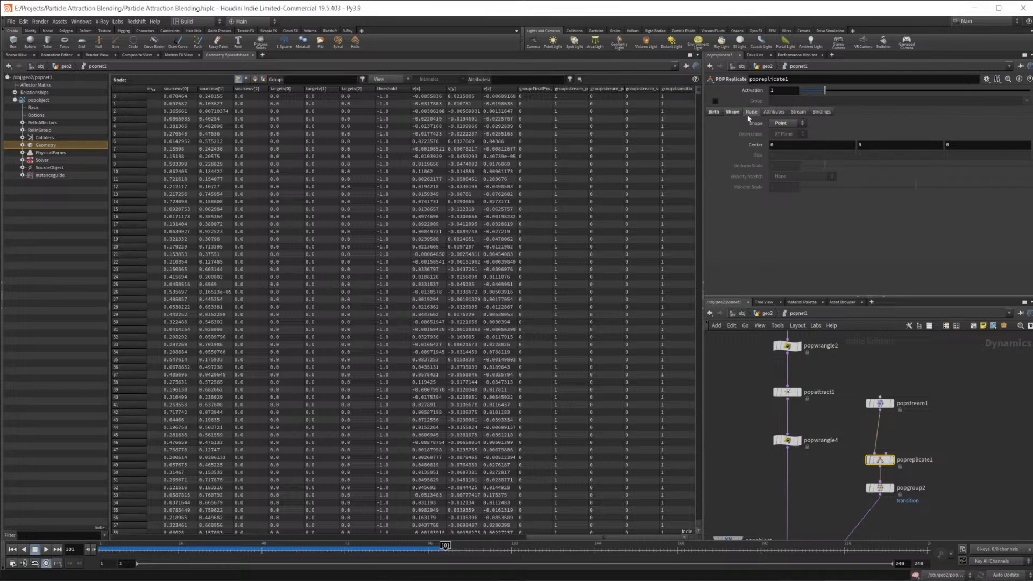
Step: Set popreplicate1's Inherit Velocity to 0 and replay the simulation from the first frame
{"action": "left_click", "coordinate": [772, 112]}
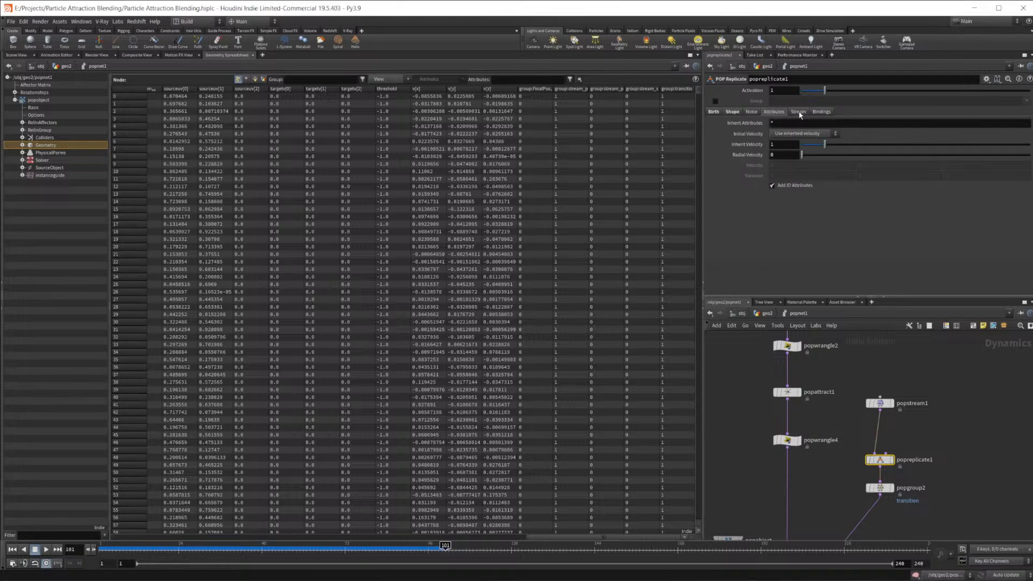
{"action": "left_click_drag", "start_coordinate": [809, 149], "coordinate": [801, 150]}
{"action": "left_click", "coordinate": [25, 54]}
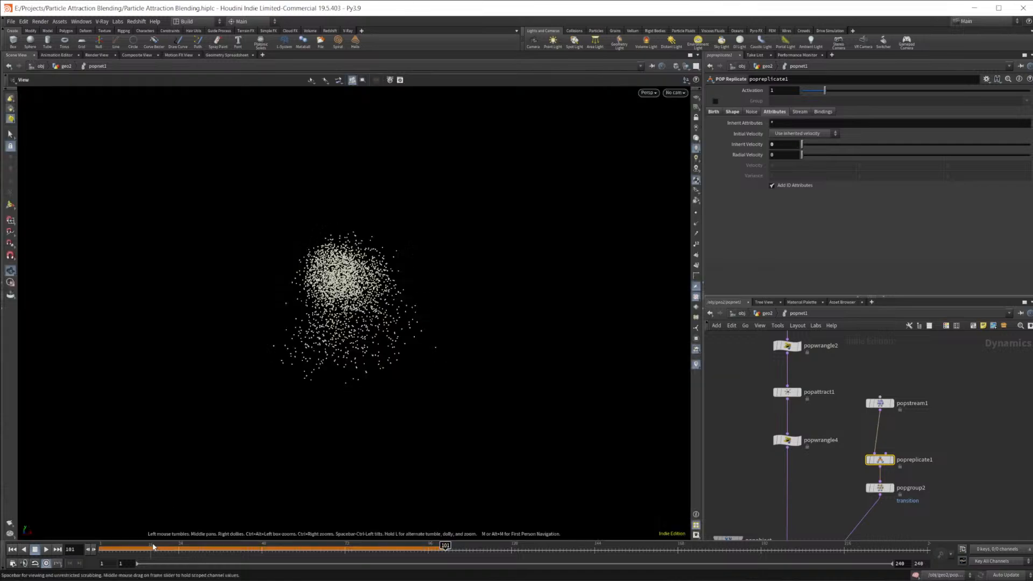
{"action": "left_click", "coordinate": [13, 550]}
{"action": "left_click", "coordinate": [46, 550]}
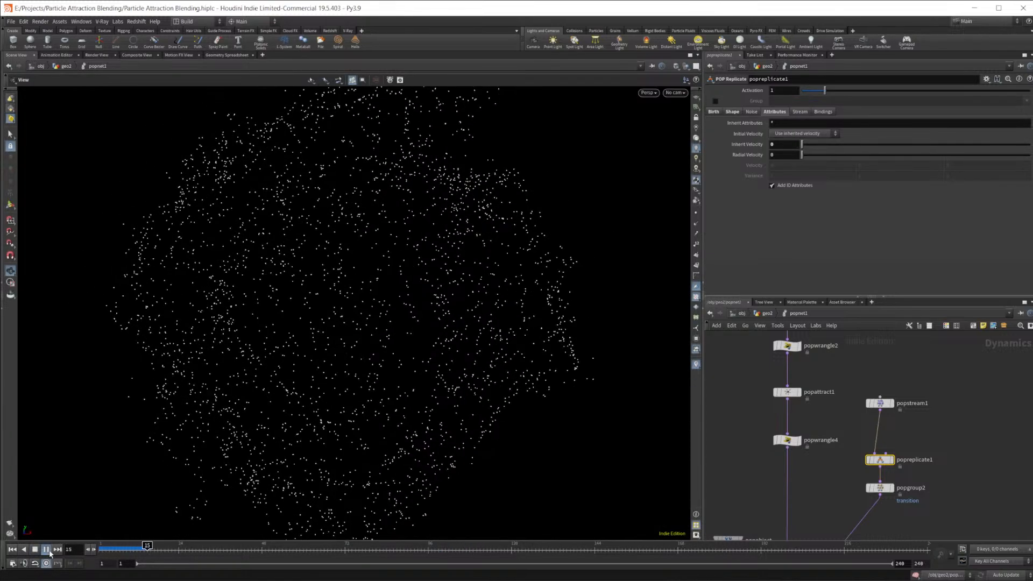
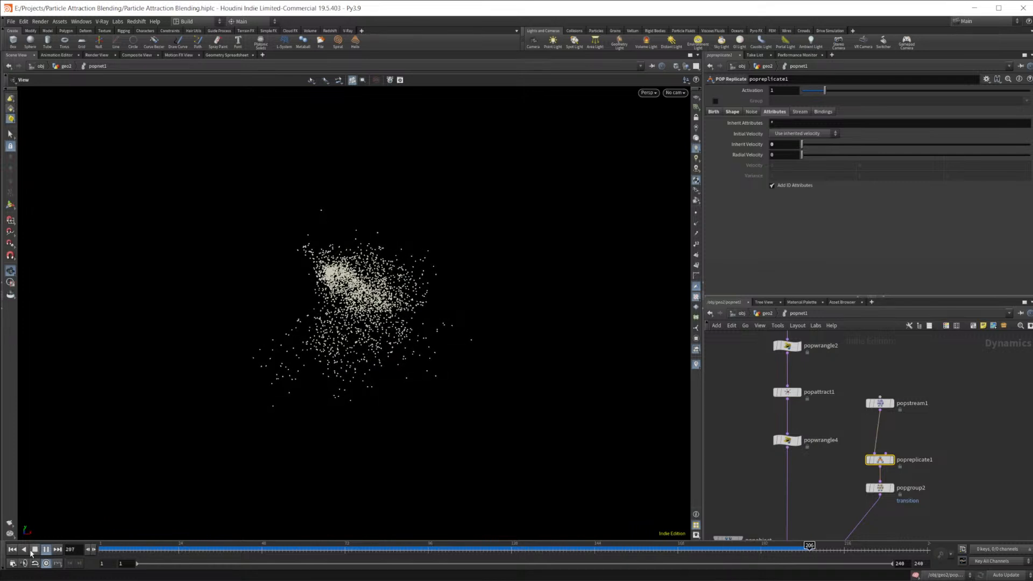
{"action": "left_click", "coordinate": [30, 549]}
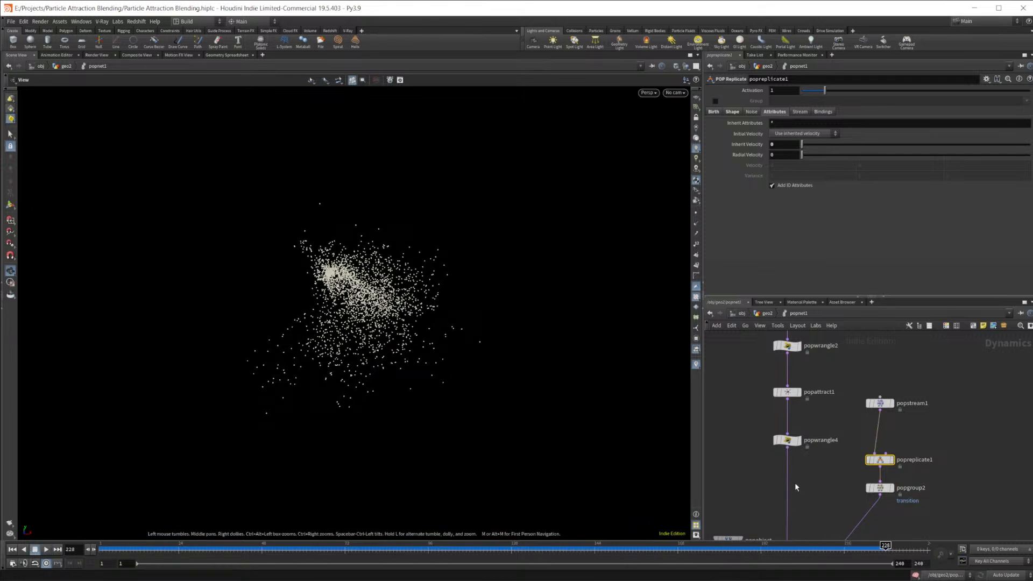
Step: Review popreplicate1's Stream and Attributes settings
{"action": "mouse_move", "coordinate": [821, 476]}
{"action": "middle_mouse_down"}
{"action": "mouse_move", "coordinate": [813, 413]}
{"action": "mouse_move", "coordinate": [822, 492]}
{"action": "middle_mouse_up"}
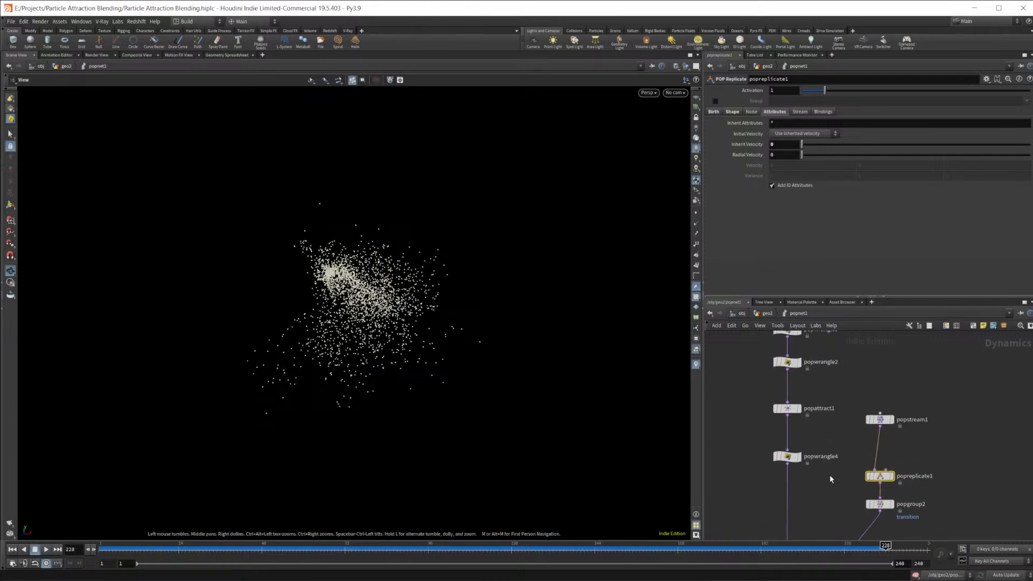
{"action": "left_click", "coordinate": [880, 419]}
{"action": "left_click", "coordinate": [880, 476]}
{"action": "left_click", "coordinate": [800, 123]}
{"action": "left_click", "coordinate": [800, 112]}
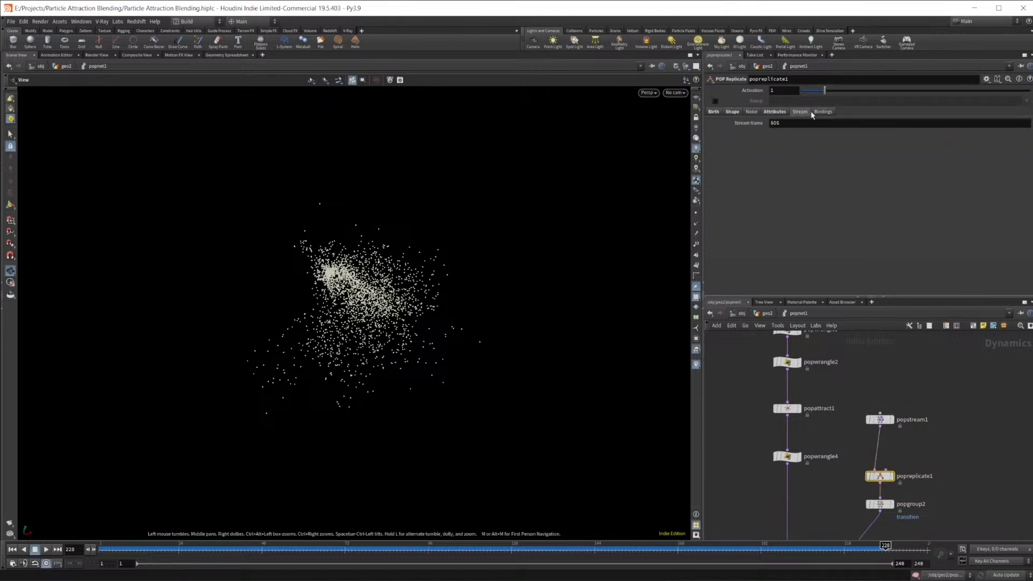
{"action": "left_click", "coordinate": [775, 111]}
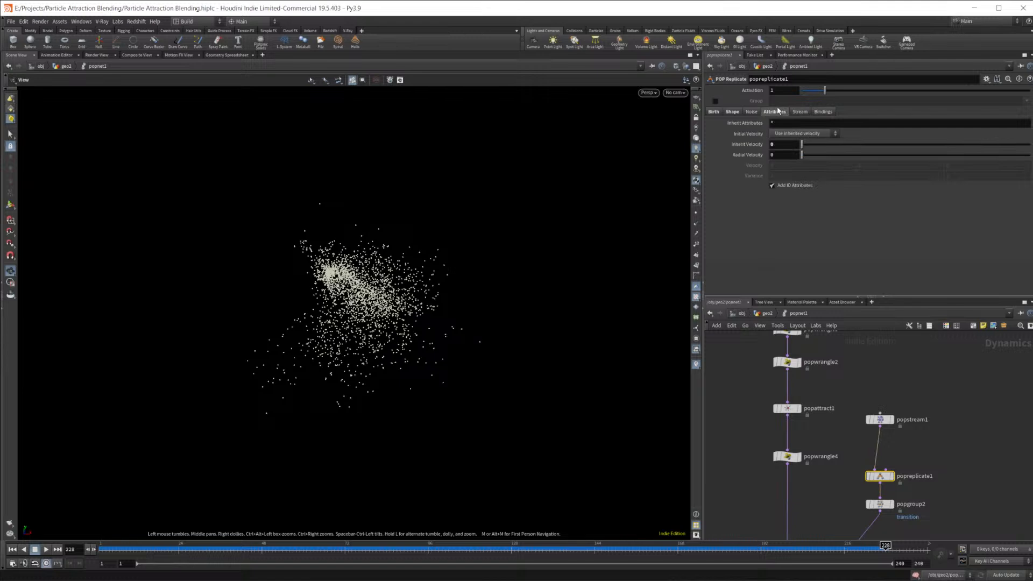
Step: Examine the particles' attributes and group columns in the geometry spreadsheet at frame 126
{"action": "left_click", "coordinate": [211, 55]}
{"action": "left_click_drag", "start_coordinate": [558, 537], "coordinate": [157, 524]}
{"action": "left_click_drag", "start_coordinate": [476, 546], "coordinate": [532, 546]}
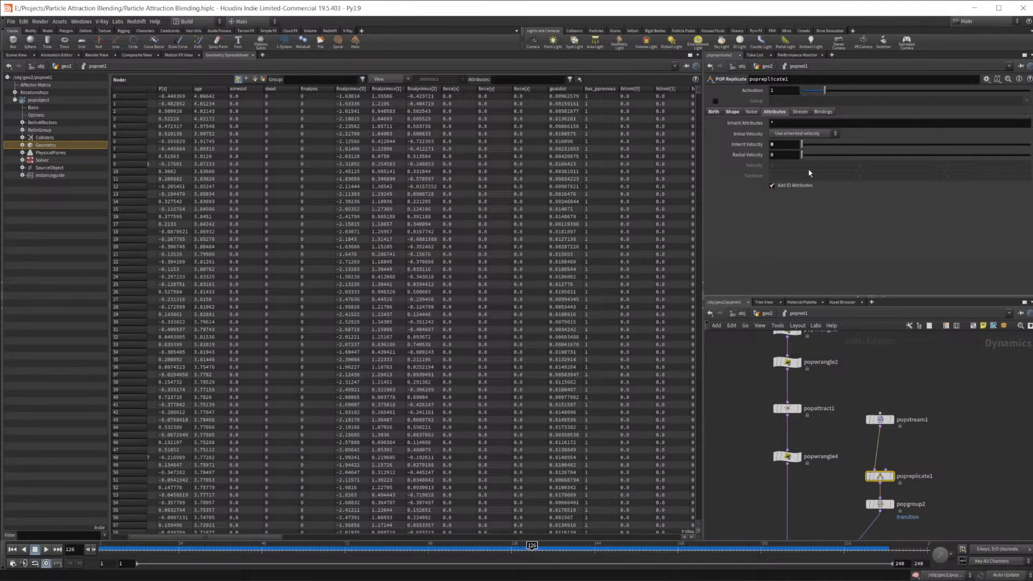
{"action": "double_click", "coordinate": [781, 144]}
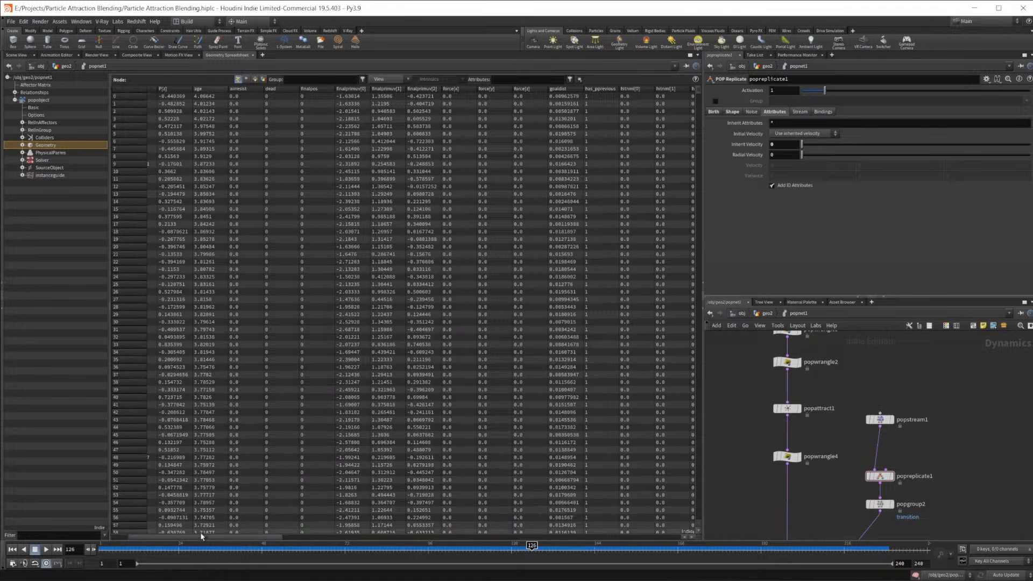
{"action": "left_click_drag", "start_coordinate": [209, 538], "coordinate": [609, 549]}
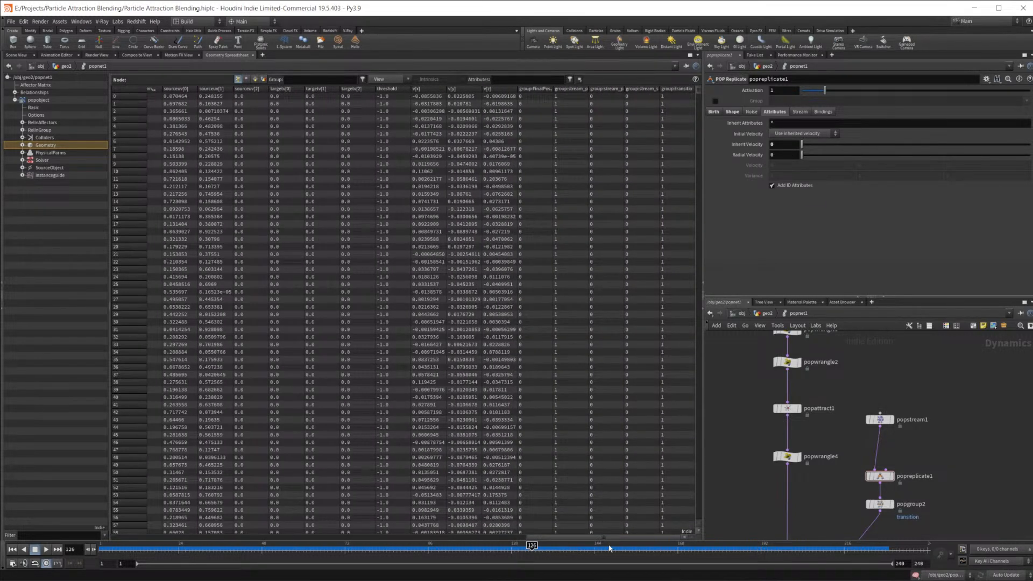
Step: Inspect the particles in the viewport up to frame 234 and review the popgroup1, popwind1 and source_first_input settings
{"action": "left_click", "coordinate": [22, 55]}
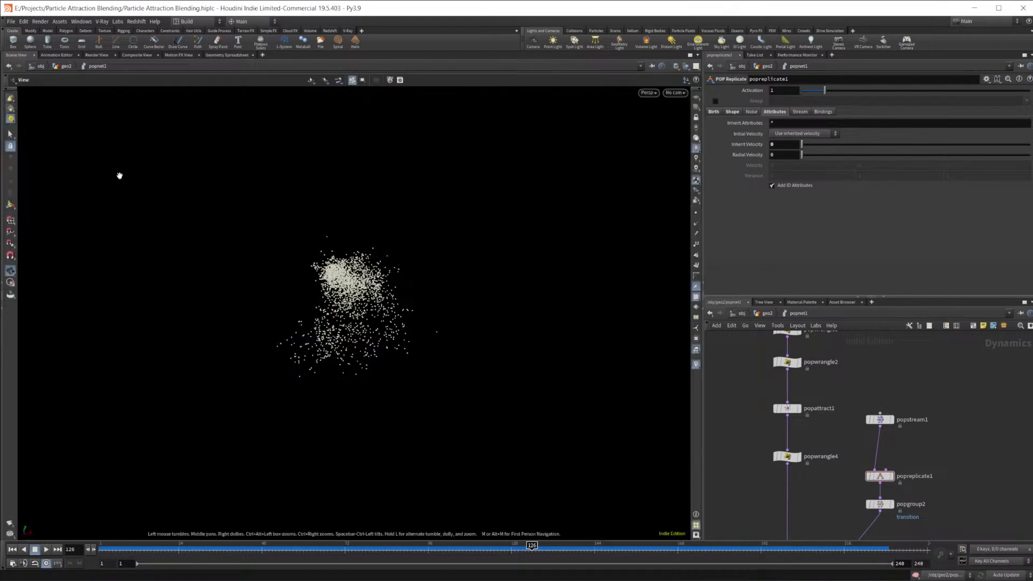
{"action": "middle_click_drag", "start_coordinate": [864, 386], "coordinate": [863, 447]}
{"action": "left_click", "coordinate": [785, 360]}
{"action": "middle_click_drag", "start_coordinate": [848, 344], "coordinate": [844, 425]}
{"action": "left_click", "coordinate": [783, 395]}
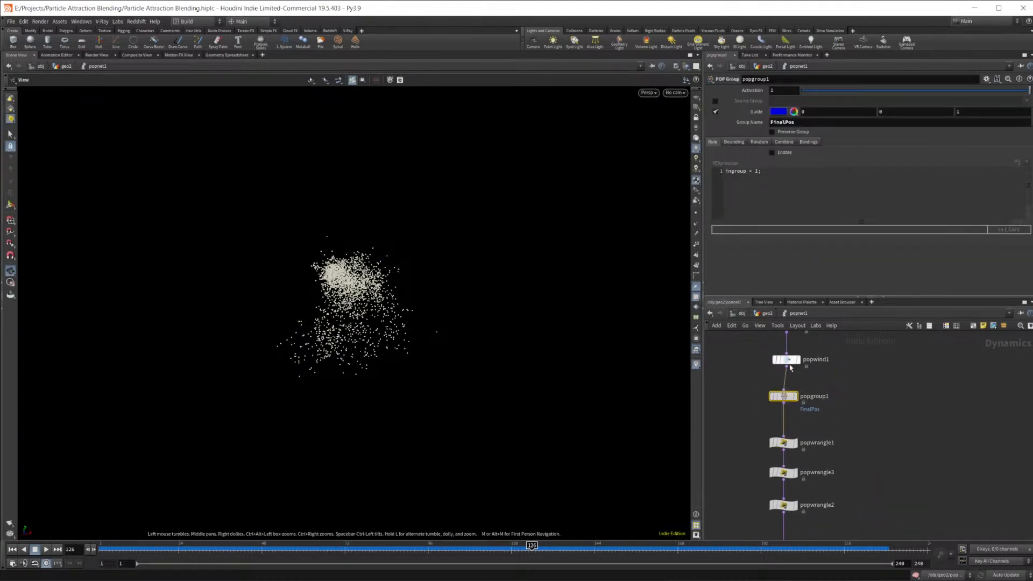
{"action": "left_click", "coordinate": [789, 361]}
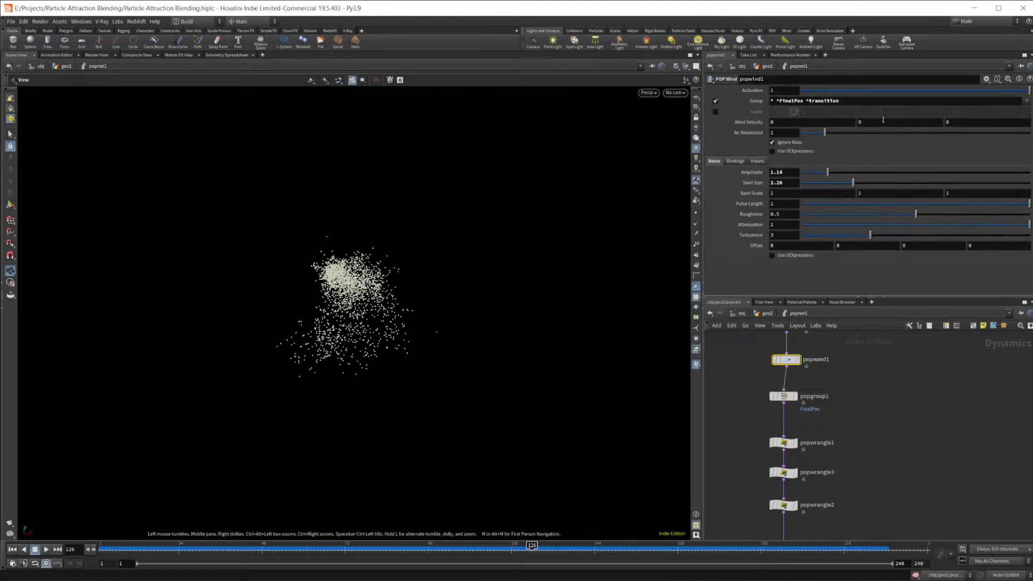
{"action": "left_click", "coordinate": [906, 548]}
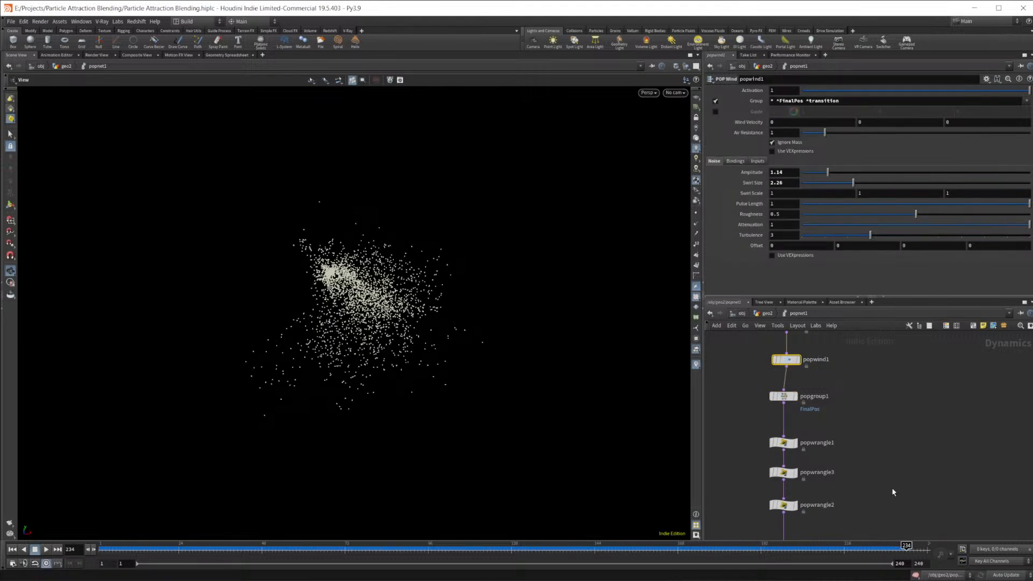
{"action": "middle_click_drag", "start_coordinate": [878, 423], "coordinate": [870, 483]}
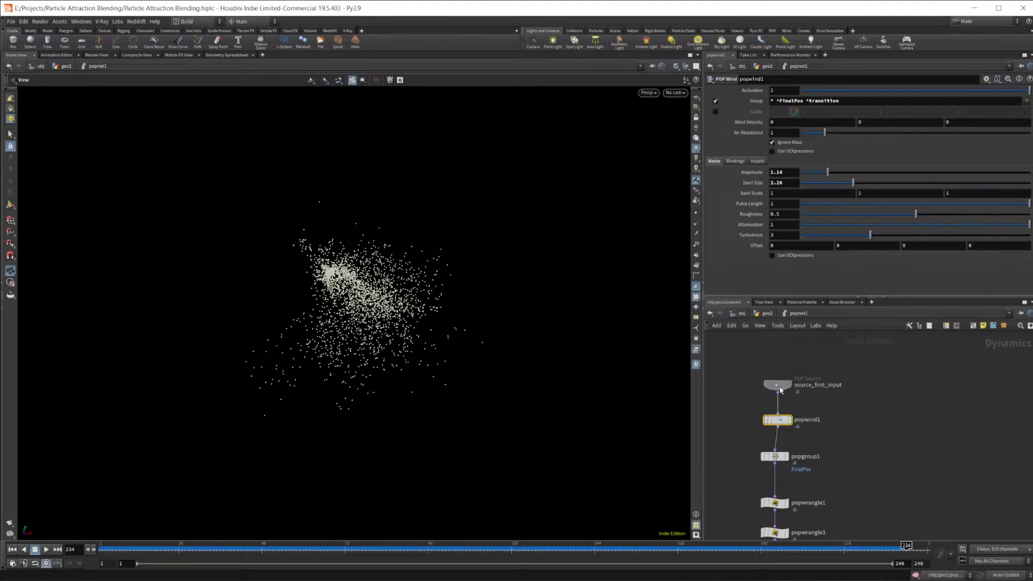
{"action": "left_click", "coordinate": [779, 385]}
{"action": "middle_click_drag", "start_coordinate": [780, 390], "coordinate": [854, 344]}
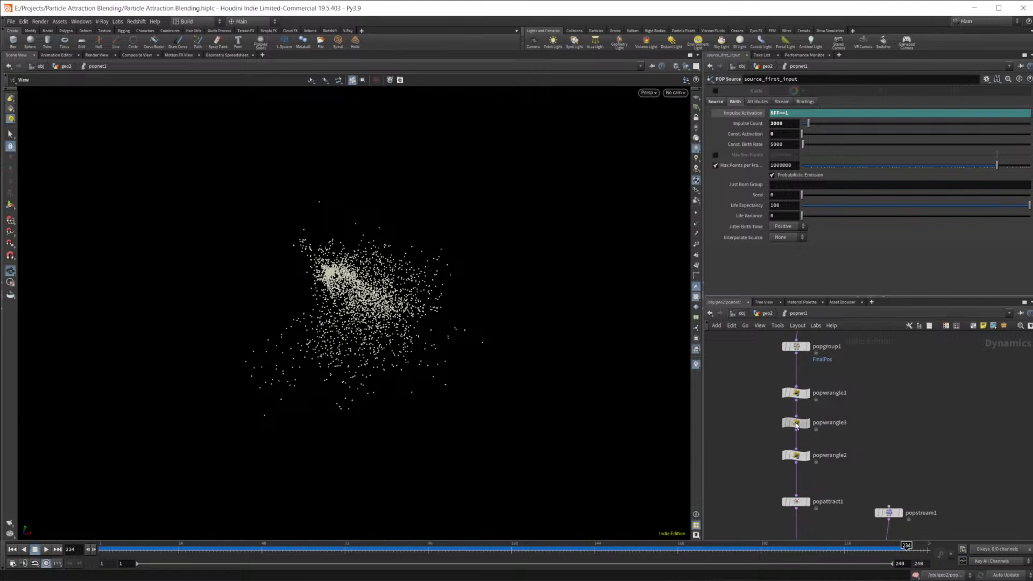
Step: Enable the Group restriction on popwrangle3, leaving its group name empty
{"action": "left_click", "coordinate": [796, 424]}
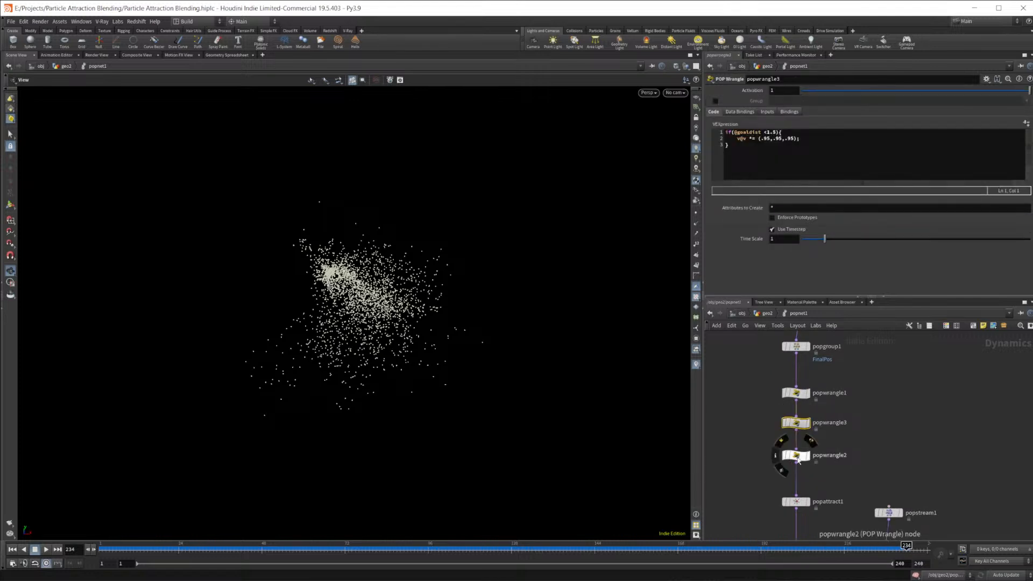
{"action": "left_click", "coordinate": [715, 101]}
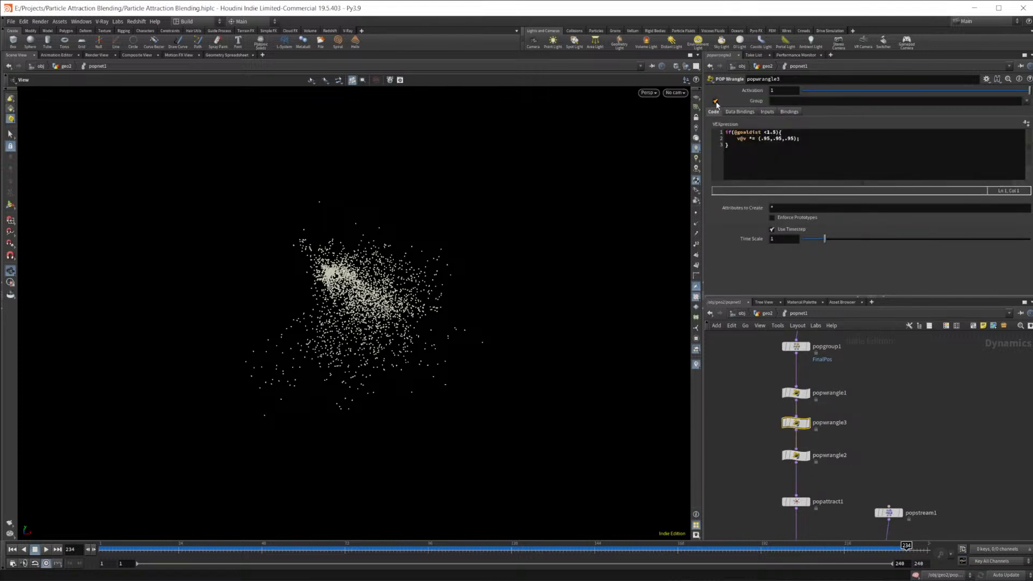
{"action": "left_click", "coordinate": [777, 102]}
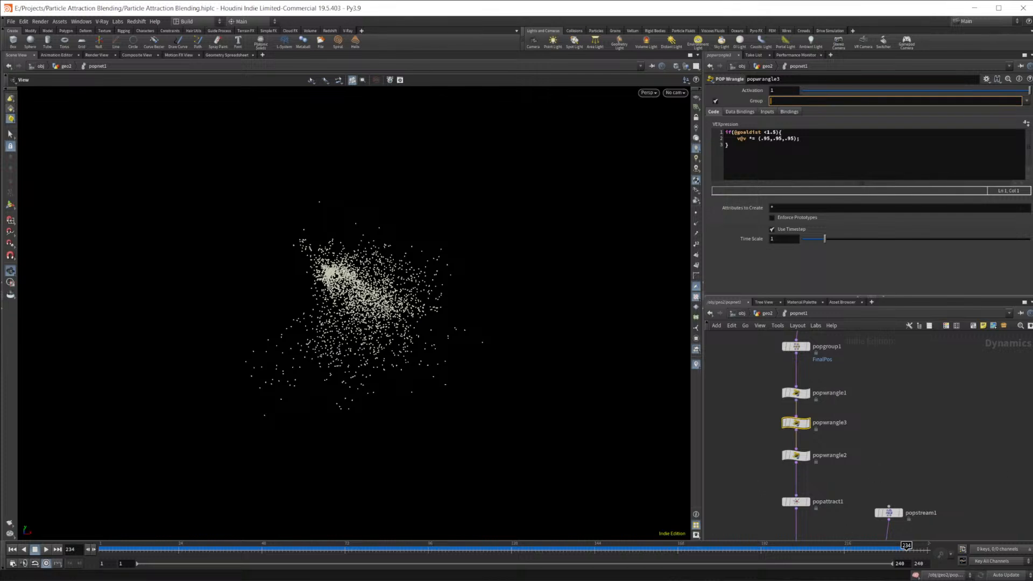
Step: Change popreplicate1's Initial Velocity to Set initial velocity, with Variance 0 on all three axes
{"action": "middle_click_drag", "start_coordinate": [878, 461], "coordinate": [861, 377]}
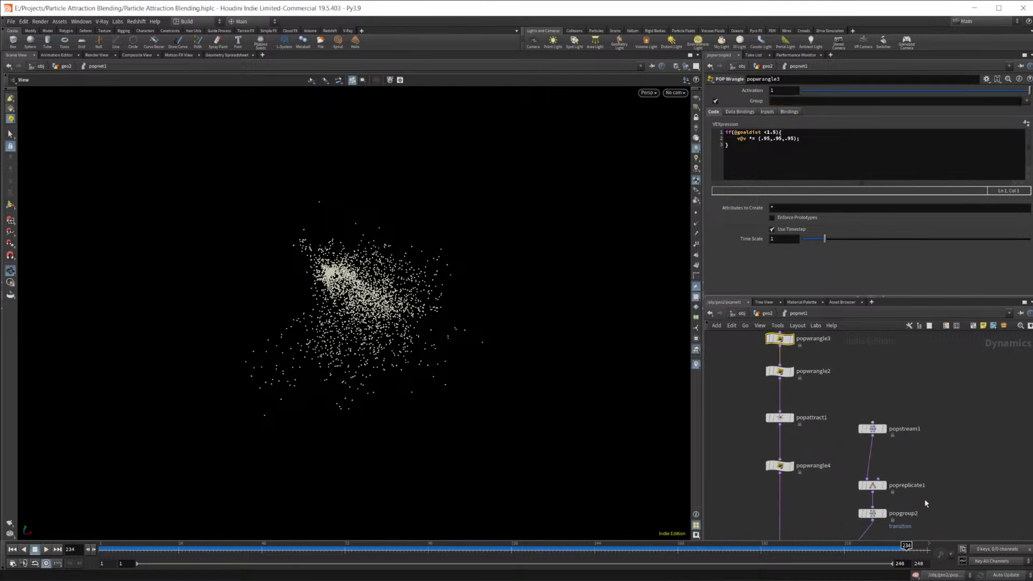
{"action": "middle_click_drag", "start_coordinate": [914, 511], "coordinate": [912, 465]}
{"action": "left_click", "coordinate": [870, 441]}
{"action": "left_click", "coordinate": [798, 134]}
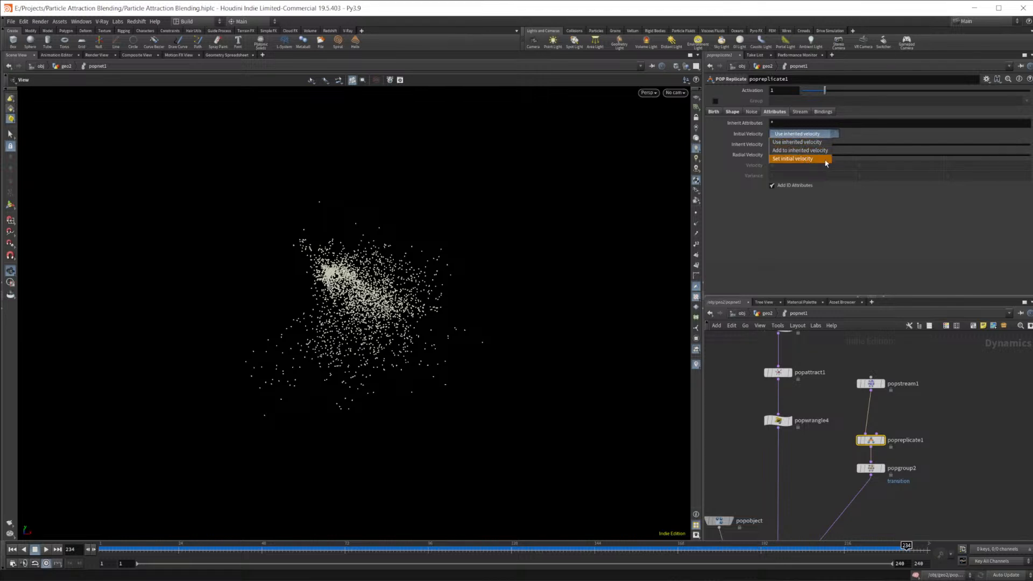
{"action": "left_click", "coordinate": [815, 159]}
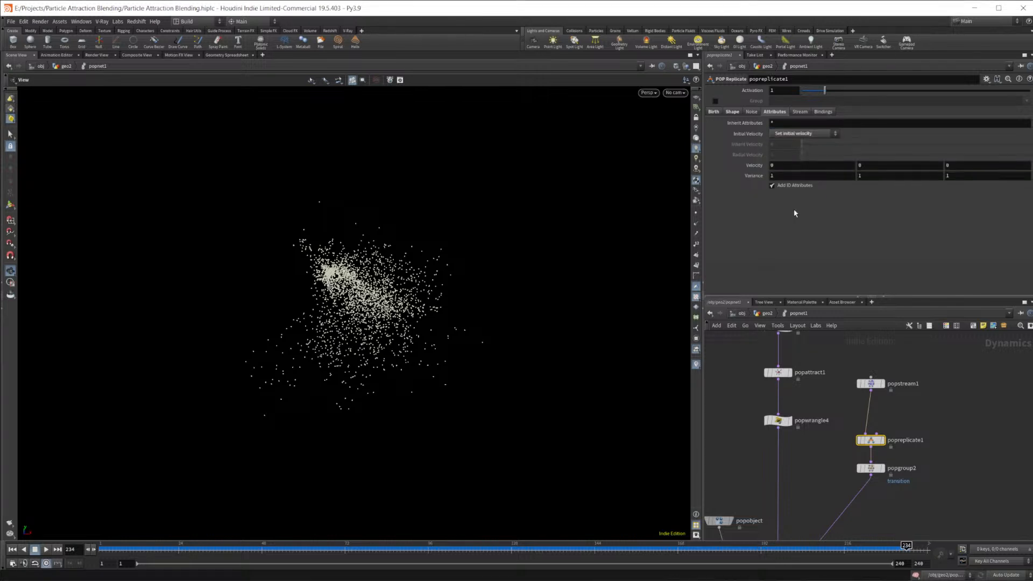
{"action": "left_click", "coordinate": [801, 175]}
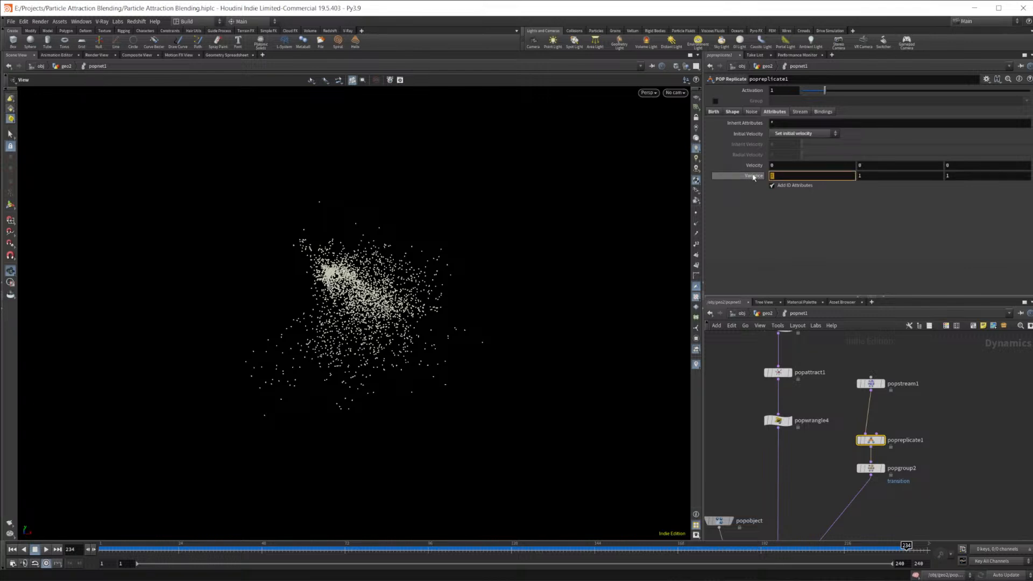
{"action": "type", "text": "0"}
{"action": "key", "text": "Tab"}
{"action": "type", "text": "0"}
{"action": "key", "text": "Tab"}
{"action": "type", "text": "0"}
{"action": "key", "text": "Return"}
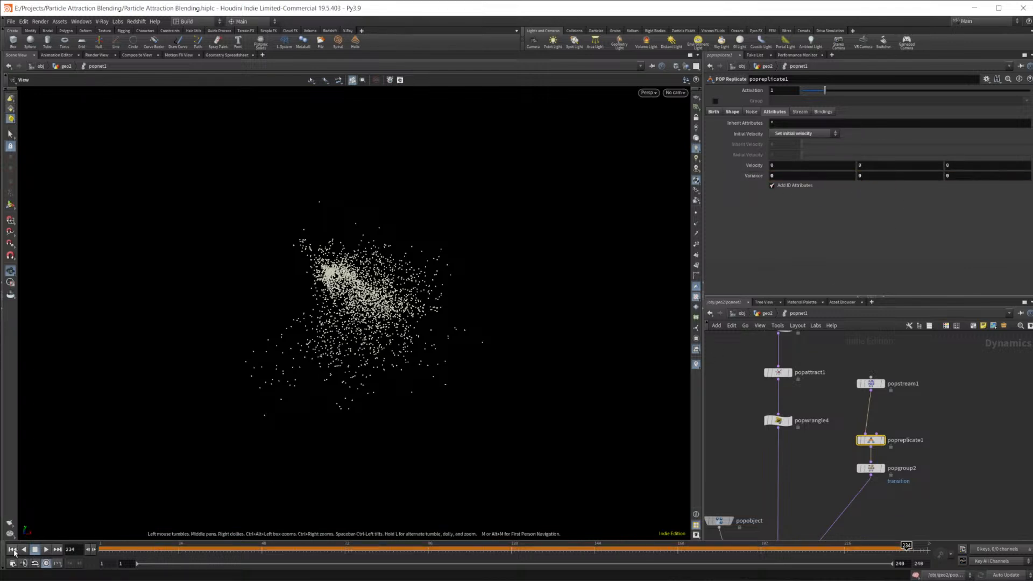
Step: Replay the simulation from the first frame to about frame 178, and rewind it to the start
{"action": "left_click", "coordinate": [12, 549]}
{"action": "left_click", "coordinate": [47, 549]}
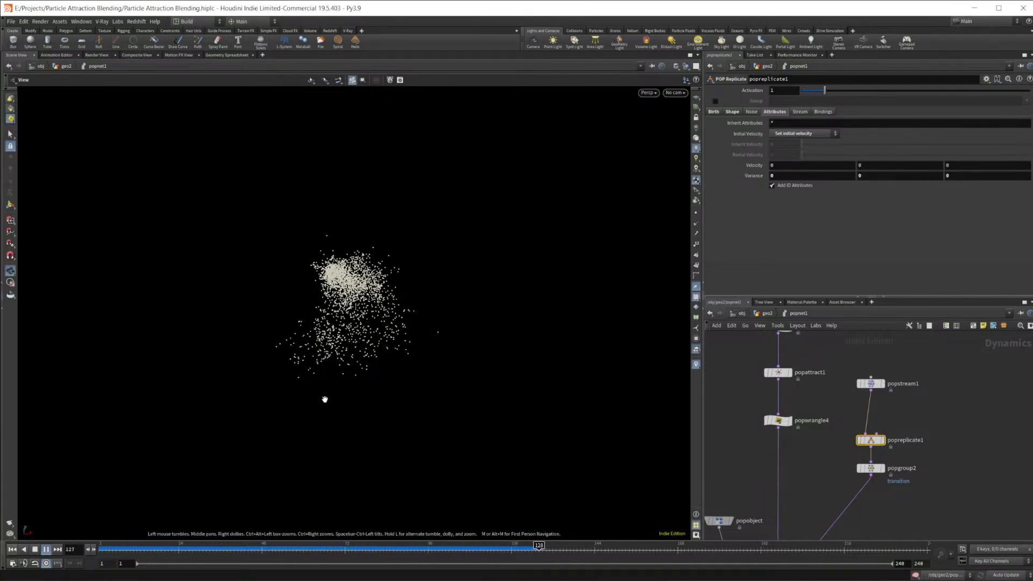
{"action": "left_click", "coordinate": [35, 551]}
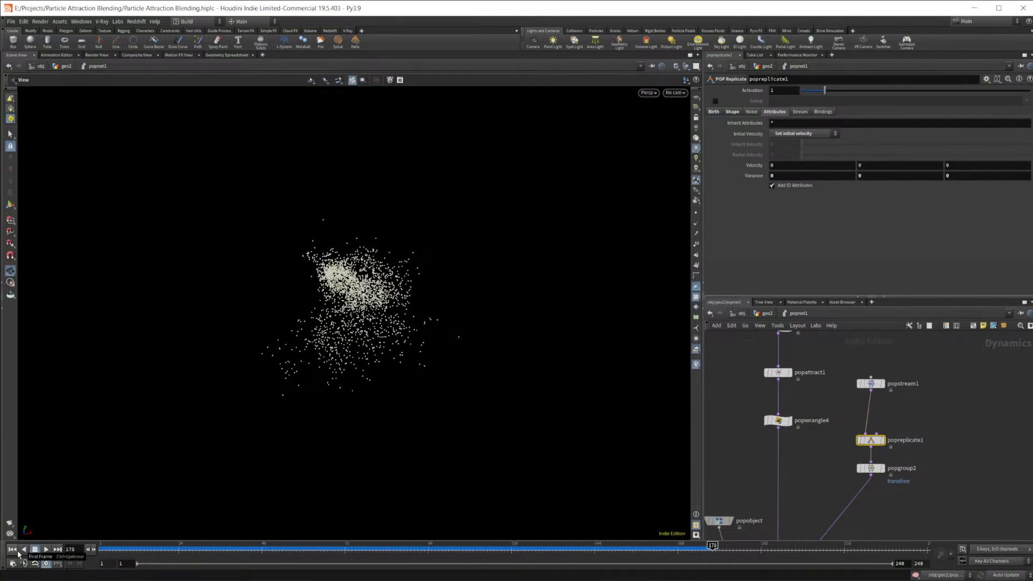
{"action": "left_click", "coordinate": [18, 552]}
Step: Set popwrangle3's Group to all particles except the transition group and play the simulation
{"action": "middle_click_drag", "start_coordinate": [831, 385], "coordinate": [810, 452]}
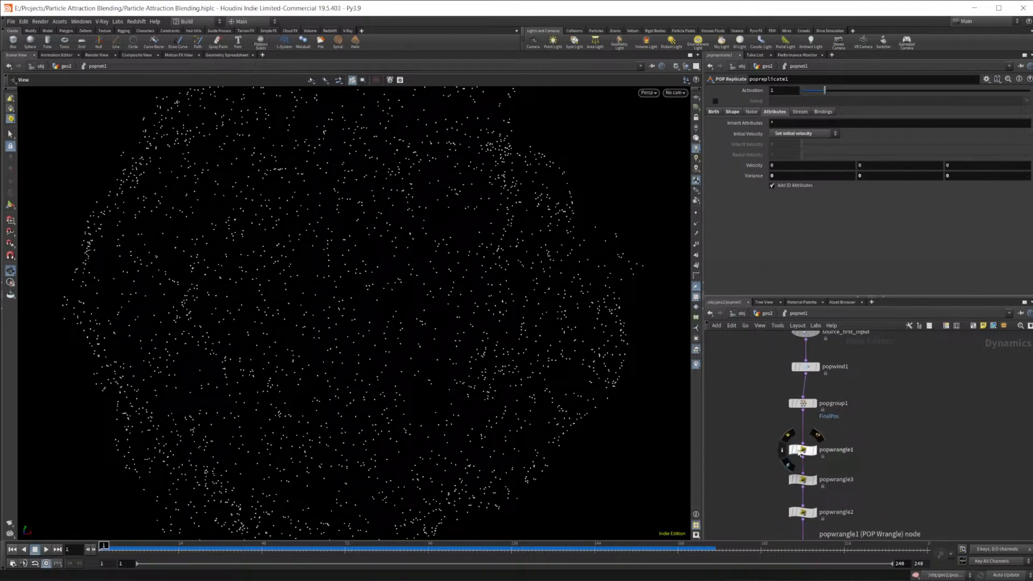
{"action": "left_click", "coordinate": [803, 450]}
{"action": "left_click", "coordinate": [803, 479]}
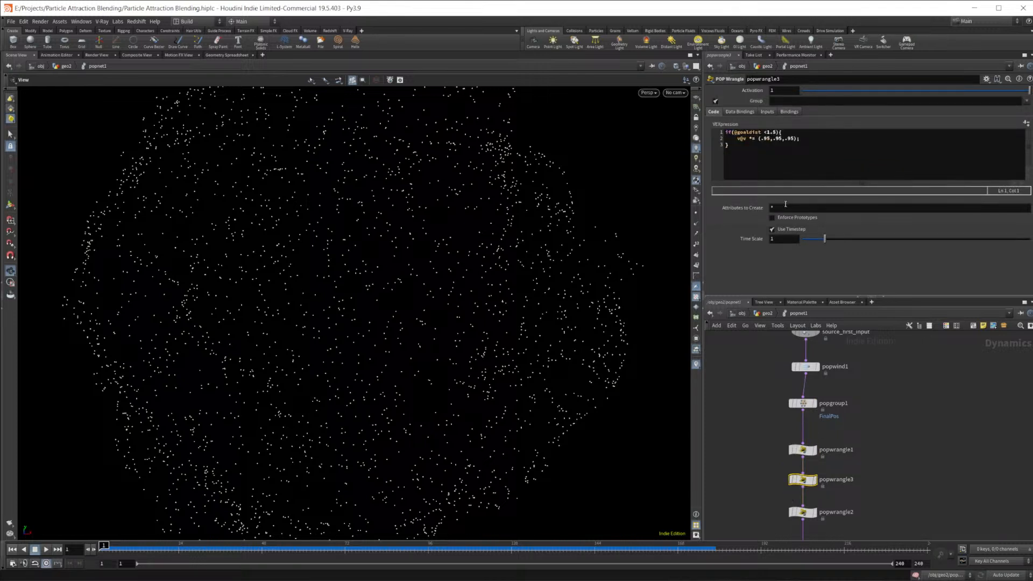
{"action": "left_click", "coordinate": [789, 102]}
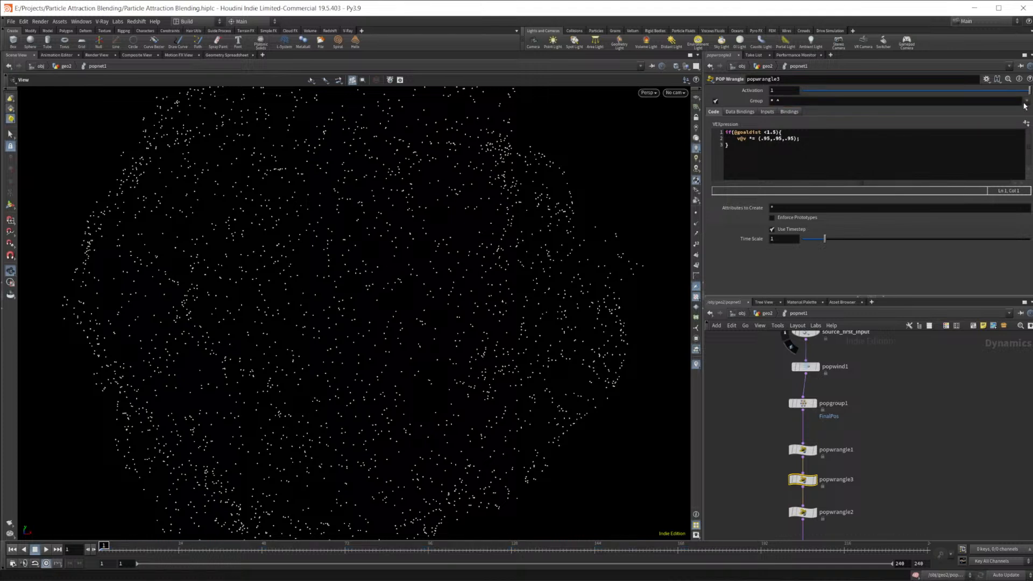
{"action": "type", "text": "transition"}
{"action": "left_click", "coordinate": [782, 101]}
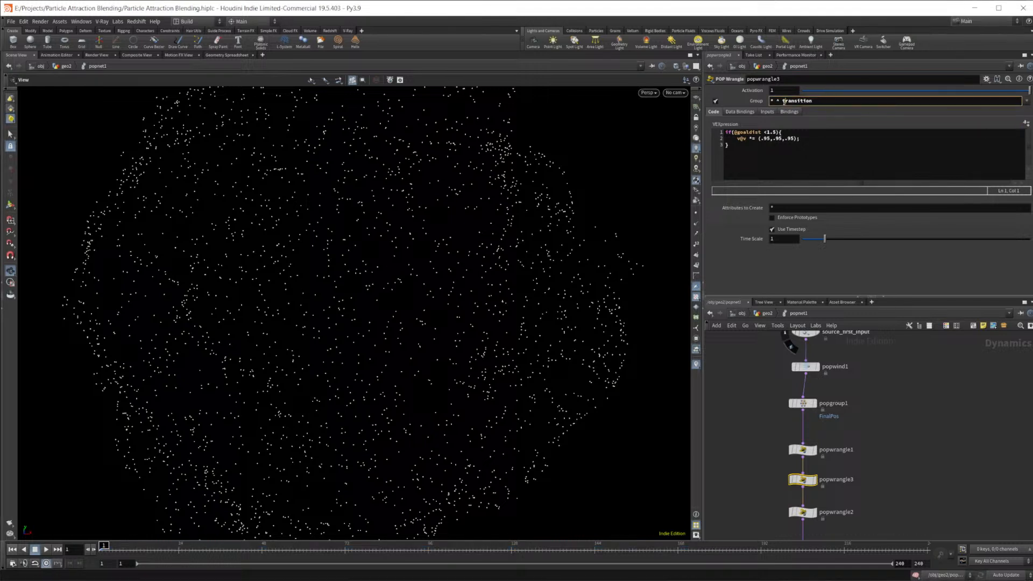
{"action": "key", "text": "BackSpace"}
{"action": "left_click", "coordinate": [45, 549]}
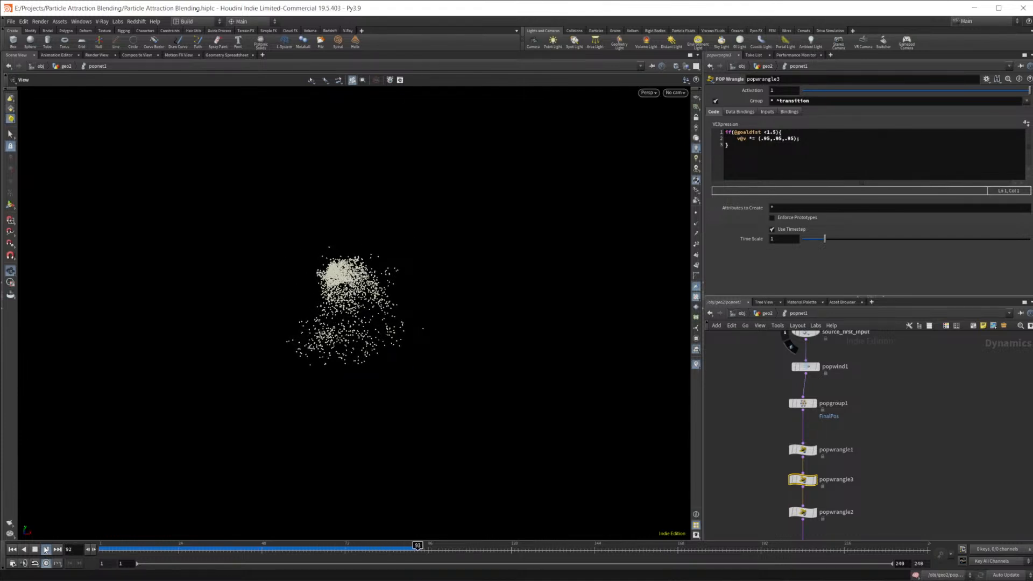
Step: Bypass popwind1 and replay the simulation from the first frame, stopping around frame 125
{"action": "middle_click_drag", "start_coordinate": [861, 489], "coordinate": [863, 463]}
{"action": "left_click", "coordinate": [804, 486]}
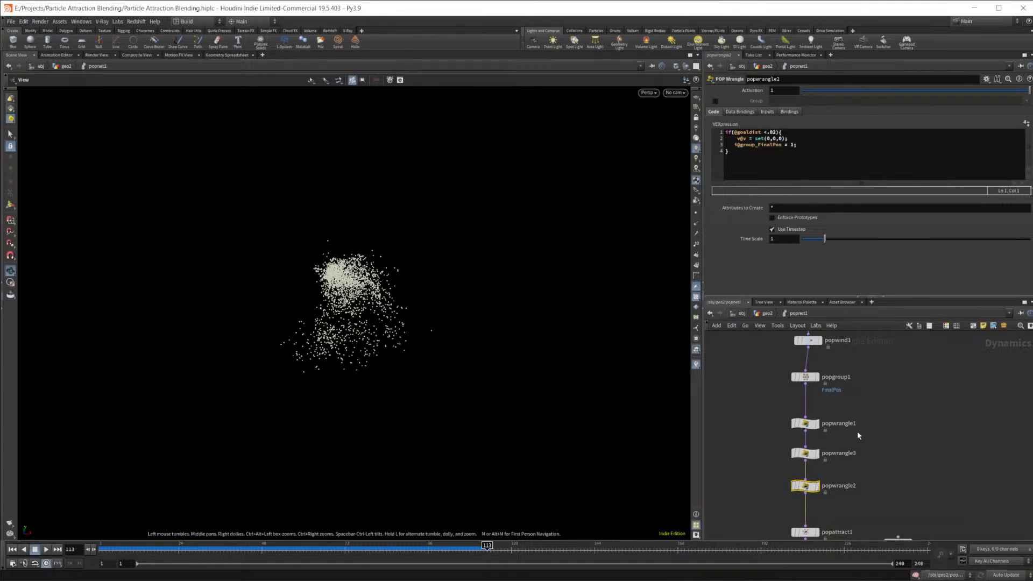
{"action": "middle_click_drag", "start_coordinate": [887, 406], "coordinate": [882, 462]}
{"action": "left_click", "coordinate": [789, 386]}
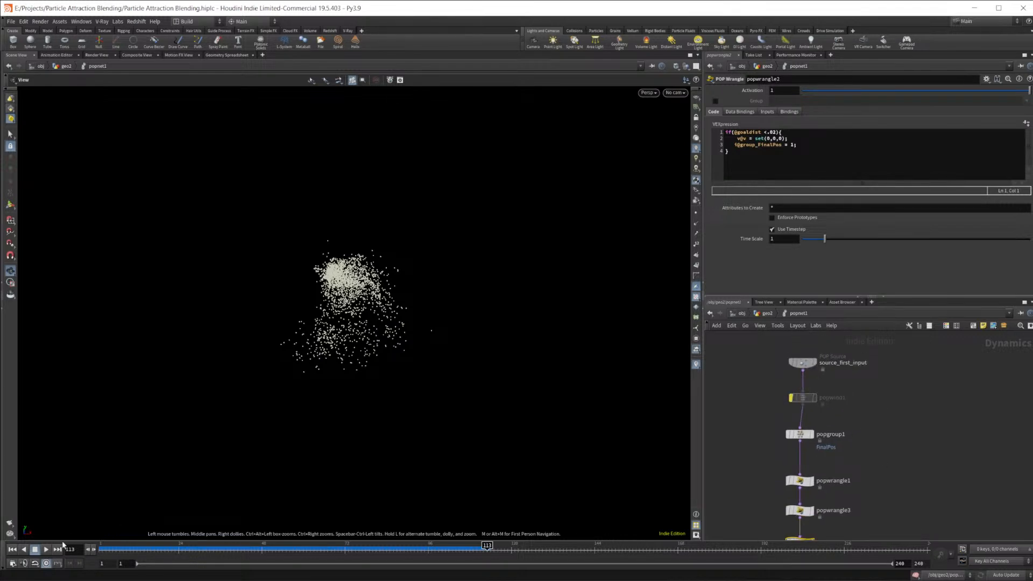
{"action": "left_click", "coordinate": [12, 549]}
{"action": "left_click", "coordinate": [46, 550]}
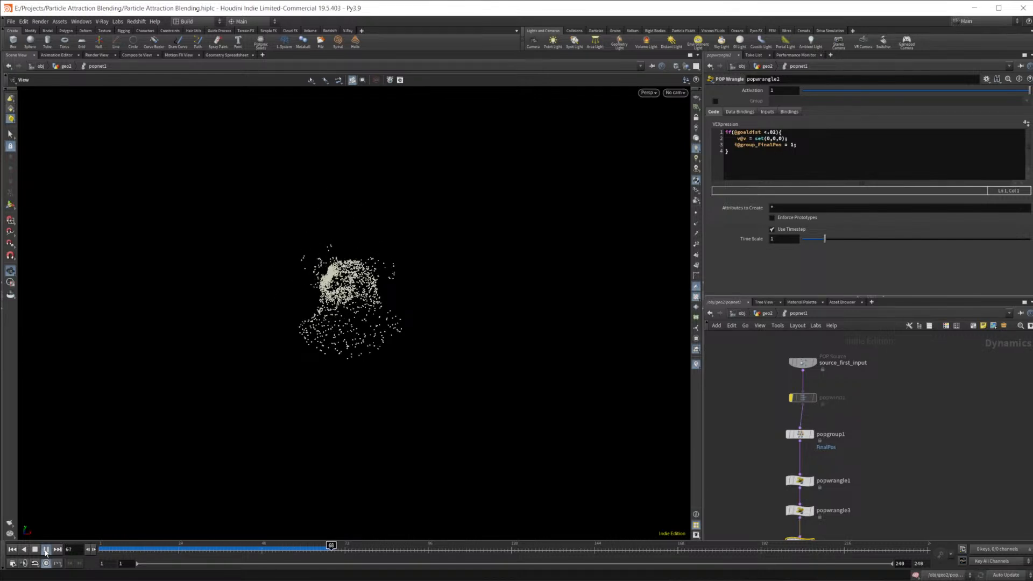
{"action": "left_click", "coordinate": [36, 550]}
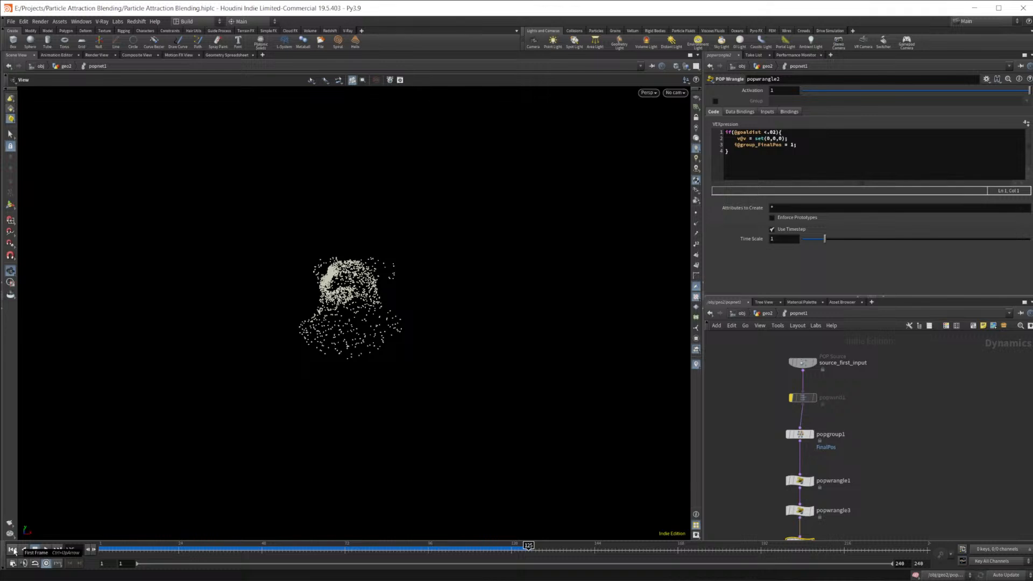
Step: Clear popwrangle3's Group entry and disable its group restriction
{"action": "middle_click_drag", "start_coordinate": [764, 472], "coordinate": [772, 433]}
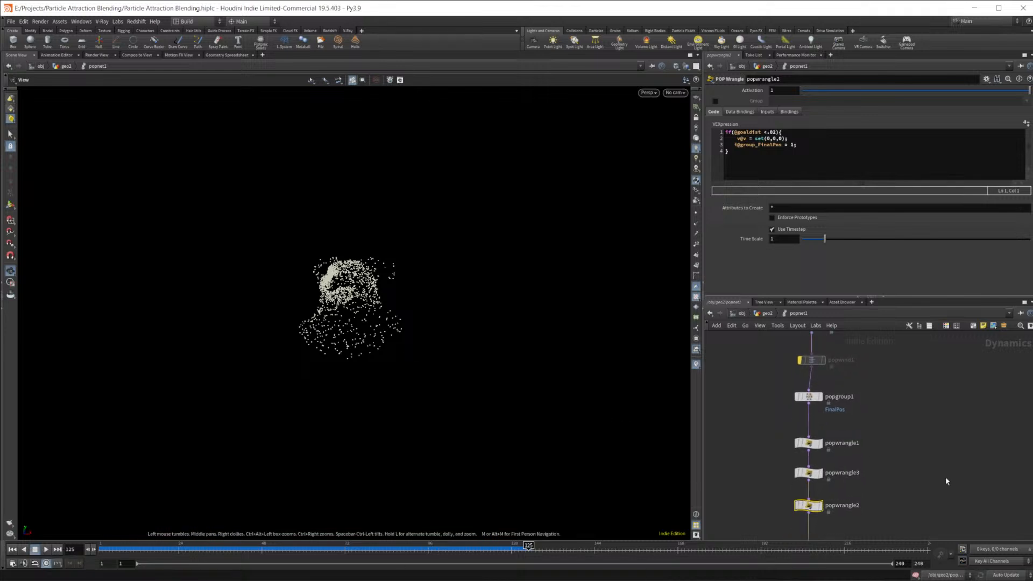
{"action": "middle_click_drag", "start_coordinate": [918, 447], "coordinate": [899, 397]}
{"action": "mouse_move", "coordinate": [783, 429]}
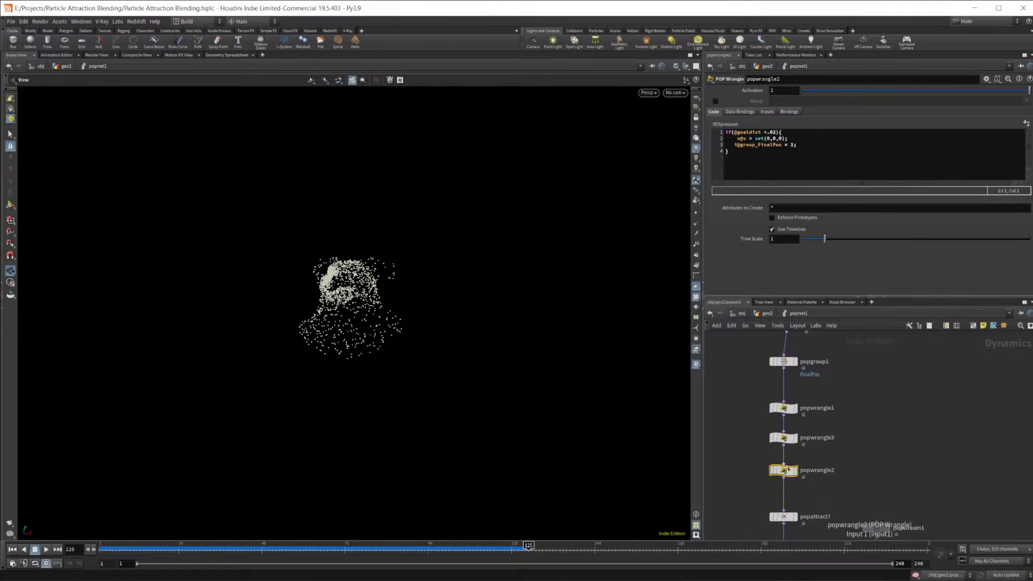
{"action": "left_click", "coordinate": [785, 437]}
{"action": "left_click_drag", "start_coordinate": [829, 101], "coordinate": [719, 117]}
{"action": "key", "text": "BackSpace"}
{"action": "left_click", "coordinate": [715, 101]}
Step: Reactivate popwind1 and review its Group, Noise, Bindings and Inputs settings
{"action": "middle_click_drag", "start_coordinate": [840, 392], "coordinate": [858, 445]}
{"action": "left_click", "coordinate": [803, 377]}
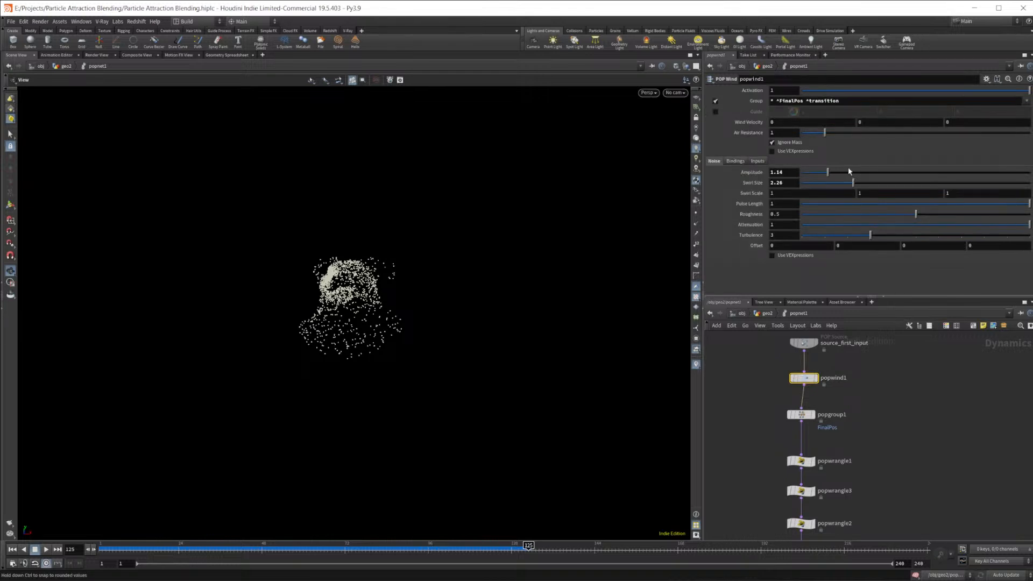
{"action": "left_click", "coordinate": [847, 103]}
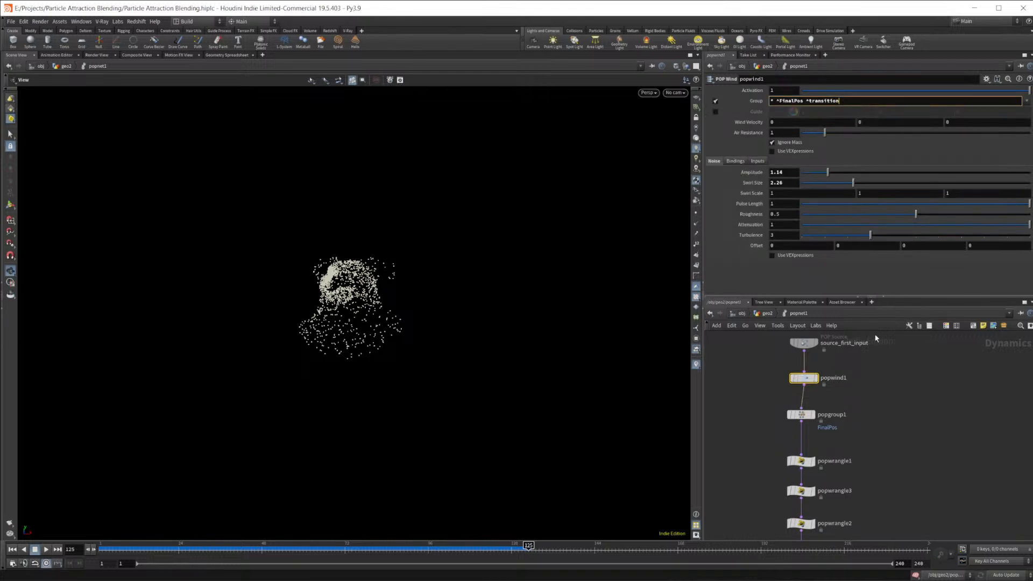
{"action": "left_click", "coordinate": [736, 162]}
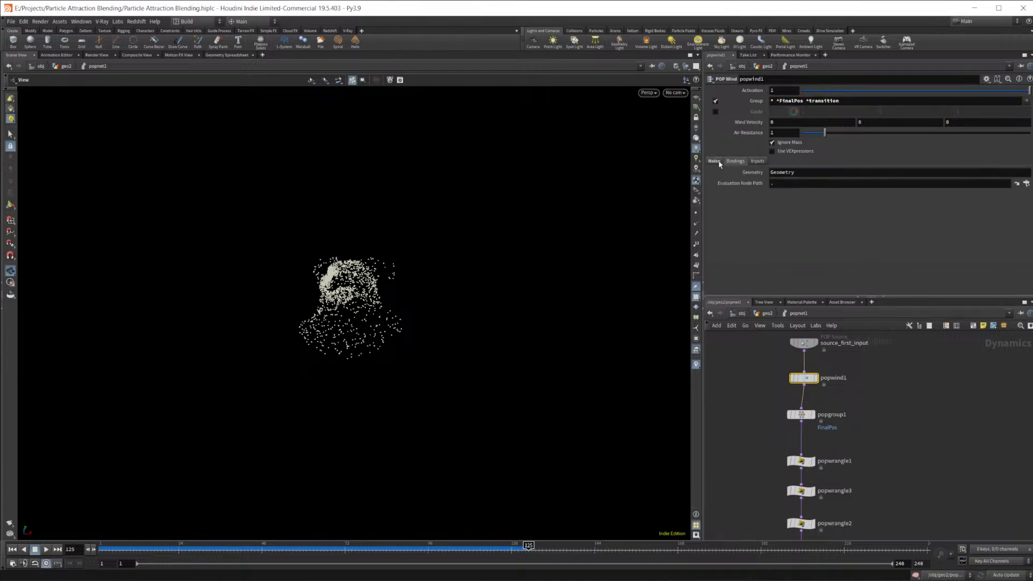
{"action": "left_click", "coordinate": [714, 161]}
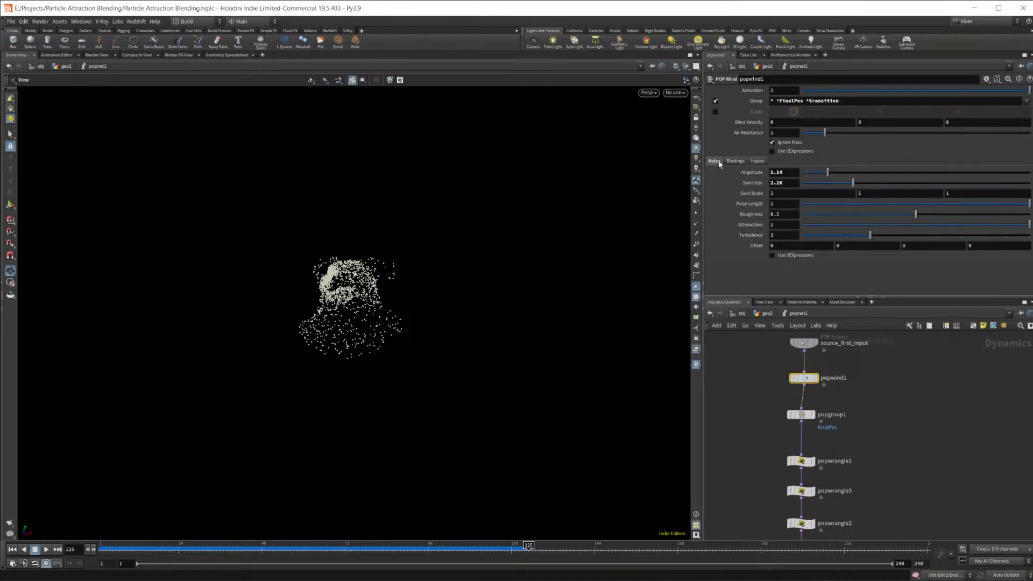
{"action": "left_click", "coordinate": [757, 162]}
{"action": "left_click", "coordinate": [736, 162]}
{"action": "left_click", "coordinate": [716, 162]}
Step: Review the settings of popstream1, popreplicate1 and popgroup2 in the replication branch
{"action": "middle_click_drag", "start_coordinate": [912, 449], "coordinate": [891, 371]}
{"action": "mouse_move", "coordinate": [901, 447]}
{"action": "middle_mouse_down"}
{"action": "mouse_move", "coordinate": [883, 379]}
{"action": "mouse_move", "coordinate": [883, 409]}
{"action": "middle_mouse_up"}
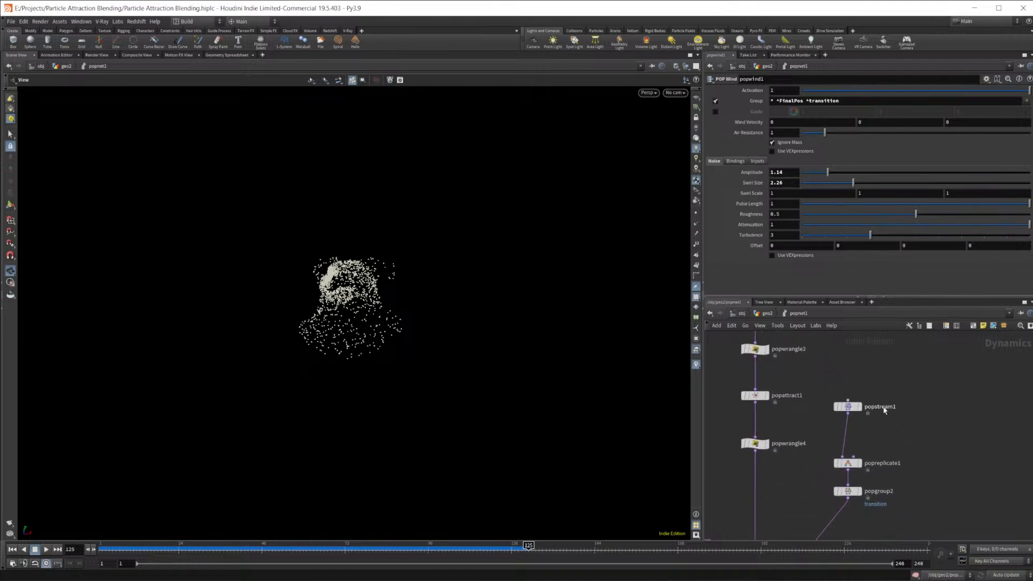
{"action": "left_click", "coordinate": [854, 411]}
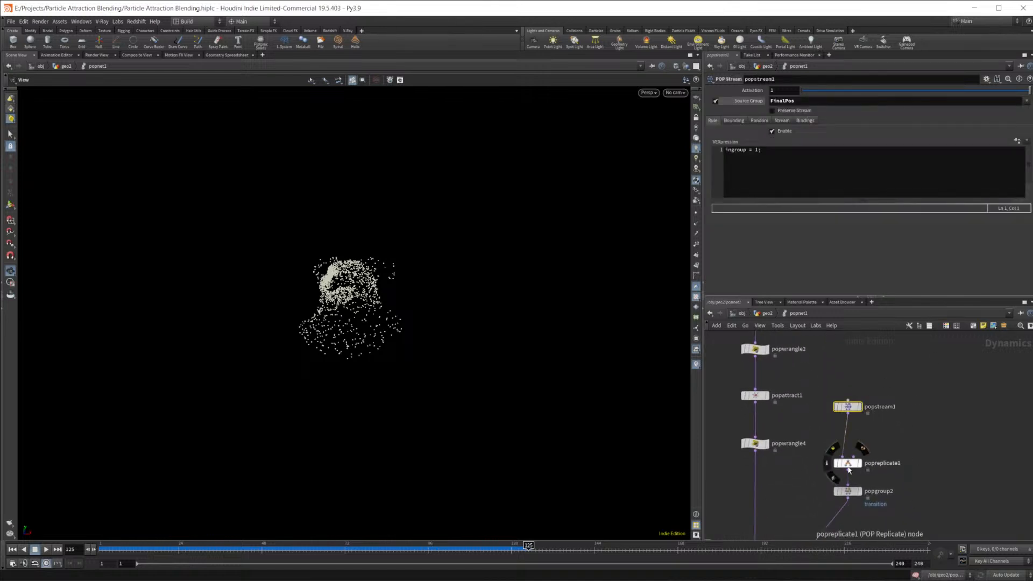
{"action": "left_click", "coordinate": [848, 464]}
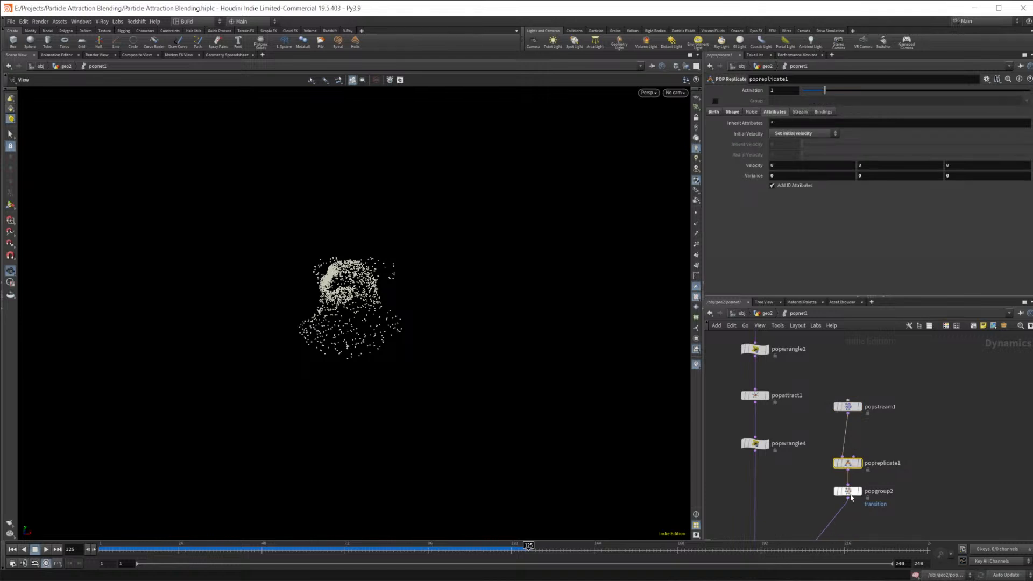
{"action": "left_click", "coordinate": [846, 492]}
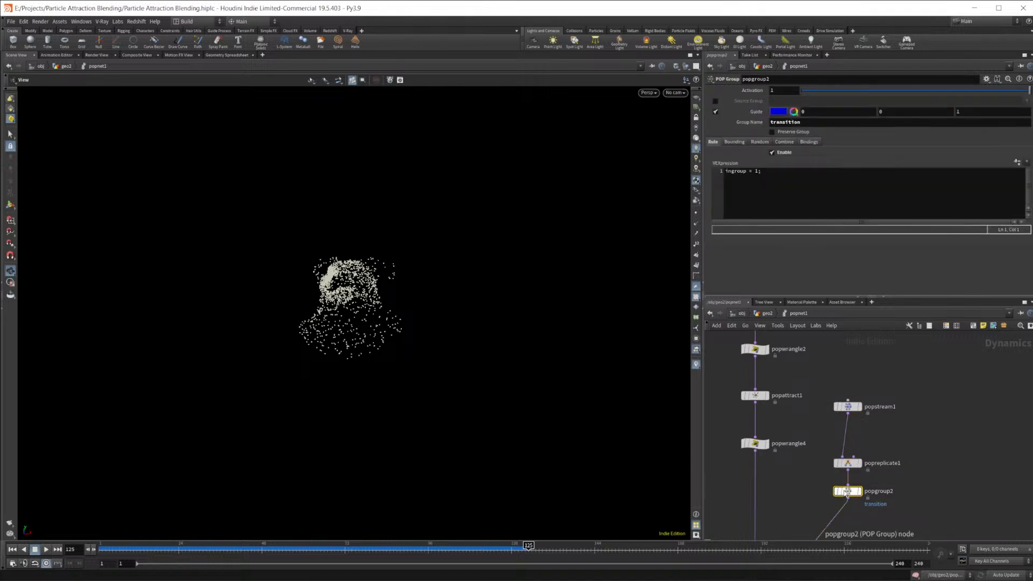
Step: Try Preserve Group on popgroup2 by replaying the simulation from the first frame to about frame 100, and disable the option again
{"action": "left_click", "coordinate": [797, 133]}
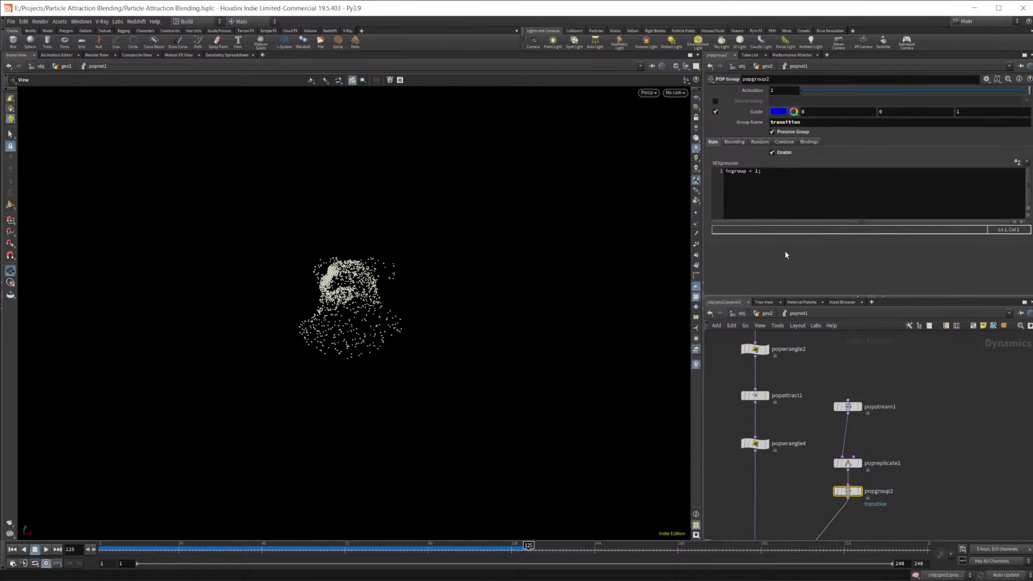
{"action": "left_click", "coordinate": [12, 549]}
{"action": "left_click", "coordinate": [46, 550]}
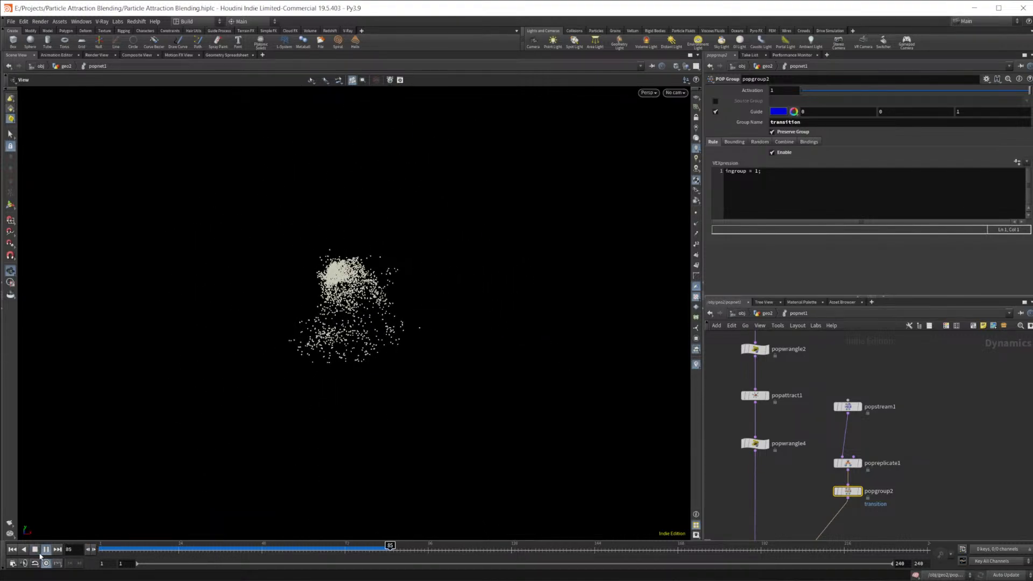
{"action": "left_click", "coordinate": [46, 549]}
{"action": "left_click", "coordinate": [795, 132]}
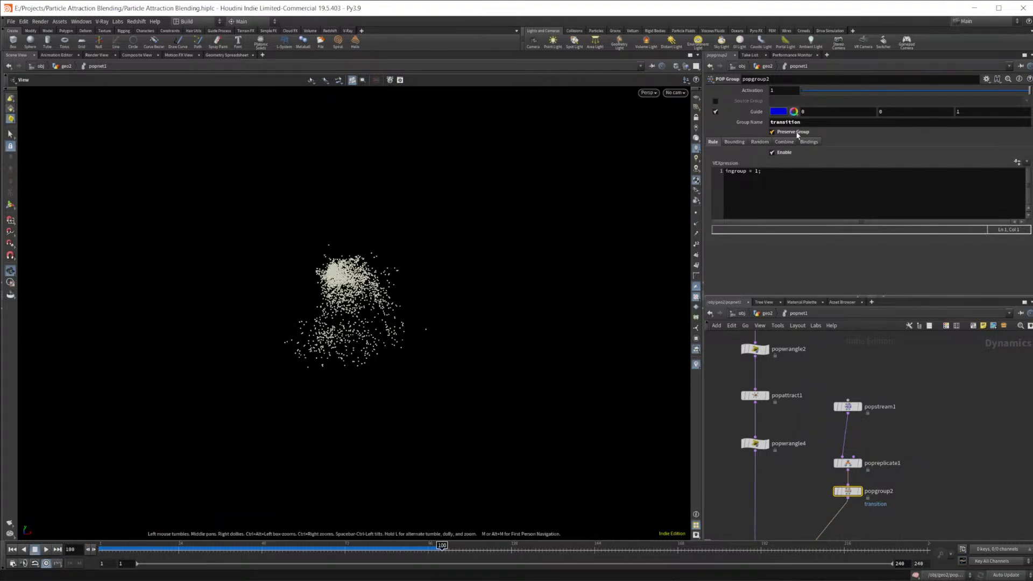
Step: Examine popwind1's Group and Noise settings and trace the node chain down to the replication branch
{"action": "scroll", "coordinate": [829, 389], "scroll_direction": "up", "scroll_amount": 5}
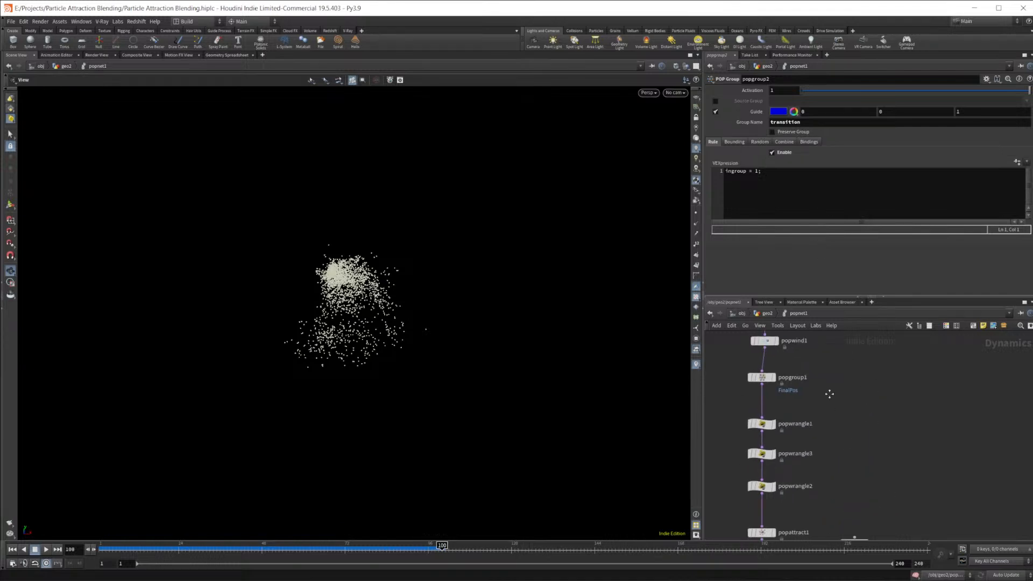
{"action": "left_click", "coordinate": [788, 410]}
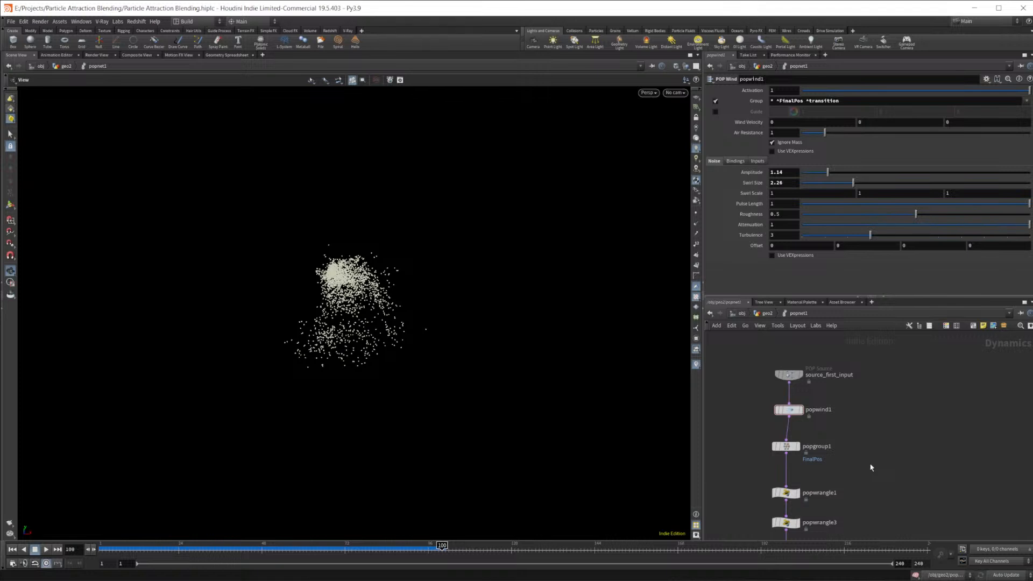
{"action": "middle_click_drag", "start_coordinate": [881, 470], "coordinate": [849, 350]}
{"action": "middle_click_drag", "start_coordinate": [859, 438], "coordinate": [835, 344]}
{"action": "middle_click_drag", "start_coordinate": [872, 516], "coordinate": [860, 459]}
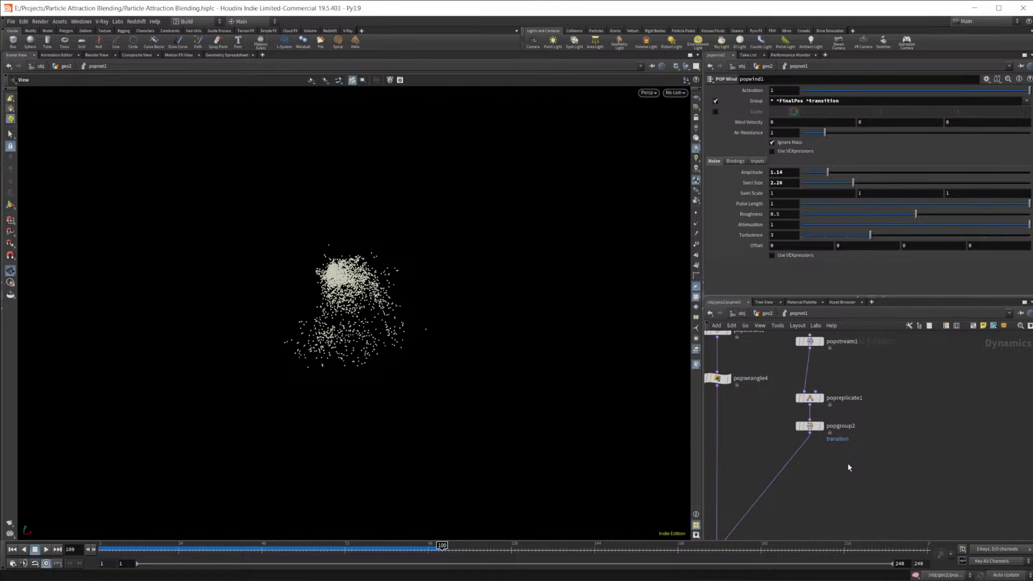
{"action": "key", "text": "Tab"}
{"action": "left_click", "coordinate": [835, 468]}
{"action": "middle_click_drag", "start_coordinate": [763, 377], "coordinate": [838, 506]}
{"action": "middle_click_drag", "start_coordinate": [855, 356], "coordinate": [879, 465]}
Step: Insert a POP Group node between popwind1 and popgroup1 and enable its rule
{"action": "key", "text": "Tab"}
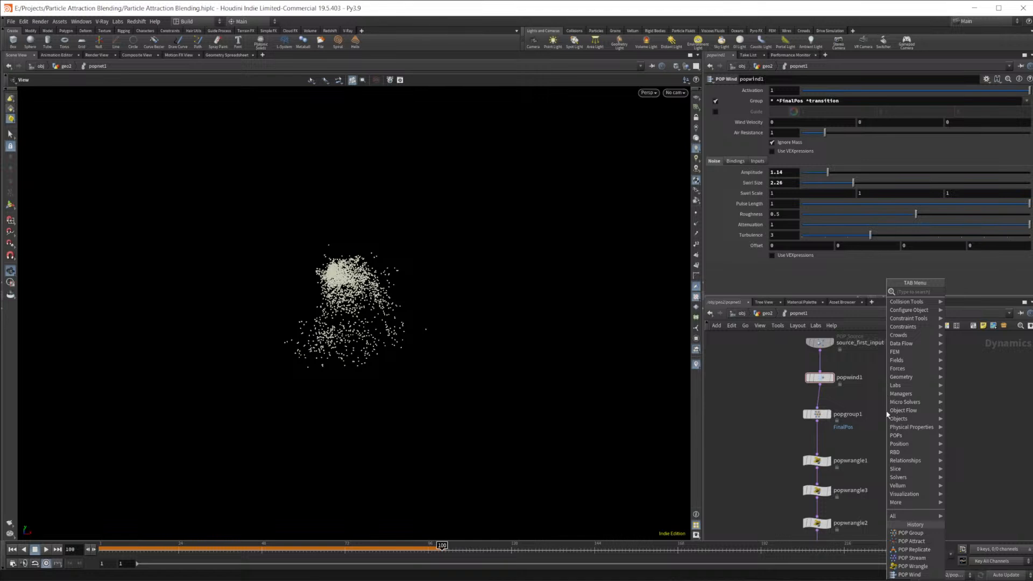
{"action": "type", "text": "pop gr"}
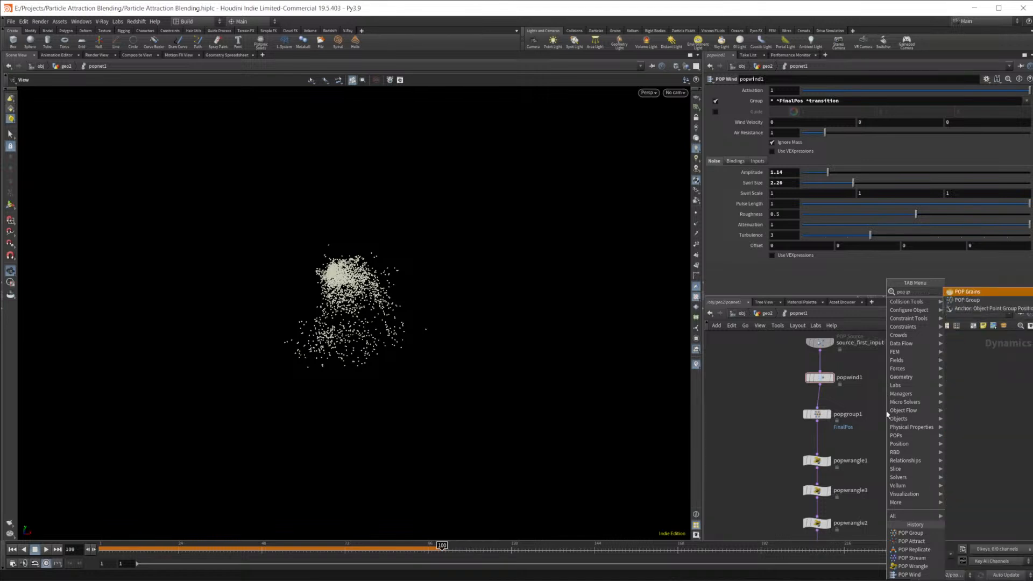
{"action": "key", "text": "Down"}
{"action": "key", "text": "Return"}
{"action": "left_click", "coordinate": [820, 405]}
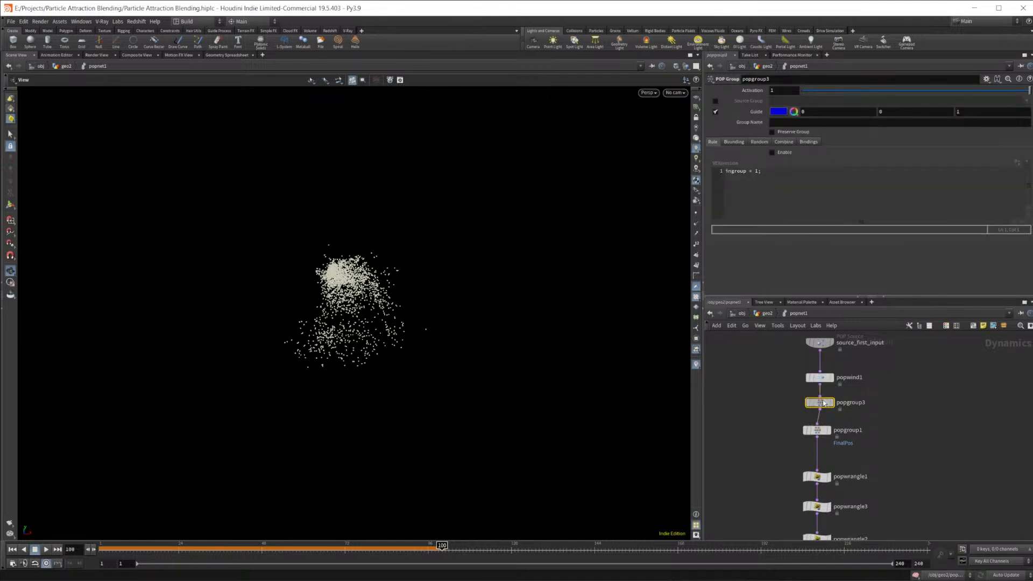
{"action": "left_click", "coordinate": [775, 152]}
Step: Move popgroup3 between popgroup1 and popwrangle1 and set its Group Name to "test"
{"action": "left_click", "coordinate": [801, 122]}
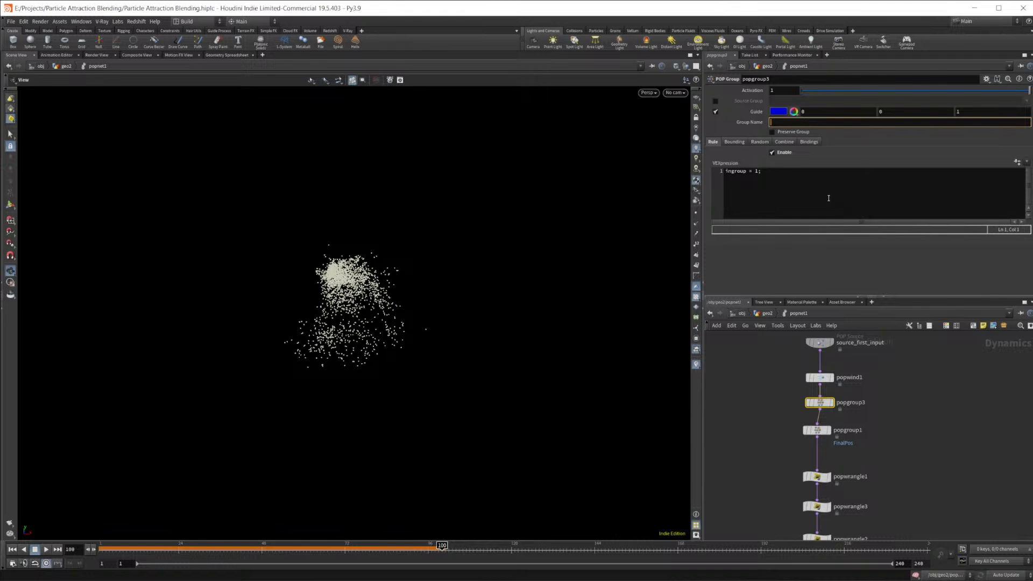
{"action": "left_click", "coordinate": [735, 179]}
{"action": "left_click", "coordinate": [802, 125]}
{"action": "left_click_drag", "start_coordinate": [820, 402], "coordinate": [818, 456]}
{"action": "left_click", "coordinate": [818, 457]}
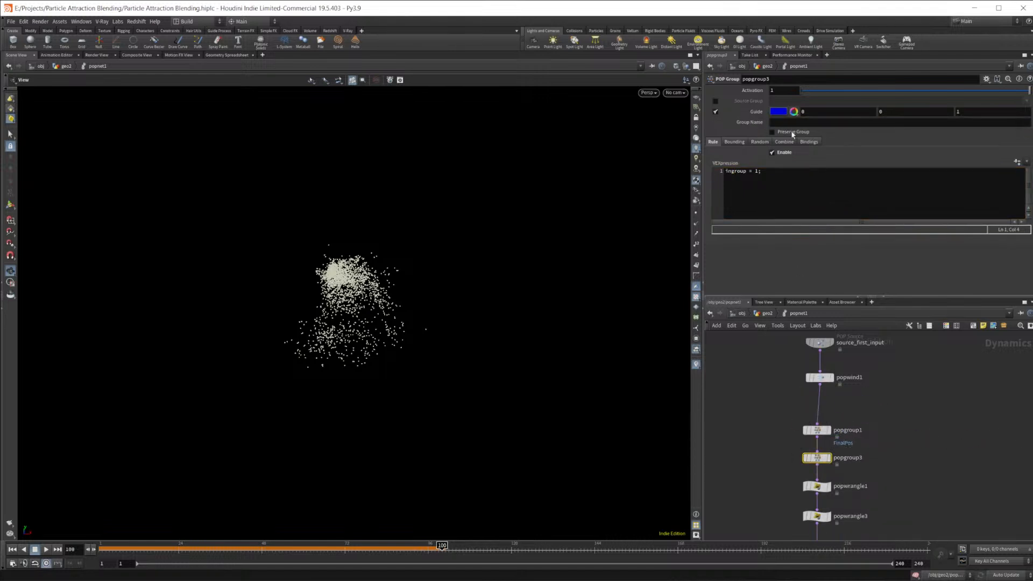
{"action": "left_click", "coordinate": [805, 120]}
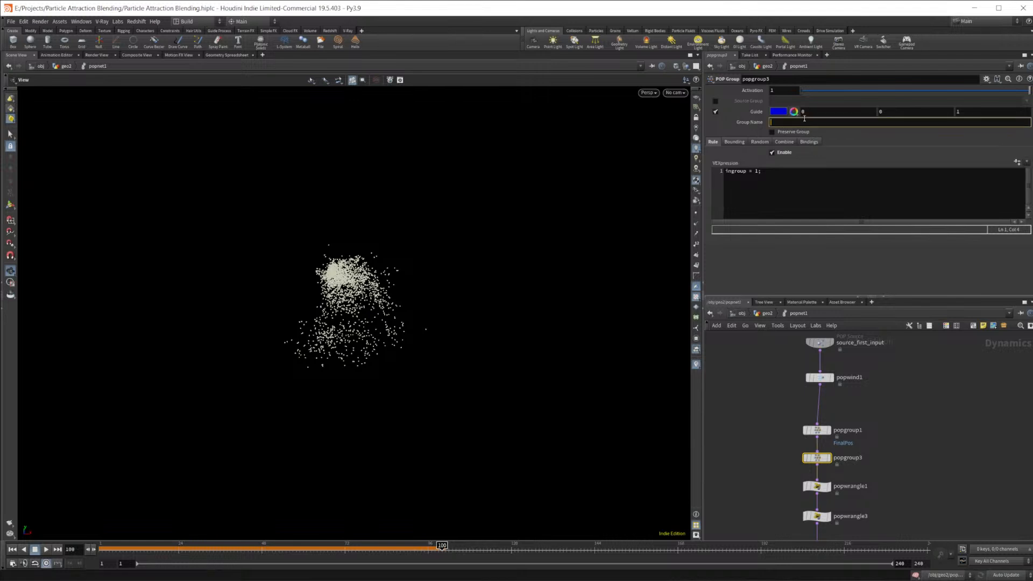
{"action": "type", "text": "test"}
{"action": "key", "text": "Return"}
Step: Wrap popgroup3's ingroup = 1; rule in the condition if(i@group_FinalPos = 1 && i@group_transition = 1){ }
{"action": "left_click", "coordinate": [725, 173]}
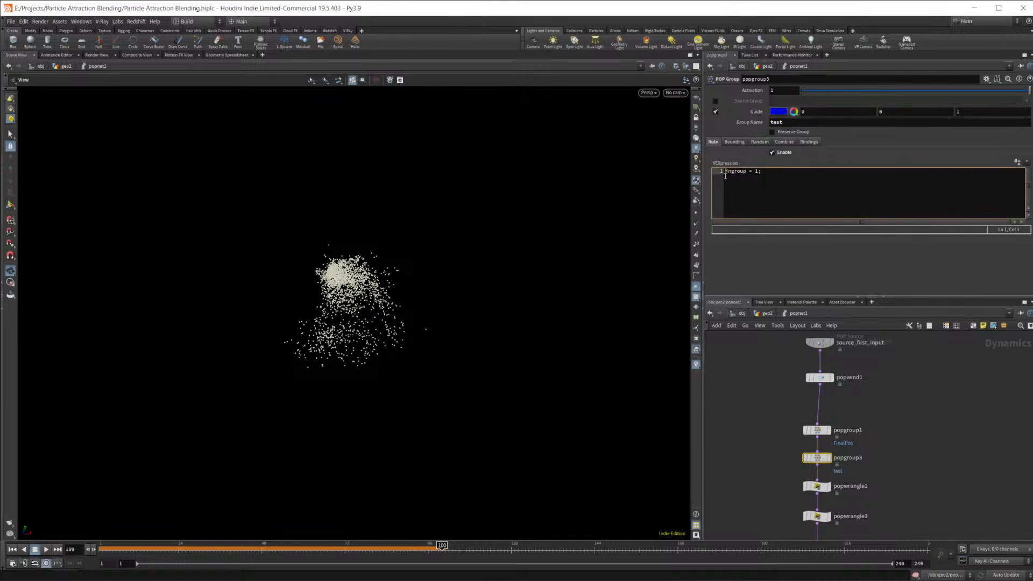
{"action": "key", "text": "Return"}
{"action": "key", "text": "Up"}
{"action": "key", "text": "Down"}
{"action": "key", "text": "Tab"}
{"action": "key", "text": "Up"}
{"action": "type", "text": "if"}
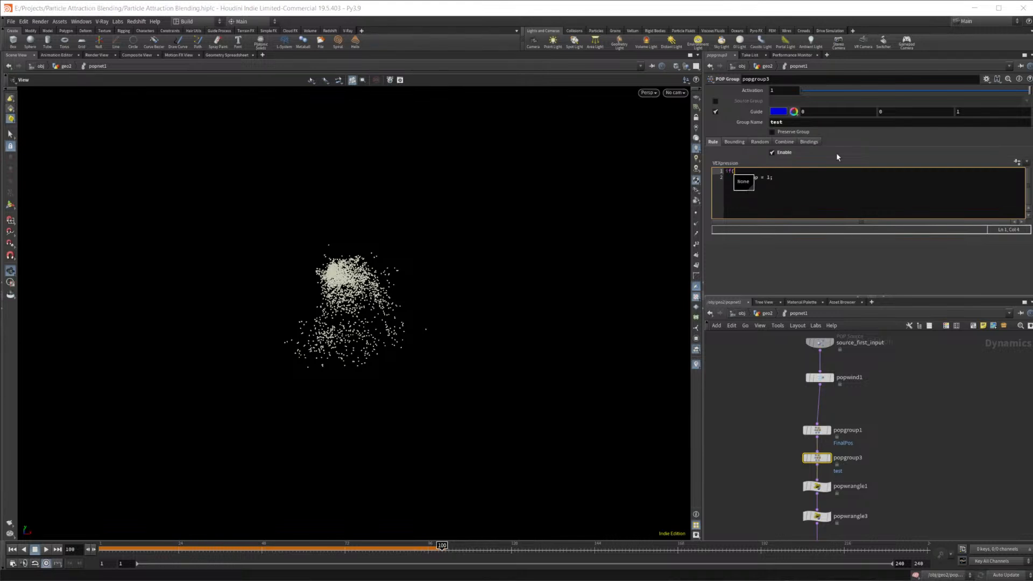
{"action": "type", "text": "(@final"}
{"action": "key", "text": "BackSpace"}
{"action": "key", "text": "BackSpace"}
{"action": "key", "text": "BackSpace"}
{"action": "key", "text": "BackSpace"}
{"action": "key", "text": "BackSpace"}
{"action": "key", "text": "BackSpace"}
{"action": "type", "text": "i@group_FinalPos"}
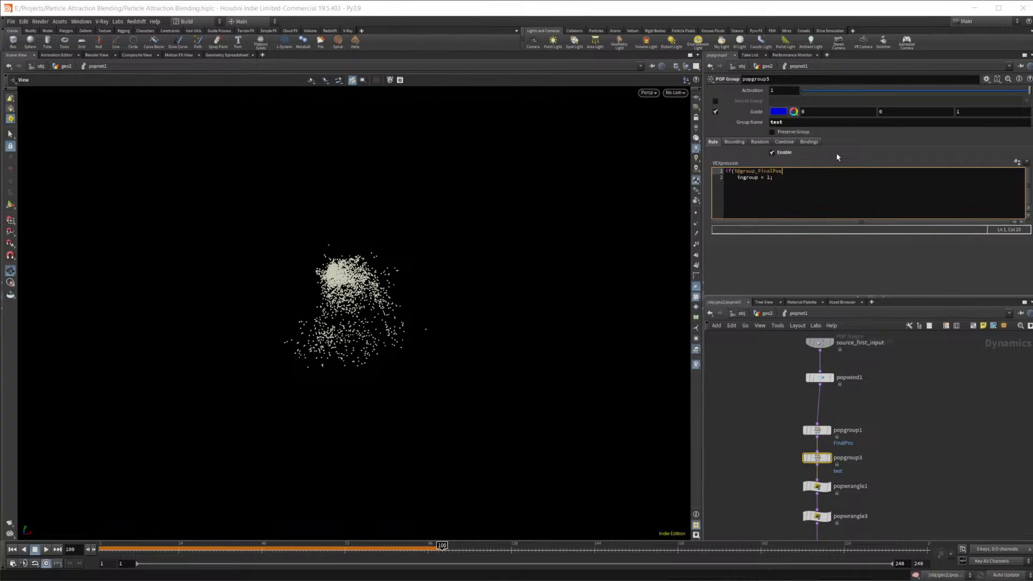
{"action": "type", "text": " = 1 && i@group_transition ="}
{"action": "type", "text": "1){"}
{"action": "key", "text": "Down"}
{"action": "key", "text": "Return"}
{"action": "type", "text": "}"}
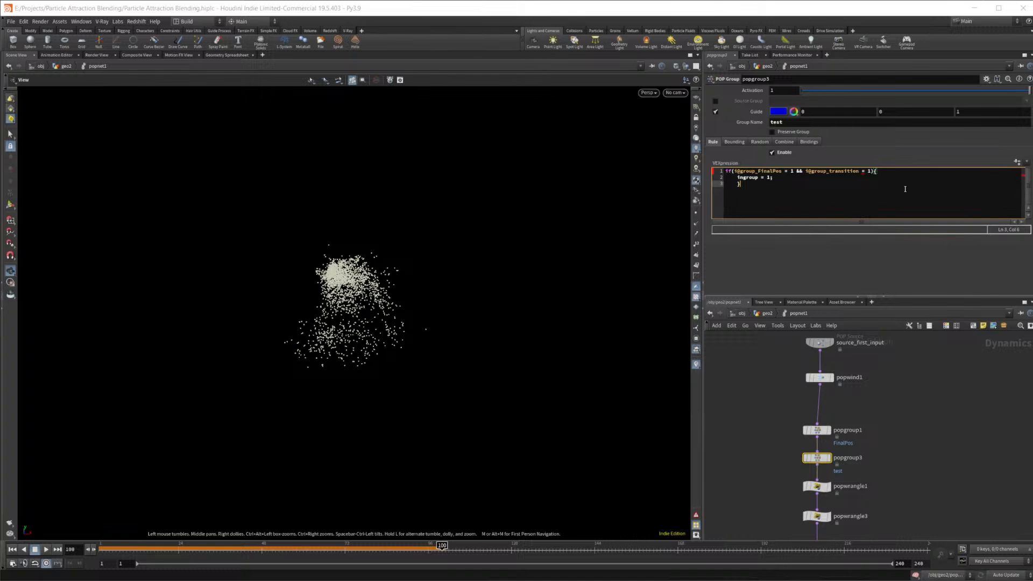
Step: Change both comparisons in popgroup3's condition to ==
{"action": "left_click", "coordinate": [868, 176]}
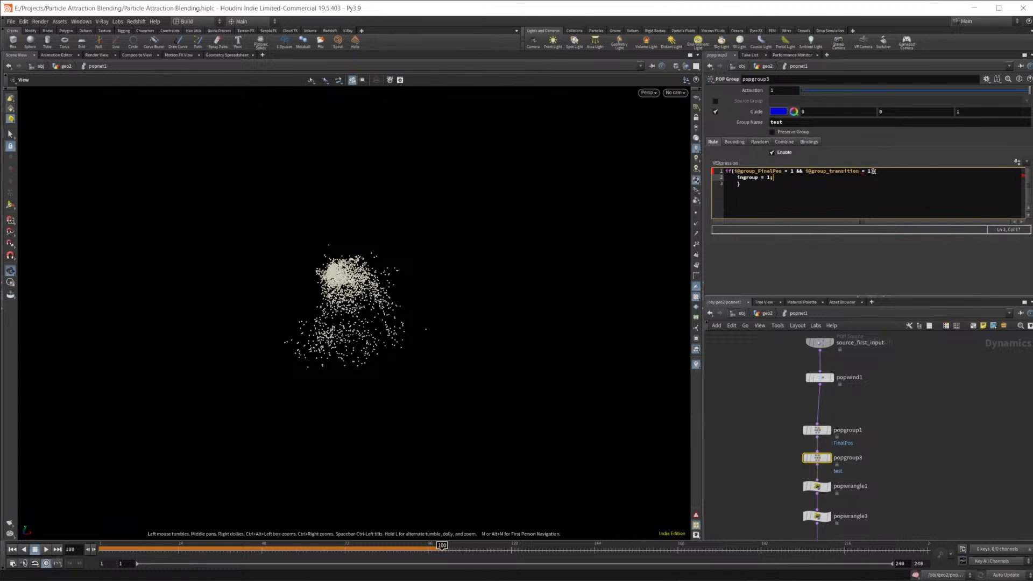
{"action": "left_click", "coordinate": [861, 171]}
{"action": "key", "text": "BackSpace"}
{"action": "type", "text": "="}
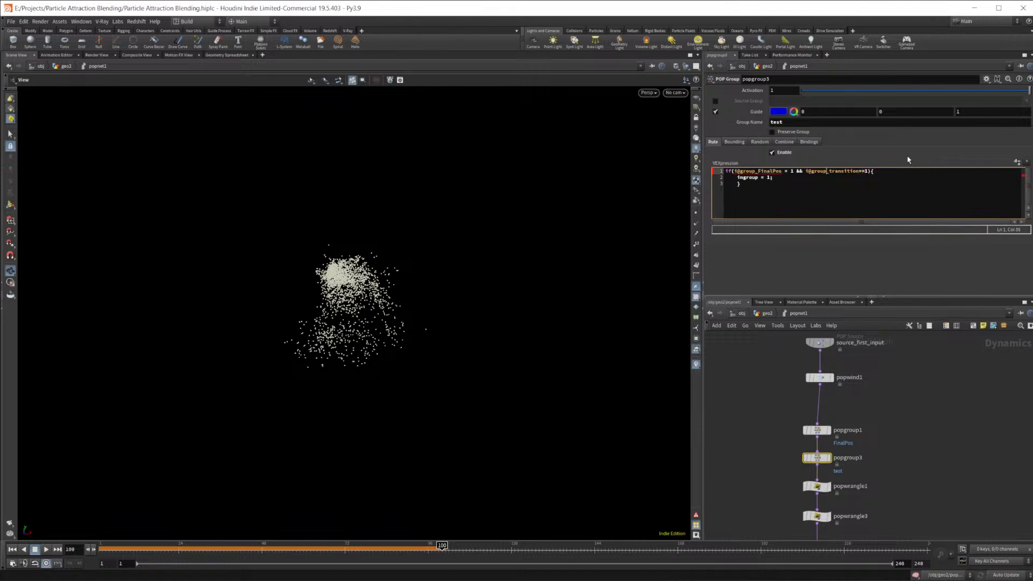
{"action": "type", "text": "="}
Step: Replay the simulation from the first frame to frame 89 and examine the FinalPos, test and transition group columns in the Geometry Spreadsheet
{"action": "left_click", "coordinate": [12, 549]}
{"action": "left_click", "coordinate": [48, 549]}
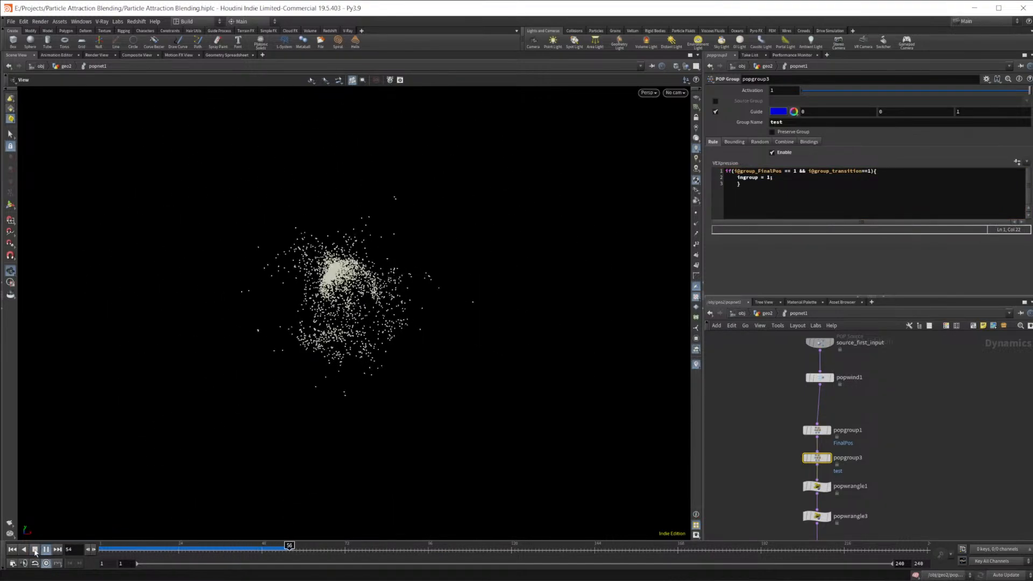
{"action": "left_click", "coordinate": [35, 550]}
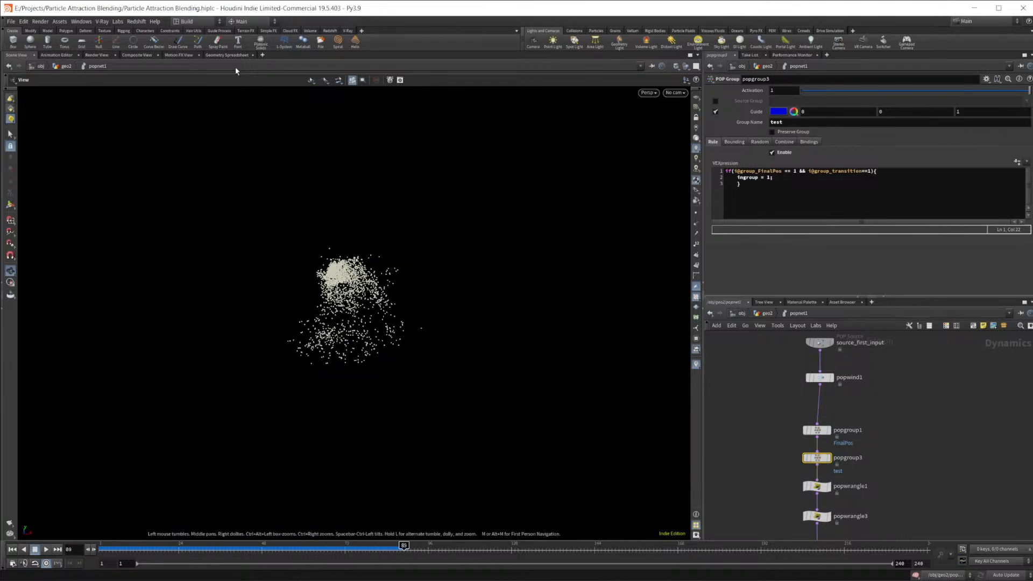
{"action": "left_click", "coordinate": [225, 55]}
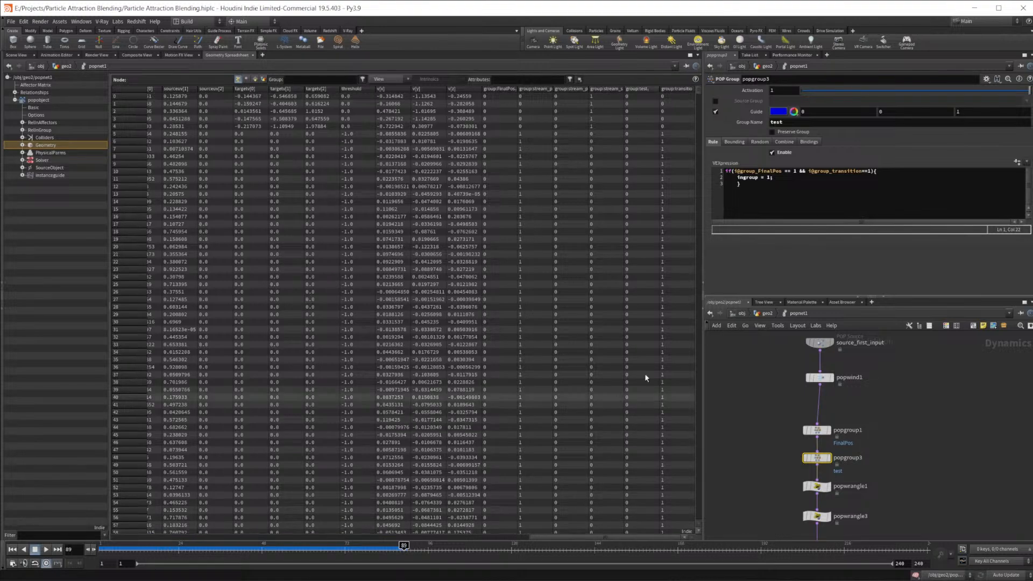
{"action": "scroll", "coordinate": [651, 398], "scroll_direction": "down", "scroll_amount": 4}
{"action": "left_click_drag", "start_coordinate": [698, 94], "coordinate": [669, 100]}
Step: Delete the popgroup3 test node and return to the scene view at frame 1
{"action": "left_click", "coordinate": [812, 185]}
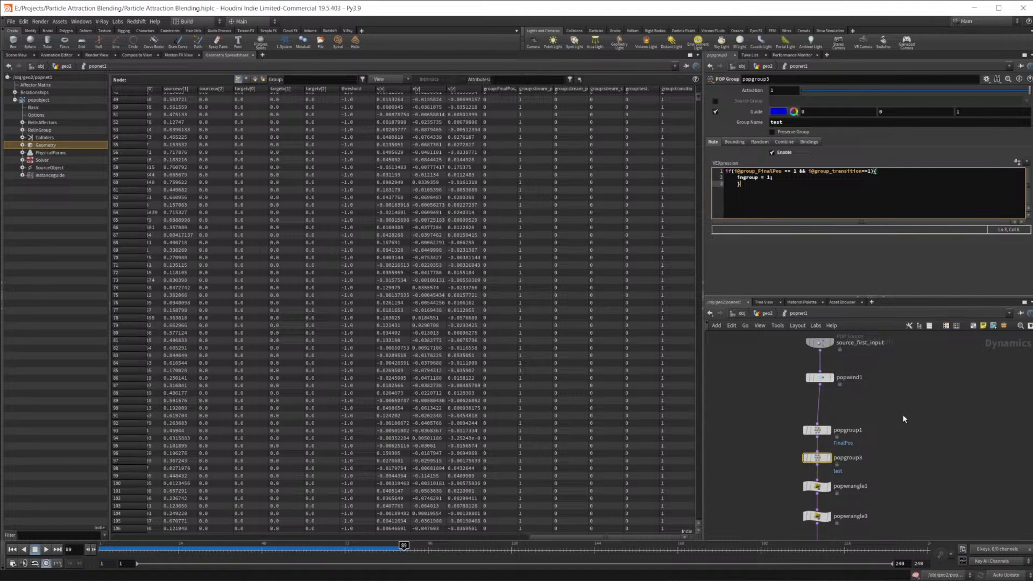
{"action": "scroll", "coordinate": [904, 418], "scroll_direction": "up", "scroll_amount": 2}
{"action": "mouse_move", "coordinate": [796, 463]}
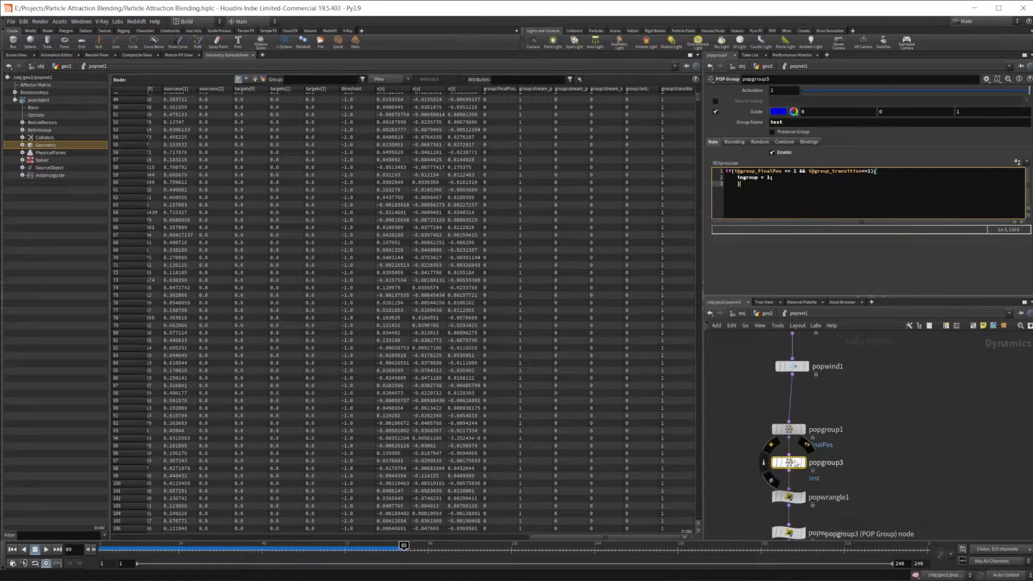
{"action": "key", "text": "Delete"}
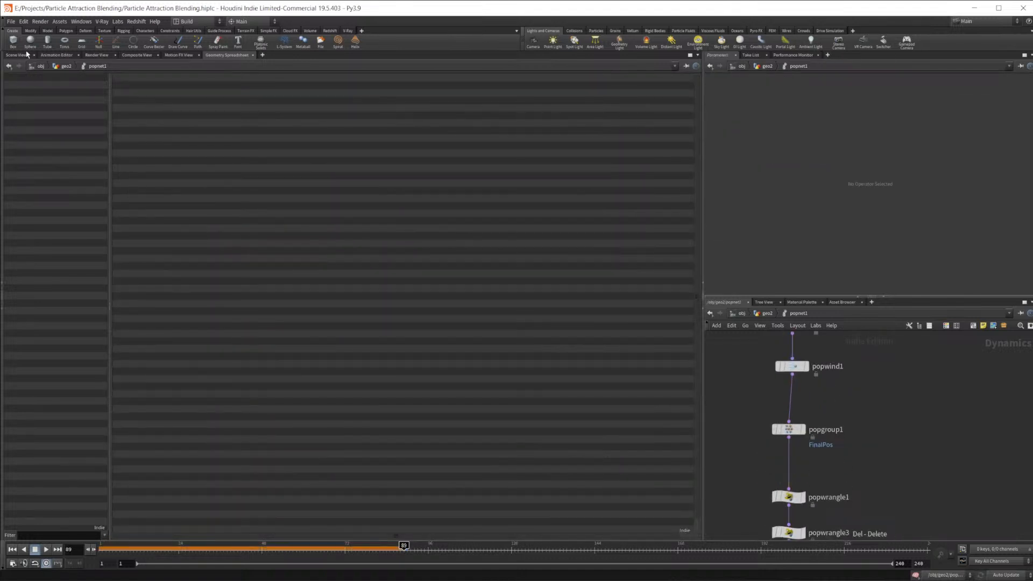
{"action": "left_click", "coordinate": [27, 55]}
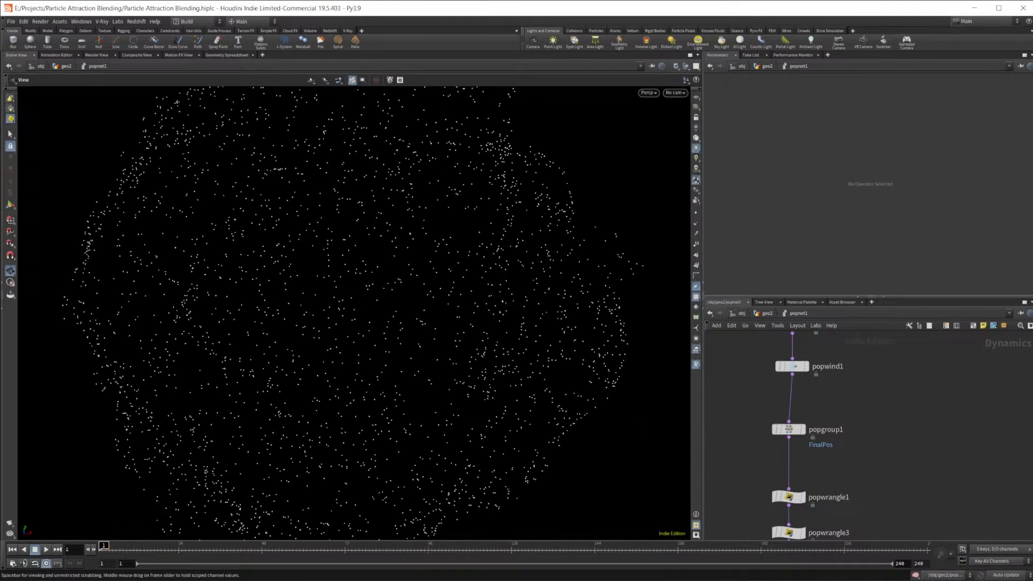
{"action": "middle_click_drag", "start_coordinate": [880, 425], "coordinate": [873, 472]}
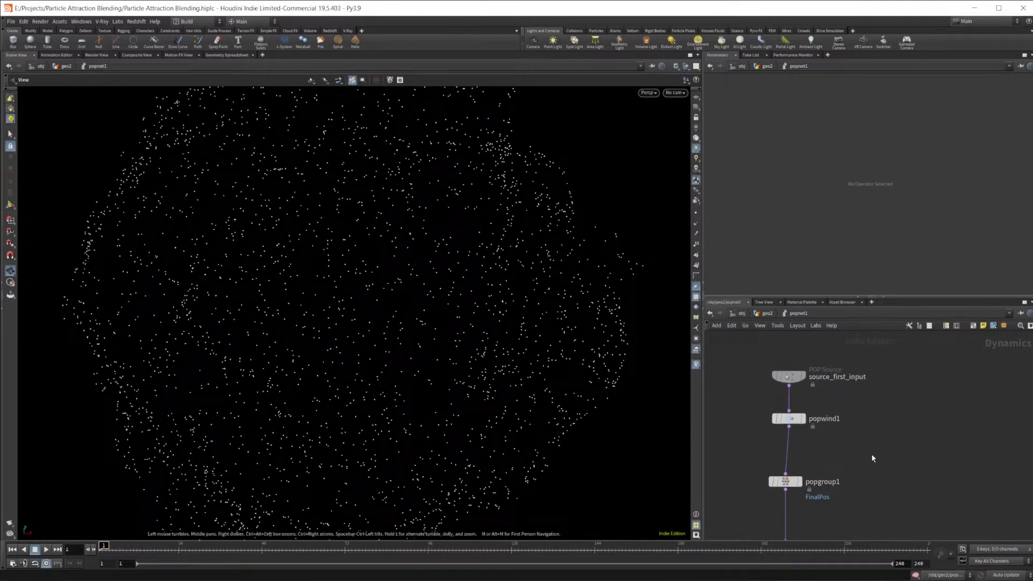
Step: Review the popwind1 settings and the nodes downstream of it in the particle network
{"action": "left_click", "coordinate": [793, 422]}
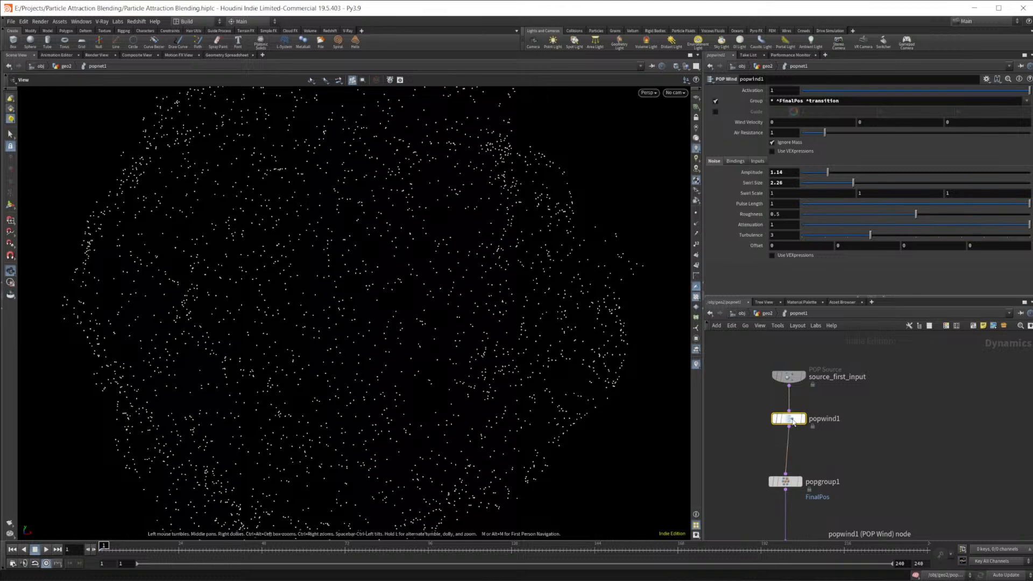
{"action": "left_click", "coordinate": [880, 440]}
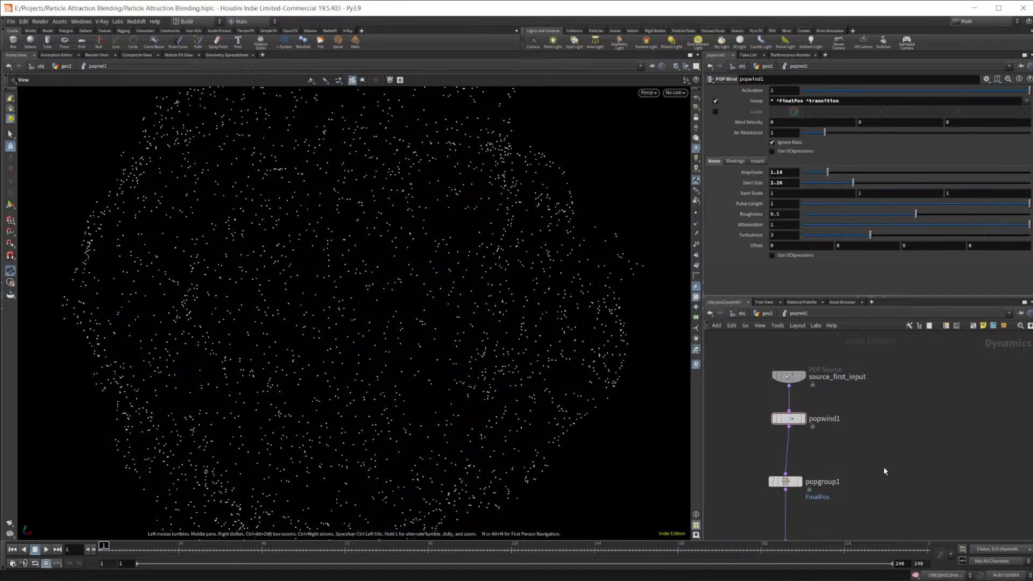
{"action": "middle_click_drag", "start_coordinate": [893, 506], "coordinate": [874, 366]}
{"action": "scroll", "coordinate": [874, 366], "scroll_direction": "down", "scroll_amount": 1}
{"action": "middle_click_drag", "start_coordinate": [966, 436], "coordinate": [912, 353]}
{"action": "scroll", "coordinate": [871, 475], "scroll_direction": "down", "scroll_amount": 3}
{"action": "scroll", "coordinate": [870, 475], "scroll_direction": "up", "scroll_amount": 3}
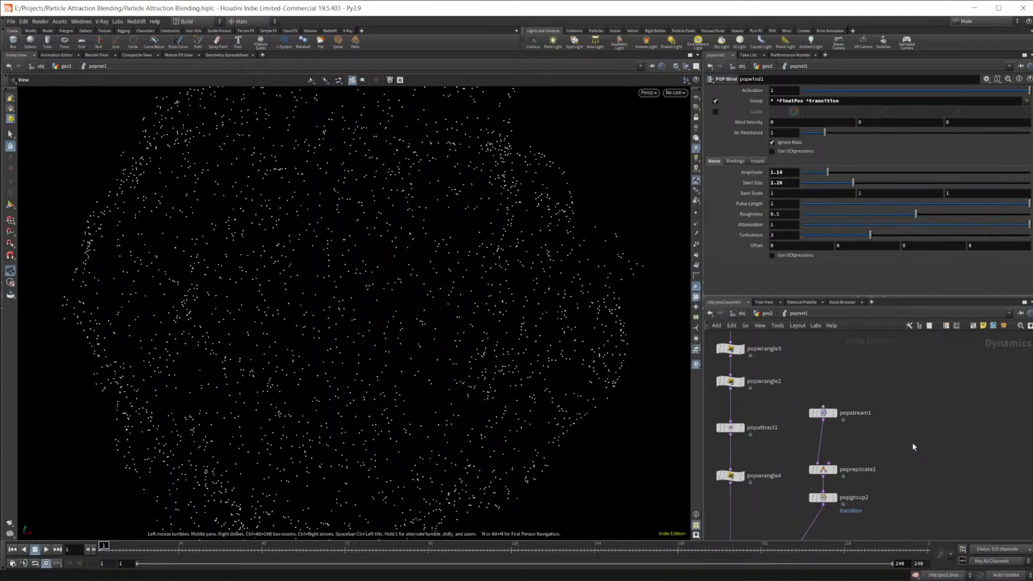
{"action": "middle_click_drag", "start_coordinate": [913, 445], "coordinate": [942, 521]}
{"action": "middle_click_drag", "start_coordinate": [901, 426], "coordinate": [883, 480]}
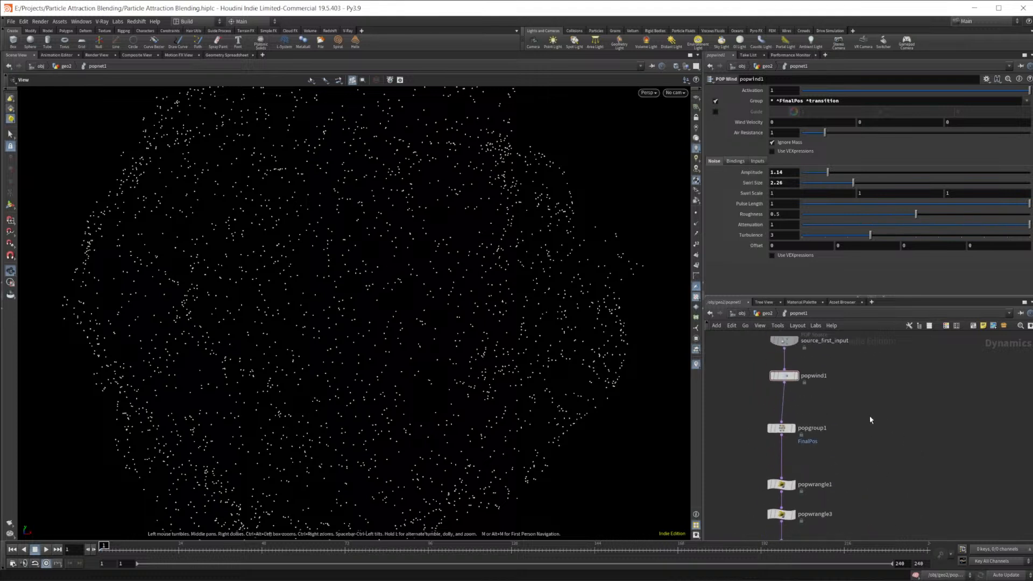
Step: Add a POP Wrangle and insert it into the main chain between popgroup1 and popwrangle1
{"action": "key", "text": "Tab"}
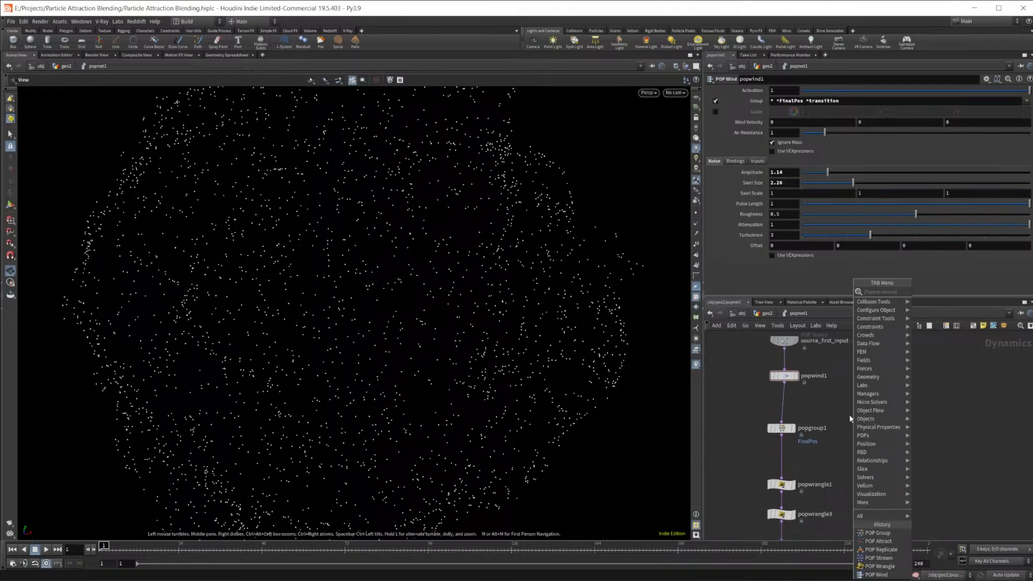
{"action": "key", "text": "Tab"}
{"action": "type", "text": "p"}
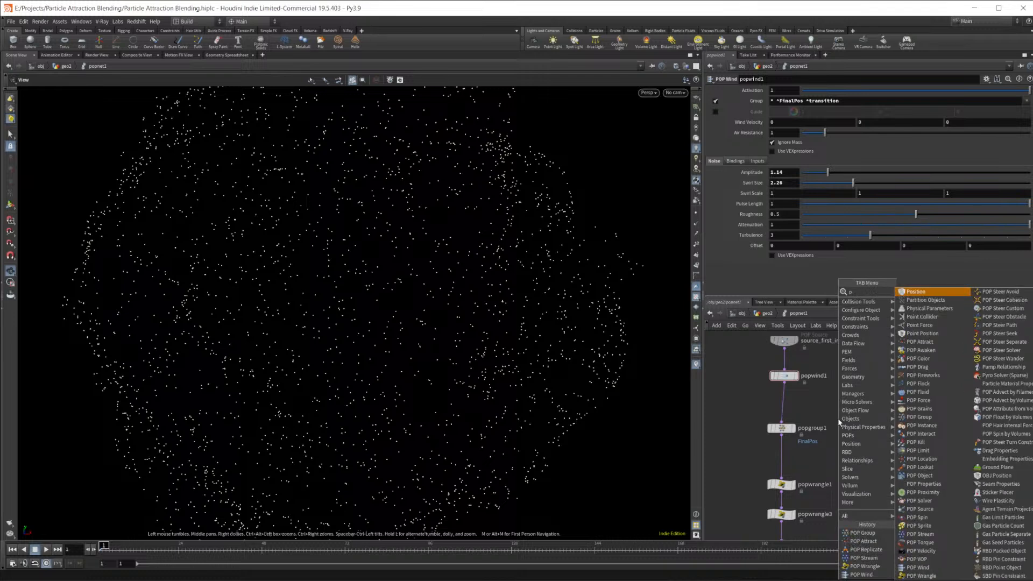
{"action": "type", "text": "opwr"}
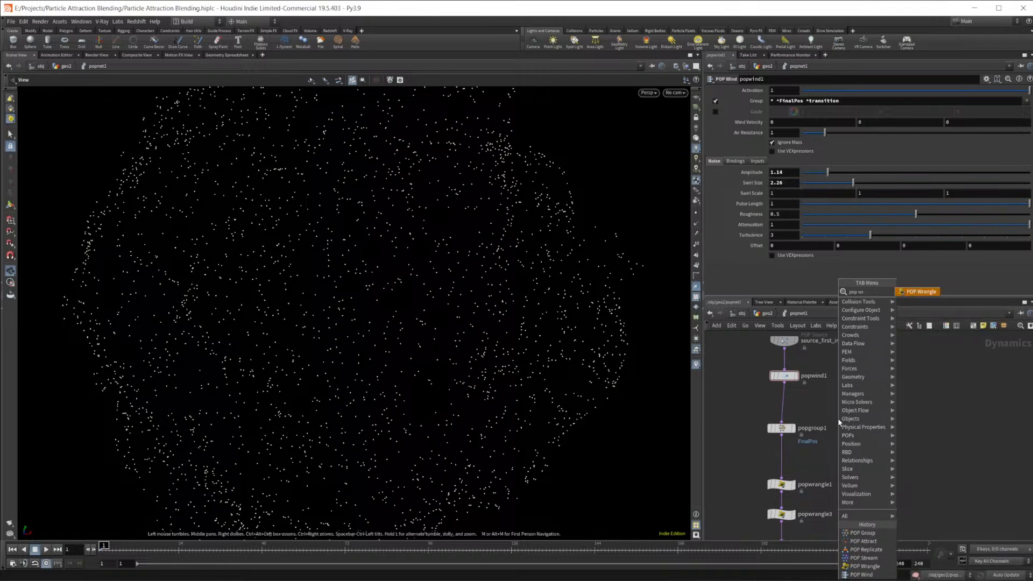
{"action": "key", "text": "Return"}
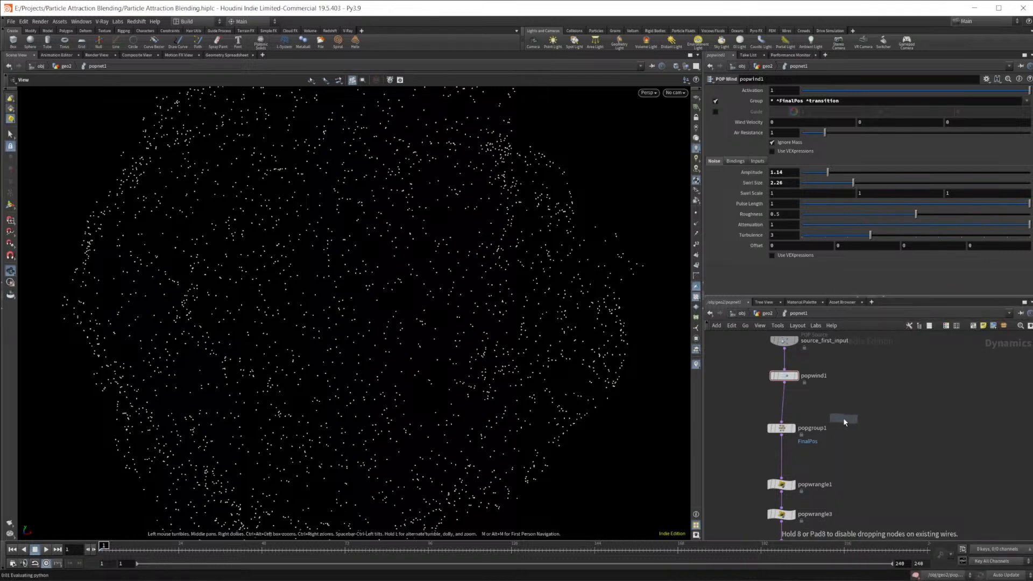
{"action": "left_click", "coordinate": [853, 414]}
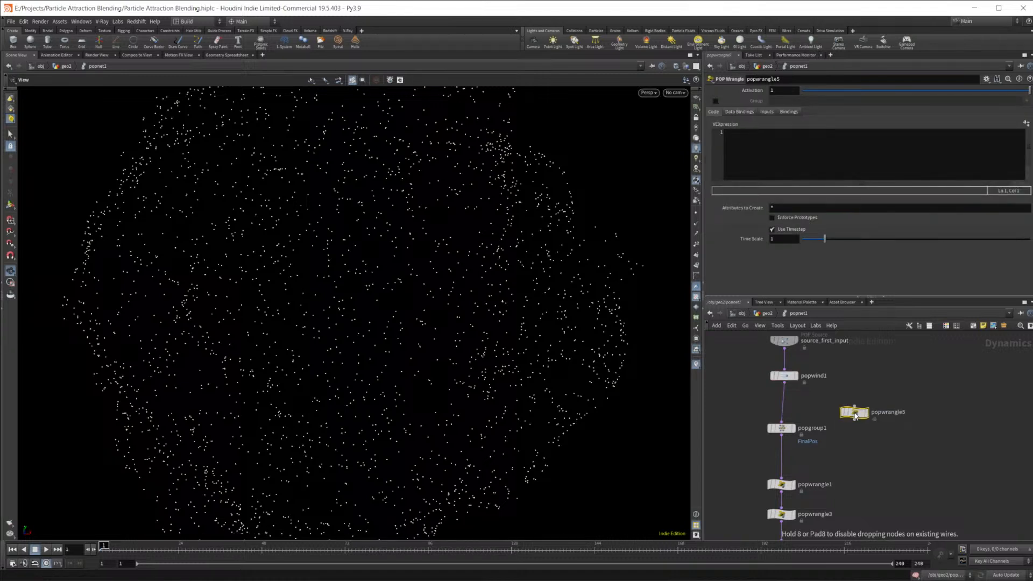
{"action": "left_click_drag", "start_coordinate": [855, 415], "coordinate": [789, 457]}
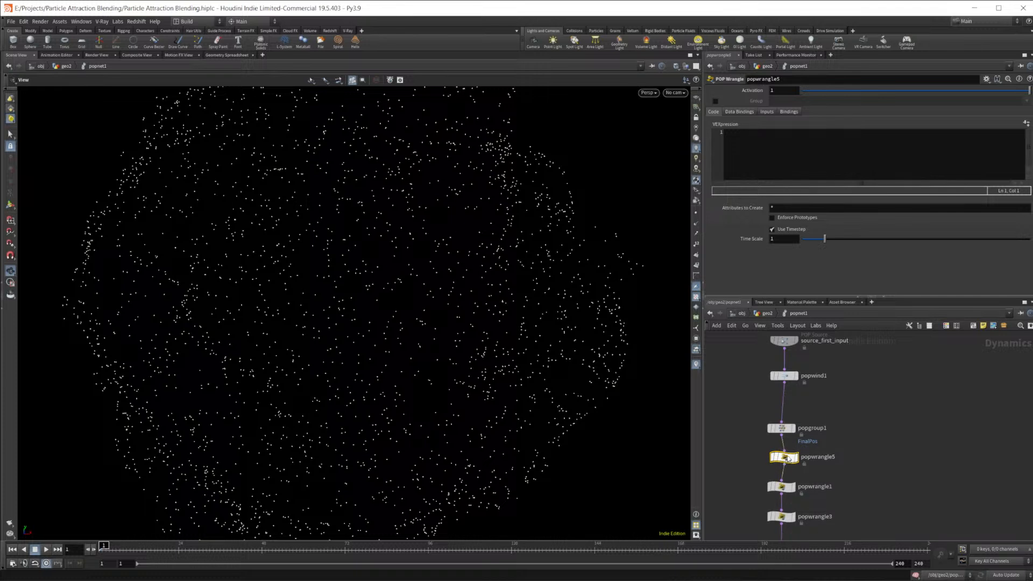
{"action": "left_click", "coordinate": [808, 163]}
{"action": "type", "text": "if("}
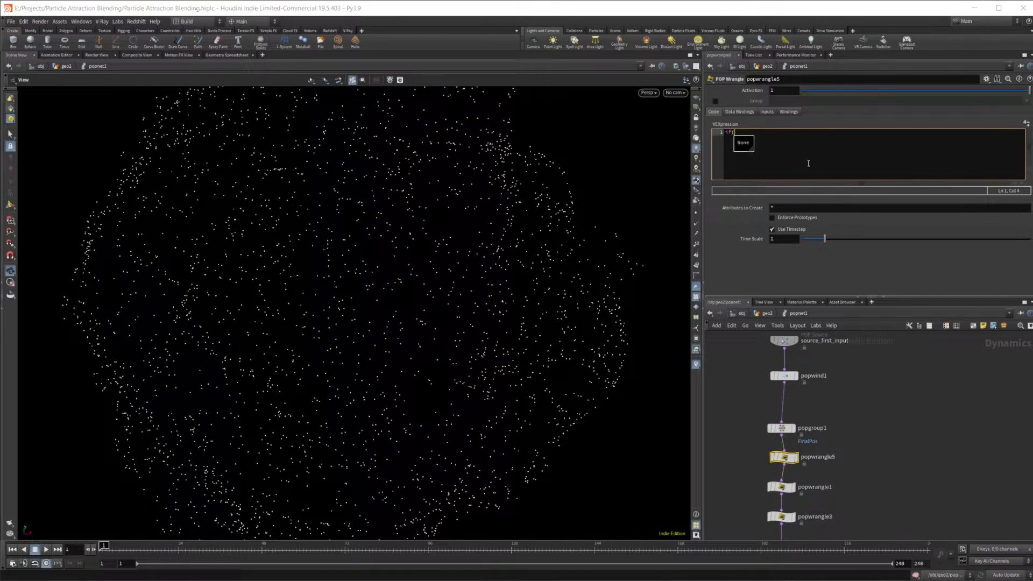
{"action": "type", "text": "@FinalPos"}
{"action": "type", "text": "==0){"}
{"action": "key", "text": "Return"}
{"action": "key", "text": "Return"}
{"action": "type", "text": "}"}
{"action": "key", "text": "Up"}
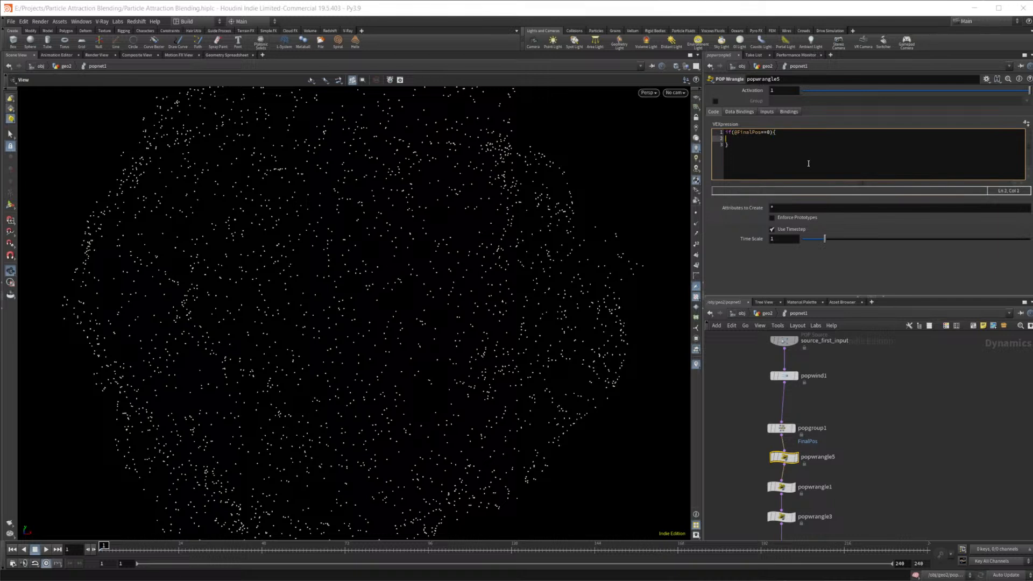
{"action": "type", "text": "i@"}
{"action": "type", "text": "group"}
{"action": "type", "text": "_"}
{"action": "type", "text": "allowinfl"}
{"action": "type", "text": " = 1;"}
Step: Play the simulation for a few frames and inspect the particle group columns in the geometry spreadsheet
{"action": "left_click", "coordinate": [46, 549]}
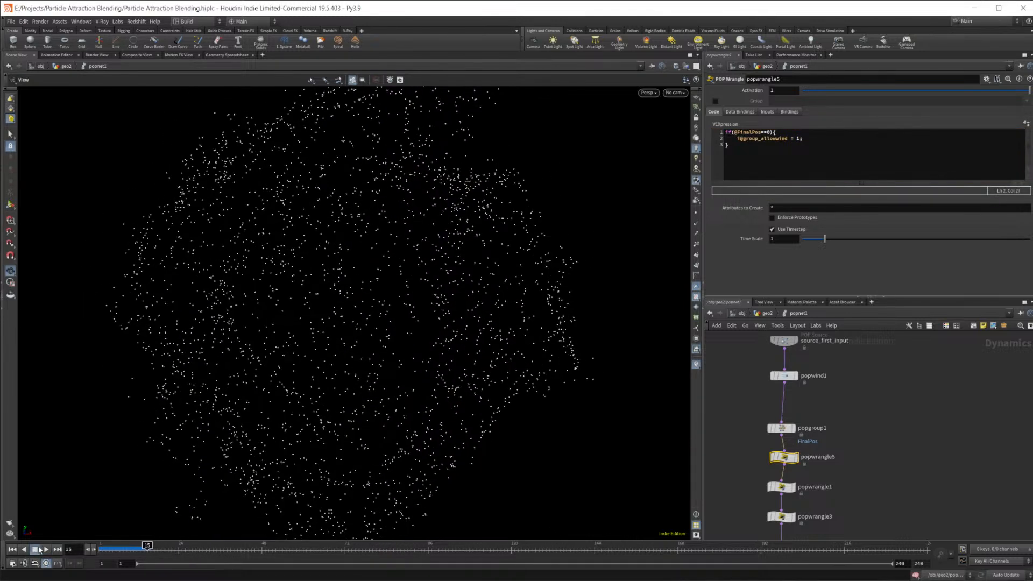
{"action": "left_click", "coordinate": [226, 55]}
{"action": "left_click_drag", "start_coordinate": [221, 536], "coordinate": [693, 535]}
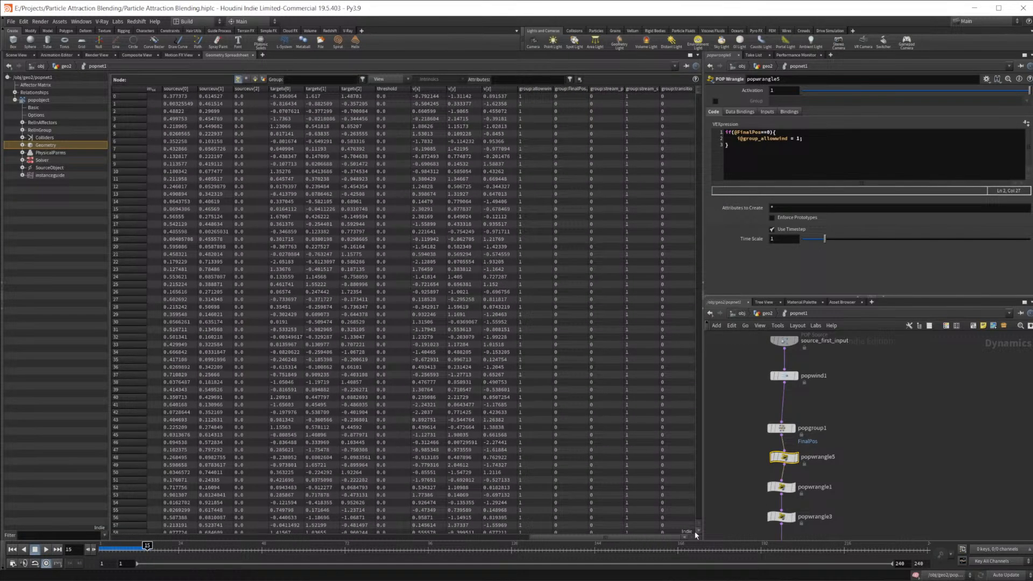
{"action": "left_click", "coordinate": [817, 149]}
{"action": "key", "text": "Return"}
{"action": "type", "text": "if("}
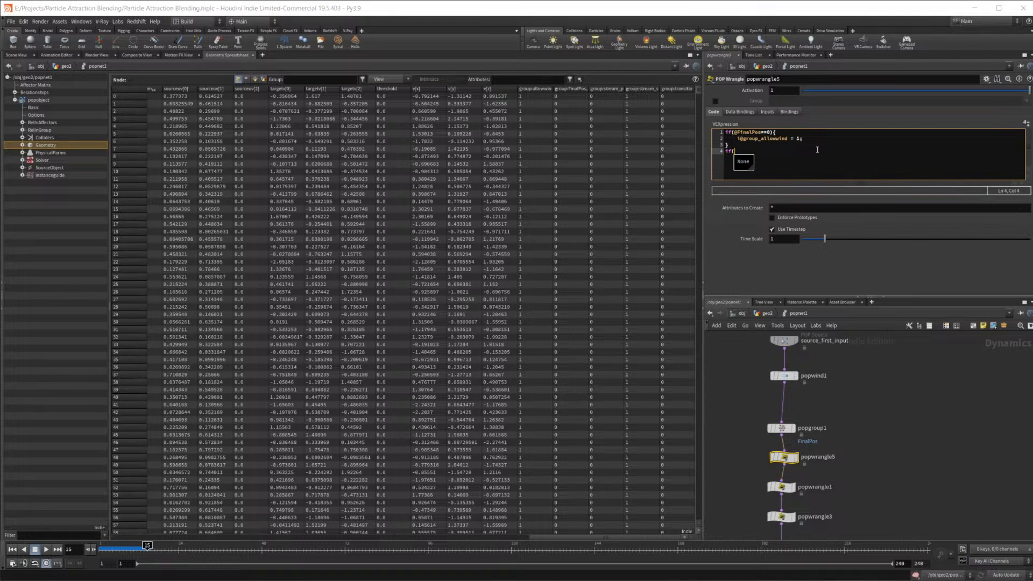
{"action": "type", "text": "@"}
{"action": "type", "text": "transition==1"}
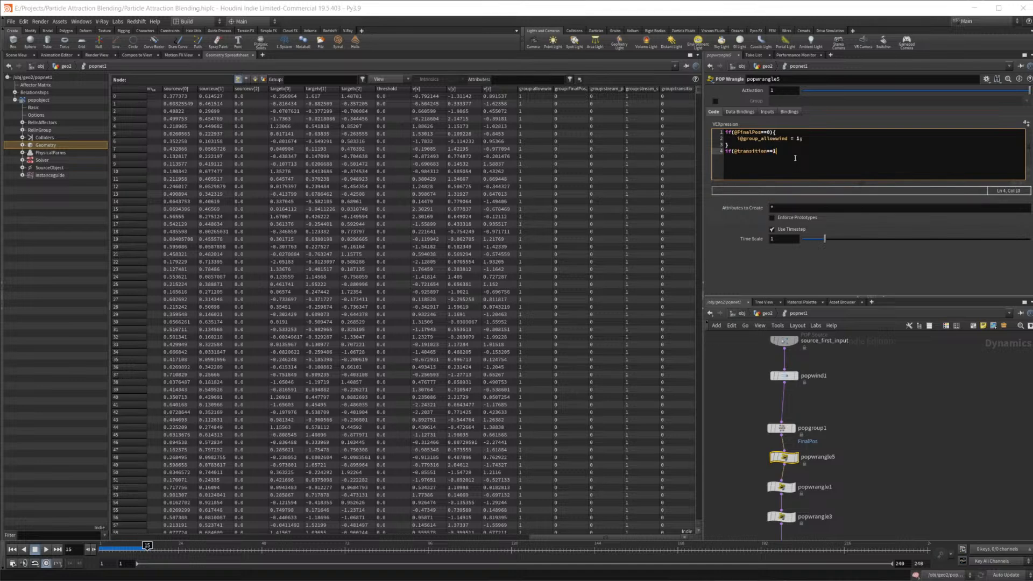
{"action": "type", "text": "){"}
{"action": "key", "text": "Return"}
{"action": "key", "text": "Return"}
{"action": "type", "text": "}"}
{"action": "key", "text": "Up"}
{"action": "type", "text": "i@group_allowwind = 0;"}
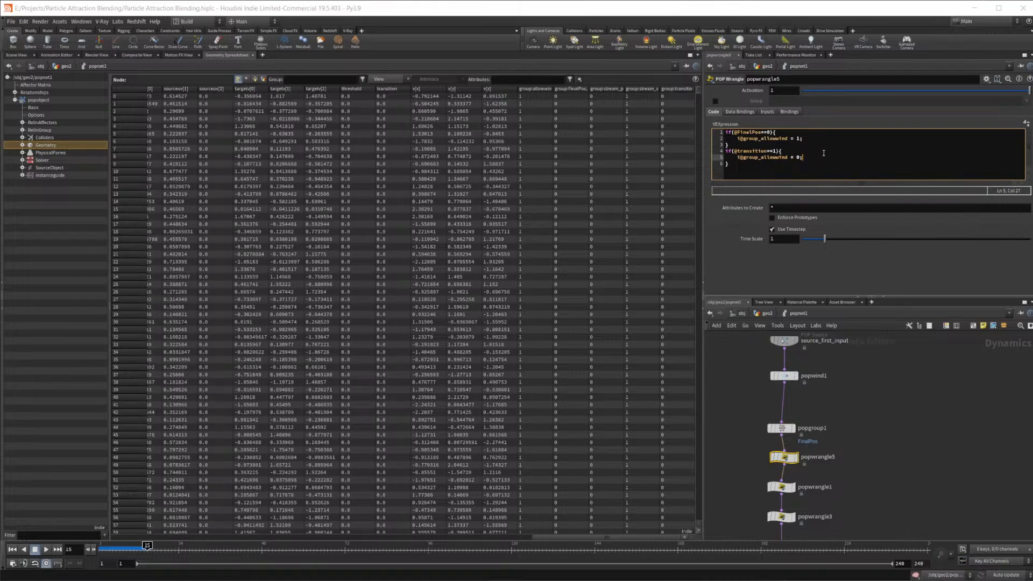
Step: Replay the simulation from the first frame, check the group values in the spreadsheet, and return to the 3D viewport
{"action": "left_click", "coordinate": [12, 549]}
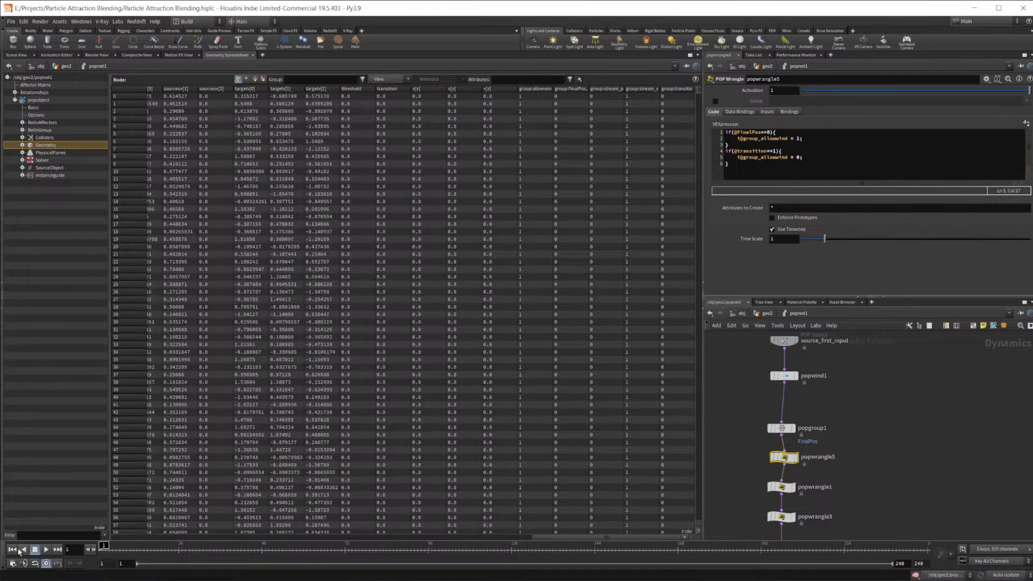
{"action": "left_click", "coordinate": [47, 549]}
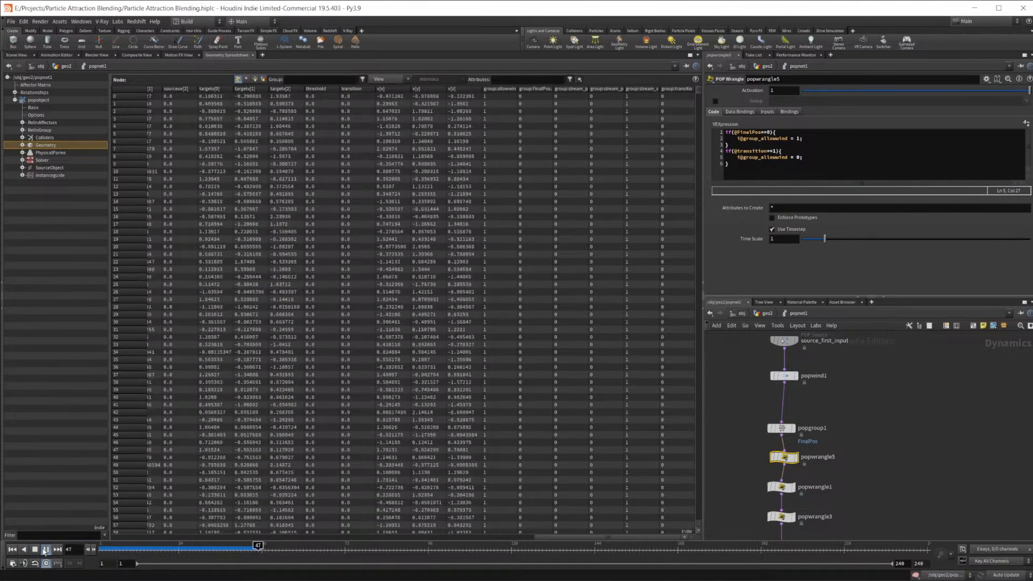
{"action": "left_click", "coordinate": [45, 549]}
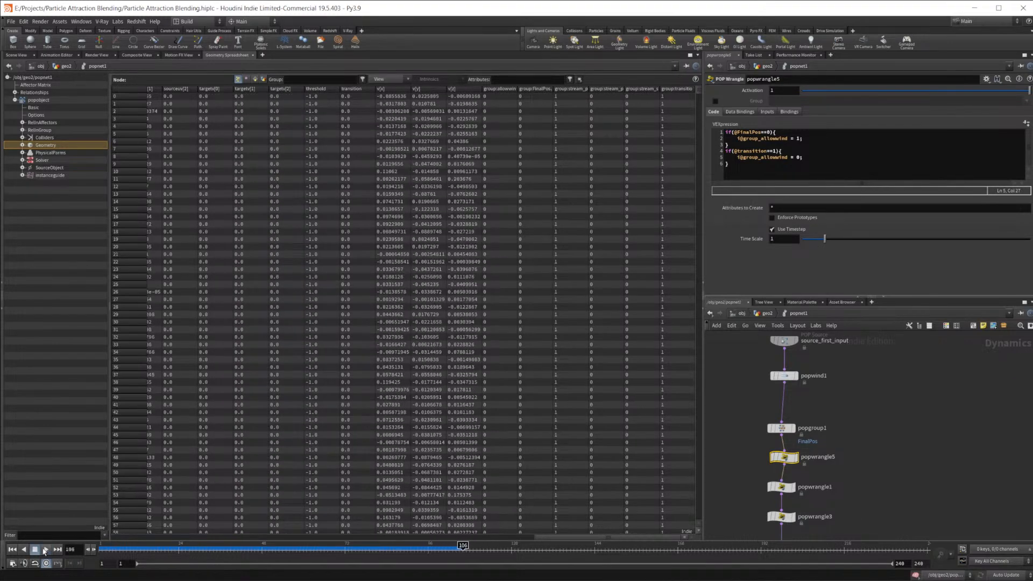
{"action": "left_click", "coordinate": [17, 55]}
Step: Replace the group of the popwind1 node with allowwind
{"action": "middle_click_drag", "start_coordinate": [861, 393], "coordinate": [850, 423]}
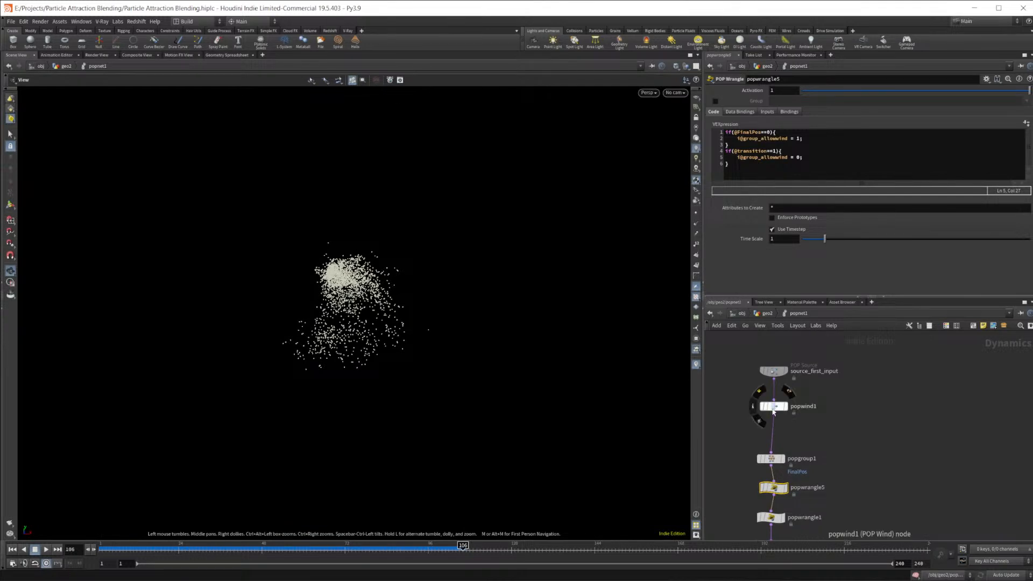
{"action": "left_click", "coordinate": [774, 408]}
{"action": "left_click_drag", "start_coordinate": [842, 101], "coordinate": [716, 101]}
{"action": "key", "text": "BackSpace"}
{"action": "type", "text": "allowwind"}
{"action": "key", "text": "Return"}
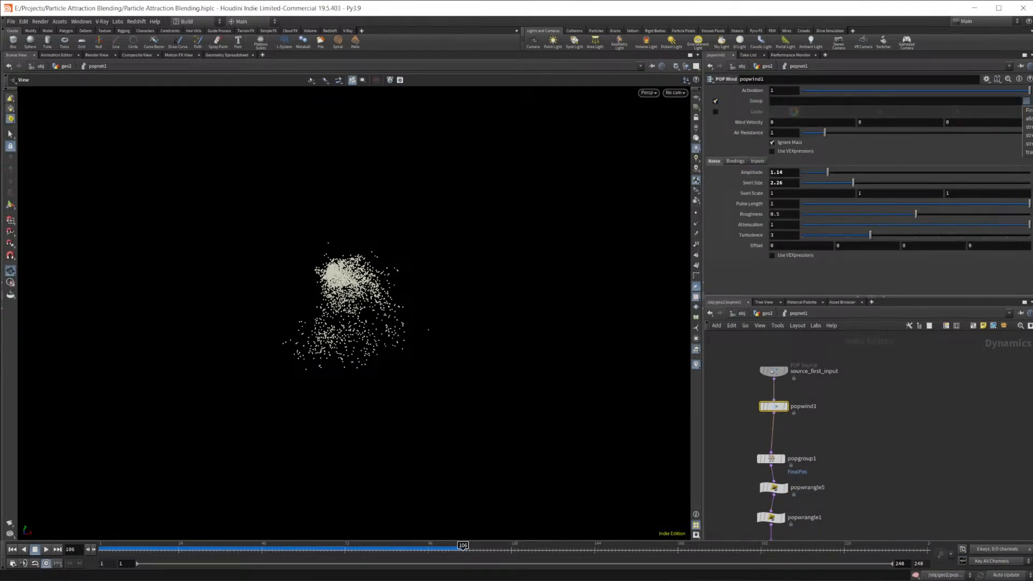
Step: Play the simulation from the first frame to check the wind's effect on the particles
{"action": "left_click", "coordinate": [12, 550]}
{"action": "left_click", "coordinate": [47, 549]}
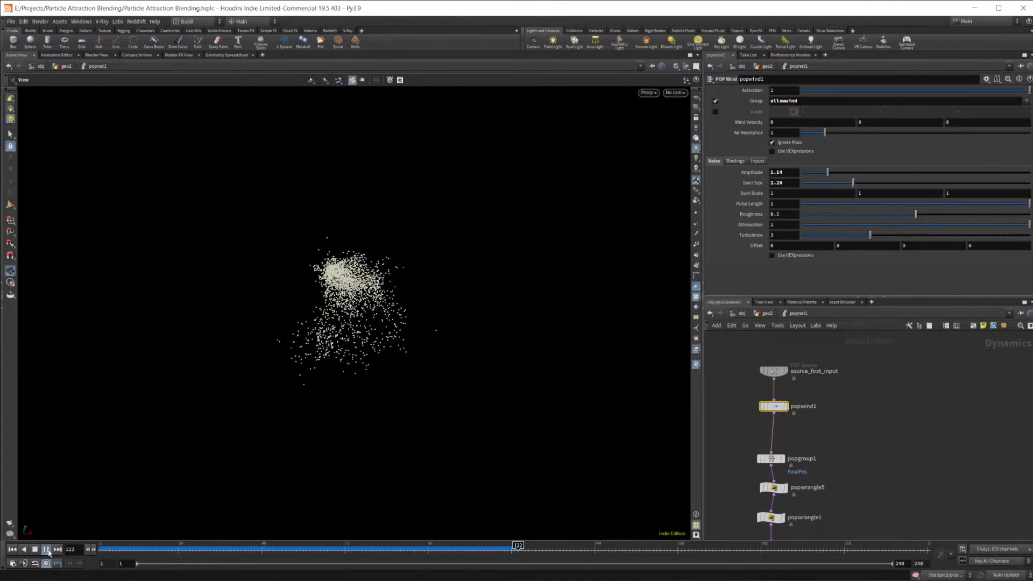
{"action": "left_click", "coordinate": [46, 550]}
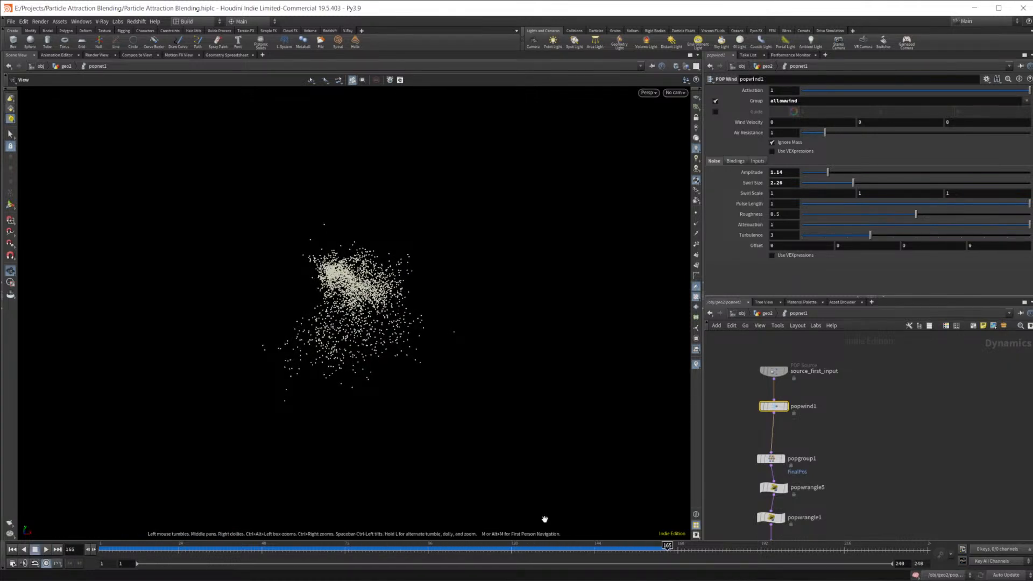
Step: Bypass popwind1, replay the simulation without wind, and return to the first frame
{"action": "left_click", "coordinate": [761, 406]}
{"action": "left_click", "coordinate": [12, 549]}
{"action": "left_click", "coordinate": [46, 549]}
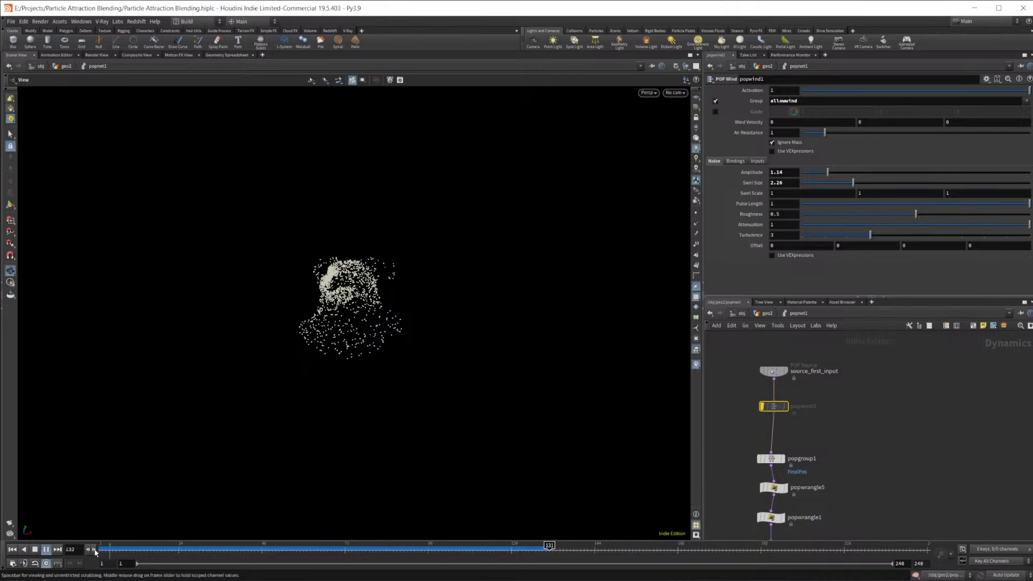
{"action": "left_click", "coordinate": [35, 549]}
{"action": "left_click", "coordinate": [12, 549]}
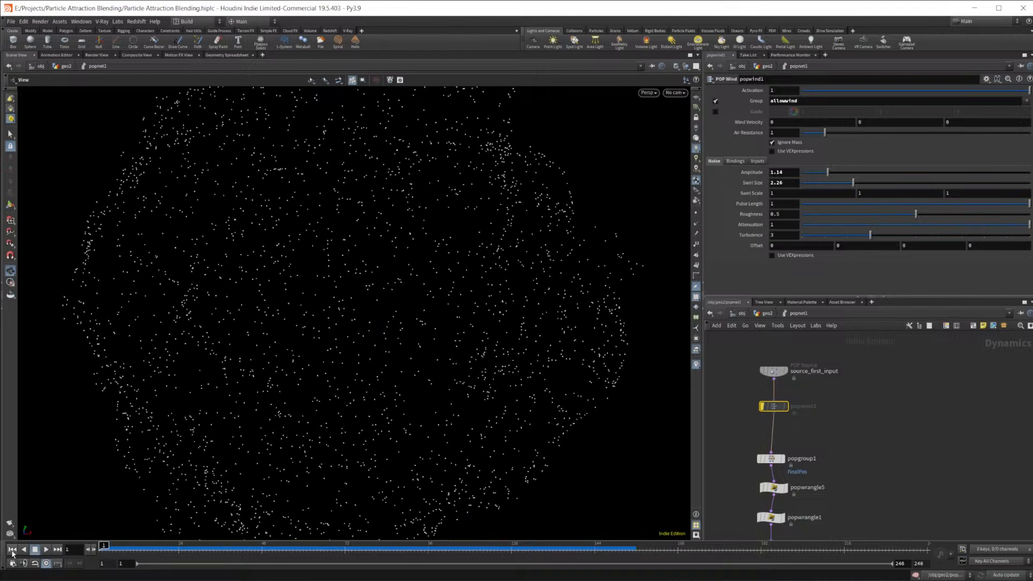
Step: Add a POP Collision Detect node and insert it below popgroup2 in the replicated particle stream
{"action": "middle_click_drag", "start_coordinate": [841, 479], "coordinate": [847, 394]}
{"action": "middle_click_drag", "start_coordinate": [869, 448], "coordinate": [865, 340]}
{"action": "middle_click_drag", "start_coordinate": [949, 474], "coordinate": [924, 380]}
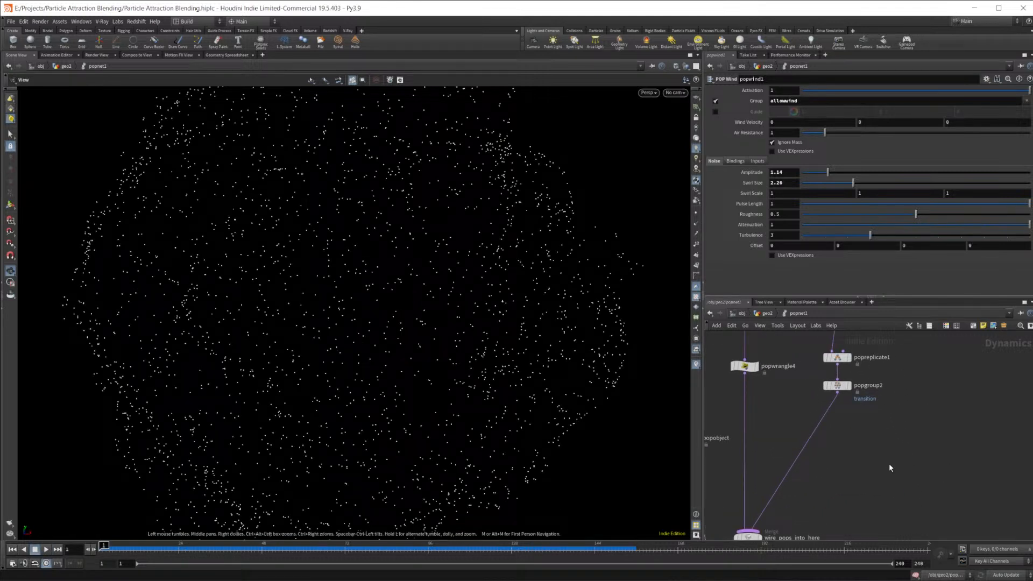
{"action": "middle_click_drag", "start_coordinate": [889, 464], "coordinate": [900, 515]}
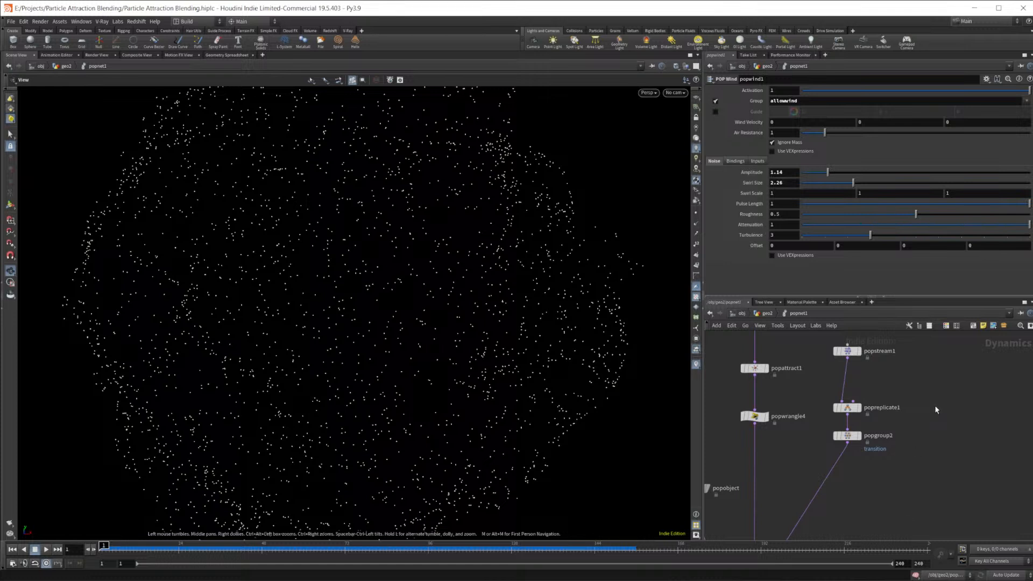
{"action": "middle_click_drag", "start_coordinate": [909, 457], "coordinate": [898, 360]}
{"action": "middle_click_drag", "start_coordinate": [867, 408], "coordinate": [874, 517]}
{"action": "middle_click_drag", "start_coordinate": [800, 377], "coordinate": [863, 506]}
{"action": "scroll", "coordinate": [815, 423], "scroll_direction": "down", "scroll_amount": 5}
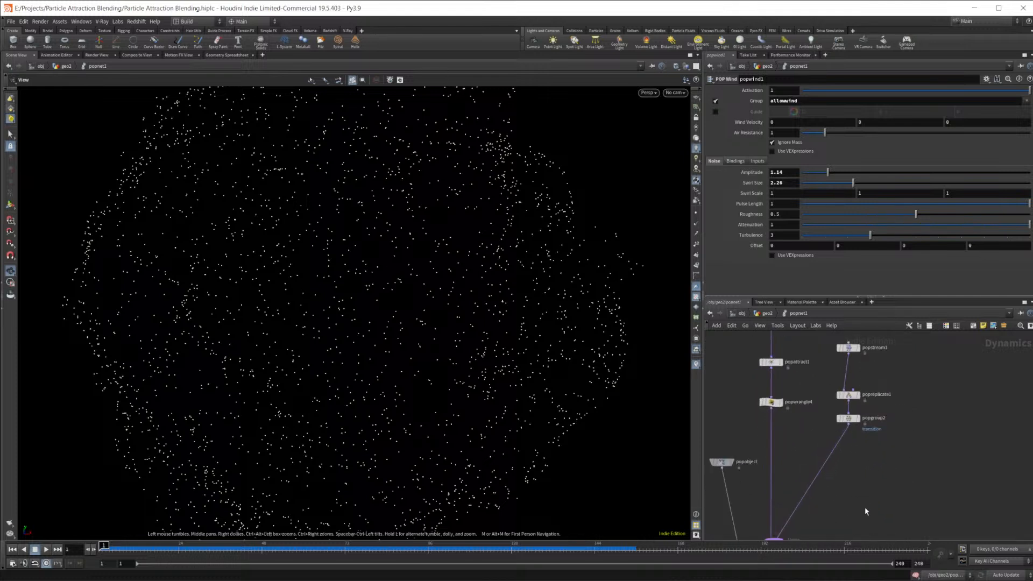
{"action": "key", "text": "Tab"}
{"action": "type", "text": "pop col"}
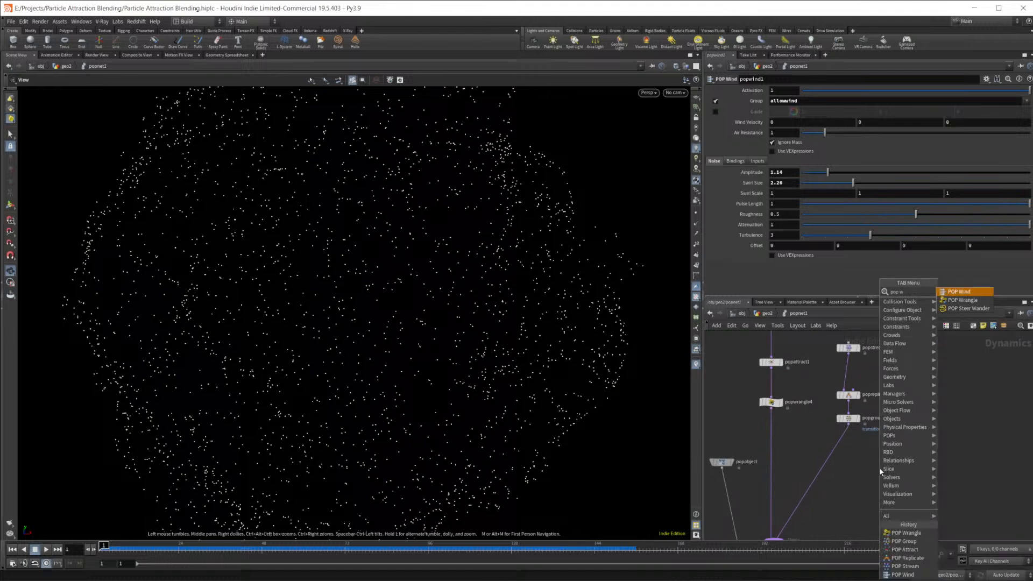
{"action": "key", "text": "Down"}
{"action": "key", "text": "Down"}
{"action": "key", "text": "Return"}
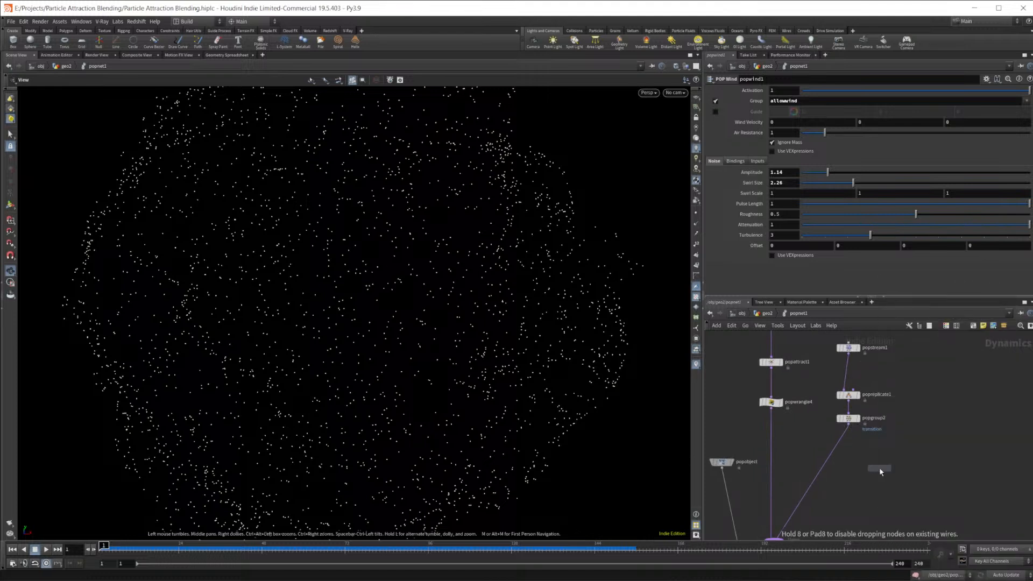
{"action": "left_click", "coordinate": [833, 465]}
{"action": "left_click", "coordinate": [851, 464]}
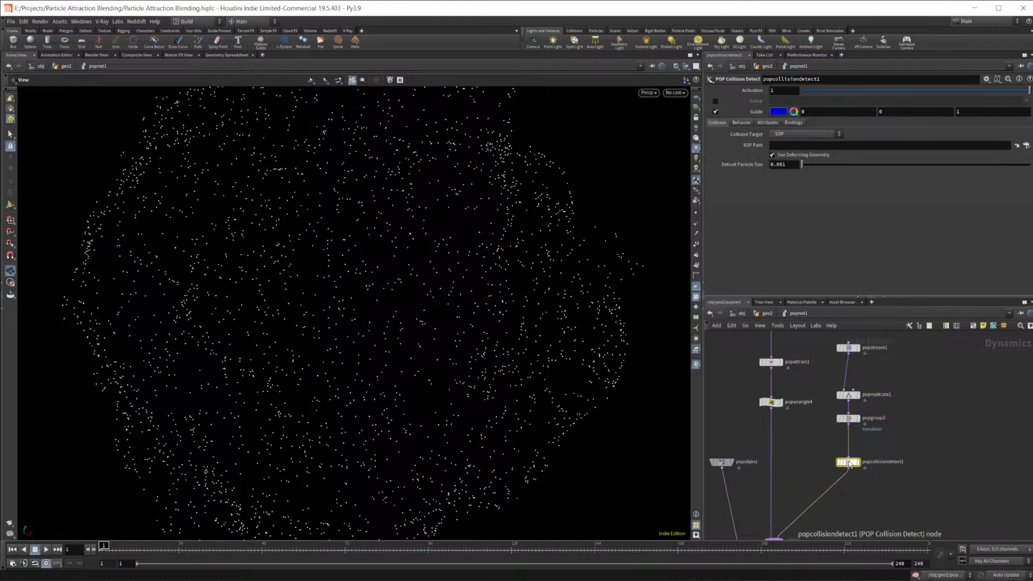
Step: Limit popcollisiondetect1 to the transition group and set its Collision Target to Second Context Geometry
{"action": "left_click", "coordinate": [715, 101]}
{"action": "left_click", "coordinate": [1026, 101]}
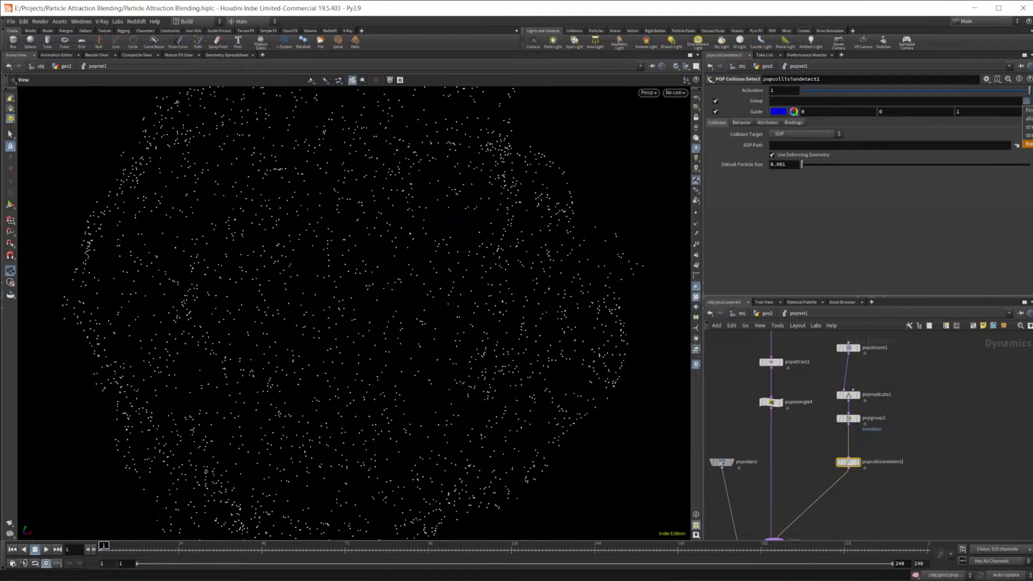
{"action": "left_click", "coordinate": [1027, 144]}
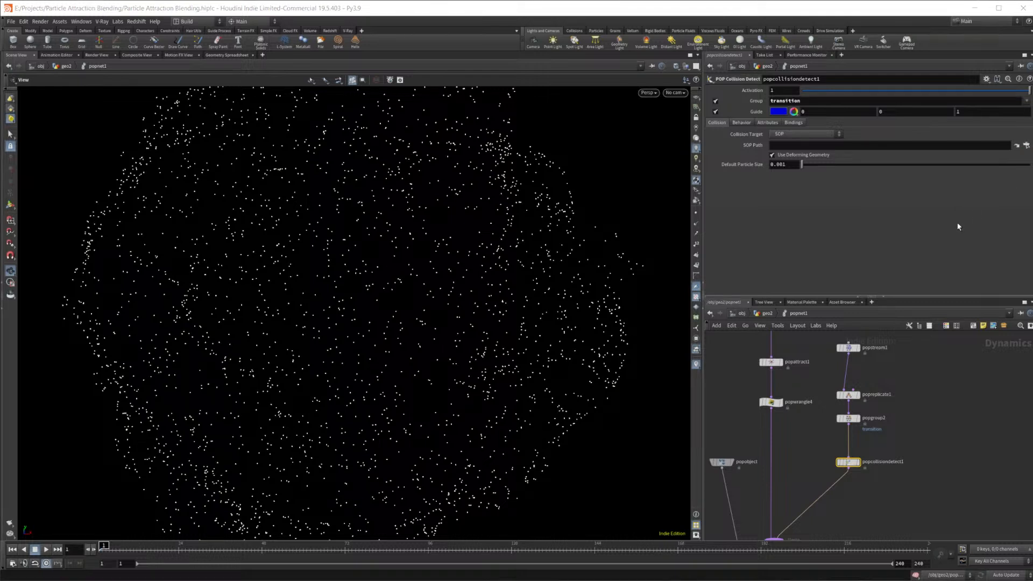
{"action": "left_click", "coordinate": [798, 135]}
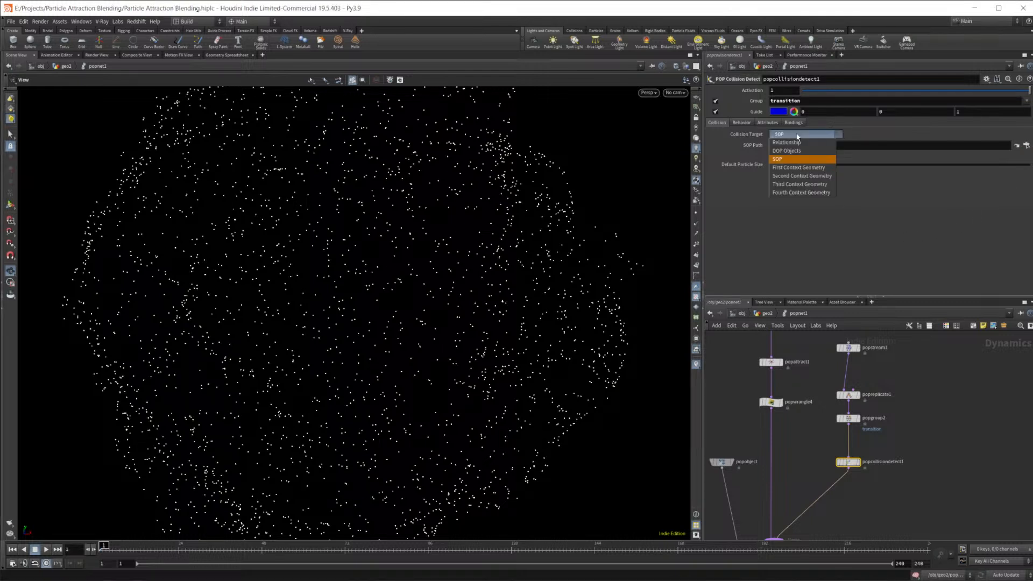
{"action": "left_click", "coordinate": [801, 178]}
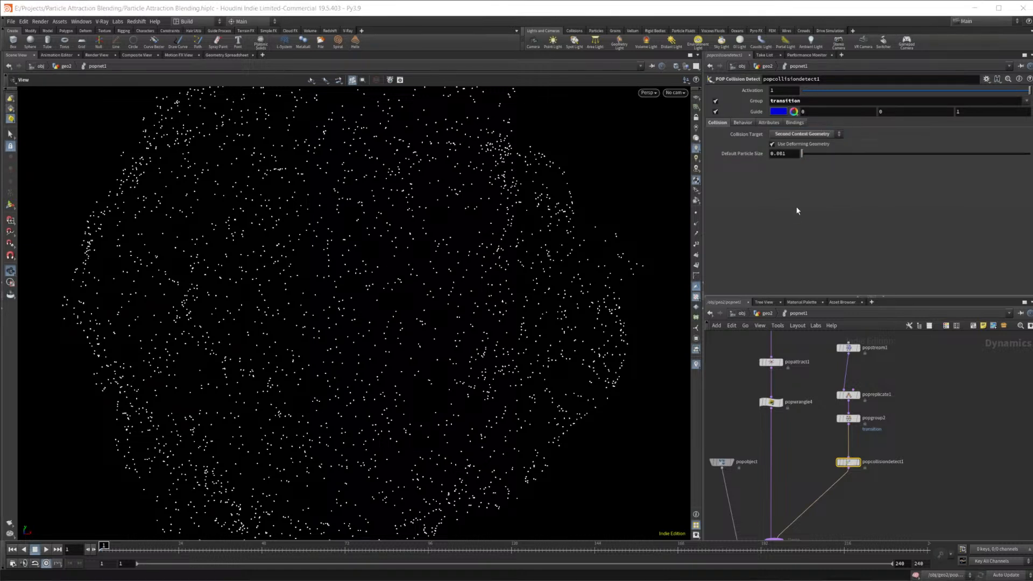
Step: Set the collision Response to Stop, test it with a short playback, and turn off Color Hits
{"action": "left_click", "coordinate": [752, 123]}
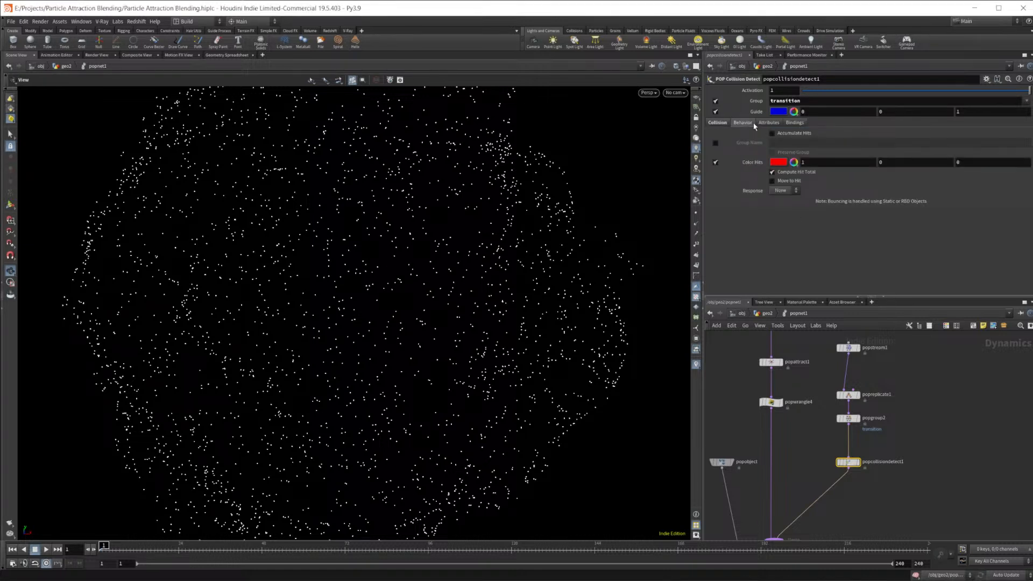
{"action": "left_click", "coordinate": [783, 190]}
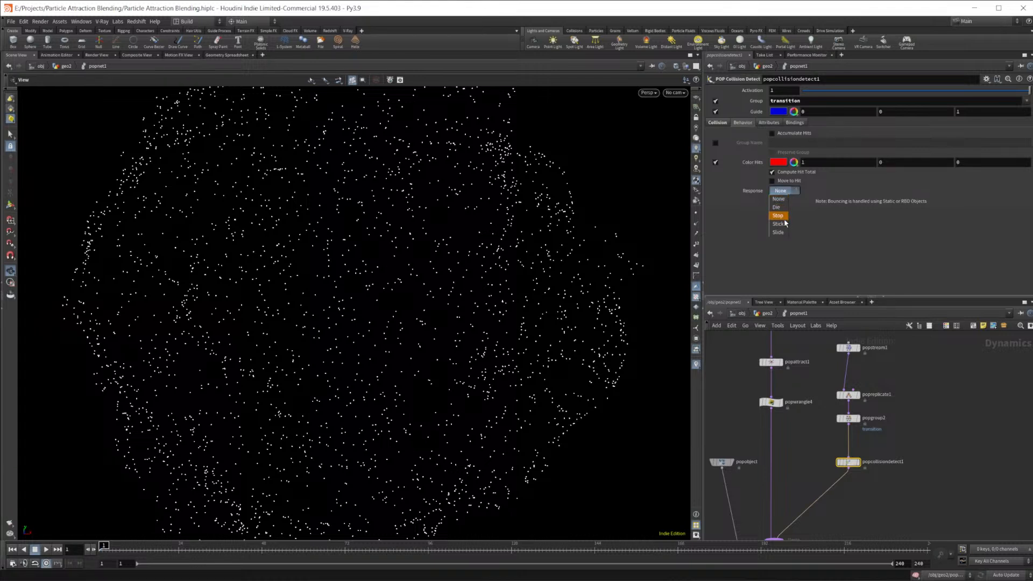
{"action": "left_click", "coordinate": [778, 215]}
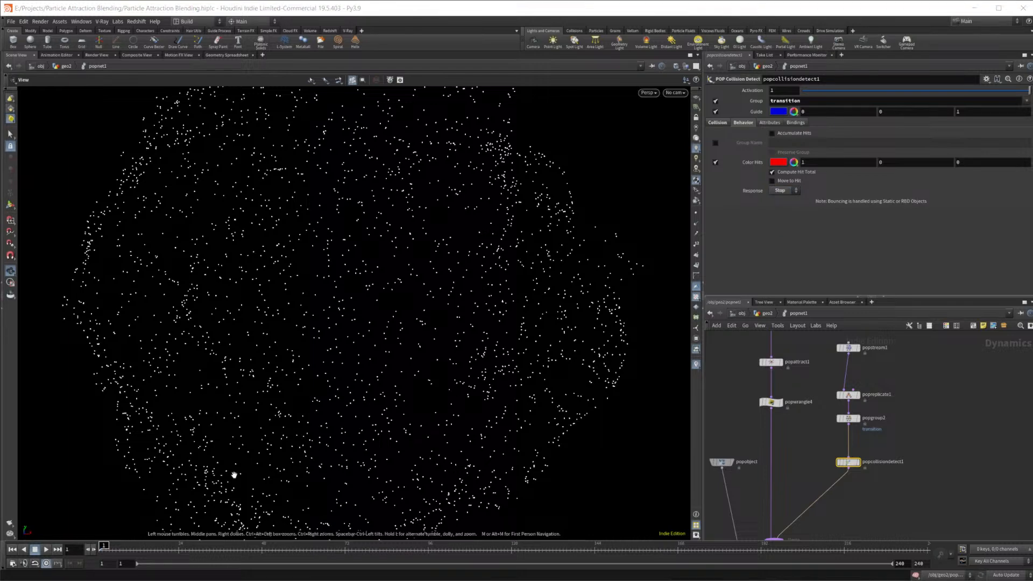
{"action": "left_click", "coordinate": [46, 549]}
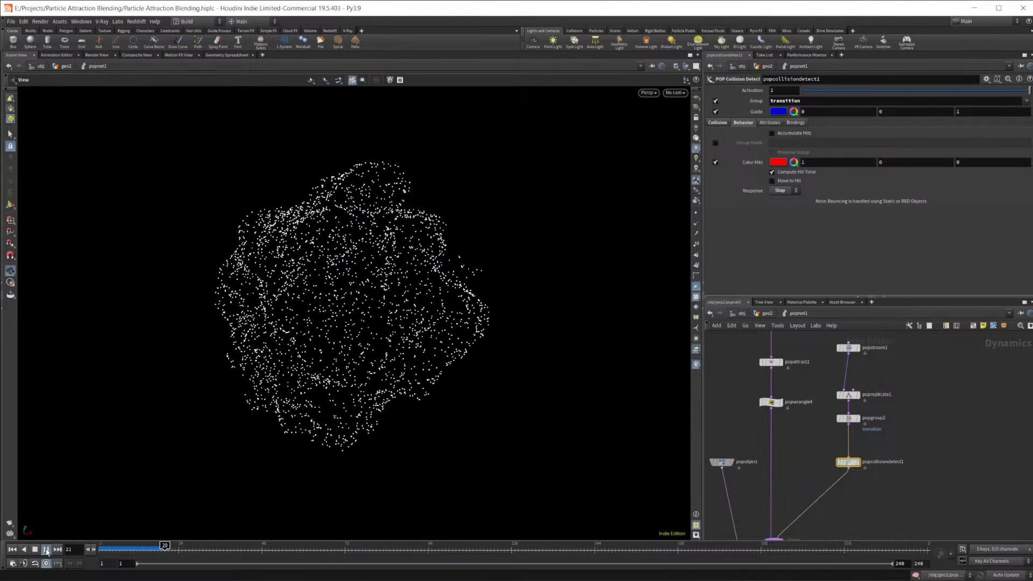
{"action": "left_click", "coordinate": [35, 549]}
{"action": "left_click", "coordinate": [715, 162]}
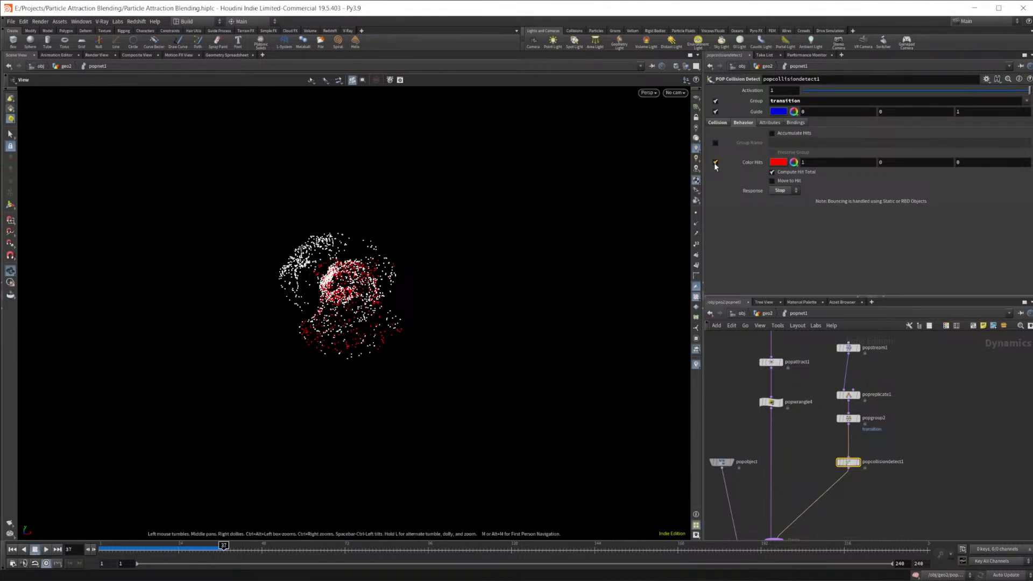
Step: Re-enable the bypassed popwind1 node and replay the simulation from the first frame
{"action": "left_click", "coordinate": [13, 549]}
{"action": "middle_click_drag", "start_coordinate": [920, 424], "coordinate": [917, 503]}
{"action": "middle_click_drag", "start_coordinate": [846, 351], "coordinate": [850, 497]}
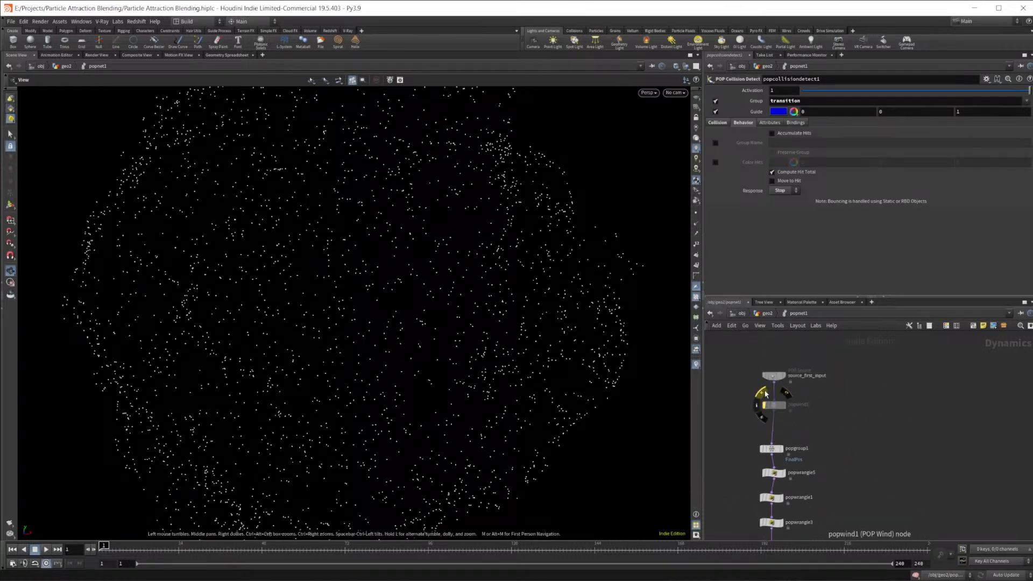
{"action": "left_click", "coordinate": [46, 550]}
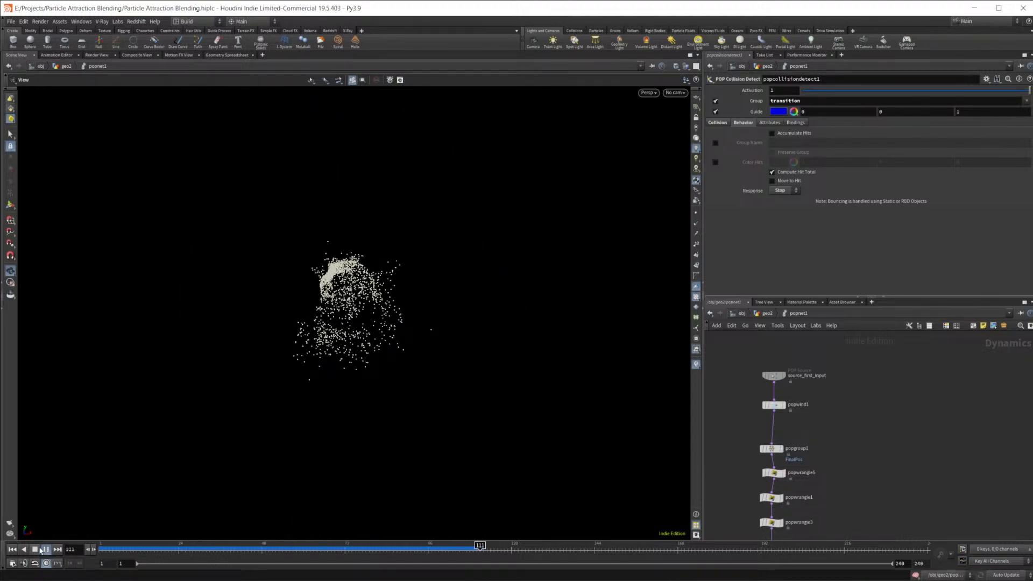
{"action": "left_click", "coordinate": [35, 549]}
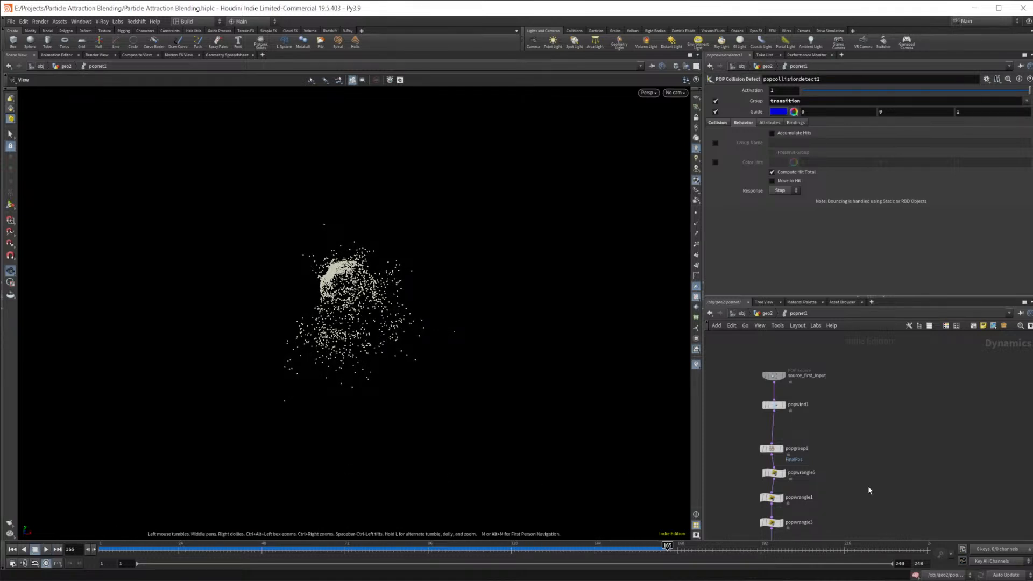
{"action": "middle_click_drag", "start_coordinate": [876, 491], "coordinate": [874, 366]}
{"action": "middle_click_drag", "start_coordinate": [887, 447], "coordinate": [878, 382]}
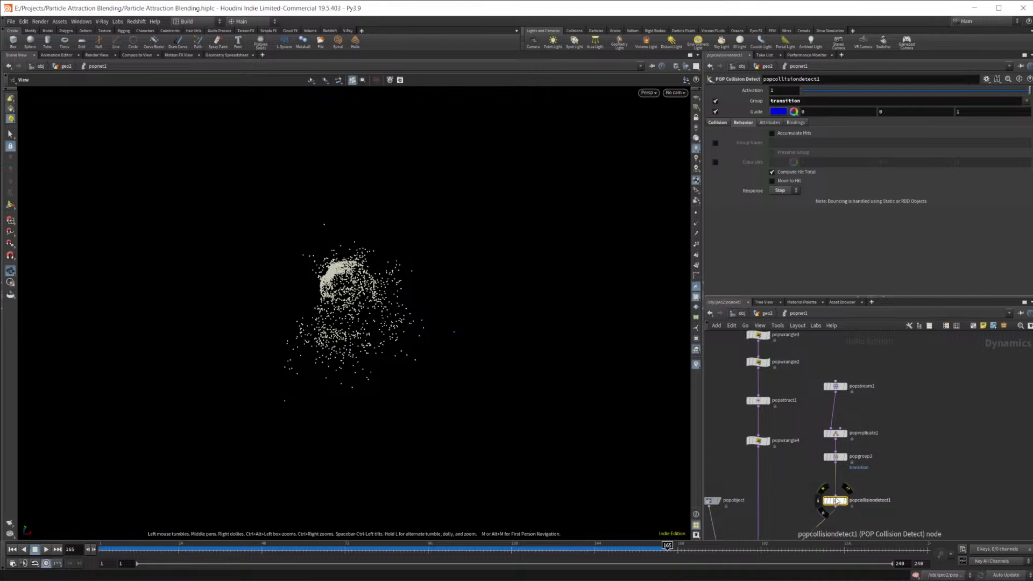
{"action": "scroll", "coordinate": [802, 453], "scroll_direction": "up", "scroll_amount": 3}
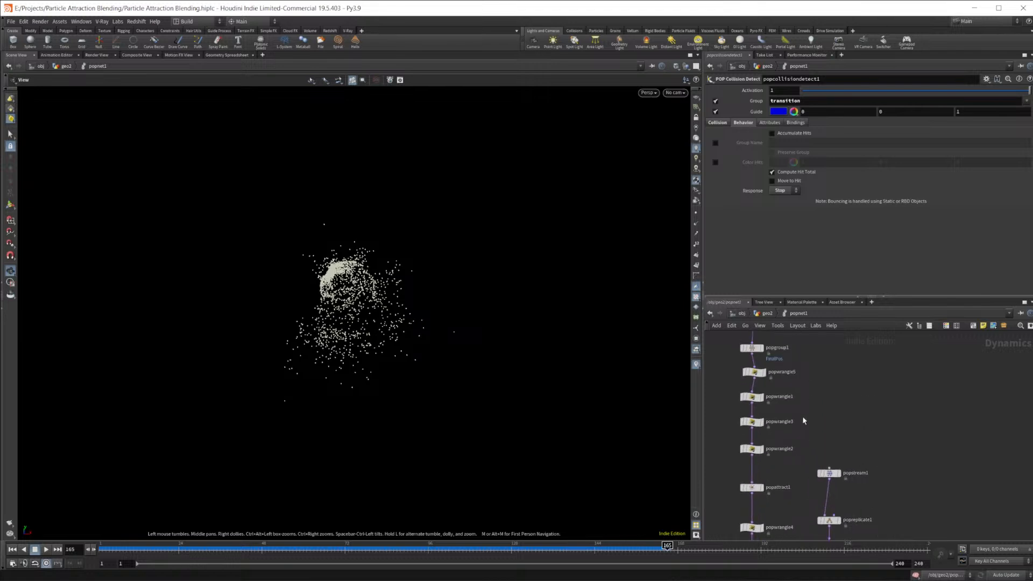
{"action": "scroll", "coordinate": [803, 389], "scroll_direction": "up", "scroll_amount": 4}
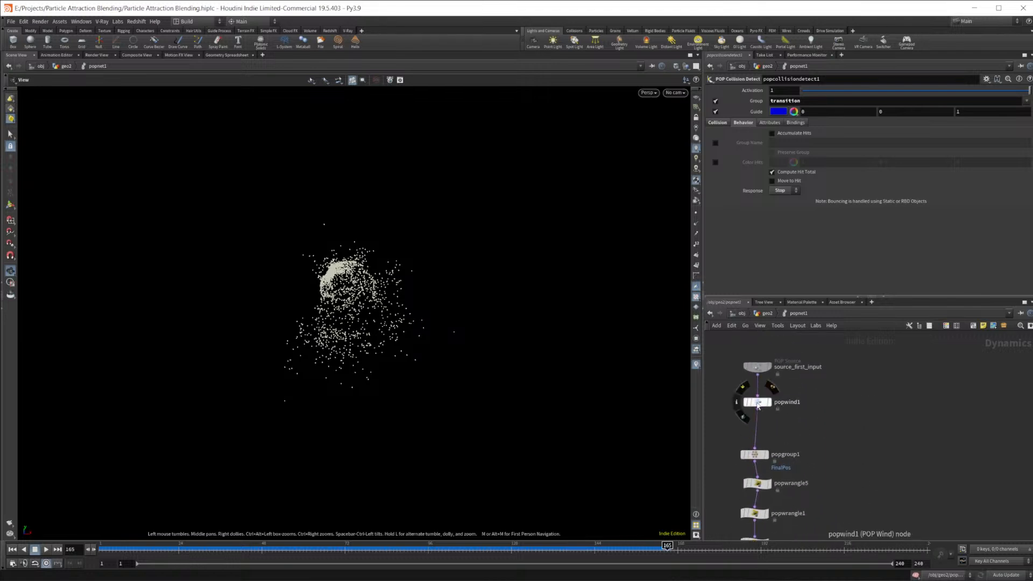
{"action": "left_click", "coordinate": [757, 403]}
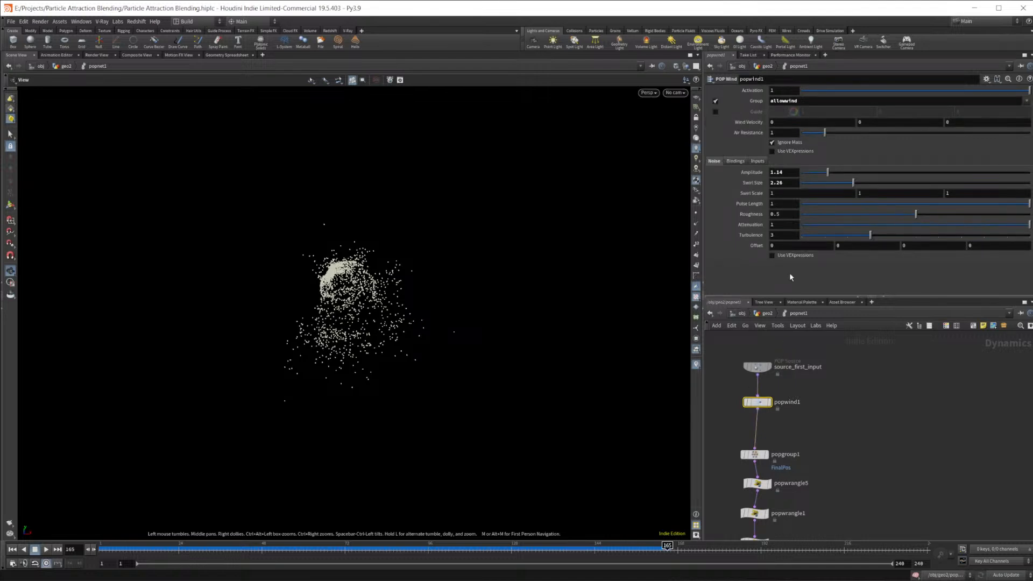
{"action": "left_click", "coordinate": [801, 151]}
{"action": "left_click", "coordinate": [1021, 161]}
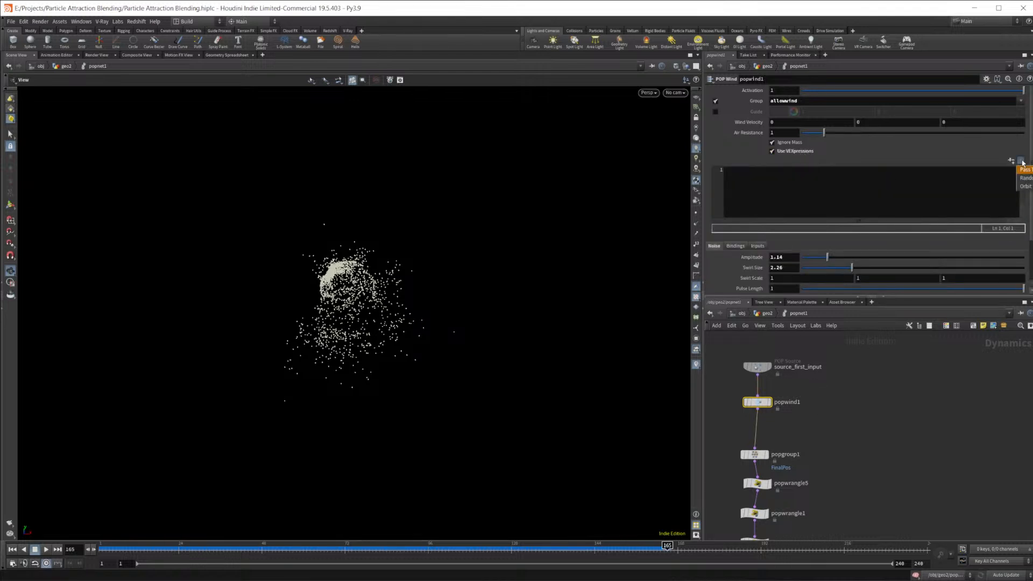
{"action": "left_click", "coordinate": [1021, 161]}
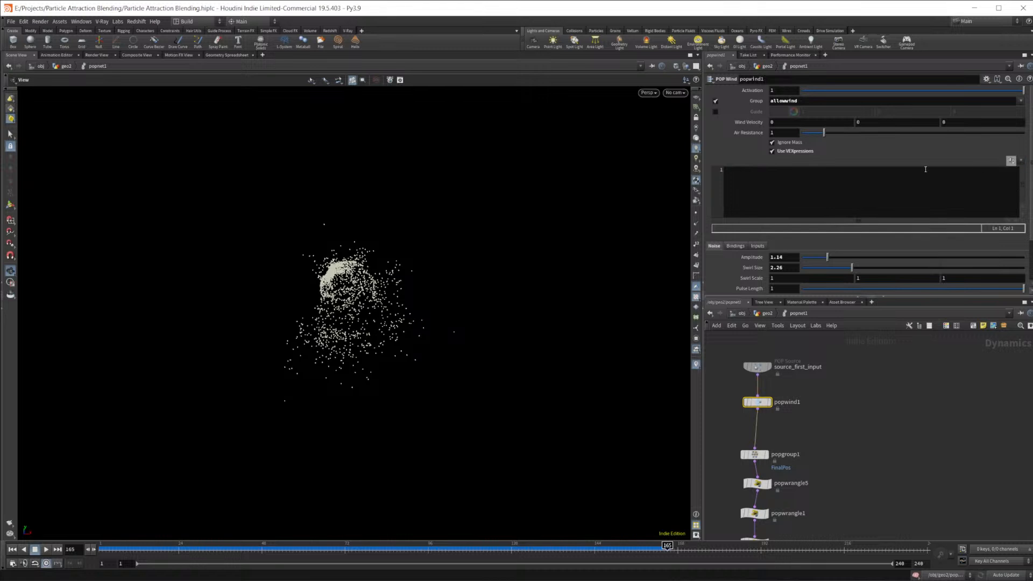
{"action": "left_click", "coordinate": [795, 151]}
Step: Examine the initial velocity and inherited attribute settings of the popreplicate1 node
{"action": "middle_click_drag", "start_coordinate": [842, 481], "coordinate": [836, 424]}
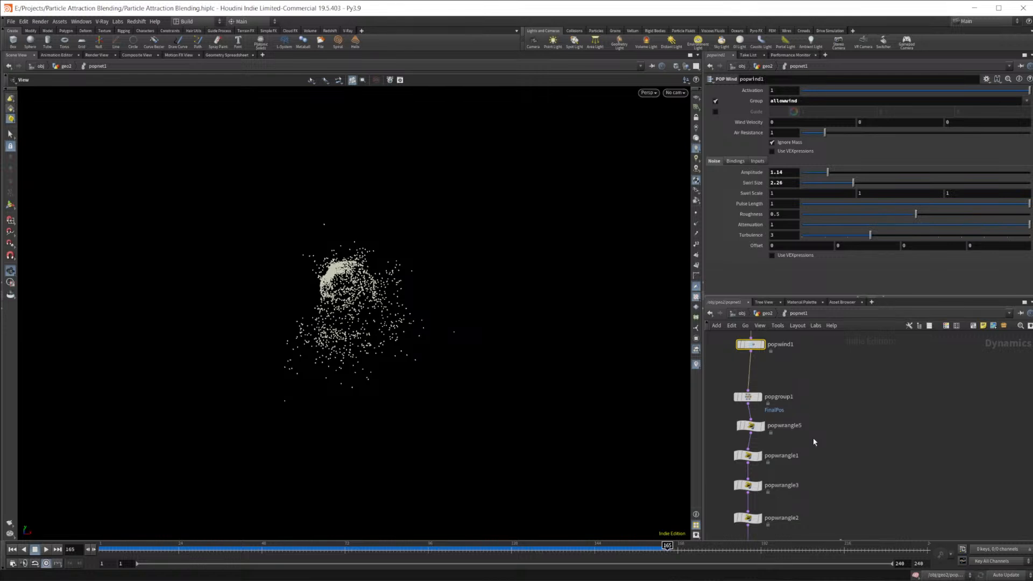
{"action": "scroll", "coordinate": [813, 441], "scroll_direction": "down", "scroll_amount": 3}
{"action": "middle_click_drag", "start_coordinate": [865, 522], "coordinate": [863, 438]}
{"action": "middle_click_drag", "start_coordinate": [884, 483], "coordinate": [886, 448]}
{"action": "scroll", "coordinate": [883, 454], "scroll_direction": "up", "scroll_amount": 4}
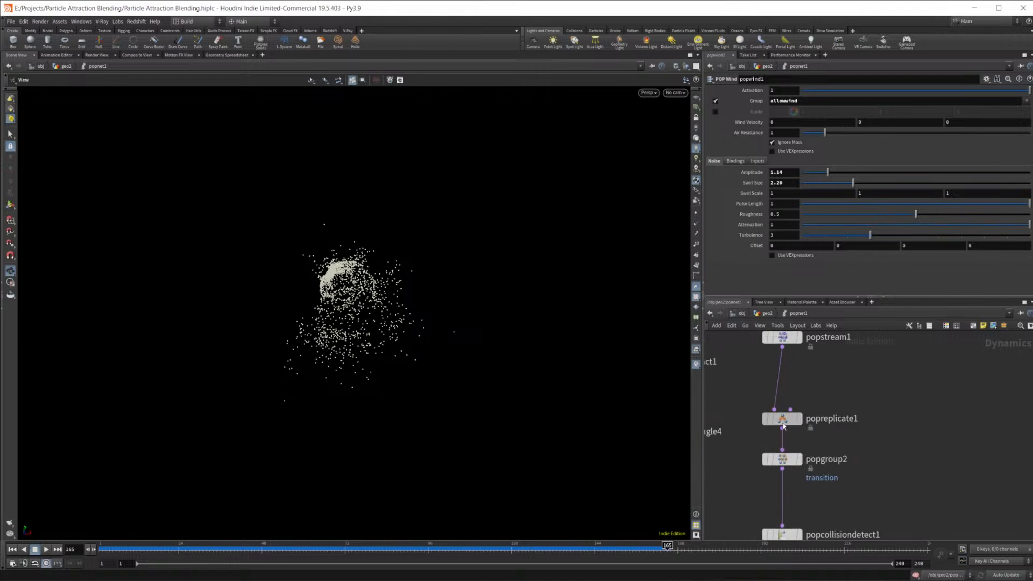
{"action": "left_click", "coordinate": [783, 423]}
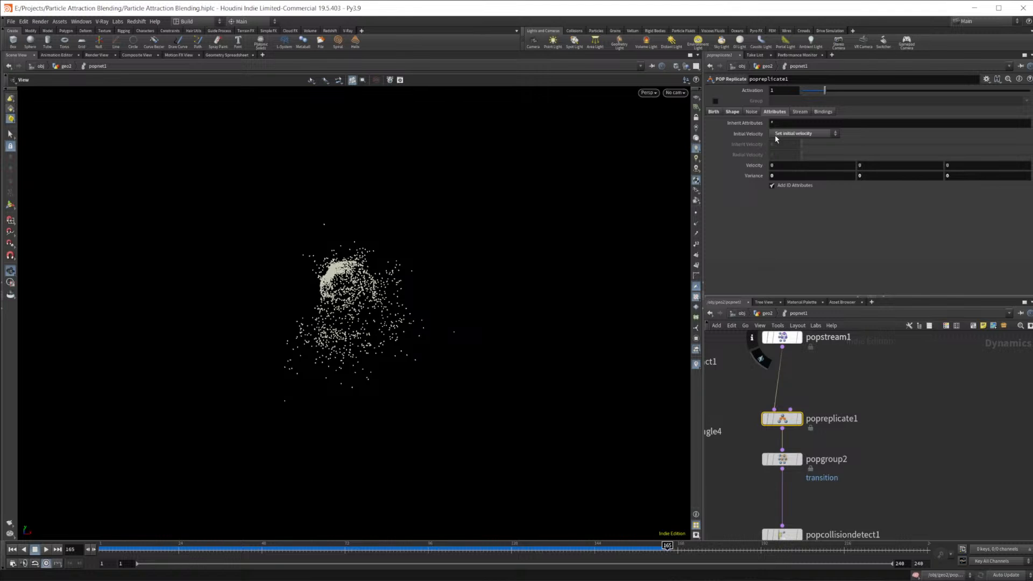
{"action": "left_click", "coordinate": [841, 504]}
{"action": "mouse_move", "coordinate": [786, 466]}
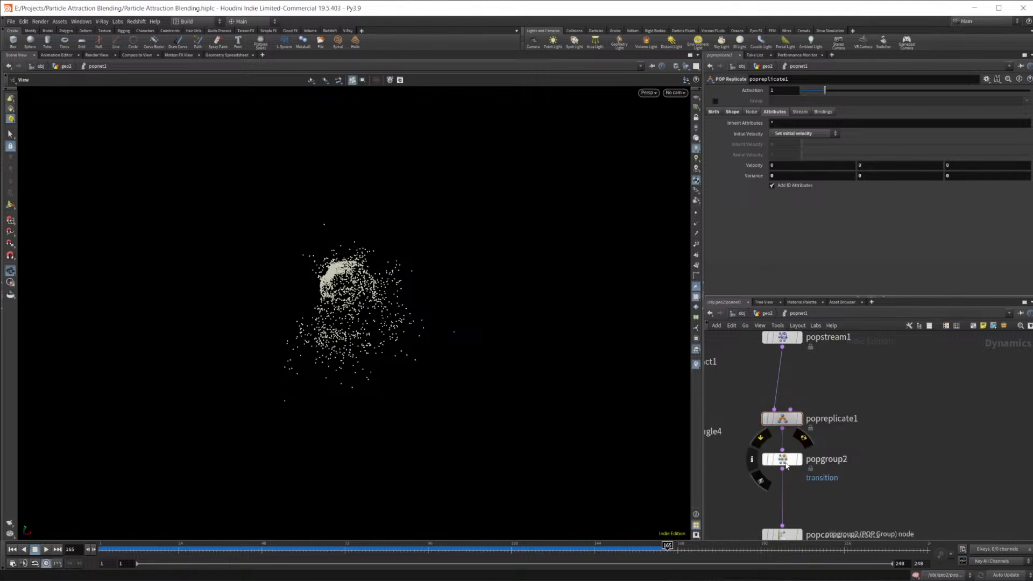
Step: Delete the popcollisiondetect1 node below popgroup2
{"action": "scroll", "coordinate": [860, 512], "scroll_direction": "down", "scroll_amount": 3}
{"action": "scroll", "coordinate": [849, 508], "scroll_direction": "up", "scroll_amount": 2}
{"action": "middle_click_drag", "start_coordinate": [849, 508], "coordinate": [833, 469]}
{"action": "left_click_drag", "start_coordinate": [829, 472], "coordinate": [776, 503]}
{"action": "key", "text": "Delete"}
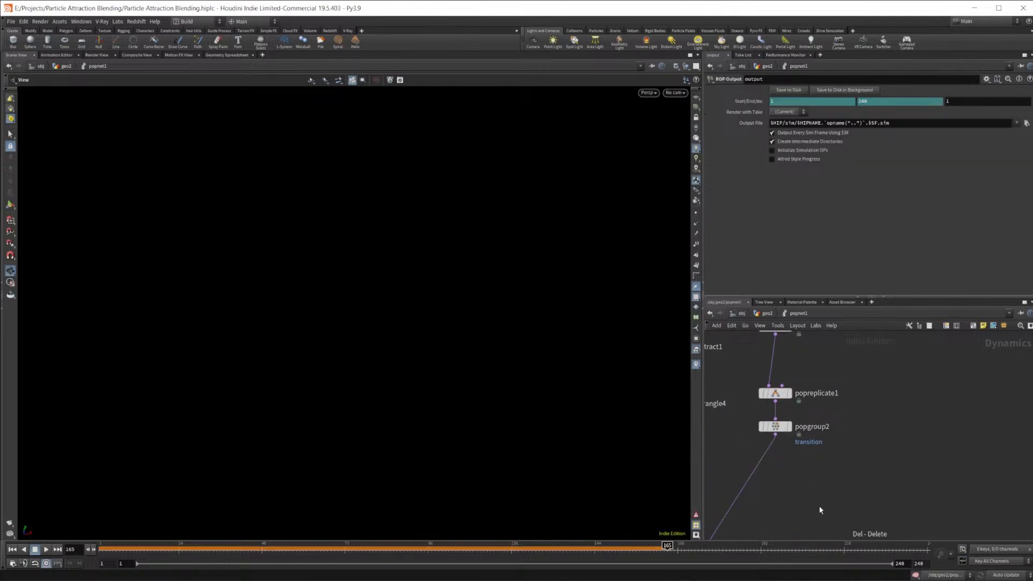
Step: Add a POP Wrangle node and insert it below popgroup2 in the replicated particle stream
{"action": "key", "text": "Tab"}
{"action": "type", "text": "popwr"}
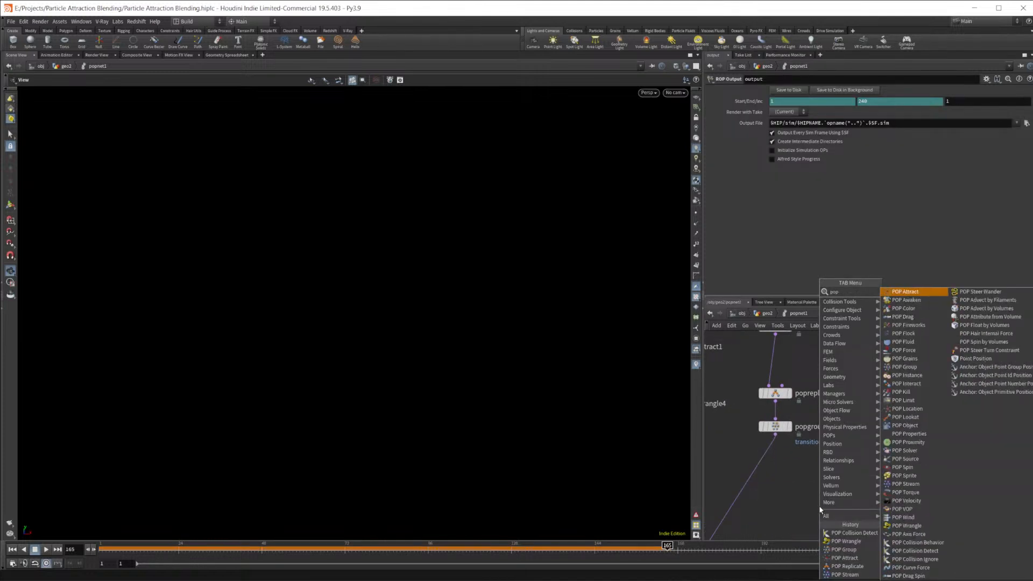
{"action": "key", "text": "Return"}
{"action": "left_click", "coordinate": [820, 509]}
{"action": "left_click_drag", "start_coordinate": [819, 502], "coordinate": [778, 483]}
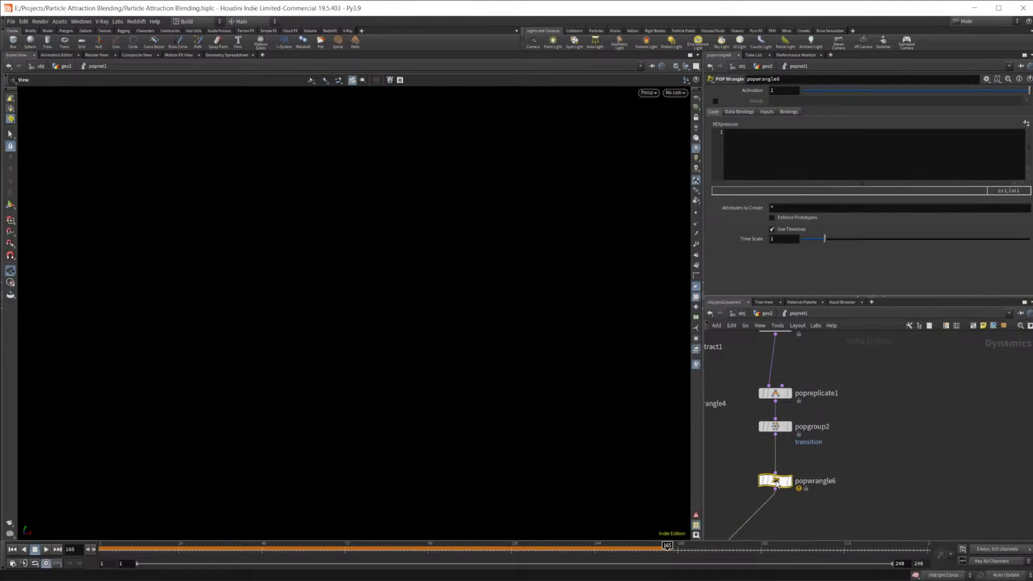
Step: Enter the VEXpression v@v = set(0,0,0); in popwrangle6 to zero the particle velocity
{"action": "left_click", "coordinate": [761, 143]}
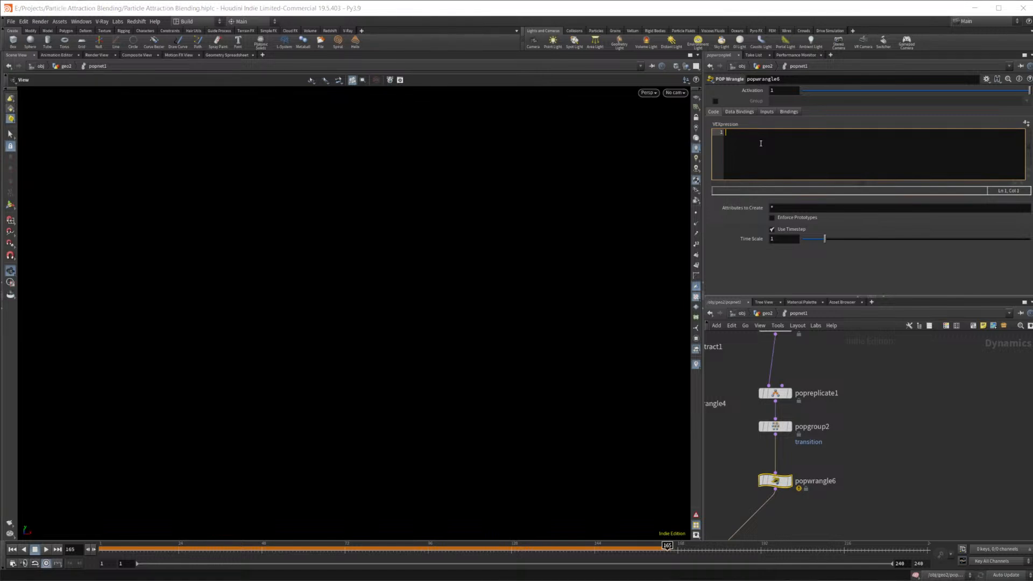
{"action": "type", "text": "ve"}
{"action": "key", "text": "BackSpace"}
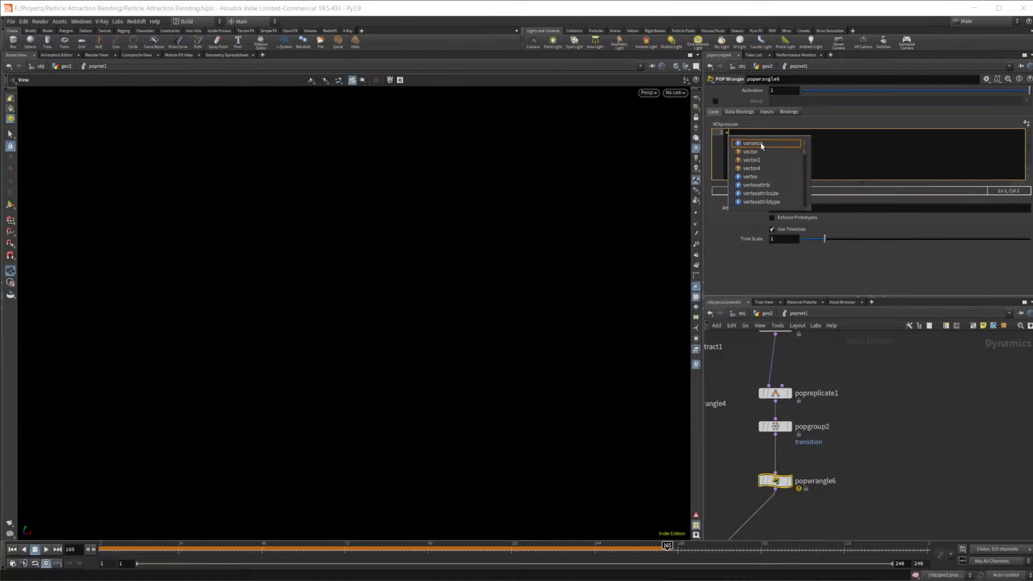
{"action": "type", "text": "@v ="}
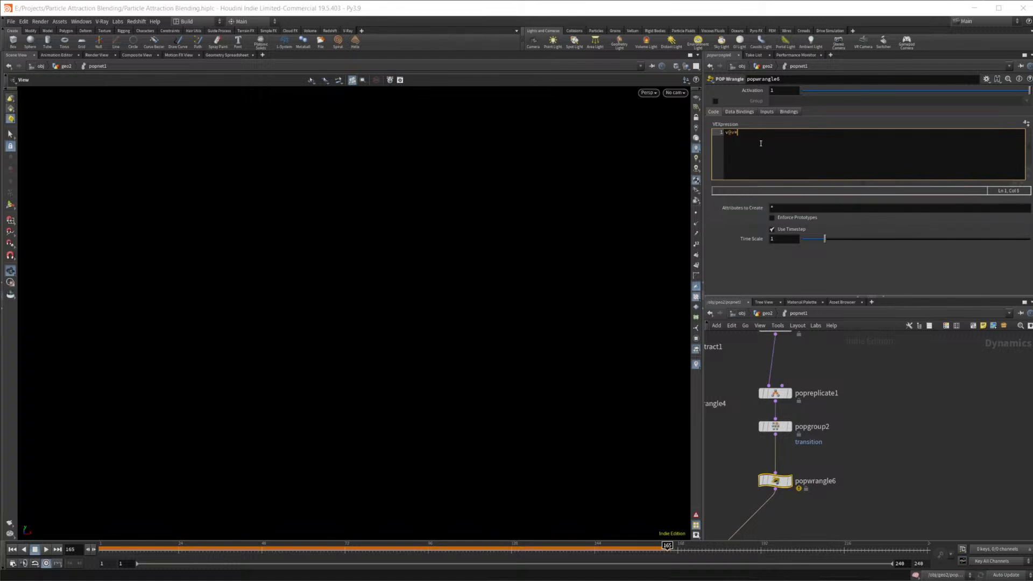
{"action": "type", "text": "et"}
{"action": "key", "text": "BackSpace"}
{"action": "key", "text": "BackSpace"}
{"action": "key", "text": "BackSpace"}
{"action": "key", "text": "BackSpace"}
{"action": "type", "text": "s"}
{"action": "key", "text": "BackSpace"}
{"action": "type", "text": "= set(,0,"}
{"action": "key", "text": "BackSpace"}
{"action": "key", "text": "BackSpace"}
{"action": "type", "text": "0,0,0);"}
Step: Limit popwrangle6 to the transition group and replay the simulation from the first frame
{"action": "left_click", "coordinate": [715, 101]}
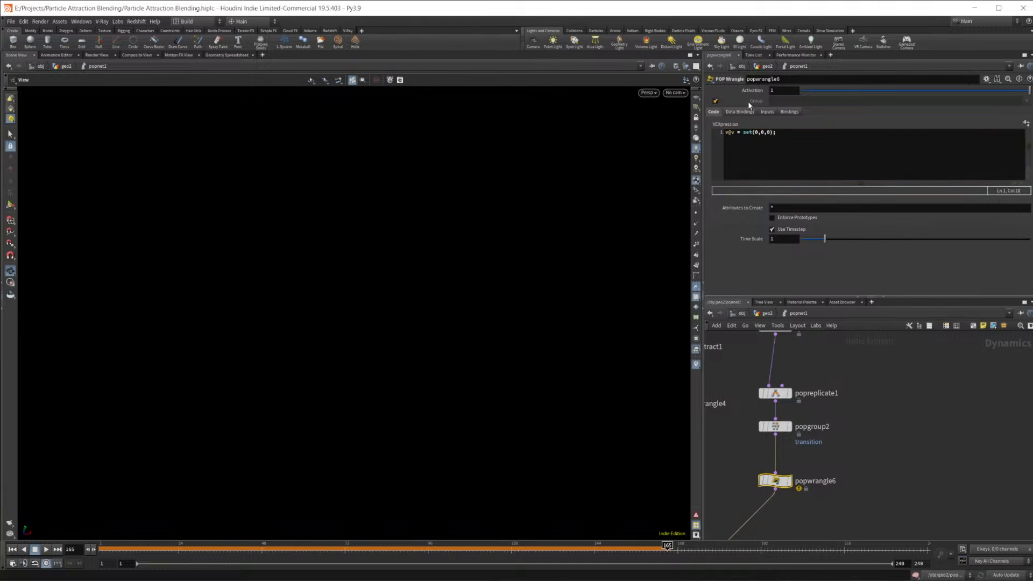
{"action": "left_click", "coordinate": [1028, 111]}
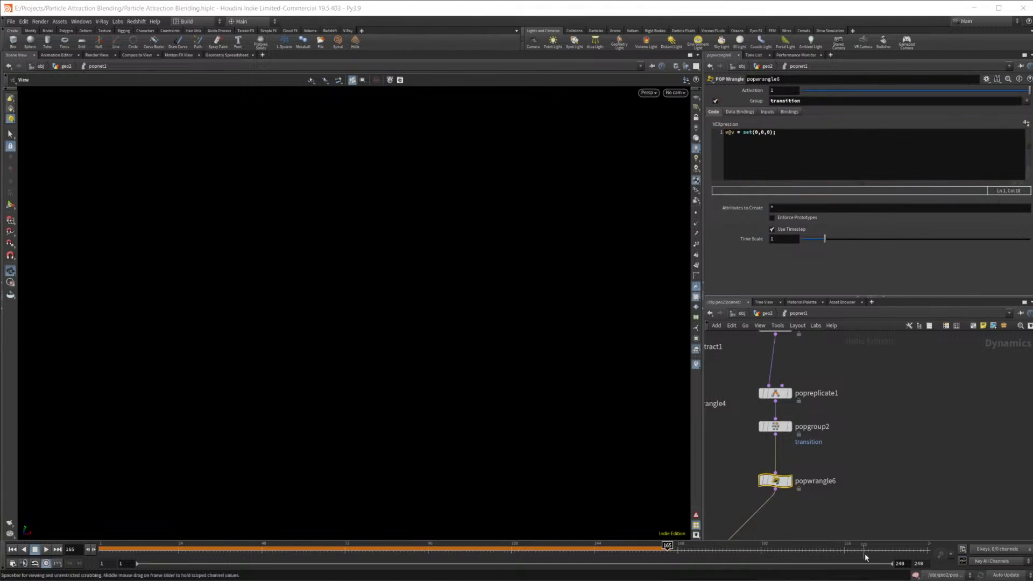
{"action": "left_click", "coordinate": [13, 550]}
{"action": "left_click", "coordinate": [46, 549]}
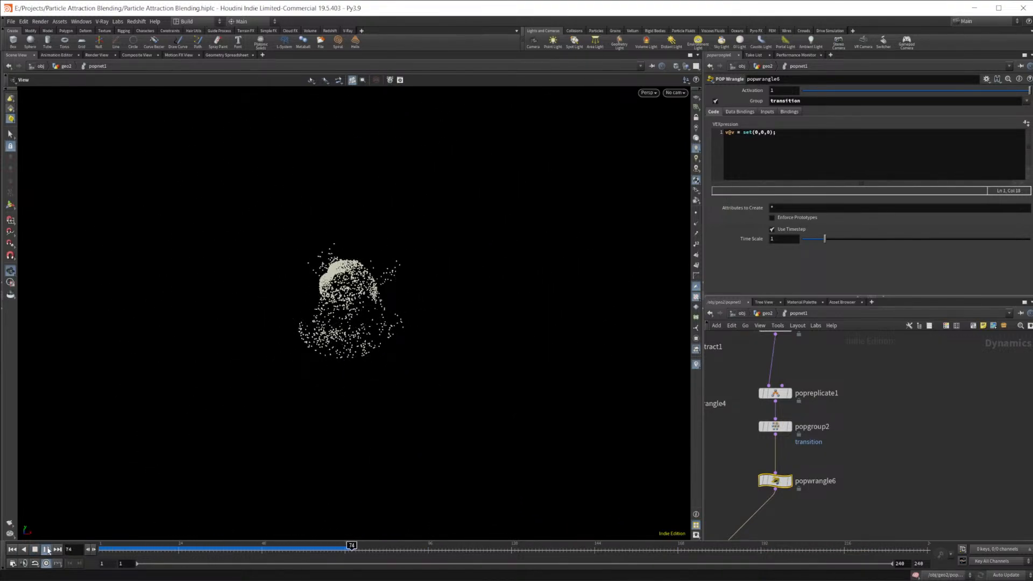
{"action": "left_click", "coordinate": [35, 550]}
Step: Delete the popwrangle5 node between popgroup1 and popwrangle1
{"action": "scroll", "coordinate": [882, 462], "scroll_direction": "down", "scroll_amount": 5}
{"action": "scroll", "coordinate": [882, 419], "scroll_direction": "up", "scroll_amount": 8}
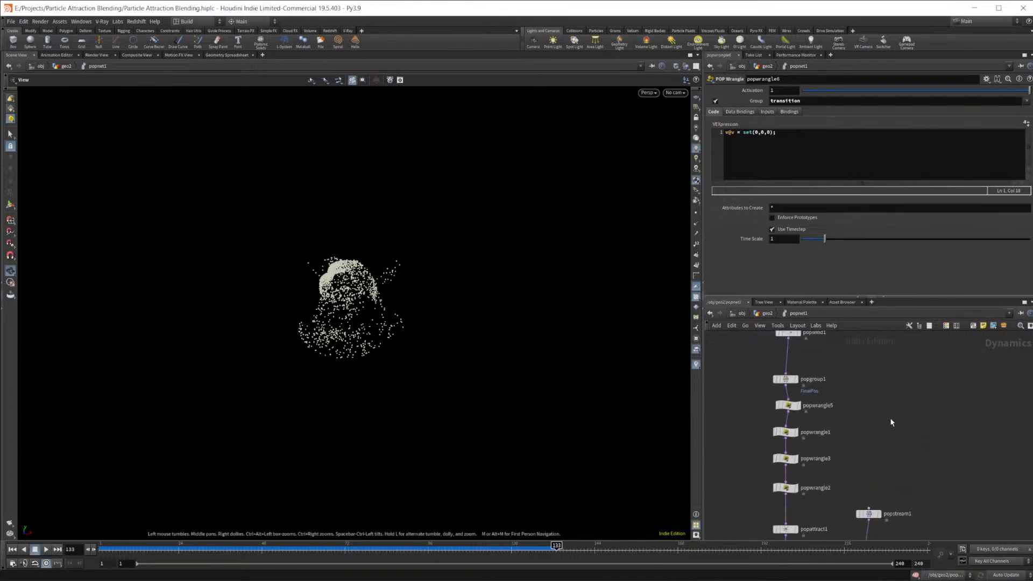
{"action": "left_click", "coordinate": [788, 405]}
{"action": "left_click", "coordinate": [832, 409]}
{"action": "left_click", "coordinate": [818, 420]}
{"action": "left_click", "coordinate": [786, 407]}
{"action": "key", "text": "Delete"}
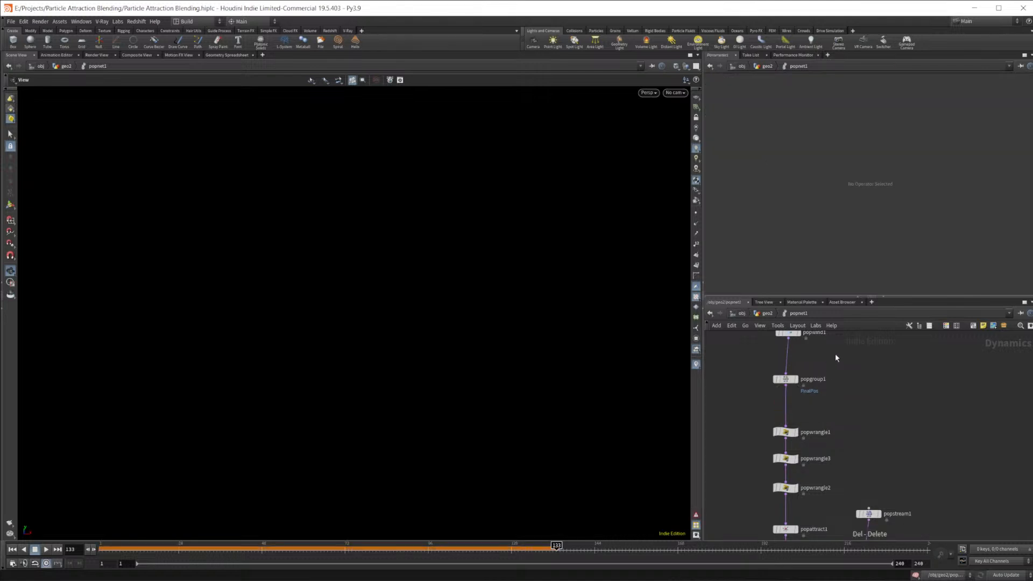
Step: Replace the group of popwind1 with !FinalPos and replay the simulation from the first frame
{"action": "left_click", "coordinate": [786, 363]}
{"action": "left_click_drag", "start_coordinate": [809, 102], "coordinate": [705, 99]}
{"action": "key", "text": "BackSpace"}
{"action": "left_click", "coordinate": [1026, 101]}
{"action": "left_click", "coordinate": [1025, 110]}
{"action": "left_click", "coordinate": [771, 100]}
{"action": "type", "text": "!FinalPos"}
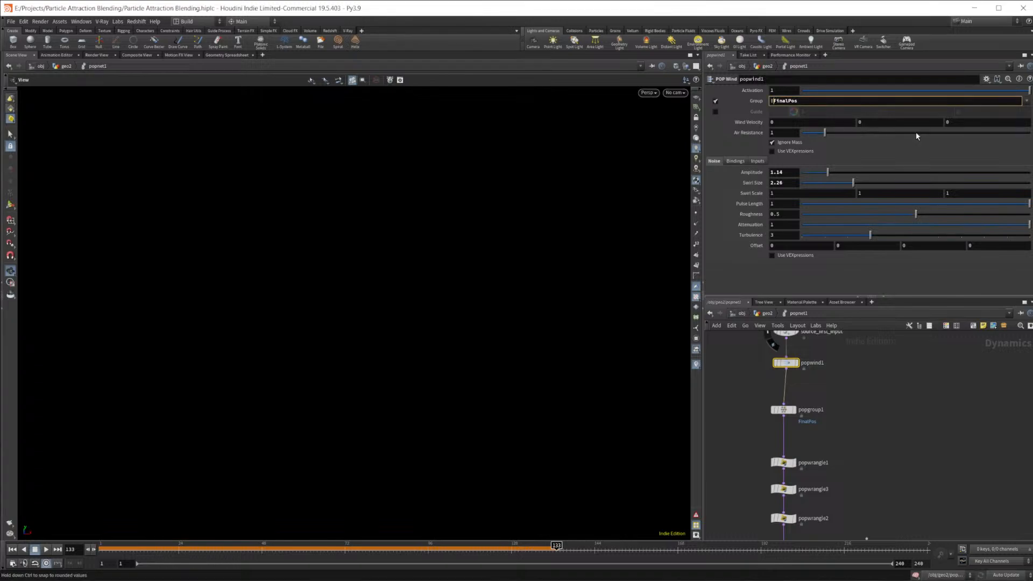
{"action": "left_click", "coordinate": [12, 550]}
{"action": "left_click", "coordinate": [46, 549]}
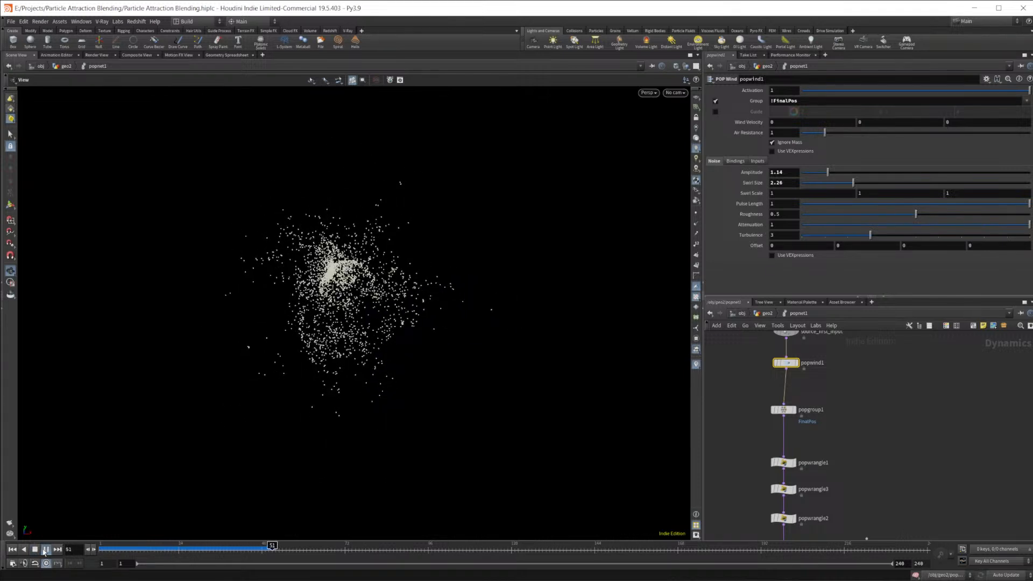
Step: Stop the simulation playback and insert a POP Attract node directly below popwrangle6
{"action": "left_click", "coordinate": [35, 549]}
{"action": "middle_click_drag", "start_coordinate": [911, 512], "coordinate": [924, 398]}
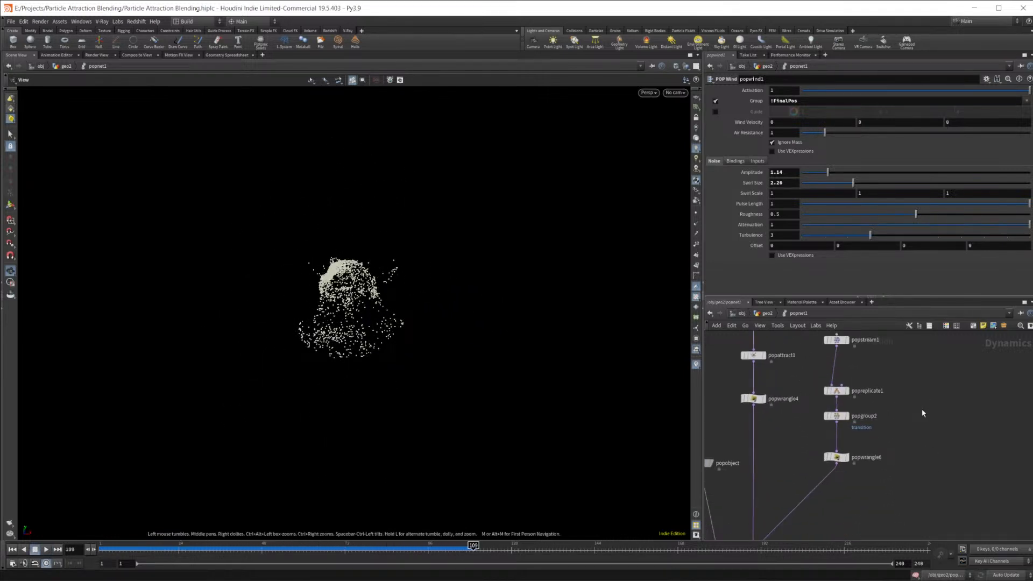
{"action": "scroll", "coordinate": [917, 439], "scroll_direction": "up", "scroll_amount": 3}
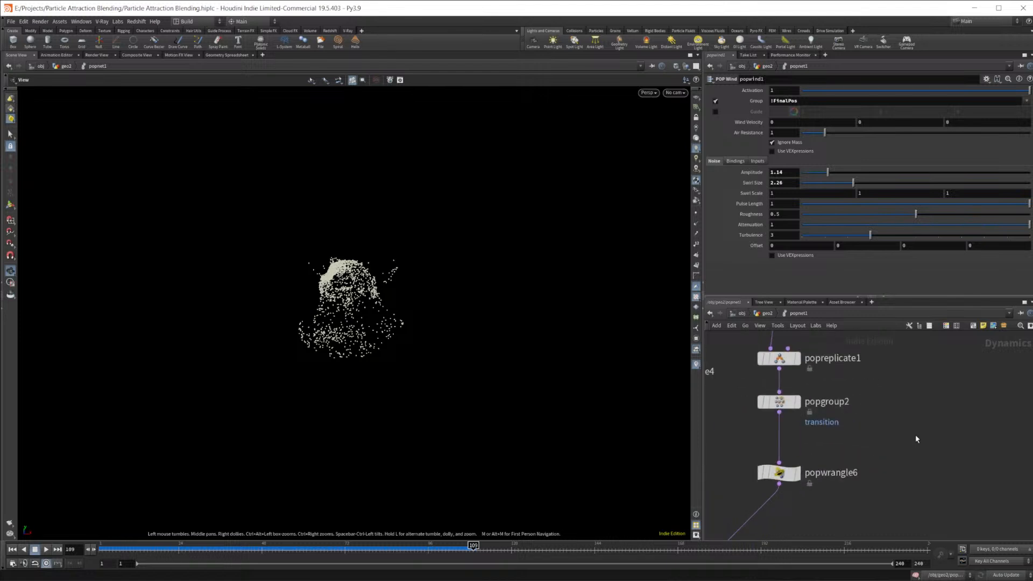
{"action": "middle_click_drag", "start_coordinate": [854, 438], "coordinate": [834, 442]}
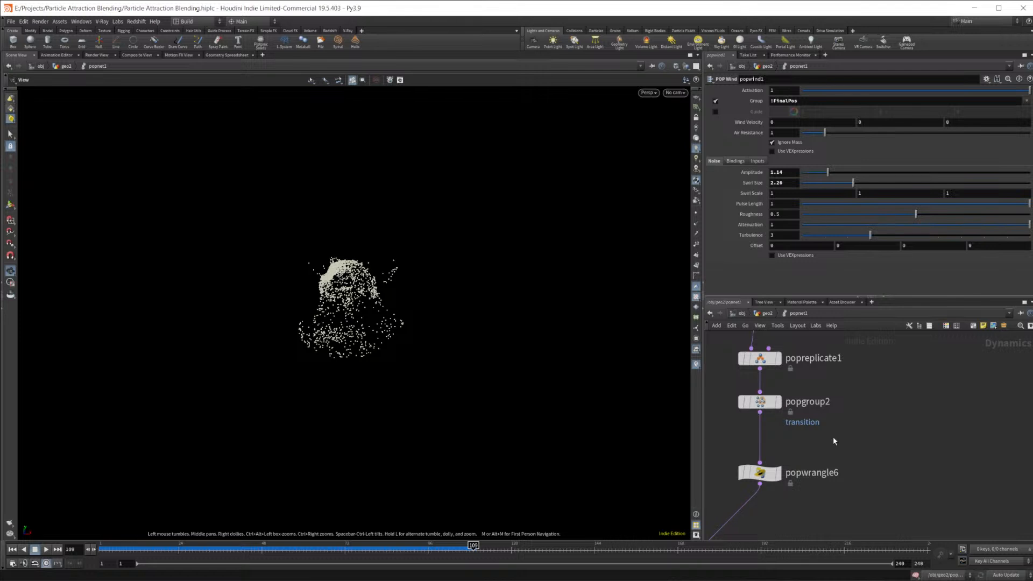
{"action": "key", "text": "Tab"}
{"action": "key", "text": "Escape"}
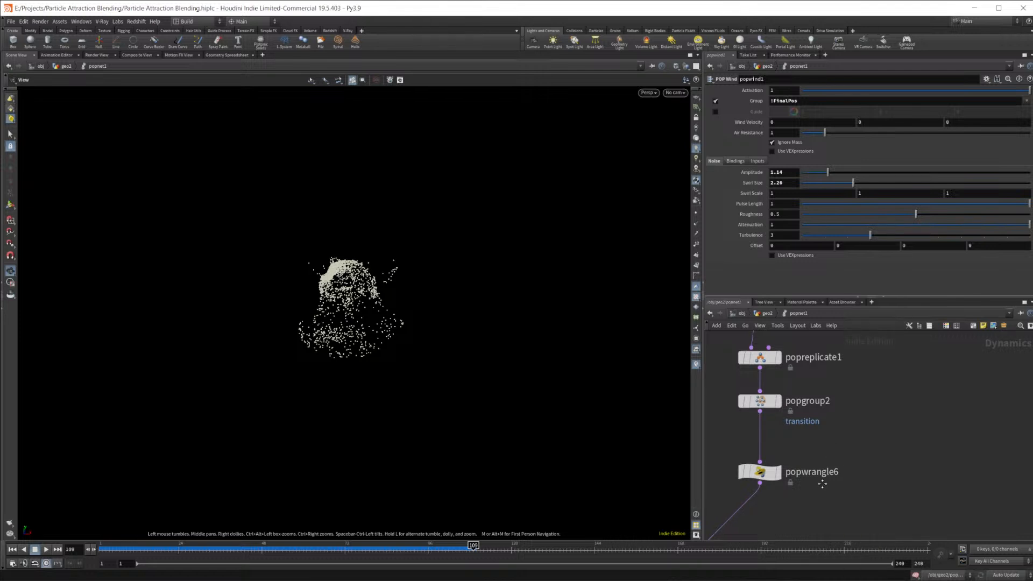
{"action": "key", "text": "Tab"}
{"action": "type", "text": "pop"}
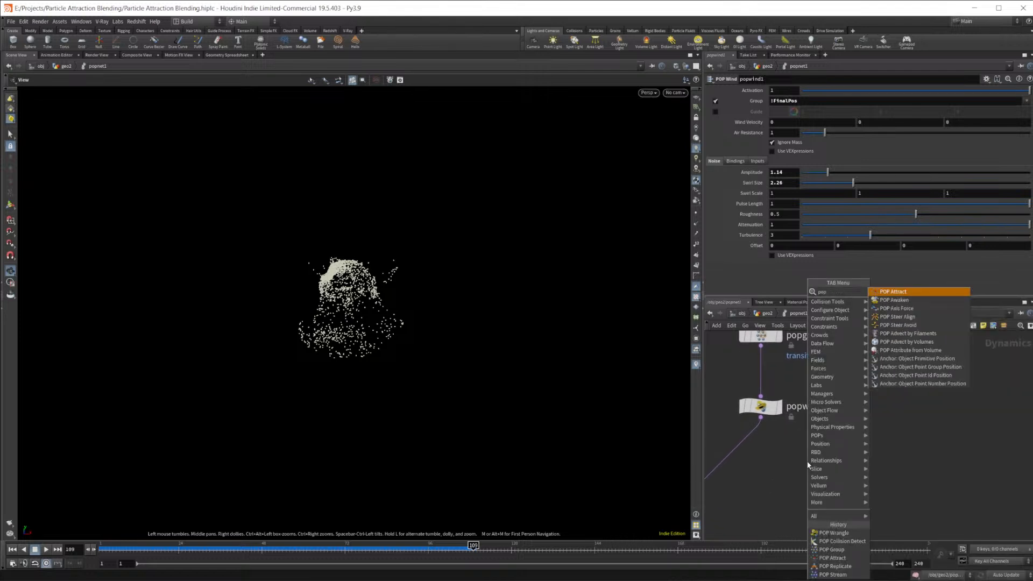
{"action": "key", "text": "Return"}
{"action": "left_click", "coordinate": [809, 466]}
{"action": "left_click_drag", "start_coordinate": [810, 469], "coordinate": [767, 484]}
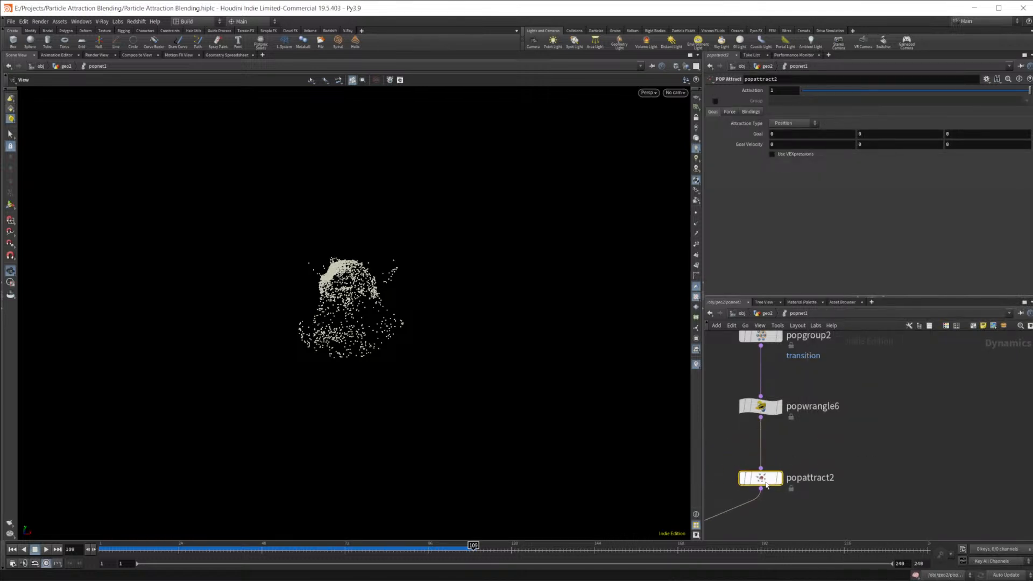
Step: Enable the Group parameter on popattract2 and check the group setting of popwrangle6
{"action": "left_click", "coordinate": [715, 102]}
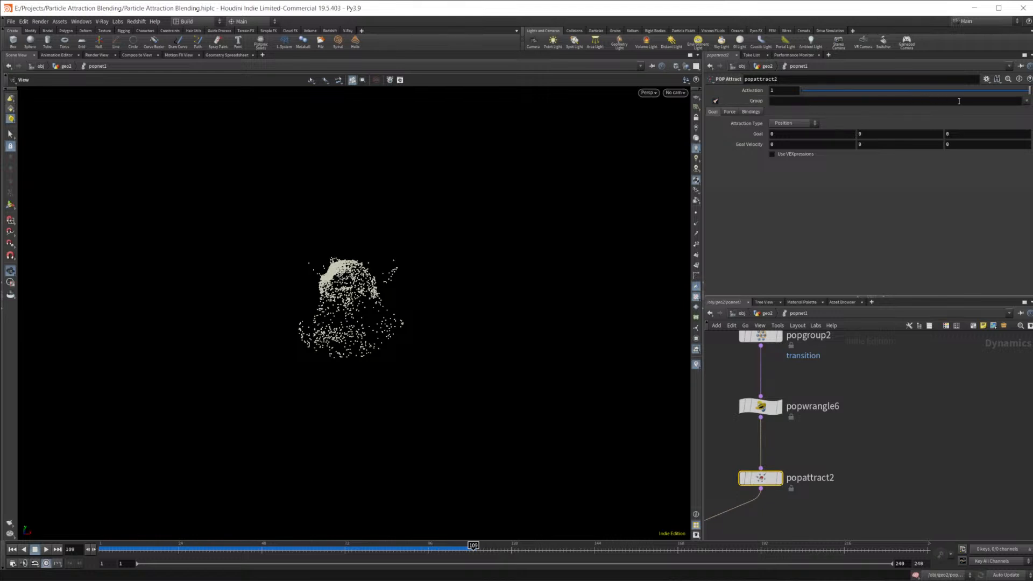
{"action": "middle_click_drag", "start_coordinate": [875, 363], "coordinate": [874, 381]}
{"action": "left_click", "coordinate": [760, 423]}
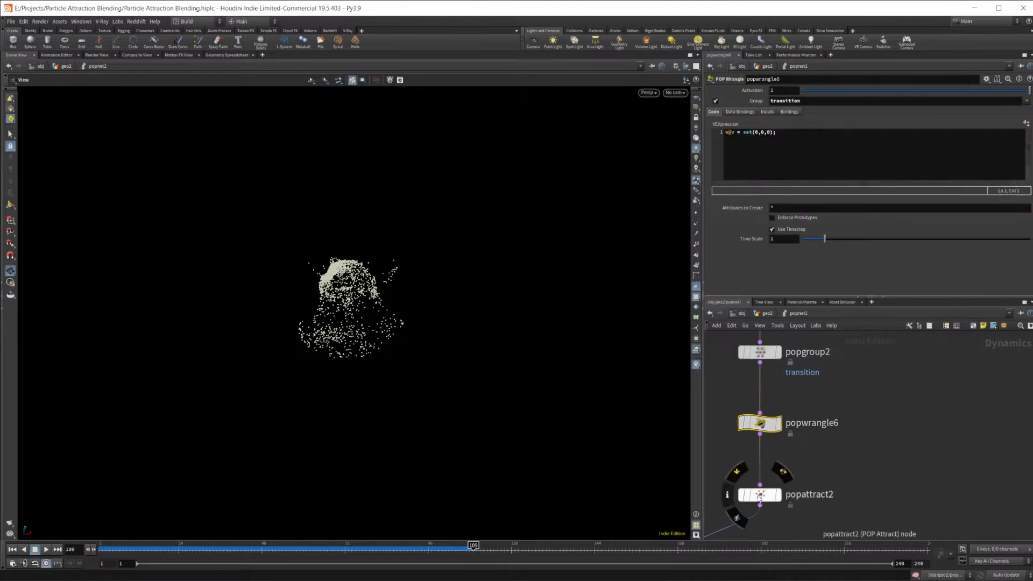
{"action": "left_click", "coordinate": [759, 496]}
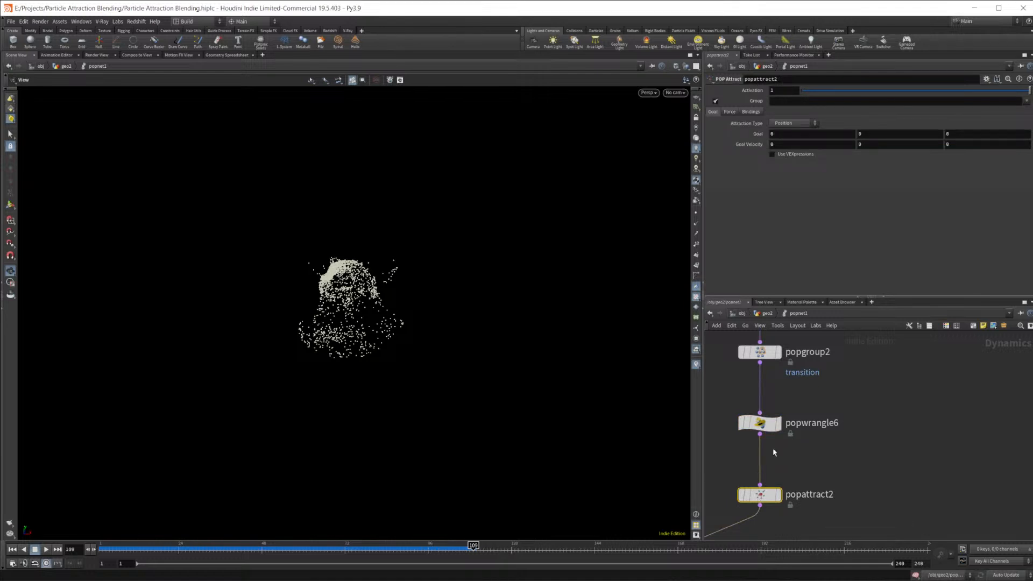
Step: Set popattract2's attraction type to Surface Points and its geometry source to Use Third Context Geometry
{"action": "left_click", "coordinate": [847, 461]}
{"action": "left_click", "coordinate": [776, 124]}
{"action": "left_click", "coordinate": [786, 156]}
{"action": "left_click", "coordinate": [796, 155]}
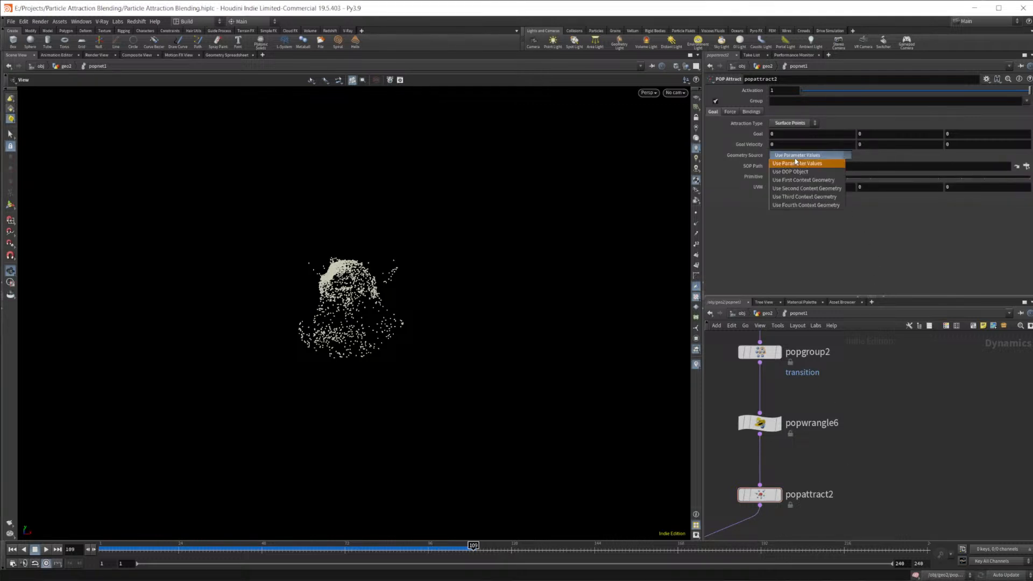
{"action": "left_click", "coordinate": [804, 196]}
Step: Enable VEXpressions for the goal of popattract2 and load the Pass Through preset
{"action": "left_click", "coordinate": [732, 112]}
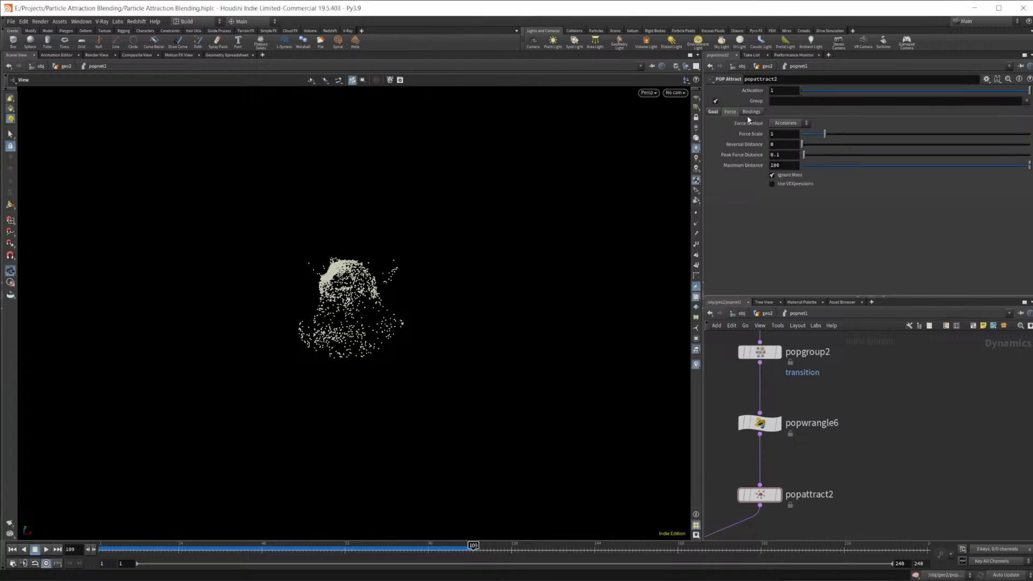
{"action": "left_click", "coordinate": [751, 112]}
{"action": "left_click", "coordinate": [712, 111]}
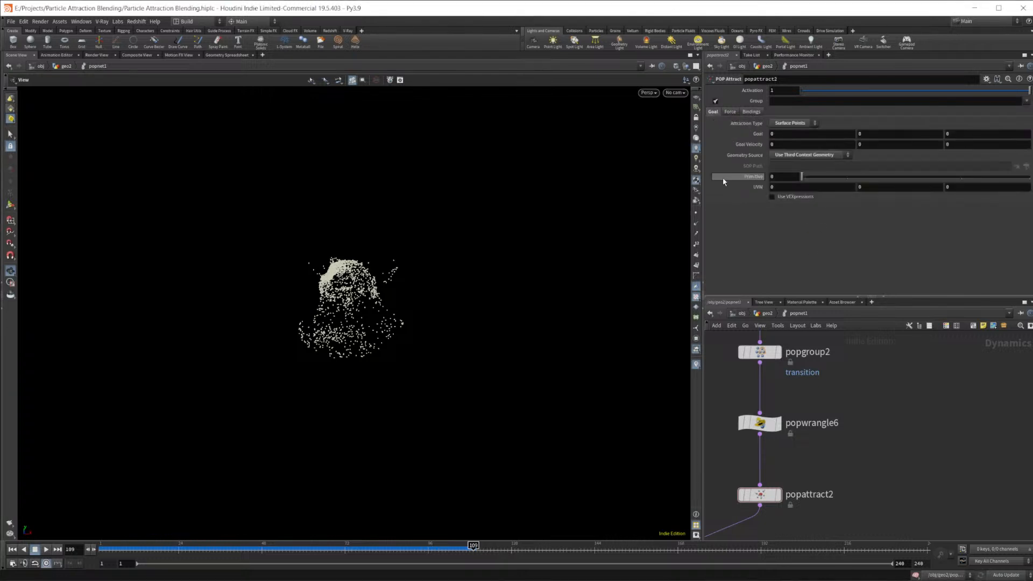
{"action": "left_click", "coordinate": [801, 197]}
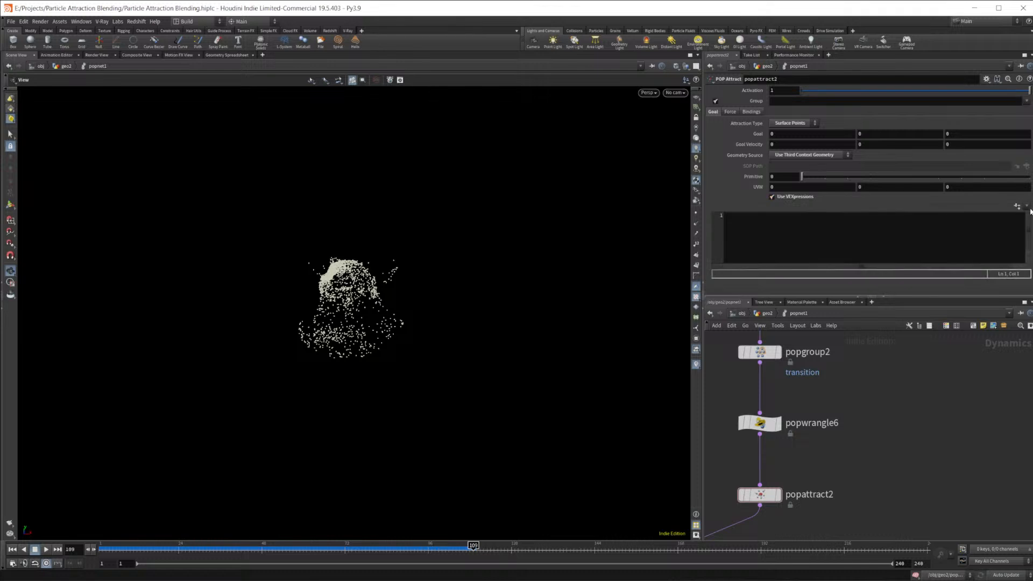
{"action": "left_click", "coordinate": [1027, 215]}
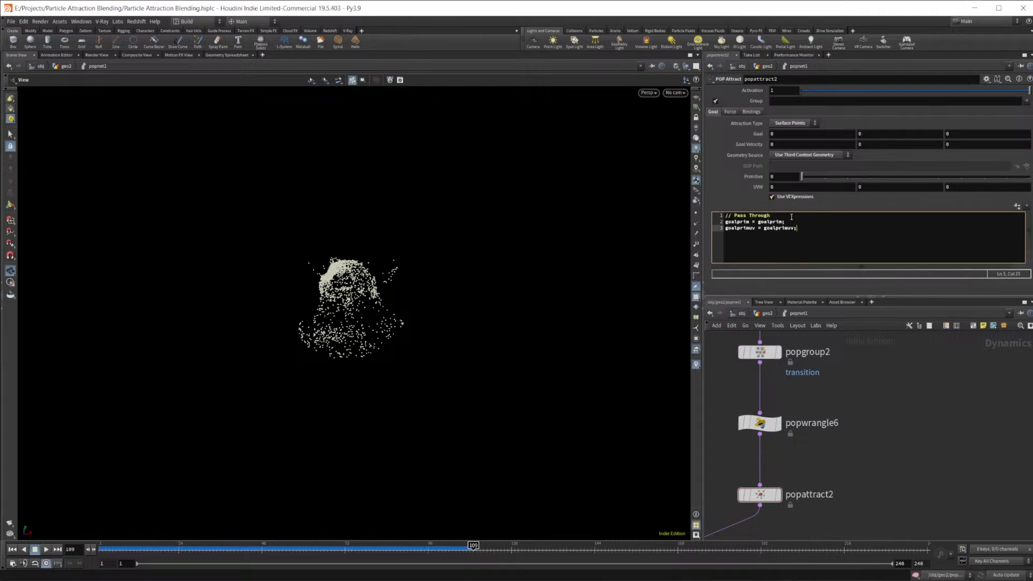
{"action": "key", "text": "BackSpace"}
{"action": "key", "text": "BackSpace"}
{"action": "key", "text": "BackSpace"}
{"action": "key", "text": "BackSpace"}
{"action": "key", "text": "BackSpace"}
{"action": "key", "text": "BackSpace"}
{"action": "key", "text": "BackSpace"}
{"action": "key", "text": "BackSpace"}
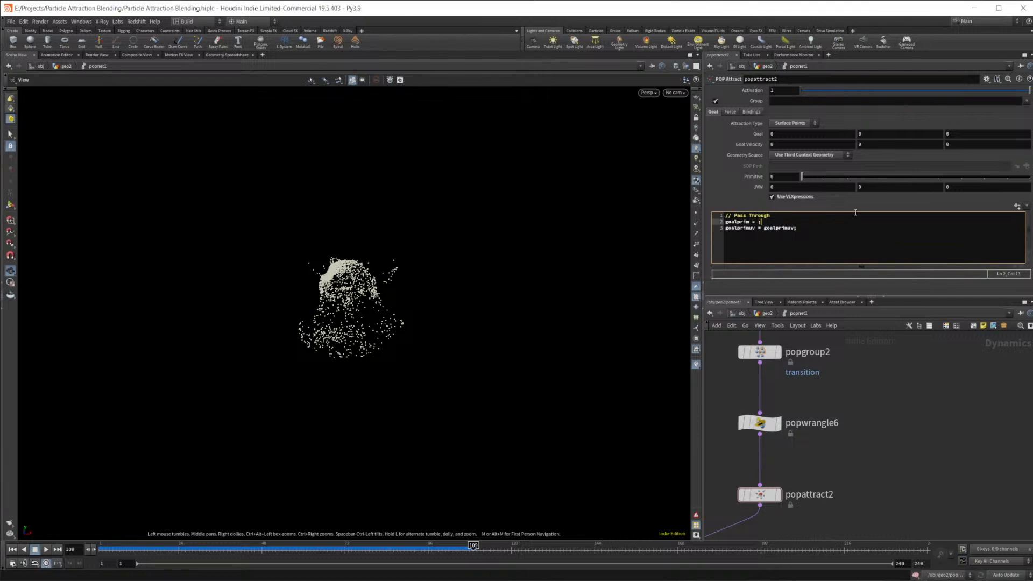
{"action": "type", "text": "floor("}
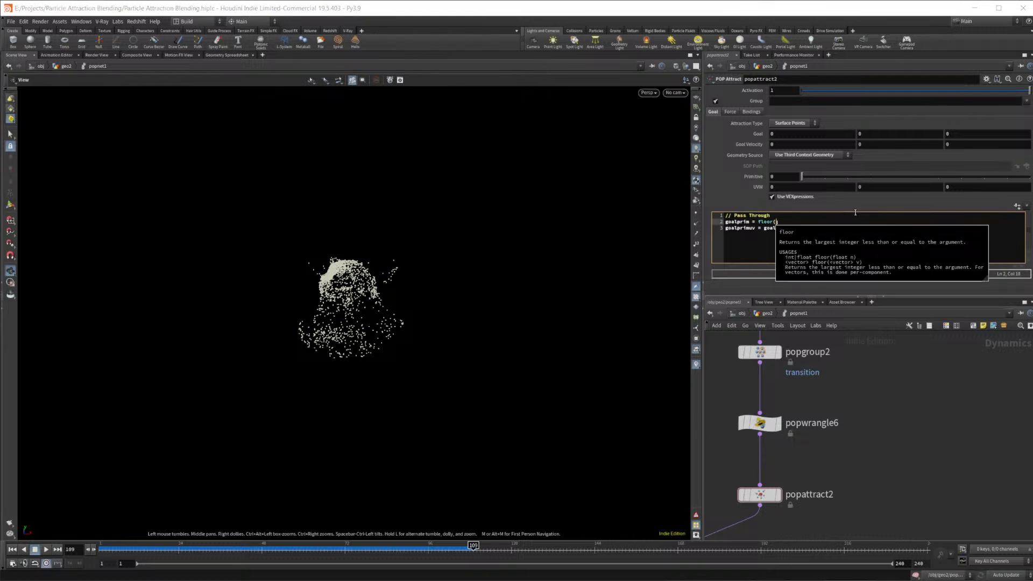
{"action": "type", "text": "@"}
{"action": "type", "text": "it01("}
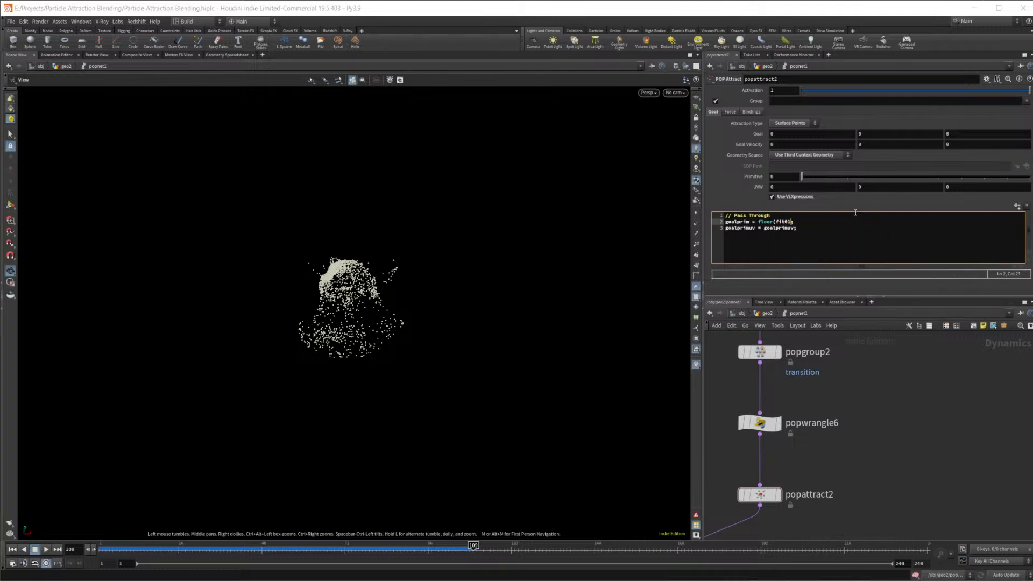
{"action": "type", "text": "(rand(@"}
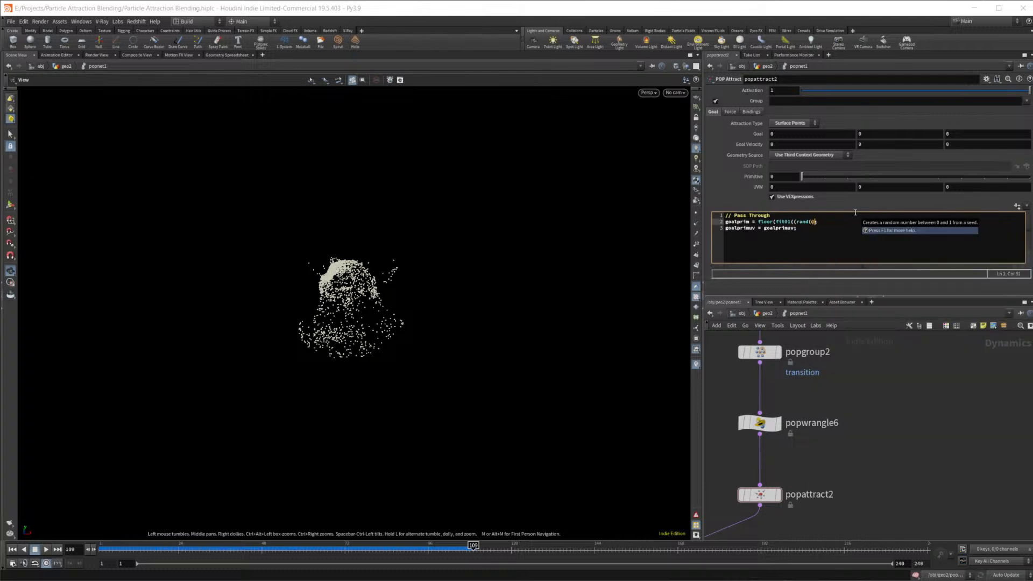
{"action": "type", "text": "ptnum"}
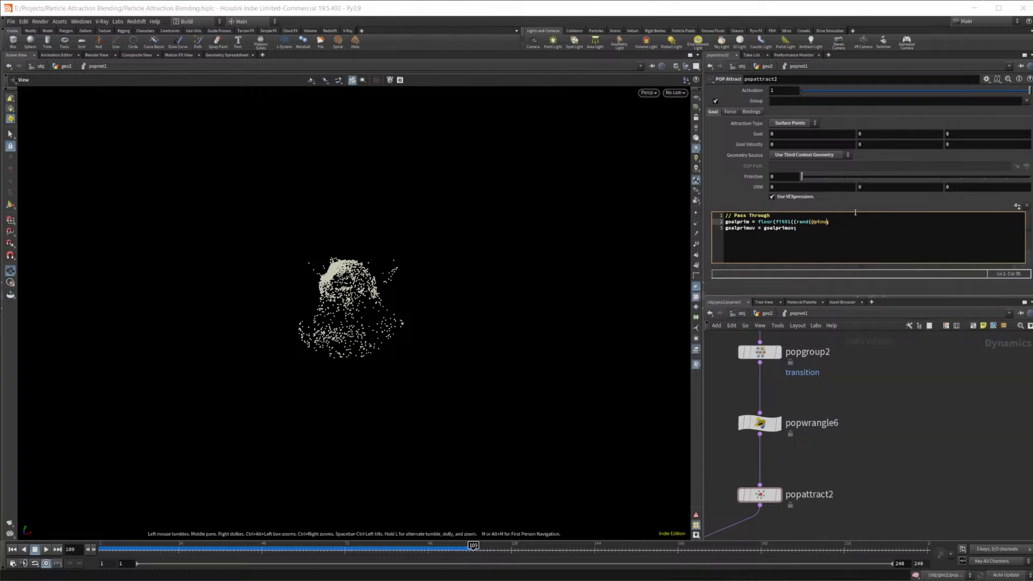
{"action": "type", "text": ",0,"}
Step: Look up the highest primitive number of testgeometry_rubbertoy1 in the Geometry Spreadsheet
{"action": "left_click", "coordinate": [766, 314]}
{"action": "middle_click_drag", "start_coordinate": [743, 380], "coordinate": [848, 438]}
{"action": "scroll", "coordinate": [849, 439], "scroll_direction": "down", "scroll_amount": 1}
{"action": "left_click", "coordinate": [762, 380]}
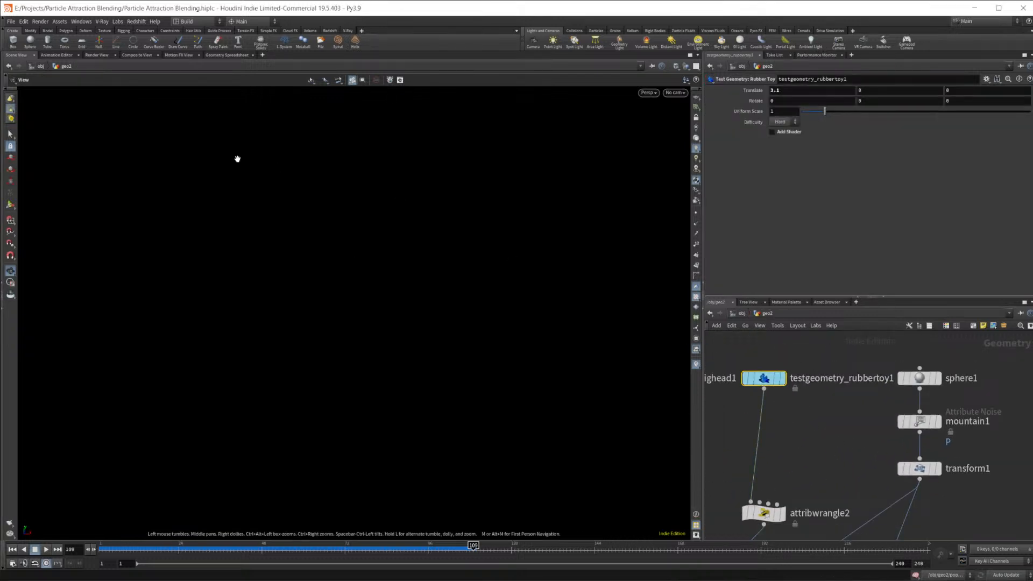
{"action": "left_click", "coordinate": [227, 55]}
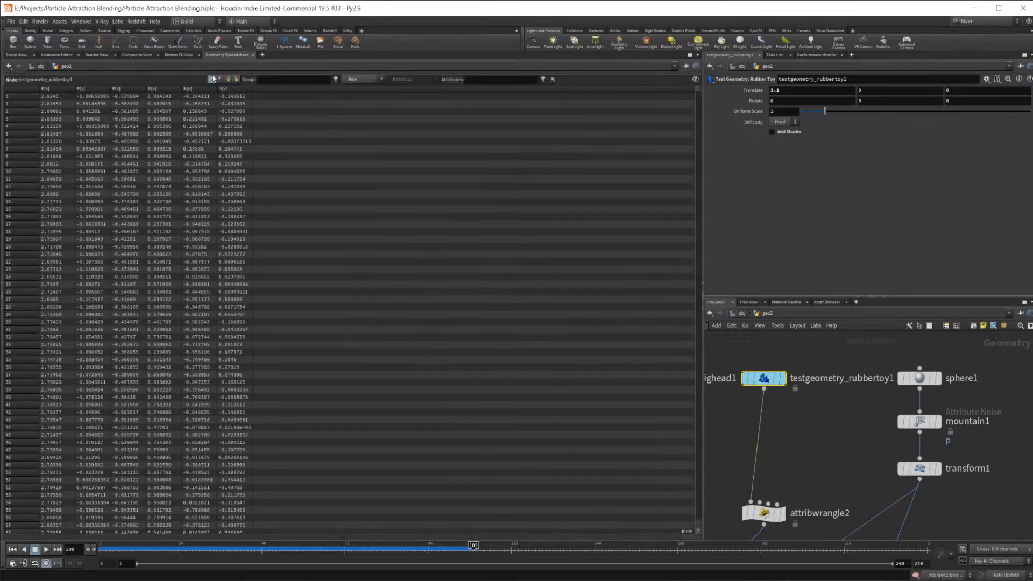
{"action": "left_click", "coordinate": [27, 89]}
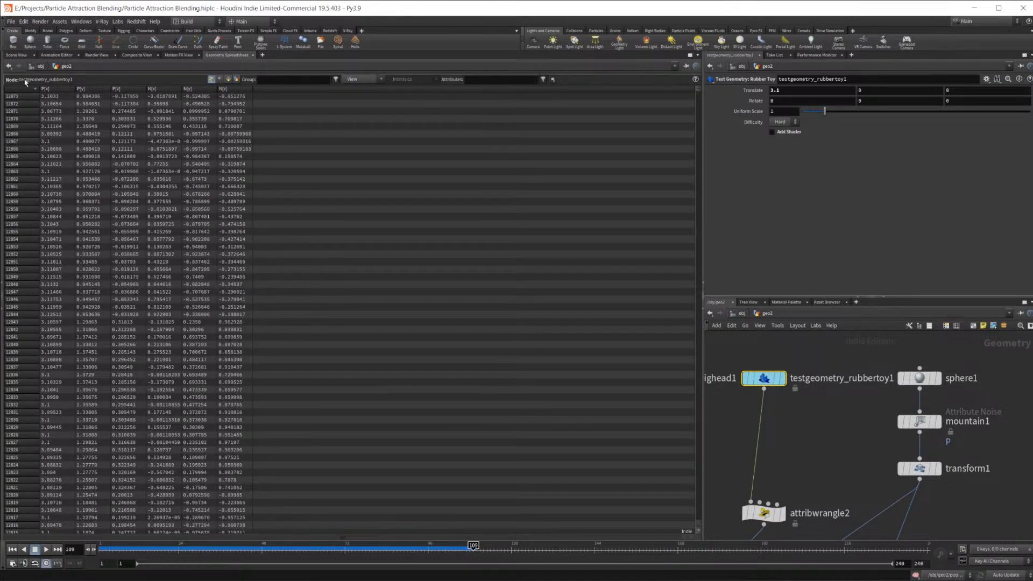
{"action": "left_click", "coordinate": [16, 54]}
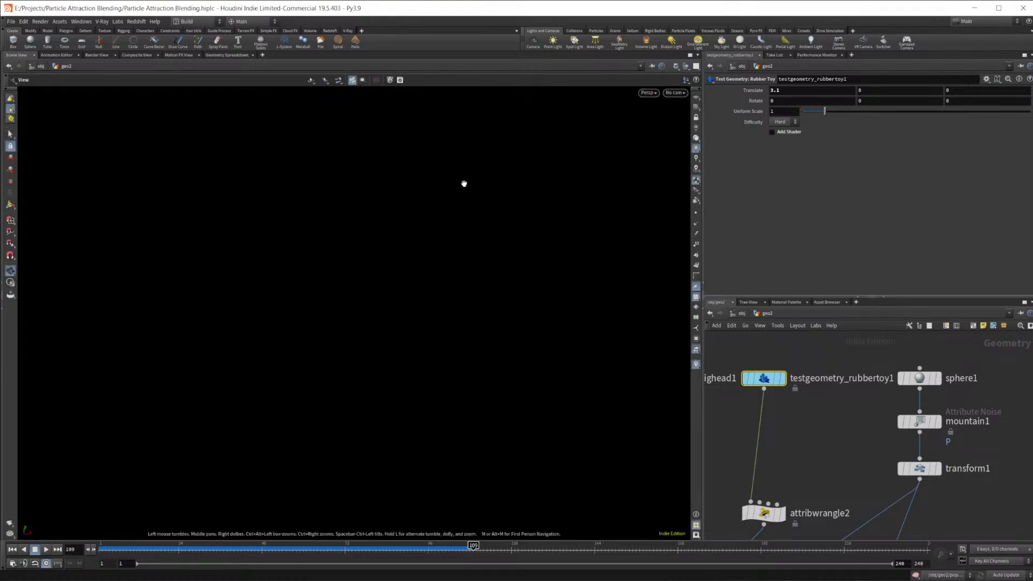
{"action": "left_click", "coordinate": [219, 56]}
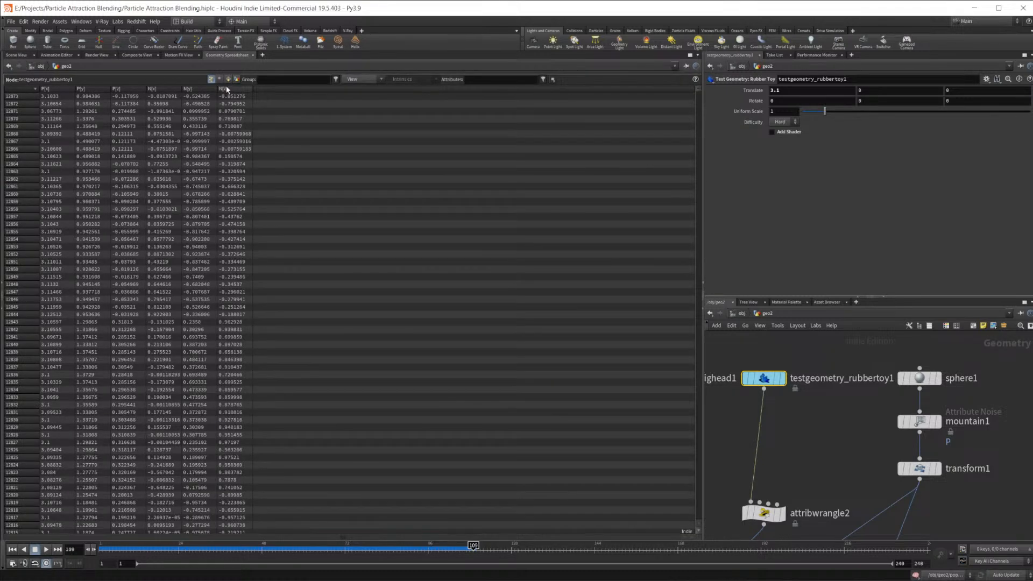
{"action": "left_click", "coordinate": [228, 79]}
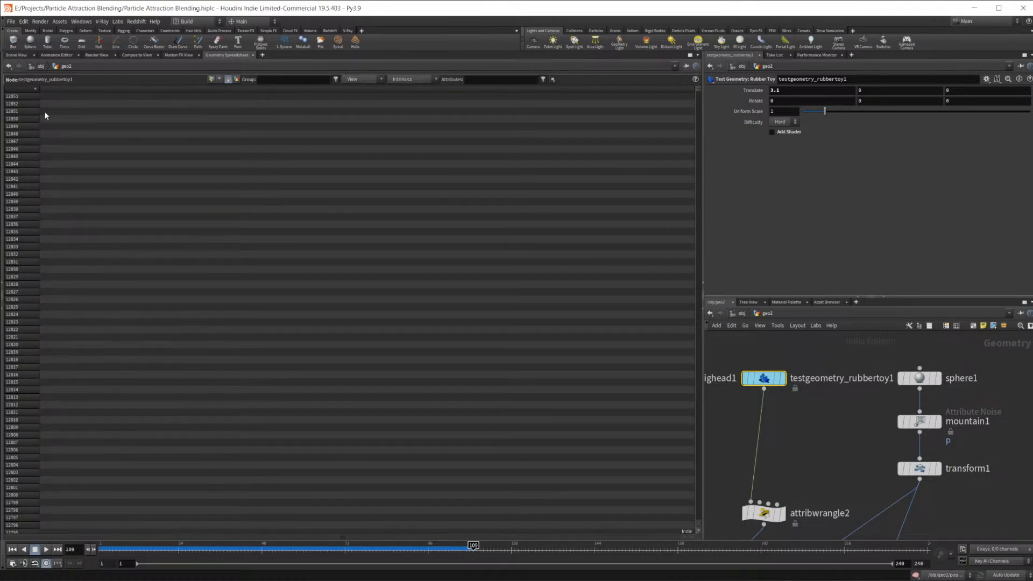
{"action": "left_click", "coordinate": [22, 57]}
Step: Return to popattract2 inside popnet1 and finish the goalprim expression with 12853 as the maximum and closing brackets
{"action": "middle_click_drag", "start_coordinate": [858, 424], "coordinate": [813, 281]}
{"action": "double_click", "coordinate": [823, 514]}
{"action": "left_click", "coordinate": [843, 216]}
{"action": "left_click", "coordinate": [842, 222]}
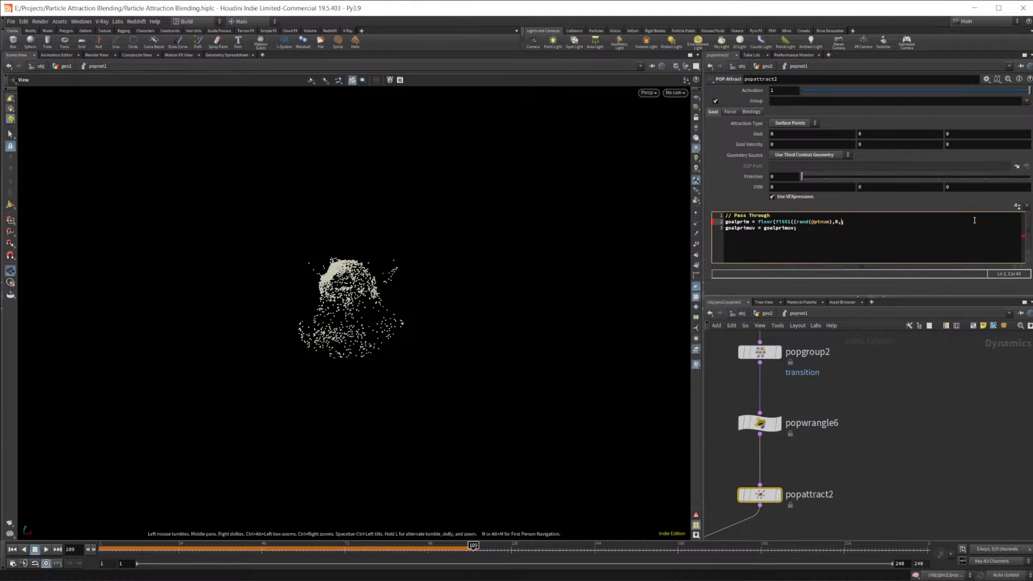
{"action": "type", "text": "12853))"}
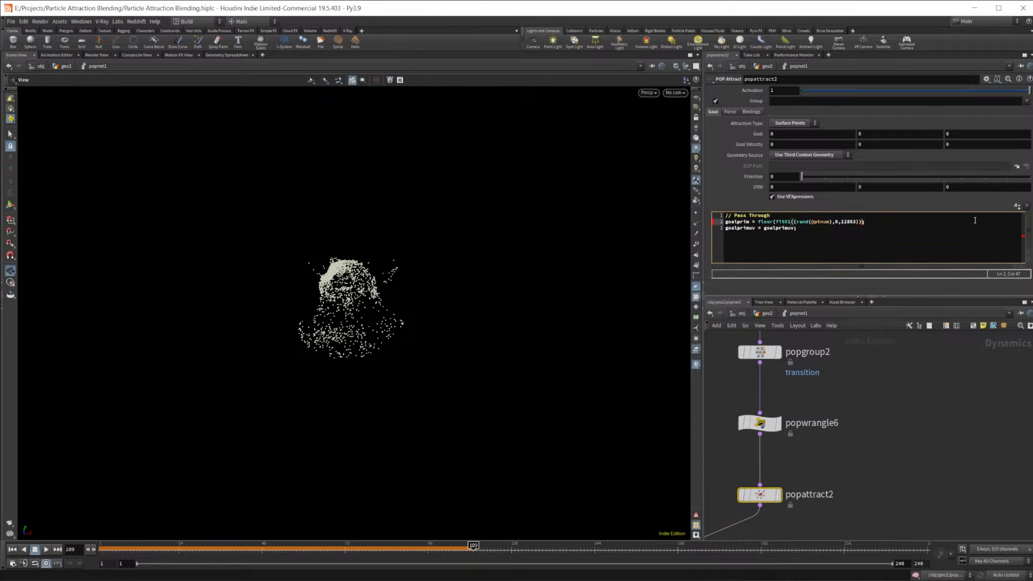
{"action": "type", "text": ")"}
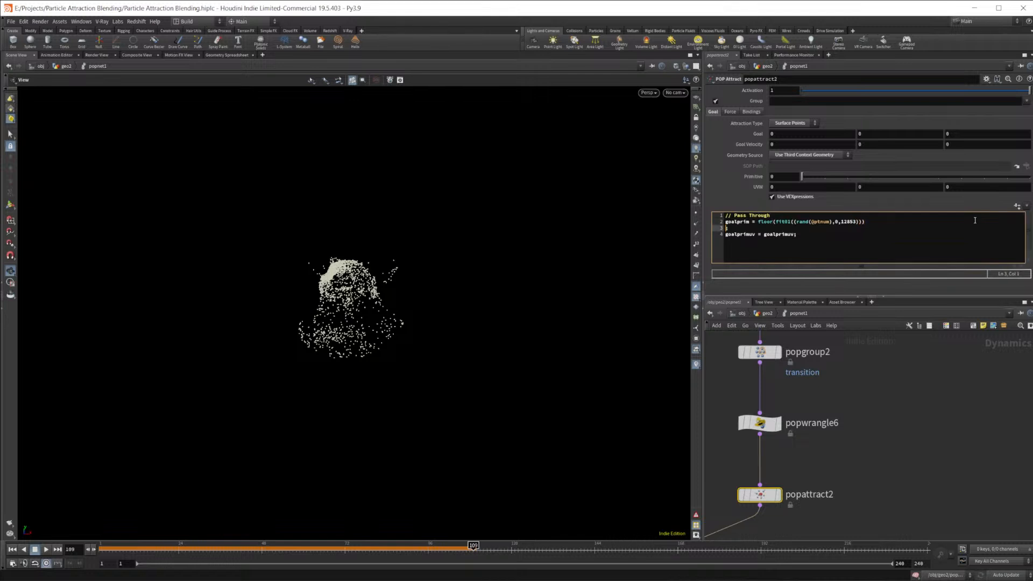
{"action": "left_click", "coordinate": [848, 429]}
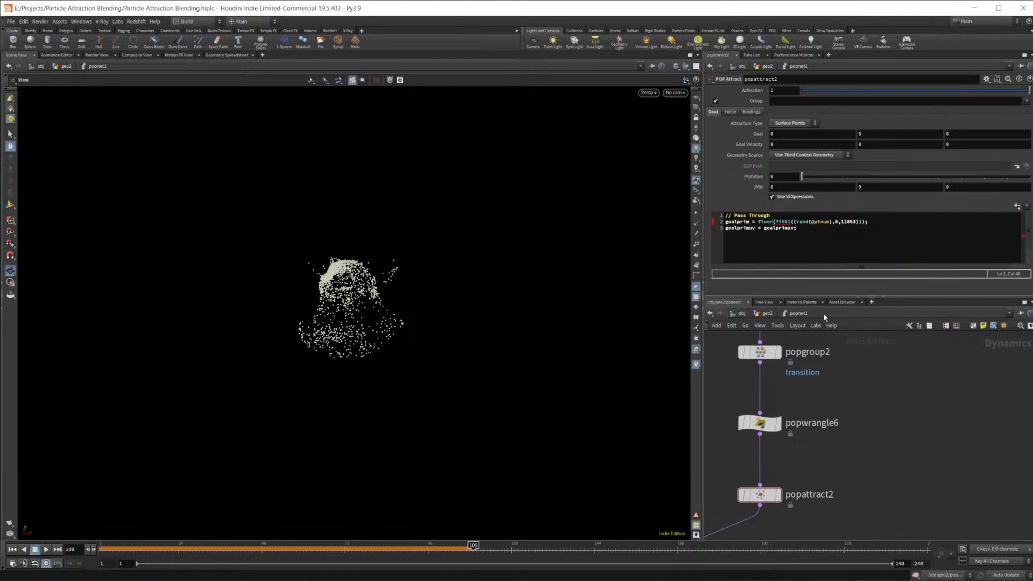
Step: Check the brackets in the goalprim expression, cut its ending back into rand() and re-enter ptnum
{"action": "left_click", "coordinate": [1025, 238]}
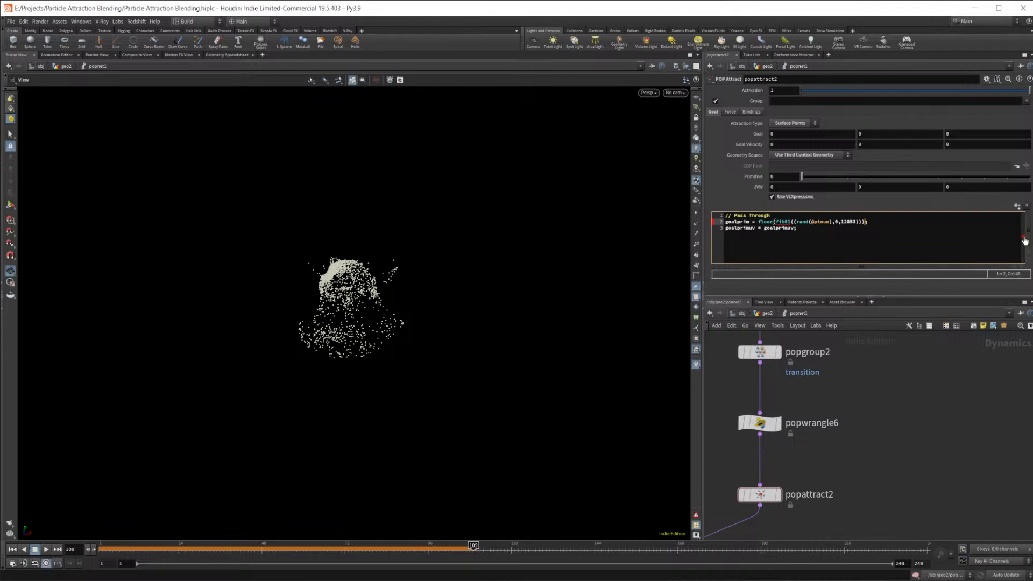
{"action": "left_click", "coordinate": [802, 222]}
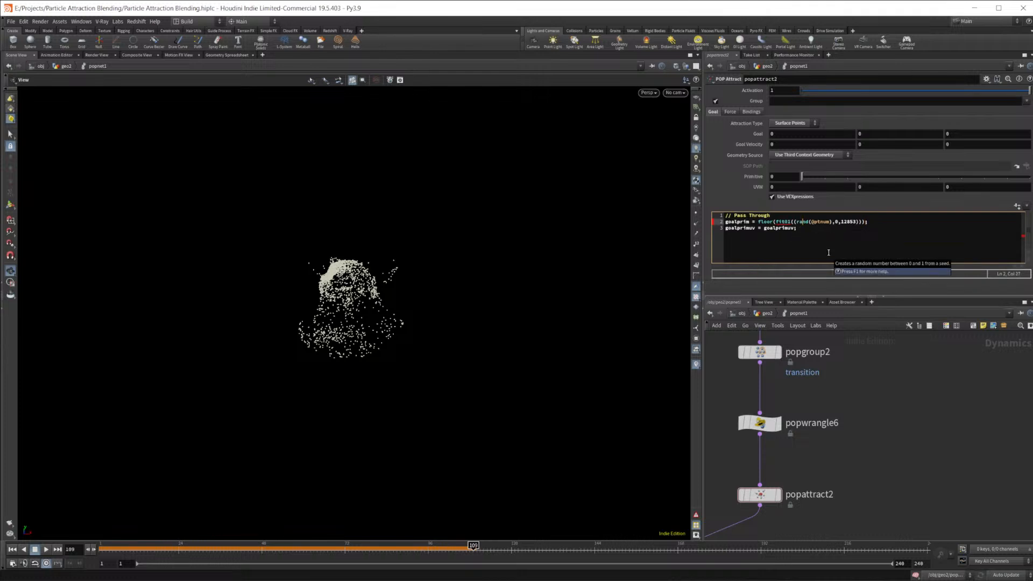
{"action": "left_click", "coordinate": [861, 221]}
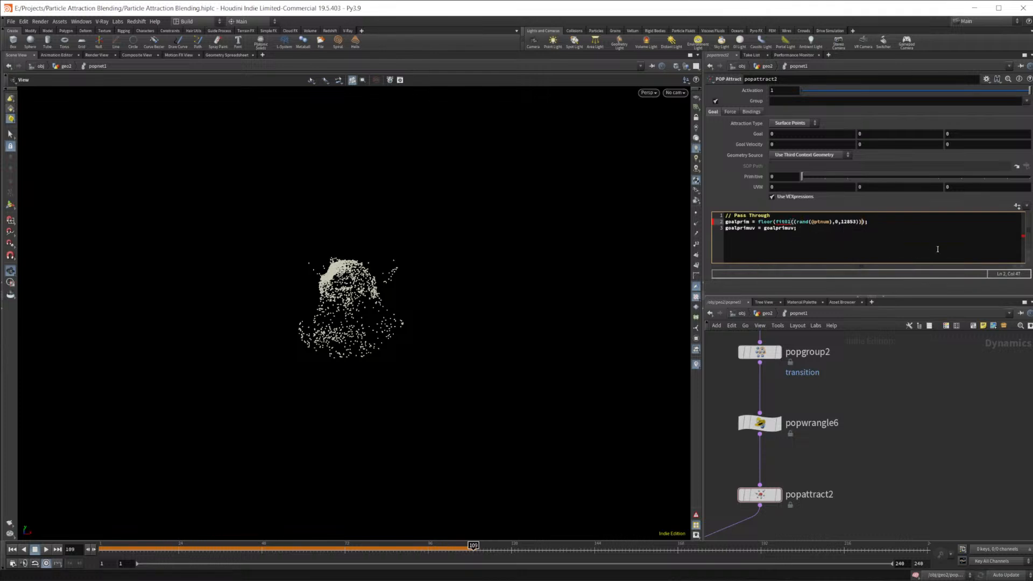
{"action": "left_click", "coordinate": [836, 230]}
{"action": "left_click", "coordinate": [844, 222]}
{"action": "left_click", "coordinate": [867, 228]}
{"action": "left_click", "coordinate": [856, 221]}
{"action": "key", "text": "BackSpace"}
{"action": "key", "text": "BackSpace"}
{"action": "key", "text": "BackSpace"}
{"action": "key", "text": "BackSpace"}
{"action": "key", "text": "BackSpace"}
{"action": "key", "text": "BackSpace"}
{"action": "key", "text": "BackSpace"}
{"action": "key", "text": "BackSpace"}
{"action": "key", "text": "BackSpace"}
{"action": "key", "text": "BackSpace"}
{"action": "key", "text": "BackSpace"}
{"action": "key", "text": "BackSpace"}
{"action": "key", "text": "BackSpace"}
{"action": "key", "text": "BackSpace"}
{"action": "key", "text": "BackSpace"}
{"action": "type", "text": "tnu"}
{"action": "key", "text": "BackSpace"}
{"action": "key", "text": "BackSpace"}
{"action": "key", "text": "BackSpace"}
{"action": "type", "text": "ptnum("}
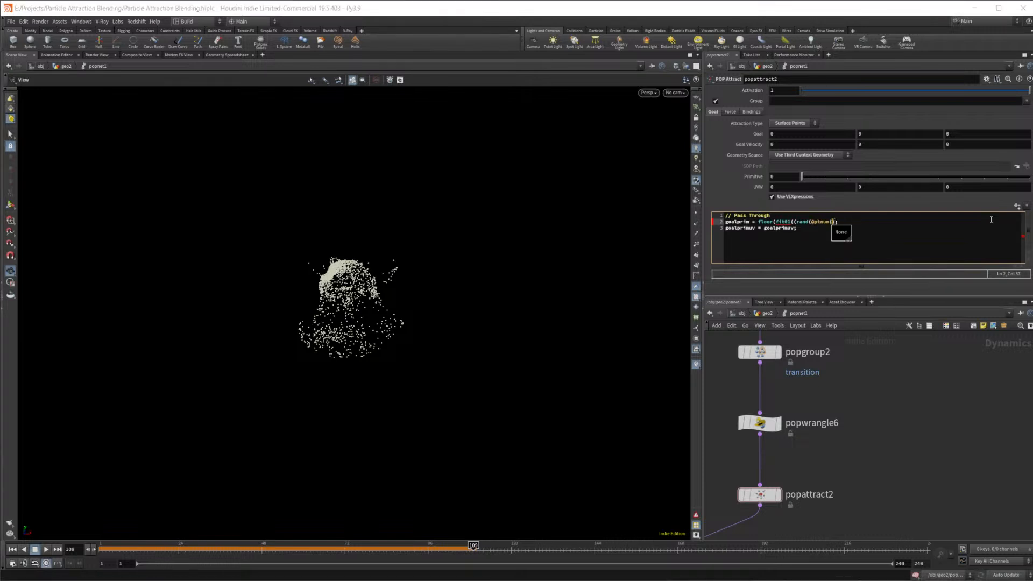
{"action": "key", "text": "Left"}
{"action": "key", "text": "Left"}
{"action": "key", "text": "Right"}
{"action": "key", "text": "Right"}
{"action": "key", "text": "Right"}
{"action": "key", "text": "Right"}
{"action": "key", "text": "Right"}
{"action": "key", "text": "Right"}
{"action": "key", "text": "Right"}
{"action": "key", "text": "BackSpace"}
{"action": "key", "text": "Left"}
{"action": "key", "text": "BackSpace"}
{"action": "type", "text": ",0,12853)"}
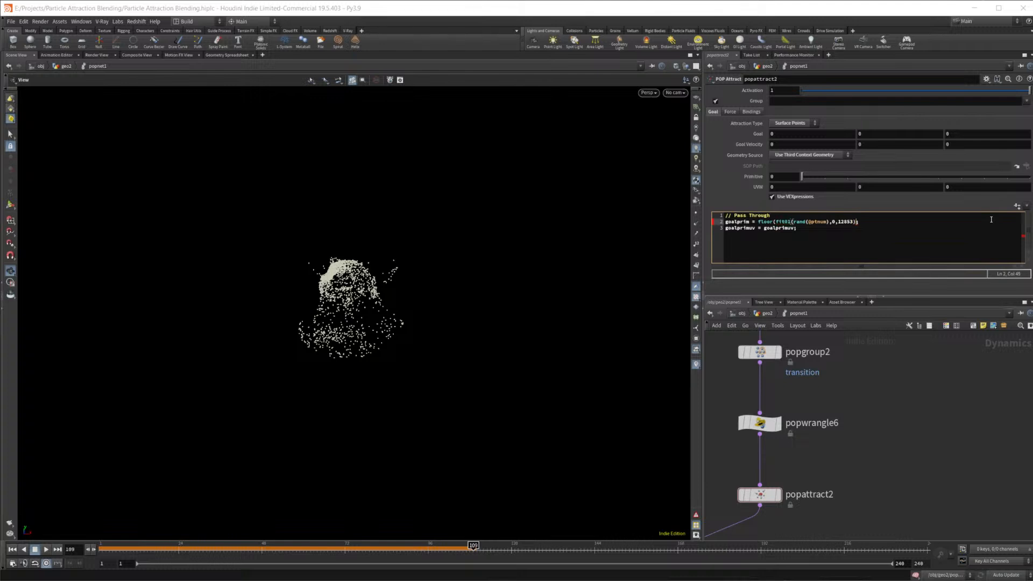
{"action": "type", "text": ");"}
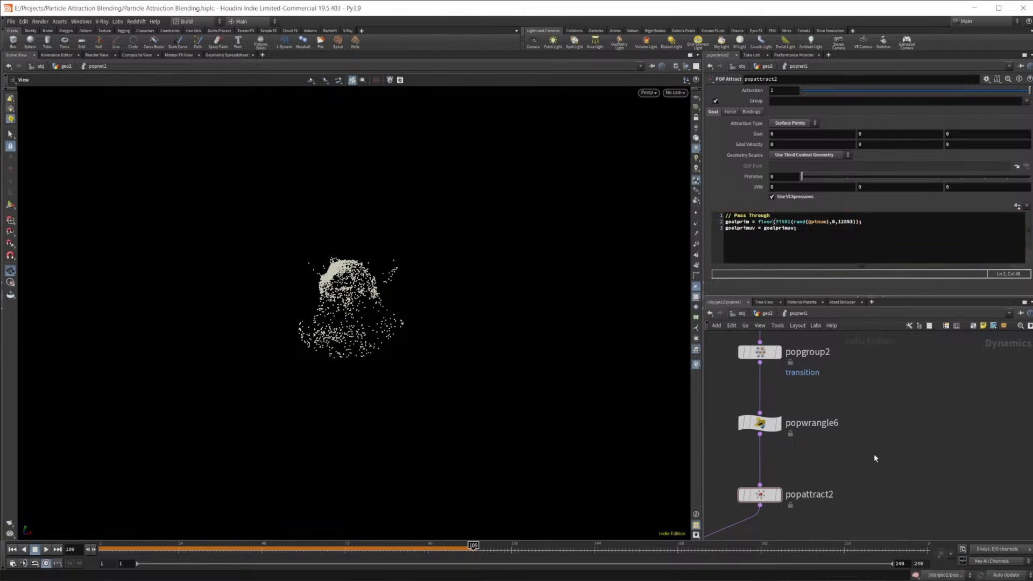
Step: Rewind the simulation to frame 1 and inspect the code of popwrangle6
{"action": "left_click", "coordinate": [13, 549]}
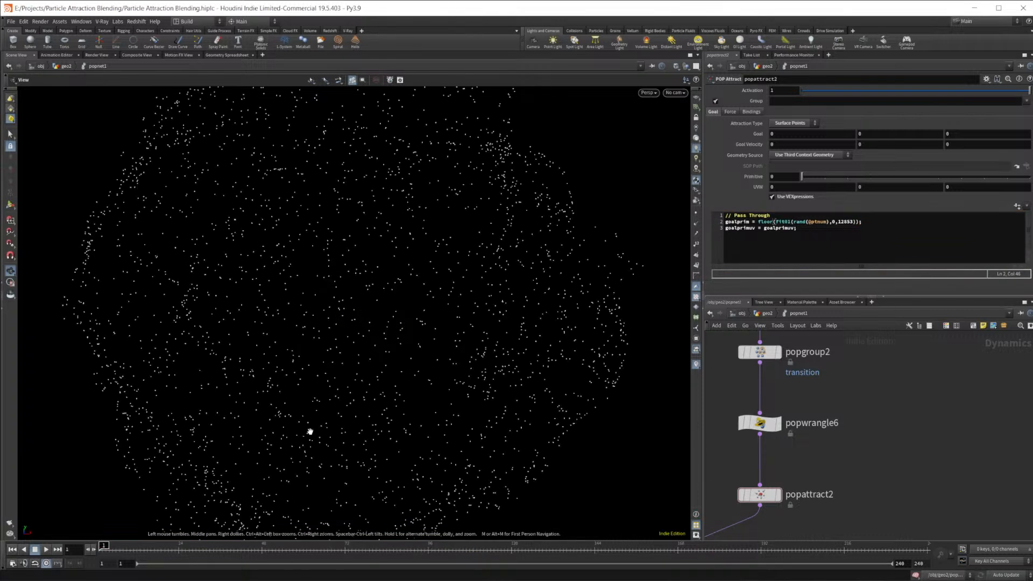
{"action": "scroll", "coordinate": [846, 461], "scroll_direction": "down", "scroll_amount": 1}
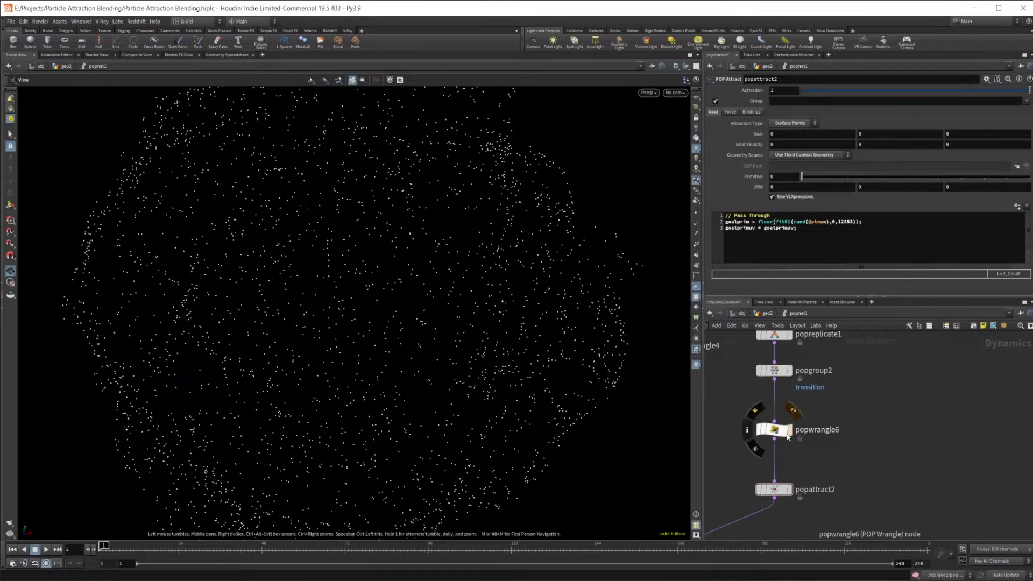
{"action": "left_click", "coordinate": [786, 433]}
{"action": "left_click", "coordinate": [846, 450]}
{"action": "key", "text": "Tab"}
{"action": "left_click", "coordinate": [827, 451]}
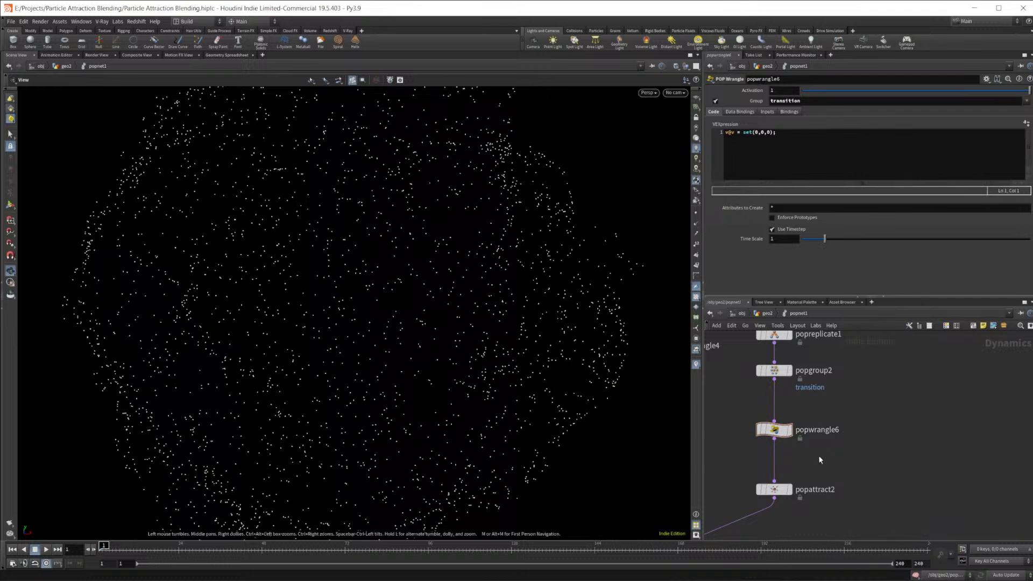
{"action": "key", "text": "Tab"}
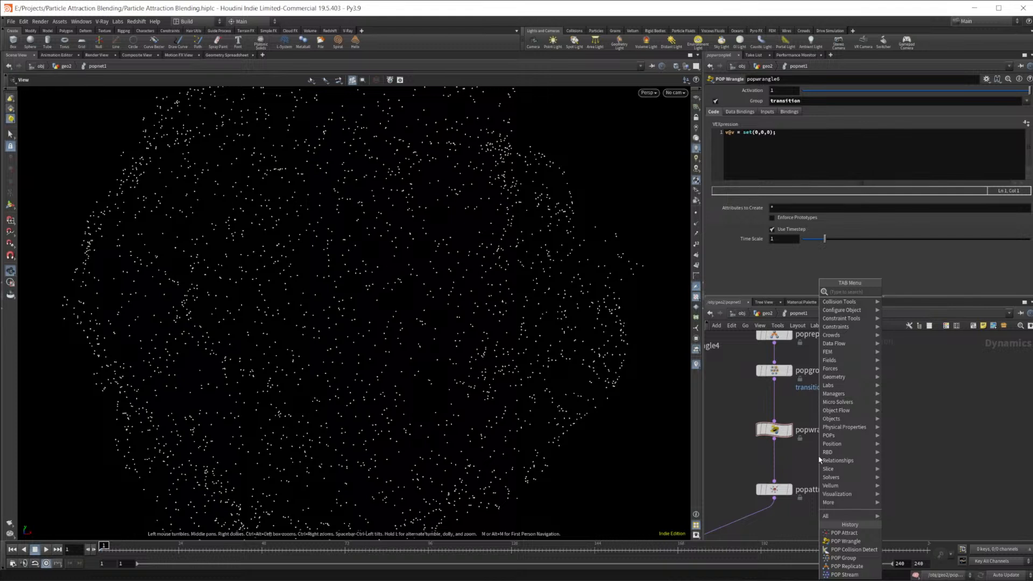
{"action": "type", "text": "wrang"}
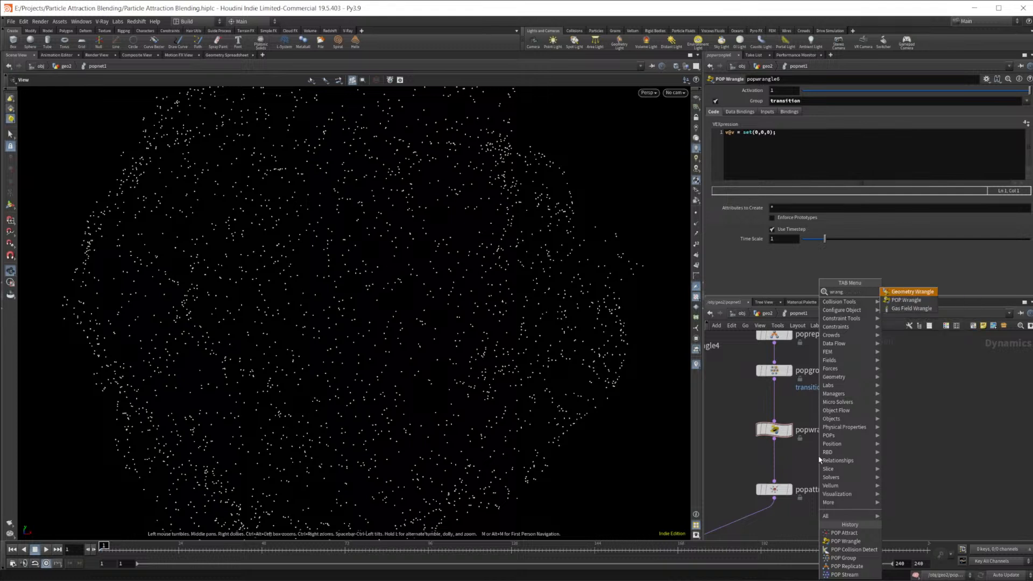
{"action": "key", "text": "Down"}
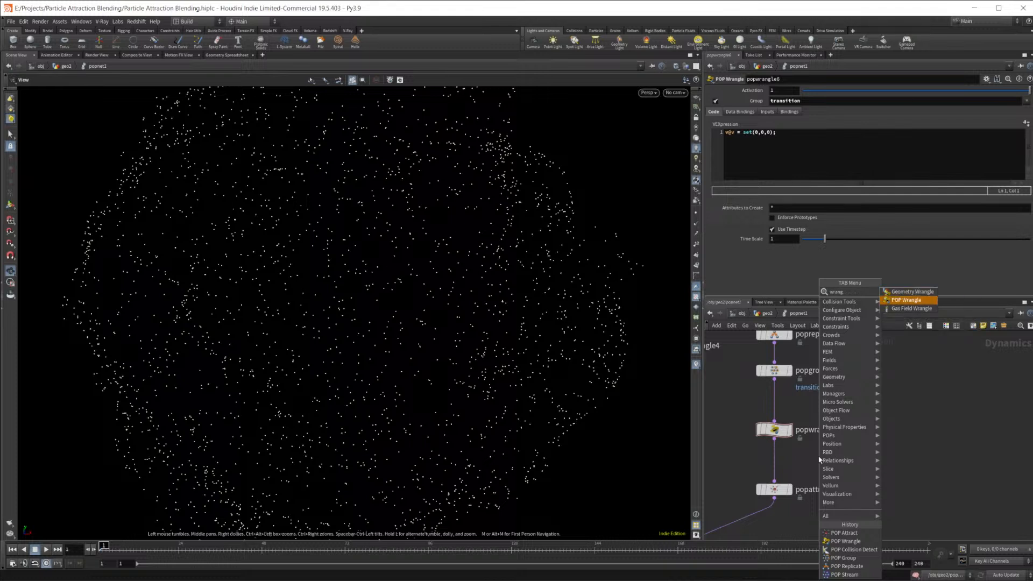
{"action": "key", "text": "Return"}
{"action": "key", "text": "Tab"}
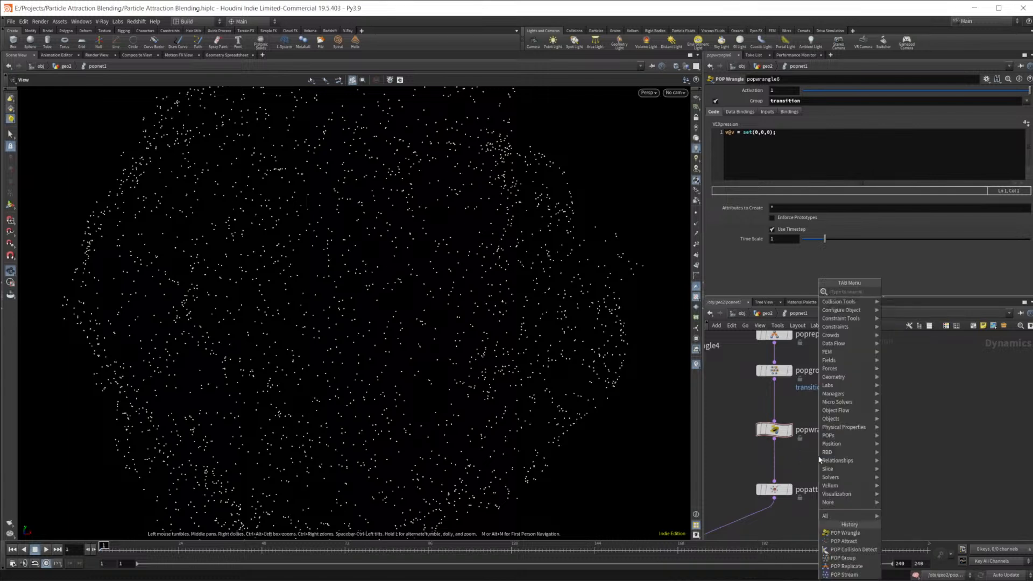
{"action": "type", "text": "popg"}
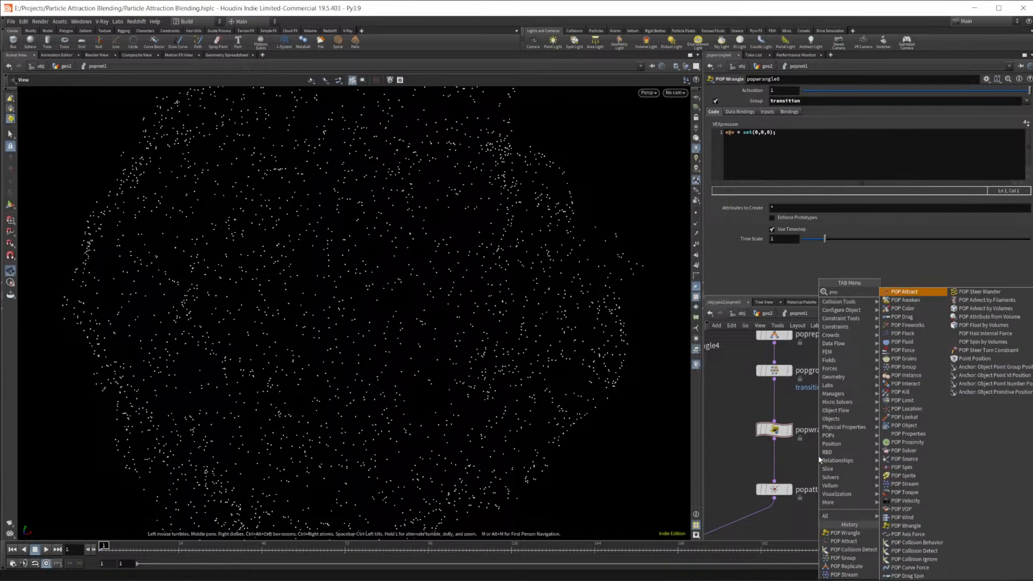
{"action": "key", "text": "Return"}
{"action": "key", "text": "Escape"}
Step: Insert a POP Group node between popwrangle6 and popattract2
{"action": "key", "text": "Tab"}
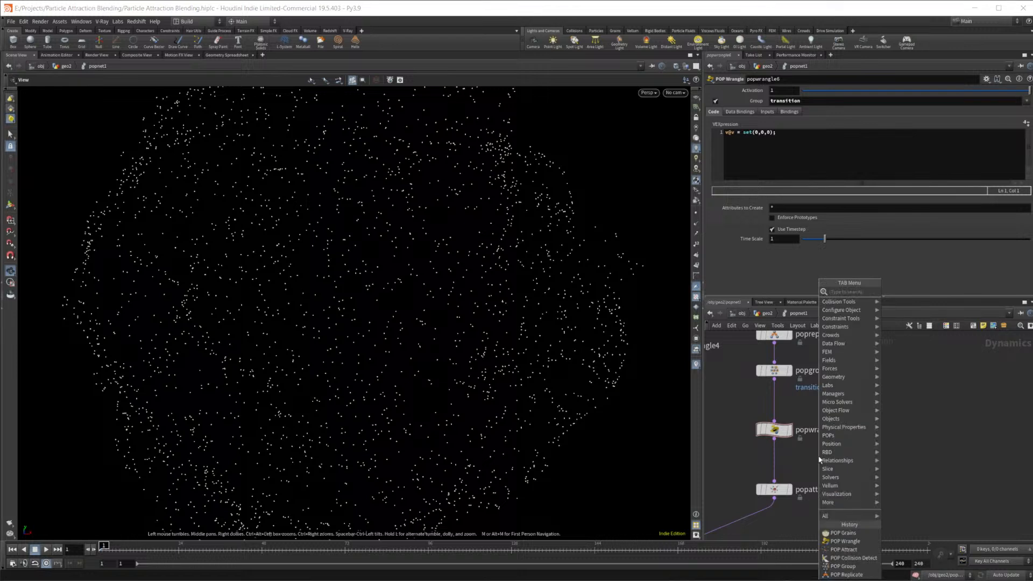
{"action": "type", "text": "popg"}
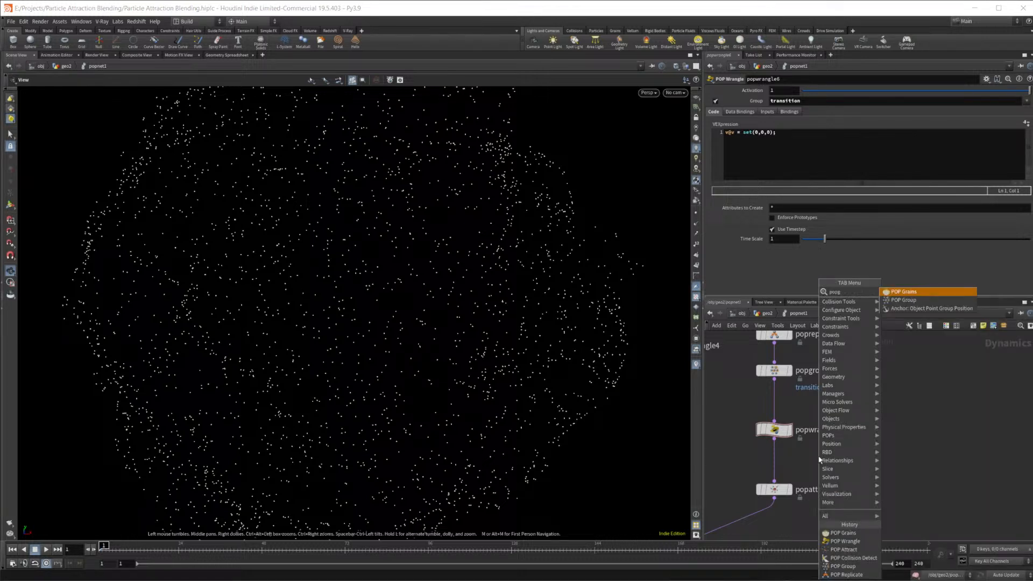
{"action": "key", "text": "Down"}
{"action": "key", "text": "Return"}
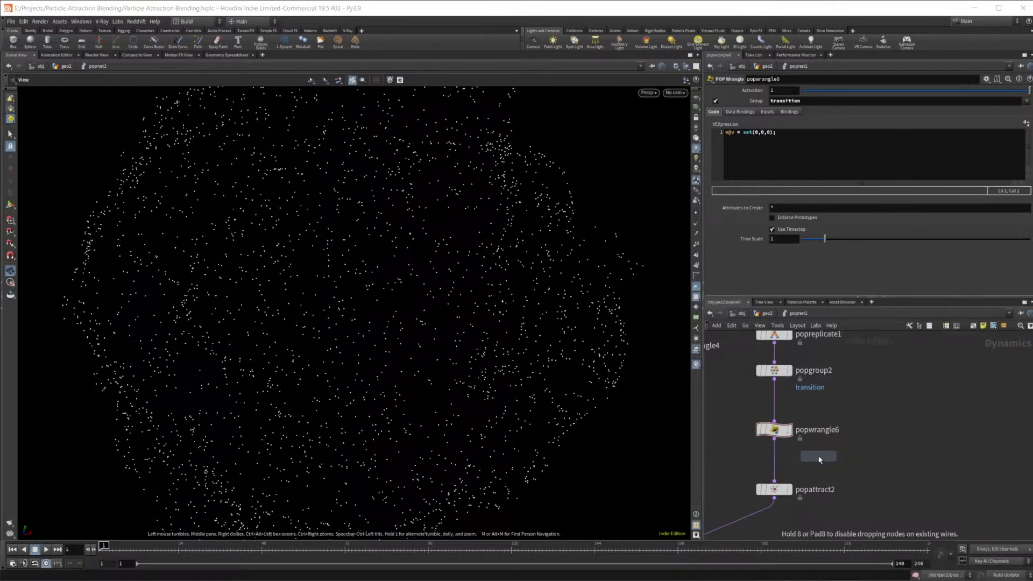
{"action": "left_click", "coordinate": [785, 466]}
{"action": "mouse_move", "coordinate": [785, 468]}
{"action": "left_mouse_down"}
{"action": "mouse_move", "coordinate": [818, 472]}
{"action": "mouse_move", "coordinate": [775, 462]}
{"action": "left_mouse_up"}
{"action": "left_click", "coordinate": [775, 459]}
Step: Enable bounding on the new POP Group and name its group allowtransition
{"action": "left_click", "coordinate": [734, 142]}
{"action": "left_click", "coordinate": [772, 153]}
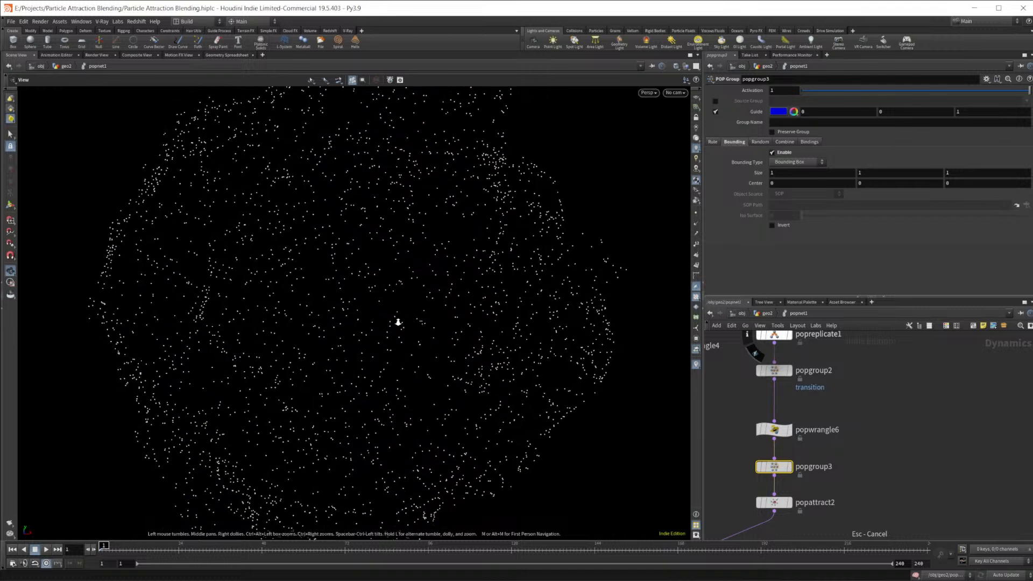
{"action": "left_click", "coordinate": [822, 122]}
{"action": "type", "text": "allowtransition"}
{"action": "key", "text": "Return"}
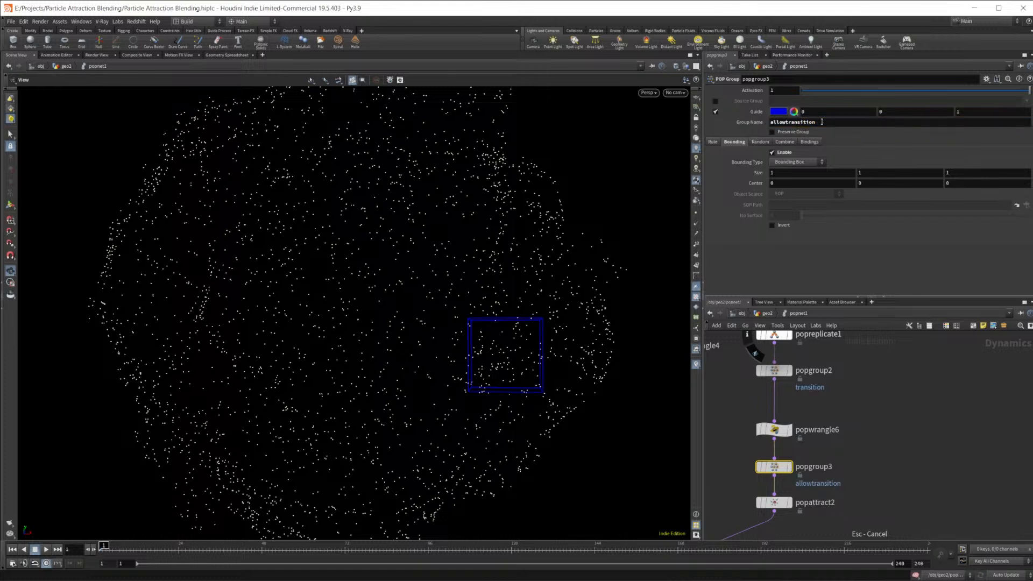
Step: Switch the group's bounding type to Bounding Sphere and scale its size to 9.8 on all axes
{"action": "left_click", "coordinate": [789, 159]}
{"action": "left_click", "coordinate": [788, 159]}
{"action": "left_click", "coordinate": [780, 154]}
{"action": "left_click", "coordinate": [780, 153]}
{"action": "left_click", "coordinate": [798, 162]}
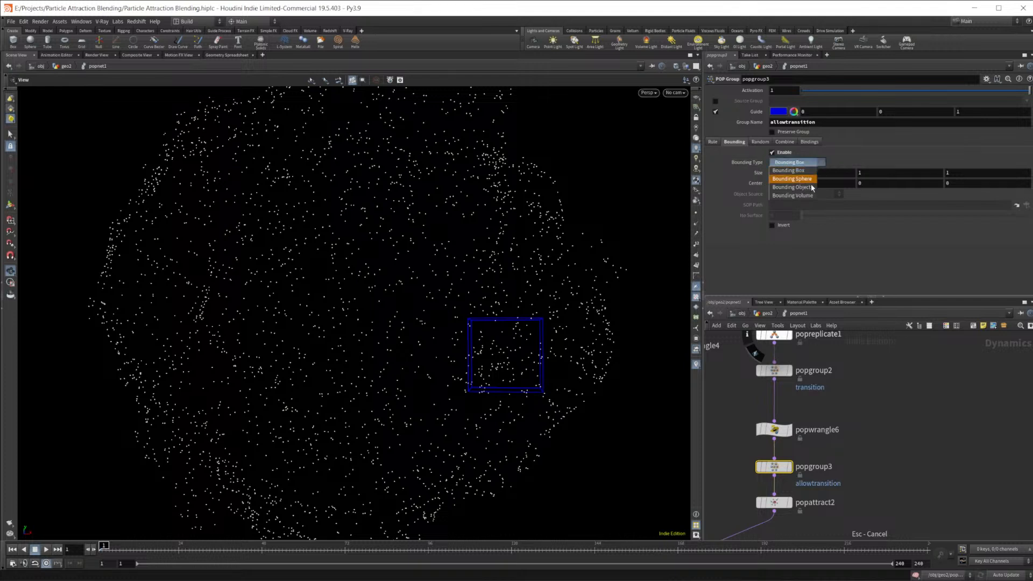
{"action": "left_click", "coordinate": [803, 179]}
{"action": "middle_click_drag", "start_coordinate": [759, 172], "coordinate": [1022, 185]}
Step: Simulate to frame 67, reduce the bounding sphere's size to 4.3 and set its center Y to 1
{"action": "left_click_drag", "start_coordinate": [272, 548], "coordinate": [328, 545]}
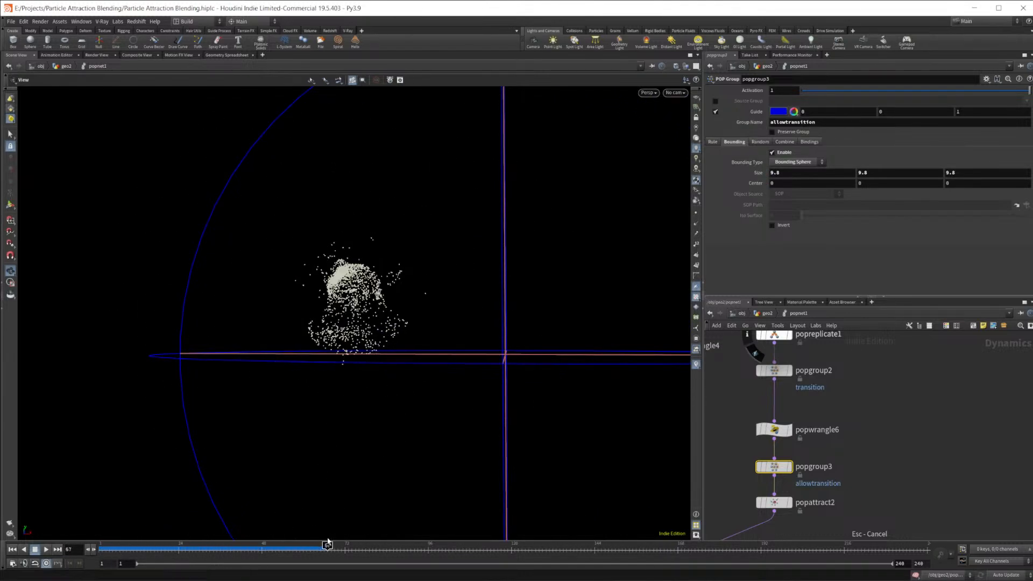
{"action": "scroll", "coordinate": [341, 410], "scroll_direction": "down", "scroll_amount": 3}
{"action": "middle_click_drag", "start_coordinate": [759, 178], "coordinate": [554, 212]}
{"action": "middle_click_drag", "start_coordinate": [896, 180], "coordinate": [925, 180]}
Step: At frame 95, set the bounding sphere's center X to 1.3 and keyframe the center
{"action": "left_click_drag", "start_coordinate": [330, 545], "coordinate": [425, 574]}
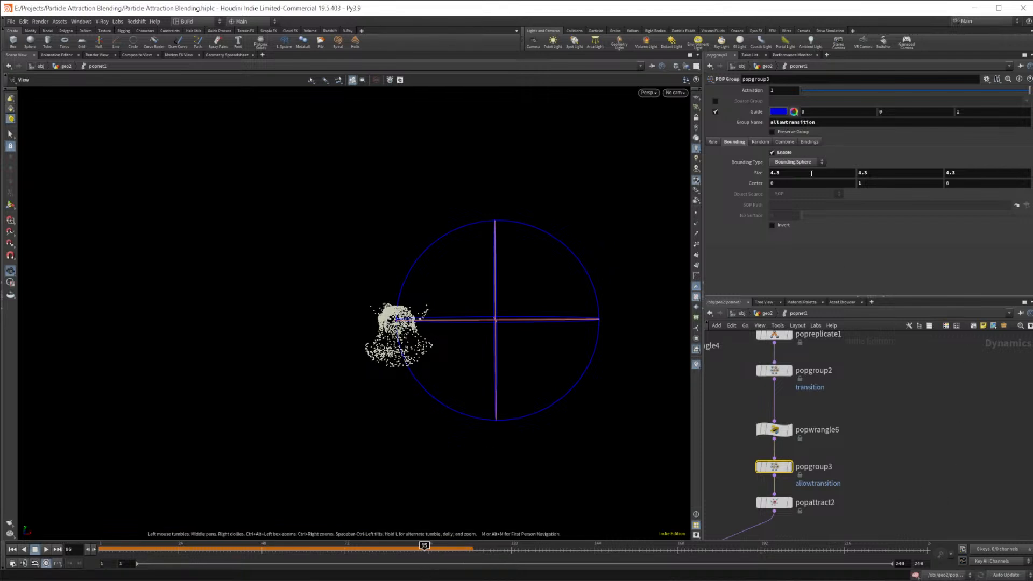
{"action": "mouse_move", "coordinate": [814, 183]}
{"action": "middle_mouse_down"}
{"action": "mouse_move", "coordinate": [831, 183]}
{"action": "mouse_move", "coordinate": [814, 182]}
{"action": "middle_mouse_up"}
{"action": "left_click", "coordinate": [753, 183], "text": "alt"}
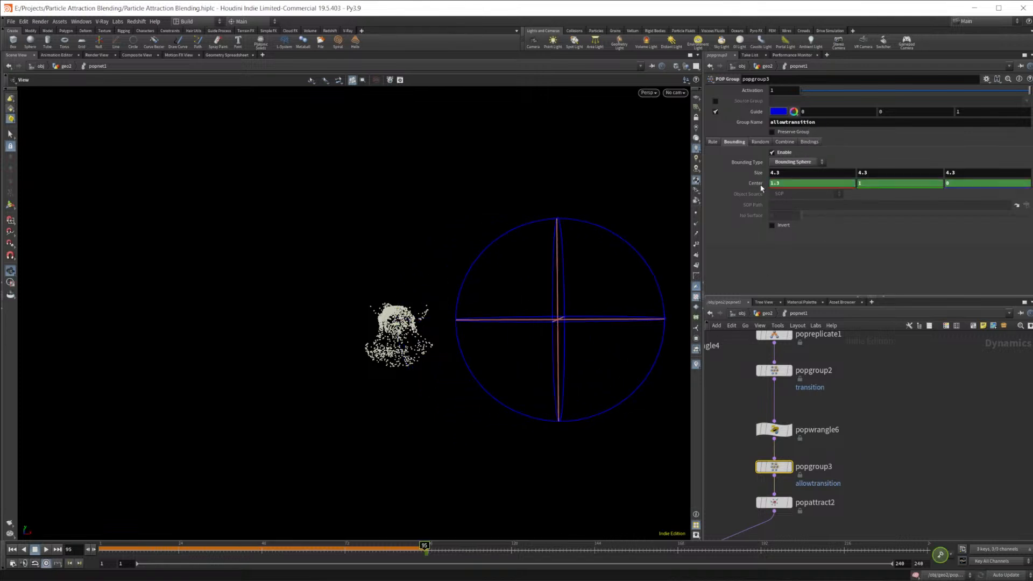
Step: At frame 125, set the bounding sphere's center X to -5.6 and keyframe the center
{"action": "left_click_drag", "start_coordinate": [425, 547], "coordinate": [528, 569]}
{"action": "middle_click_drag", "start_coordinate": [805, 184], "coordinate": [554, 192]}
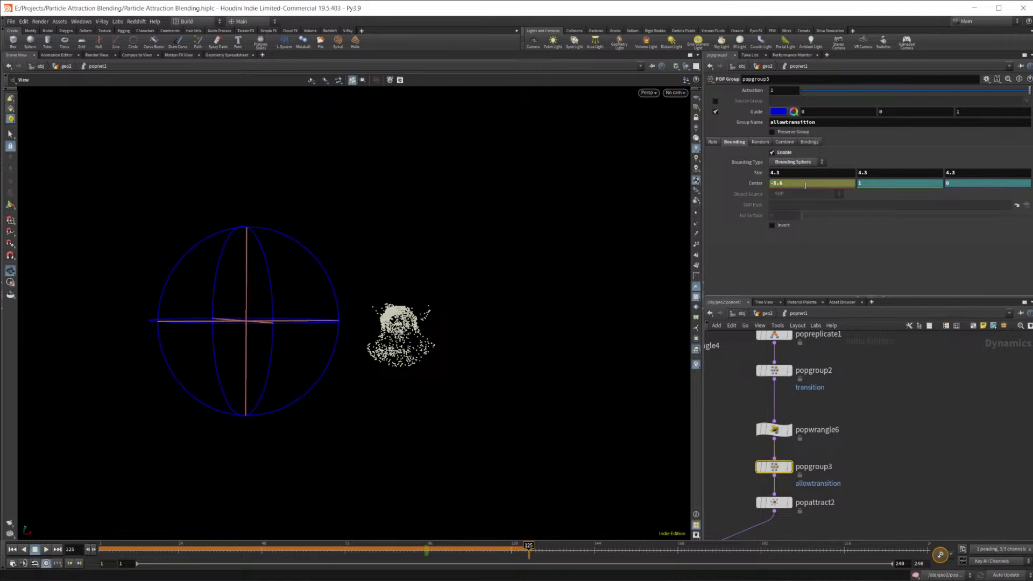
{"action": "left_click", "coordinate": [756, 183], "text": "alt"}
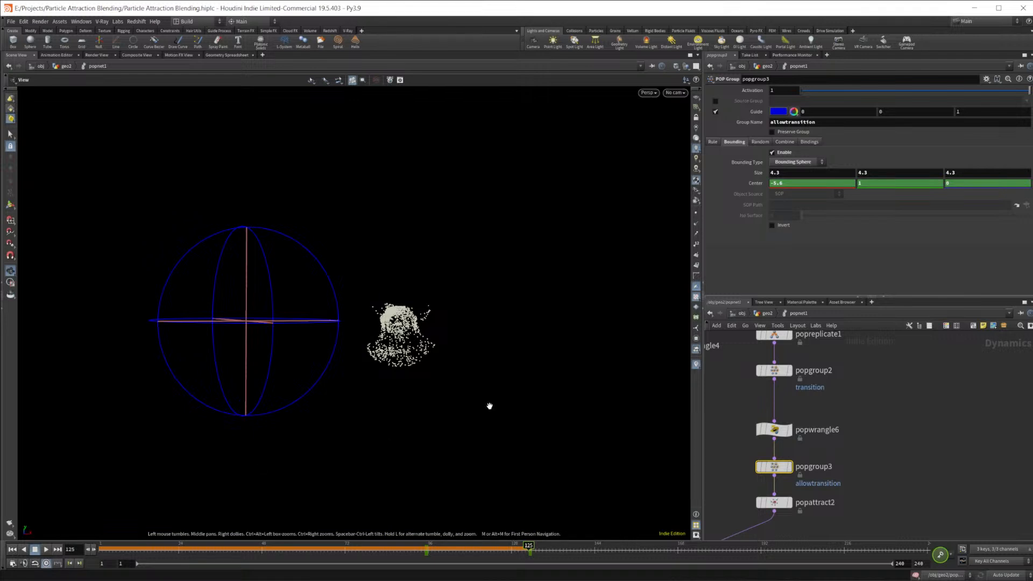
Step: Turn on Preserve Group for popgroup3 and return the simulation to frame 1
{"action": "left_click", "coordinate": [887, 471]}
{"action": "left_click", "coordinate": [791, 133]}
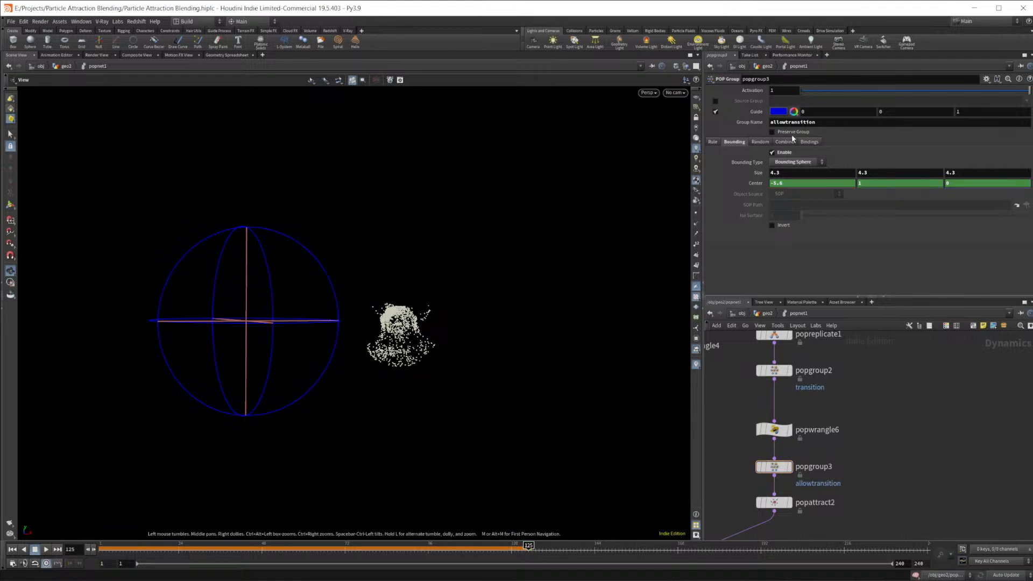
{"action": "left_click", "coordinate": [11, 550]}
Step: Review the settings of popattract2 and popwrangle6
{"action": "middle_click_drag", "start_coordinate": [776, 507], "coordinate": [784, 455]}
{"action": "left_click_drag", "start_coordinate": [784, 455], "coordinate": [783, 473]}
{"action": "left_click", "coordinate": [782, 474]}
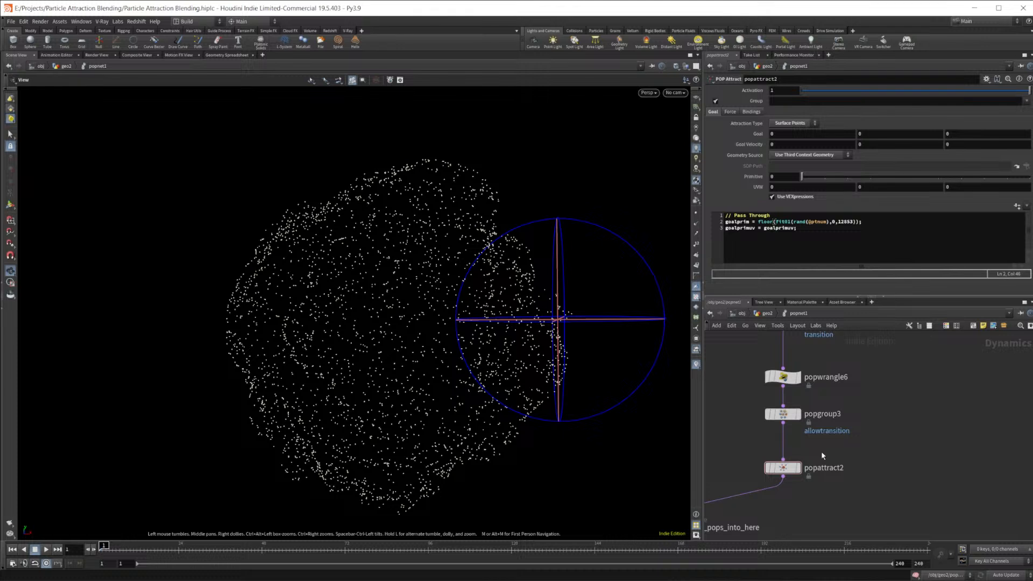
{"action": "left_click", "coordinate": [785, 381]}
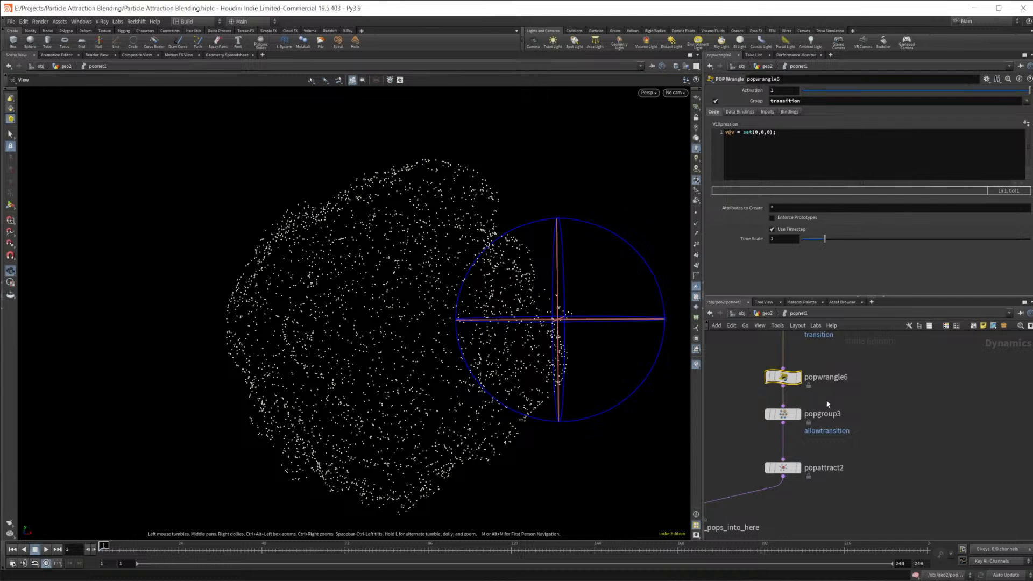
Step: Insert a POP Wrangle node between popgroup3 and popattract2
{"action": "left_click", "coordinate": [812, 447]}
{"action": "key", "text": "Tab"}
{"action": "type", "text": "pop wr"}
{"action": "key", "text": "Return"}
{"action": "left_click", "coordinate": [784, 451]}
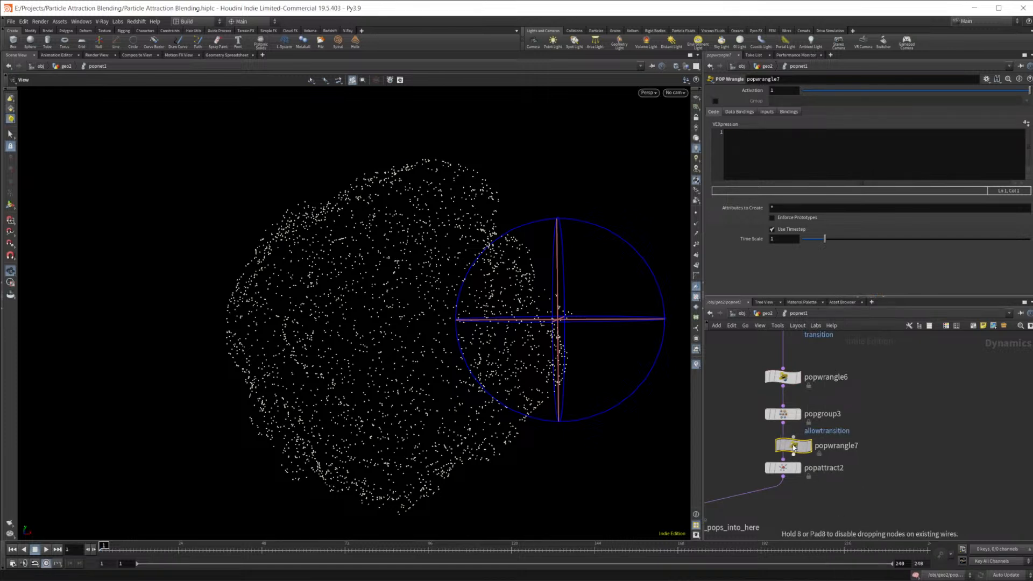
Step: Enable the group setting on popwrangle7 and restrict it to the allowtransition group, advancing the simulation to frame 100
{"action": "left_click", "coordinate": [716, 101]}
{"action": "left_click", "coordinate": [787, 101]}
{"action": "left_click", "coordinate": [1026, 102]}
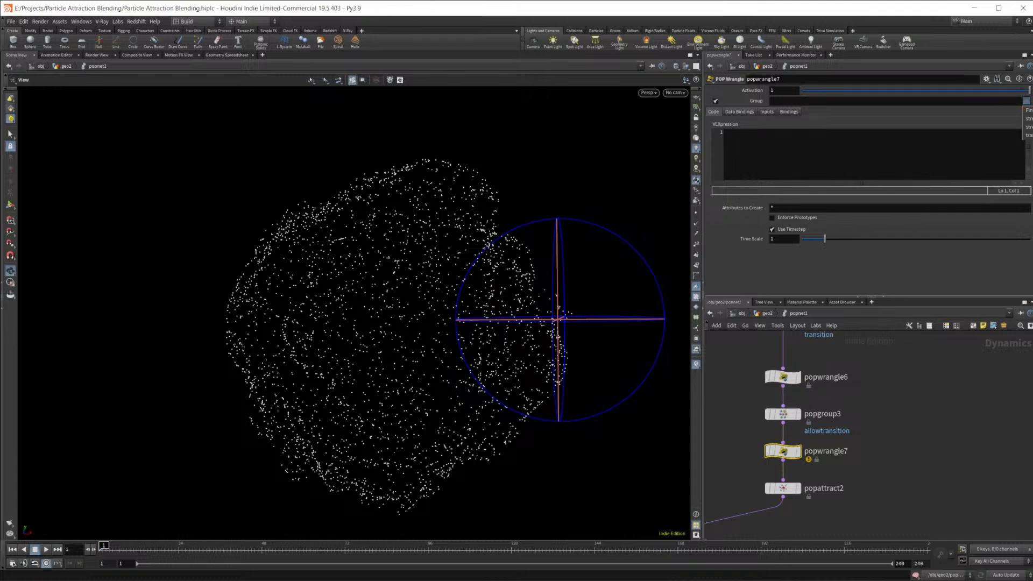
{"action": "left_click", "coordinate": [865, 439]}
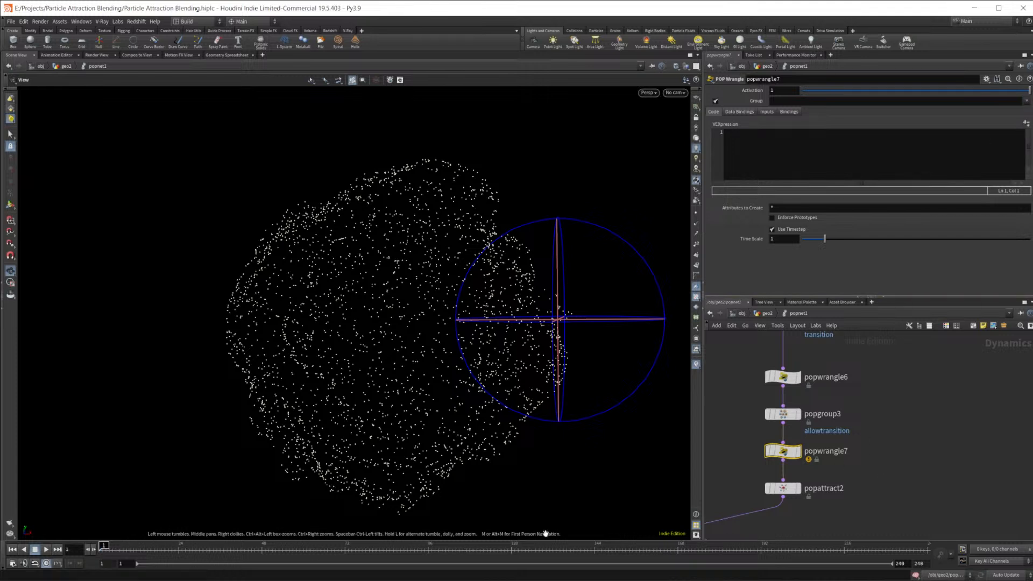
{"action": "left_click", "coordinate": [783, 414]}
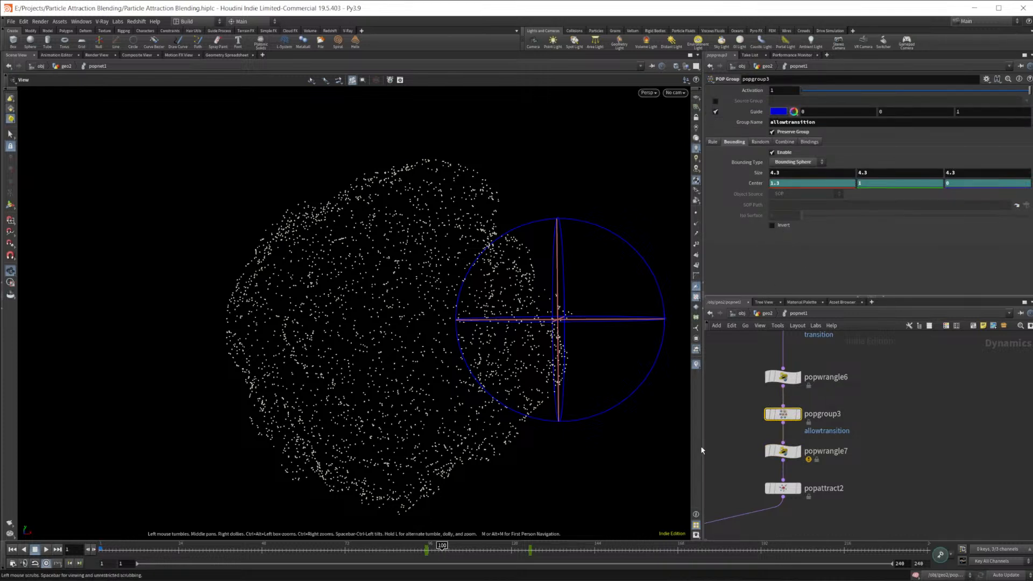
{"action": "left_click", "coordinate": [782, 451]}
{"action": "left_click", "coordinate": [1025, 102]}
{"action": "left_click", "coordinate": [1027, 119]}
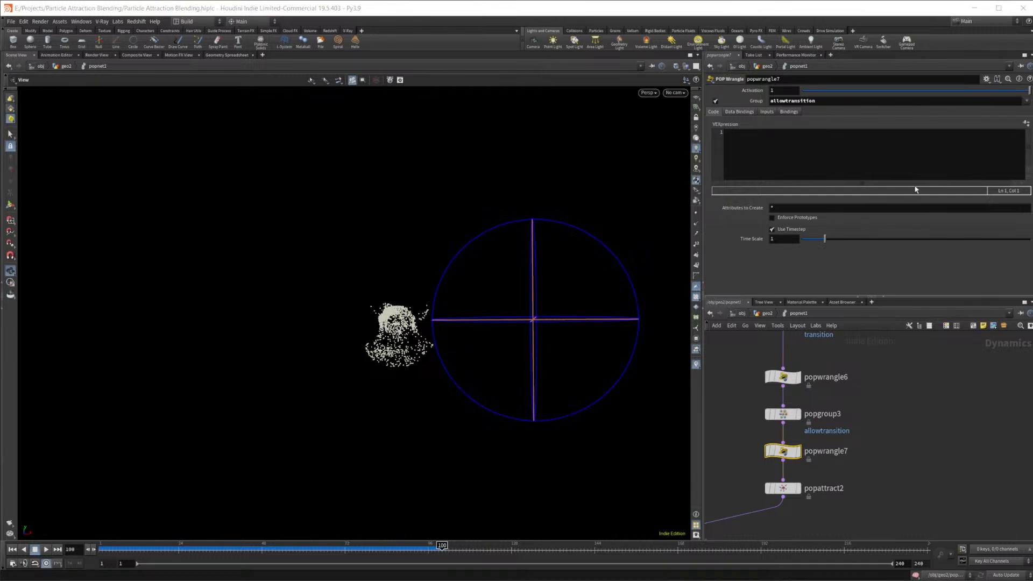
Step: Enter i@group_transition = 0; as the VEXpression of popwrangle7
{"action": "left_click", "coordinate": [785, 159]}
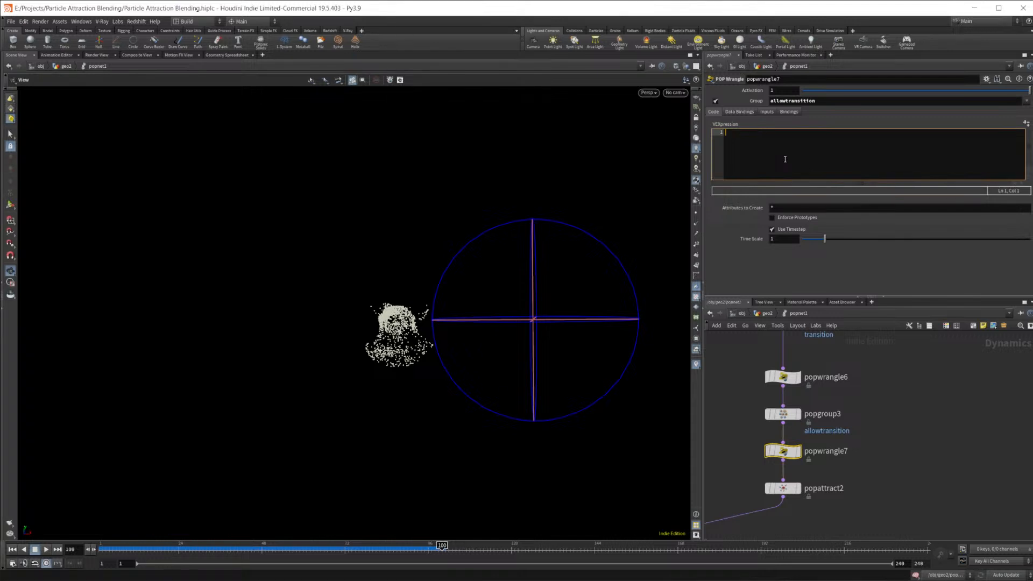
{"action": "type", "text": "i"}
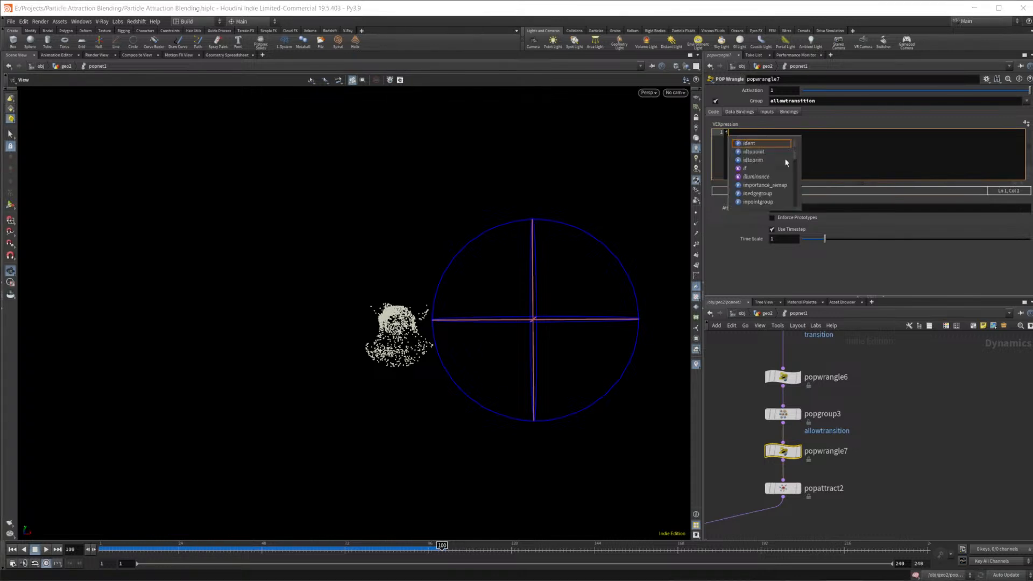
{"action": "type", "text": "@group_transition = 0;"}
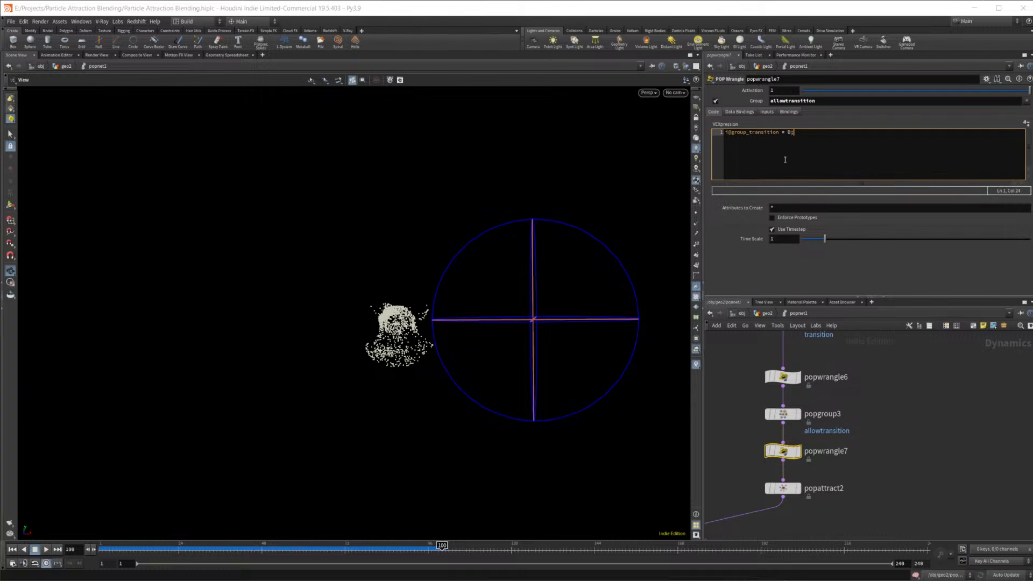
Step: Play the simulation from the start and stop it at frame 138 to check the particles
{"action": "left_click", "coordinate": [12, 551]}
{"action": "left_click", "coordinate": [48, 551]}
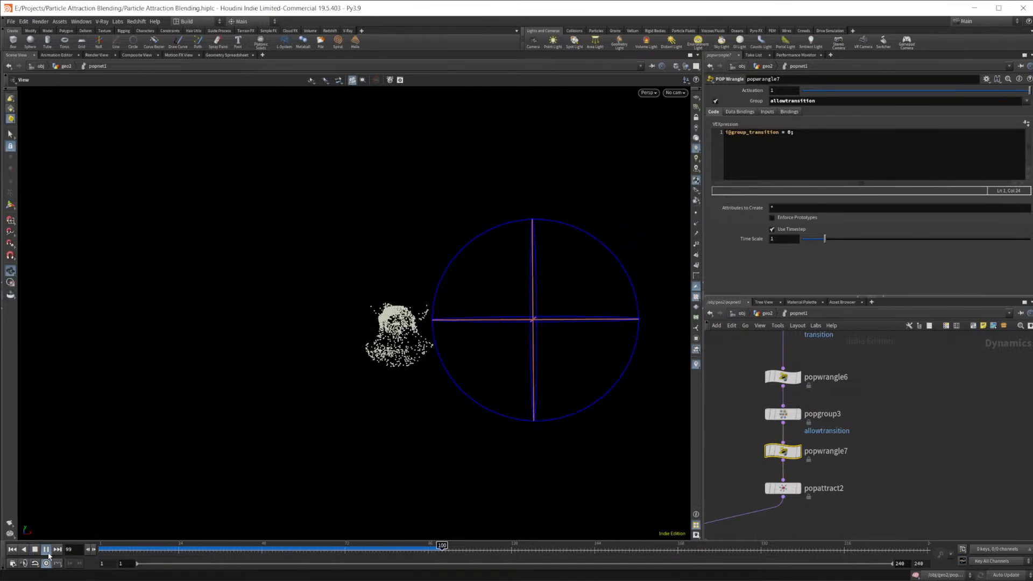
{"action": "left_click", "coordinate": [36, 550]}
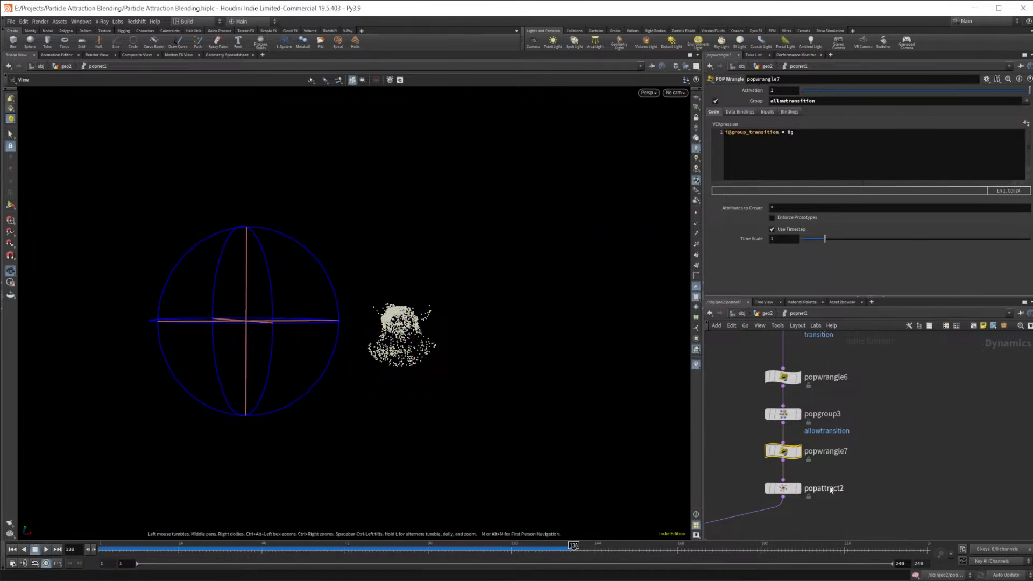
Step: Set popattract2's group to allowtransition and its Force Scale to 4.04
{"action": "left_click", "coordinate": [782, 488]}
{"action": "left_click", "coordinate": [1026, 102]}
{"action": "left_click", "coordinate": [1028, 118]}
{"action": "left_click", "coordinate": [730, 112]}
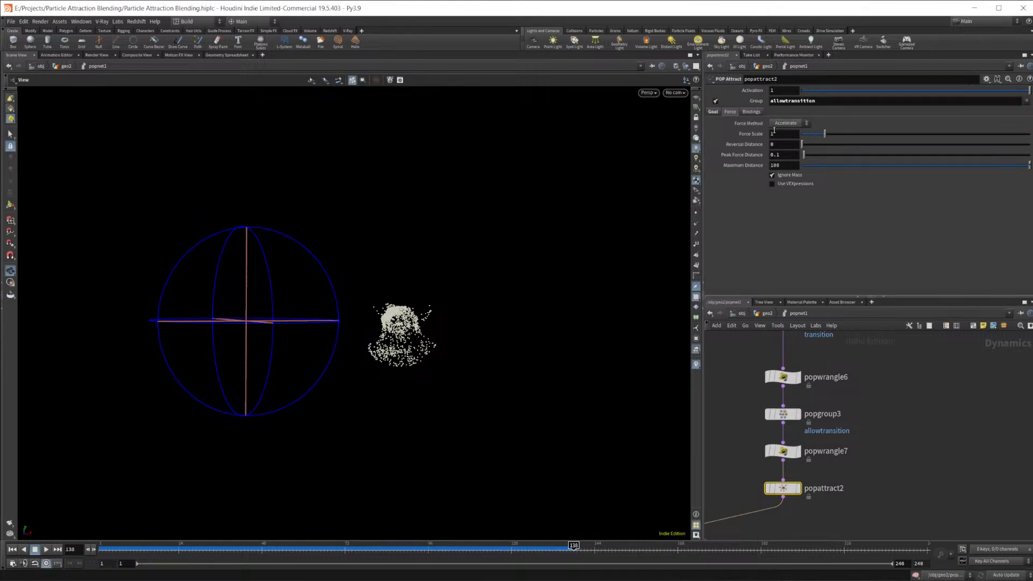
{"action": "left_click_drag", "start_coordinate": [896, 141], "coordinate": [894, 141]}
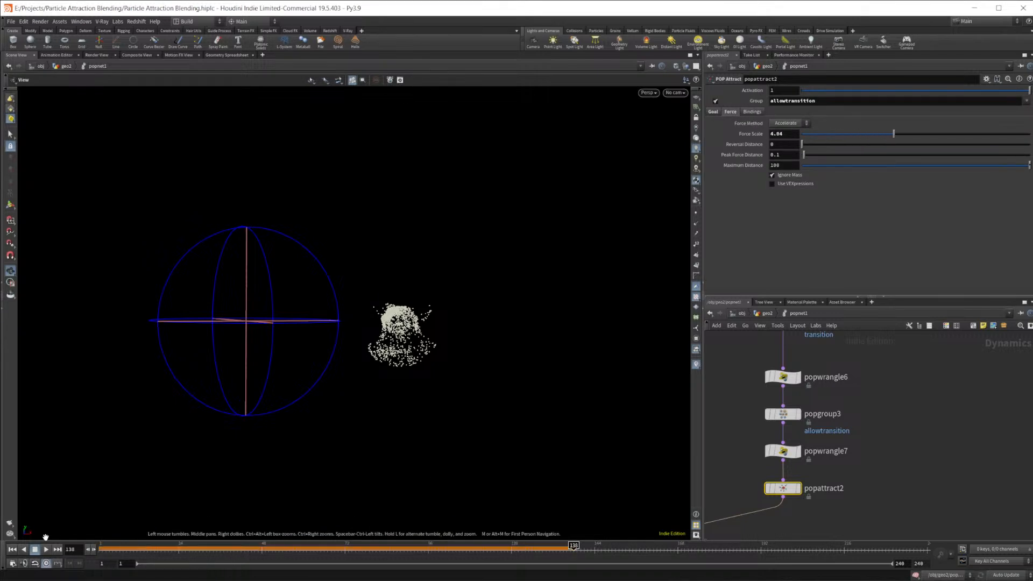
Step: Raise popattract2's Force Scale to 10 and play the simulation through to frame 176
{"action": "left_click", "coordinate": [22, 549]}
{"action": "left_click", "coordinate": [47, 550]}
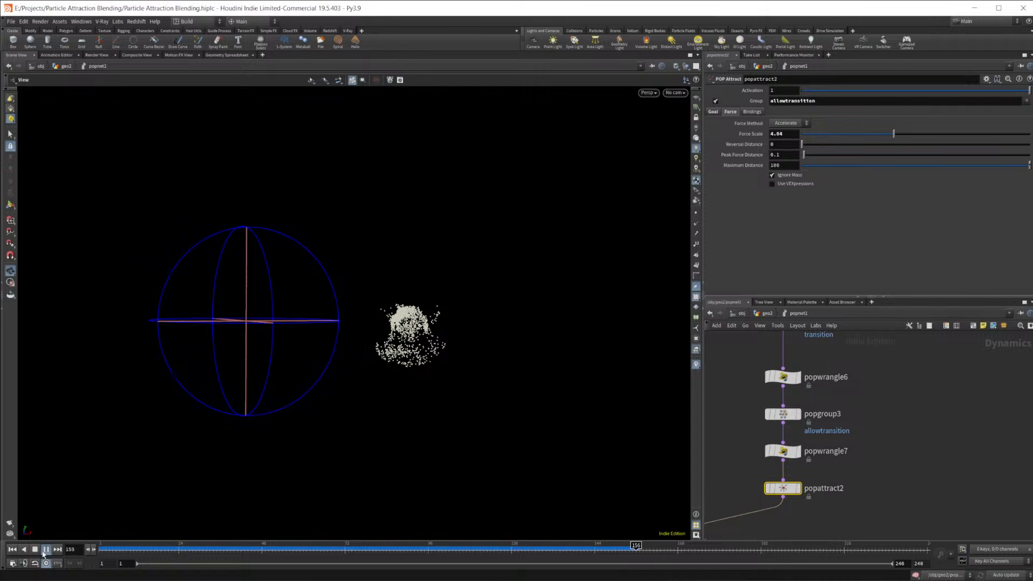
{"action": "left_click_drag", "start_coordinate": [894, 133], "coordinate": [1029, 134]}
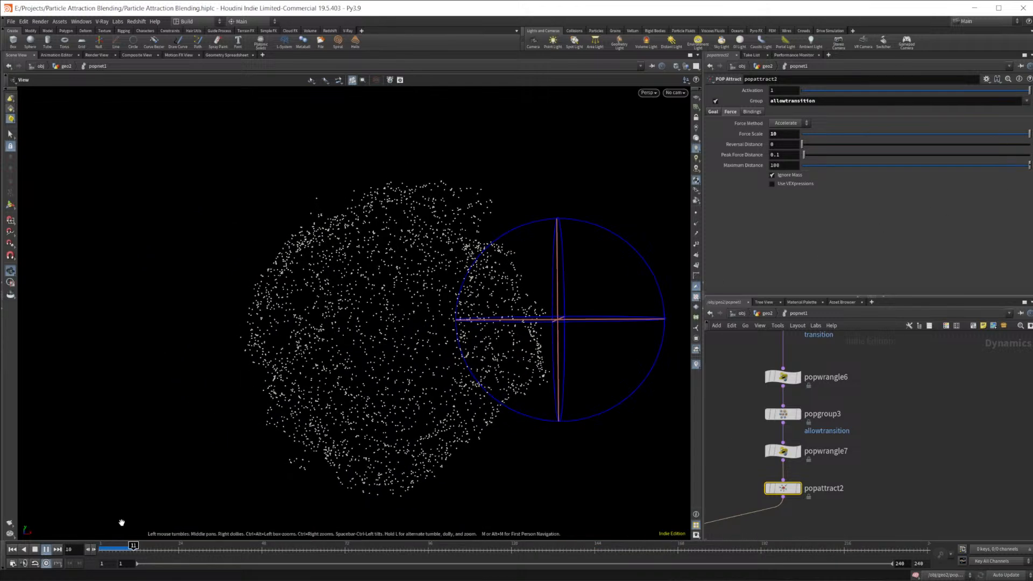
{"action": "left_click", "coordinate": [35, 549]}
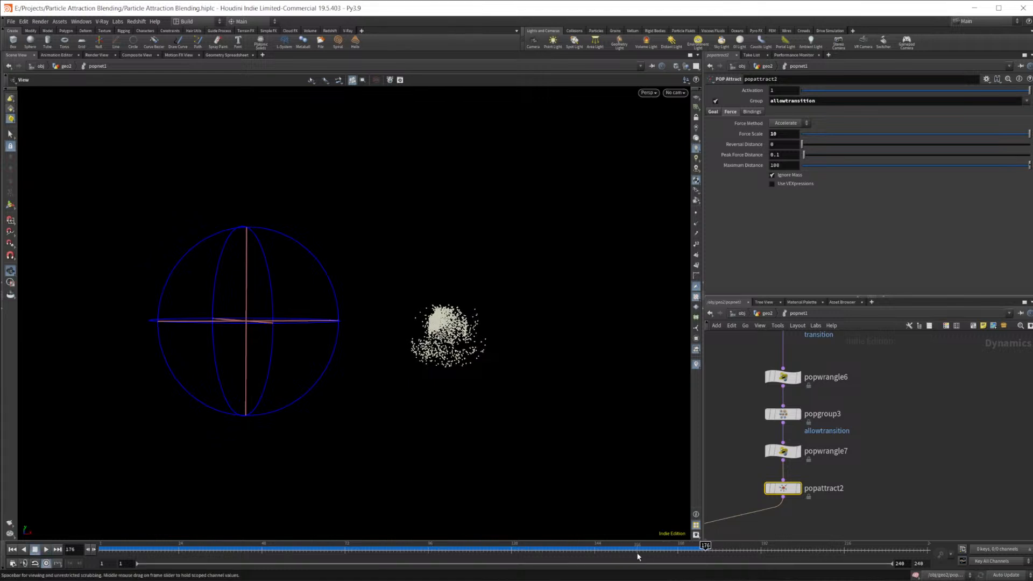
Step: Inspect the particles' group attributes in the Geometry Spreadsheet, going back to frame 130
{"action": "middle_click_drag", "start_coordinate": [858, 383], "coordinate": [849, 423]}
{"action": "left_click", "coordinate": [774, 416]}
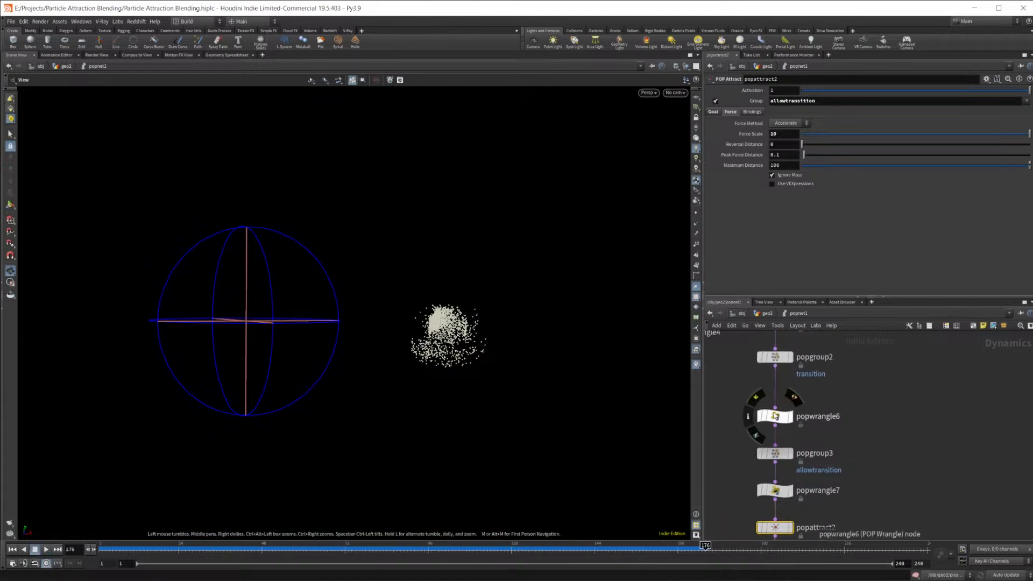
{"action": "left_click", "coordinate": [226, 55]}
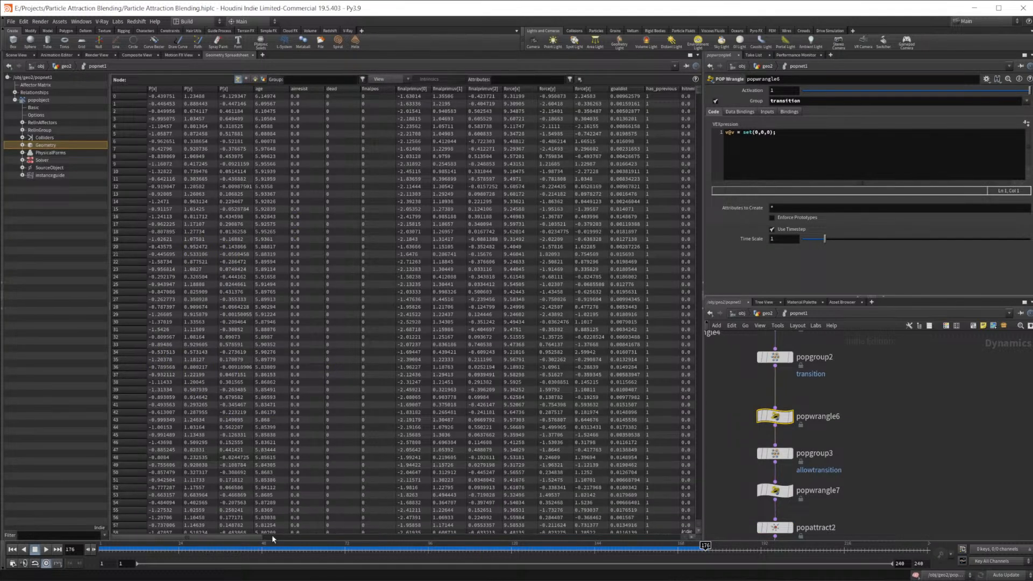
{"action": "left_click_drag", "start_coordinate": [250, 540], "coordinate": [670, 551]}
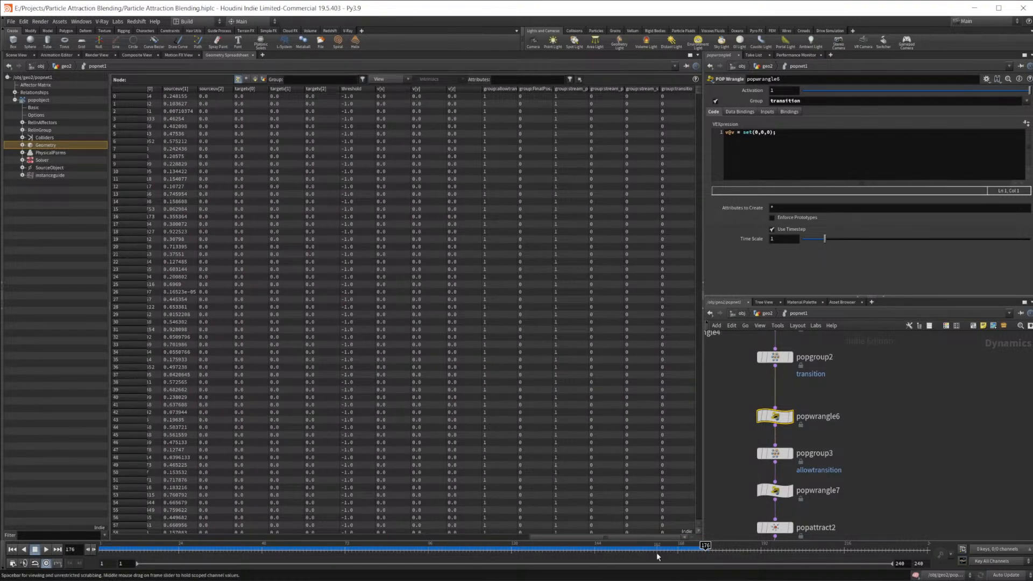
{"action": "left_click_drag", "start_coordinate": [494, 545], "coordinate": [546, 545]}
Step: Move popwrangle7 up in the node chain so it sits between popgroup2 and popwrangle6
{"action": "left_click", "coordinate": [776, 491]}
{"action": "left_click_drag", "start_coordinate": [780, 491], "coordinate": [780, 395]}
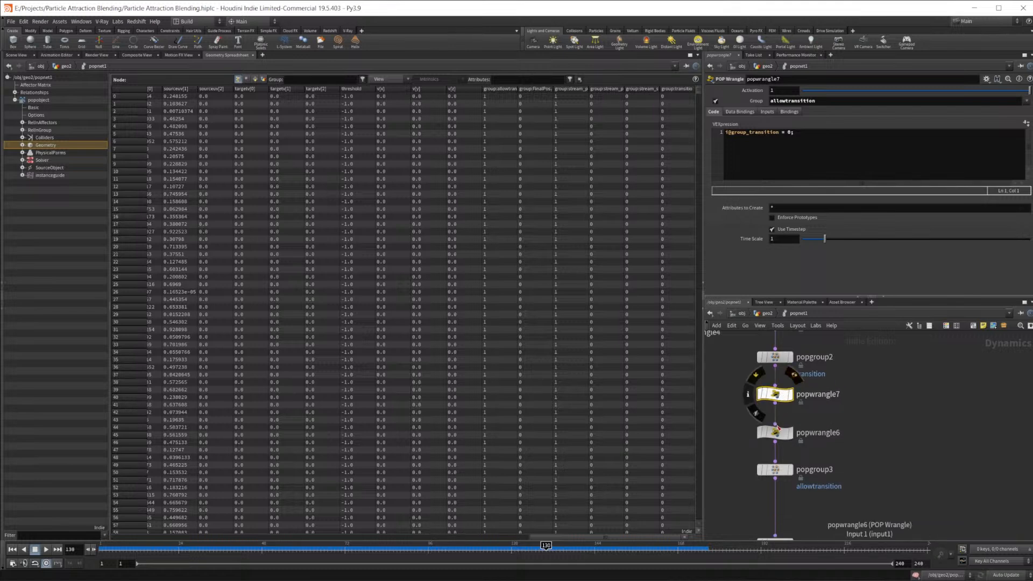
{"action": "left_click", "coordinate": [775, 433]}
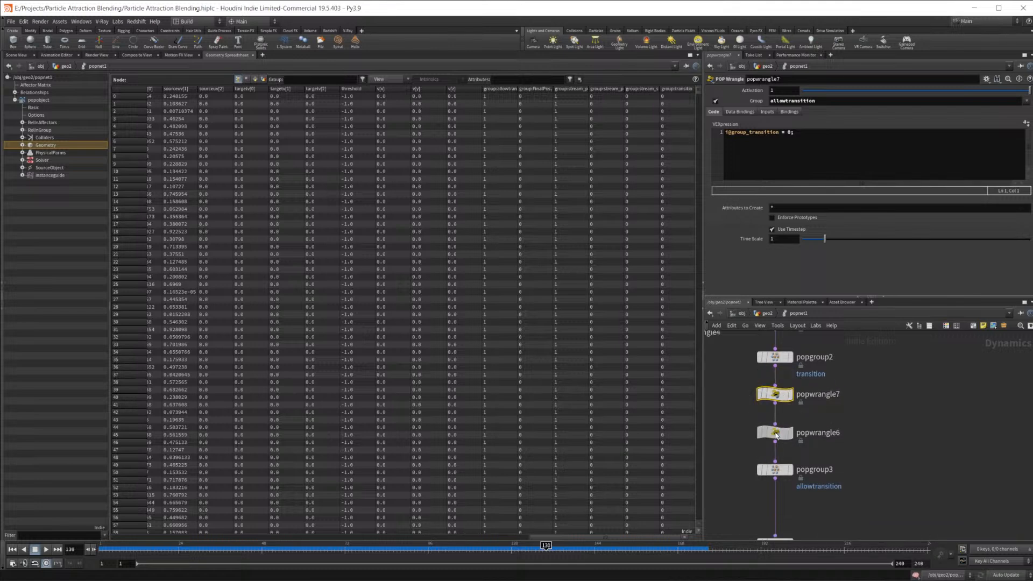
Step: Play the simulation from the start in the scene view, stop it at frame 152 and rewind to frame 1
{"action": "left_click", "coordinate": [15, 54]}
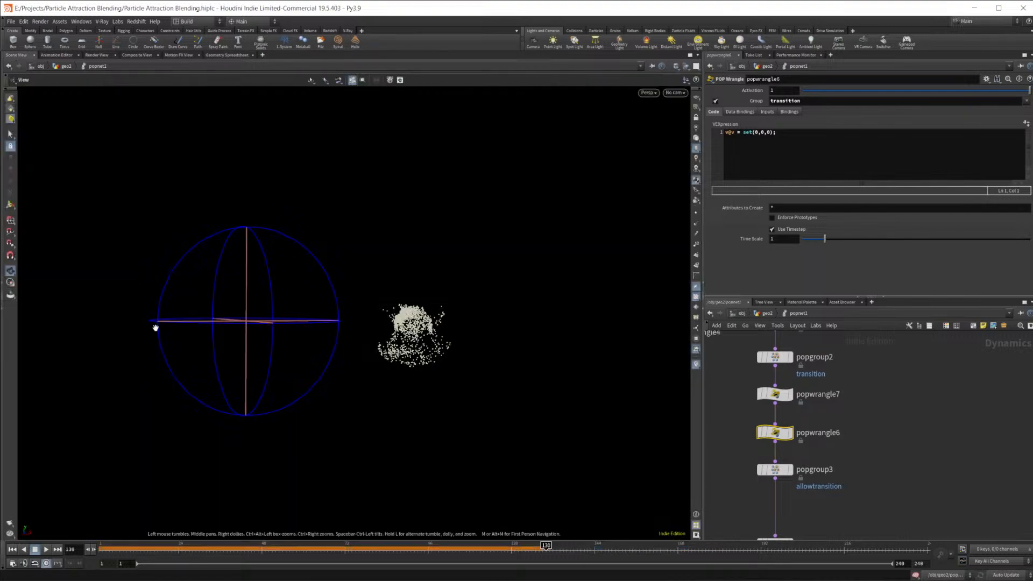
{"action": "left_click", "coordinate": [15, 550]}
{"action": "left_click", "coordinate": [47, 550]}
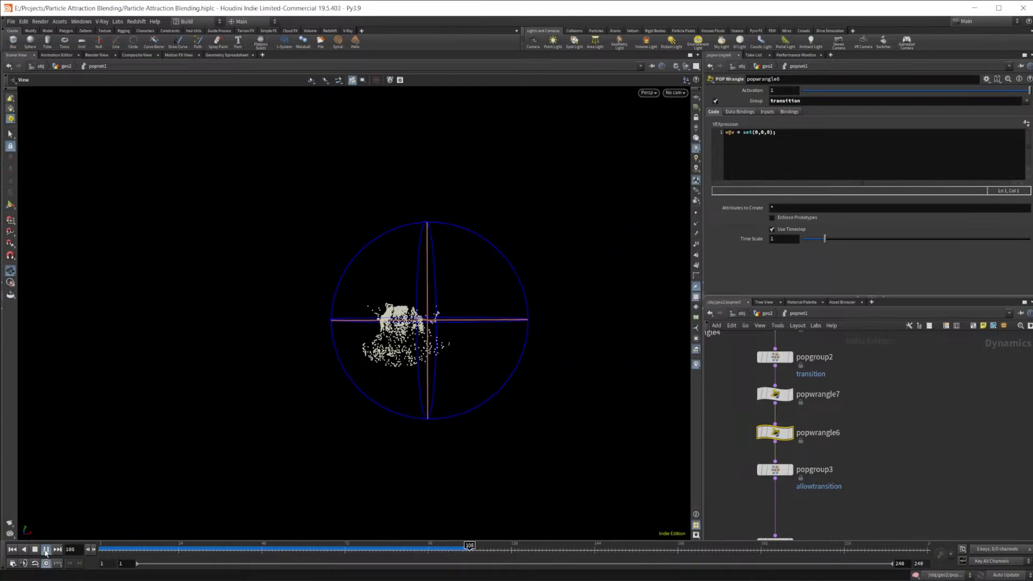
{"action": "left_click", "coordinate": [35, 550]}
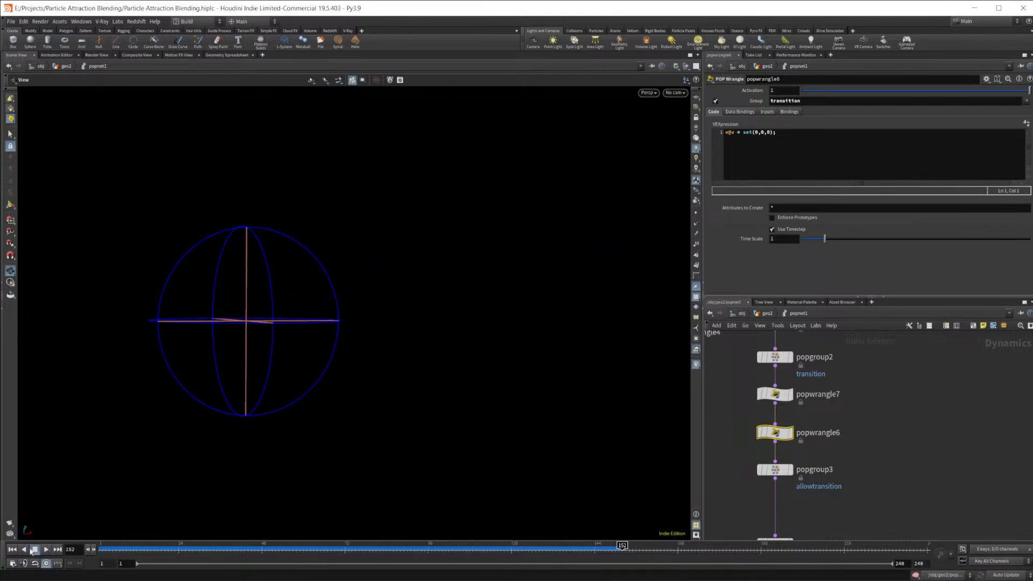
{"action": "left_click", "coordinate": [12, 550]}
Step: Replay the simulation past frame 163 with the whole particle path in view, and return to frame 1
{"action": "middle_click_drag", "start_coordinate": [919, 498], "coordinate": [895, 446]}
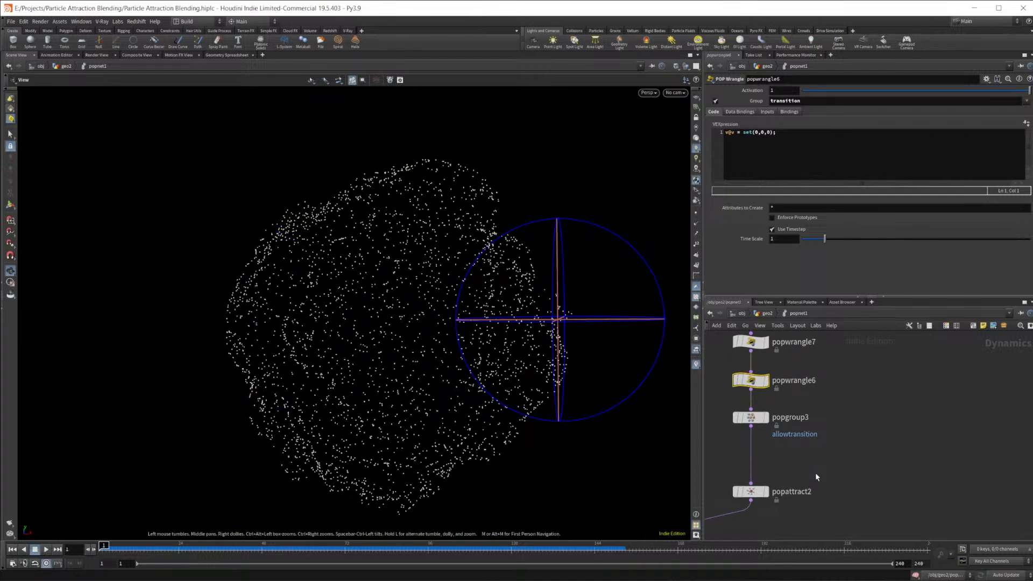
{"action": "right_click_drag", "start_coordinate": [516, 481], "coordinate": [323, 457]}
{"action": "middle_click_drag", "start_coordinate": [566, 372], "coordinate": [336, 339]}
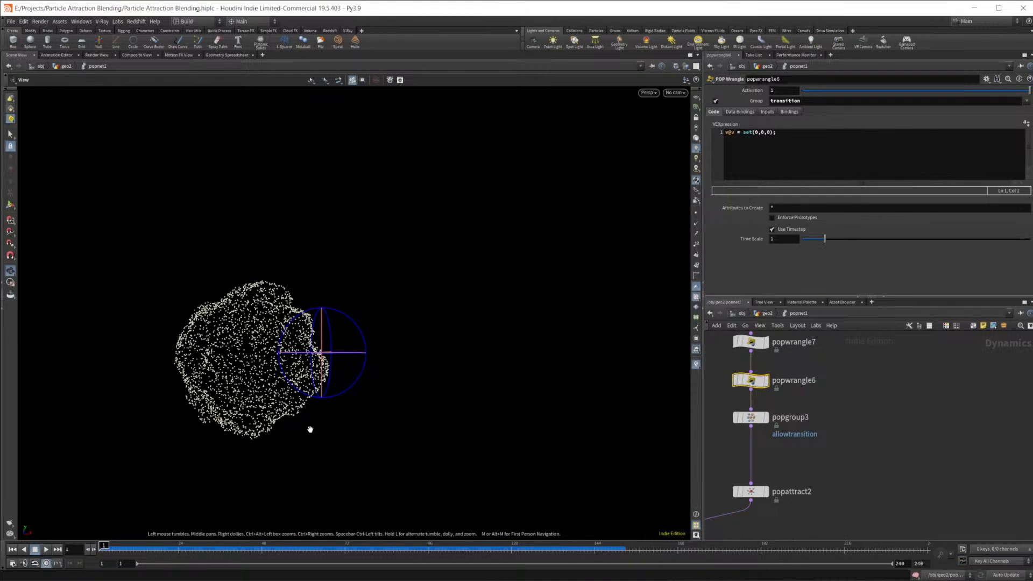
{"action": "left_click", "coordinate": [45, 550]}
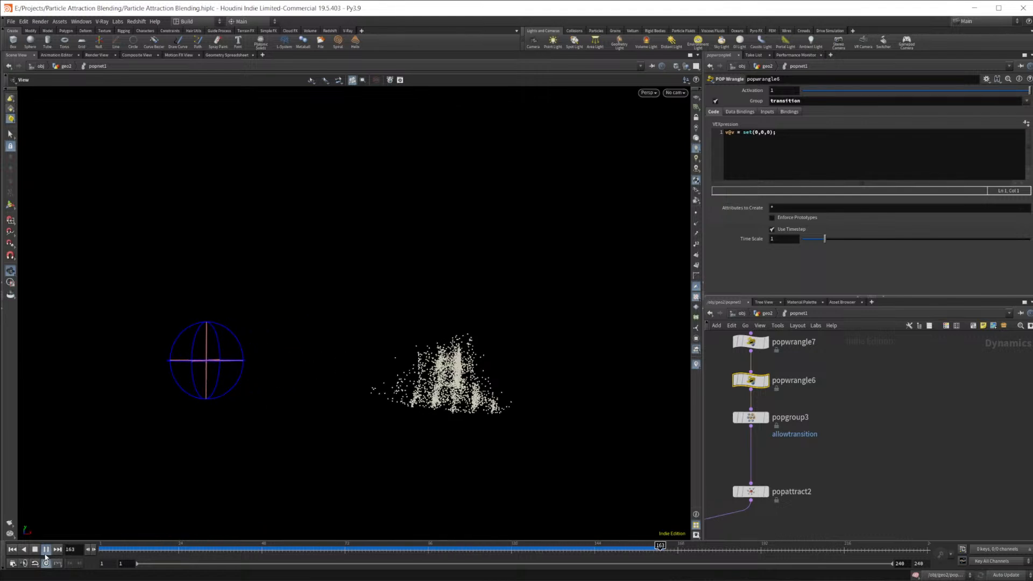
{"action": "left_click", "coordinate": [38, 551]}
{"action": "left_click", "coordinate": [16, 550]}
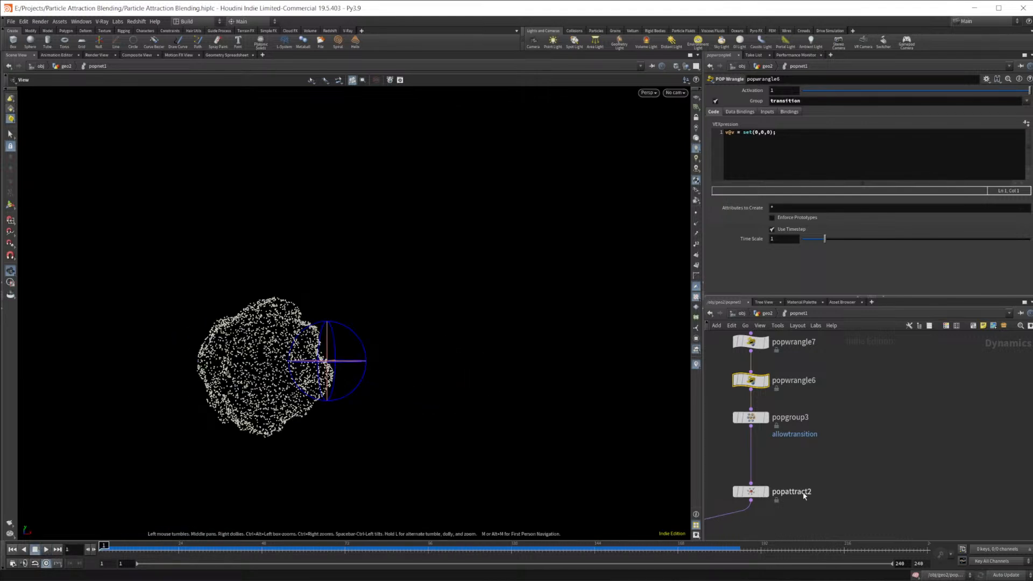
Step: Add a POP Collision Detect node directly below popattract2 in the node chain
{"action": "key", "text": "Tab"}
{"action": "type", "text": "p"}
{"action": "type", "text": "op wrangle"}
{"action": "key", "text": "Return"}
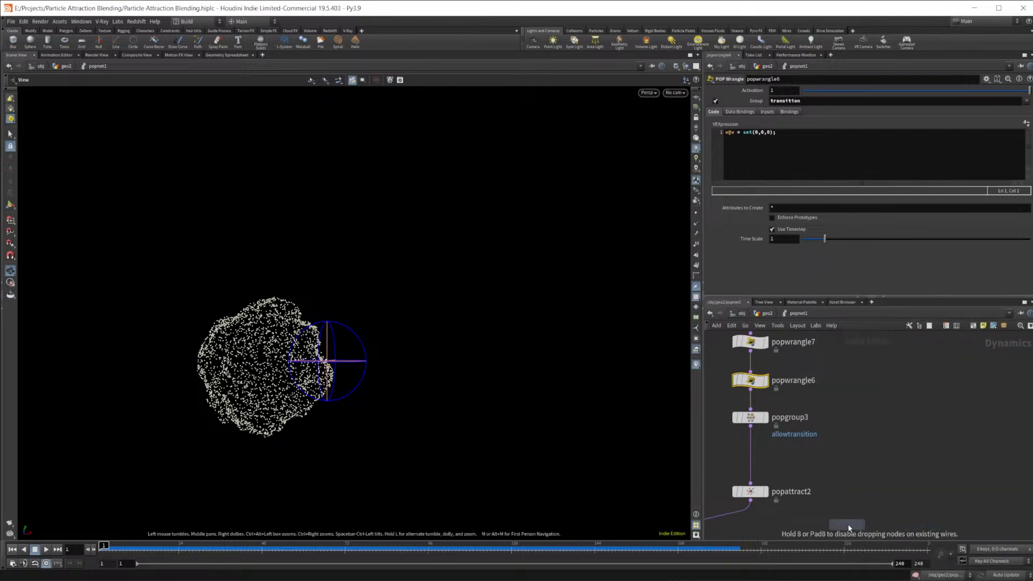
{"action": "left_click", "coordinate": [753, 524]}
{"action": "left_click_drag", "start_coordinate": [755, 493], "coordinate": [755, 461]}
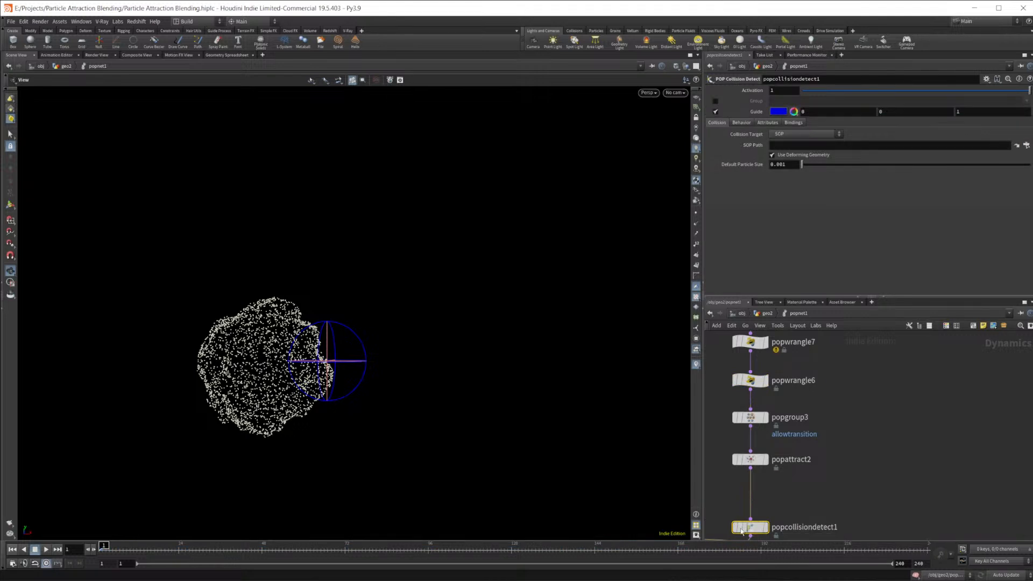
{"action": "left_click_drag", "start_coordinate": [753, 527], "coordinate": [753, 507]}
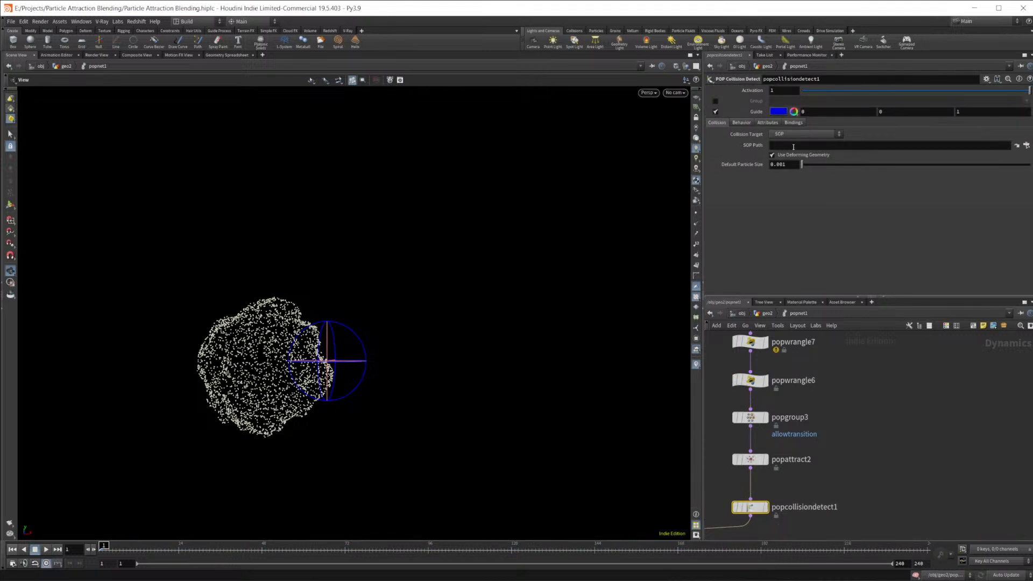
Step: Set popcollisiondetect1's Collision Target to Third Context Geometry and its Response to Stop
{"action": "left_click", "coordinate": [807, 133]}
{"action": "left_click", "coordinate": [801, 185]}
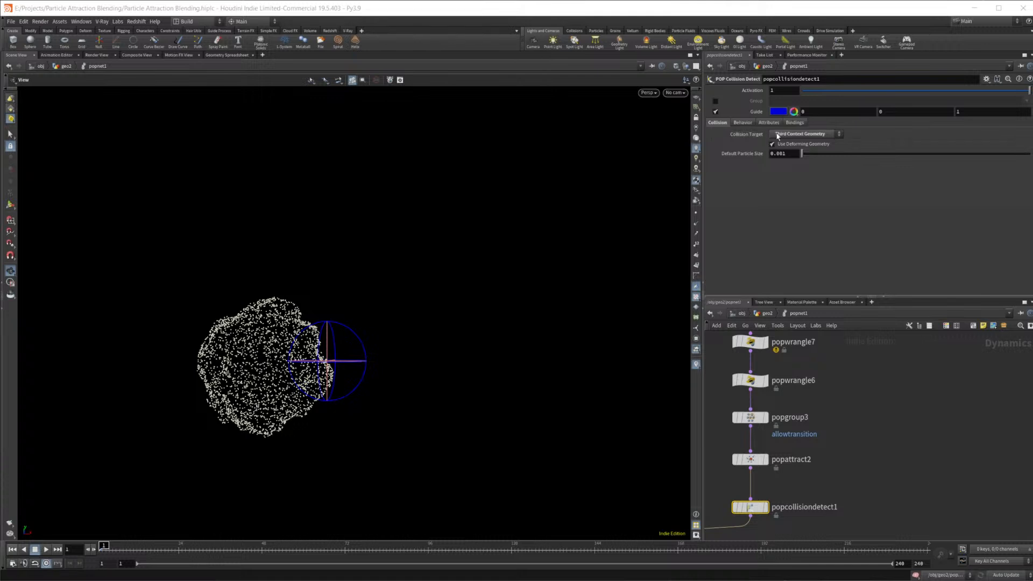
{"action": "left_click", "coordinate": [747, 124]}
{"action": "left_click", "coordinate": [784, 190]}
{"action": "left_click", "coordinate": [784, 217]}
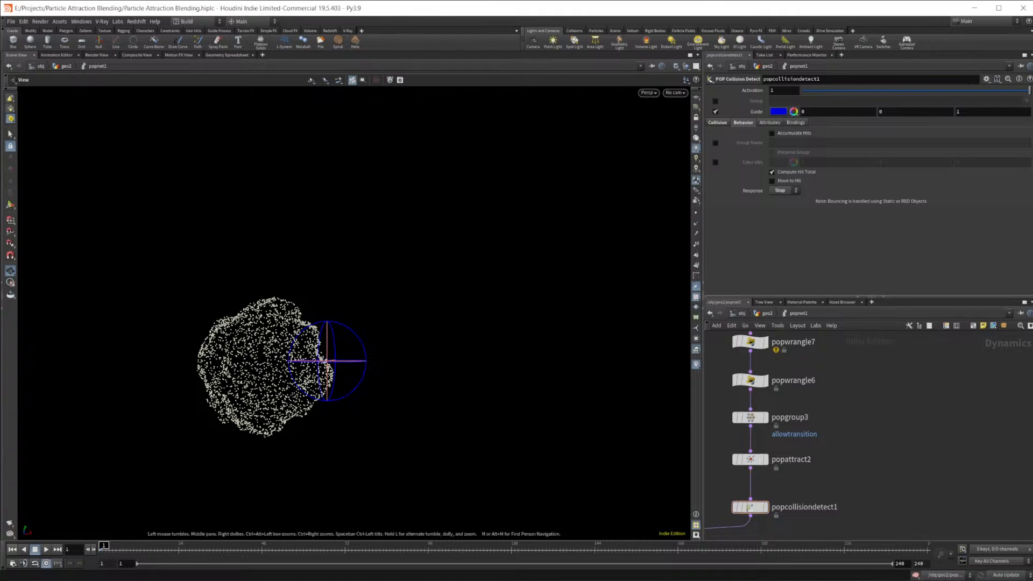
Step: Play the simulation to frame 169 and examine the particles gathered on the target shape
{"action": "left_click", "coordinate": [46, 549]}
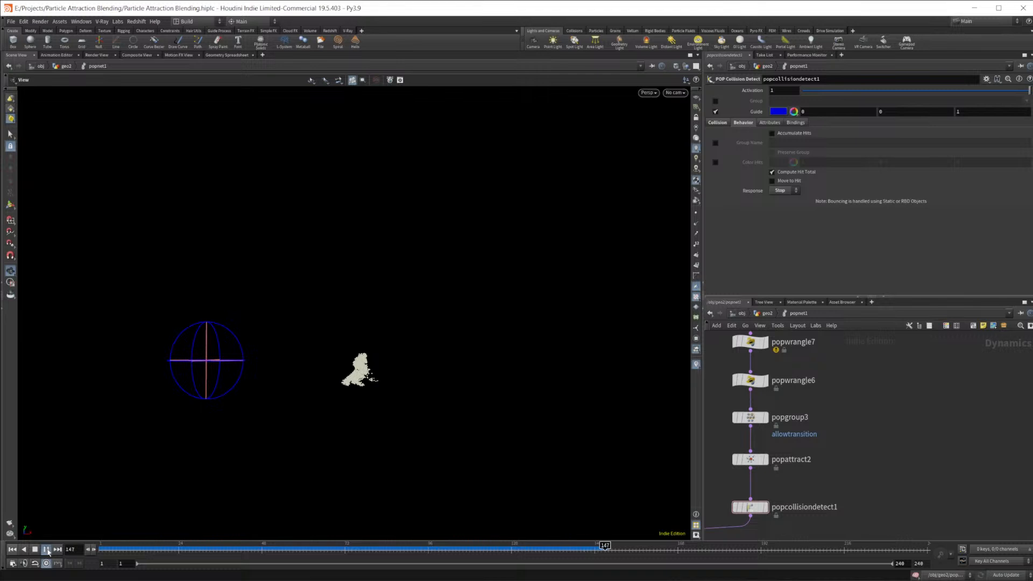
{"action": "left_click", "coordinate": [47, 549]}
{"action": "middle_click_drag", "start_coordinate": [815, 487], "coordinate": [822, 453]}
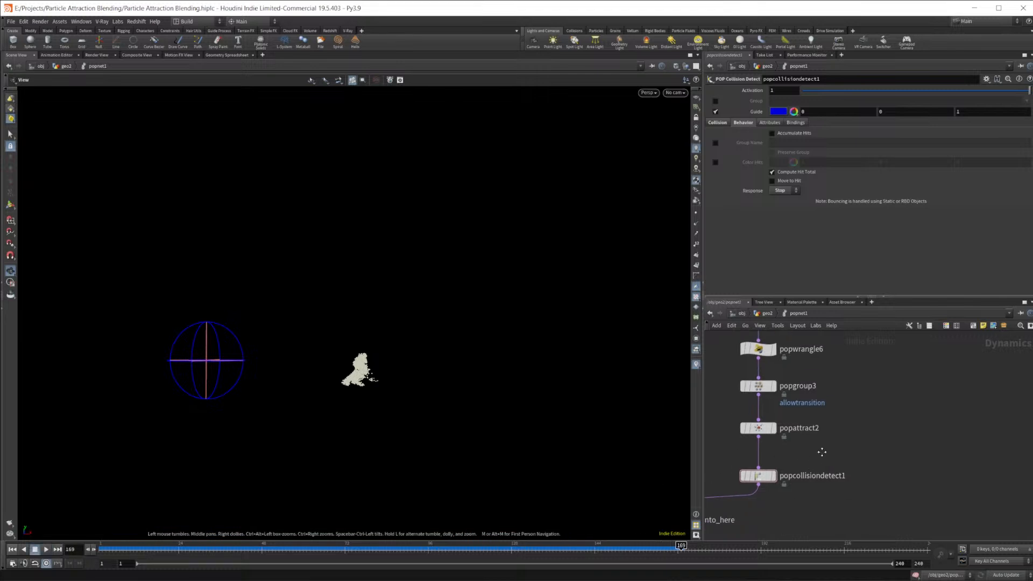
{"action": "scroll", "coordinate": [820, 453], "scroll_direction": "up", "scroll_amount": 3}
{"action": "left_click_drag", "start_coordinate": [289, 420], "coordinate": [452, 385]}
{"action": "left_click_drag", "start_coordinate": [368, 388], "coordinate": [392, 405]}
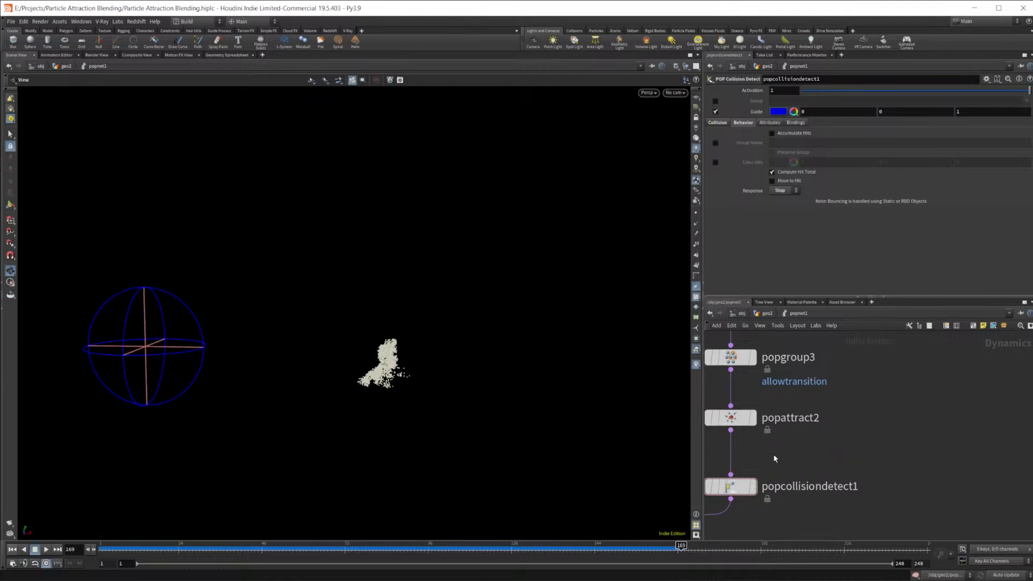
Step: Insert a POP Wind node between popattract2 and popcollisiondetect1 and restrict it to the allowtransition group
{"action": "key", "text": "Tab"}
{"action": "type", "text": "popwi"}
{"action": "key", "text": "Return"}
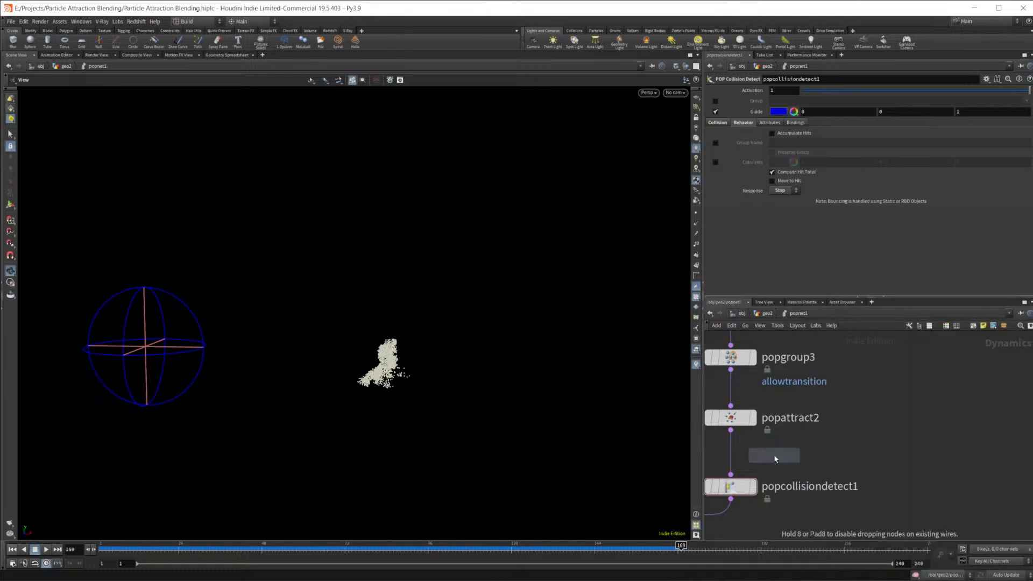
{"action": "left_click", "coordinate": [740, 451]}
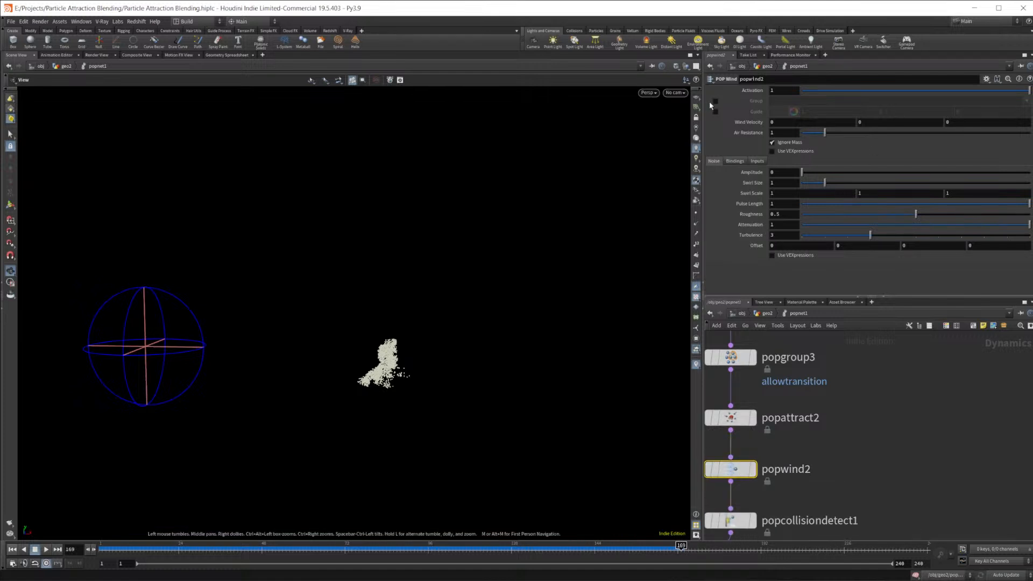
{"action": "left_click", "coordinate": [783, 101]}
{"action": "left_click", "coordinate": [1024, 102]}
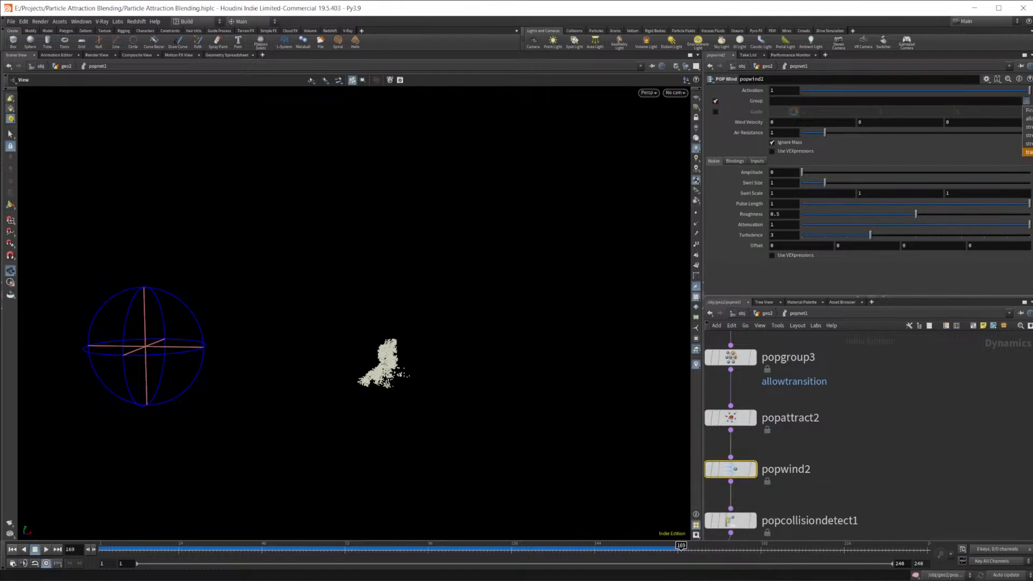
{"action": "left_click", "coordinate": [1027, 118]}
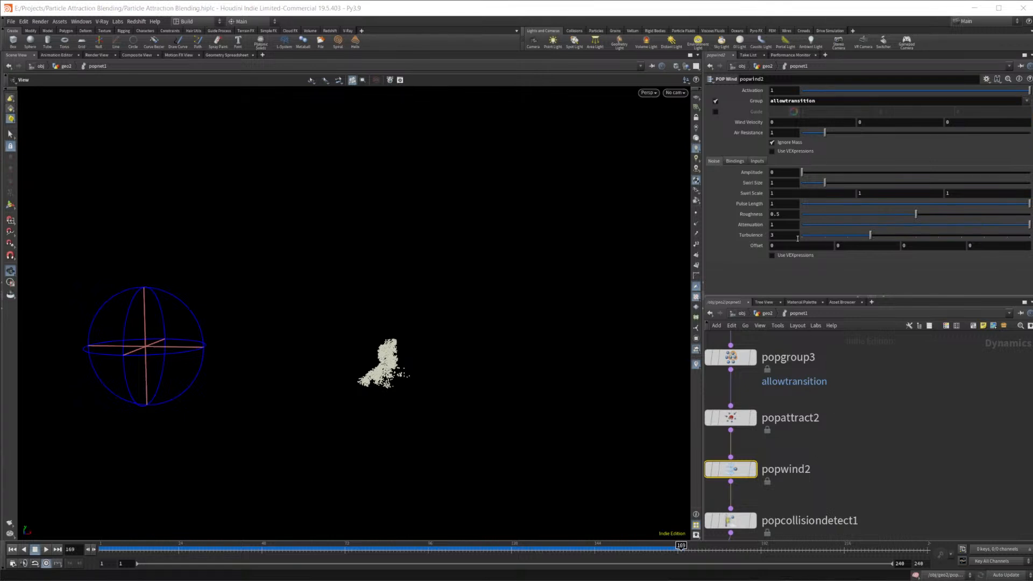
Step: Set popwind2's noise Amplitude to 1.74 and its Swirl Size to 1.25
{"action": "left_click_drag", "start_coordinate": [822, 170], "coordinate": [843, 173]}
{"action": "left_click", "coordinate": [830, 182]}
{"action": "left_click", "coordinate": [842, 172]}
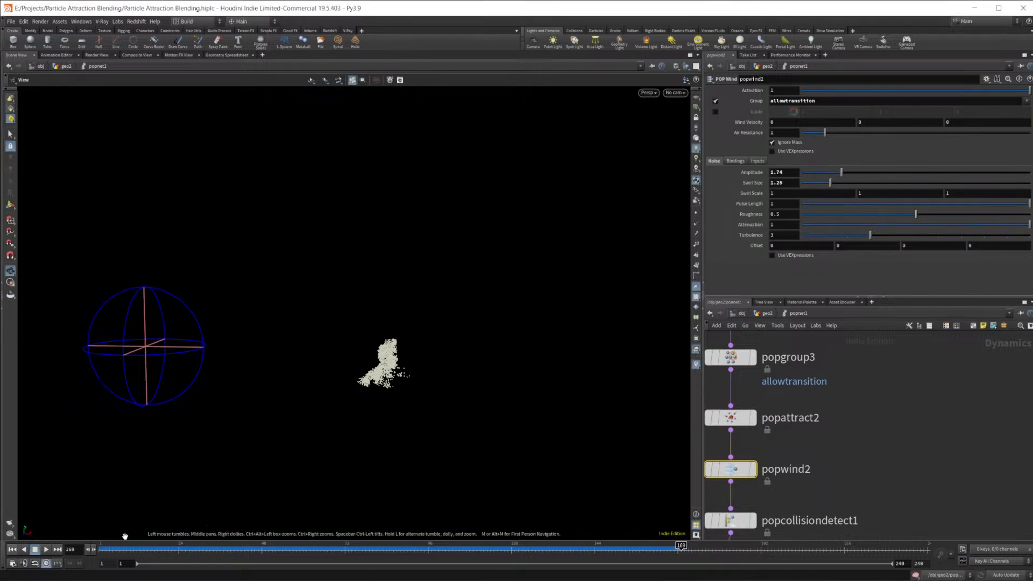
Step: Play the simulation from the start with the wind noise and stop it at frame 166
{"action": "left_click", "coordinate": [19, 550]}
{"action": "left_click", "coordinate": [46, 549]}
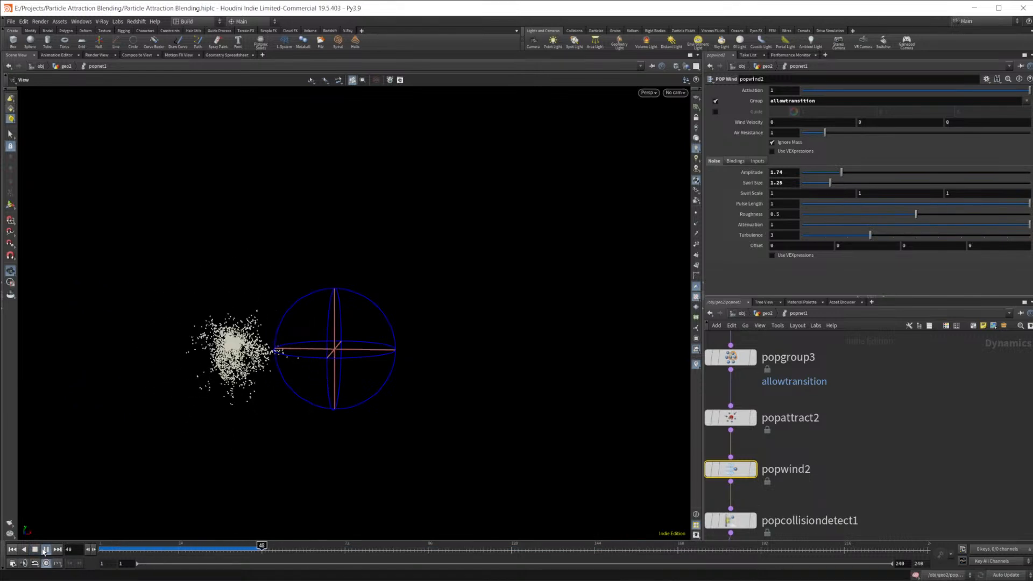
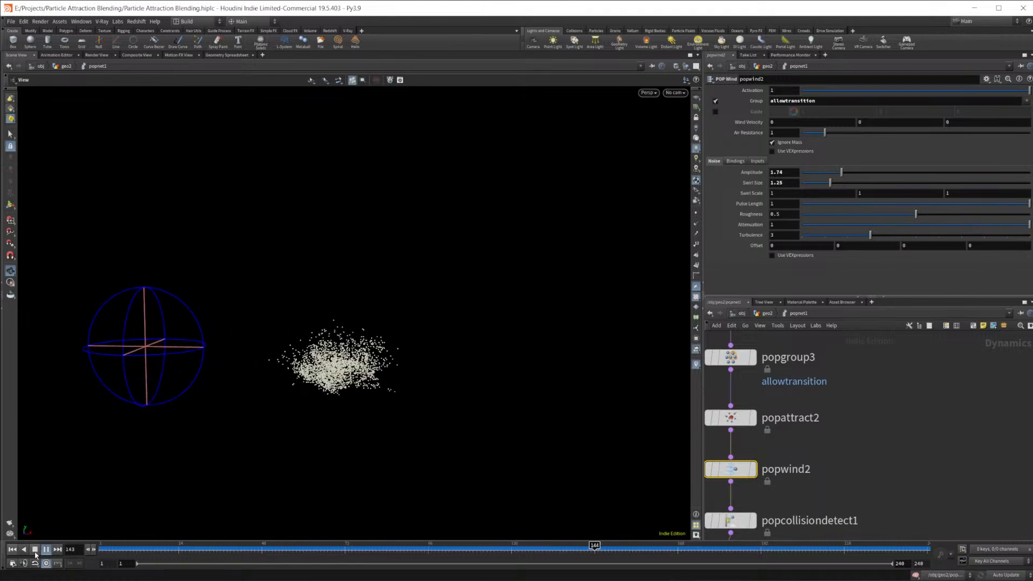
{"action": "left_click", "coordinate": [35, 550]}
{"action": "left_click", "coordinate": [794, 441]}
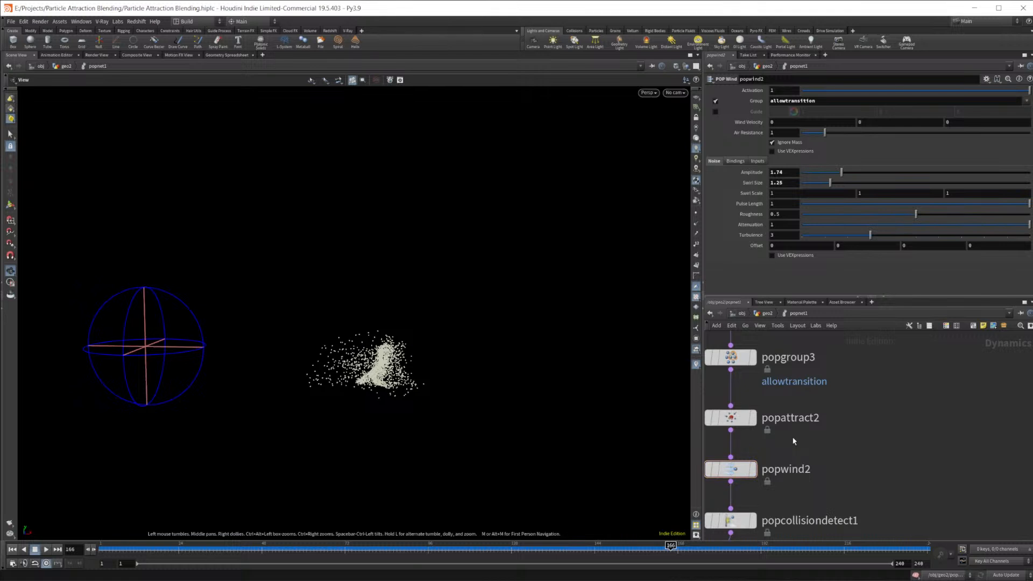
Step: Make room below popwind2 and insert a POP Attract node with Position attraction between popwind2 and popcollisiondetect1
{"action": "left_click", "coordinate": [732, 418]}
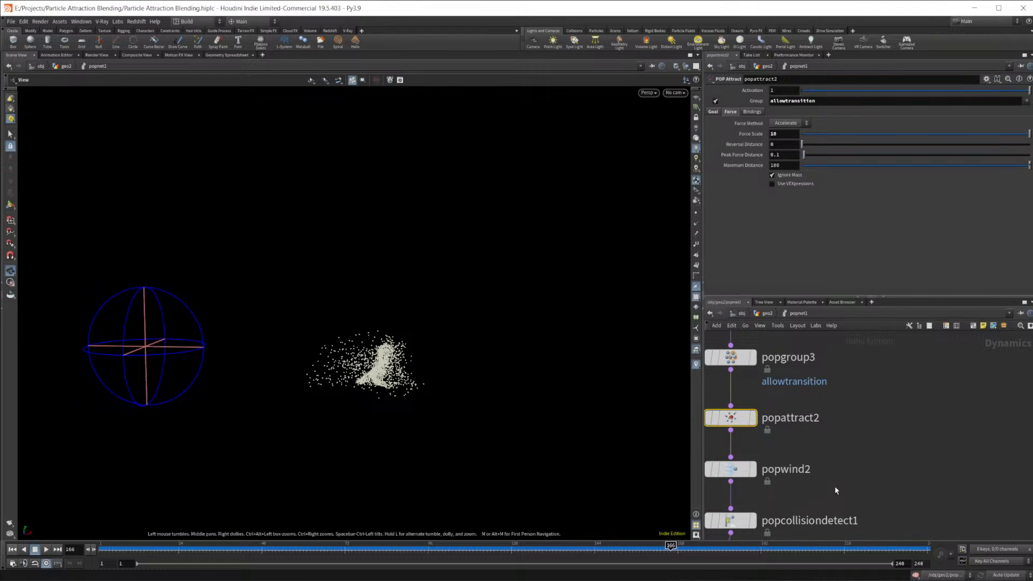
{"action": "middle_click_drag", "start_coordinate": [835, 490], "coordinate": [869, 417]}
{"action": "left_click_drag", "start_coordinate": [800, 494], "coordinate": [792, 394]}
{"action": "left_click", "coordinate": [790, 444]}
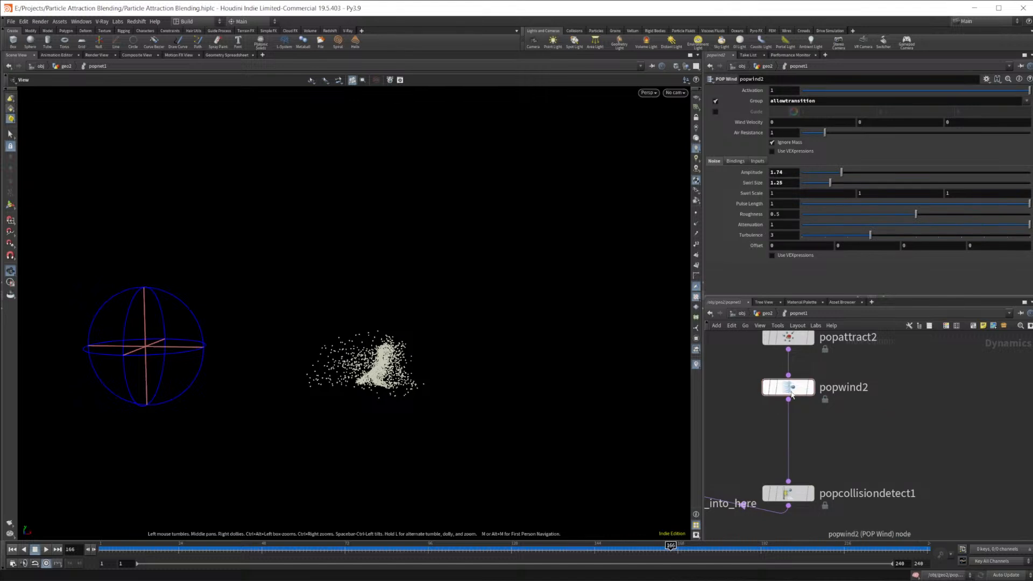
{"action": "left_click", "coordinate": [796, 340]}
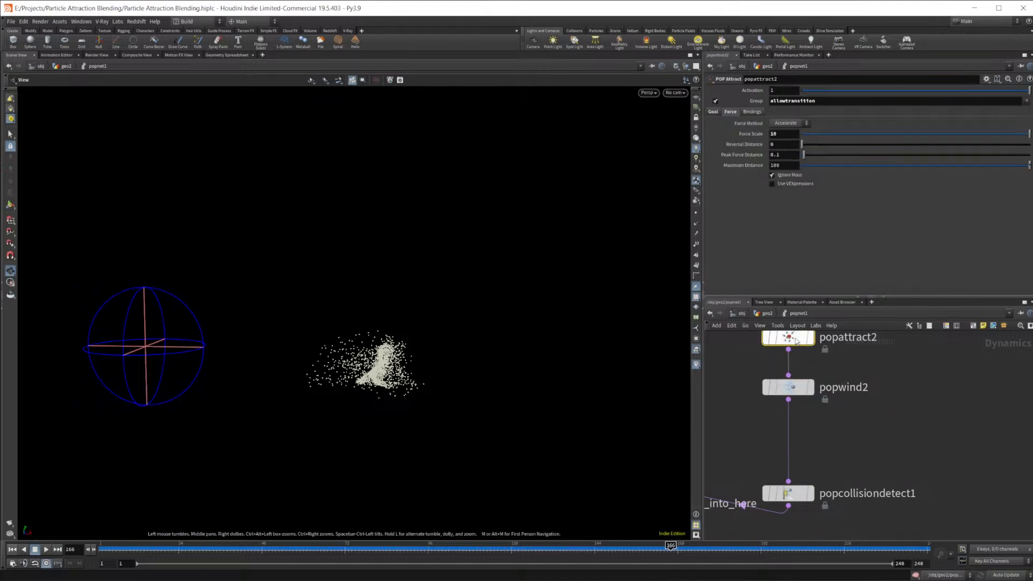
{"action": "key", "text": "Tab"}
{"action": "type", "text": "popatt"}
{"action": "key", "text": "Return"}
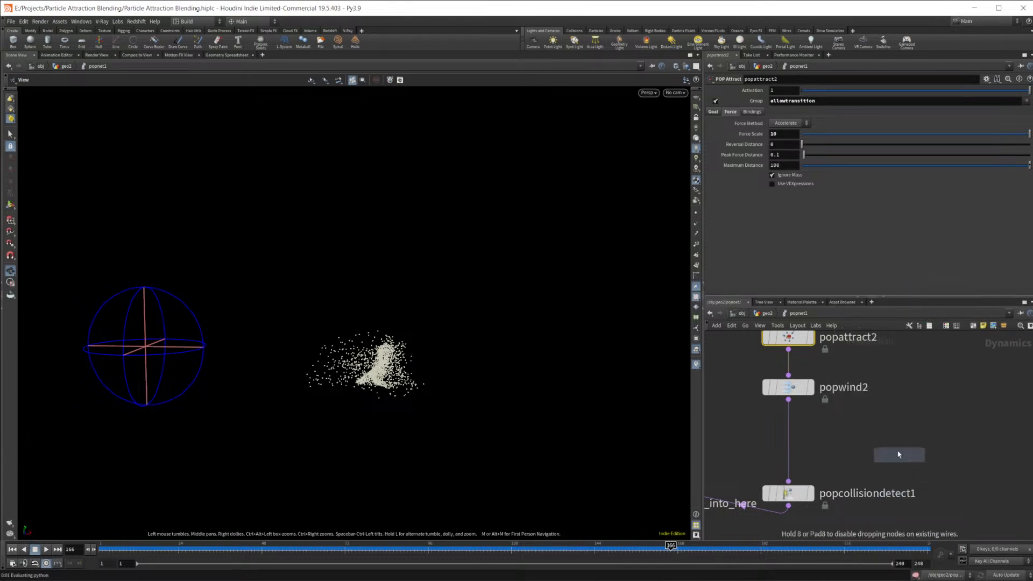
{"action": "left_click", "coordinate": [787, 437]}
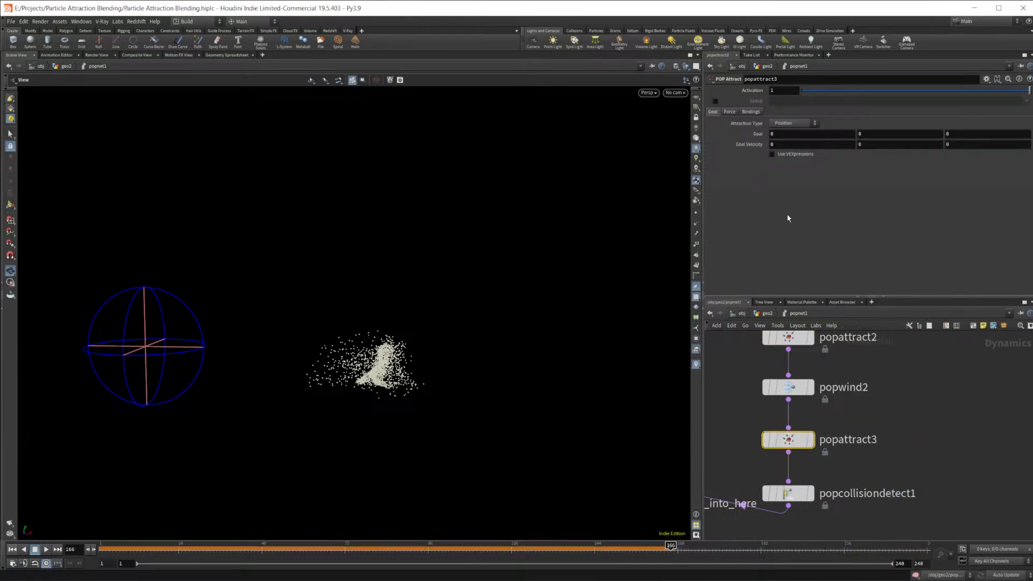
{"action": "left_click", "coordinate": [796, 124]}
{"action": "left_click", "coordinate": [797, 129]}
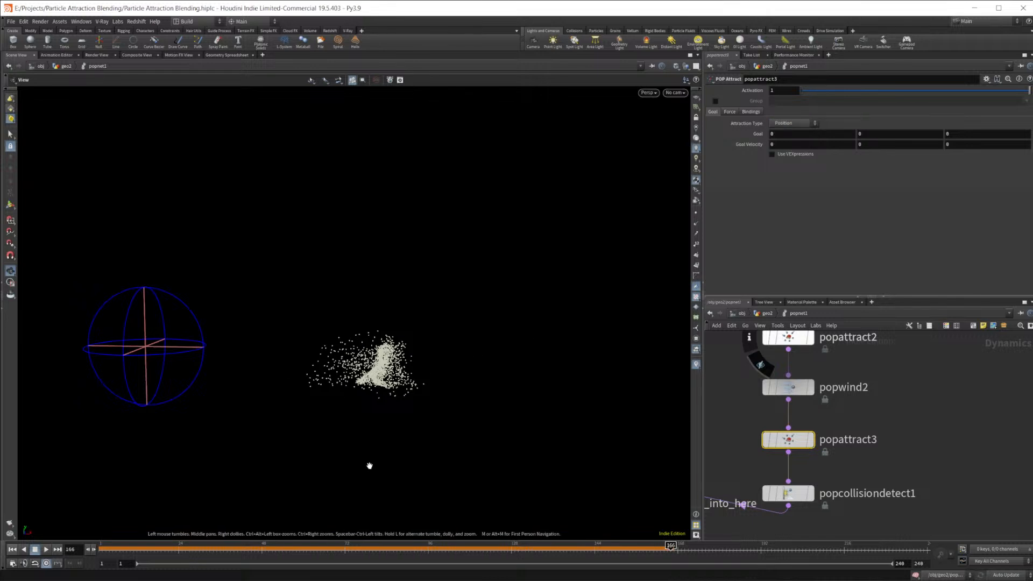
Step: Turn on Display Ortho Grid in the viewport's display options and go to frame 60
{"action": "key", "text": "d"}
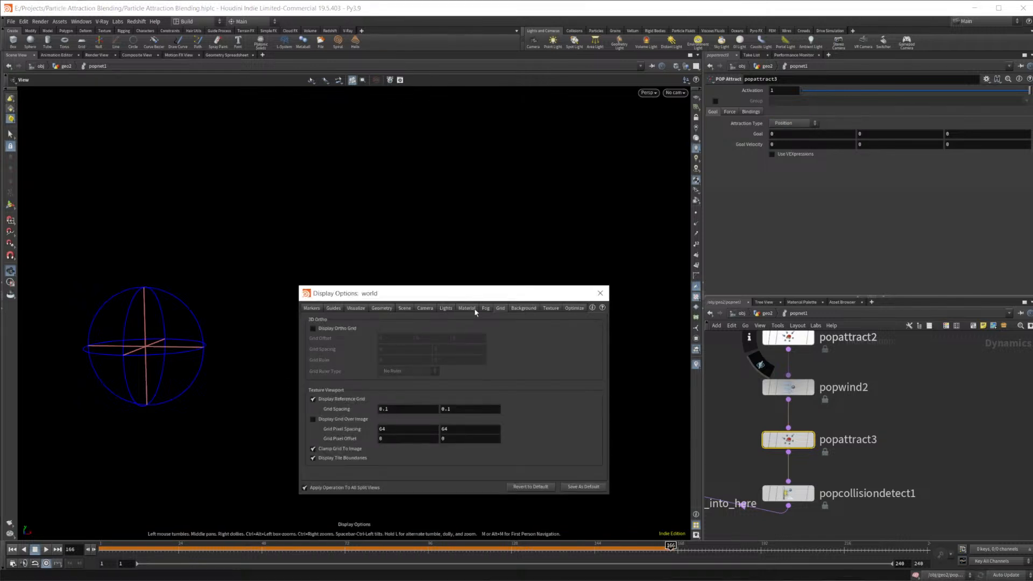
{"action": "left_click", "coordinate": [334, 332]}
{"action": "left_click_drag", "start_coordinate": [411, 297], "coordinate": [736, 297]}
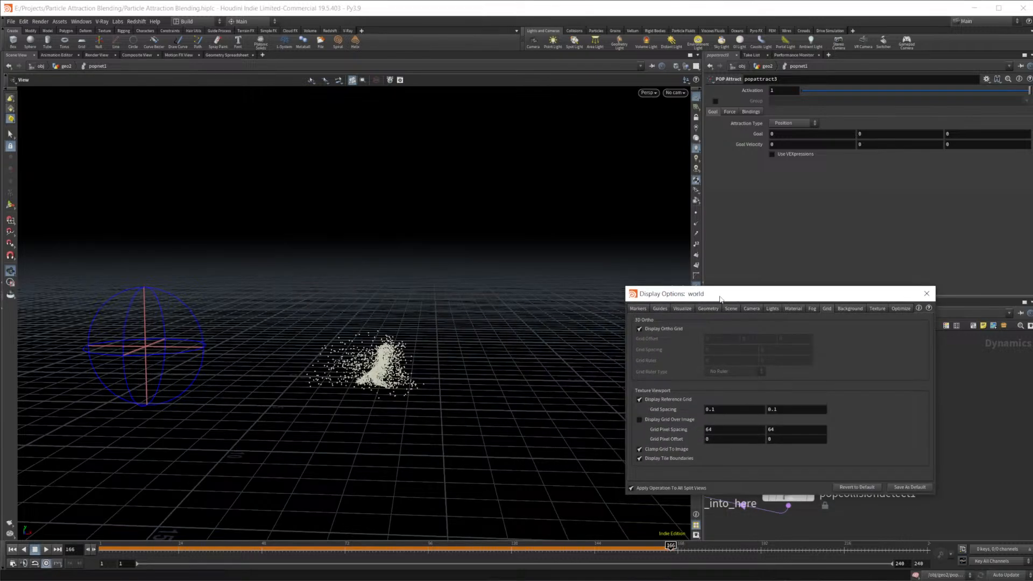
{"action": "mouse_move", "coordinate": [312, 382]}
{"action": "left_mouse_down"}
{"action": "mouse_move", "coordinate": [318, 422]}
{"action": "mouse_move", "coordinate": [314, 396]}
{"action": "left_mouse_up"}
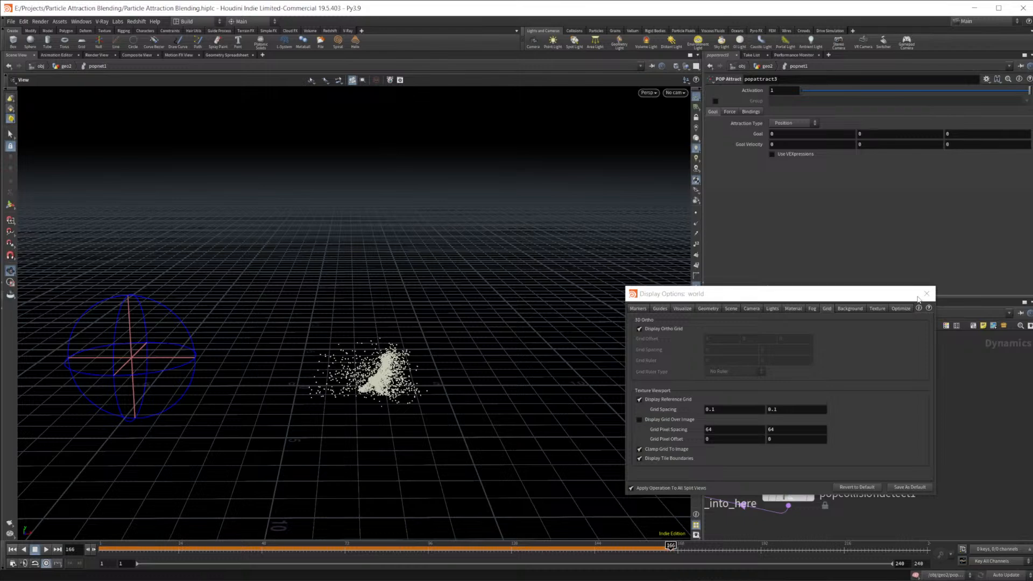
{"action": "left_click_drag", "start_coordinate": [219, 544], "coordinate": [302, 545]}
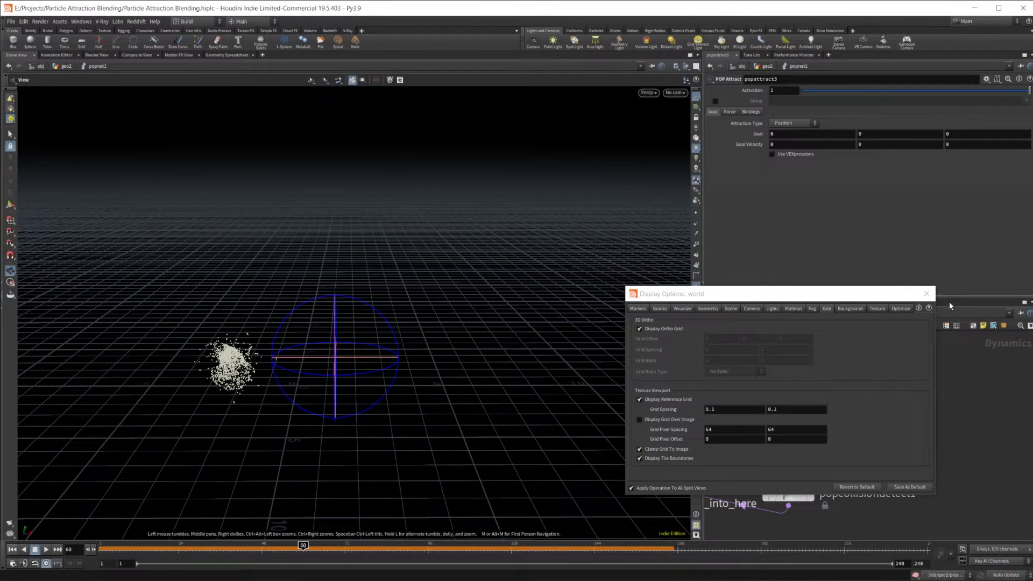
{"action": "left_click", "coordinate": [926, 293]}
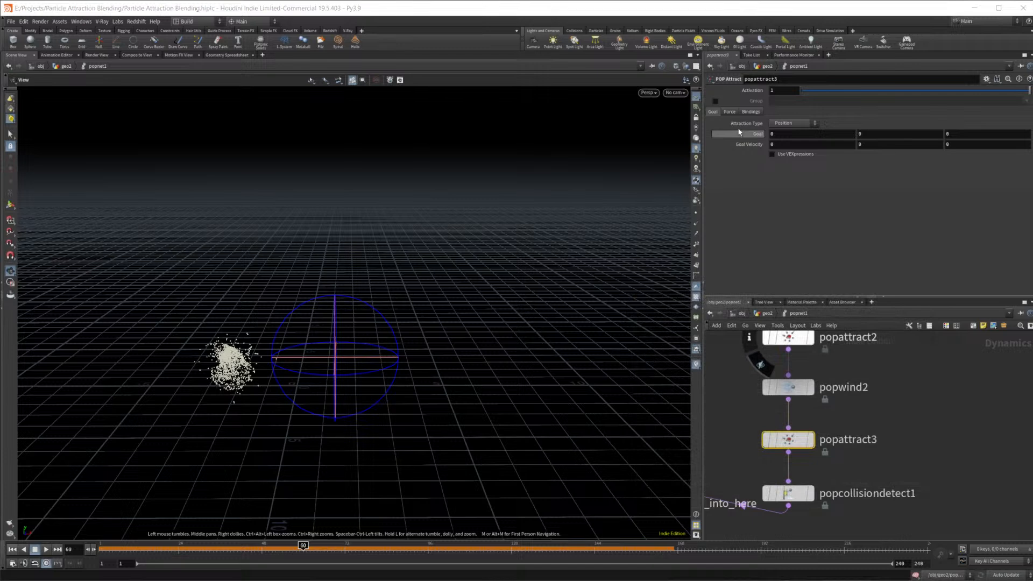
Step: Restrict popattract3 to the allowtransition group
{"action": "left_click", "coordinate": [716, 101]}
{"action": "left_click", "coordinate": [1026, 101]}
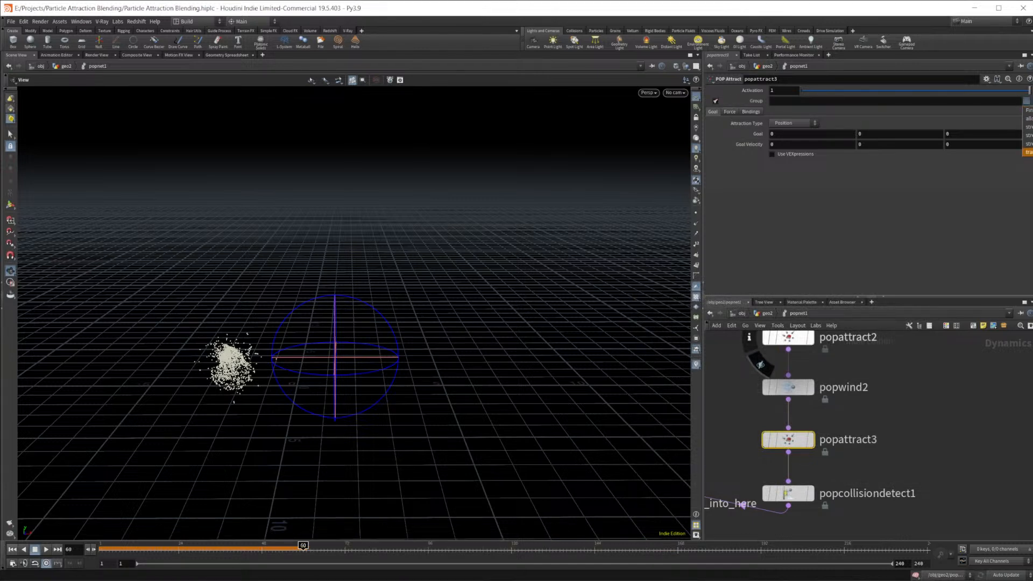
{"action": "left_click", "coordinate": [1027, 119]}
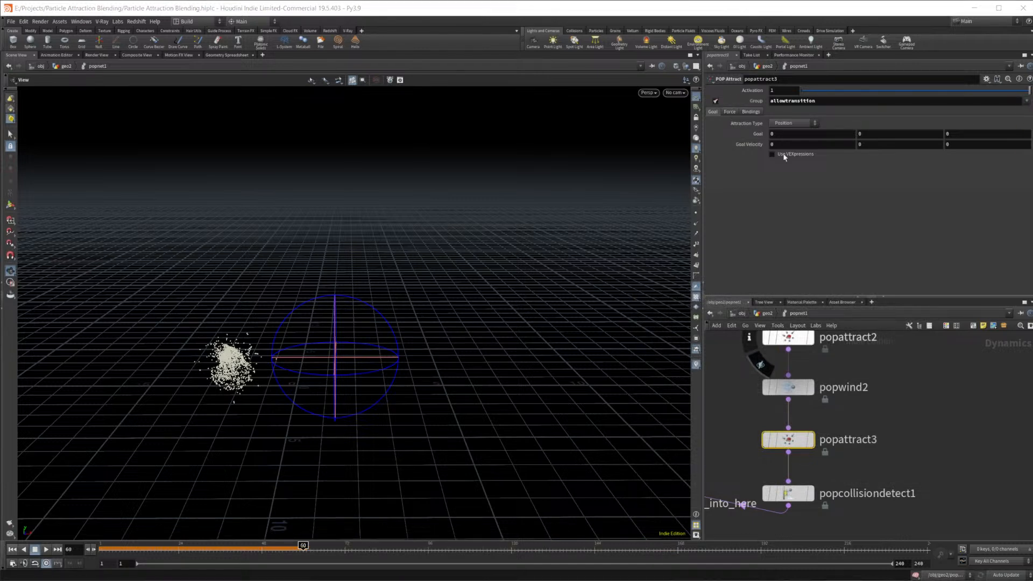
Step: Set popattract3's Force Scale to 2.5, Reversal Distance to 0.75 and Maximum Distance to 1
{"action": "left_click", "coordinate": [730, 111]}
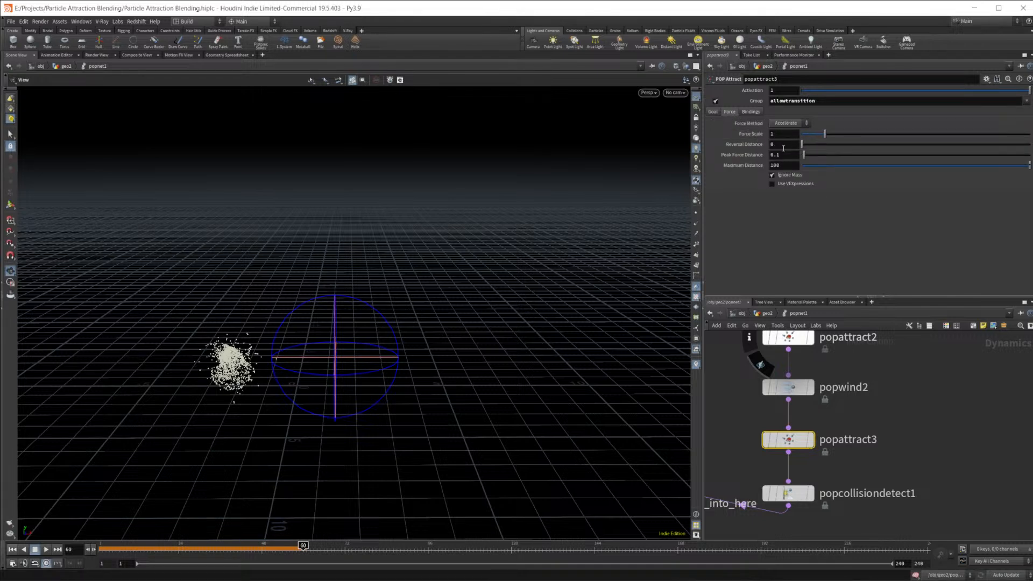
{"action": "mouse_move", "coordinate": [746, 145]}
{"action": "mouse_move", "coordinate": [757, 171]}
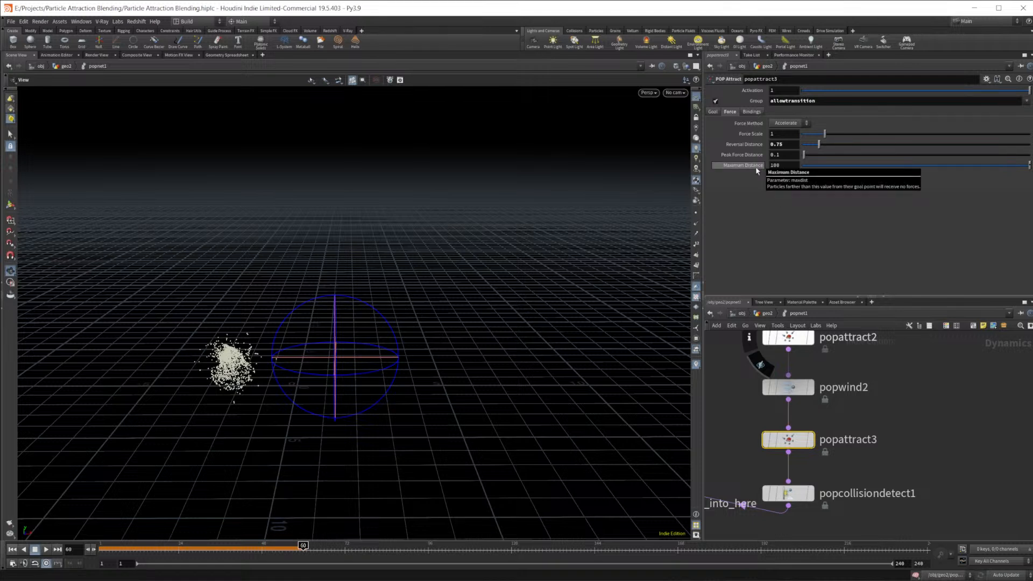
{"action": "left_click", "coordinate": [794, 164]}
{"action": "type", "text": "1"}
{"action": "key", "text": "Return"}
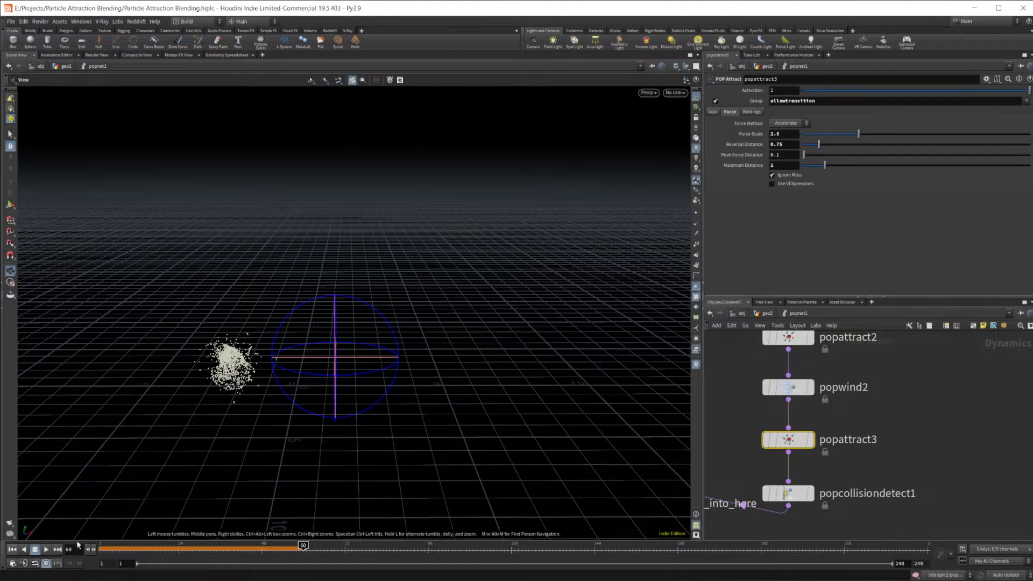
Step: Play the simulation from the start with the added attractor and stop it at frame 200
{"action": "left_click", "coordinate": [12, 550]}
{"action": "left_click", "coordinate": [46, 550]}
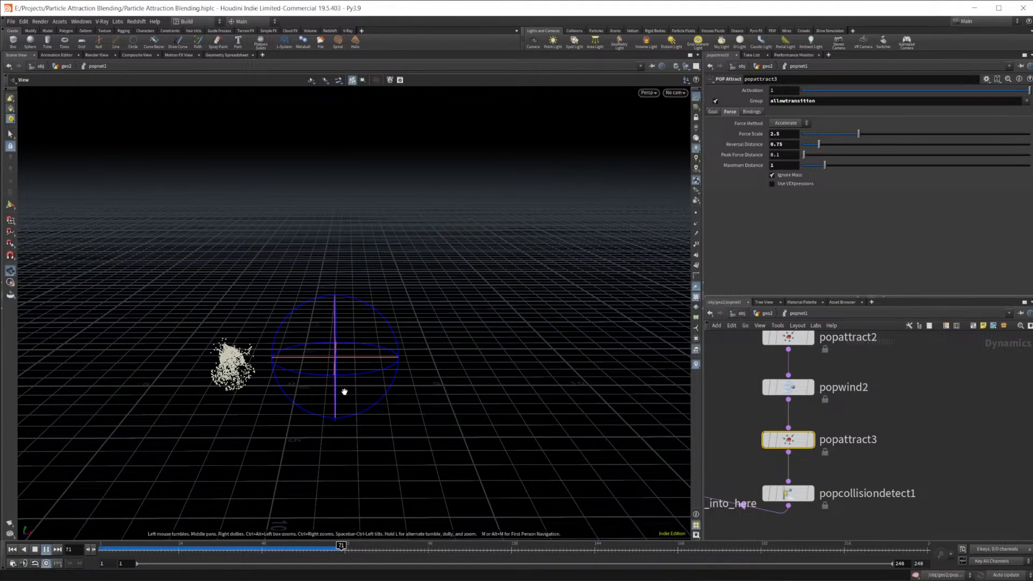
{"action": "left_click_drag", "start_coordinate": [344, 389], "coordinate": [322, 411]}
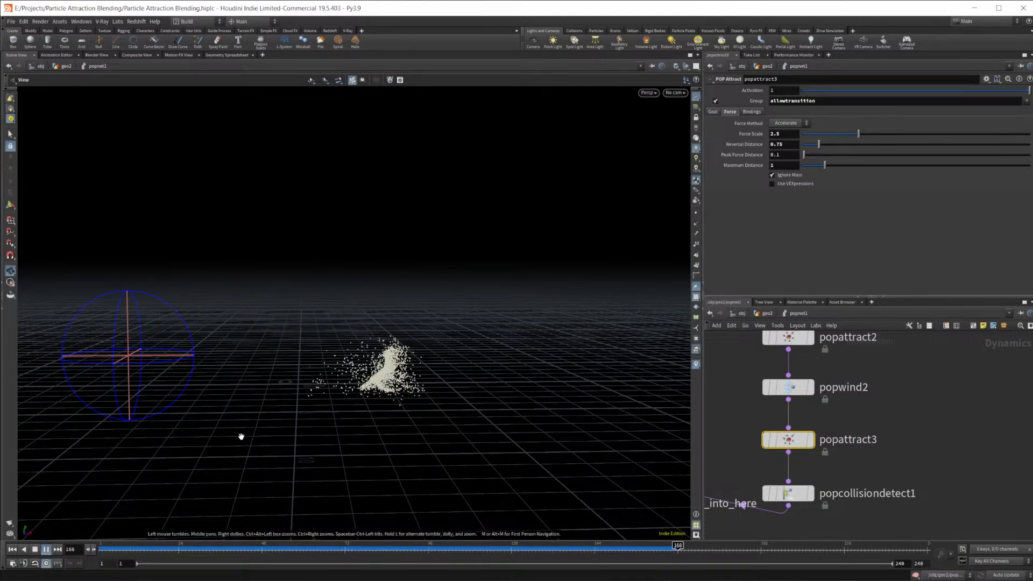
{"action": "left_click", "coordinate": [37, 550]}
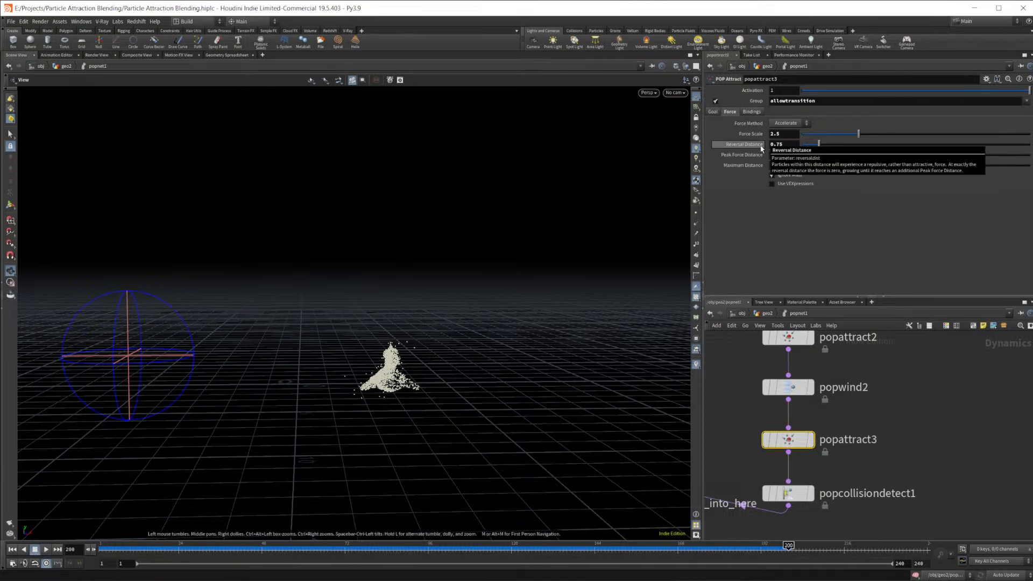
Step: Set popattract3's Reversal Distance to 1.63 and its Goal Y to 0.6, and replay the simulation from the start
{"action": "left_click_drag", "start_coordinate": [818, 145], "coordinate": [841, 151]}
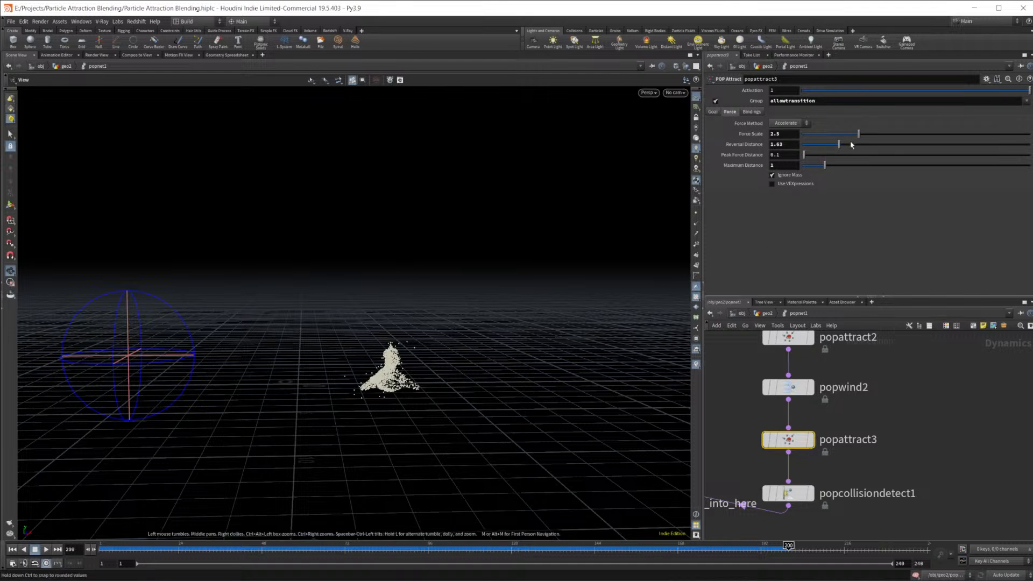
{"action": "left_click", "coordinate": [717, 113]}
{"action": "middle_click", "coordinate": [875, 147]}
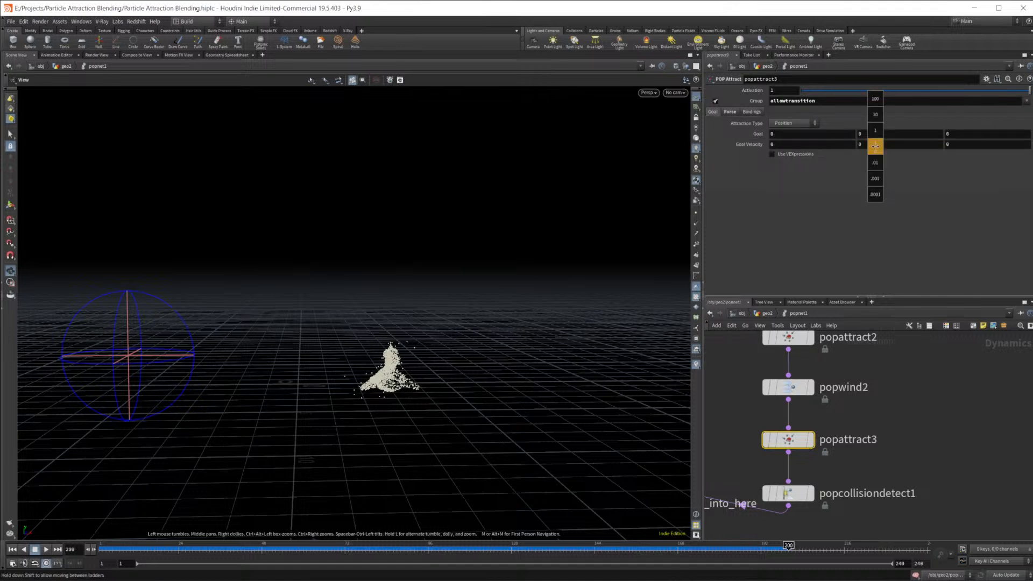
{"action": "middle_click_drag", "start_coordinate": [879, 134], "coordinate": [909, 134]}
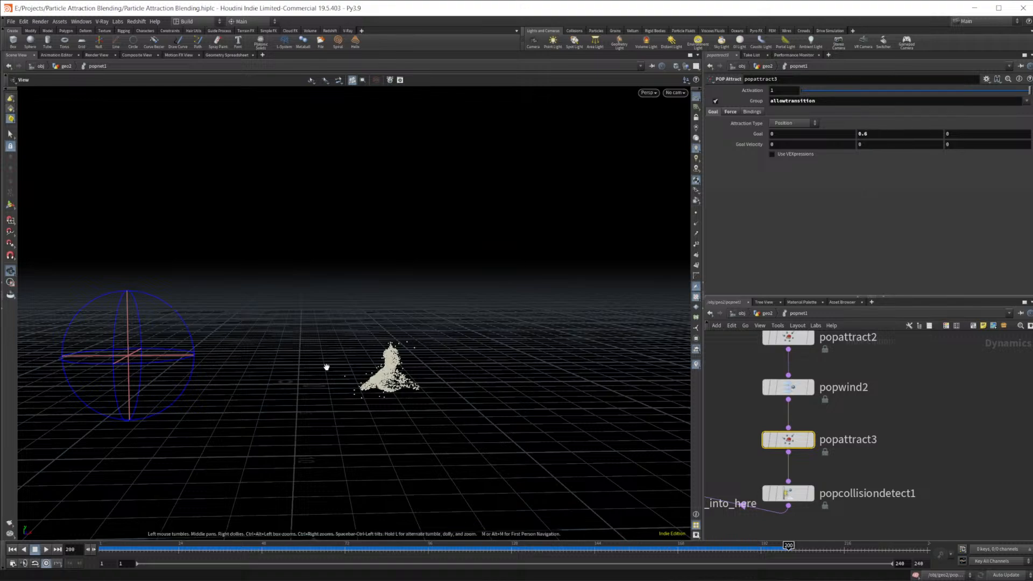
{"action": "left_click", "coordinate": [12, 550]}
{"action": "left_click", "coordinate": [46, 550]}
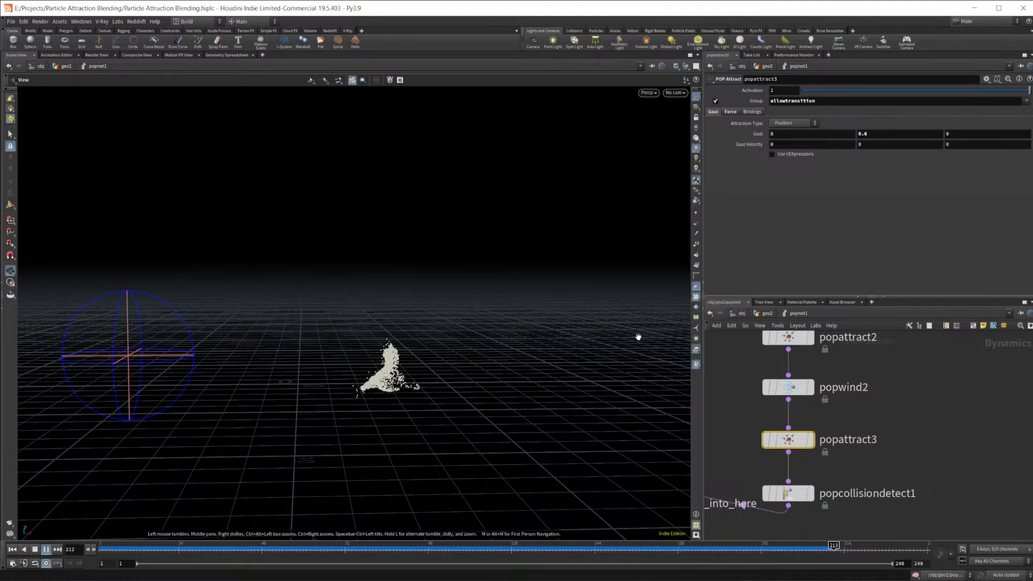
Step: Raise popattract3's Force Scale to 9.34 while the simulation plays, and stop playback at frame 221
{"action": "left_click", "coordinate": [730, 112]}
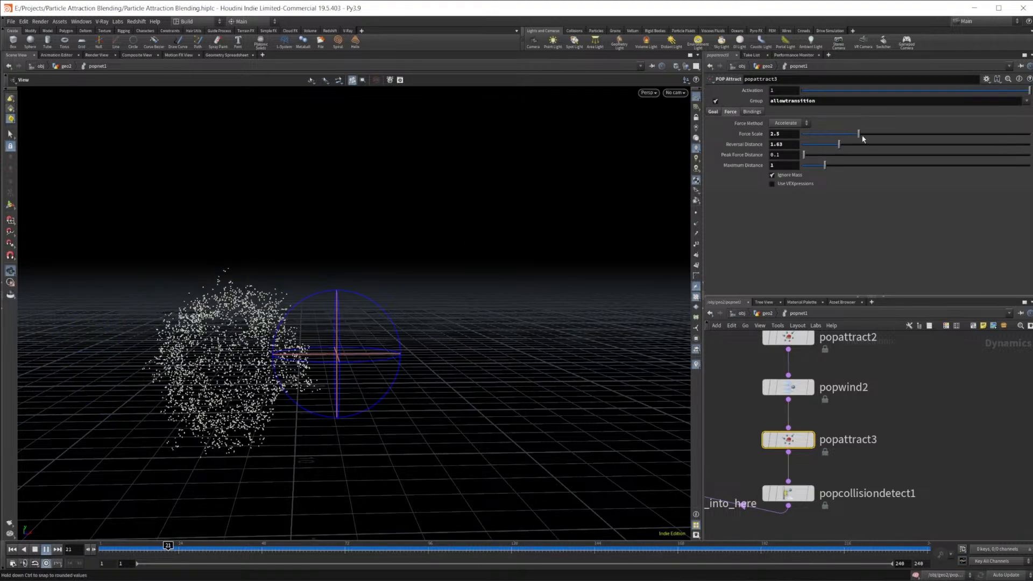
{"action": "left_click", "coordinate": [12, 550]}
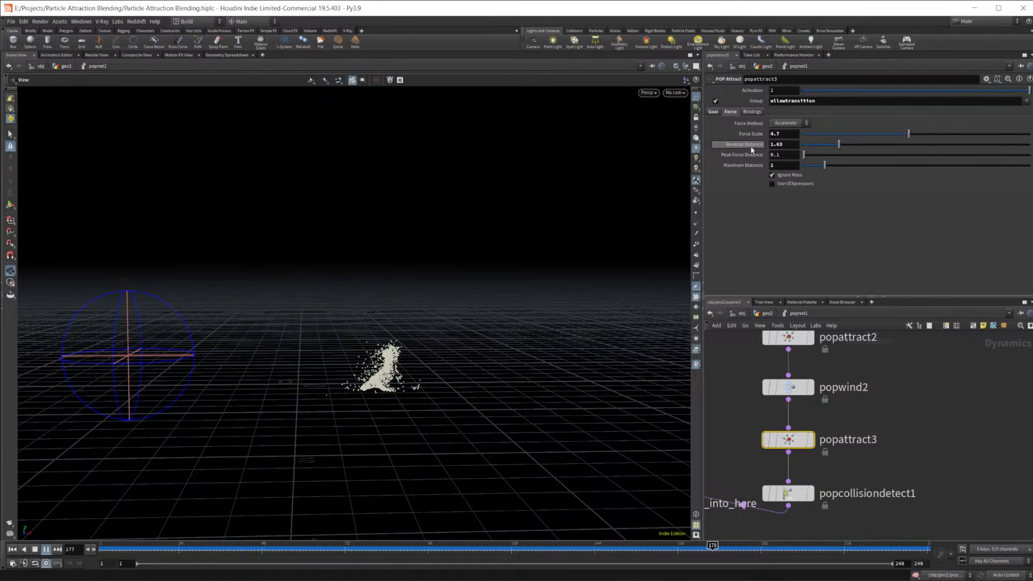
{"action": "left_click_drag", "start_coordinate": [909, 133], "coordinate": [1014, 133]}
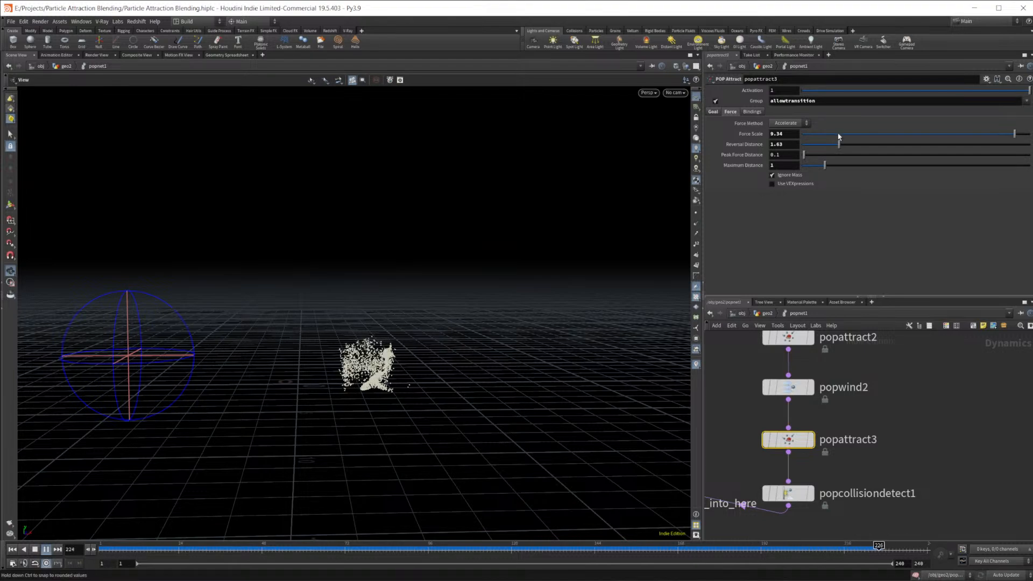
{"action": "mouse_move", "coordinate": [783, 449]}
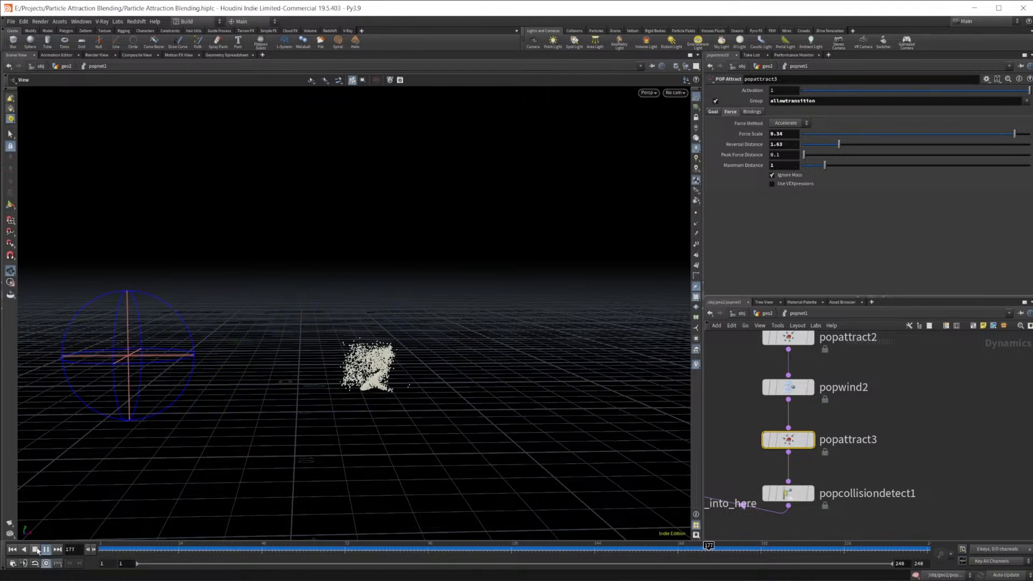
{"action": "left_click", "coordinate": [36, 549]}
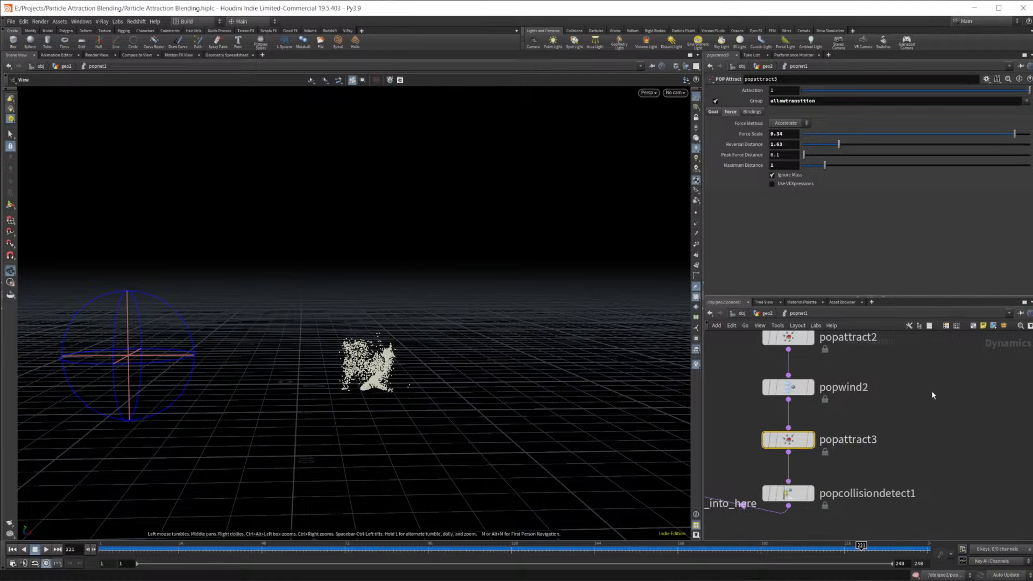
Step: Return to the geo2 network and add a Sphere node below and beside transform1
{"action": "left_click", "coordinate": [767, 314]}
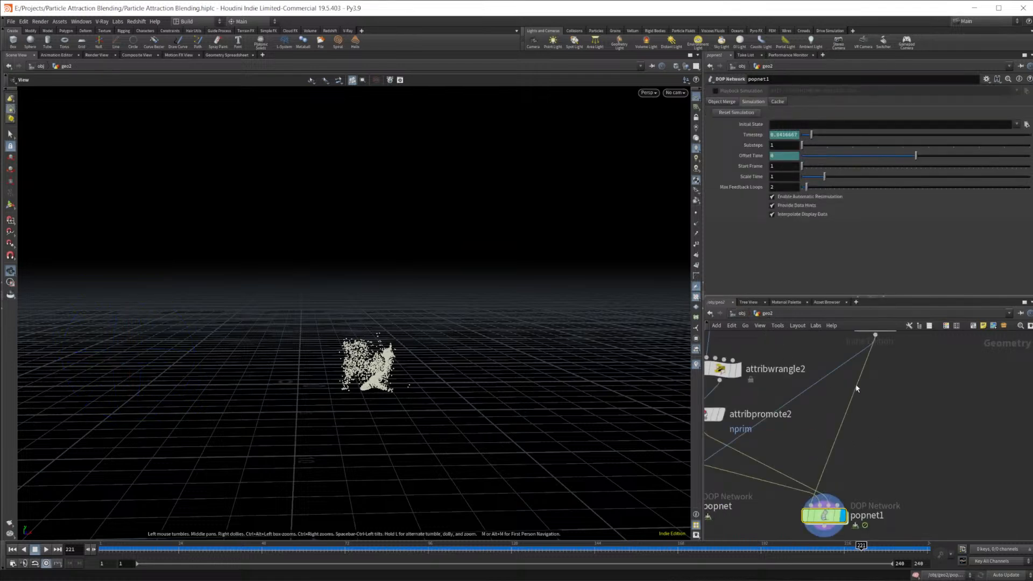
{"action": "key", "text": "Tab"}
{"action": "type", "text": "obj"}
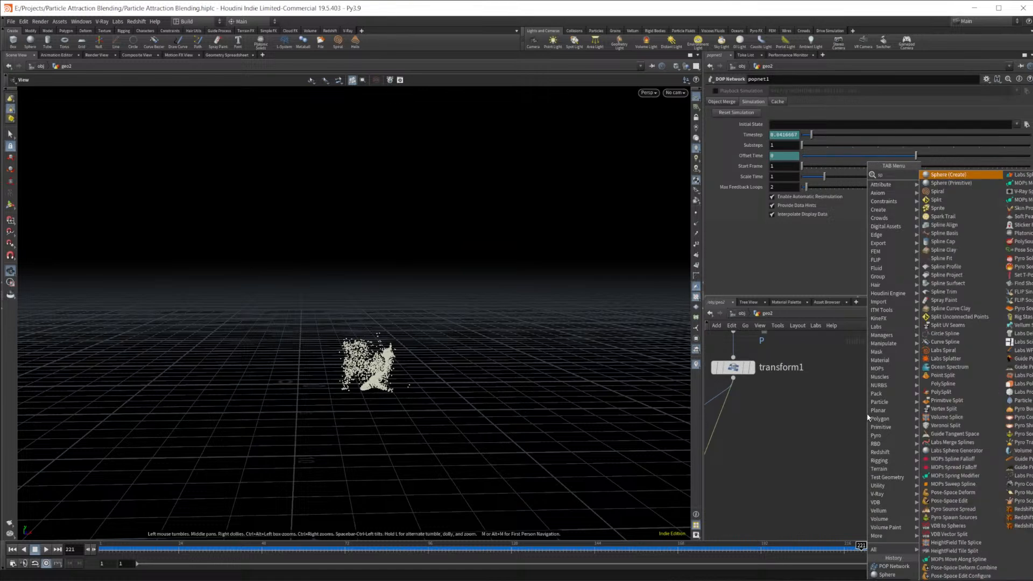
{"action": "key", "text": "Return"}
{"action": "left_click", "coordinate": [867, 417]}
{"action": "left_click_drag", "start_coordinate": [866, 415], "coordinate": [813, 428]}
Step: Make sphere2 a Polygon sphere with Frequency 10 and Uniform Scale 1.34, and template it in the viewport
{"action": "left_click", "coordinate": [791, 90]}
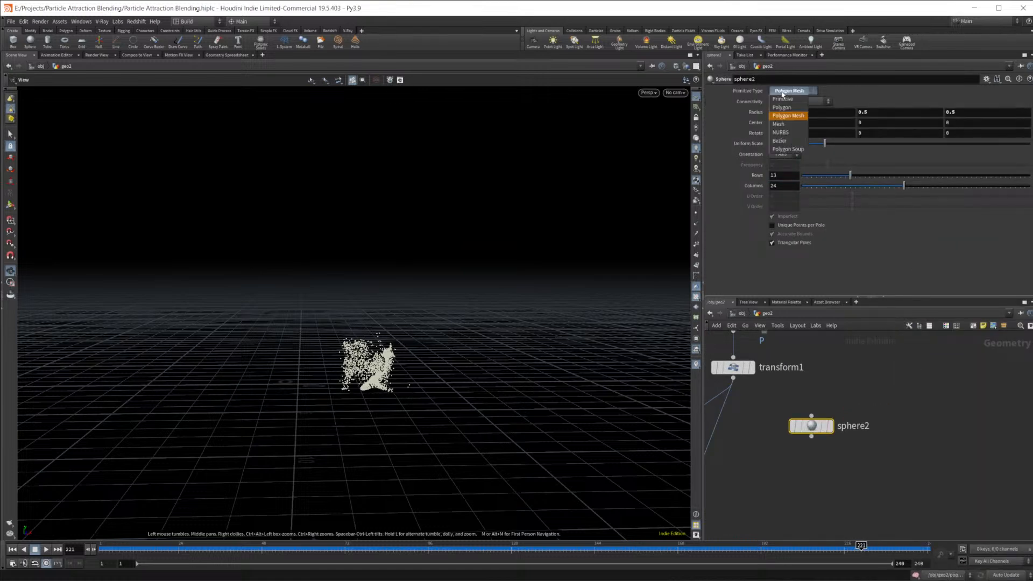
{"action": "left_click", "coordinate": [794, 104]}
{"action": "left_click_drag", "start_coordinate": [827, 164], "coordinate": [1029, 165]}
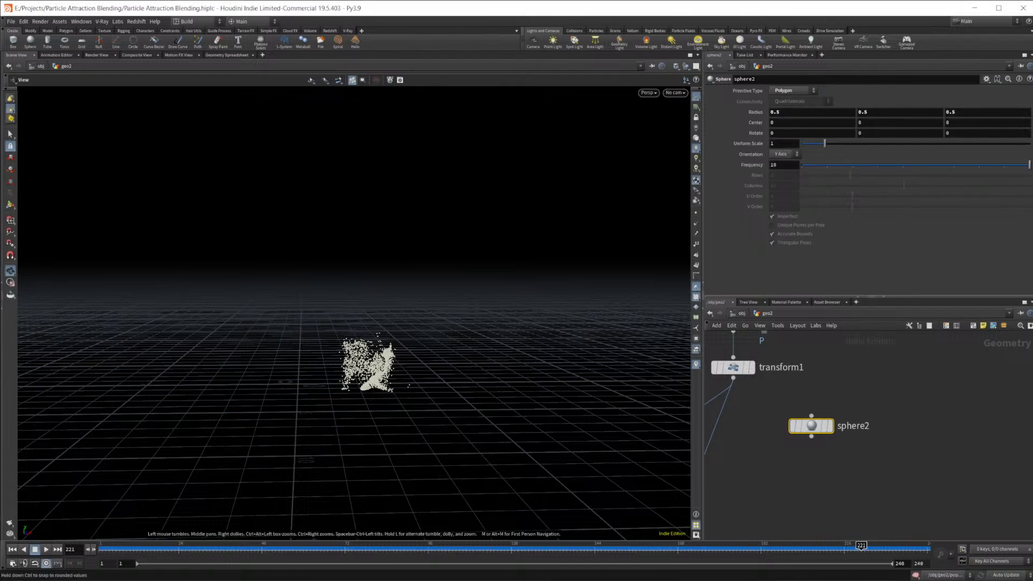
{"action": "left_click", "coordinate": [830, 451]}
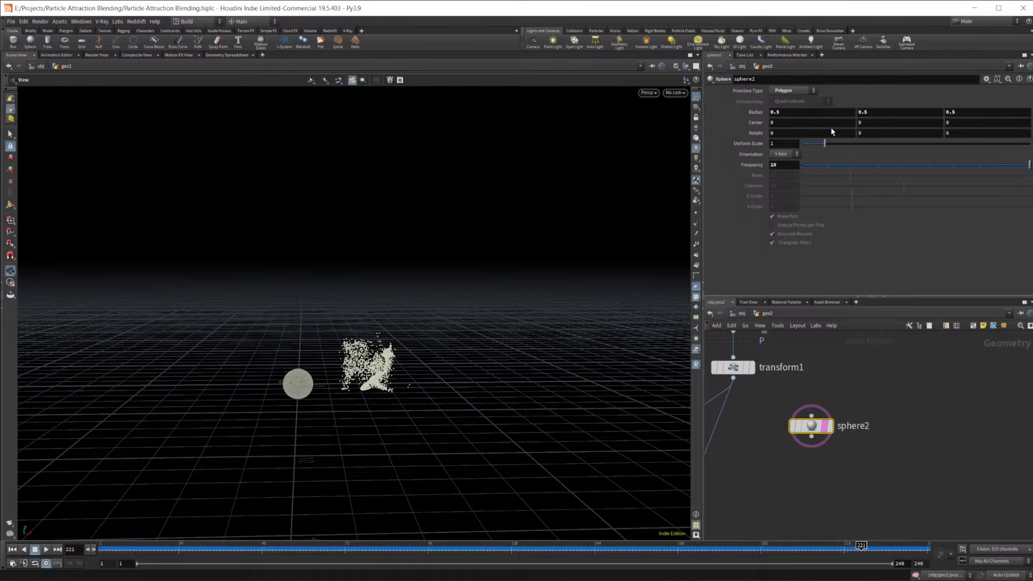
{"action": "left_click_drag", "start_coordinate": [824, 143], "coordinate": [832, 145]}
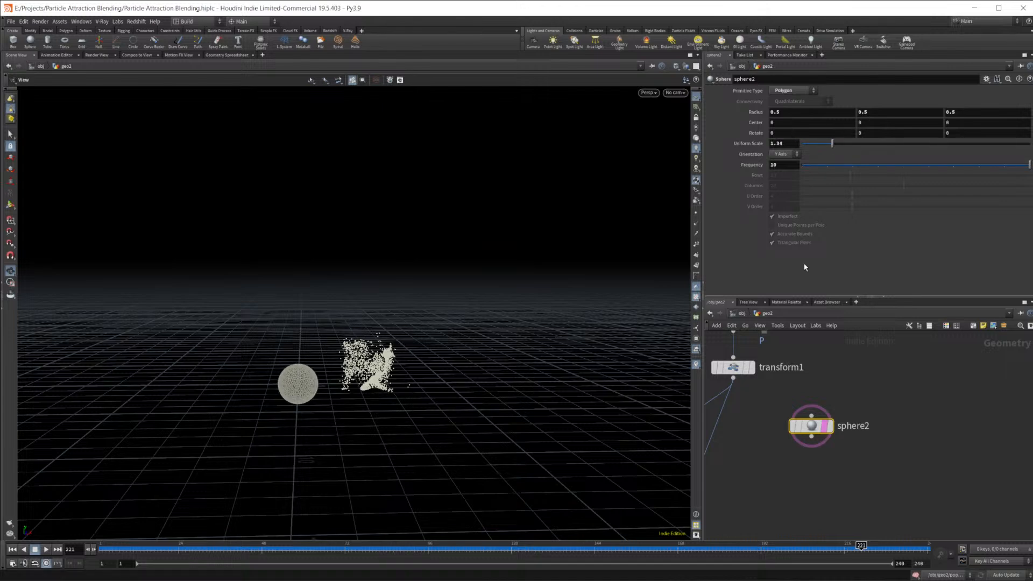
Step: Add a Mountain (Attribute Noise) node connected below sphere2
{"action": "middle_click_drag", "start_coordinate": [825, 468], "coordinate": [829, 445]}
{"action": "key", "text": "Tab"}
{"action": "type", "text": "mopun"}
{"action": "key", "text": "BackSpace"}
{"action": "key", "text": "BackSpace"}
{"action": "key", "text": "BackSpace"}
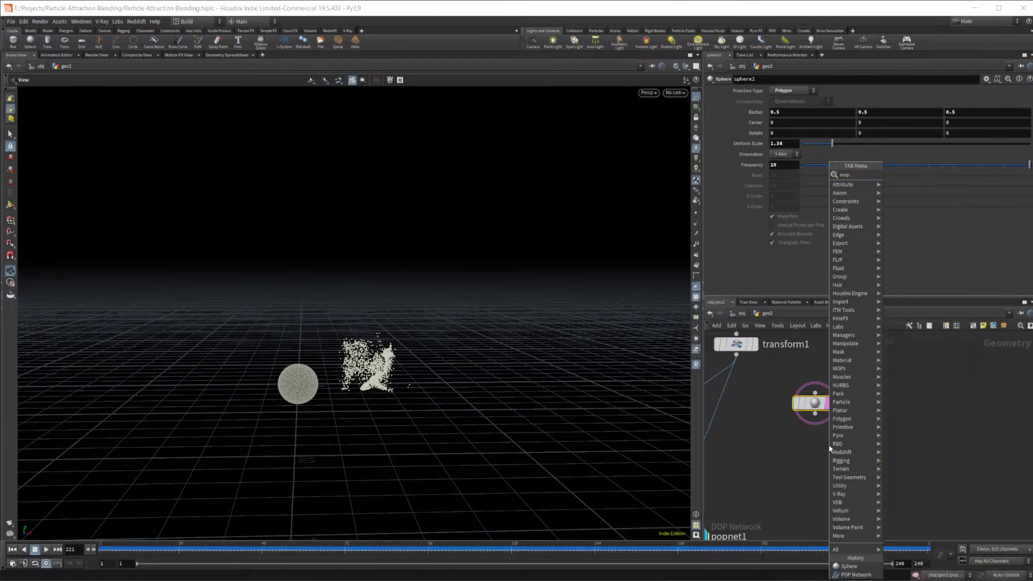
{"action": "key", "text": "Return"}
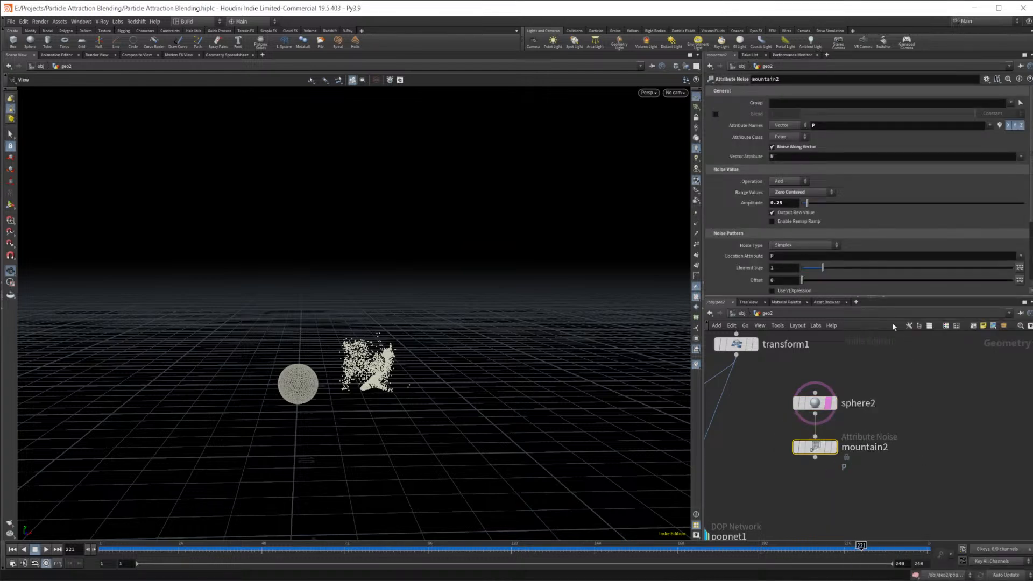
Step: Template mountain2 in the viewport and set its Amplitude to 0.77 and Element Size to 2.19
{"action": "scroll", "coordinate": [741, 235], "scroll_direction": "down", "scroll_amount": 2}
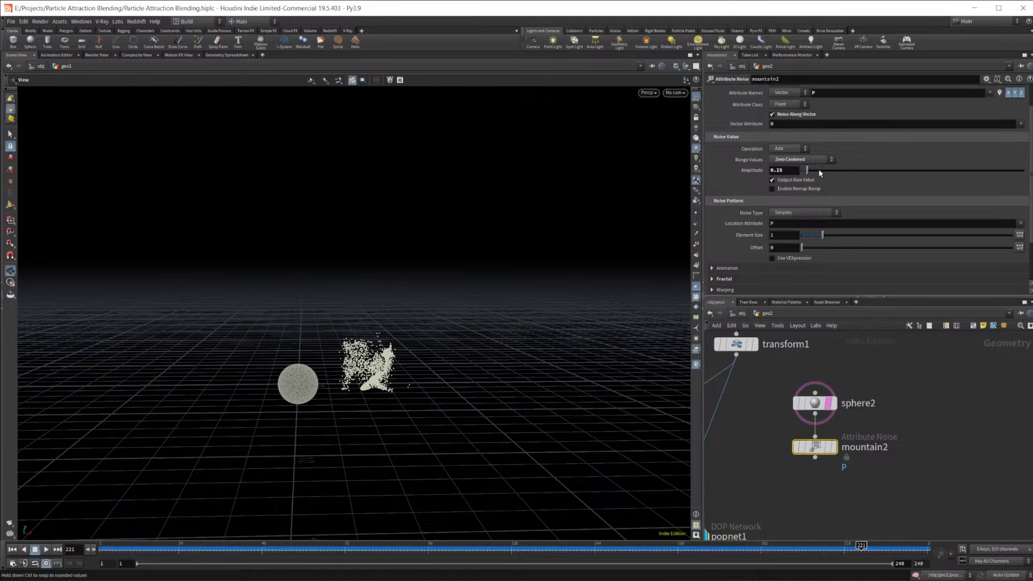
{"action": "left_click_drag", "start_coordinate": [880, 172], "coordinate": [897, 173]}
{"action": "mouse_move", "coordinate": [815, 447]}
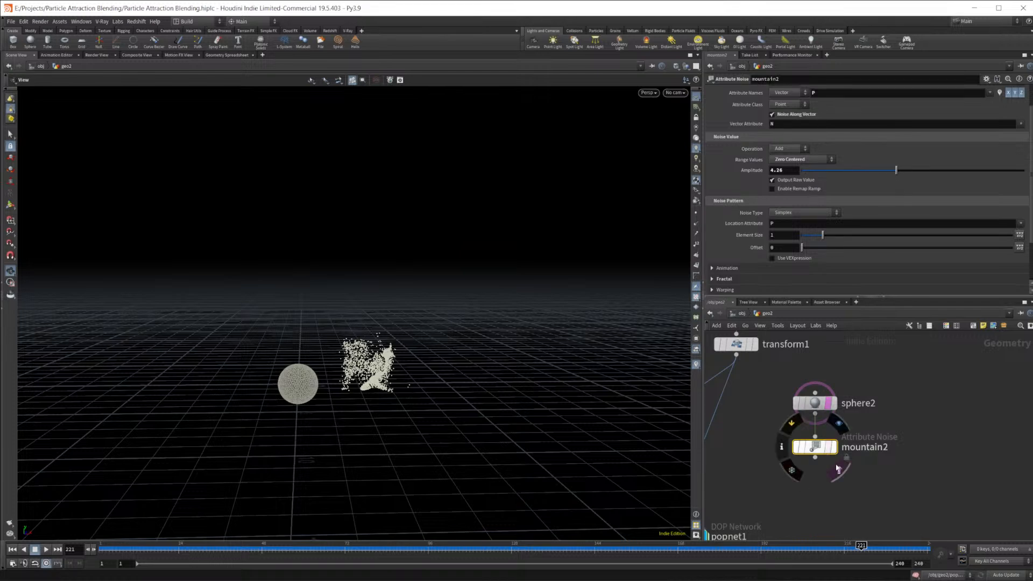
{"action": "left_click", "coordinate": [835, 477]}
{"action": "left_click_drag", "start_coordinate": [878, 170], "coordinate": [819, 171]}
{"action": "left_click_drag", "start_coordinate": [822, 235], "coordinate": [848, 243]}
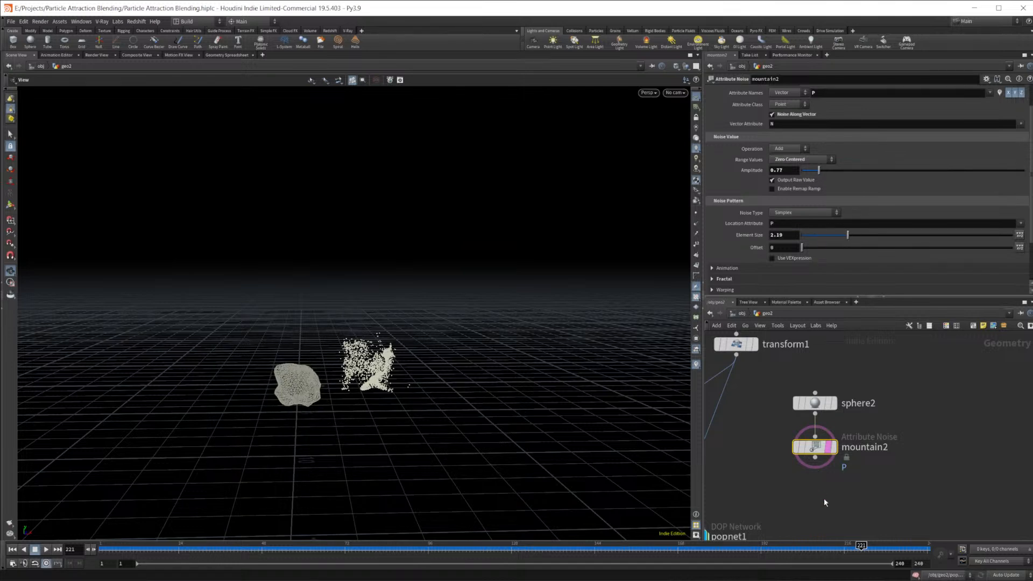
Step: Wire mountain2 into popnet1's fourth input, enter popnet1 and delete popattract3
{"action": "middle_click_drag", "start_coordinate": [823, 500], "coordinate": [841, 451]}
{"action": "middle_click_drag", "start_coordinate": [809, 529], "coordinate": [840, 505]}
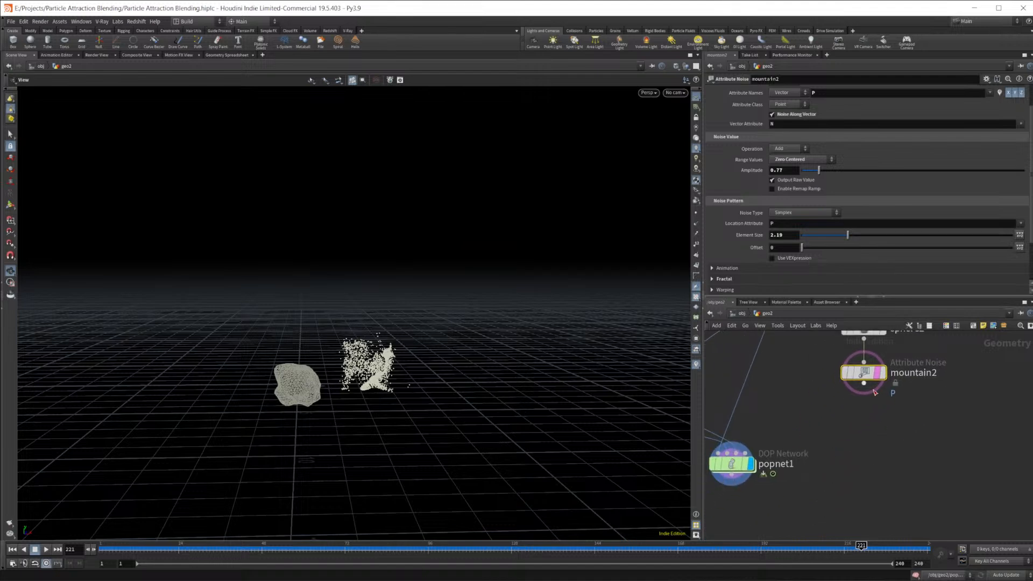
{"action": "left_click_drag", "start_coordinate": [864, 384], "coordinate": [740, 464]}
{"action": "double_click", "coordinate": [731, 465]}
{"action": "left_click", "coordinate": [789, 441]}
{"action": "key", "text": "Delete"}
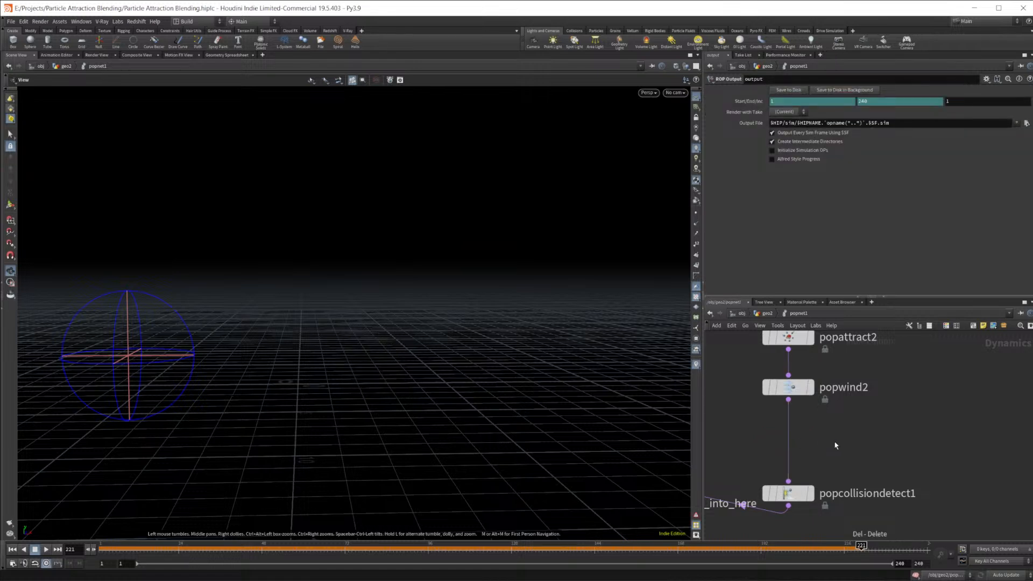
Step: Insert a POP Collision Detect node between popwind2 and popcollisiondetect1
{"action": "key", "text": "Tab"}
{"action": "type", "text": "pop coll"}
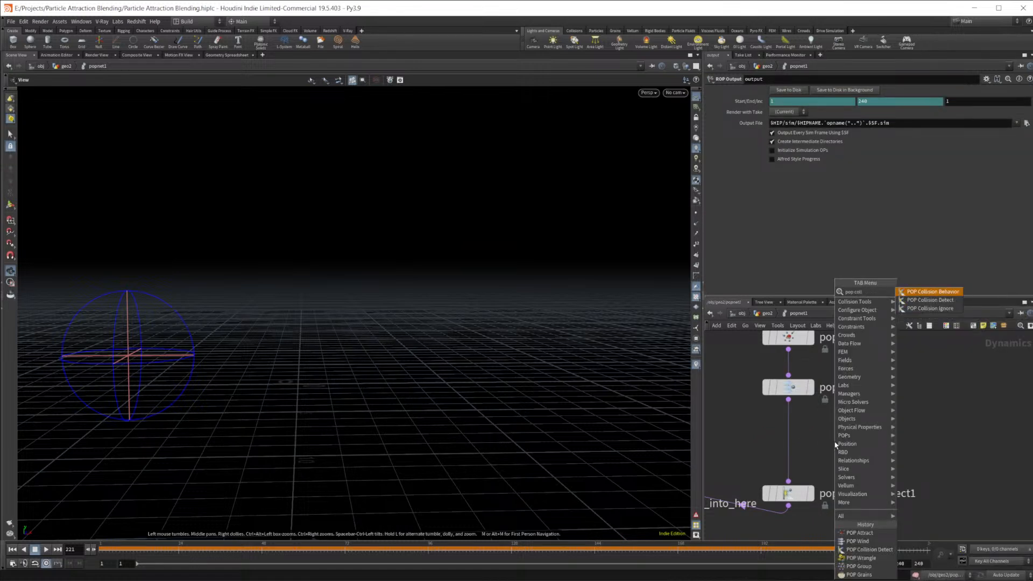
{"action": "key", "text": "Down"}
{"action": "key", "text": "Return"}
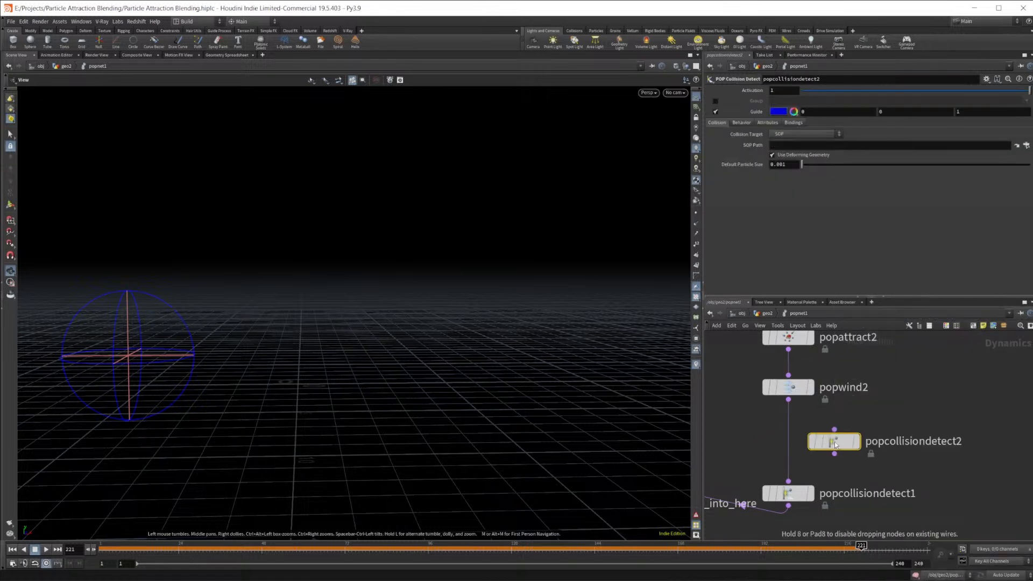
{"action": "left_click", "coordinate": [835, 444]}
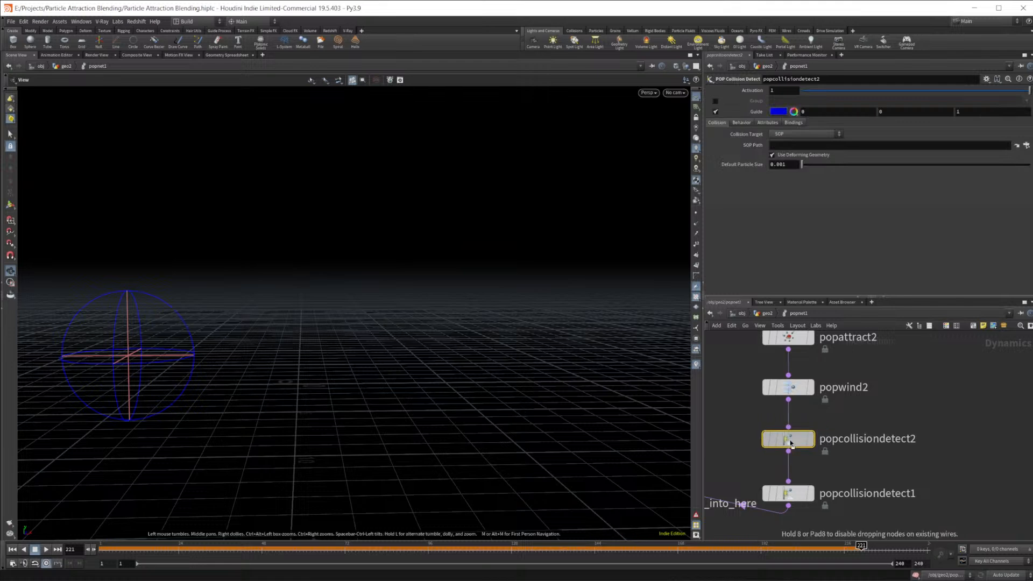
Step: Set popcollisiondetect2's Collision Target to Fourth Context Geometry, turn off Color Hits, and review the Response options
{"action": "left_click", "coordinate": [790, 134]}
{"action": "left_click", "coordinate": [801, 192]}
{"action": "left_click", "coordinate": [743, 123]}
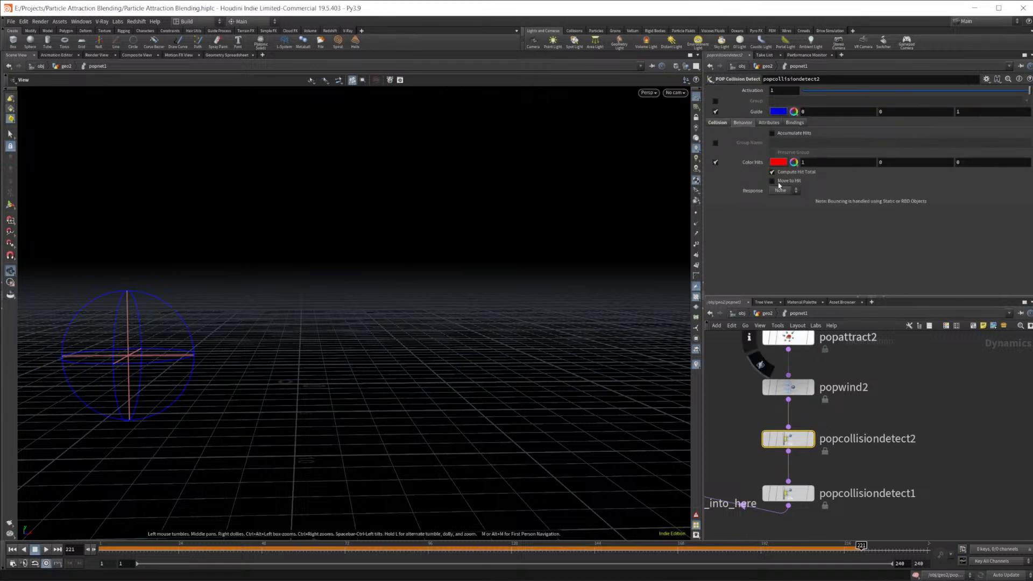
{"action": "left_click", "coordinate": [715, 163]}
{"action": "left_click", "coordinate": [788, 191]}
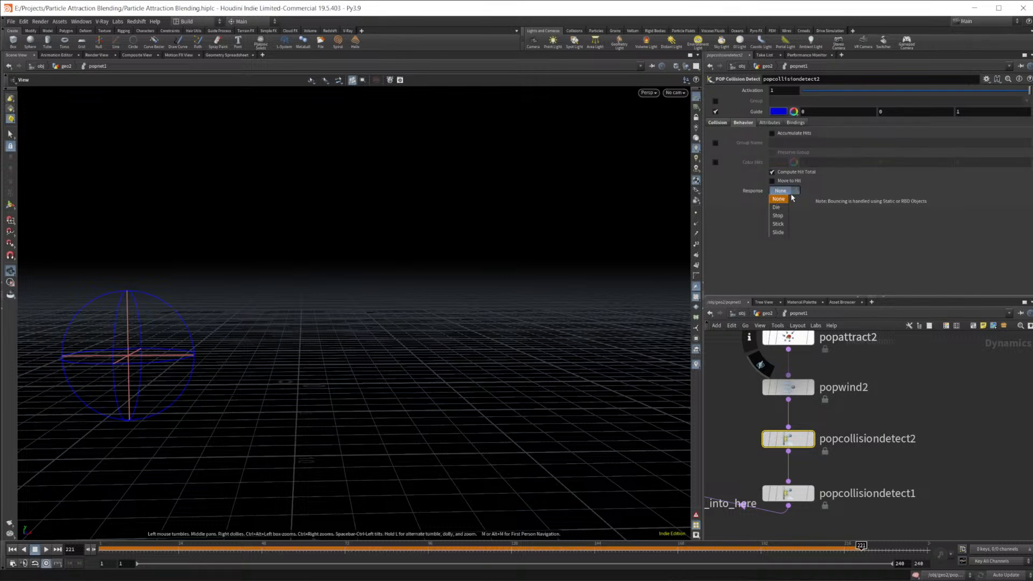
{"action": "left_click", "coordinate": [850, 221]}
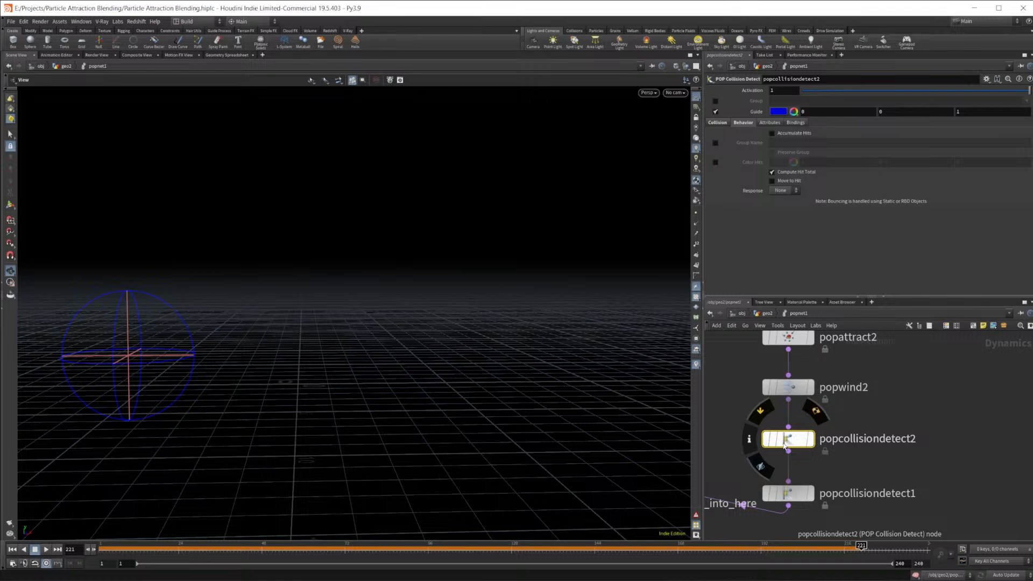
Step: Try a Static Object node beside popsolver, and delete it again
{"action": "middle_click_drag", "start_coordinate": [853, 470], "coordinate": [887, 436]}
{"action": "scroll", "coordinate": [869, 472], "scroll_direction": "down", "scroll_amount": 4}
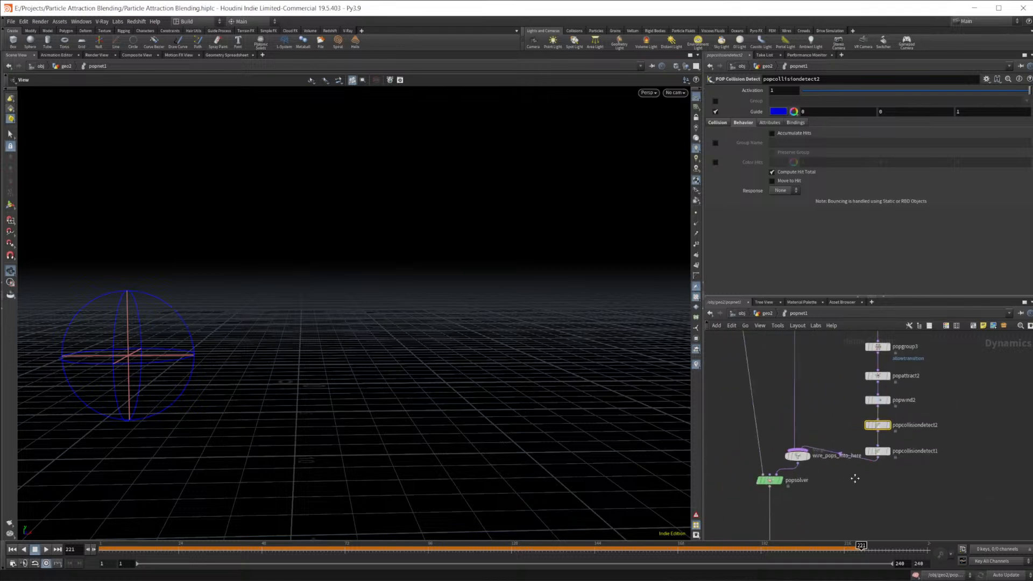
{"action": "middle_click_drag", "start_coordinate": [823, 491], "coordinate": [985, 410]}
{"action": "key", "text": "Tab"}
{"action": "type", "text": "stat"}
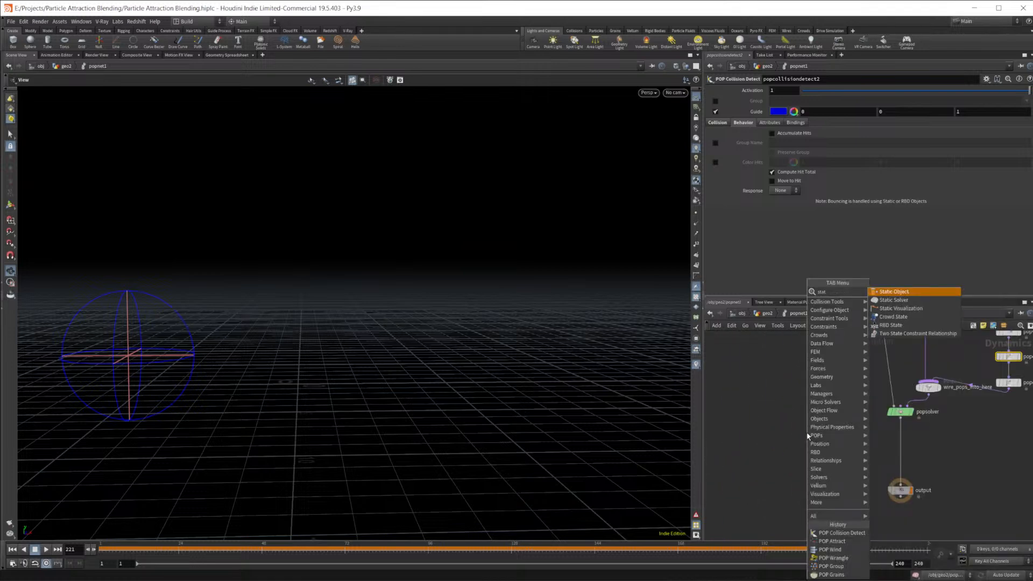
{"action": "key", "text": "Return"}
{"action": "left_click", "coordinate": [807, 436]}
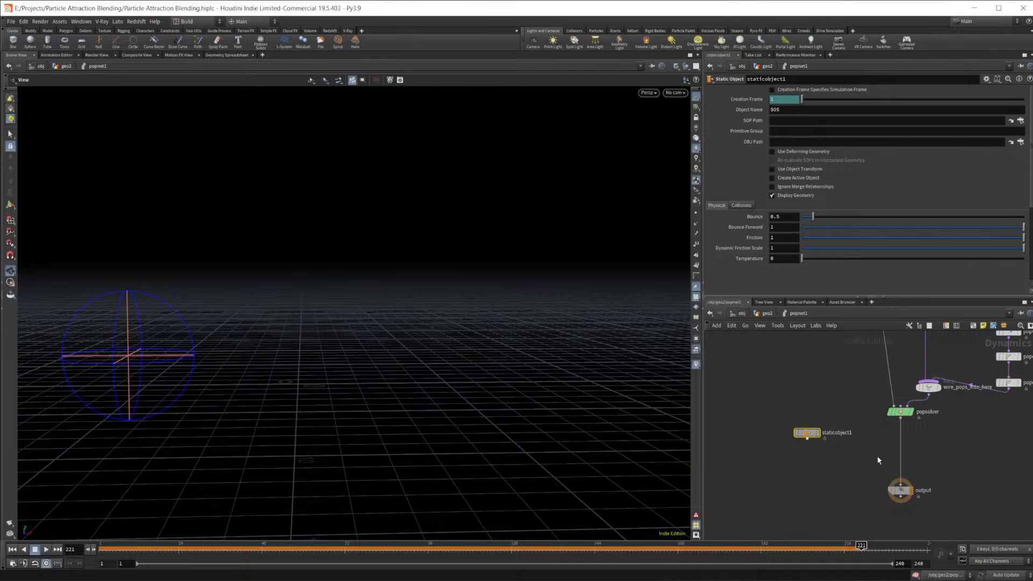
{"action": "left_click_drag", "start_coordinate": [775, 390], "coordinate": [817, 473]}
{"action": "key", "text": "Delete"}
Step: Set popcollisiondetect2's Response to Slide and replay the simulation from the start
{"action": "middle_click_drag", "start_coordinate": [957, 434], "coordinate": [843, 465]}
{"action": "middle_click_drag", "start_coordinate": [936, 403], "coordinate": [819, 453]}
{"action": "scroll", "coordinate": [874, 441], "scroll_direction": "up", "scroll_amount": 3}
{"action": "left_click", "coordinate": [811, 426]}
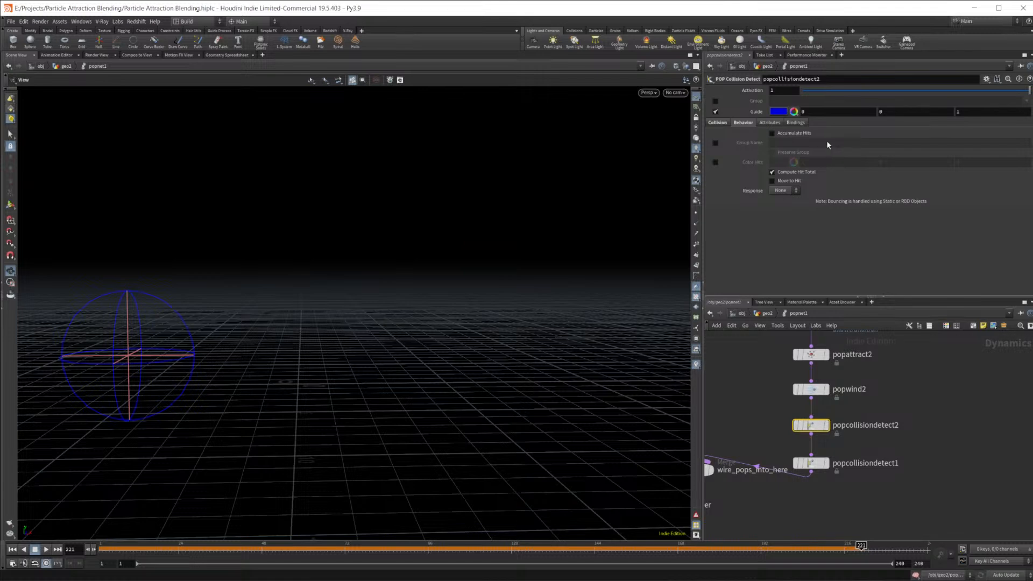
{"action": "left_click", "coordinate": [784, 193]}
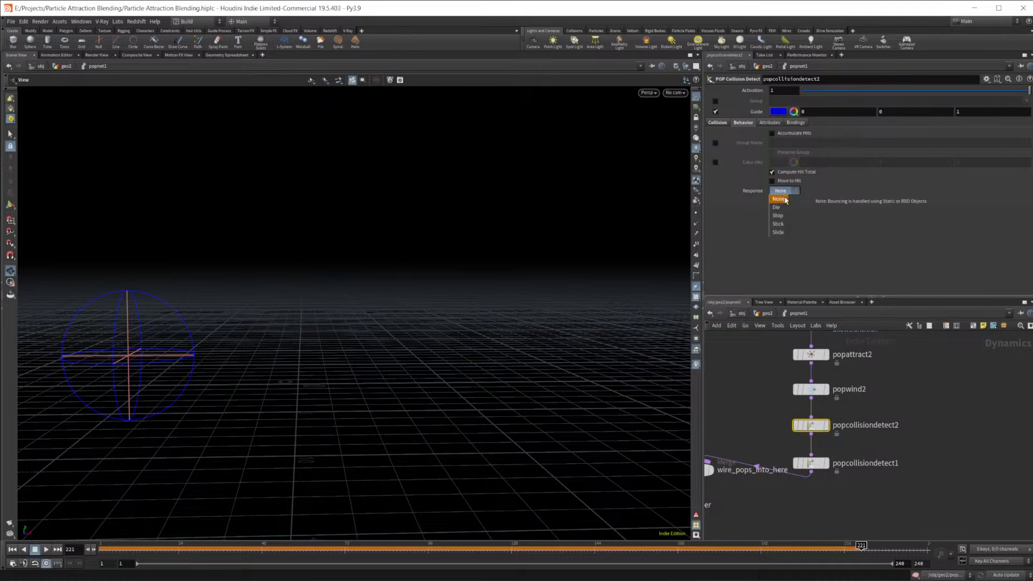
{"action": "left_click", "coordinate": [781, 233]}
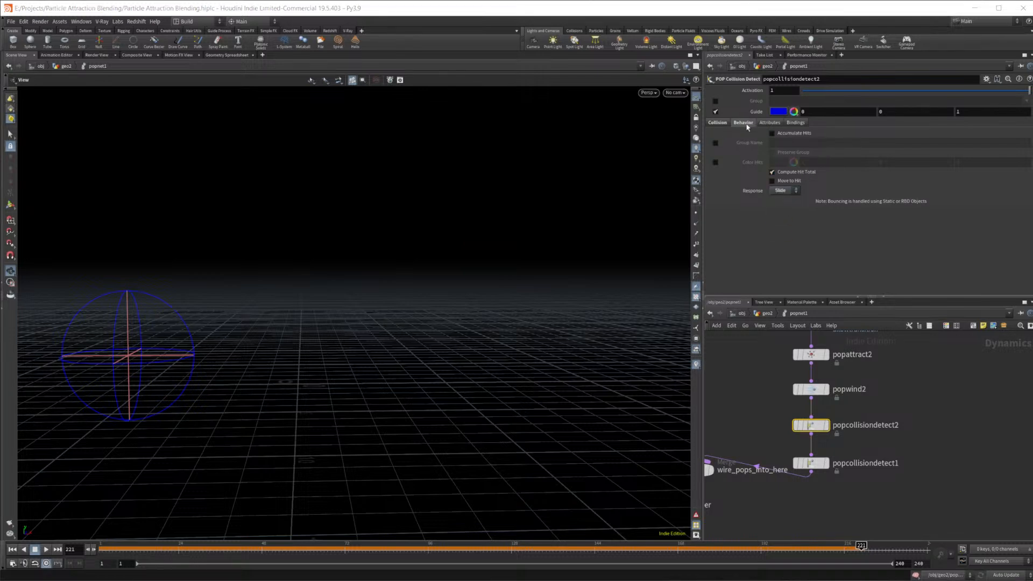
{"action": "left_click", "coordinate": [718, 124]}
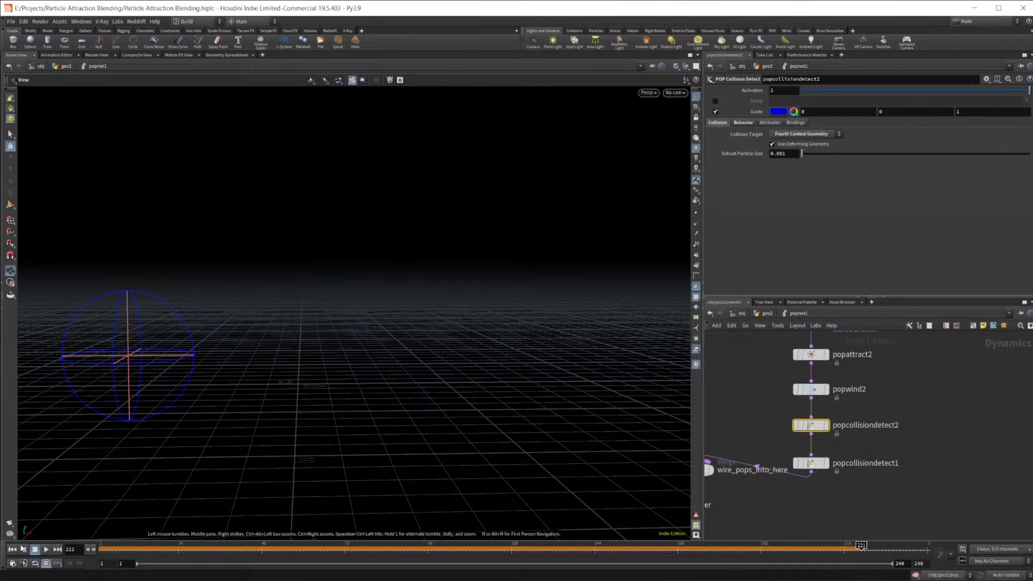
{"action": "left_click", "coordinate": [13, 549]}
{"action": "left_click", "coordinate": [46, 549]}
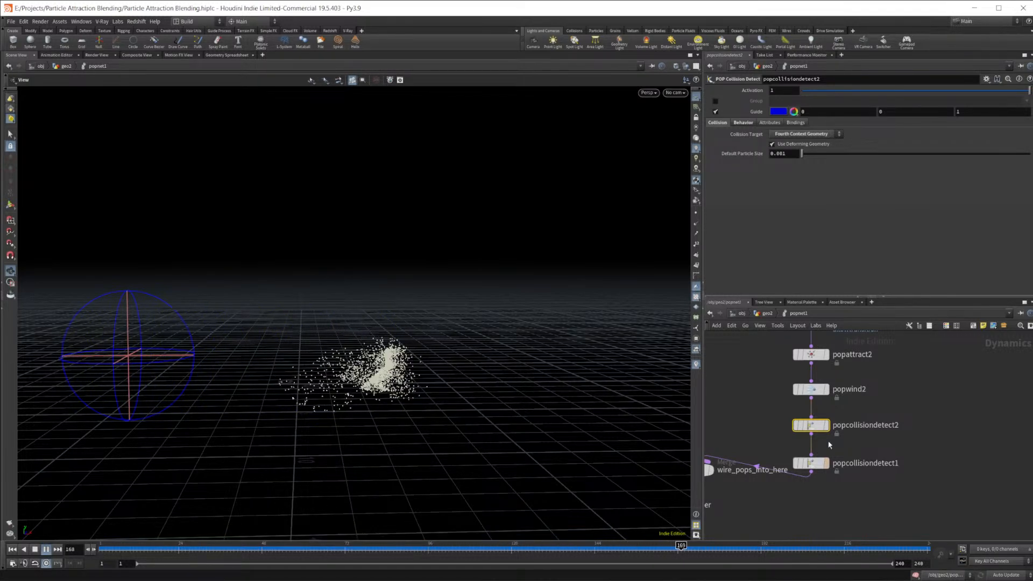
Step: Return to the geo2 network, set sphere2's Uniform Scale to 2.39, and stop playback at frame 100
{"action": "key", "text": "u"}
{"action": "left_click", "coordinate": [817, 399]}
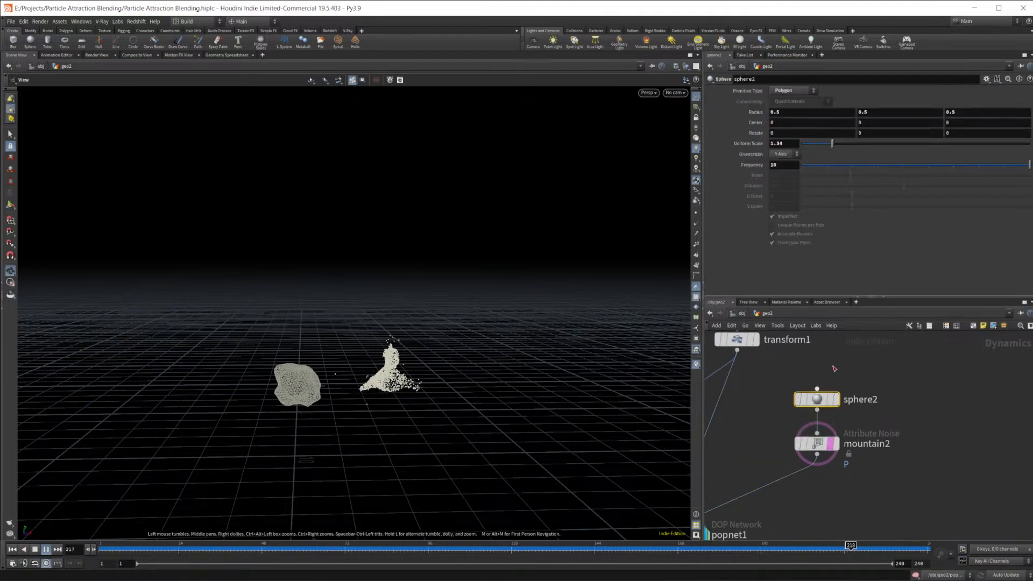
{"action": "left_click_drag", "start_coordinate": [844, 144], "coordinate": [855, 144]}
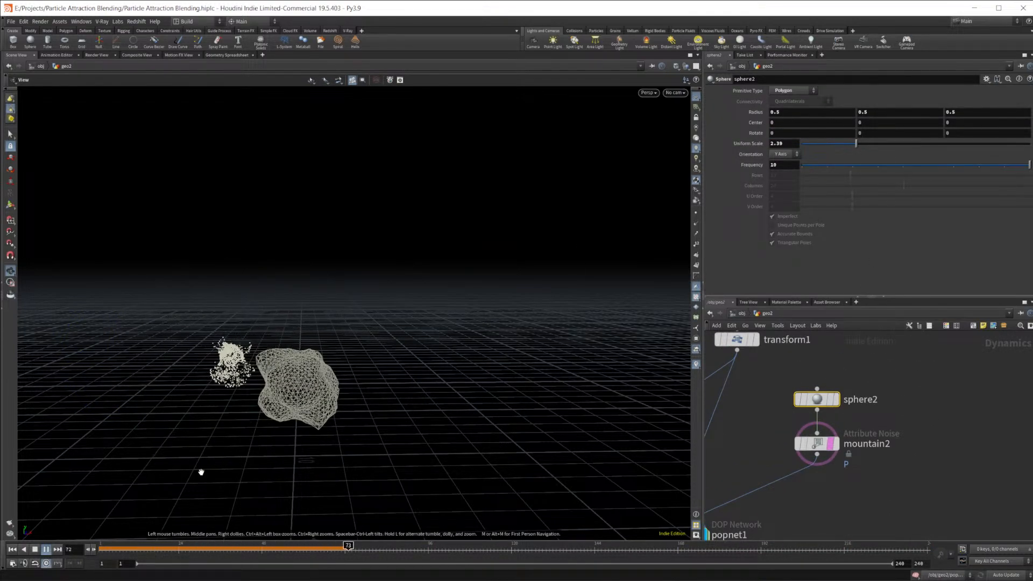
{"action": "left_click", "coordinate": [46, 549]}
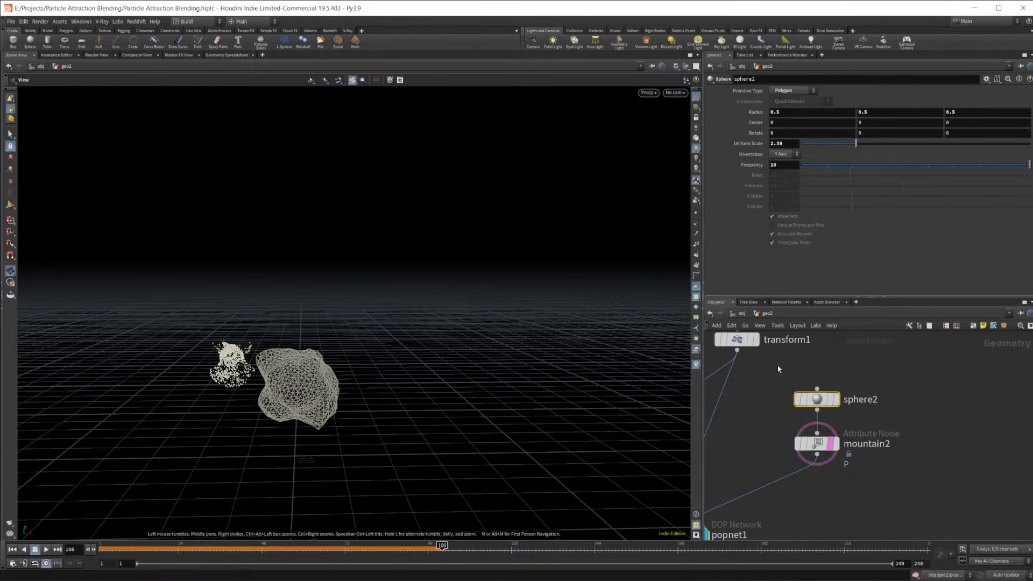
Step: Enable Animate Noise on mountain2 with a Pulse Duration of 1.49, and replay the simulation from the start
{"action": "left_click", "coordinate": [816, 443]}
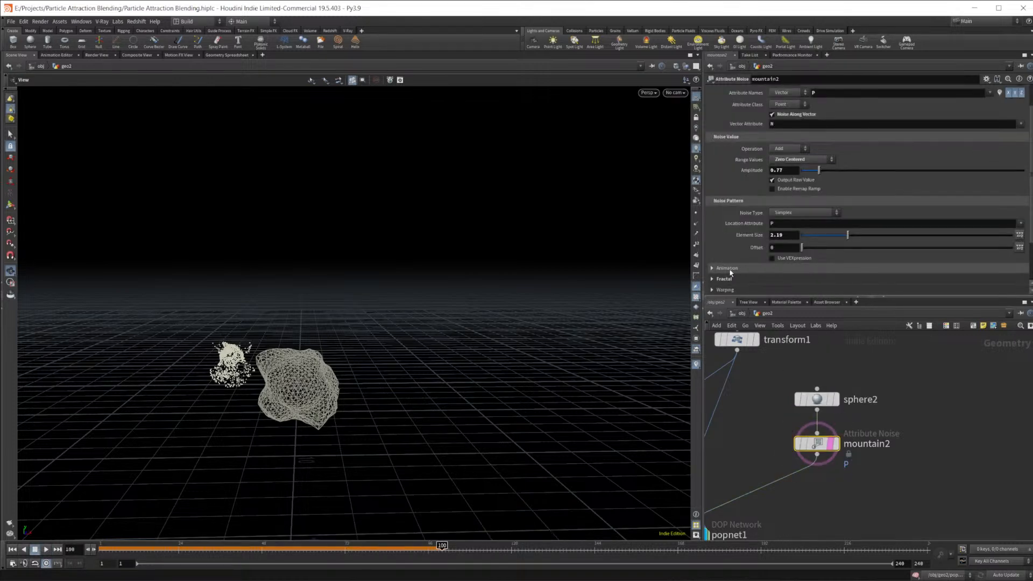
{"action": "left_click", "coordinate": [772, 279]}
{"action": "scroll", "coordinate": [757, 267], "scroll_direction": "down", "scroll_amount": 2}
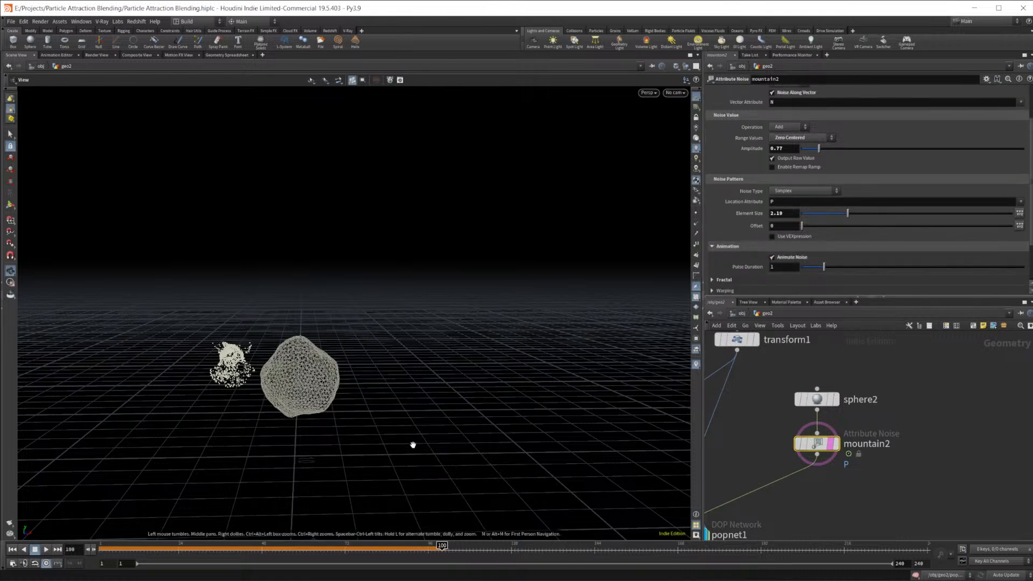
{"action": "left_click_drag", "start_coordinate": [824, 267], "coordinate": [834, 267]}
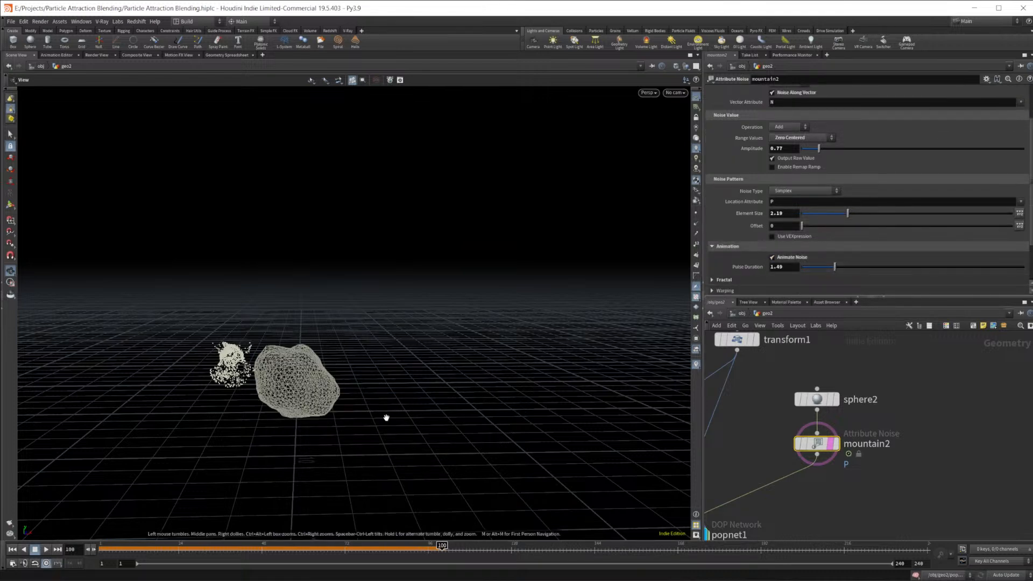
{"action": "left_click", "coordinate": [15, 551]}
{"action": "left_click", "coordinate": [46, 551]}
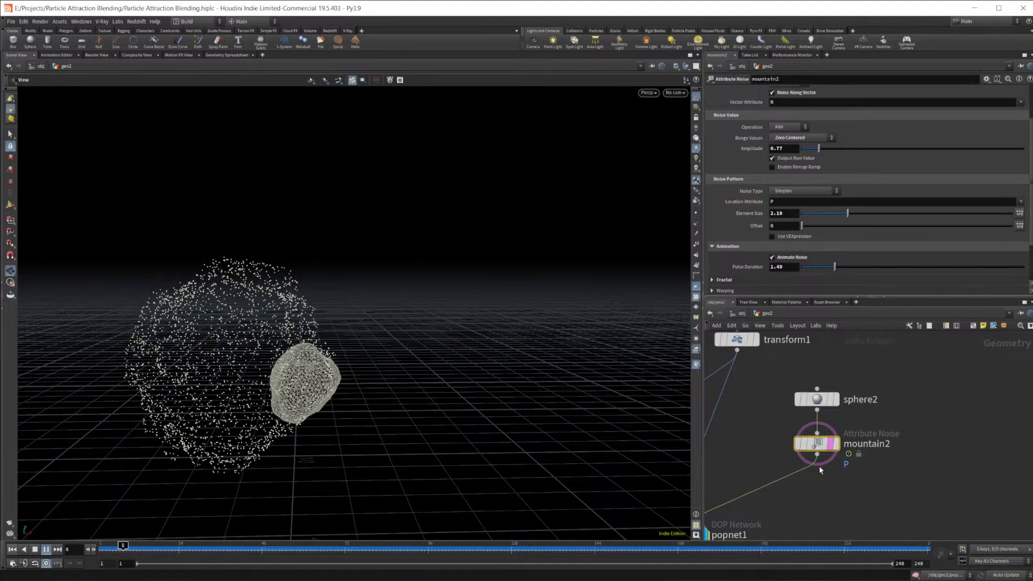
Step: Disconnect mountain2 from popnet1, keeping the node in the network, and stop playback at frame 179
{"action": "key", "text": "Delete"}
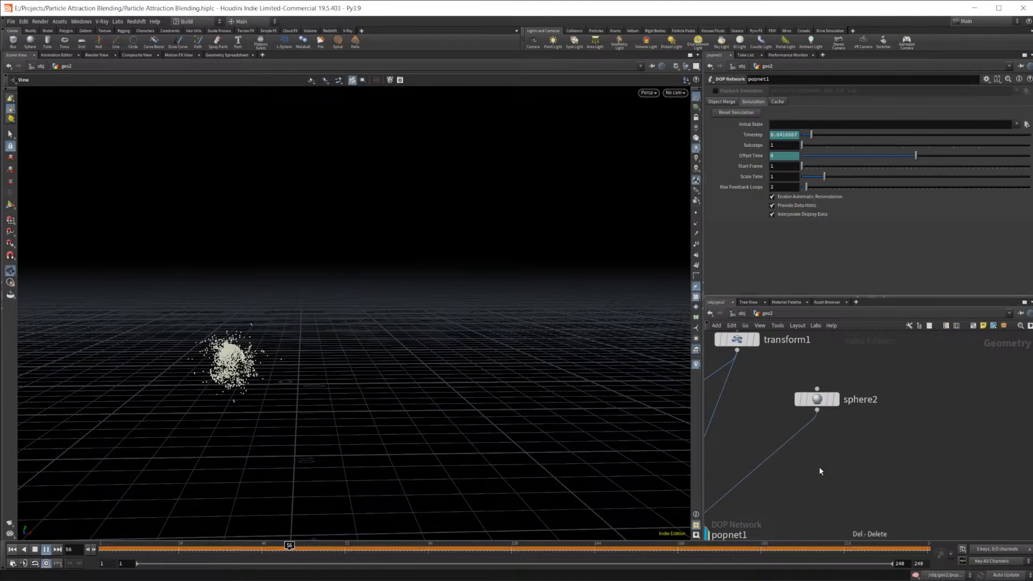
{"action": "key", "text": "ctrl+z"}
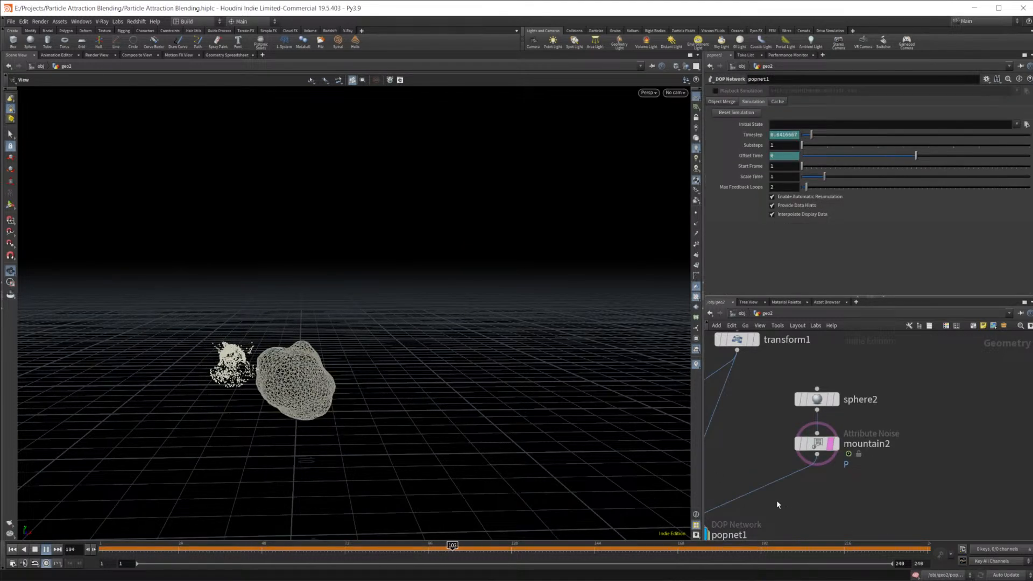
{"action": "key", "text": "y"}
{"action": "left_click_drag", "start_coordinate": [754, 489], "coordinate": [775, 509]}
{"action": "middle_click_drag", "start_coordinate": [807, 513], "coordinate": [945, 465]}
{"action": "left_click", "coordinate": [47, 550]}
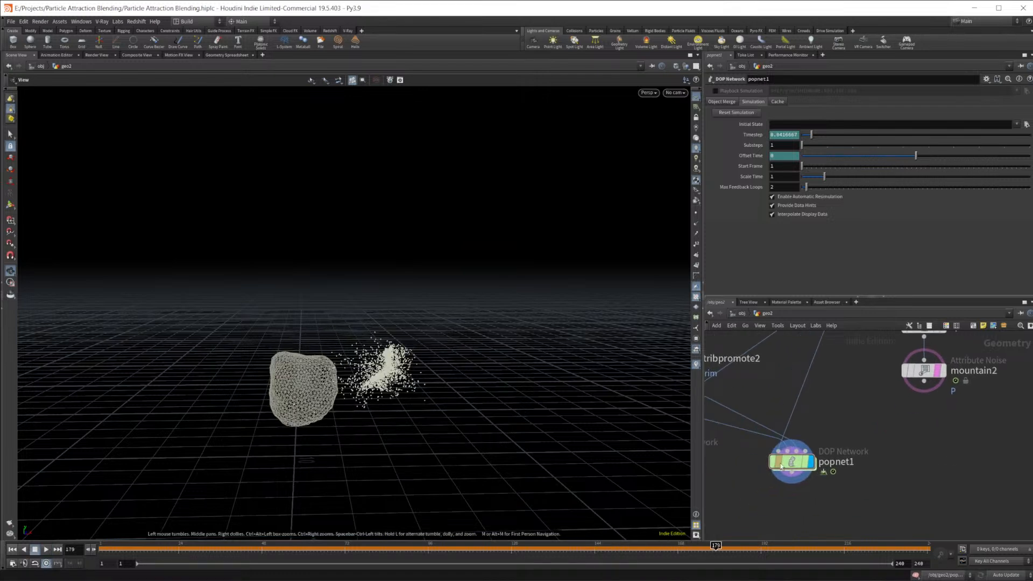
Step: Inside popnet1, delete popcollisiondetect2 and insert a new POP Attract node in its place between popwind2 and popcollisiondetect1
{"action": "double_click", "coordinate": [788, 465]}
{"action": "middle_click_drag", "start_coordinate": [858, 487], "coordinate": [885, 497]}
{"action": "scroll", "coordinate": [912, 454], "scroll_direction": "down", "scroll_amount": 2}
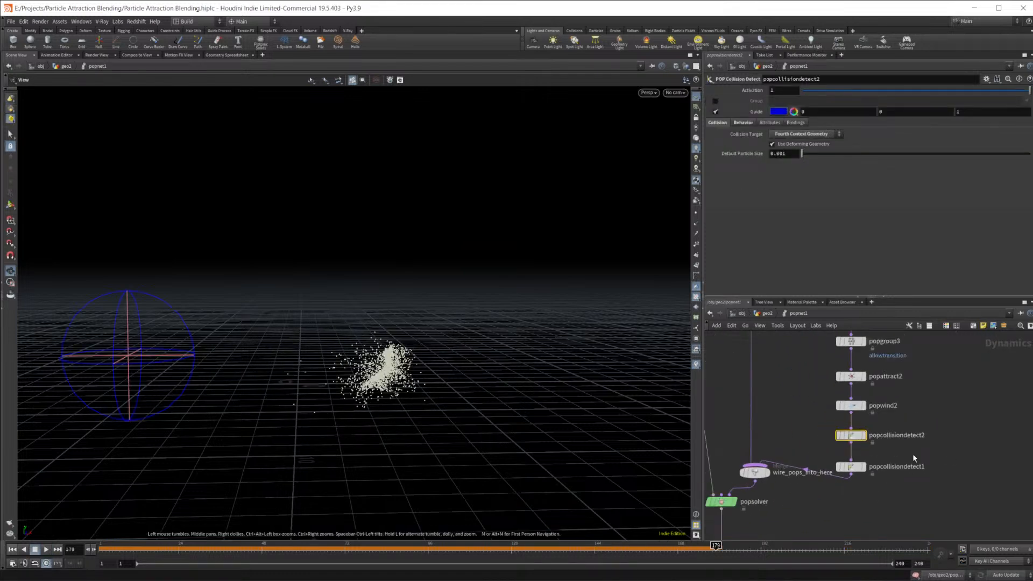
{"action": "key", "text": "Tab"}
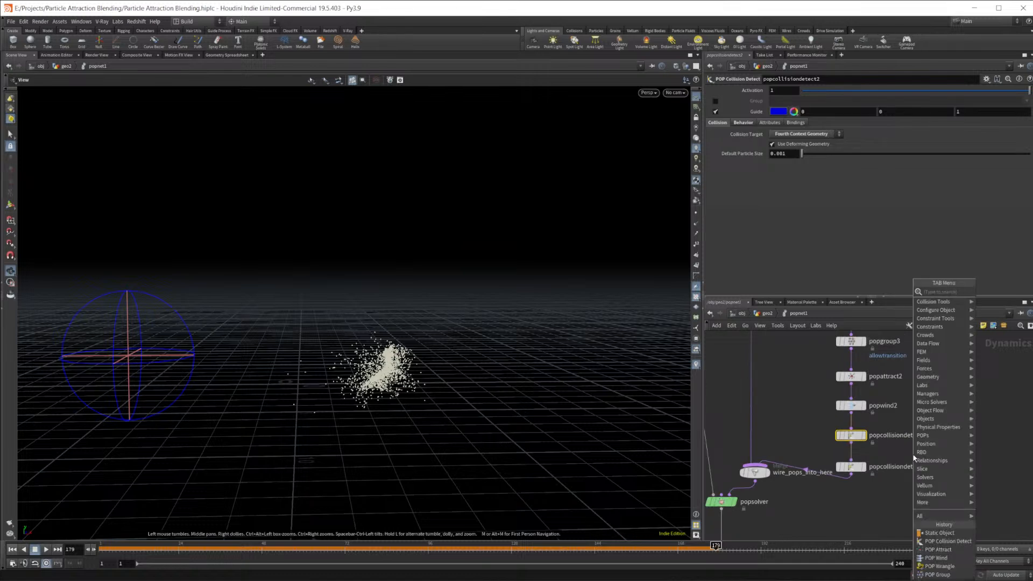
{"action": "type", "text": "popw"}
{"action": "key", "text": "Return"}
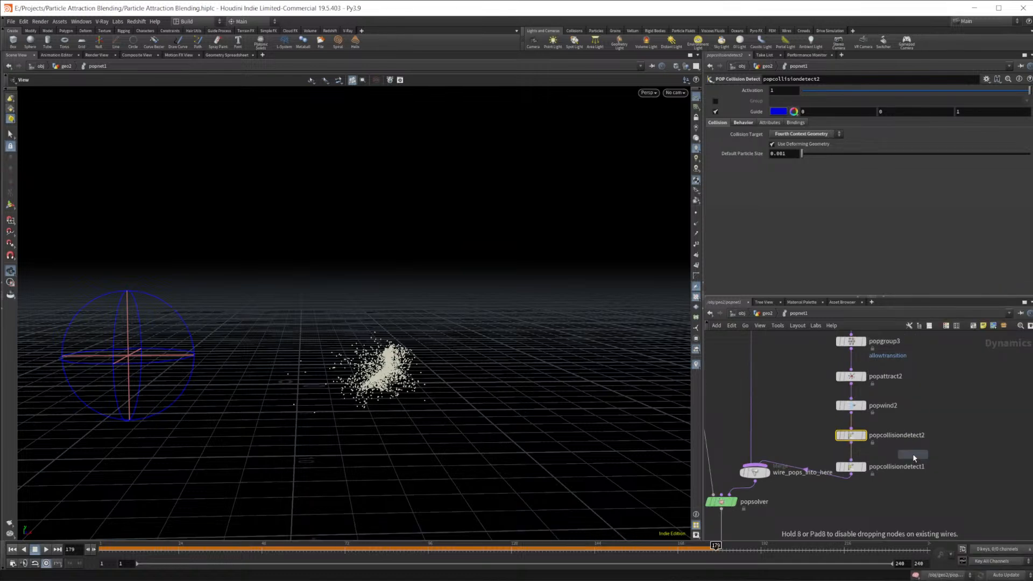
{"action": "left_click", "coordinate": [897, 497]}
{"action": "left_click", "coordinate": [851, 435]}
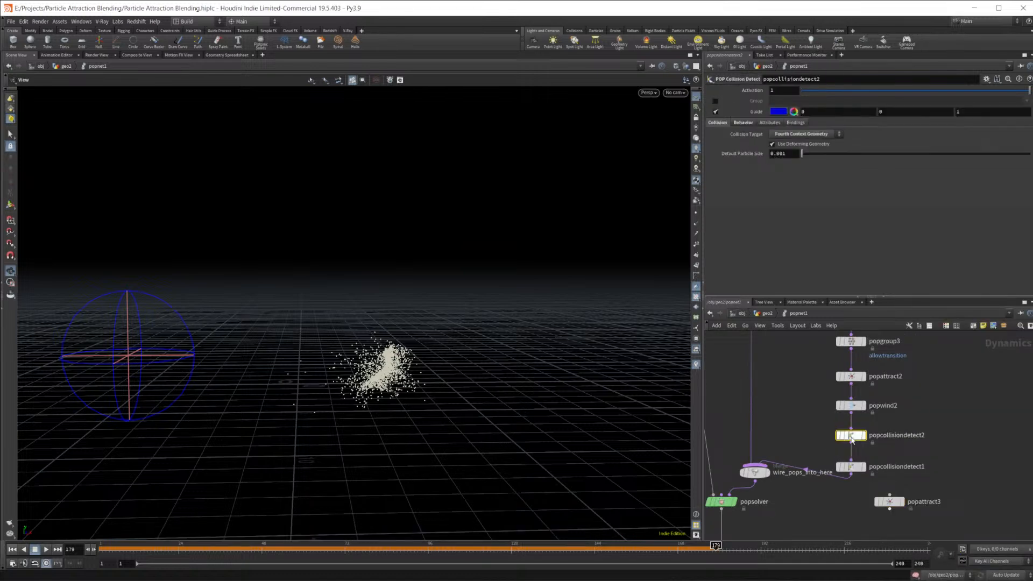
{"action": "key", "text": "Delete"}
{"action": "left_click_drag", "start_coordinate": [889, 502], "coordinate": [856, 445]}
Step: Insert a POP Group node between popwind2 and popattract3, and set its Group Name to repulse
{"action": "key", "text": "Tab"}
{"action": "mouse_move", "coordinate": [882, 427]}
{"action": "type", "text": "popw"}
{"action": "key", "text": "Down"}
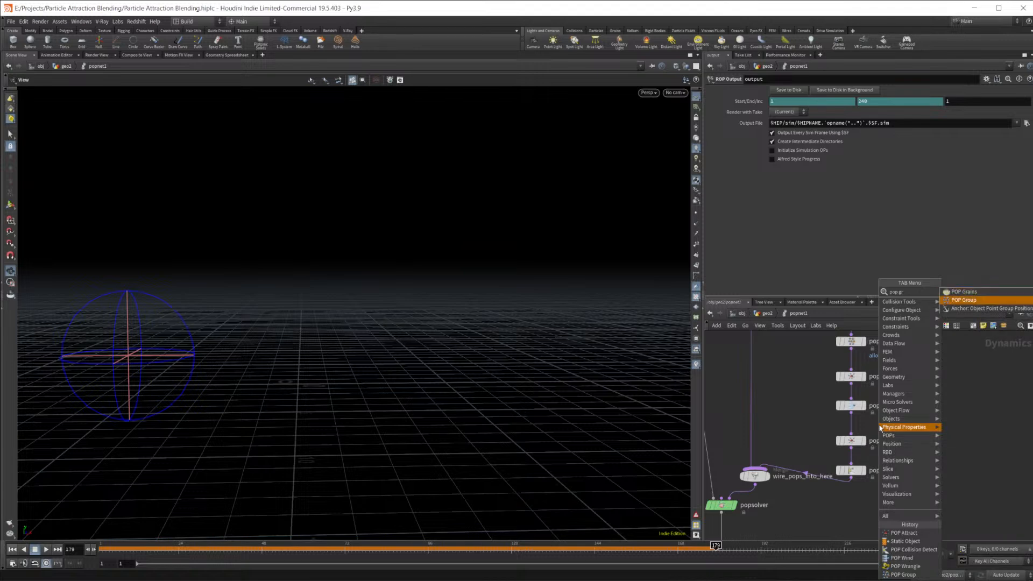
{"action": "key", "text": "Return"}
{"action": "left_click", "coordinate": [851, 435]}
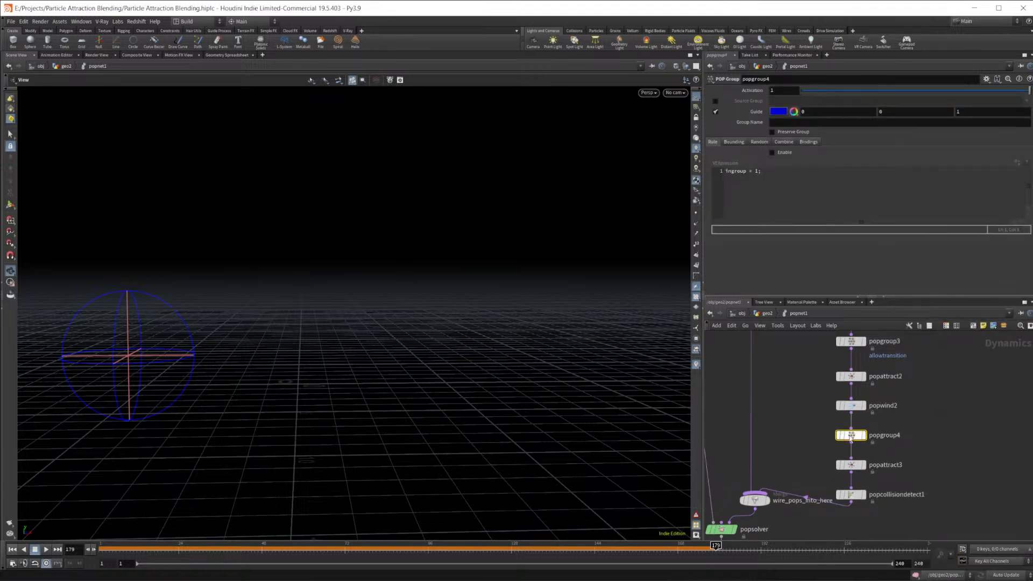
{"action": "left_click", "coordinate": [780, 123]}
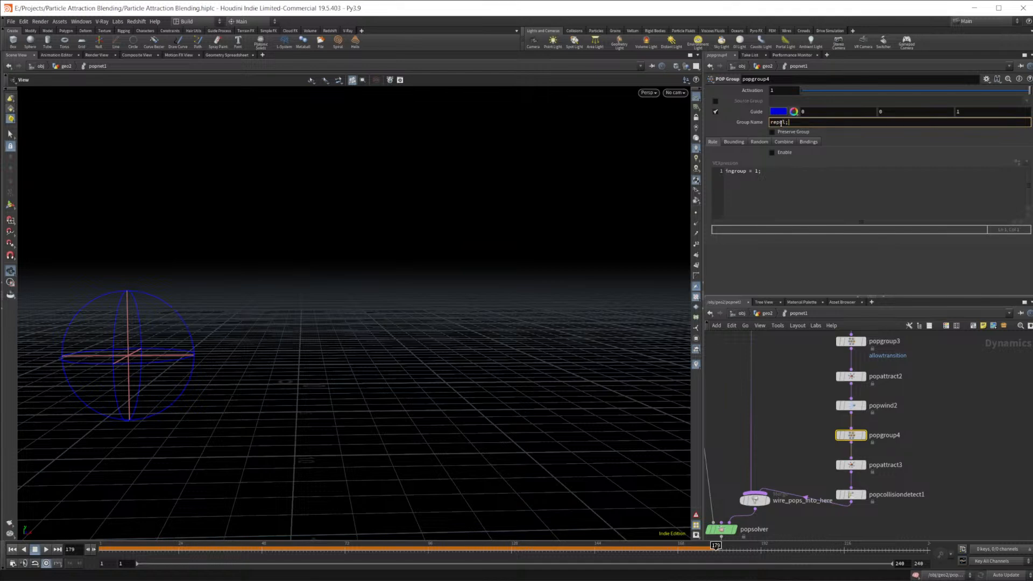
{"action": "key", "text": "Return"}
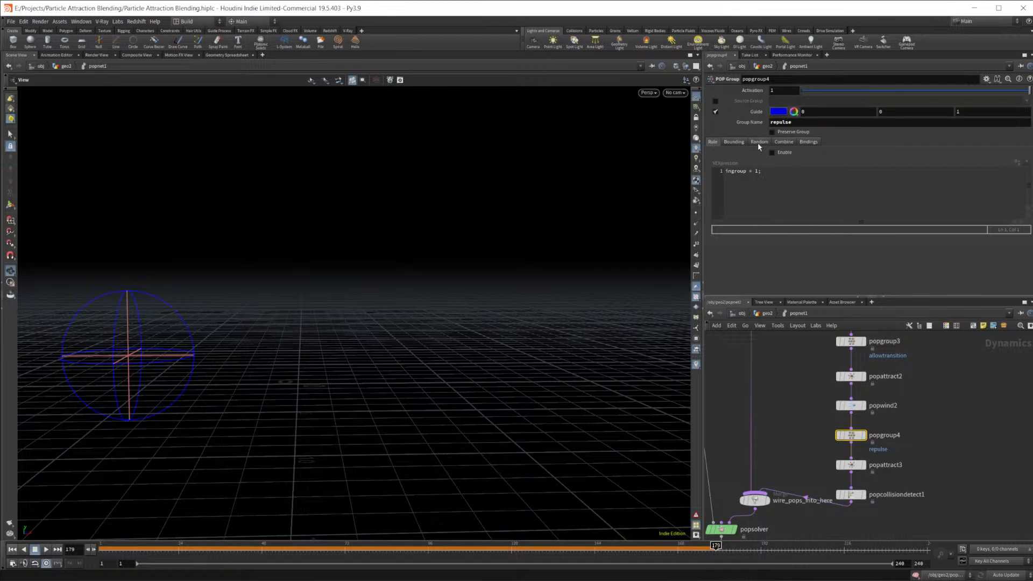
Step: Enable bounding on popgroup4 with Bounding Type set to Bounding Sphere and a uniform Size of 3.6
{"action": "left_click", "coordinate": [735, 142]}
{"action": "left_click", "coordinate": [783, 154]}
{"action": "left_click", "coordinate": [797, 162]}
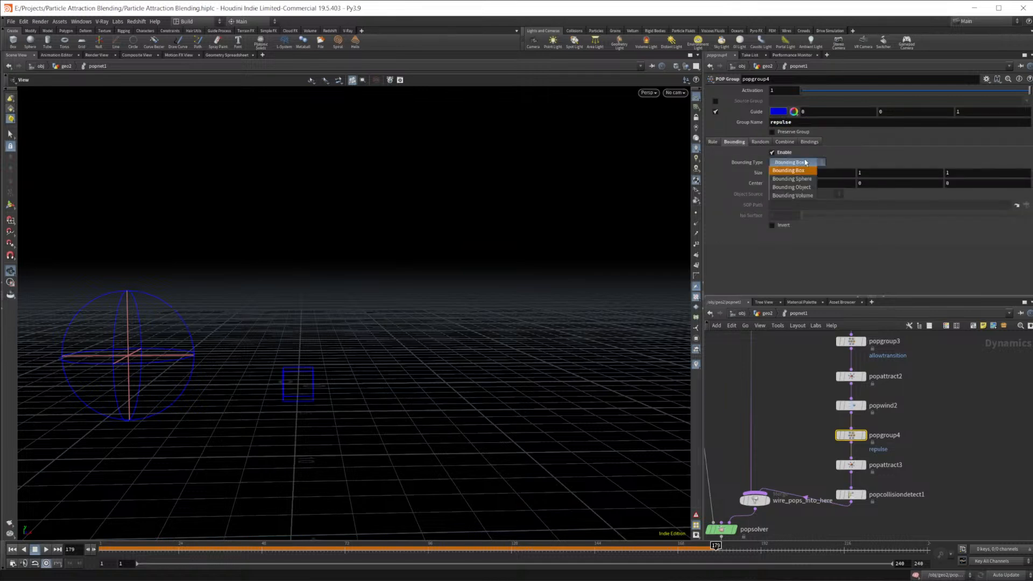
{"action": "left_click", "coordinate": [801, 183]}
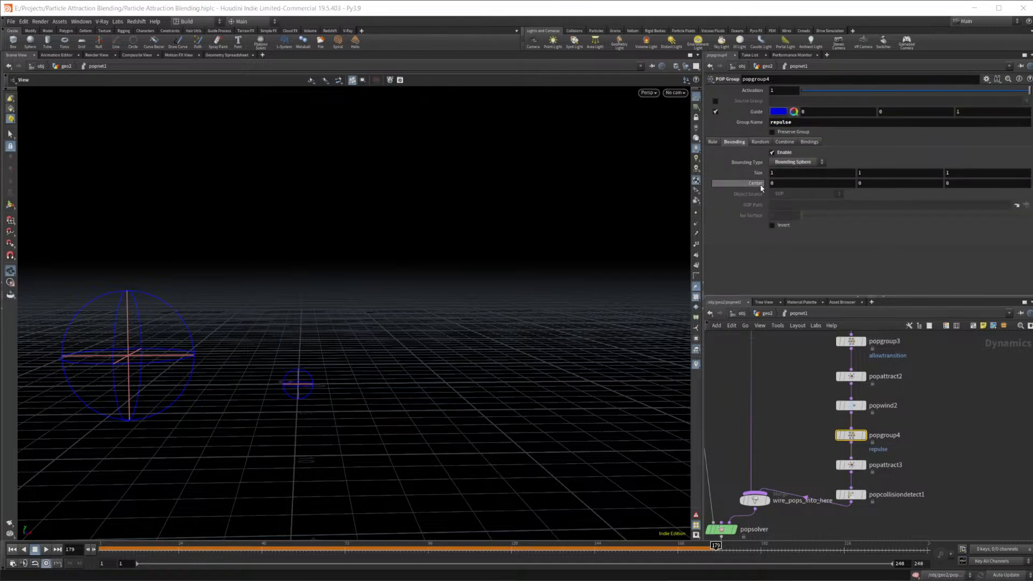
{"action": "middle_click_drag", "start_coordinate": [760, 185], "coordinate": [760, 175]}
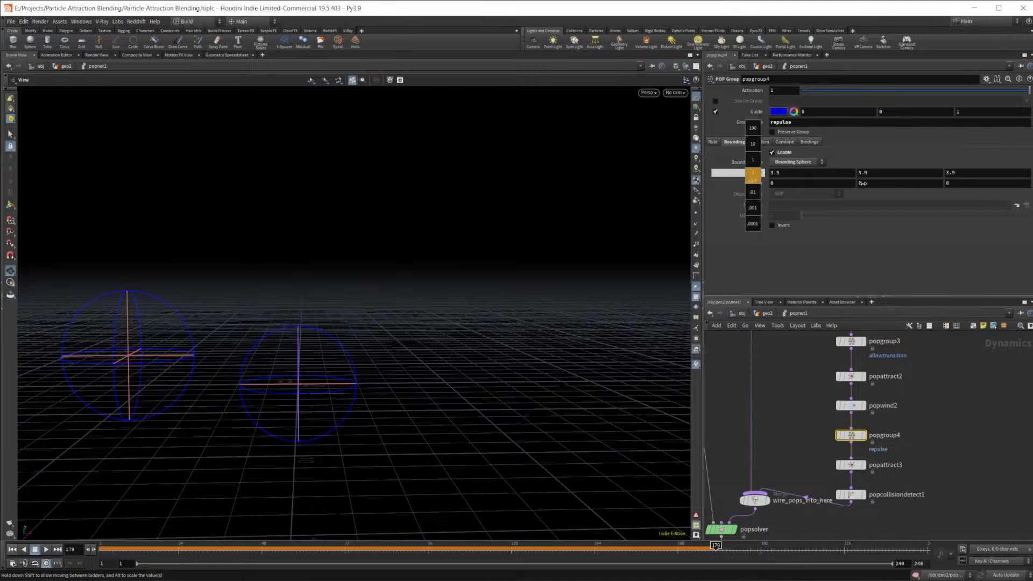
{"action": "middle_click_drag", "start_coordinate": [854, 184], "coordinate": [855, 183]}
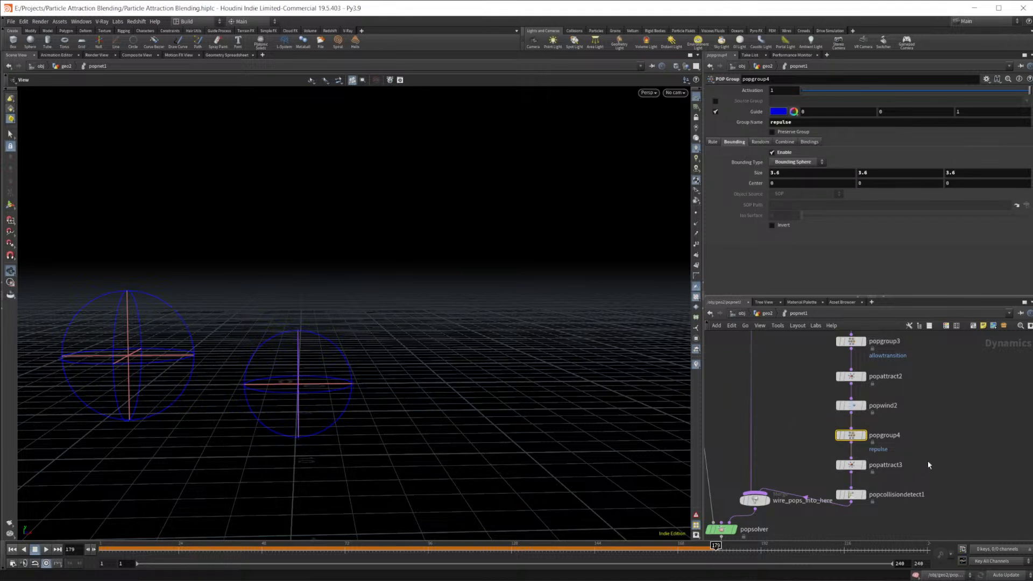
Step: Return to the geo2 network and reconnect mountain2's output to the fourth input of popnet1
{"action": "middle_click_drag", "start_coordinate": [927, 465], "coordinate": [933, 423]}
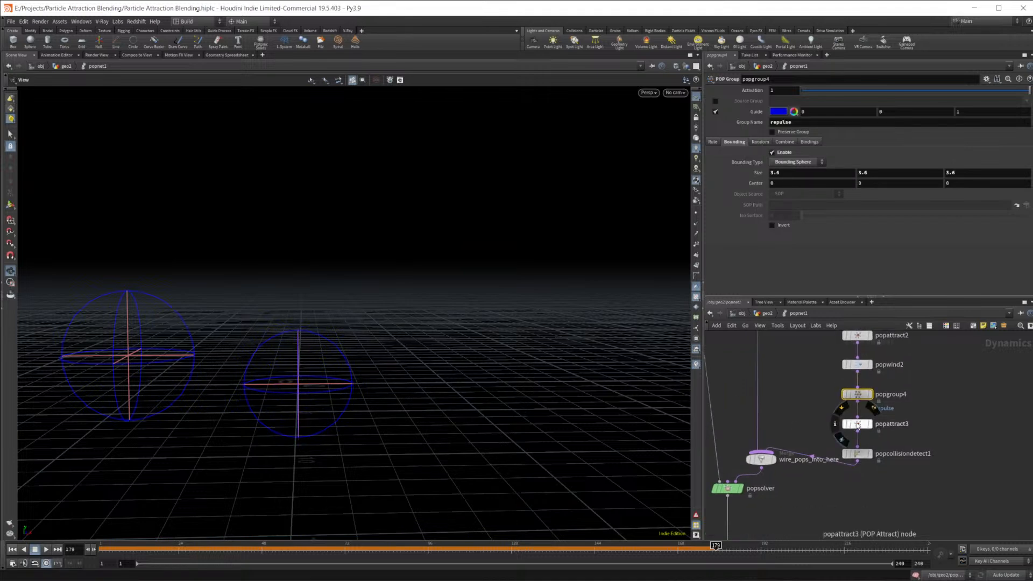
{"action": "left_click", "coordinate": [767, 314]}
{"action": "left_click_drag", "start_coordinate": [923, 381], "coordinate": [806, 451]}
{"action": "middle_click_drag", "start_coordinate": [850, 440], "coordinate": [823, 471]}
Step: Set sphere2's Uniform Scale to 13.3
{"action": "left_click", "coordinate": [898, 360]}
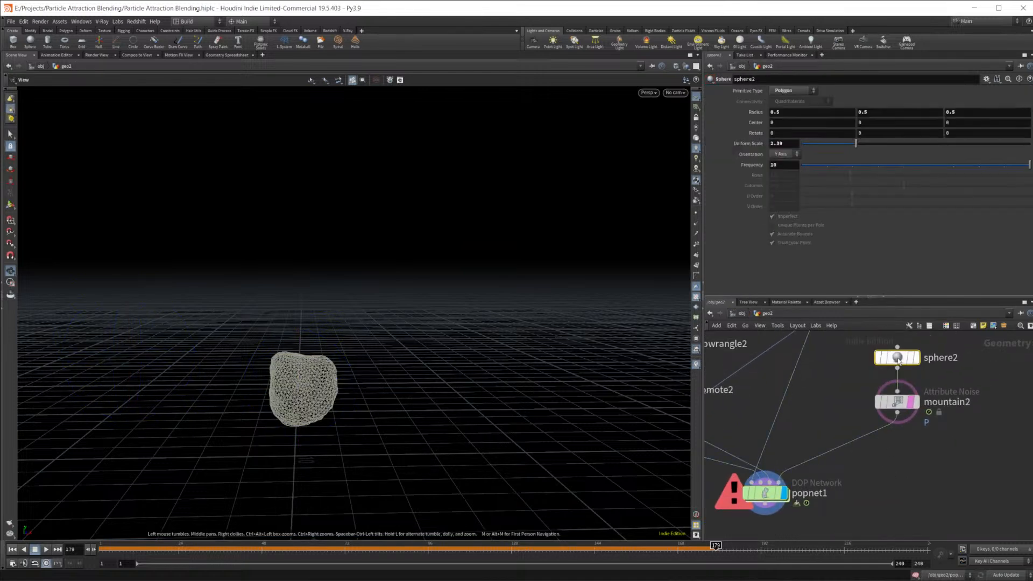
{"action": "left_click_drag", "start_coordinate": [867, 144], "coordinate": [1029, 143]}
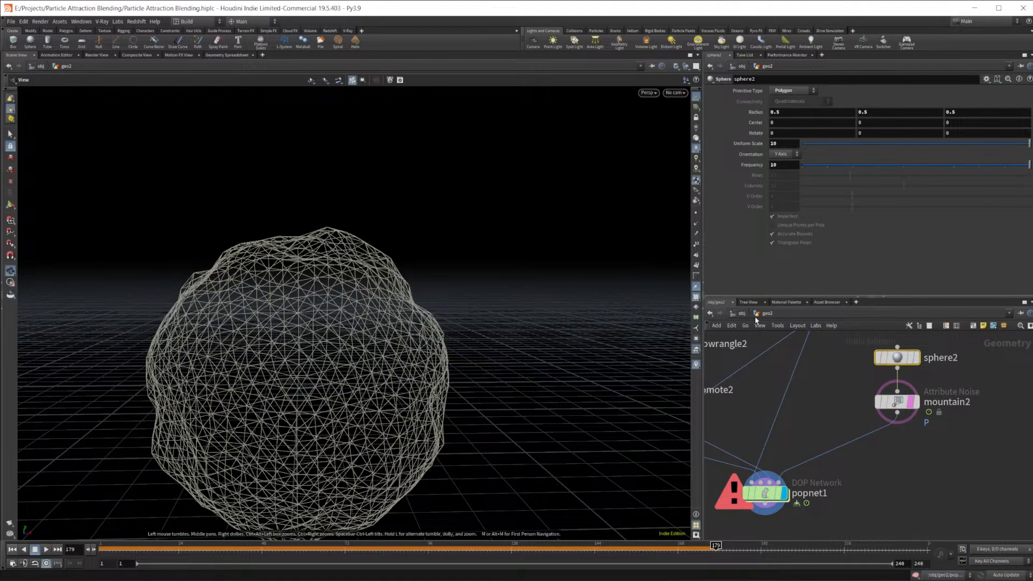
{"action": "middle_click_drag", "start_coordinate": [788, 144], "coordinate": [934, 145]}
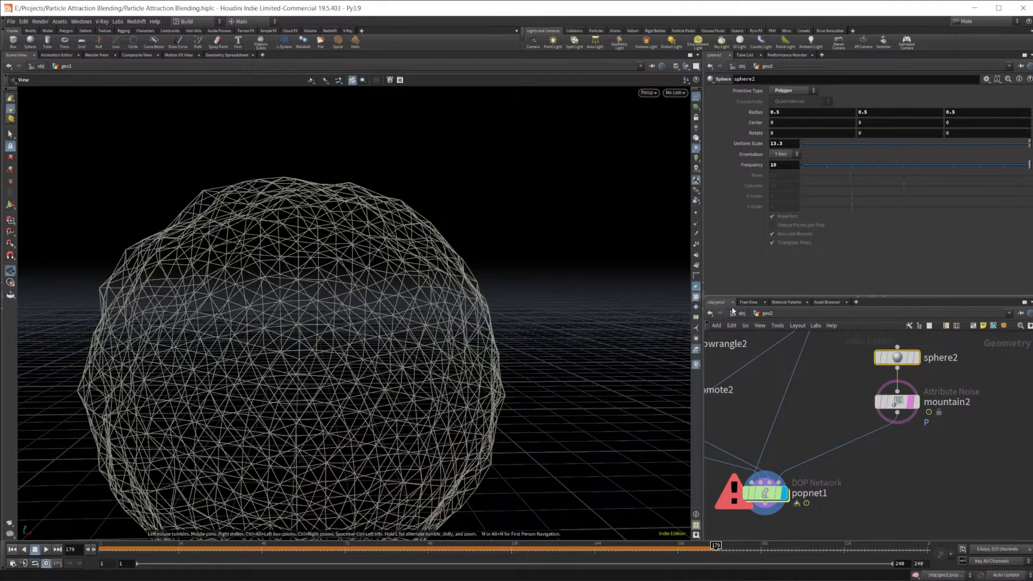
Step: Set popattract3 inside popnet1 to attract the repulse group, with Attraction Type Surface Points and Geometry Source Use Fourth Context Geometry
{"action": "double_click", "coordinate": [763, 492]}
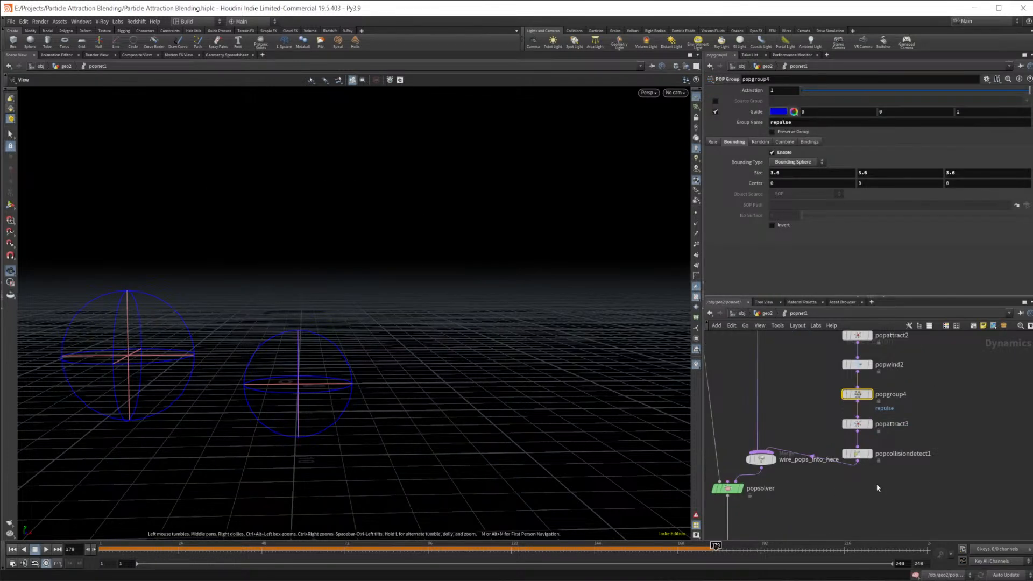
{"action": "left_click", "coordinate": [863, 425]}
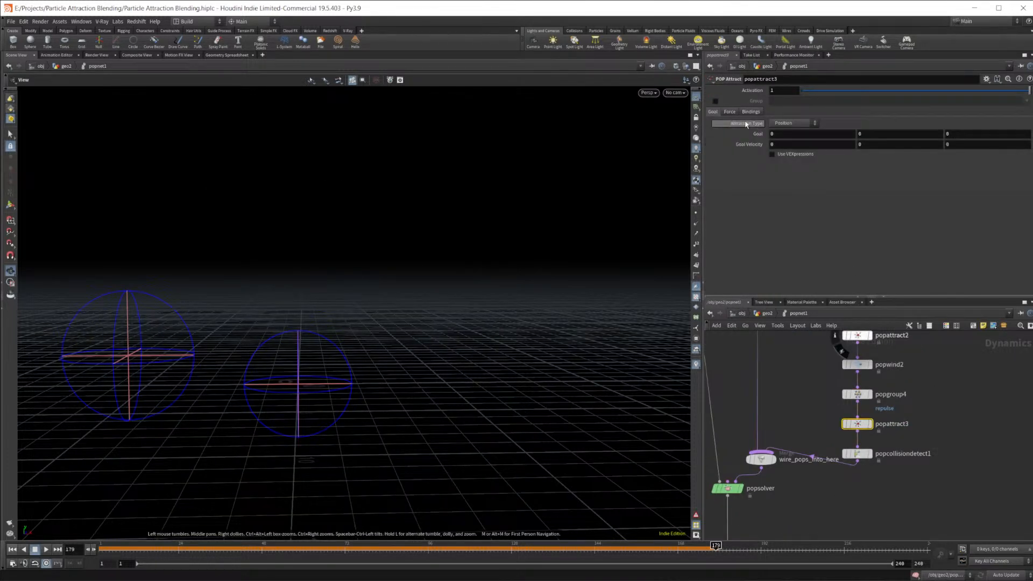
{"action": "left_click", "coordinate": [783, 123]}
{"action": "left_click", "coordinate": [795, 159]}
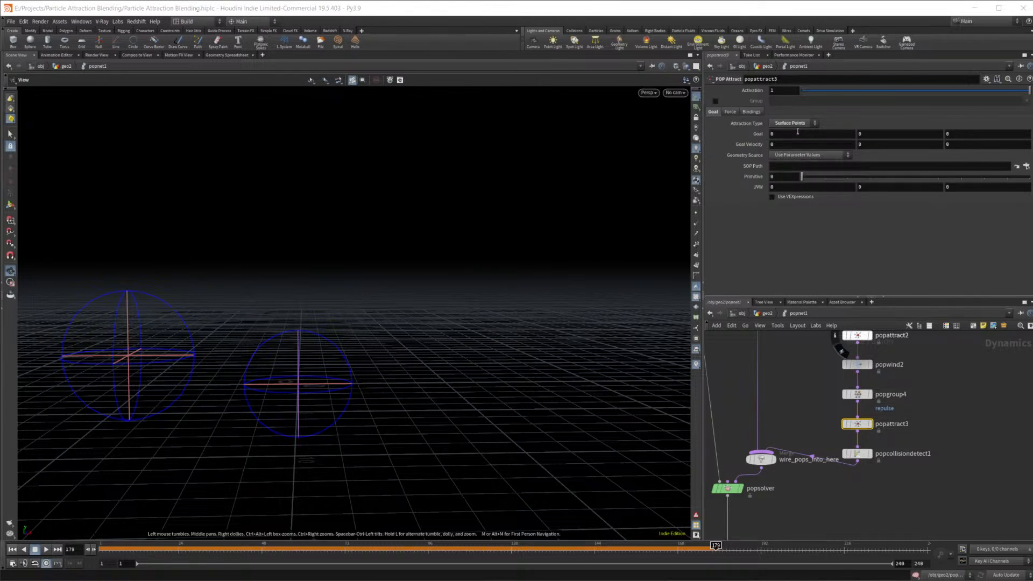
{"action": "left_click", "coordinate": [786, 155]}
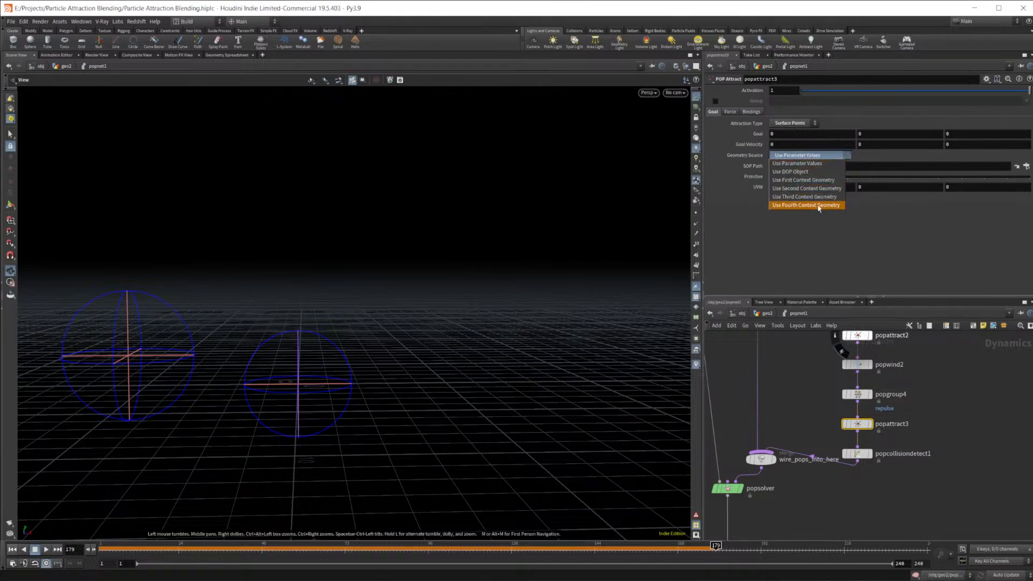
{"action": "left_click", "coordinate": [816, 206]}
{"action": "left_click", "coordinate": [715, 101]}
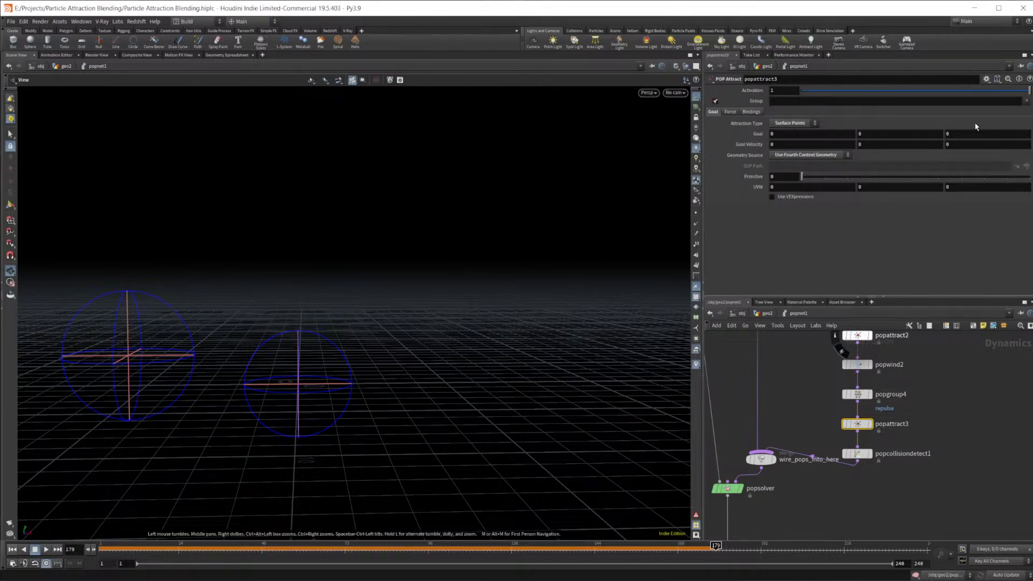
{"action": "left_click", "coordinate": [996, 134]}
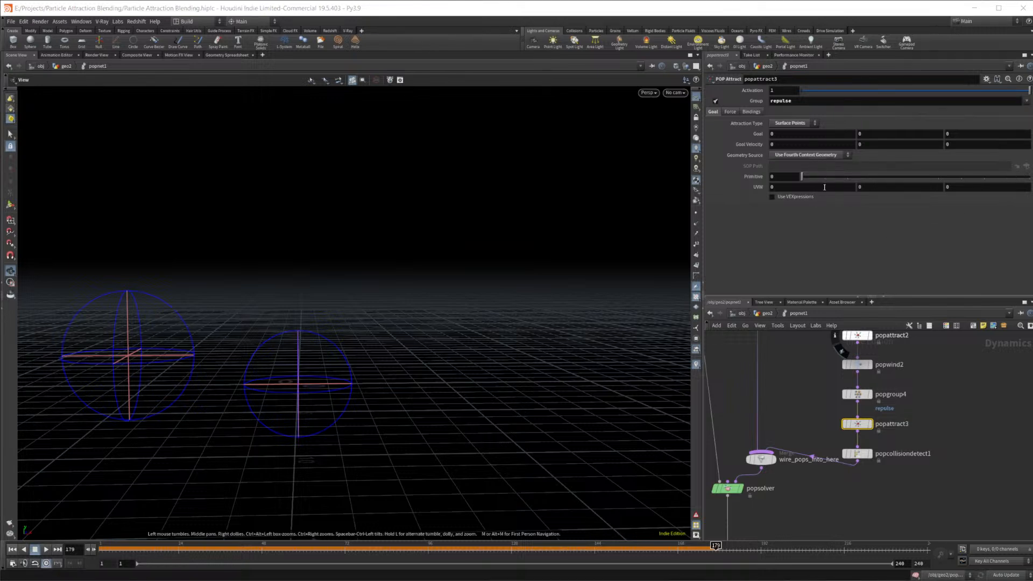
Step: Enable Use VEXpressions on popattract3 and copy the Pass Through goalprim and goalprimuv code from popattract2 into it
{"action": "left_click", "coordinate": [772, 197]}
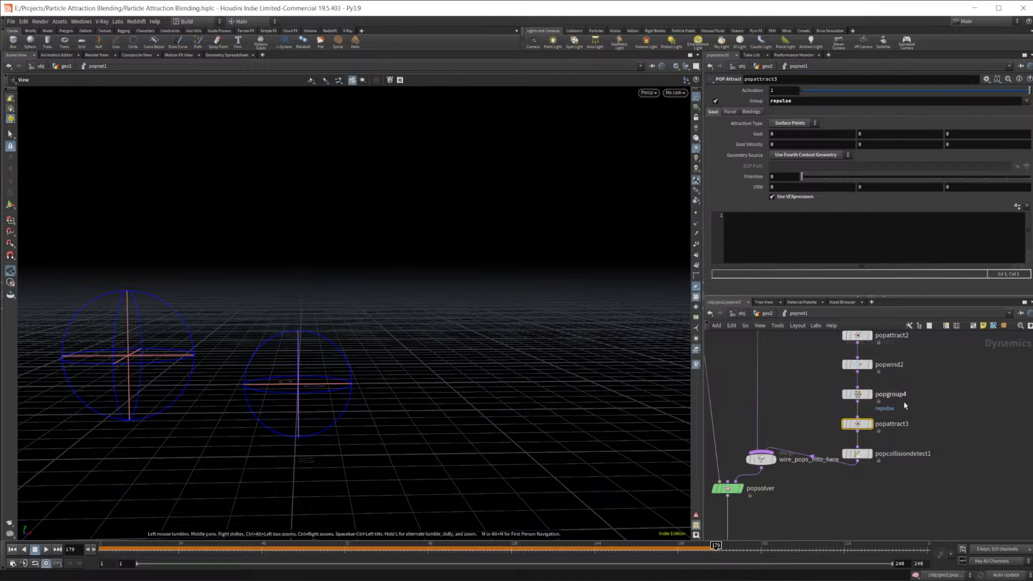
{"action": "left_click", "coordinate": [859, 394]}
{"action": "middle_click_drag", "start_coordinate": [923, 371], "coordinate": [915, 411]}
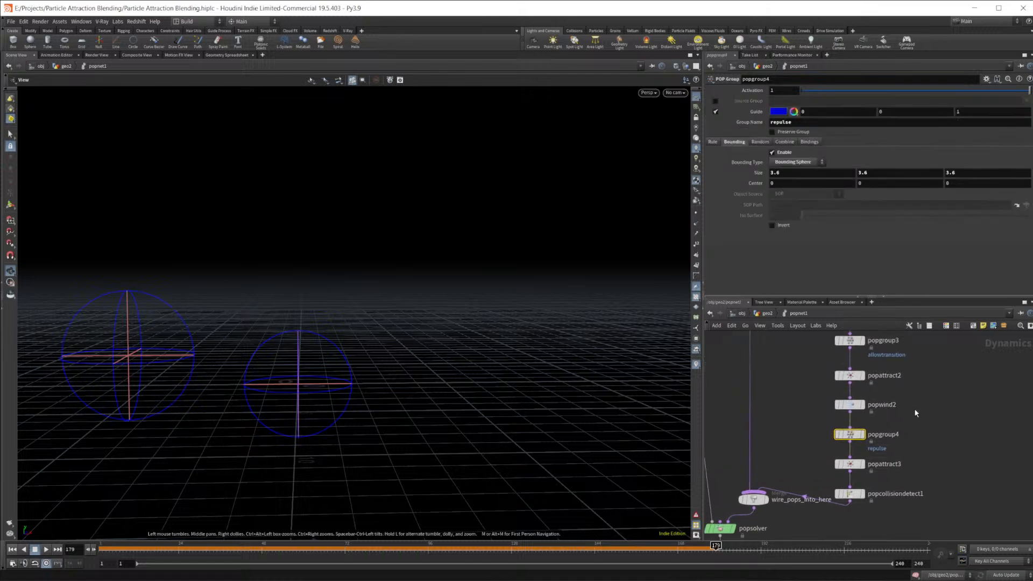
{"action": "left_click", "coordinate": [855, 371]}
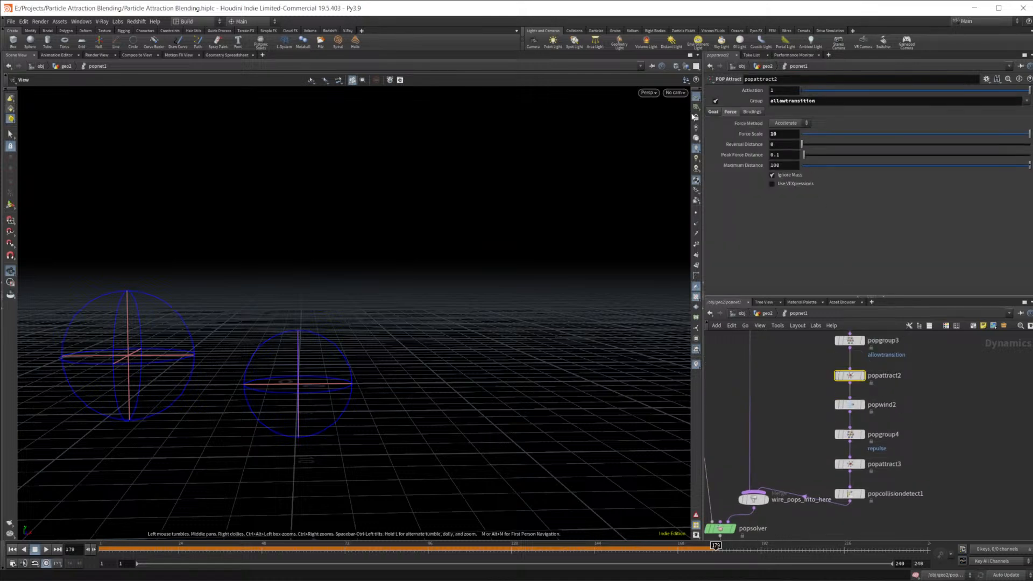
{"action": "left_click", "coordinate": [713, 112]}
{"action": "left_click_drag", "start_coordinate": [864, 254], "coordinate": [695, 210]}
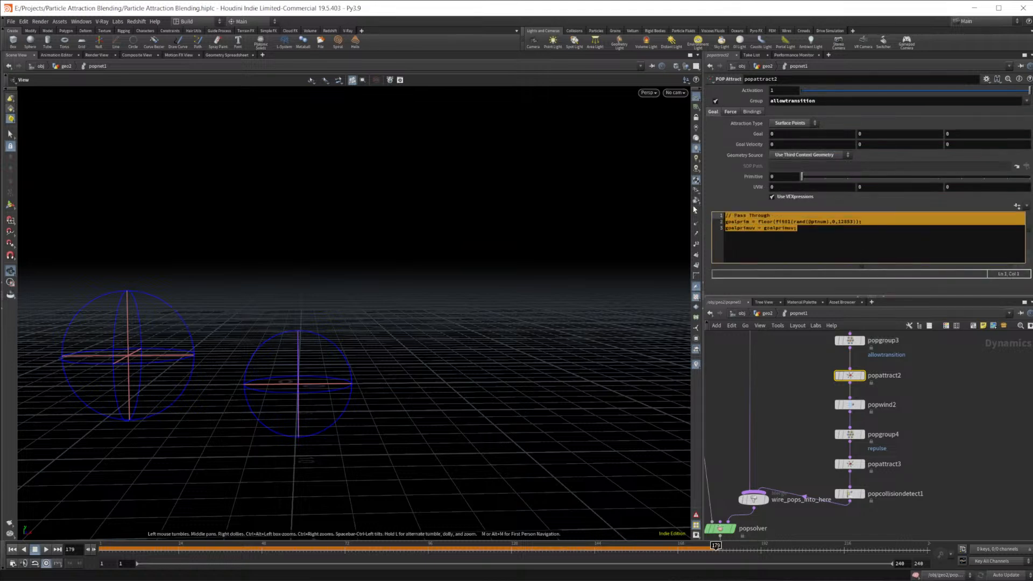
{"action": "middle_click_drag", "start_coordinate": [940, 361], "coordinate": [935, 316]}
{"action": "left_click", "coordinate": [846, 419]}
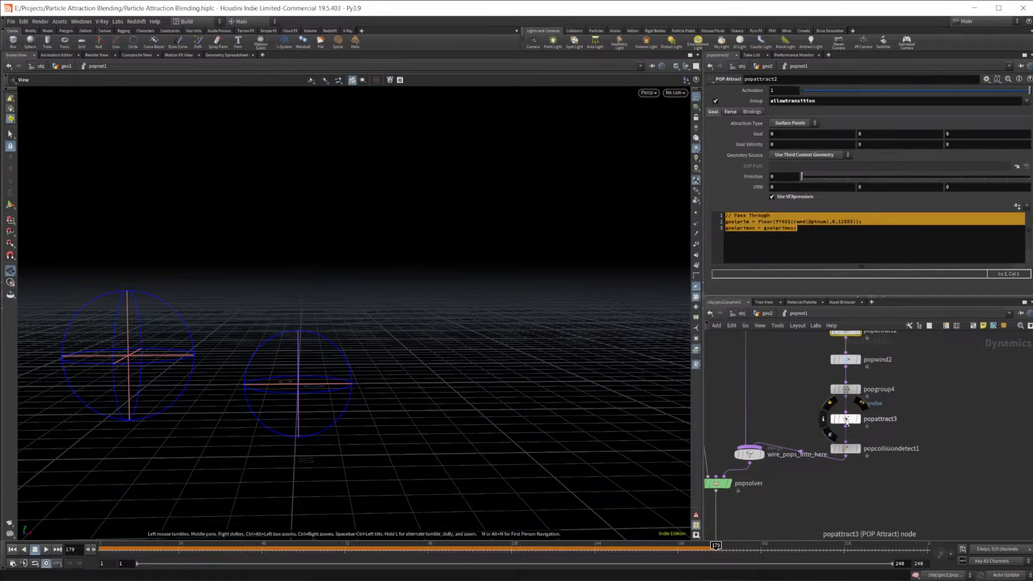
{"action": "left_click", "coordinate": [768, 263]}
{"action": "left_click", "coordinate": [971, 433]}
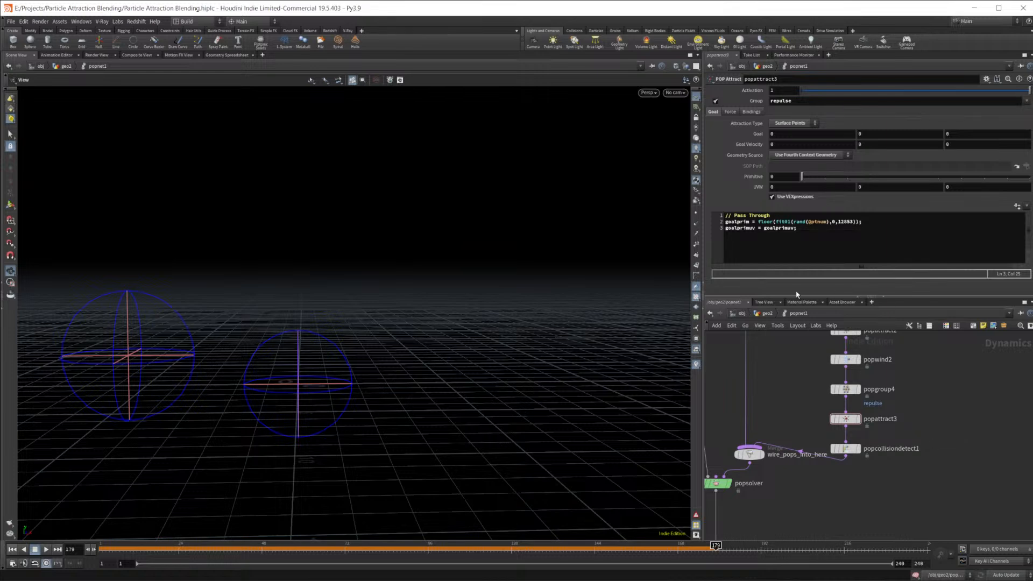
Step: Look up mountain2's last primitive number in the Geometry Spreadsheet and set the upper limit of popattract3's goalprim expression to 1999
{"action": "left_click", "coordinate": [233, 55]}
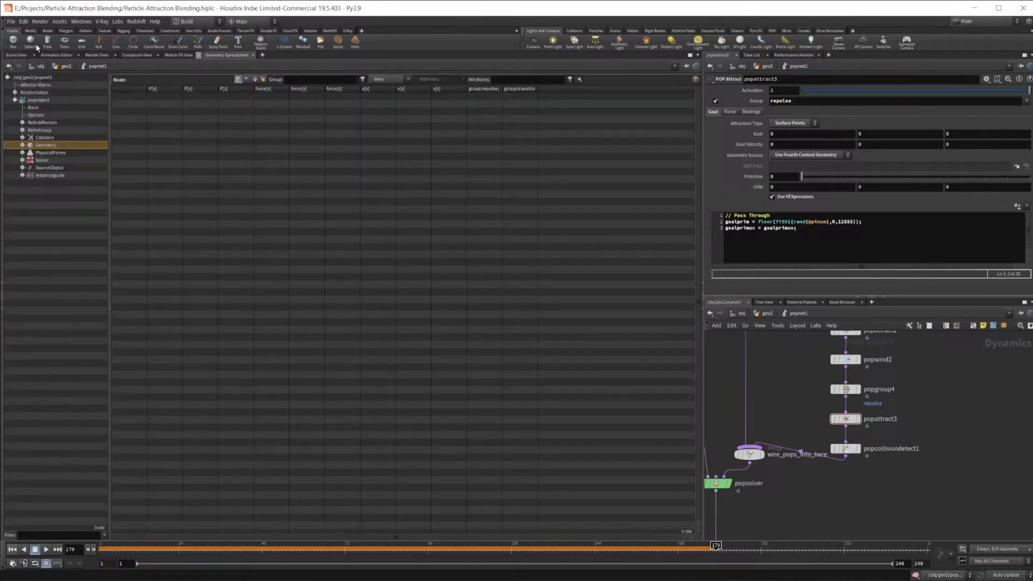
{"action": "left_click", "coordinate": [16, 55]}
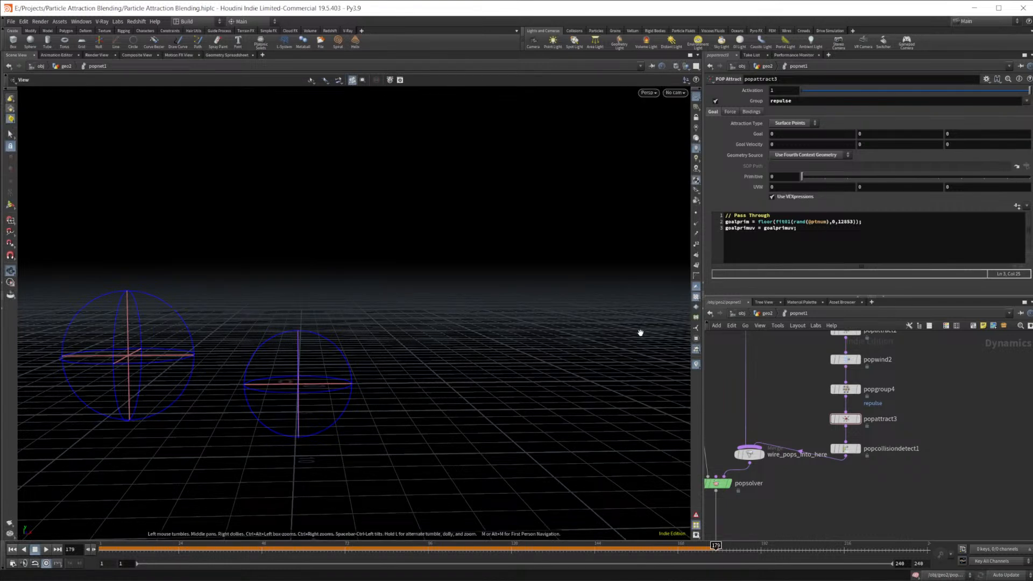
{"action": "key", "text": "u"}
{"action": "left_click", "coordinate": [897, 402]}
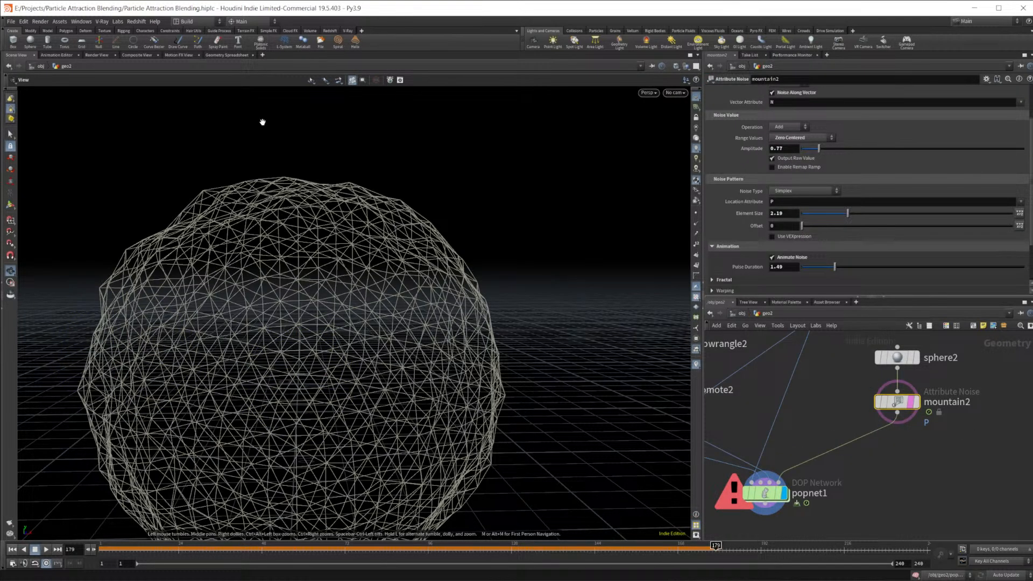
{"action": "left_click", "coordinate": [226, 55]}
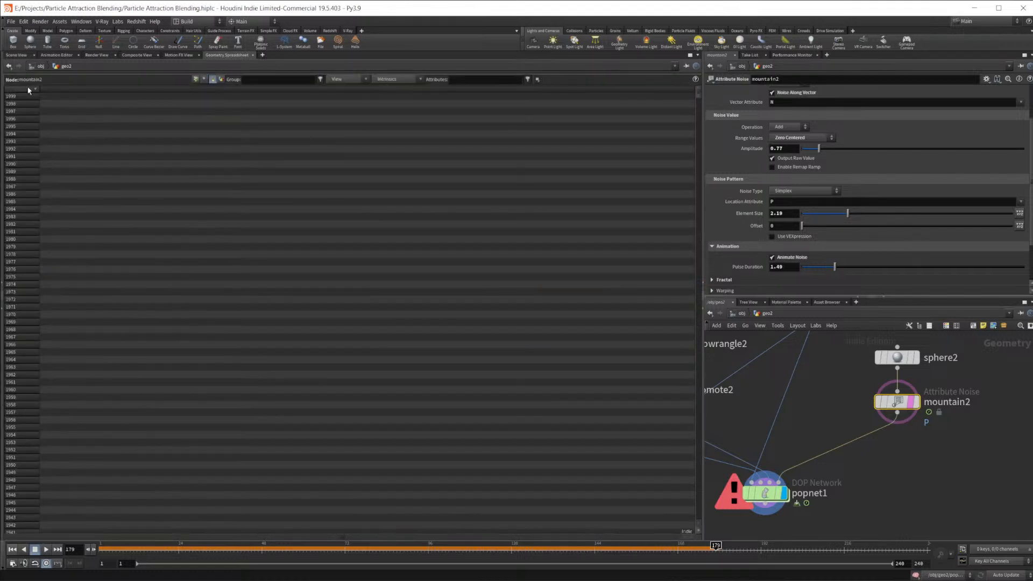
{"action": "left_click", "coordinate": [17, 55]}
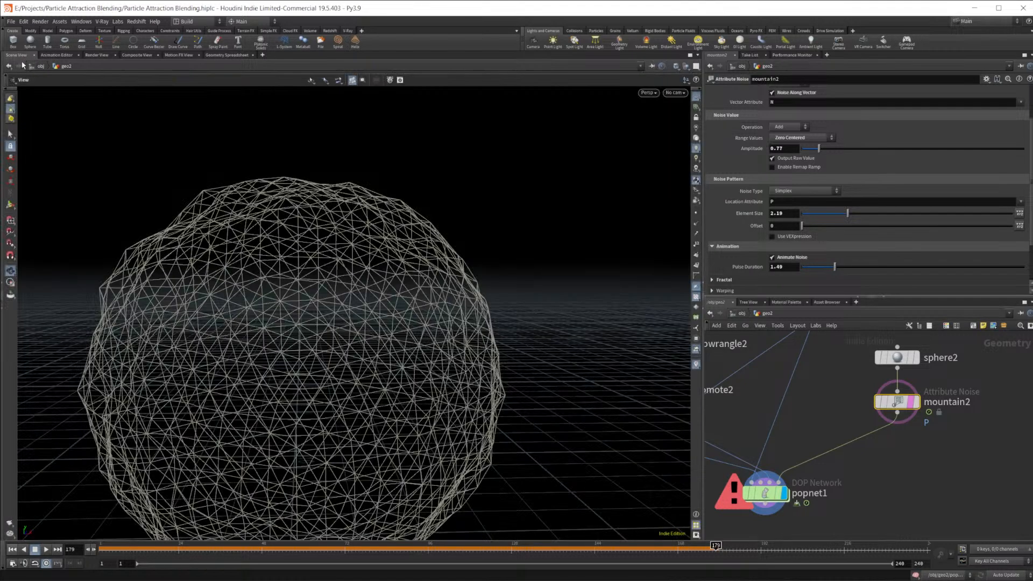
{"action": "double_click", "coordinate": [774, 492]}
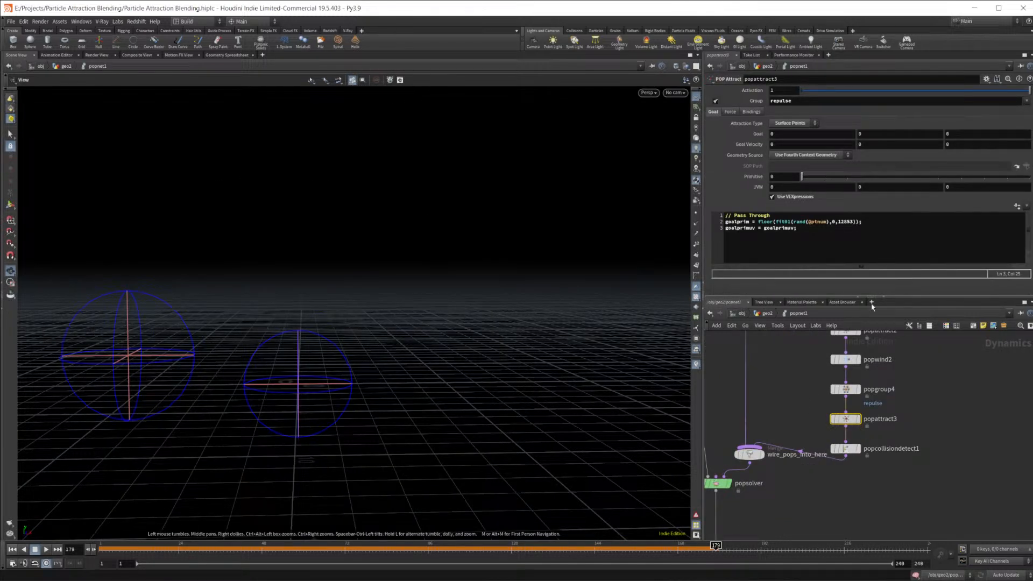
{"action": "left_click", "coordinate": [851, 224]}
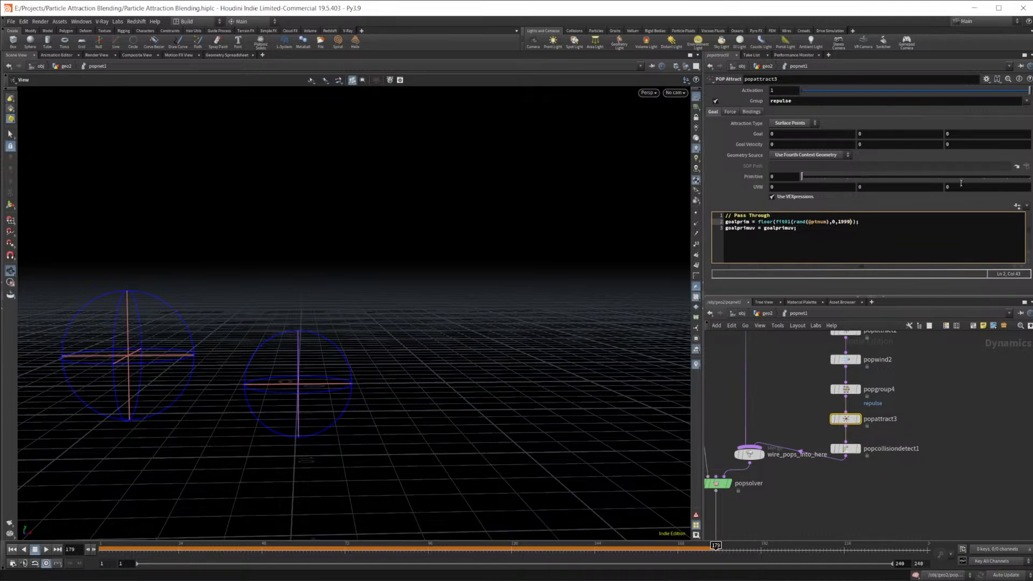
Step: Set popattract3's Force Scale to 7.82, then play and scrub the simulation to check the repulsion
{"action": "left_click", "coordinate": [925, 433]}
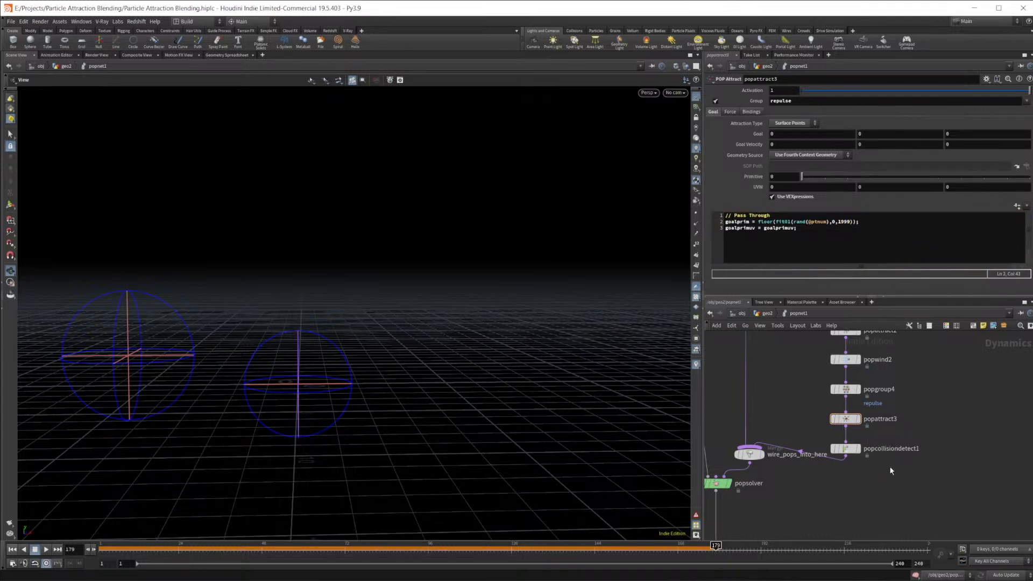
{"action": "left_click", "coordinate": [729, 112]}
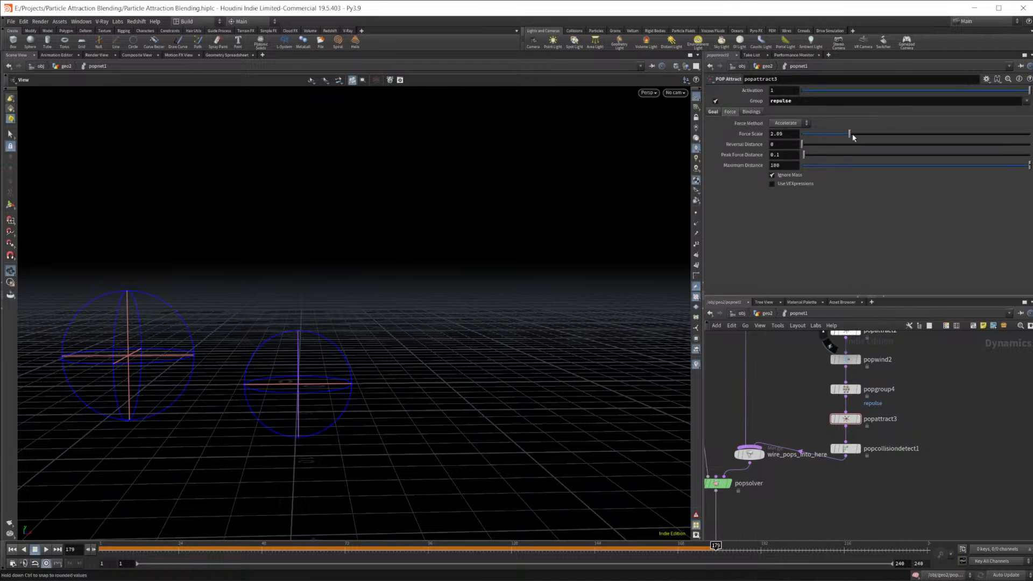
{"action": "left_click_drag", "start_coordinate": [925, 133], "coordinate": [980, 133]}
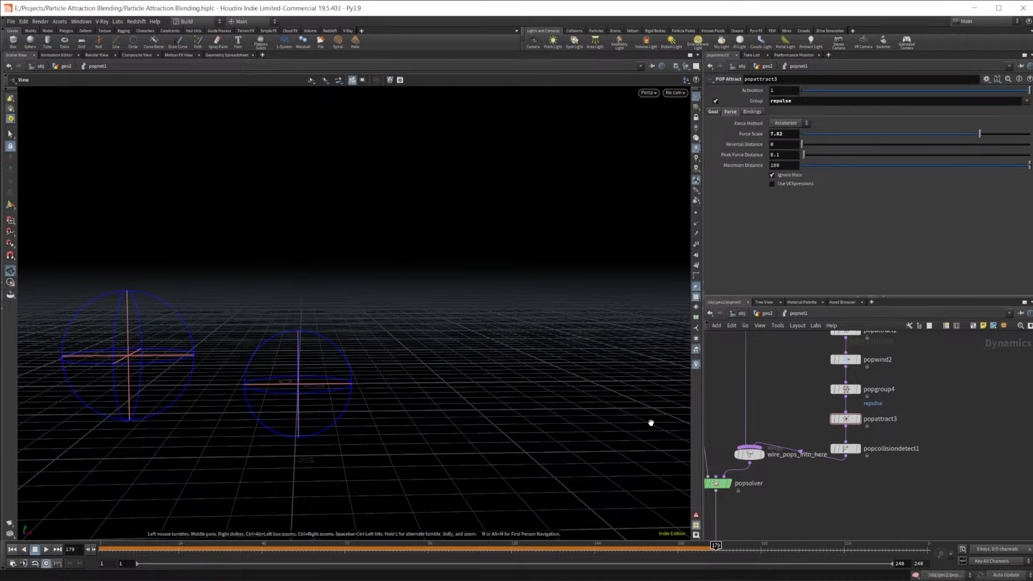
{"action": "left_click", "coordinate": [14, 550]}
{"action": "left_click", "coordinate": [46, 550]}
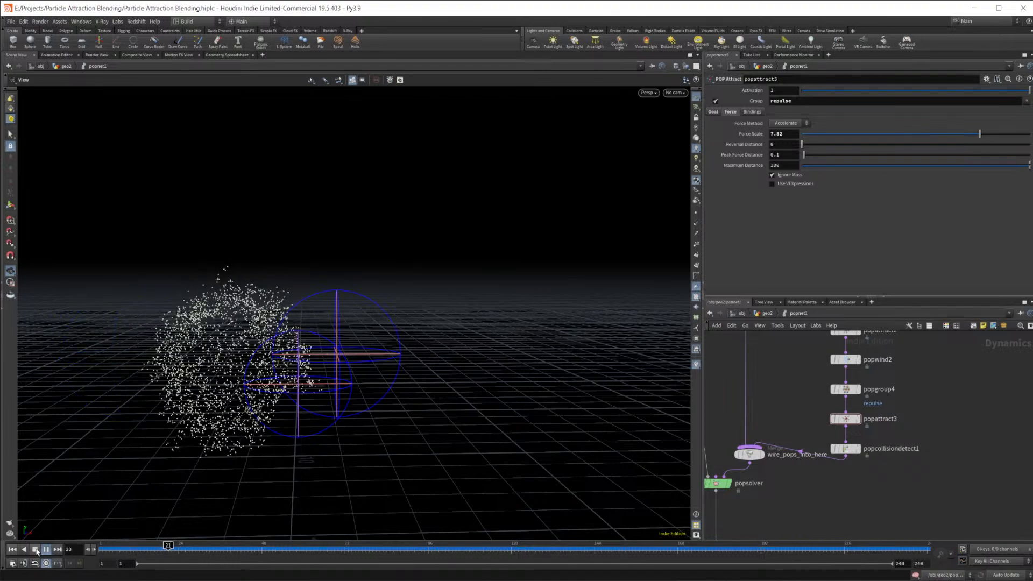
{"action": "left_click", "coordinate": [35, 550]}
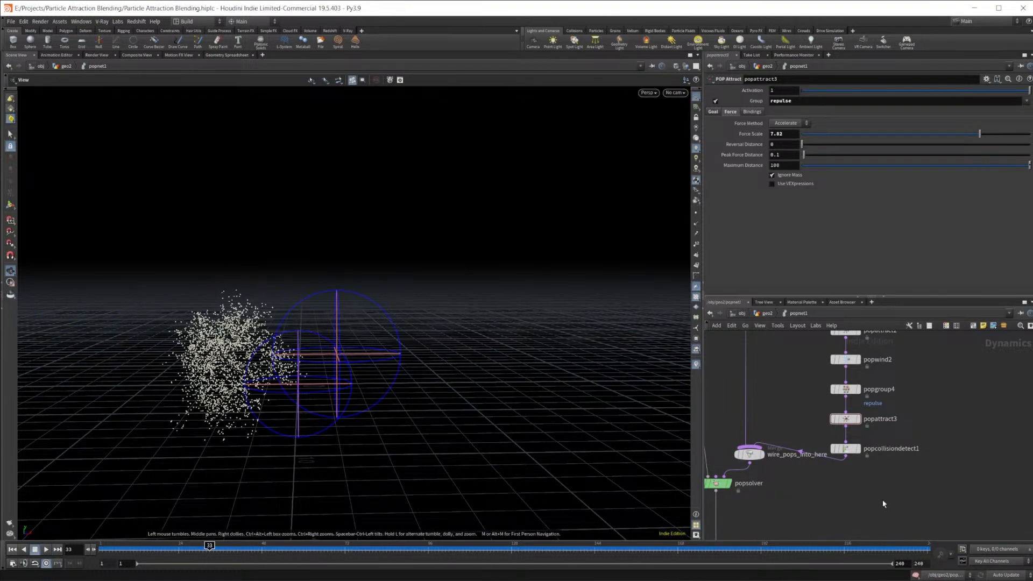
{"action": "middle_click_drag", "start_coordinate": [951, 485], "coordinate": [921, 498]}
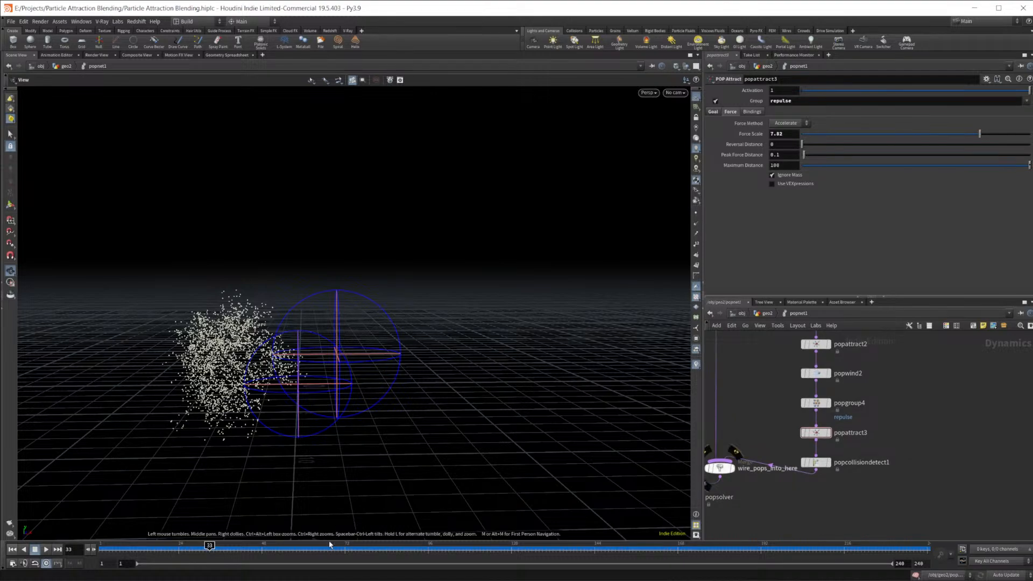
{"action": "left_click", "coordinate": [365, 545]}
{"action": "mouse_move", "coordinate": [365, 545]}
{"action": "left_mouse_down"}
{"action": "mouse_move", "coordinate": [695, 545]}
{"action": "mouse_move", "coordinate": [782, 576]}
{"action": "mouse_move", "coordinate": [601, 576]}
{"action": "mouse_move", "coordinate": [877, 578]}
{"action": "mouse_move", "coordinate": [485, 564]}
{"action": "mouse_move", "coordinate": [556, 564]}
{"action": "left_mouse_up"}
Step: Reduce popattract3's Maximum Distance to 5.78 and replay the simulation from the first frame
{"action": "left_click", "coordinate": [816, 433]}
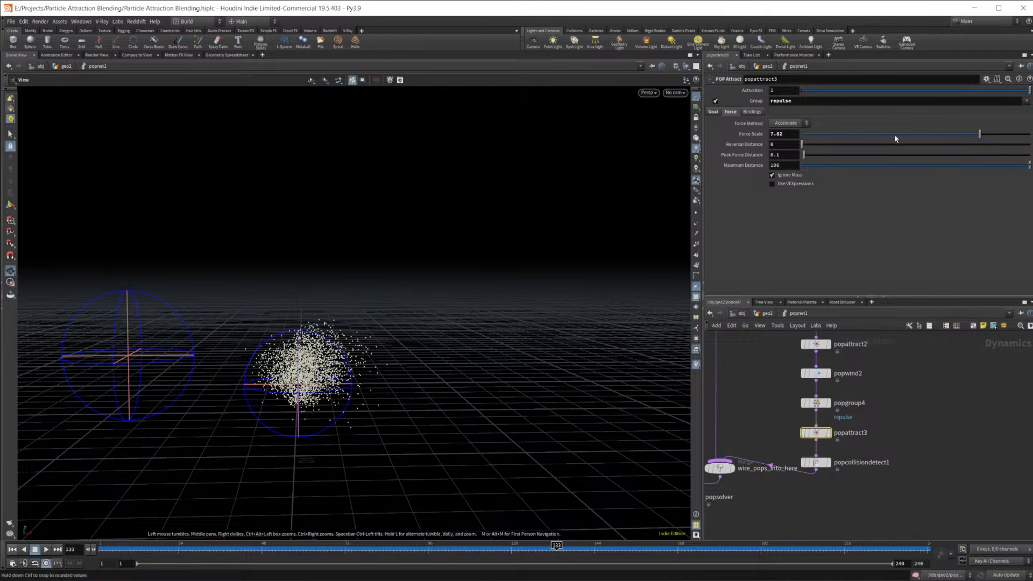
{"action": "left_click_drag", "start_coordinate": [849, 166], "coordinate": [839, 166]}
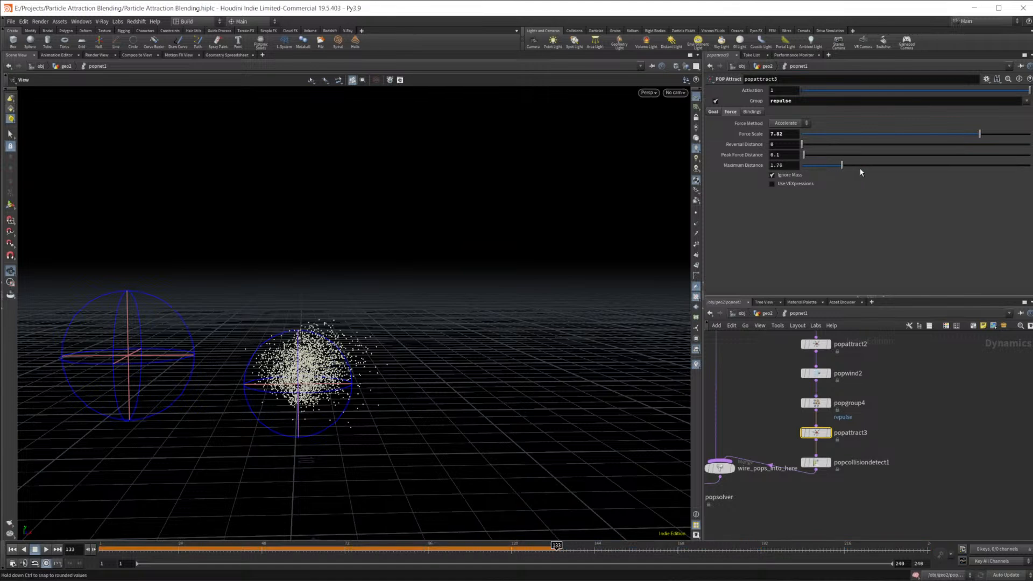
{"action": "left_click_drag", "start_coordinate": [939, 171], "coordinate": [934, 171]}
{"action": "left_click", "coordinate": [12, 549]}
{"action": "left_click", "coordinate": [46, 549]}
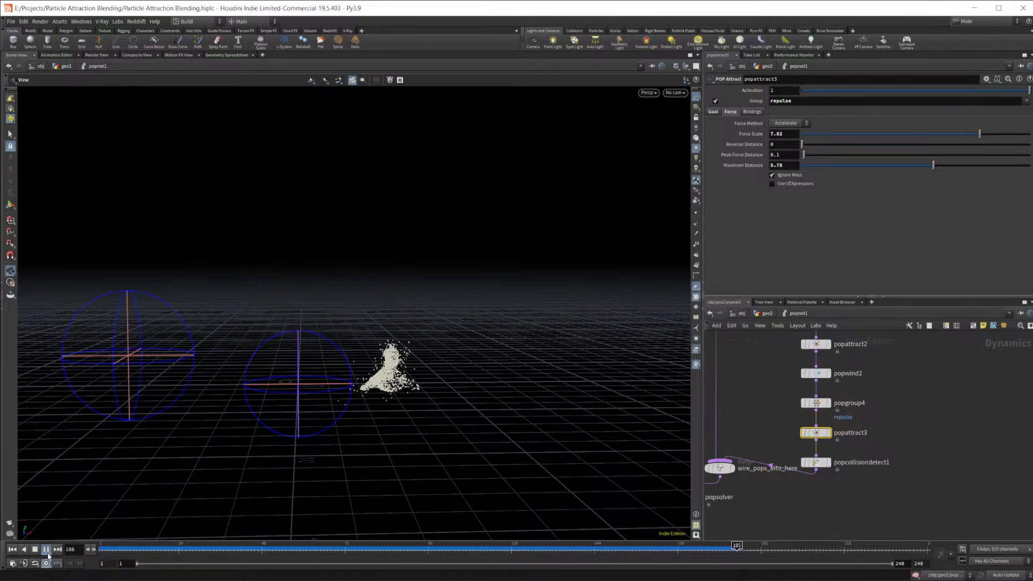
{"action": "left_click", "coordinate": [47, 551]}
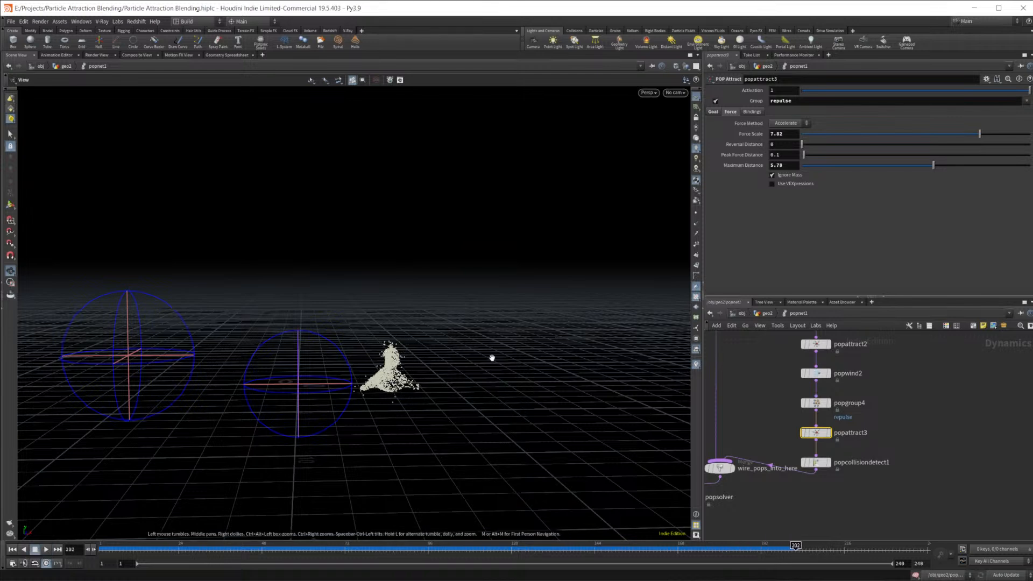
Step: Reset popattract3's Maximum Distance to its default of 100, lower its Force Scale to 4.46, and replay the simulation
{"action": "middle_click", "coordinate": [743, 168], "text": "ctrl"}
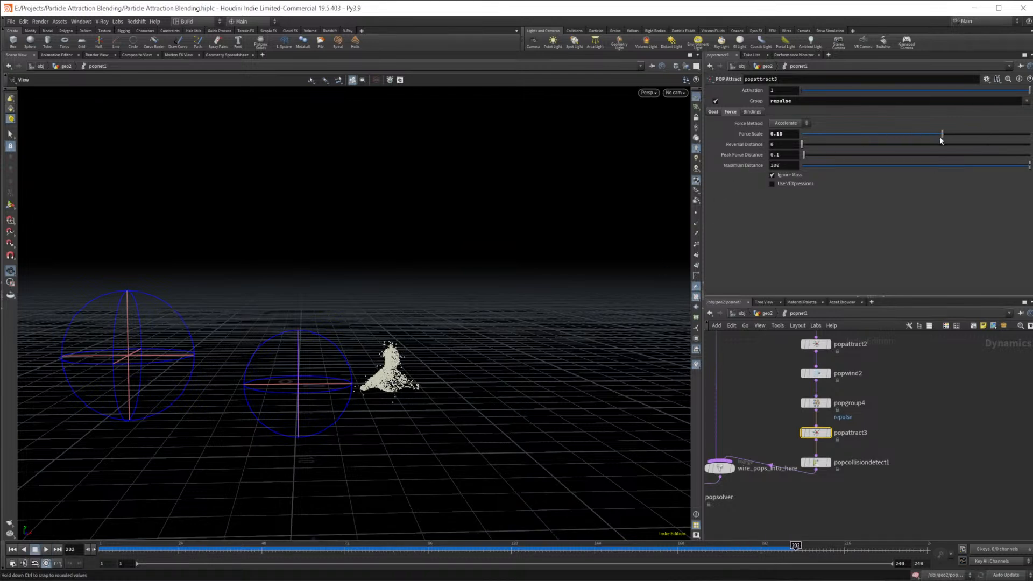
{"action": "left_click_drag", "start_coordinate": [909, 148], "coordinate": [901, 148]}
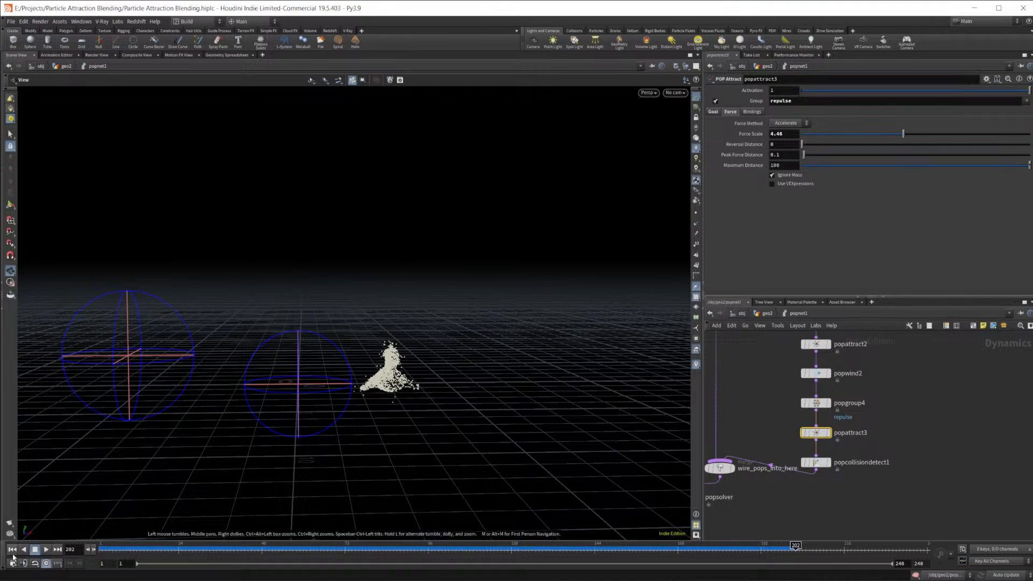
{"action": "left_click", "coordinate": [12, 549]}
{"action": "left_click", "coordinate": [45, 549]}
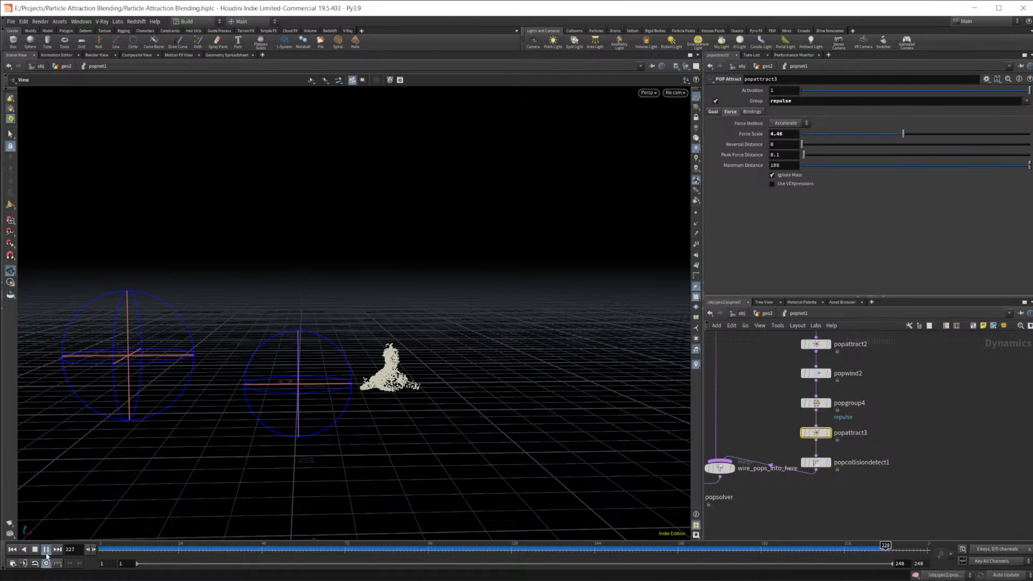
{"action": "left_click", "coordinate": [36, 554]}
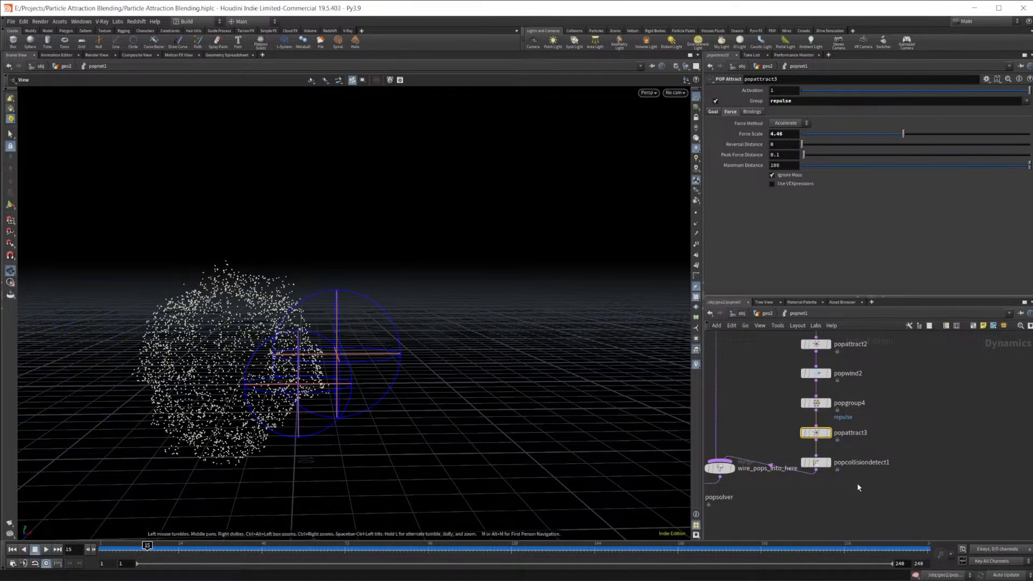
Step: Bypass popattract3 and popgroup4 and replay the simulation without the repulsion
{"action": "left_click", "coordinate": [801, 419]}
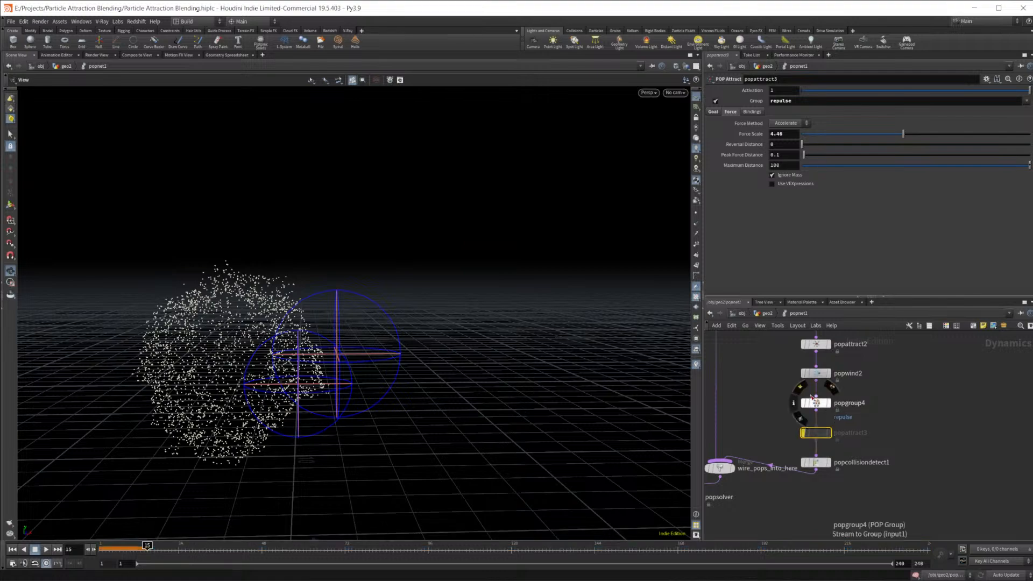
{"action": "left_click", "coordinate": [12, 548]}
{"action": "left_click", "coordinate": [45, 550]}
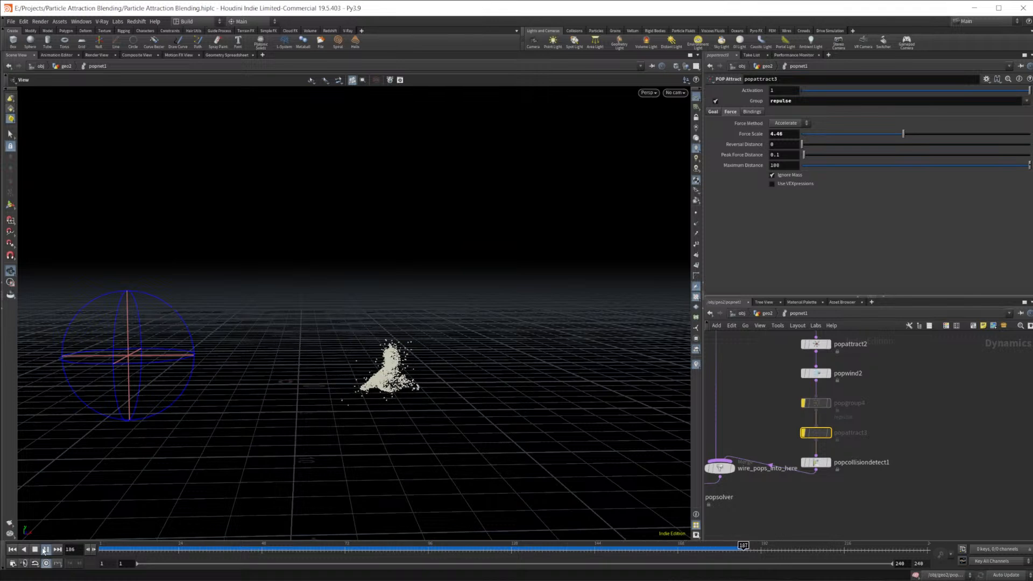
{"action": "left_click", "coordinate": [44, 549]}
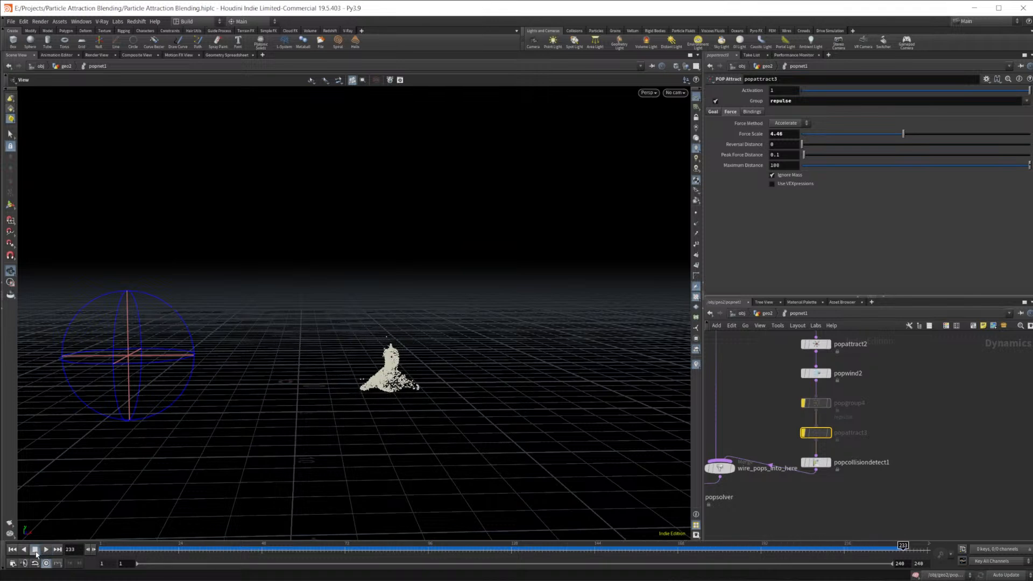
Step: Increase popwind2's noise Amplitude to 3.43 and replay the simulation
{"action": "scroll", "coordinate": [876, 472], "scroll_direction": "up", "scroll_amount": 5}
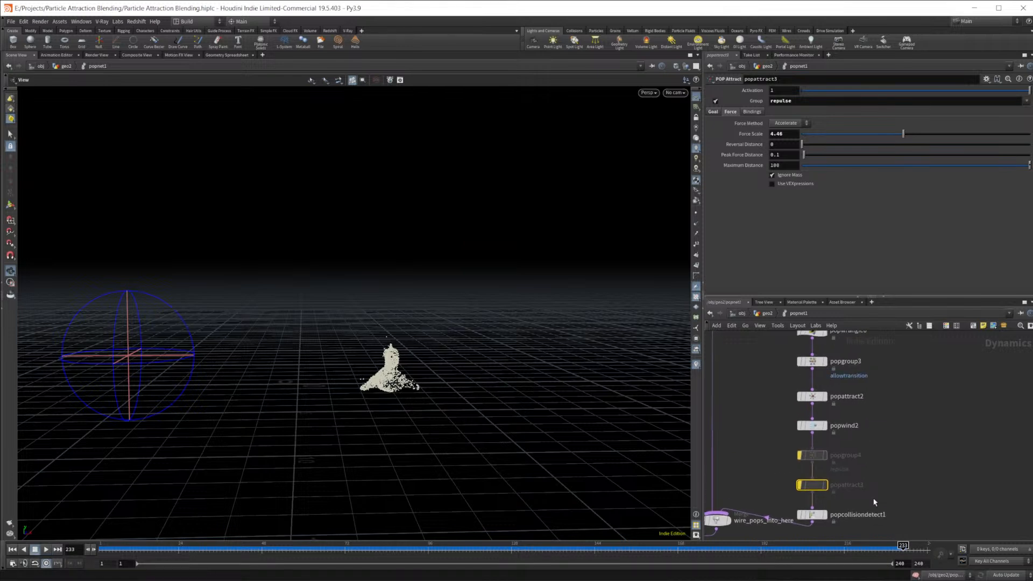
{"action": "left_click", "coordinate": [815, 436]}
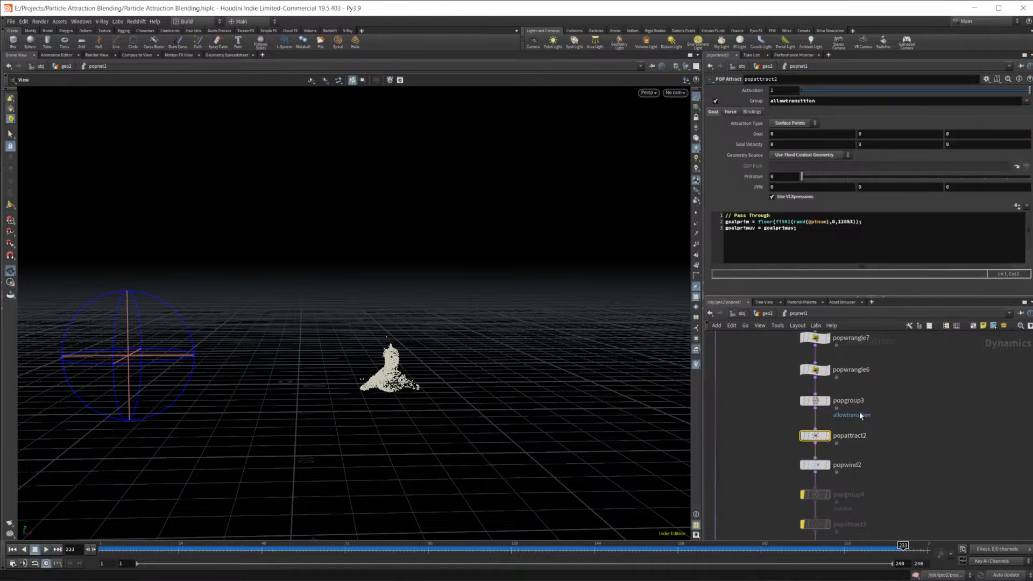
{"action": "left_click", "coordinate": [818, 474]}
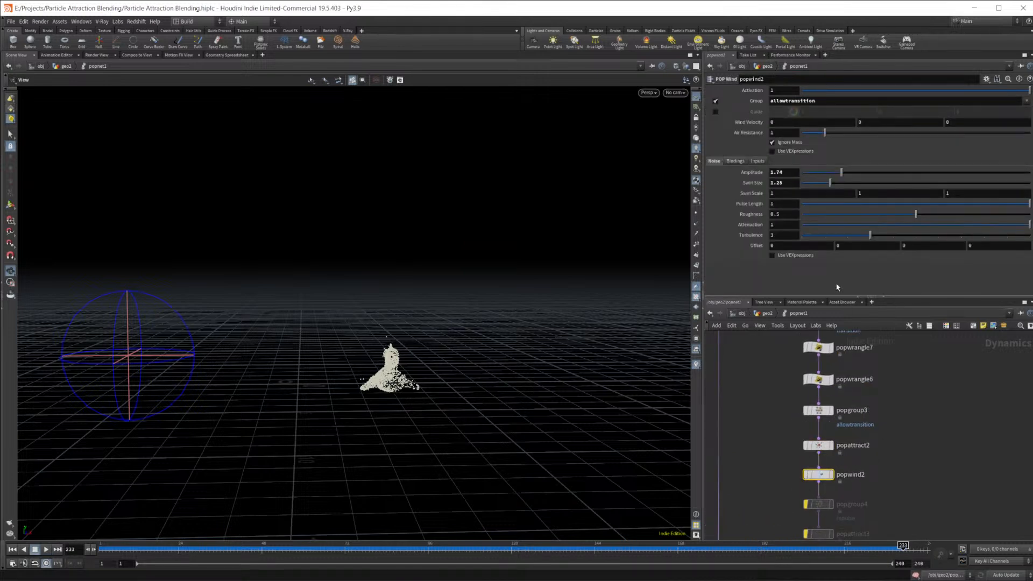
{"action": "left_click_drag", "start_coordinate": [878, 176], "coordinate": [880, 174]}
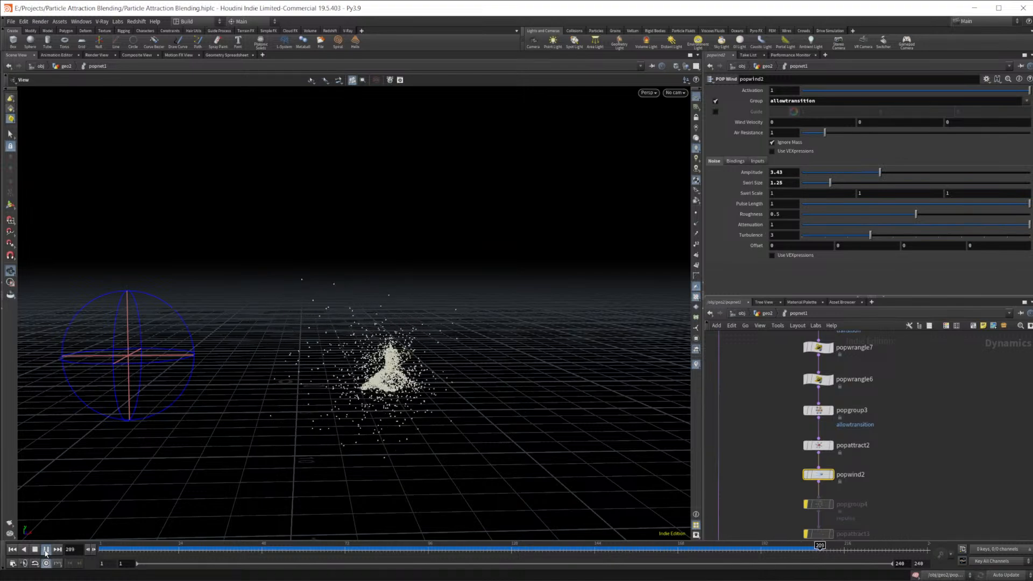
Step: Increase popattract2's Force Scale and replay the simulation to check the stronger attraction
{"action": "left_click_drag", "start_coordinate": [818, 445], "coordinate": [821, 446]}
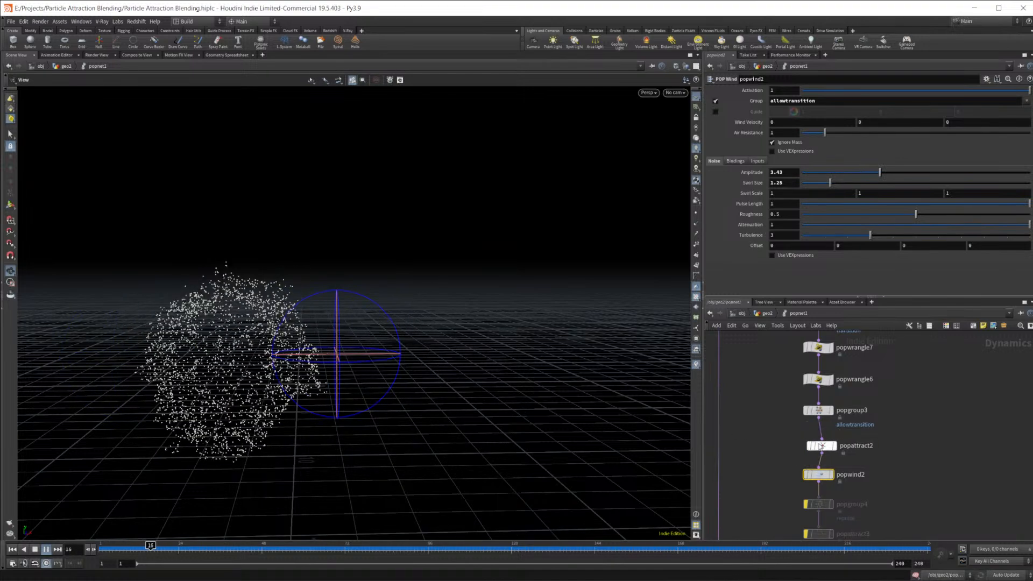
{"action": "left_click", "coordinate": [821, 445]}
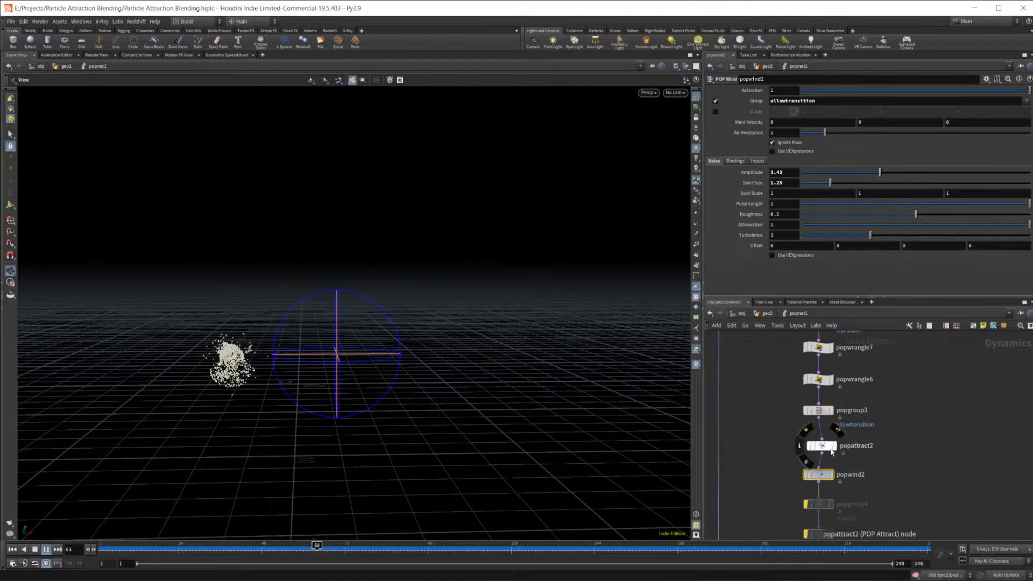
{"action": "left_click", "coordinate": [732, 112]}
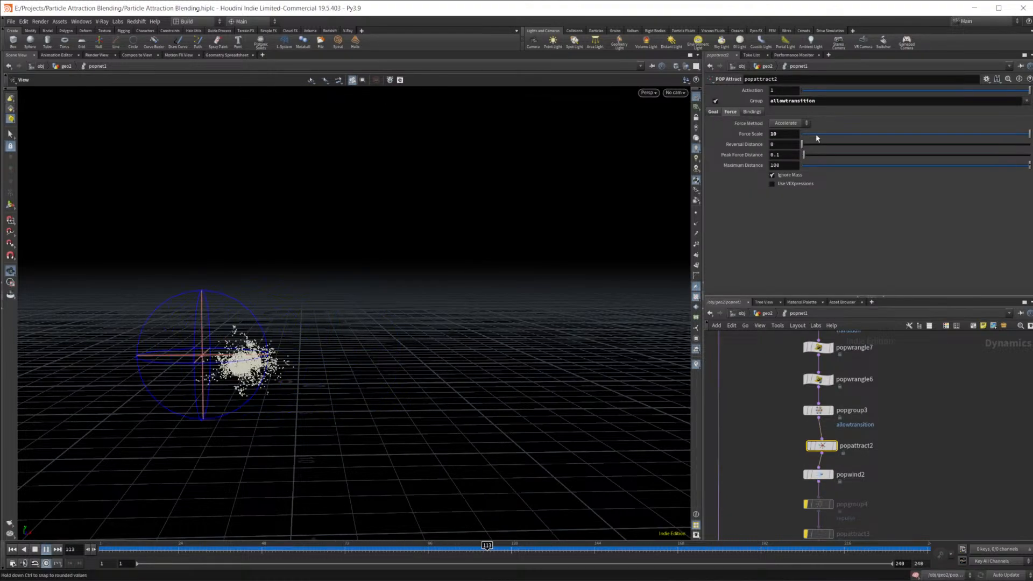
{"action": "middle_click_drag", "start_coordinate": [787, 133], "coordinate": [815, 136]}
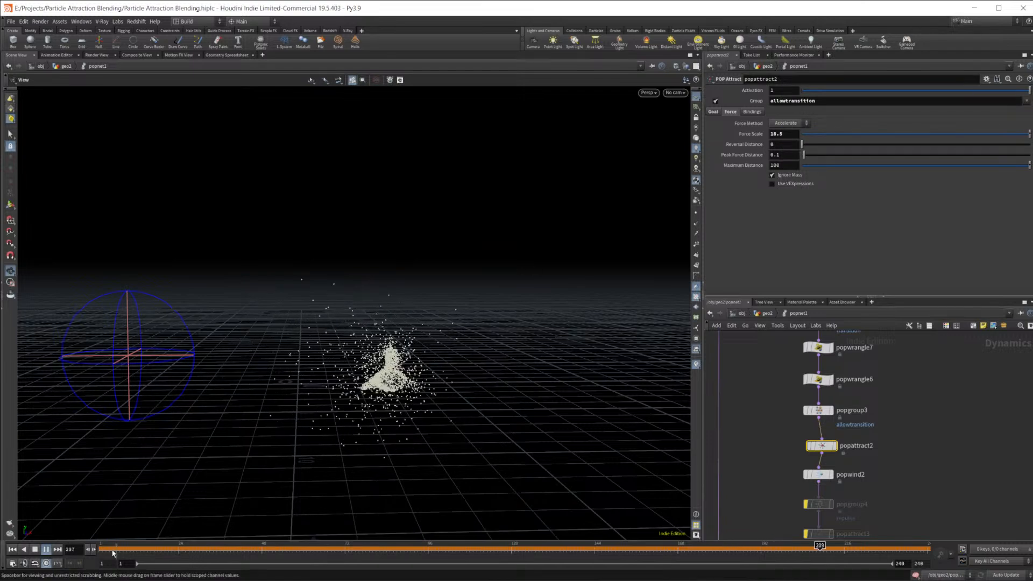
{"action": "left_click", "coordinate": [34, 550]}
{"action": "left_click", "coordinate": [46, 550]}
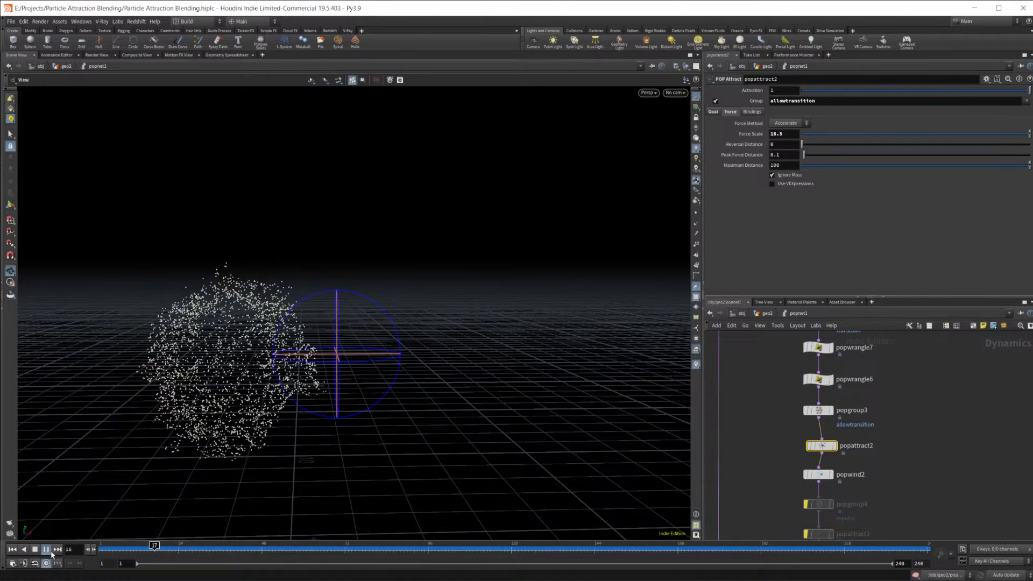
{"action": "left_click", "coordinate": [46, 550]}
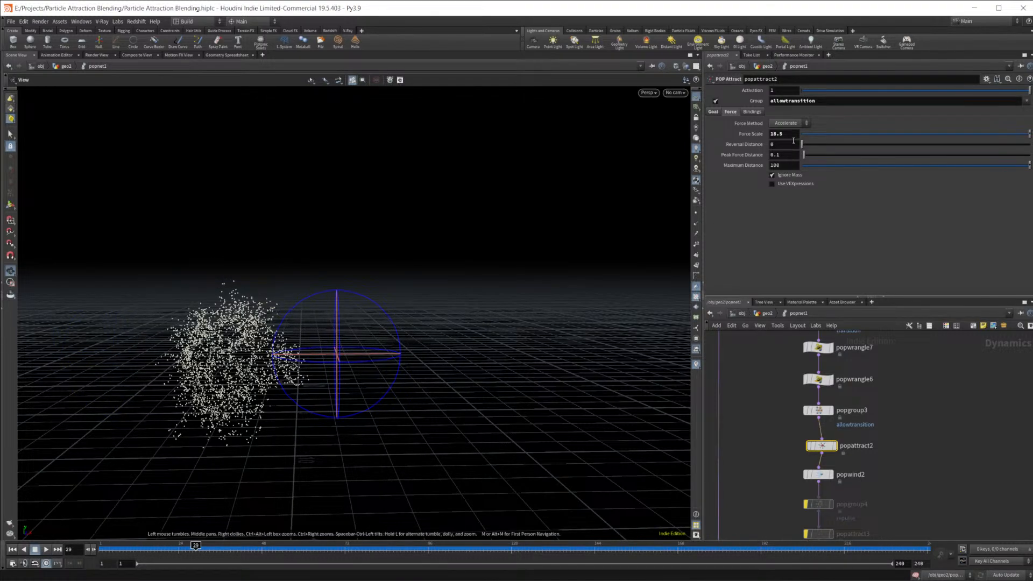
Step: Set popattract2's Force Scale to 25 and play the simulation from the first frame
{"action": "left_click_drag", "start_coordinate": [776, 134], "coordinate": [726, 133]}
{"action": "type", "text": "25"}
{"action": "key", "text": "Return"}
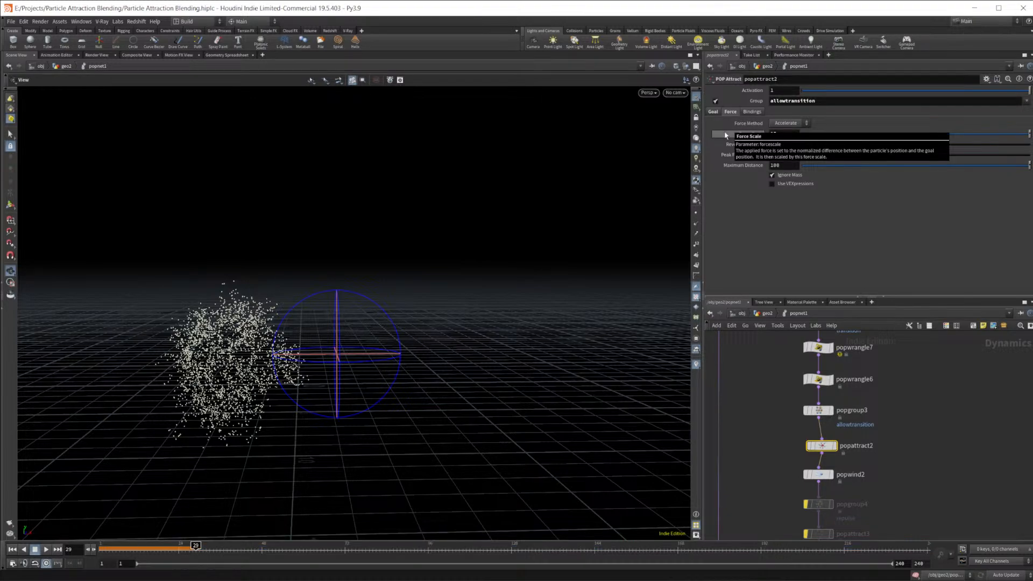
{"action": "left_click", "coordinate": [22, 550]}
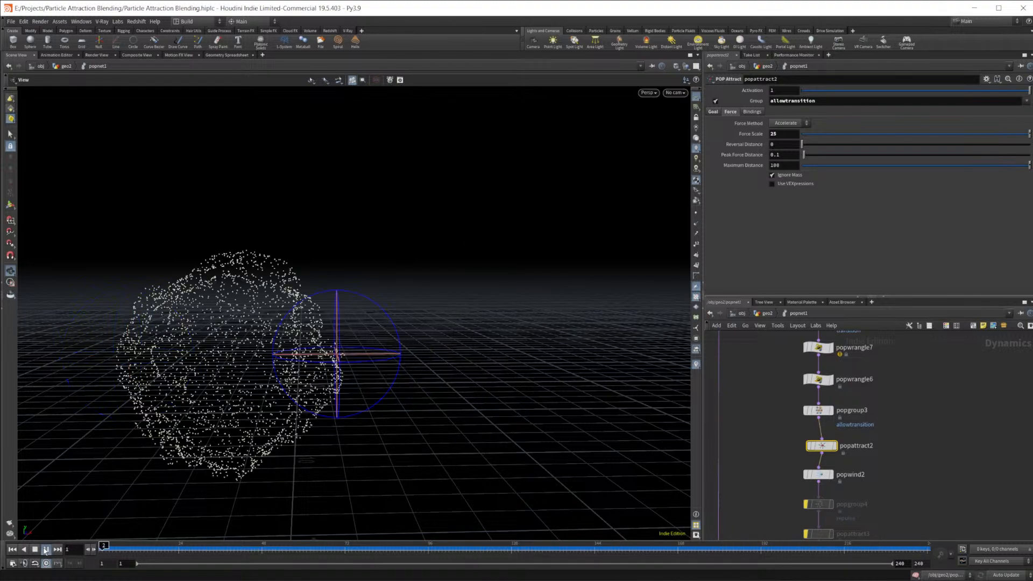
{"action": "left_click", "coordinate": [44, 550]}
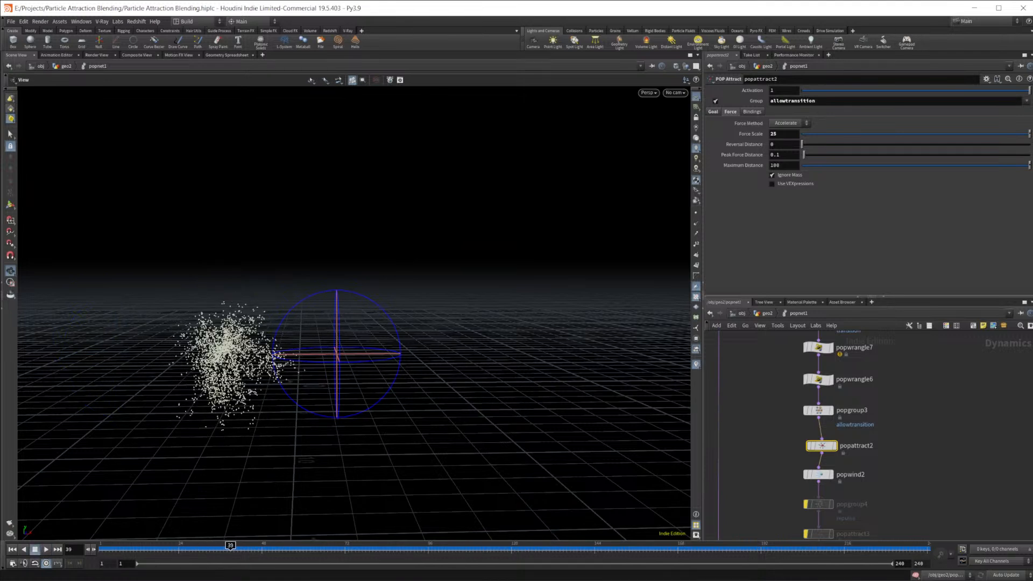
Step: Delete the bypassed popgroup4 and popattract3 nodes from popnet1
{"action": "scroll", "coordinate": [899, 426], "scroll_direction": "down", "scroll_amount": 3}
{"action": "left_click_drag", "start_coordinate": [901, 502], "coordinate": [806, 451]}
{"action": "key", "text": "Delete"}
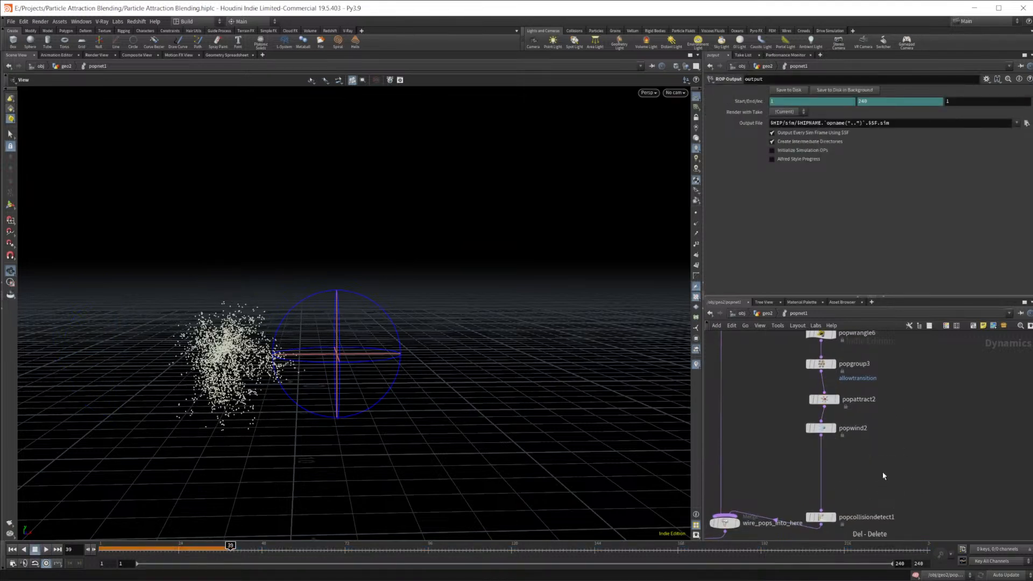
Step: Hide the viewport grid with Display Ortho Grid turned off, and play the simulation from the first frame
{"action": "left_click", "coordinate": [11, 549]}
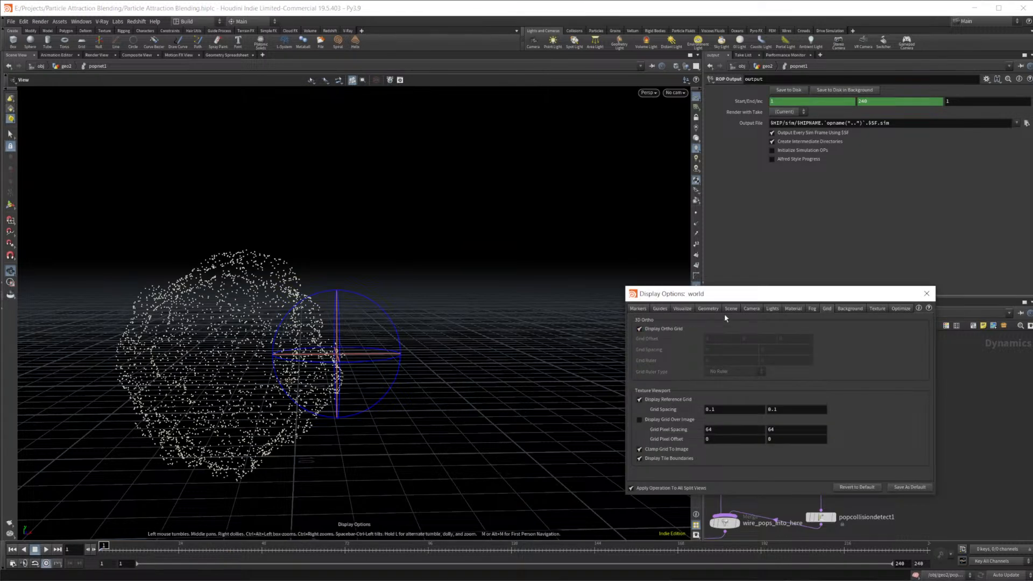
{"action": "left_click", "coordinate": [708, 325]}
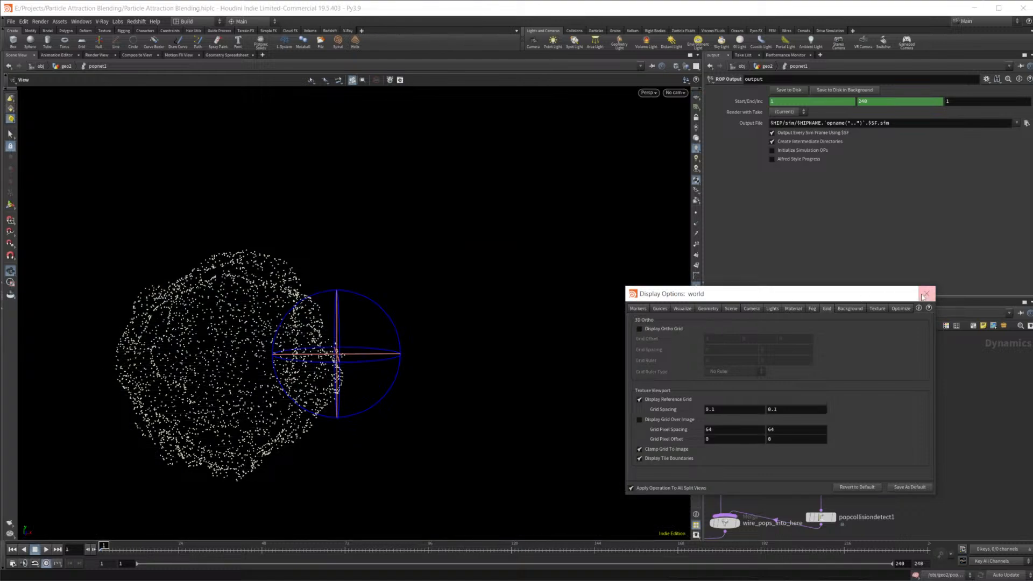
{"action": "left_click", "coordinate": [926, 293]}
{"action": "left_click", "coordinate": [46, 549]}
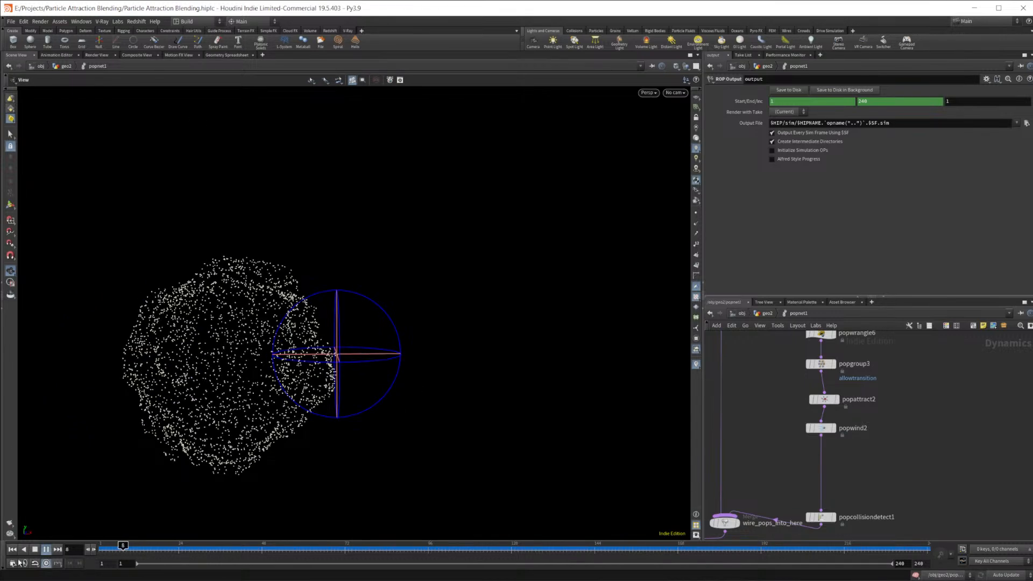
{"action": "left_click", "coordinate": [35, 551]}
{"action": "middle_click_drag", "start_coordinate": [762, 411], "coordinate": [749, 427]}
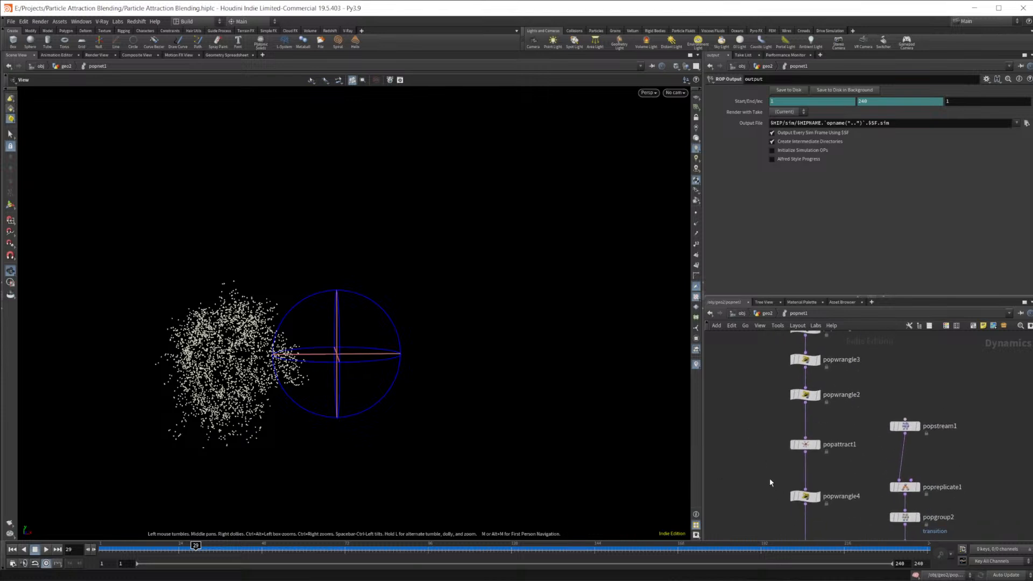
Step: Delete the popwrangle4 node below popattract1 and return to the first frame
{"action": "left_click", "coordinate": [804, 498]}
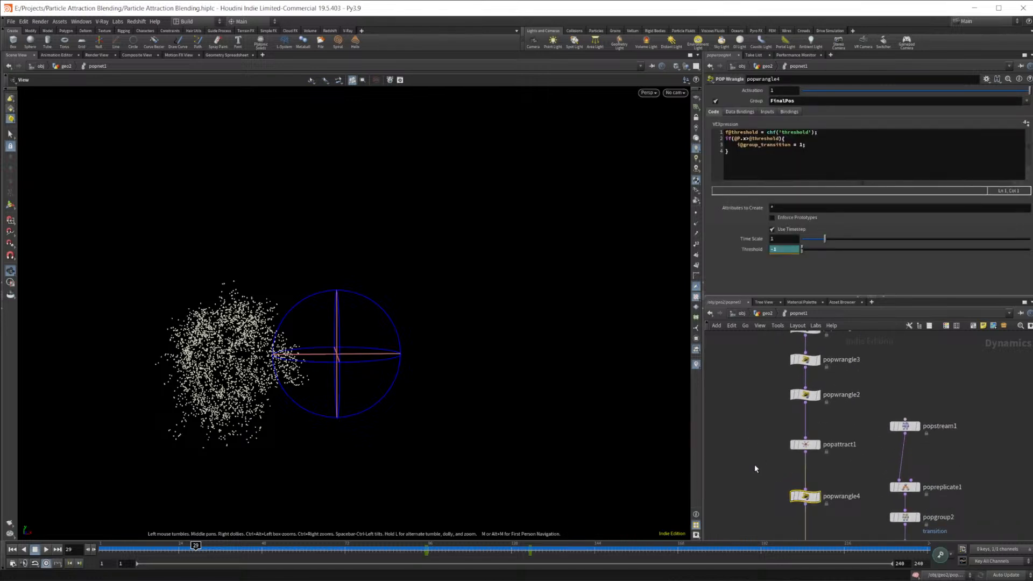
{"action": "left_click_drag", "start_coordinate": [751, 463], "coordinate": [822, 525]}
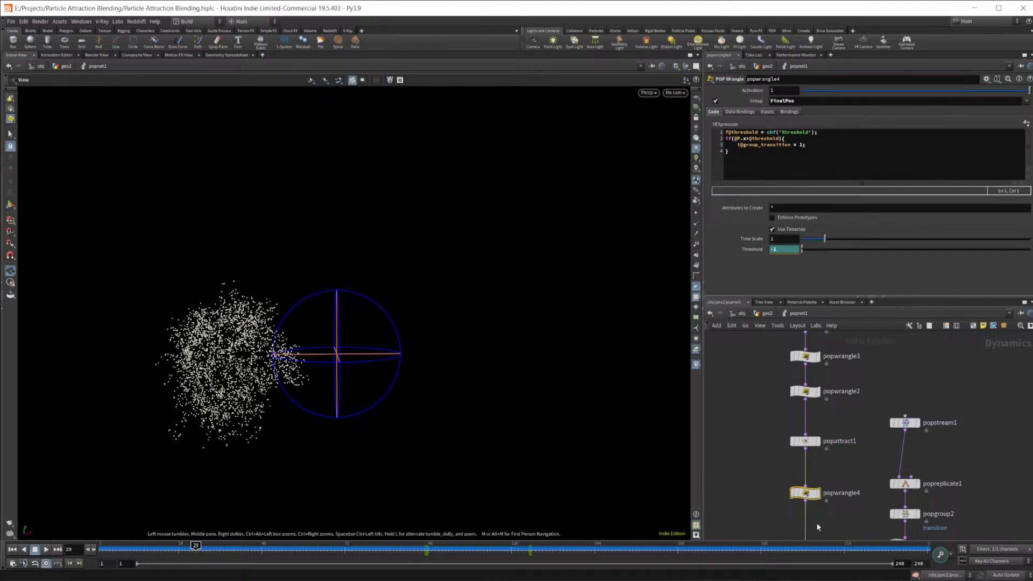
{"action": "key", "text": "Delete"}
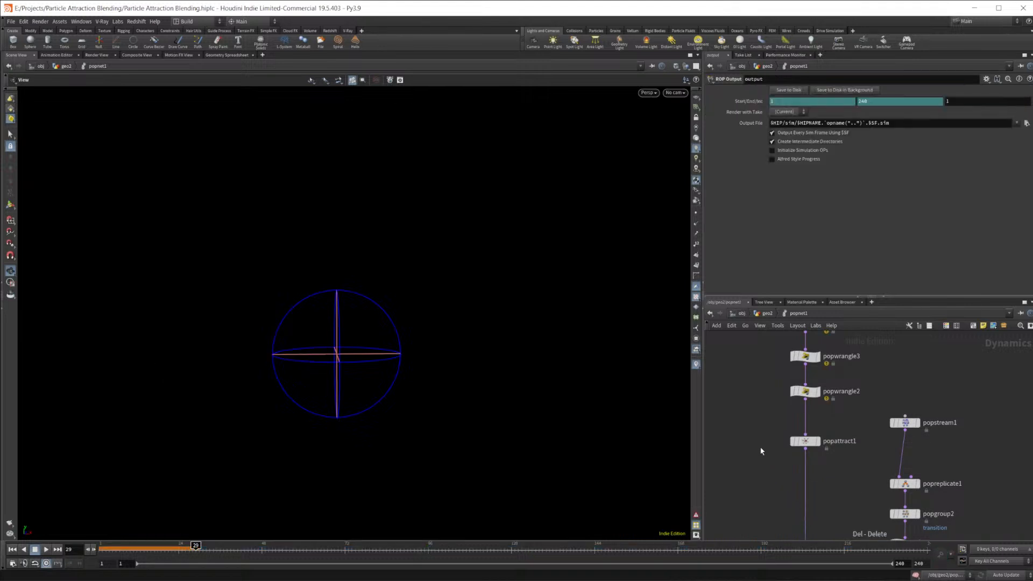
{"action": "left_click", "coordinate": [12, 549]}
Step: Examine popgroup1, popwrangle1's code and popattract1's goal expressions, and check how the particles gather in the simulation
{"action": "scroll", "coordinate": [738, 405], "scroll_direction": "up", "scroll_amount": 5}
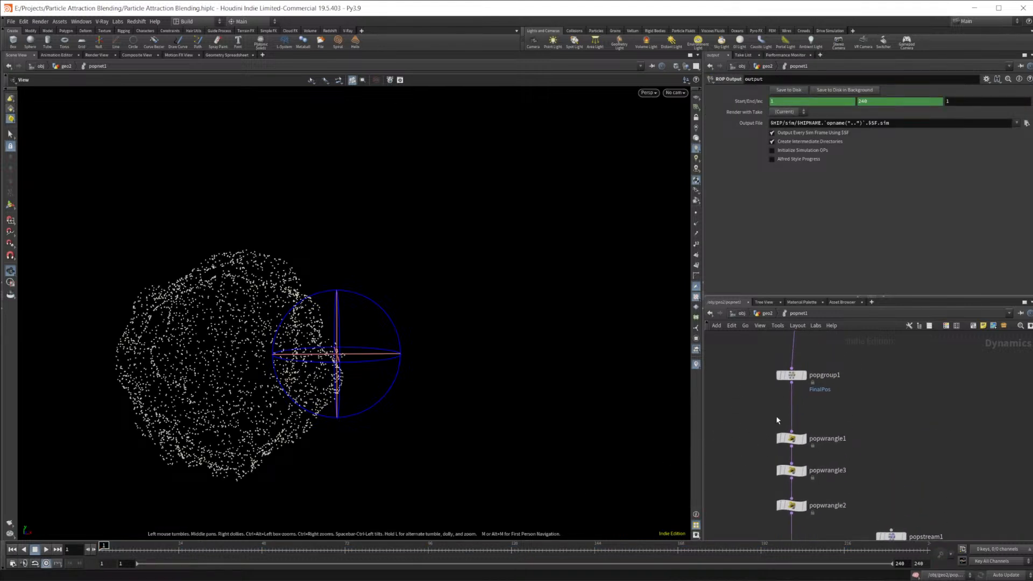
{"action": "left_click", "coordinate": [792, 376]}
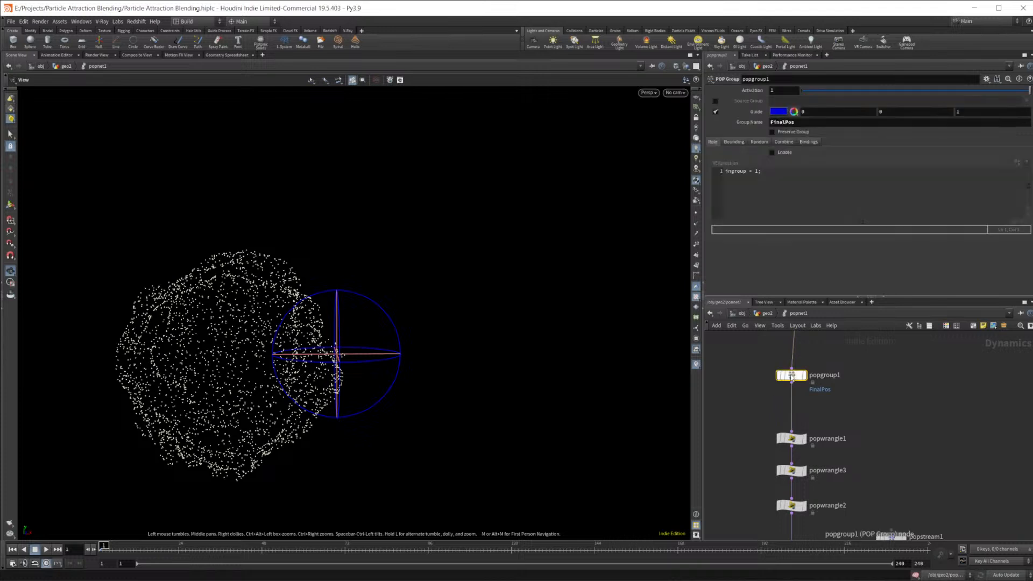
{"action": "left_click", "coordinate": [792, 438]}
{"action": "scroll", "coordinate": [838, 444], "scroll_direction": "down", "scroll_amount": 2}
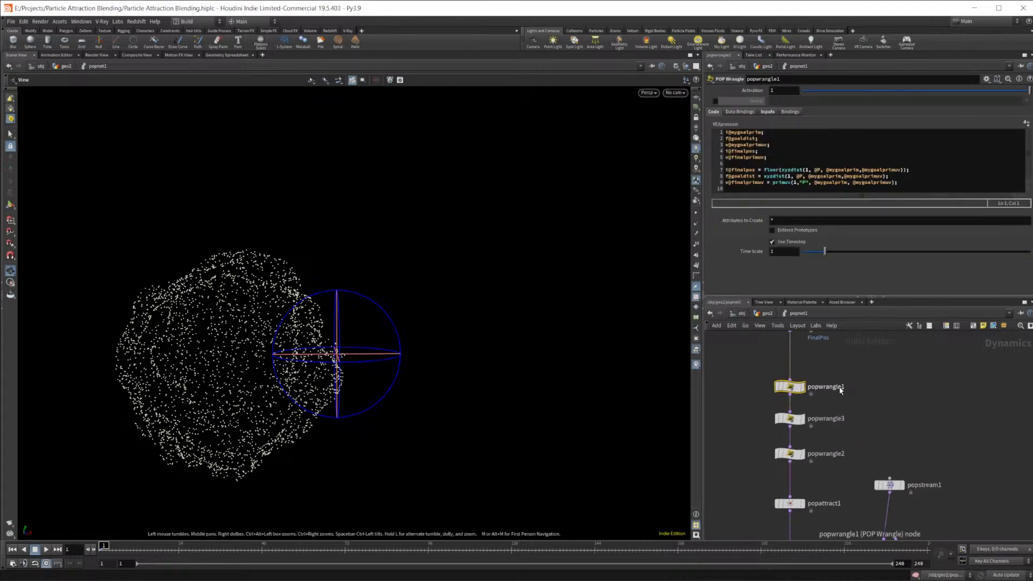
{"action": "left_click", "coordinate": [790, 504]}
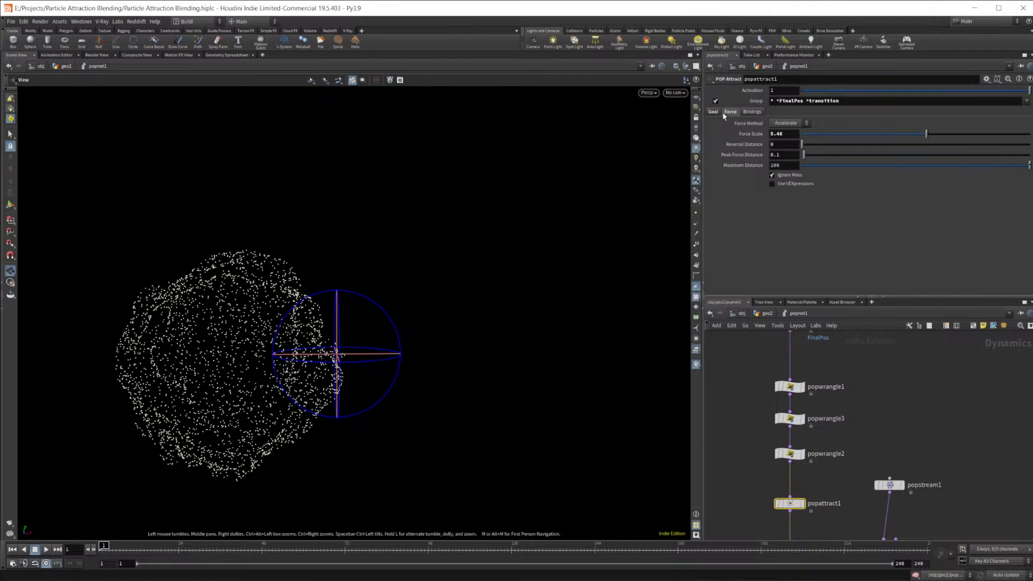
{"action": "left_click", "coordinate": [713, 111]}
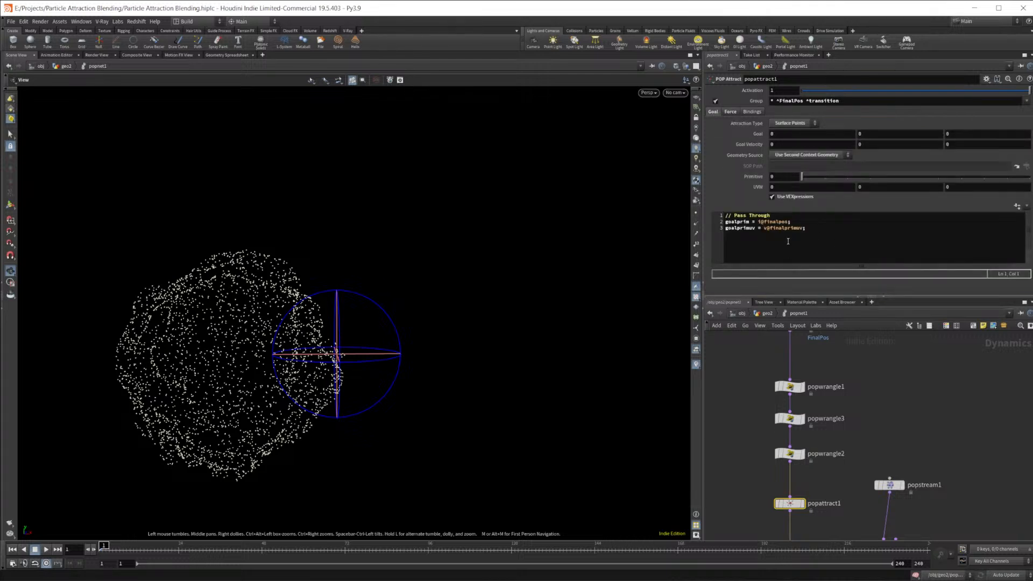
{"action": "left_click_drag", "start_coordinate": [175, 548], "coordinate": [222, 554]}
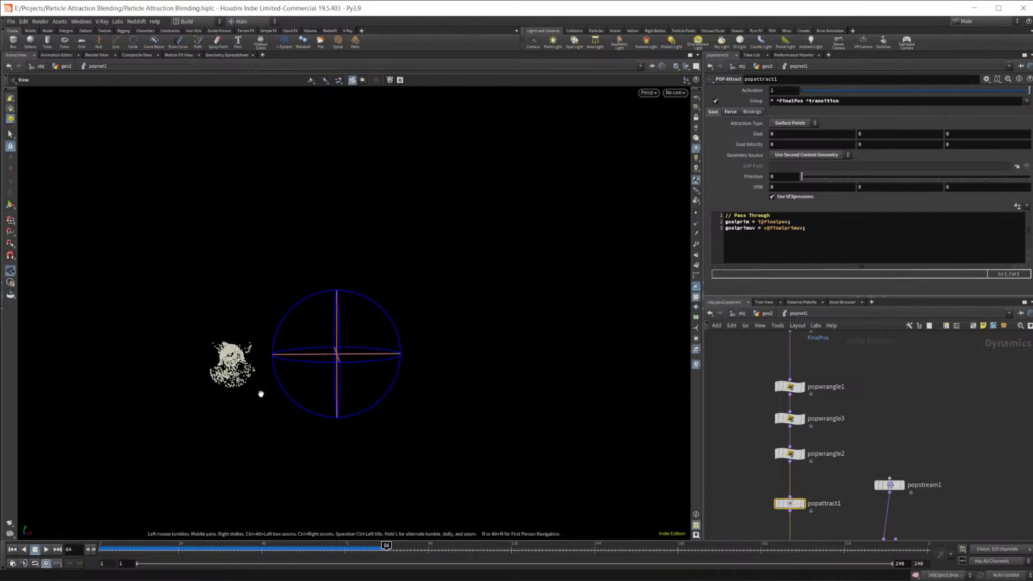
{"action": "left_click_drag", "start_coordinate": [235, 370], "coordinate": [328, 414]}
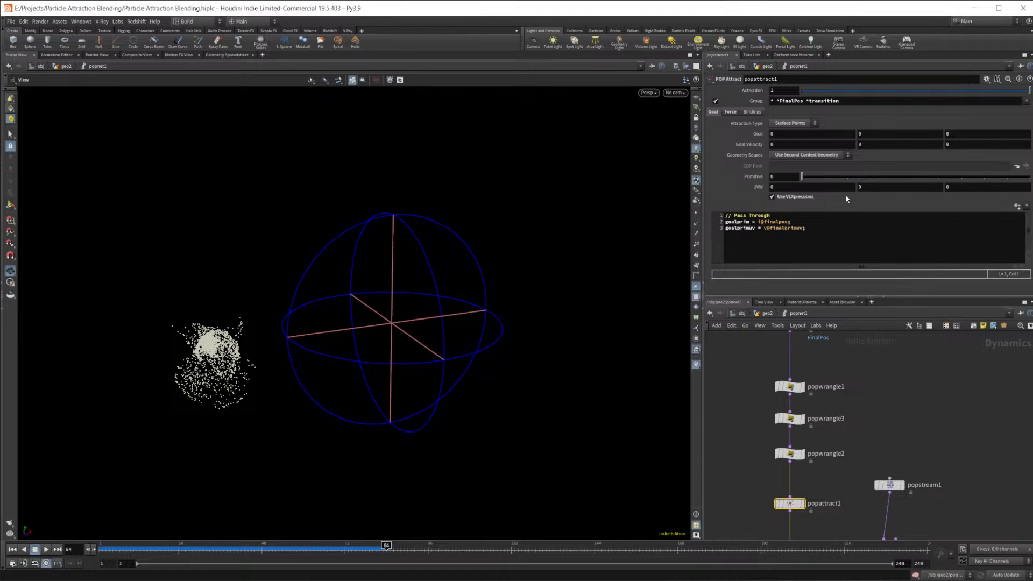
Step: Change popattract1's goalprim expression to i@mygoalprim and play the simulation from the first frame
{"action": "left_click", "coordinate": [791, 221]}
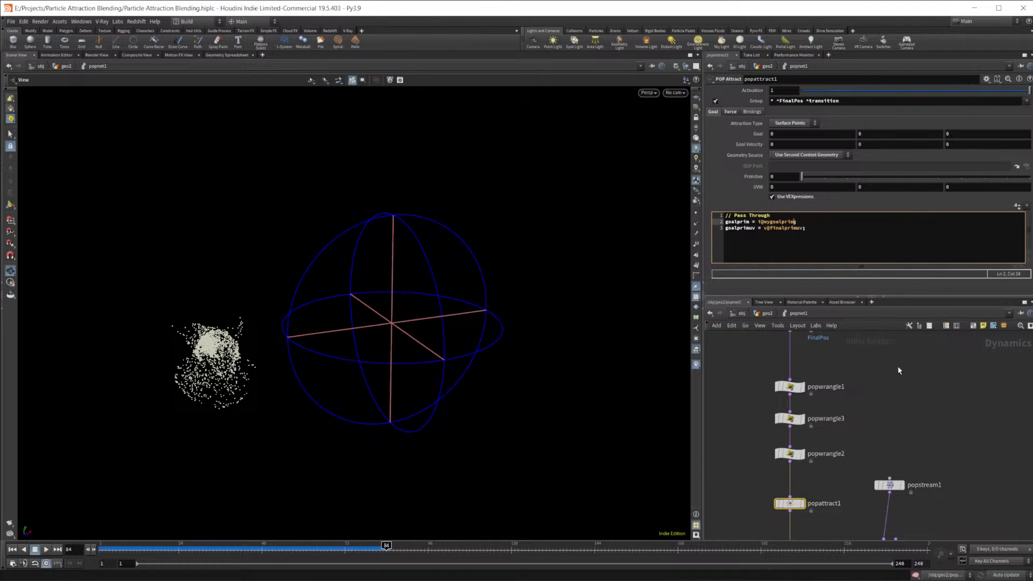
{"action": "left_click", "coordinate": [12, 549]}
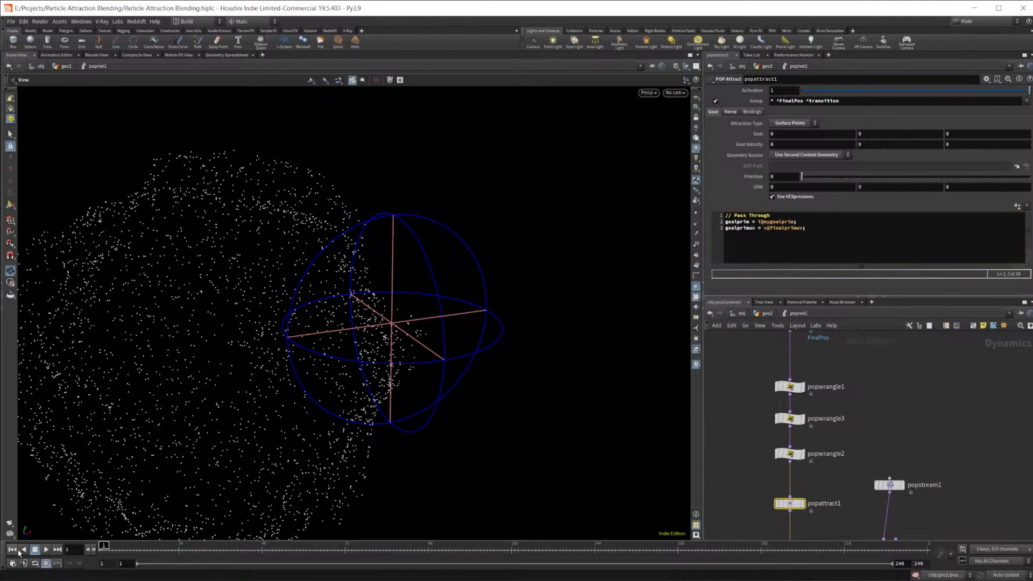
{"action": "left_click", "coordinate": [45, 549]}
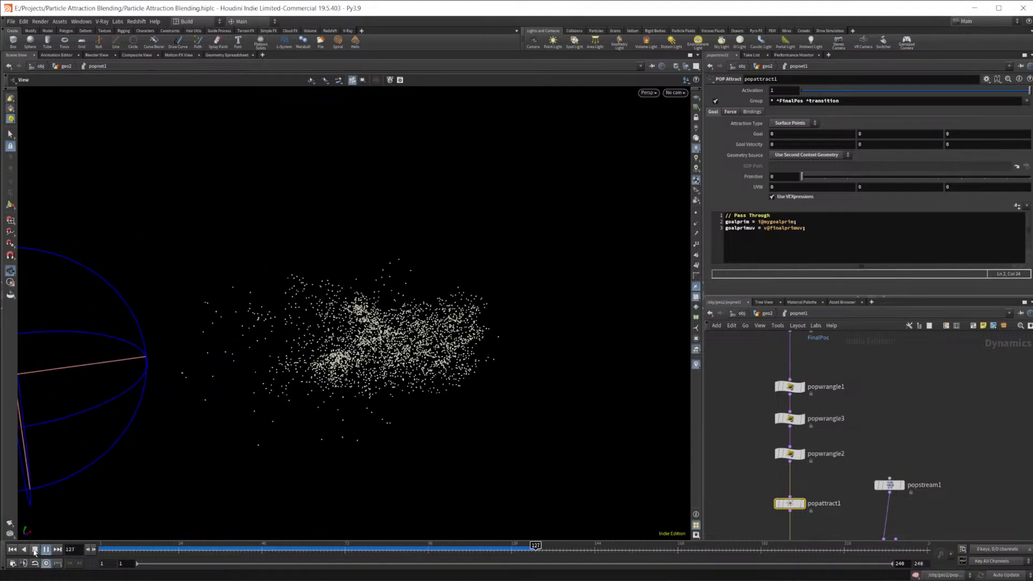
{"action": "left_click", "coordinate": [35, 549]}
{"action": "left_click", "coordinate": [12, 549]}
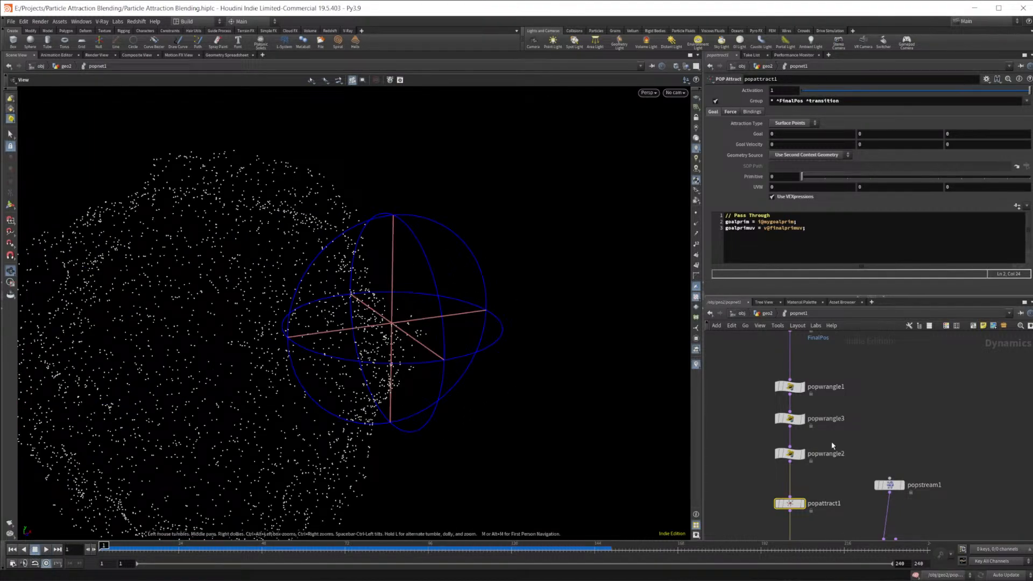
Step: Set popattract1's Force Scale to 7.25 and replay the simulation to check the attraction
{"action": "left_click", "coordinate": [730, 112]}
{"action": "left_click_drag", "start_coordinate": [814, 134], "coordinate": [947, 139]}
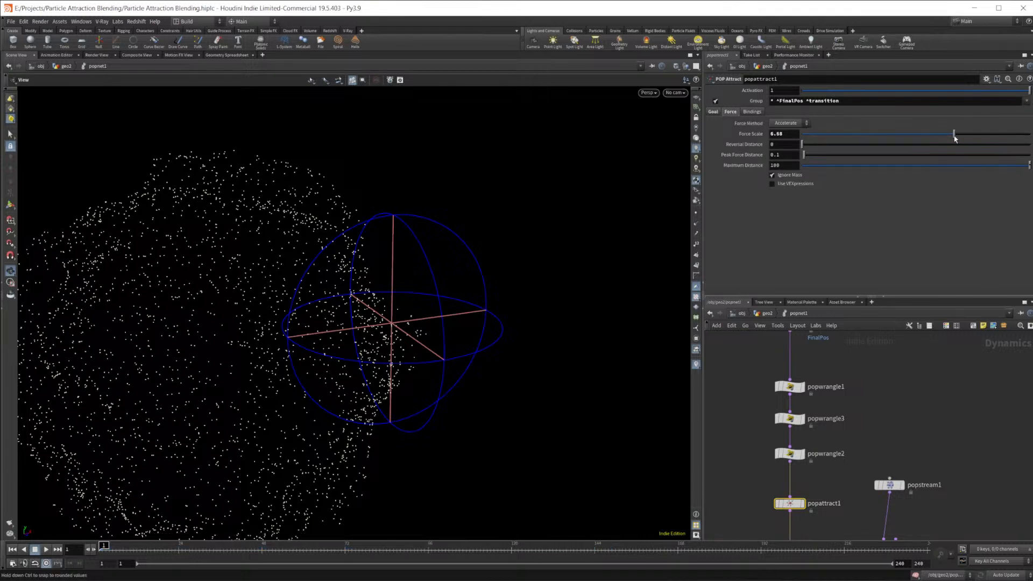
{"action": "left_click", "coordinate": [46, 549]}
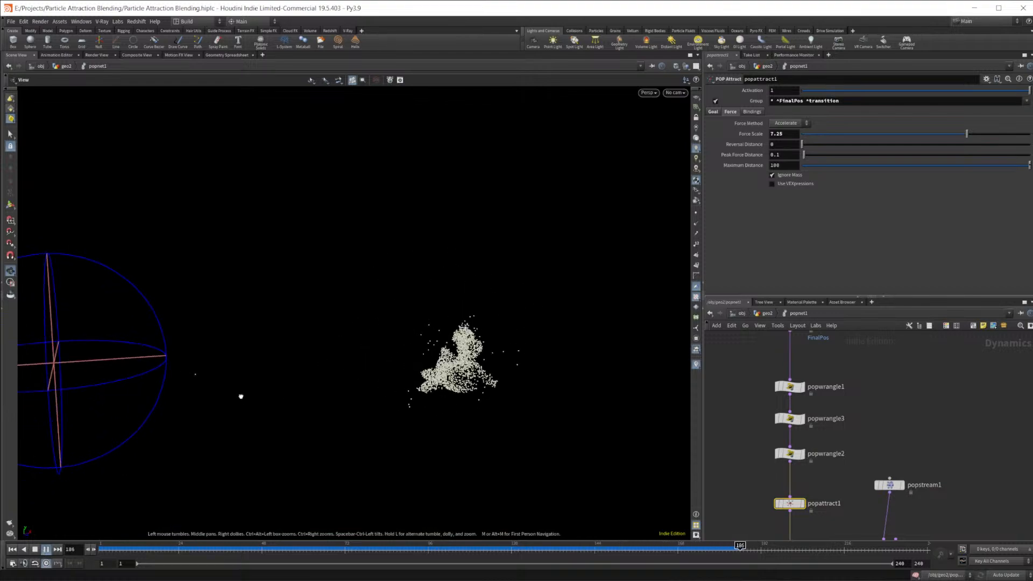
{"action": "left_click", "coordinate": [11, 549]}
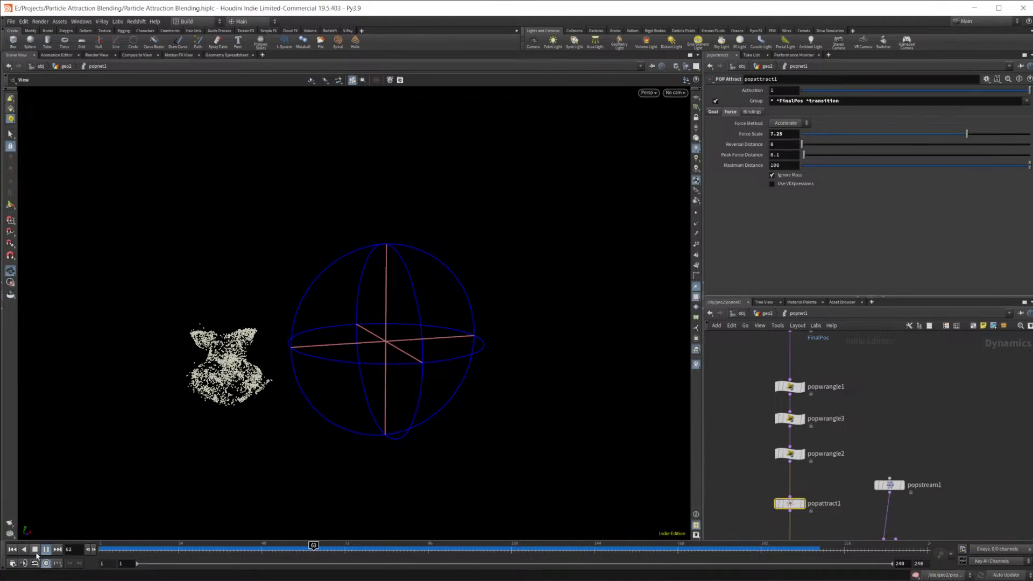
{"action": "left_click_drag", "start_coordinate": [184, 468], "coordinate": [318, 381]}
{"action": "left_click", "coordinate": [35, 550]}
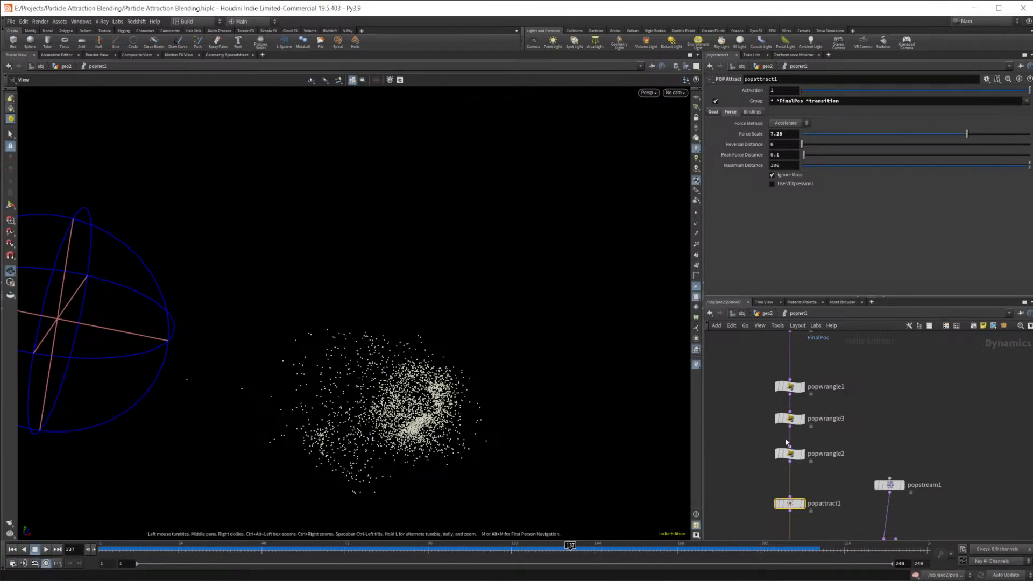
Step: Check popwrangle3's code, and set the goaldist threshold in popwrangle2's expression to .03
{"action": "left_click", "coordinate": [790, 419]}
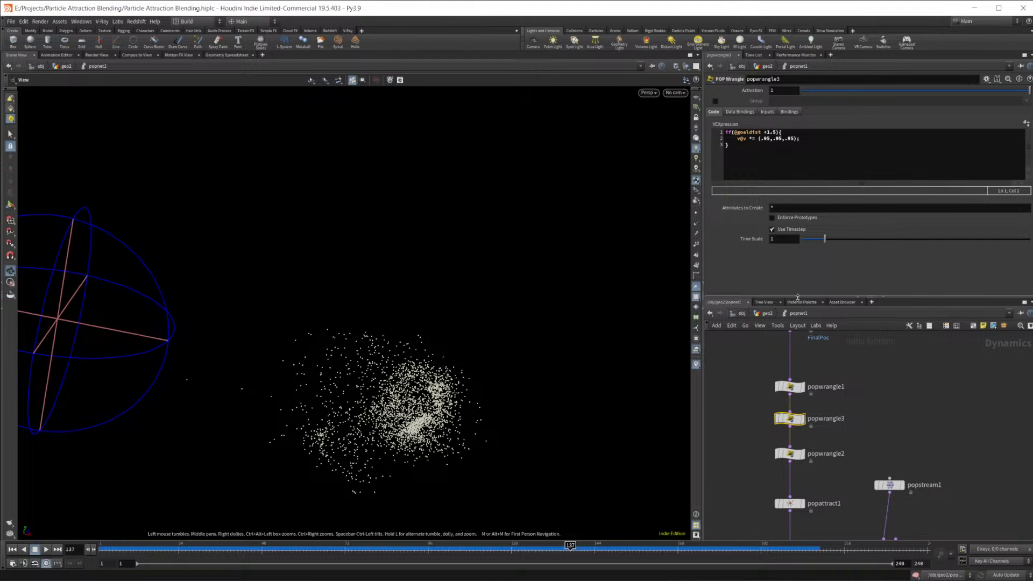
{"action": "left_click", "coordinate": [790, 455]}
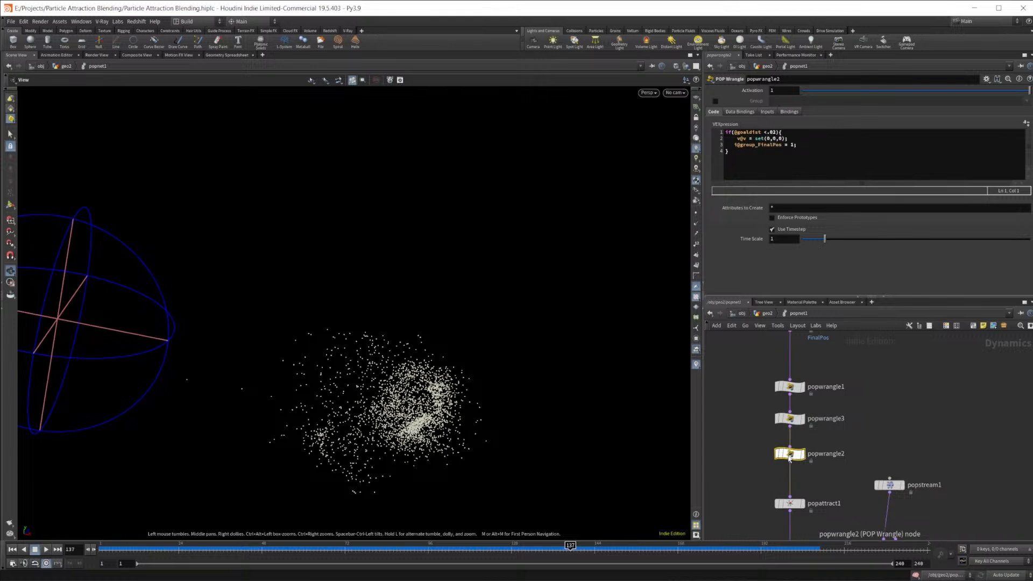
{"action": "left_click", "coordinate": [772, 135]}
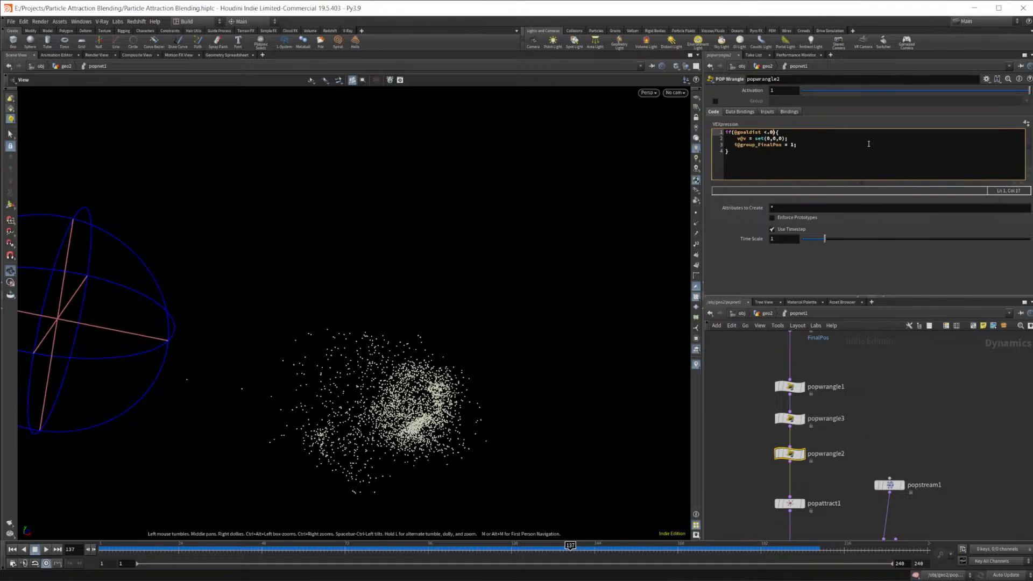
{"action": "key", "text": "Return"}
{"action": "key", "text": "BackSpace"}
{"action": "key", "text": "ctrl+Return"}
Step: Replay the simulation from the first frame to check the effect of popwrangle2's new threshold
{"action": "left_click", "coordinate": [12, 550]}
{"action": "left_click", "coordinate": [46, 549]}
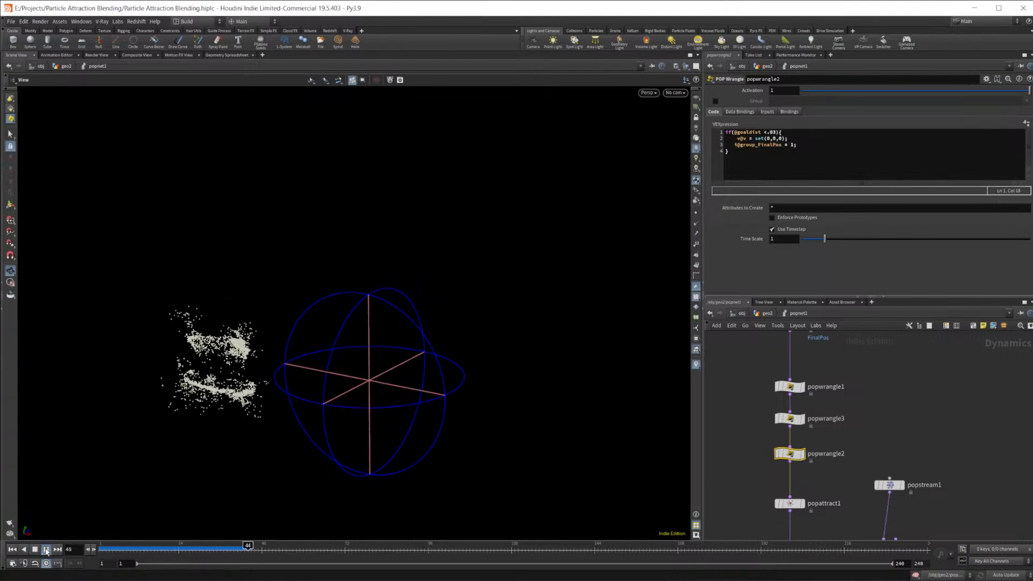
{"action": "left_click", "coordinate": [44, 550]}
{"action": "left_click_drag", "start_coordinate": [231, 393], "coordinate": [265, 471]}
{"action": "left_click", "coordinate": [45, 549]}
{"action": "left_click", "coordinate": [34, 549]}
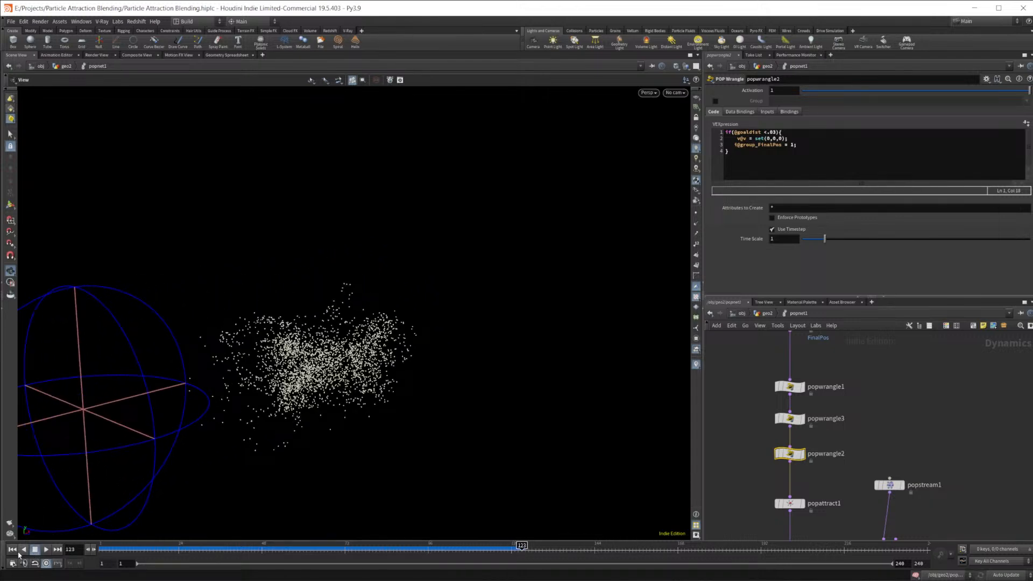
{"action": "left_click", "coordinate": [12, 549]}
Step: Try velocity multipliers of .90, .90, .90 in popwrangle3's expression
{"action": "scroll", "coordinate": [866, 449], "scroll_direction": "up", "scroll_amount": 2}
{"action": "left_click", "coordinate": [758, 406]}
{"action": "left_click", "coordinate": [769, 132]}
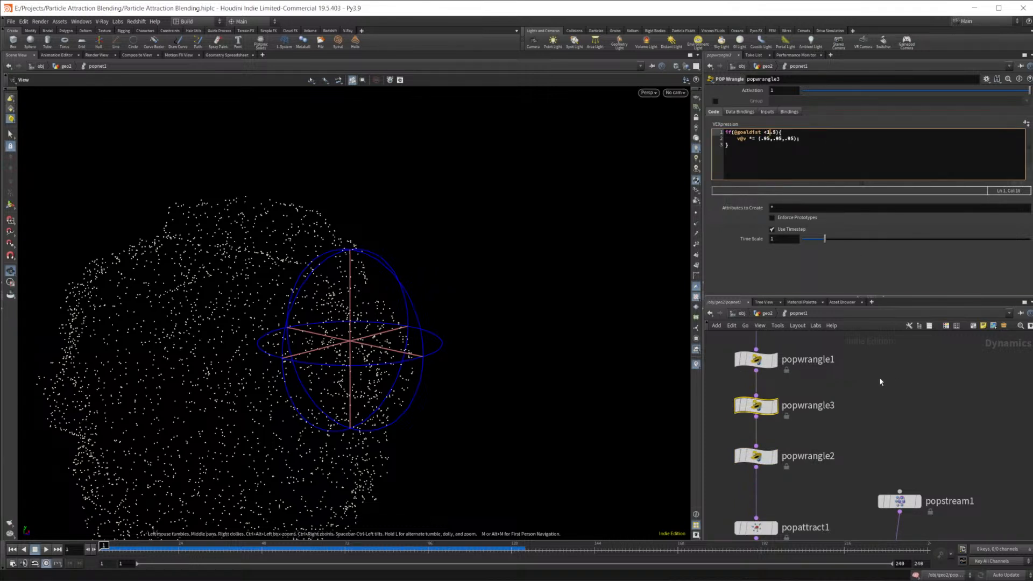
{"action": "middle_click_drag", "start_coordinate": [815, 393], "coordinate": [818, 397]}
{"action": "middle_click_drag", "start_coordinate": [818, 454], "coordinate": [823, 418]}
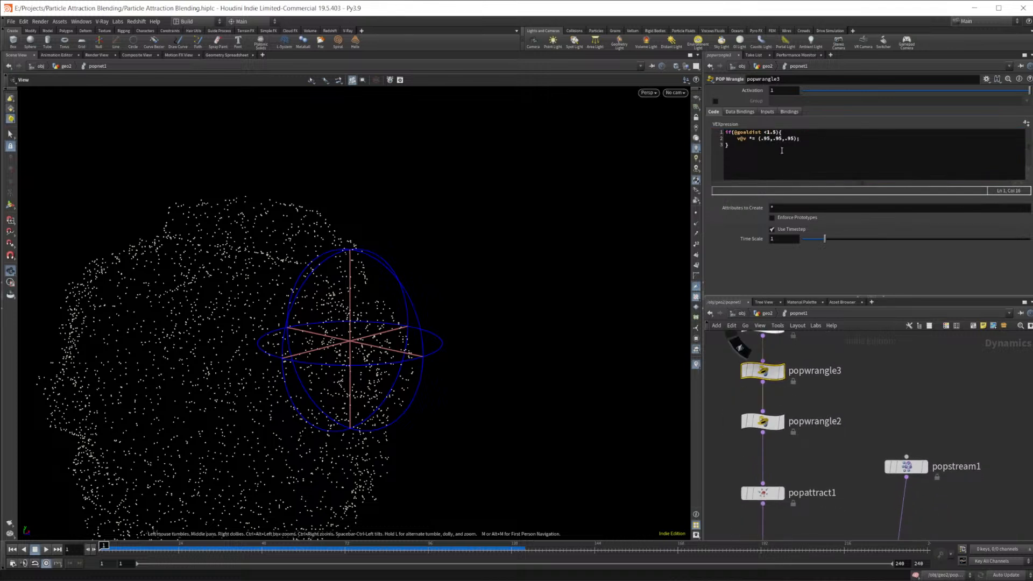
{"action": "left_click", "coordinate": [770, 139]}
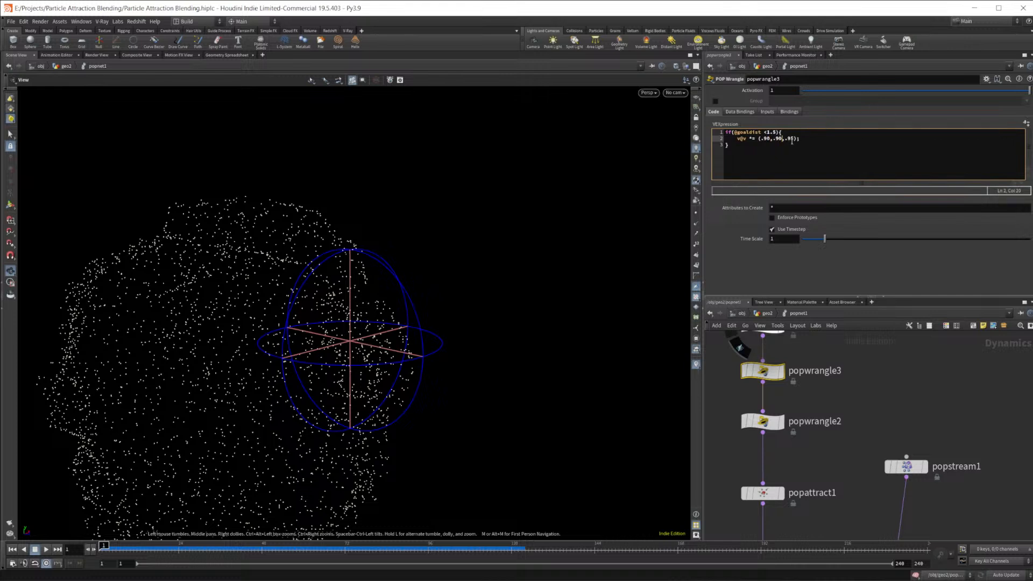
{"action": "type", "text": "0"}
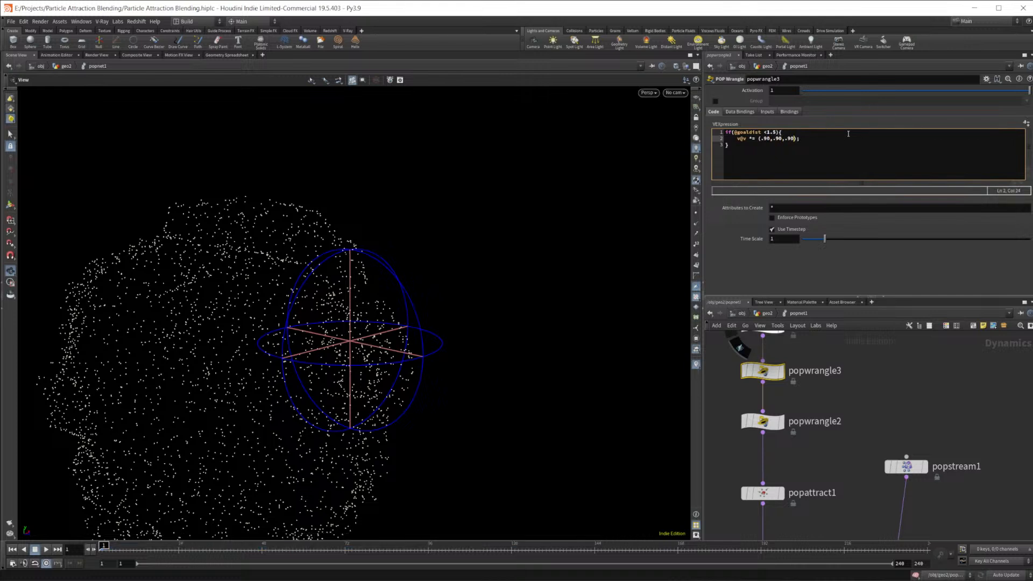
Step: Play the simulation with the stronger damping, and restore popwrangle3's velocity multipliers to .95, .95, .95
{"action": "left_click", "coordinate": [47, 550]}
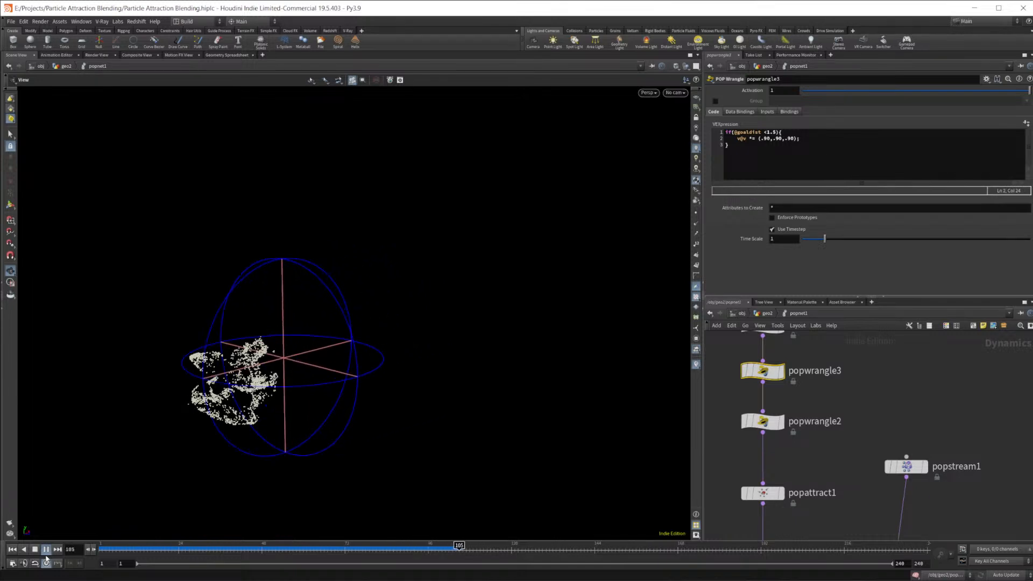
{"action": "left_click", "coordinate": [46, 550]}
{"action": "left_click", "coordinate": [13, 549]}
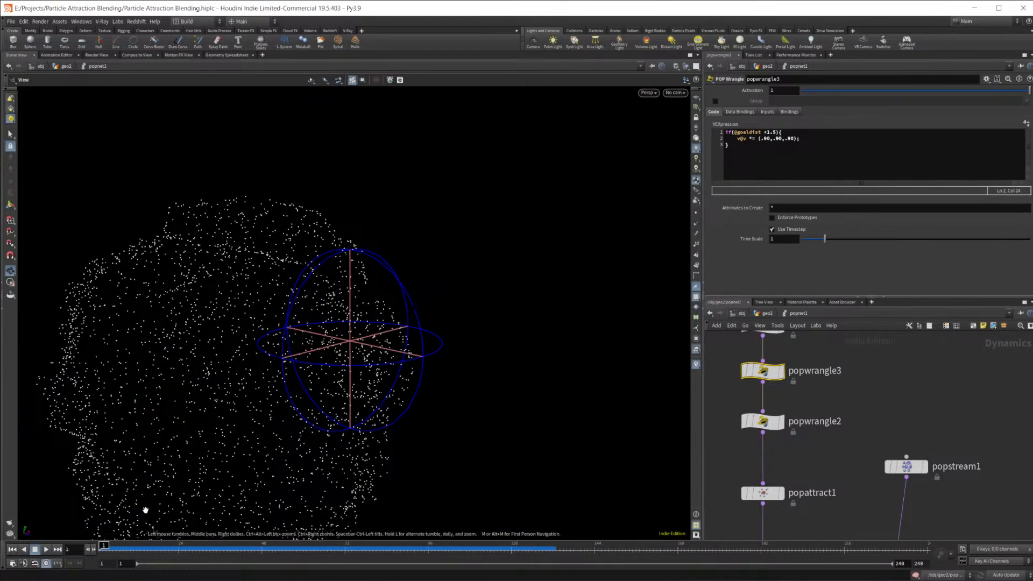
{"action": "left_click", "coordinate": [768, 138]}
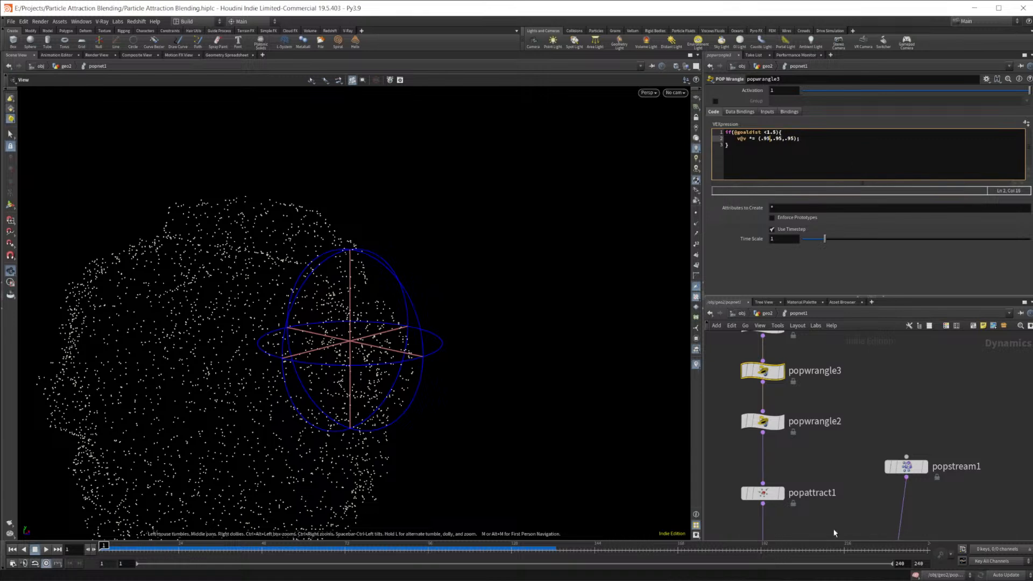
Step: Add a POP Collision Detect node and insert it in the chain directly below popattract1
{"action": "key", "text": "Tab"}
{"action": "type", "text": "popcoll"}
{"action": "key", "text": "Down"}
{"action": "key", "text": "Return"}
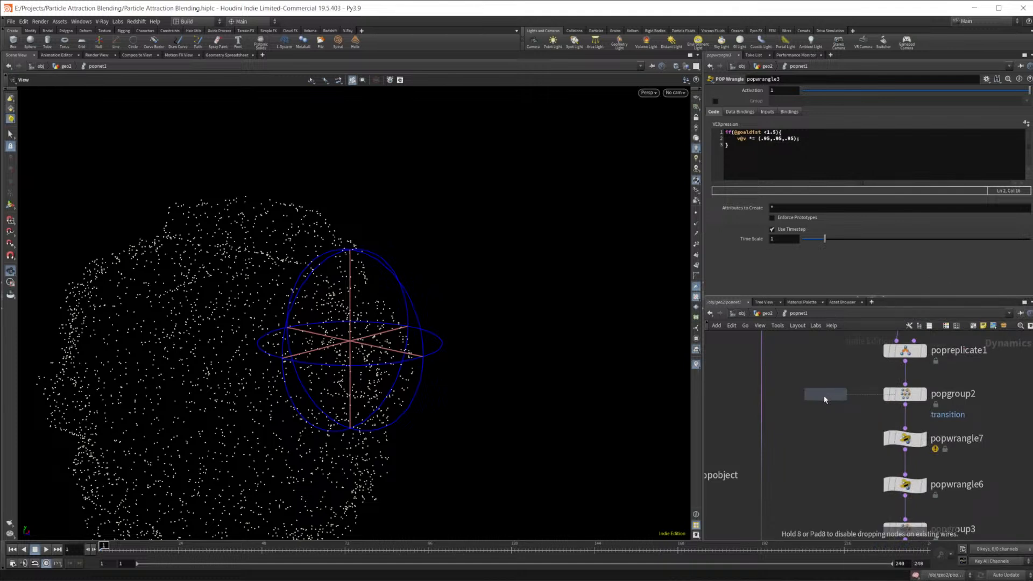
{"action": "left_click", "coordinate": [789, 389]}
{"action": "scroll", "coordinate": [820, 393], "scroll_direction": "down", "scroll_amount": 3}
{"action": "middle_click_drag", "start_coordinate": [819, 393], "coordinate": [830, 454]}
{"action": "left_click_drag", "start_coordinate": [815, 451], "coordinate": [799, 432]}
{"action": "scroll", "coordinate": [874, 409], "scroll_direction": "up", "scroll_amount": 3}
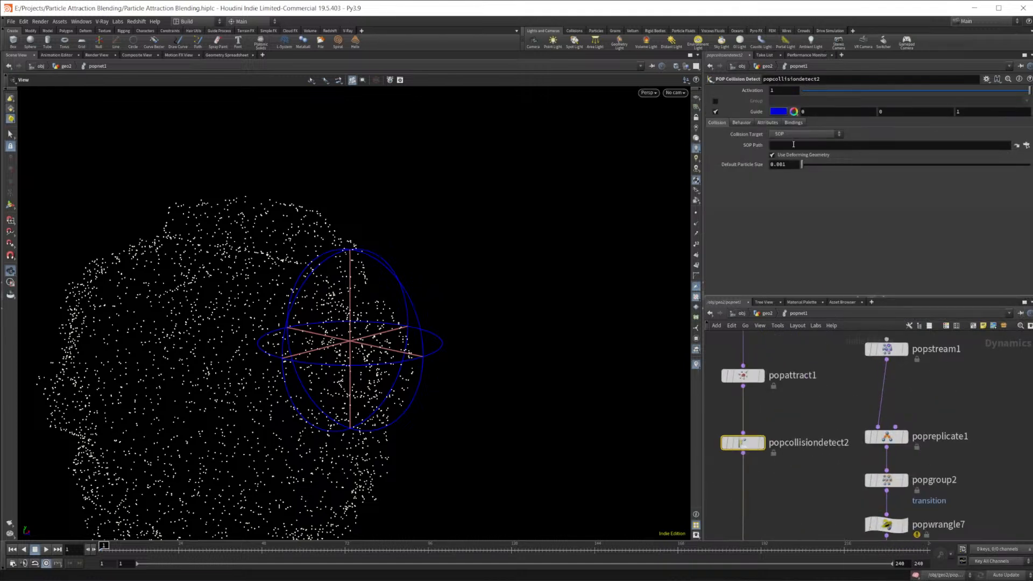
Step: Change popcollisiondetect2's Collision Target, turn off Color Hits, set Response to Stop, and play the simulation
{"action": "left_click", "coordinate": [805, 134]}
{"action": "left_click", "coordinate": [830, 176]}
{"action": "left_click", "coordinate": [742, 122]}
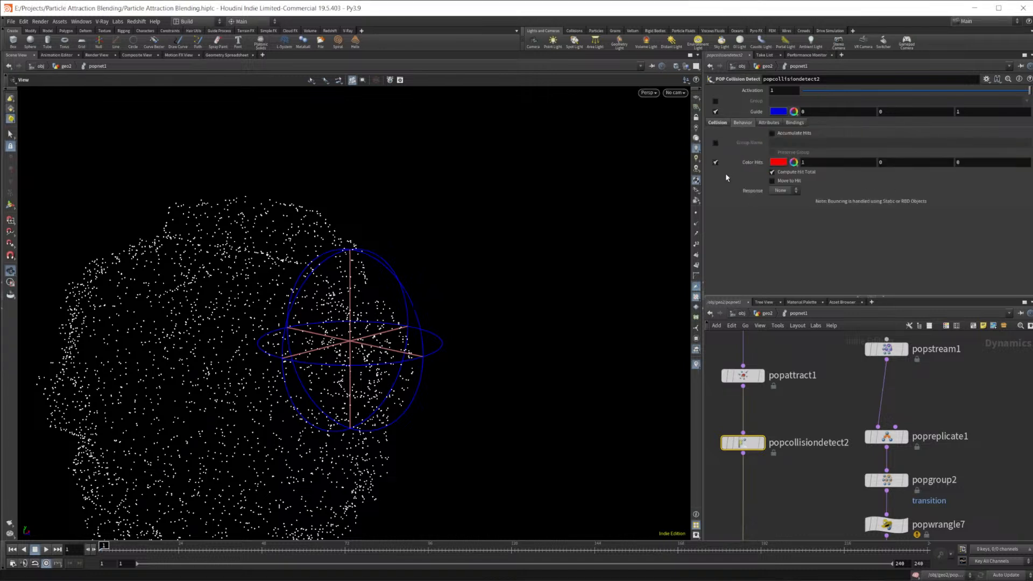
{"action": "left_click", "coordinate": [715, 162]}
{"action": "left_click", "coordinate": [778, 215]}
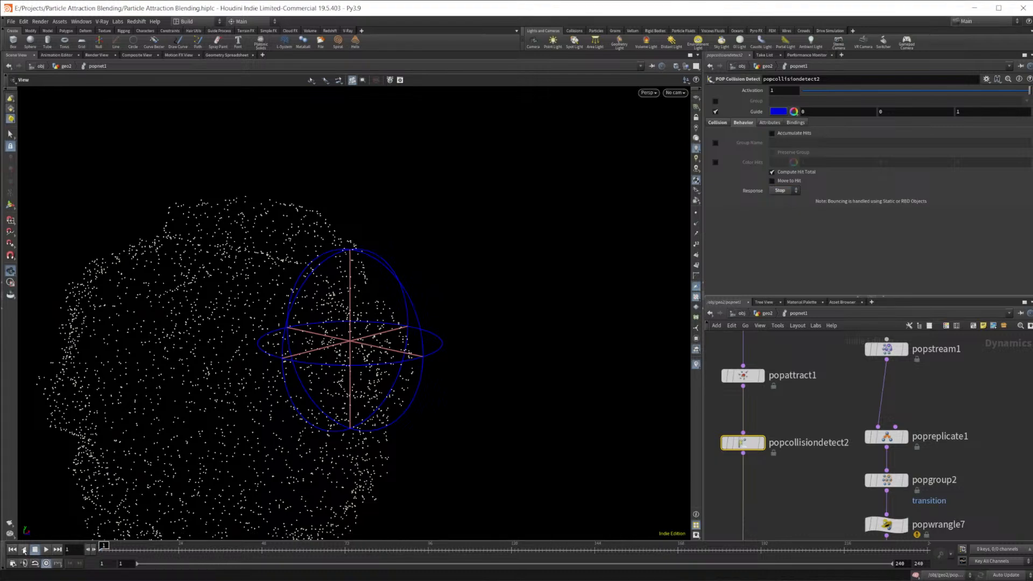
{"action": "left_click", "coordinate": [46, 550]}
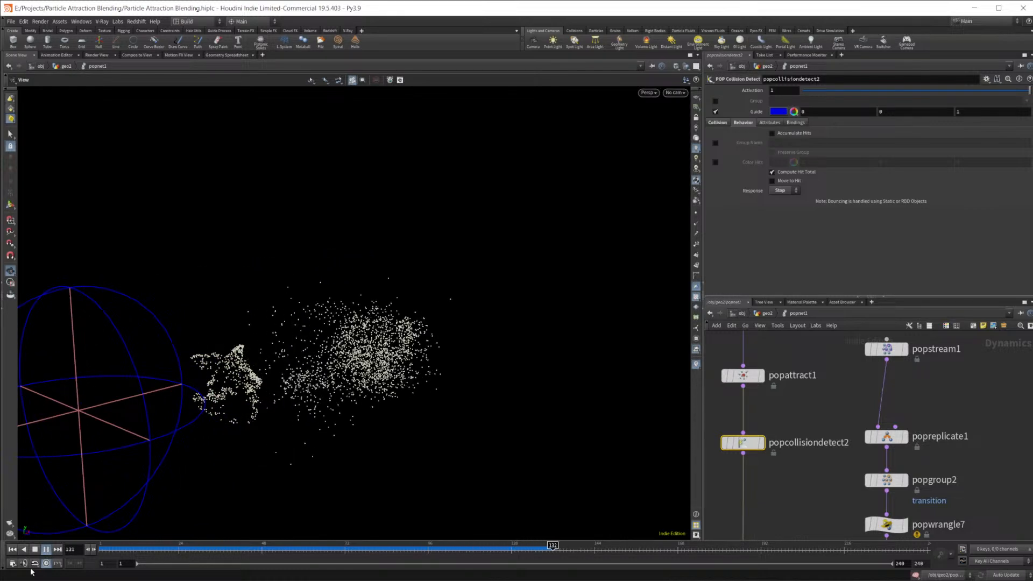
{"action": "left_click", "coordinate": [36, 551]}
Step: Open popwrangle2's expression
{"action": "middle_click_drag", "start_coordinate": [830, 404], "coordinate": [828, 495]}
{"action": "scroll", "coordinate": [825, 450], "scroll_direction": "up", "scroll_amount": 3}
{"action": "scroll", "coordinate": [824, 450], "scroll_direction": "down", "scroll_amount": 1}
{"action": "middle_click_drag", "start_coordinate": [824, 436], "coordinate": [853, 505]}
{"action": "left_click", "coordinate": [764, 450]}
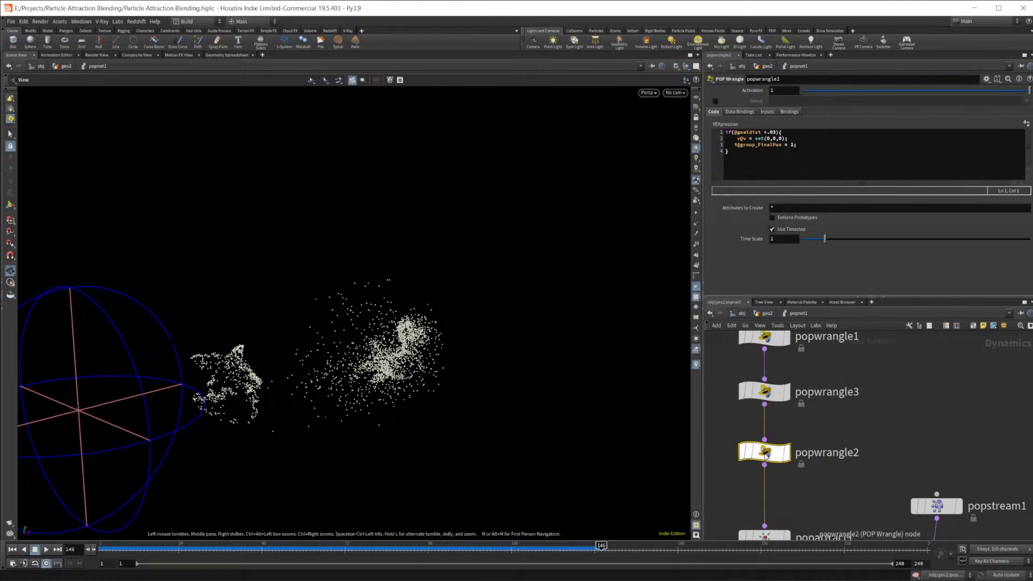
Step: Review the popwrangle nodes' code, and set popattract1's Force Scale to 9.19
{"action": "left_click", "coordinate": [764, 392]}
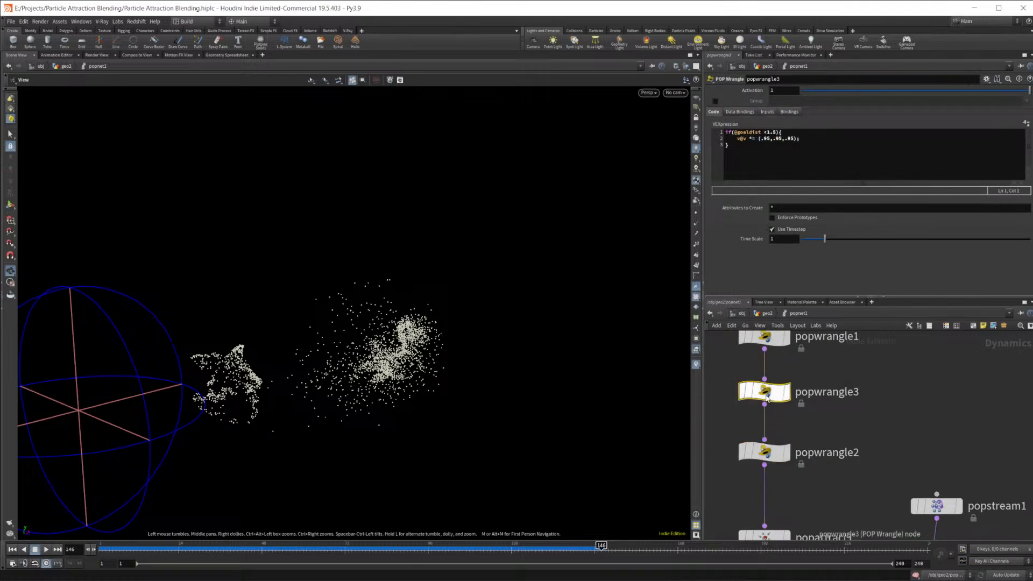
{"action": "left_click", "coordinate": [764, 338]}
{"action": "middle_click_drag", "start_coordinate": [855, 400], "coordinate": [864, 339]}
{"action": "mouse_move", "coordinate": [800, 434]}
{"action": "middle_mouse_down"}
{"action": "mouse_move", "coordinate": [795, 488]}
{"action": "mouse_move", "coordinate": [793, 433]}
{"action": "middle_mouse_up"}
{"action": "left_click", "coordinate": [765, 481]}
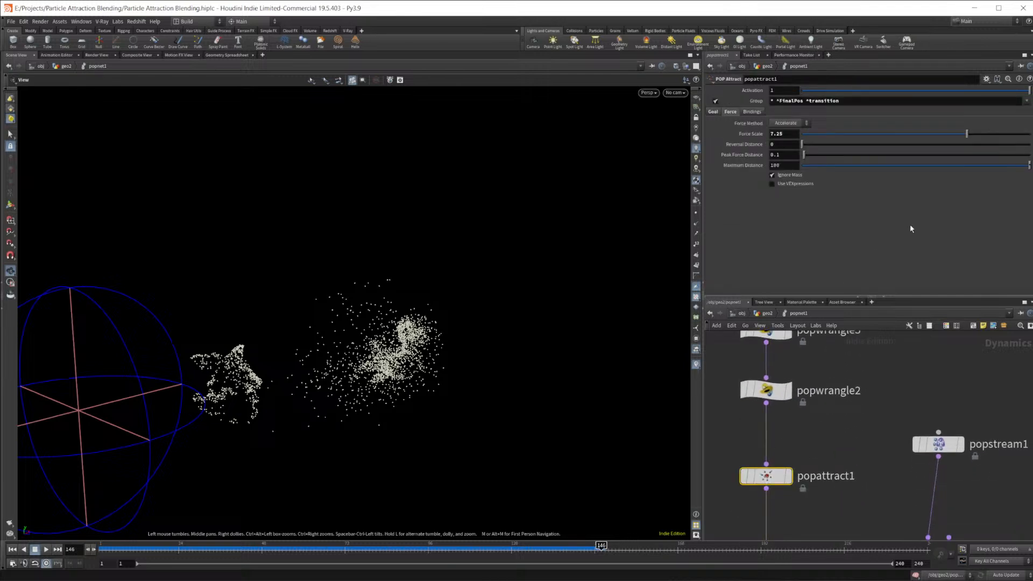
{"action": "left_click_drag", "start_coordinate": [967, 133], "coordinate": [1011, 134]}
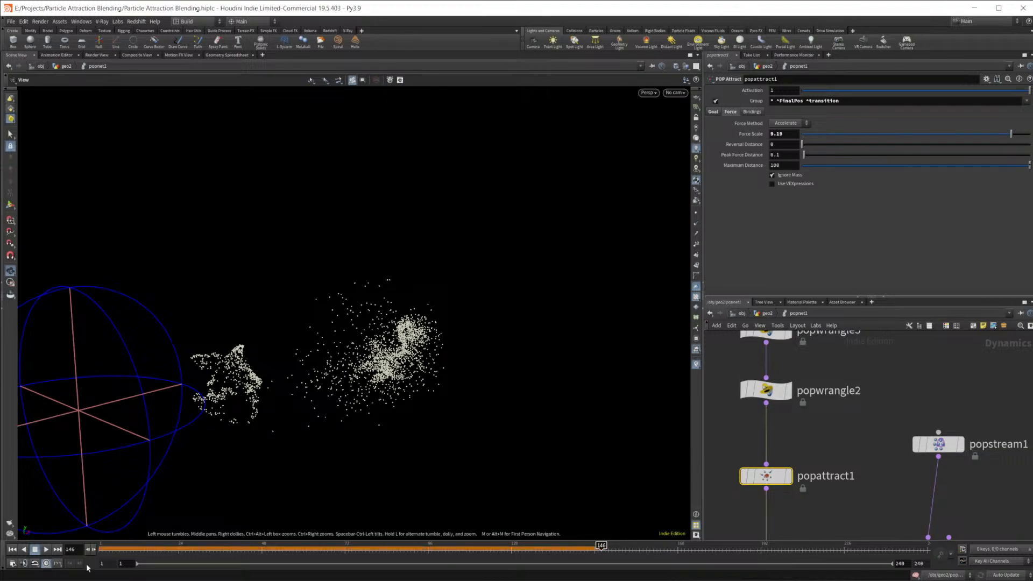
Step: Play the simulation from the first frame, stop it, and lower popattract1's Force Scale
{"action": "left_click", "coordinate": [12, 549]}
{"action": "left_click", "coordinate": [45, 549]}
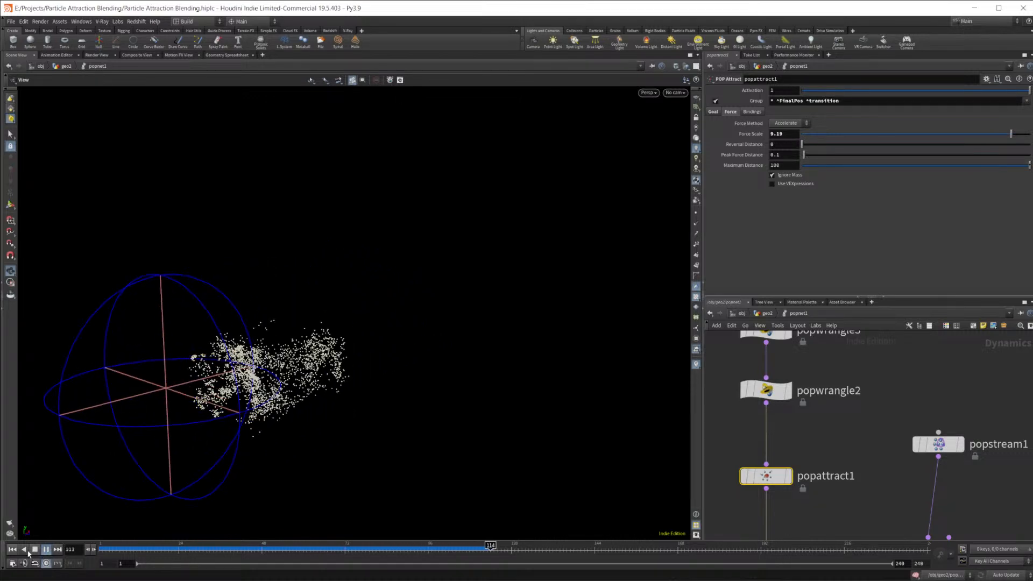
{"action": "left_click", "coordinate": [36, 550]}
{"action": "left_click_drag", "start_coordinate": [966, 132], "coordinate": [949, 137]}
Step: Open the popwind1 settings and play the simulation from the first frame to check the particle motion
{"action": "middle_click_drag", "start_coordinate": [850, 372], "coordinate": [854, 484]}
{"action": "middle_click_drag", "start_coordinate": [852, 344], "coordinate": [856, 452]}
{"action": "middle_click_drag", "start_coordinate": [860, 392], "coordinate": [861, 517]}
{"action": "left_click", "coordinate": [790, 409]}
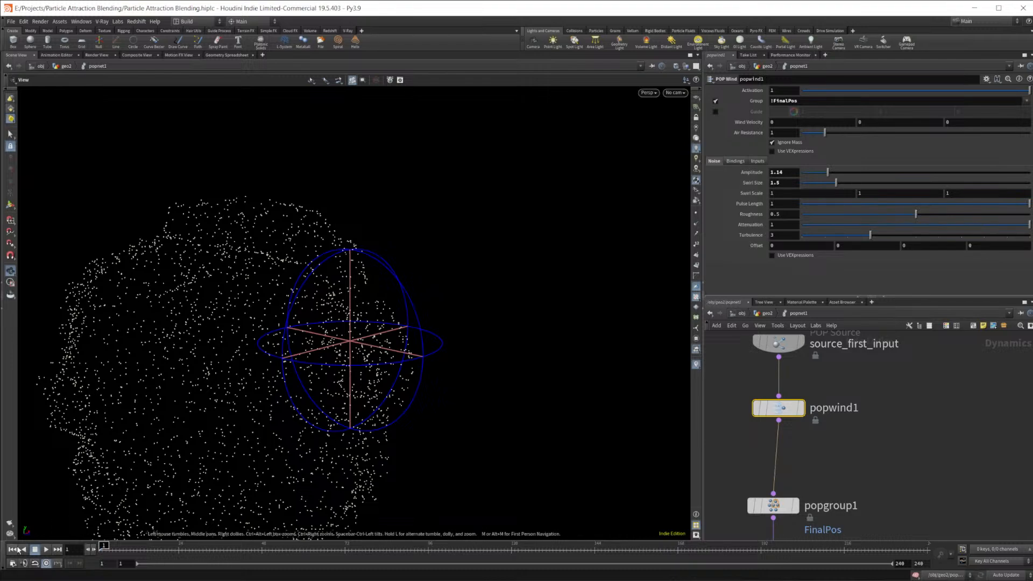
{"action": "left_click", "coordinate": [45, 549]}
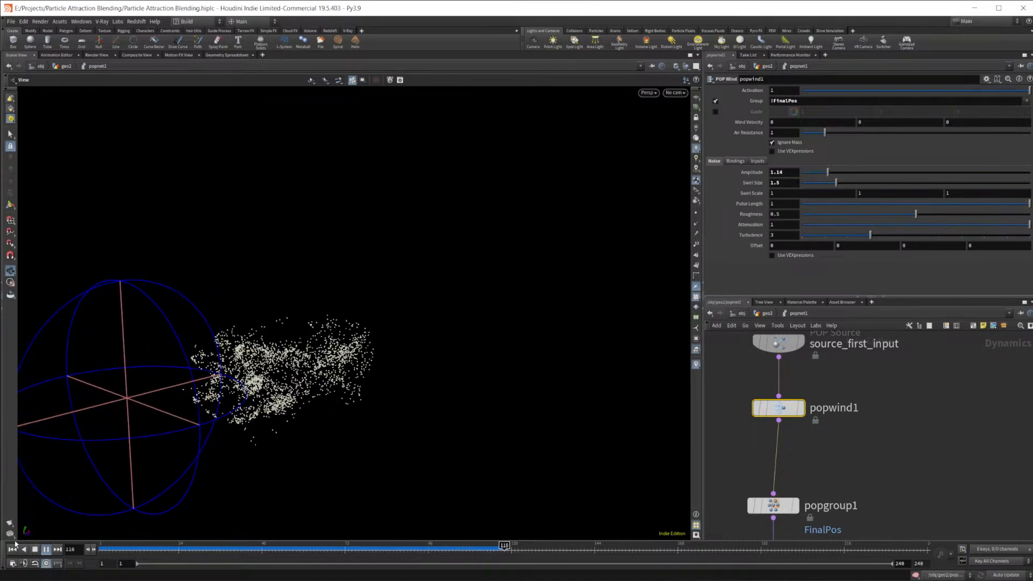
{"action": "left_click", "coordinate": [34, 549]}
Step: Set popwind1's noise Amplitude to 0.9 and preview the simulation, scrubbing to frame 104
{"action": "left_click", "coordinate": [14, 549]}
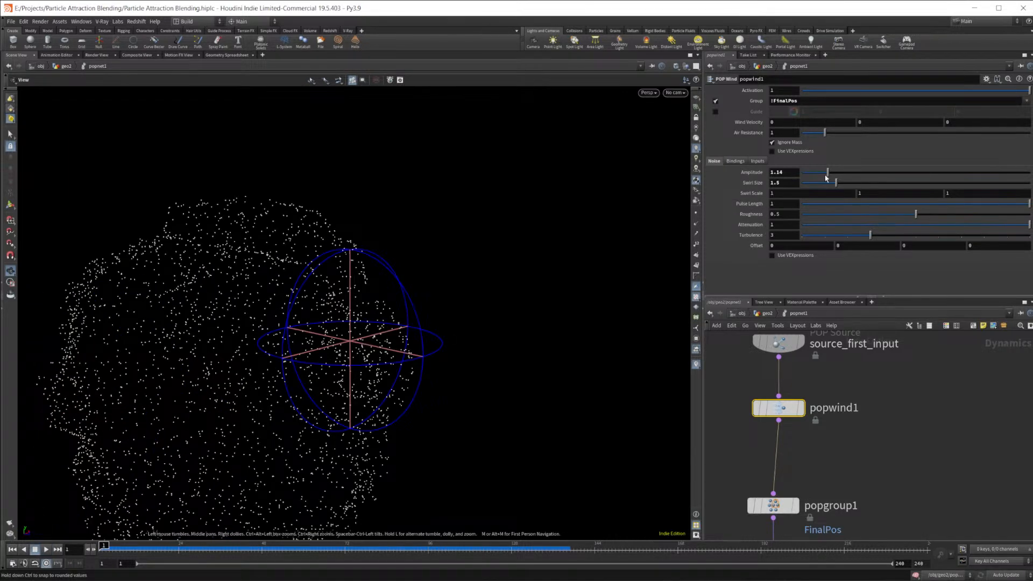
{"action": "left_click_drag", "start_coordinate": [823, 178], "coordinate": [822, 178]}
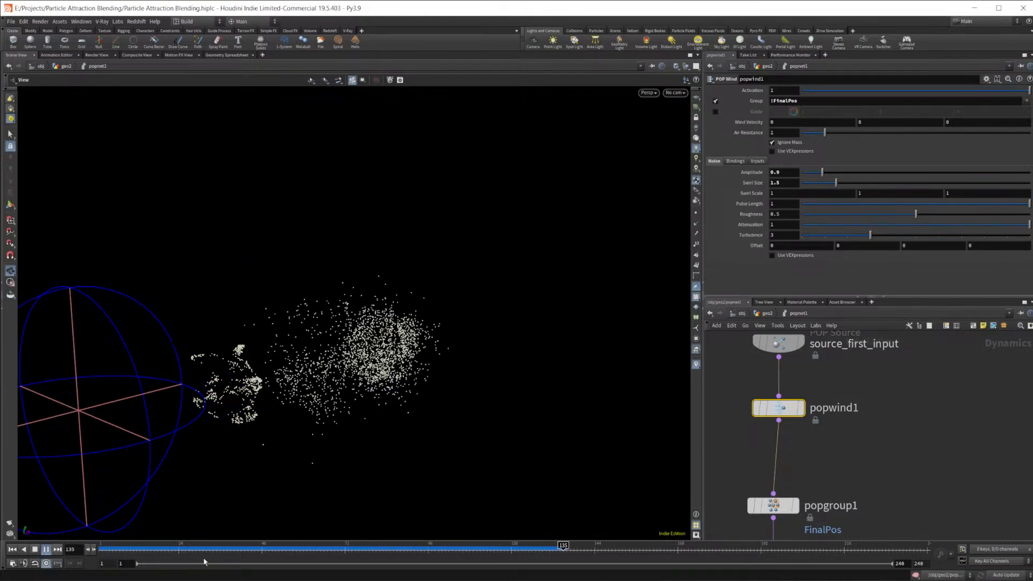
{"action": "left_click_drag", "start_coordinate": [404, 548], "coordinate": [457, 562]}
Step: Delete the node wired directly below popattract1 in the main POP chain and replay the simulation from the first frame
{"action": "middle_click_drag", "start_coordinate": [836, 475], "coordinate": [828, 340]}
{"action": "scroll", "coordinate": [827, 340], "scroll_direction": "down", "scroll_amount": 2}
{"action": "left_click", "coordinate": [789, 414]}
{"action": "key", "text": "Delete"}
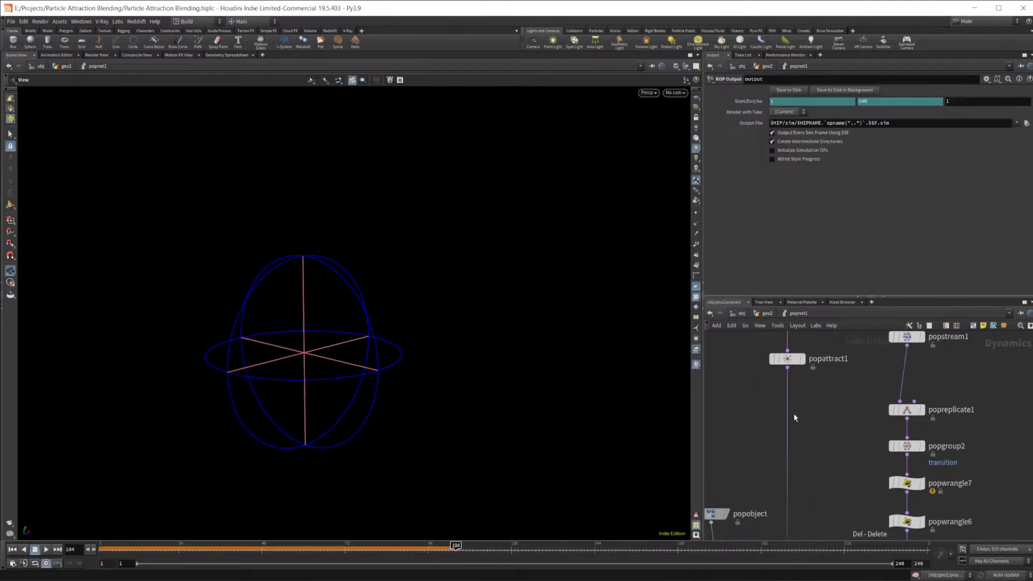
{"action": "left_click", "coordinate": [12, 549]}
{"action": "left_click", "coordinate": [47, 550]}
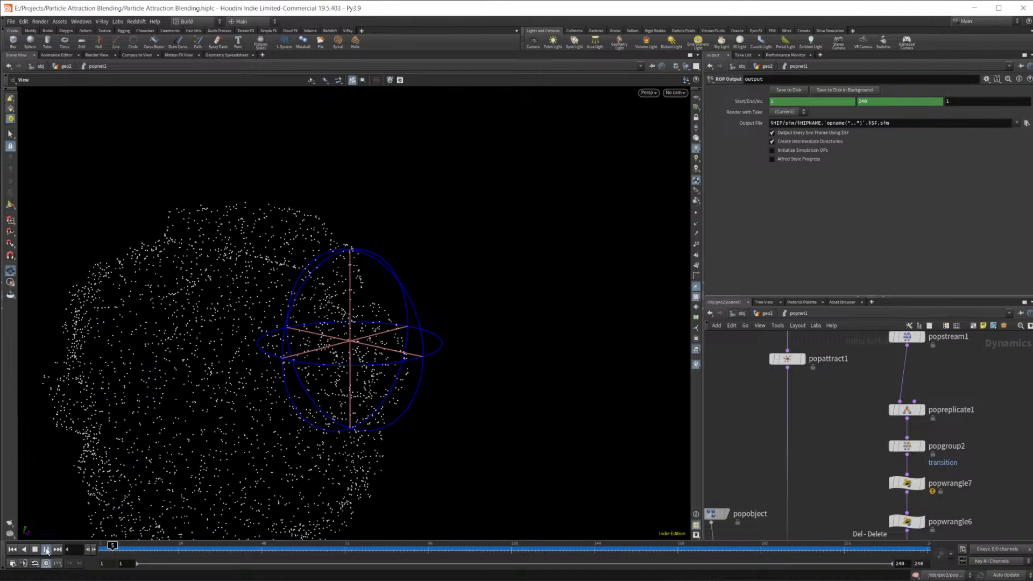
Step: Examine the transition branch from popgroup2 down to popcollisiondetect1 and the noise settings of popwind2
{"action": "middle_click_drag", "start_coordinate": [980, 488], "coordinate": [908, 369]}
{"action": "scroll", "coordinate": [909, 369], "scroll_direction": "down", "scroll_amount": 2}
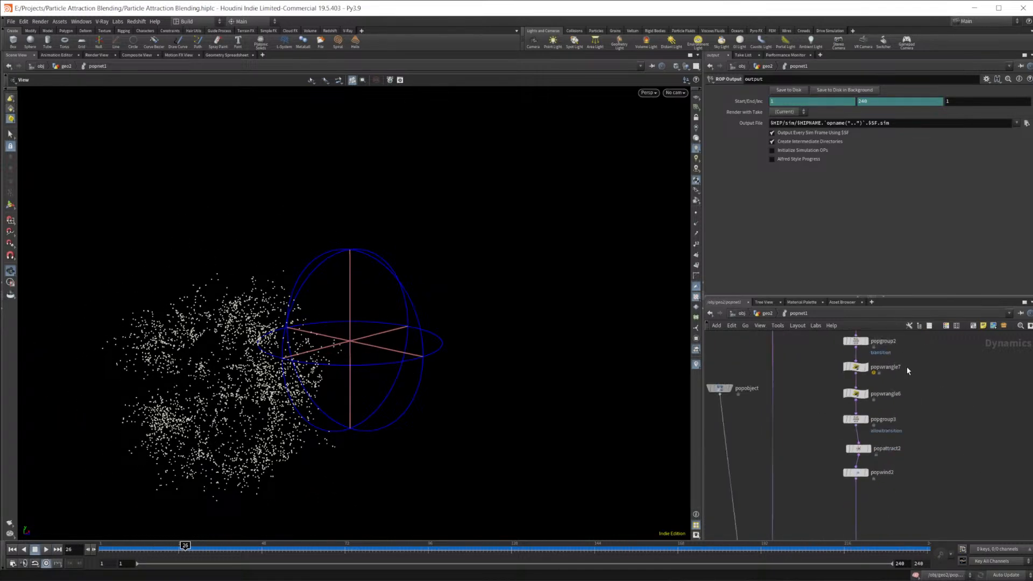
{"action": "scroll", "coordinate": [915, 487], "scroll_direction": "up", "scroll_amount": 3}
{"action": "middle_click_drag", "start_coordinate": [915, 487], "coordinate": [910, 561]}
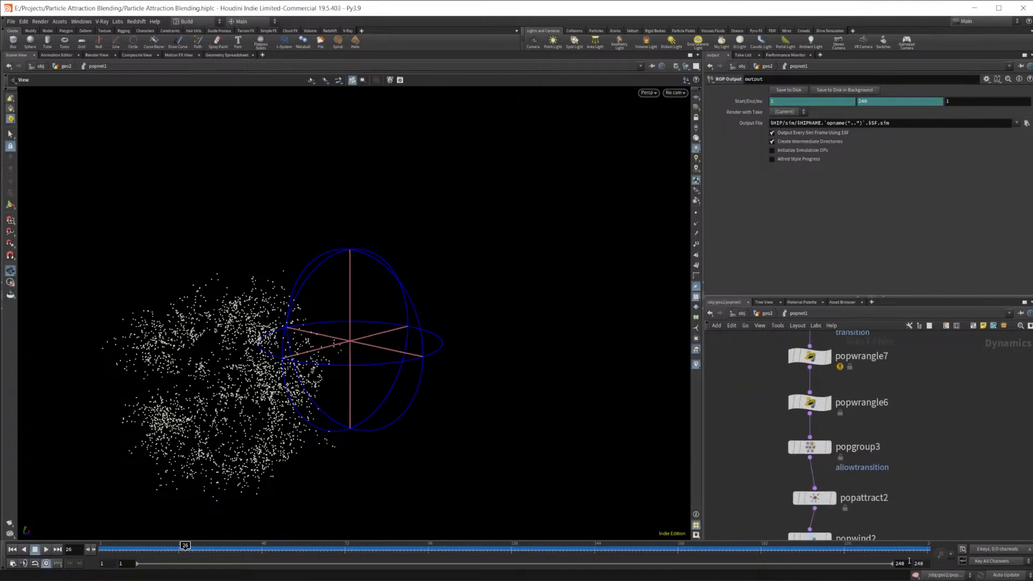
{"action": "middle_click_drag", "start_coordinate": [919, 458], "coordinate": [901, 457]}
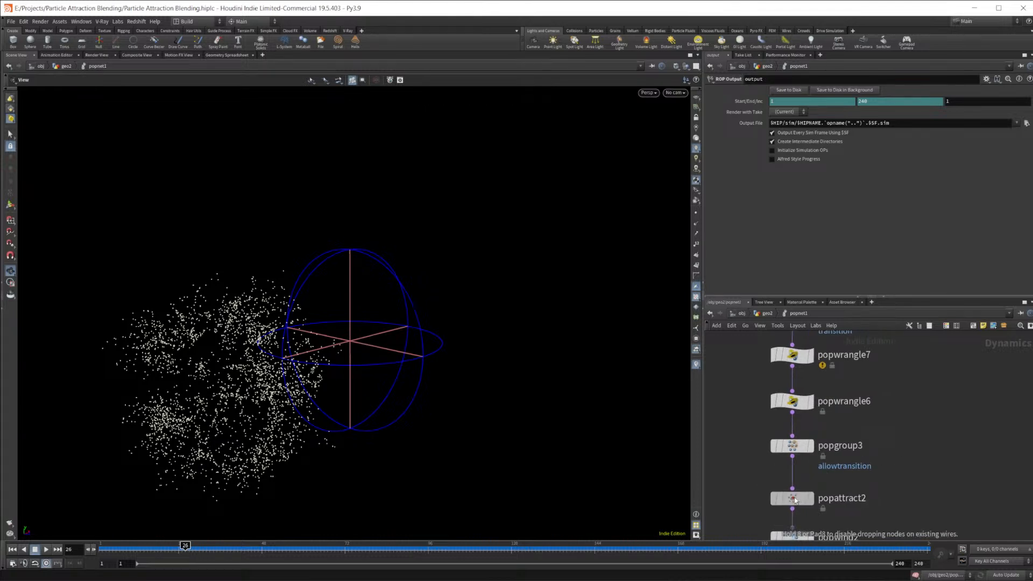
{"action": "scroll", "coordinate": [891, 432], "scroll_direction": "down", "scroll_amount": 3}
{"action": "middle_click_drag", "start_coordinate": [892, 451], "coordinate": [896, 407]}
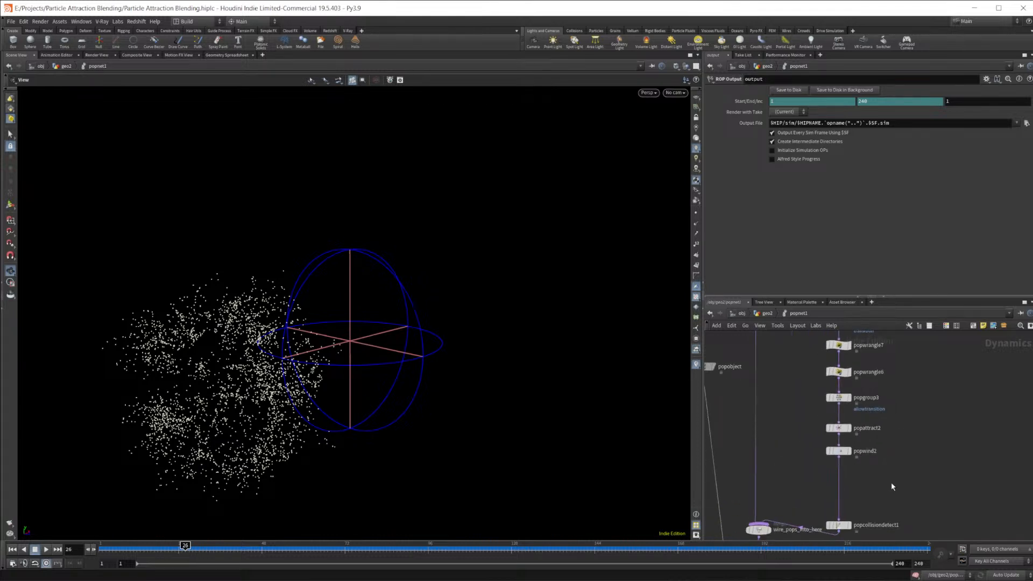
{"action": "middle_click_drag", "start_coordinate": [891, 486], "coordinate": [890, 403]}
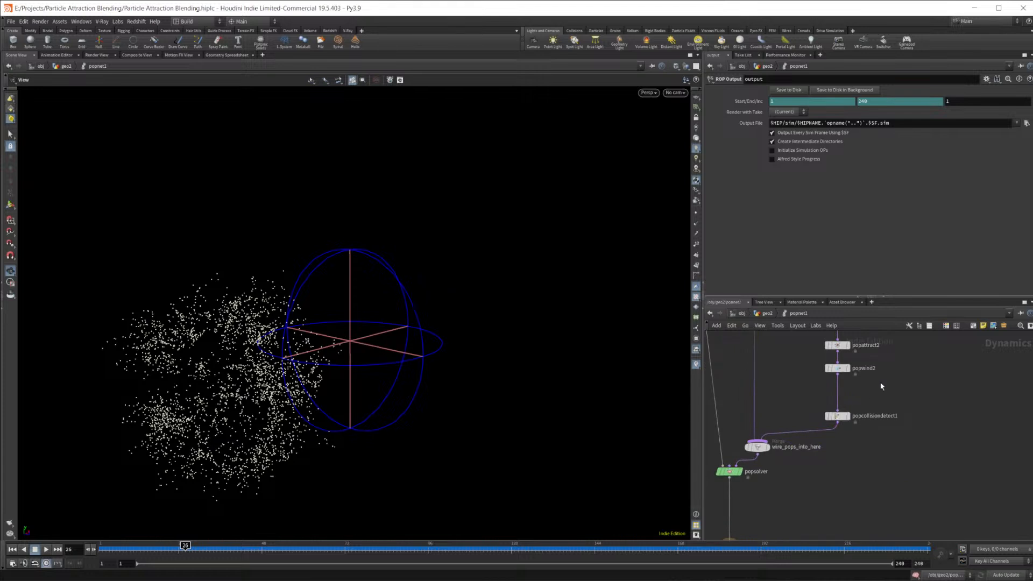
{"action": "middle_click_drag", "start_coordinate": [780, 372], "coordinate": [809, 505]}
{"action": "middle_click_drag", "start_coordinate": [921, 399], "coordinate": [896, 400]}
{"action": "scroll", "coordinate": [882, 423], "scroll_direction": "up", "scroll_amount": 4}
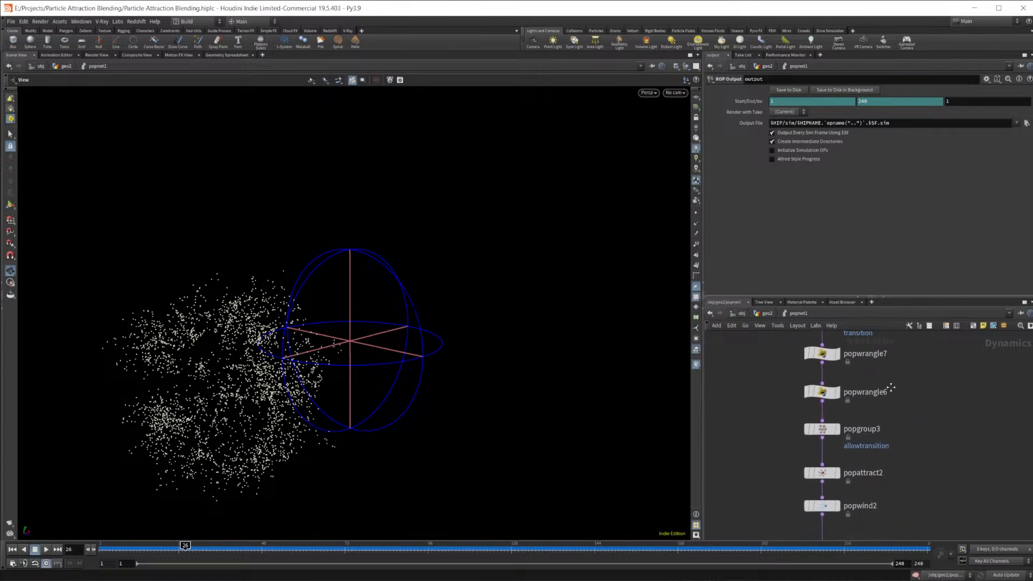
{"action": "left_click", "coordinate": [822, 496]}
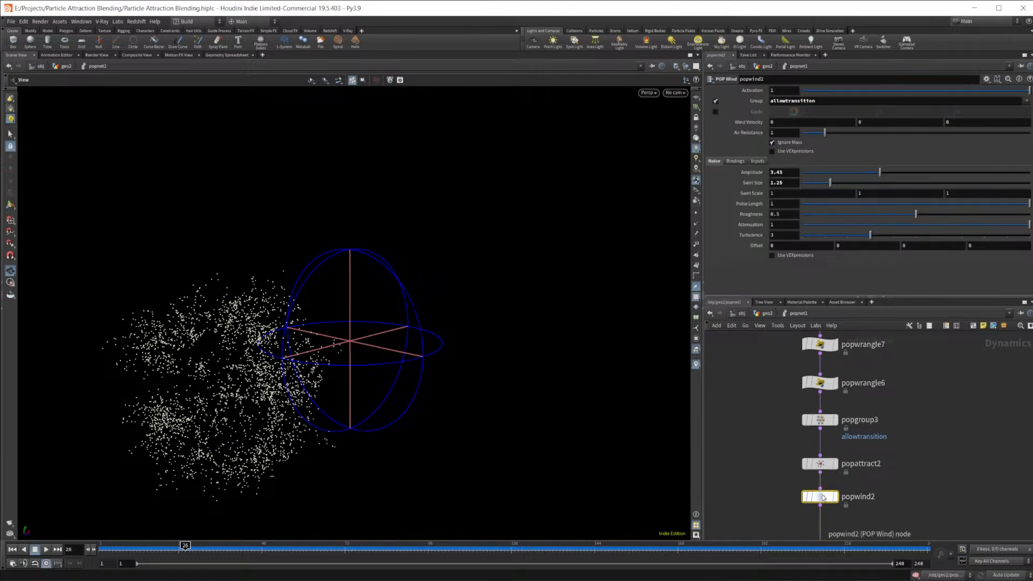
{"action": "mouse_move", "coordinate": [823, 497]}
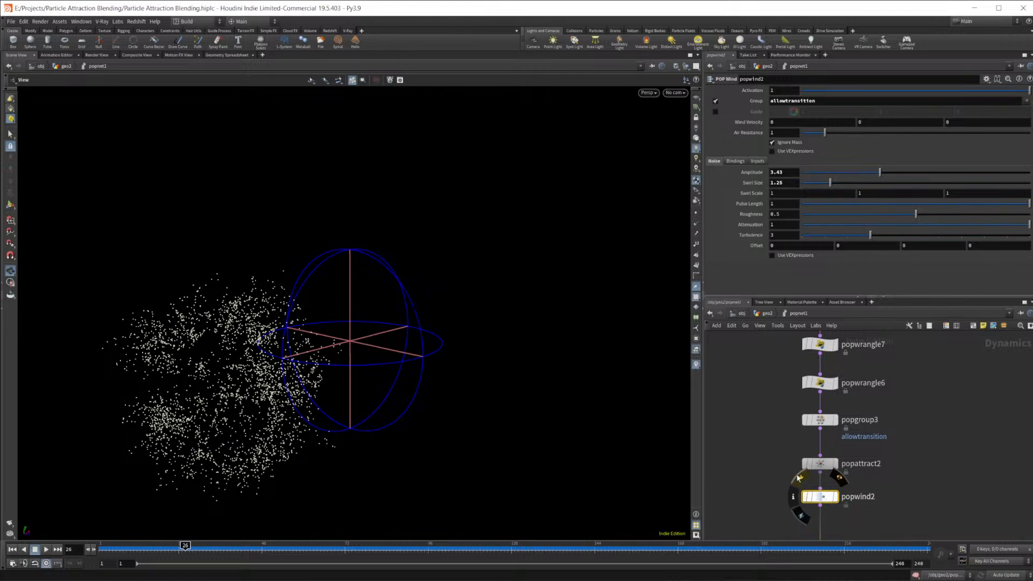
Step: Inspect the VEXpression of popwrangle7 and compare its branch with the main attraction chain
{"action": "scroll", "coordinate": [770, 432], "scroll_direction": "down", "scroll_amount": 2}
{"action": "middle_click_drag", "start_coordinate": [812, 393], "coordinate": [824, 443]}
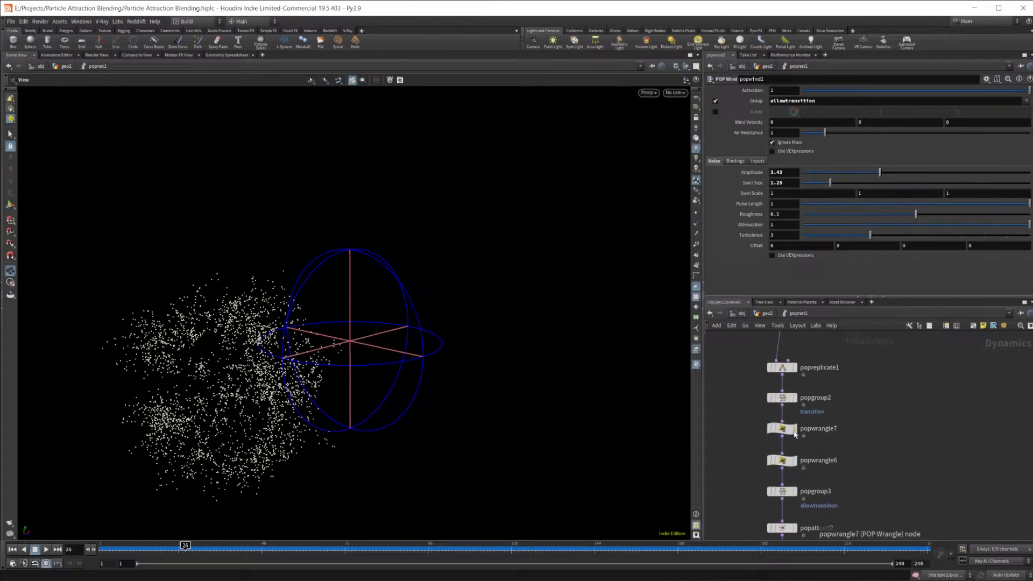
{"action": "left_click", "coordinate": [783, 429]}
{"action": "scroll", "coordinate": [787, 435], "scroll_direction": "down", "scroll_amount": 3}
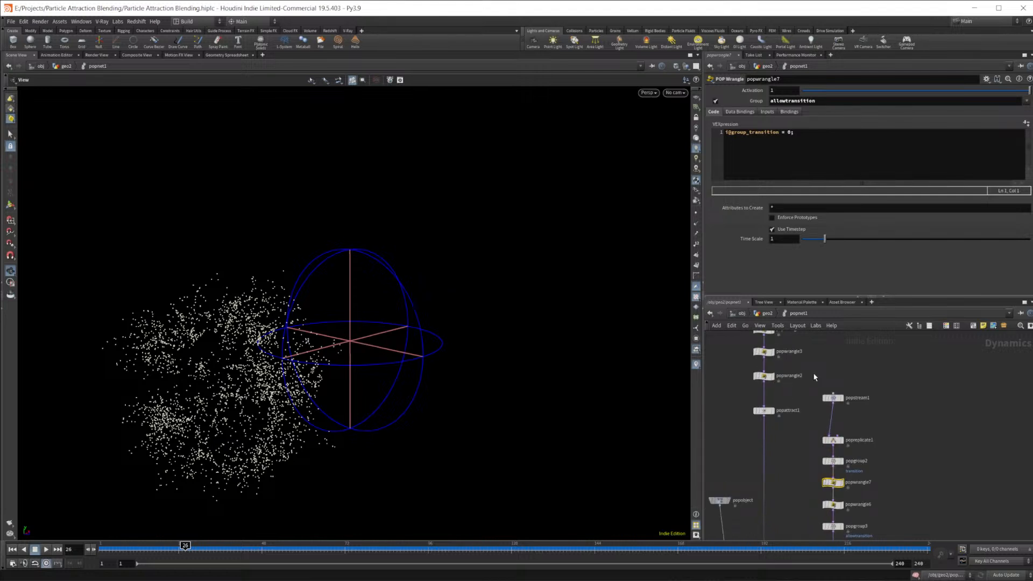
{"action": "scroll", "coordinate": [814, 377], "scroll_direction": "up", "scroll_amount": 3}
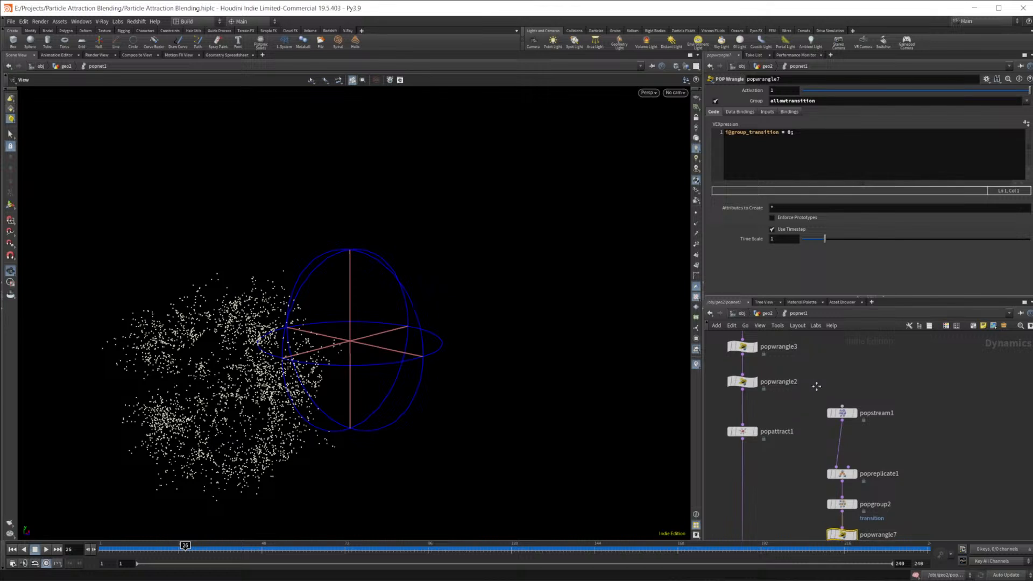
Step: Duplicate popwrangle1 and insert the copy into the transition branch between popwind2 and popcollisiondetect1
{"action": "left_click", "coordinate": [758, 385]}
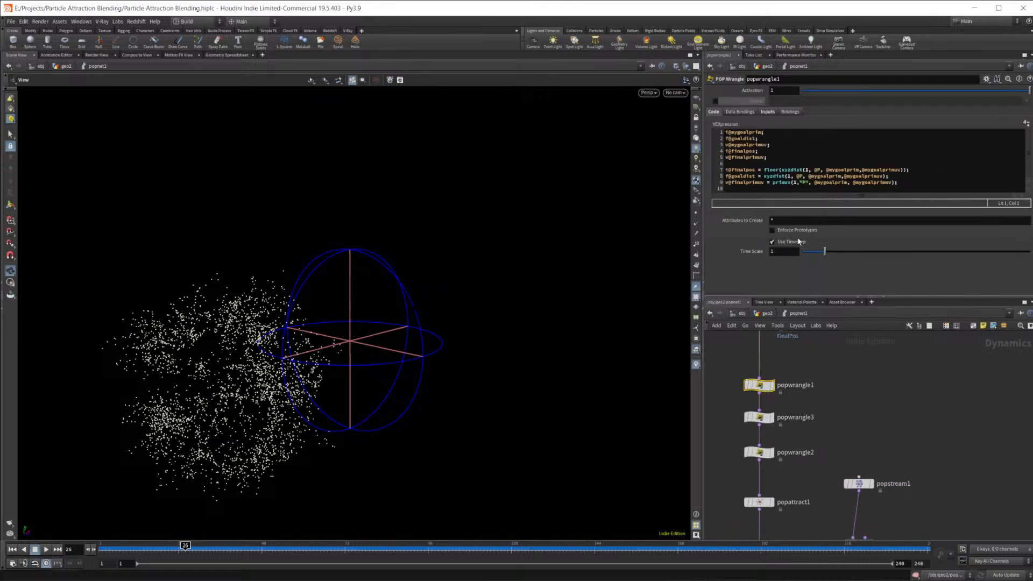
{"action": "mouse_move", "coordinate": [761, 386]}
{"action": "left_click_drag", "start_coordinate": [761, 387], "coordinate": [952, 511], "text": "alt"}
{"action": "middle_click_drag", "start_coordinate": [974, 445], "coordinate": [954, 342]}
{"action": "left_click_drag", "start_coordinate": [936, 413], "coordinate": [942, 536]}
{"action": "middle_click_drag", "start_coordinate": [958, 455], "coordinate": [949, 244]}
{"action": "middle_click_drag", "start_coordinate": [934, 383], "coordinate": [928, 490]}
{"action": "left_click_drag", "start_coordinate": [912, 436], "coordinate": [912, 521]}
{"action": "middle_click_drag", "start_coordinate": [932, 454], "coordinate": [933, 326]}
{"action": "left_click_drag", "start_coordinate": [909, 395], "coordinate": [820, 442]}
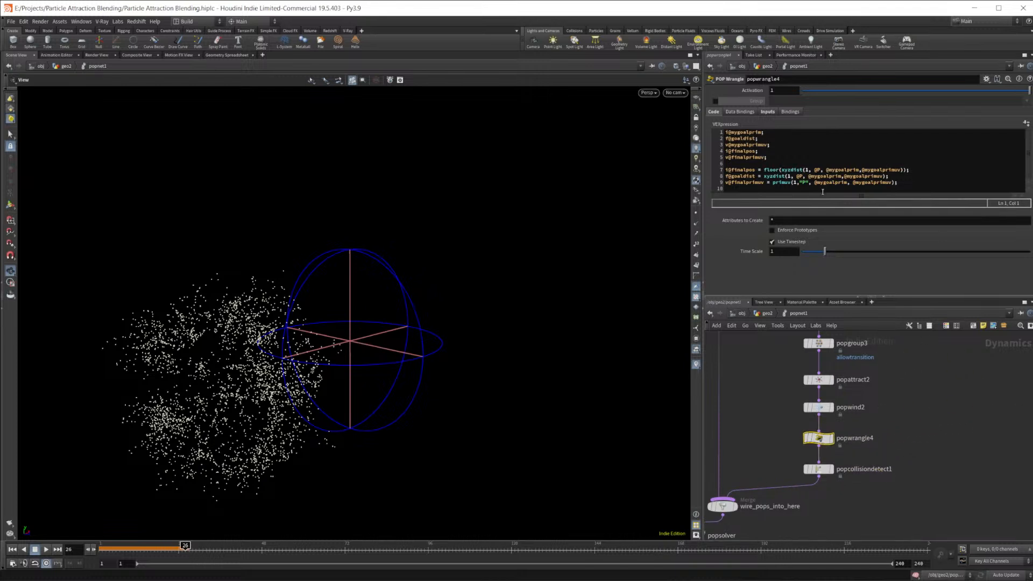
Step: Move the copied wrangle, popwrangle4, up the branch and insert it between popwrangle7 and popwrangle6
{"action": "mouse_move", "coordinate": [831, 440]}
{"action": "left_click_drag", "start_coordinate": [823, 442], "coordinate": [917, 383]}
{"action": "middle_click_drag", "start_coordinate": [918, 383], "coordinate": [900, 505]}
{"action": "left_click_drag", "start_coordinate": [900, 505], "coordinate": [811, 428]}
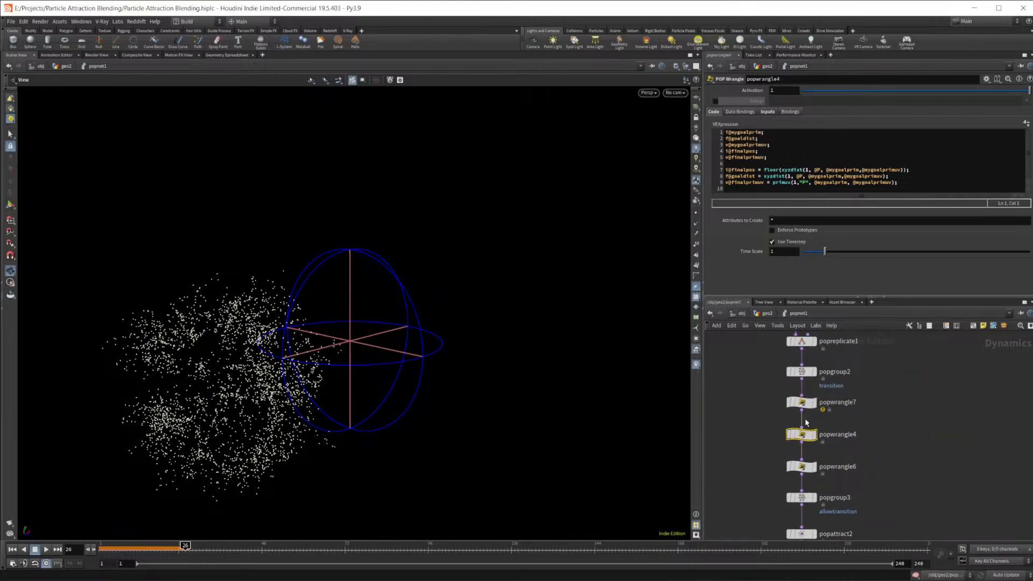
Step: Check popwrangle4's input geometries and change the input index to 2 in both xyzdist calls and the primuv call
{"action": "left_click", "coordinate": [802, 403]}
{"action": "left_click", "coordinate": [802, 435]}
{"action": "left_click", "coordinate": [767, 112]}
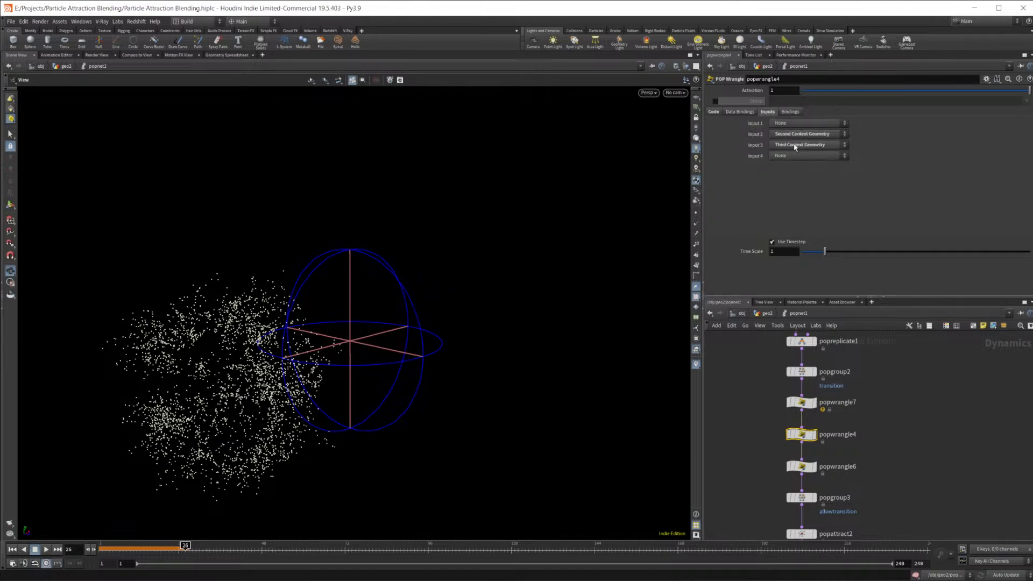
{"action": "left_click", "coordinate": [714, 112]}
{"action": "left_click", "coordinate": [809, 170]}
{"action": "key", "text": "BackSpace"}
{"action": "type", "text": "2"}
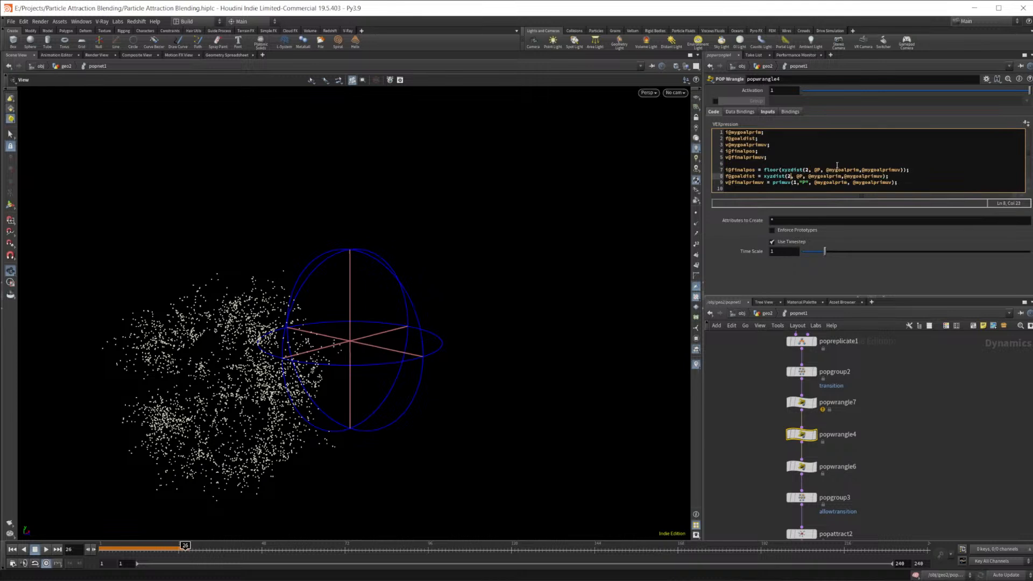
{"action": "key", "text": "BackSpace"}
{"action": "type", "text": "2"}
{"action": "left_click", "coordinate": [959, 466]}
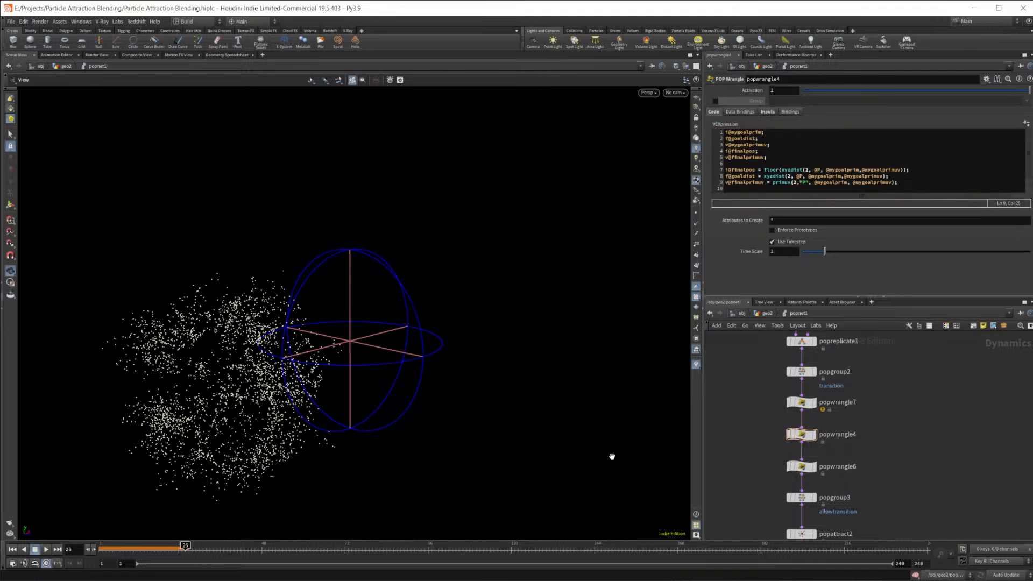
Step: Play the simulation from the first frame to check the transition, stopping at frame 134
{"action": "left_click", "coordinate": [12, 549]}
{"action": "left_click", "coordinate": [45, 549]}
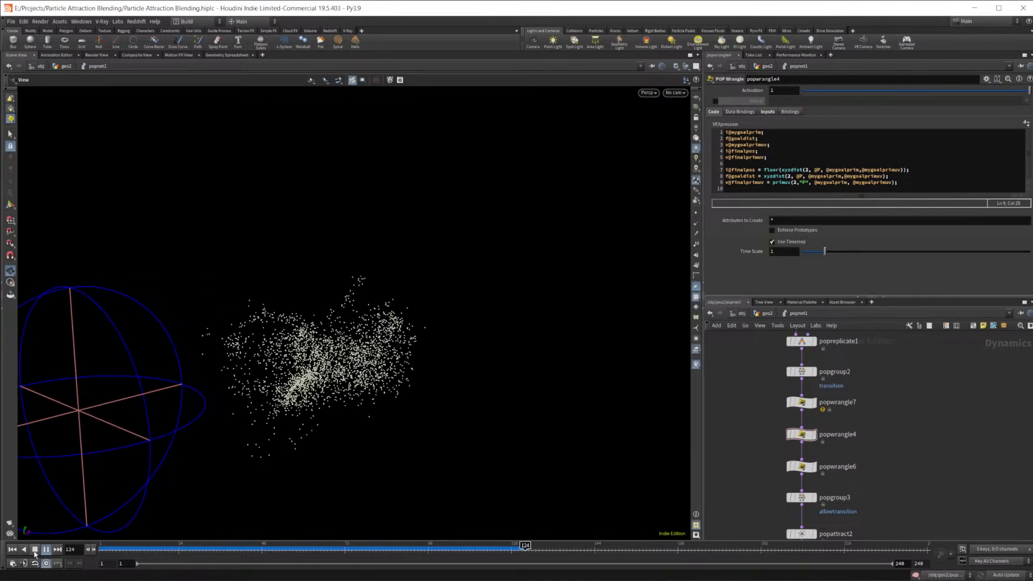
{"action": "left_click", "coordinate": [35, 550]}
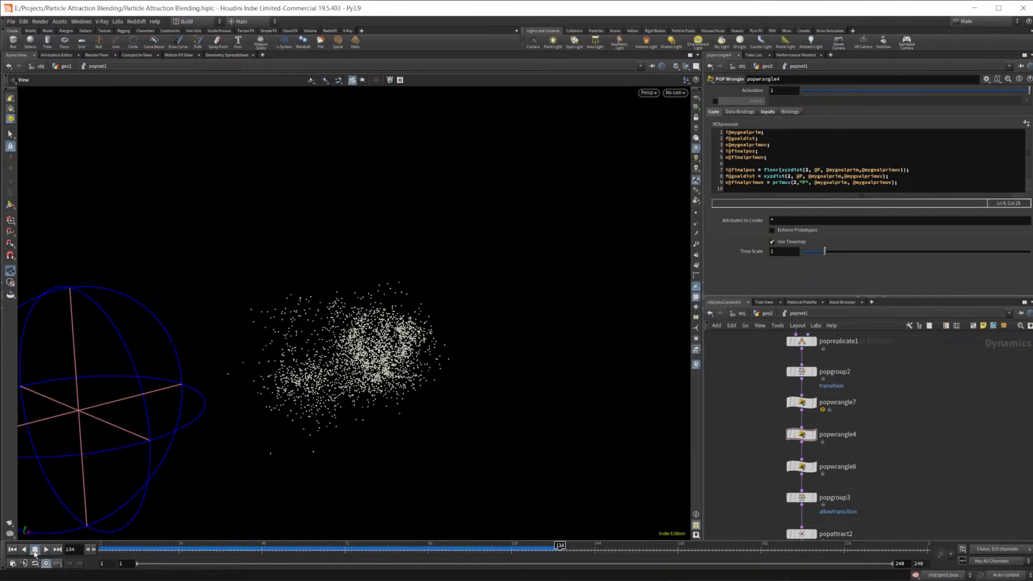
Step: Examine the particles' finalpos and goaldist attributes in the geometry spreadsheet, scrubbing to frame 169
{"action": "left_click", "coordinate": [226, 55]}
{"action": "left_click_drag", "start_coordinate": [238, 534], "coordinate": [338, 536]}
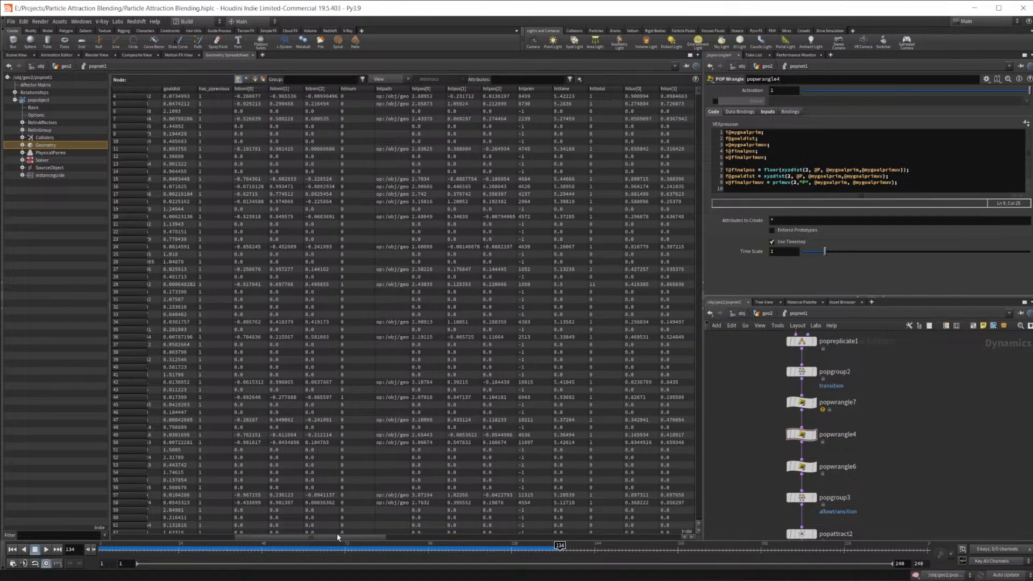
{"action": "left_click_drag", "start_coordinate": [338, 537], "coordinate": [251, 526]}
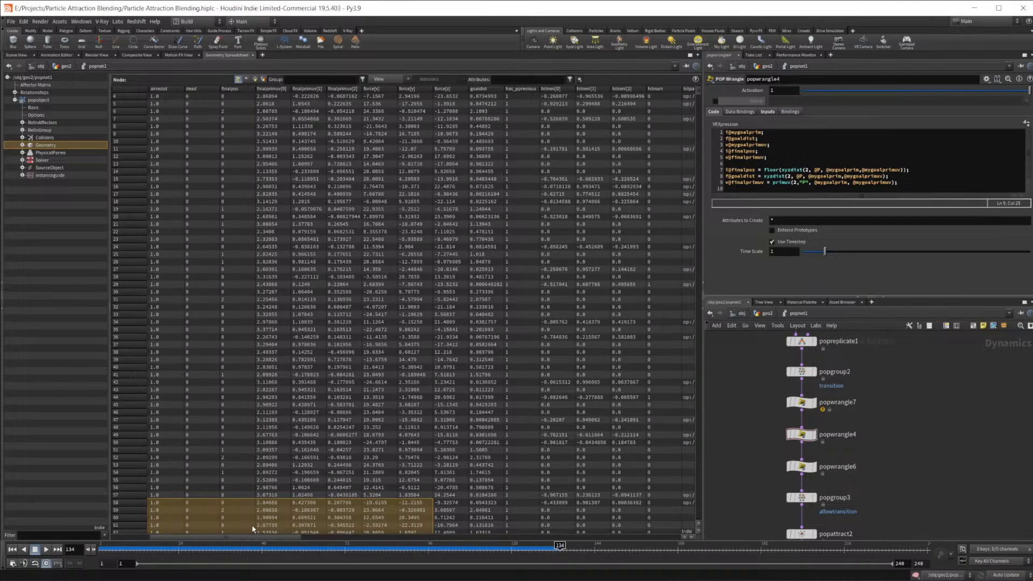
{"action": "left_click_drag", "start_coordinate": [560, 544], "coordinate": [681, 545]}
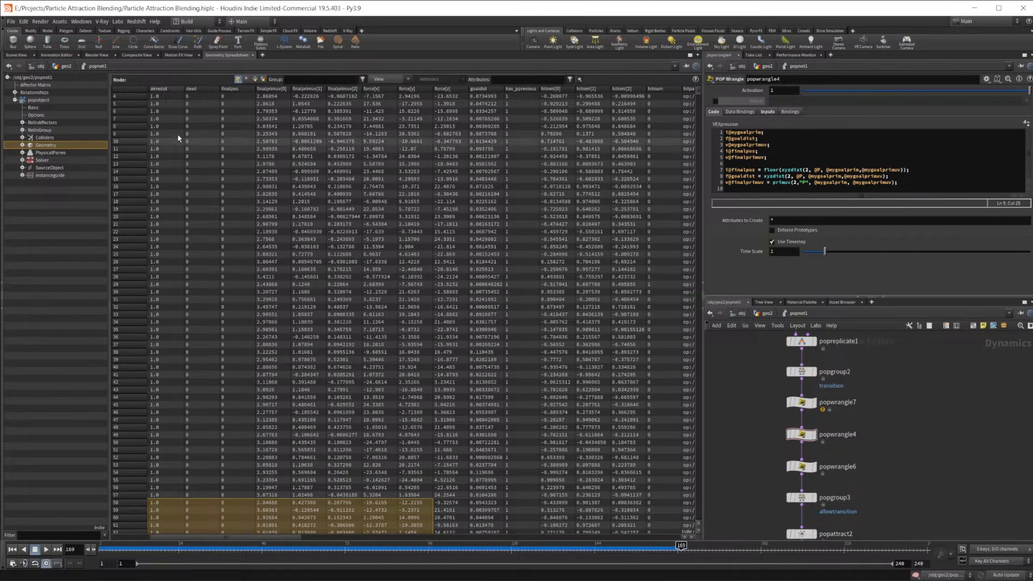
Step: Return to the scene view and scrub the simulation to frame 144 to check the particle transition
{"action": "left_click", "coordinate": [22, 56]}
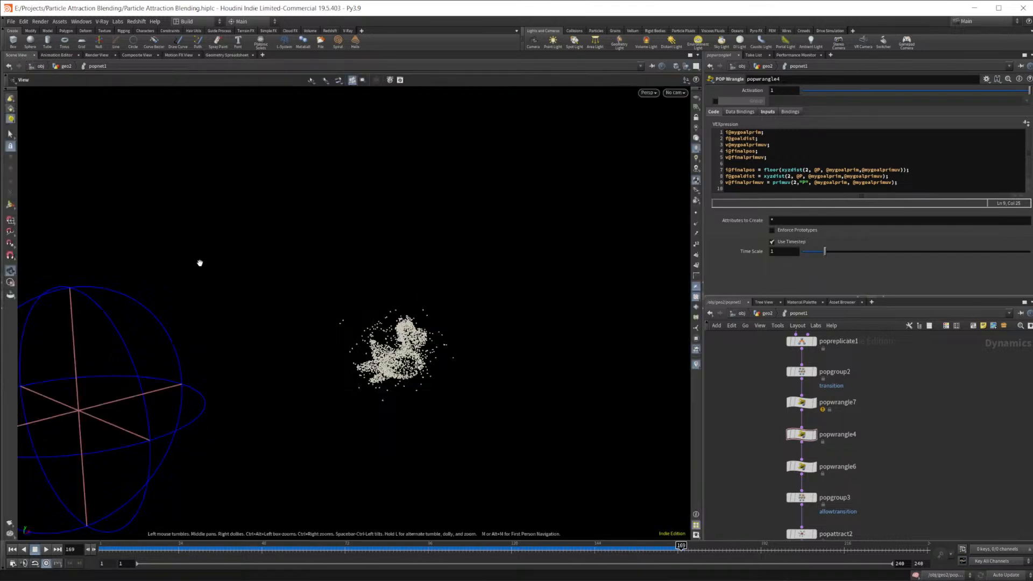
{"action": "left_click_drag", "start_coordinate": [667, 549], "coordinate": [594, 564]}
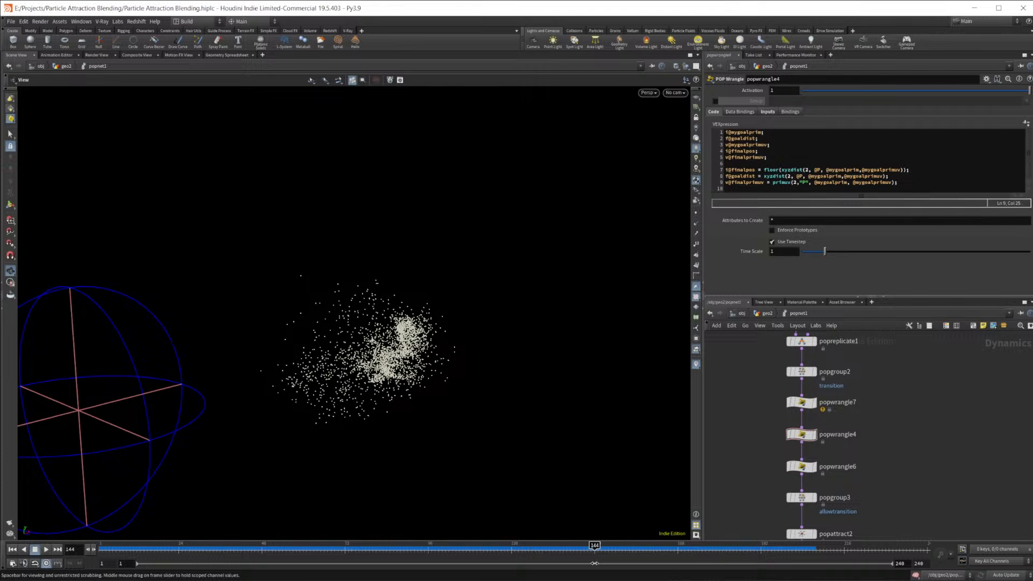
{"action": "middle_click_drag", "start_coordinate": [883, 459], "coordinate": [878, 380]}
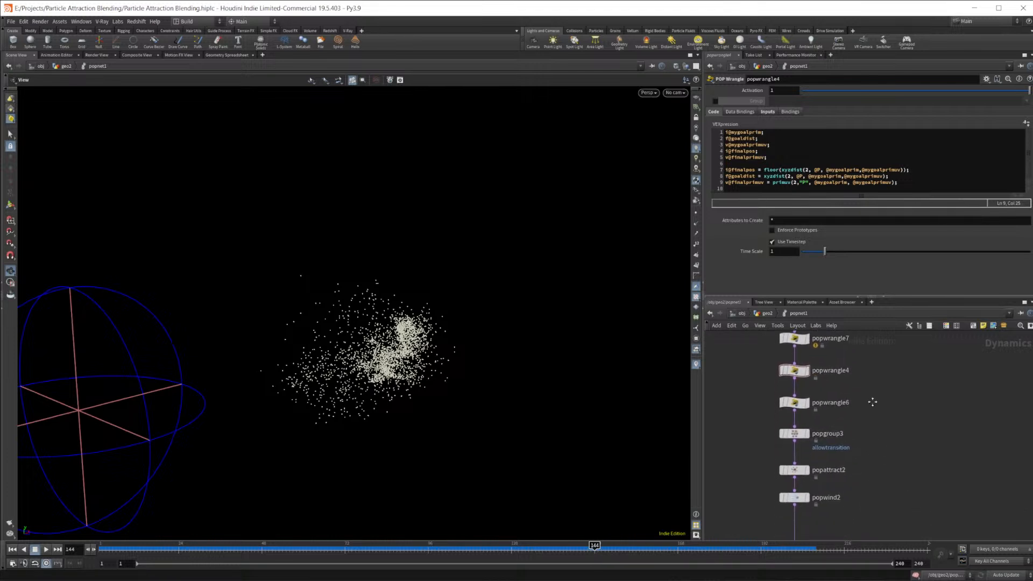
Step: Check the noise settings of popwind2 and the force settings of popattract2
{"action": "left_click", "coordinate": [798, 483]}
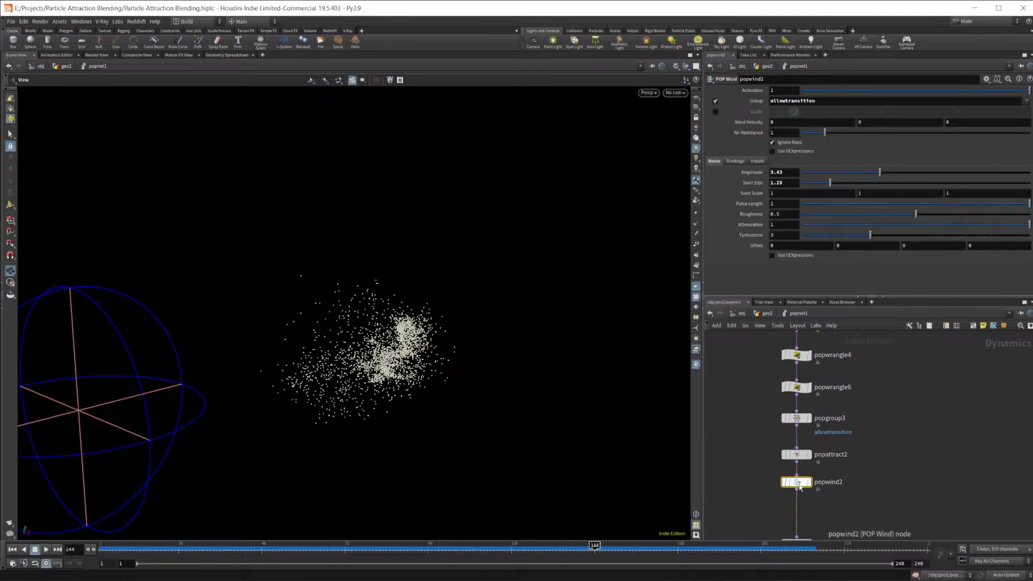
{"action": "middle_click_drag", "start_coordinate": [863, 509], "coordinate": [861, 481]}
{"action": "left_click", "coordinate": [796, 425]}
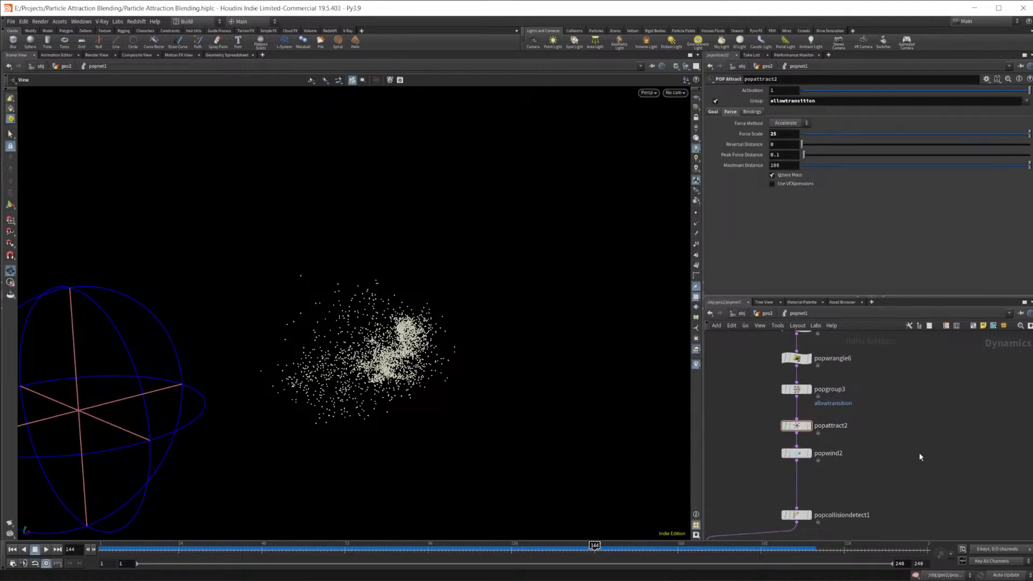
{"action": "left_click", "coordinate": [800, 455]}
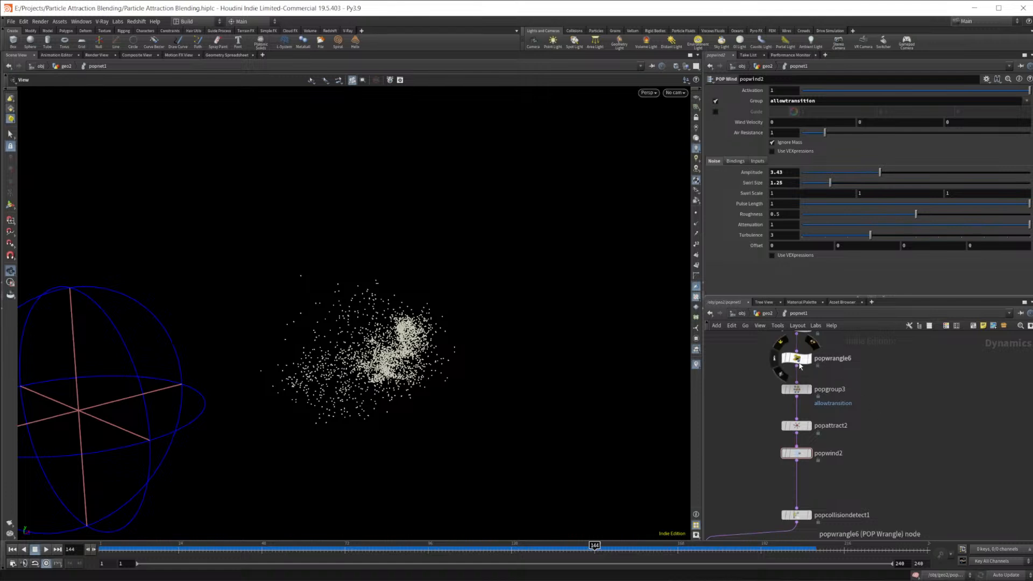
{"action": "key", "text": "Tab"}
{"action": "type", "text": "popwr"}
{"action": "key", "text": "Return"}
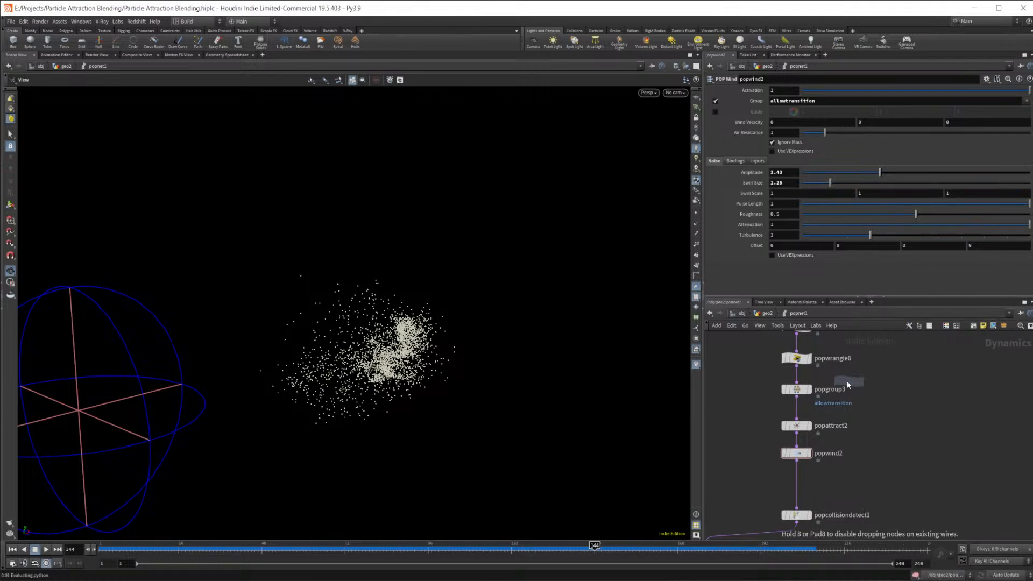
{"action": "left_click", "coordinate": [797, 374]}
{"action": "left_click", "coordinate": [823, 171]}
{"action": "type", "text": "v"}
{"action": "key", "text": "BackSpace"}
{"action": "type", "text": "if(@"}
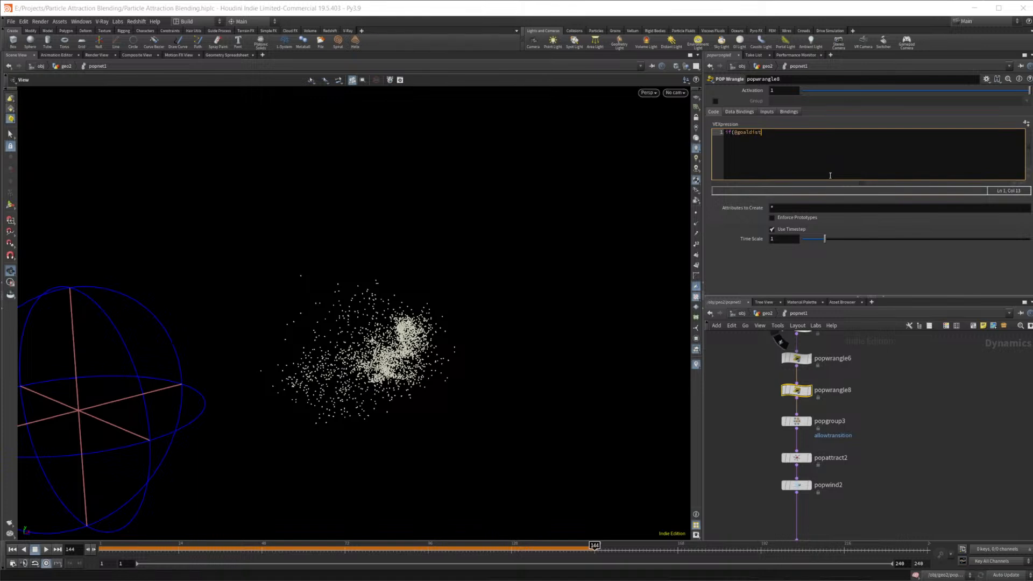
{"action": "type", "text": "goaldist"}
{"action": "left_click_drag", "start_coordinate": [905, 407], "coordinate": [781, 391]}
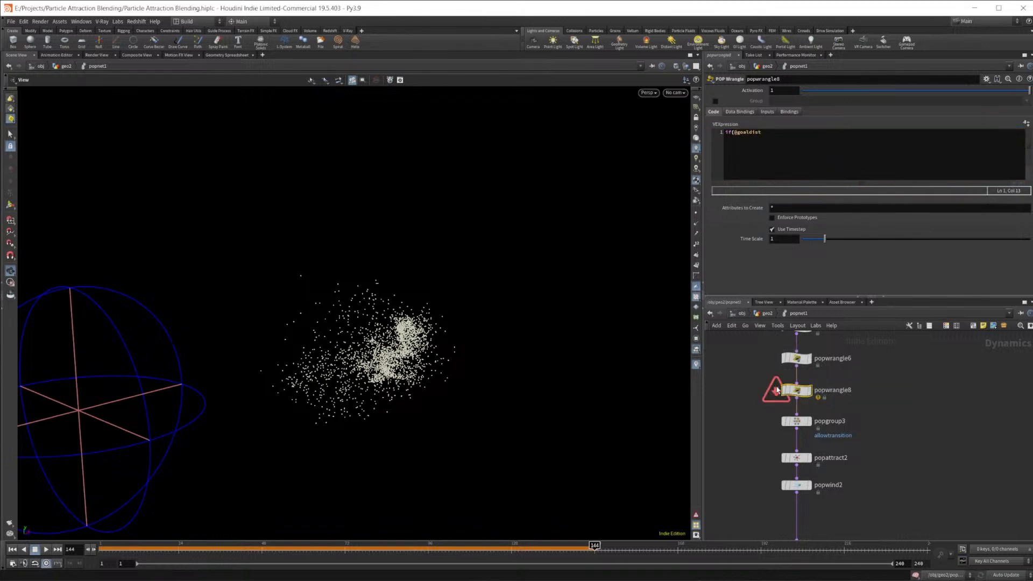
{"action": "key", "text": "Delete"}
Step: Scrub the simulation to frame 151 and insert a POP Wrangle node between popwrangle6 and popgroup3
{"action": "left_click_drag", "start_coordinate": [509, 545], "coordinate": [618, 546]}
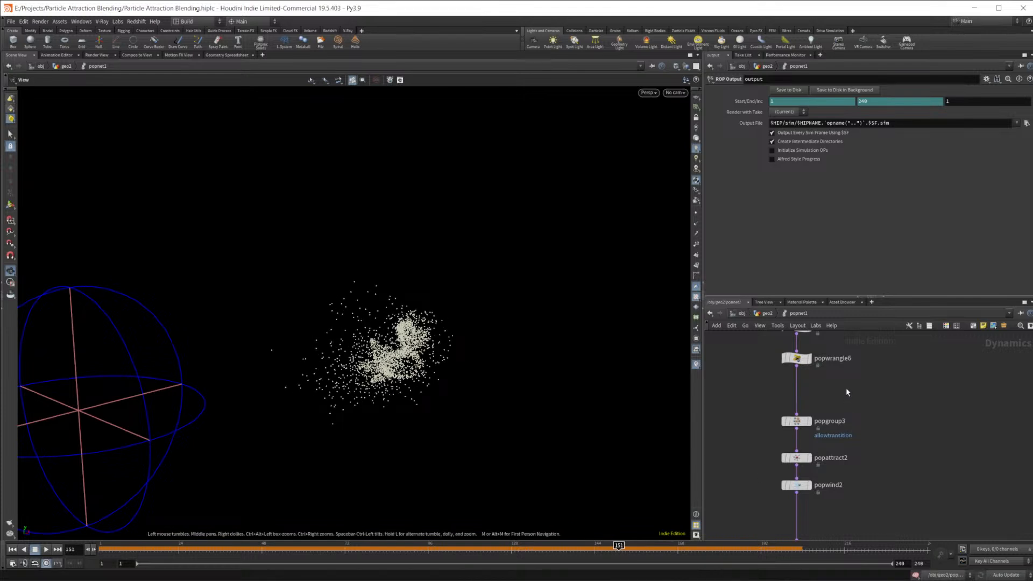
{"action": "key", "text": "Tab"}
{"action": "type", "text": "pwr"}
{"action": "key", "text": "Return"}
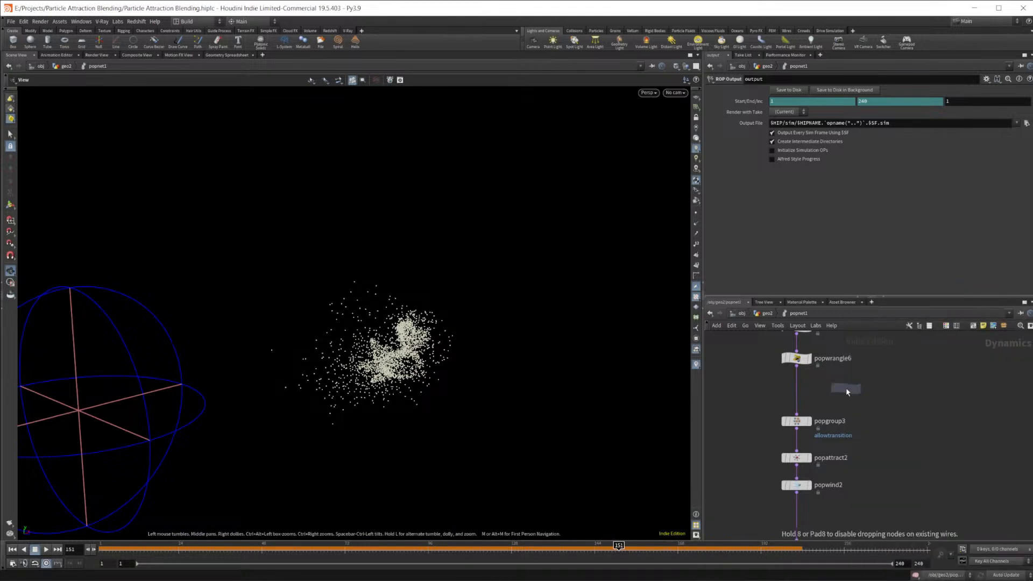
{"action": "left_click", "coordinate": [846, 392]}
{"action": "left_click_drag", "start_coordinate": [846, 392], "coordinate": [801, 395]}
{"action": "left_click", "coordinate": [826, 159]}
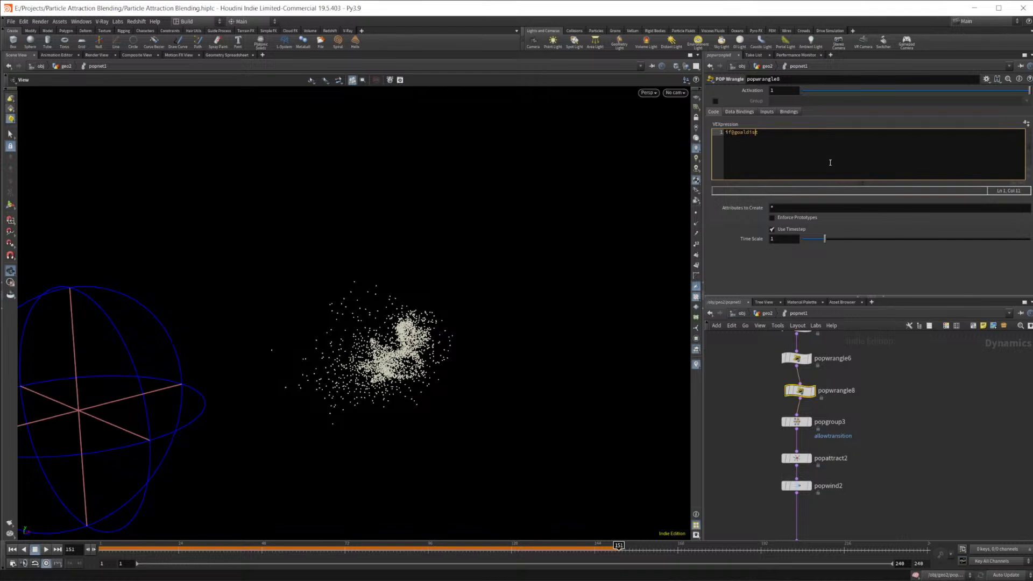
{"action": "type", "text": "if("}
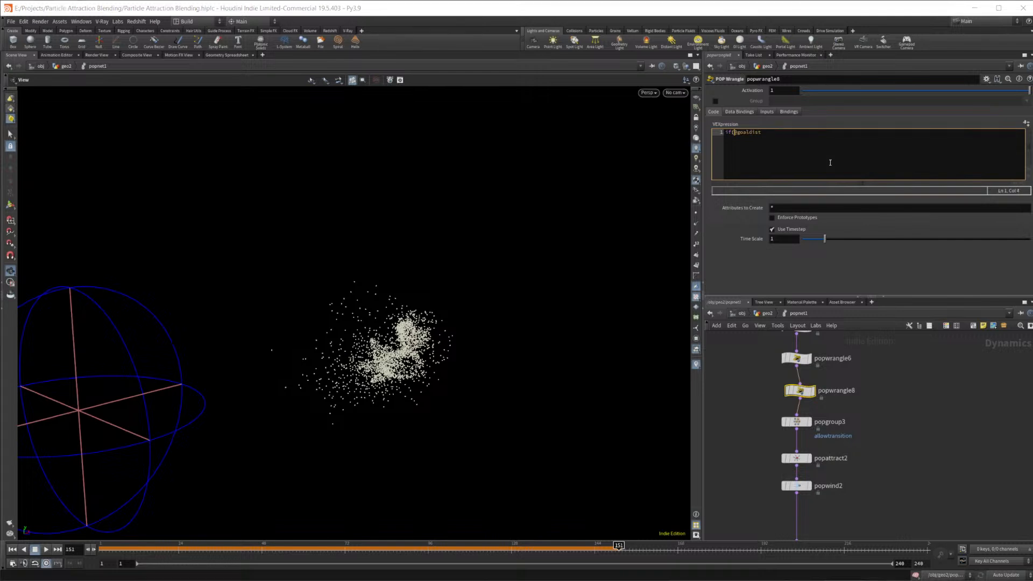
{"action": "key", "text": "End"}
{"action": "type", "text": "< .75){"}
{"action": "key", "text": "Return"}
{"action": "key", "text": "Return"}
{"action": "key", "text": "Up"}
{"action": "type", "text": "v"}
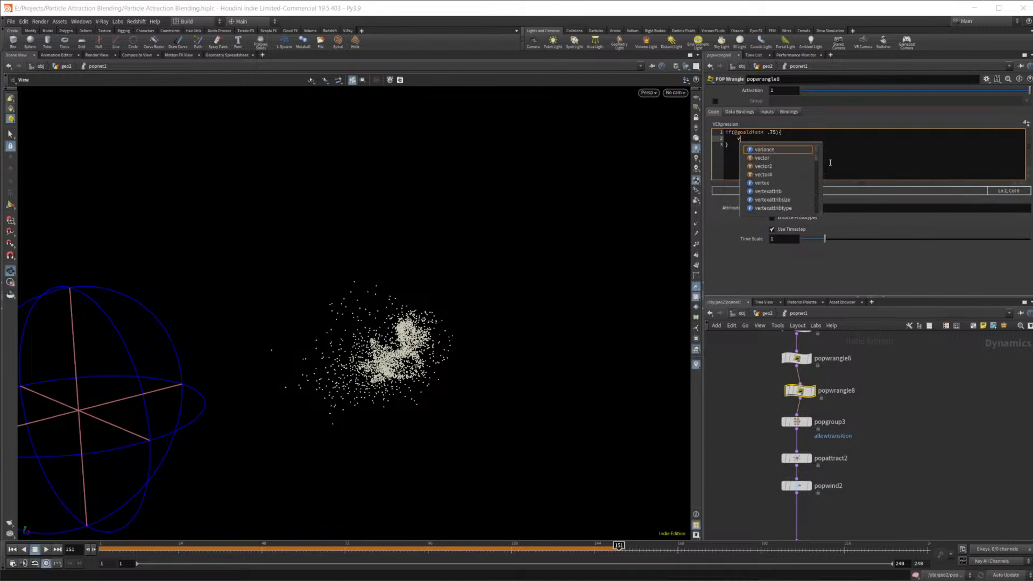
{"action": "type", "text": "v"}
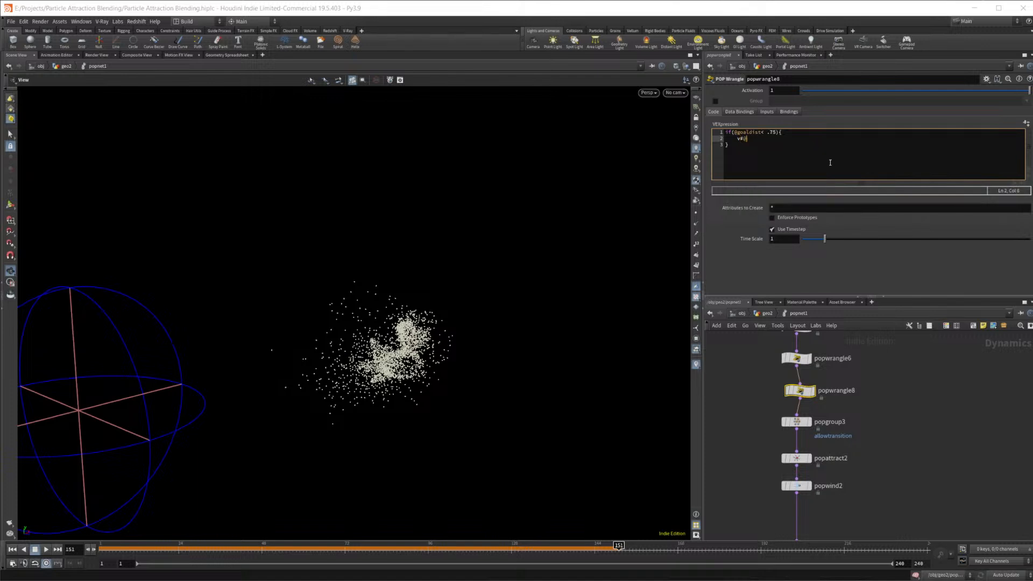
{"action": "type", "text": "@"}
{"action": "type", "text": ");"}
Step: Enable the group on popwrangle8 and restrict it to allowtransition
{"action": "left_click", "coordinate": [715, 100]}
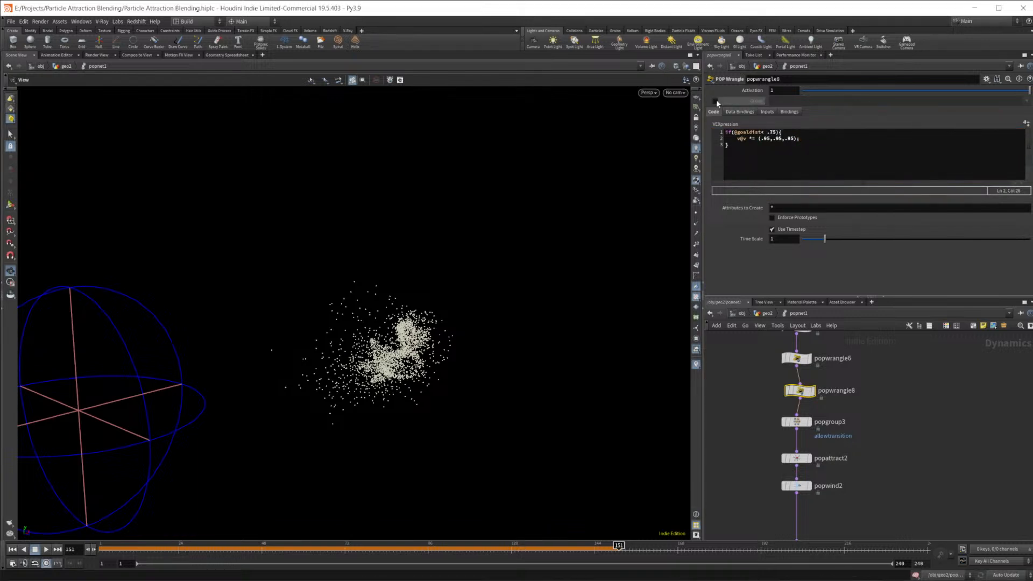
{"action": "left_click", "coordinate": [1027, 102]}
{"action": "left_click", "coordinate": [1028, 119]}
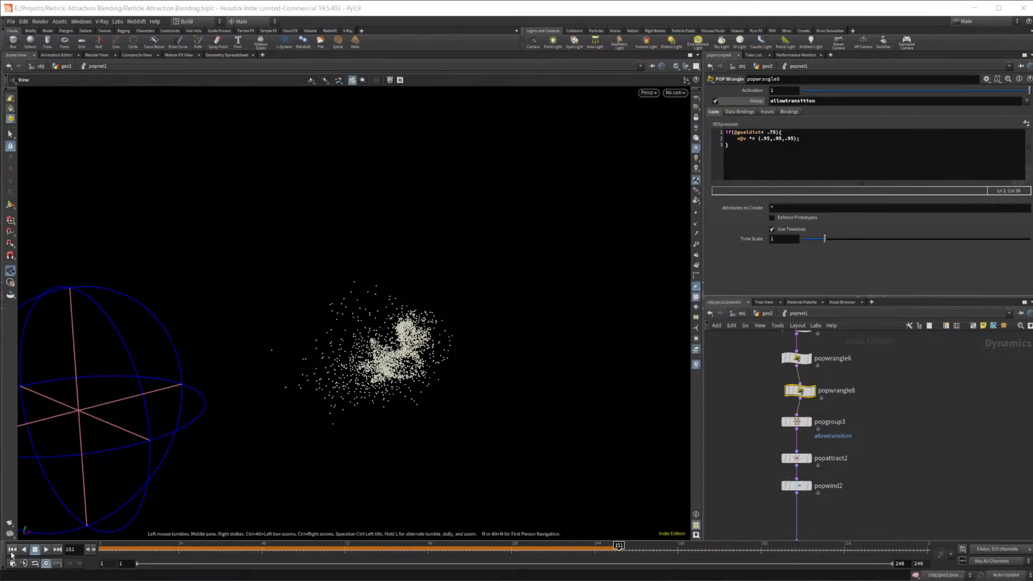
Step: Play the simulation from the first frame to check the velocity damping, stopping at frame 28
{"action": "left_click", "coordinate": [13, 551]}
{"action": "left_click", "coordinate": [46, 549]}
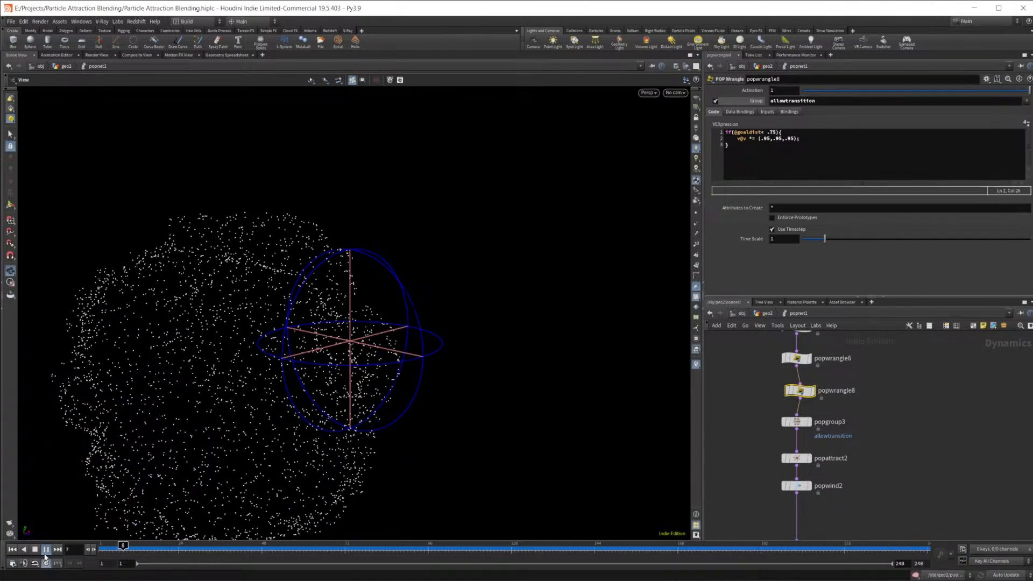
{"action": "left_click", "coordinate": [37, 551]}
Step: Set the goaldist threshold in popwrangle8 to .95 and replay the simulation from the first frame, stopping at frame 29
{"action": "left_click", "coordinate": [770, 145]}
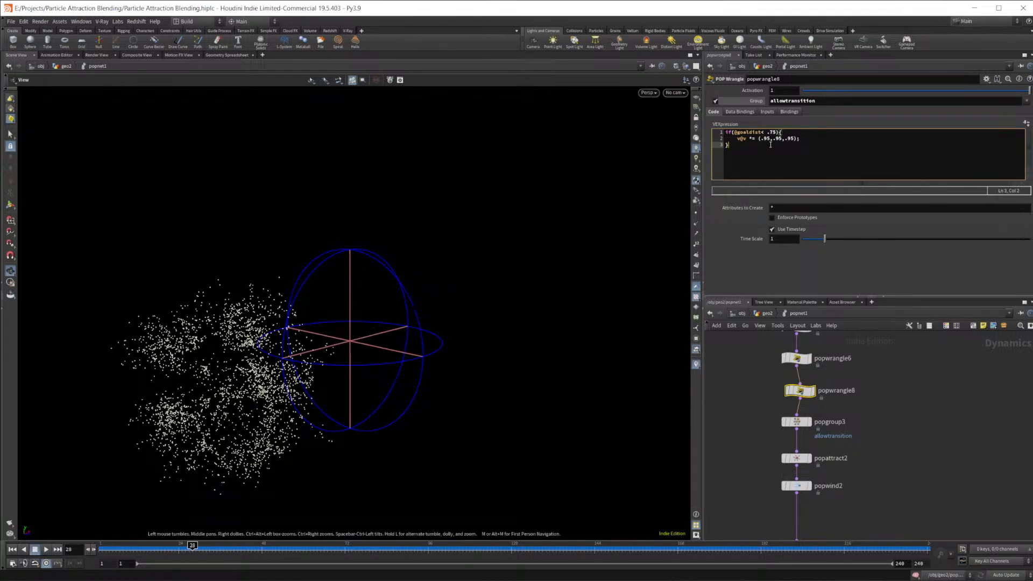
{"action": "left_click", "coordinate": [773, 131]}
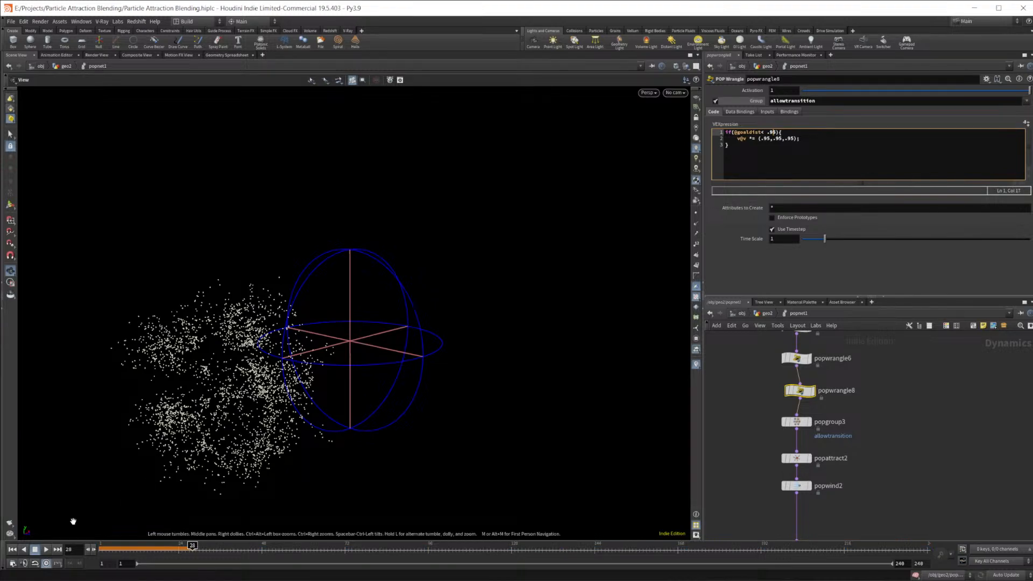
{"action": "left_click", "coordinate": [13, 550]}
{"action": "left_click", "coordinate": [46, 549]}
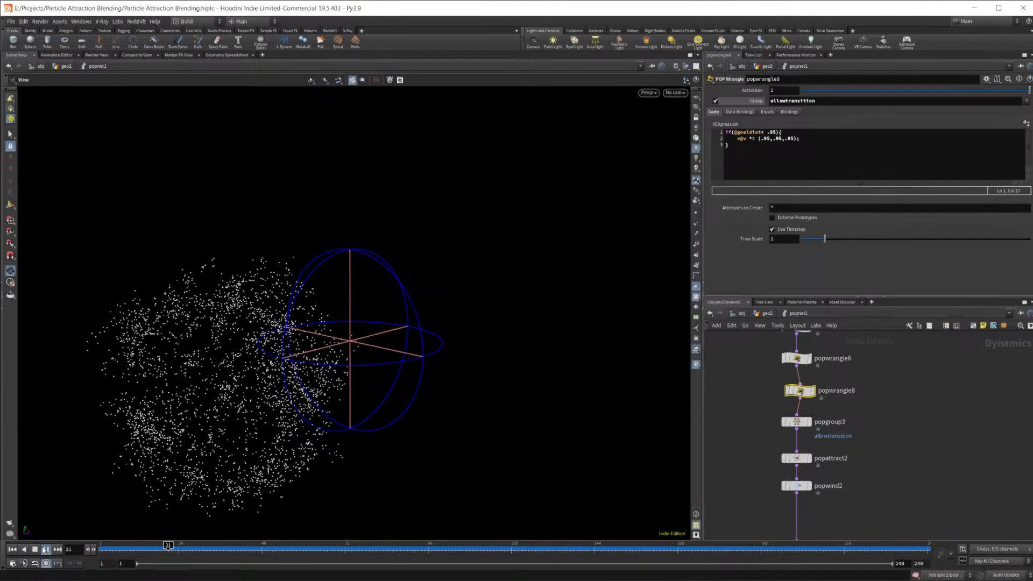
{"action": "left_click", "coordinate": [46, 551]}
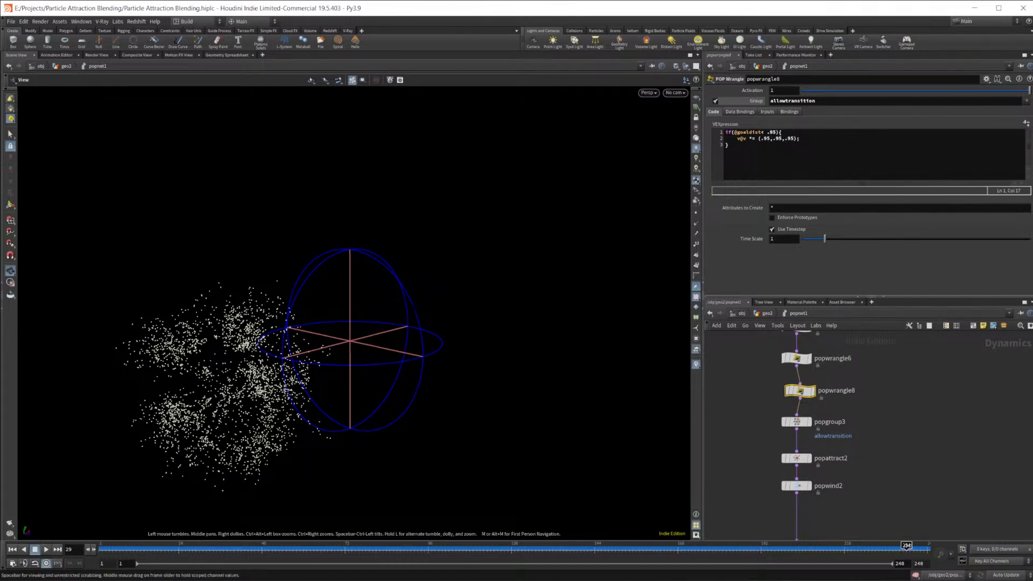
Step: Go to frame 231, display the point numbers, and look up stray point 1147 in the geometry spreadsheet
{"action": "left_click", "coordinate": [896, 547]}
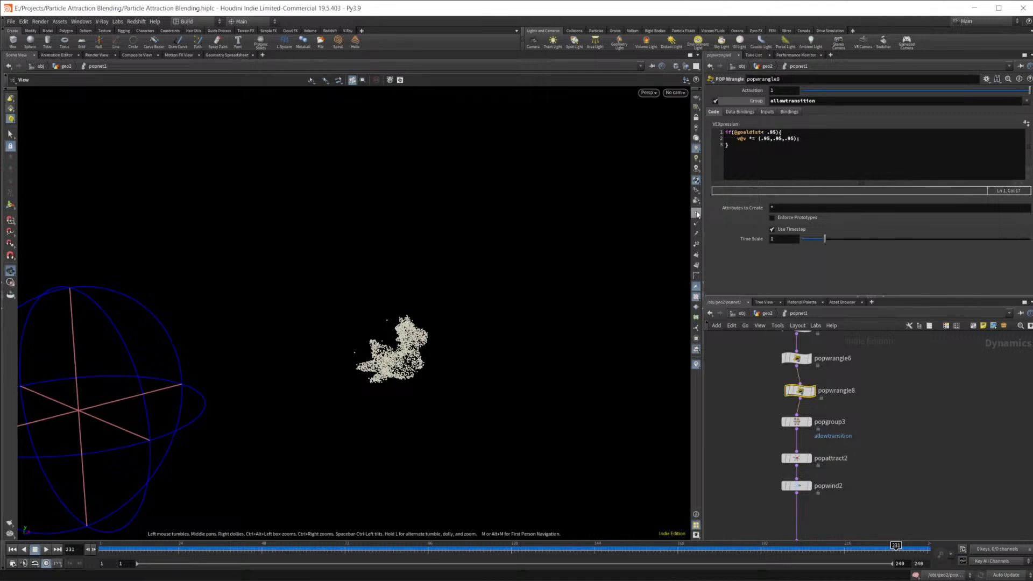
{"action": "left_click", "coordinate": [695, 243]}
{"action": "scroll", "coordinate": [484, 323], "scroll_direction": "up", "scroll_amount": 3}
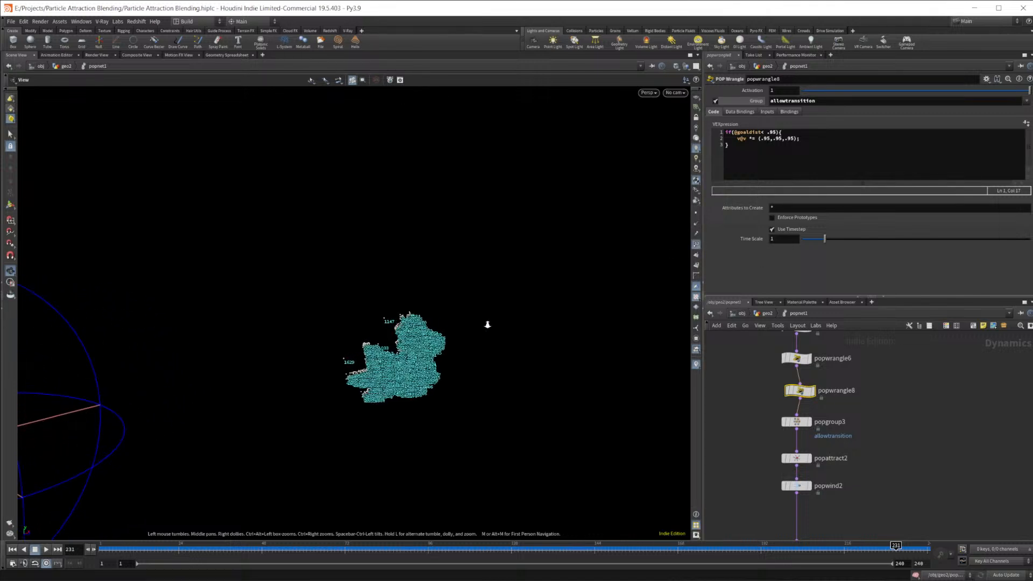
{"action": "left_click", "coordinate": [239, 55]}
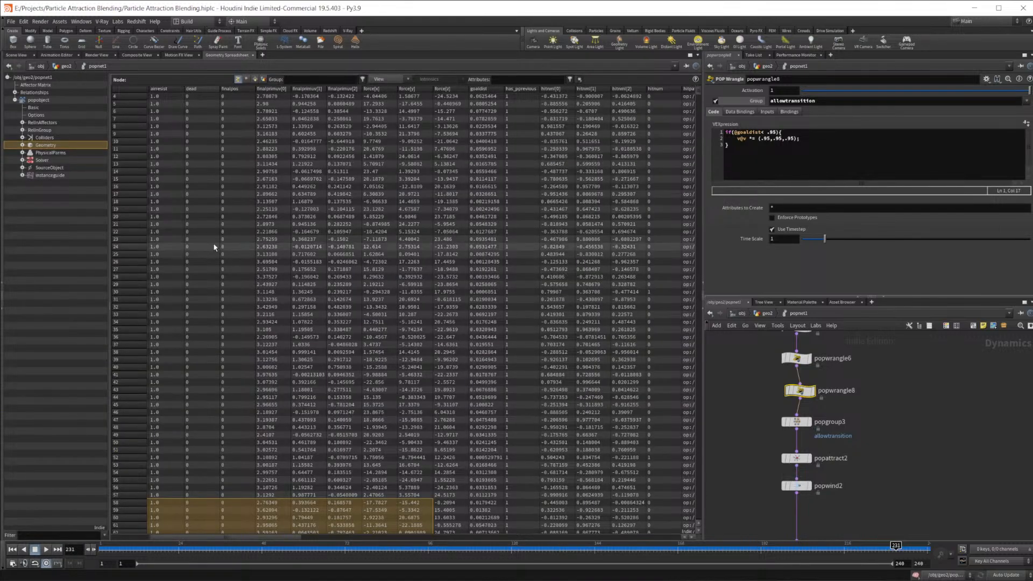
{"action": "left_click_drag", "start_coordinate": [699, 93], "coordinate": [655, 254]}
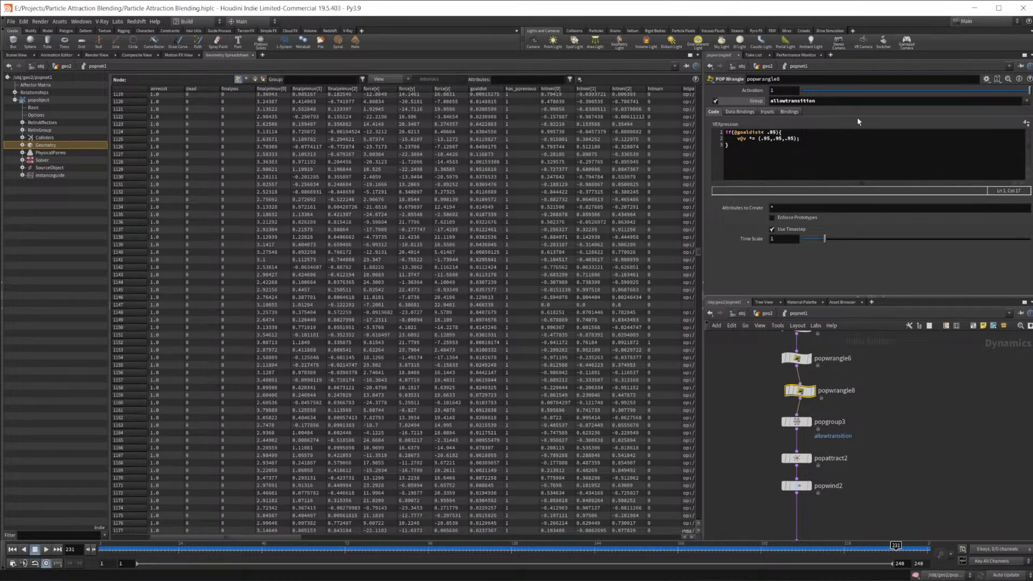
Step: Set all three velocity multipliers in popwrangle8 to .90
{"action": "left_click", "coordinate": [766, 139]}
{"action": "key", "text": "BackSpace"}
{"action": "type", "text": "0"}
{"action": "key", "text": "BackSpace"}
{"action": "type", "text": "0"}
{"action": "key", "text": "Down"}
{"action": "key", "text": "Up"}
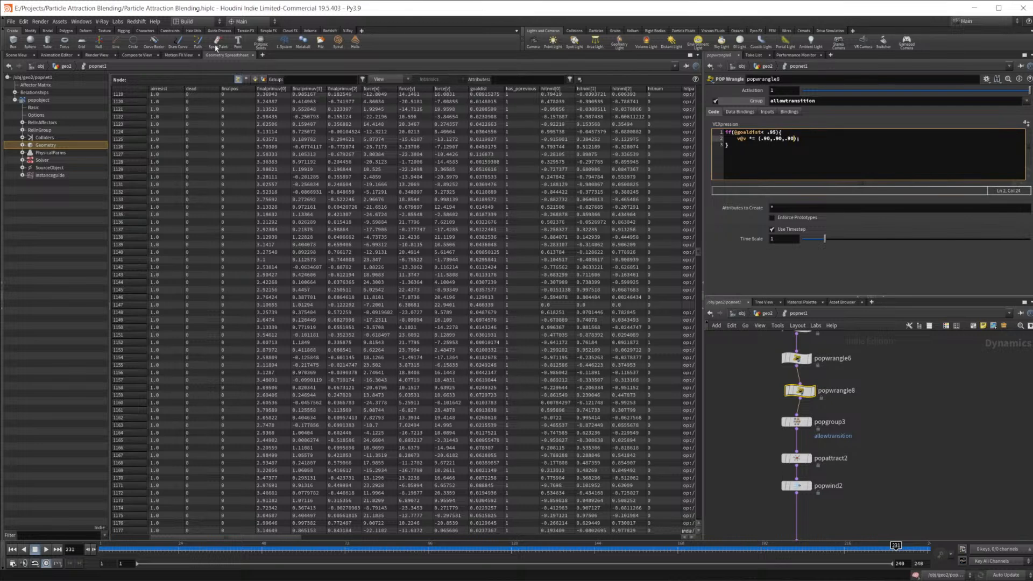
Step: Return to the scene view, hide the point numbers, and replay the simulation from the first frame, stopping at frame 35
{"action": "left_click", "coordinate": [21, 56]}
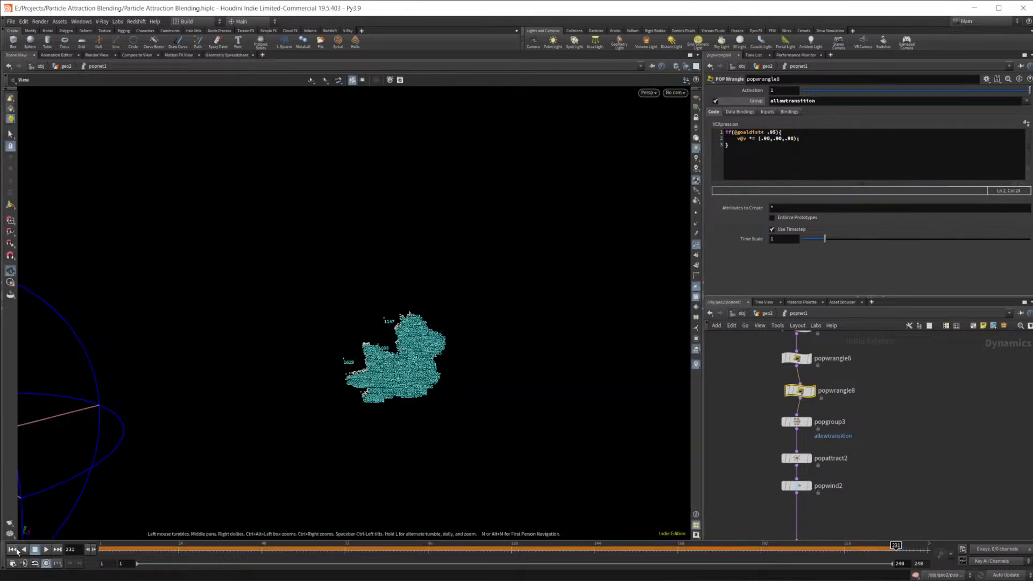
{"action": "left_click", "coordinate": [14, 550]}
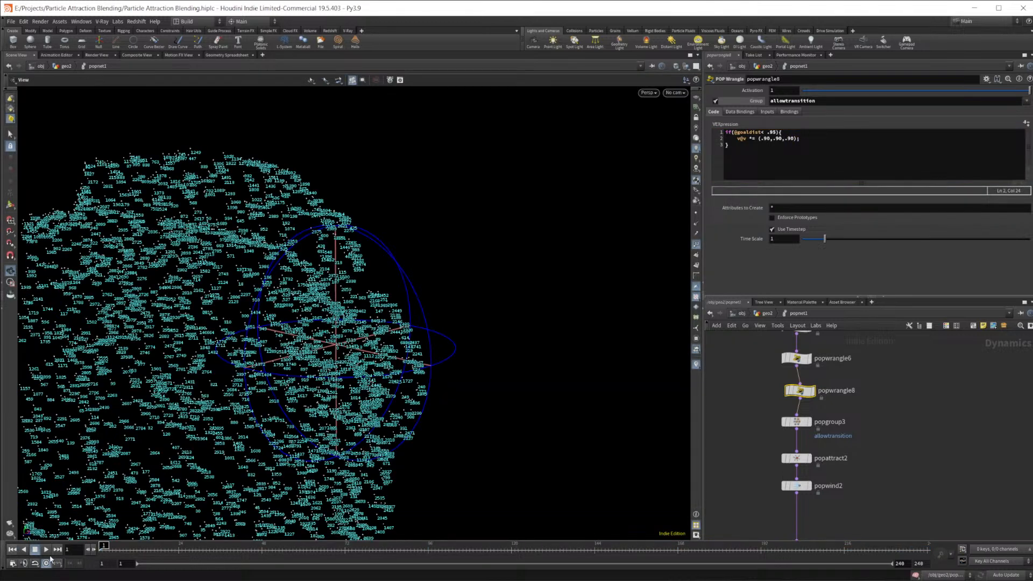
{"action": "left_click", "coordinate": [697, 246]}
{"action": "left_click", "coordinate": [46, 549]}
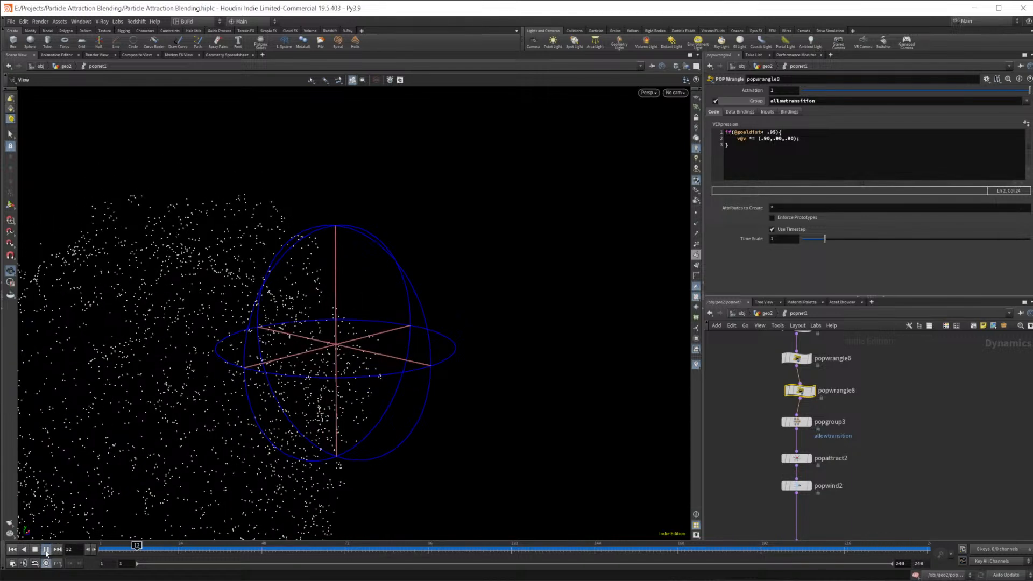
{"action": "left_click", "coordinate": [47, 549]}
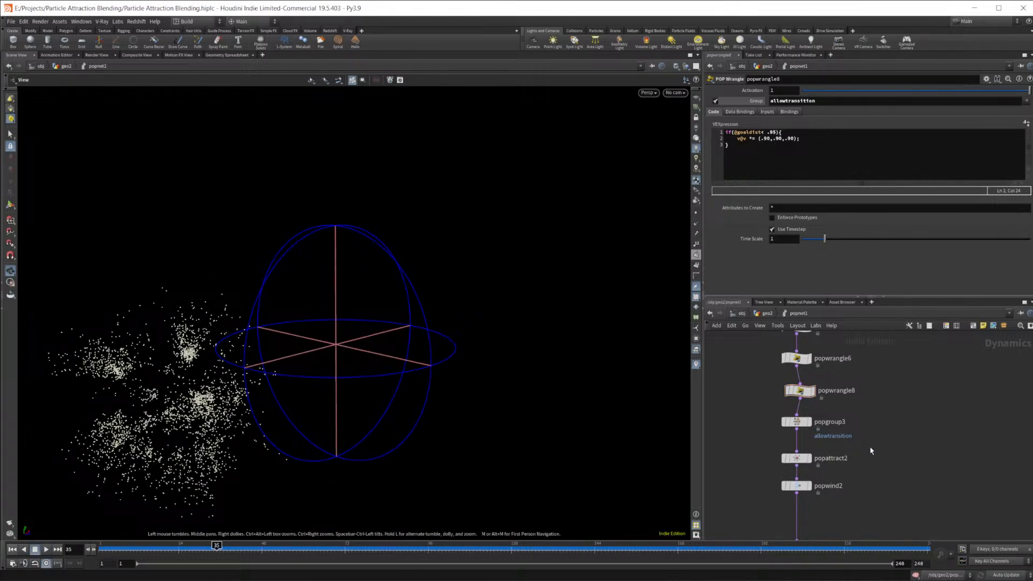
Step: Replace the random goalprim expression in popattract2's goal settings with i@mygoalprim
{"action": "middle_click_drag", "start_coordinate": [863, 447], "coordinate": [849, 478]}
{"action": "left_click", "coordinate": [781, 489]}
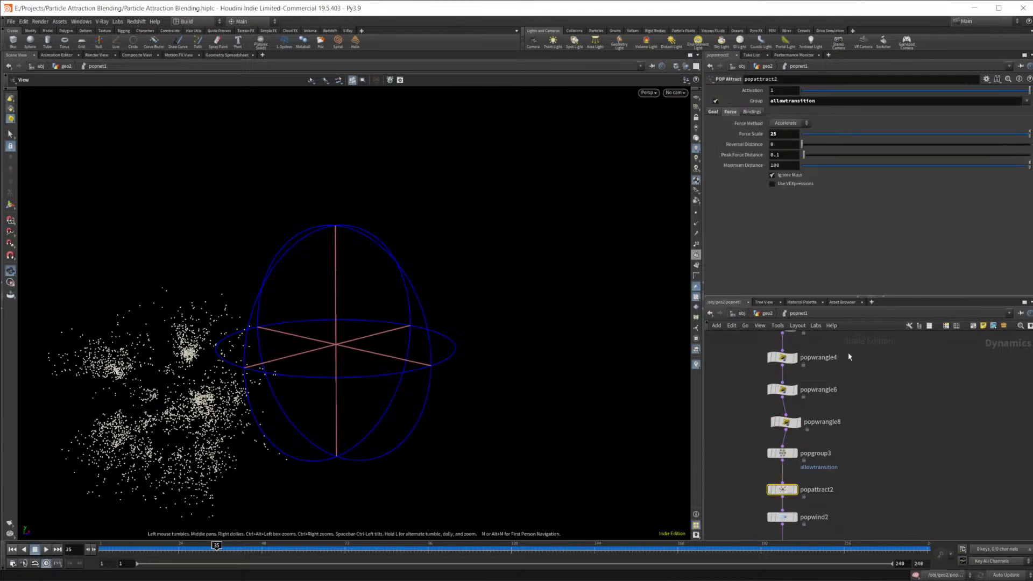
{"action": "left_click", "coordinate": [713, 112]}
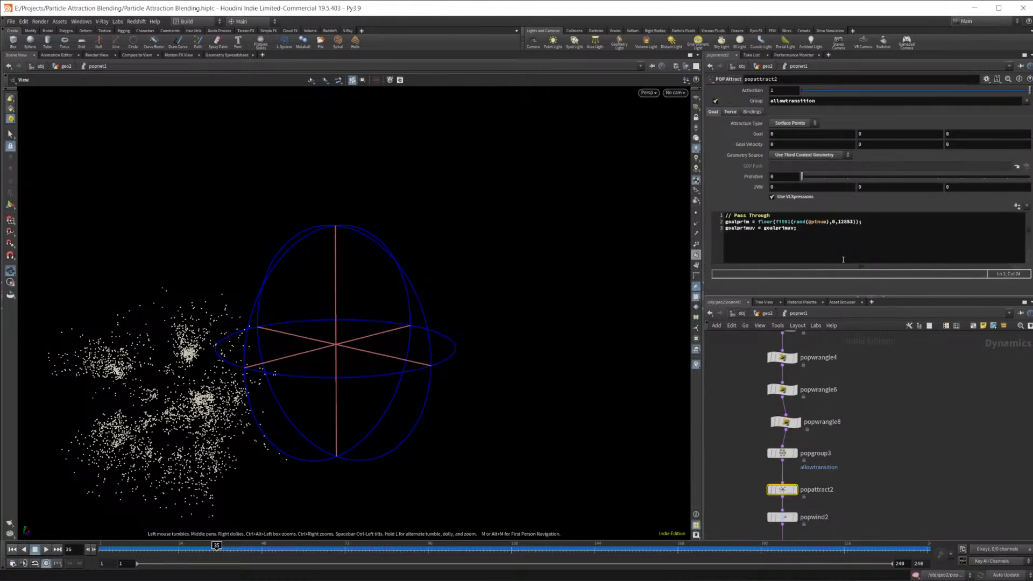
{"action": "left_click_drag", "start_coordinate": [861, 221], "coordinate": [759, 222]}
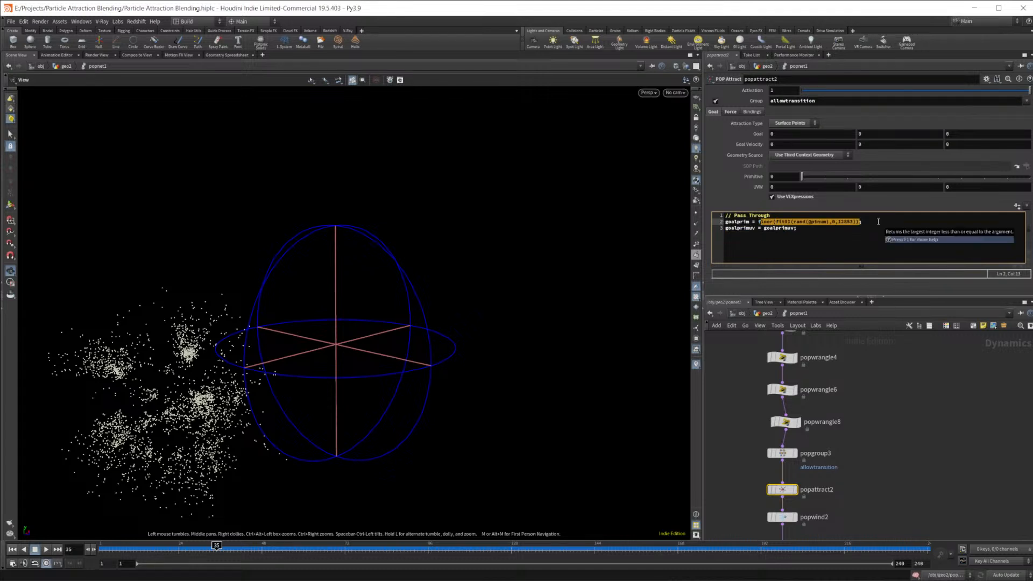
{"action": "key", "text": "BackSpace"}
{"action": "type", "text": "@mygoalprim"}
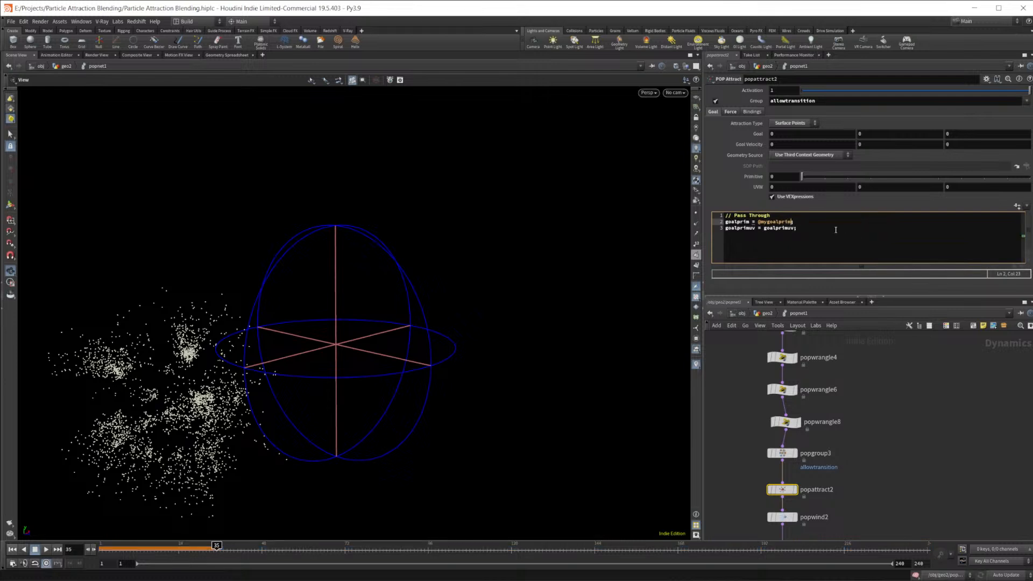
{"action": "left_click", "coordinate": [760, 224]}
{"action": "type", "text": "i"}
Step: Play the simulation from the first frame, stop at frame 233, and inspect how the particles gather on the goal shape
{"action": "left_click", "coordinate": [14, 551]}
{"action": "left_click", "coordinate": [46, 550]}
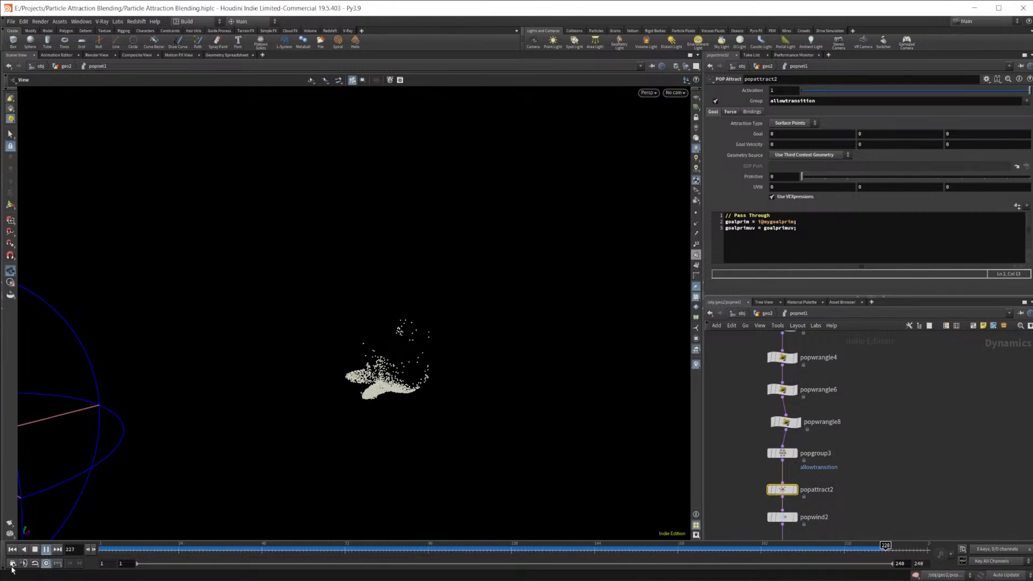
{"action": "left_click", "coordinate": [36, 551]}
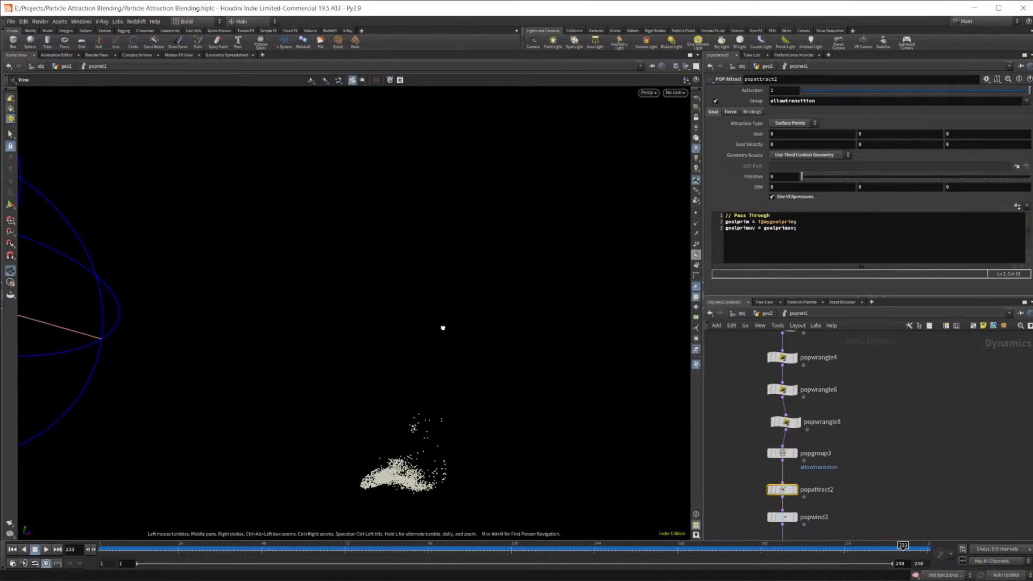
{"action": "left_click_drag", "start_coordinate": [442, 328], "coordinate": [347, 422]}
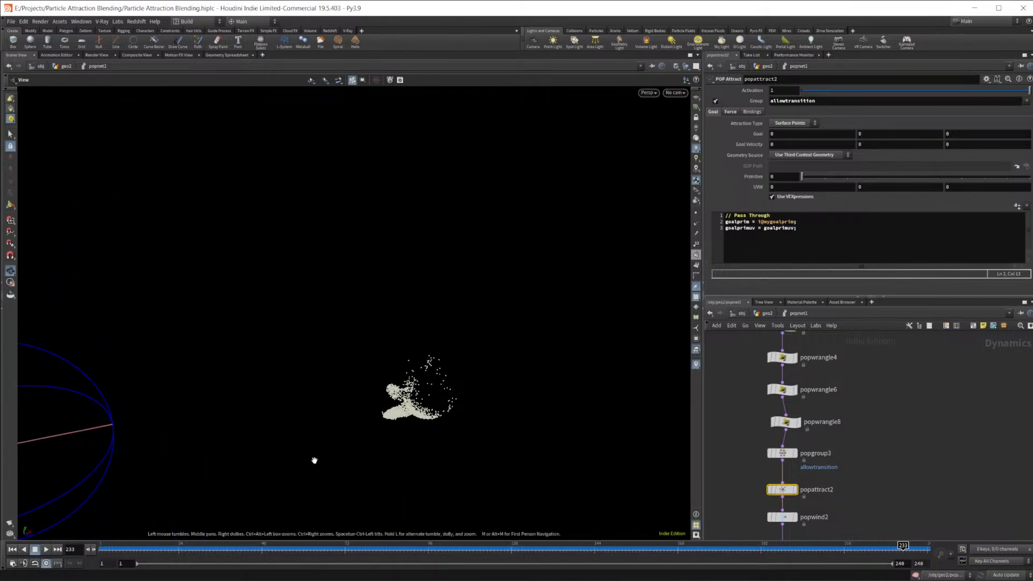
{"action": "left_click", "coordinate": [908, 442]}
{"action": "mouse_move", "coordinate": [902, 547]}
{"action": "left_mouse_down"}
{"action": "mouse_move", "coordinate": [853, 557]}
{"action": "mouse_move", "coordinate": [628, 549]}
{"action": "mouse_move", "coordinate": [844, 547]}
{"action": "mouse_move", "coordinate": [463, 546]}
{"action": "mouse_move", "coordinate": [510, 532]}
{"action": "mouse_move", "coordinate": [658, 520]}
{"action": "mouse_move", "coordinate": [417, 515]}
{"action": "mouse_move", "coordinate": [529, 514]}
{"action": "mouse_move", "coordinate": [494, 519]}
{"action": "left_mouse_up"}
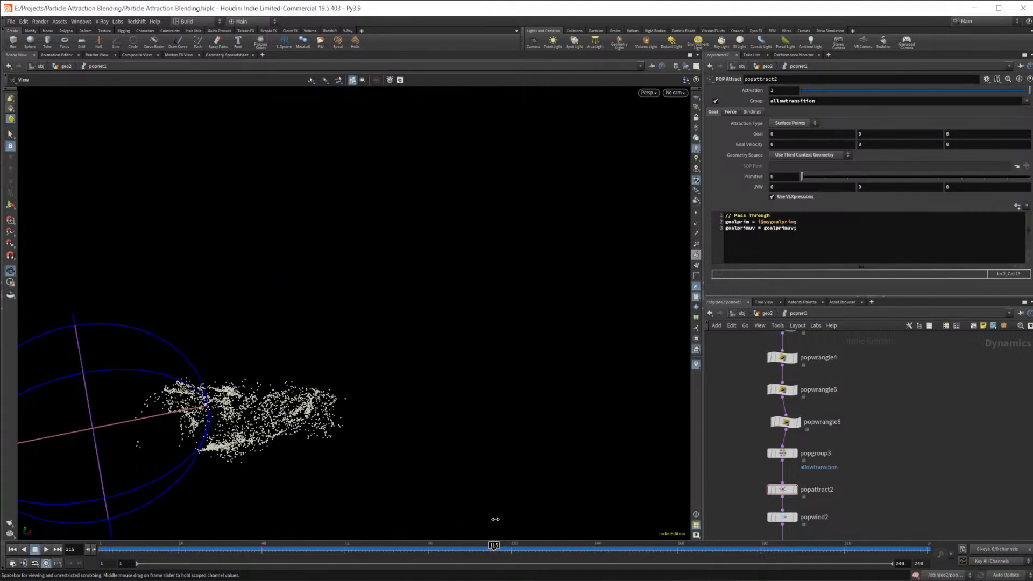
{"action": "middle_click_drag", "start_coordinate": [863, 448], "coordinate": [870, 366]}
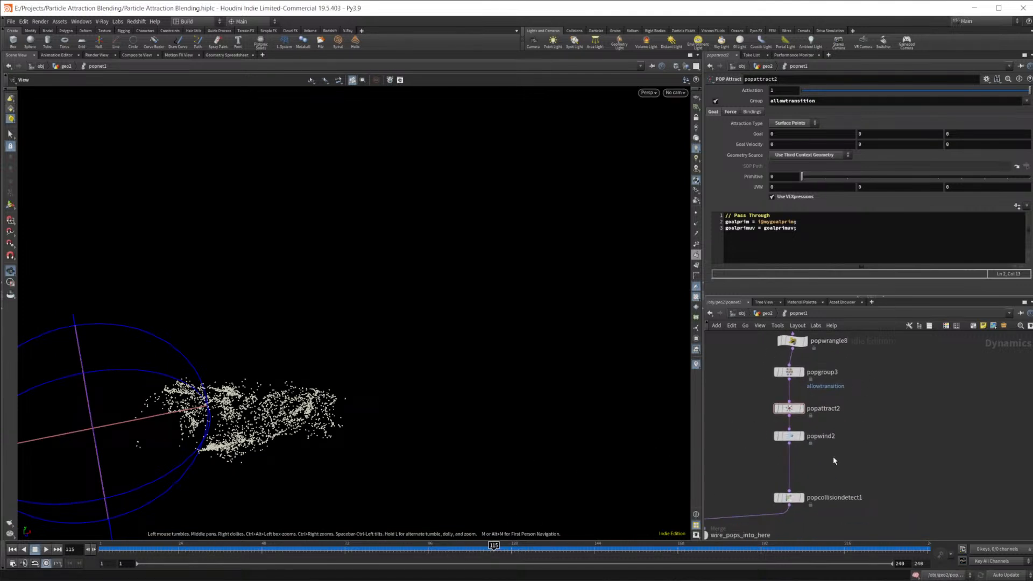
{"action": "middle_click_drag", "start_coordinate": [874, 396], "coordinate": [874, 418]}
{"action": "key", "text": "ctrl+z"}
{"action": "key", "text": "ctrl+z"}
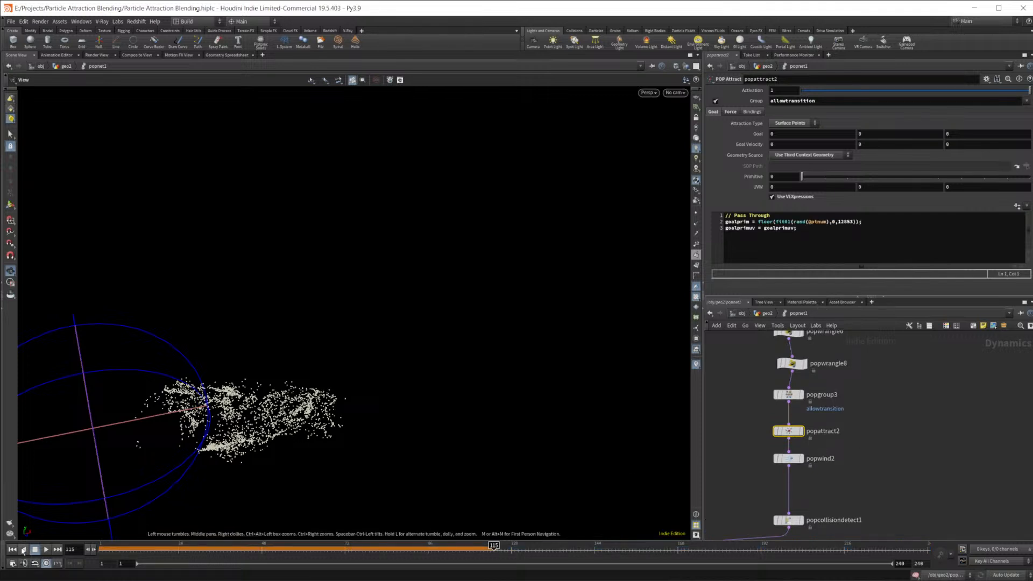
{"action": "left_click", "coordinate": [826, 223]}
{"action": "type", "text": "*5434"}
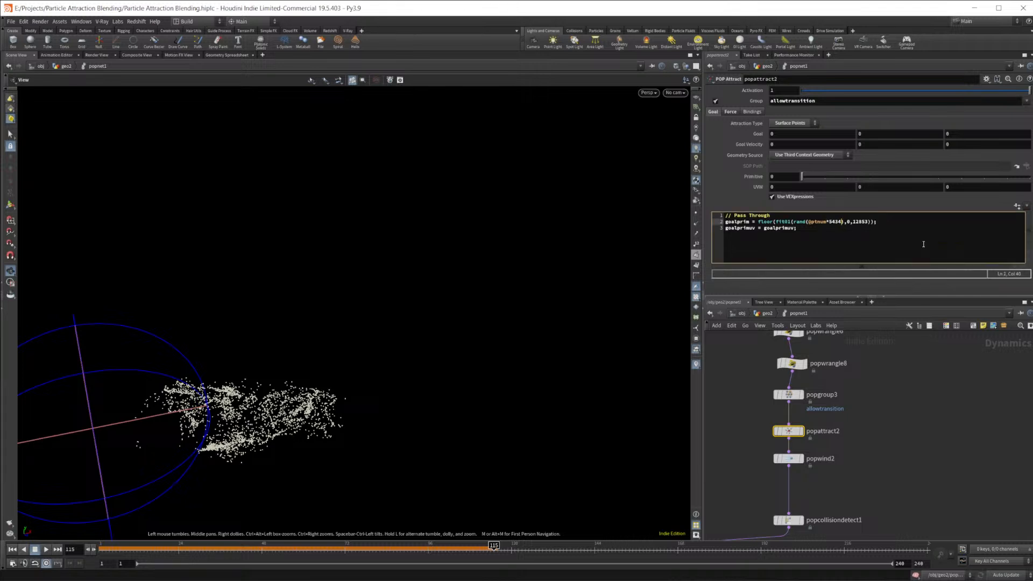
Step: Replay the simulation from the first frame, then go to frame 233 and inspect the goal shape from several angles
{"action": "left_click", "coordinate": [13, 549]}
{"action": "left_click", "coordinate": [46, 549]}
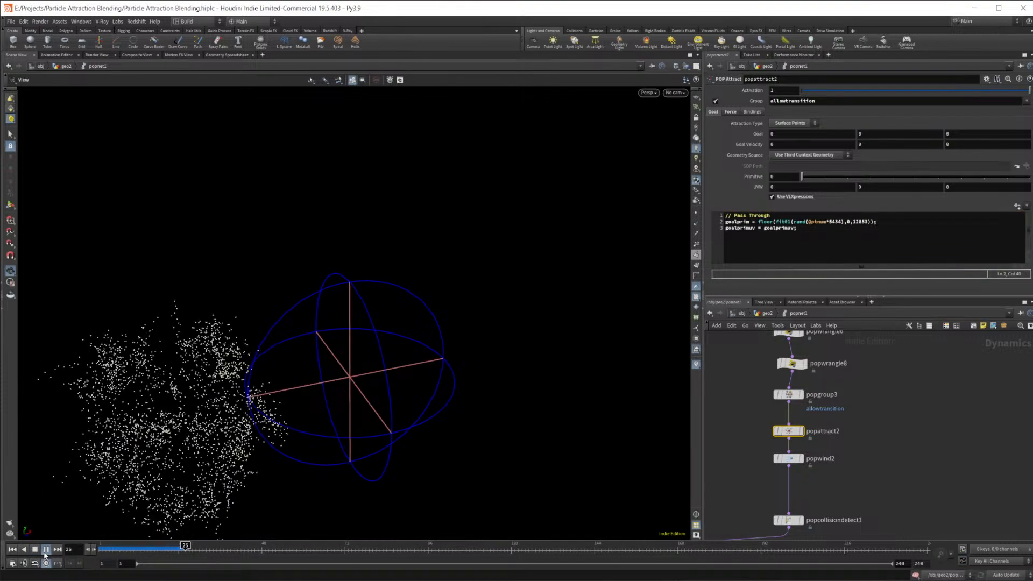
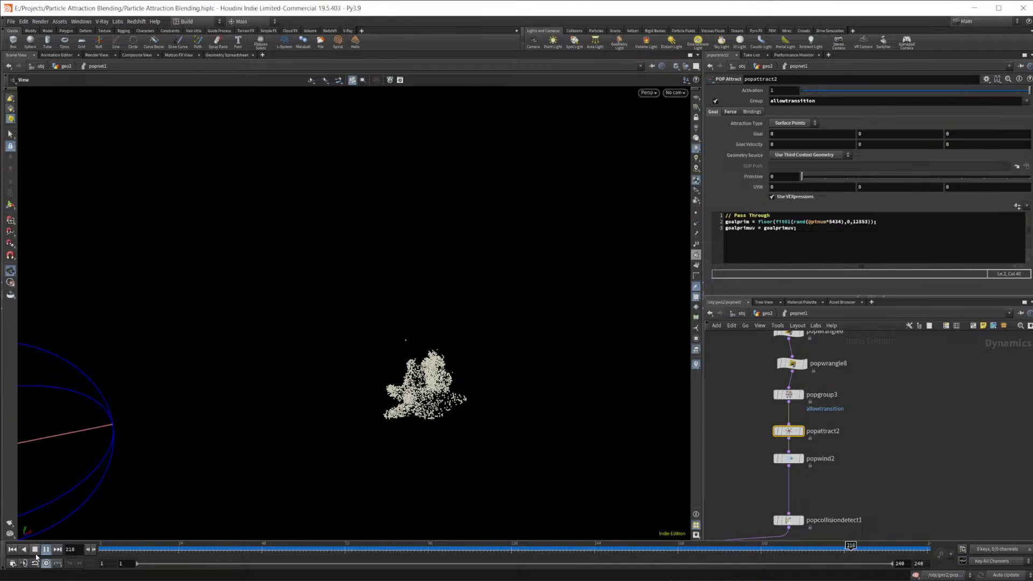
{"action": "left_click", "coordinate": [36, 551]}
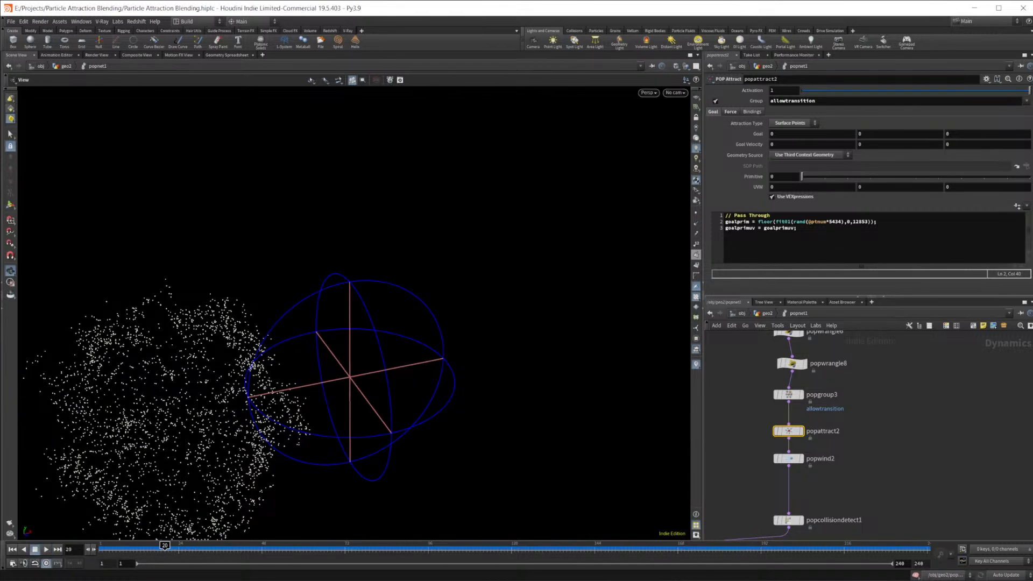
{"action": "left_click_drag", "start_coordinate": [883, 551], "coordinate": [902, 551]}
{"action": "left_click_drag", "start_coordinate": [520, 433], "coordinate": [337, 431]}
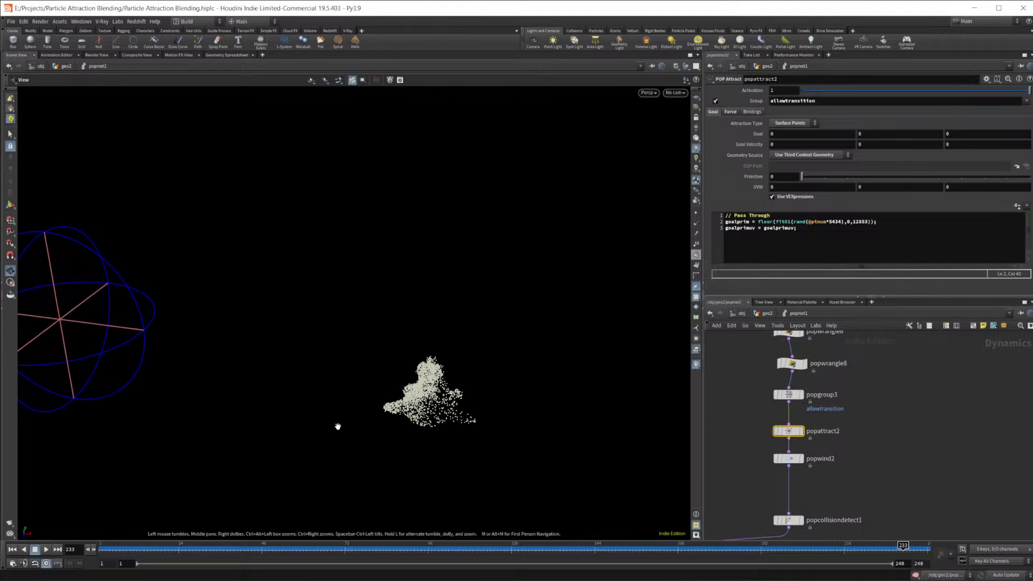
{"action": "left_click_drag", "start_coordinate": [338, 426], "coordinate": [415, 370]}
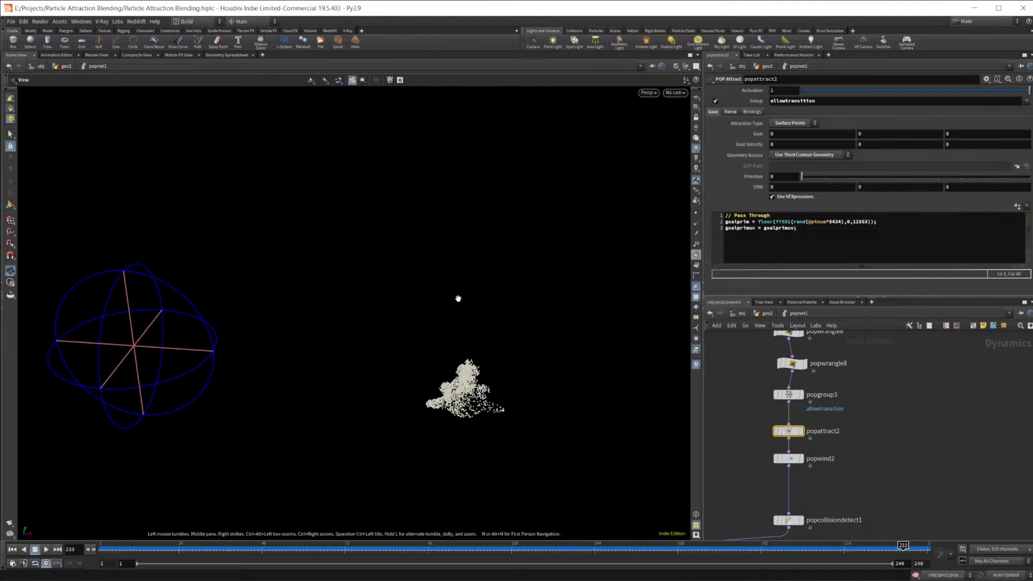
Step: Align popwrangle8 with the node chain and save the scene file
{"action": "left_click_drag", "start_coordinate": [796, 369], "coordinate": [792, 367]}
{"action": "left_click", "coordinate": [21, 21]}
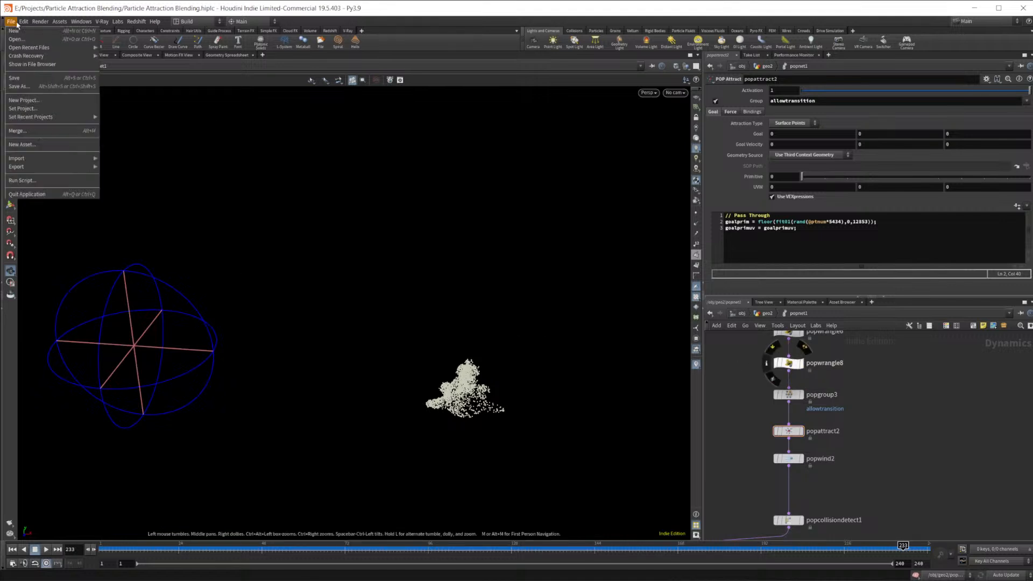
{"action": "mouse_move", "coordinate": [11, 21]}
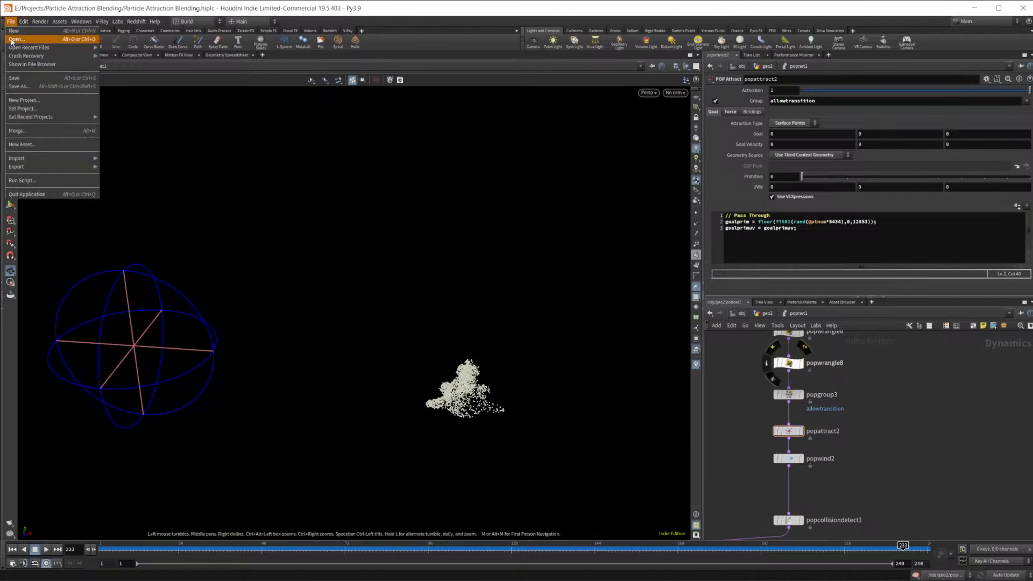
{"action": "left_click", "coordinate": [28, 80]}
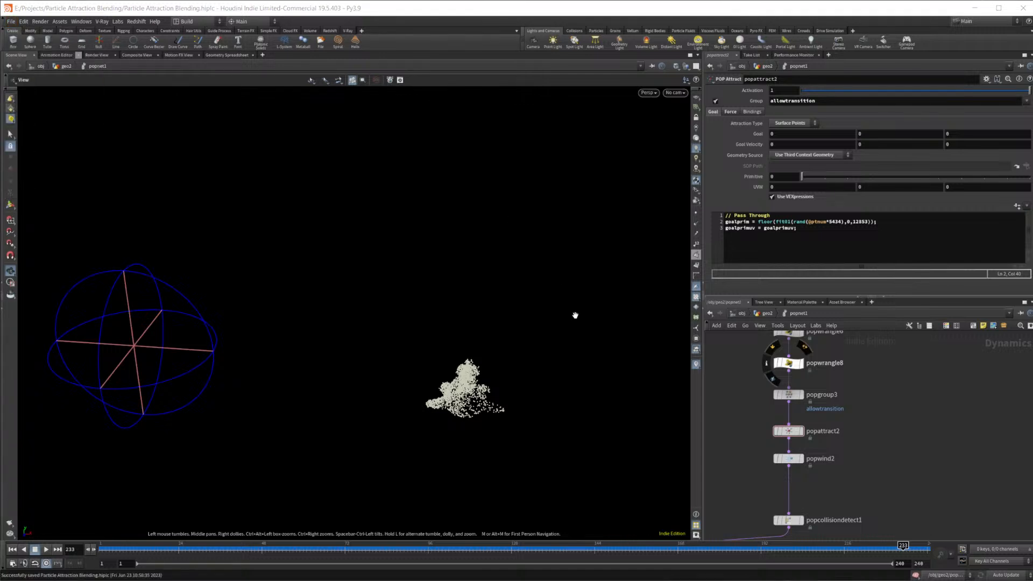
Step: Find popreplicate1 in the POP network and open its birth settings
{"action": "middle_click_drag", "start_coordinate": [748, 355], "coordinate": [854, 472]}
{"action": "scroll", "coordinate": [836, 449], "scroll_direction": "down", "scroll_amount": 4}
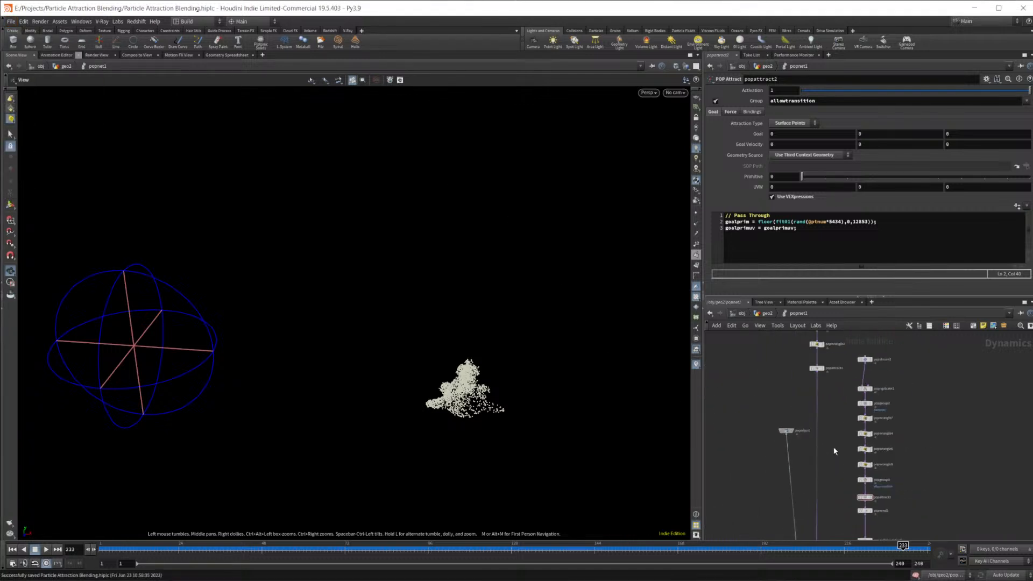
{"action": "scroll", "coordinate": [795, 402], "scroll_direction": "up", "scroll_amount": 3}
{"action": "middle_click_drag", "start_coordinate": [792, 397], "coordinate": [772, 505]}
{"action": "mouse_move", "coordinate": [879, 386]}
{"action": "middle_mouse_down"}
{"action": "mouse_move", "coordinate": [877, 460]}
{"action": "mouse_move", "coordinate": [856, 440]}
{"action": "mouse_move", "coordinate": [844, 325]}
{"action": "middle_mouse_up"}
{"action": "middle_click_drag", "start_coordinate": [894, 485], "coordinate": [873, 418]}
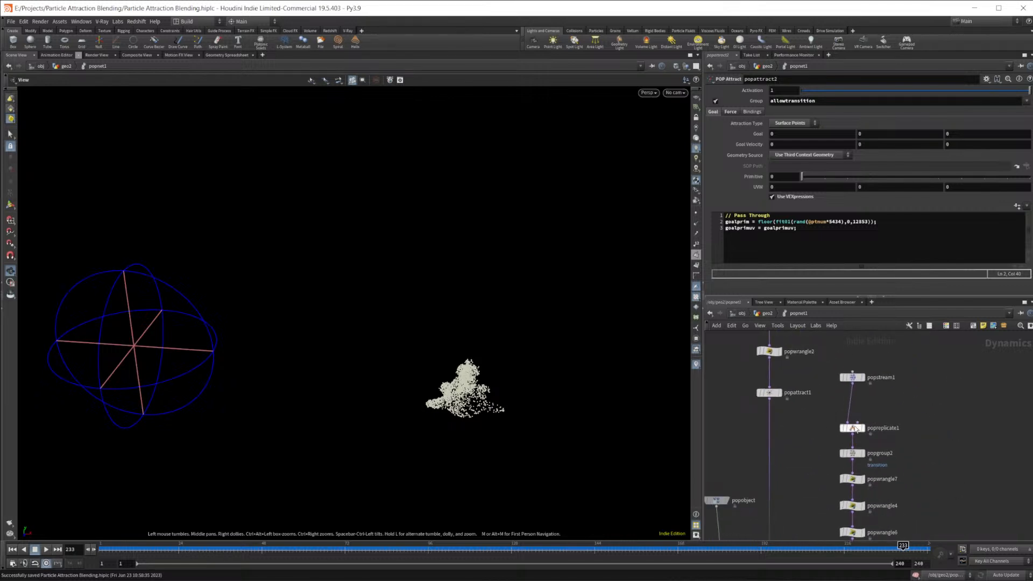
{"action": "left_click", "coordinate": [856, 429]}
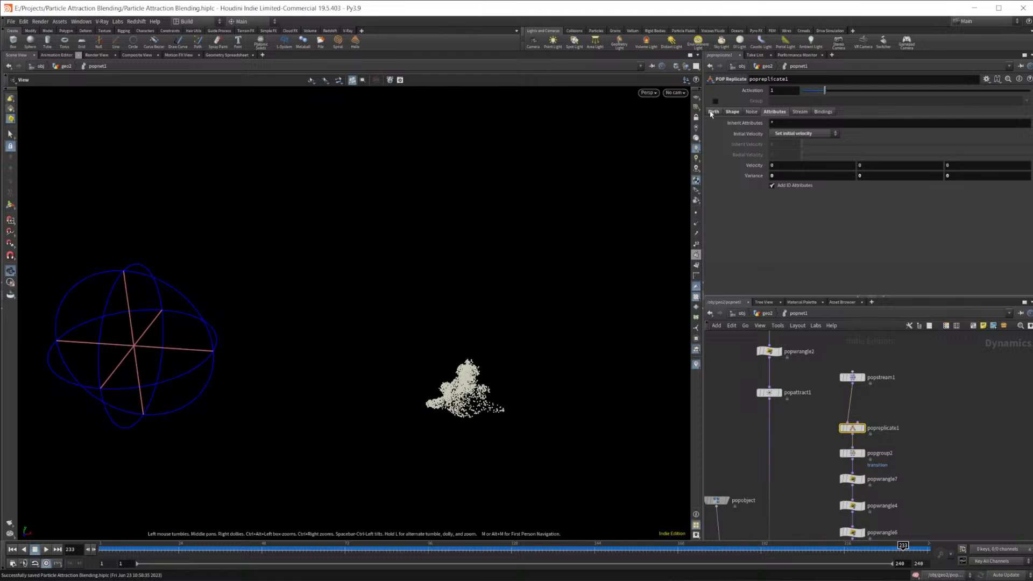
{"action": "left_click", "coordinate": [713, 113]}
Step: Set the Impulse Count of source_first_input to 100000
{"action": "middle_click_drag", "start_coordinate": [798, 448], "coordinate": [783, 543]}
{"action": "middle_click_drag", "start_coordinate": [810, 406], "coordinate": [821, 497]}
{"action": "left_click", "coordinate": [768, 384]}
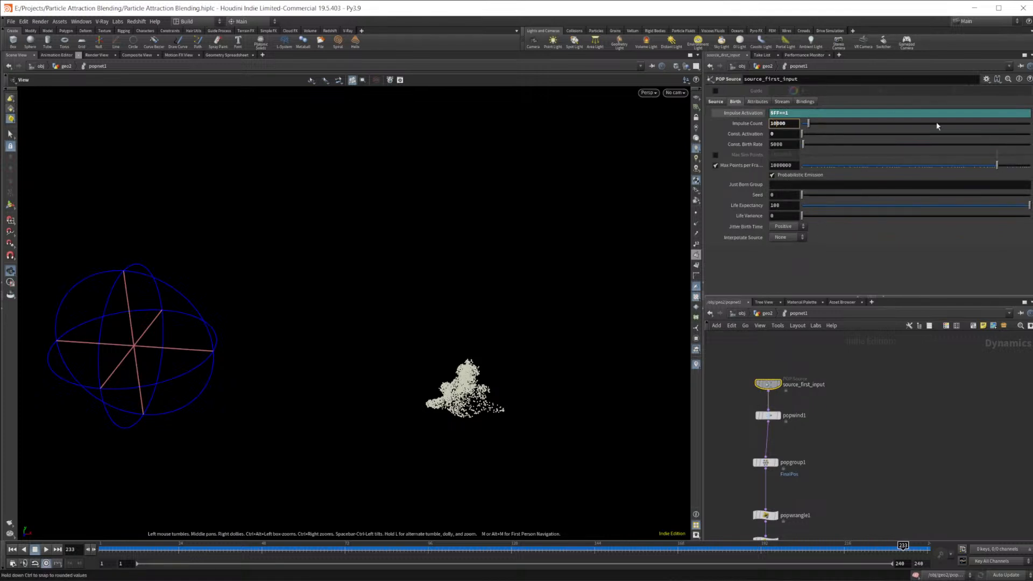
{"action": "key", "text": "Return"}
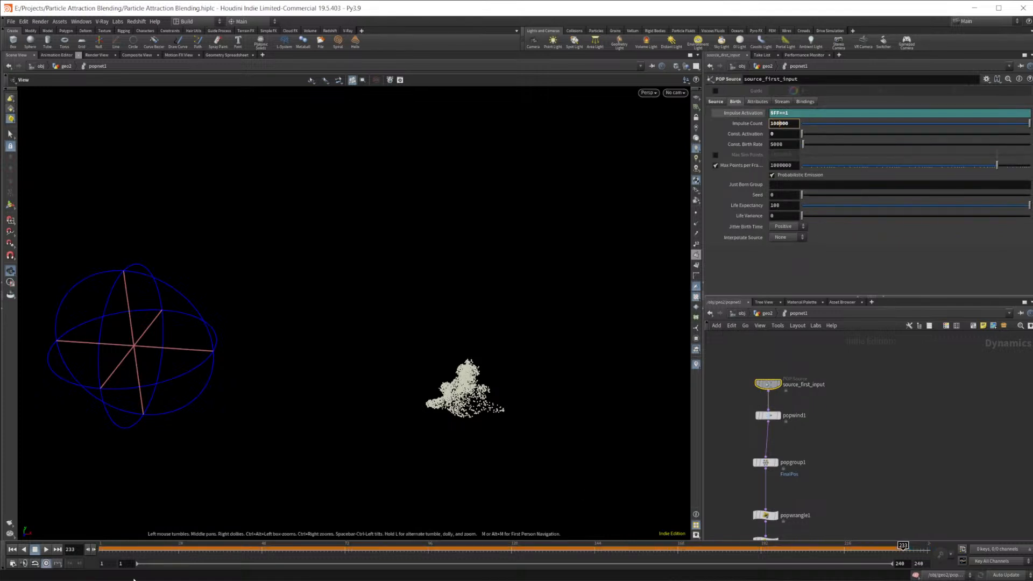
Step: Run the simulation from the first frame and stop it once the particles have gathered on the goal shape
{"action": "left_click", "coordinate": [12, 549]}
{"action": "left_click", "coordinate": [46, 549]}
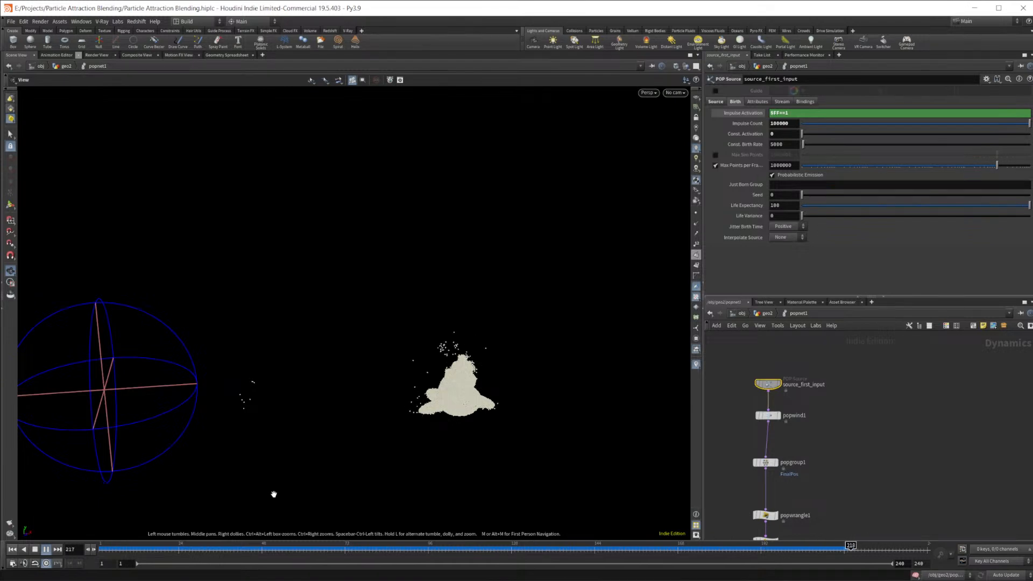
{"action": "left_click", "coordinate": [35, 553]}
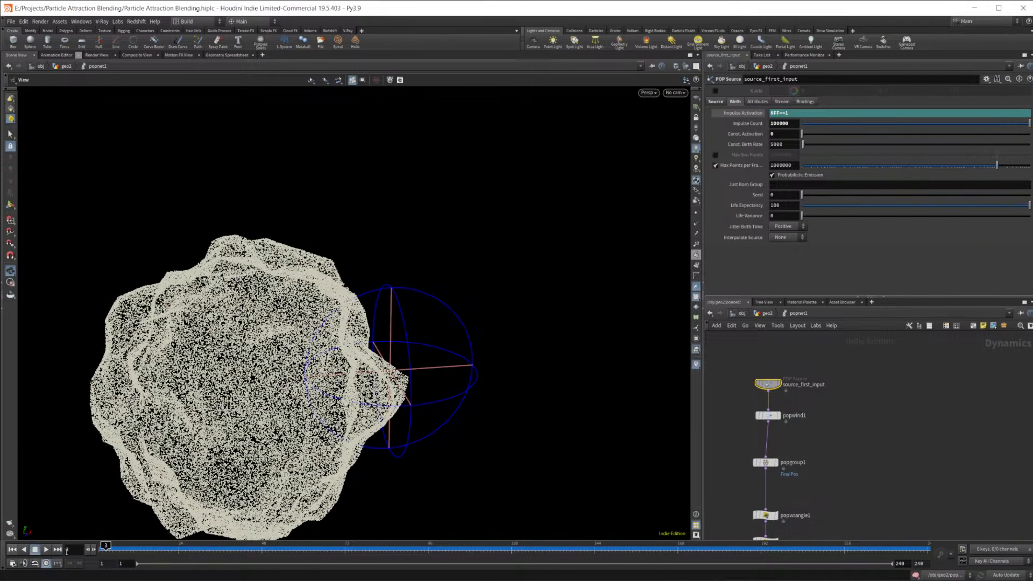
Step: Go to frame 196 and display point numbers to identify the stray particles away from the goal shape
{"action": "left_click_drag", "start_coordinate": [708, 551], "coordinate": [774, 550]}
{"action": "left_click_drag", "start_coordinate": [316, 434], "coordinate": [219, 316]}
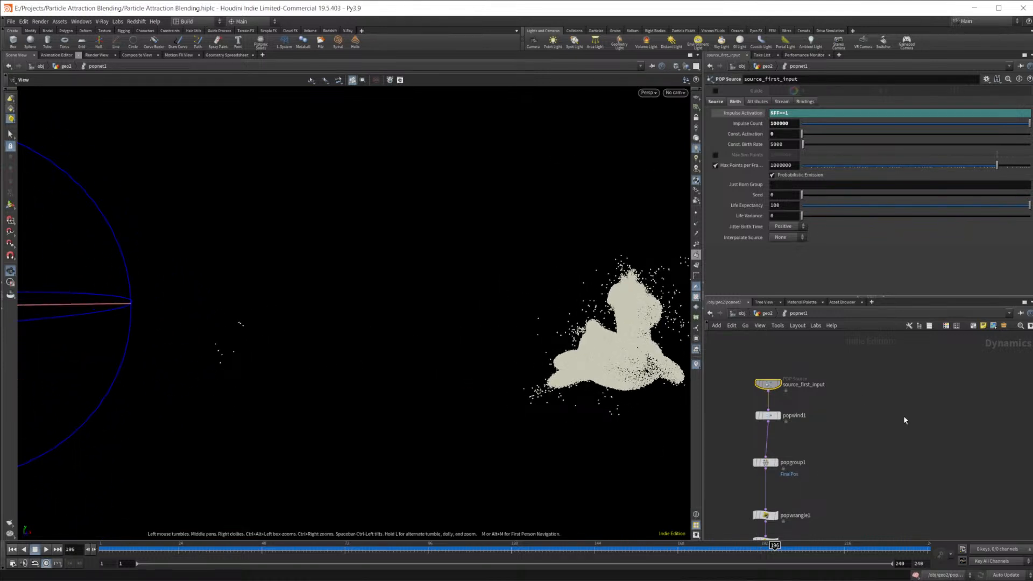
{"action": "left_click", "coordinate": [696, 244]}
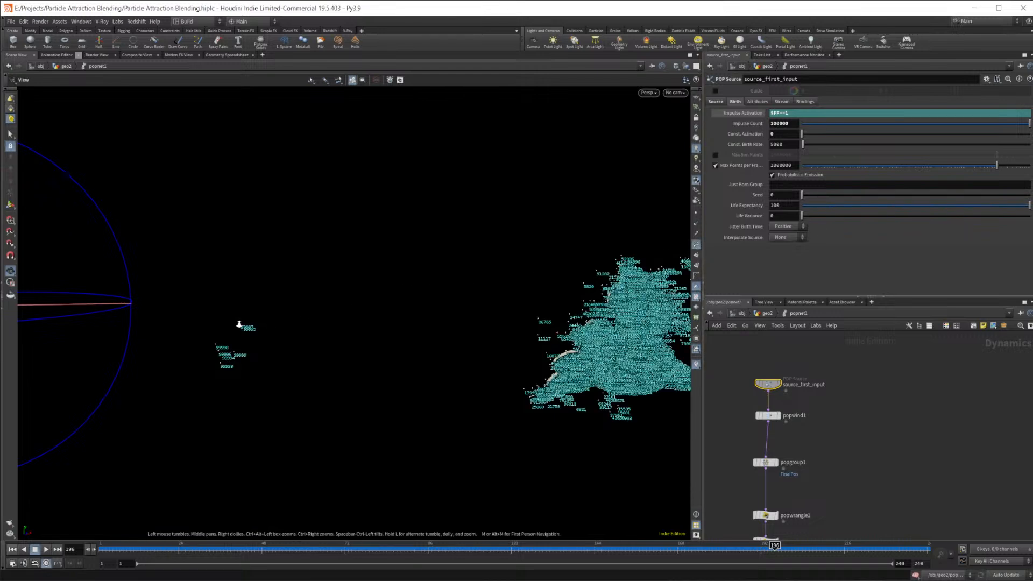
{"action": "scroll", "coordinate": [236, 323], "scroll_direction": "up", "scroll_amount": 5}
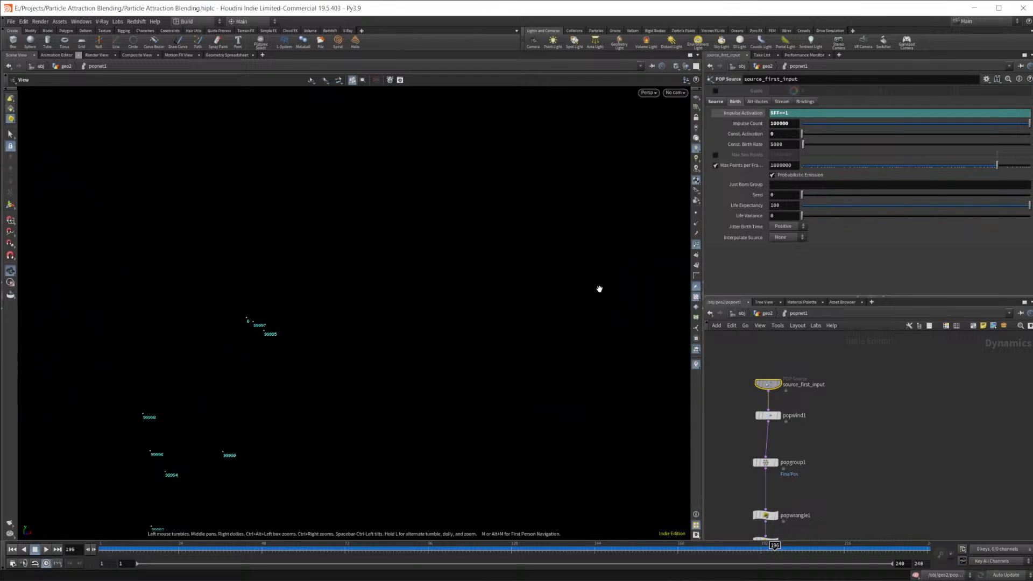
Step: Open the geometry spreadsheet, go to the first points, and widen the allowtransition group column to check membership
{"action": "left_click", "coordinate": [216, 55]}
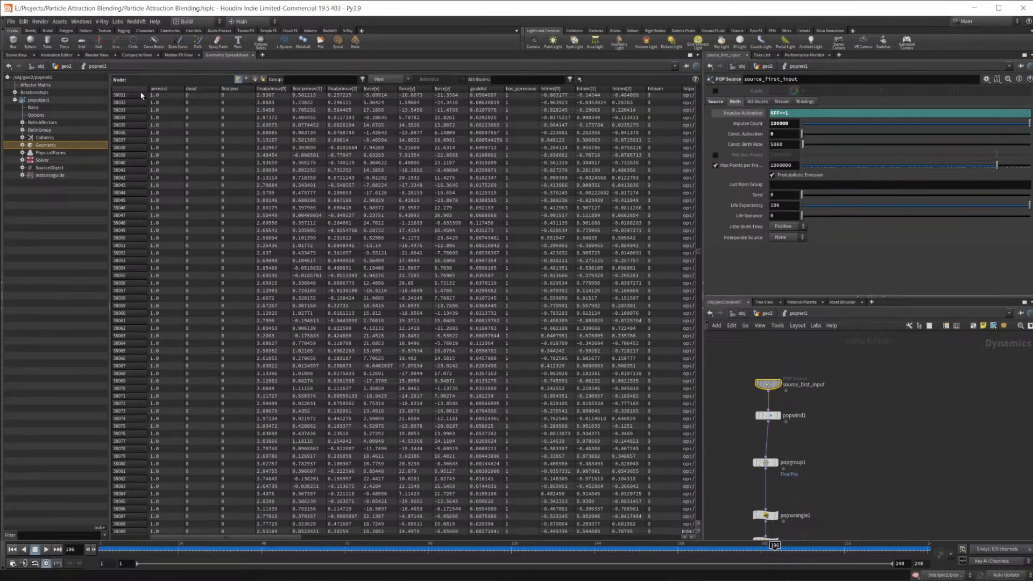
{"action": "scroll", "coordinate": [524, 188], "scroll_direction": "up", "scroll_amount": 3}
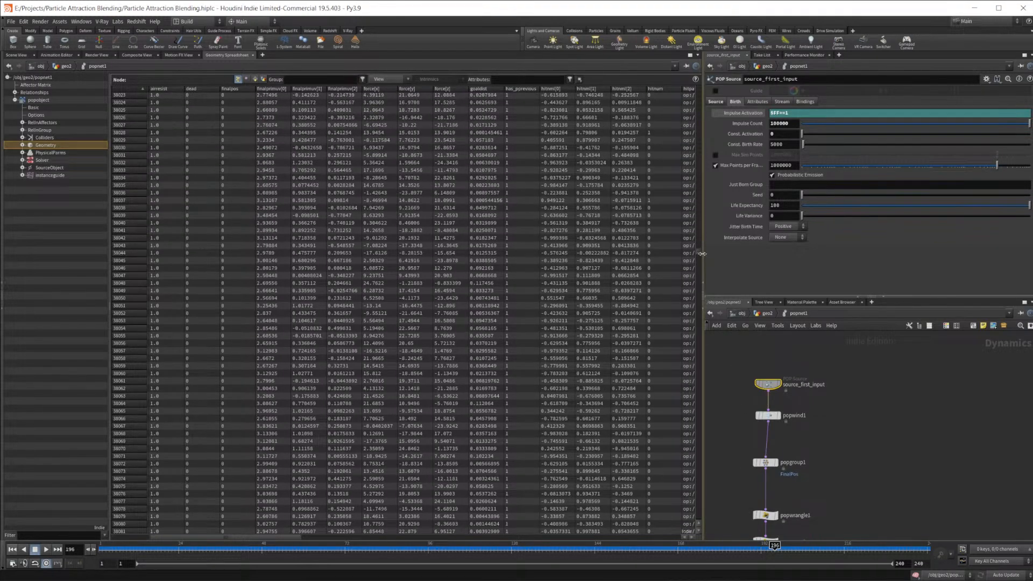
{"action": "left_click_drag", "start_coordinate": [698, 253], "coordinate": [700, 74]}
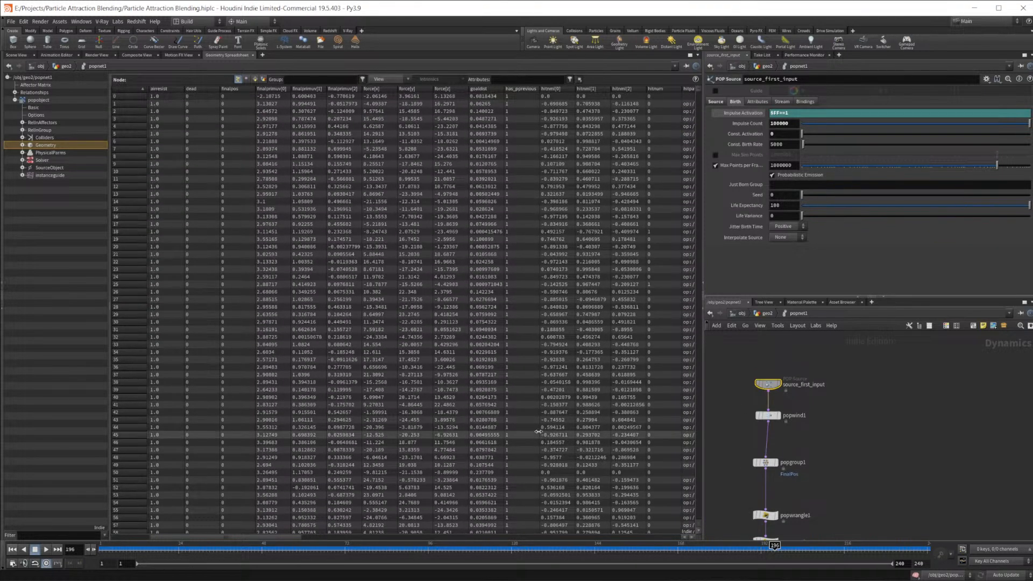
{"action": "left_click_drag", "start_coordinate": [281, 533], "coordinate": [608, 533]}
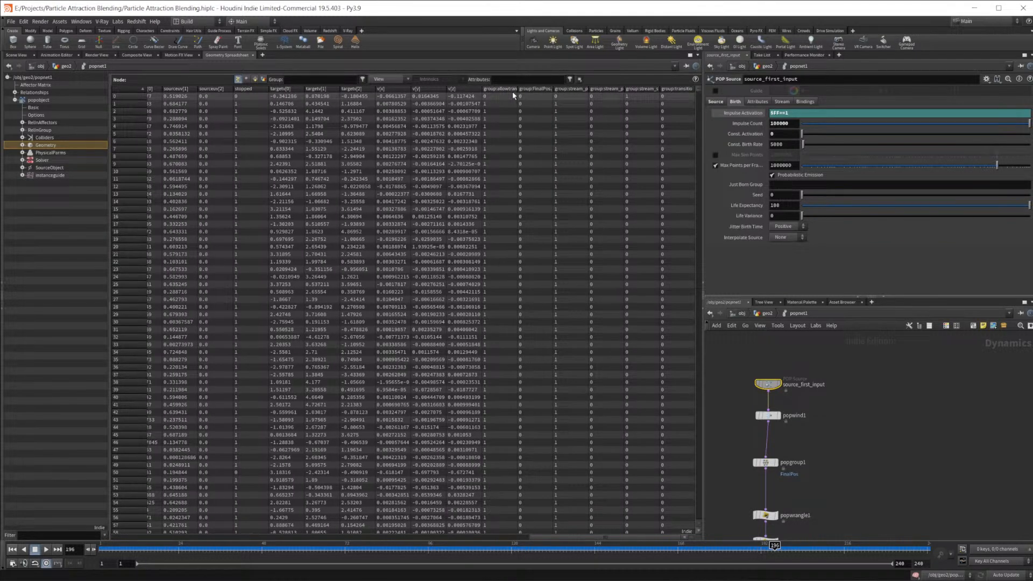
{"action": "left_click_drag", "start_coordinate": [517, 89], "coordinate": [545, 90]}
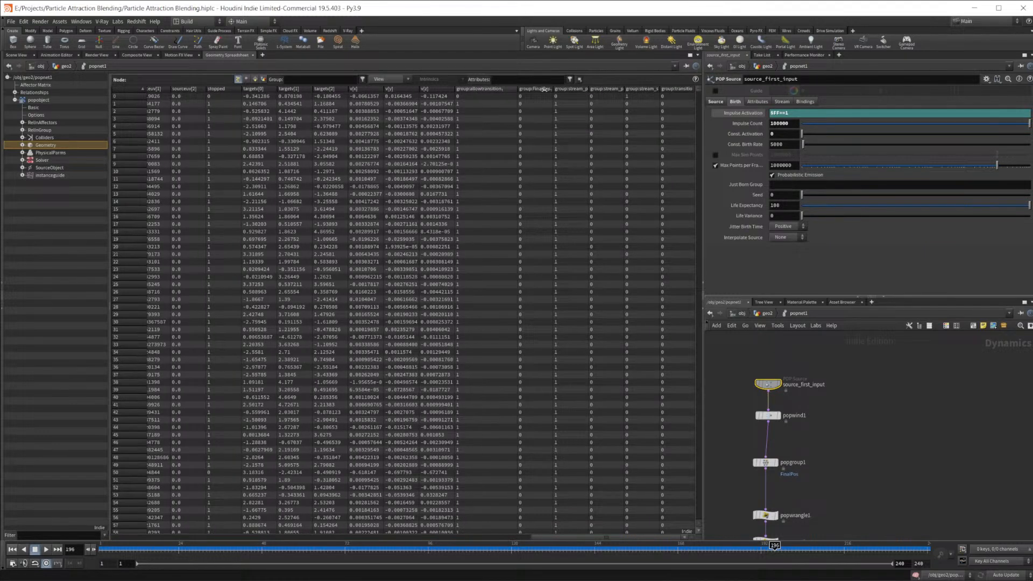
Step: Select popgroup3 and examine its bounding sphere against the particles in the scene view at frame 111
{"action": "middle_click_drag", "start_coordinate": [853, 519], "coordinate": [809, 344]}
{"action": "middle_click_drag", "start_coordinate": [831, 494], "coordinate": [857, 384]}
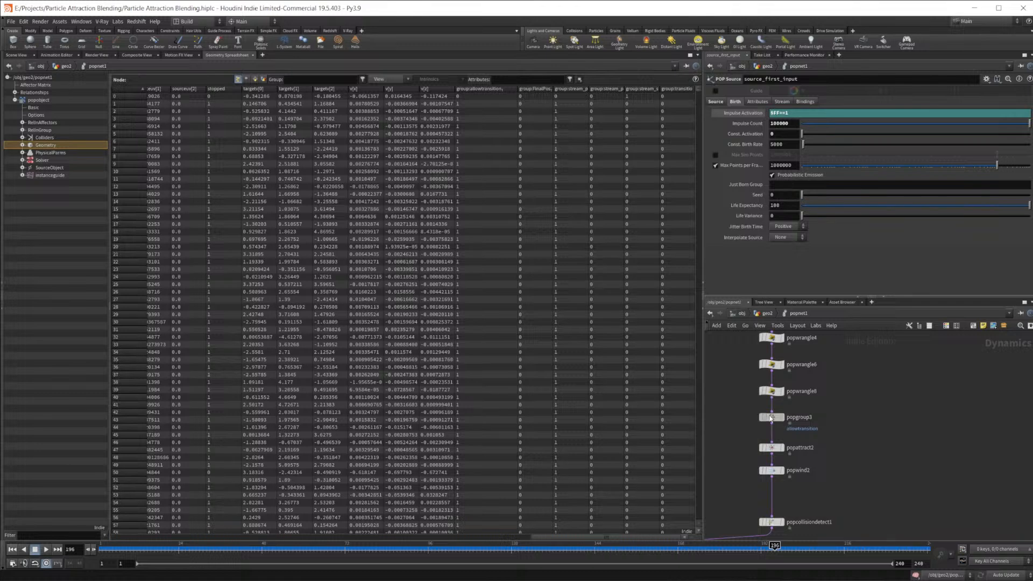
{"action": "left_click", "coordinate": [772, 418]}
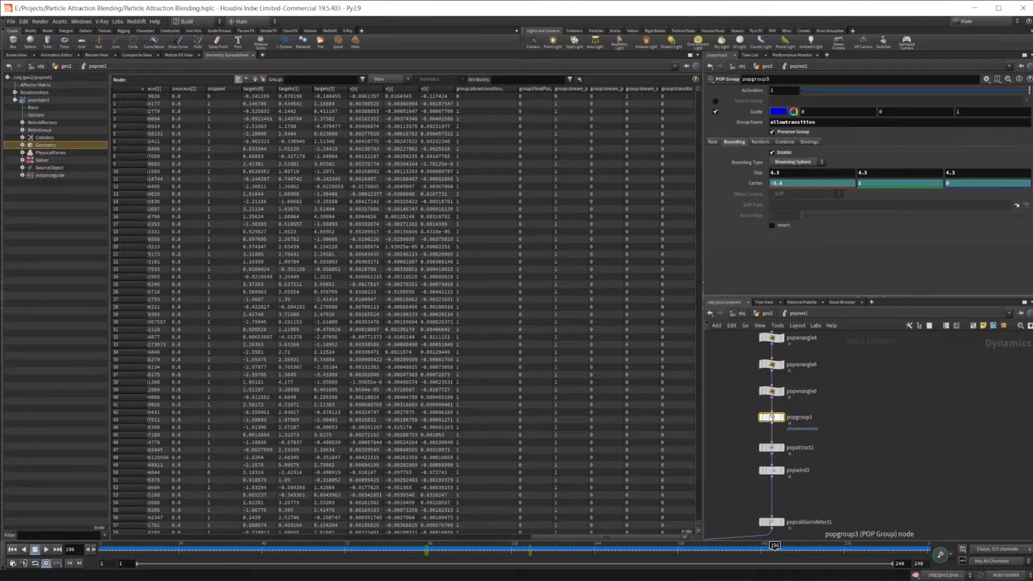
{"action": "left_click", "coordinate": [16, 55]}
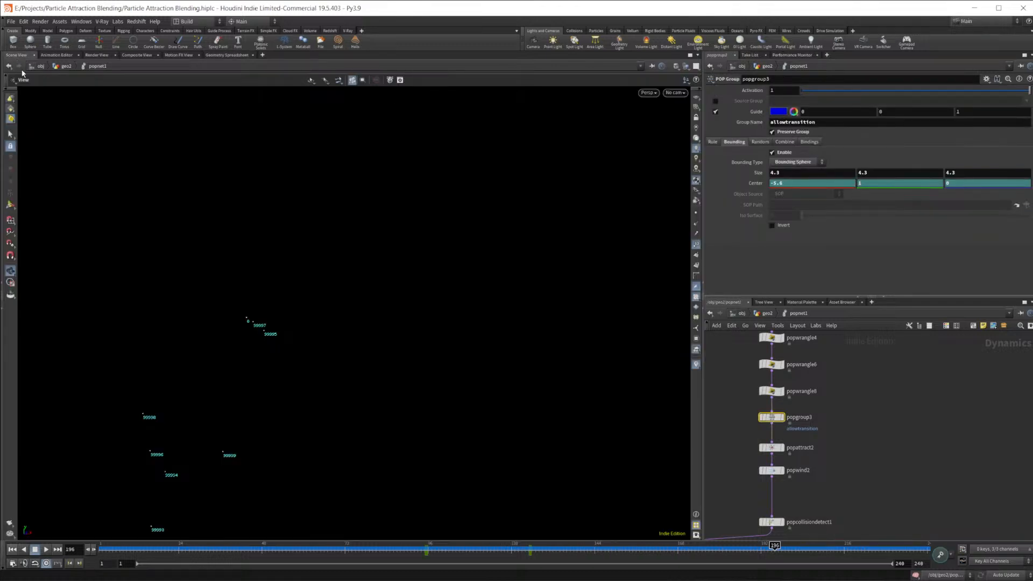
{"action": "left_click_drag", "start_coordinate": [503, 392], "coordinate": [459, 357]}
{"action": "left_click_drag", "start_coordinate": [593, 554], "coordinate": [481, 555]}
{"action": "left_click_drag", "start_coordinate": [441, 473], "coordinate": [360, 408]}
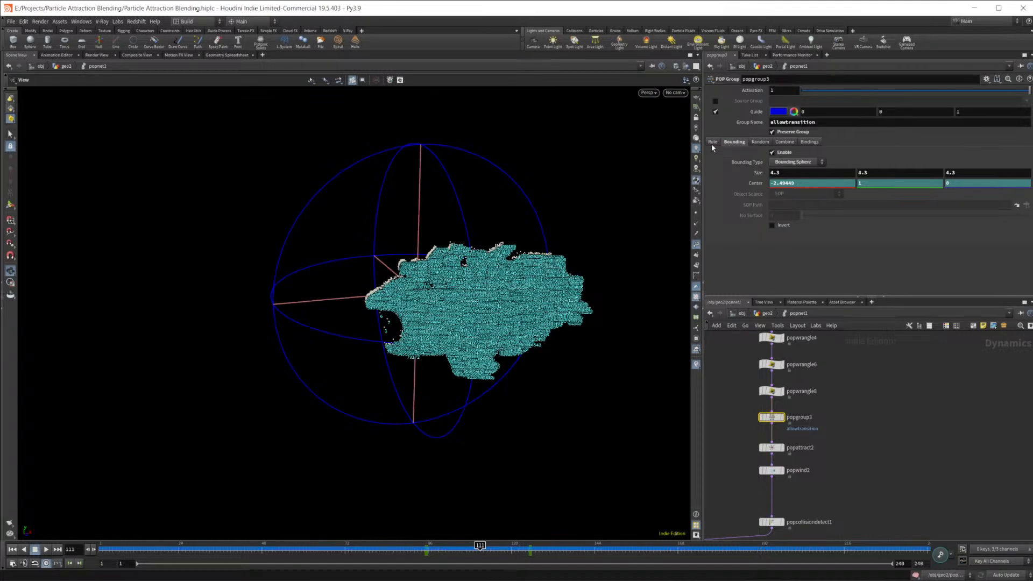
Step: Review the settings of popattract2 and the velocity-damping code in popwrangle8
{"action": "middle_click_drag", "start_coordinate": [899, 436], "coordinate": [874, 304]}
{"action": "middle_click_drag", "start_coordinate": [841, 384], "coordinate": [852, 484]}
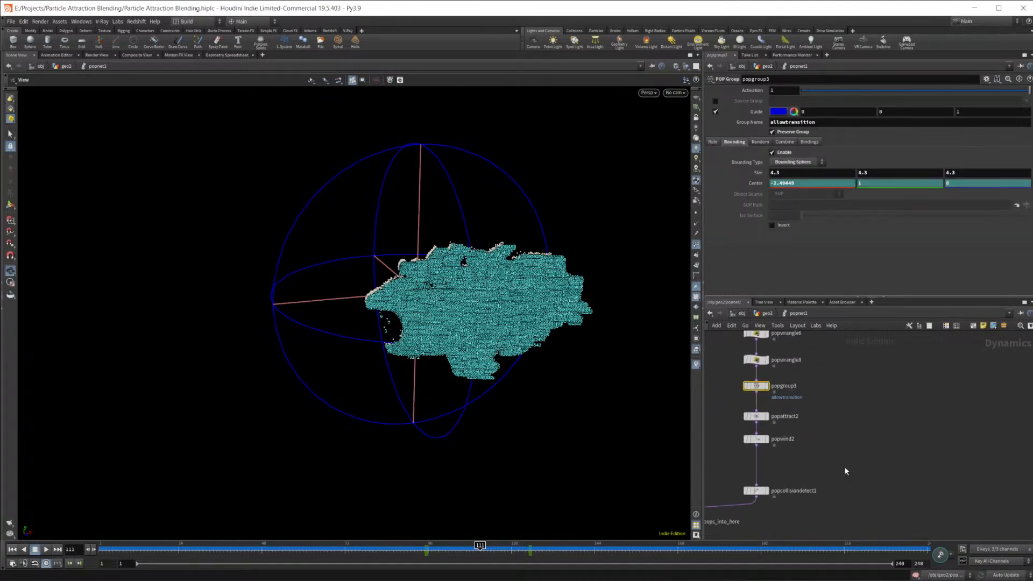
{"action": "left_click", "coordinate": [757, 417]}
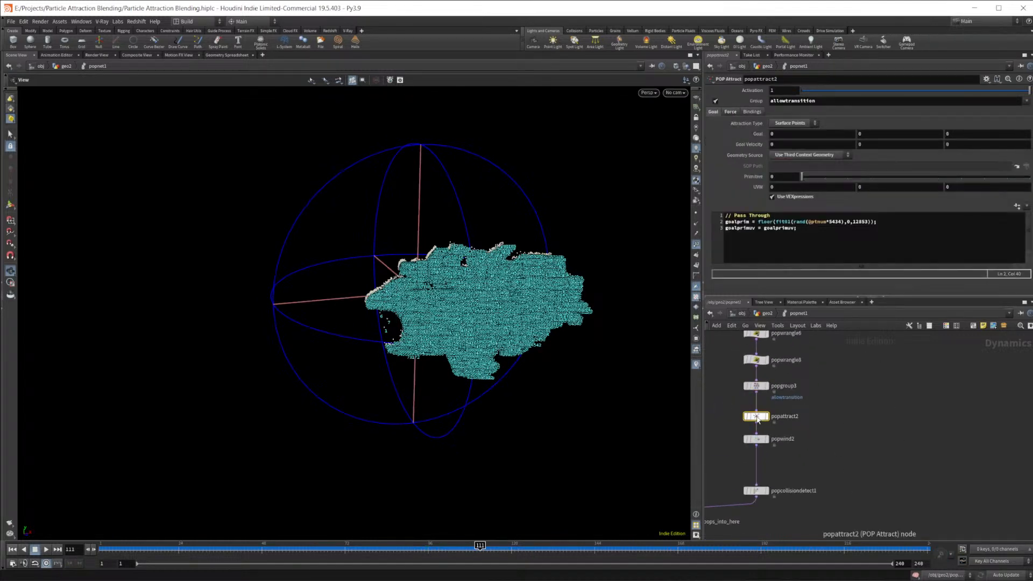
{"action": "middle_click_drag", "start_coordinate": [810, 410], "coordinate": [812, 447]}
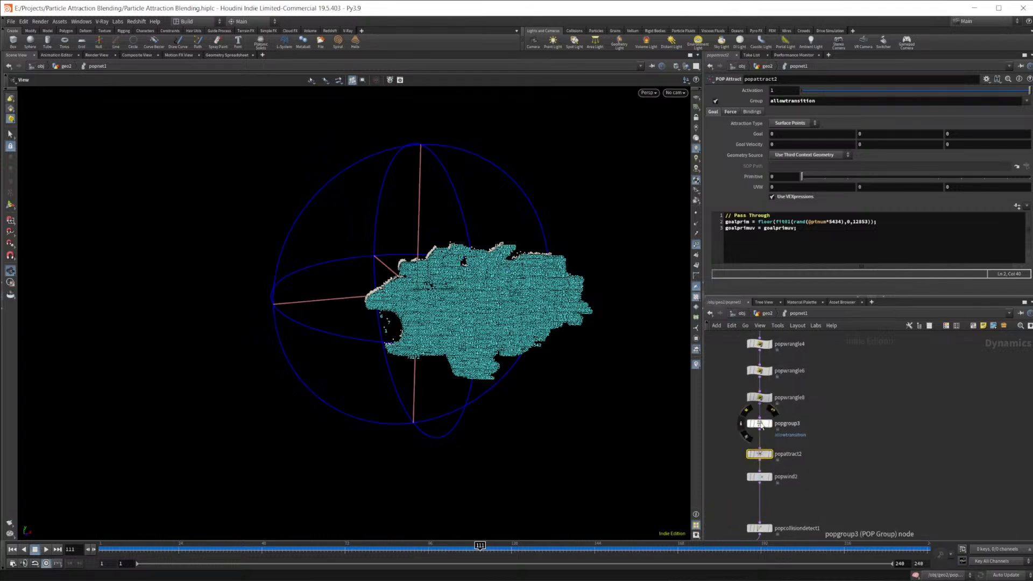
{"action": "left_click", "coordinate": [759, 400]}
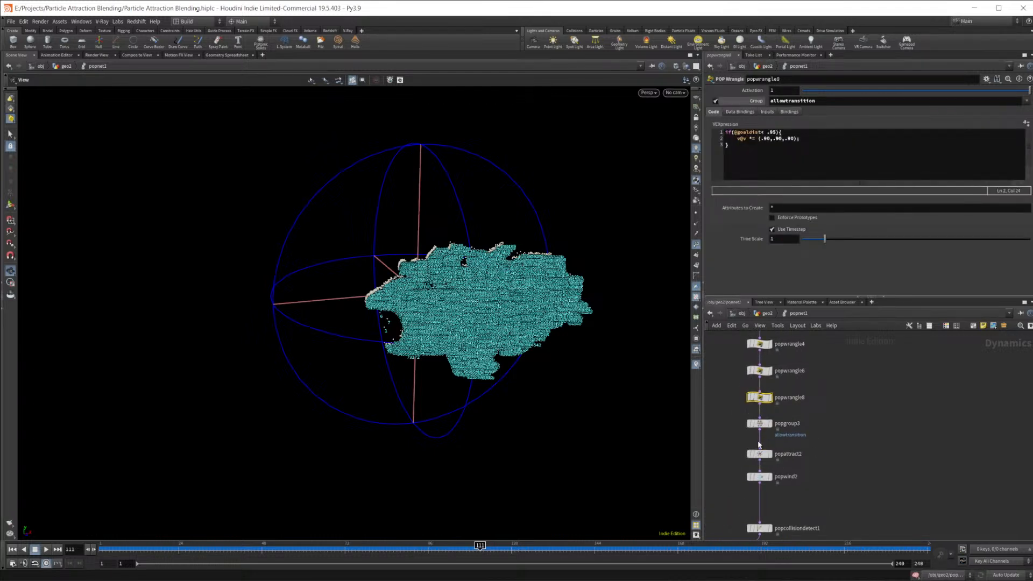
Step: Review the settings of popattract2, popwind2 and popcollisiondetect1, plus the VEX code in popwrangle6, popwrangle4 and popwrangle7
{"action": "left_click", "coordinate": [760, 459]}
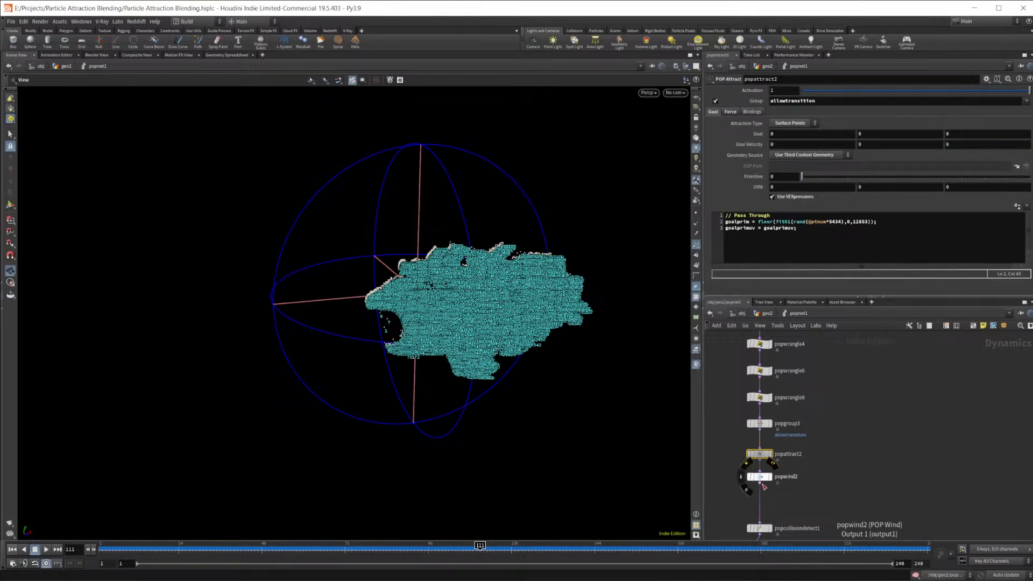
{"action": "left_click", "coordinate": [762, 478]}
{"action": "middle_click_drag", "start_coordinate": [811, 495], "coordinate": [791, 440]}
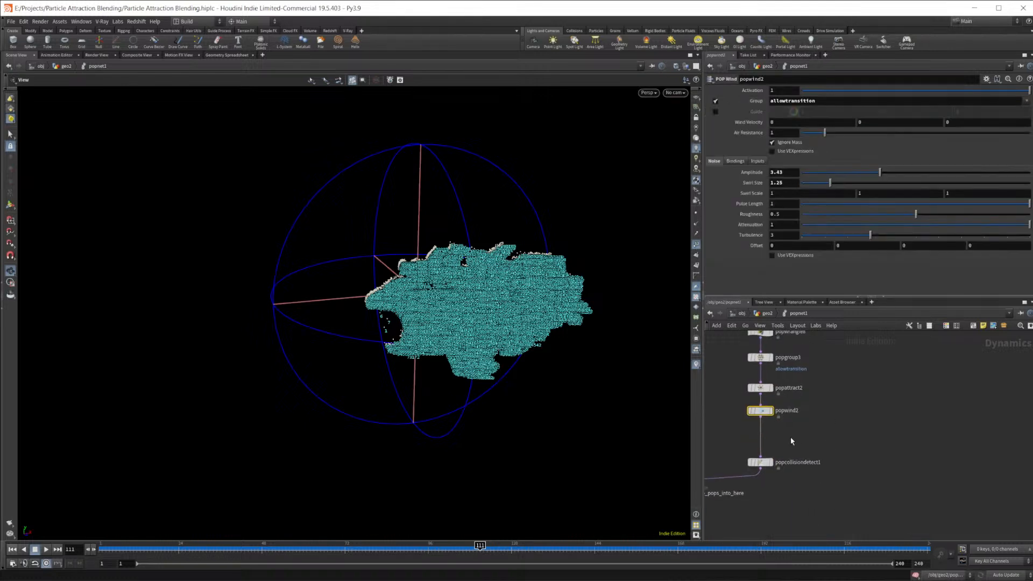
{"action": "left_click", "coordinate": [777, 464]}
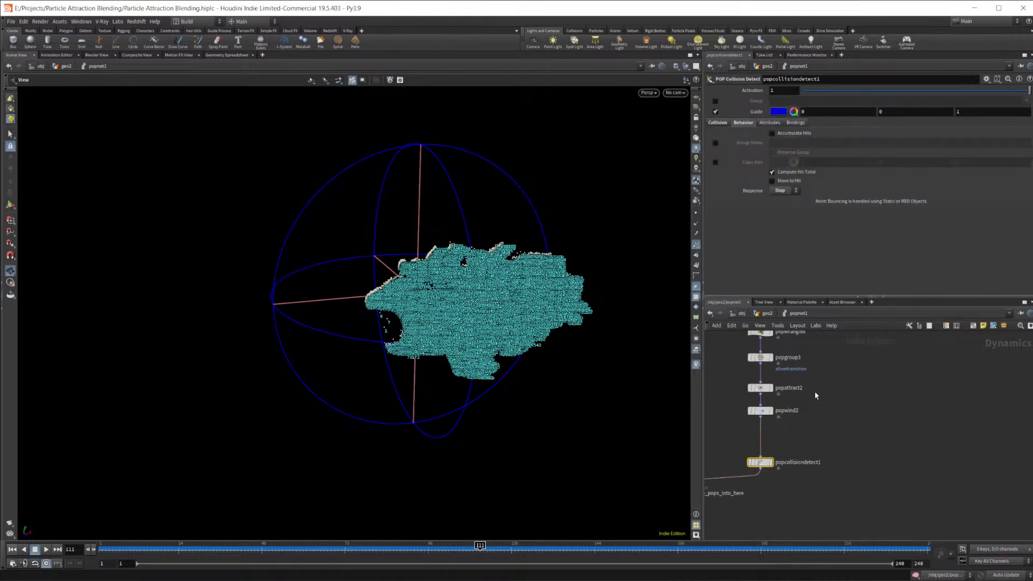
{"action": "middle_click_drag", "start_coordinate": [814, 393], "coordinate": [815, 460]}
{"action": "left_click", "coordinate": [763, 373]}
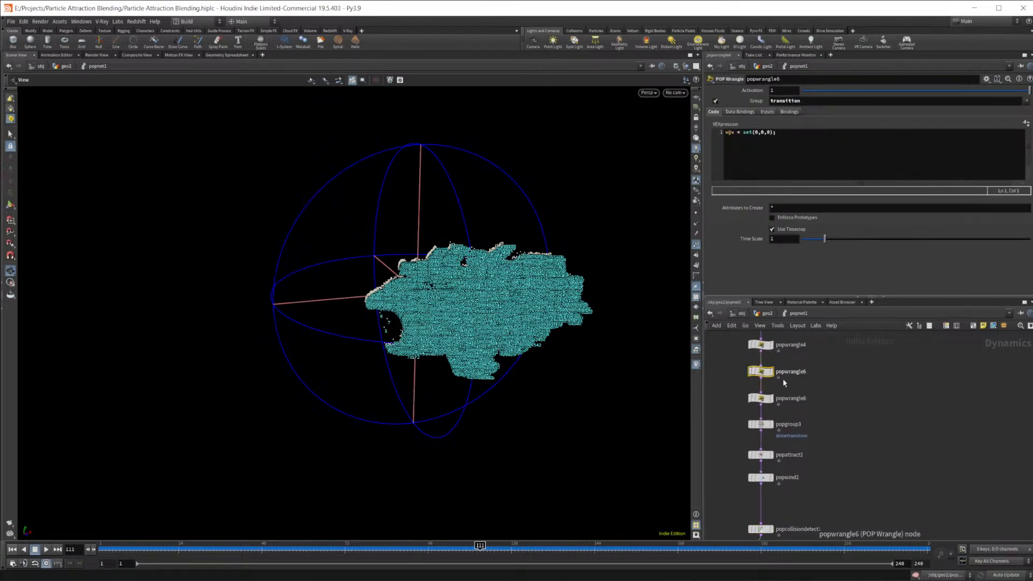
{"action": "middle_click_drag", "start_coordinate": [764, 373], "coordinate": [766, 399]}
{"action": "left_click", "coordinate": [764, 370]}
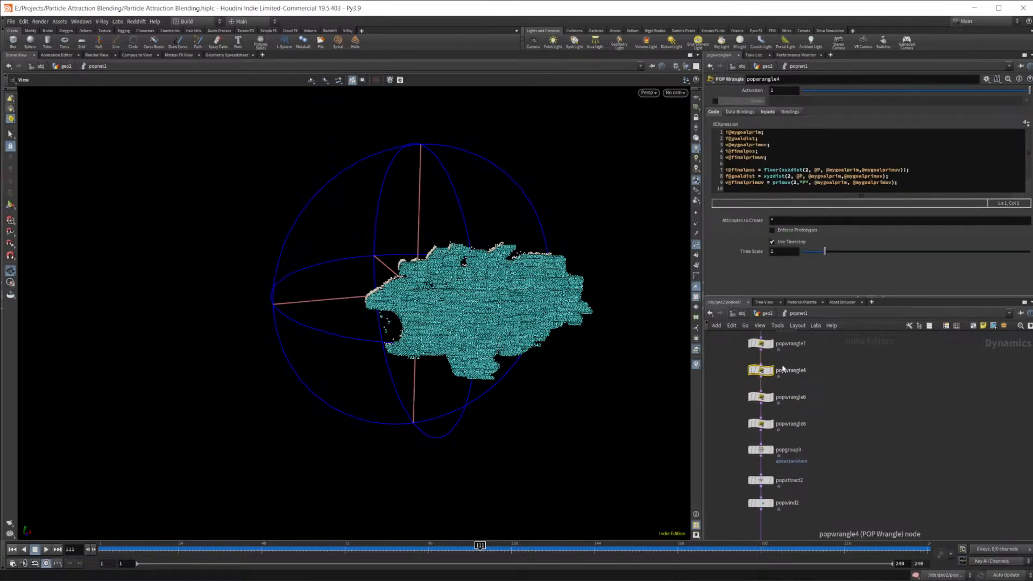
{"action": "left_click", "coordinate": [762, 344]}
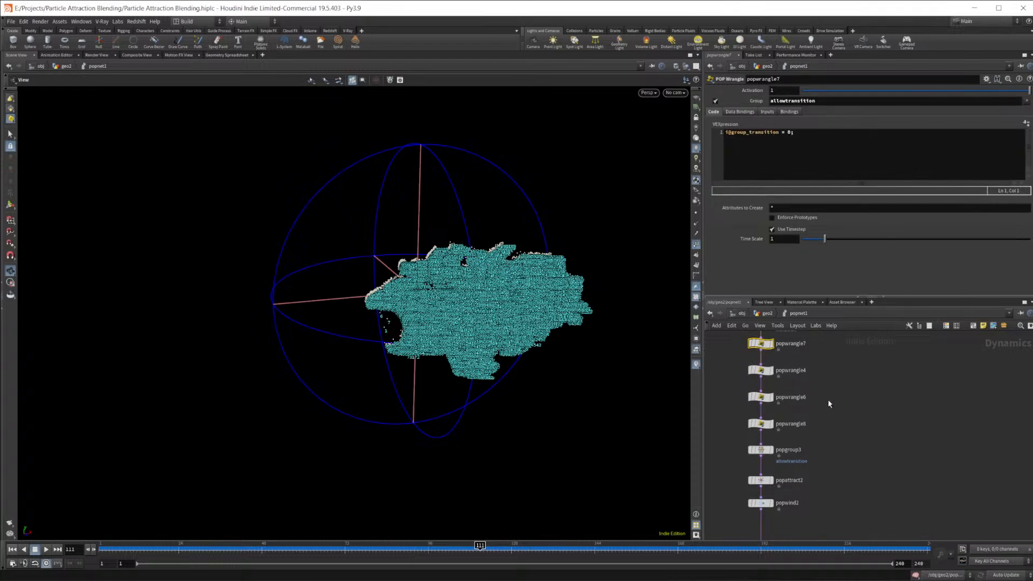
Step: Scrub the timeline around frames 109 to 144 and examine the particles against the popgroup3 bounding sphere from several angles
{"action": "left_click_drag", "start_coordinate": [619, 333], "coordinate": [605, 312]}
{"action": "mouse_move", "coordinate": [480, 545]}
{"action": "left_mouse_down"}
{"action": "mouse_move", "coordinate": [276, 559]}
{"action": "mouse_move", "coordinate": [478, 554]}
{"action": "left_mouse_up"}
{"action": "left_click_drag", "start_coordinate": [418, 482], "coordinate": [274, 444]}
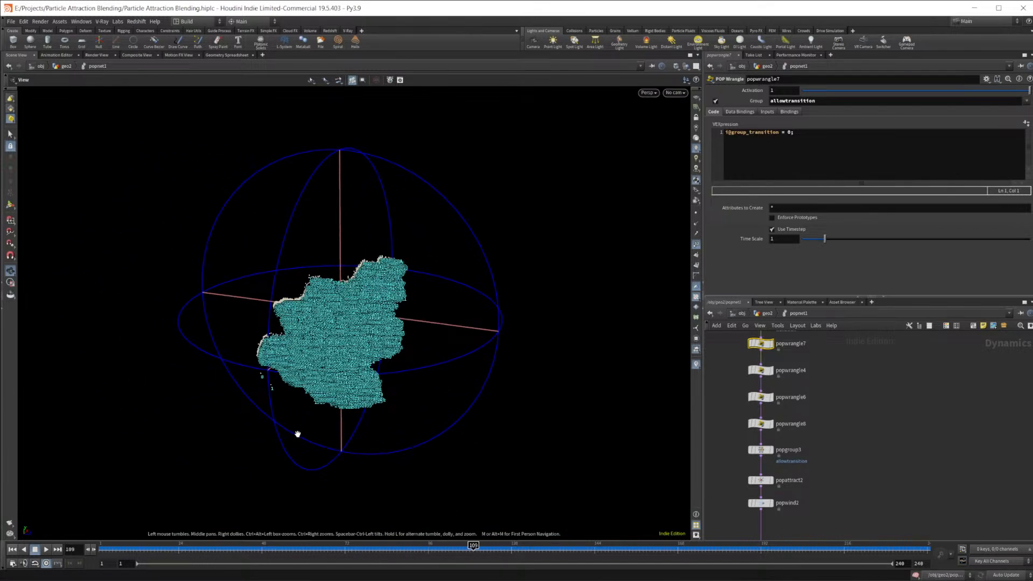
{"action": "left_click_drag", "start_coordinate": [473, 544], "coordinate": [598, 545]}
{"action": "left_click_drag", "start_coordinate": [450, 473], "coordinate": [388, 425]}
{"action": "left_click_drag", "start_coordinate": [597, 551], "coordinate": [480, 561]}
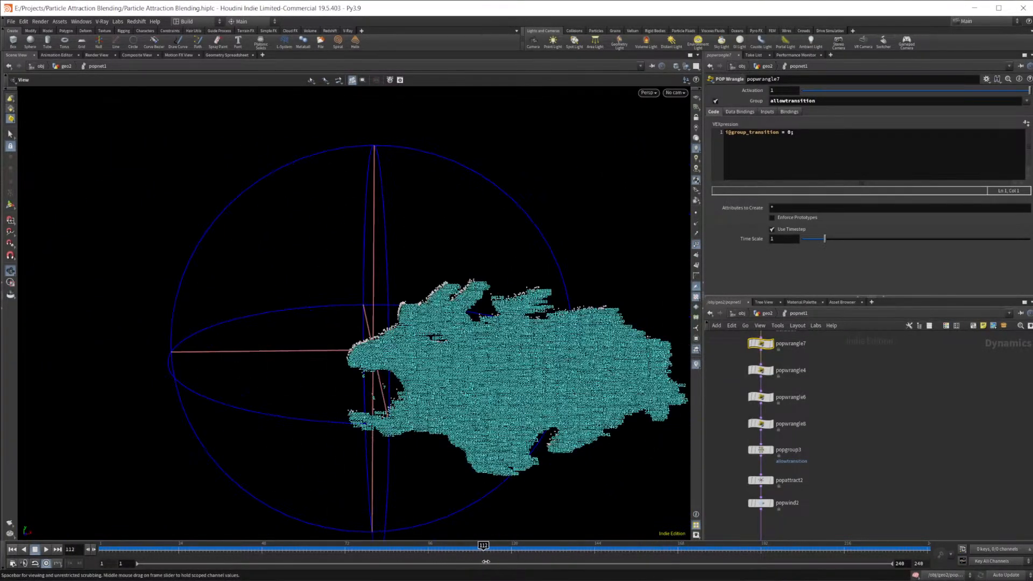
Step: Check the allowtransition group values in the geometry spreadsheet up to frame 133, and return to the scene view
{"action": "left_click", "coordinate": [218, 55]}
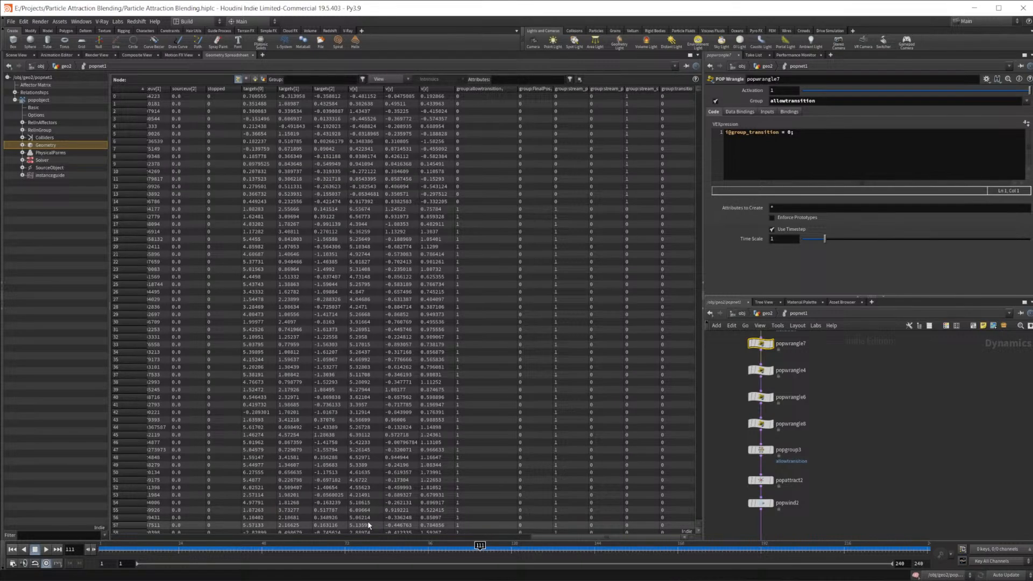
{"action": "left_click_drag", "start_coordinate": [481, 547], "coordinate": [558, 554]}
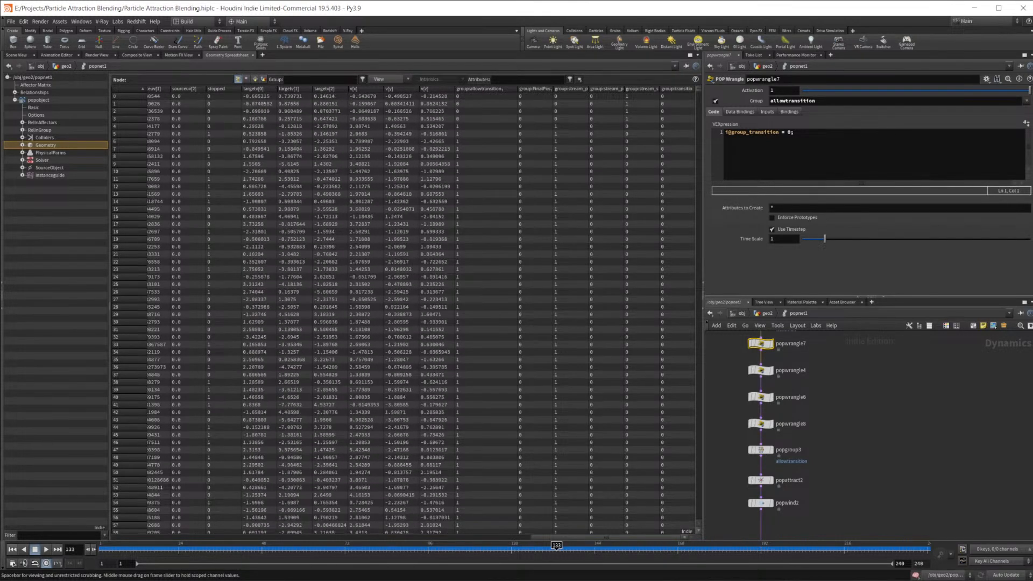
{"action": "left_click", "coordinate": [19, 55]}
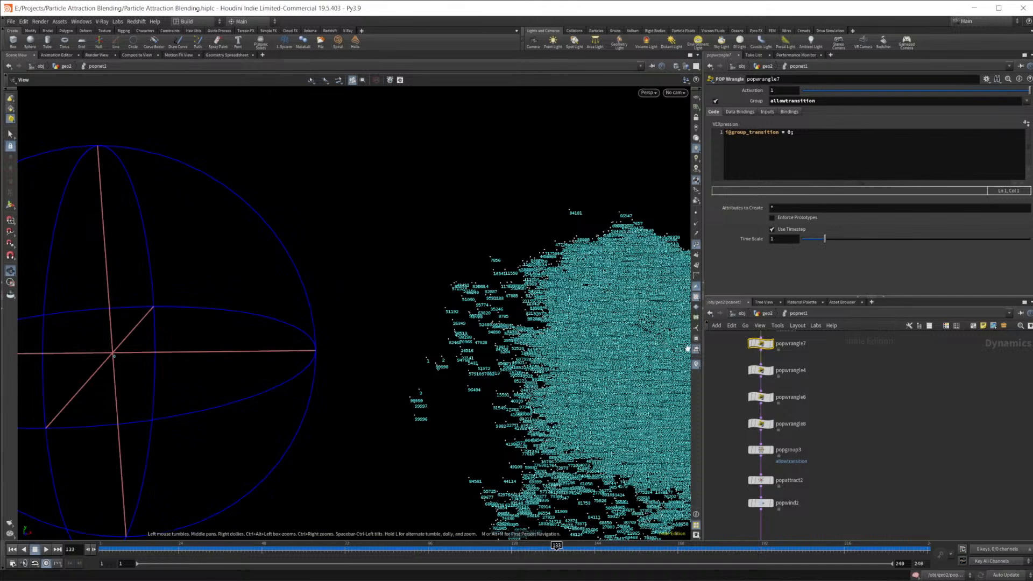
Step: Try enlarging popgroup3's bounding sphere to a size of 5.7 and play the simulation from the first frame
{"action": "middle_click_drag", "start_coordinate": [846, 441], "coordinate": [821, 353]}
{"action": "middle_click_drag", "start_coordinate": [828, 416], "coordinate": [865, 476]}
{"action": "left_click", "coordinate": [775, 424]}
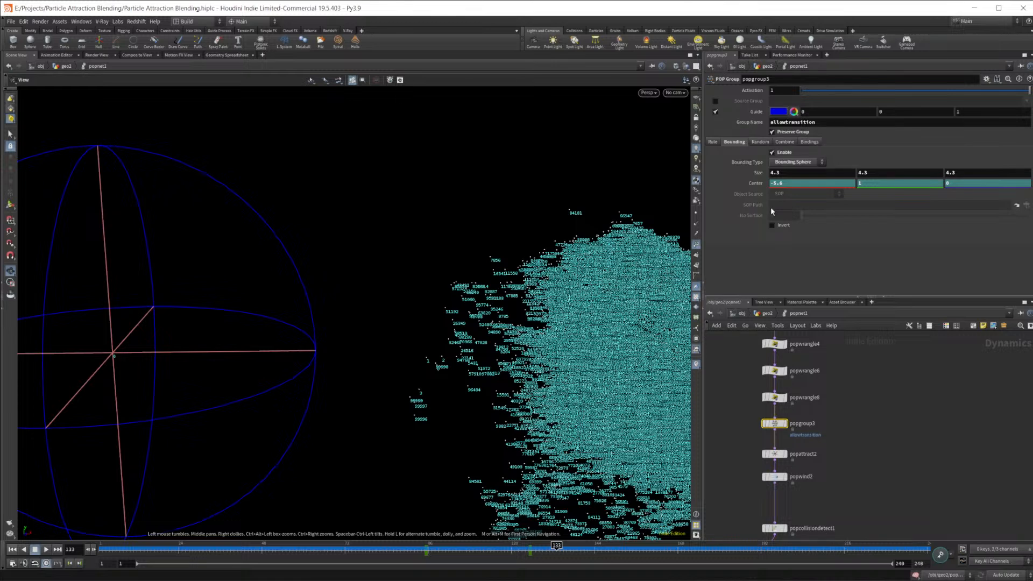
{"action": "left_click", "coordinate": [713, 142]}
{"action": "left_click", "coordinate": [733, 142]}
{"action": "middle_click_drag", "start_coordinate": [776, 168], "coordinate": [823, 178]}
{"action": "left_click", "coordinate": [12, 551]}
{"action": "left_click", "coordinate": [47, 551]}
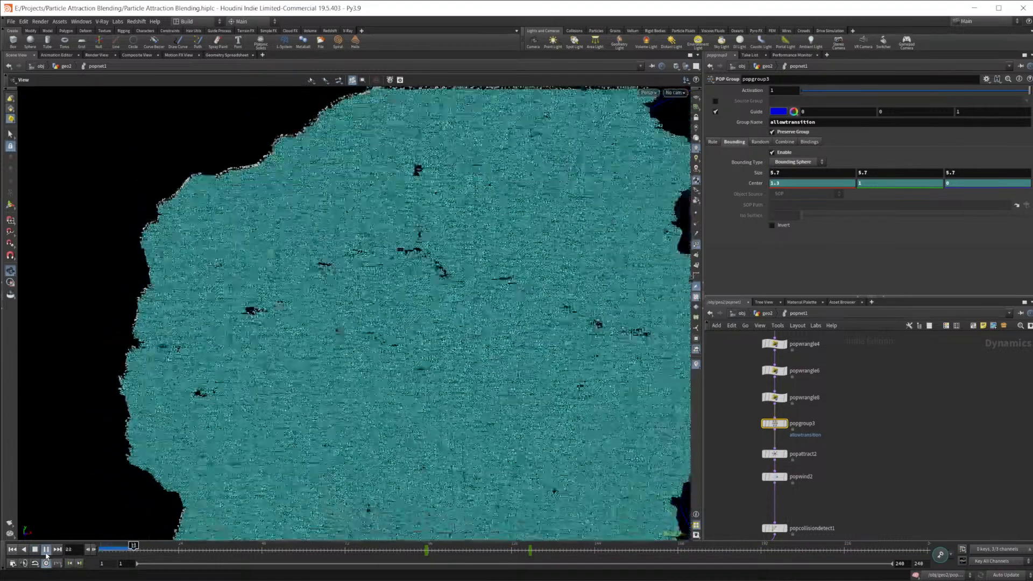
{"action": "right_click_drag", "start_coordinate": [410, 418], "coordinate": [478, 400]}
{"action": "middle_click_drag", "start_coordinate": [478, 400], "coordinate": [296, 336]}
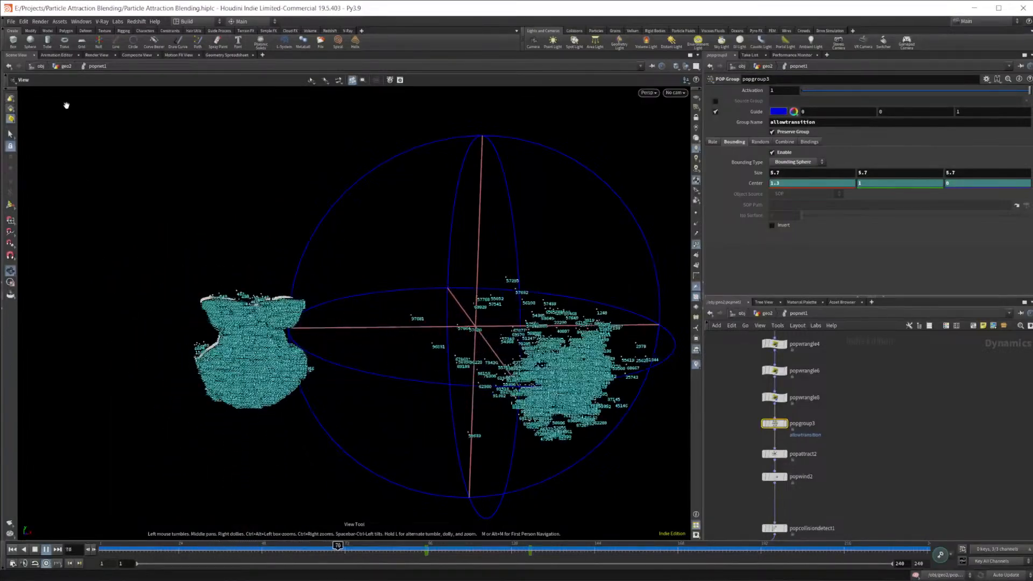
Step: Undo the bounding sphere size change and scrub through the simulation again, ending on frame 1
{"action": "key", "text": "ctrl+z"}
{"action": "left_click_drag", "start_coordinate": [349, 551], "coordinate": [151, 551]}
{"action": "left_click_drag", "start_coordinate": [286, 551], "coordinate": [482, 549]}
{"action": "left_click_drag", "start_coordinate": [376, 549], "coordinate": [53, 517]}
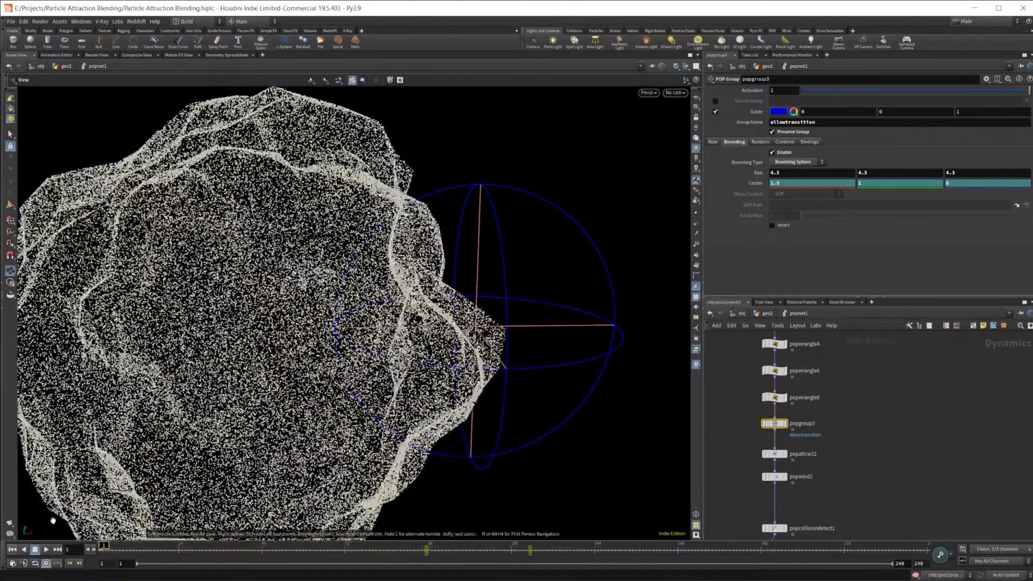
Step: Try 3 substeps on popnet1 and run the simulation to frame 200, checking the stray particles against popgroup3's sphere
{"action": "left_click", "coordinate": [768, 314]}
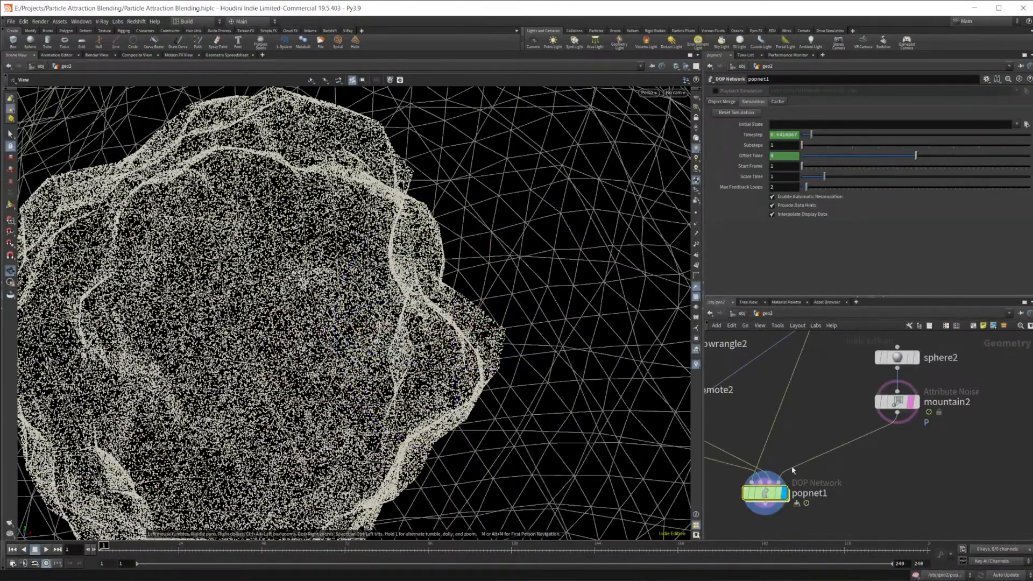
{"action": "left_click_drag", "start_coordinate": [820, 150], "coordinate": [852, 145]}
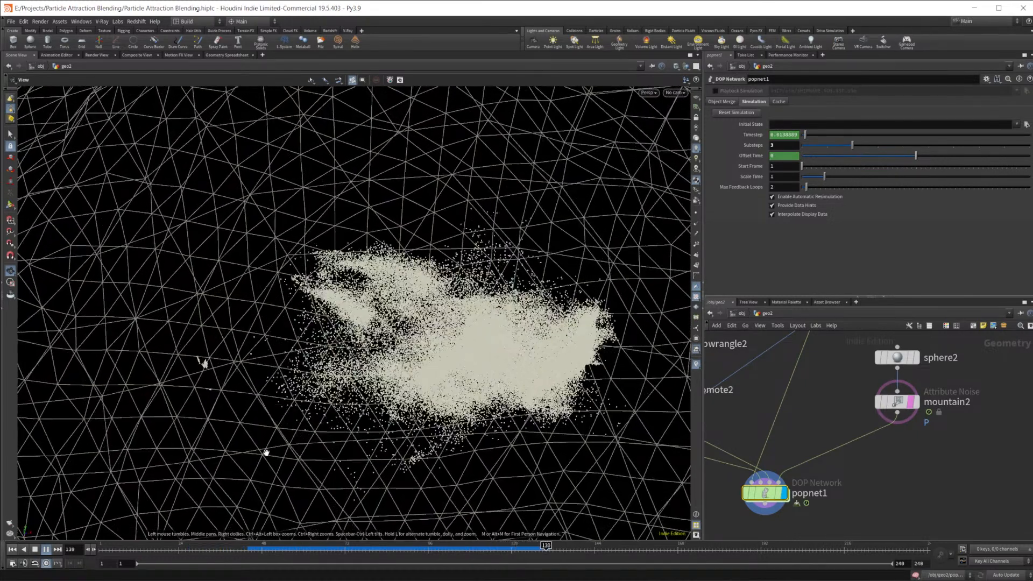
{"action": "double_click", "coordinate": [755, 495]}
{"action": "left_click", "coordinate": [774, 423]}
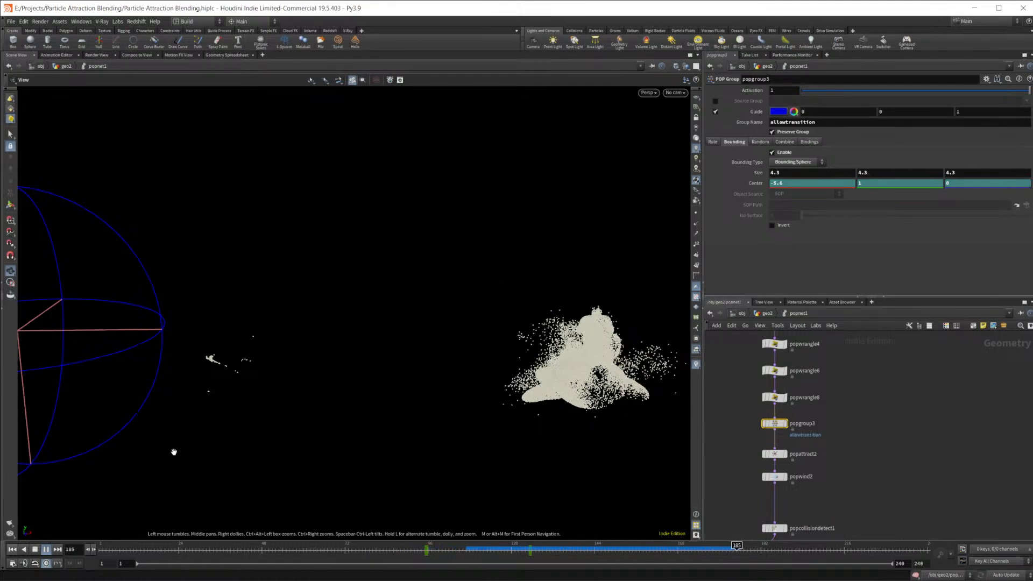
{"action": "left_click", "coordinate": [35, 550]}
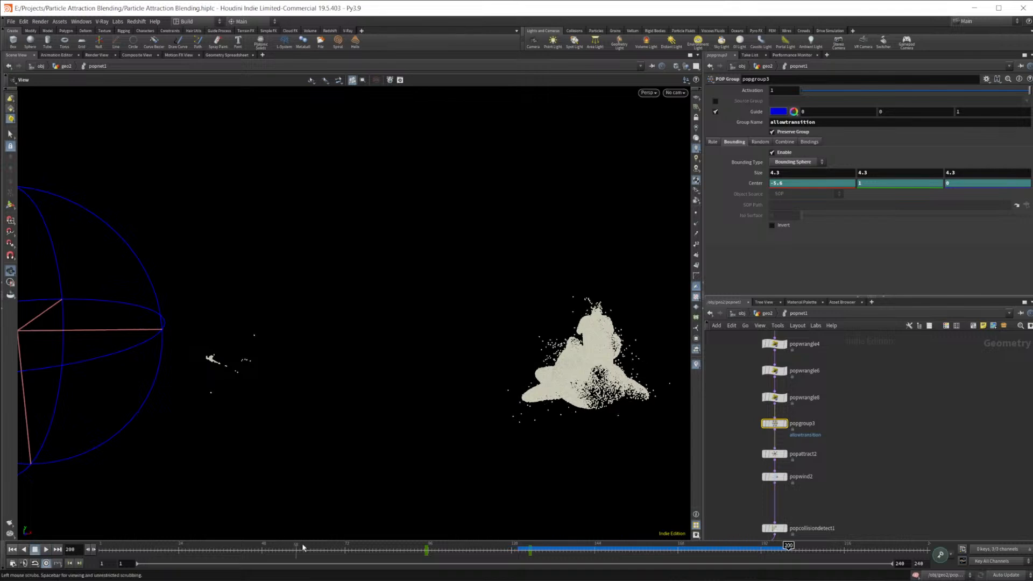
Step: Reset popnet1's substeps to the default and scrub the popnet1 simulation again from the first frame
{"action": "left_click", "coordinate": [763, 314]}
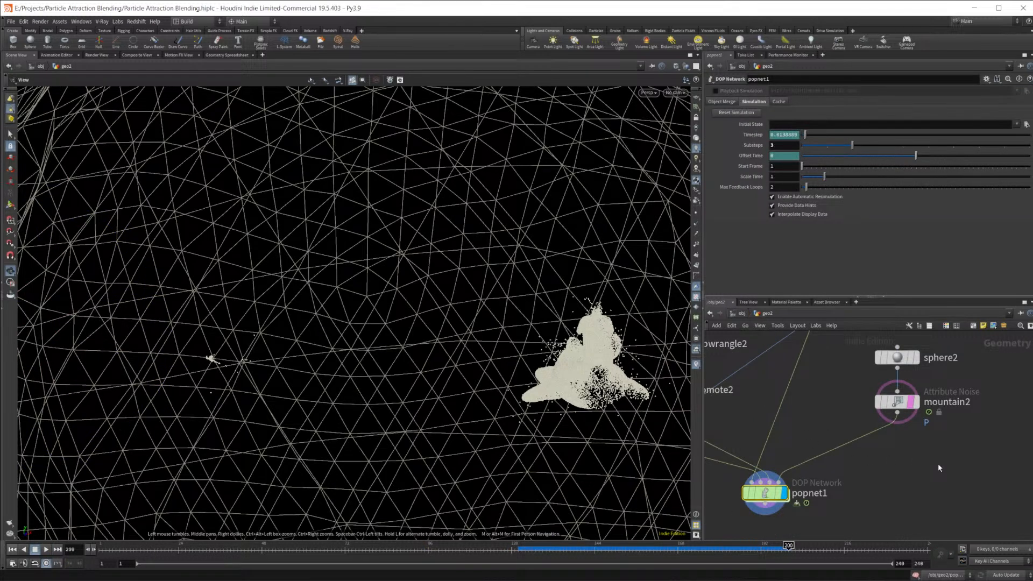
{"action": "middle_click", "coordinate": [754, 145], "text": "ctrl"}
{"action": "double_click", "coordinate": [764, 495]}
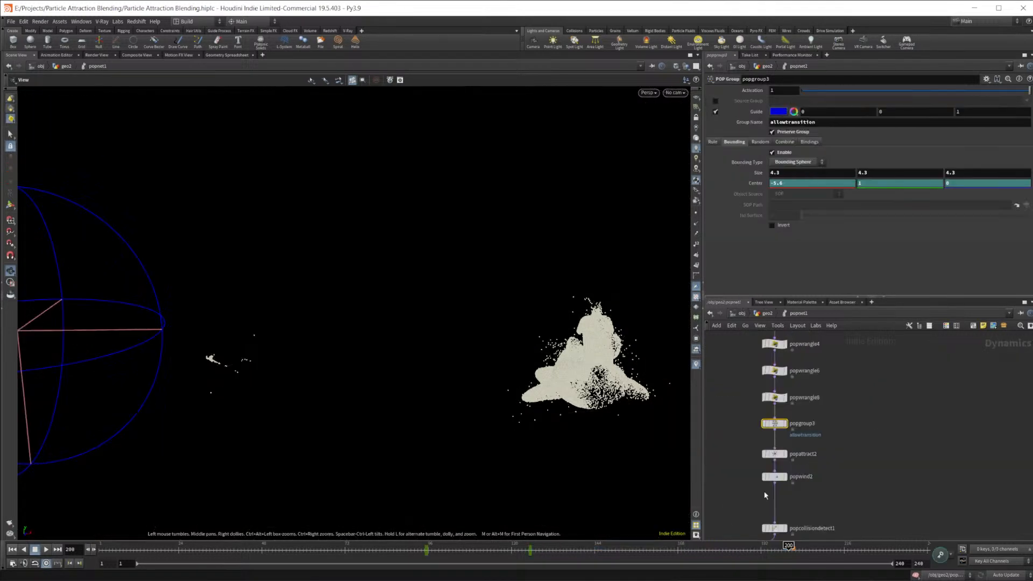
{"action": "left_click", "coordinate": [105, 554]}
{"action": "left_click_drag", "start_coordinate": [104, 556], "coordinate": [216, 555]}
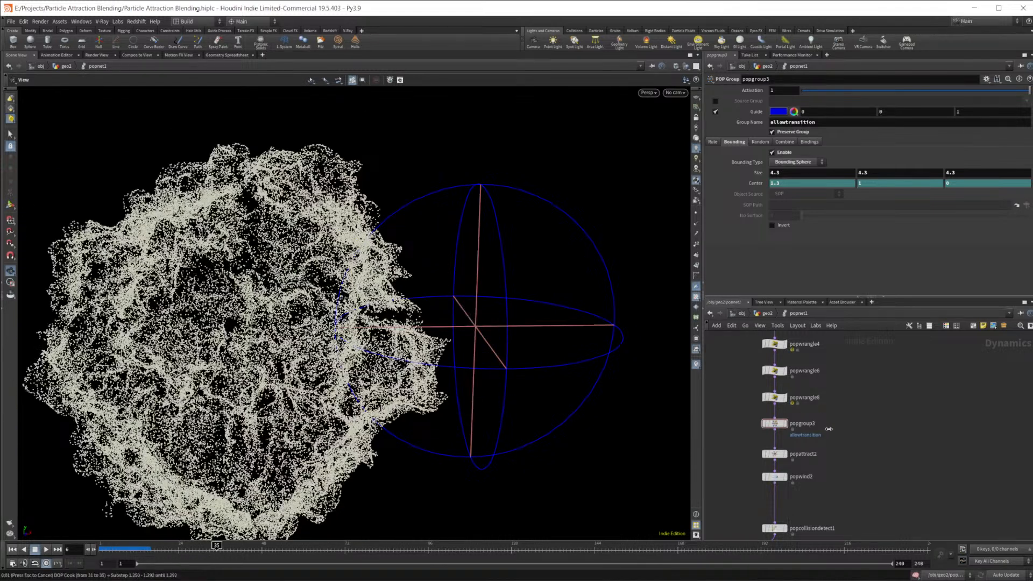
{"action": "middle_click_drag", "start_coordinate": [860, 381], "coordinate": [872, 508]}
{"action": "middle_click_drag", "start_coordinate": [811, 348], "coordinate": [818, 395]}
{"action": "left_click_drag", "start_coordinate": [229, 553], "coordinate": [422, 560]}
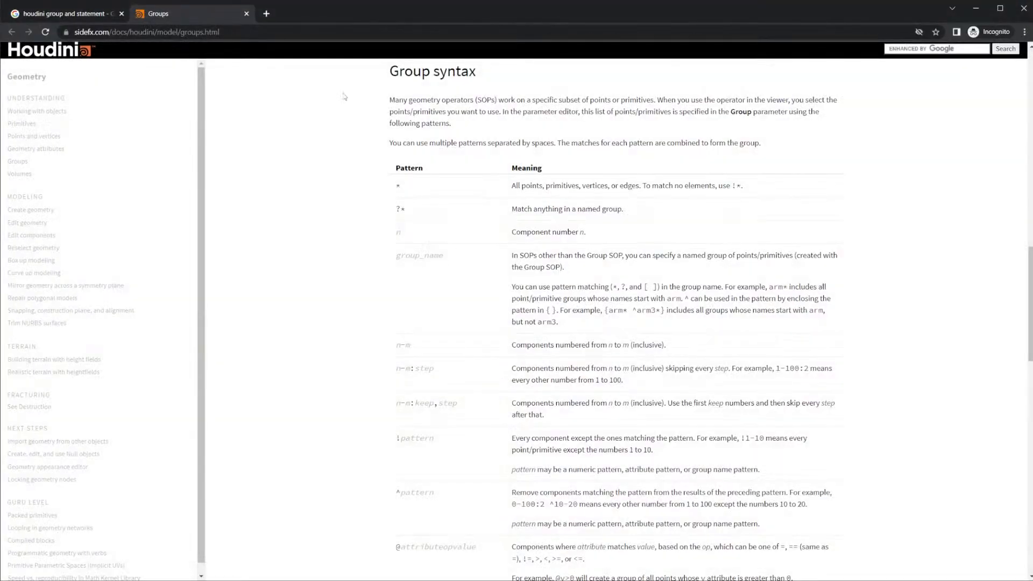
Step: Replace the existing Google query with "houdini vex group" and run the search
{"action": "left_click", "coordinate": [266, 14]}
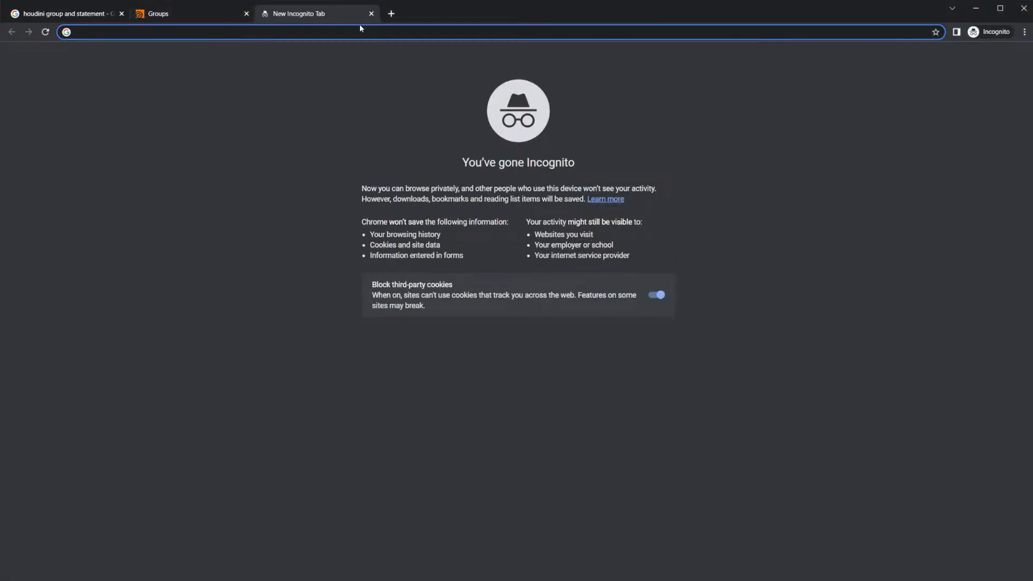
{"action": "left_click", "coordinate": [379, 14]}
{"action": "left_click", "coordinate": [114, 14]}
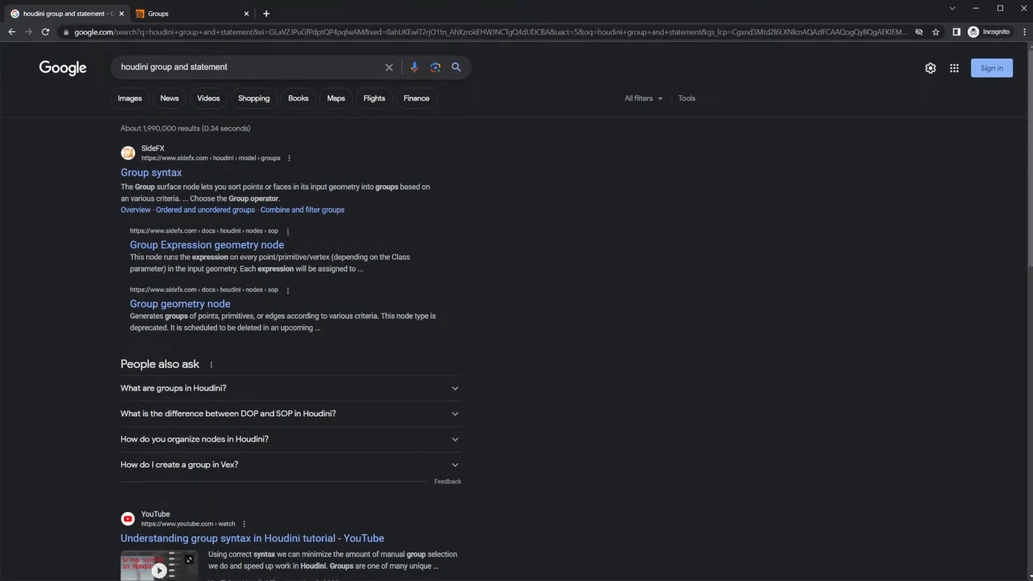
{"action": "left_click_drag", "start_coordinate": [174, 67], "coordinate": [332, 70]}
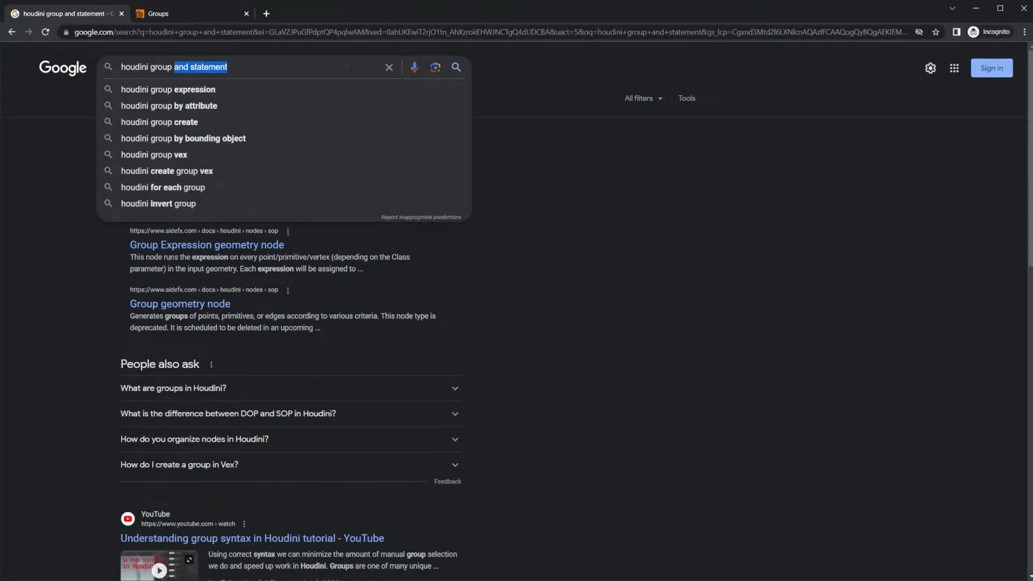
{"action": "key", "text": "BackSpace"}
{"action": "key", "text": "BackSpace"}
{"action": "key", "text": "BackSpace"}
{"action": "key", "text": "BackSpace"}
{"action": "key", "text": "BackSpace"}
{"action": "key", "text": "BackSpace"}
{"action": "key", "text": "BackSpace"}
{"action": "type", "text": "ve"}
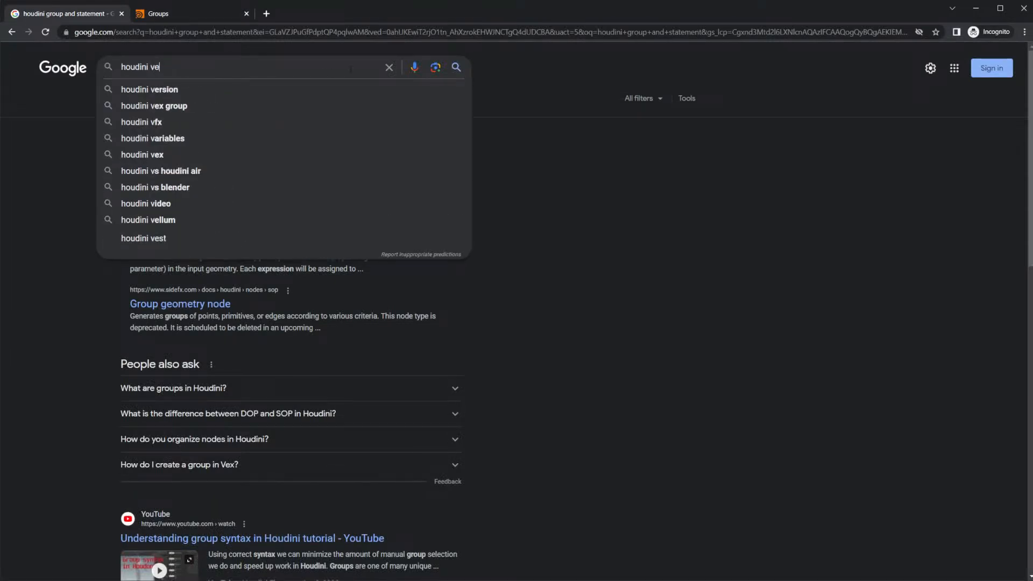
{"action": "type", "text": "x"}
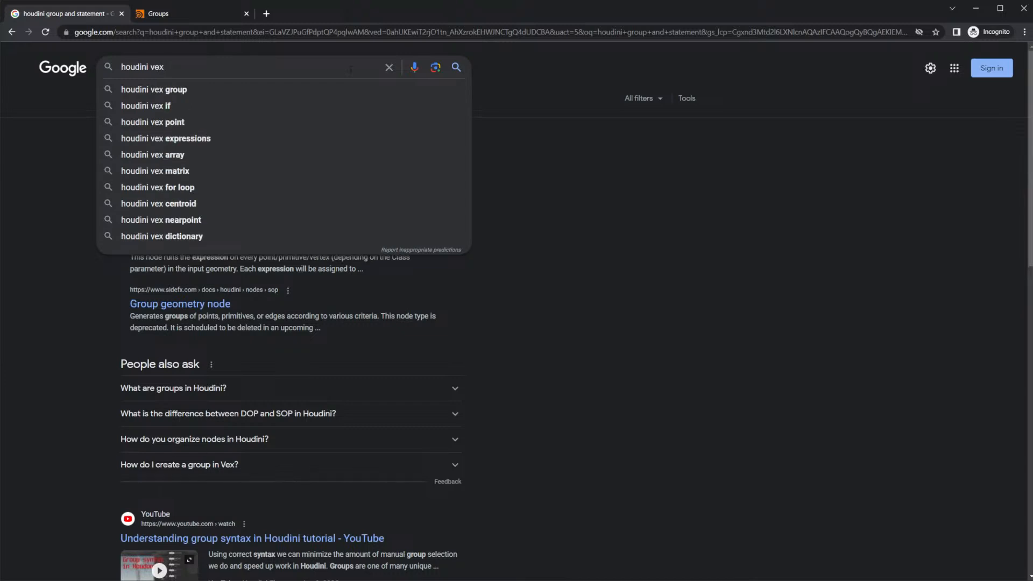
{"action": "key", "text": "Down"}
{"action": "key", "text": "Return"}
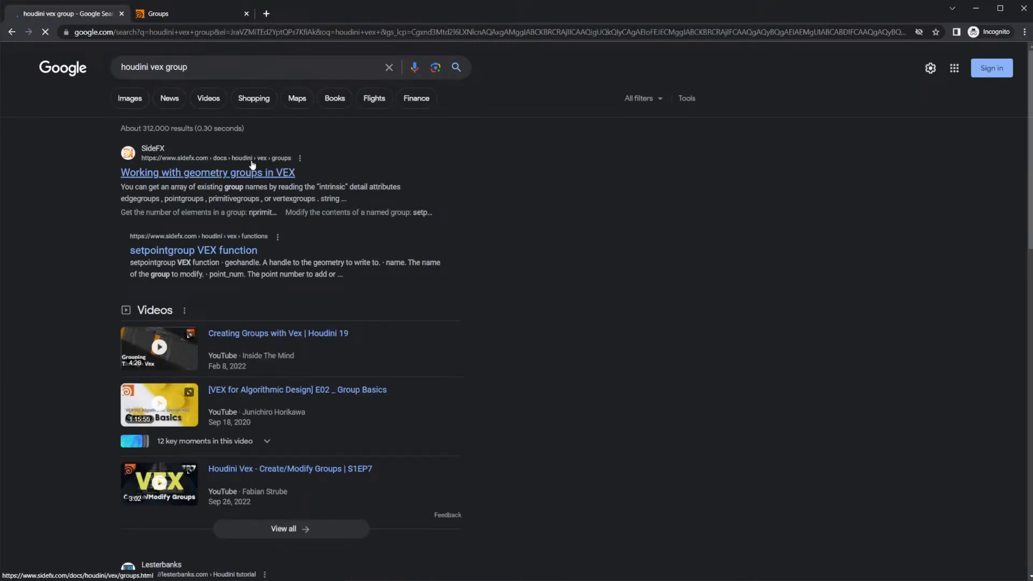
Step: Open the SideFX page "Working with geometry groups in VEX" in a new tab, read its group functions, and return to the search results
{"action": "right_click", "coordinate": [214, 169]}
{"action": "left_click", "coordinate": [247, 176]}
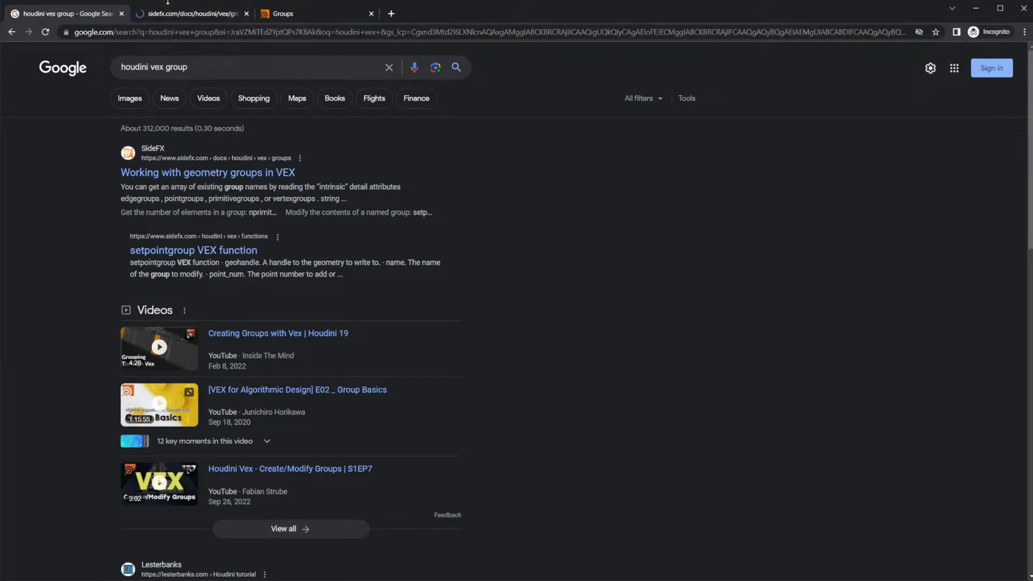
{"action": "left_click", "coordinate": [169, 14]}
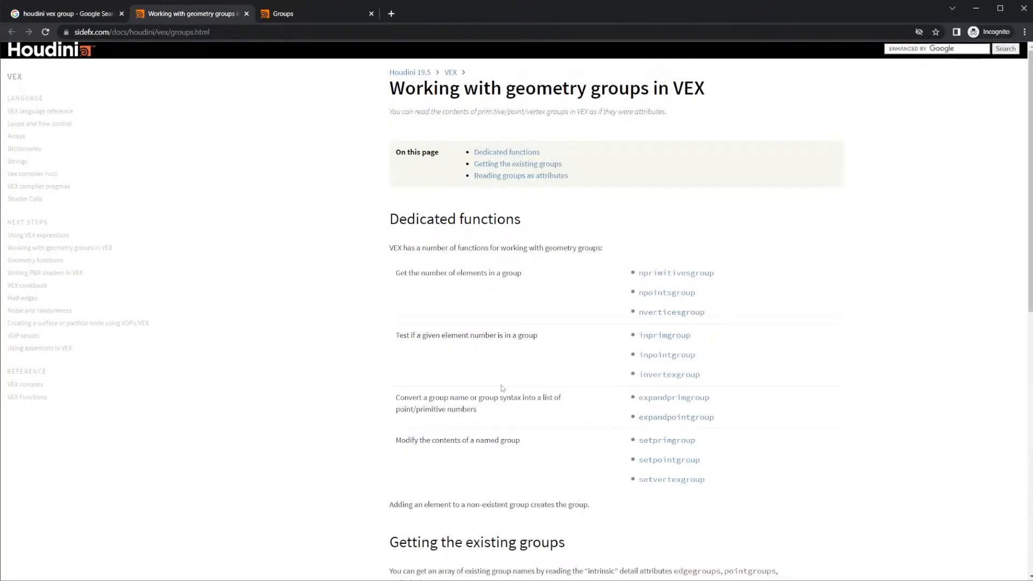
{"action": "scroll", "coordinate": [538, 381], "scroll_direction": "down", "scroll_amount": 6}
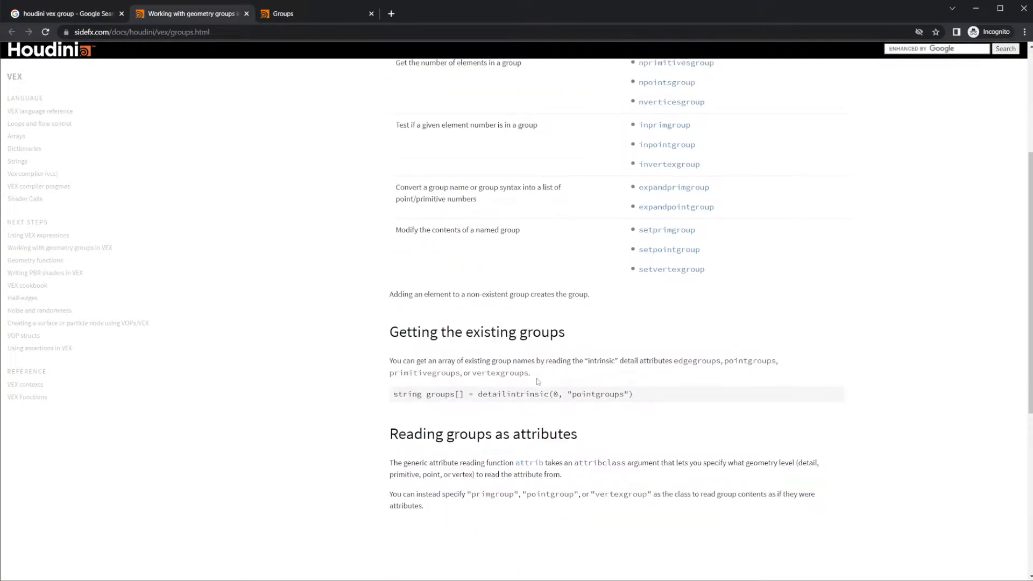
{"action": "scroll", "coordinate": [538, 381], "scroll_direction": "up", "scroll_amount": 3}
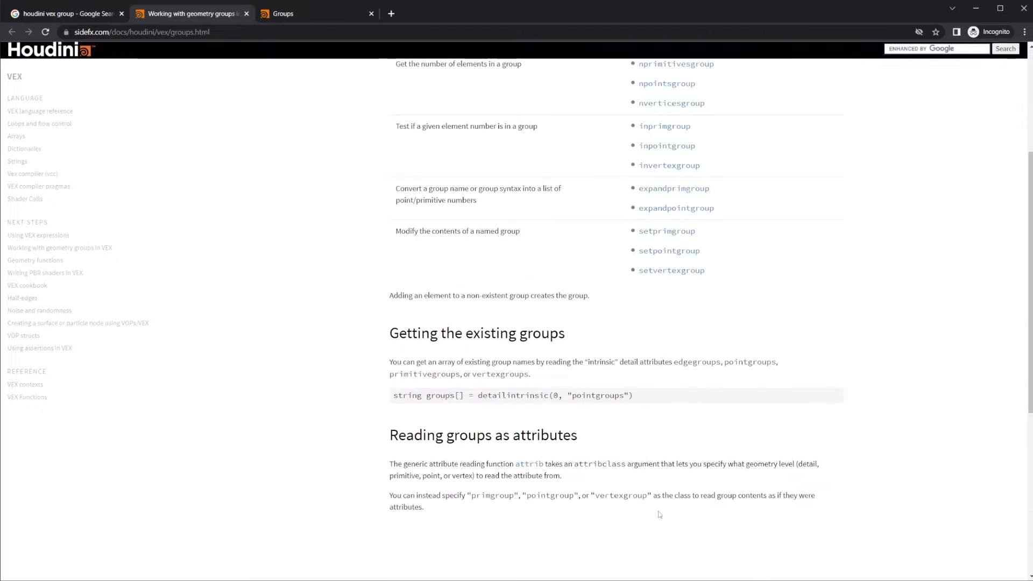
{"action": "scroll", "coordinate": [655, 500], "scroll_direction": "up", "scroll_amount": 3}
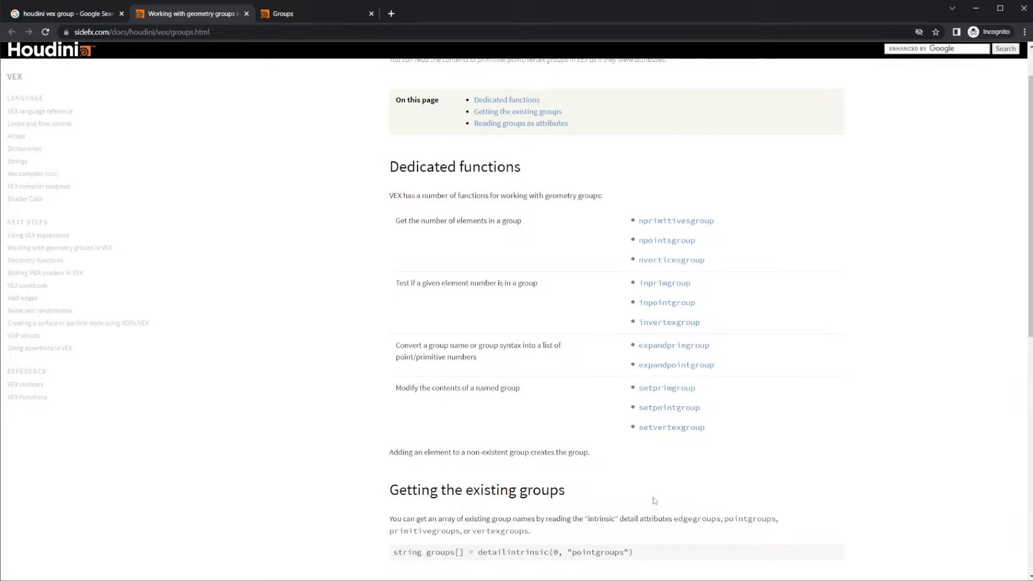
{"action": "scroll", "coordinate": [593, 403], "scroll_direction": "up", "scroll_amount": 1}
{"action": "left_click", "coordinate": [81, 13]}
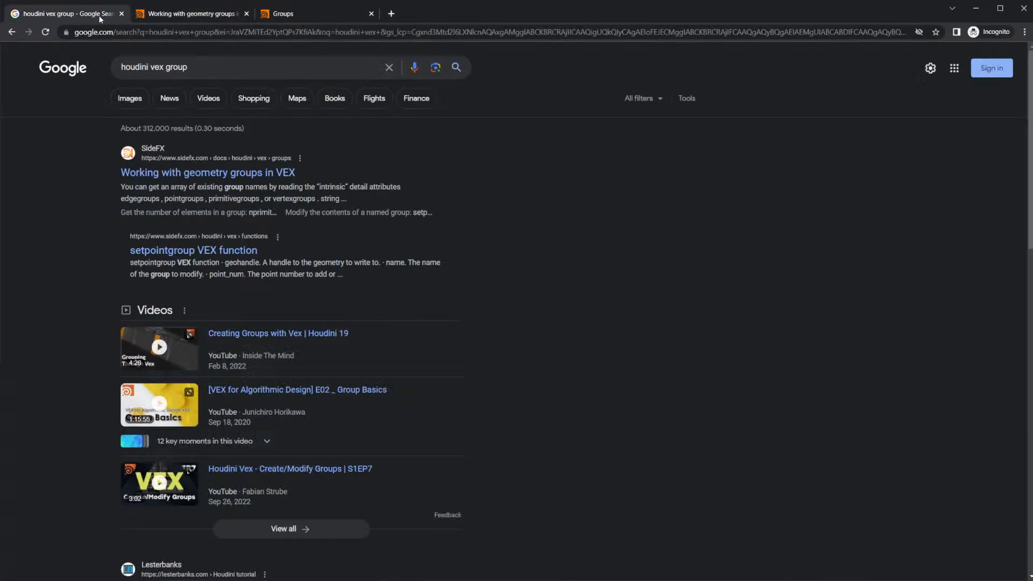
Step: Change the Google query to "houdini vex preserve group" and run the search
{"action": "left_click", "coordinate": [164, 66]}
{"action": "type", "text": "preserve"}
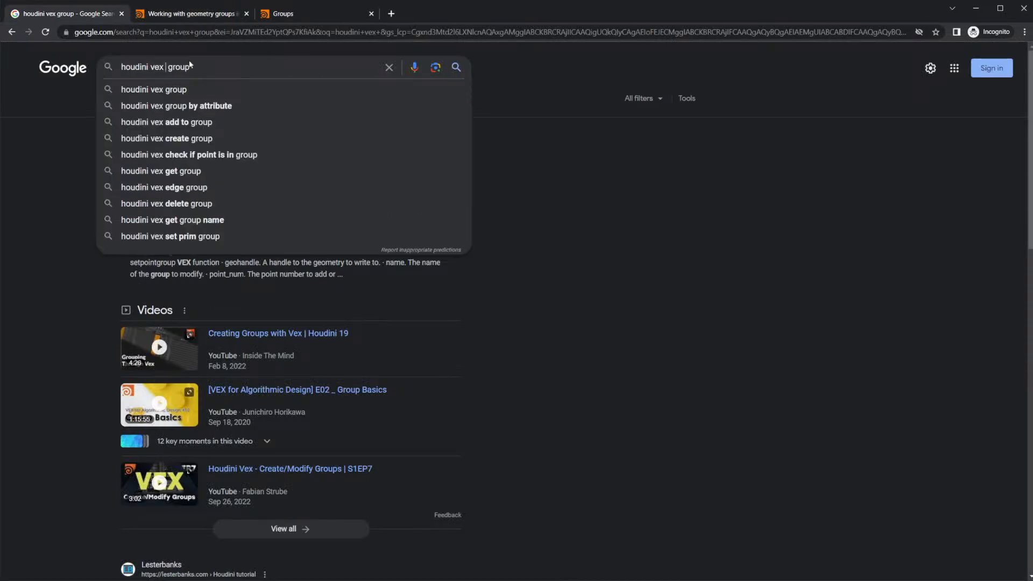
{"action": "key", "text": "Return"}
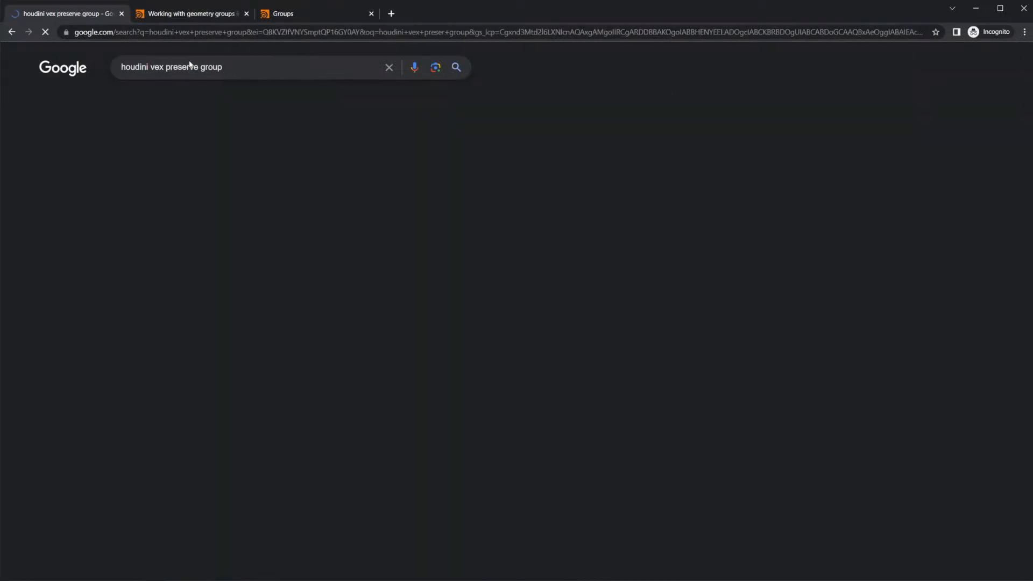
Step: Open the SideFX forum thread "grouping in vex" in a new tab, search it for "prese", and return to the search results
{"action": "right_click", "coordinate": [228, 172]}
{"action": "left_click", "coordinate": [243, 176]}
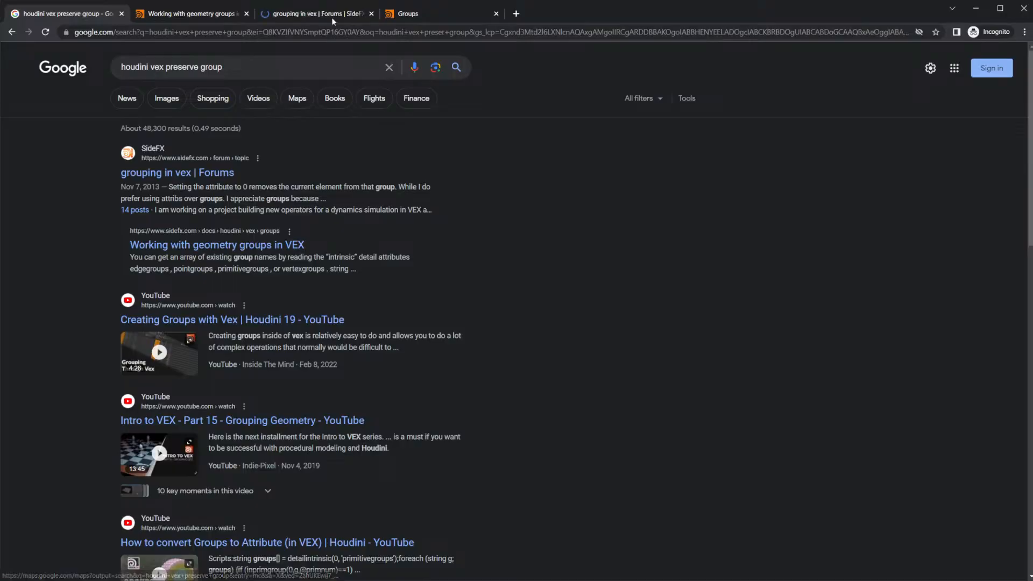
{"action": "left_click", "coordinate": [317, 13]}
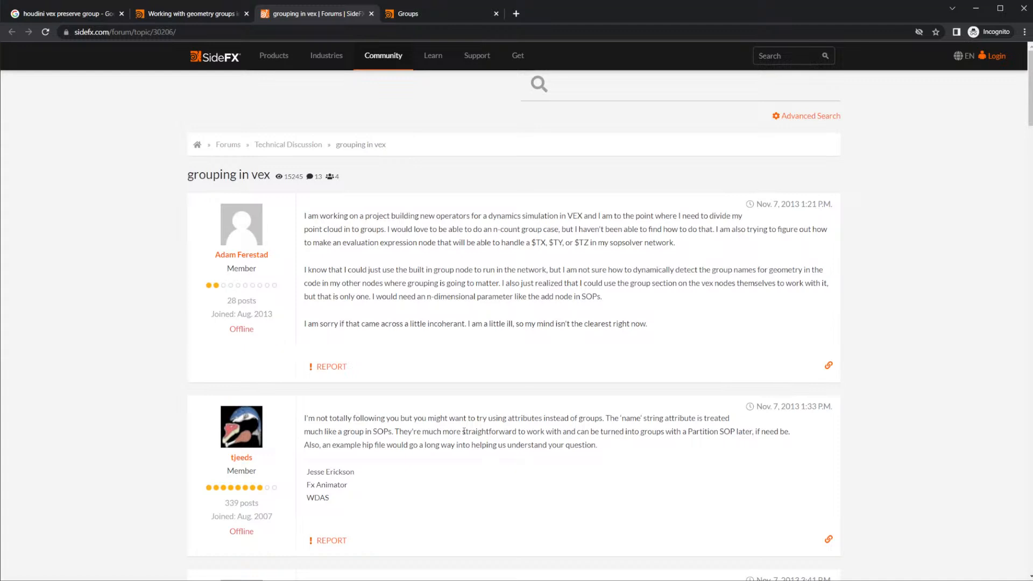
{"action": "key", "text": "ctrl+f"}
{"action": "type", "text": "preser"}
{"action": "key", "text": "BackSpace"}
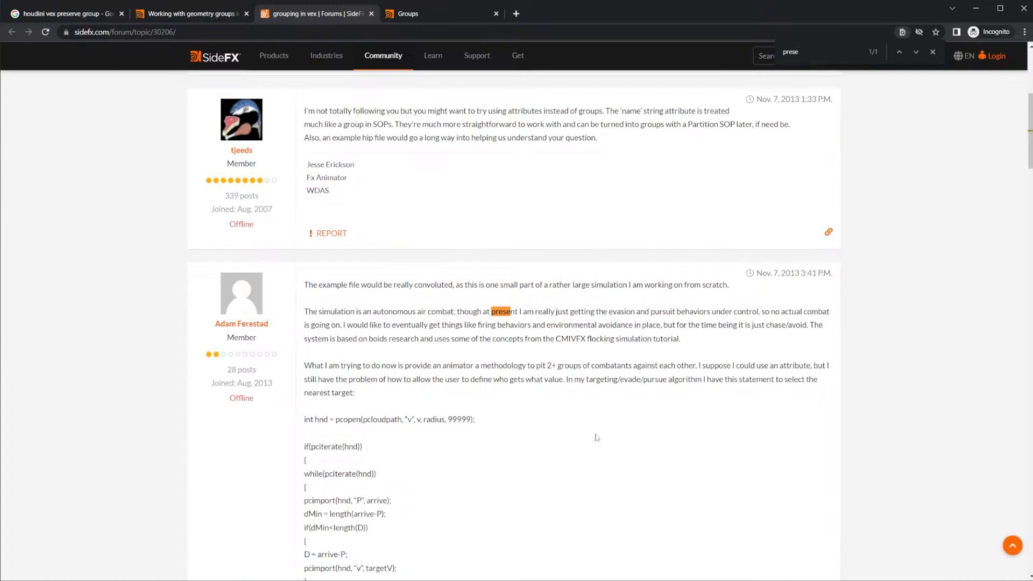
{"action": "left_click", "coordinate": [188, 13]}
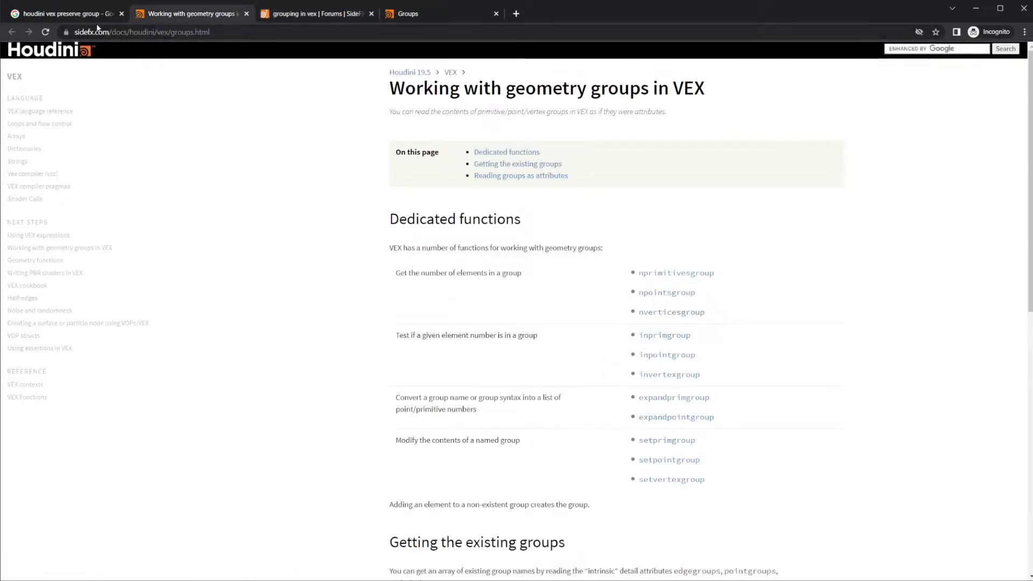
{"action": "left_click", "coordinate": [80, 13]}
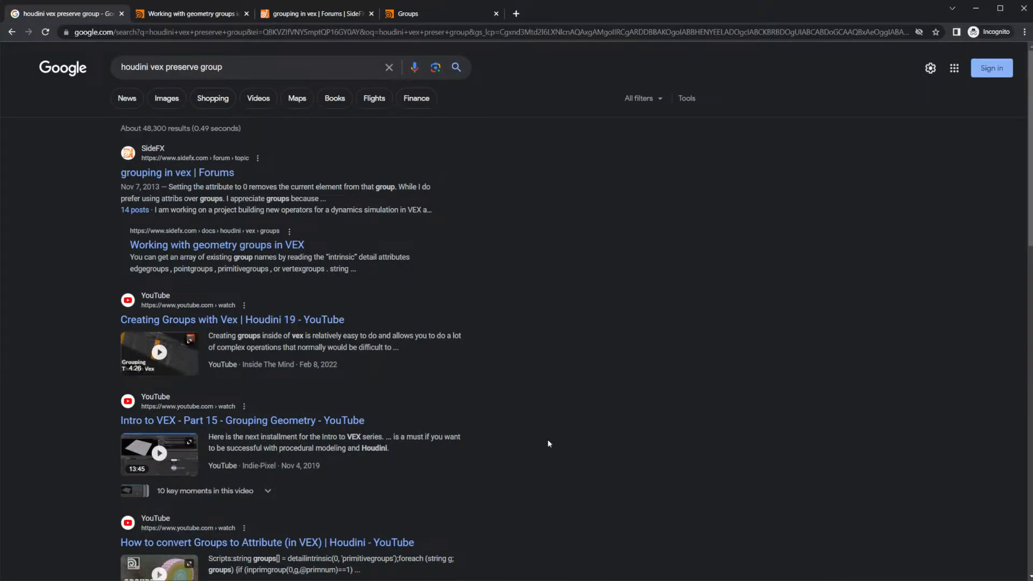
Step: Open the Tokeru "HoudiniVex" result in a new tab and search the page for "preser"
{"action": "scroll", "coordinate": [539, 370], "scroll_direction": "down", "scroll_amount": 12}
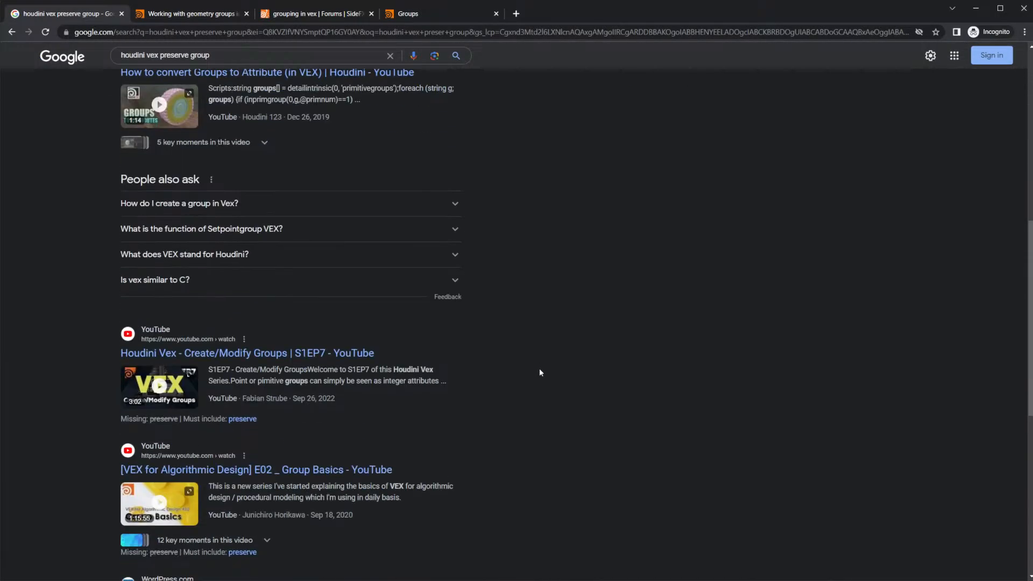
{"action": "scroll", "coordinate": [540, 372], "scroll_direction": "down", "scroll_amount": 3}
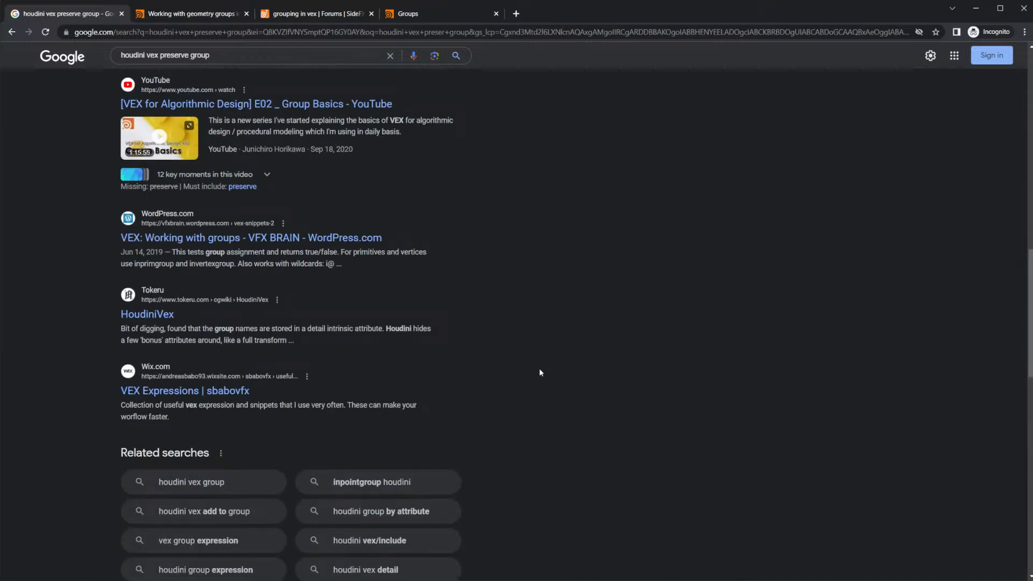
{"action": "right_click", "coordinate": [161, 314]}
{"action": "left_click", "coordinate": [193, 322]}
{"action": "left_click", "coordinate": [434, 16]}
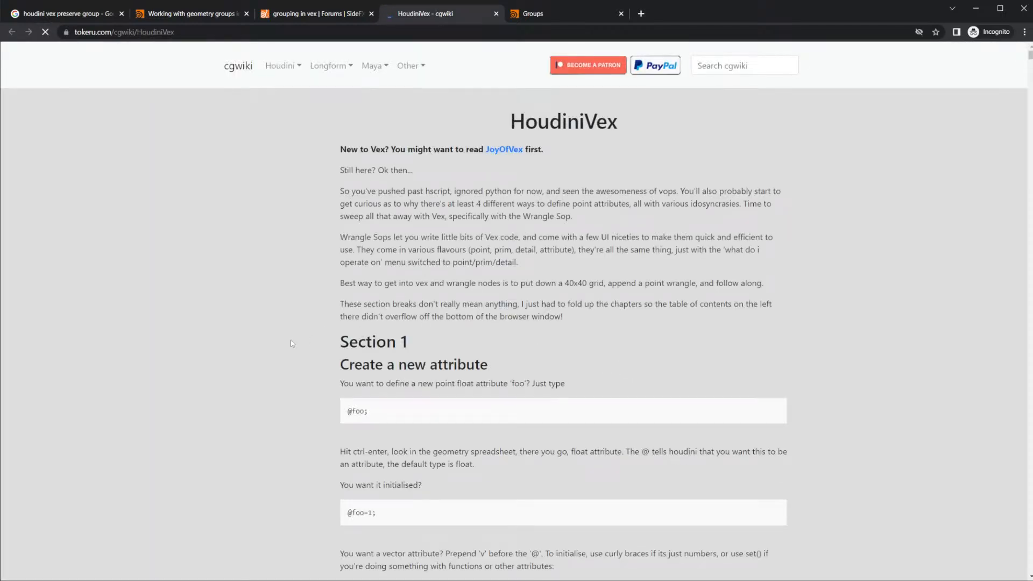
{"action": "key", "text": "ctrl+f"}
{"action": "type", "text": "preser"}
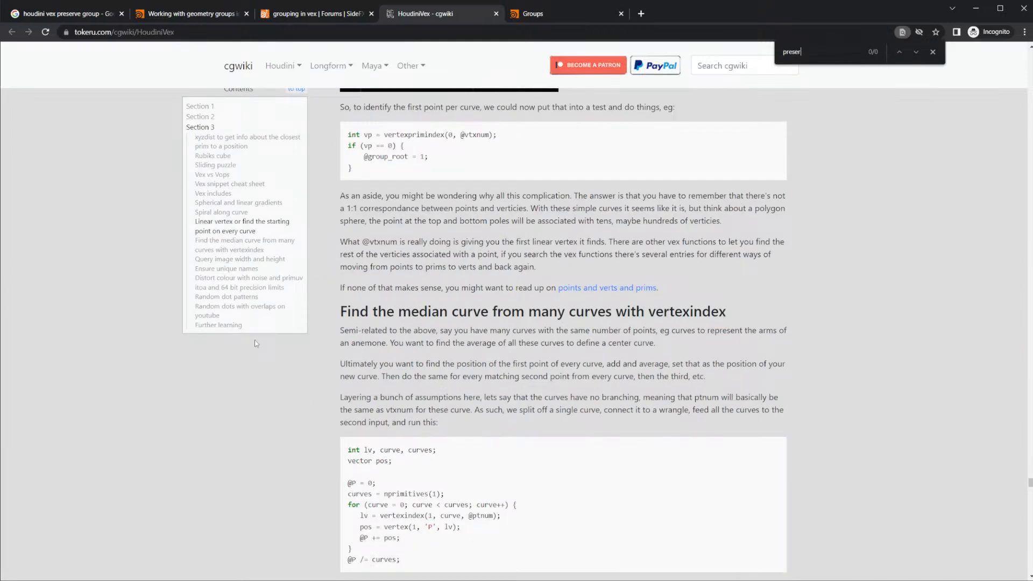
Step: Clear the in-page search, close the HoudiniVex page, and return to the Google results
{"action": "key", "text": "BackSpace"}
{"action": "key", "text": "BackSpace"}
{"action": "key", "text": "BackSpace"}
{"action": "key", "text": "BackSpace"}
{"action": "key", "text": "BackSpace"}
{"action": "key", "text": "BackSpace"}
{"action": "left_click_drag", "start_coordinate": [682, 312], "coordinate": [338, 312]}
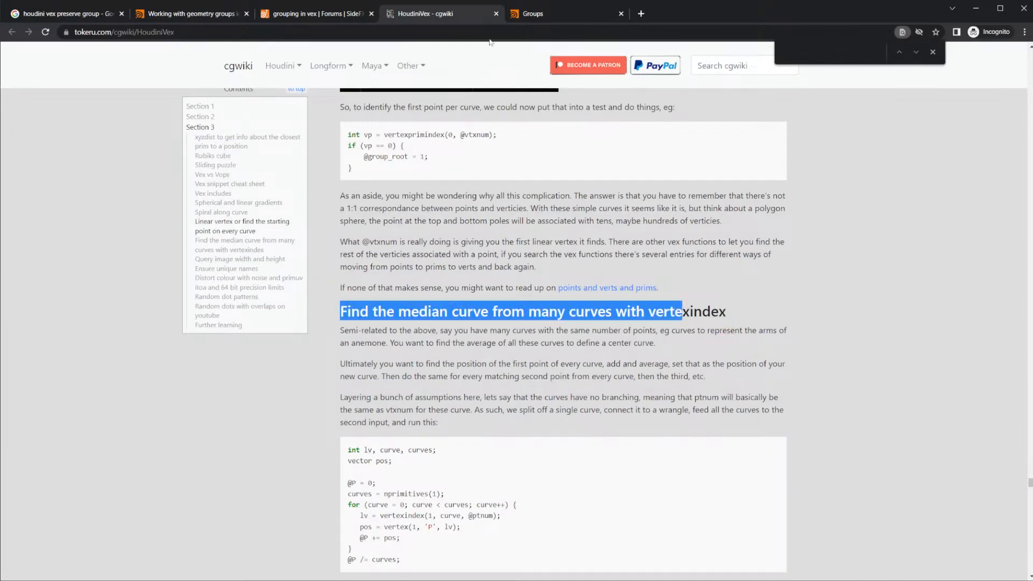
{"action": "left_click", "coordinate": [496, 13]}
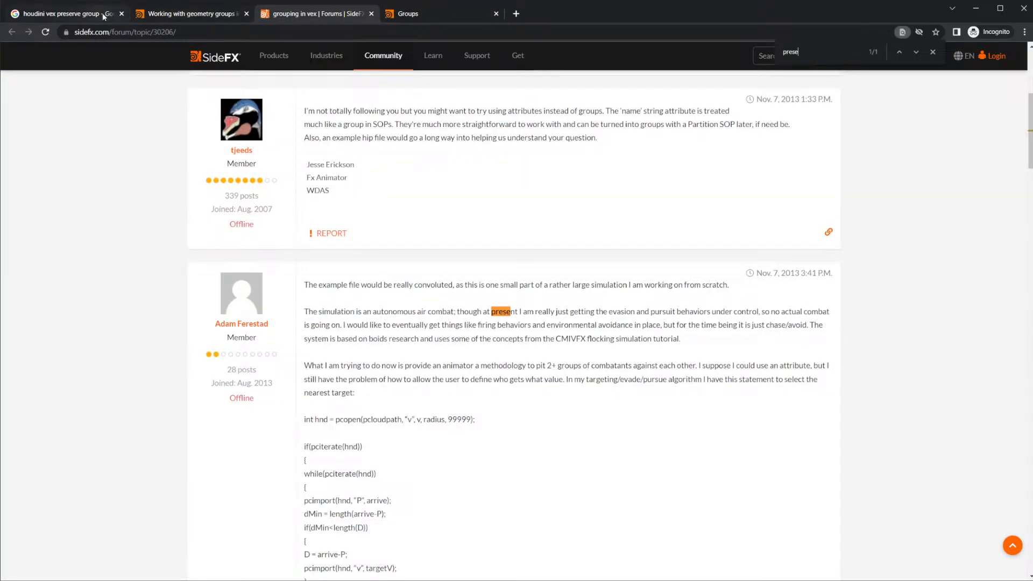
{"action": "left_click", "coordinate": [97, 14]}
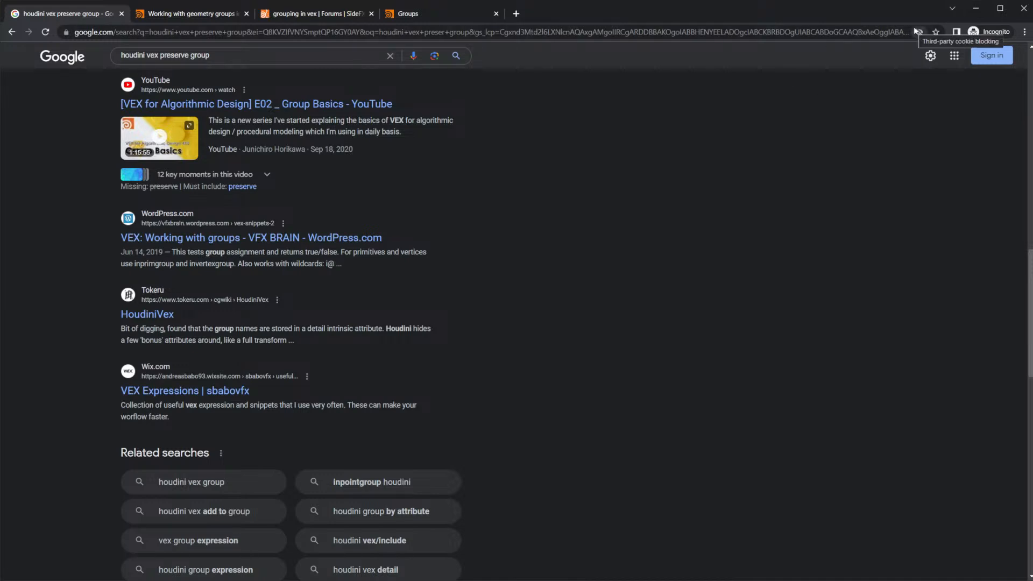
Step: Switch to Houdini, scrub back to frame 78, and add a POP VOP node beside popgroup1 in popnet1, entering its network
{"action": "left_click", "coordinate": [980, 11]}
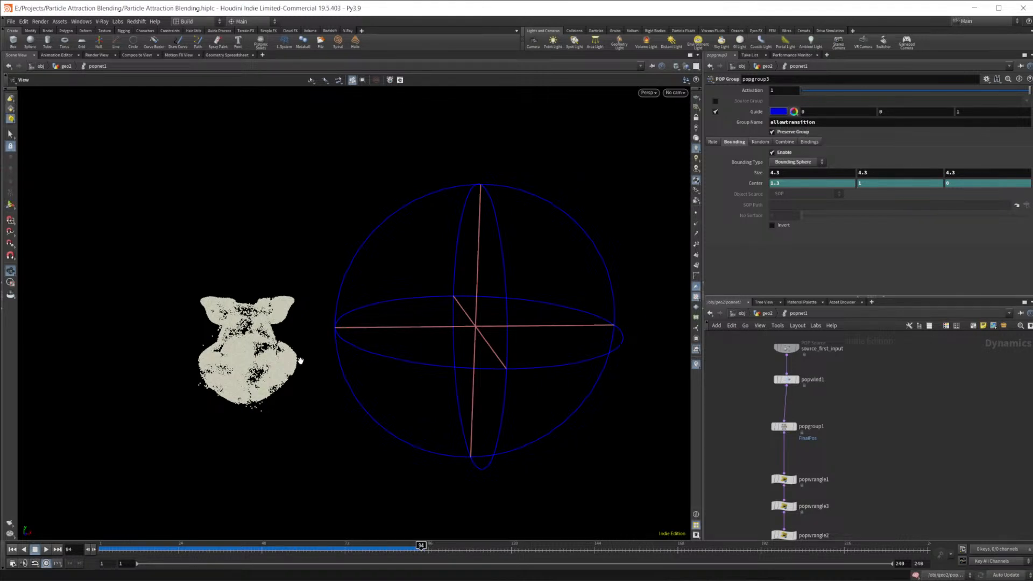
{"action": "mouse_move", "coordinate": [422, 545]}
{"action": "left_mouse_down"}
{"action": "mouse_move", "coordinate": [267, 553]}
{"action": "mouse_move", "coordinate": [270, 568]}
{"action": "mouse_move", "coordinate": [365, 547]}
{"action": "left_mouse_up"}
{"action": "key", "text": "Tab"}
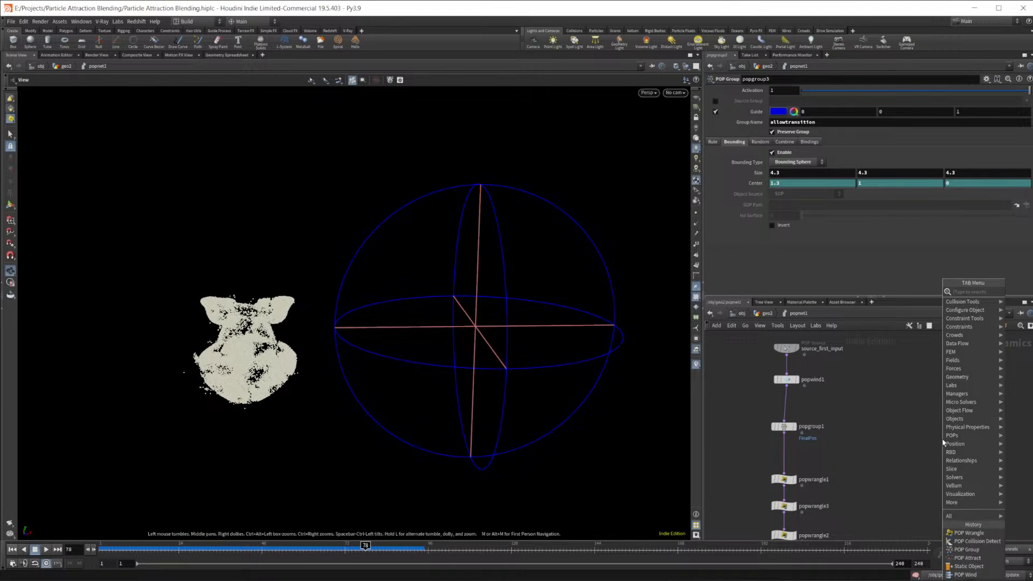
{"action": "type", "text": "pop vo"}
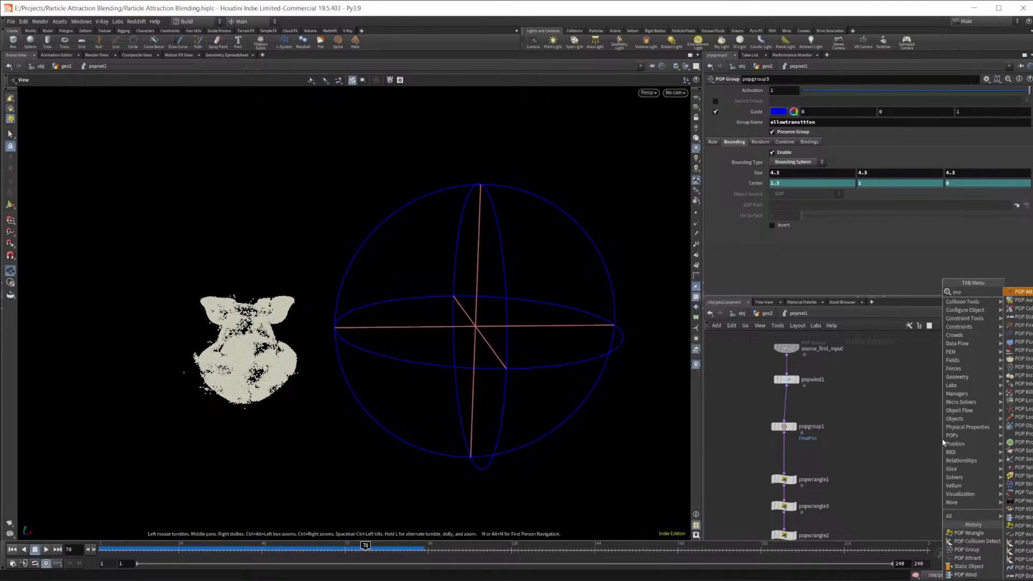
{"action": "key", "text": "Return"}
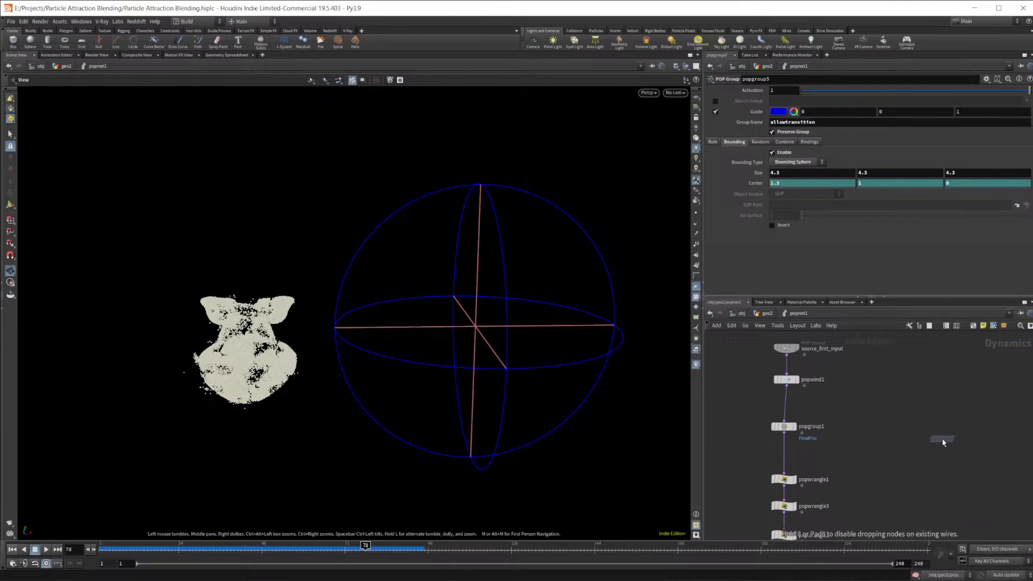
{"action": "left_click", "coordinate": [942, 439]}
{"action": "left_click_drag", "start_coordinate": [942, 440], "coordinate": [901, 437]}
{"action": "double_click", "coordinate": [902, 438]}
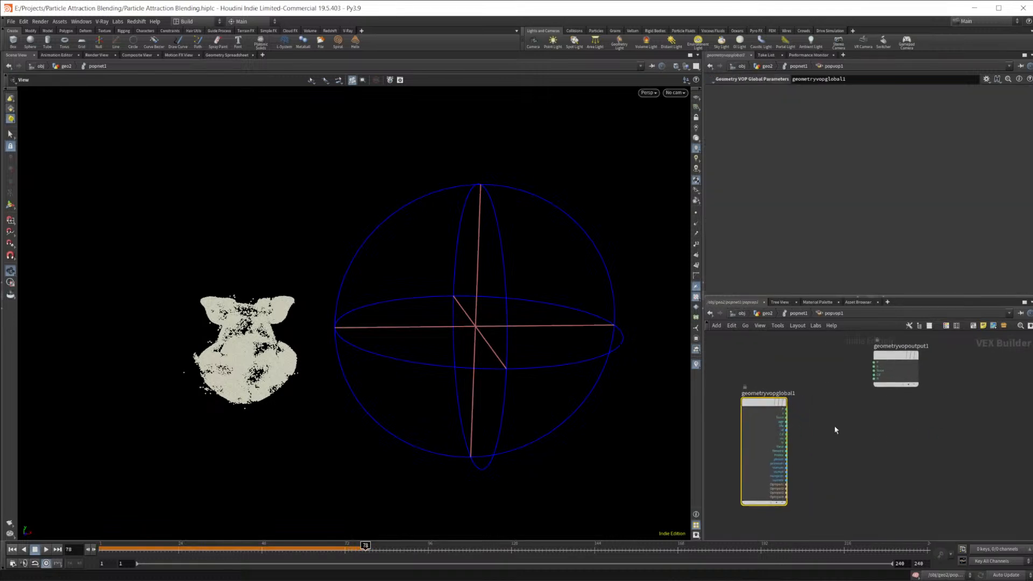
{"action": "key", "text": "Tab"}
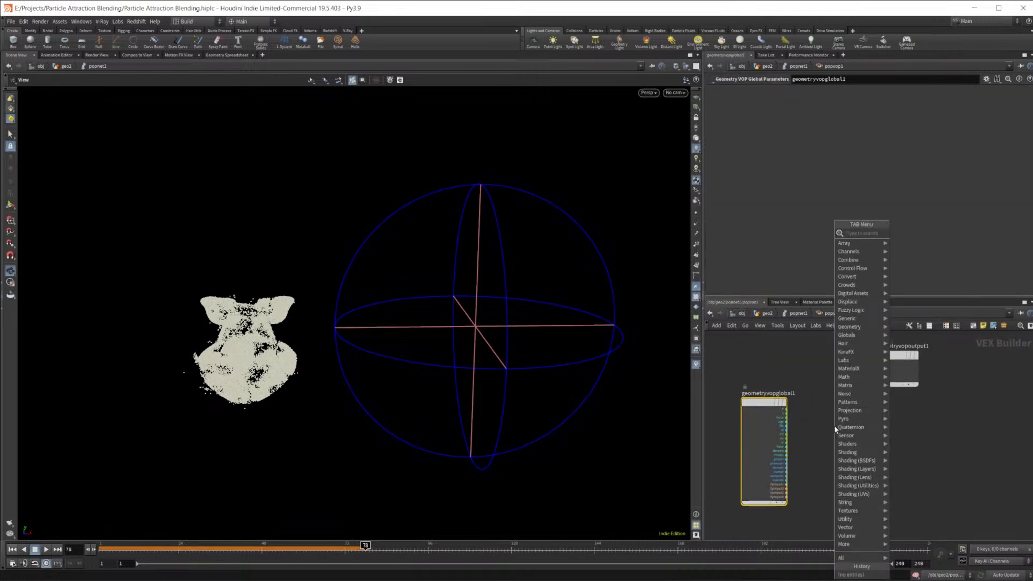
{"action": "type", "text": "pop"}
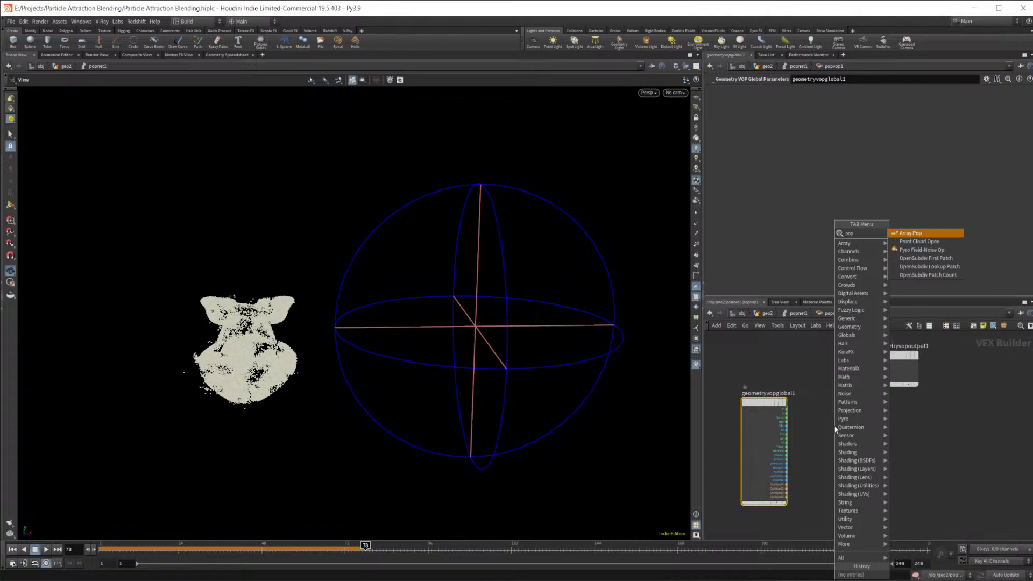
{"action": "key", "text": "BackSpace"}
{"action": "key", "text": "BackSpace"}
{"action": "key", "text": "BackSpace"}
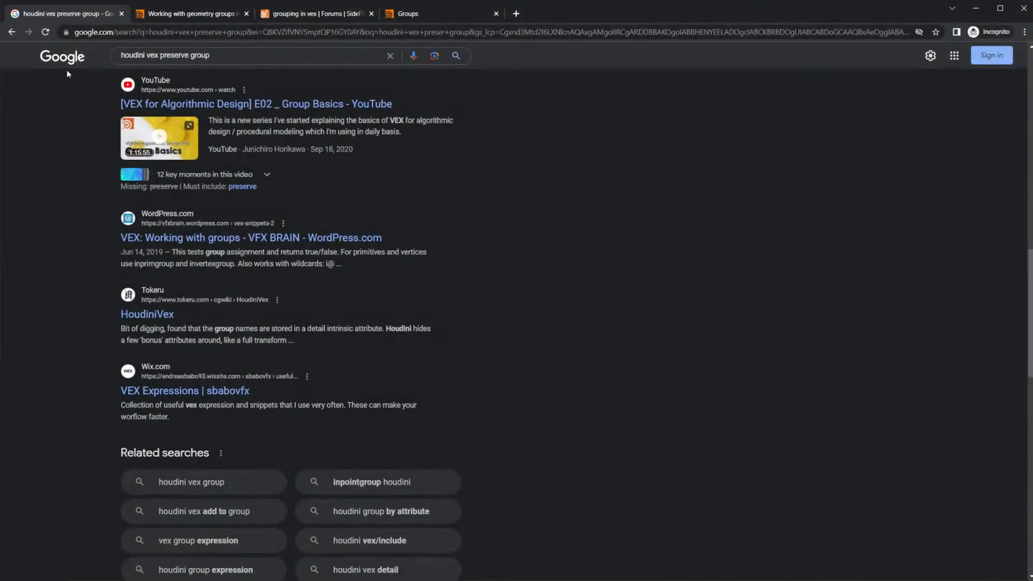
Step: Switch to the browser and search Google for "houdini vop group"
{"action": "left_click_drag", "start_coordinate": [146, 55], "coordinate": [332, 59]}
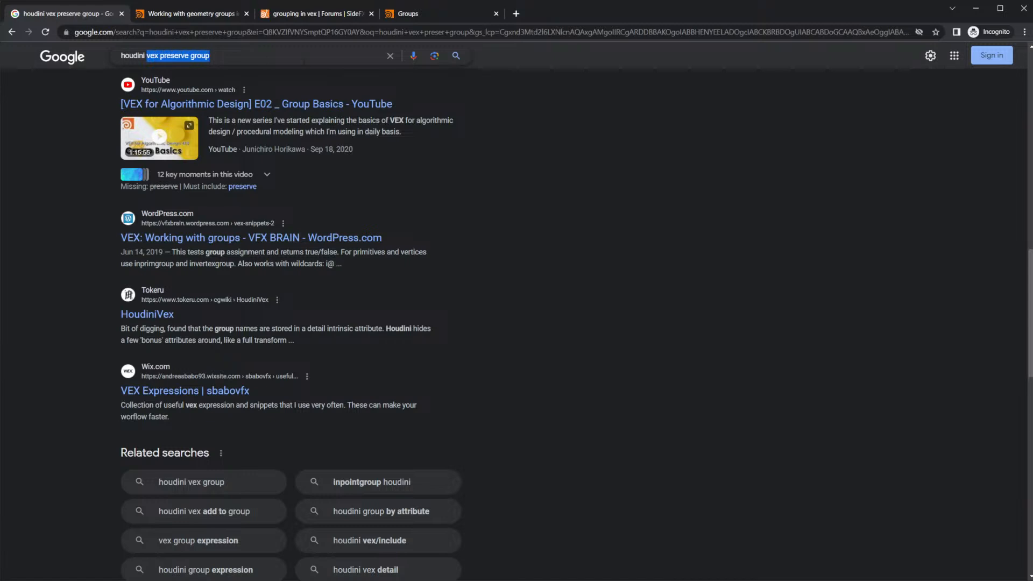
{"action": "type", "text": "vo"}
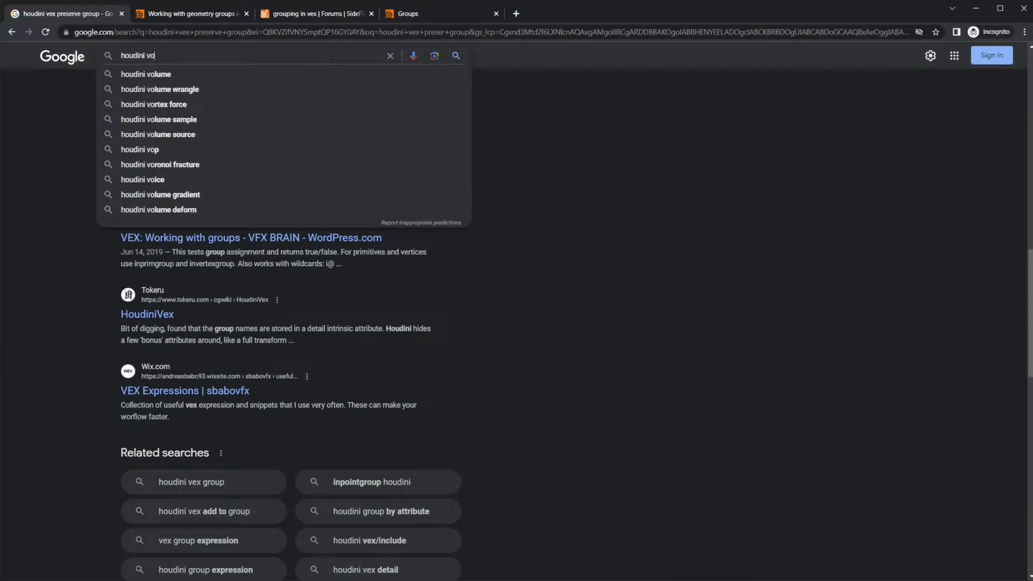
{"action": "type", "text": "ps grou"}
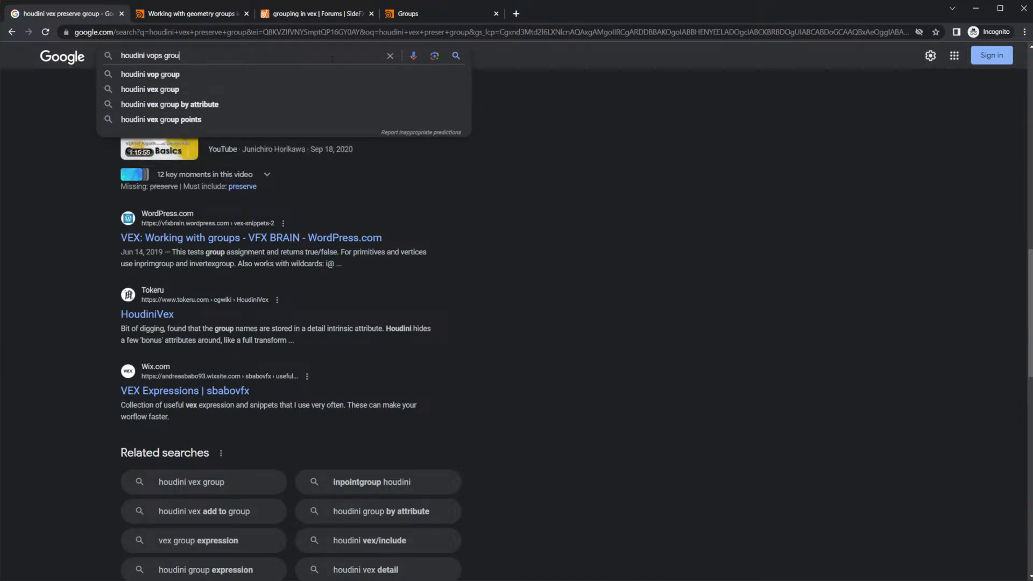
{"action": "key", "text": "Down"}
{"action": "key", "text": "Return"}
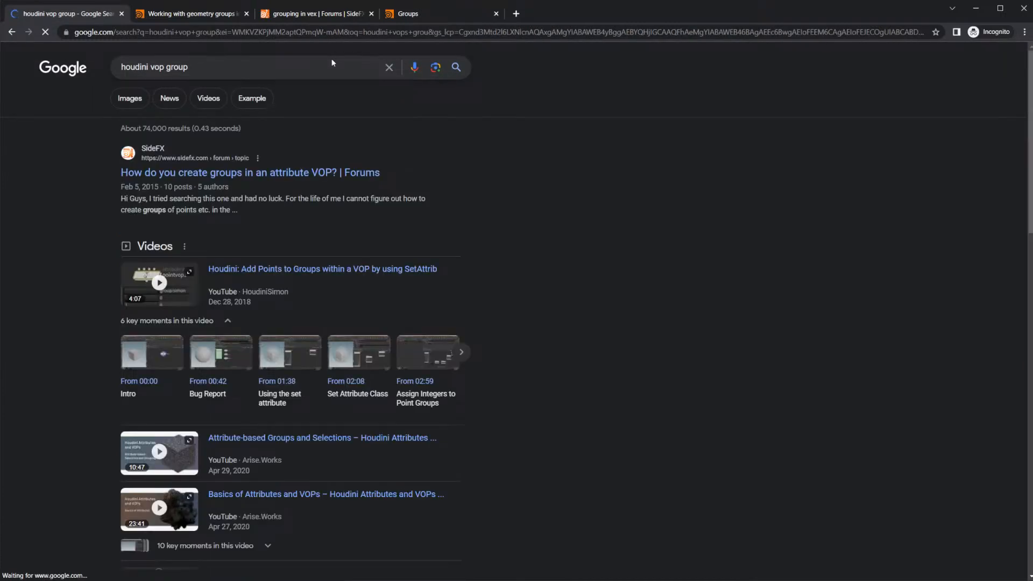
Step: Open the SideFX forum thread "How do you create groups in an attribute VOP?" in a new tab and read its replies
{"action": "right_click", "coordinate": [345, 176]}
{"action": "left_click", "coordinate": [368, 188]}
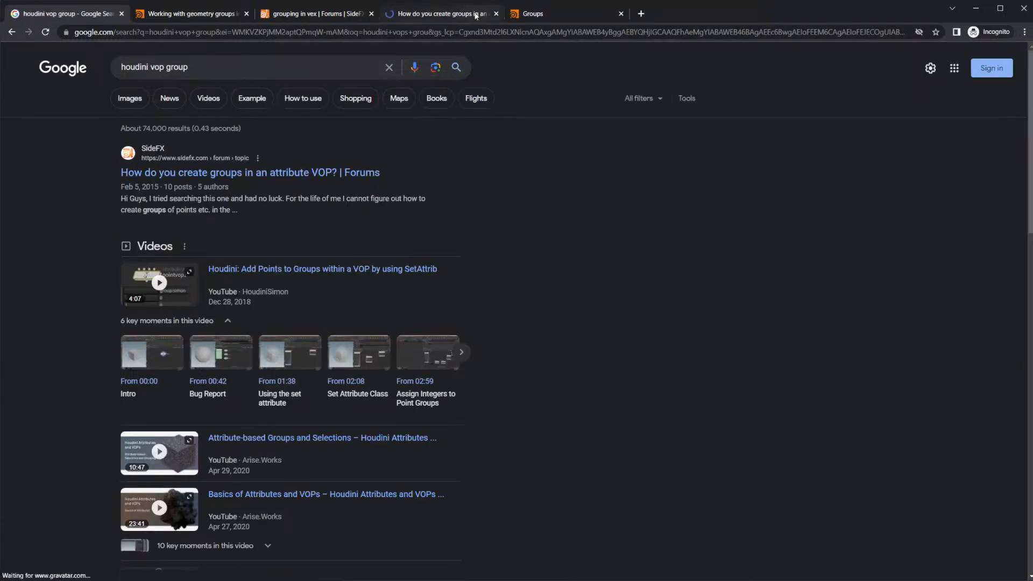
{"action": "left_click", "coordinate": [438, 13]}
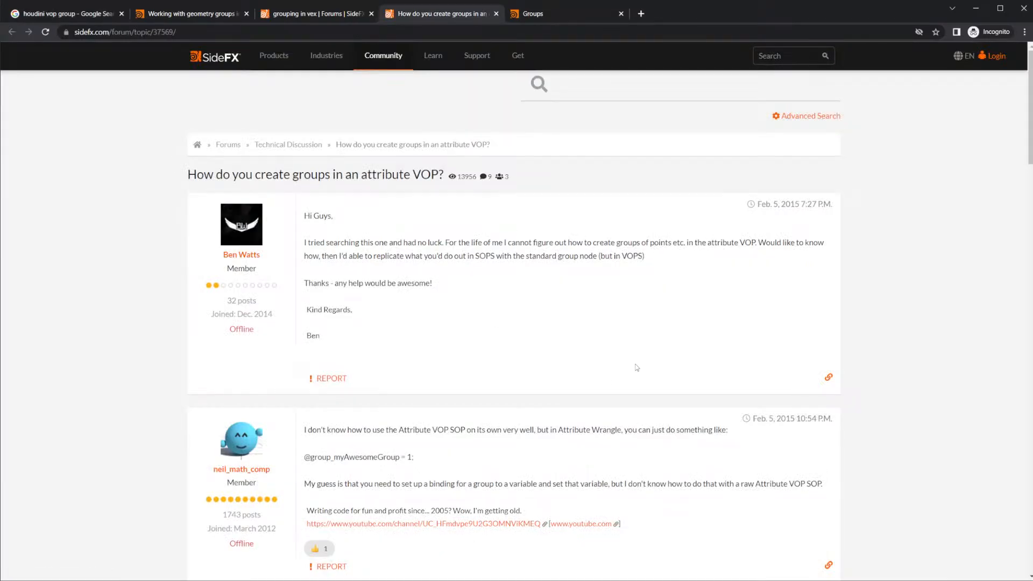
{"action": "scroll", "coordinate": [636, 367], "scroll_direction": "down", "scroll_amount": 7}
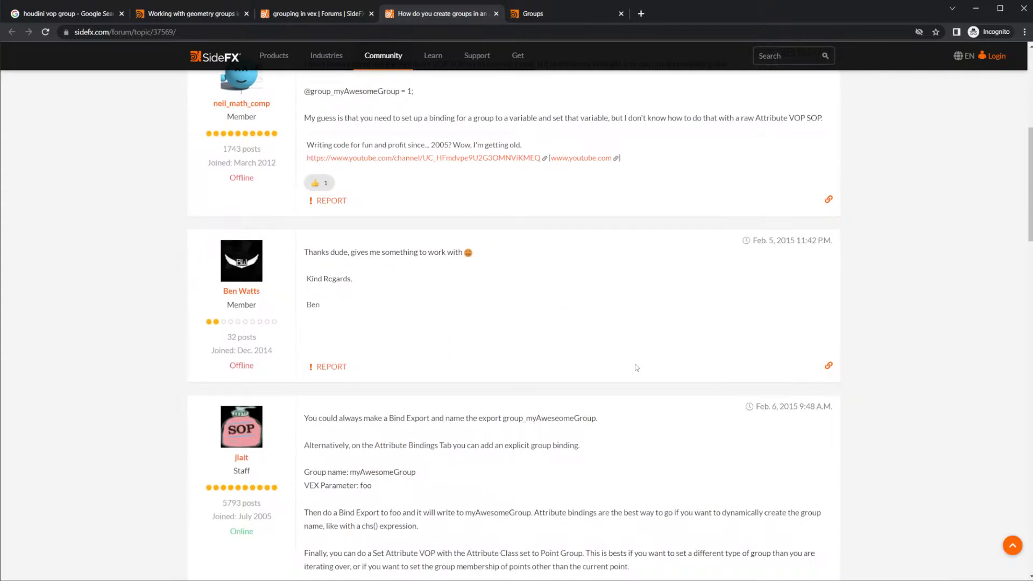
{"action": "scroll", "coordinate": [636, 367], "scroll_direction": "down", "scroll_amount": 6}
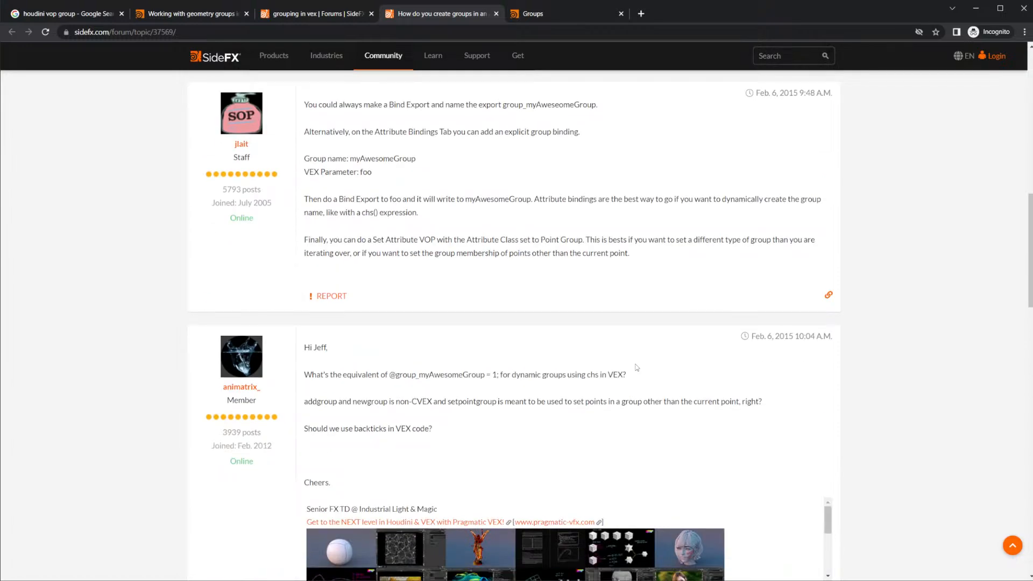
{"action": "scroll", "coordinate": [636, 367], "scroll_direction": "down", "scroll_amount": 3}
{"action": "scroll", "coordinate": [636, 367], "scroll_direction": "down", "scroll_amount": 8}
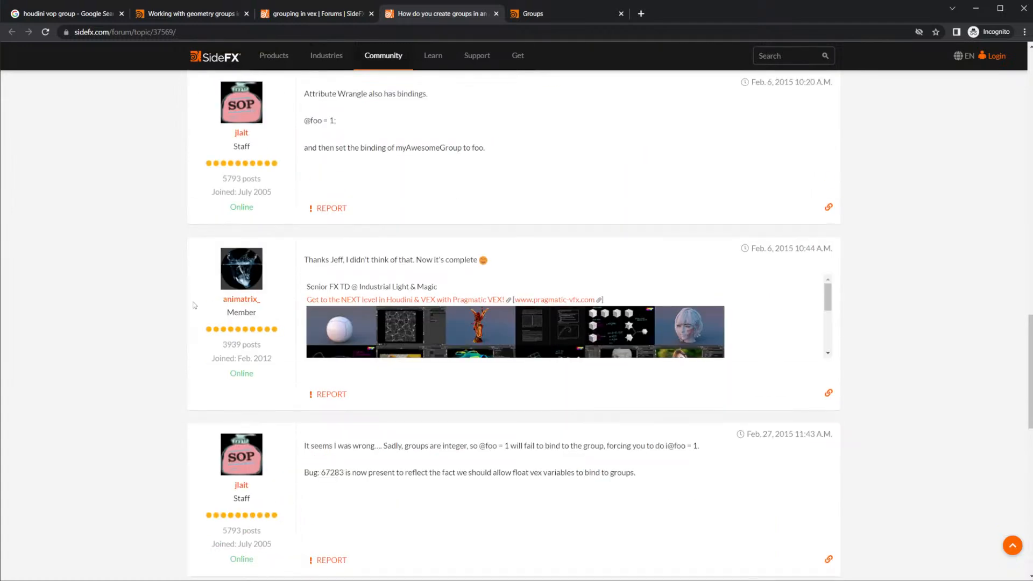
{"action": "scroll", "coordinate": [195, 305], "scroll_direction": "down", "scroll_amount": 8}
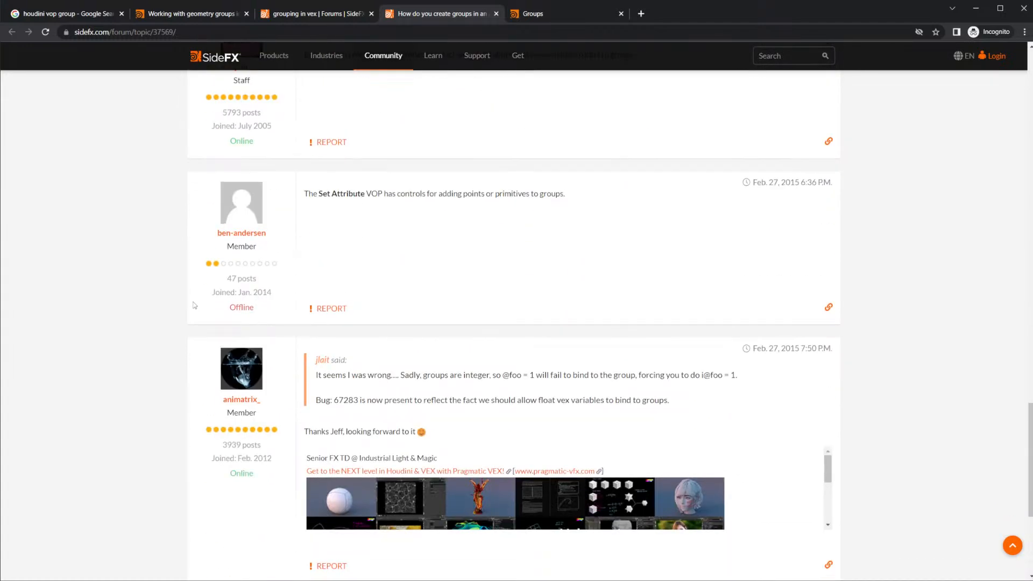
Step: Switch to the Particle Attraction Blending scene in Houdini and add a Set Attribute node below geometryvopoutput1 in the popvop1 network
{"action": "mouse_move", "coordinate": [468, 555]}
{"action": "left_click", "coordinate": [517, 557]}
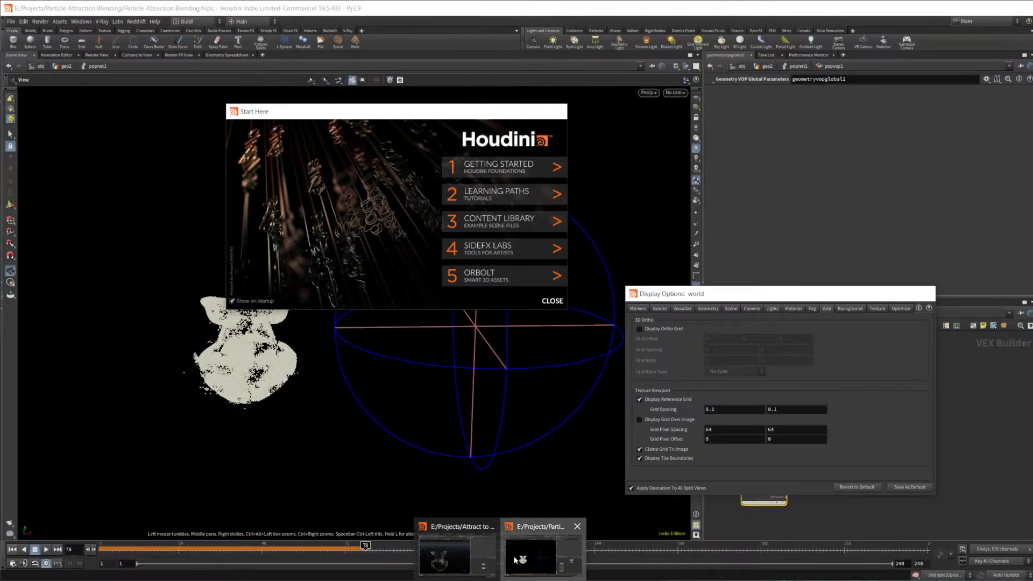
{"action": "key", "text": "Tab"}
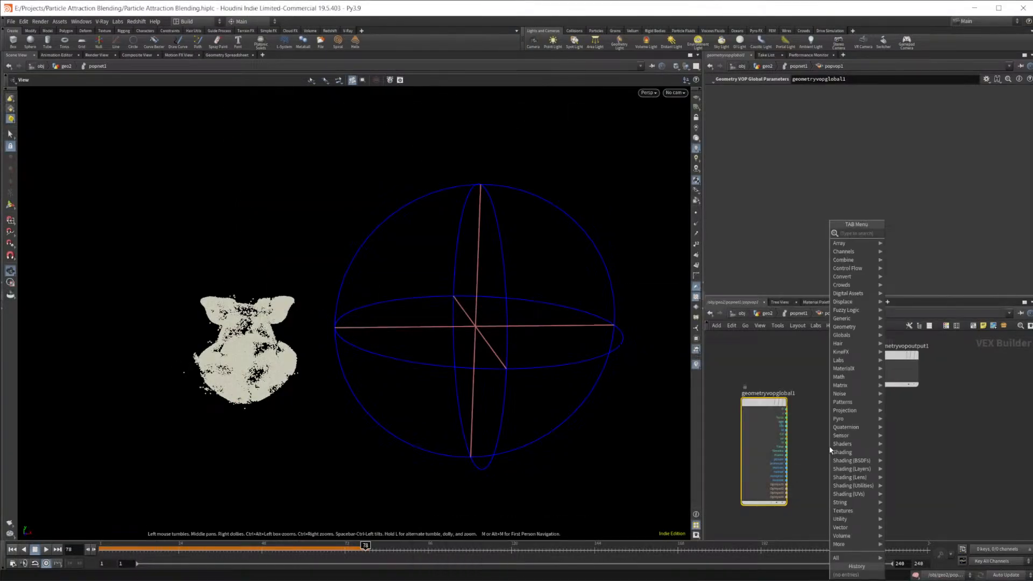
{"action": "type", "text": "att"}
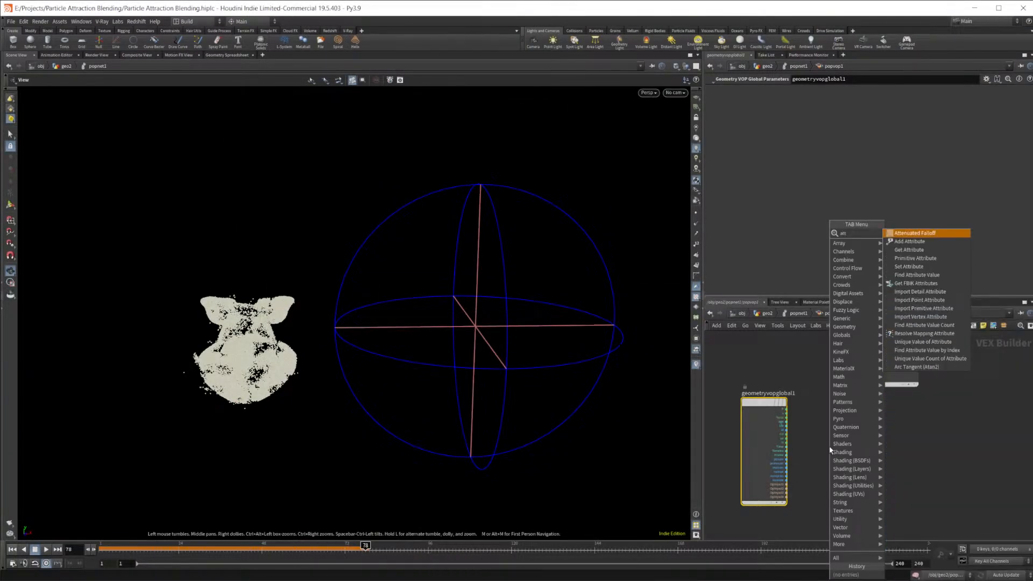
{"action": "left_click", "coordinate": [936, 267]}
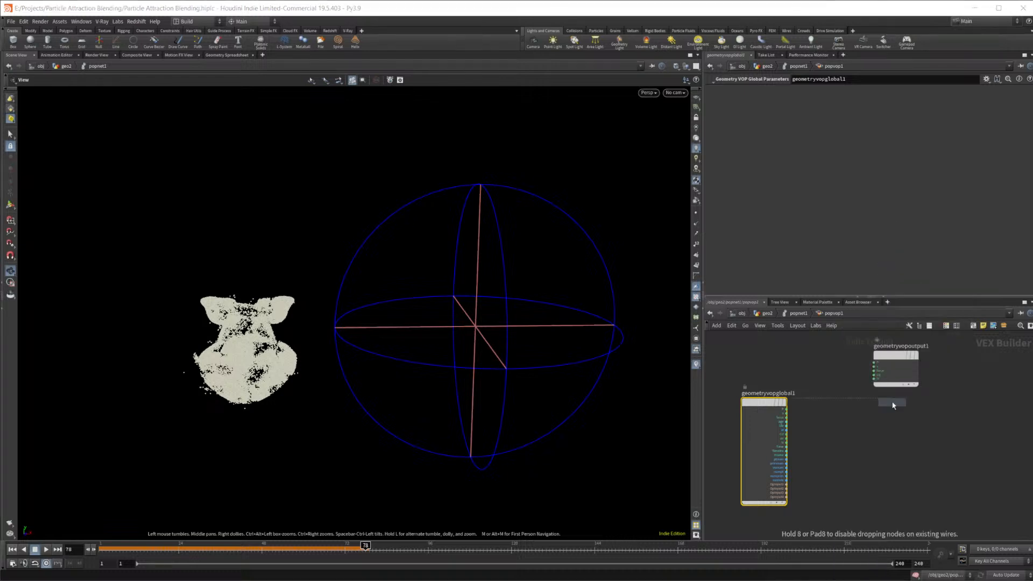
{"action": "left_click", "coordinate": [887, 411]}
{"action": "left_click_drag", "start_coordinate": [888, 412], "coordinate": [870, 455]}
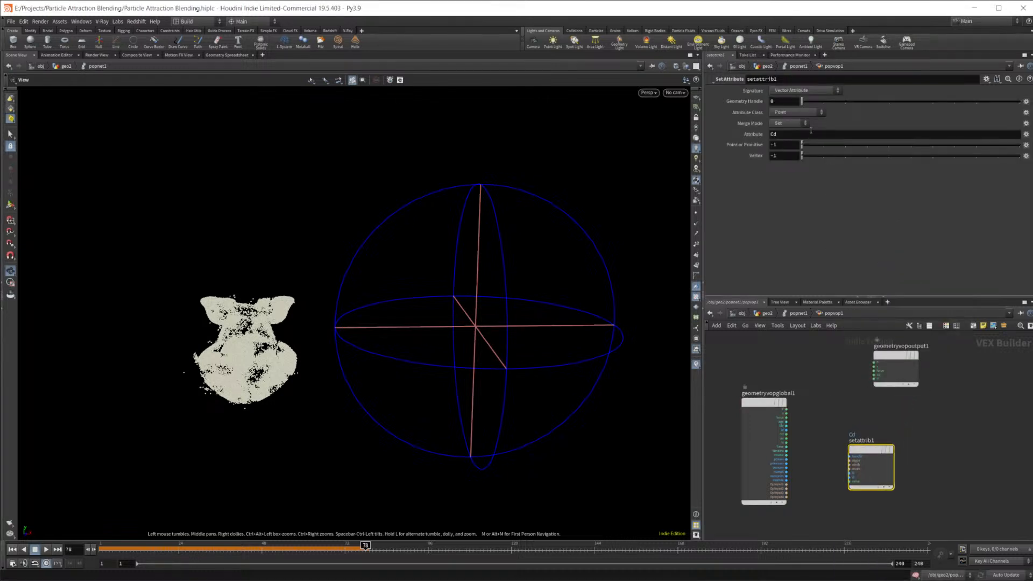
Step: Set the Set Attribute node's attribute class to Primitive Group and check its available signature types
{"action": "left_click", "coordinate": [800, 112]}
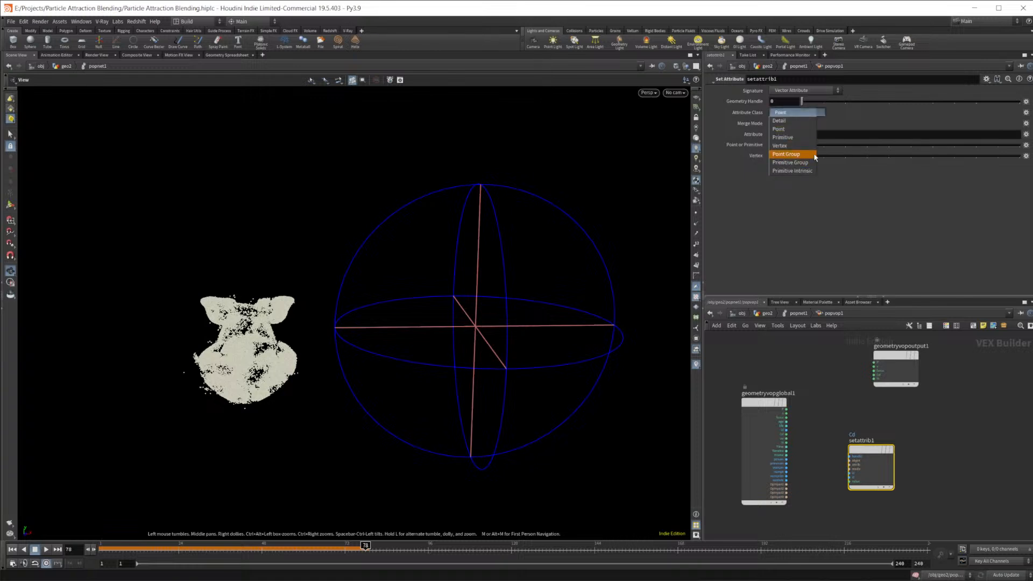
{"action": "left_click", "coordinate": [789, 162]}
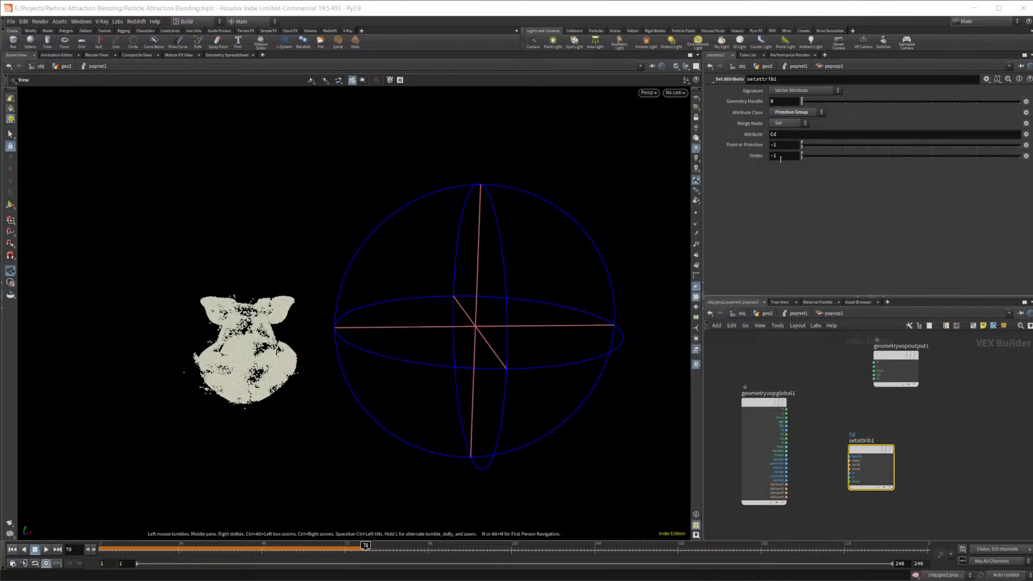
{"action": "mouse_move", "coordinate": [747, 148]}
{"action": "left_click", "coordinate": [823, 90]}
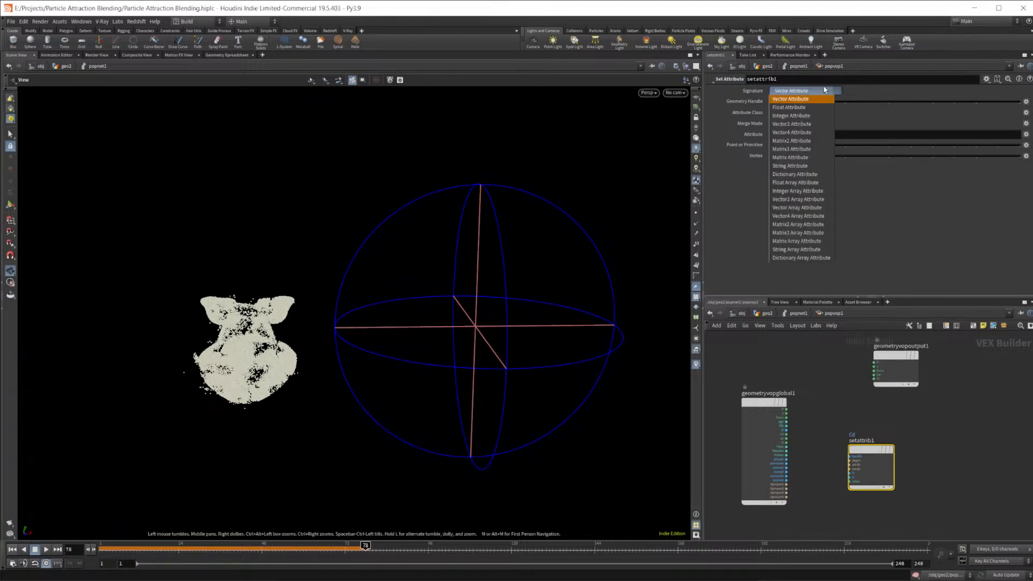
{"action": "left_click", "coordinate": [863, 92]}
{"action": "left_click", "coordinate": [957, 435]}
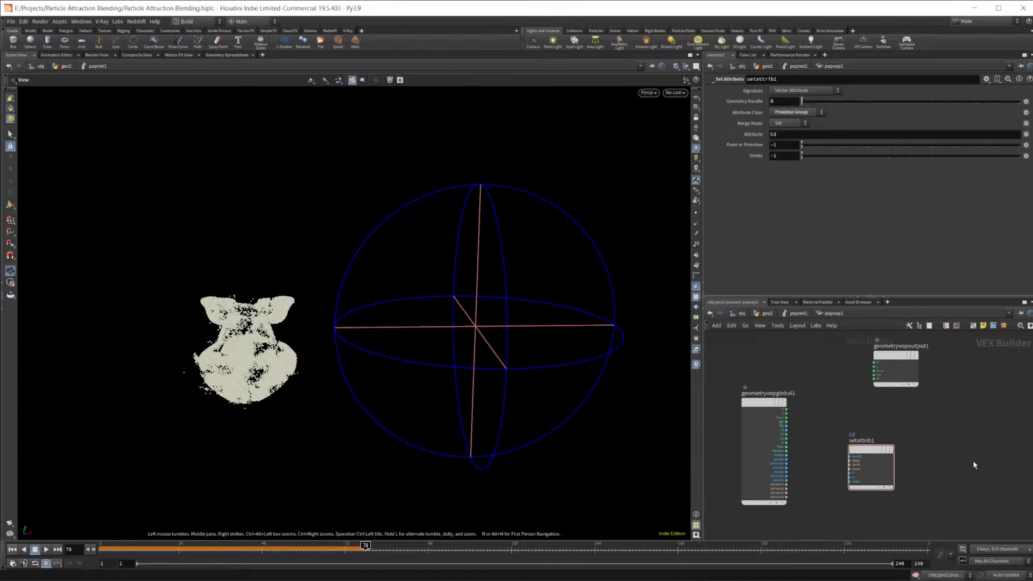
{"action": "key", "text": "Tab"}
{"action": "type", "text": "attr"}
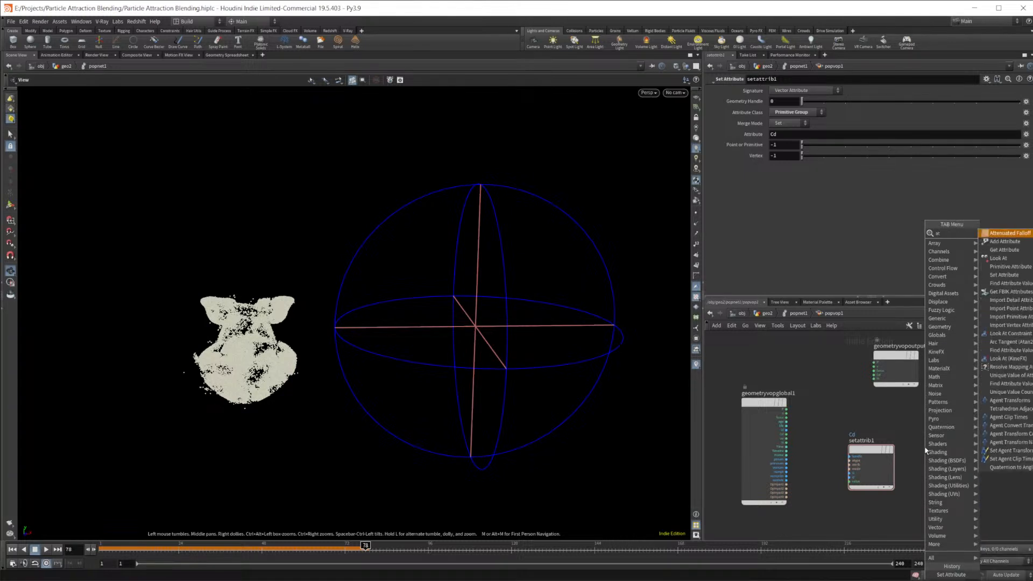
{"action": "key", "text": "Down"}
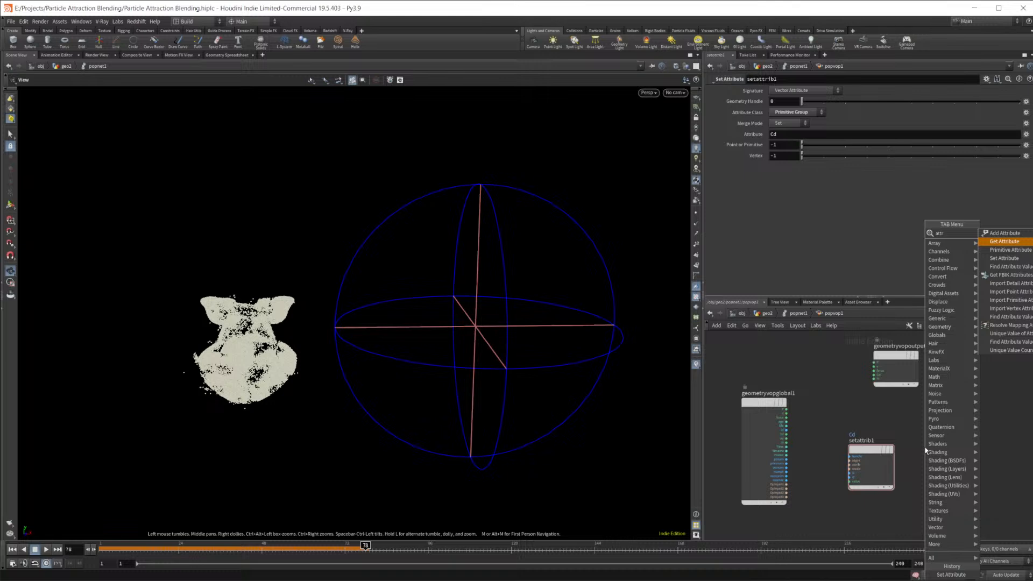
{"action": "key", "text": "Escape"}
Step: Return to popnet1 and enter the internal network of popgroup2 to find its rule nodes
{"action": "left_click", "coordinate": [797, 313]}
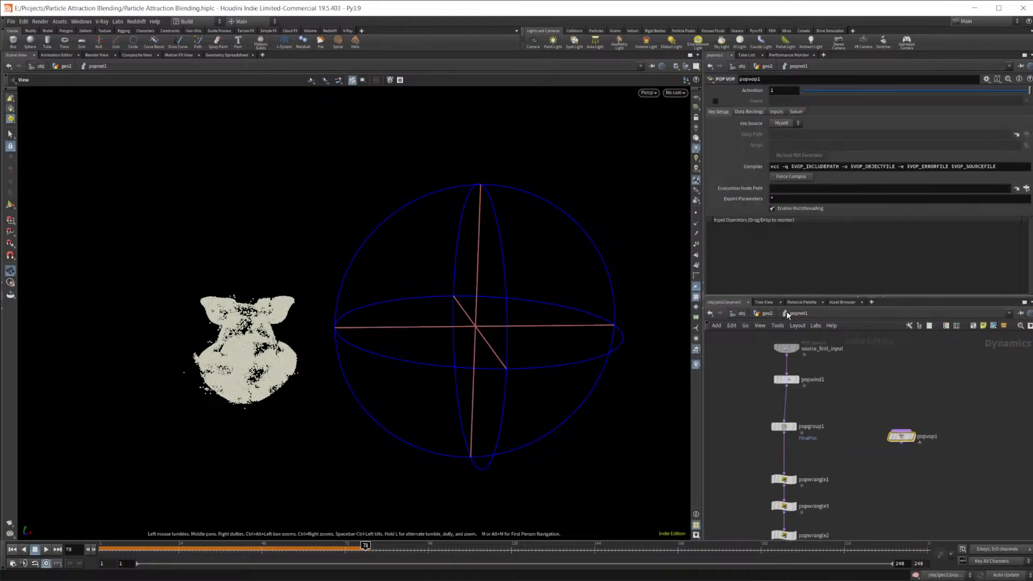
{"action": "scroll", "coordinate": [861, 486], "scroll_direction": "down", "scroll_amount": 5}
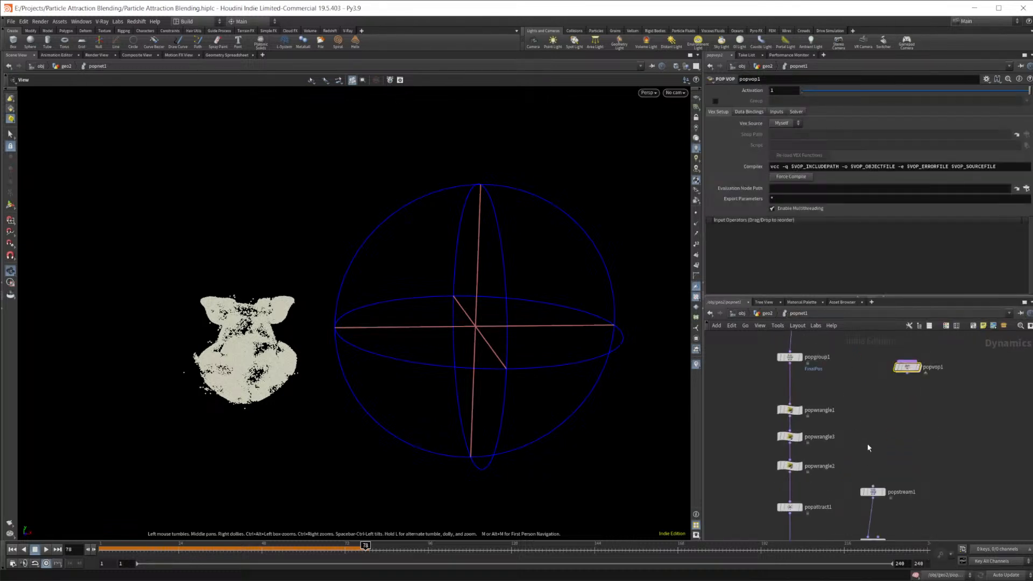
{"action": "middle_click_drag", "start_coordinate": [927, 462], "coordinate": [851, 409]}
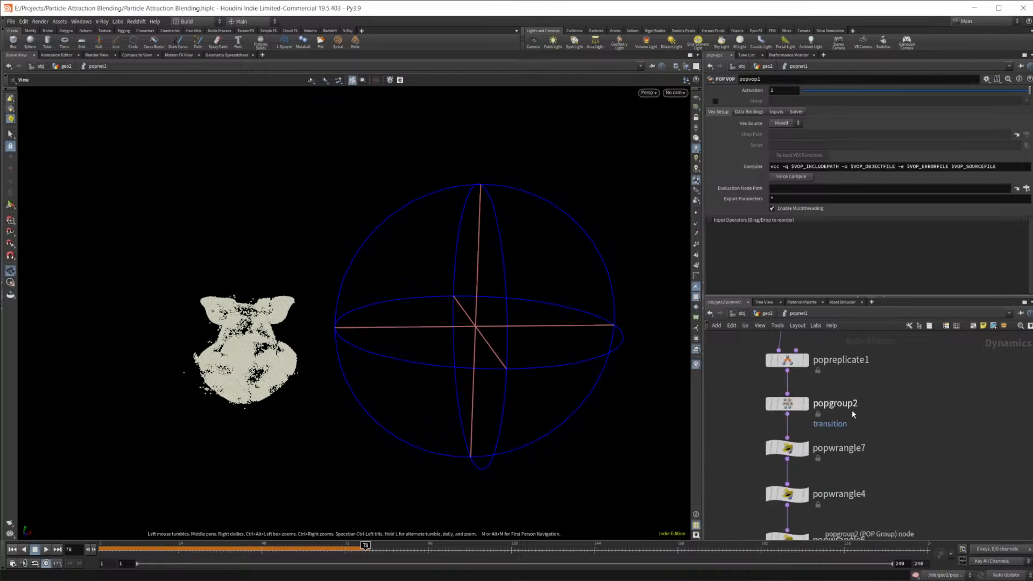
{"action": "double_click", "coordinate": [791, 401]}
{"action": "right_click_drag", "start_coordinate": [797, 442], "coordinate": [883, 438]}
{"action": "middle_click_drag", "start_coordinate": [875, 413], "coordinate": [763, 477]}
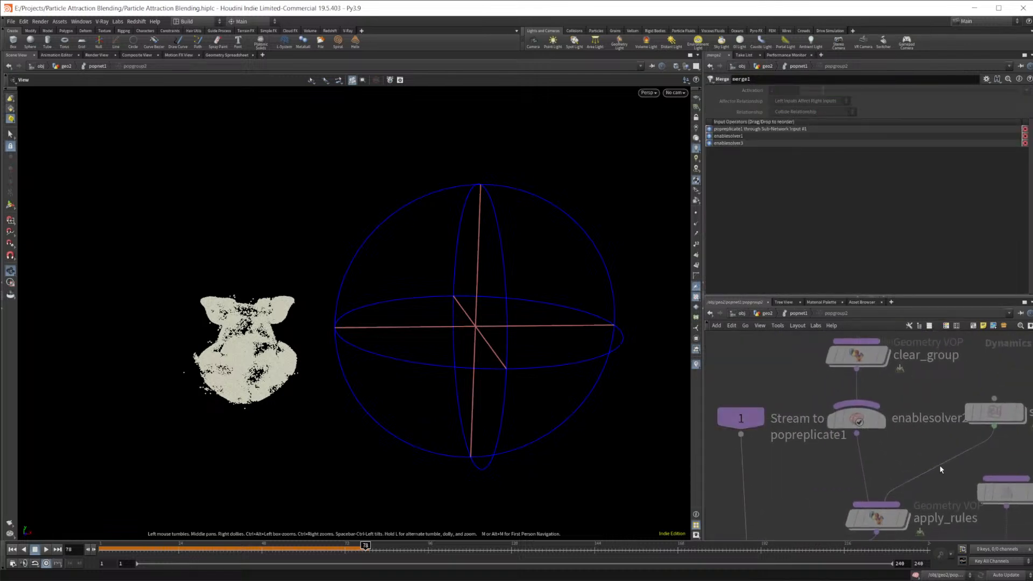
{"action": "middle_click_drag", "start_coordinate": [891, 451], "coordinate": [832, 325]}
Step: Inspect the VEX setup and remaining parameters of the apply_rules Geometry VOP inside popgroup2
{"action": "left_click", "coordinate": [773, 378]}
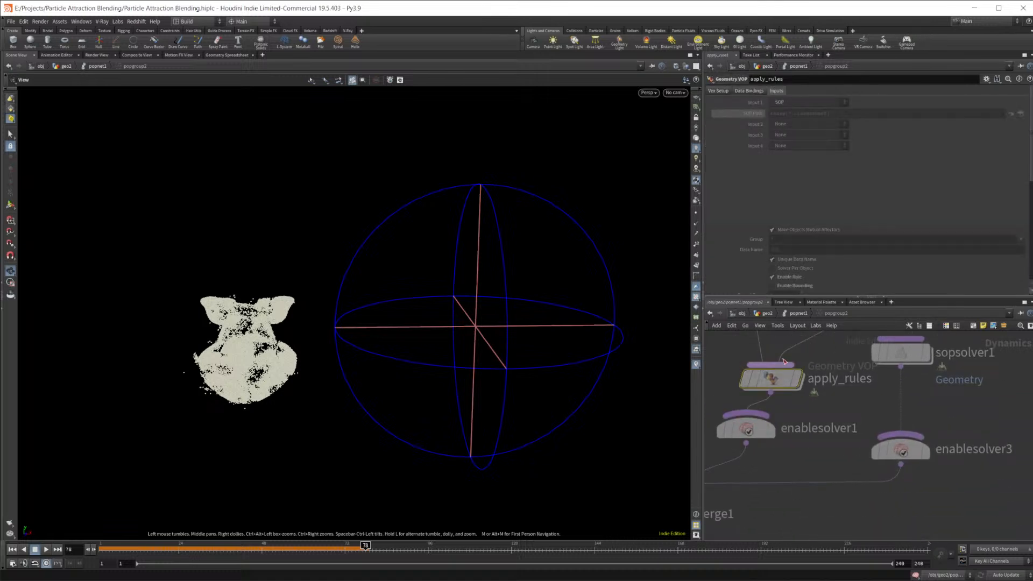
{"action": "left_click", "coordinate": [719, 92]}
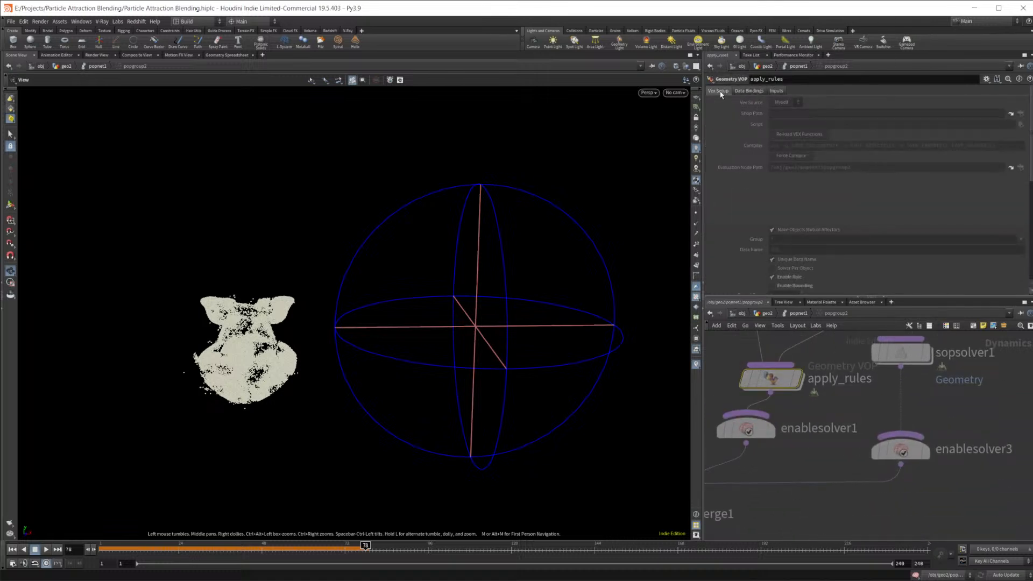
{"action": "scroll", "coordinate": [784, 189], "scroll_direction": "down", "scroll_amount": 5}
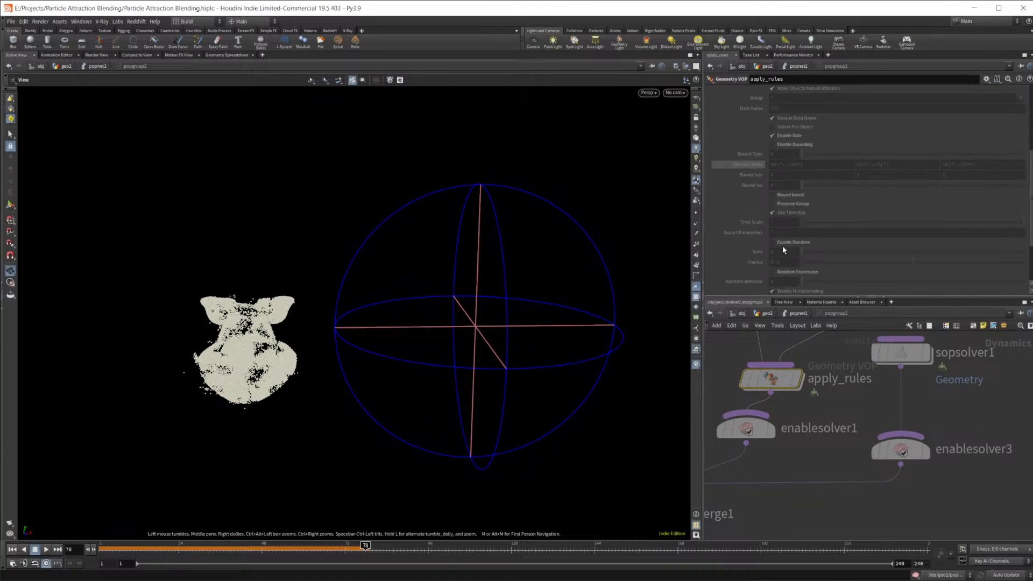
{"action": "scroll", "coordinate": [782, 245], "scroll_direction": "down", "scroll_amount": 2}
Step: Enter apply_rules, examine how its parameter, if and bind nodes set group membership, and return to popnet1
{"action": "double_click", "coordinate": [780, 379]}
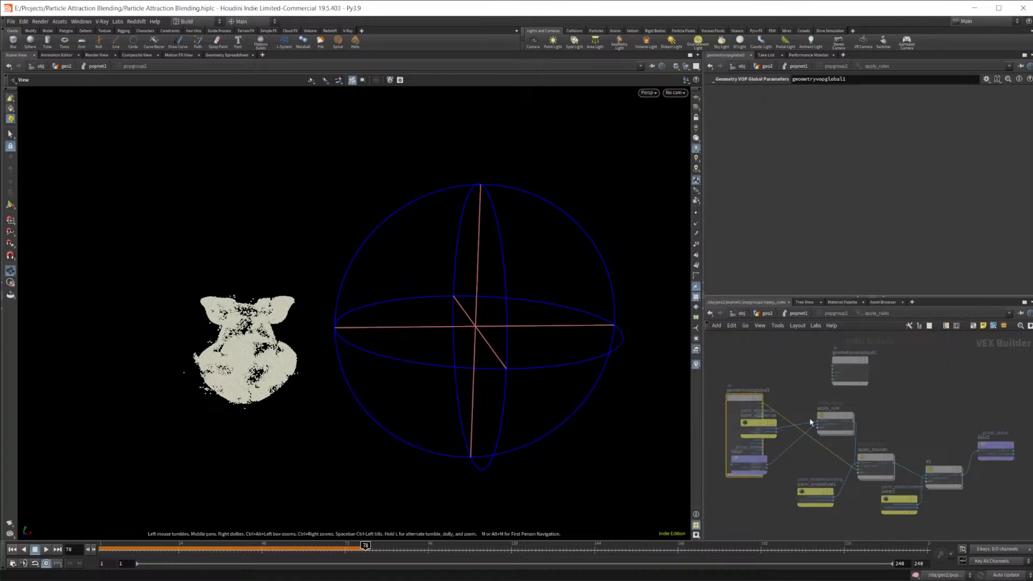
{"action": "scroll", "coordinate": [878, 428], "scroll_direction": "up", "scroll_amount": 4}
{"action": "middle_click_drag", "start_coordinate": [715, 468], "coordinate": [913, 474]}
{"action": "left_click", "coordinate": [873, 426]}
{"action": "scroll", "coordinate": [746, 240], "scroll_direction": "down", "scroll_amount": 3}
{"action": "scroll", "coordinate": [746, 241], "scroll_direction": "up", "scroll_amount": 3}
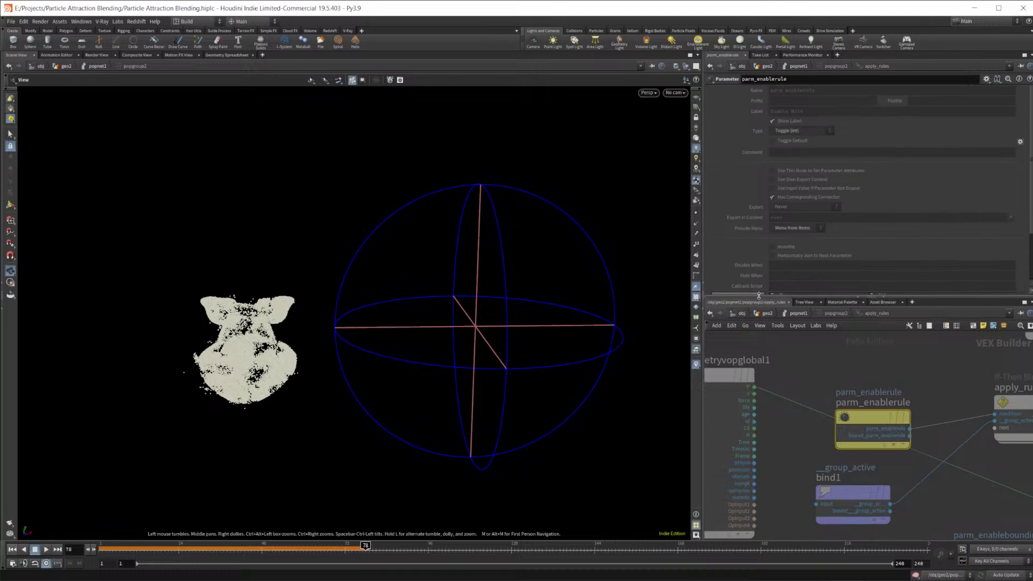
{"action": "middle_click_drag", "start_coordinate": [955, 471], "coordinate": [798, 358]}
{"action": "middle_click_drag", "start_coordinate": [882, 506], "coordinate": [693, 541]}
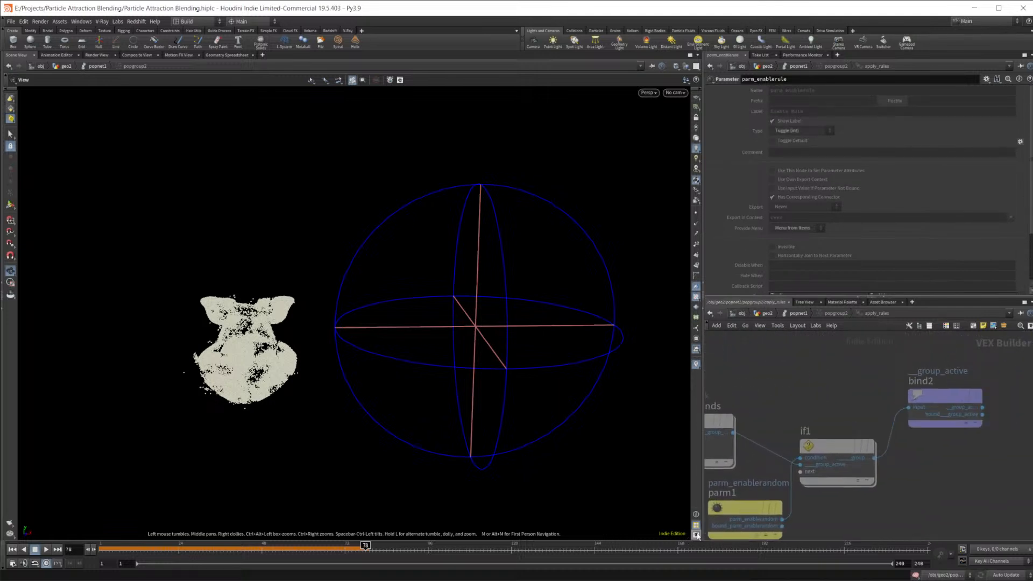
{"action": "middle_click_drag", "start_coordinate": [929, 411], "coordinate": [947, 528]}
{"action": "left_click", "coordinate": [801, 313]}
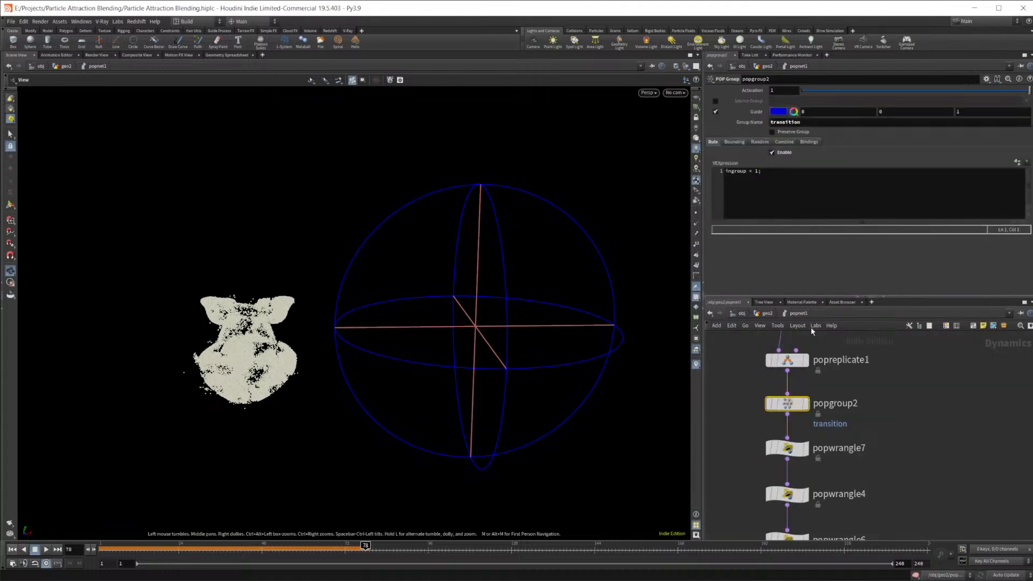
{"action": "right_click", "coordinate": [785, 405]}
{"action": "mouse_move", "coordinate": [785, 406]}
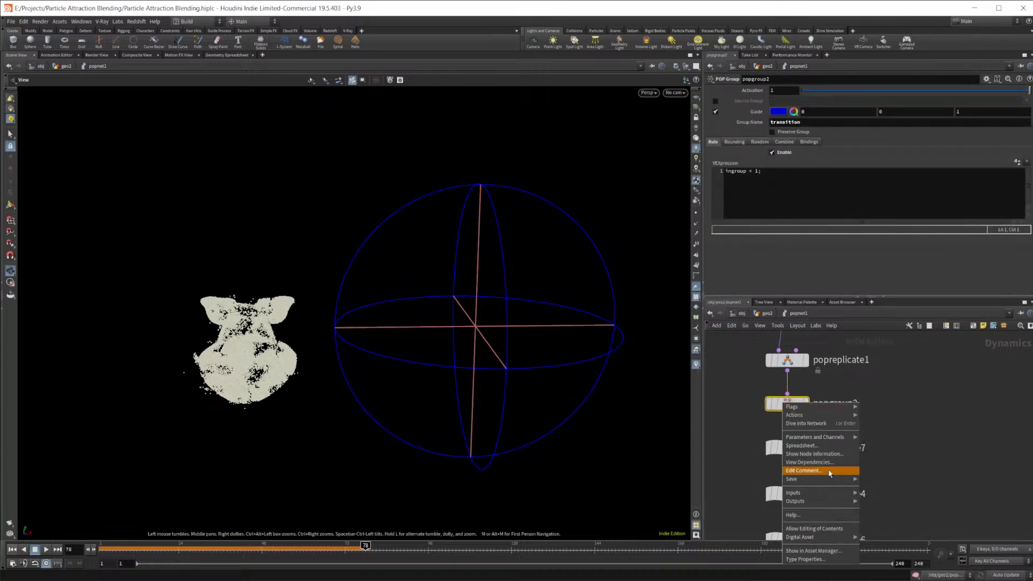
{"action": "mouse_move", "coordinate": [816, 480]}
{"action": "mouse_move", "coordinate": [825, 440]}
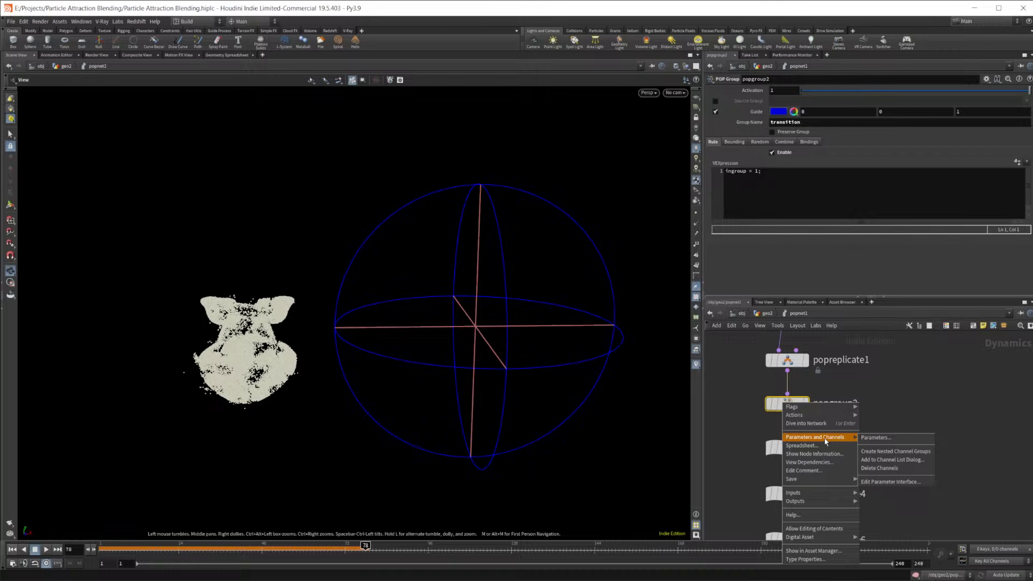
{"action": "left_click", "coordinate": [988, 80]}
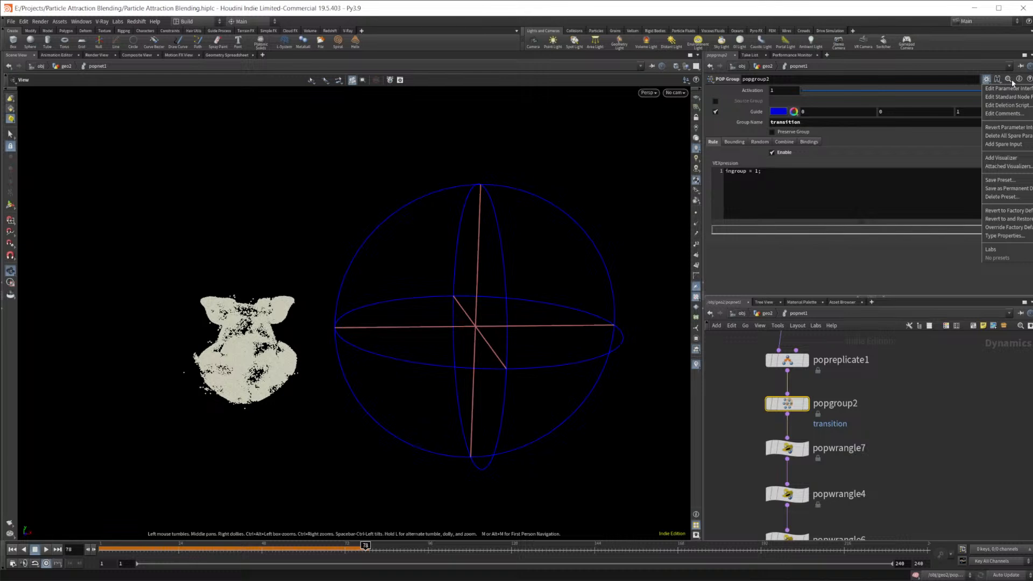
{"action": "left_click", "coordinate": [1013, 82]}
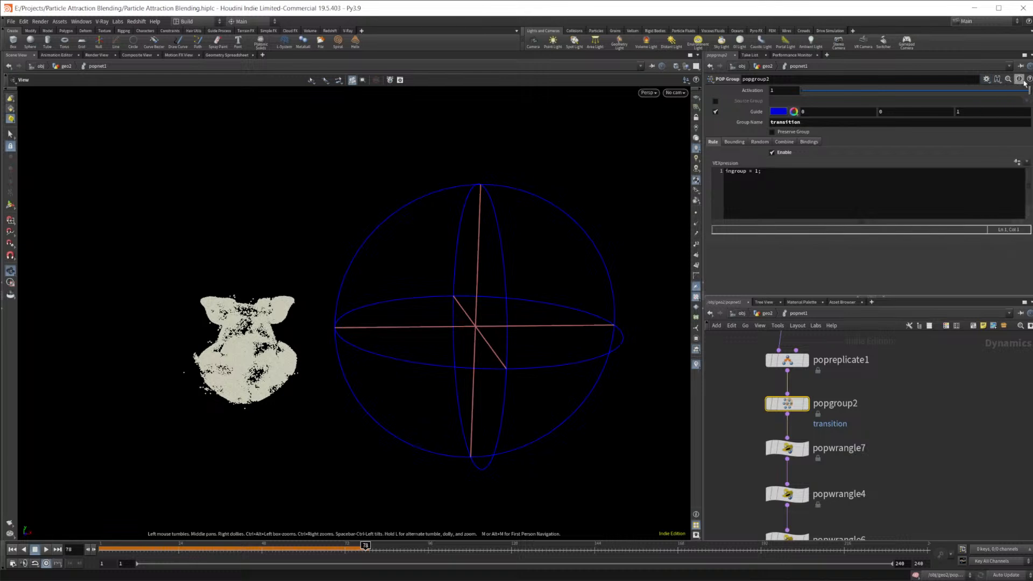
{"action": "right_click", "coordinate": [790, 411]}
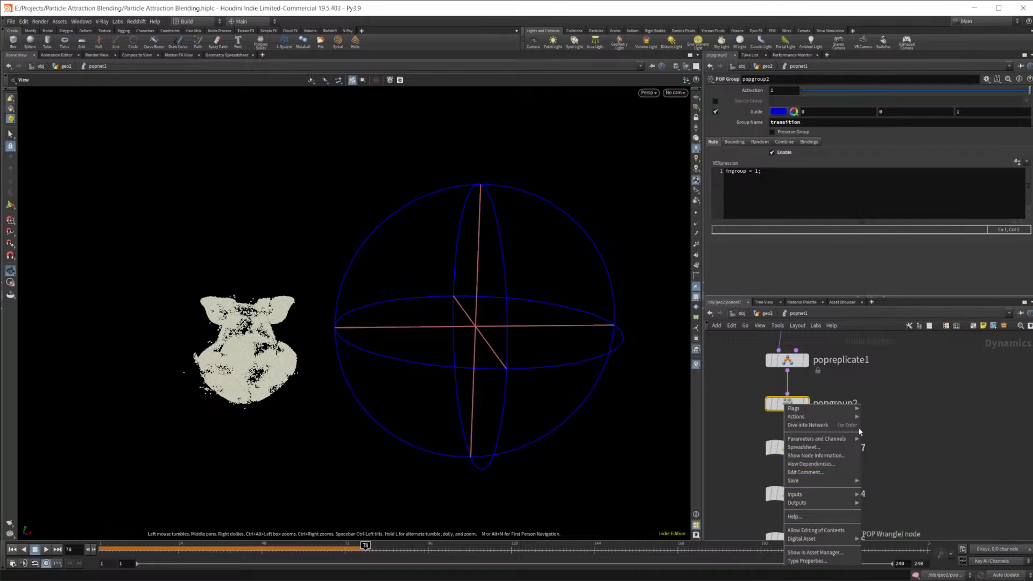
{"action": "mouse_move", "coordinate": [845, 418]}
{"action": "left_click", "coordinate": [921, 475]}
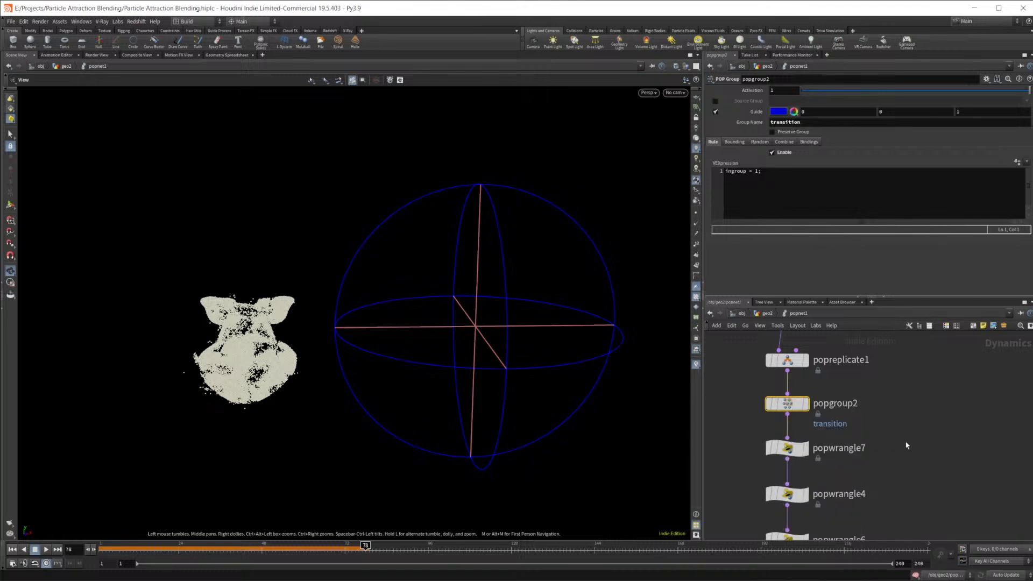
Step: View the node information of popgroup2 and close its window
{"action": "left_click", "coordinate": [714, 81]}
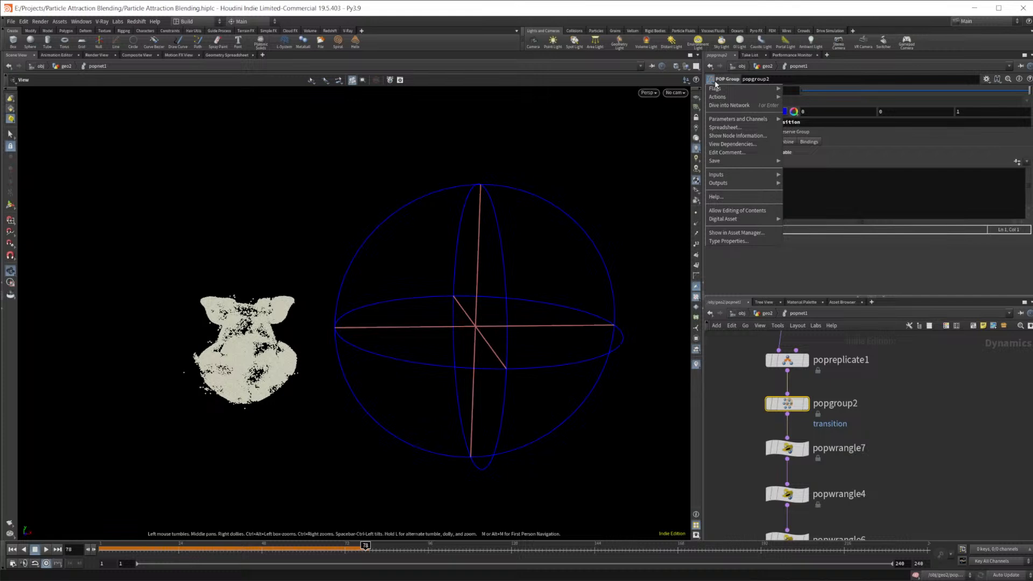
{"action": "left_click", "coordinate": [737, 136]}
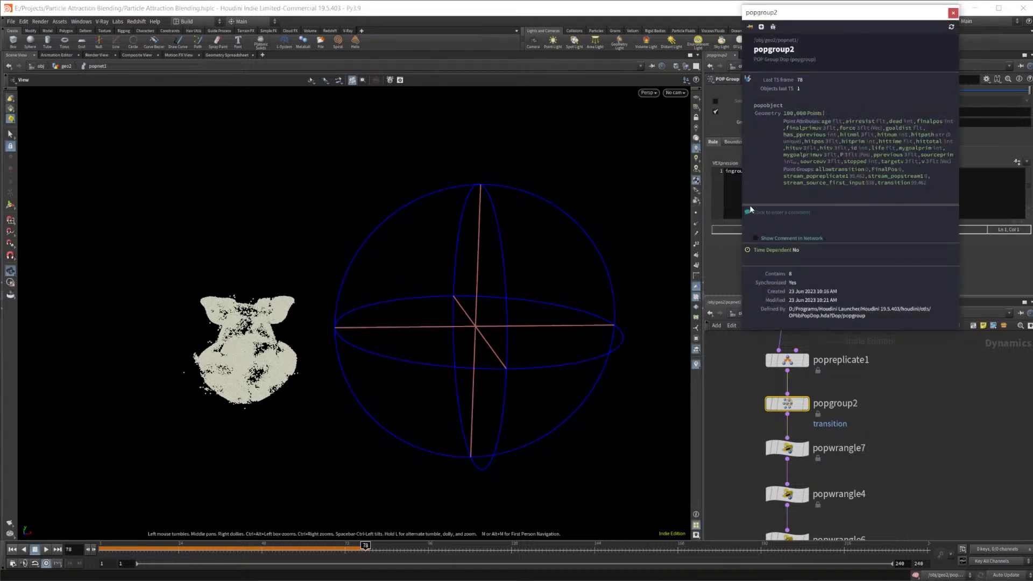
{"action": "left_click", "coordinate": [953, 12]}
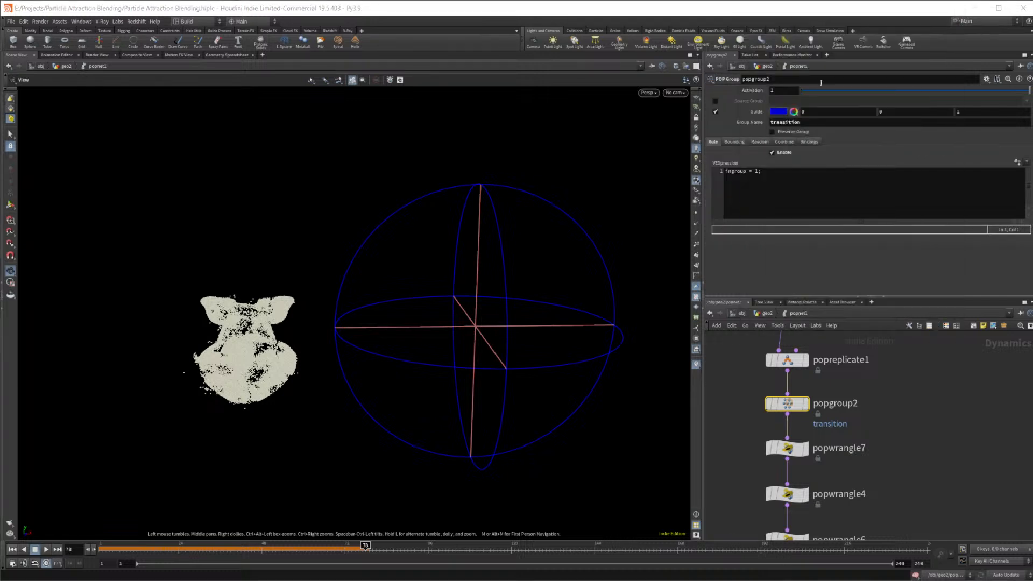
{"action": "left_click", "coordinate": [711, 80]}
{"action": "mouse_move", "coordinate": [718, 97]}
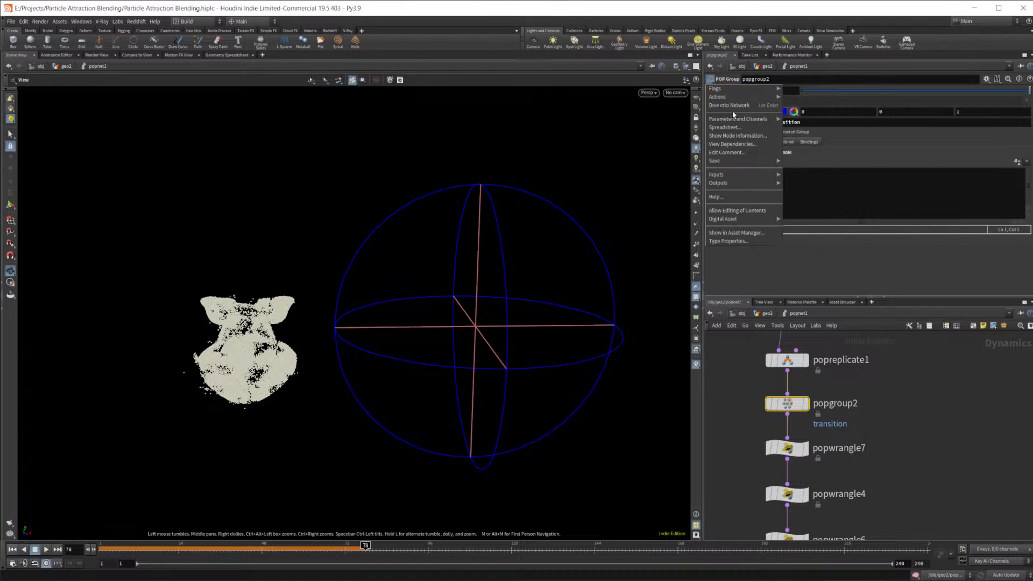
{"action": "mouse_move", "coordinate": [737, 119]}
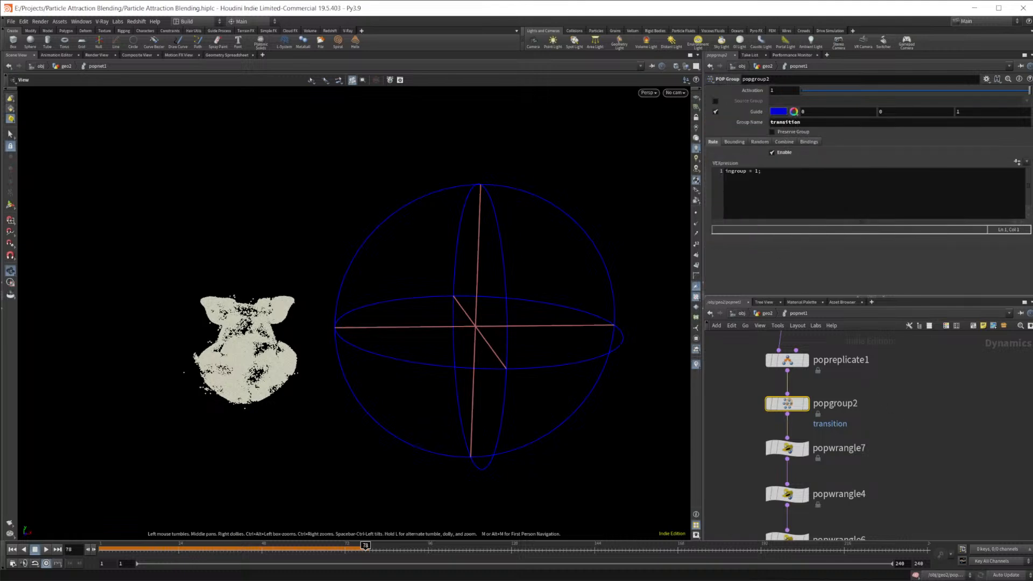
Step: Switch to the web browser, search Google for "houdini view vex code of node" and look through the results
{"action": "key", "text": "alt+Tab"}
{"action": "left_click", "coordinate": [54, 15]}
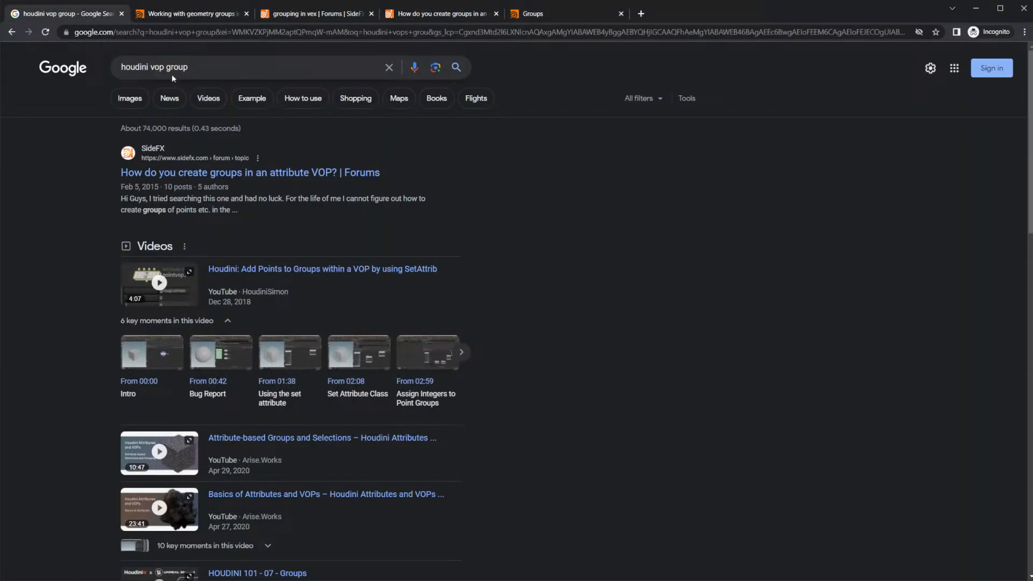
{"action": "left_click_drag", "start_coordinate": [150, 67], "coordinate": [323, 94]}
{"action": "type", "text": "view"}
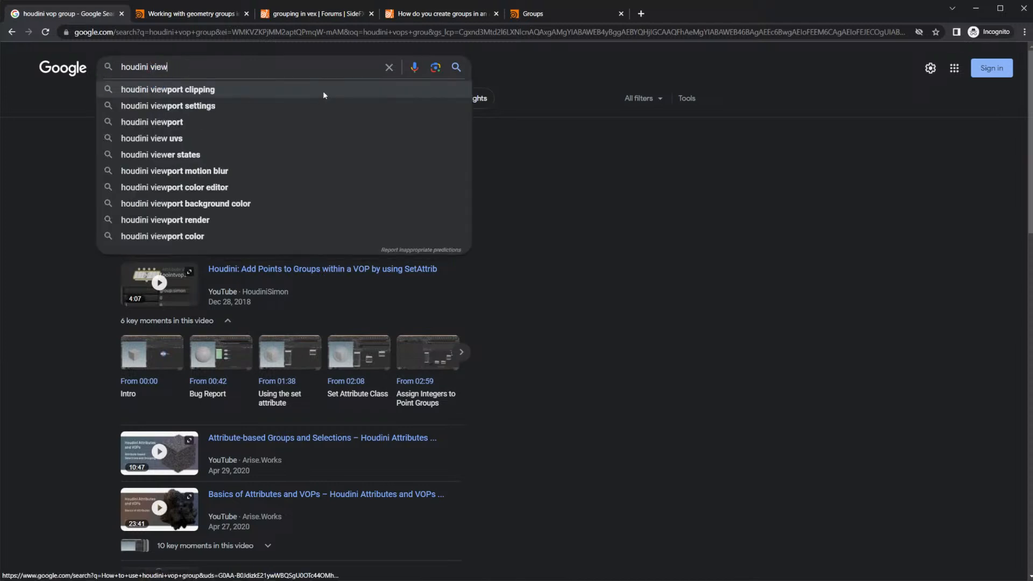
{"action": "type", "text": " vex code of n"}
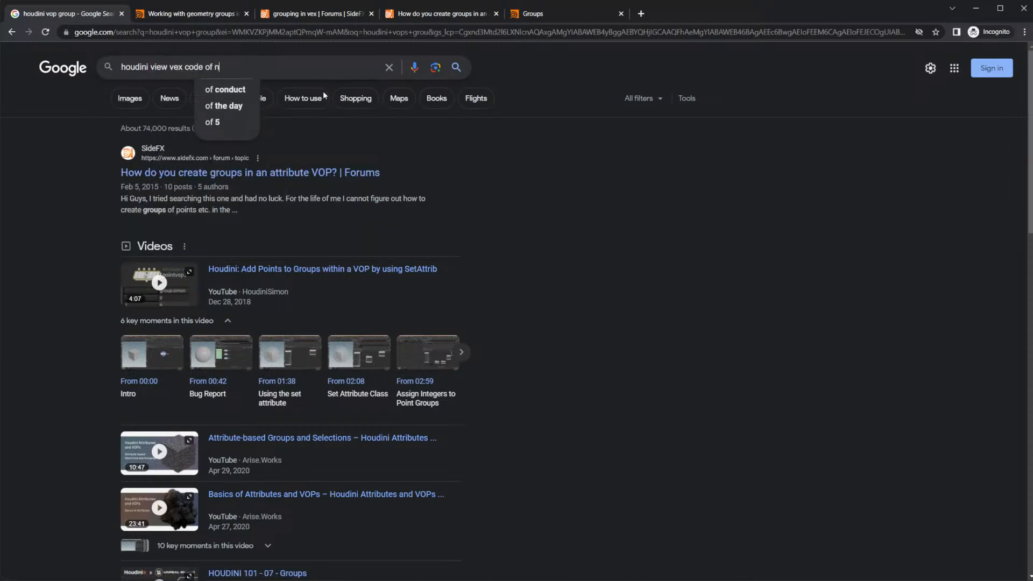
{"action": "type", "text": "ode"}
{"action": "key", "text": "Return"}
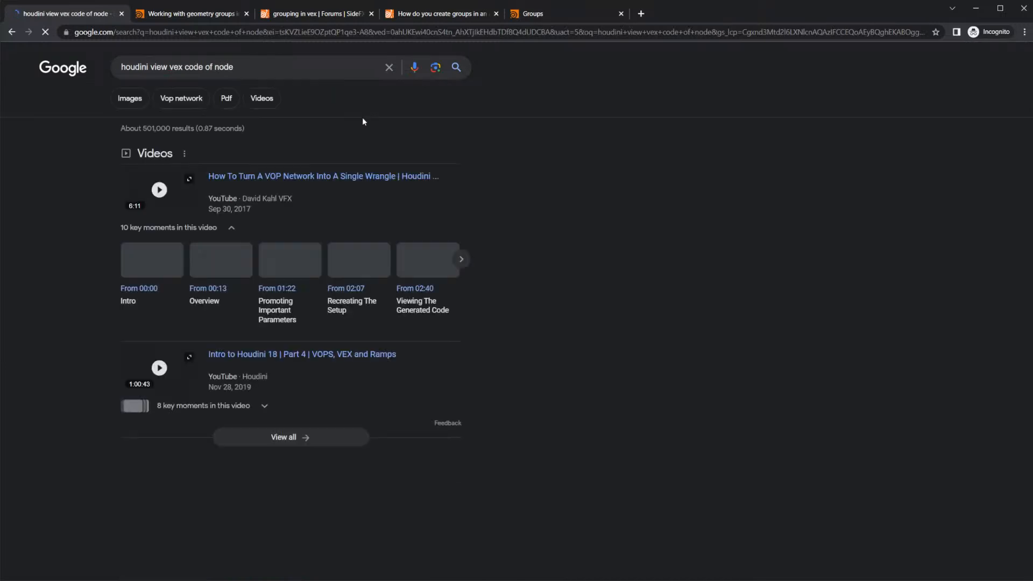
{"action": "scroll", "coordinate": [564, 311], "scroll_direction": "down", "scroll_amount": 3}
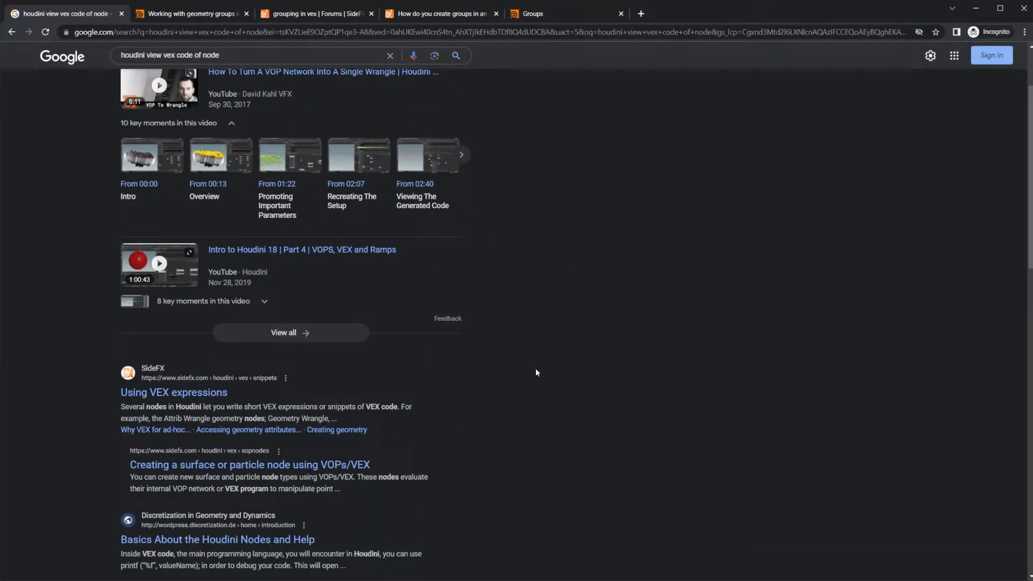
{"action": "scroll", "coordinate": [484, 371], "scroll_direction": "down", "scroll_amount": 3}
{"action": "scroll", "coordinate": [484, 371], "scroll_direction": "down", "scroll_amount": 6}
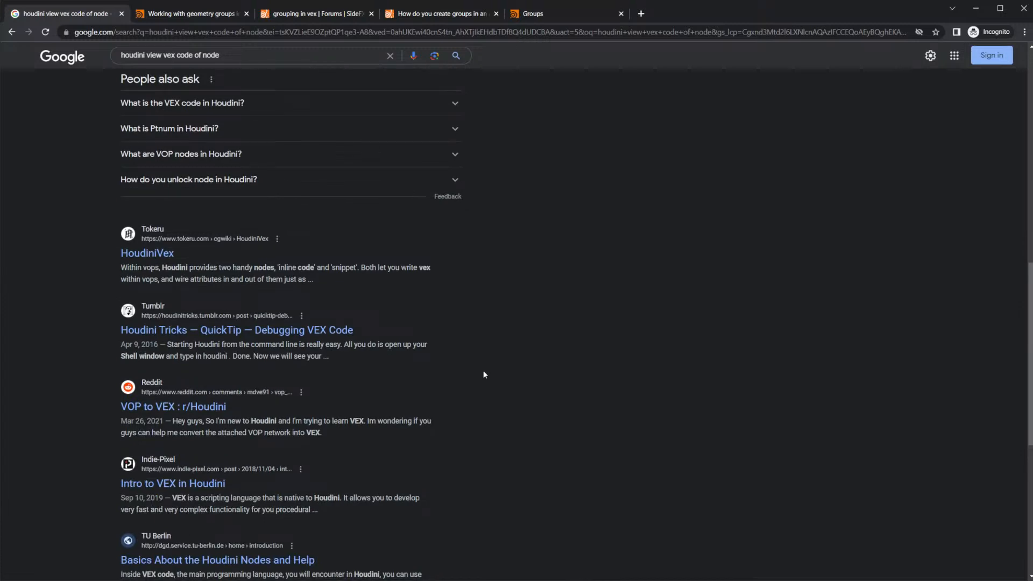
{"action": "scroll", "coordinate": [484, 373], "scroll_direction": "down", "scroll_amount": 4}
{"action": "scroll", "coordinate": [375, 224], "scroll_direction": "up", "scroll_amount": 10}
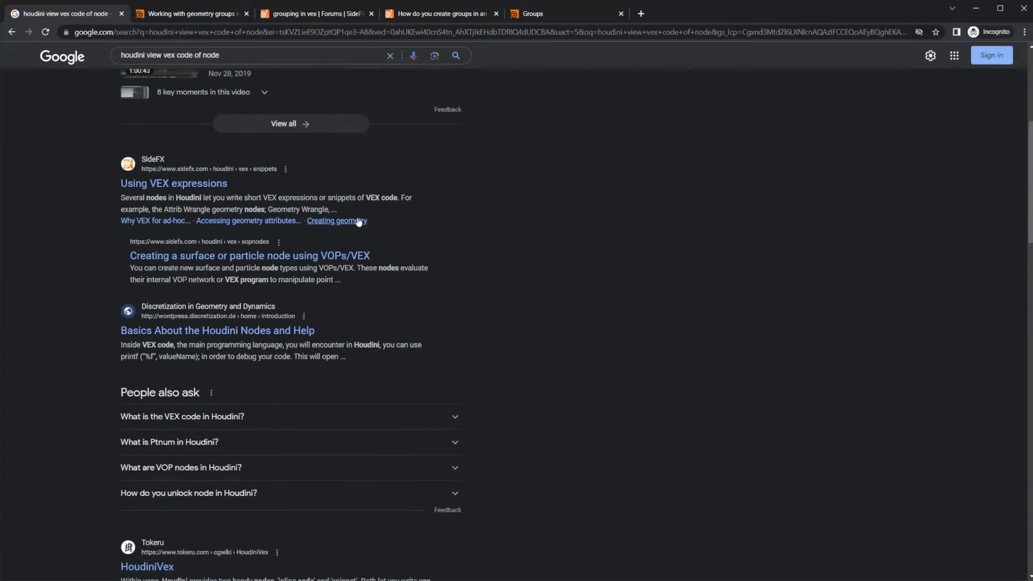
{"action": "scroll", "coordinate": [375, 225], "scroll_direction": "up", "scroll_amount": 4}
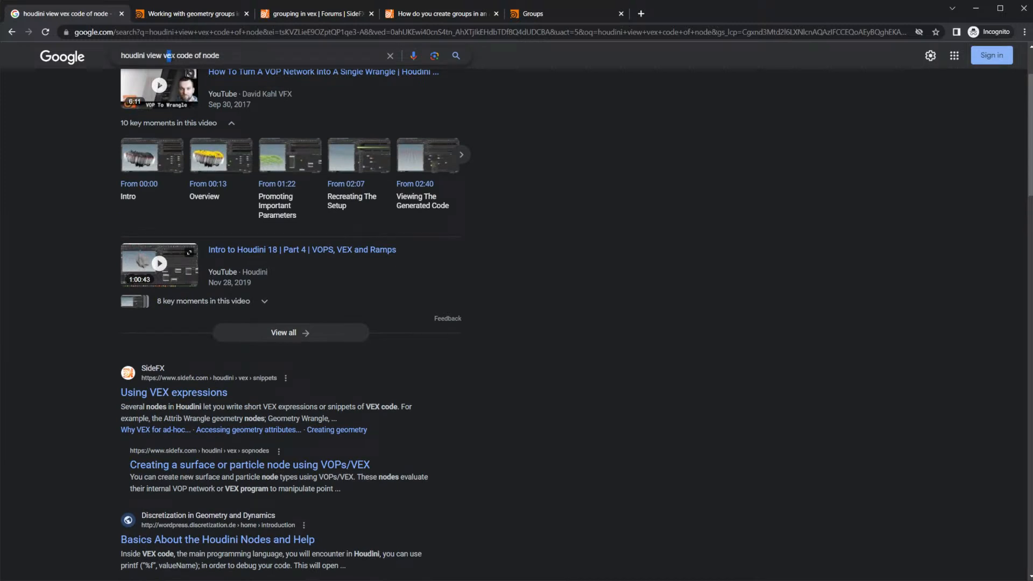
Step: Shorten the search to "houdini view code of node", look through the results and return to Houdini
{"action": "double_click", "coordinate": [169, 56]}
{"action": "key", "text": "BackSpace"}
{"action": "key", "text": "Return"}
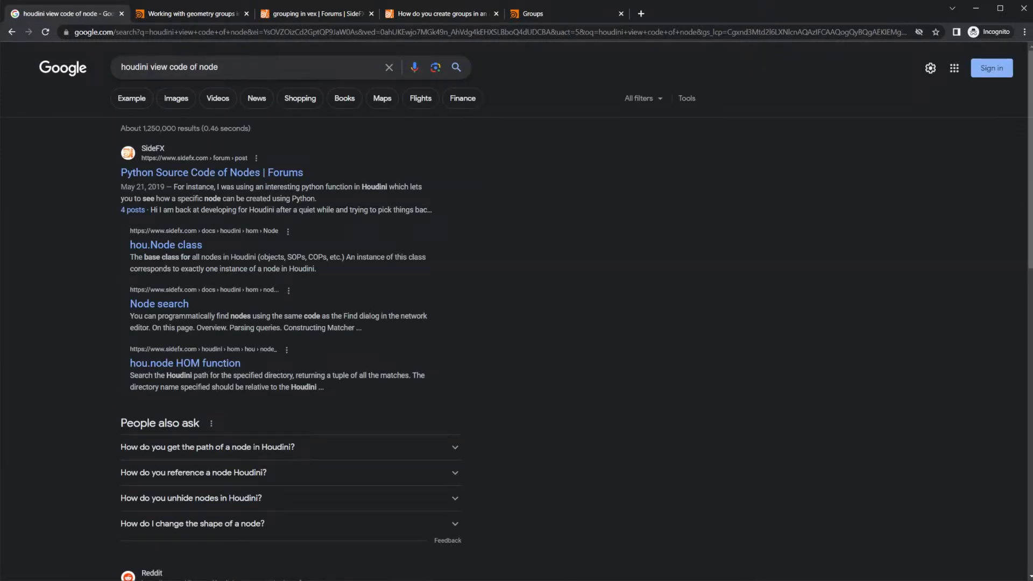
{"action": "scroll", "coordinate": [476, 266], "scroll_direction": "down", "scroll_amount": 4}
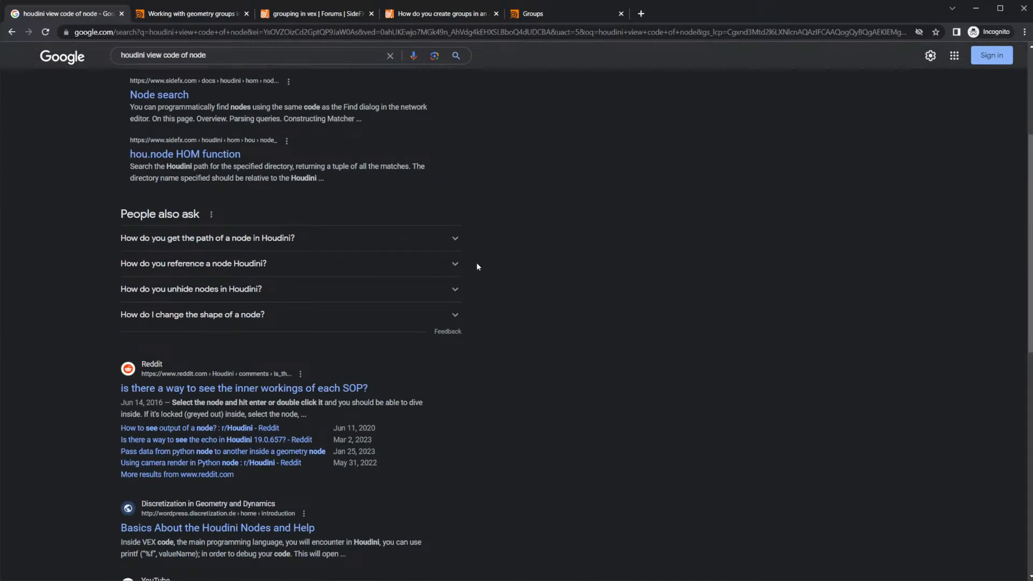
{"action": "scroll", "coordinate": [477, 265], "scroll_direction": "down", "scroll_amount": 6}
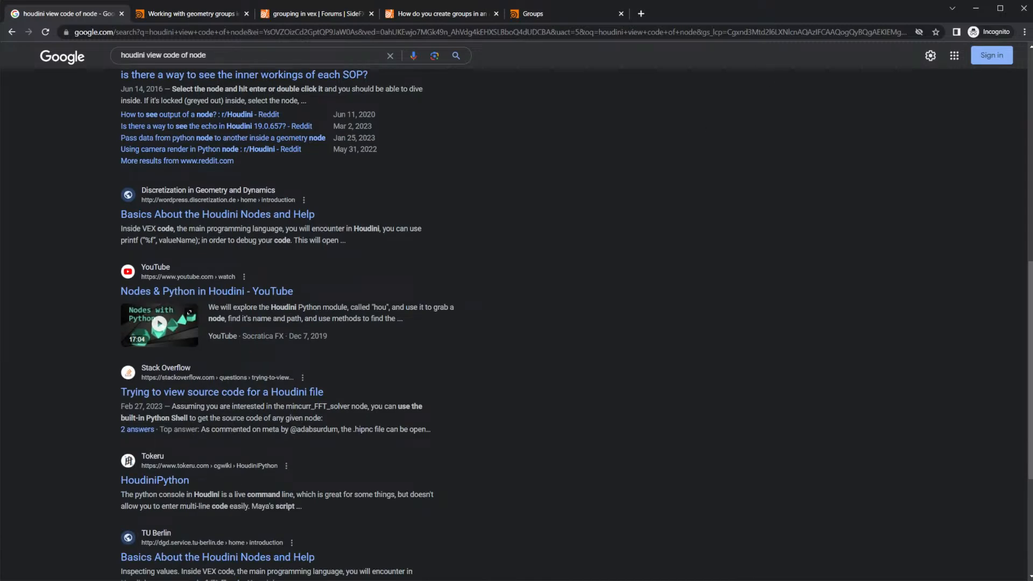
{"action": "left_click", "coordinate": [969, 11]}
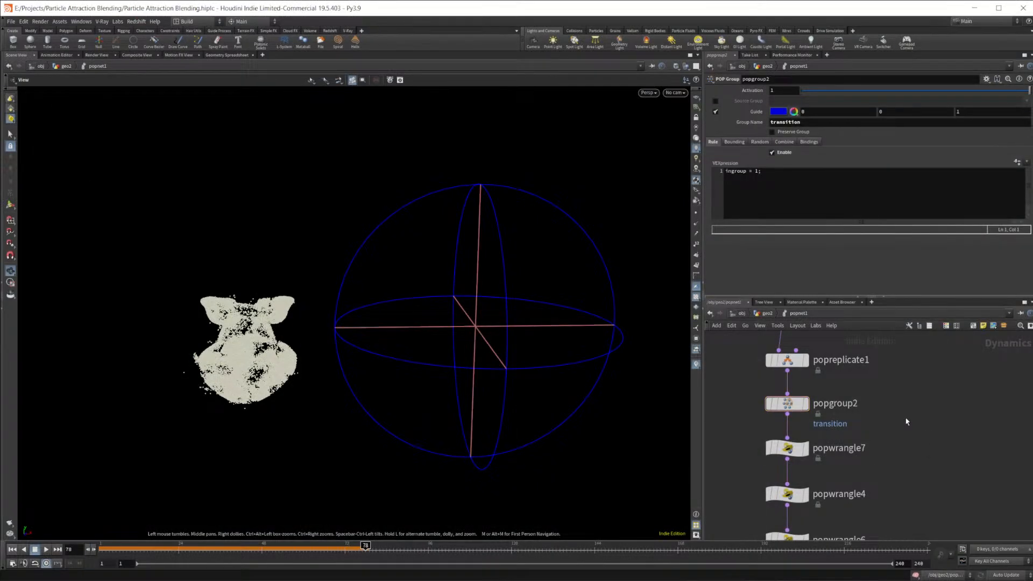
Step: Look through popgroup2's node actions and parameter options for a way to view its code
{"action": "right_click", "coordinate": [792, 403]}
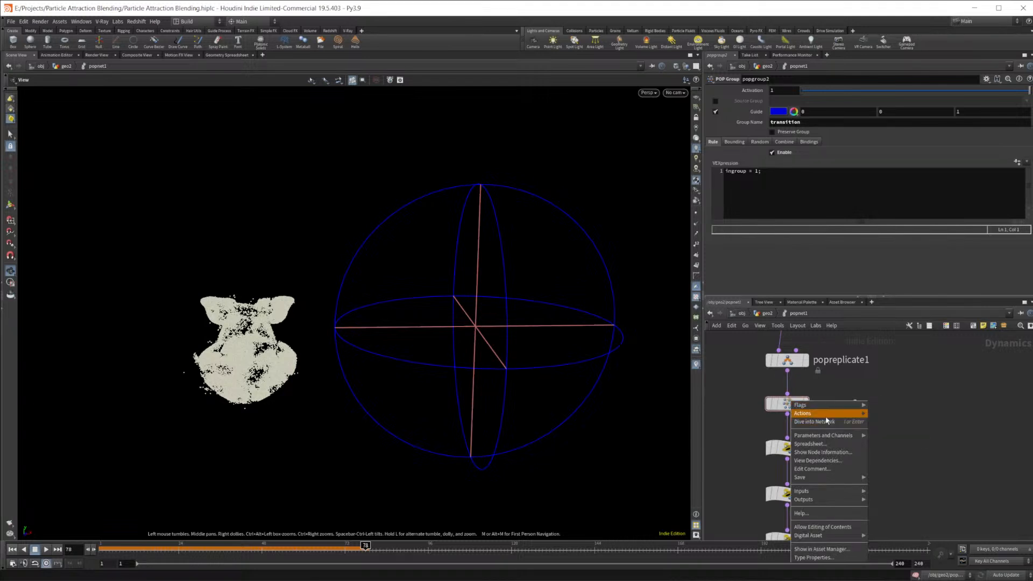
{"action": "mouse_move", "coordinate": [826, 418]}
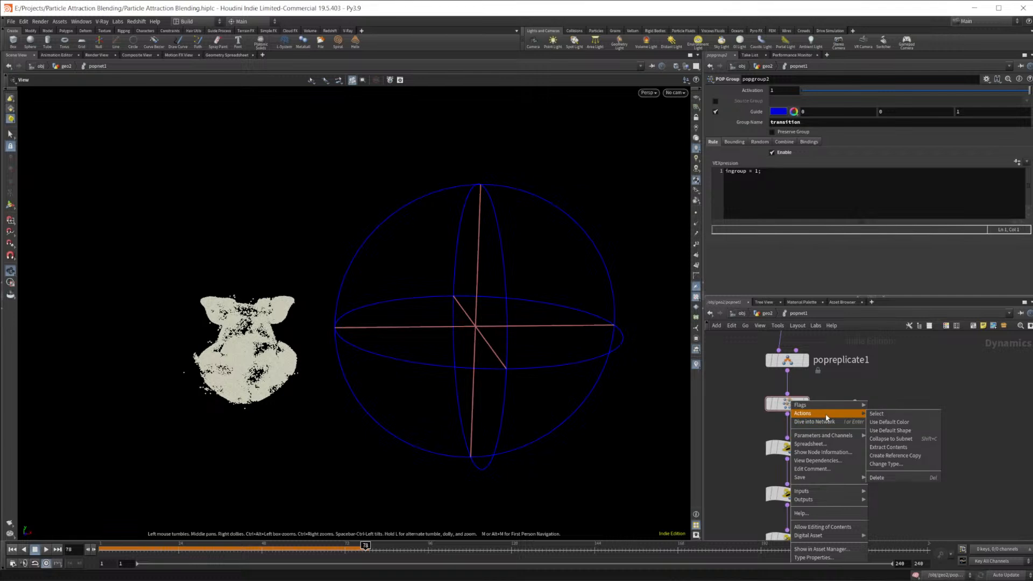
{"action": "mouse_move", "coordinate": [853, 438]}
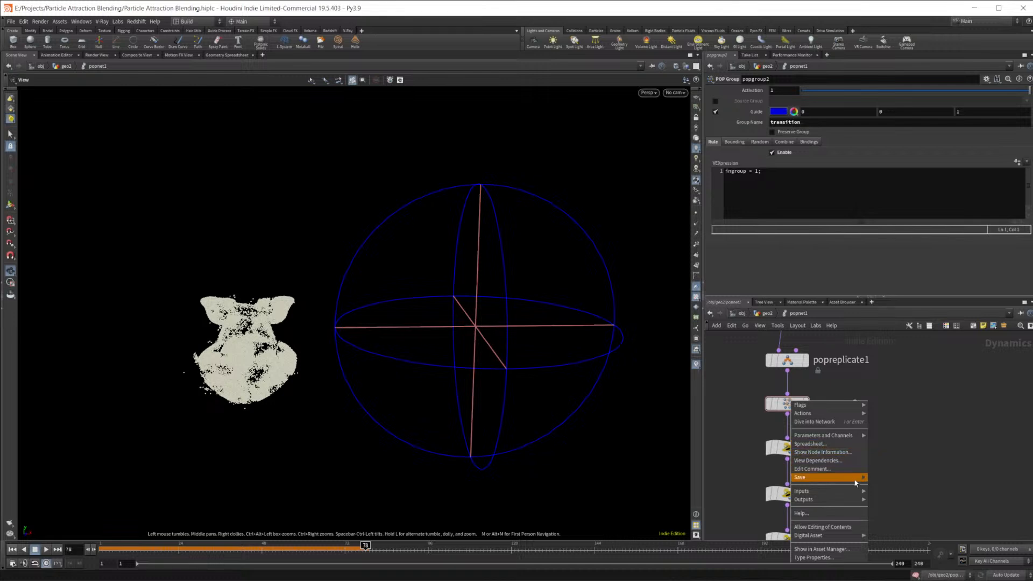
{"action": "mouse_move", "coordinate": [859, 493]}
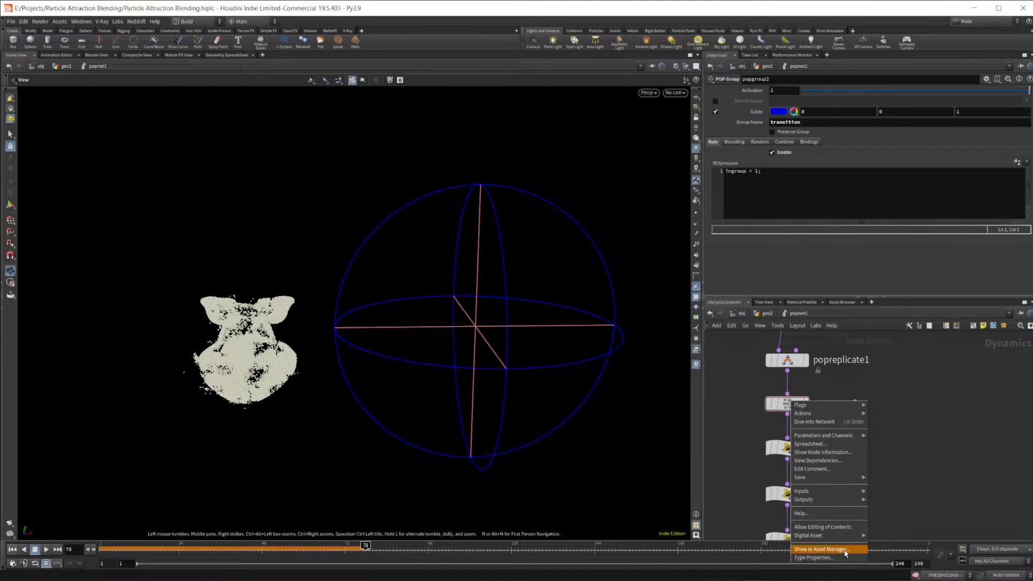
{"action": "left_click", "coordinate": [909, 446]}
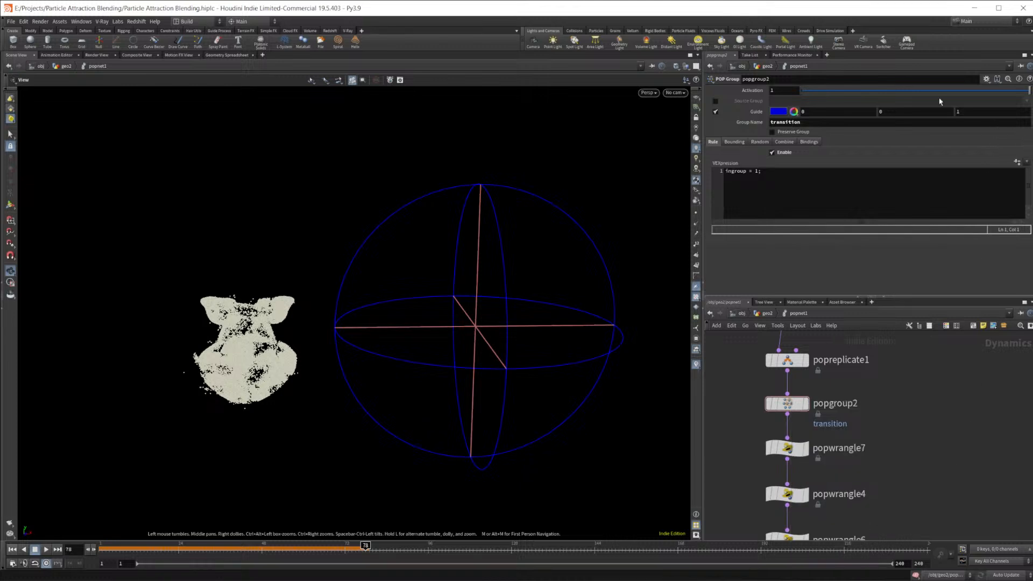
{"action": "left_click", "coordinate": [986, 79]}
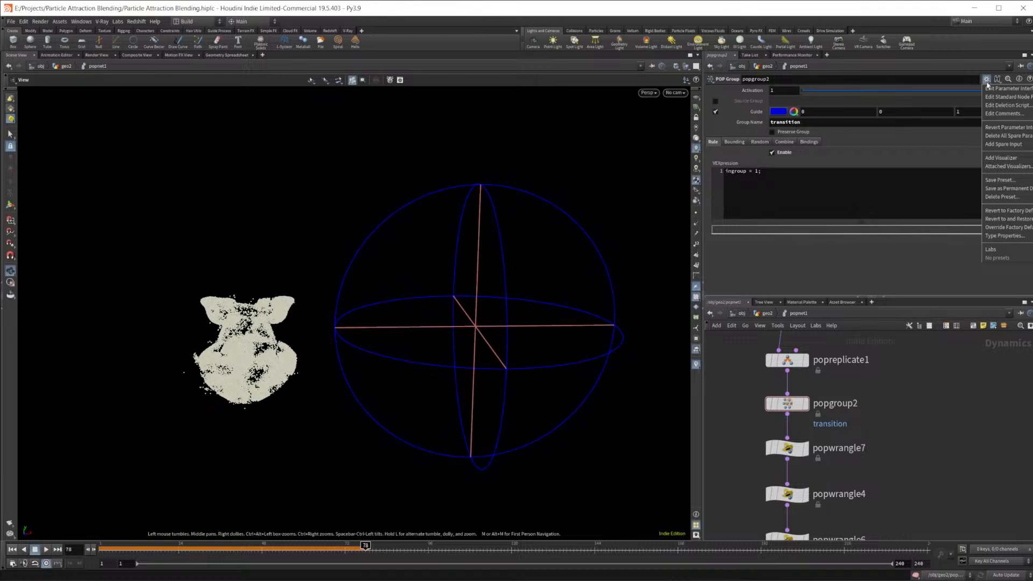
{"action": "left_click", "coordinate": [955, 418]}
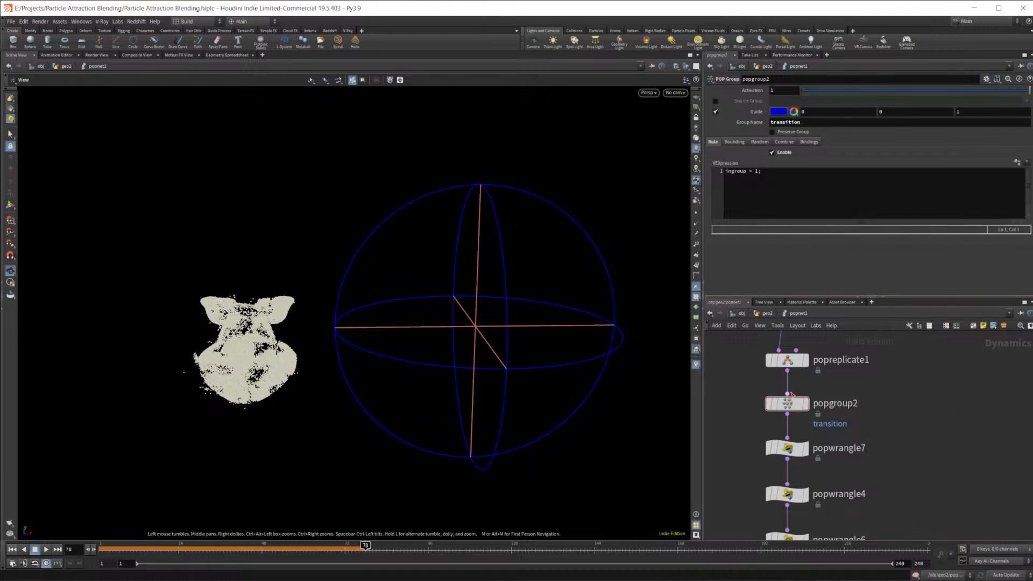
Step: Enter sopsolver1 inside popgroup2, inspect its group1 Group Combine node, and return to the popgroup2 network
{"action": "double_click", "coordinate": [791, 402]}
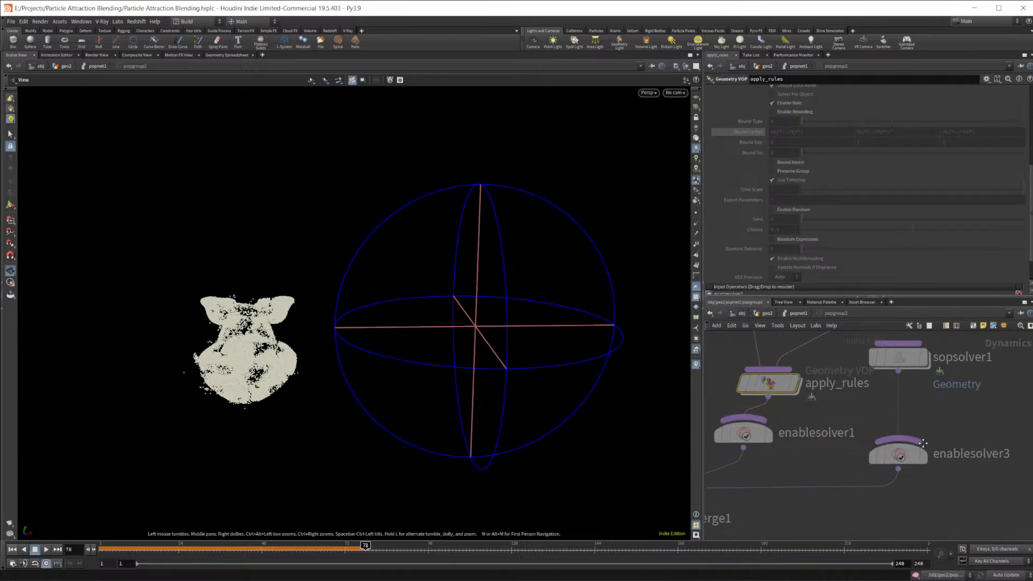
{"action": "double_click", "coordinate": [827, 445]}
{"action": "scroll", "coordinate": [828, 463], "scroll_direction": "up", "scroll_amount": 3}
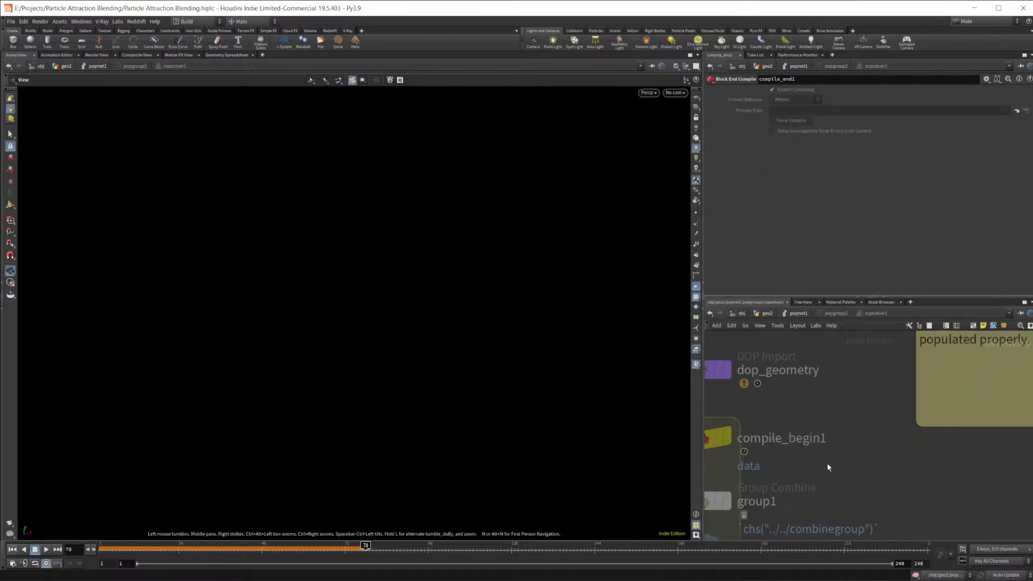
{"action": "left_click", "coordinate": [800, 461]}
{"action": "middle_click_drag", "start_coordinate": [924, 407], "coordinate": [789, 517]}
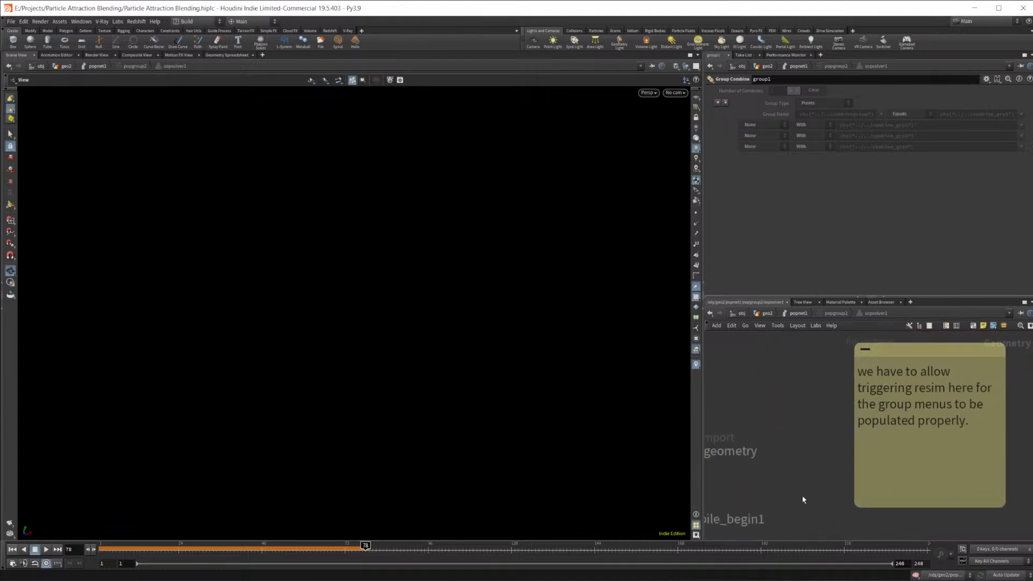
{"action": "middle_click_drag", "start_coordinate": [802, 494], "coordinate": [867, 472]}
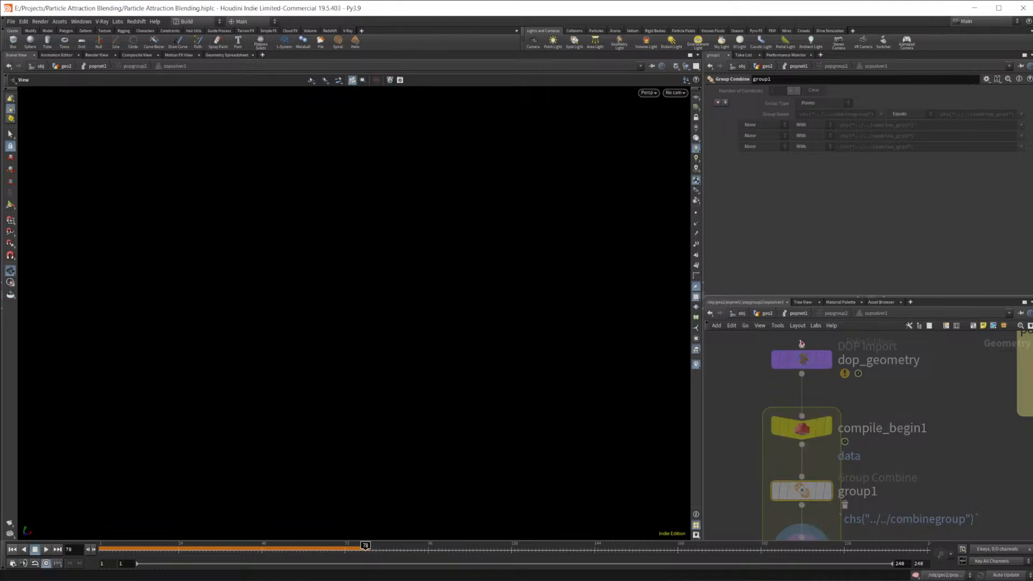
{"action": "key", "text": "u"}
Step: Enter clear_group to inspect its bind2 node, return to the popgroup2 network and check the enablesolver2 parameters
{"action": "middle_click_drag", "start_coordinate": [879, 426], "coordinate": [958, 457]}
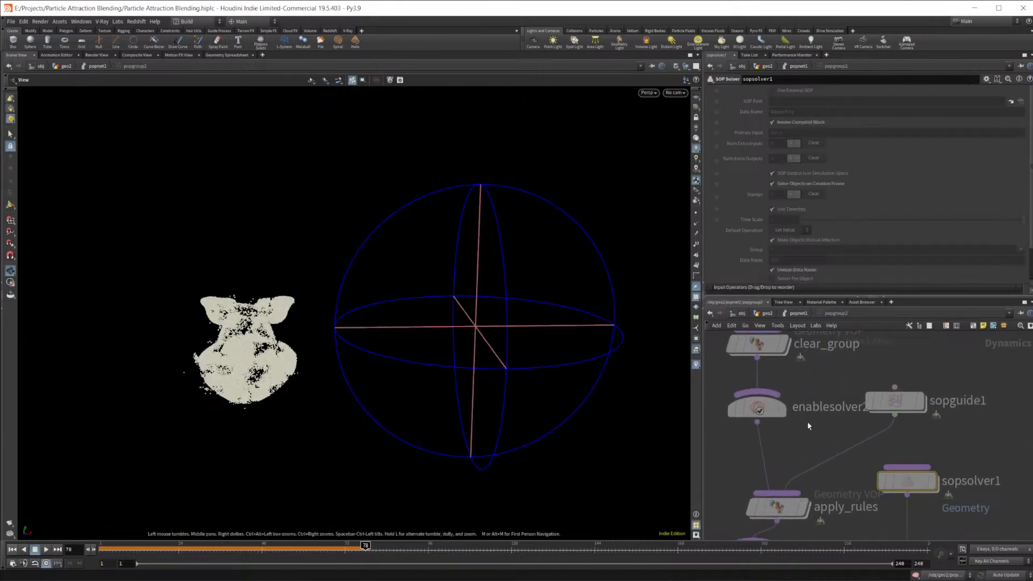
{"action": "middle_click_drag", "start_coordinate": [808, 428], "coordinate": [813, 482]}
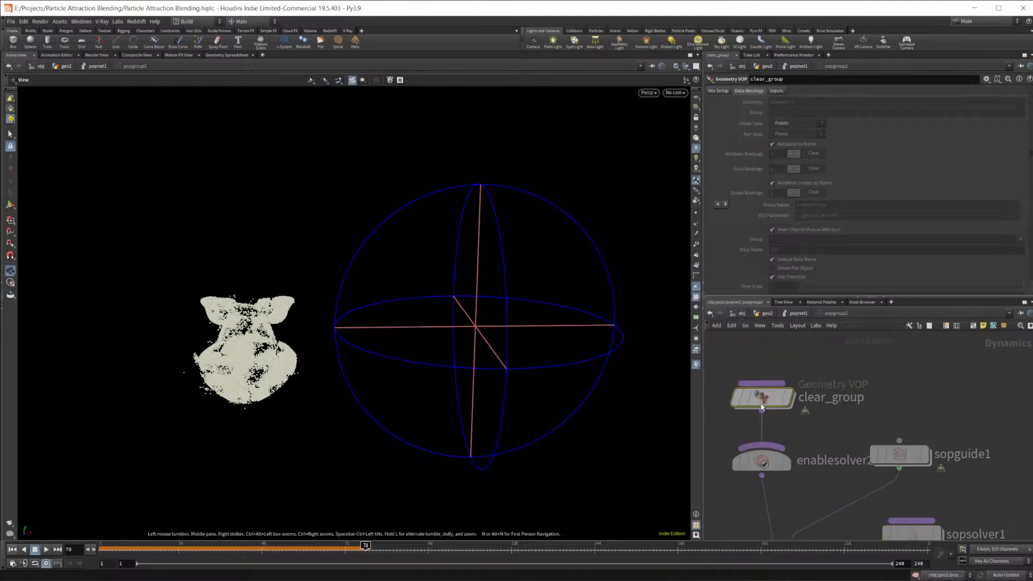
{"action": "double_click", "coordinate": [761, 403]}
{"action": "left_click", "coordinate": [889, 419]}
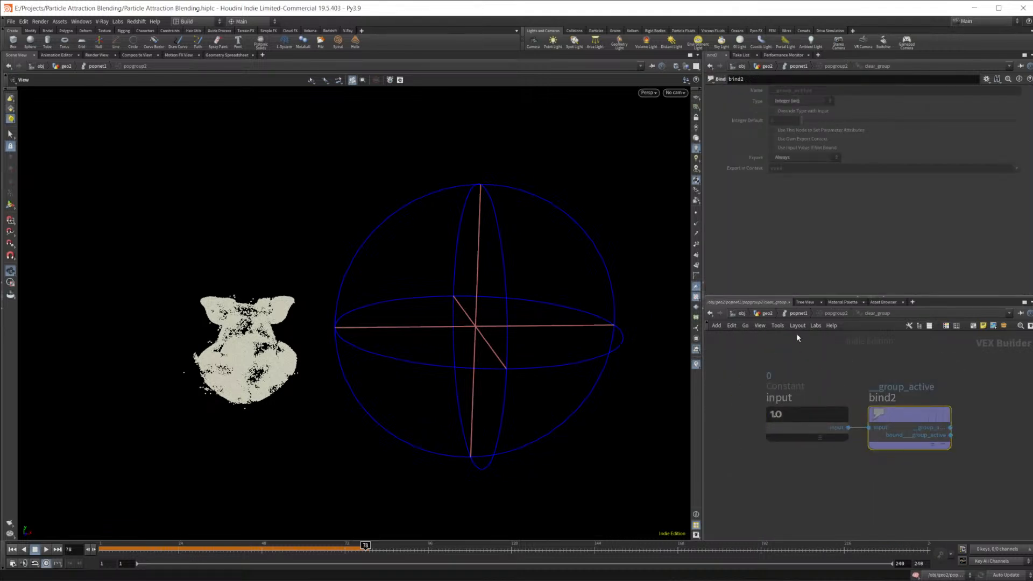
{"action": "left_click", "coordinate": [836, 313]}
{"action": "left_click", "coordinate": [761, 458]}
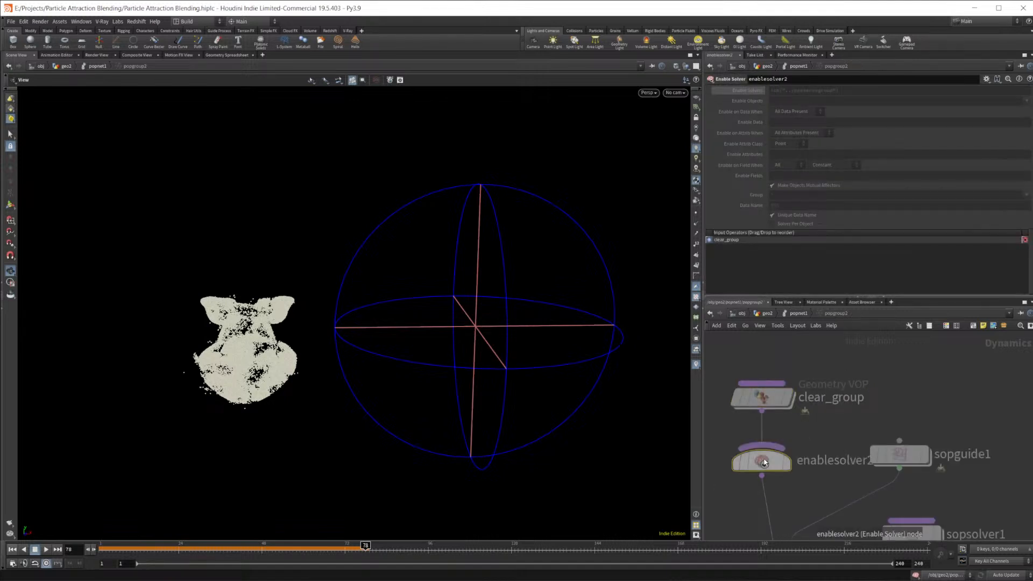
{"action": "middle_click_drag", "start_coordinate": [836, 438], "coordinate": [886, 480]}
Step: View the generated VEX code of the apply_rules Geometry VOP and enlarge its code window
{"action": "mouse_move", "coordinate": [930, 423]}
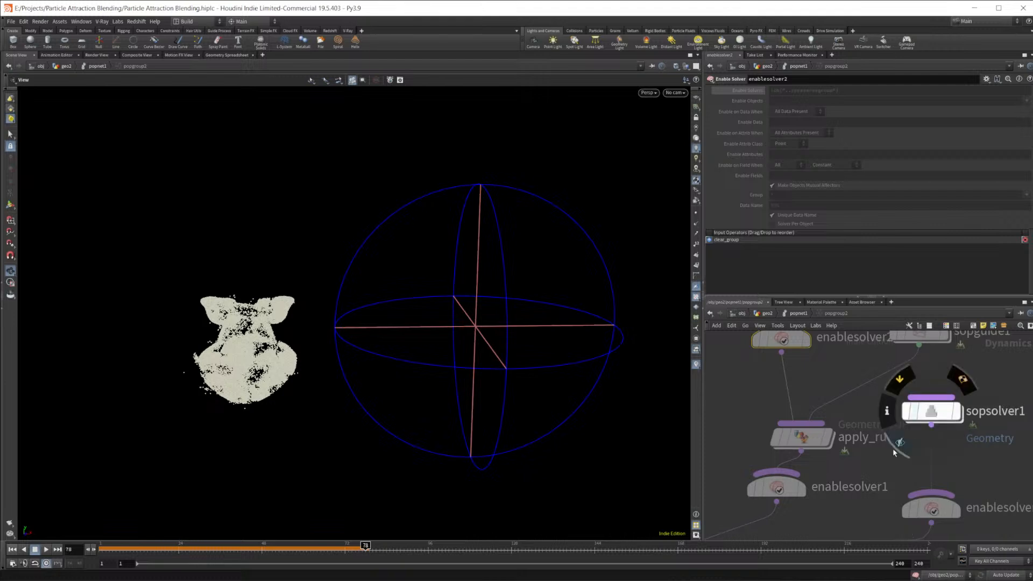
{"action": "middle_click_drag", "start_coordinate": [887, 454], "coordinate": [878, 491]}
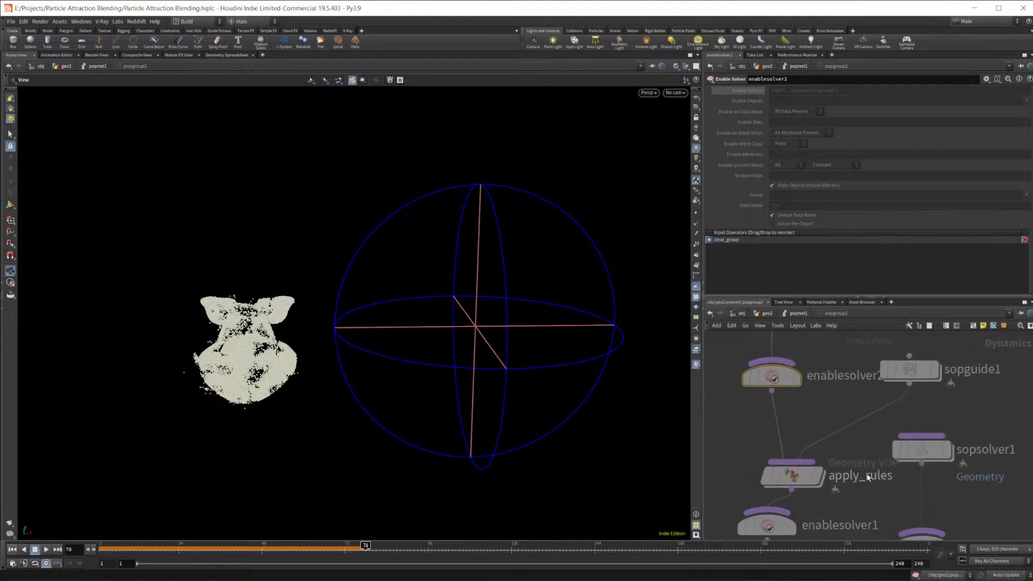
{"action": "right_click", "coordinate": [802, 482]}
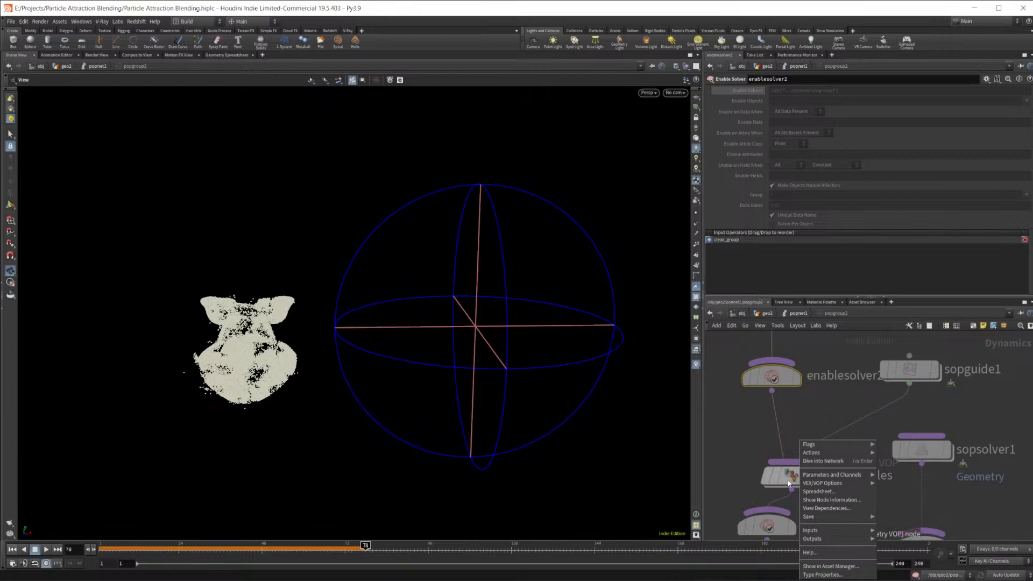
{"action": "mouse_move", "coordinate": [826, 483]}
{"action": "left_click", "coordinate": [892, 486]}
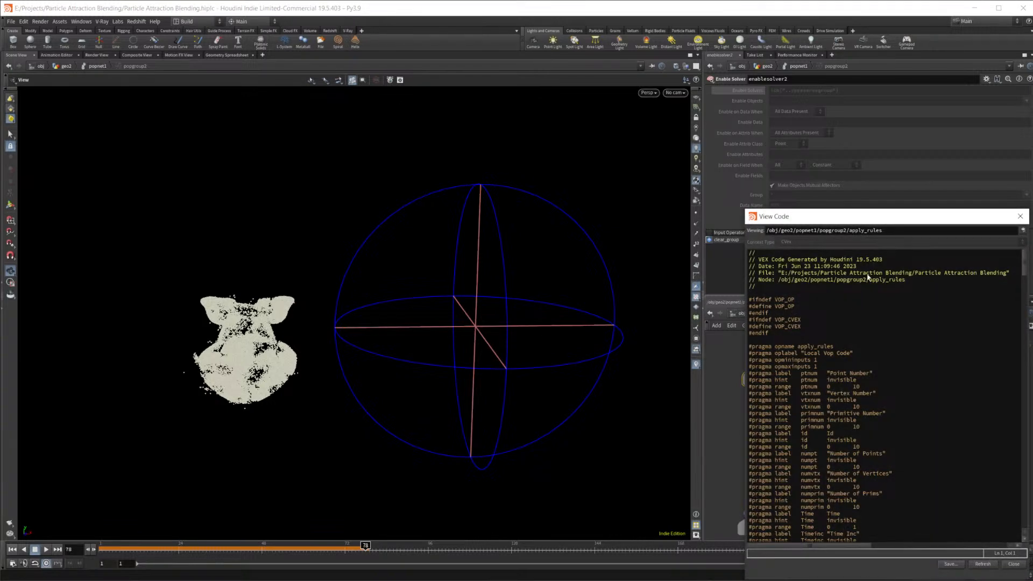
{"action": "left_click_drag", "start_coordinate": [861, 216], "coordinate": [620, 102]}
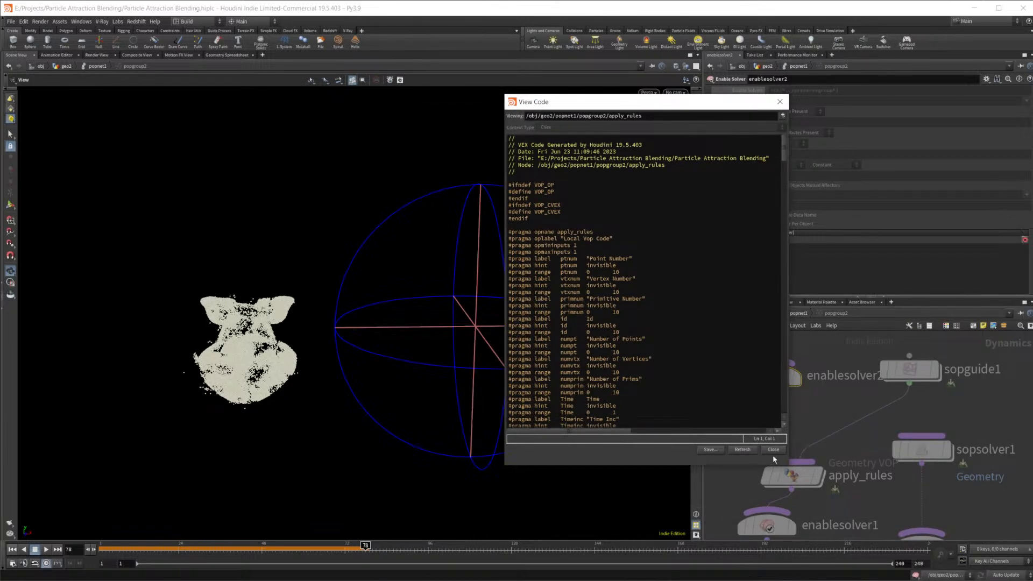
{"action": "left_click_drag", "start_coordinate": [788, 464], "coordinate": [881, 518]}
Step: Read through the generated apply_rules VEX code, examining the apply_rule and apply_bounds snippets, and return to its beginning
{"action": "scroll", "coordinate": [724, 342], "scroll_direction": "down", "scroll_amount": 20}
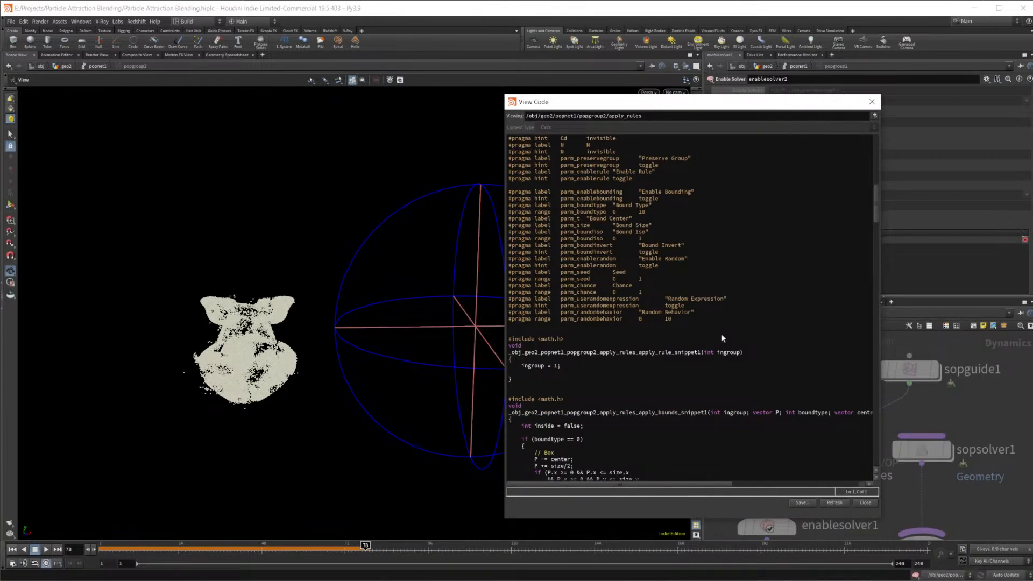
{"action": "left_click", "coordinate": [679, 333]}
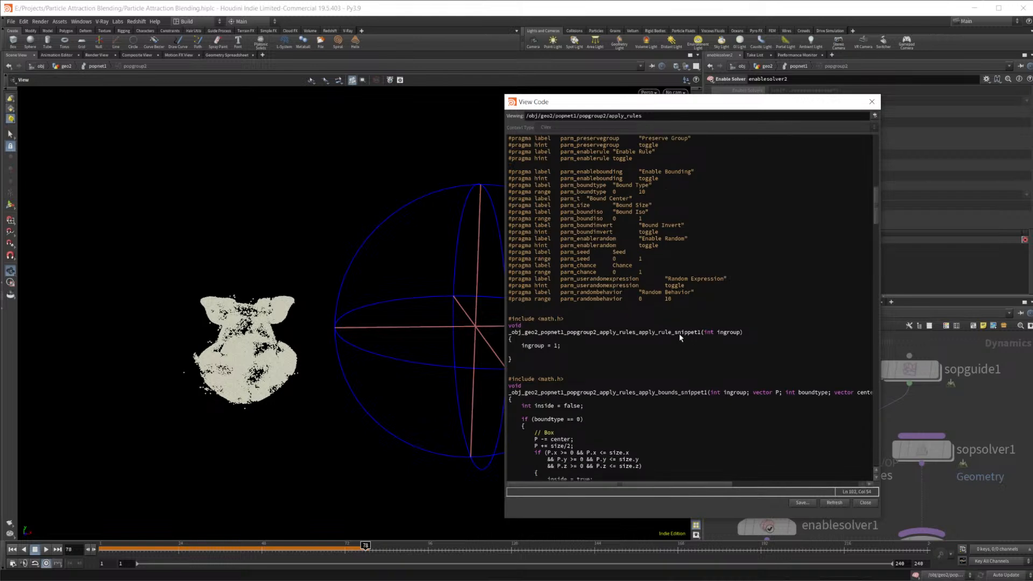
{"action": "left_click", "coordinate": [731, 232]}
{"action": "left_click", "coordinate": [584, 327]}
{"action": "scroll", "coordinate": [620, 379], "scroll_direction": "down", "scroll_amount": 1}
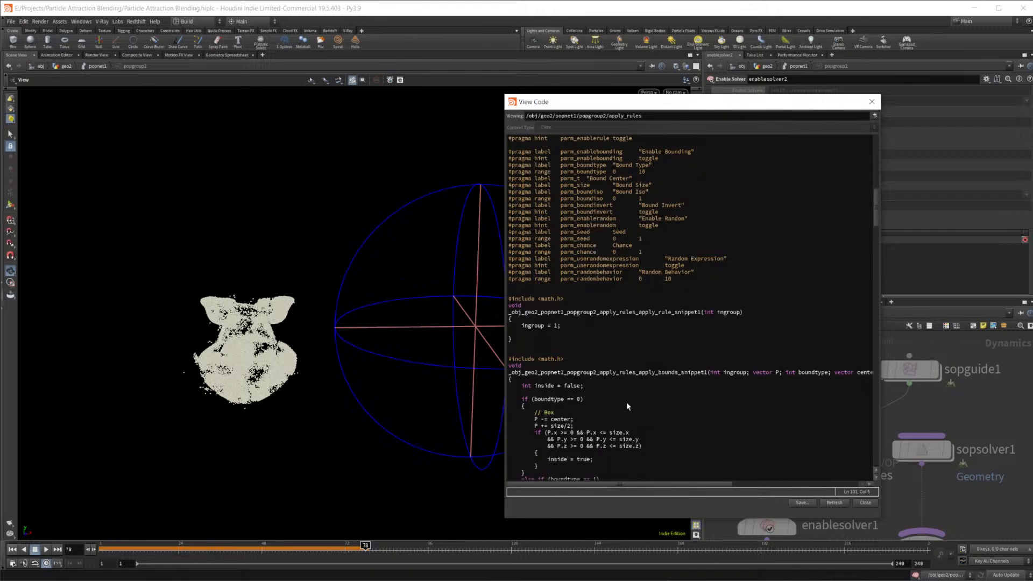
{"action": "scroll", "coordinate": [626, 404], "scroll_direction": "down", "scroll_amount": 7}
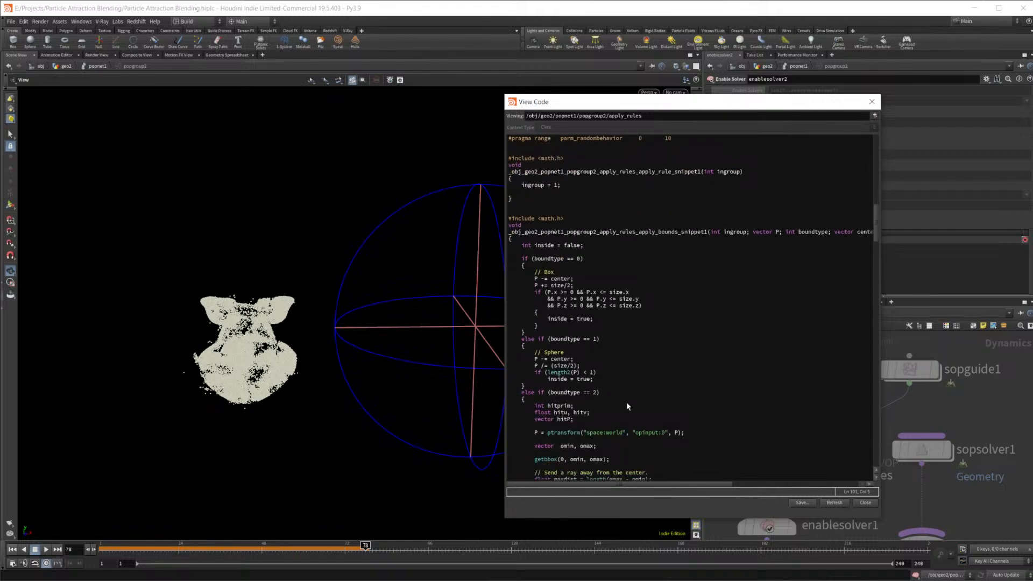
{"action": "scroll", "coordinate": [627, 404], "scroll_direction": "down", "scroll_amount": 3}
{"action": "scroll", "coordinate": [626, 406], "scroll_direction": "down", "scroll_amount": 3}
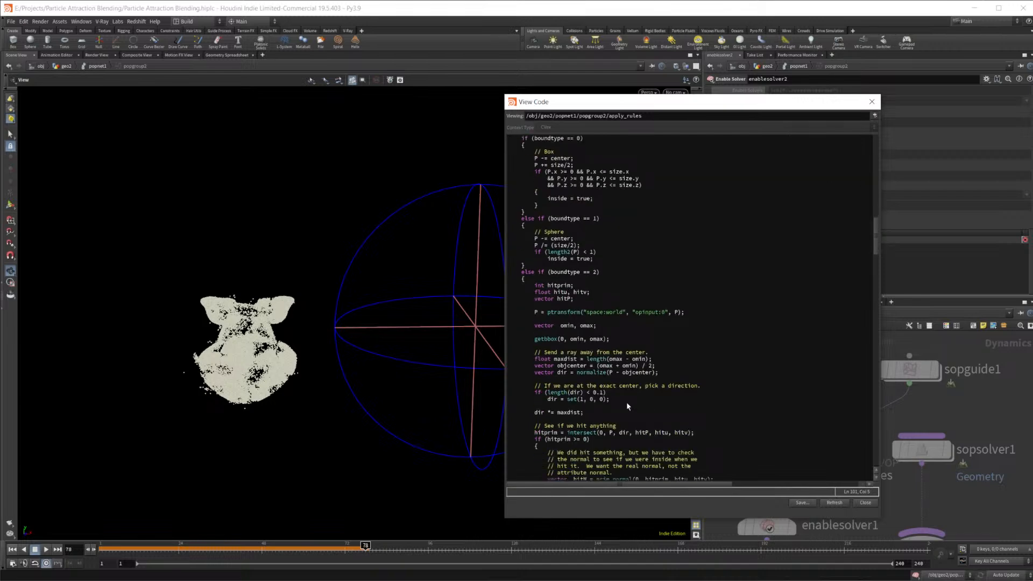
{"action": "scroll", "coordinate": [626, 403], "scroll_direction": "down", "scroll_amount": 8}
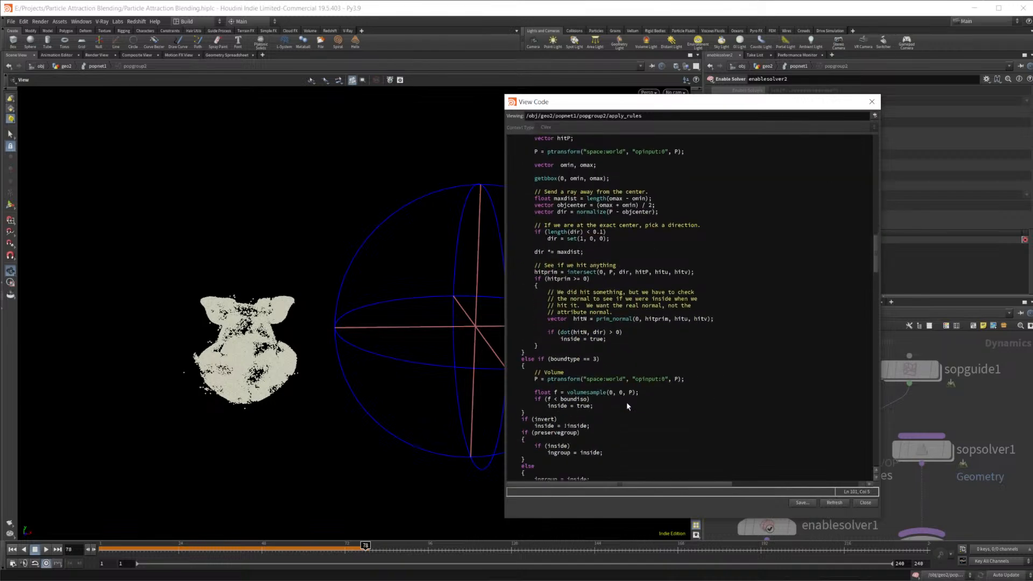
{"action": "left_click_drag", "start_coordinate": [876, 254], "coordinate": [851, 141]}
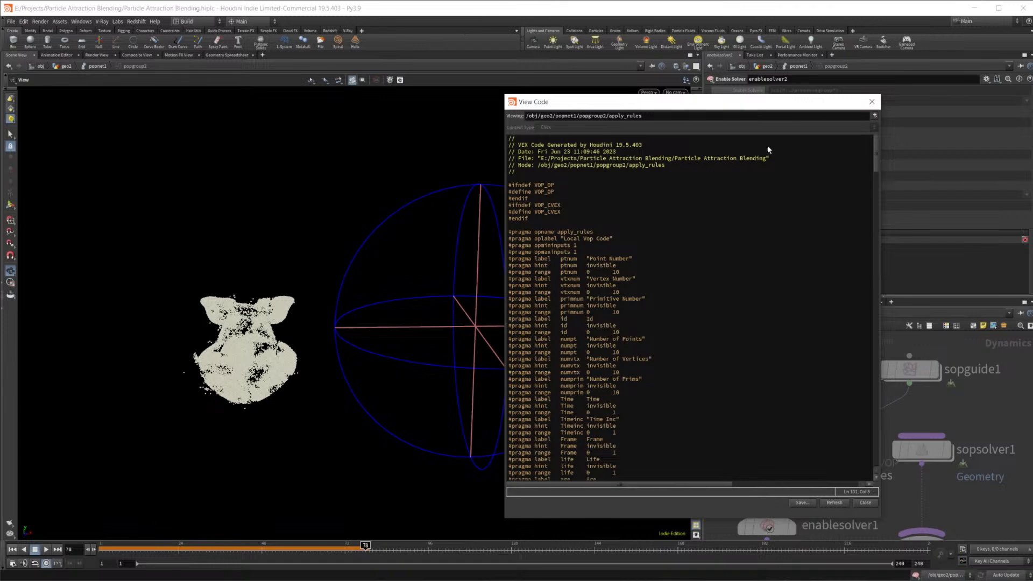
Step: Copy the entire generated apply_rules code and paste it into a new Notepad document
{"action": "left_click", "coordinate": [508, 141]}
{"action": "key", "text": "ctrl+a"}
{"action": "left_click_drag", "start_coordinate": [677, 491], "coordinate": [740, 479]}
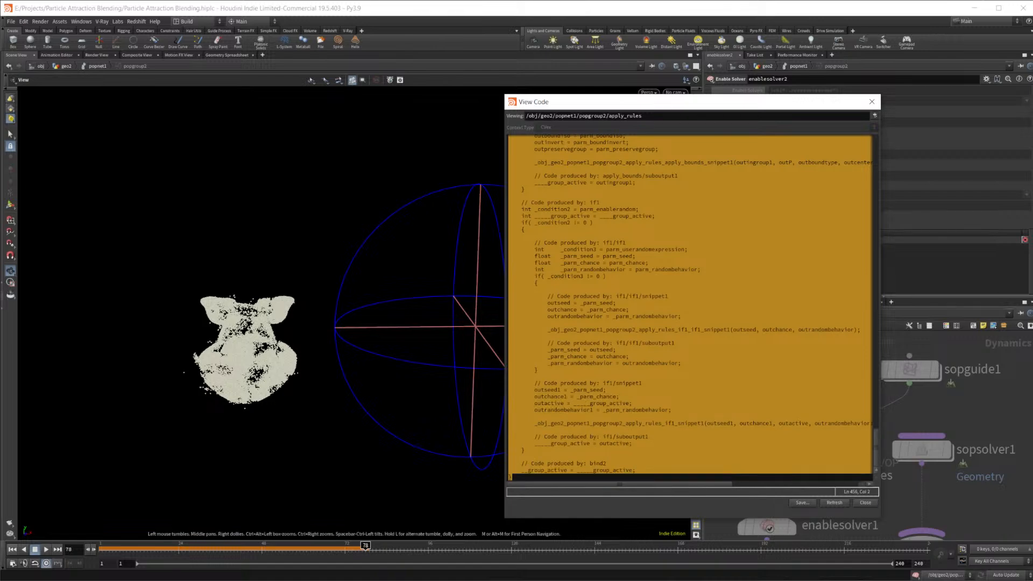
{"action": "key", "text": "super"}
{"action": "type", "text": "notepad"}
{"action": "key", "text": "Return"}
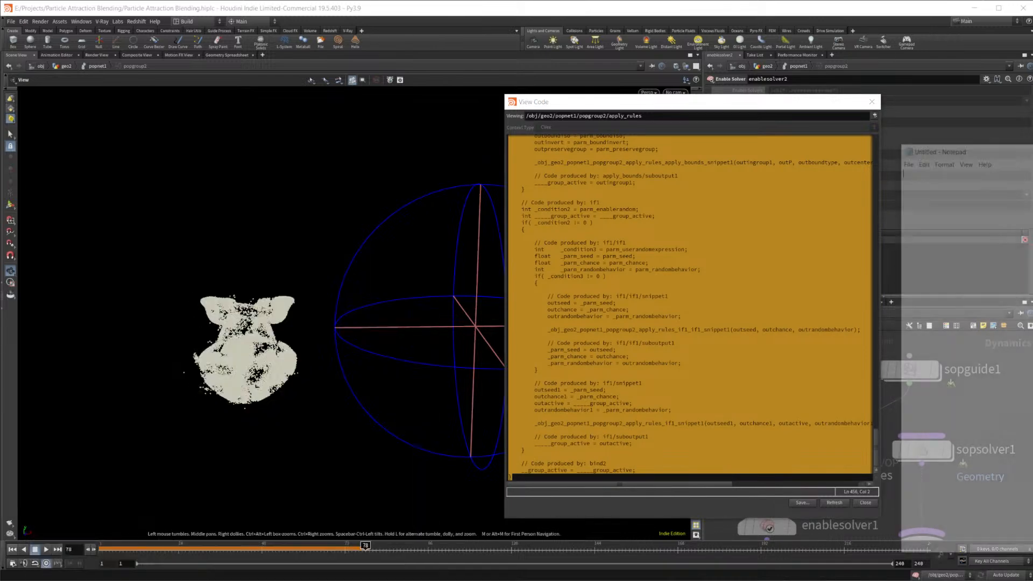
{"action": "left_click_drag", "start_coordinate": [946, 145], "coordinate": [552, 86]}
{"action": "key", "text": "ctrl+v"}
Step: Search the pasted code in Notepad for "preser", then return to Houdini and close the code window
{"action": "left_click", "coordinate": [491, 192]}
{"action": "key", "text": "ctrl+f"}
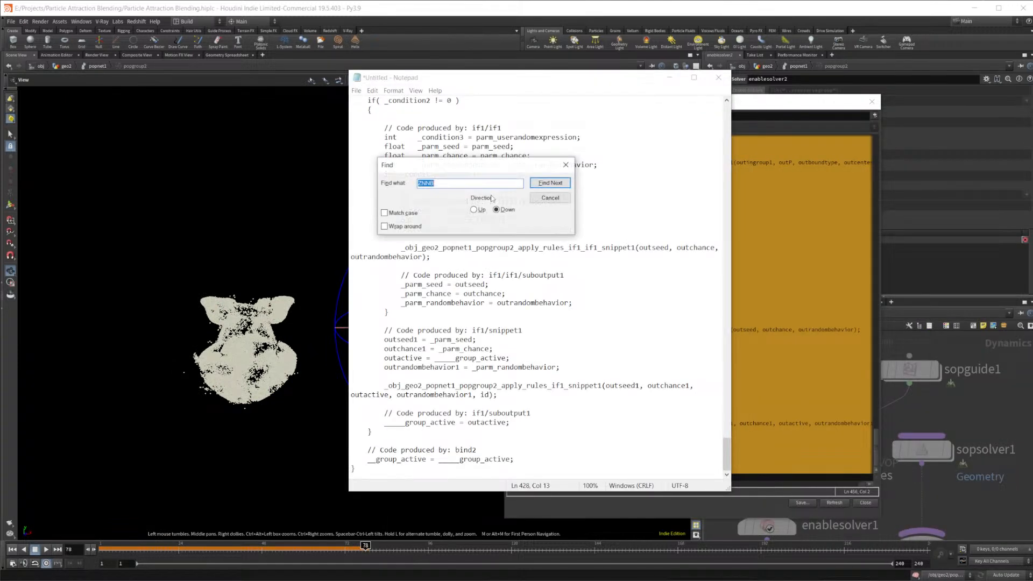
{"action": "type", "text": "preser"}
{"action": "key", "text": "Return"}
{"action": "key", "text": "Return"}
{"action": "key", "text": "BackSpace"}
{"action": "key", "text": "BackSpace"}
{"action": "key", "text": "BackSpace"}
{"action": "key", "text": "BackSpace"}
{"action": "key", "text": "BackSpace"}
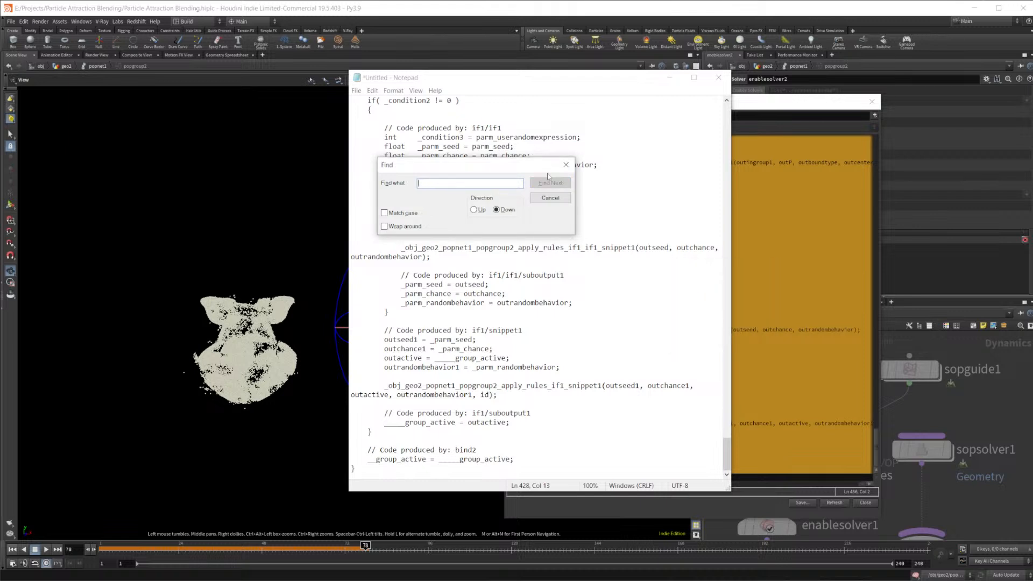
{"action": "left_click", "coordinate": [565, 164]}
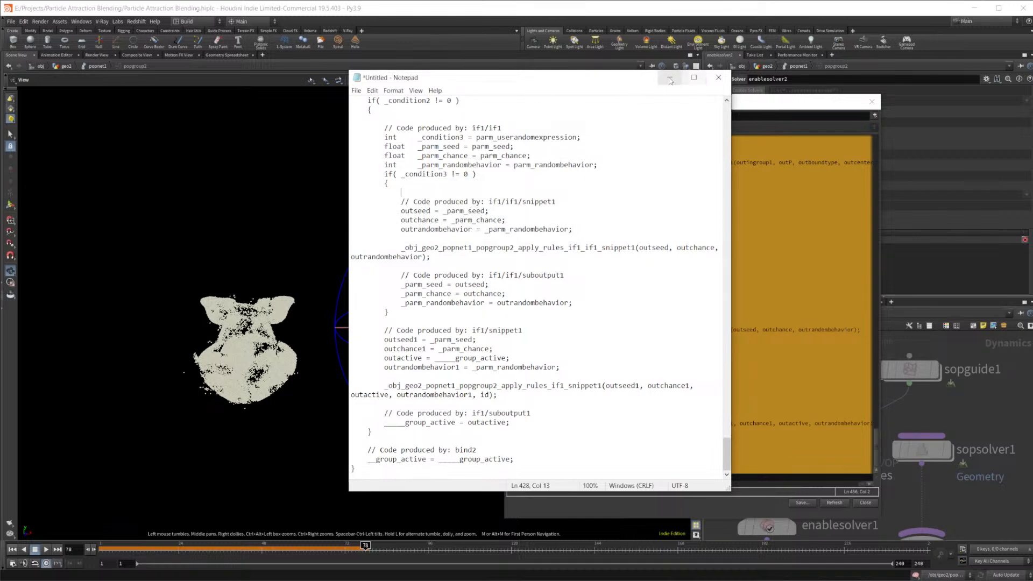
{"action": "left_click", "coordinate": [849, 232]}
{"action": "left_click", "coordinate": [871, 102]}
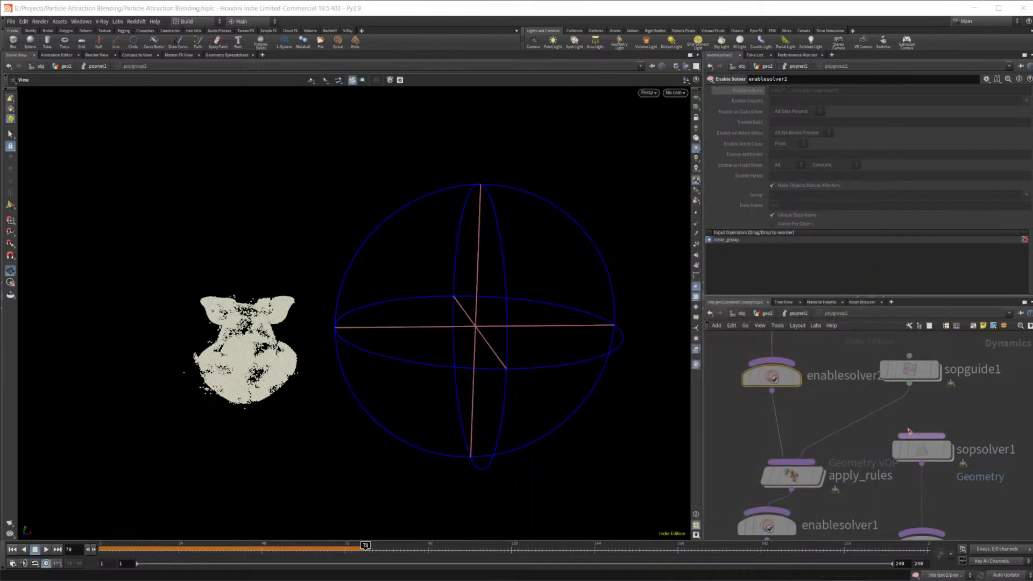
Step: Inspect the apply_rule block inside apply_rules, moving suboutput1 aside to trace its link from twoway1, and return to the apply_rules network
{"action": "double_click", "coordinate": [793, 472]}
{"action": "middle_click_drag", "start_coordinate": [906, 439], "coordinate": [973, 372]}
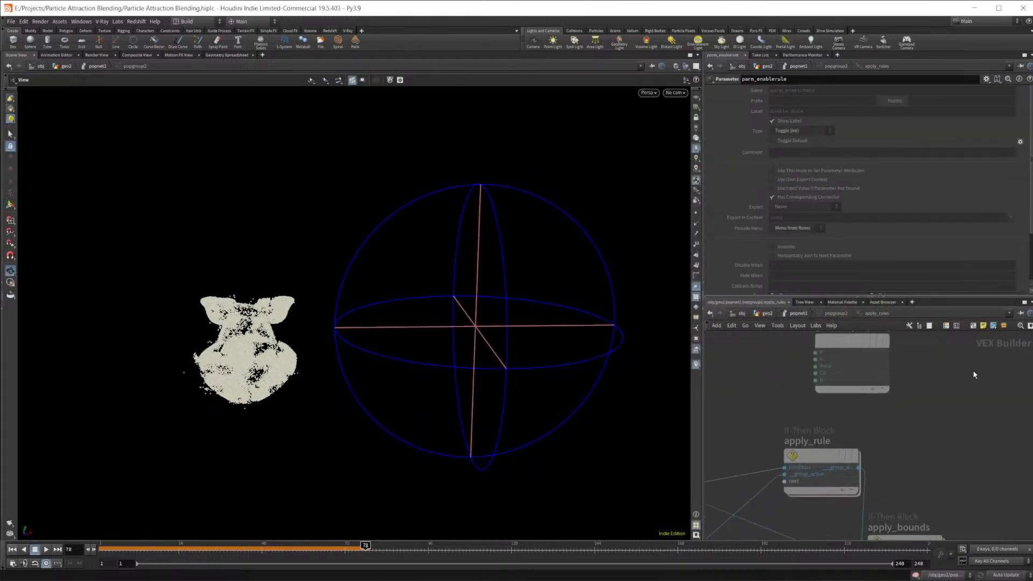
{"action": "middle_click_drag", "start_coordinate": [904, 419], "coordinate": [922, 342]}
{"action": "left_click", "coordinate": [828, 375]}
{"action": "double_click", "coordinate": [828, 376]}
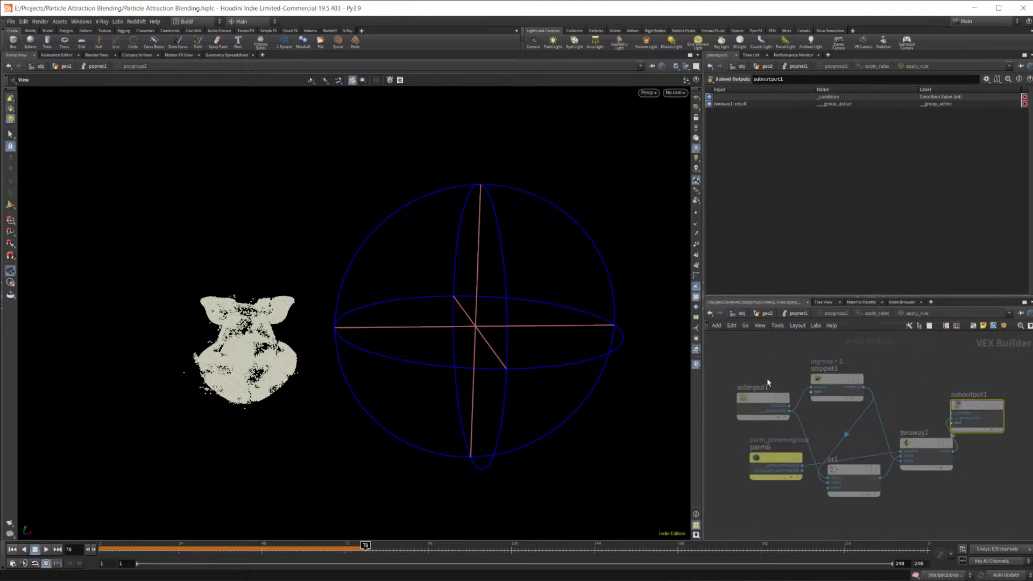
{"action": "scroll", "coordinate": [824, 472], "scroll_direction": "up", "scroll_amount": 4}
{"action": "middle_click_drag", "start_coordinate": [908, 426], "coordinate": [741, 475]}
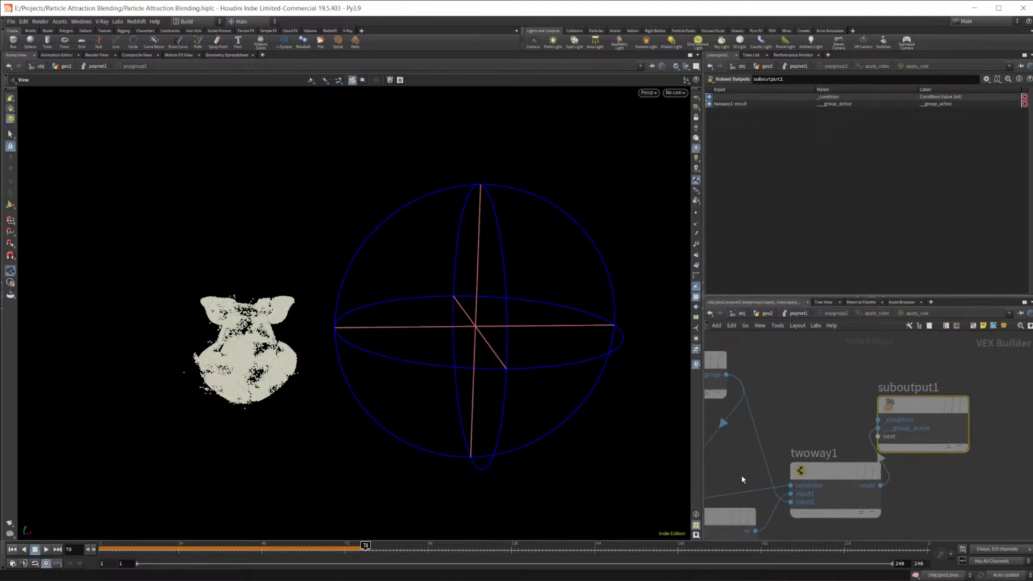
{"action": "left_click_drag", "start_coordinate": [914, 405], "coordinate": [971, 415]}
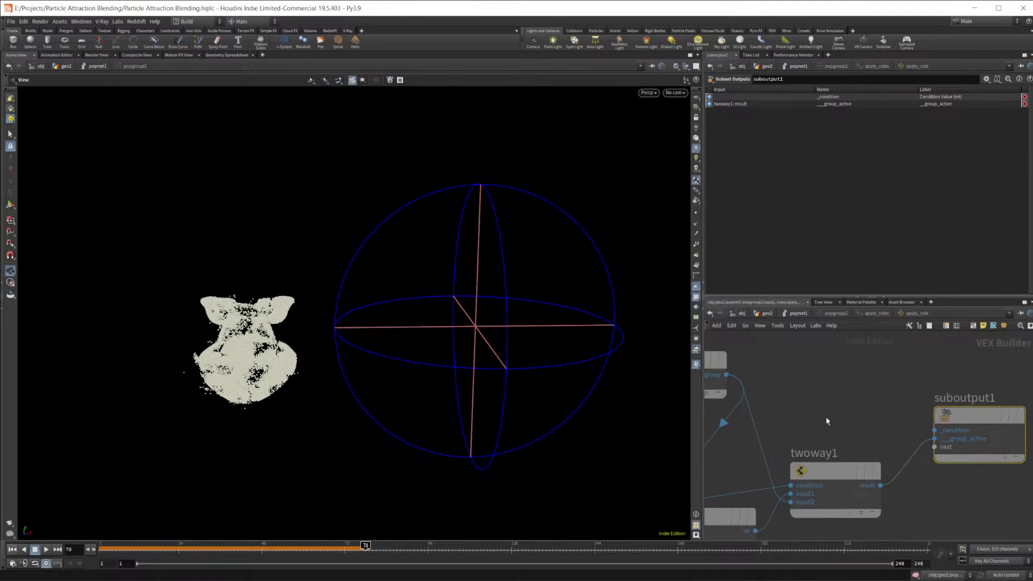
{"action": "key", "text": "u"}
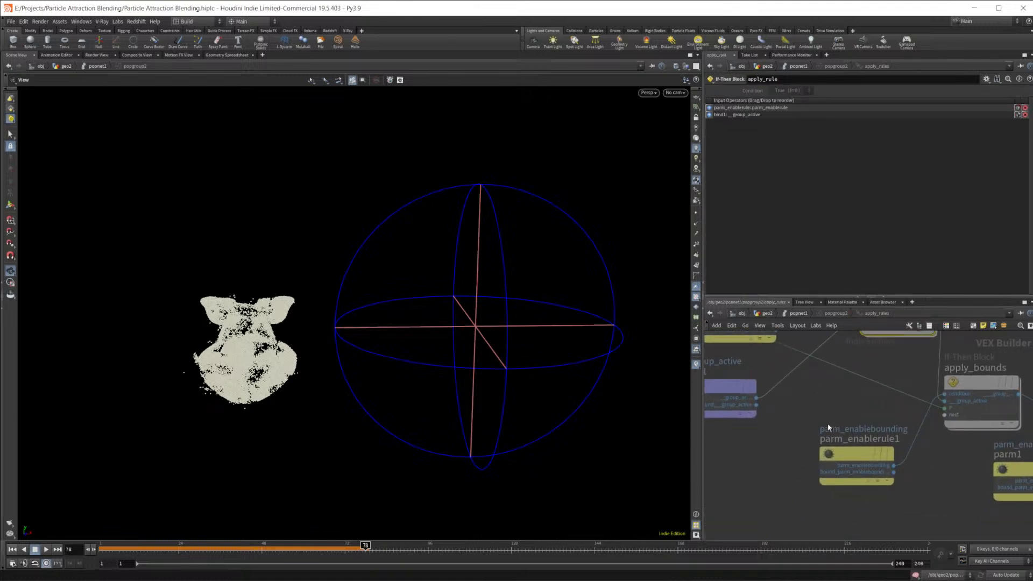
Step: Trace the apply_bounds and if1 connections in apply_rules, inspect the nodes inside if1, and return to the popnet1 network
{"action": "middle_click_drag", "start_coordinate": [777, 437], "coordinate": [858, 486]}
{"action": "middle_click_drag", "start_coordinate": [744, 397], "coordinate": [753, 431]}
{"action": "scroll", "coordinate": [817, 486], "scroll_direction": "down", "scroll_amount": 2}
{"action": "middle_click_drag", "start_coordinate": [873, 447], "coordinate": [699, 396]}
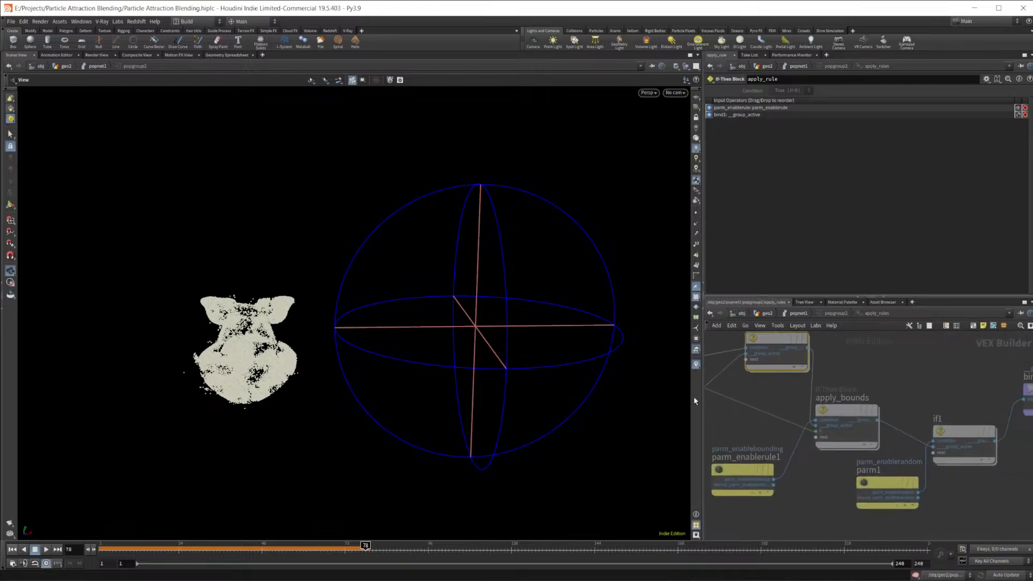
{"action": "middle_click_drag", "start_coordinate": [951, 411], "coordinate": [897, 408]}
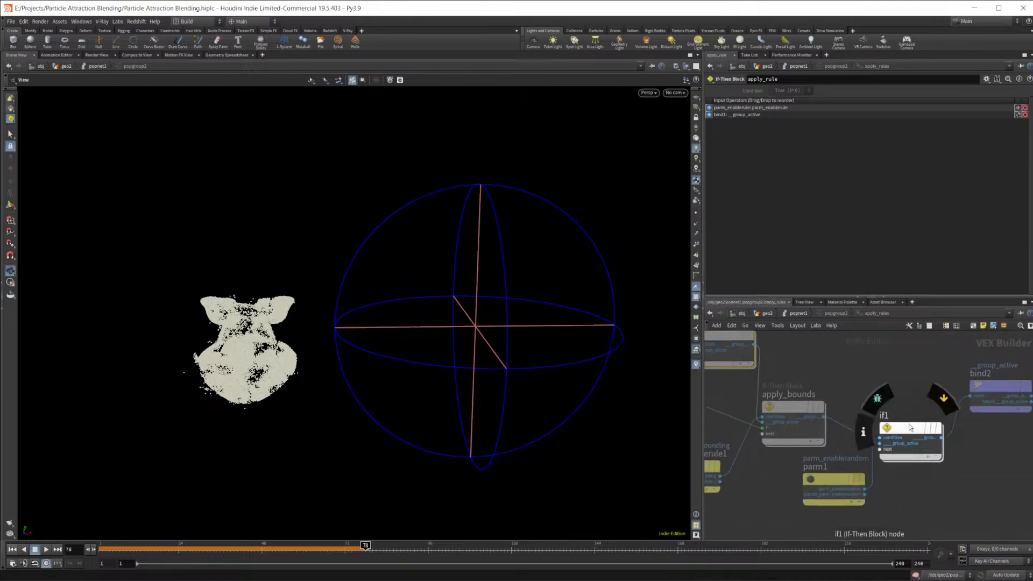
{"action": "double_click", "coordinate": [909, 428]}
{"action": "scroll", "coordinate": [828, 418], "scroll_direction": "up", "scroll_amount": 4}
{"action": "middle_click_drag", "start_coordinate": [780, 433], "coordinate": [816, 433]}
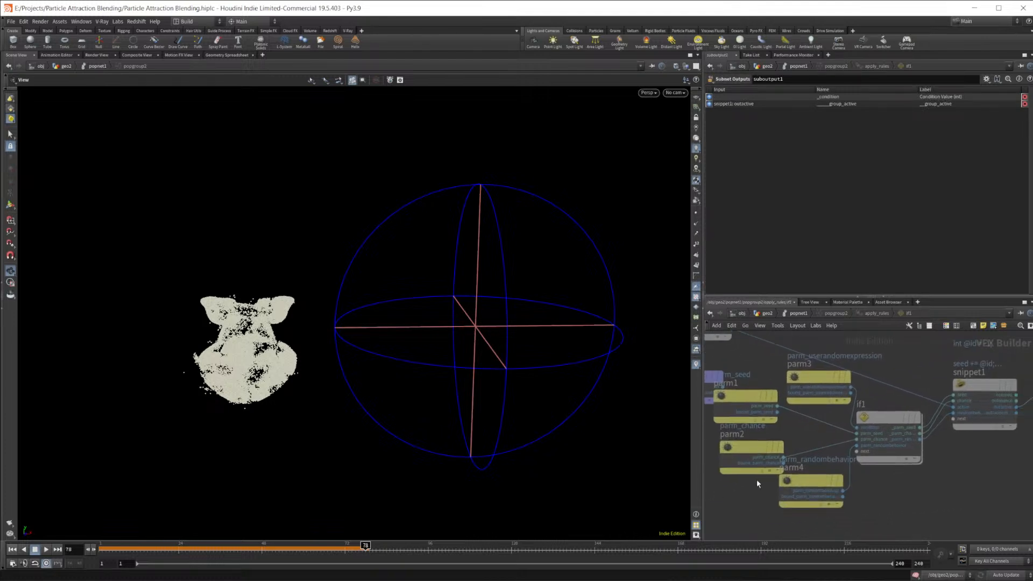
{"action": "left_click", "coordinate": [797, 314]}
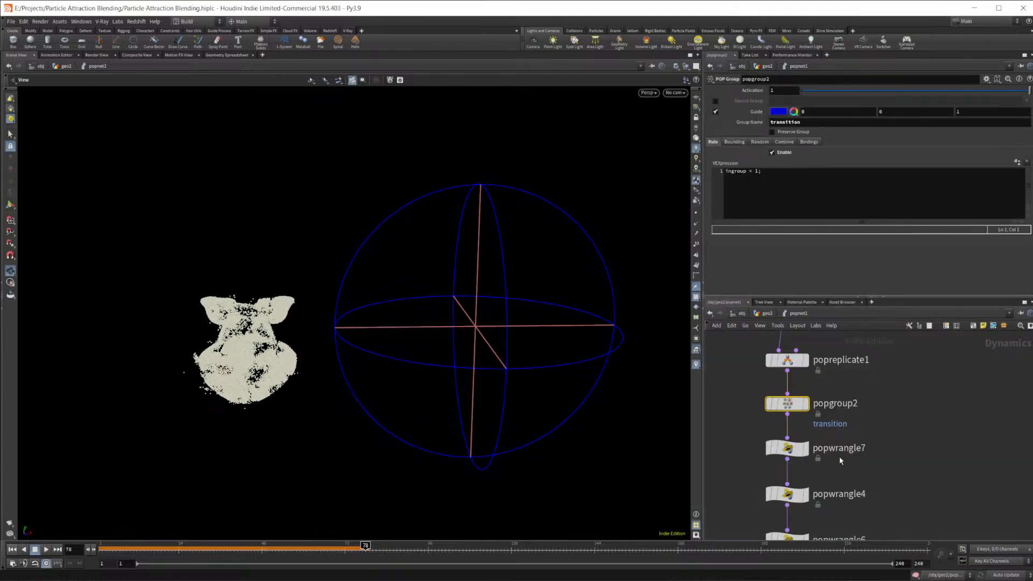
Step: Read the Preserve Group description on popgroup2, look at apply_rules inside the node, and return to popnet1
{"action": "mouse_move", "coordinate": [786, 130]}
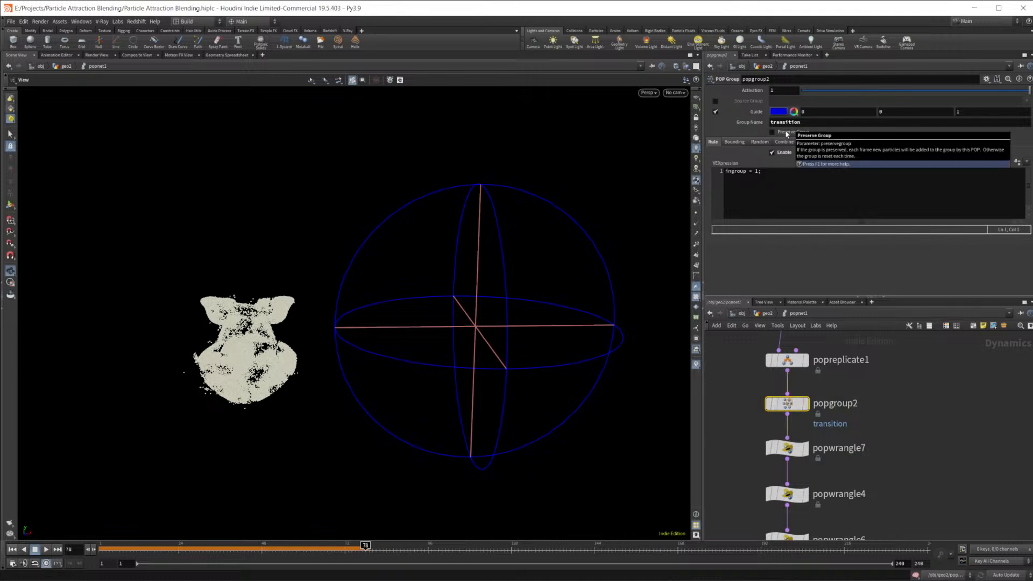
{"action": "double_click", "coordinate": [788, 406]}
{"action": "middle_click_drag", "start_coordinate": [898, 480], "coordinate": [911, 428]}
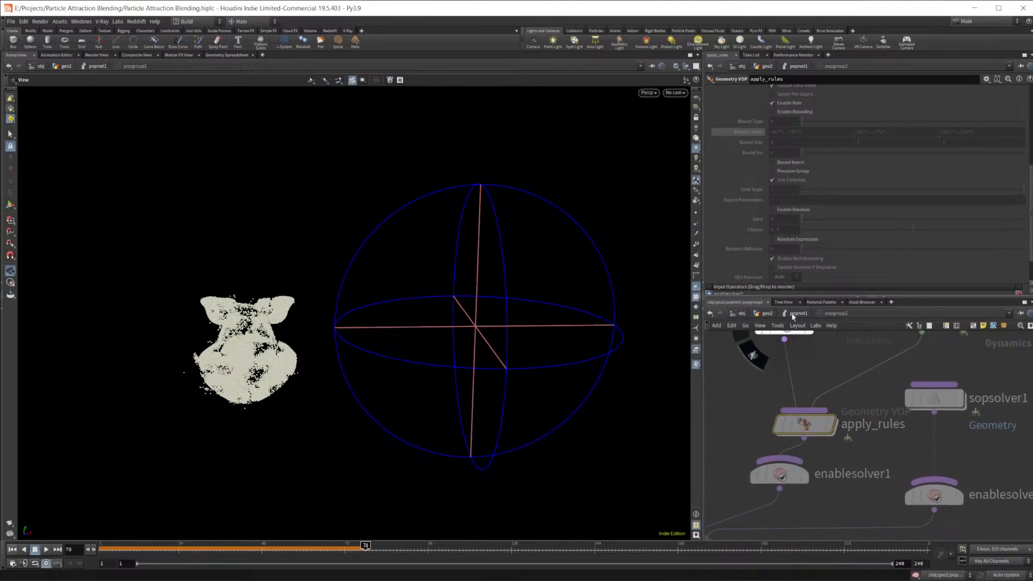
{"action": "left_click", "coordinate": [798, 314]}
Step: Open popgroup2's parameter interface for editing, filter its existing parameters by "pres" and select Preserve Group
{"action": "left_click", "coordinate": [986, 79]}
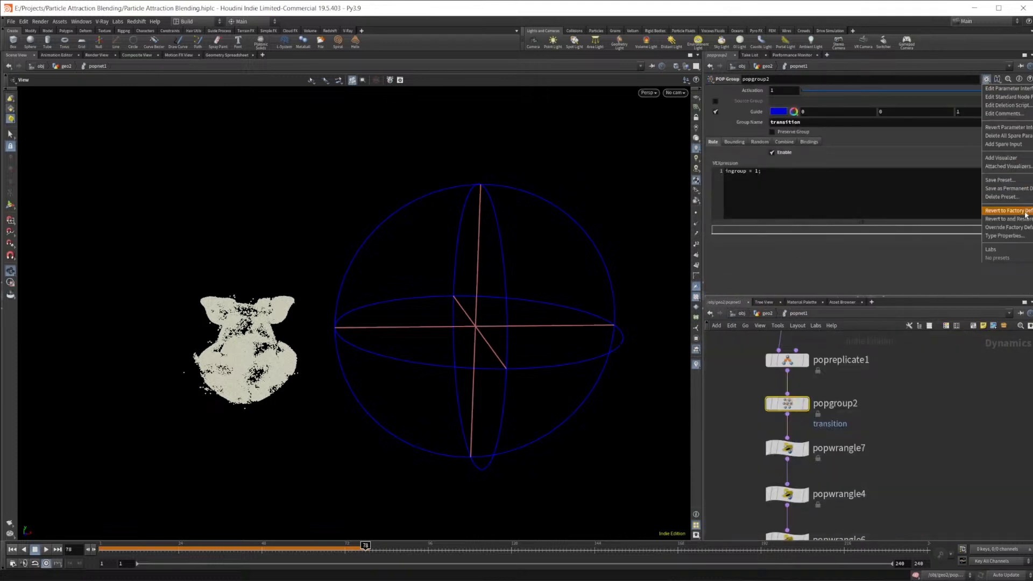
{"action": "left_click", "coordinate": [1022, 89]}
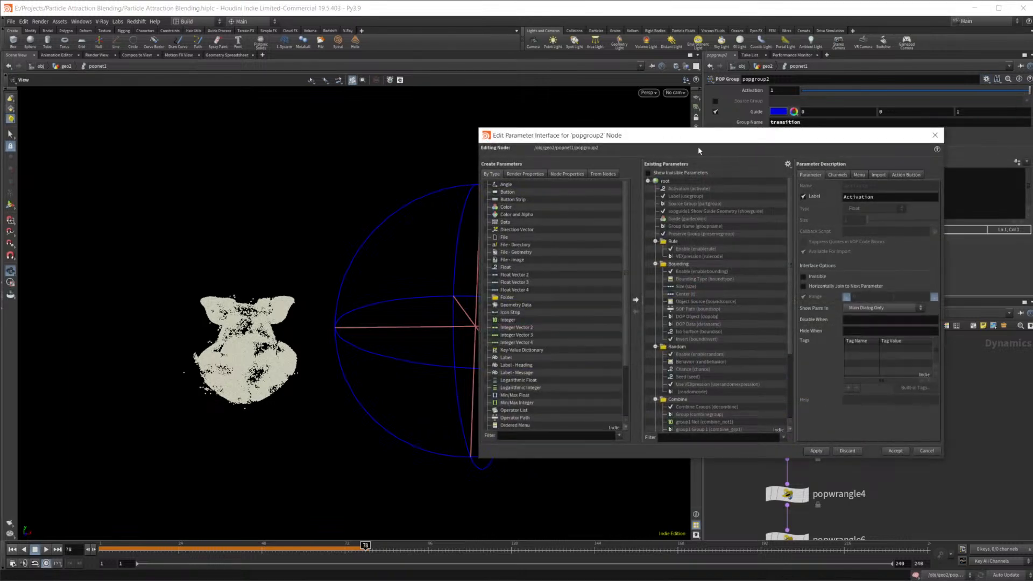
{"action": "scroll", "coordinate": [722, 258], "scroll_direction": "down", "scroll_amount": 4}
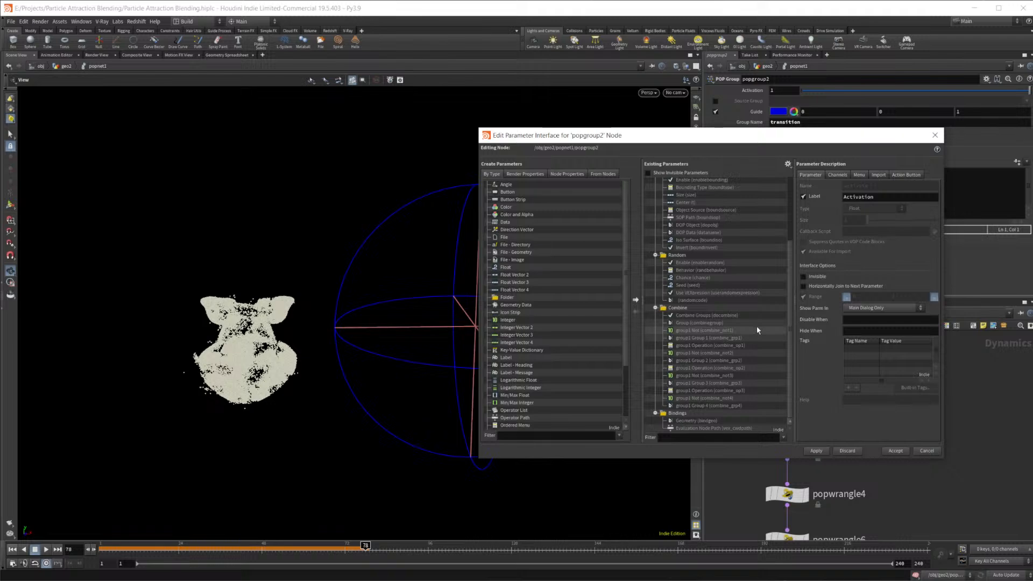
{"action": "left_click", "coordinate": [699, 437]}
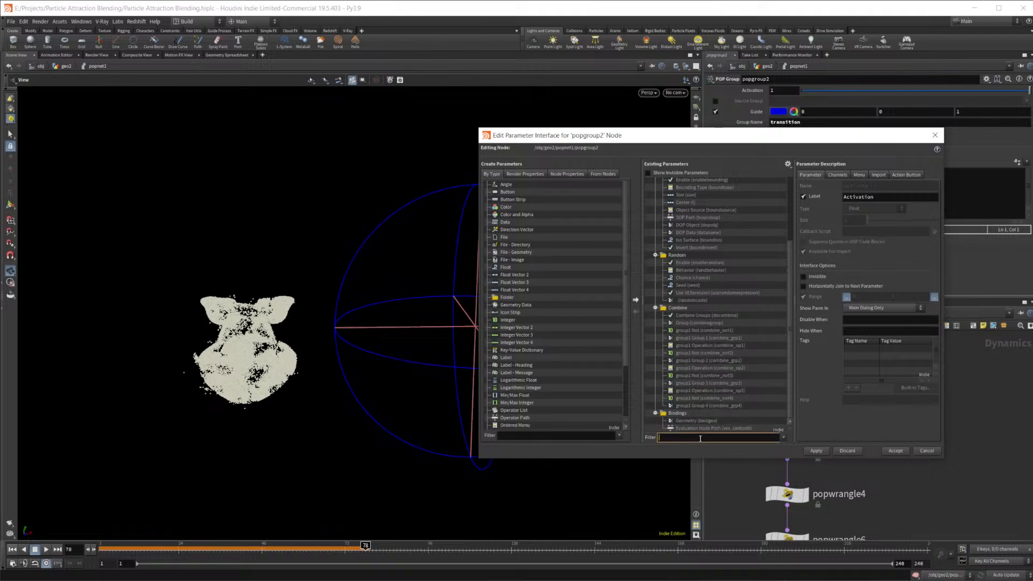
{"action": "type", "text": "pres"}
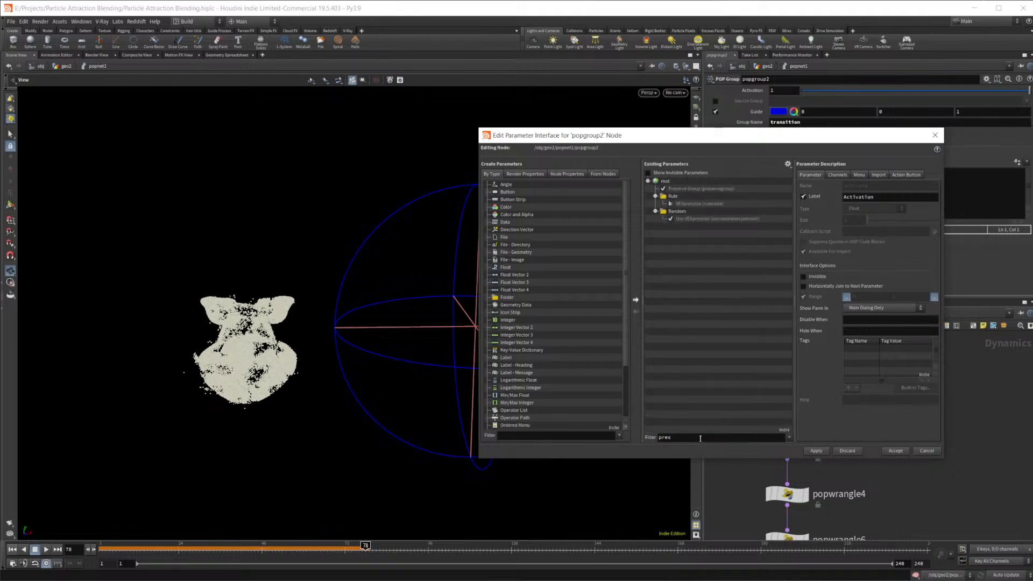
{"action": "left_click", "coordinate": [707, 197]}
{"action": "left_click", "coordinate": [703, 190]}
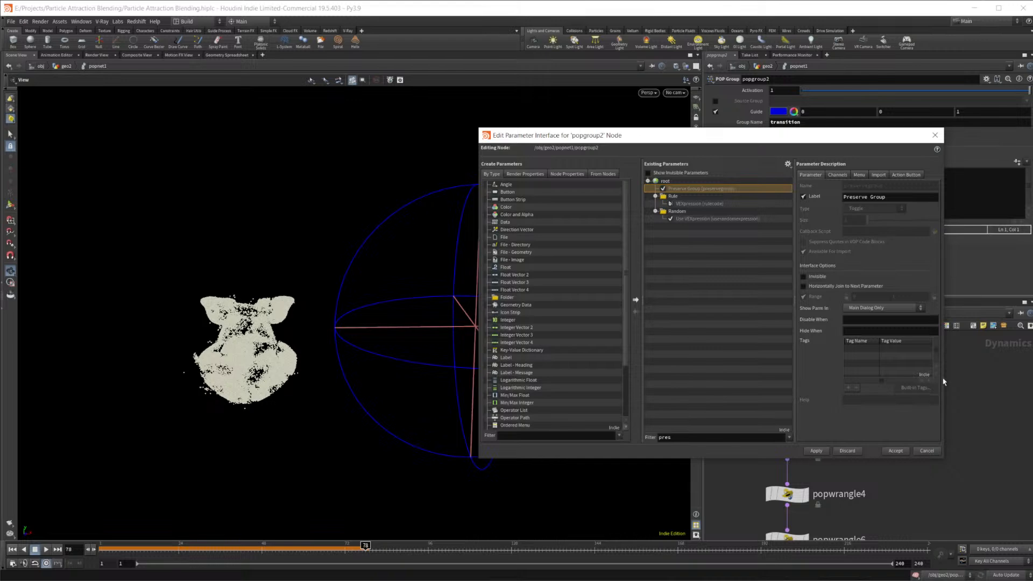
Step: Check the Preserve Group parameter's channel, menu, import and general settings, and close the parameter interface editor
{"action": "left_click", "coordinate": [837, 174]}
{"action": "left_click", "coordinate": [859, 175]}
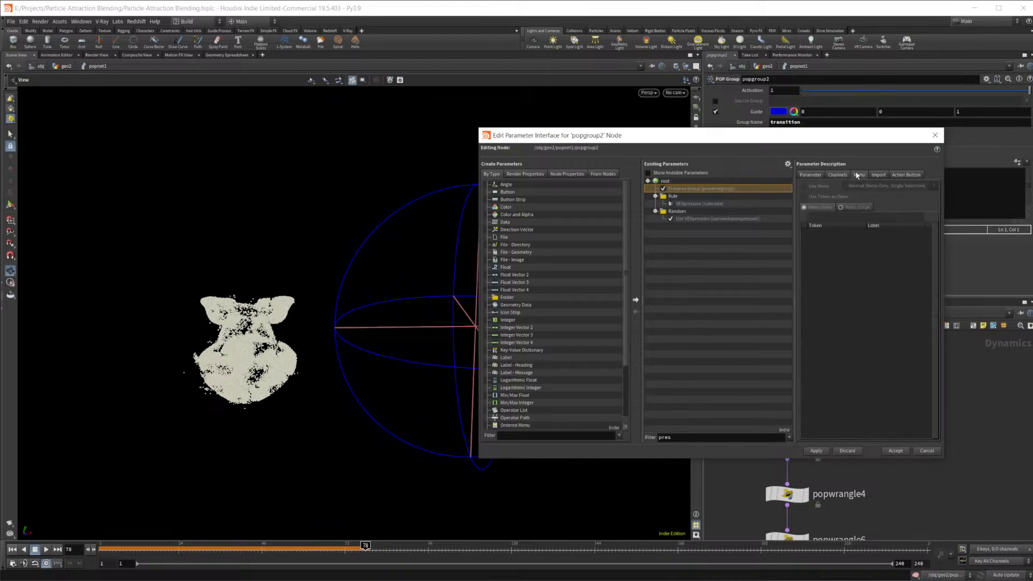
{"action": "left_click", "coordinate": [879, 174]}
{"action": "left_click", "coordinate": [810, 174]}
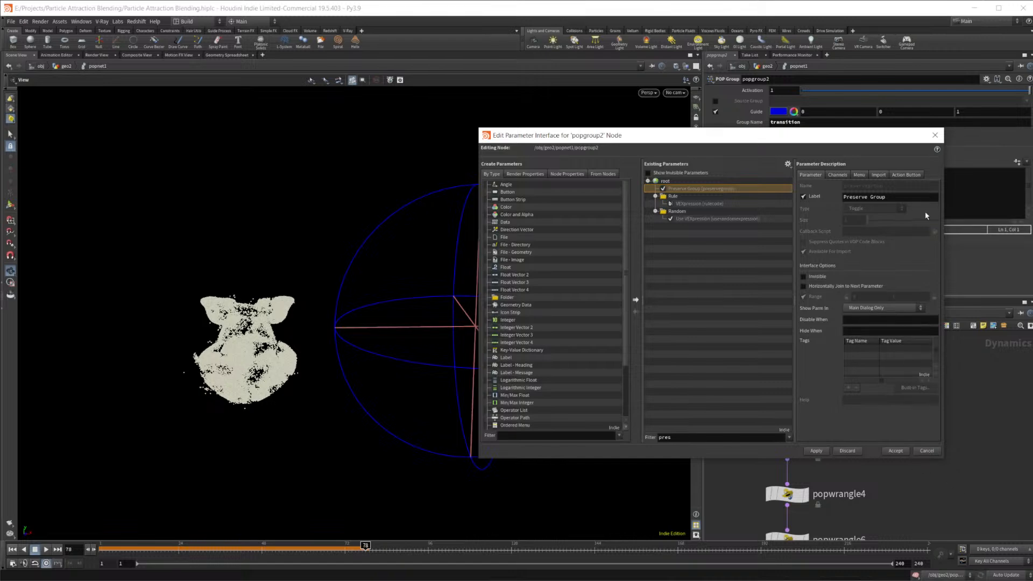
{"action": "left_click", "coordinate": [934, 135]}
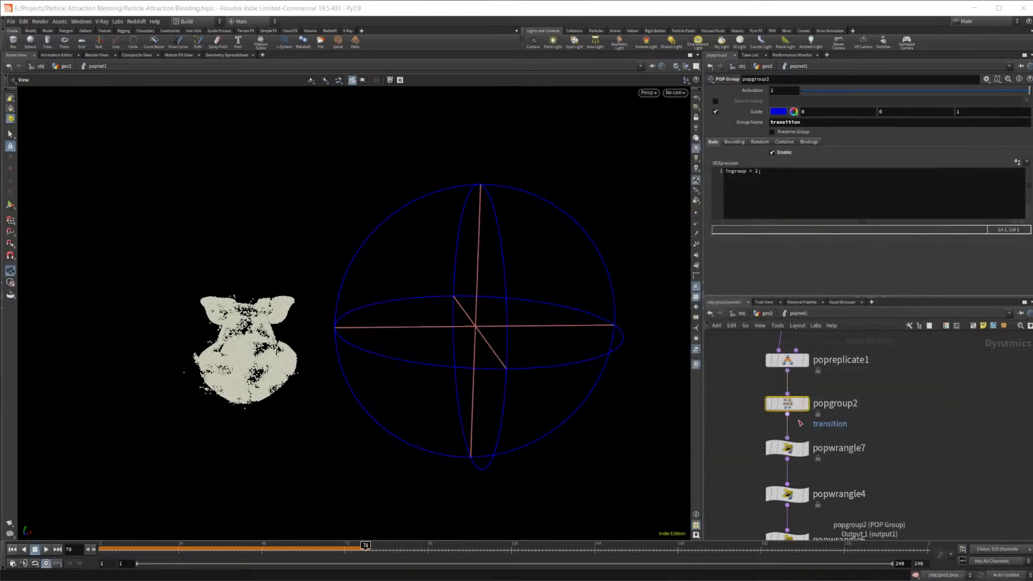
Step: Look through the apply_rules parameters inside popgroup2, including Preserve Group, and return to popnet1
{"action": "double_click", "coordinate": [787, 404]}
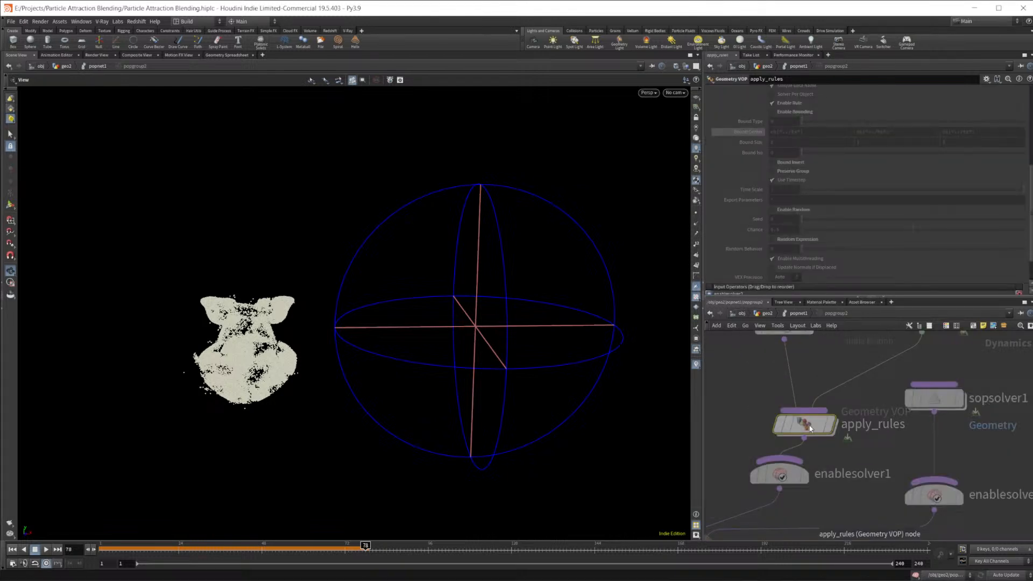
{"action": "scroll", "coordinate": [797, 231], "scroll_direction": "up", "scroll_amount": 4}
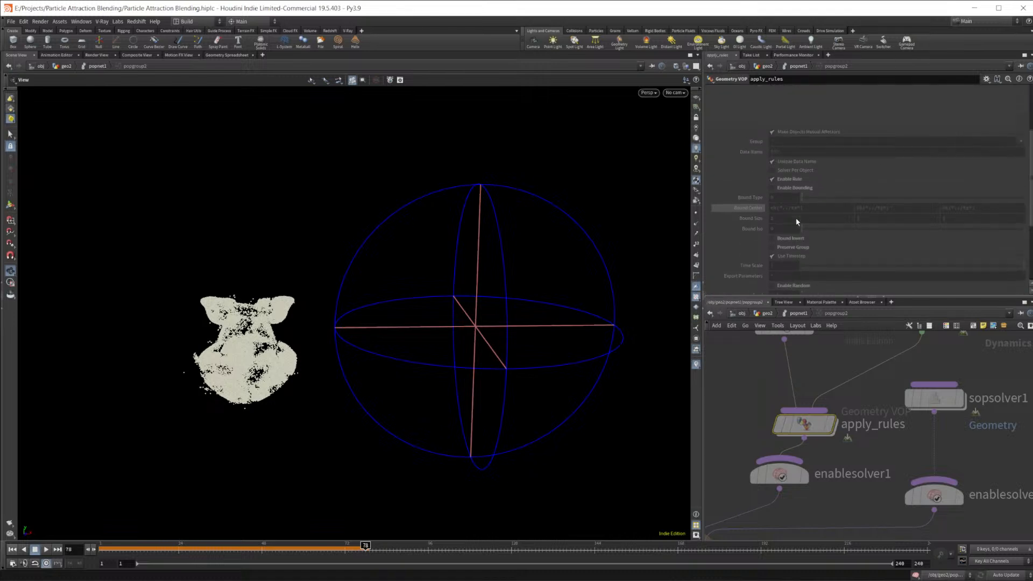
{"action": "scroll", "coordinate": [798, 232], "scroll_direction": "down", "scroll_amount": 2}
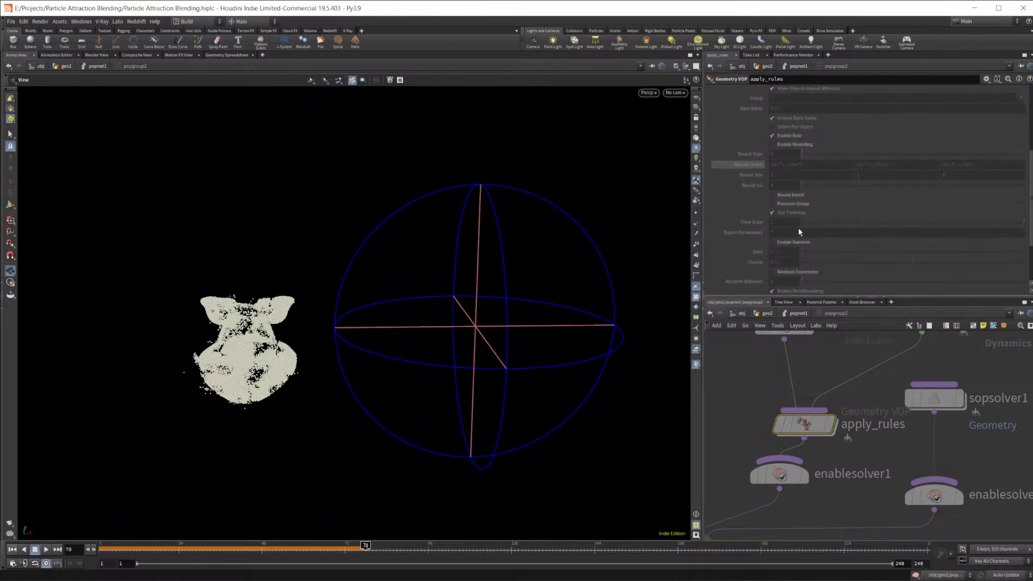
{"action": "left_click", "coordinate": [788, 314]}
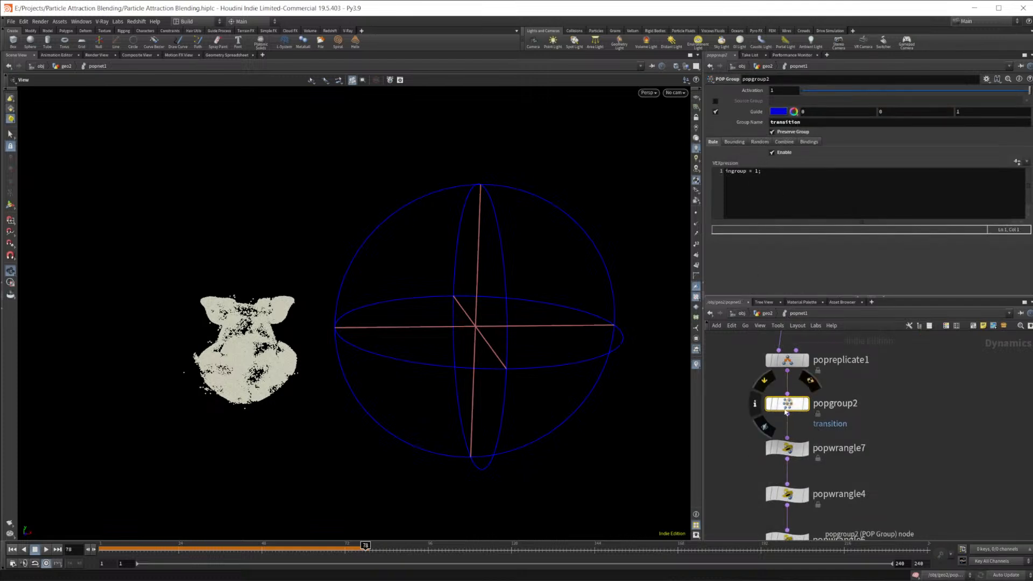
Step: Look at the apply_rules network inside popgroup2, return to popnet1 and turn off Preserve Group on popgroup2
{"action": "double_click", "coordinate": [785, 405]}
{"action": "mouse_move", "coordinate": [801, 422]}
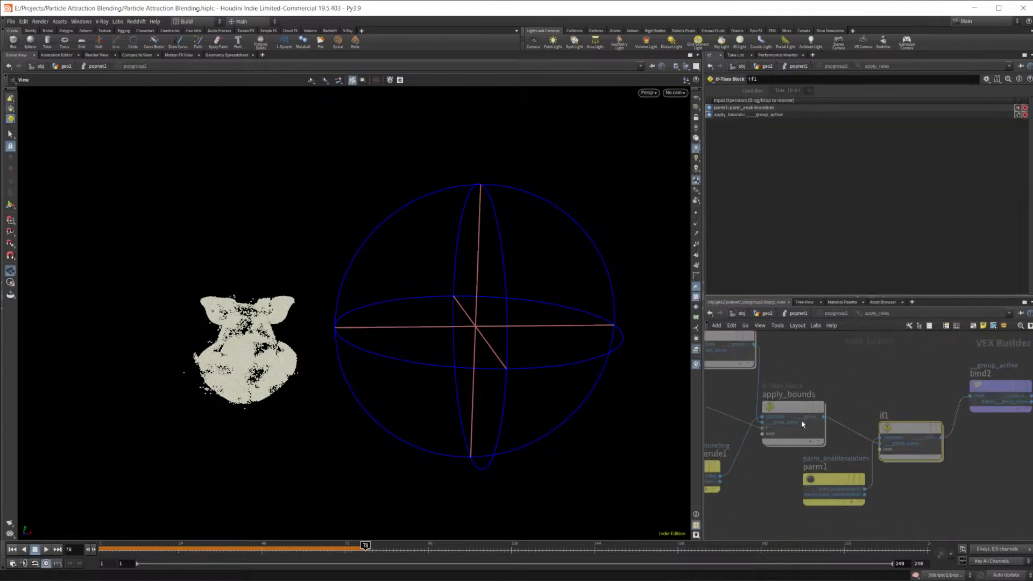
{"action": "key", "text": "u"}
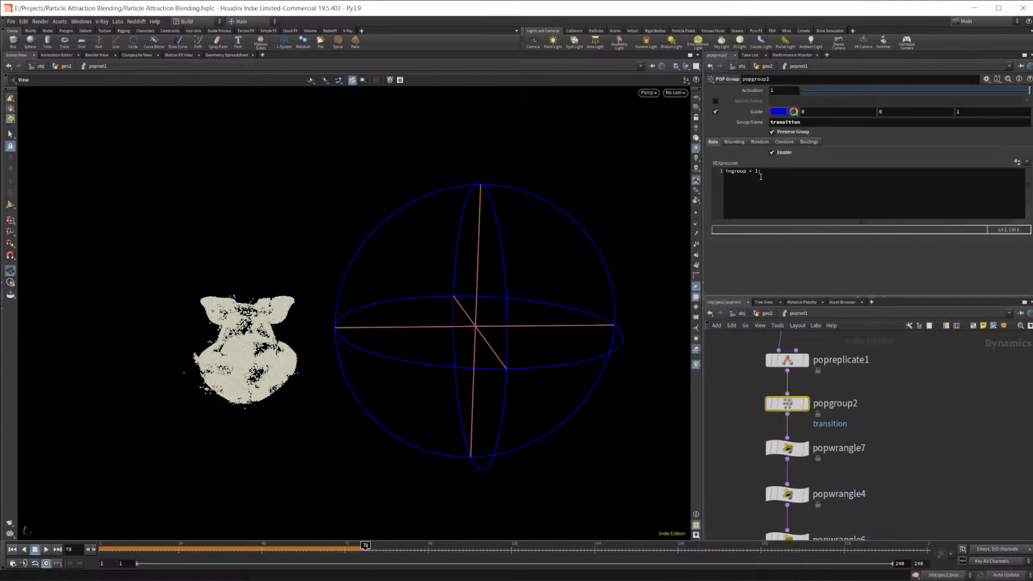
{"action": "left_click", "coordinate": [792, 133]}
Step: Go back into popgroup2's apply_rules, check parm_enablerule1's connection to apply_bounds, and move parm_enablerule slightly up to view its settings
{"action": "double_click", "coordinate": [787, 408]}
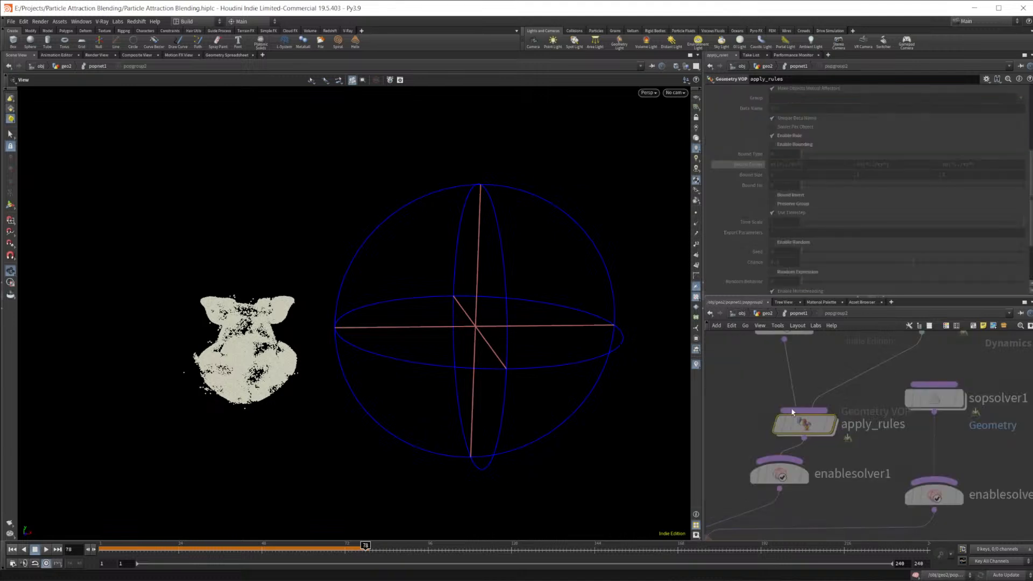
{"action": "double_click", "coordinate": [794, 411]}
{"action": "middle_click_drag", "start_coordinate": [839, 503], "coordinate": [906, 493]}
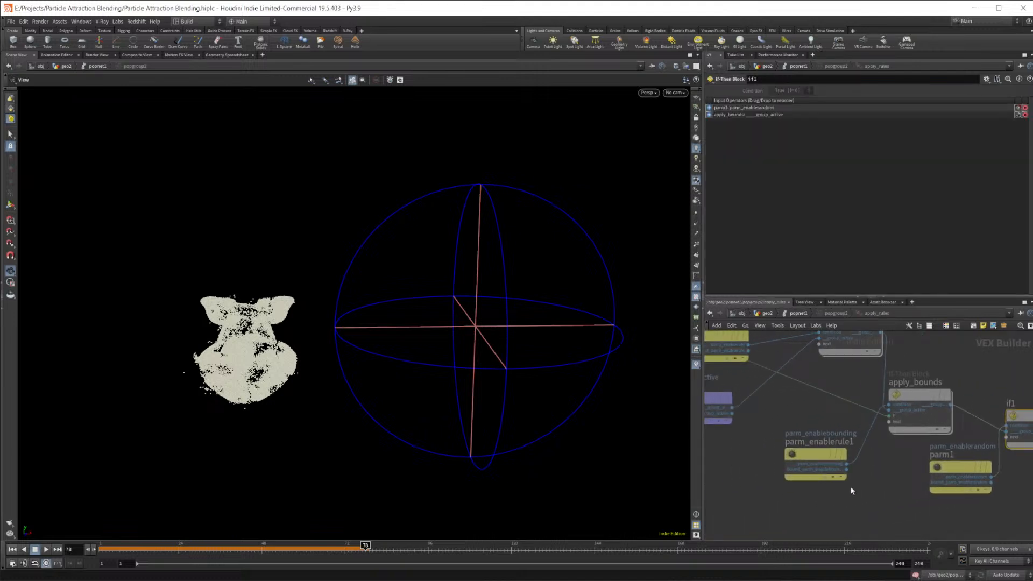
{"action": "left_click", "coordinate": [847, 469]}
{"action": "key", "text": "Escape"}
{"action": "middle_click_drag", "start_coordinate": [747, 444], "coordinate": [857, 489]}
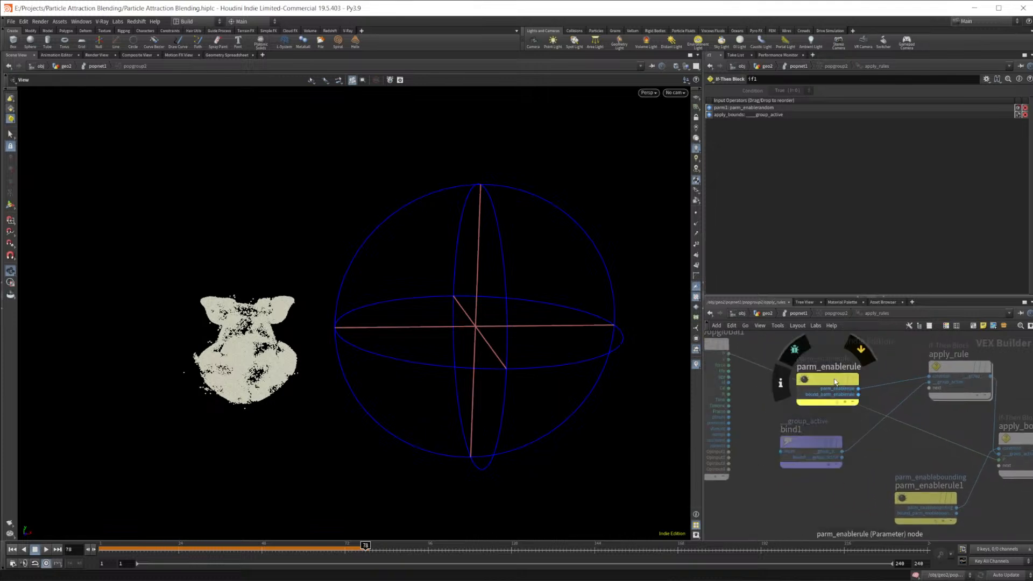
{"action": "left_click_drag", "start_coordinate": [829, 386], "coordinate": [831, 362]}
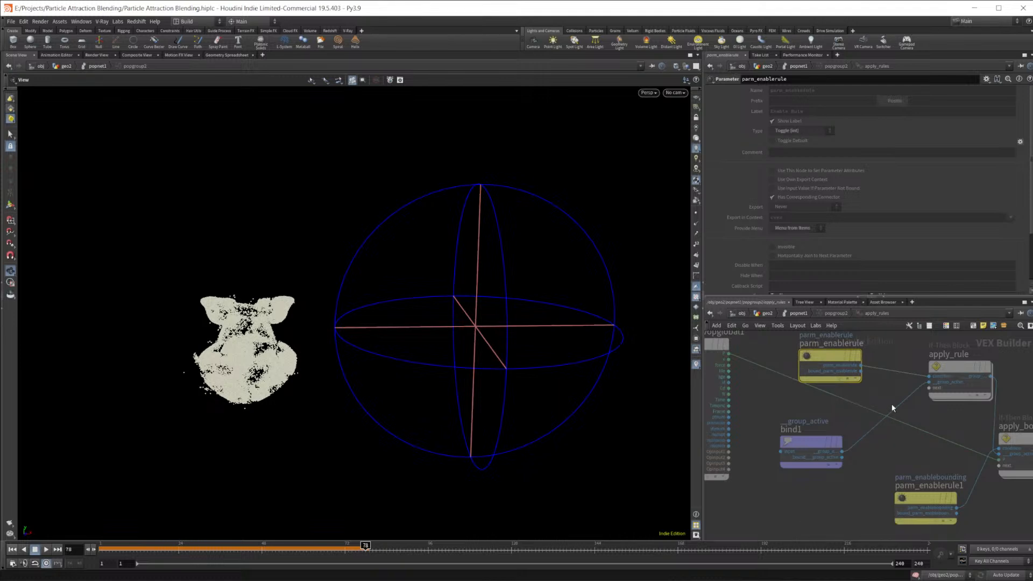
Step: Follow the inputs of apply_rule and apply_bounds and check the settings of the parm_enablerule1 parameter node
{"action": "middle_click_drag", "start_coordinate": [892, 408], "coordinate": [846, 422]}
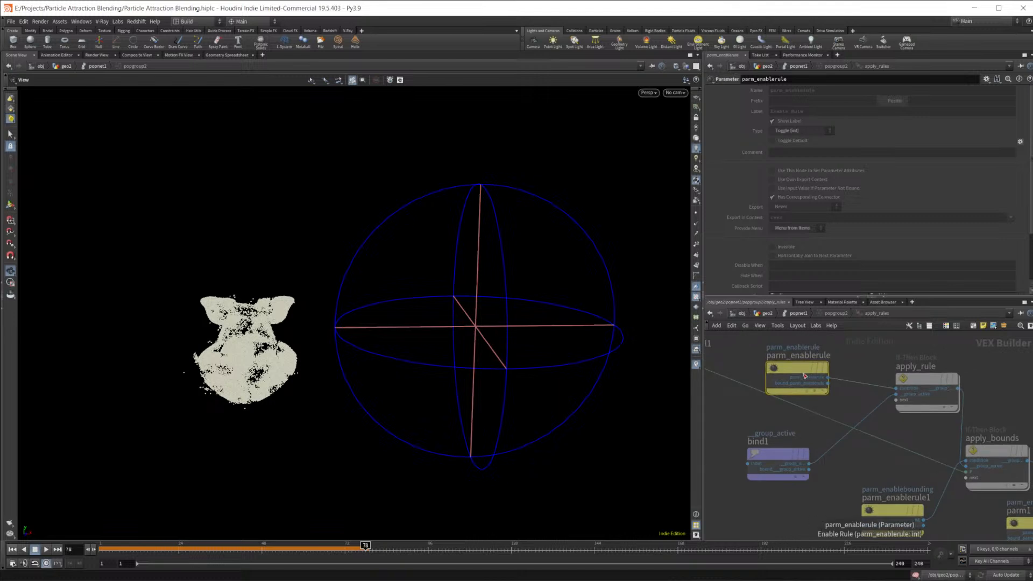
{"action": "middle_click_drag", "start_coordinate": [883, 465], "coordinate": [840, 395]}
{"action": "left_click", "coordinate": [852, 440]}
{"action": "left_click", "coordinate": [1025, 463]}
{"action": "key", "text": "Escape"}
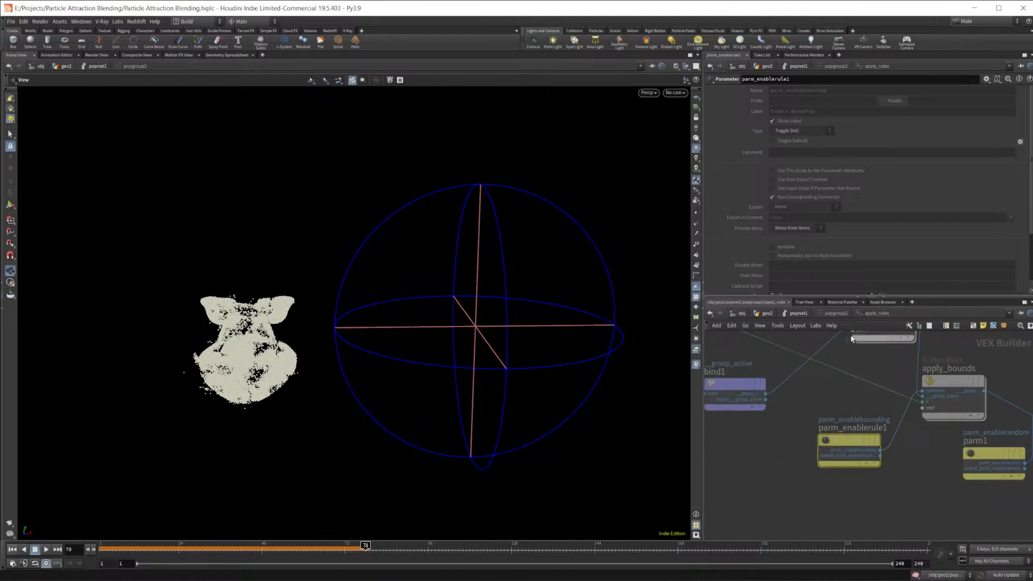
Step: Leave the apply_rules network and search the node's full parameter list around its Preserve Group and bounding options
{"action": "key", "text": "u"}
{"action": "scroll", "coordinate": [785, 243], "scroll_direction": "down", "scroll_amount": 5}
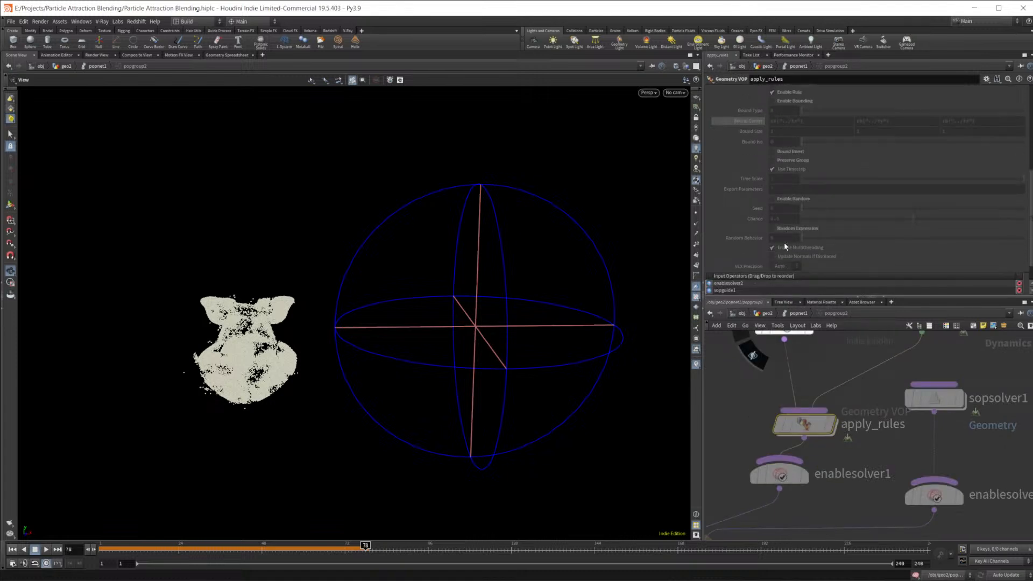
{"action": "scroll", "coordinate": [784, 243], "scroll_direction": "up", "scroll_amount": 10}
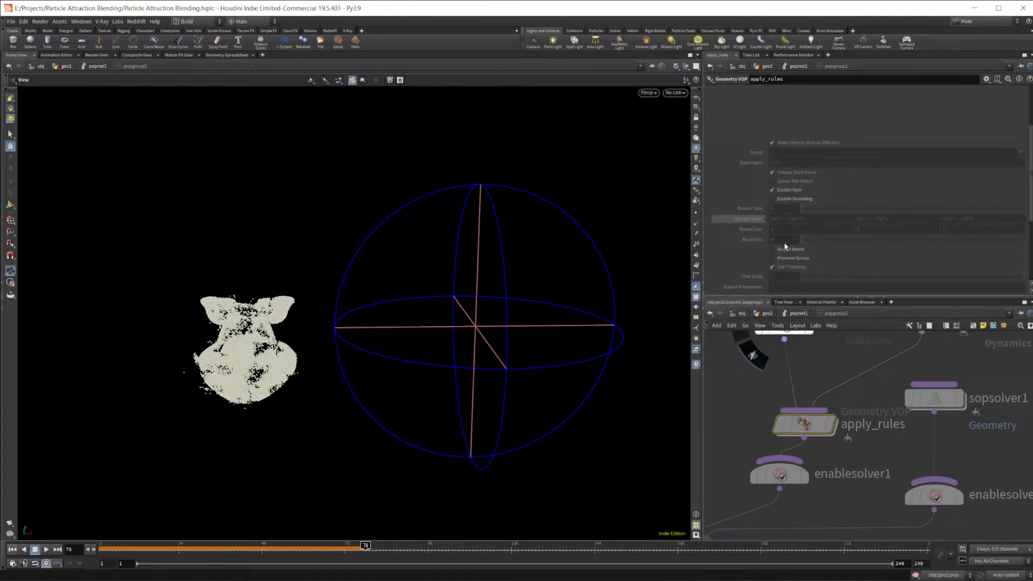
{"action": "scroll", "coordinate": [783, 242], "scroll_direction": "down", "scroll_amount": 6}
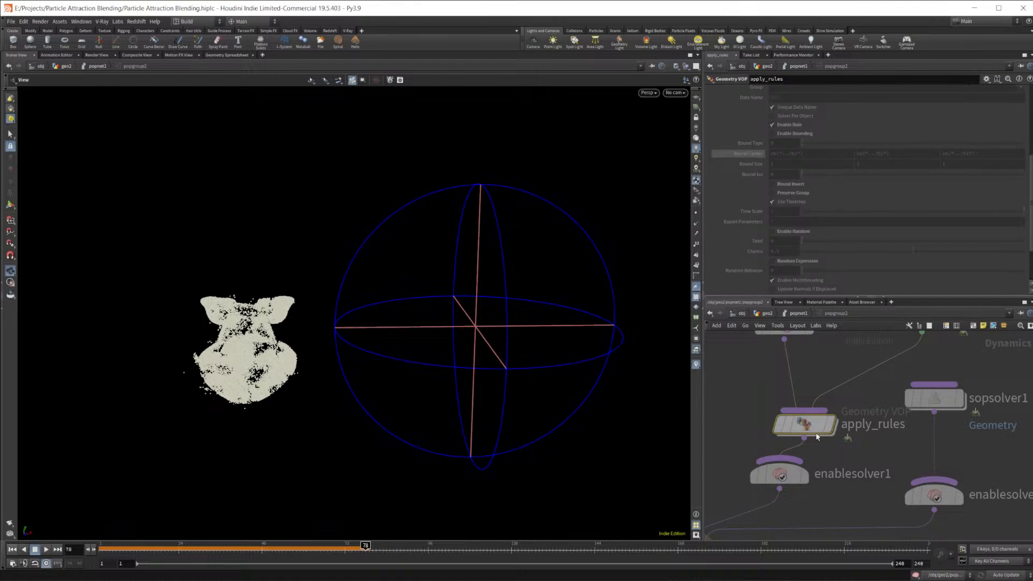
Step: Enter the apply_rule block inside apply_rules and locate the parm_preservegroup parameter node feeding its two-way switch
{"action": "double_click", "coordinate": [804, 424]}
{"action": "middle_click_drag", "start_coordinate": [952, 476], "coordinate": [899, 530]}
{"action": "middle_click_drag", "start_coordinate": [811, 482], "coordinate": [860, 477]}
{"action": "middle_click_drag", "start_coordinate": [757, 370], "coordinate": [814, 376]}
{"action": "double_click", "coordinate": [770, 379]}
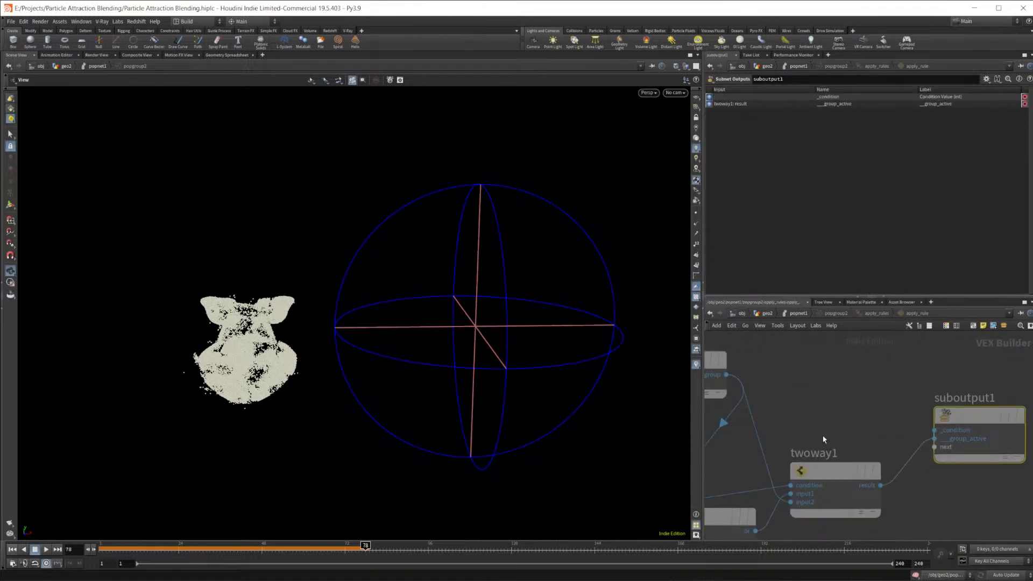
{"action": "left_click", "coordinate": [842, 496]}
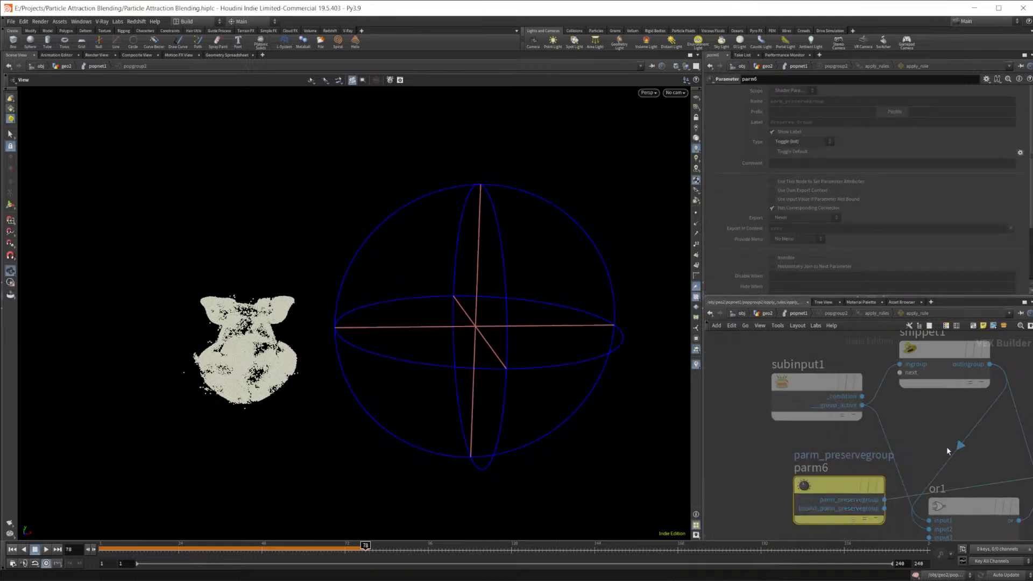
Step: Inspect subinput1, snippet1 and or1 inside apply_rule, and shift or1 slightly to see its incoming wires
{"action": "middle_click_drag", "start_coordinate": [945, 447], "coordinate": [782, 430]}
{"action": "middle_click_drag", "start_coordinate": [841, 414], "coordinate": [889, 427]}
{"action": "scroll", "coordinate": [863, 410], "scroll_direction": "down", "scroll_amount": 3}
{"action": "left_click", "coordinate": [787, 394]}
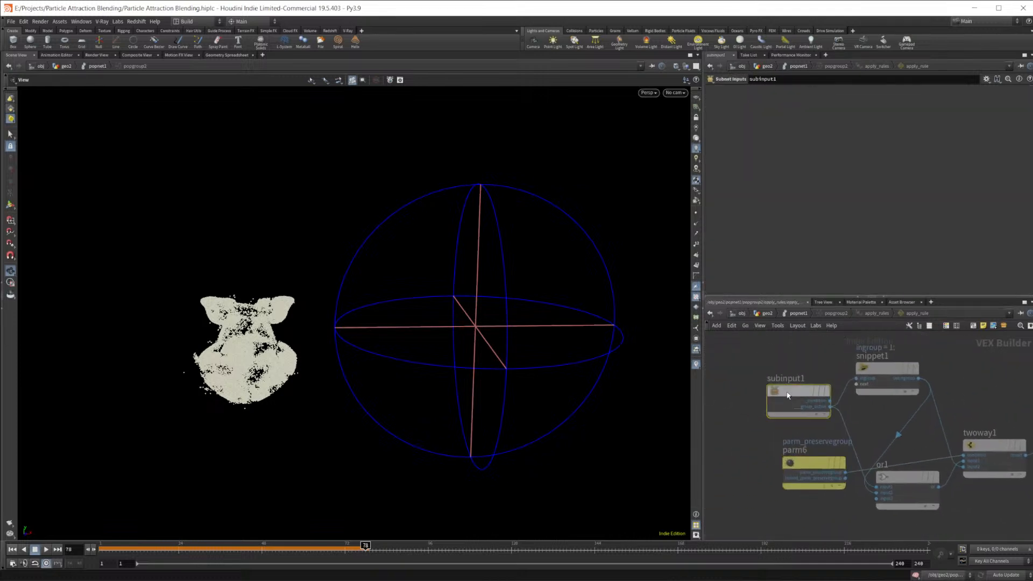
{"action": "left_click", "coordinate": [877, 376]}
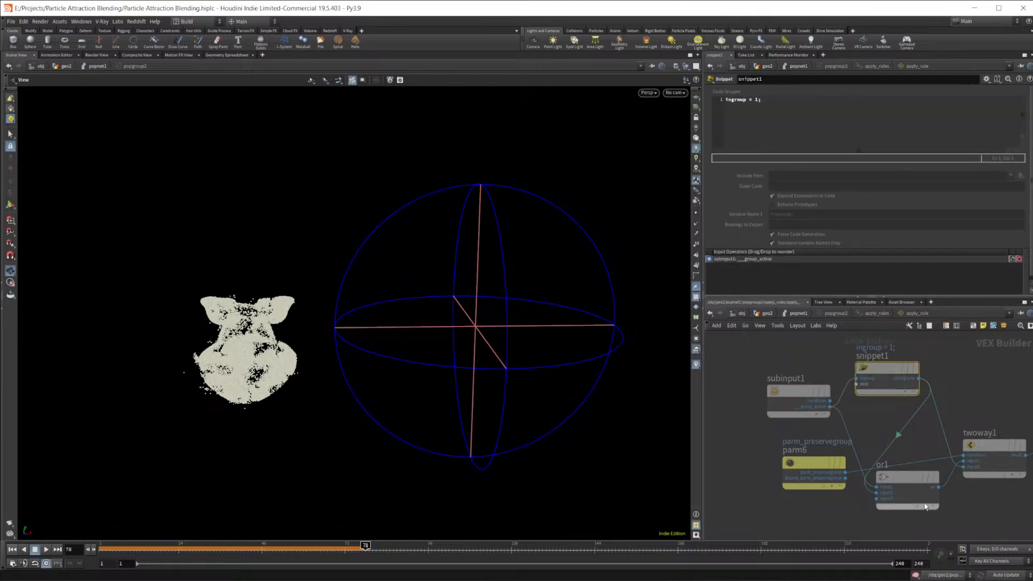
{"action": "left_click", "coordinate": [908, 484]}
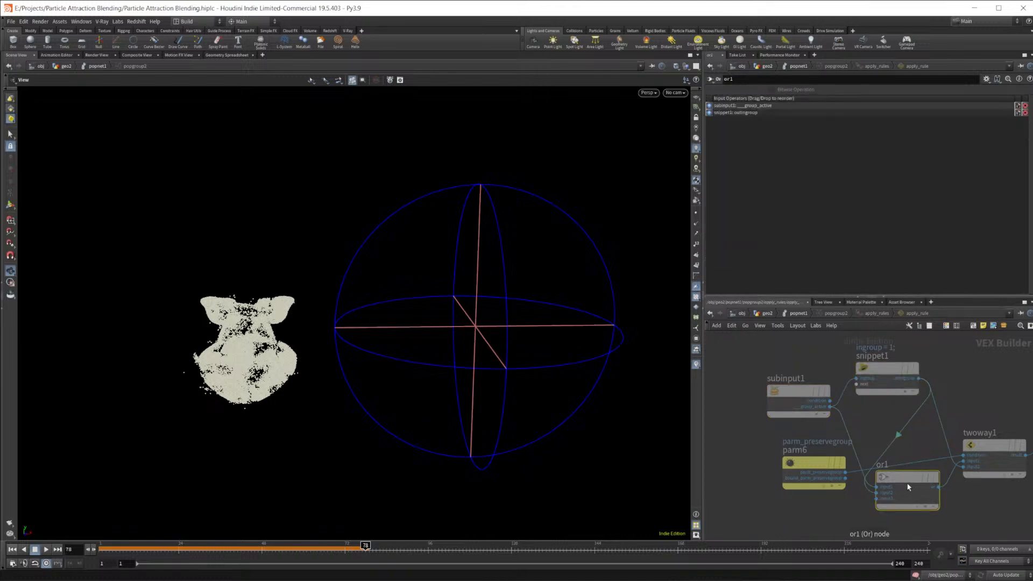
{"action": "left_click_drag", "start_coordinate": [912, 486], "coordinate": [929, 492]}
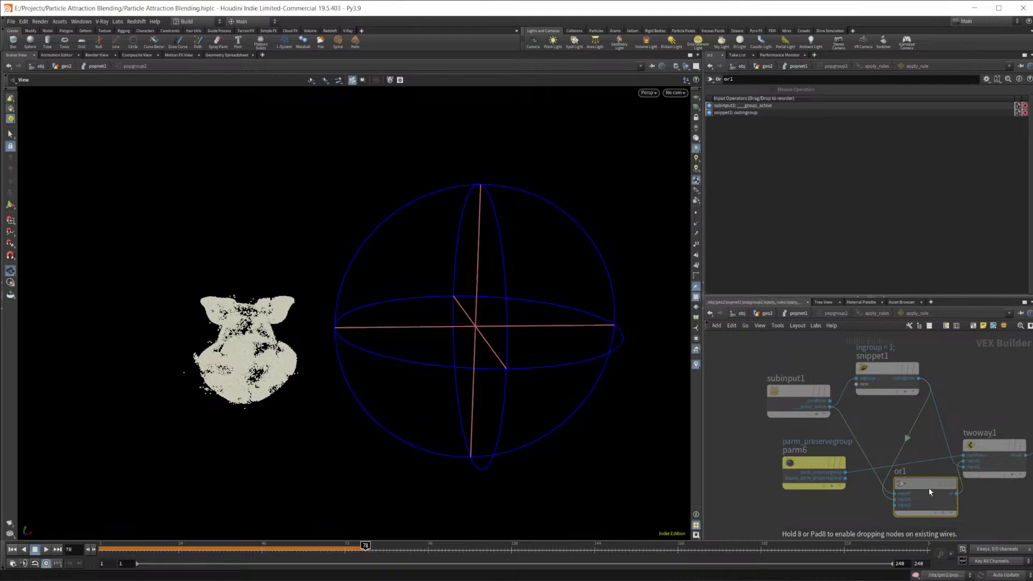
Step: Trace how the snippet1 code output and the subinput1 group value reach the twoway1 switch
{"action": "left_click", "coordinate": [891, 378]}
{"action": "middle_click_drag", "start_coordinate": [888, 425], "coordinate": [851, 425]}
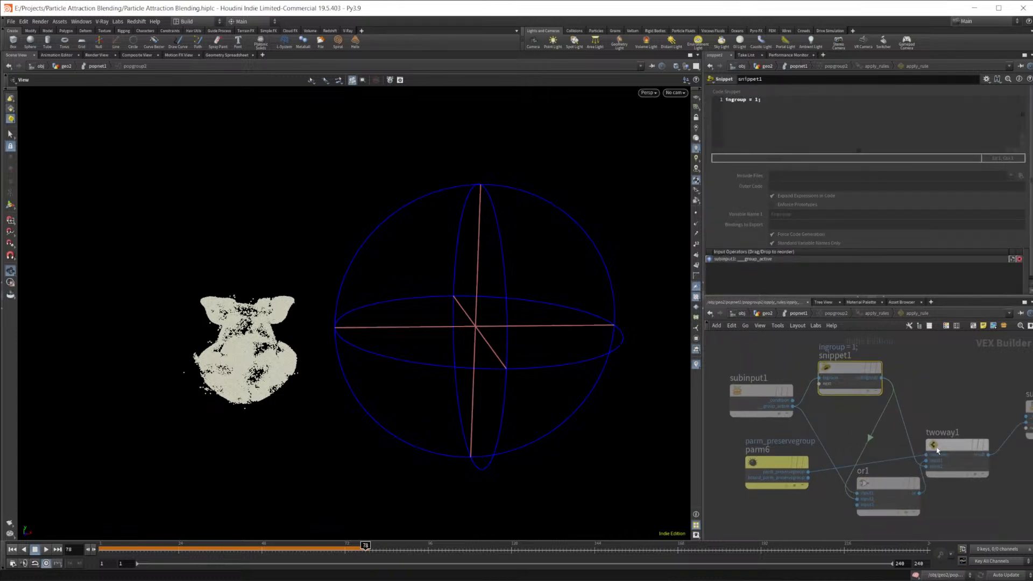
{"action": "left_click", "coordinate": [949, 451]}
{"action": "mouse_move", "coordinate": [960, 398]}
{"action": "middle_mouse_down"}
{"action": "mouse_move", "coordinate": [854, 399]}
{"action": "mouse_move", "coordinate": [886, 402]}
{"action": "mouse_move", "coordinate": [954, 381]}
{"action": "middle_mouse_up"}
{"action": "left_click", "coordinate": [783, 361]}
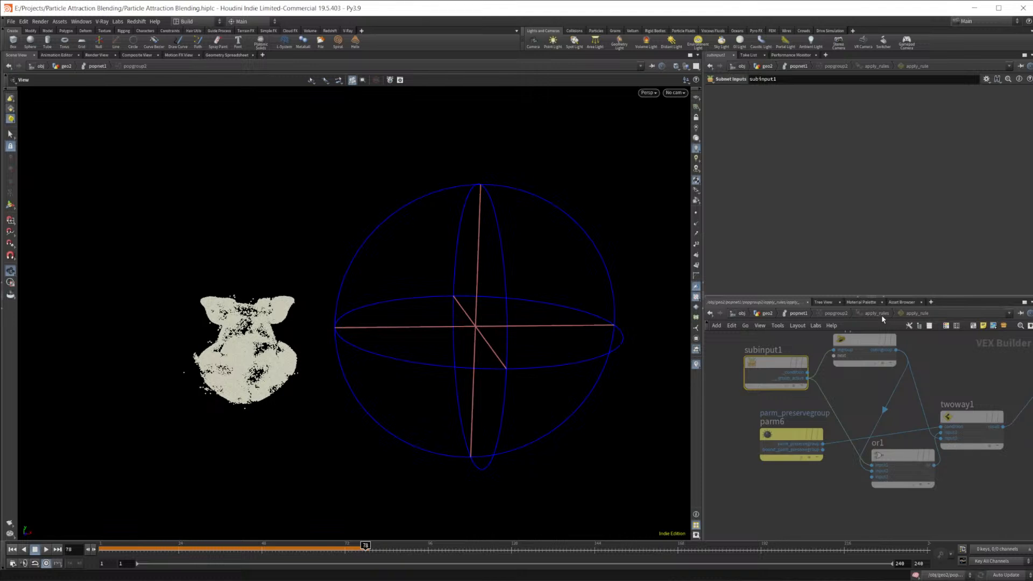
{"action": "middle_click_drag", "start_coordinate": [835, 400], "coordinate": [812, 436]}
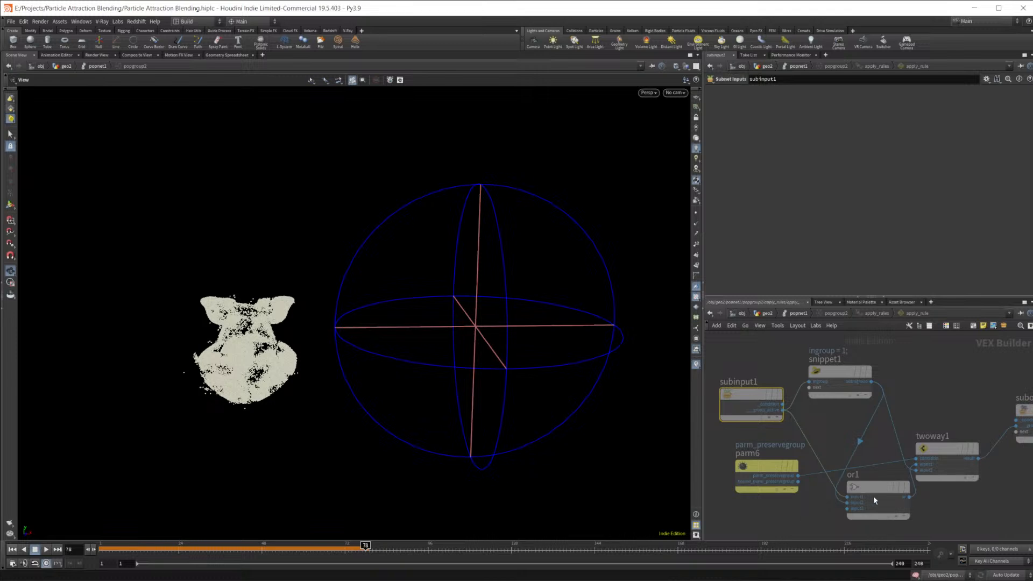
Step: Check the parm_preservegroup parameter node and the condition setting of the twoway1 switch it drives
{"action": "mouse_move", "coordinate": [961, 453]}
{"action": "left_click", "coordinate": [798, 475]}
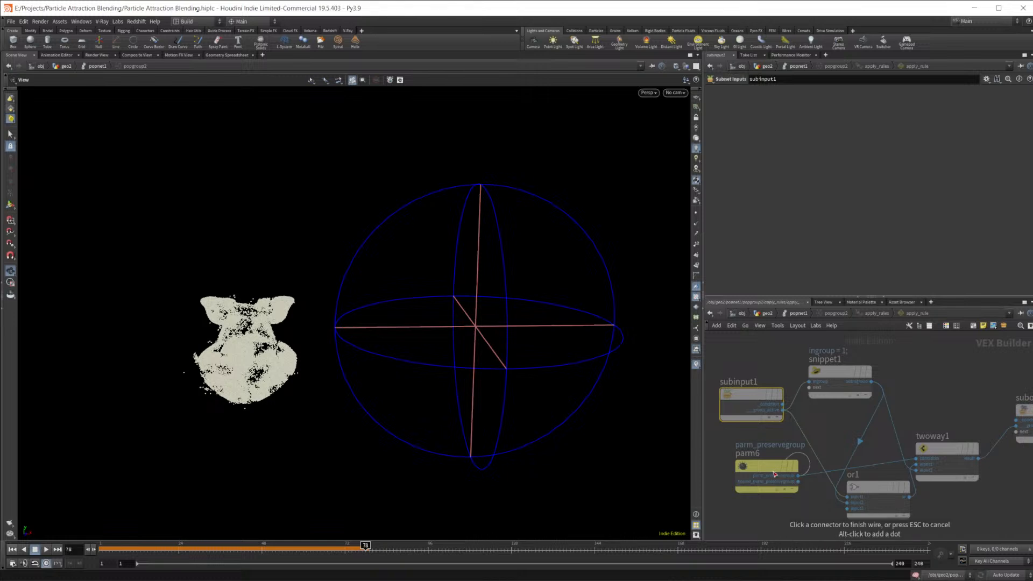
{"action": "left_click", "coordinate": [771, 475]}
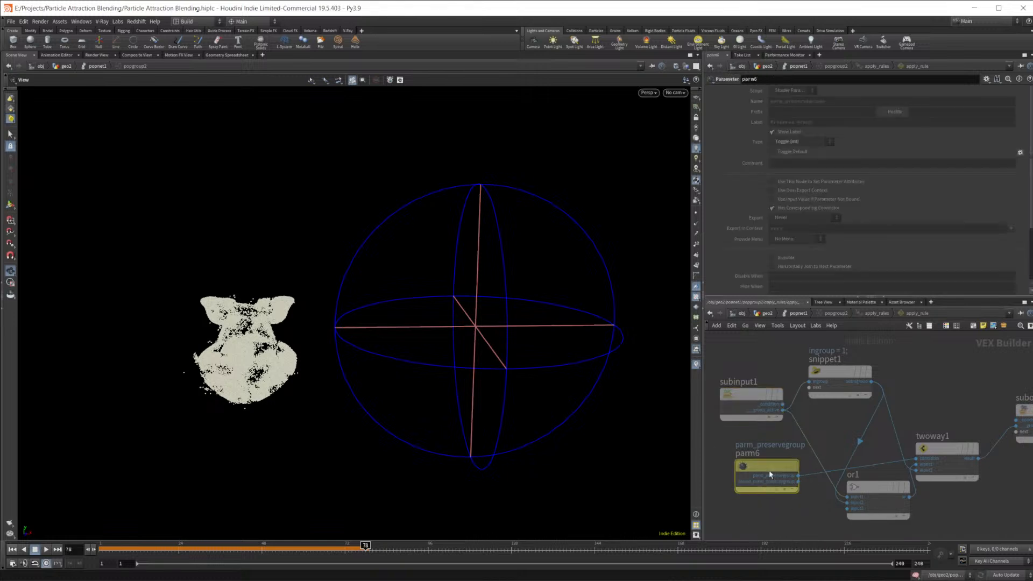
{"action": "left_click", "coordinate": [954, 454]}
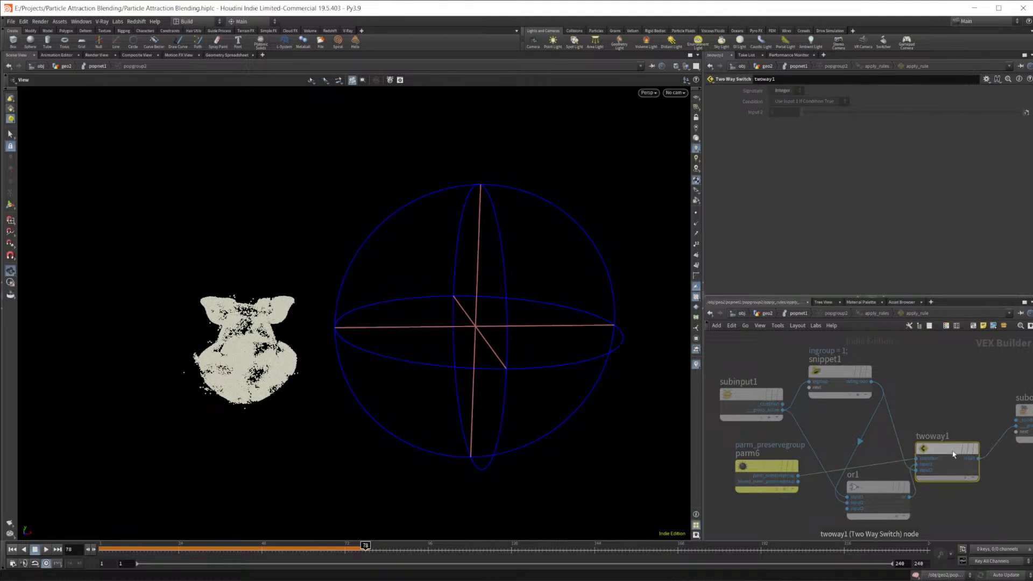
Step: Follow the switch result into suboutput1, recheck the twoway1 settings, and return to the popnet1 network
{"action": "middle_click_drag", "start_coordinate": [960, 408], "coordinate": [879, 431]}
{"action": "left_click", "coordinate": [936, 433]}
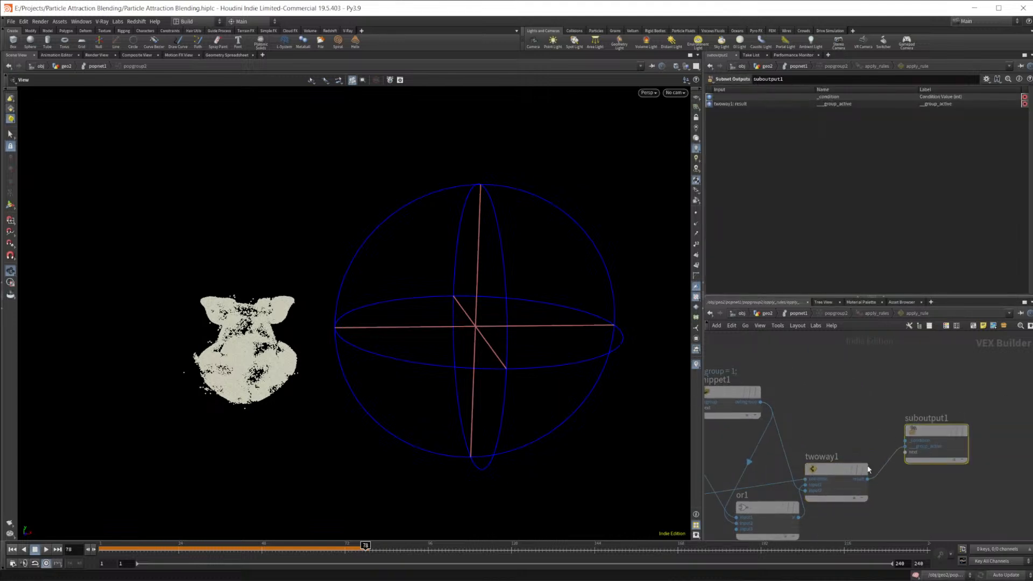
{"action": "left_click", "coordinate": [836, 475]}
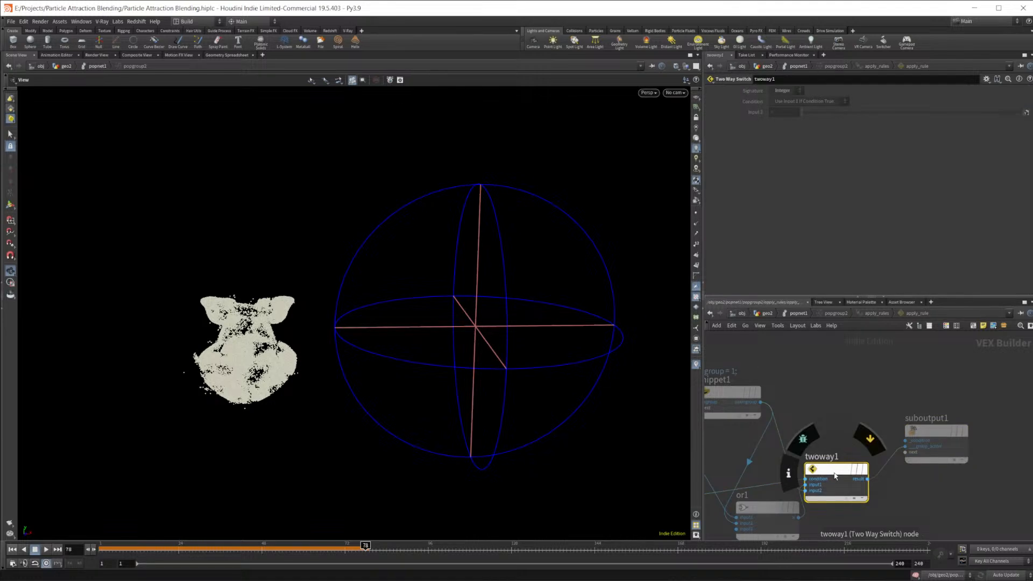
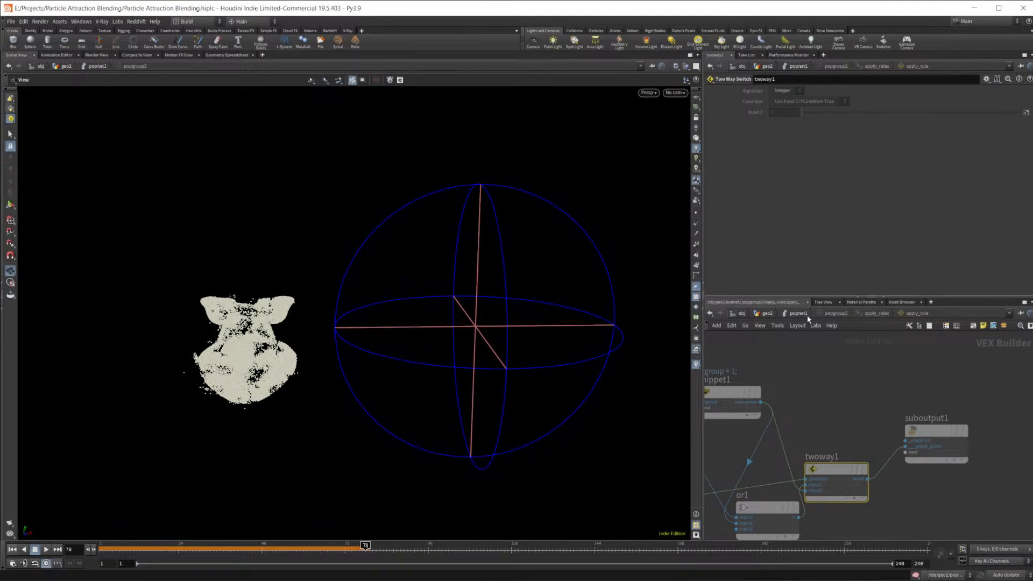
{"action": "left_click", "coordinate": [806, 316]}
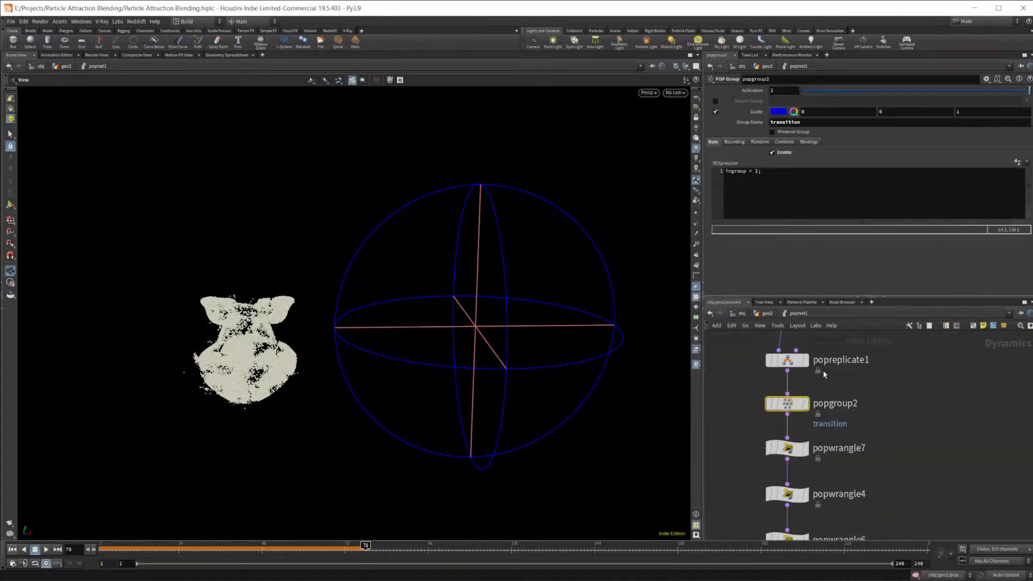
Step: Deselect popgroup2 in popnet1, scrub the simulation to frame 190, and go back to frame 81
{"action": "scroll", "coordinate": [930, 490], "scroll_direction": "down", "scroll_amount": 5}
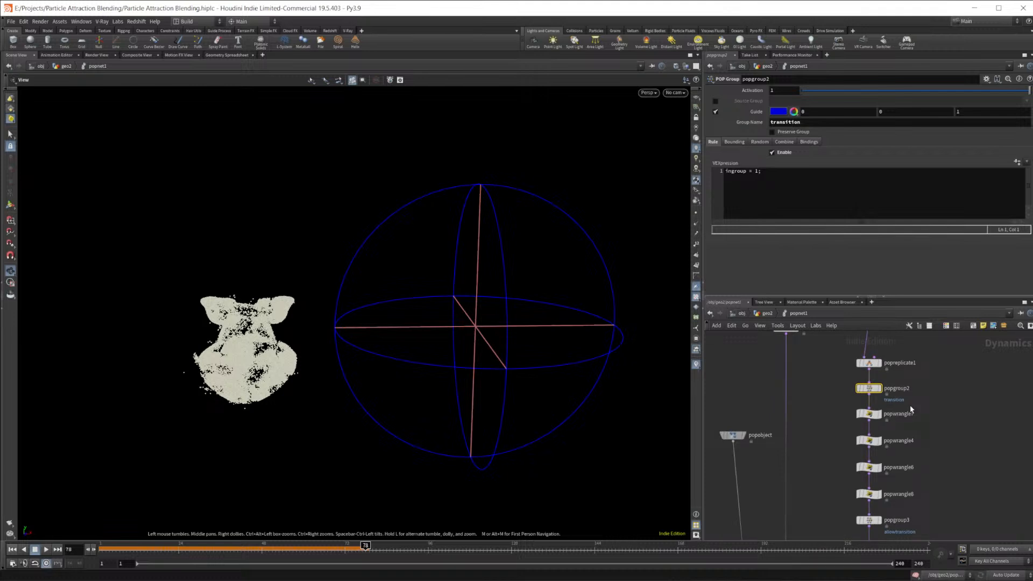
{"action": "middle_click_drag", "start_coordinate": [893, 401], "coordinate": [823, 444]}
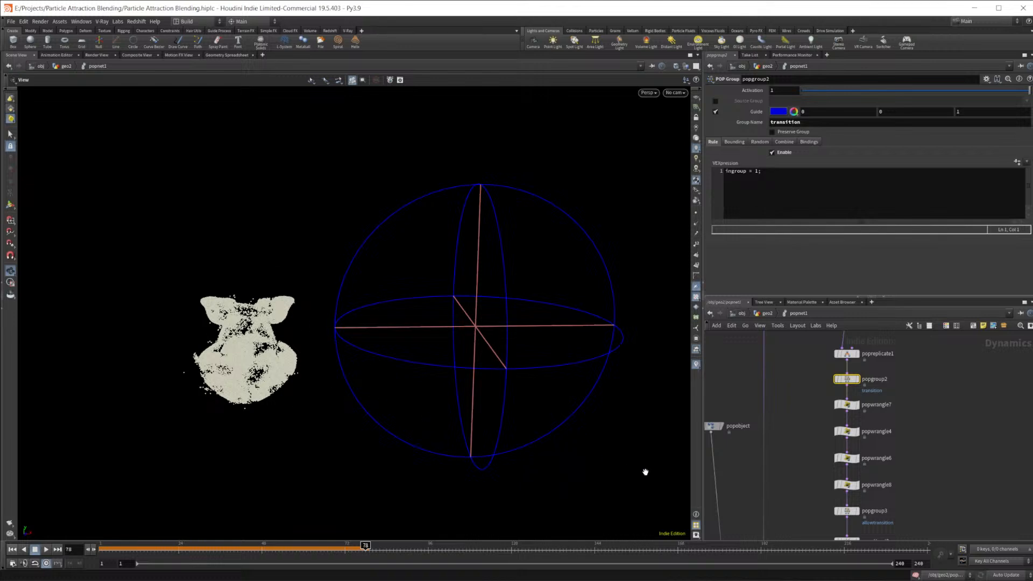
{"action": "left_click", "coordinate": [944, 445]}
{"action": "left_click_drag", "start_coordinate": [144, 550], "coordinate": [781, 545]}
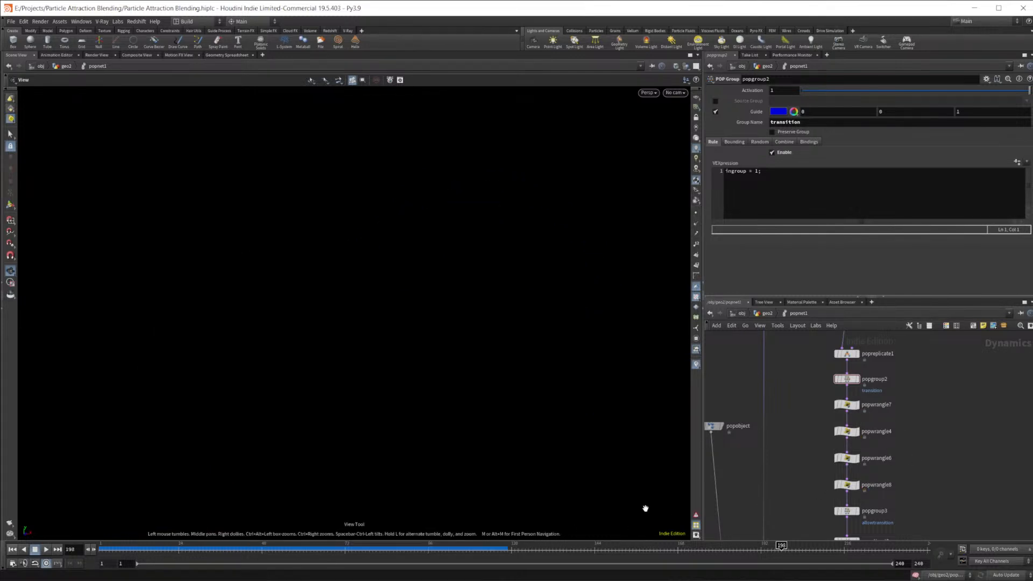
{"action": "left_click", "coordinate": [376, 553]}
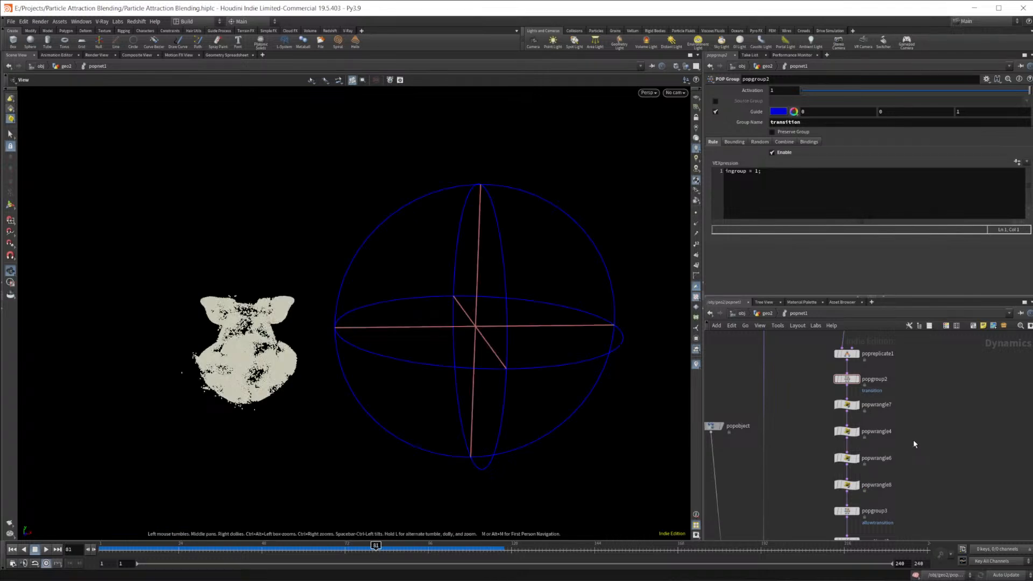
Step: Move the popgroup3 node out to the side of the main chain, beside the gap between popwrangle8 and popattract2
{"action": "scroll", "coordinate": [914, 444], "scroll_direction": "up", "scroll_amount": 3}
{"action": "mouse_move", "coordinate": [889, 461]}
{"action": "middle_mouse_down"}
{"action": "mouse_move", "coordinate": [890, 363]}
{"action": "mouse_move", "coordinate": [883, 368]}
{"action": "middle_mouse_up"}
{"action": "middle_click_drag", "start_coordinate": [885, 415], "coordinate": [891, 380]}
{"action": "mouse_move", "coordinate": [815, 385]}
{"action": "left_click", "coordinate": [797, 402]}
{"action": "left_click", "coordinate": [819, 385]}
{"action": "left_click_drag", "start_coordinate": [819, 384], "coordinate": [900, 391]}
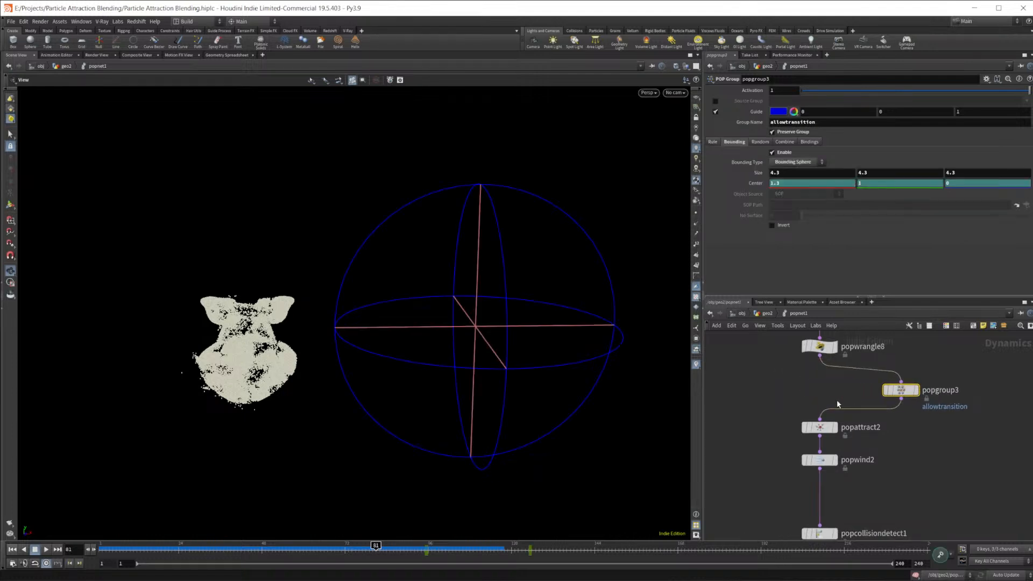
Step: Add a POP Wrangle node and wire it between popwrangle8 and popattract2 in place of popgroup3
{"action": "key", "text": "Tab"}
{"action": "type", "text": "pop wr"}
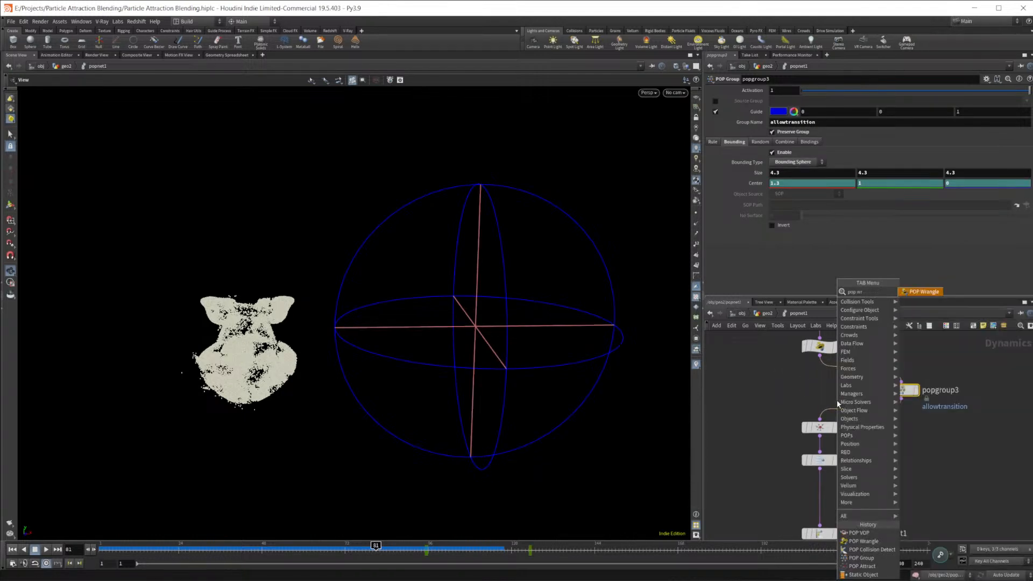
{"action": "key", "text": "Return"}
{"action": "left_click", "coordinate": [829, 400]}
{"action": "left_click_drag", "start_coordinate": [819, 355], "coordinate": [822, 389]}
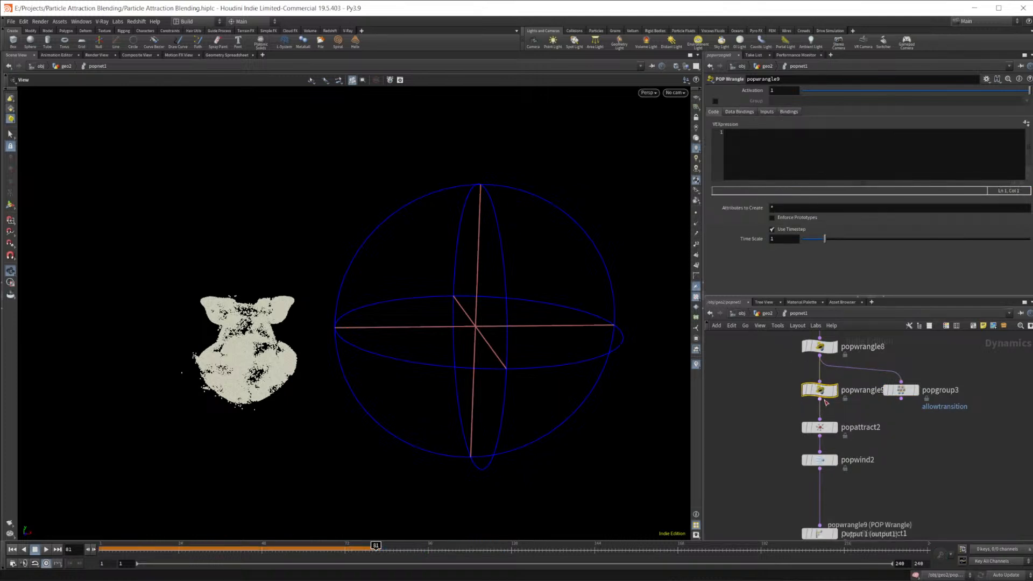
Step: Write f@threshold = chf('threshold'); in the new POP Wrangle and create the Threshold parameter for it
{"action": "left_click", "coordinate": [761, 149]}
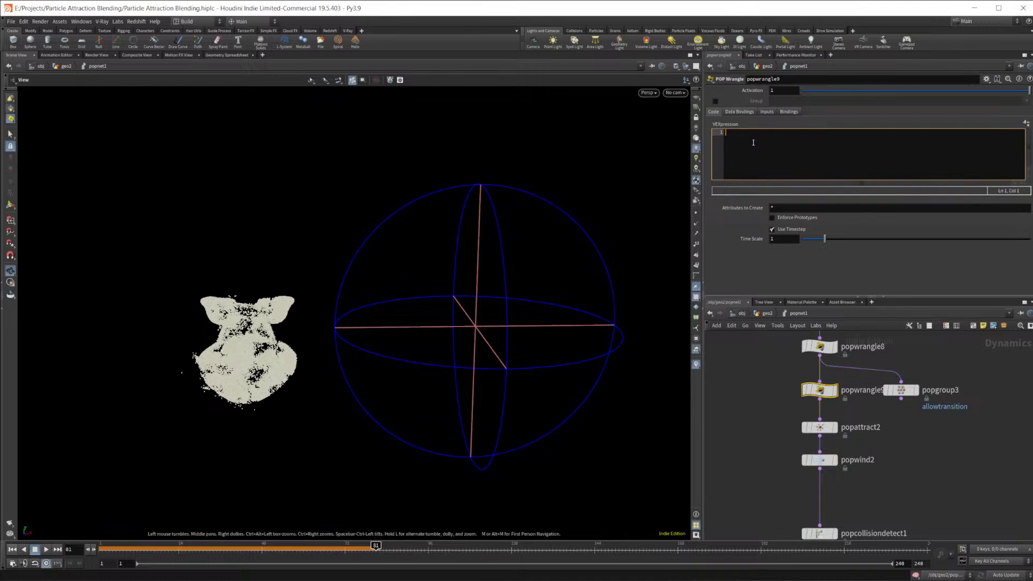
{"action": "type", "text": "f@t"}
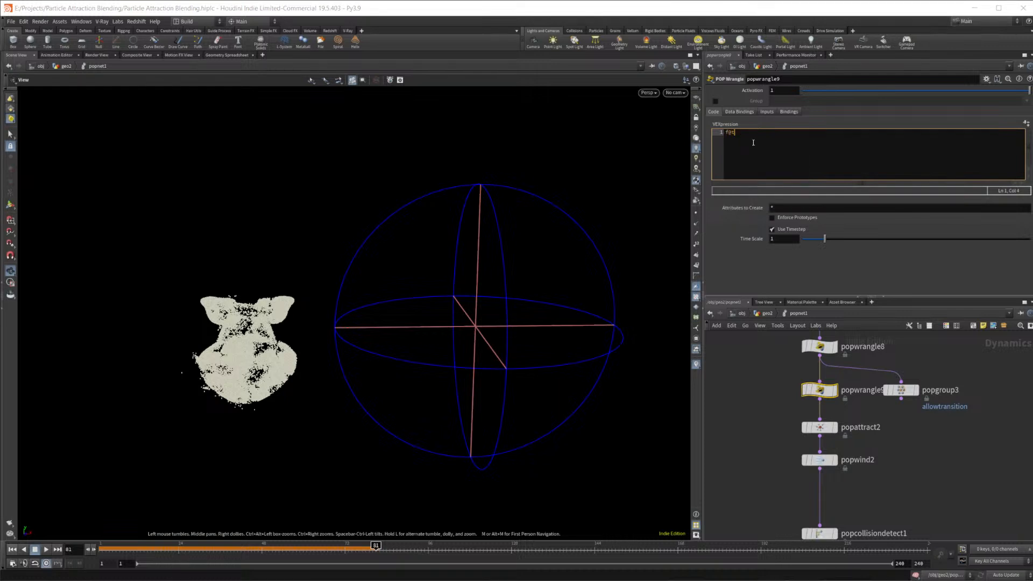
{"action": "type", "text": "hreshold = chf("}
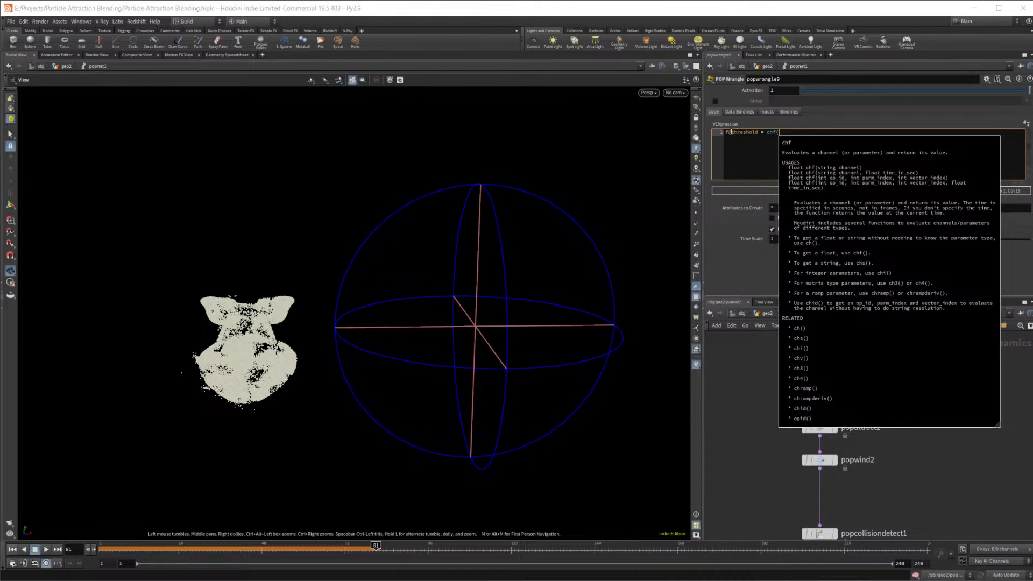
{"action": "type", "text": "'threshold"}
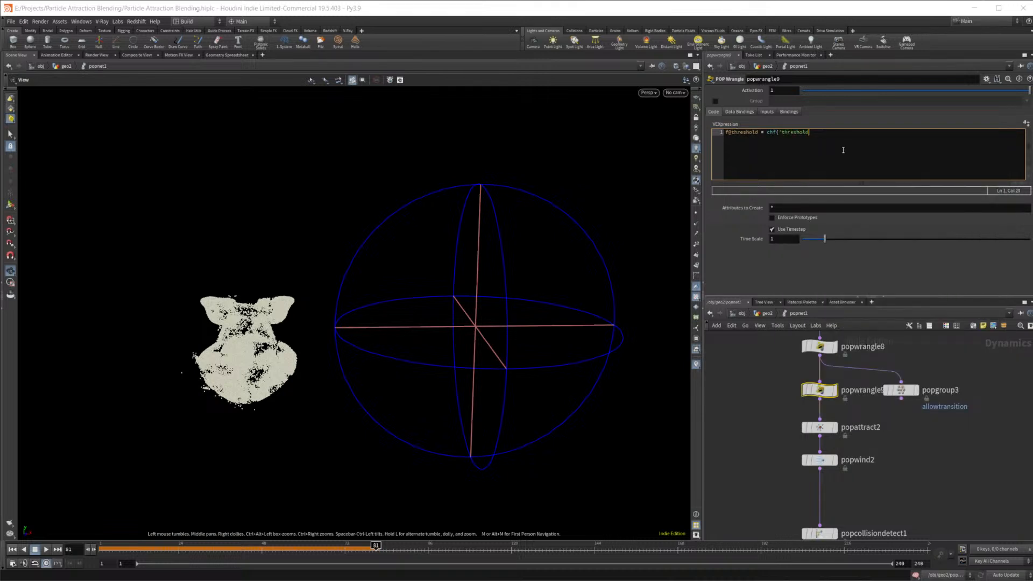
{"action": "type", "text": "');"}
{"action": "left_click", "coordinate": [1026, 123]}
{"action": "left_click", "coordinate": [854, 134]}
{"action": "key", "text": "Return"}
{"action": "key", "text": "Return"}
{"action": "type", "text": "if(@P.y"}
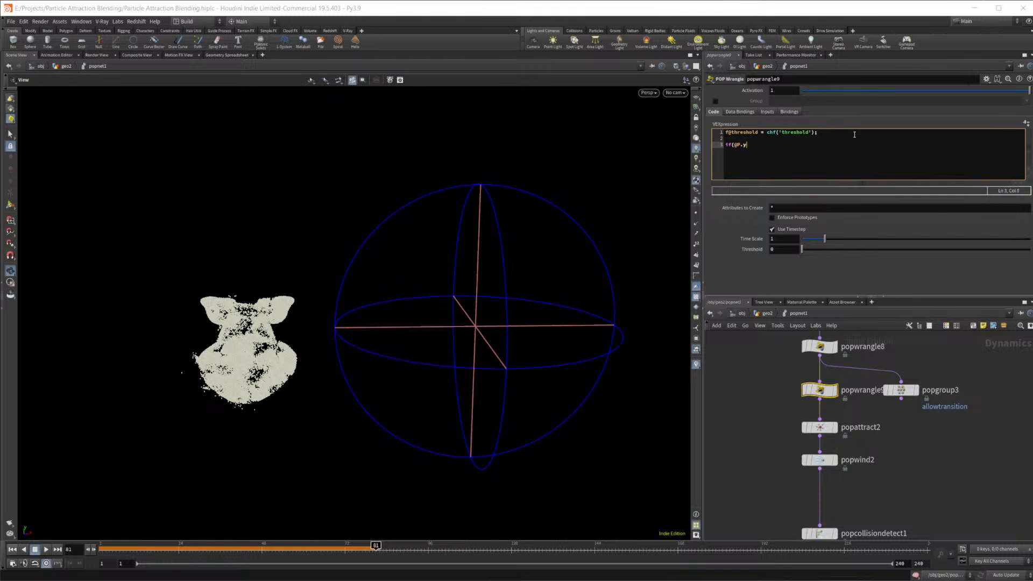
{"action": "key", "text": "BackSpace"}
{"action": "type", "text": "x"}
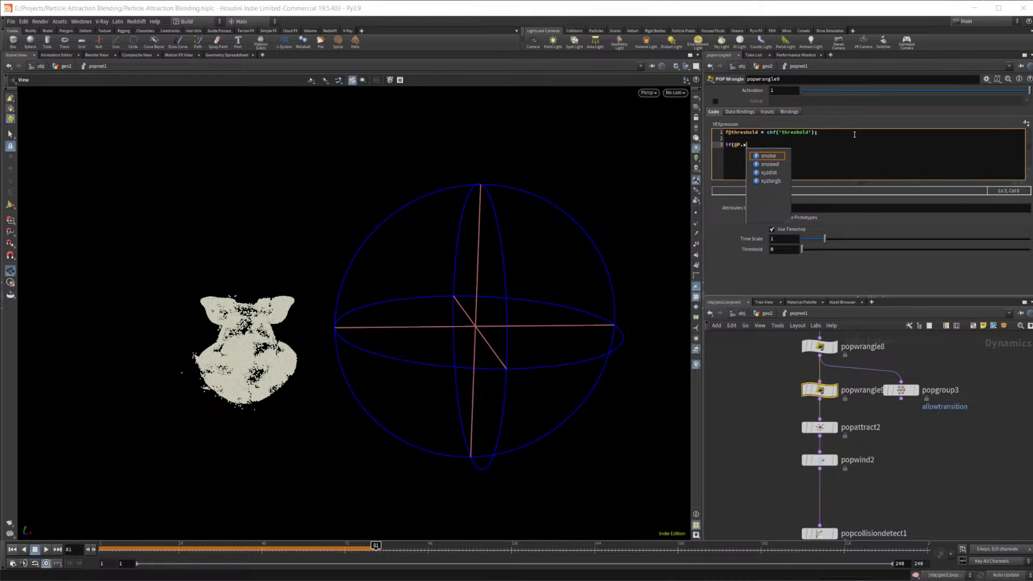
{"action": "type", "text": ">@threshold"}
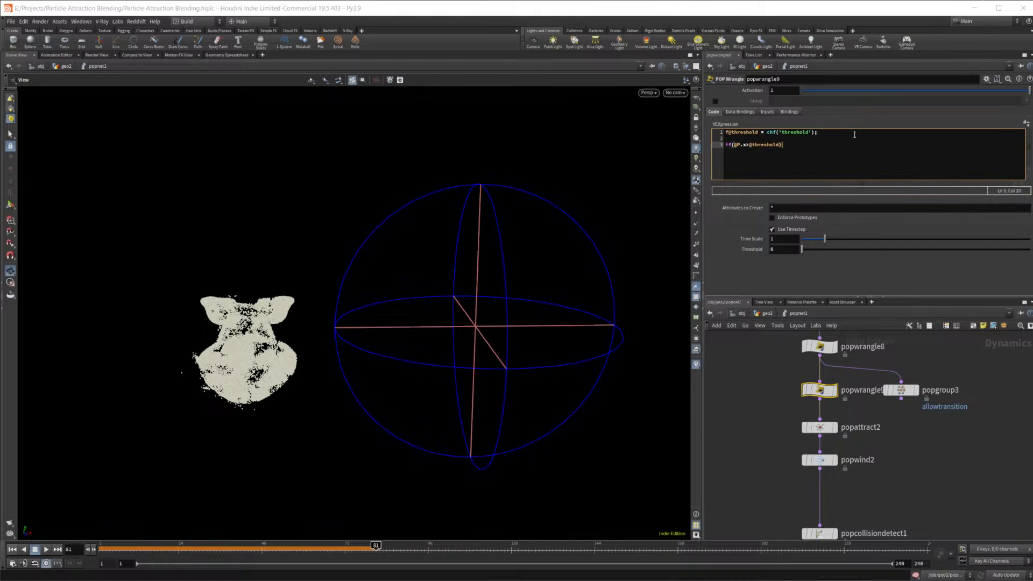
{"action": "key", "text": "Return"}
{"action": "key", "text": "Return"}
{"action": "key", "text": "Up"}
{"action": "type", "text": "i@group"}
{"action": "key", "text": "Return"}
{"action": "key", "text": "BackSpace"}
{"action": "key", "text": "BackSpace"}
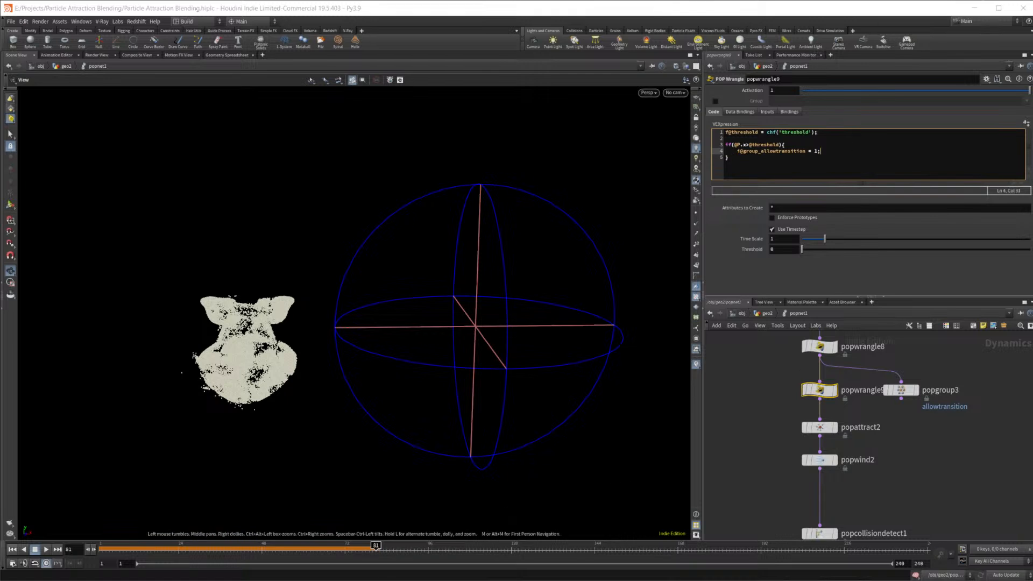
Step: Go to frame 95 and temporarily display the ortho grid to judge where the threshold should lie along X
{"action": "left_click_drag", "start_coordinate": [378, 548], "coordinate": [422, 552]}
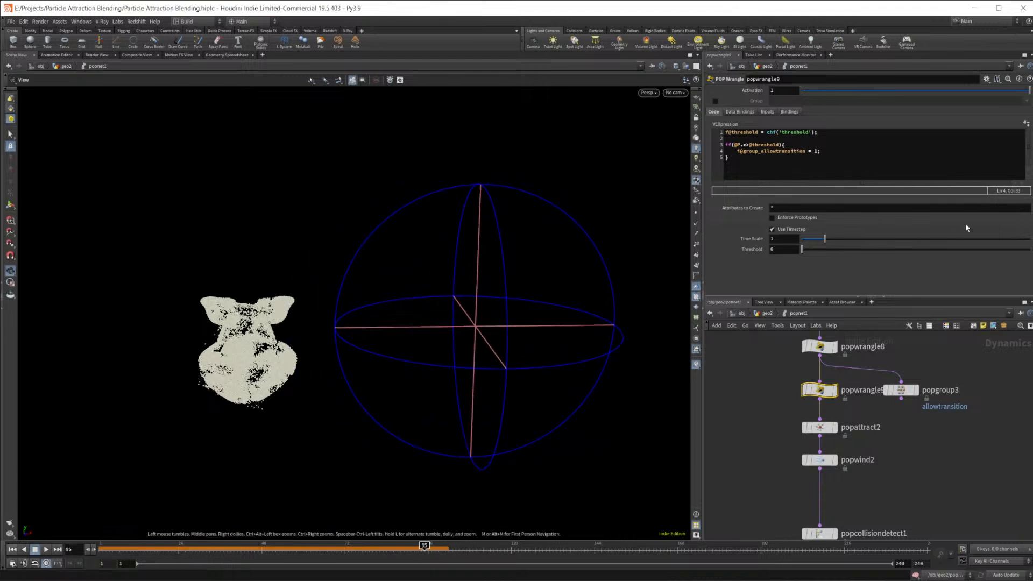
{"action": "left_click", "coordinate": [781, 251]}
{"action": "type", "text": "d"}
{"action": "key", "text": "Escape"}
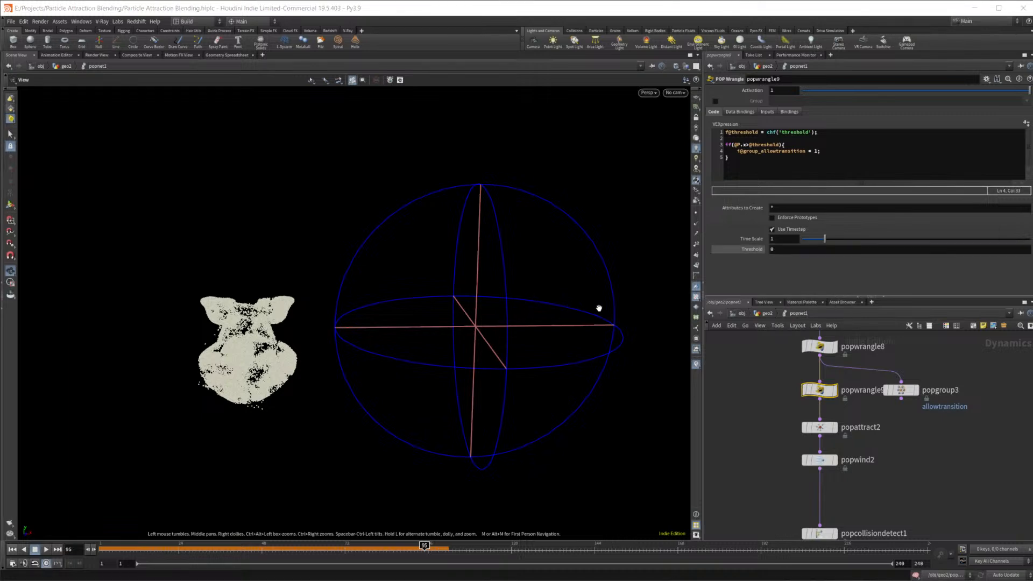
{"action": "key", "text": "d"}
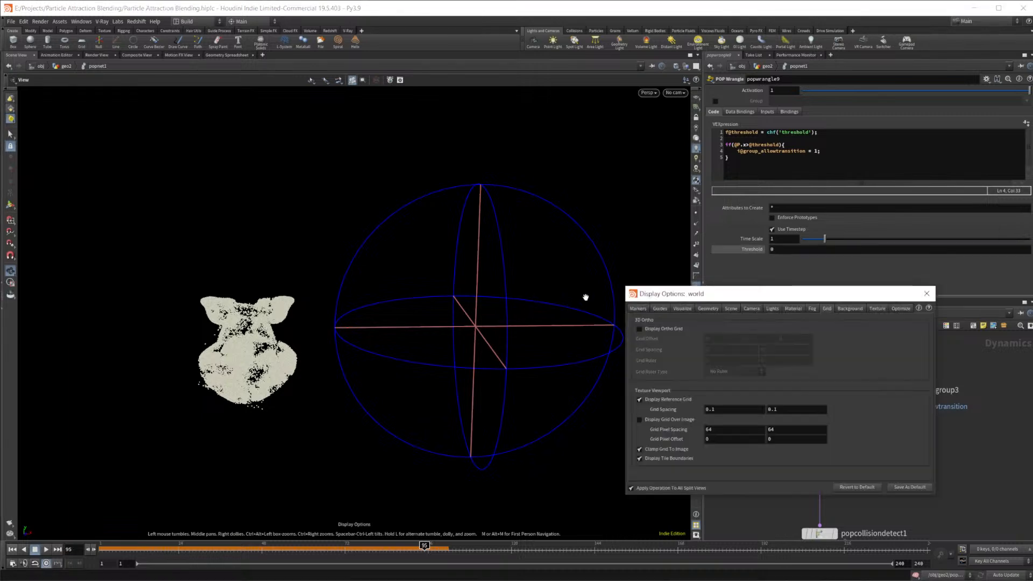
{"action": "left_click", "coordinate": [670, 329]}
{"action": "left_click_drag", "start_coordinate": [516, 410], "coordinate": [507, 491]}
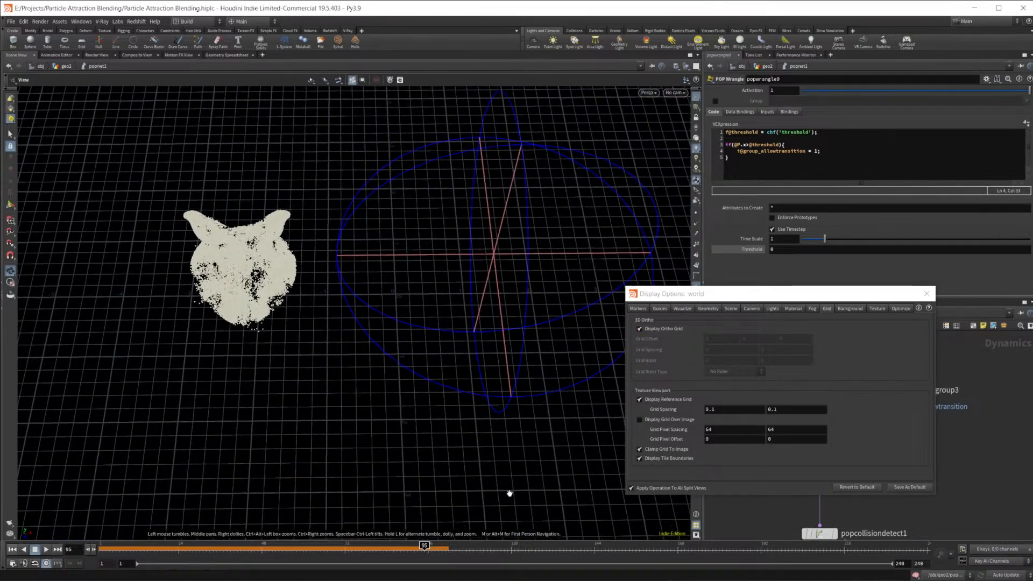
{"action": "left_click", "coordinate": [648, 330]}
{"action": "left_click", "coordinate": [927, 294]}
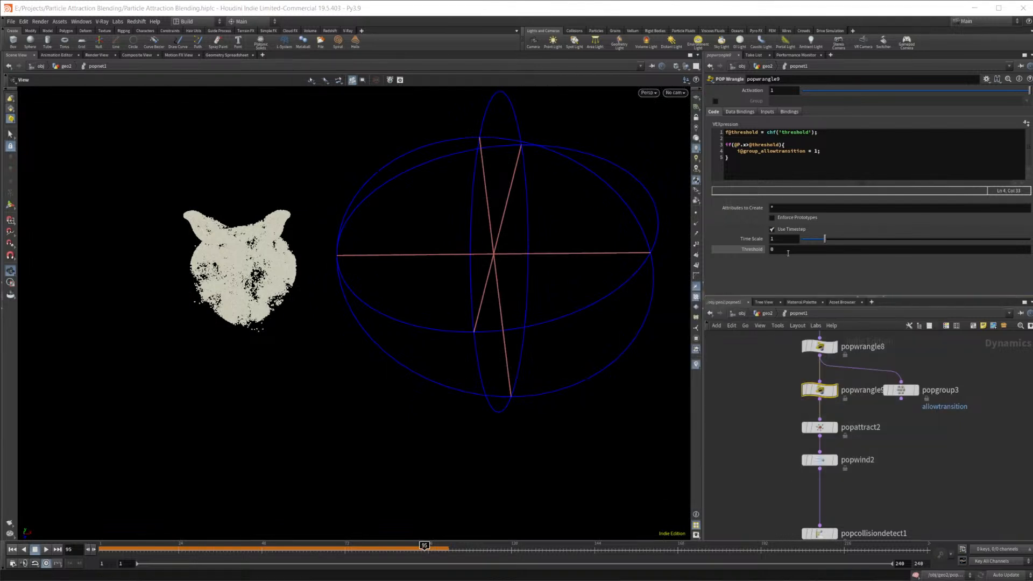
Step: Set the wrangle's Threshold to -1 and keyframe it at frame 95
{"action": "left_click", "coordinate": [745, 250]}
{"action": "left_click", "coordinate": [780, 251]}
{"action": "type", "text": "-1"}
{"action": "key", "text": "Return"}
{"action": "left_click", "coordinate": [724, 252], "text": "alt"}
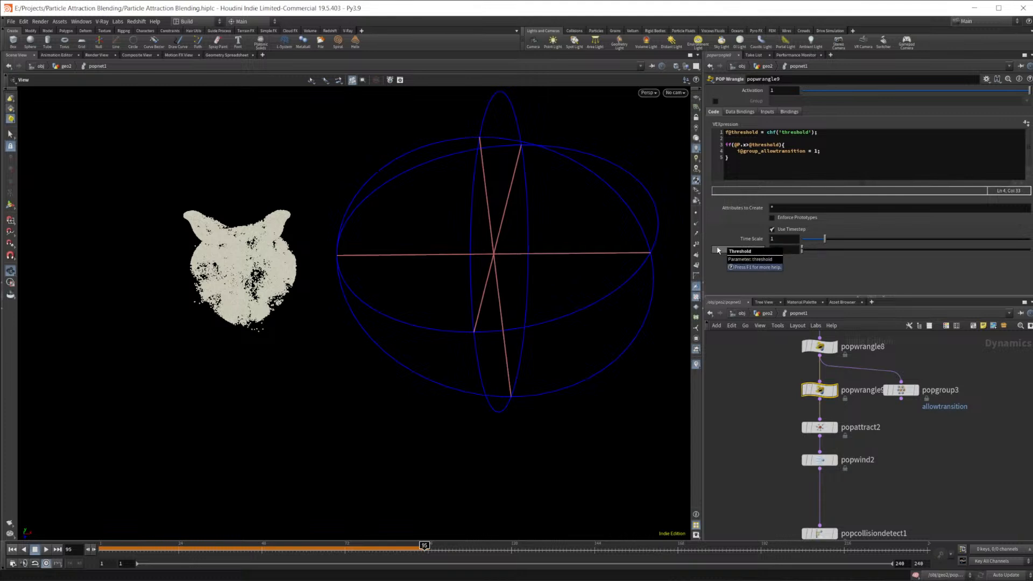
Step: Set the Threshold to -4 at frame 125 and keyframe it there
{"action": "left_click_drag", "start_coordinate": [453, 549], "coordinate": [529, 550]}
{"action": "left_click", "coordinate": [787, 252]}
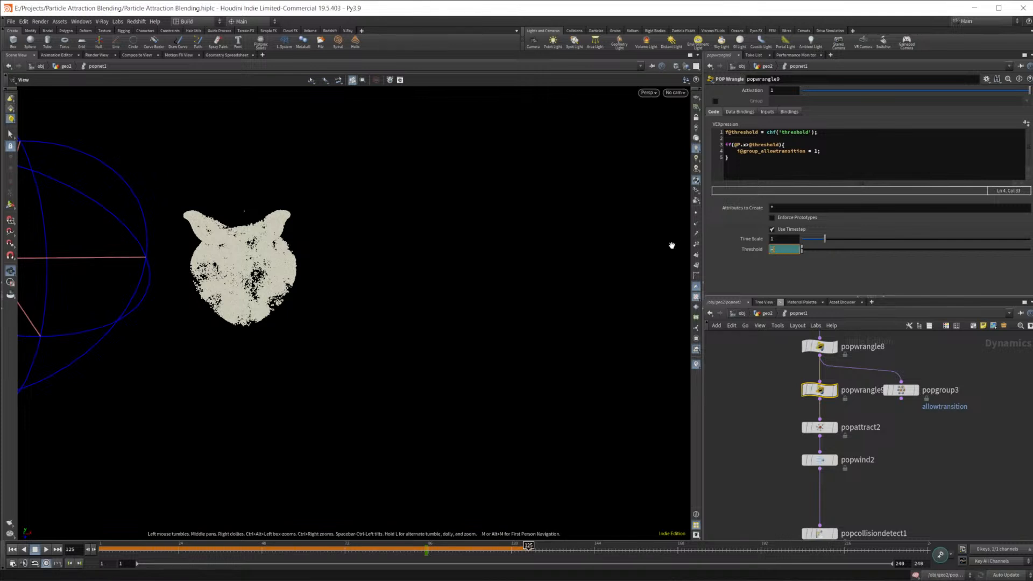
{"action": "key", "text": "Return"}
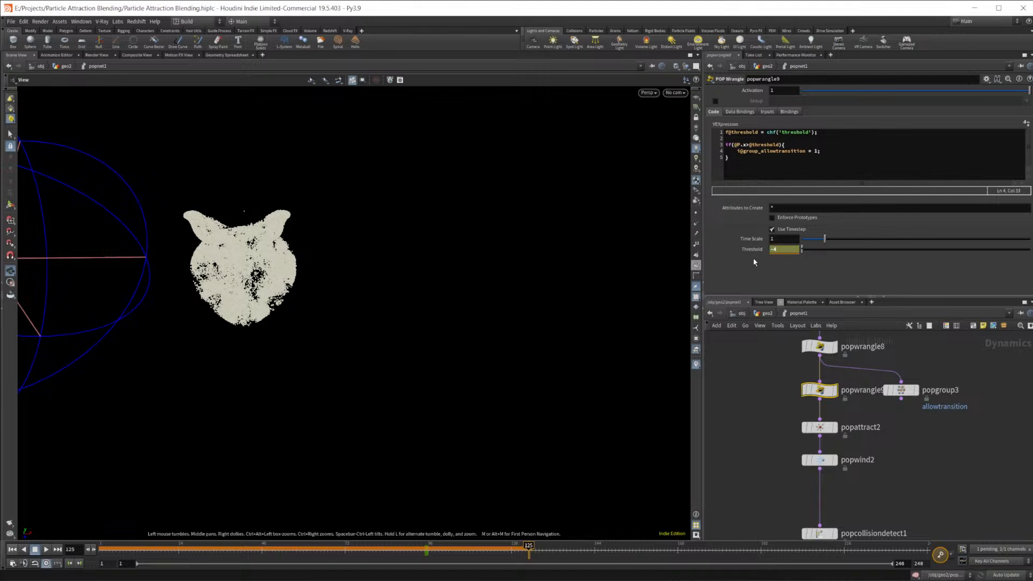
{"action": "left_click", "coordinate": [940, 554]}
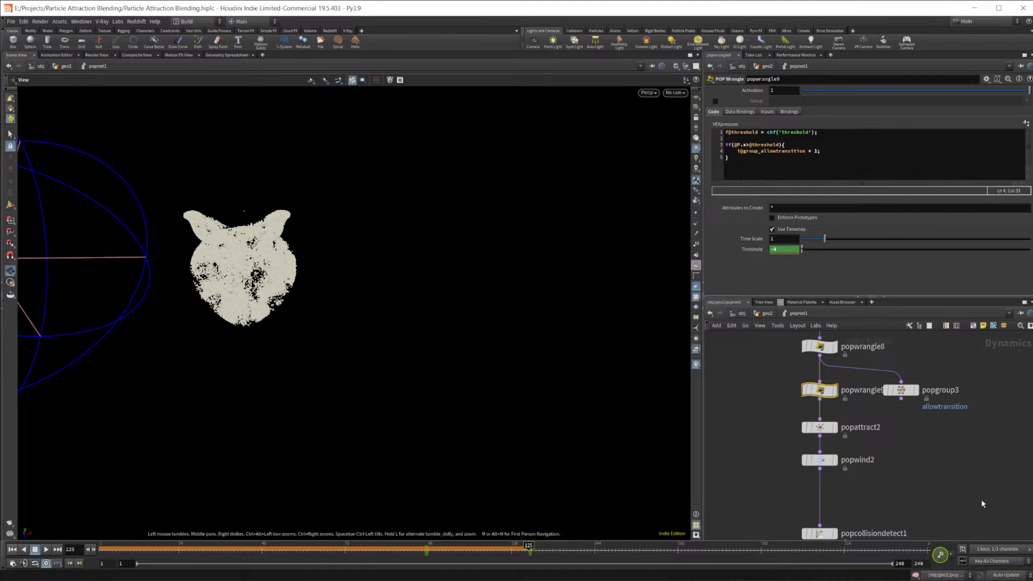
Step: Bypass the popgroup3 node and play the simulation from the first frame
{"action": "middle_click_drag", "start_coordinate": [876, 417], "coordinate": [895, 457]}
{"action": "left_click", "coordinate": [891, 421]}
{"action": "left_click", "coordinate": [12, 550]}
{"action": "left_click", "coordinate": [46, 549]}
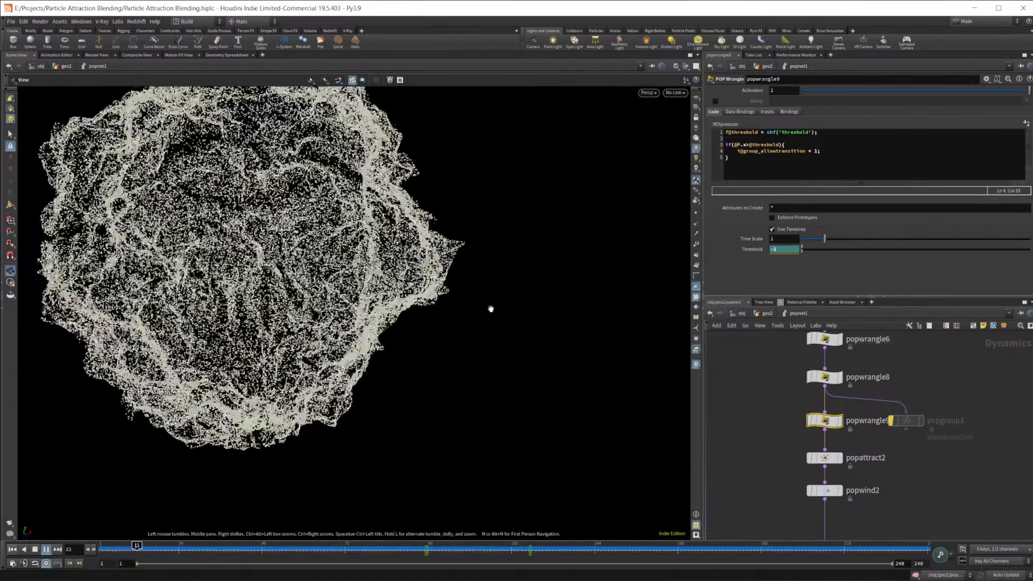
{"action": "left_click", "coordinate": [34, 549]}
Step: Change the Threshold keyframe at frame 125 to -4.5 and replay the simulation from the first frame
{"action": "left_click", "coordinate": [525, 548]}
{"action": "left_click_drag", "start_coordinate": [525, 549], "coordinate": [529, 548]}
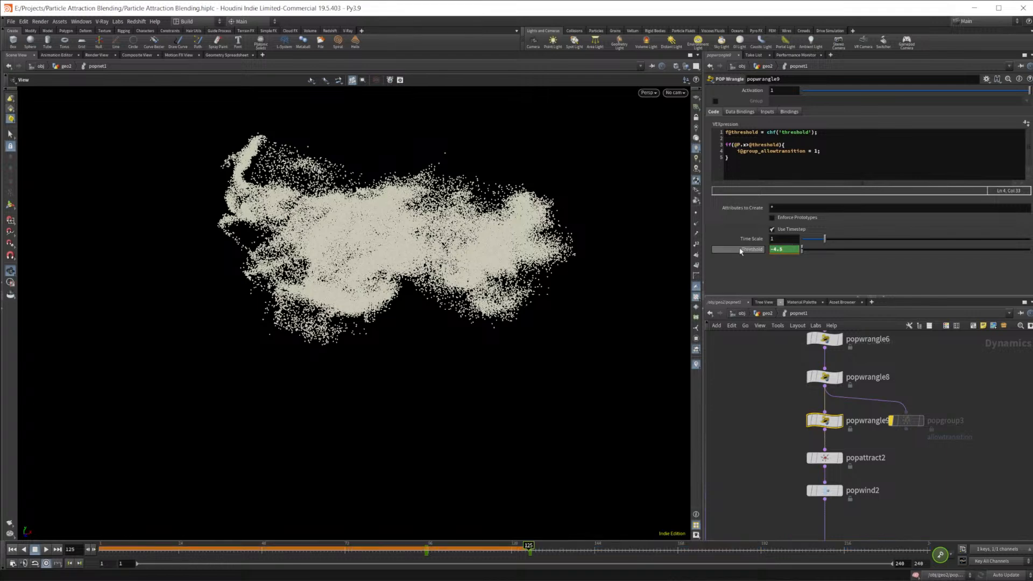
{"action": "left_click", "coordinate": [13, 549]}
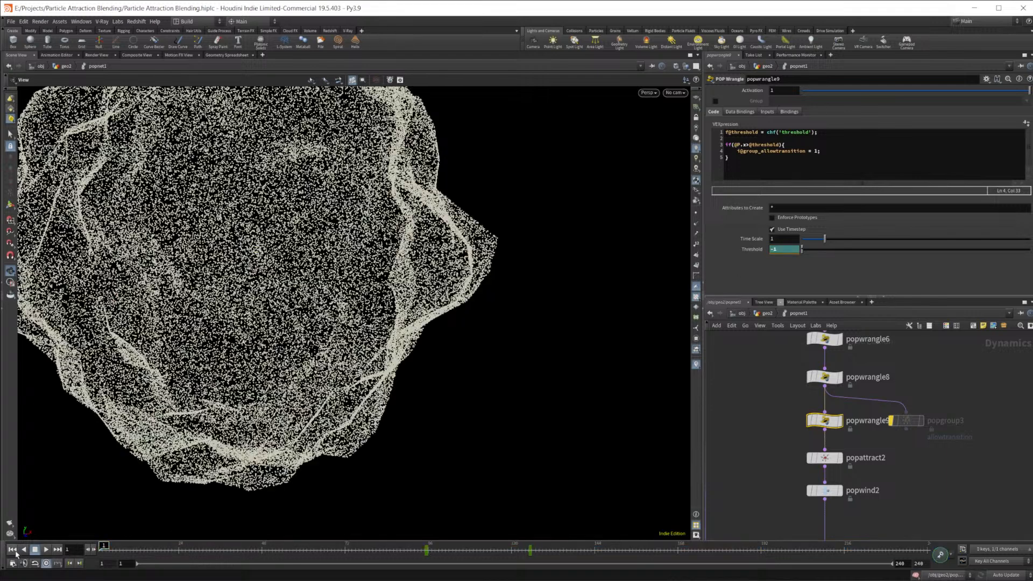
{"action": "left_click", "coordinate": [46, 549]}
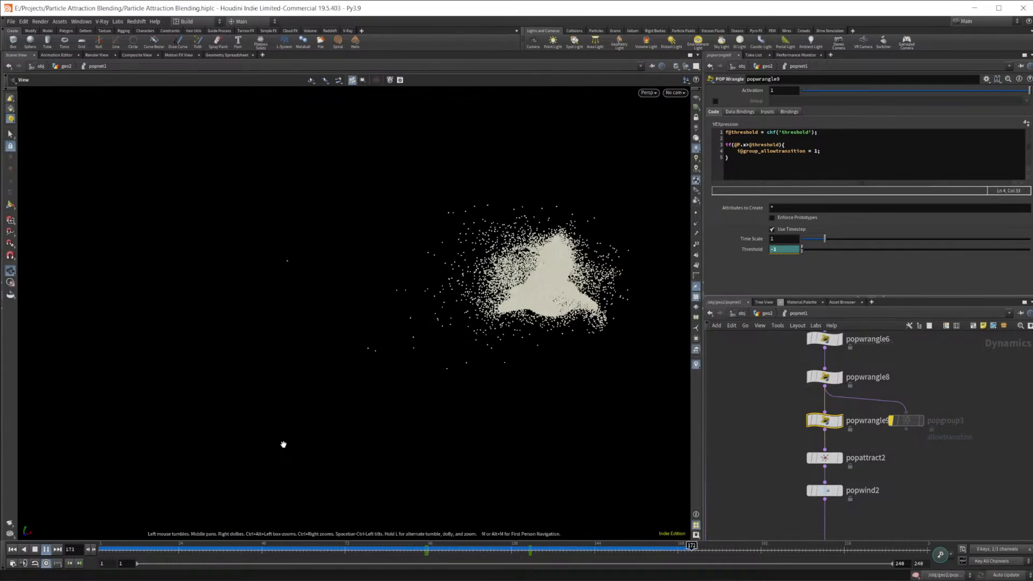
{"action": "left_click", "coordinate": [36, 549]}
Step: Identify the stray particle by point number, examine its attributes and groups in the geometry spreadsheet, and scrub from frame 95 to the end
{"action": "left_click", "coordinate": [696, 244]}
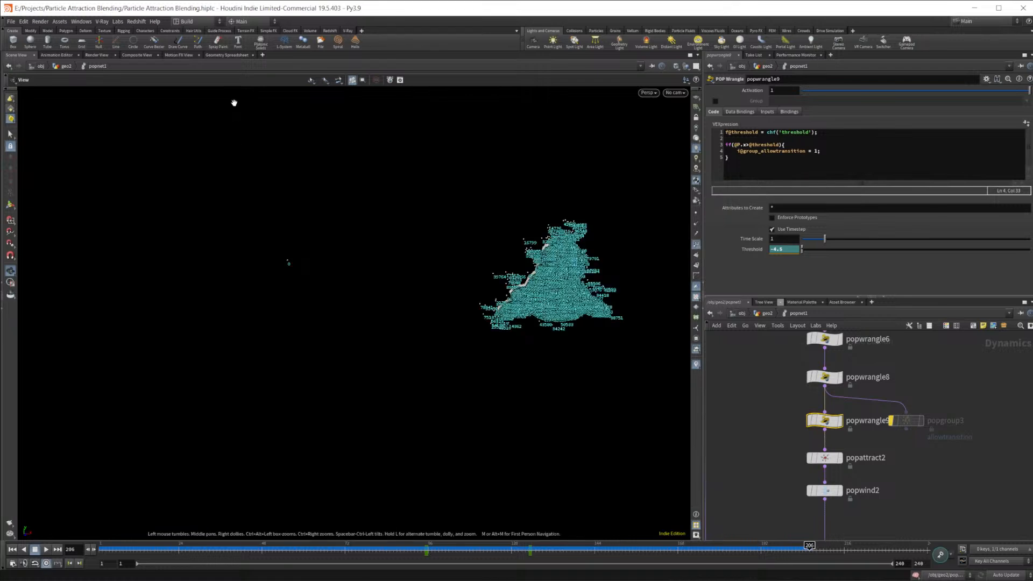
{"action": "left_click", "coordinate": [226, 55]}
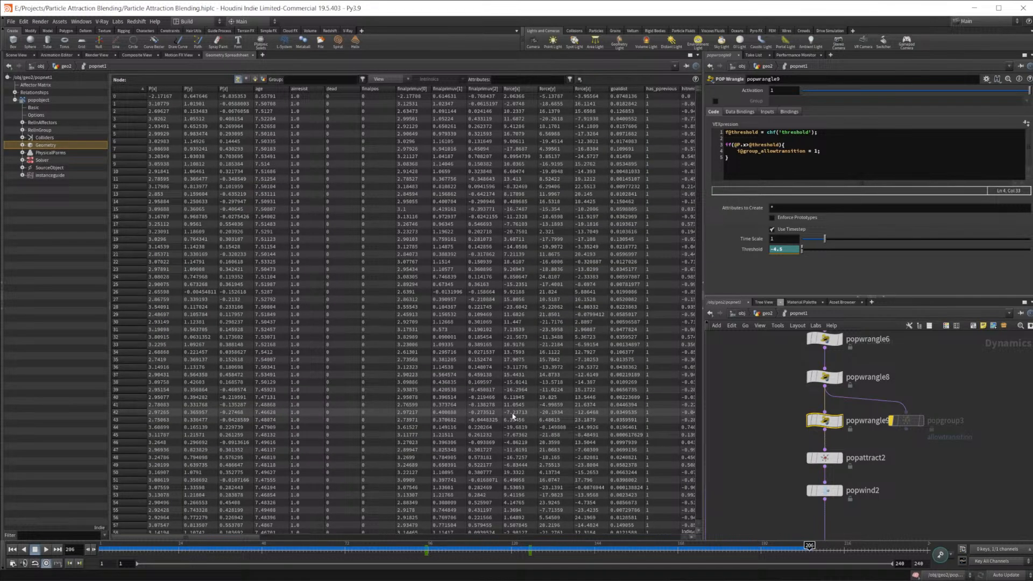
{"action": "left_click_drag", "start_coordinate": [214, 539], "coordinate": [649, 515]}
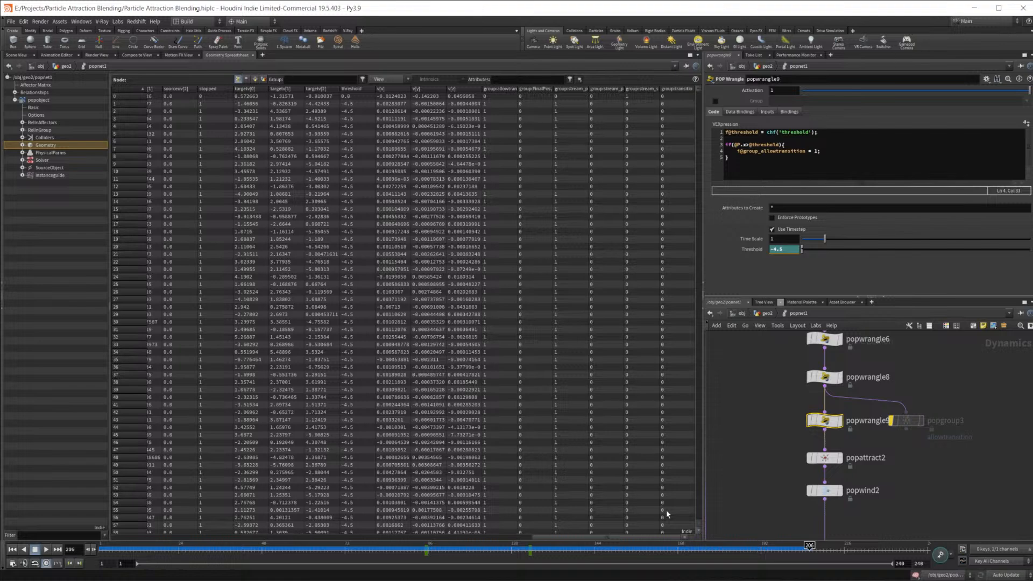
{"action": "left_click_drag", "start_coordinate": [603, 537], "coordinate": [182, 526]}
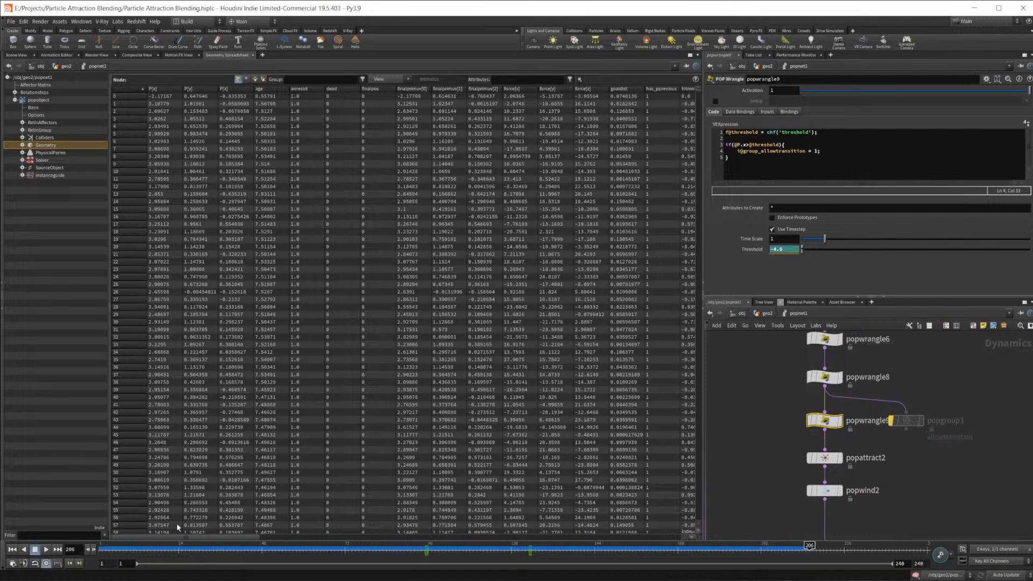
{"action": "left_click", "coordinate": [17, 55]}
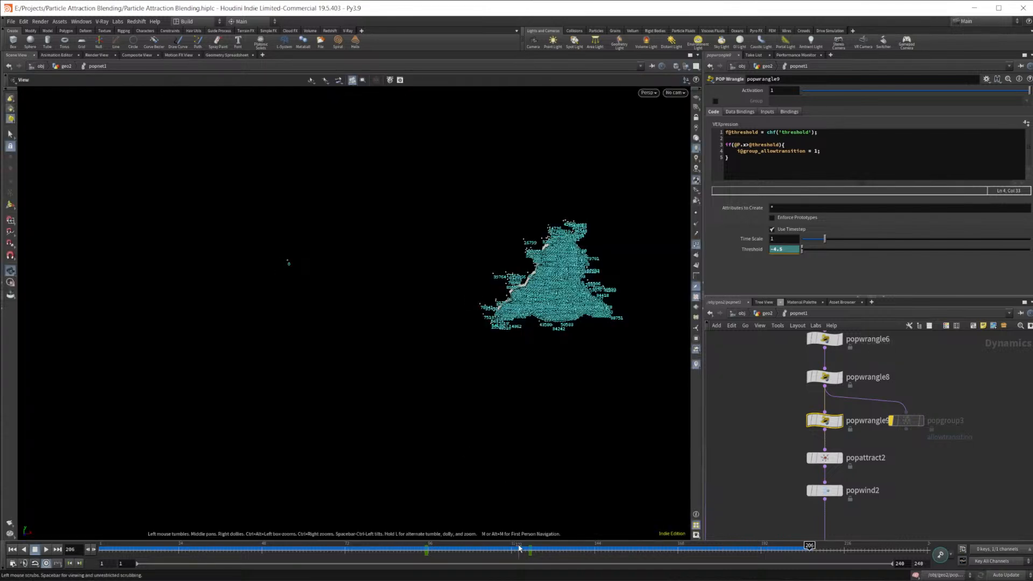
{"action": "left_click", "coordinate": [695, 255]}
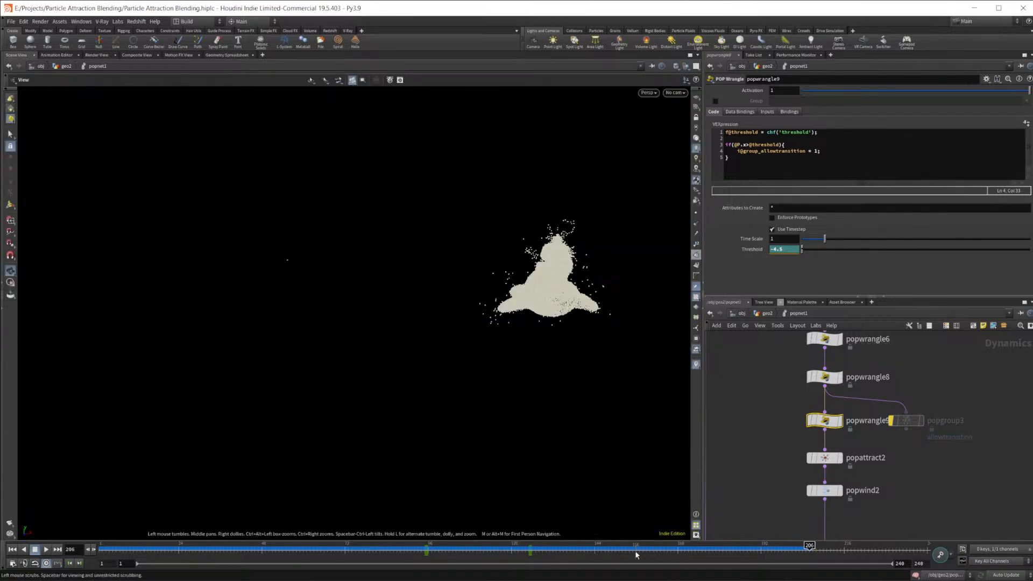
{"action": "left_click", "coordinate": [425, 548]}
{"action": "left_click_drag", "start_coordinate": [426, 544], "coordinate": [946, 578]}
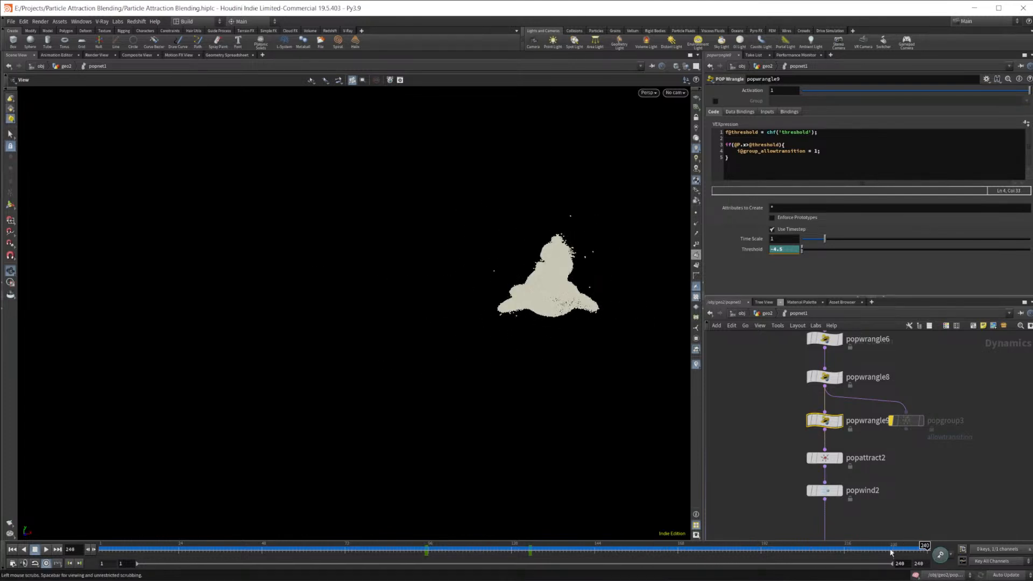
Step: Open the parameters of the popattract2 node
{"action": "middle_click_drag", "start_coordinate": [975, 476], "coordinate": [971, 473]}
{"action": "left_click", "coordinate": [823, 459]}
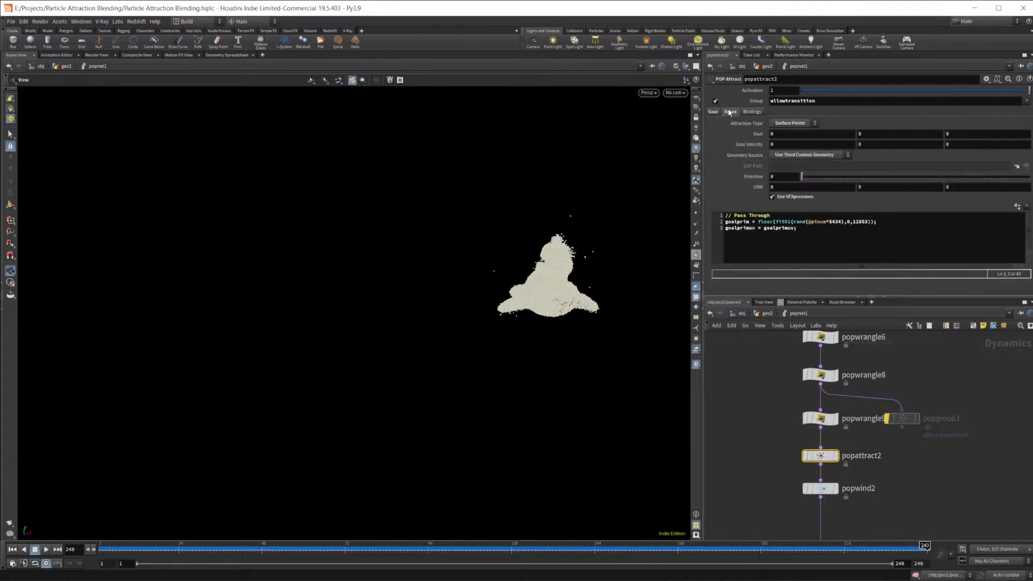
Step: Review the force settings of popattract2 and the noise settings of popwind2
{"action": "left_click", "coordinate": [730, 111]}
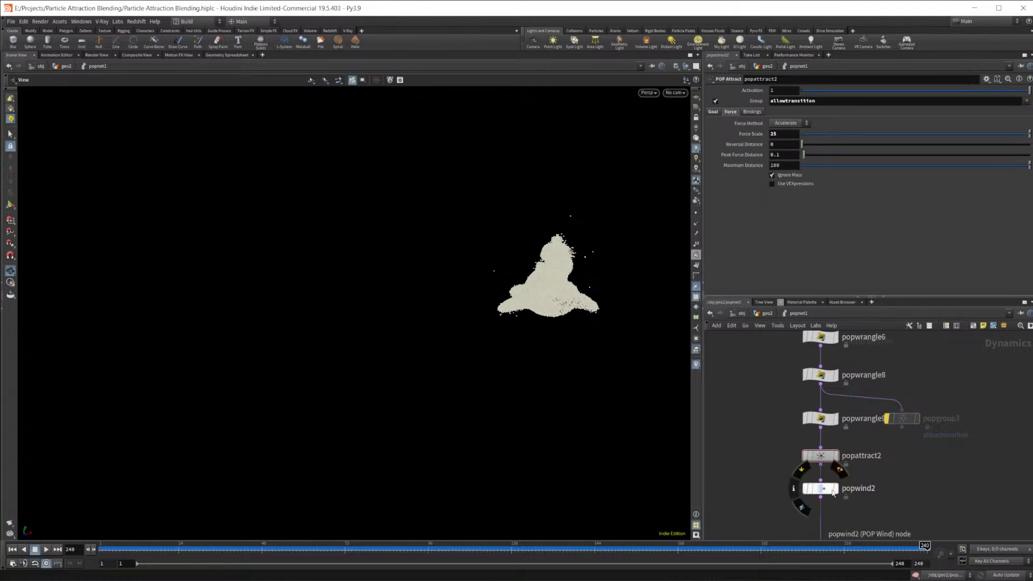
{"action": "left_click", "coordinate": [820, 488]}
{"action": "left_click_drag", "start_coordinate": [862, 179], "coordinate": [861, 175]}
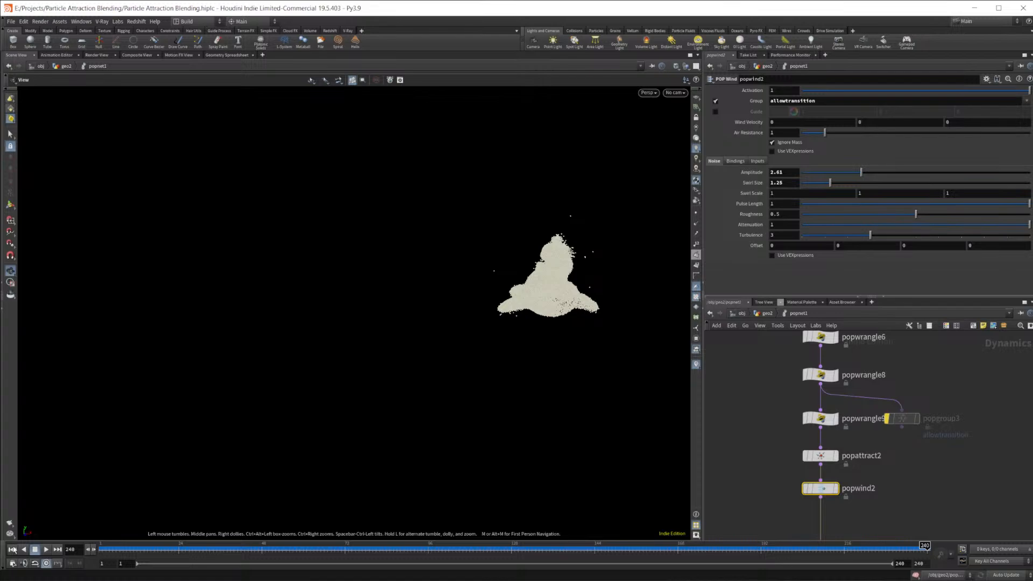
Step: Play the particle simulation from the first frame, stop it, and return to frame 1
{"action": "left_click", "coordinate": [11, 549]}
{"action": "left_click", "coordinate": [47, 549]}
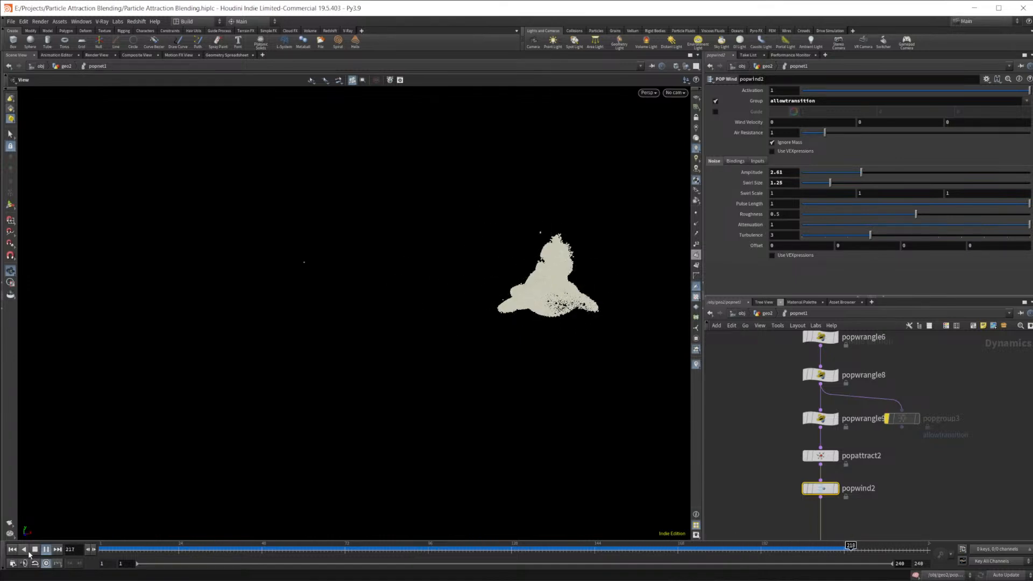
{"action": "left_click", "coordinate": [35, 549]}
{"action": "left_click", "coordinate": [102, 548]}
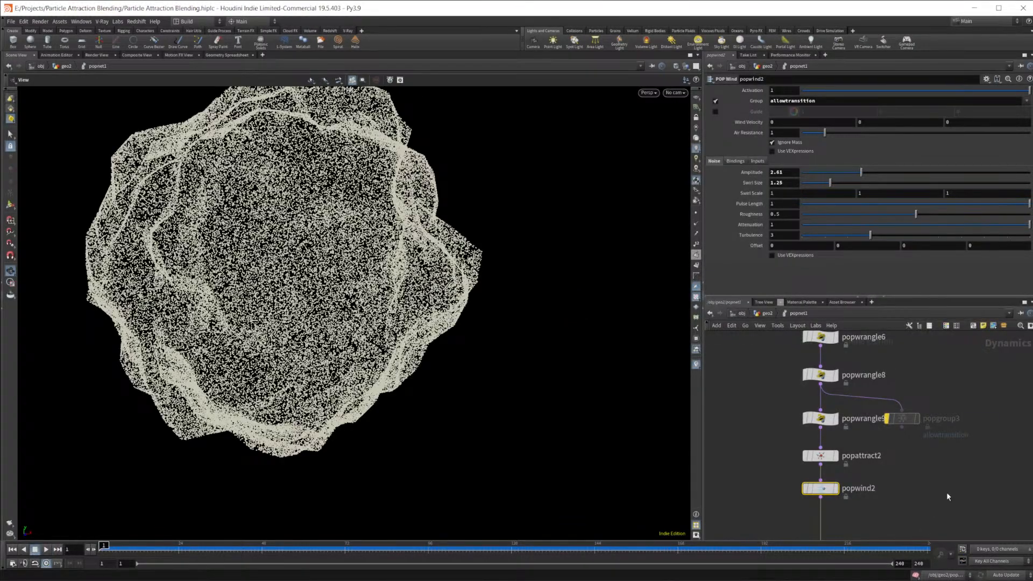
Step: Look over the POP network up to popvop1, go up to the object level and select geo3
{"action": "scroll", "coordinate": [947, 492], "scroll_direction": "down", "scroll_amount": 5}
{"action": "scroll", "coordinate": [880, 390], "scroll_direction": "down", "scroll_amount": 3}
{"action": "middle_click_drag", "start_coordinate": [877, 419], "coordinate": [901, 529]}
{"action": "middle_click_drag", "start_coordinate": [907, 398], "coordinate": [898, 491]}
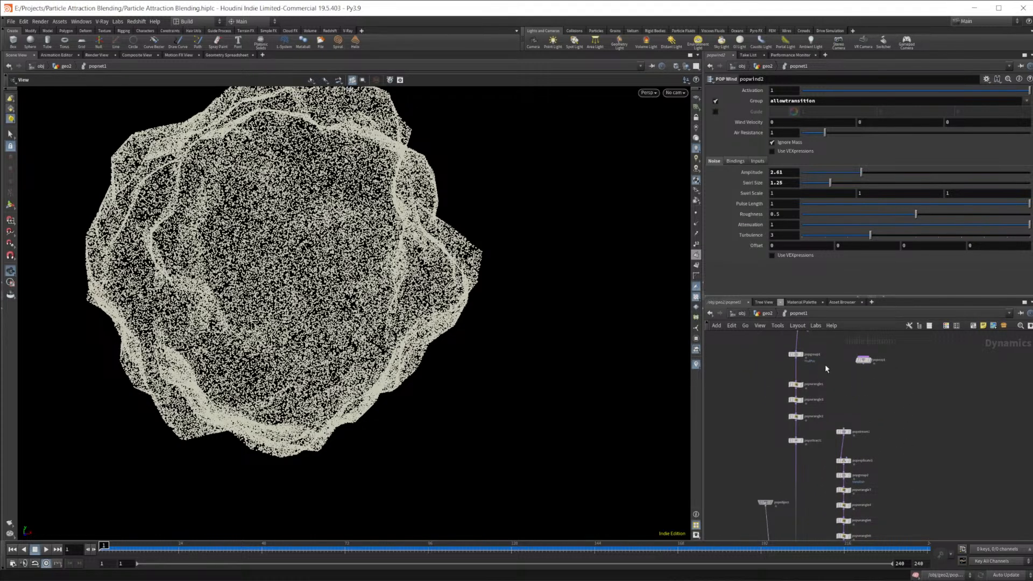
{"action": "scroll", "coordinate": [871, 386], "scroll_direction": "up", "scroll_amount": 3}
{"action": "left_click", "coordinate": [848, 406]}
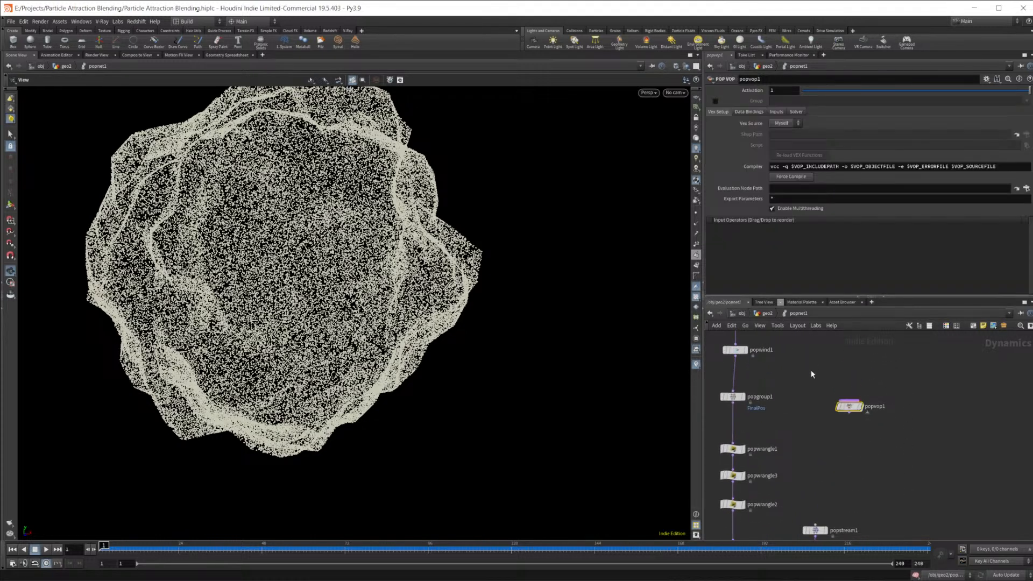
{"action": "key", "text": "u"}
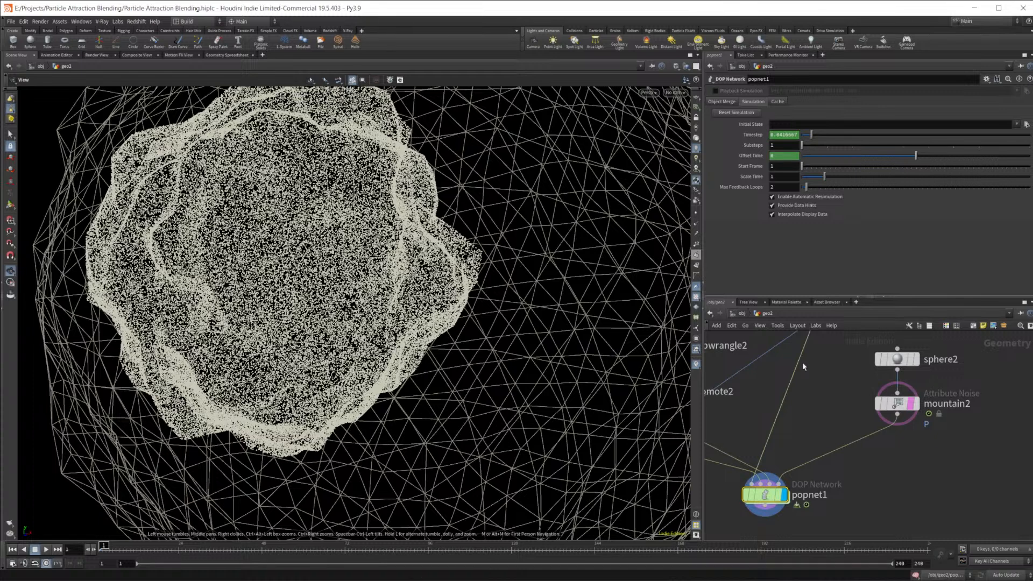
{"action": "left_click", "coordinate": [744, 315]}
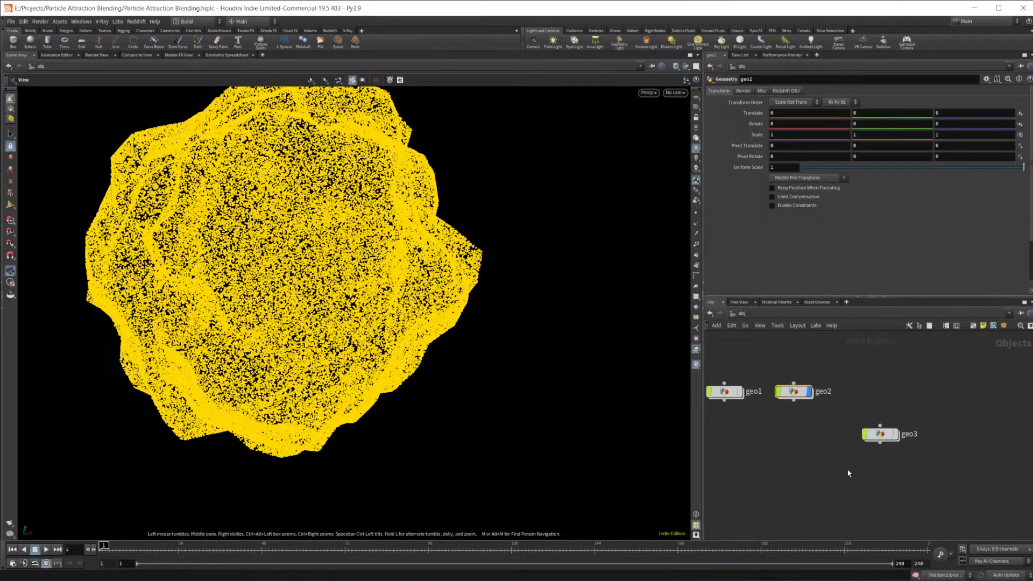
{"action": "left_click", "coordinate": [874, 433]}
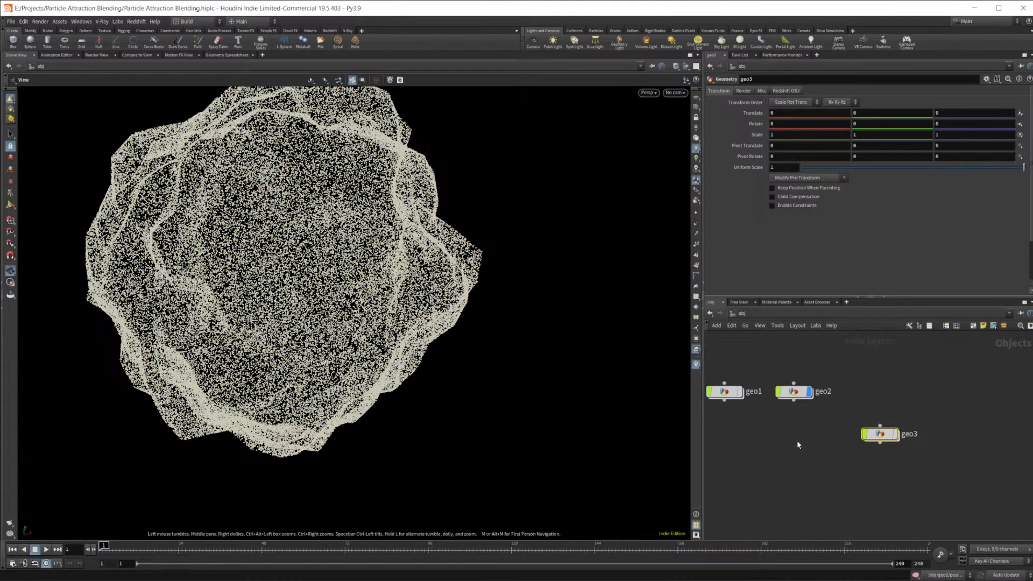
Step: Start a second Houdini 19.5.403 session from the Houdini Launcher and save the current scene
{"action": "left_click", "coordinate": [364, 578]}
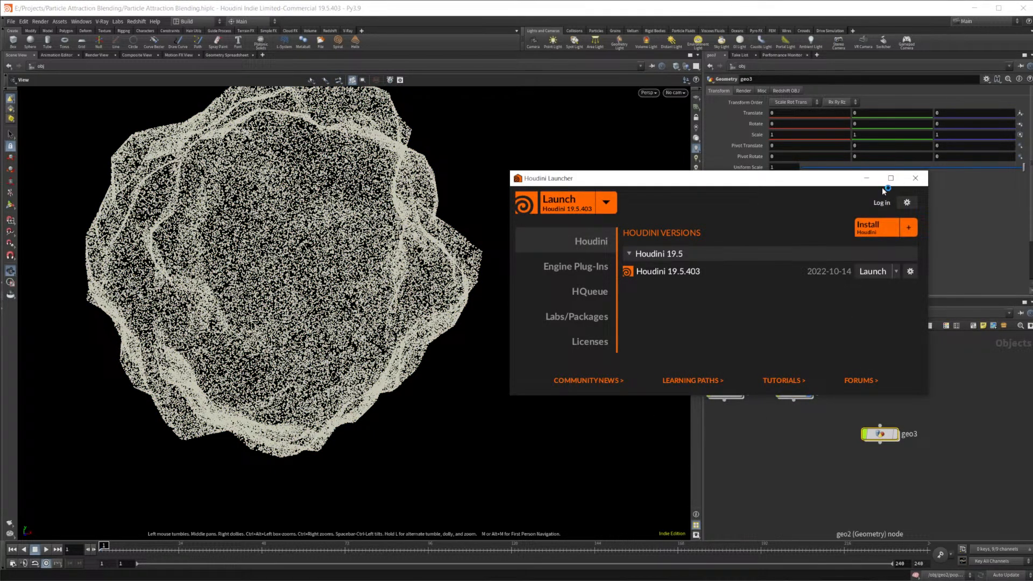
{"action": "left_click", "coordinate": [868, 178]}
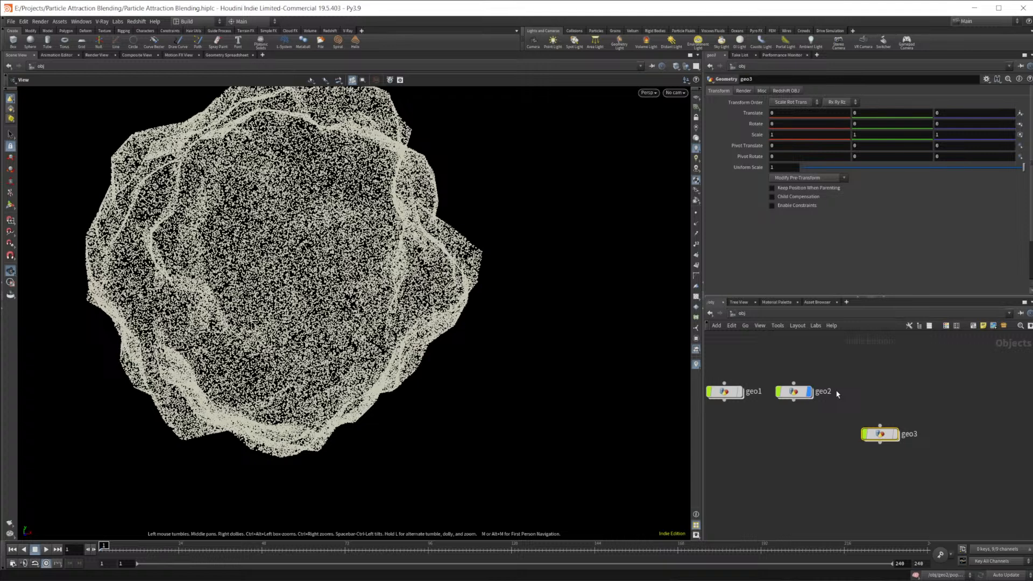
{"action": "left_click", "coordinate": [11, 22]}
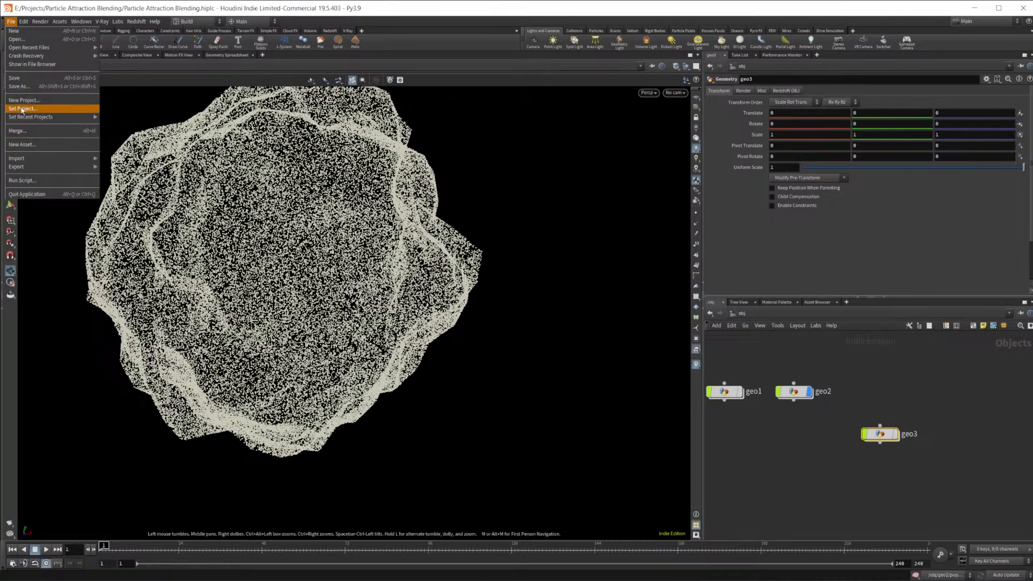
{"action": "left_click", "coordinate": [22, 78]}
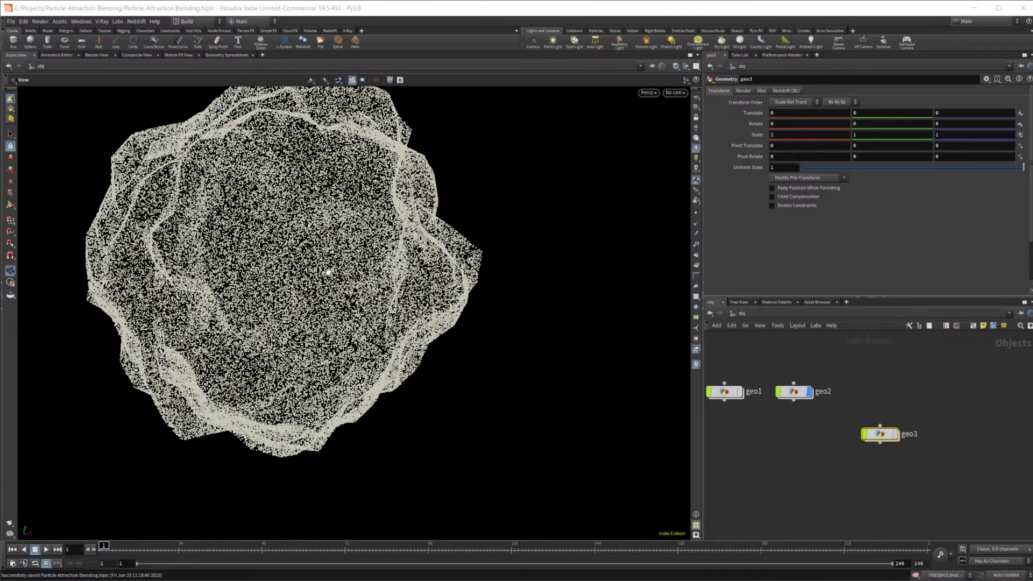
Step: Switch to the new untitled Houdini session and create a Geometry object, entering its network
{"action": "left_click", "coordinate": [590, 556]}
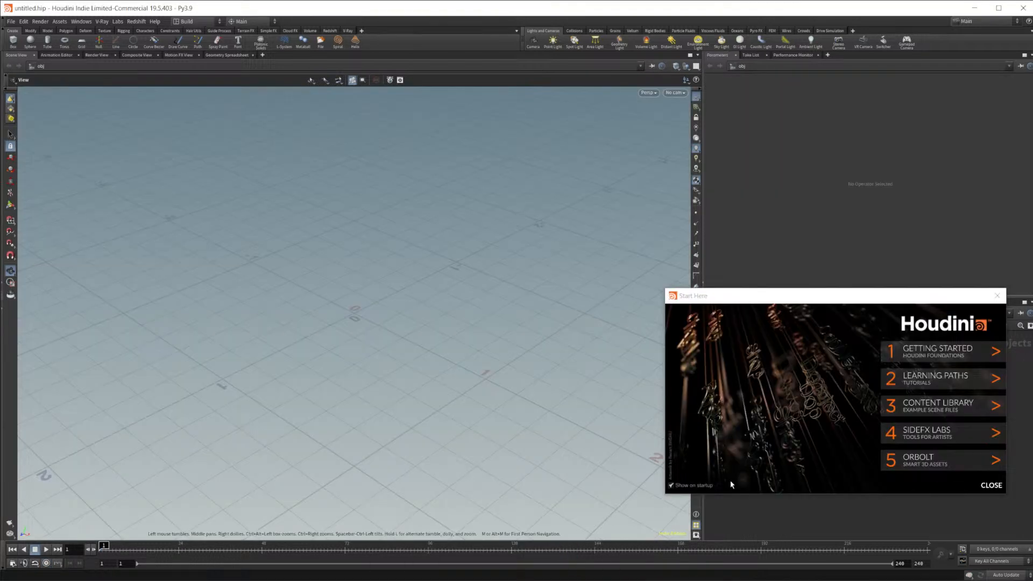
{"action": "left_click", "coordinate": [996, 293]}
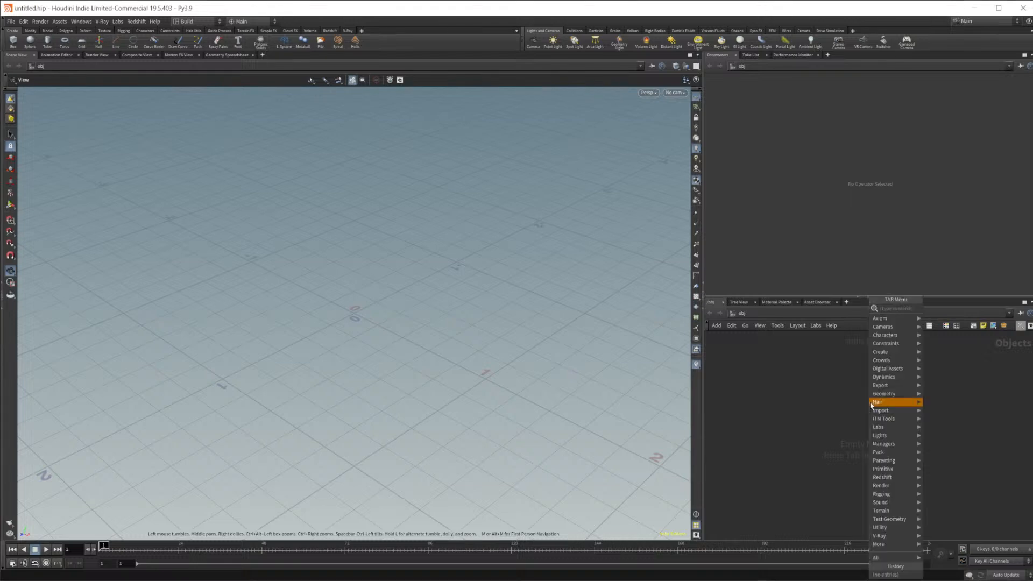
{"action": "left_click", "coordinate": [871, 403]}
{"action": "double_click", "coordinate": [870, 403]}
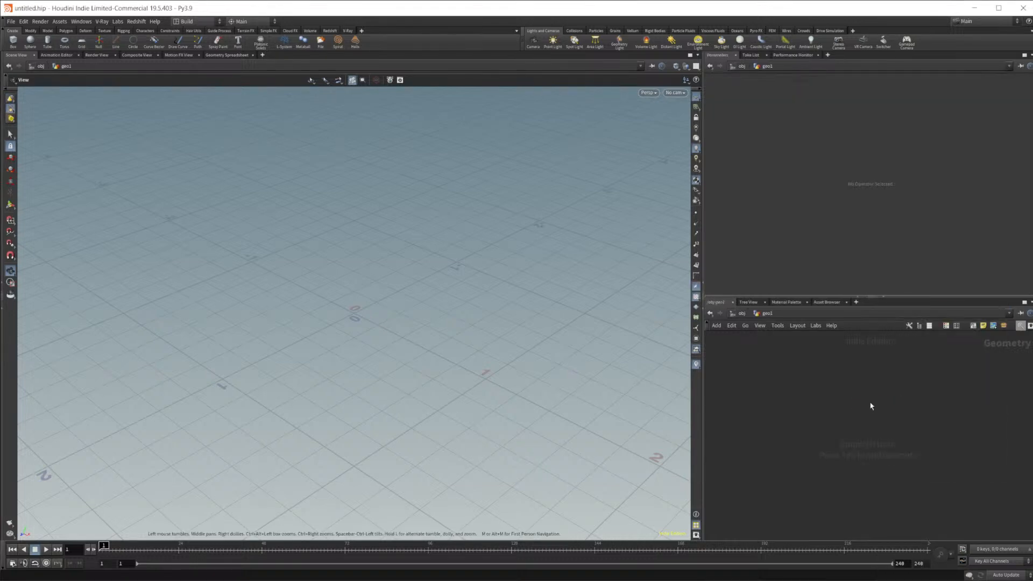
Step: Add a Line node to the empty geometry network
{"action": "key", "text": "Tab"}
{"action": "key", "text": "Tab"}
{"action": "key", "text": "Tab"}
{"action": "type", "text": "line"}
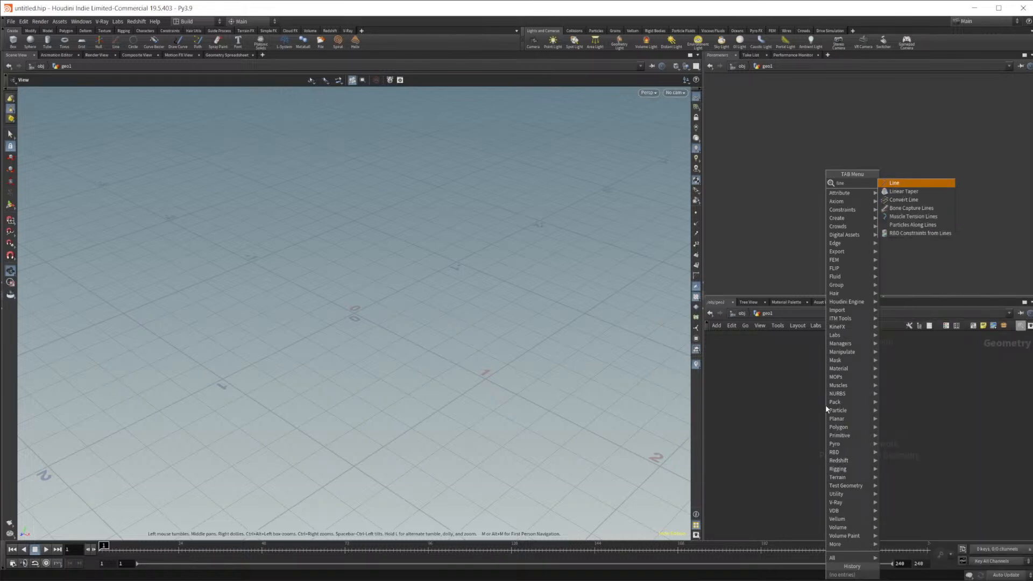
{"action": "key", "text": "Return"}
{"action": "left_click", "coordinate": [826, 405]}
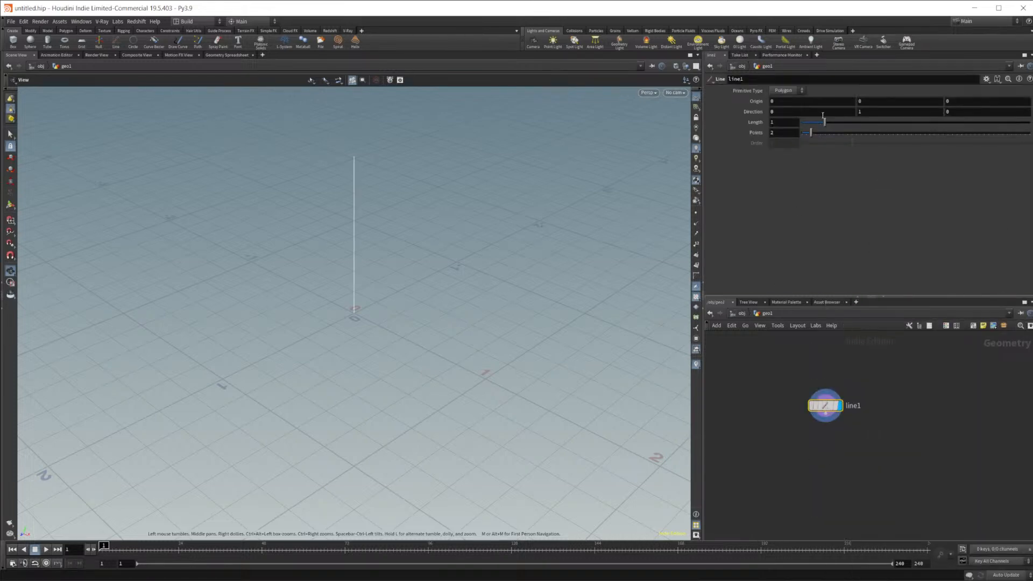
Step: Set the line's direction to 1, 0, 0 so that it runs along the X axis
{"action": "left_click", "coordinate": [802, 111]}
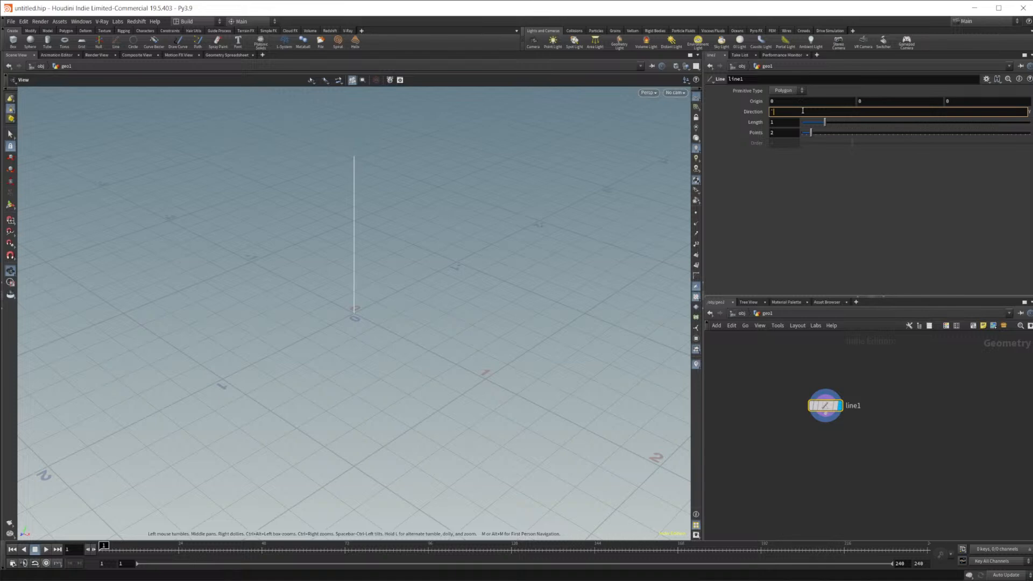
{"action": "type", "text": "1"}
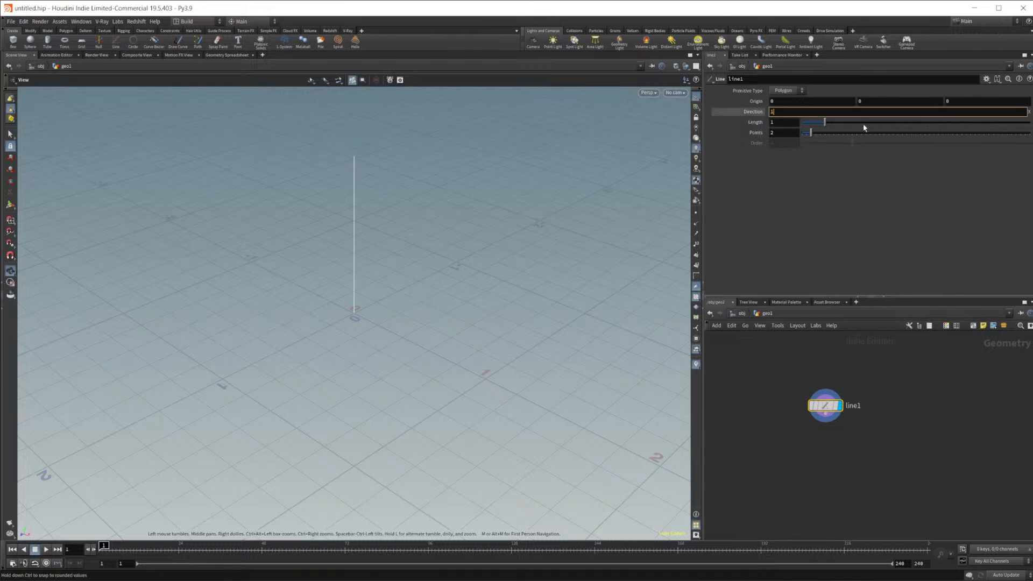
{"action": "key", "text": "Tab"}
{"action": "key", "text": "Return"}
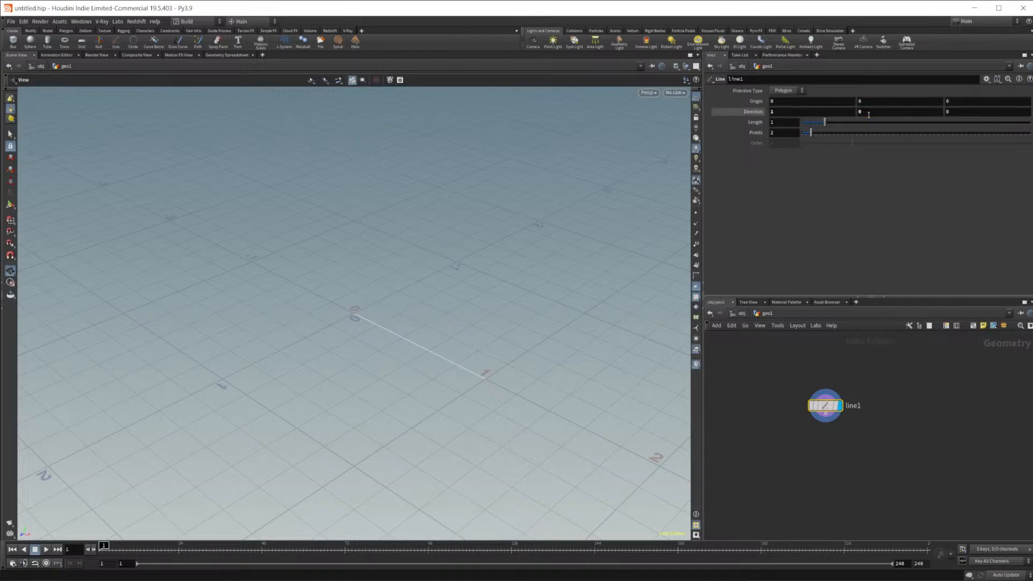
Step: Set the line to 10 points and turn on point display in the viewport
{"action": "left_click", "coordinate": [830, 133]}
{"action": "left_click_drag", "start_coordinate": [831, 132], "coordinate": [846, 132]}
{"action": "left_click_drag", "start_coordinate": [346, 369], "coordinate": [650, 293]}
{"action": "left_click", "coordinate": [694, 215]}
{"action": "left_click_drag", "start_coordinate": [430, 345], "coordinate": [452, 332]}
Step: Add a Point Jitter node fed by line1
{"action": "key", "text": "Tab"}
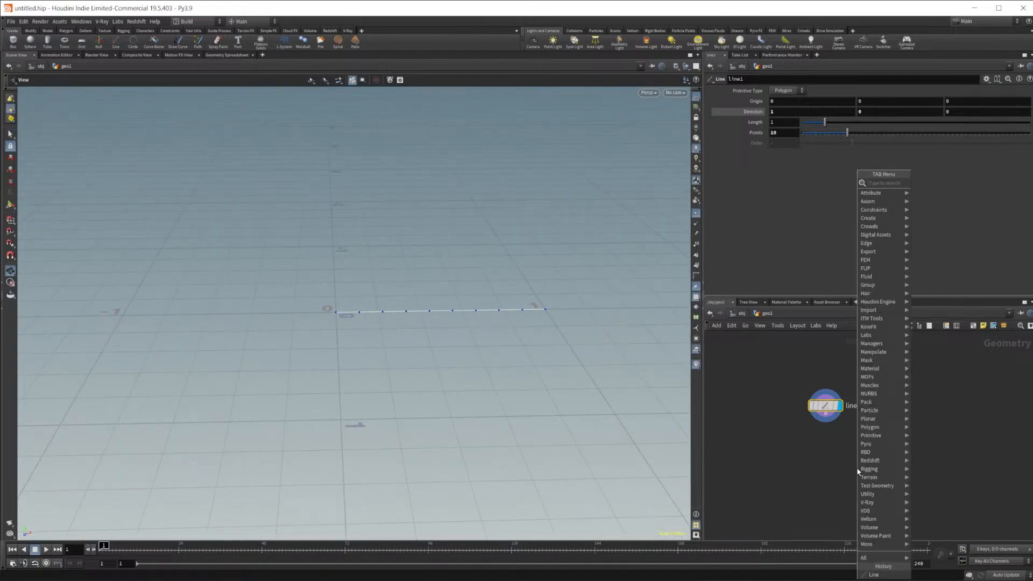
{"action": "type", "text": "pointj"}
{"action": "key", "text": "Return"}
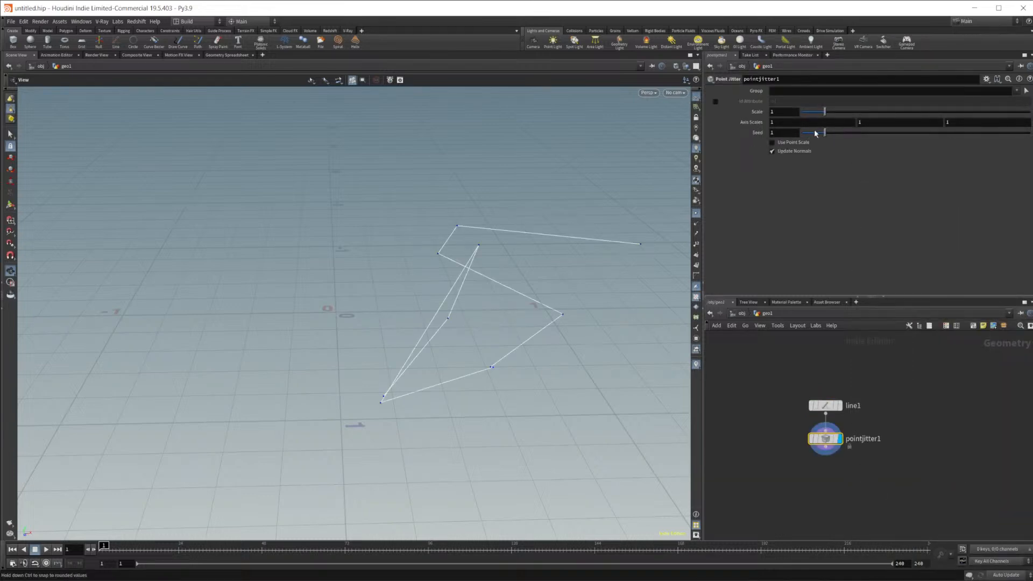
Step: Limit the point jitter to the X axis with axis scales 1, 0, 0 and set its scale to 0.09
{"action": "left_click_drag", "start_coordinate": [783, 123], "coordinate": [716, 137]}
{"action": "type", "text": "0"}
{"action": "key", "text": "Tab"}
{"action": "key", "text": "Tab"}
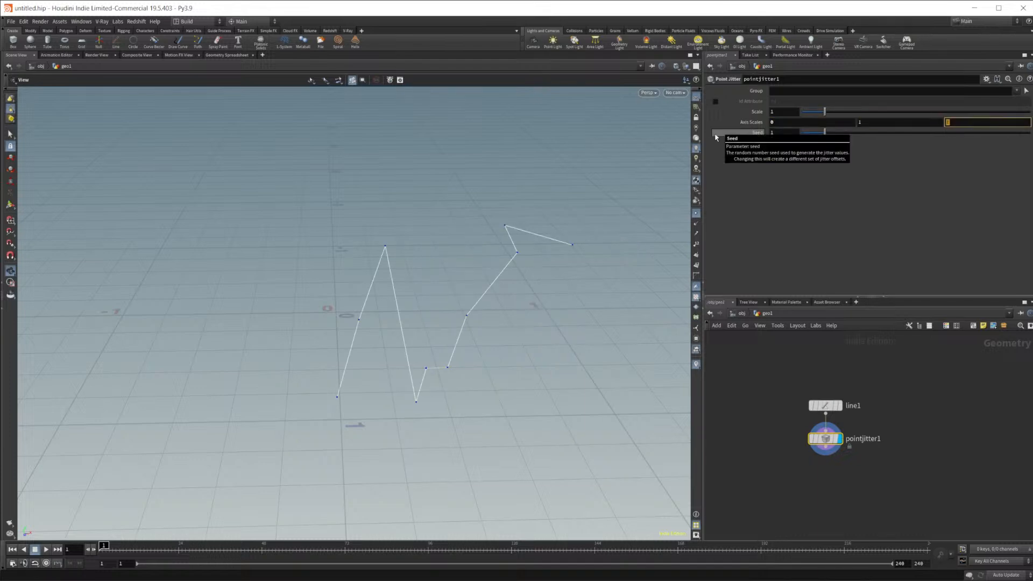
{"action": "key", "text": "Tab"}
{"action": "type", "text": "1"}
{"action": "key", "text": "Tab"}
{"action": "type", "text": "0"}
{"action": "key", "text": "Tab"}
{"action": "type", "text": "0"}
{"action": "key", "text": "Return"}
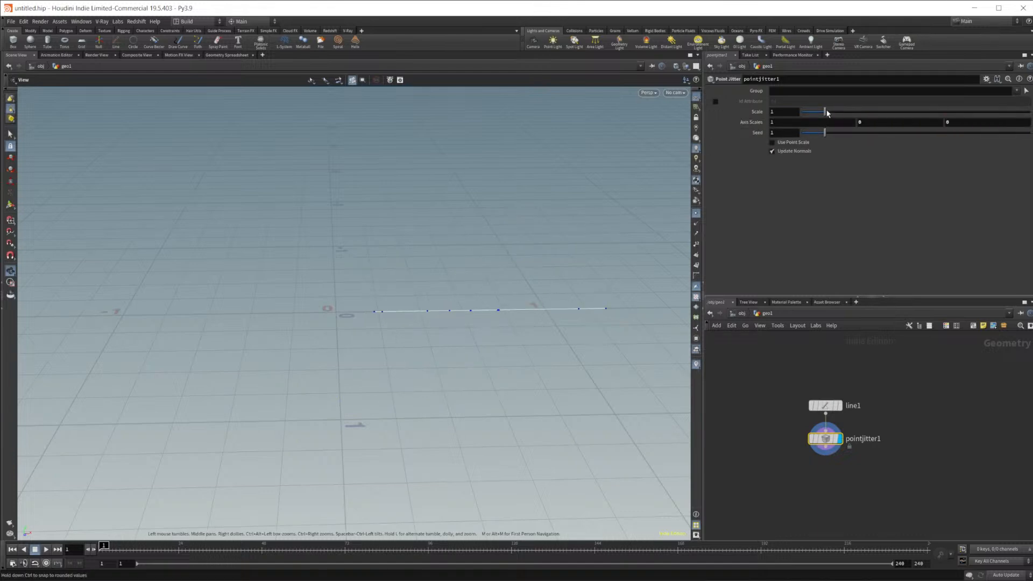
{"action": "mouse_move", "coordinate": [825, 111]}
{"action": "left_mouse_down"}
{"action": "mouse_move", "coordinate": [835, 109]}
{"action": "mouse_move", "coordinate": [776, 120]}
{"action": "mouse_move", "coordinate": [804, 111]}
{"action": "left_mouse_up"}
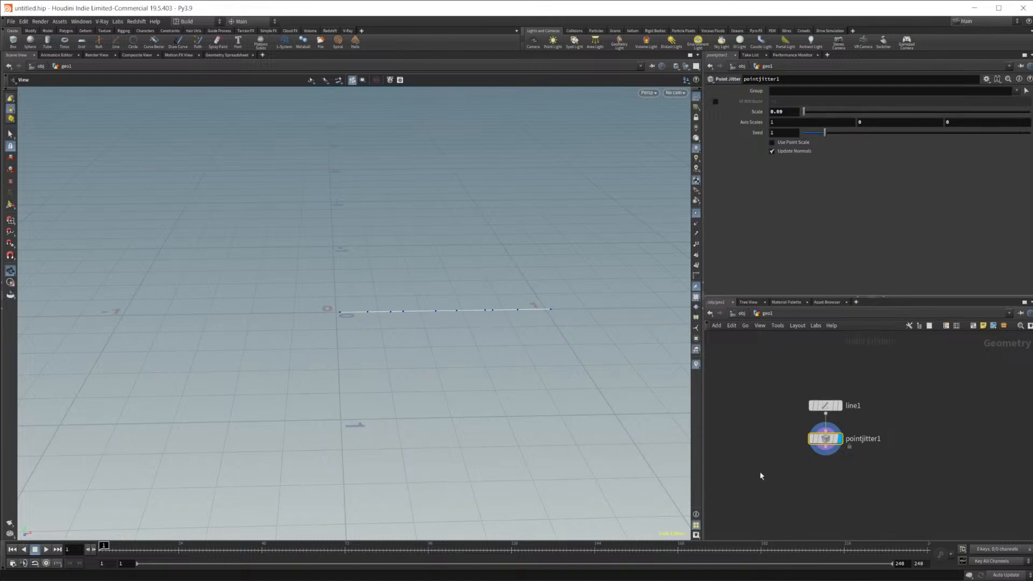
Step: Set the length of line1 to 2.02
{"action": "scroll", "coordinate": [754, 422], "scroll_direction": "up", "scroll_amount": 3}
{"action": "middle_click_drag", "start_coordinate": [841, 429], "coordinate": [817, 453]}
{"action": "key", "text": "Tab"}
{"action": "left_click", "coordinate": [806, 447]}
{"action": "middle_click_drag", "start_coordinate": [867, 361], "coordinate": [869, 432]}
{"action": "left_click", "coordinate": [843, 389]}
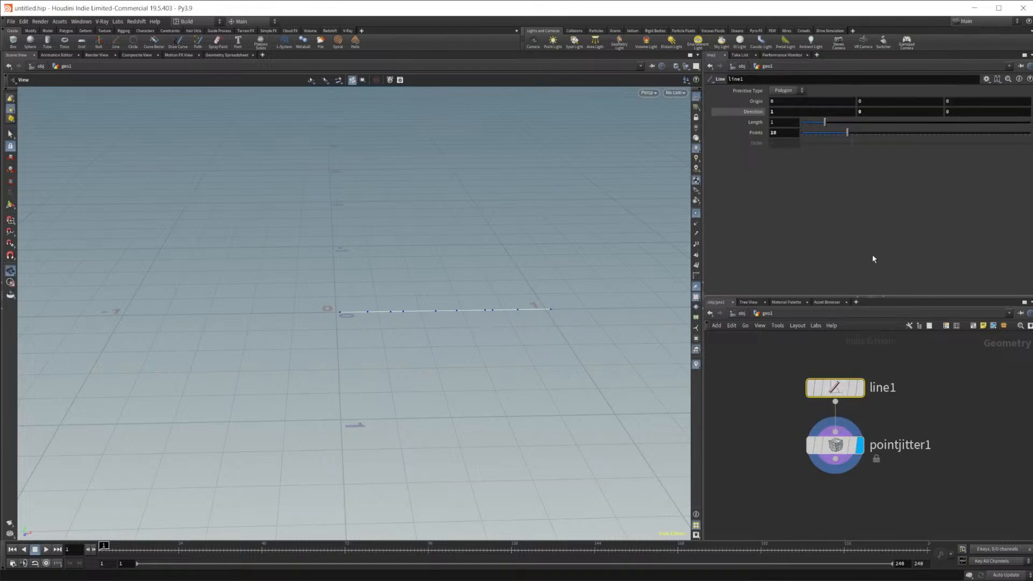
{"action": "left_click", "coordinate": [834, 124]}
{"action": "left_click_drag", "start_coordinate": [835, 126], "coordinate": [847, 131]}
{"action": "scroll", "coordinate": [456, 328], "scroll_direction": "down", "scroll_amount": 3}
{"action": "middle_click_drag", "start_coordinate": [457, 328], "coordinate": [340, 362]}
Step: Add an Extract Centroid node below pointjitter1
{"action": "middle_click_drag", "start_coordinate": [810, 491], "coordinate": [789, 427]}
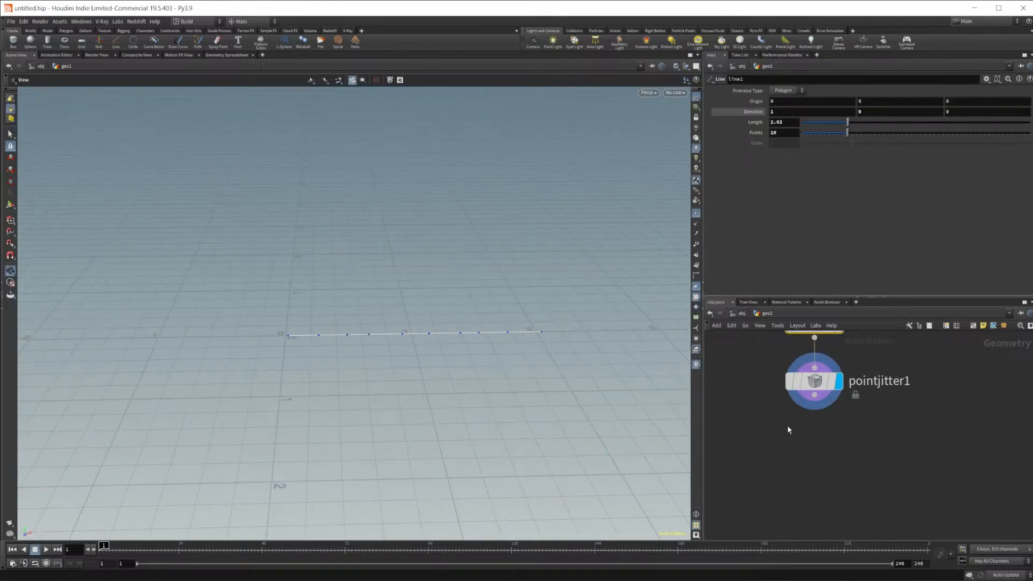
{"action": "key", "text": "Tab"}
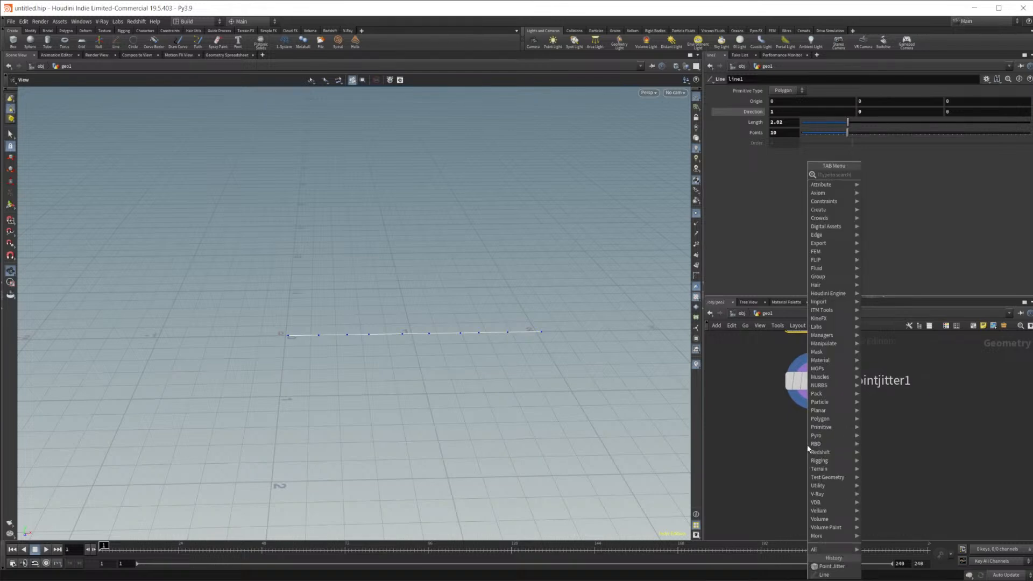
{"action": "type", "text": "ext"}
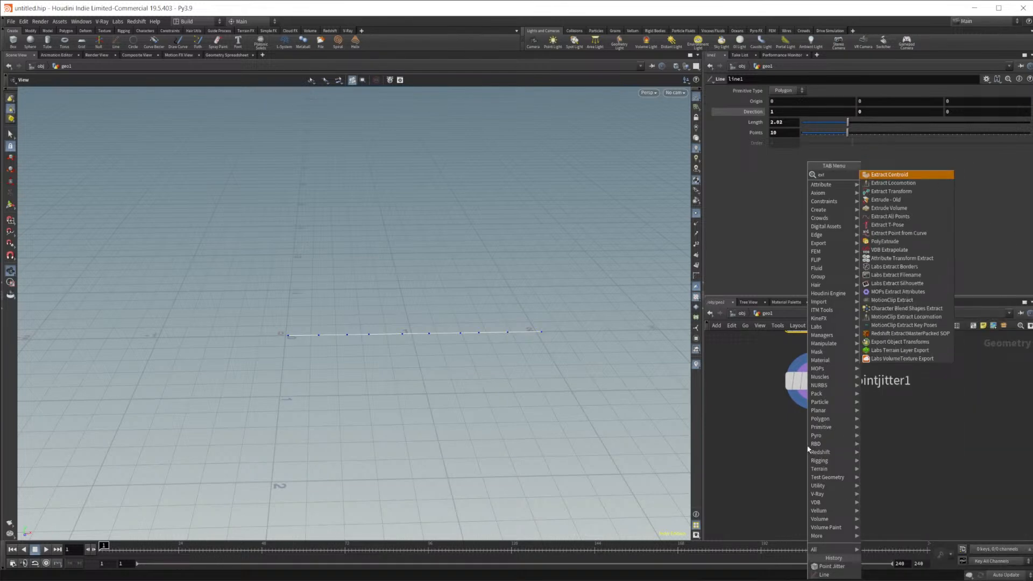
{"action": "key", "text": "Return"}
{"action": "left_click", "coordinate": [807, 449]}
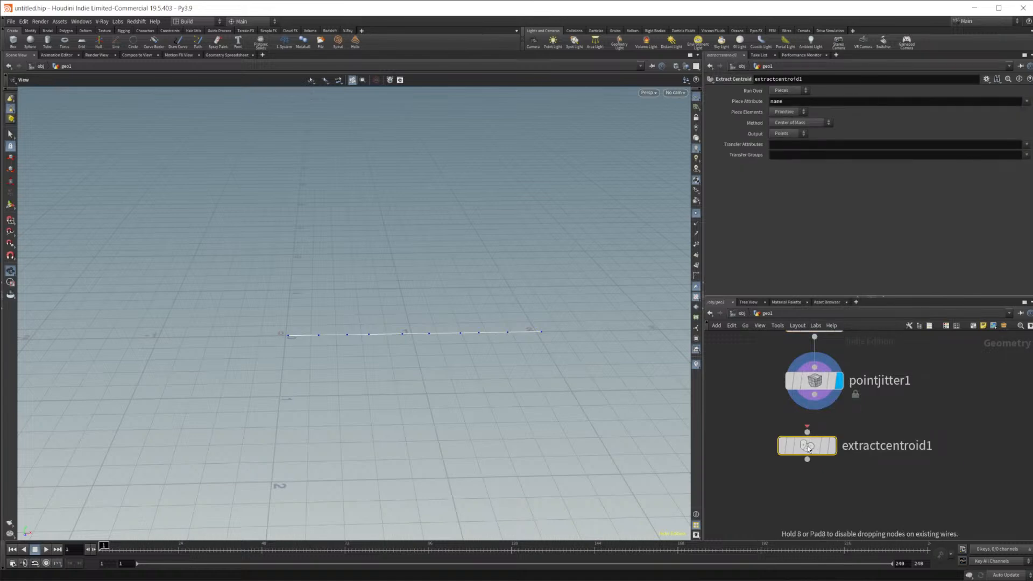
Step: Set the Extract Centroid node to run over Primitives, feed it from pointjitter1 and display its result
{"action": "left_click", "coordinate": [801, 91]}
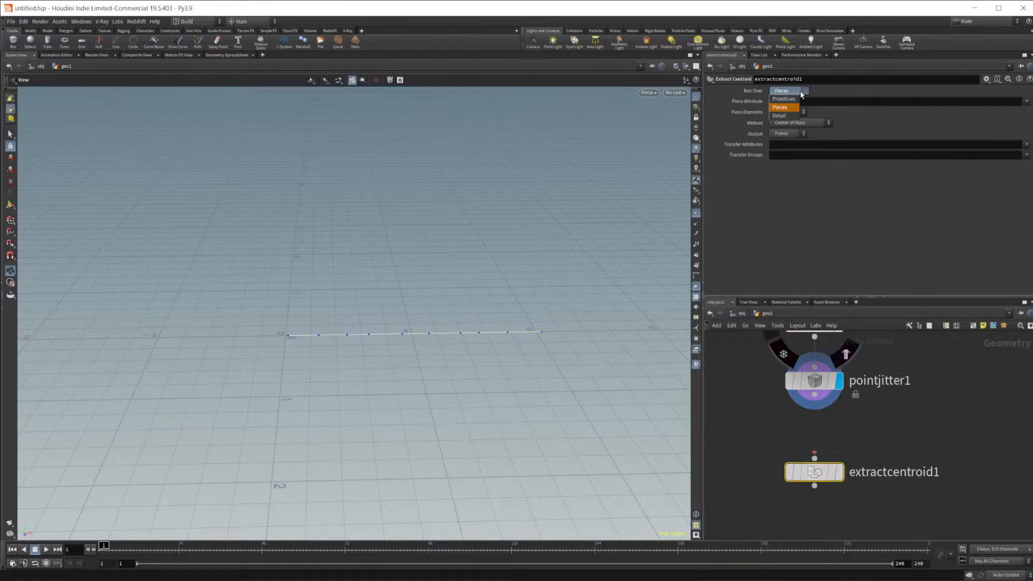
{"action": "left_click", "coordinate": [783, 99]}
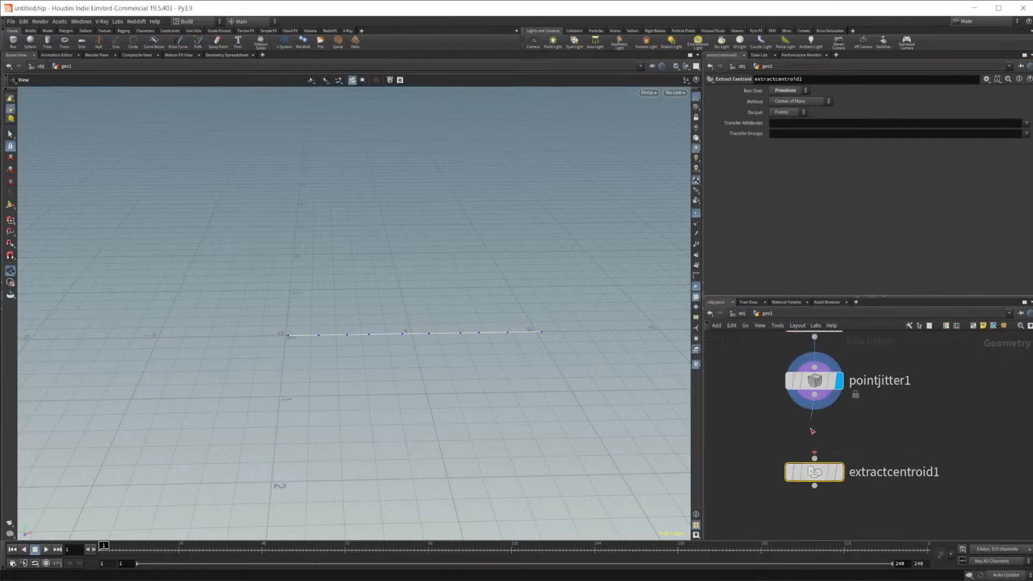
{"action": "left_click", "coordinate": [845, 441]}
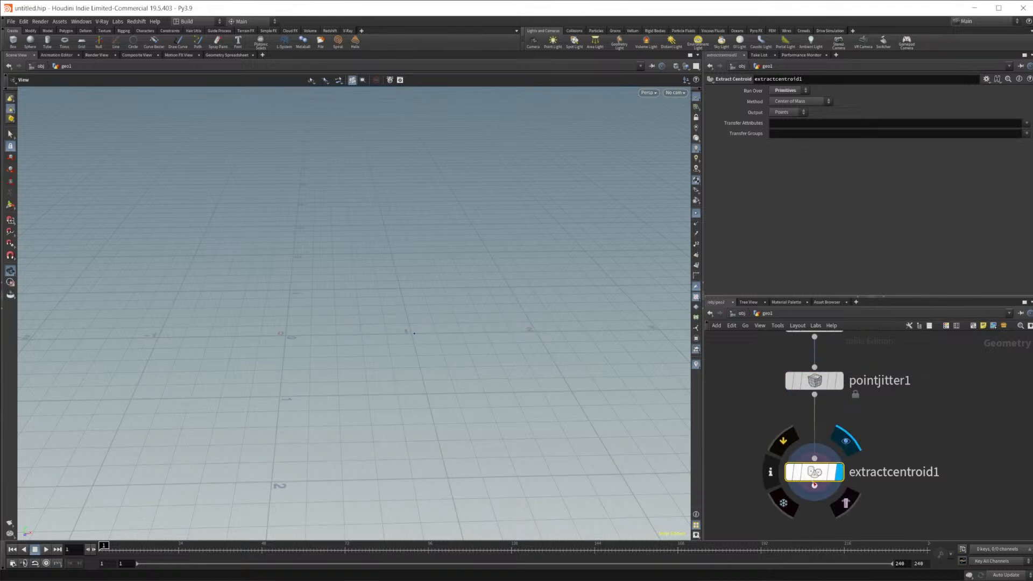
{"action": "left_click_drag", "start_coordinate": [814, 474], "coordinate": [838, 477]}
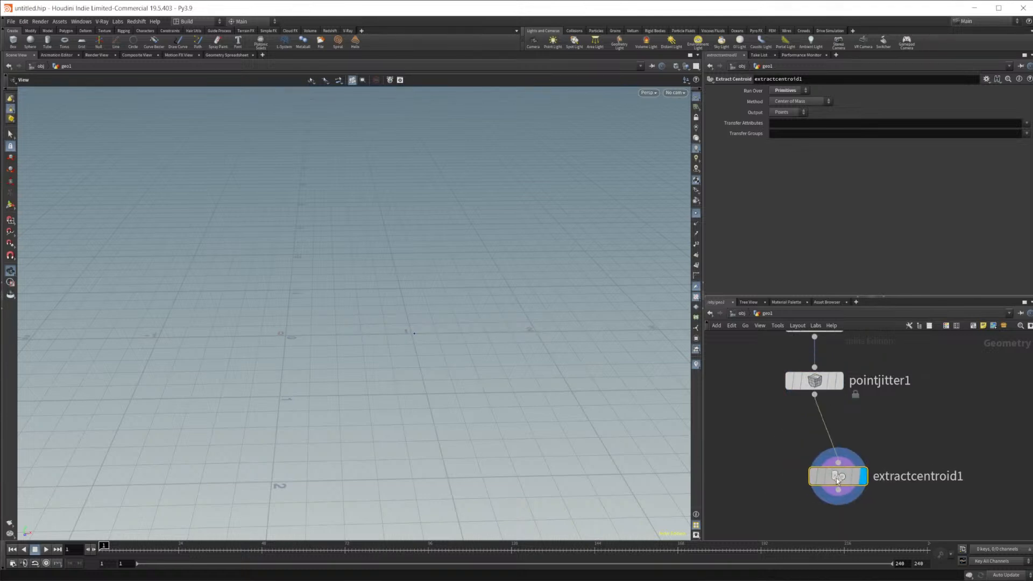
Step: Try running the Extract Centroid node over Pieces, and restore it to Primitives
{"action": "left_click", "coordinate": [797, 91]}
{"action": "left_click", "coordinate": [793, 100]}
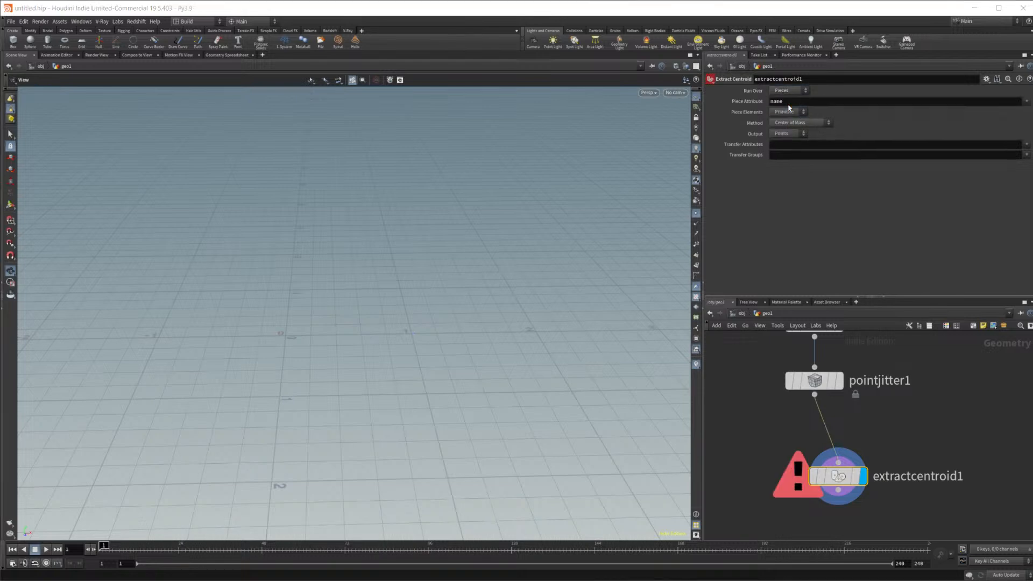
{"action": "left_click", "coordinate": [791, 91]}
{"action": "left_click", "coordinate": [793, 100]}
{"action": "left_click", "coordinate": [791, 91]}
{"action": "left_click", "coordinate": [789, 101]}
Step: Examine the point and primitive data of extractcentroid1 and pointjitter1 in the geometry spreadsheet, and return to the scene view
{"action": "mouse_move", "coordinate": [843, 476]}
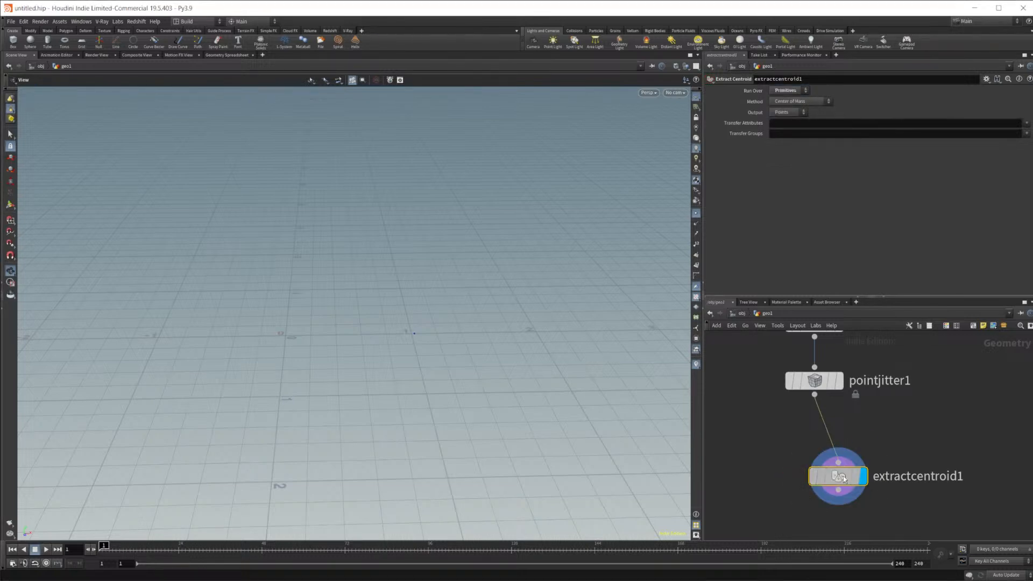
{"action": "left_click", "coordinate": [228, 55]}
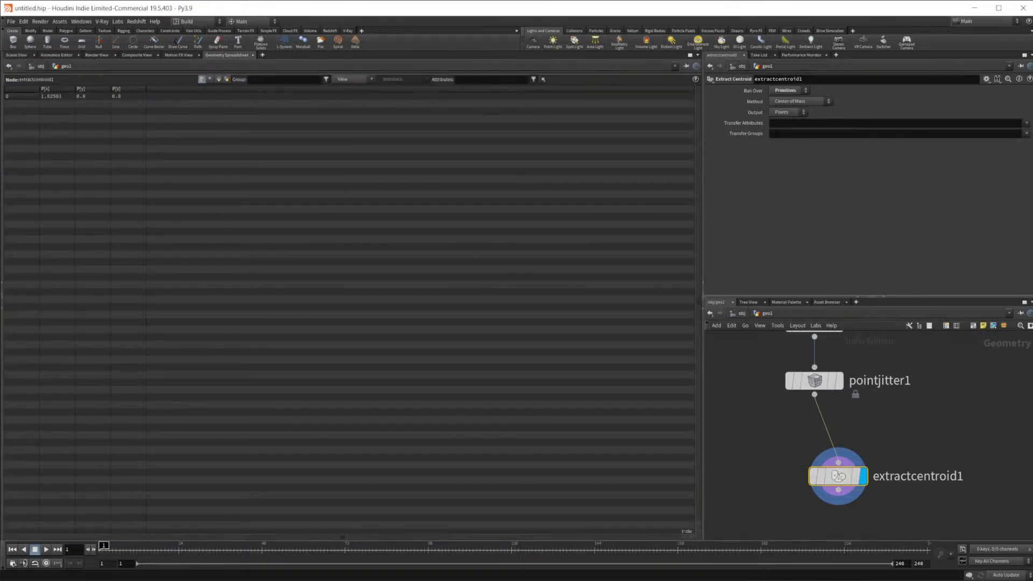
{"action": "left_click", "coordinate": [814, 380]}
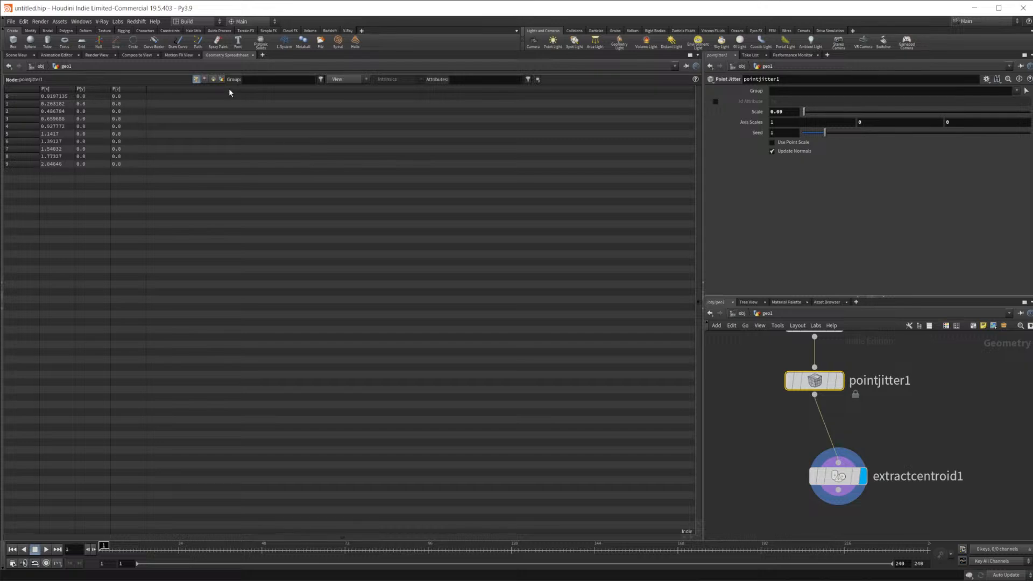
{"action": "left_click", "coordinate": [213, 80]}
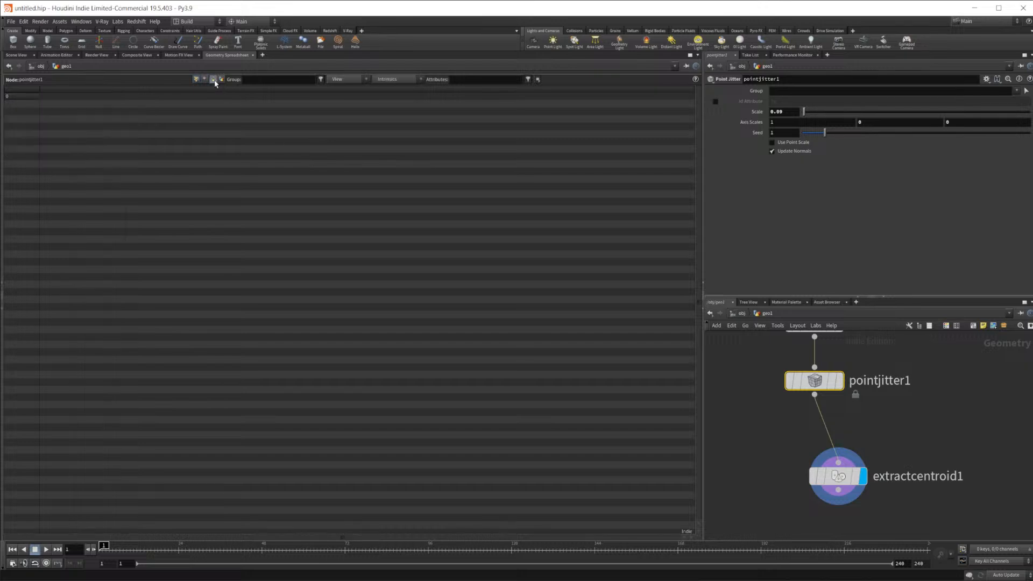
{"action": "left_click", "coordinate": [16, 55]}
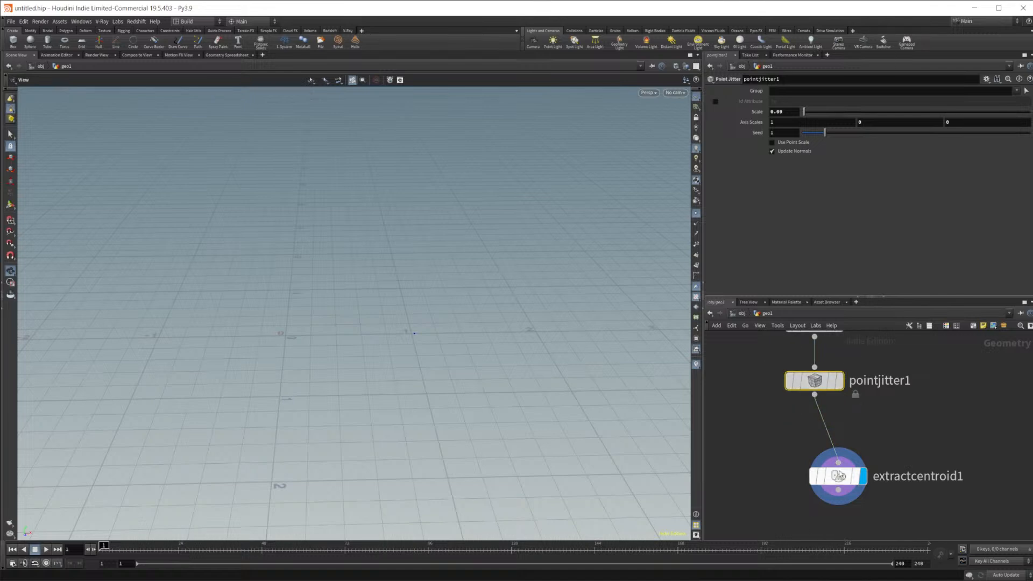
Step: Move the extractcentroid1 node farther to the right of pointjitter1 in the network
{"action": "left_click_drag", "start_coordinate": [837, 473], "coordinate": [856, 474]}
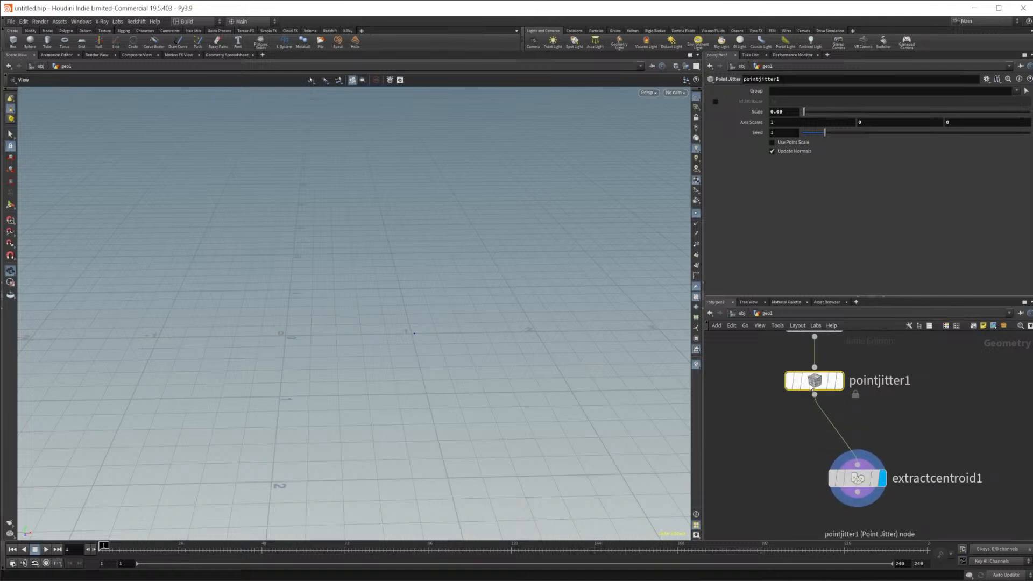
{"action": "middle_click_drag", "start_coordinate": [913, 411], "coordinate": [904, 458]}
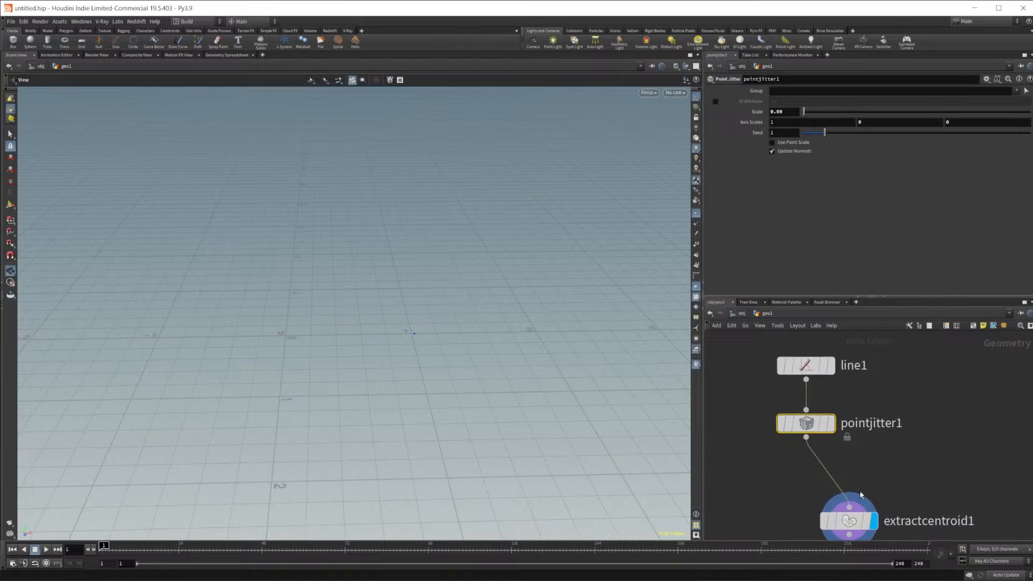
{"action": "left_click_drag", "start_coordinate": [847, 519], "coordinate": [913, 520]}
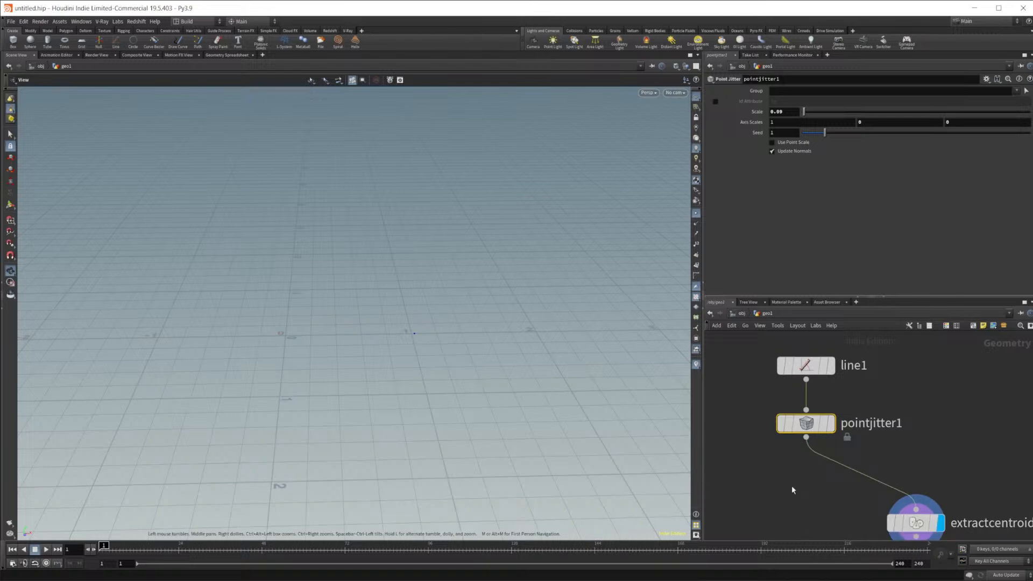
Step: Try running the Extract Centroid node over Pieces with Piece Elements set to Point
{"action": "left_click", "coordinate": [914, 522]}
{"action": "left_click", "coordinate": [798, 104]}
{"action": "left_click", "coordinate": [798, 91]}
{"action": "left_click", "coordinate": [797, 91]}
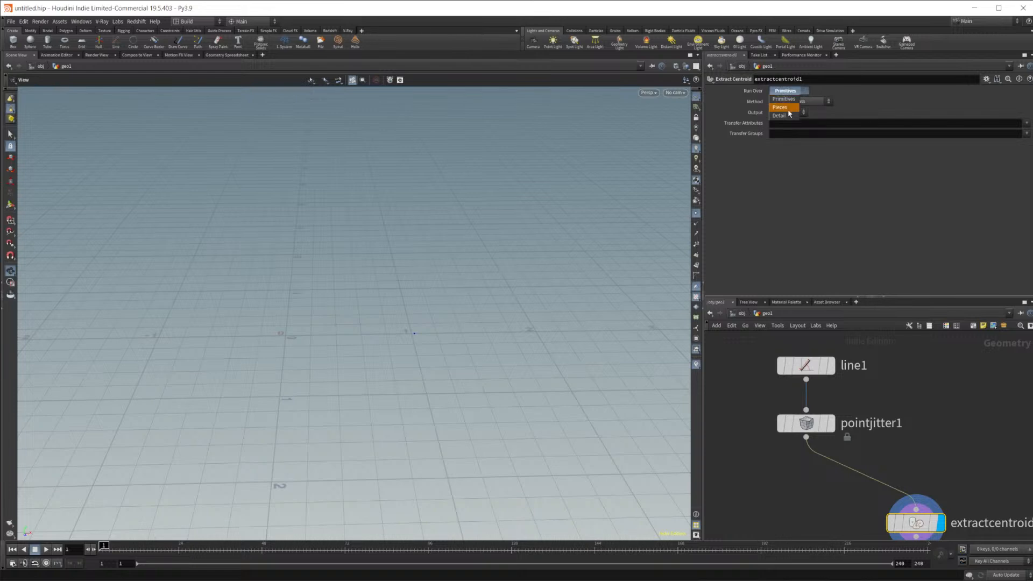
{"action": "left_click", "coordinate": [783, 108]}
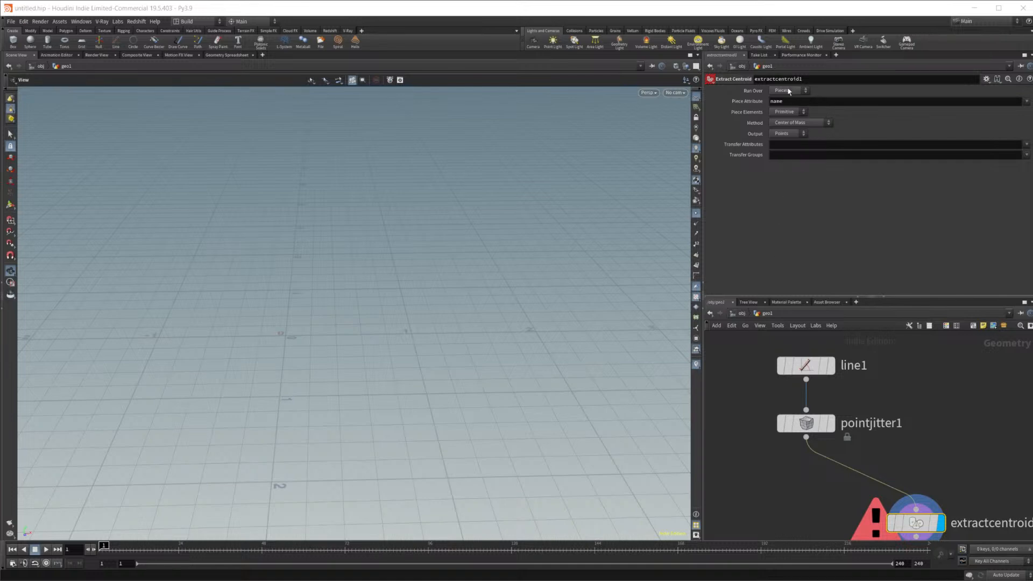
{"action": "left_click", "coordinate": [786, 112]}
{"action": "left_click", "coordinate": [792, 120]}
{"action": "left_click", "coordinate": [786, 112]}
{"action": "left_click", "coordinate": [785, 128]}
{"action": "left_click", "coordinate": [785, 113]}
{"action": "left_click", "coordinate": [784, 92]}
Step: Delete the extractcentroid1 node from the network
{"action": "left_click", "coordinate": [910, 411]}
{"action": "scroll", "coordinate": [962, 468], "scroll_direction": "down", "scroll_amount": 8}
{"action": "scroll", "coordinate": [929, 492], "scroll_direction": "up", "scroll_amount": 7}
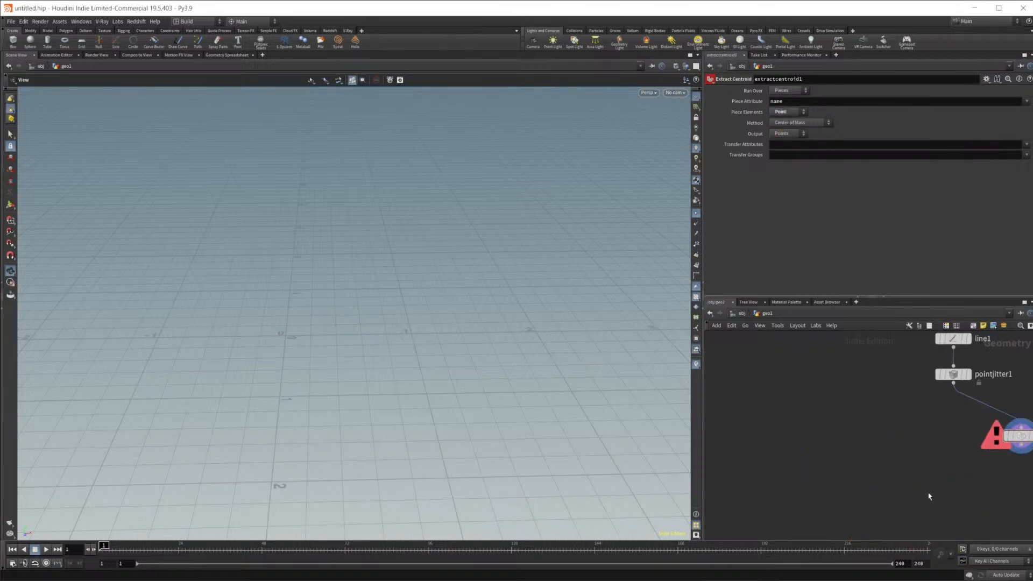
{"action": "middle_click_drag", "start_coordinate": [928, 491], "coordinate": [814, 468]}
{"action": "left_click", "coordinate": [930, 399]}
{"action": "key", "text": "Delete"}
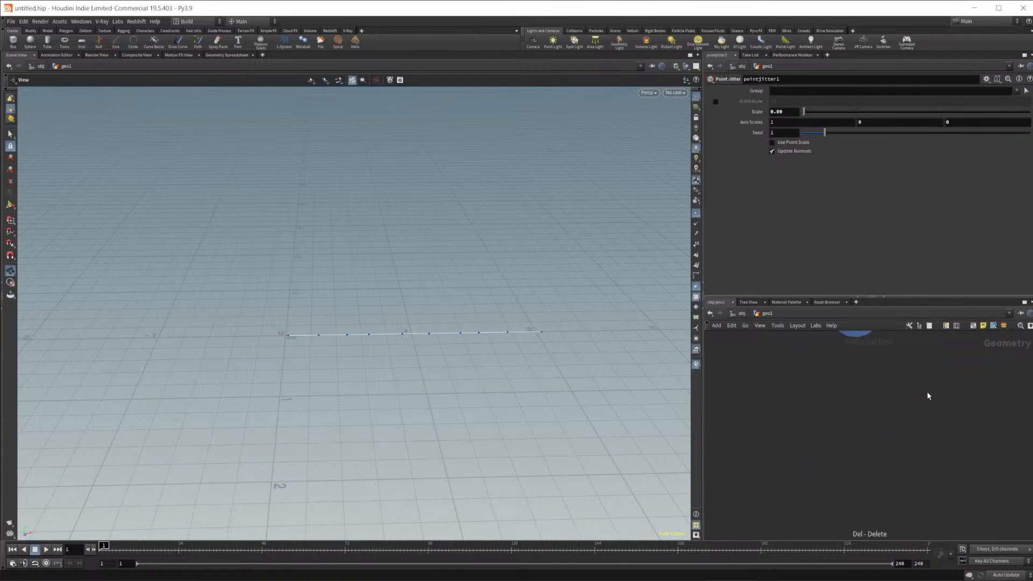
Step: Add an Attribute Wrangle node below pointjitter1 and feed its first input from pointjitter1
{"action": "middle_click_drag", "start_coordinate": [913, 404], "coordinate": [845, 486]}
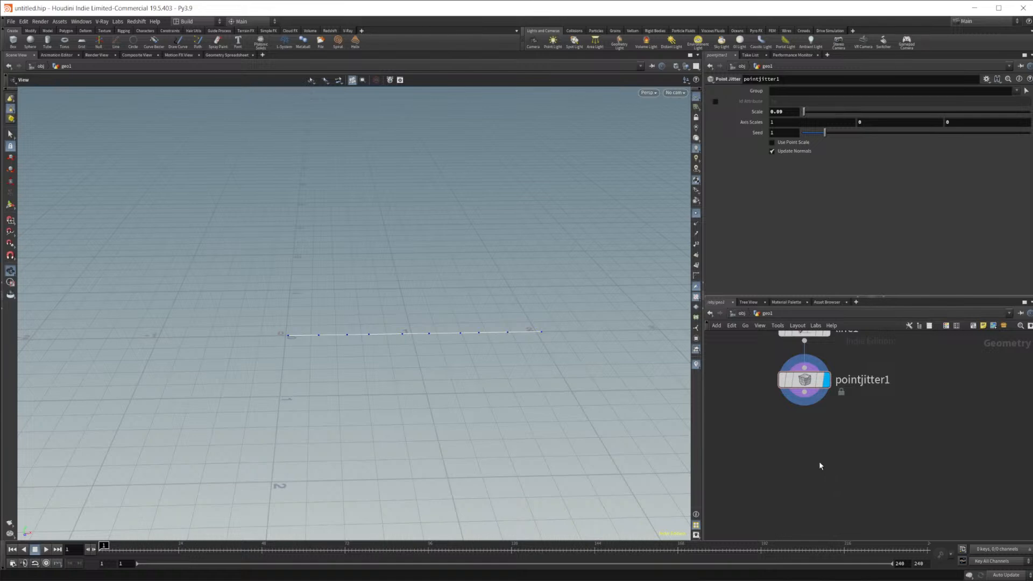
{"action": "key", "text": "Tab"}
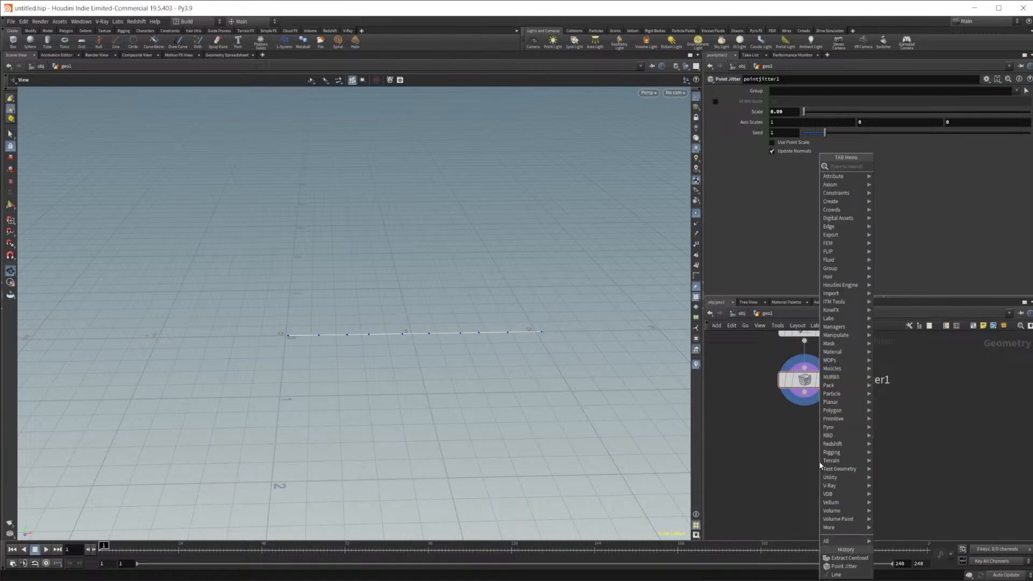
{"action": "type", "text": "wr"}
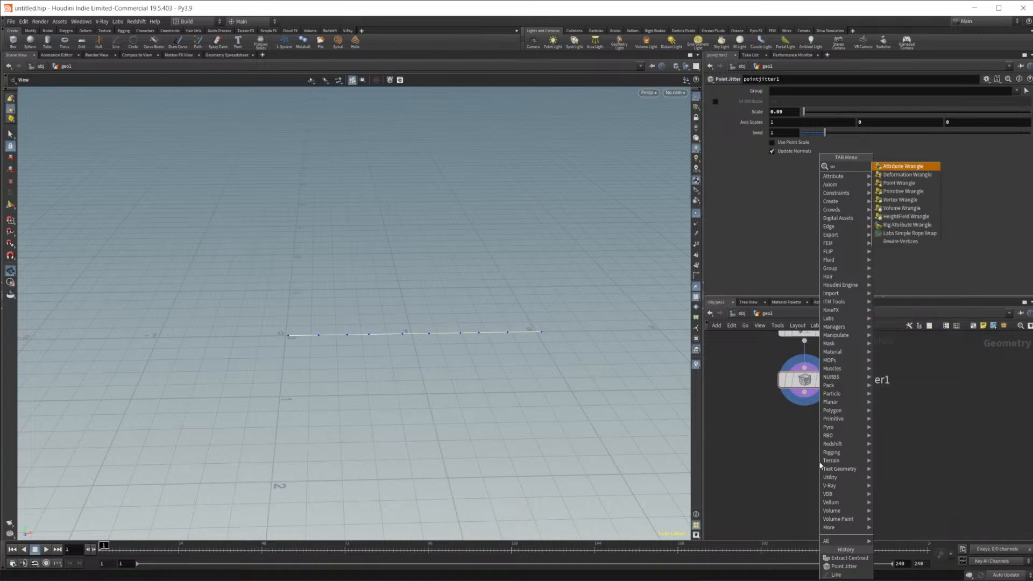
{"action": "key", "text": "Return"}
{"action": "left_click", "coordinate": [819, 461]}
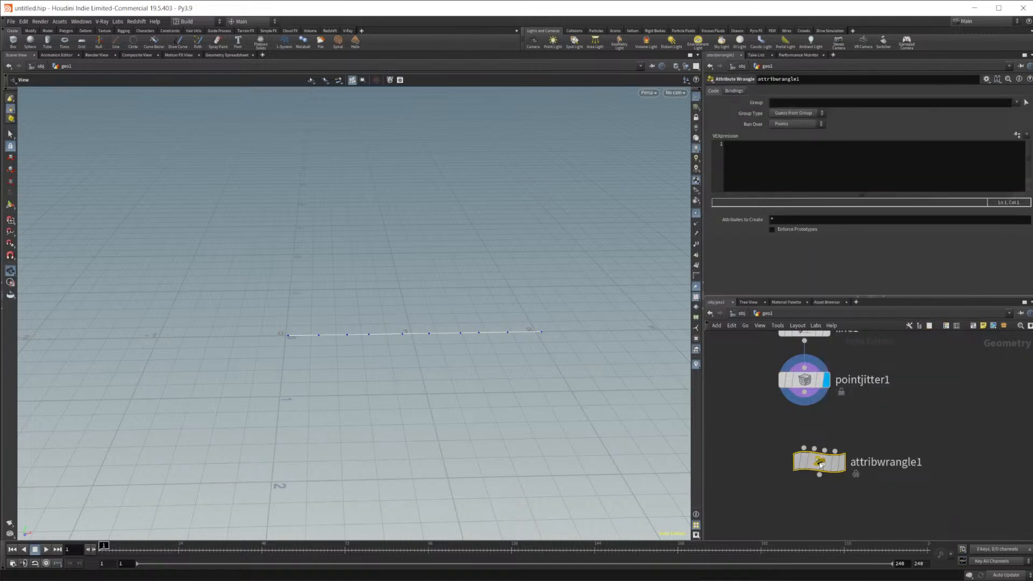
{"action": "left_click_drag", "start_coordinate": [805, 394], "coordinate": [804, 452]}
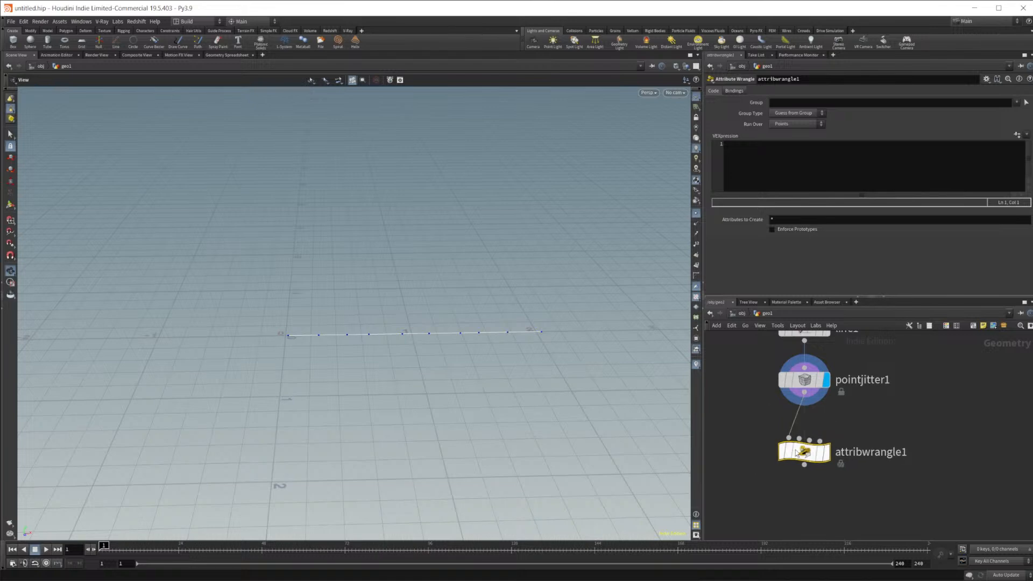
{"action": "left_click", "coordinate": [805, 171]}
{"action": "type", "text": "@"}
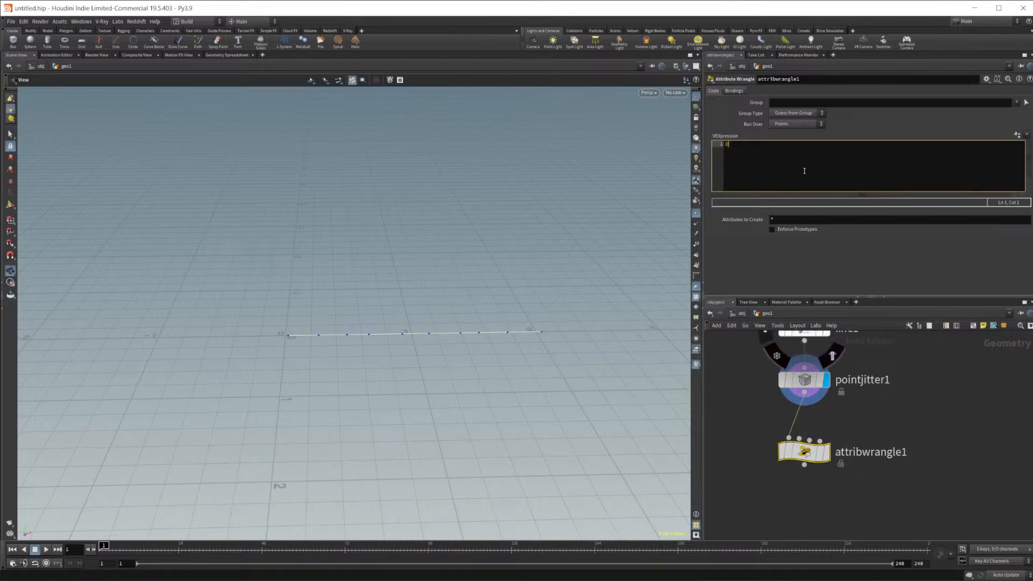
{"action": "key", "text": "BackSpace"}
{"action": "key", "text": "Tab"}
{"action": "type", "text": "l"}
{"action": "key", "text": "Escape"}
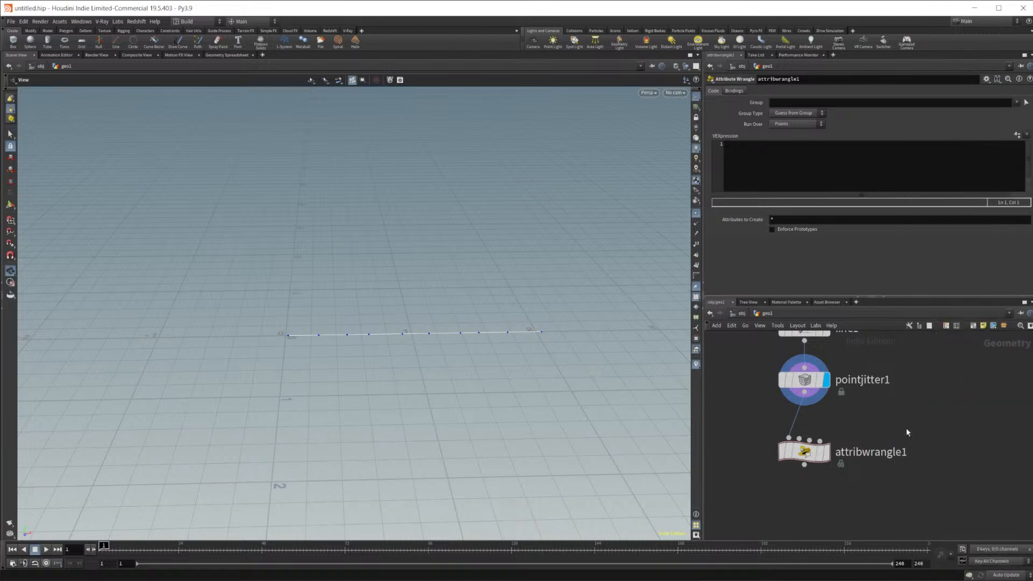
Step: Add a Measure node set to Perimeter / Length, feed it from pointjitter1 and display its result
{"action": "key", "text": "Tab"}
{"action": "type", "text": "measure"}
{"action": "key", "text": "Return"}
{"action": "left_click", "coordinate": [906, 428]}
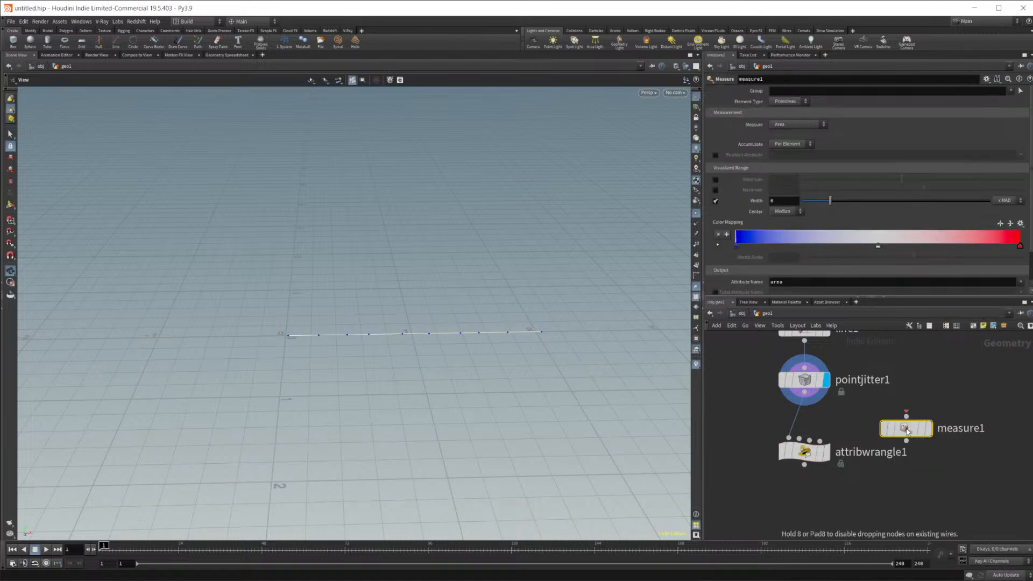
{"action": "left_click", "coordinate": [797, 124]}
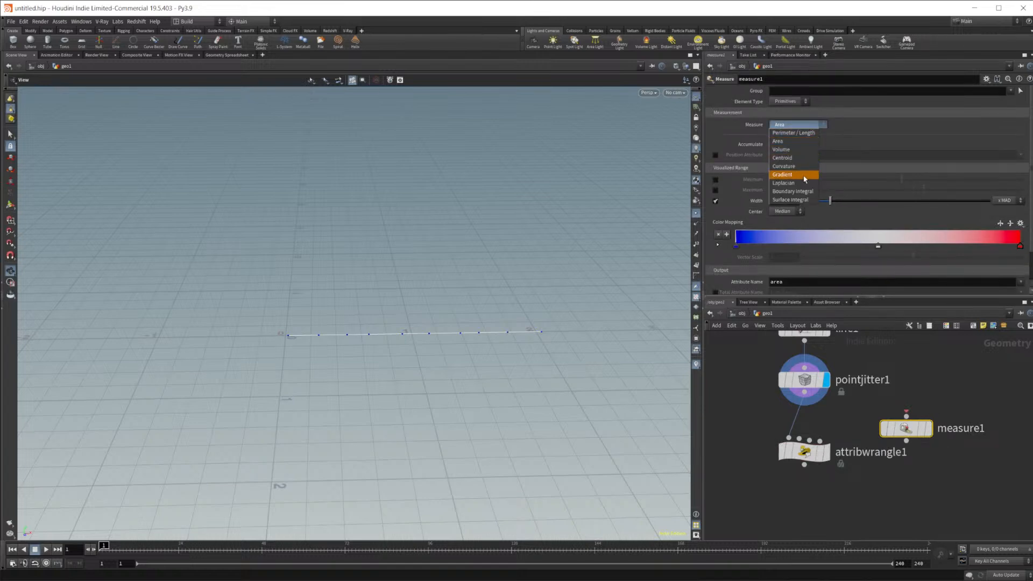
{"action": "left_click", "coordinate": [793, 132]}
{"action": "left_click_drag", "start_coordinate": [805, 403], "coordinate": [906, 416]}
{"action": "left_click", "coordinate": [927, 428]}
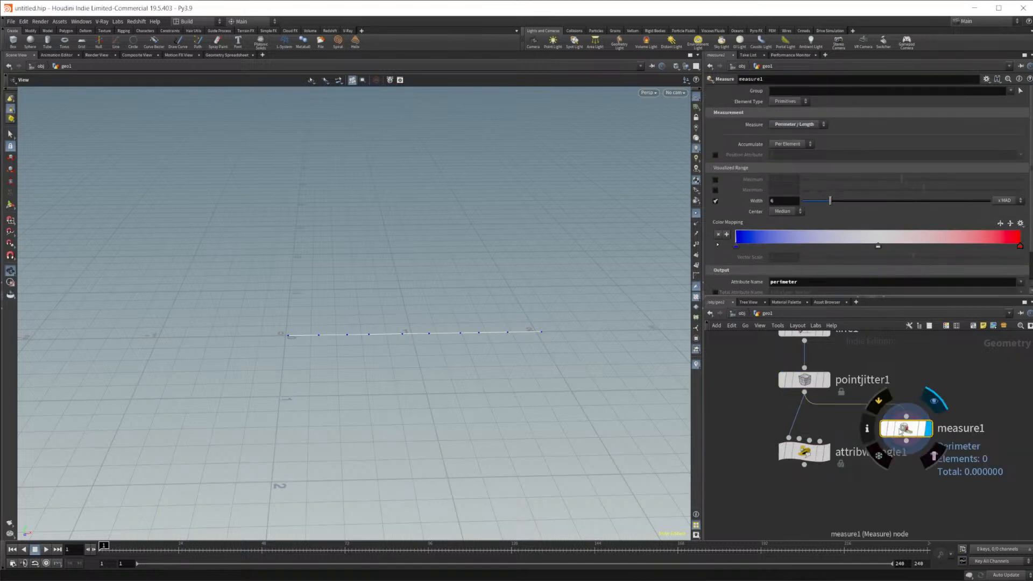
Step: Set the Measure node's element type to Points and check its perimeter values in the geometry spreadsheet
{"action": "left_click", "coordinate": [789, 102]}
{"action": "left_click", "coordinate": [785, 114]}
{"action": "left_click", "coordinate": [227, 55]}
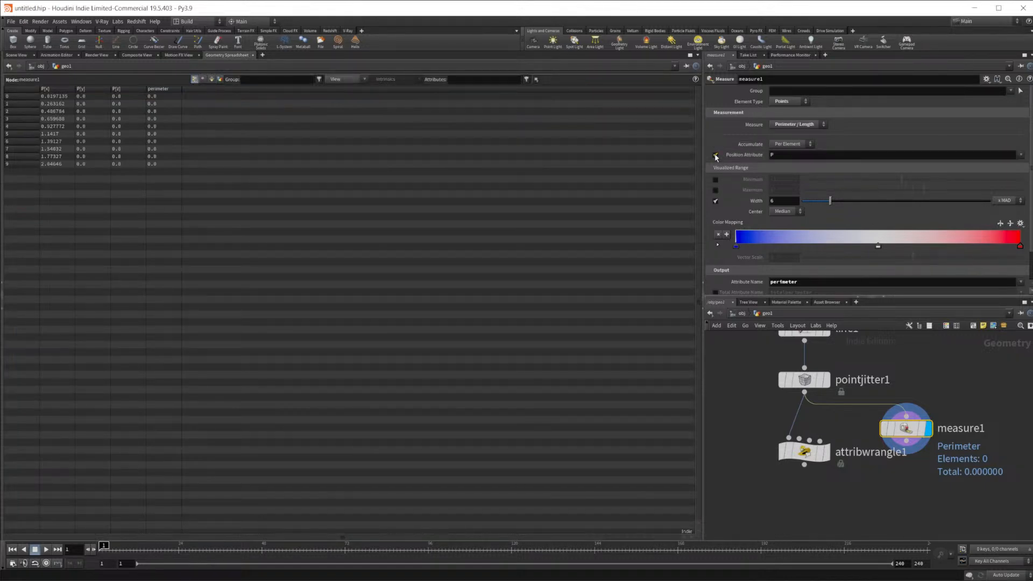
{"action": "scroll", "coordinate": [809, 186], "scroll_direction": "down", "scroll_amount": 1}
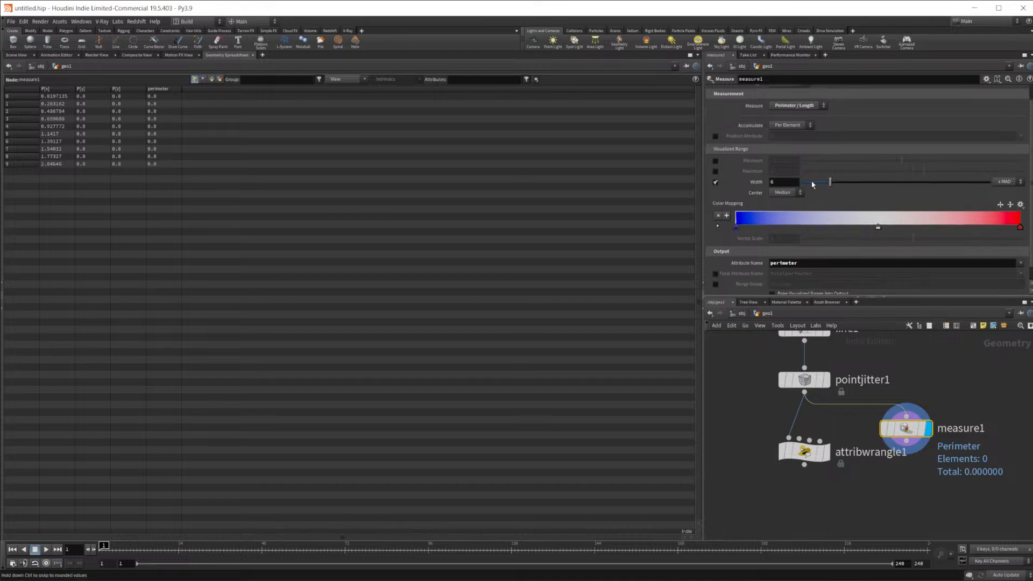
{"action": "scroll", "coordinate": [776, 195], "scroll_direction": "down", "scroll_amount": 1}
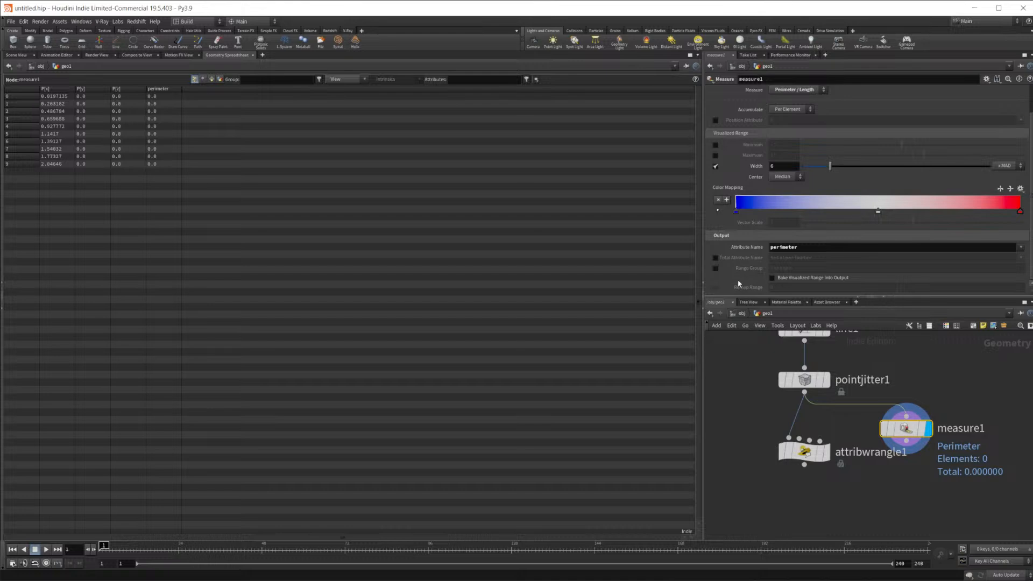
{"action": "scroll", "coordinate": [739, 283], "scroll_direction": "up", "scroll_amount": 2}
{"action": "left_click", "coordinate": [808, 144]}
{"action": "left_click", "coordinate": [807, 145]}
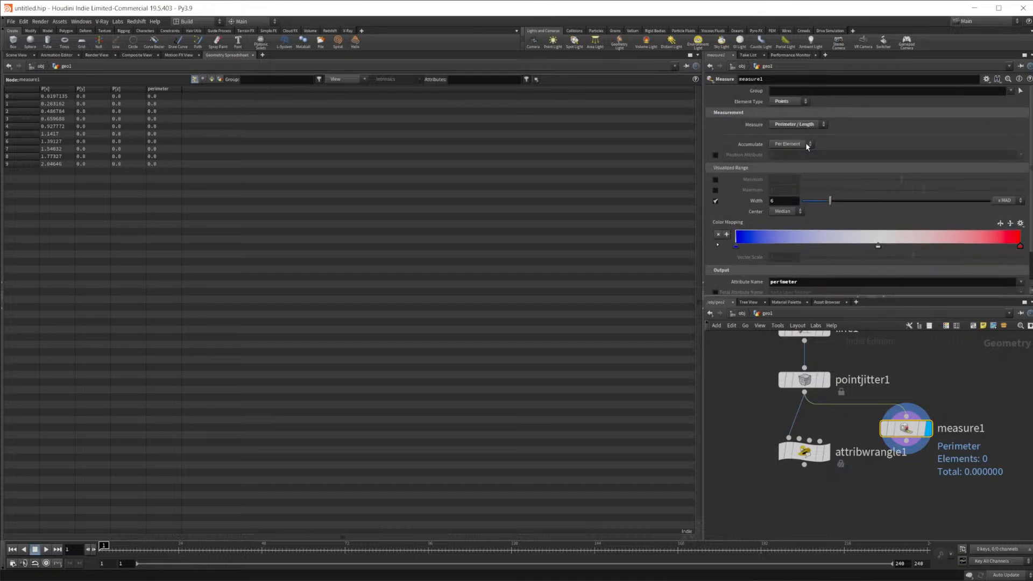
Step: Try Area as the measurement on measure1, and delete the node
{"action": "left_click", "coordinate": [805, 129]}
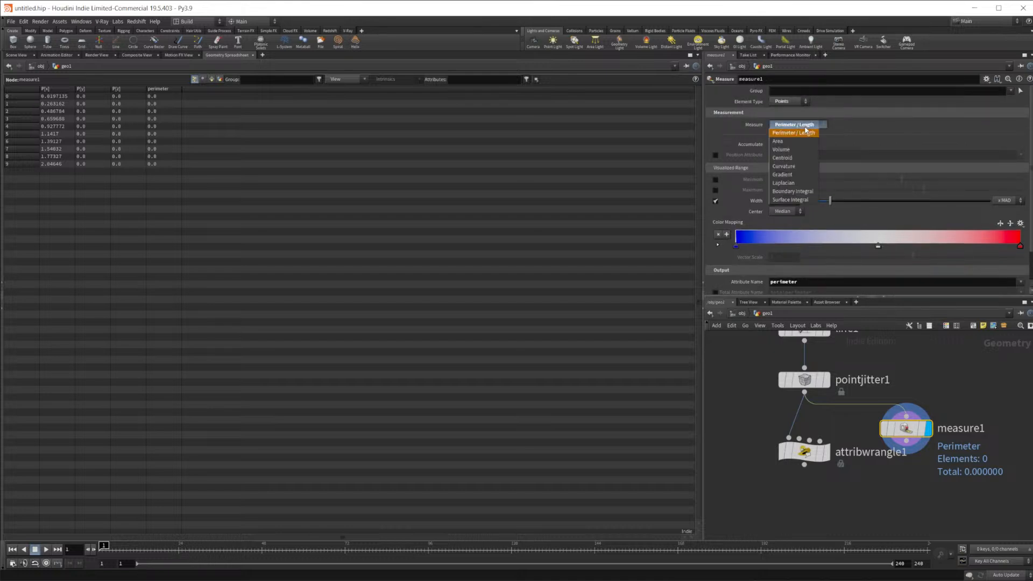
{"action": "left_click", "coordinate": [802, 141]}
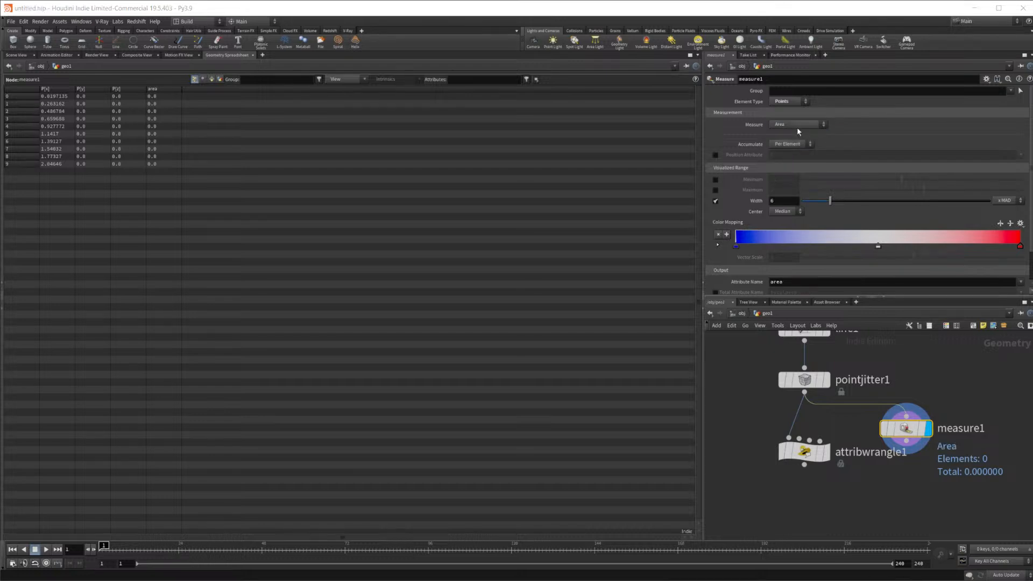
{"action": "left_click", "coordinate": [797, 127]}
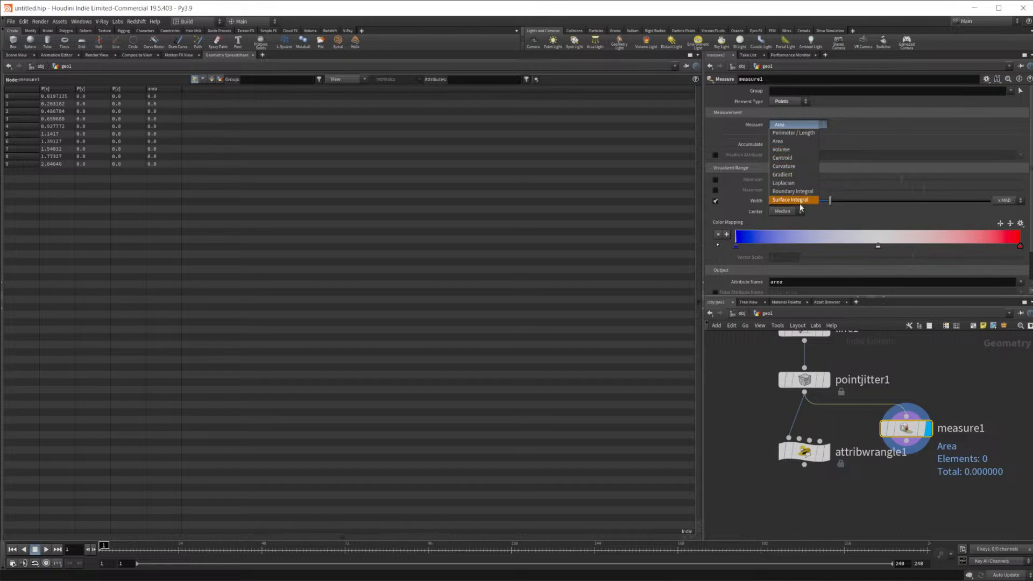
{"action": "left_click", "coordinate": [786, 141]}
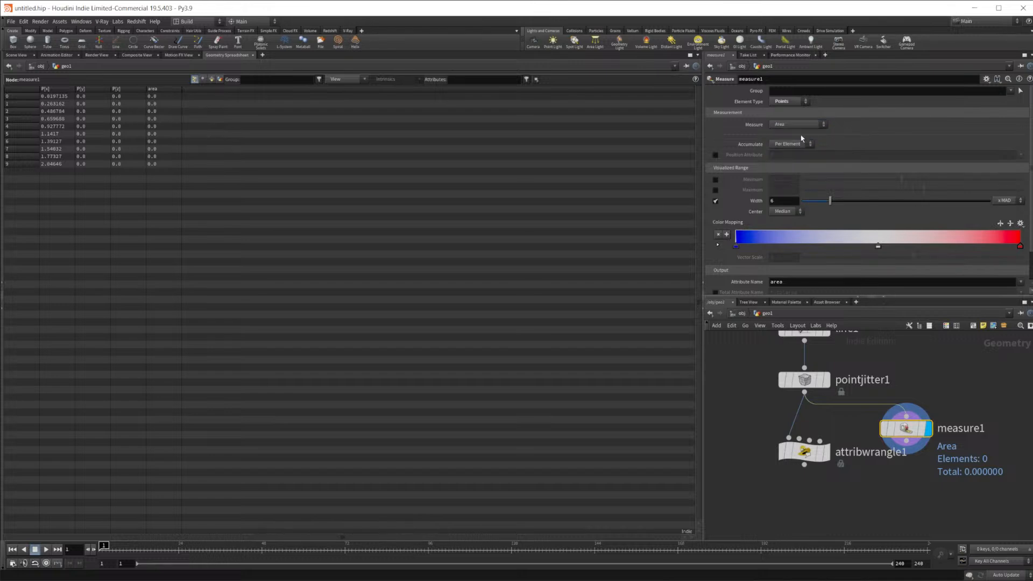
{"action": "key", "text": "Delete"}
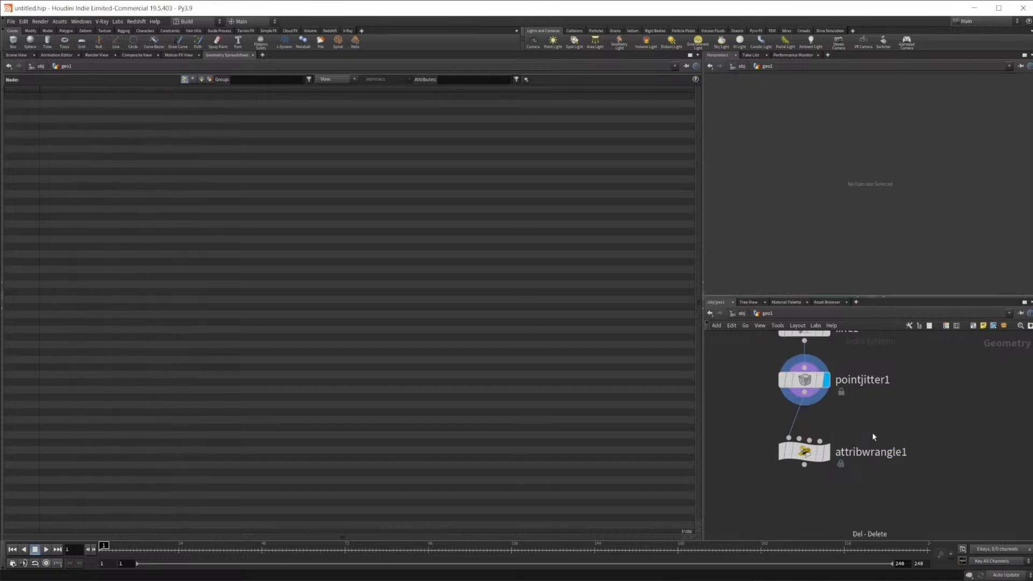
Step: Return to the scene view and open the VEXpression of attribwrangle1 for editing
{"action": "left_click", "coordinate": [20, 56]}
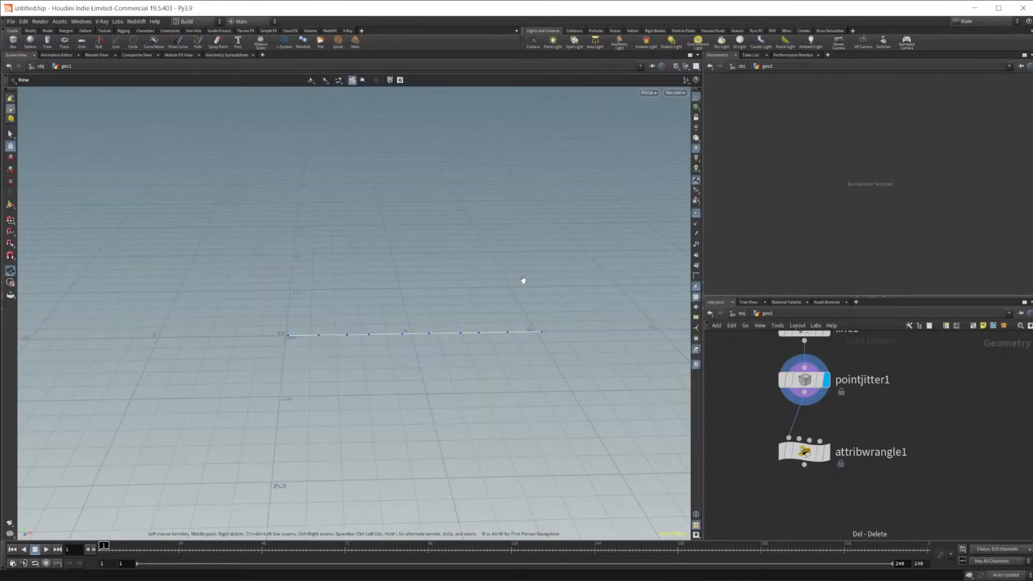
{"action": "left_click", "coordinate": [803, 452]}
{"action": "left_click", "coordinate": [779, 170]}
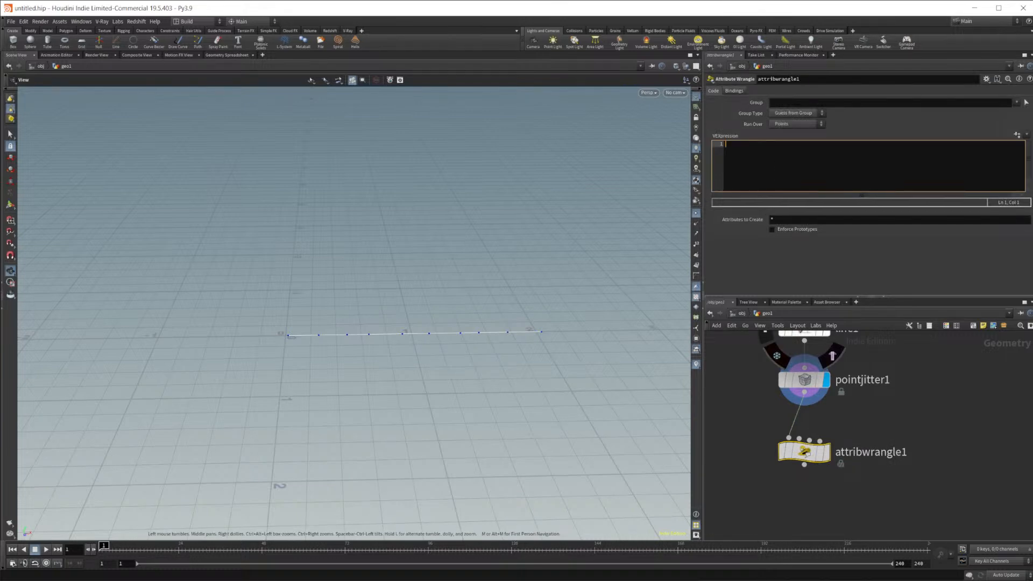
Step: Switch to the web browser and search Google for "houdini vex length"
{"action": "key", "text": "alt+Tab"}
{"action": "key", "text": "ctrl+a"}
{"action": "type", "text": "houdini vex length"}
{"action": "key", "text": "Return"}
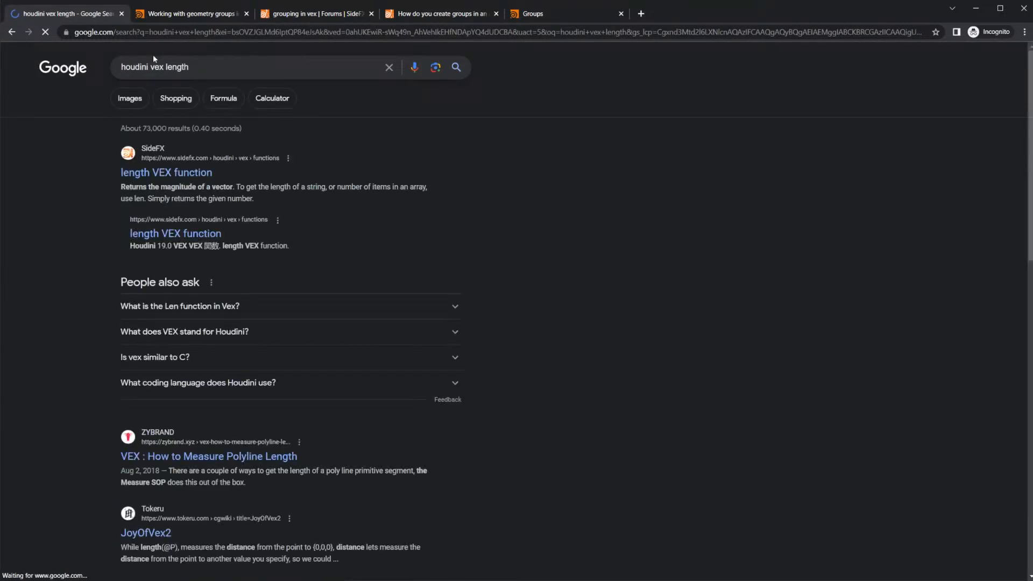
Step: Open the SideFX "length VEX function" result in a separate browser tab and read its documentation
{"action": "right_click", "coordinate": [184, 167]}
{"action": "left_click", "coordinate": [215, 173]}
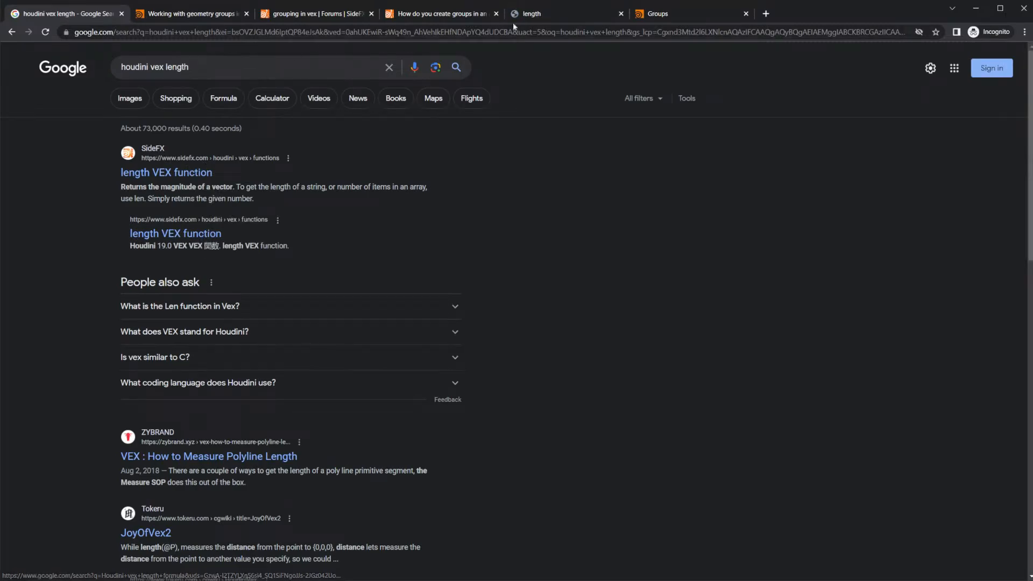
{"action": "left_click", "coordinate": [538, 16]}
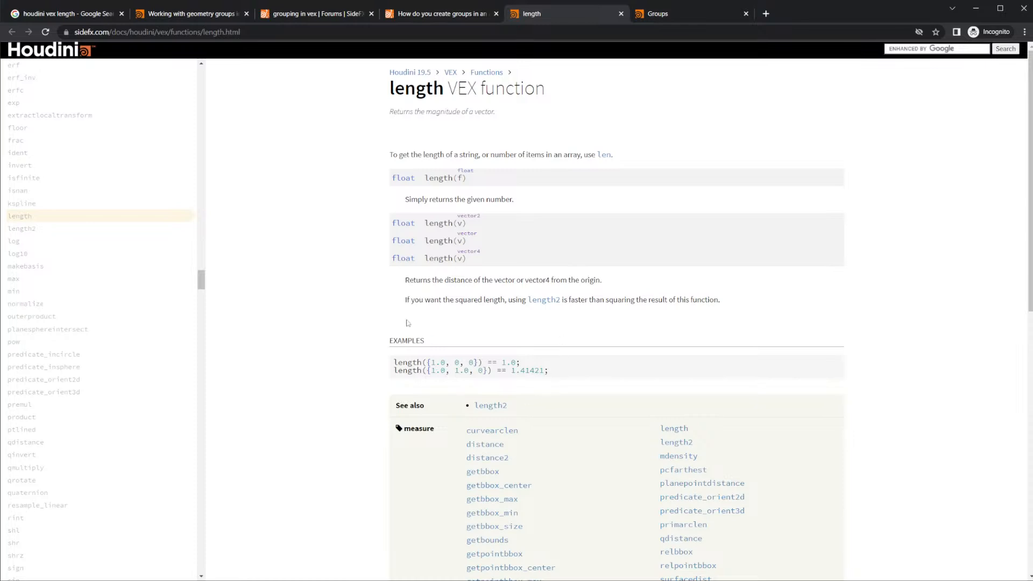
Step: Search Google for "houdini vex length between points" and open the SideFX distance VEX function page in a separate tab
{"action": "left_click", "coordinate": [95, 13]}
{"action": "double_click", "coordinate": [225, 71]}
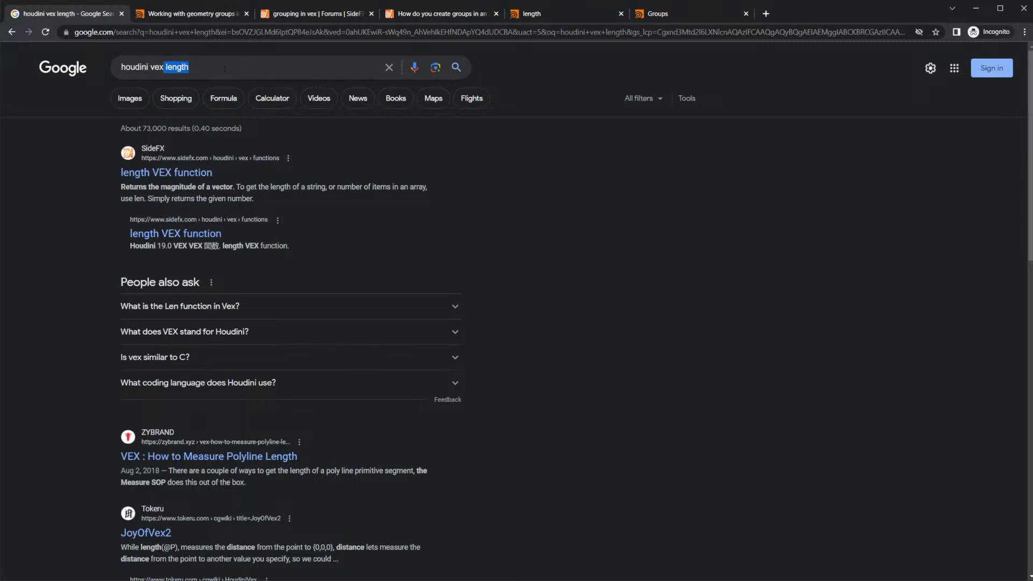
{"action": "left_click", "coordinate": [225, 69]}
{"action": "type", "text": "betwe"}
{"action": "key", "text": "Down"}
{"action": "key", "text": "Return"}
{"action": "middle_click", "coordinate": [205, 175]}
{"action": "left_click", "coordinate": [701, 14]}
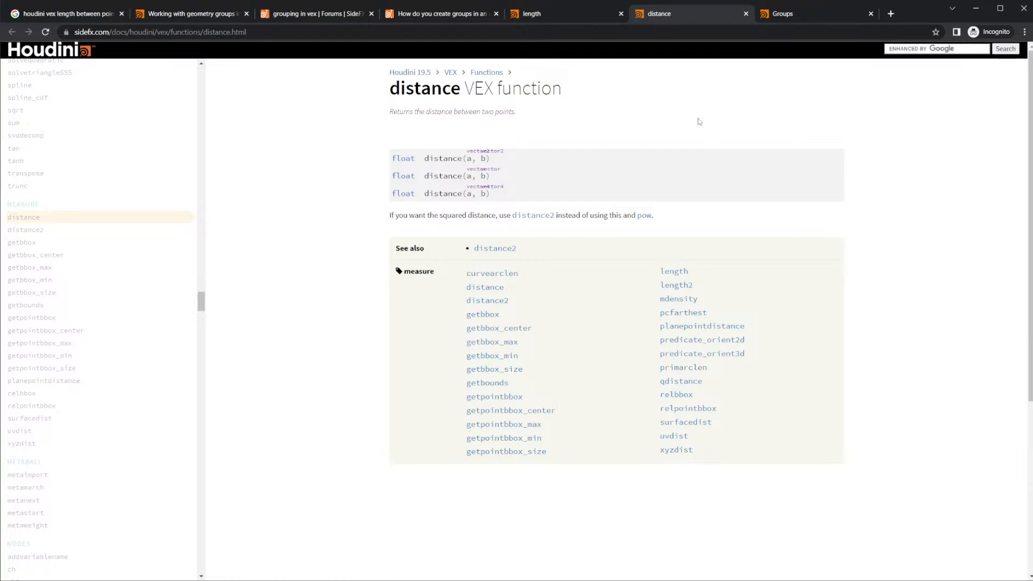
{"action": "mouse_move", "coordinate": [501, 580]}
{"action": "left_click", "coordinate": [588, 554]}
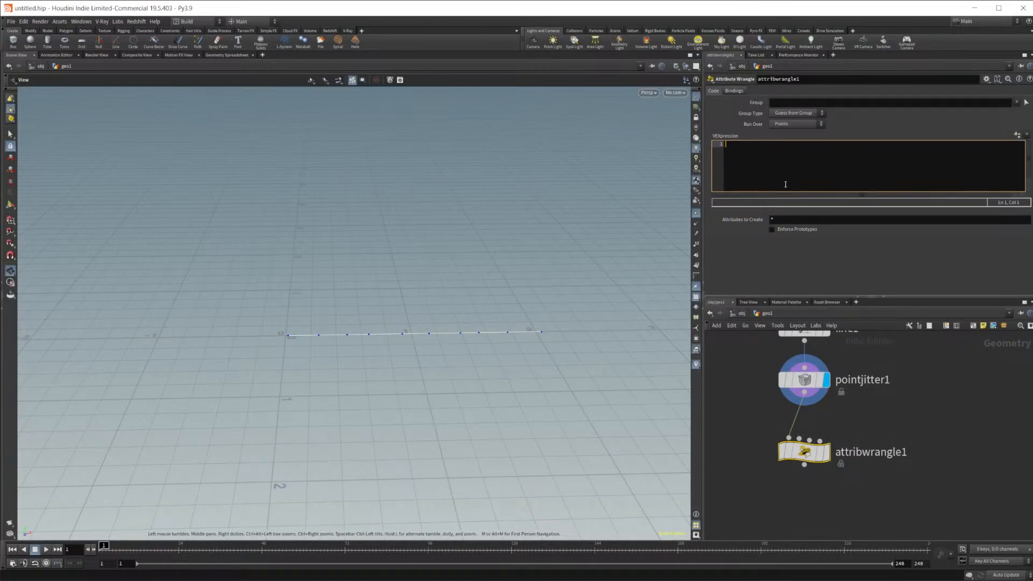
{"action": "type", "text": "dist"}
{"action": "key", "text": "BackSpace"}
{"action": "key", "text": "BackSpace"}
{"action": "key", "text": "BackSpace"}
{"action": "key", "text": "BackSpace"}
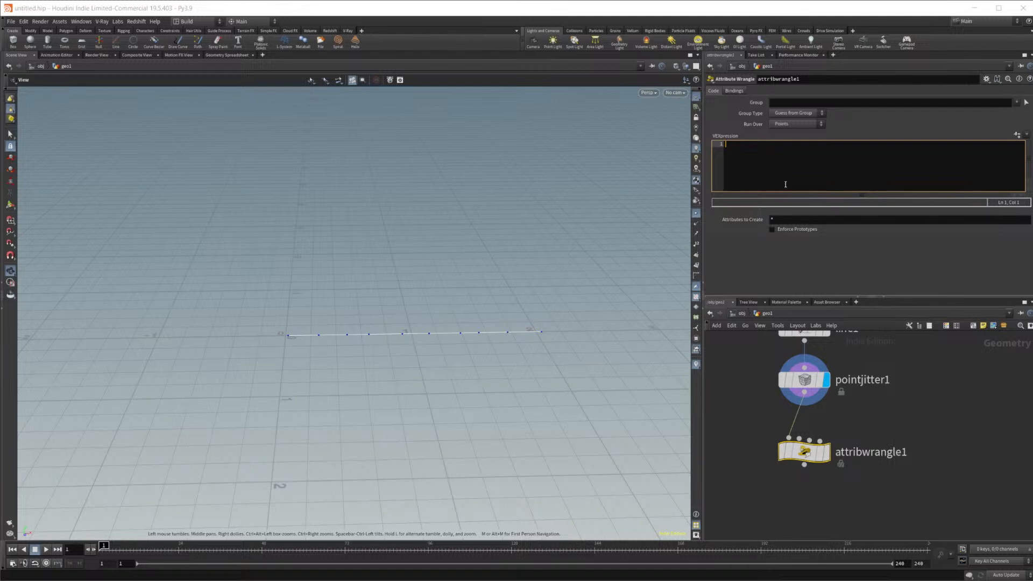
{"action": "type", "text": "@dist = dist"}
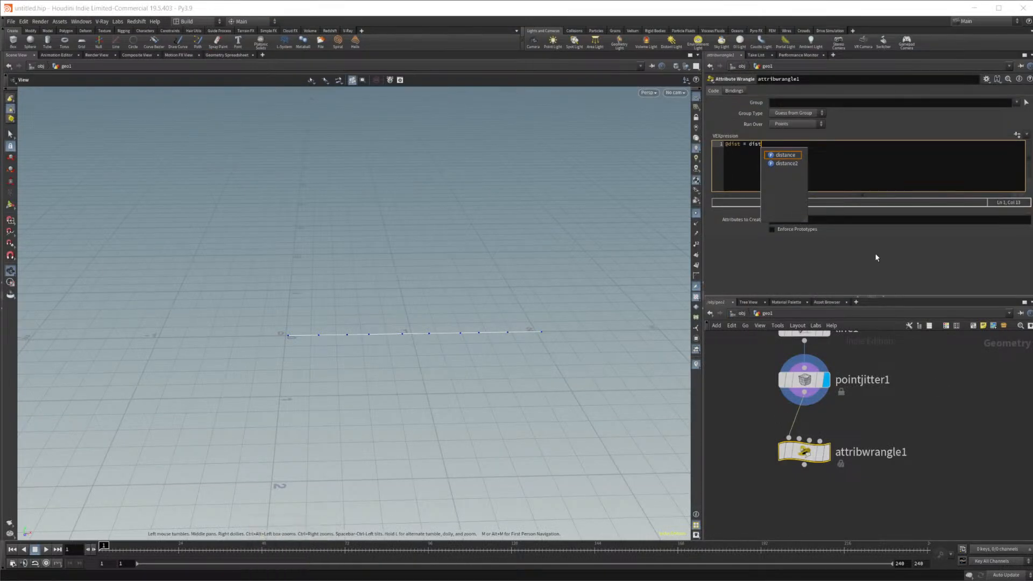
{"action": "type", "text": "ance(@pntue"}
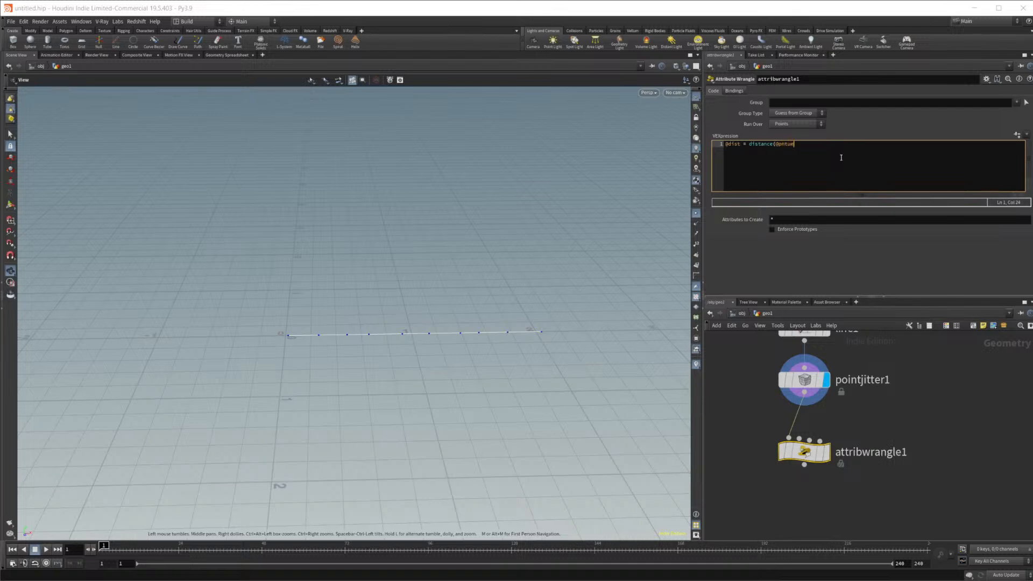
{"action": "type", "text": "num,@ptnum+1);"}
Step: Open the geometry spreadsheet, set attribwrangle1 as the displayed node and inspect its error details
{"action": "left_click", "coordinate": [212, 56]}
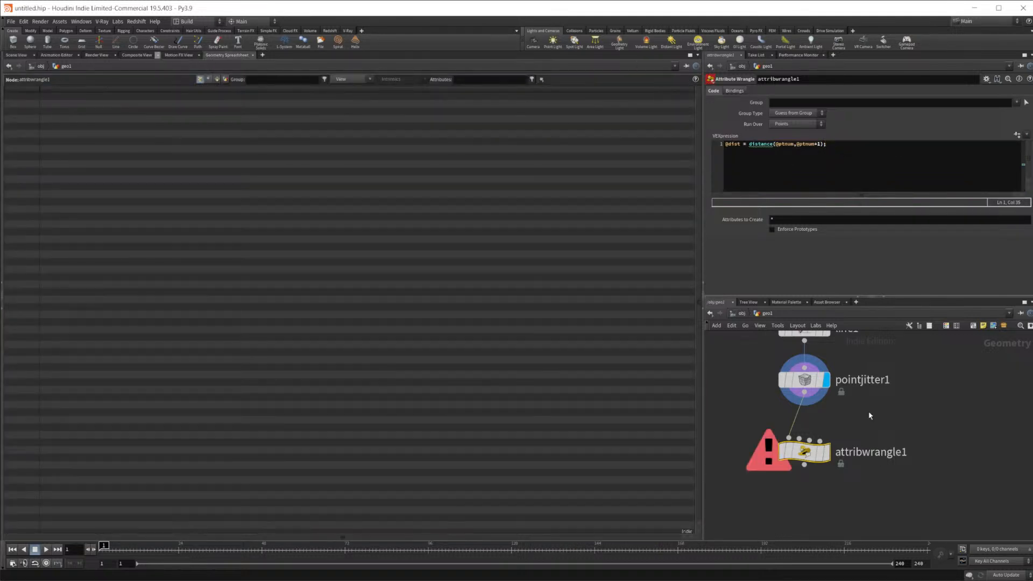
{"action": "mouse_move", "coordinate": [813, 452]}
{"action": "left_click", "coordinate": [834, 429]}
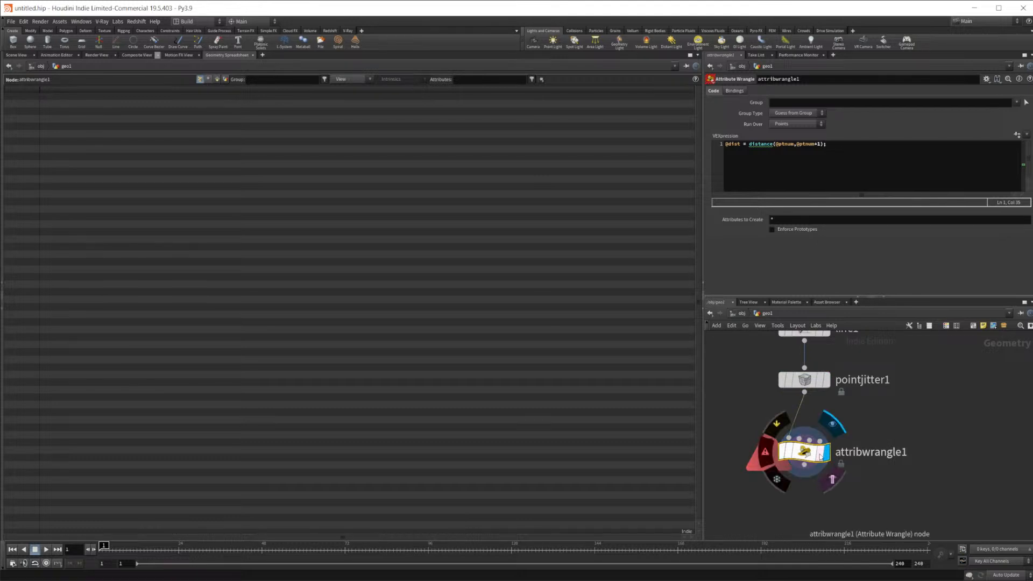
{"action": "left_click", "coordinate": [762, 455]}
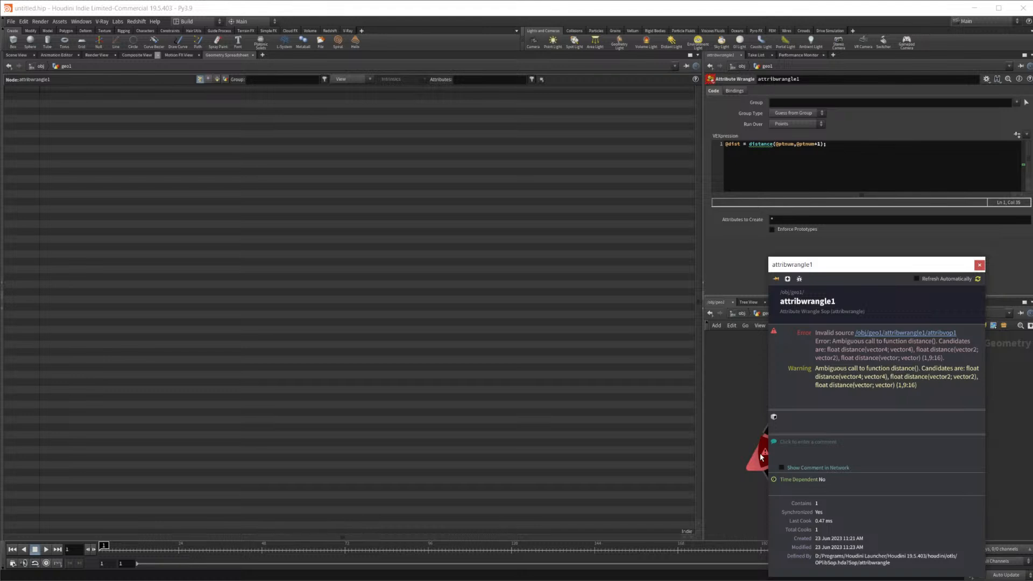
{"action": "left_click", "coordinate": [831, 155]}
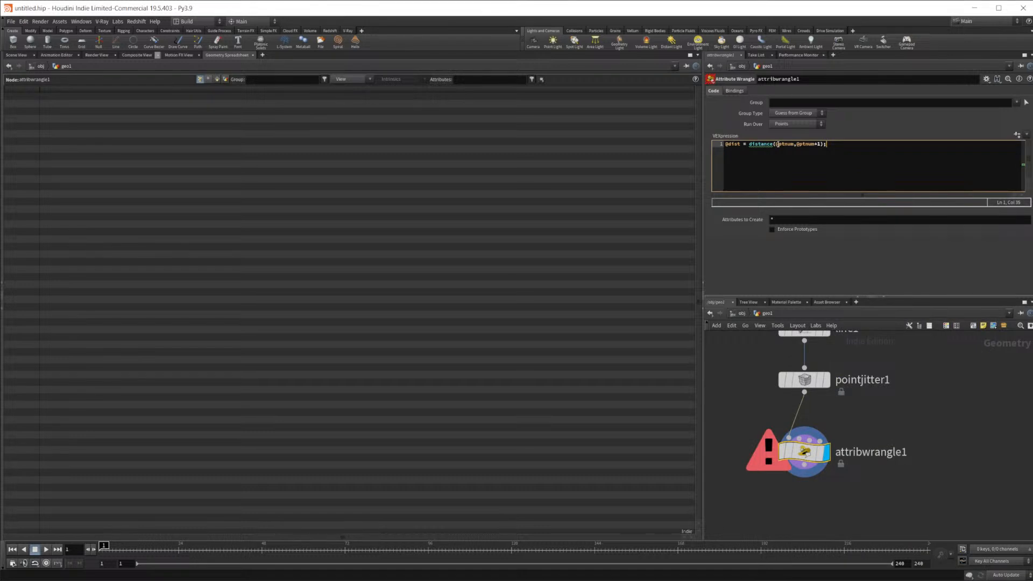
{"action": "key", "text": "Left"}
{"action": "type", "text": "point("}
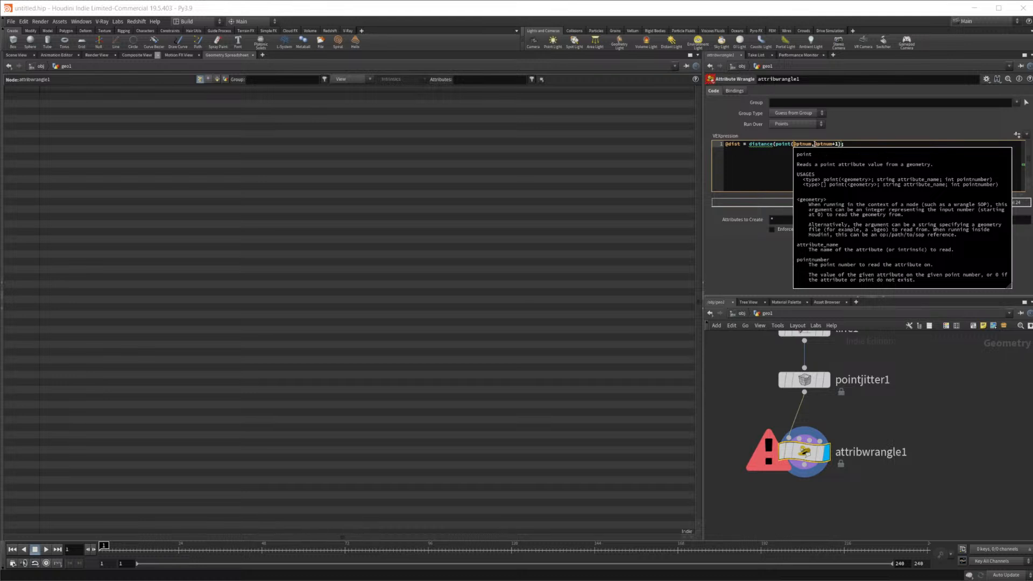
{"action": "left_click", "coordinate": [814, 144]}
{"action": "type", "text": ","}
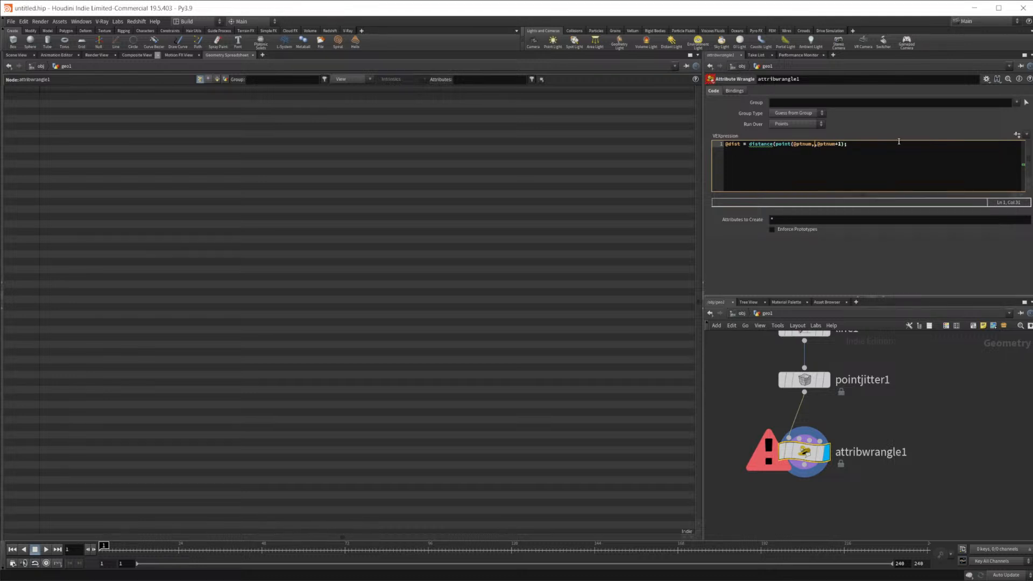
{"action": "type", "text": "'P',"}
{"action": "key", "text": "Delete"}
{"action": "key", "text": "BackSpace"}
{"action": "key", "text": "BackSpace"}
{"action": "key", "text": "BackSpace"}
{"action": "key", "text": "BackSpace"}
{"action": "key", "text": "BackSpace"}
{"action": "key", "text": "BackSpace"}
{"action": "type", "text": "("}
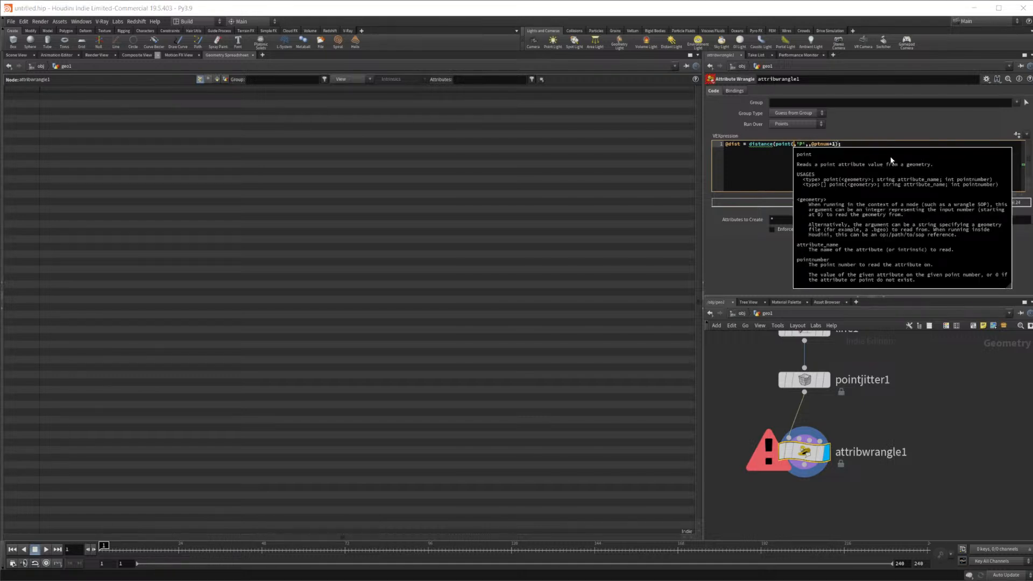
{"action": "type", "text": "0"}
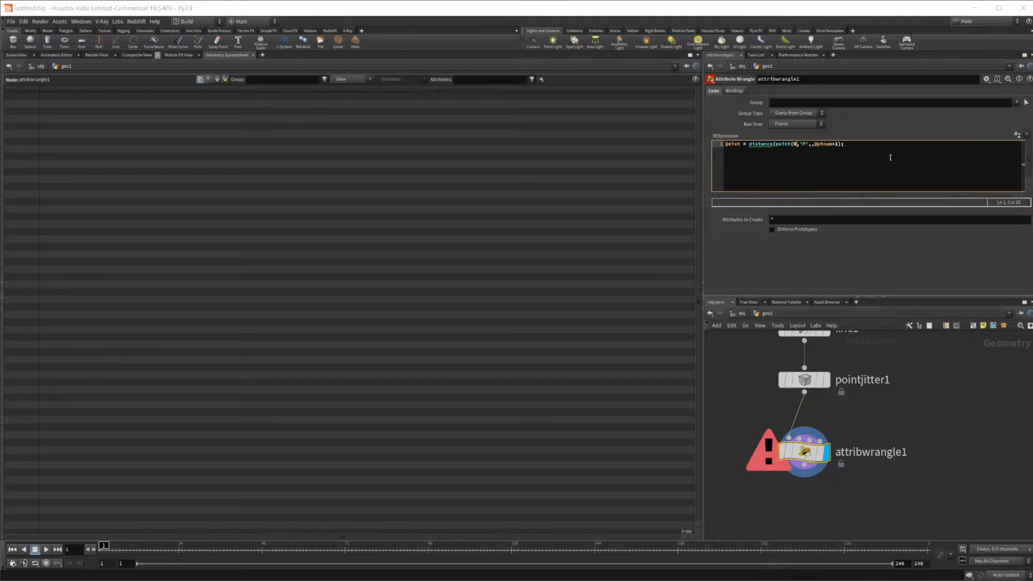
{"action": "type", "text": ",'P',@ptnum"}
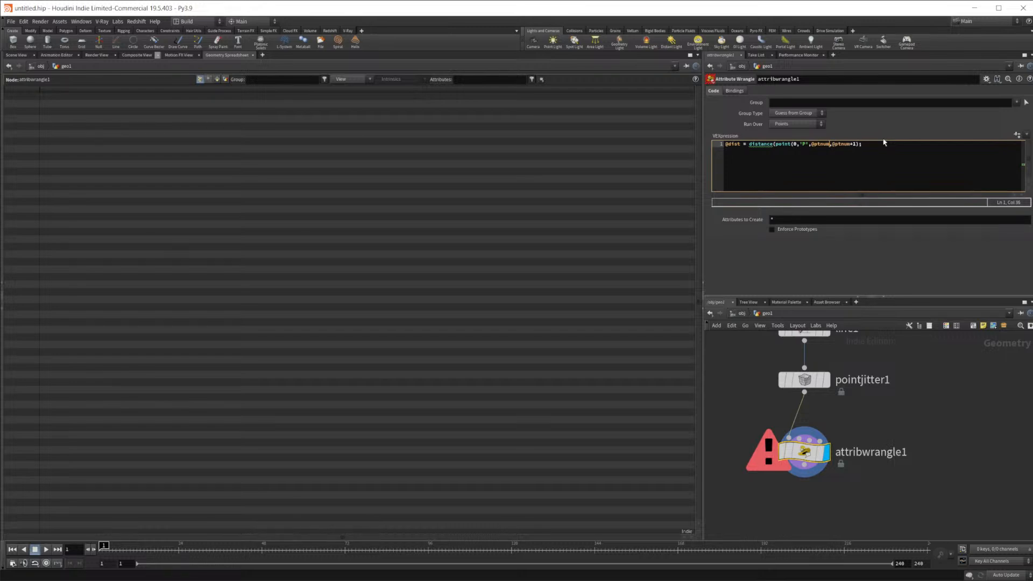
{"action": "type", "text": ")"}
{"action": "type", "text": ","}
{"action": "left_click_drag", "start_coordinate": [832, 145], "coordinate": [859, 147]}
{"action": "type", "text": "point(0,'P',@ptnum)"}
{"action": "type", "text": "+1"}
{"action": "left_click", "coordinate": [950, 427]}
{"action": "left_click", "coordinate": [766, 453]}
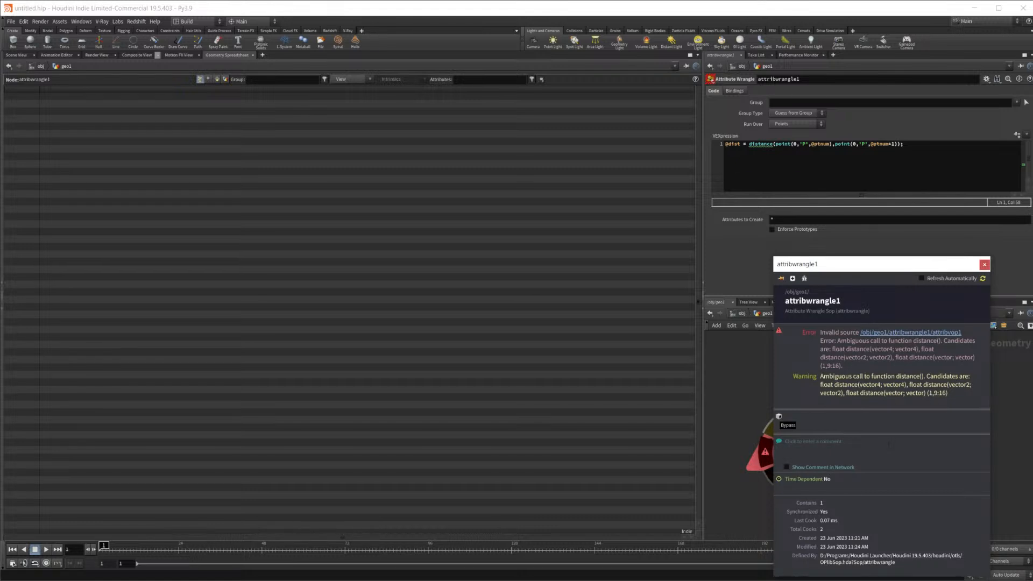
Step: Change the single quotes around P to double quotes in both point calls and return to the scene view
{"action": "left_click", "coordinate": [804, 144]}
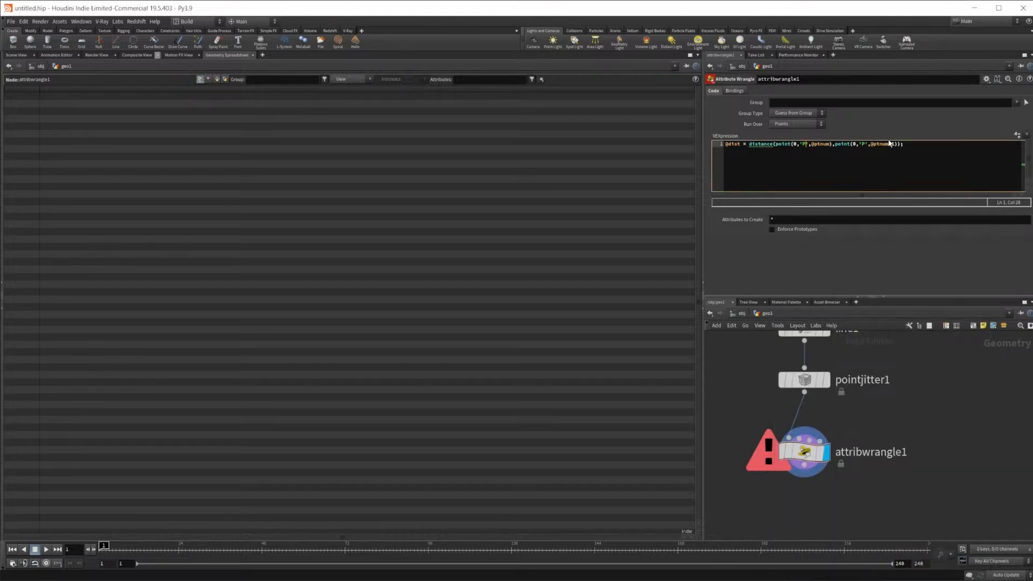
{"action": "key", "text": "Delete"}
{"action": "type", "text": "\""}
{"action": "key", "text": "Left"}
{"action": "key", "text": "Left"}
{"action": "key", "text": "BackSpace"}
{"action": "type", "text": "\""}
{"action": "left_click", "coordinate": [863, 144]}
{"action": "type", "text": "\""}
{"action": "key", "text": "Left"}
{"action": "key", "text": "Left"}
{"action": "key", "text": "BackSpace"}
{"action": "type", "text": "\""}
{"action": "double_click", "coordinate": [760, 145]}
{"action": "left_click", "coordinate": [15, 55]}
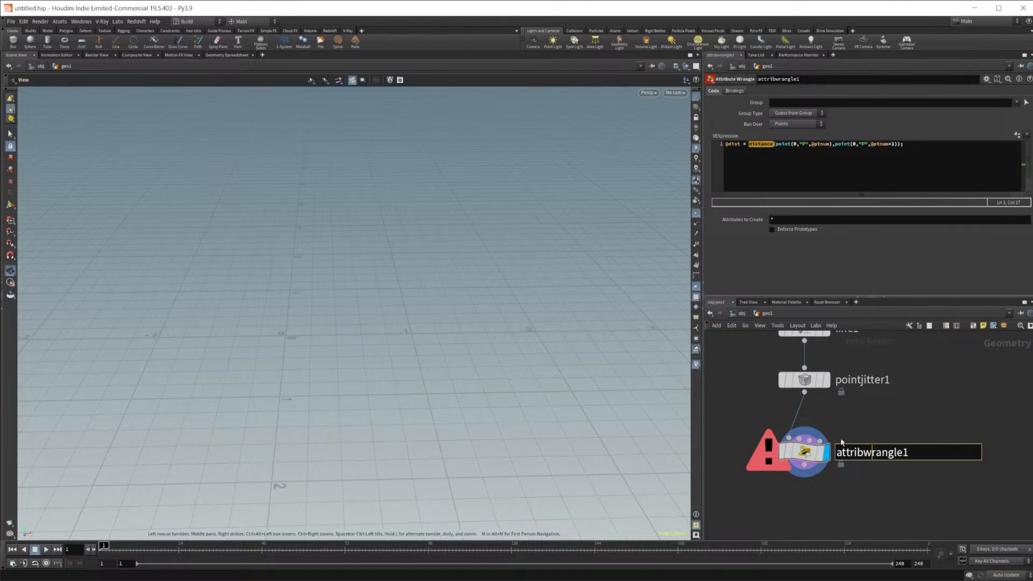
Step: Switch to the web browser and open the Reddit thread "Trying to find the distance between two points in VEX" from the search results
{"action": "key", "text": "alt+Tab"}
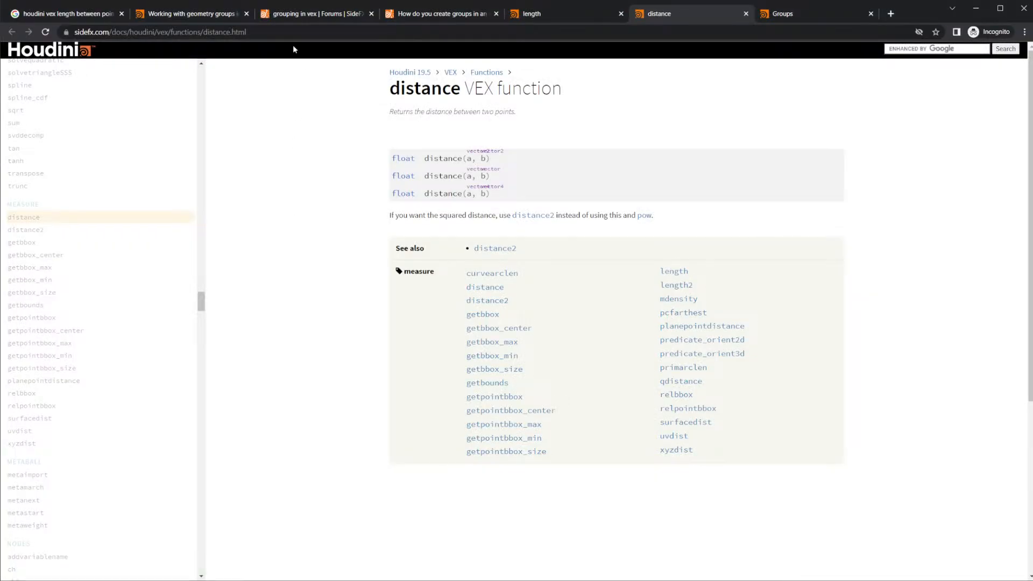
{"action": "left_click", "coordinate": [80, 14]}
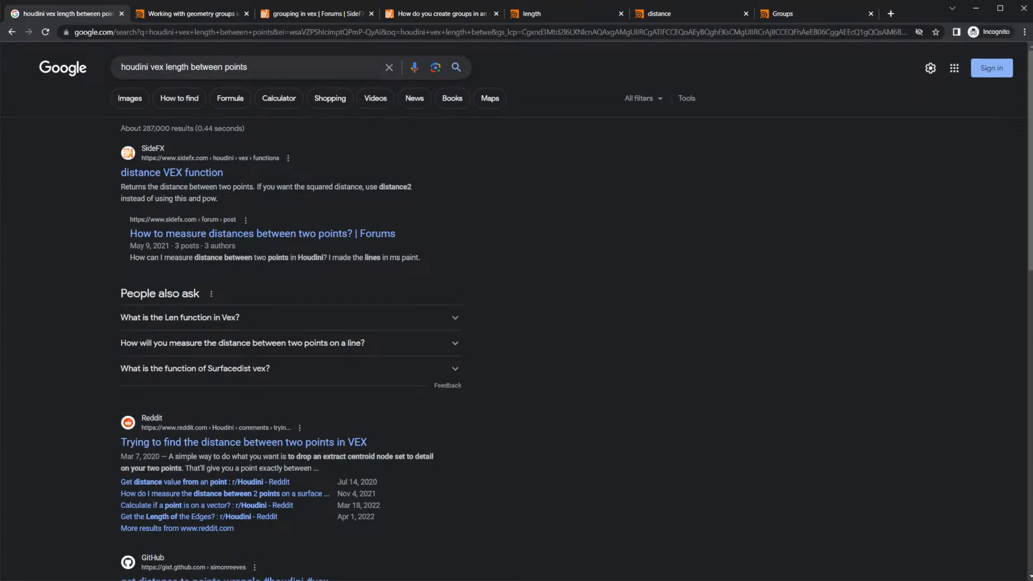
{"action": "left_click_drag", "start_coordinate": [166, 67], "coordinate": [349, 71]}
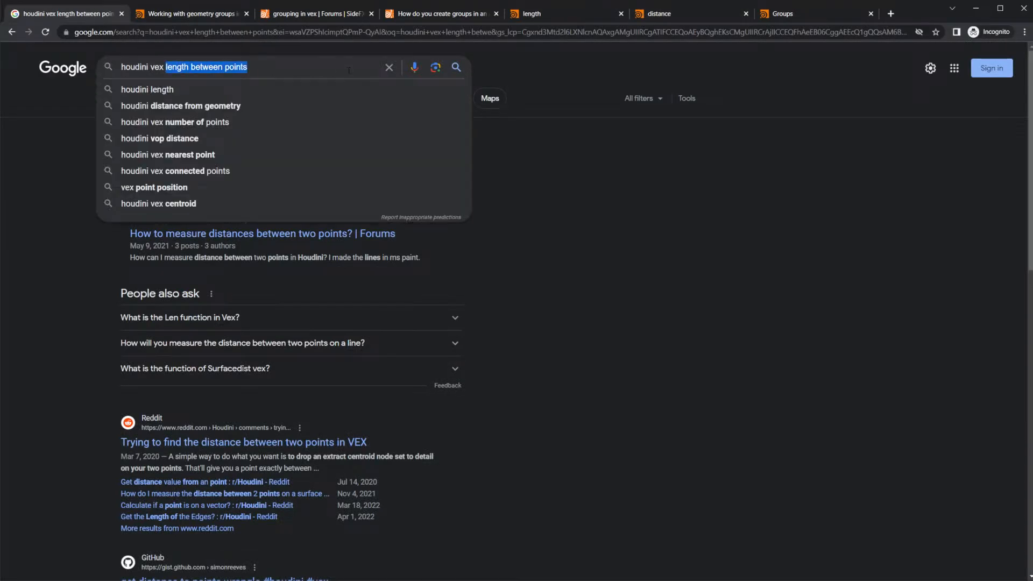
{"action": "left_click", "coordinate": [753, 356]}
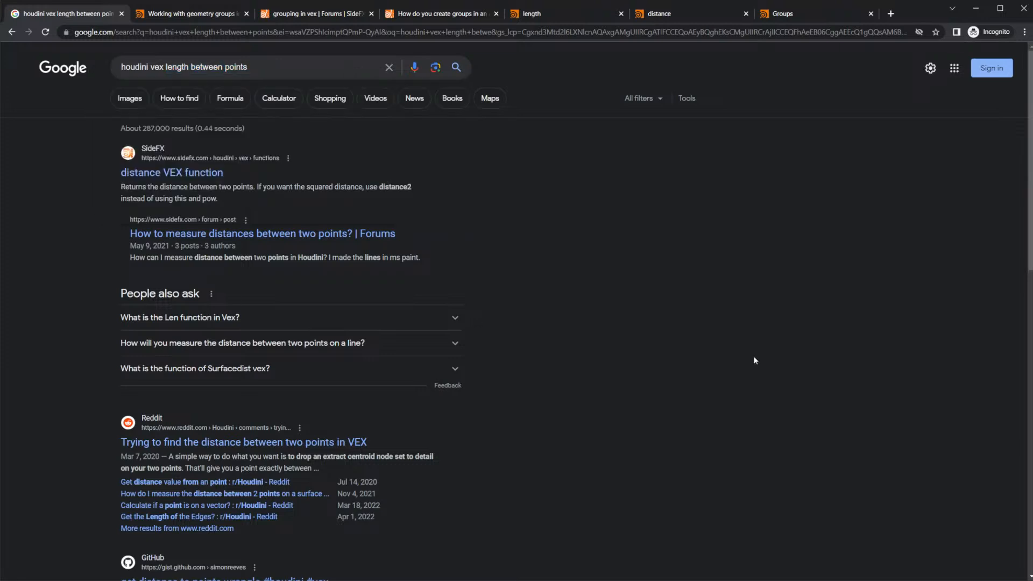
{"action": "right_click", "coordinate": [345, 443]}
{"action": "left_click", "coordinate": [384, 449]}
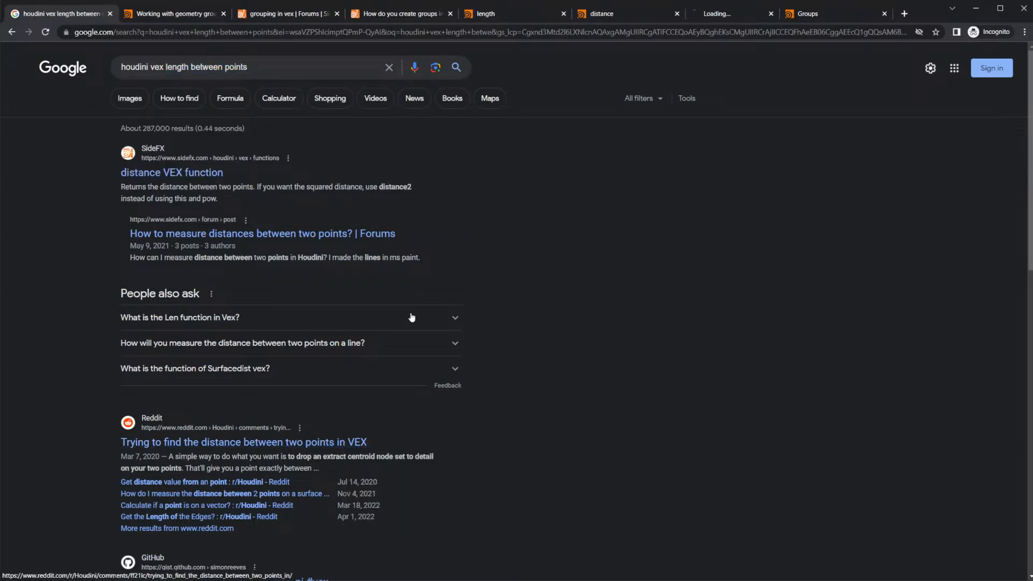
{"action": "left_click", "coordinate": [703, 15]}
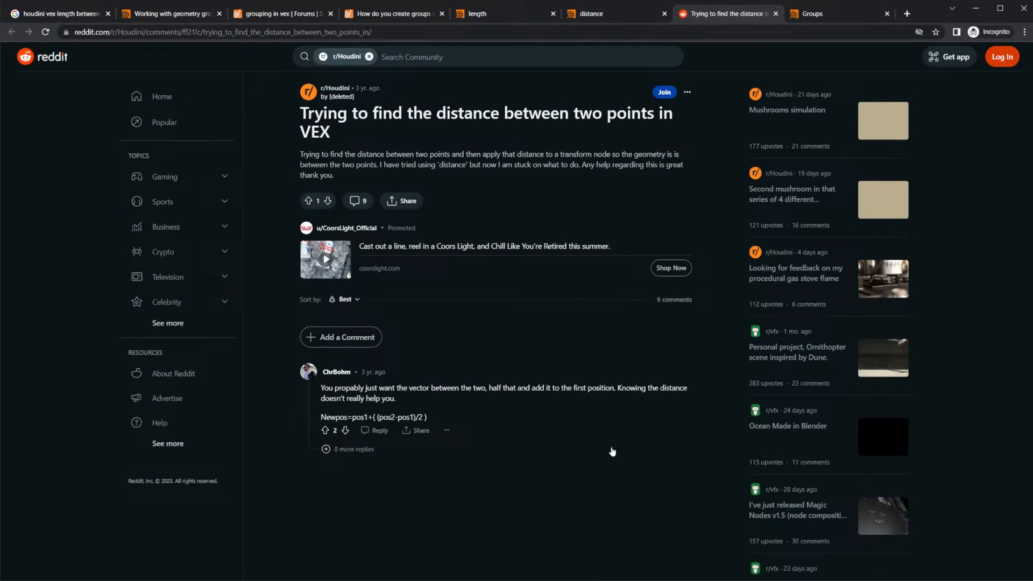
Step: Return to Houdini, display pointjitter1 and examine the spacing of the jittered points along the line
{"action": "mouse_move", "coordinate": [543, 571]}
{"action": "left_click", "coordinate": [578, 557]}
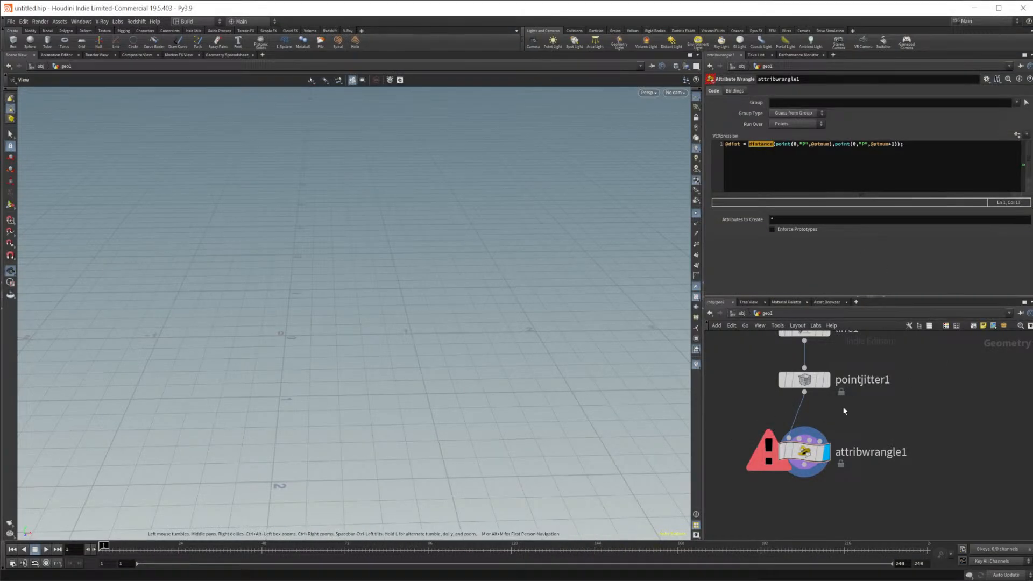
{"action": "scroll", "coordinate": [845, 440], "scroll_direction": "up", "scroll_amount": 2}
{"action": "left_click", "coordinate": [832, 428]}
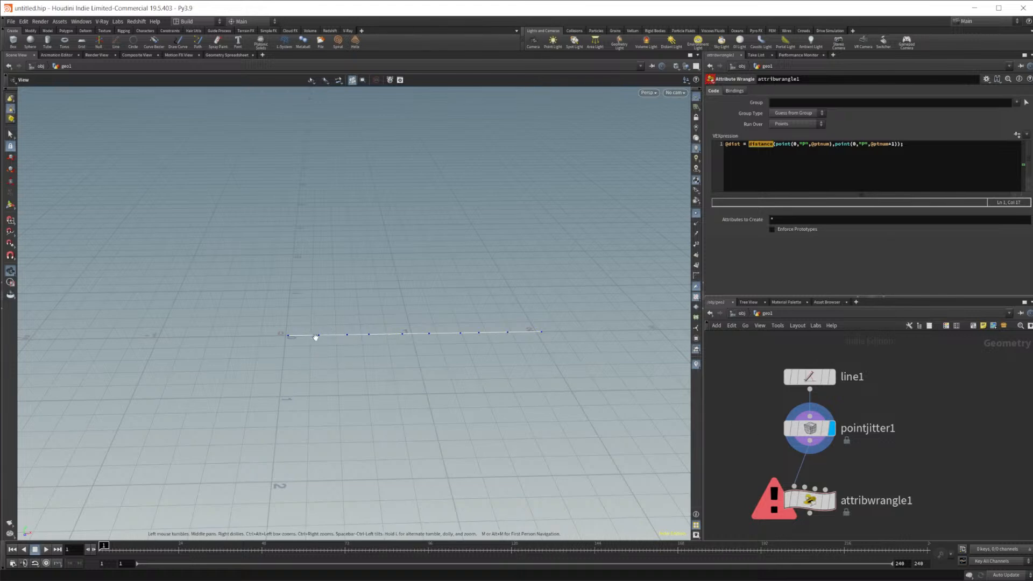
{"action": "right_click_drag", "start_coordinate": [307, 343], "coordinate": [470, 337]}
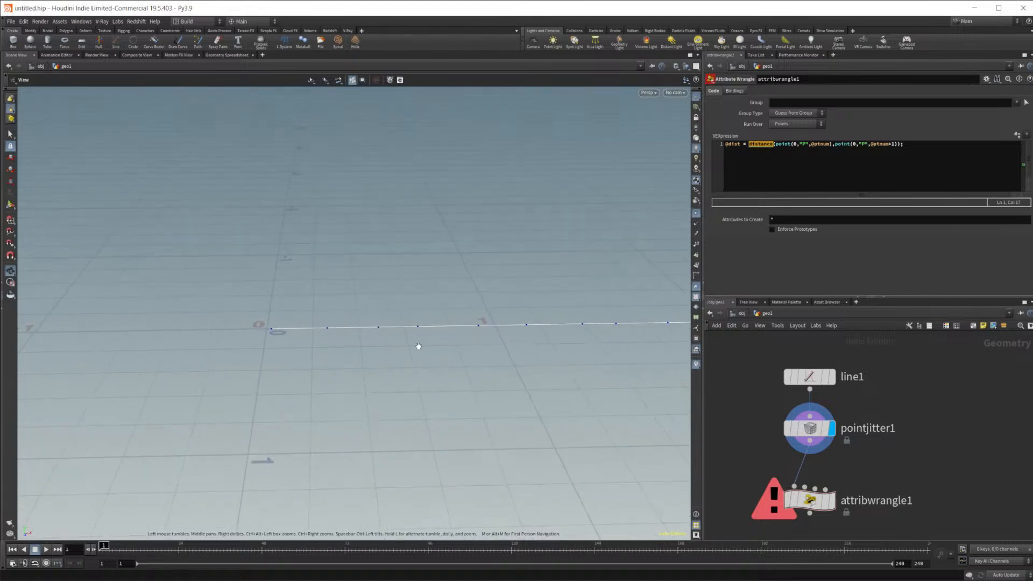
{"action": "middle_click_drag", "start_coordinate": [623, 341], "coordinate": [463, 346]}
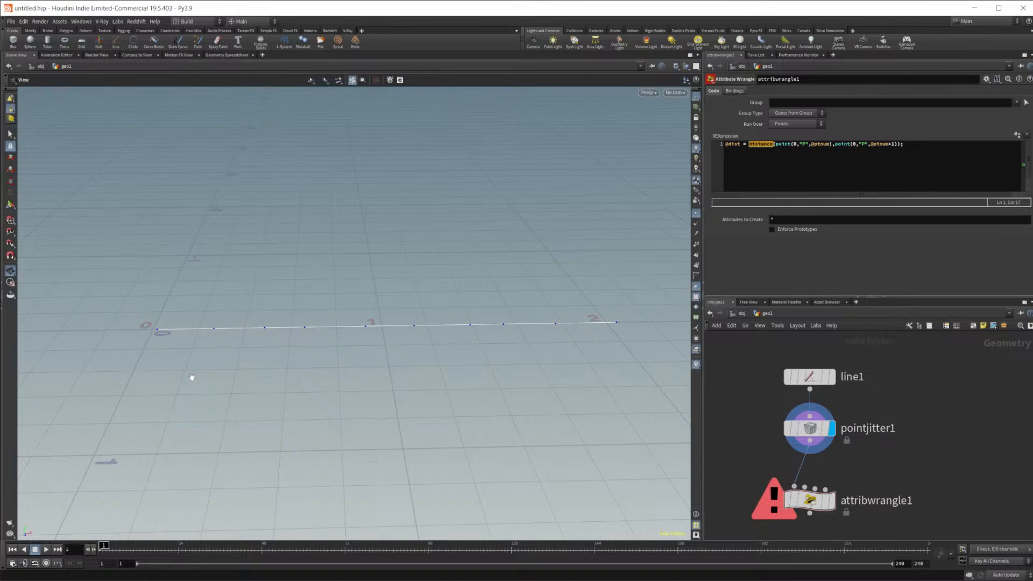
Step: Add an Extract Centroid node beside attribwrangle1 in the network
{"action": "left_click", "coordinate": [810, 428]}
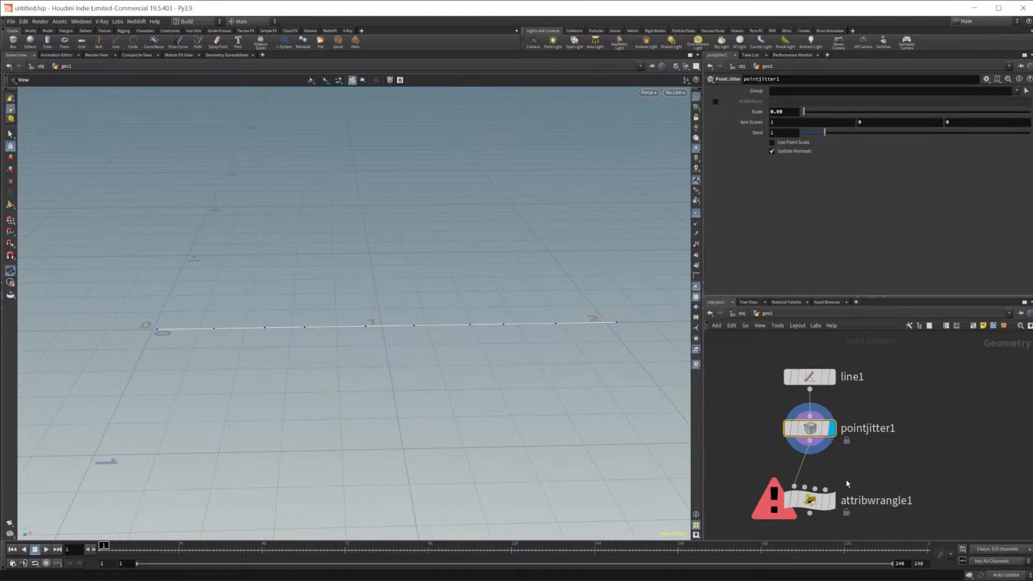
{"action": "key", "text": "Tab"}
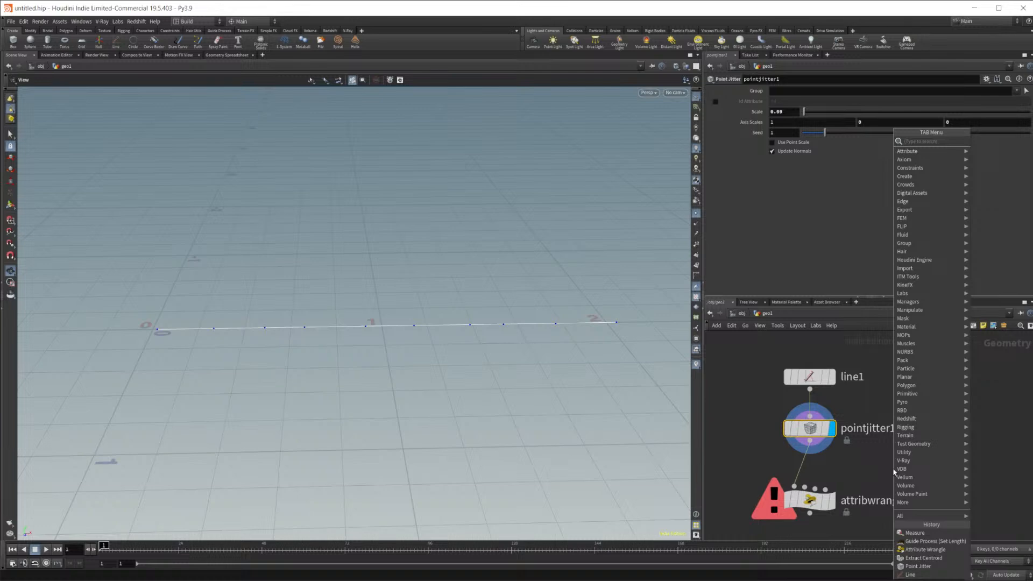
{"action": "type", "text": "ext"}
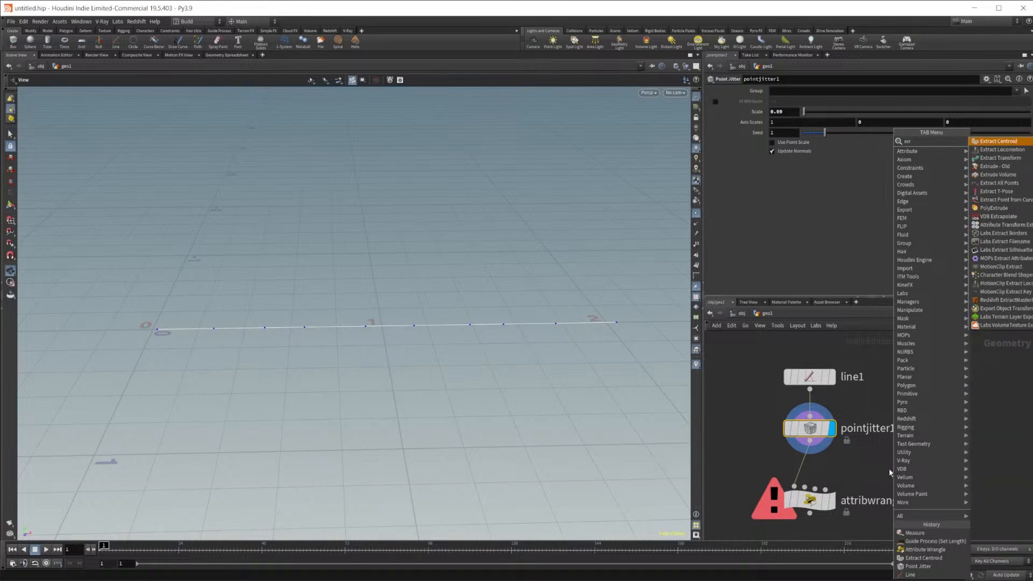
{"action": "key", "text": "Return"}
{"action": "left_click", "coordinate": [892, 473]}
Step: Add a Sphere node above extractcentroid1 and move both nodes away from the line chain
{"action": "key", "text": "Tab"}
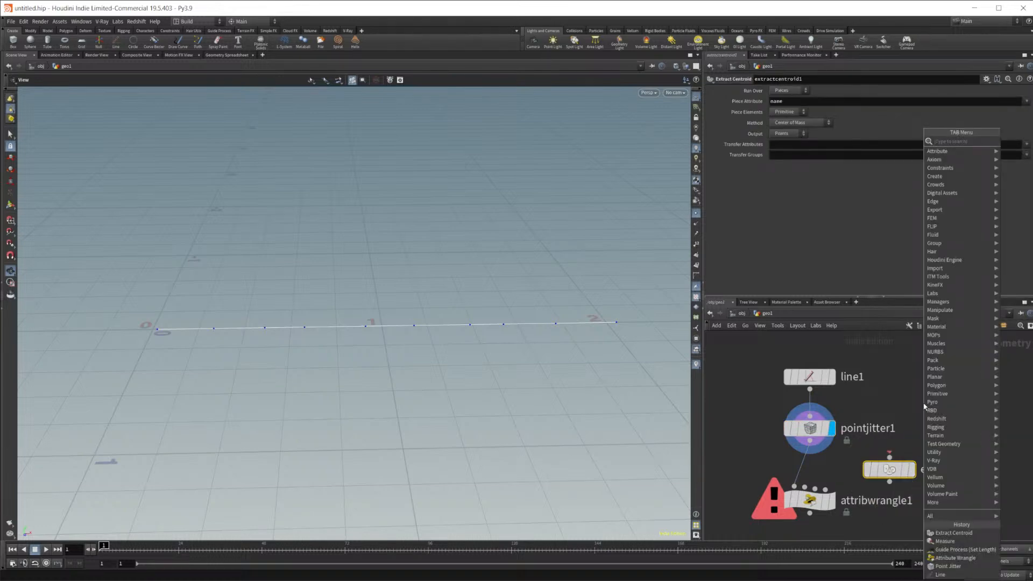
{"action": "type", "text": "add"}
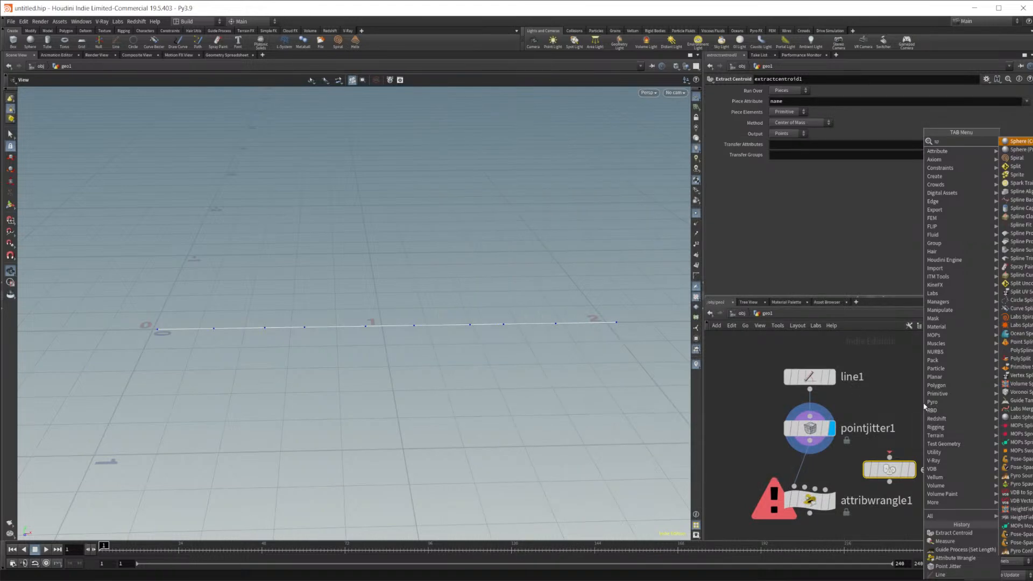
{"action": "key", "text": "Return"}
{"action": "left_click", "coordinate": [919, 399]}
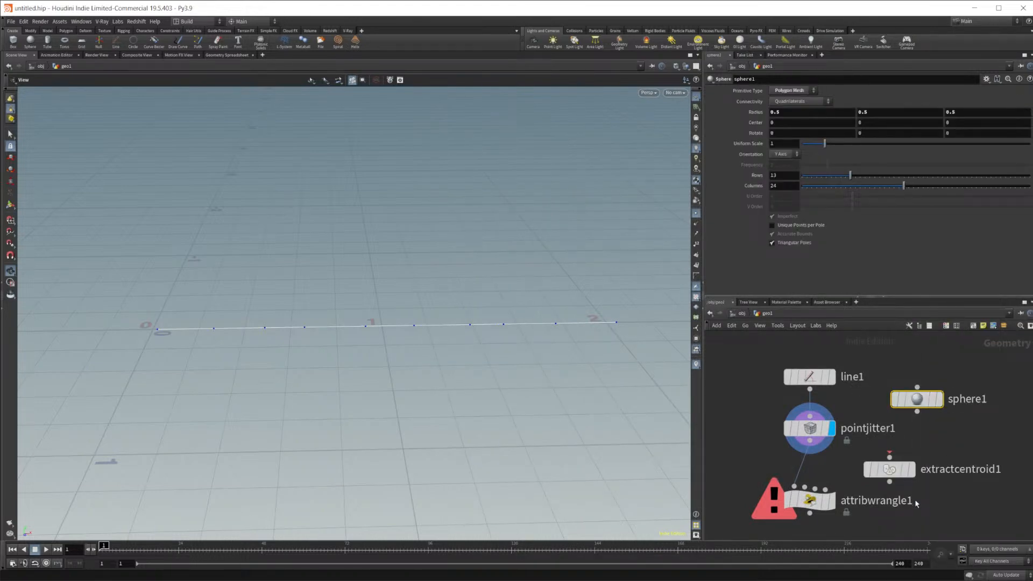
{"action": "left_click", "coordinate": [897, 474], "text": "shift"}
{"action": "left_click_drag", "start_coordinate": [899, 478], "coordinate": [944, 461]}
{"action": "middle_click_drag", "start_coordinate": [905, 468], "coordinate": [928, 430]}
Step: Move attribwrangle1 aside to free the space beneath pointjitter1
{"action": "double_click", "coordinate": [831, 461]}
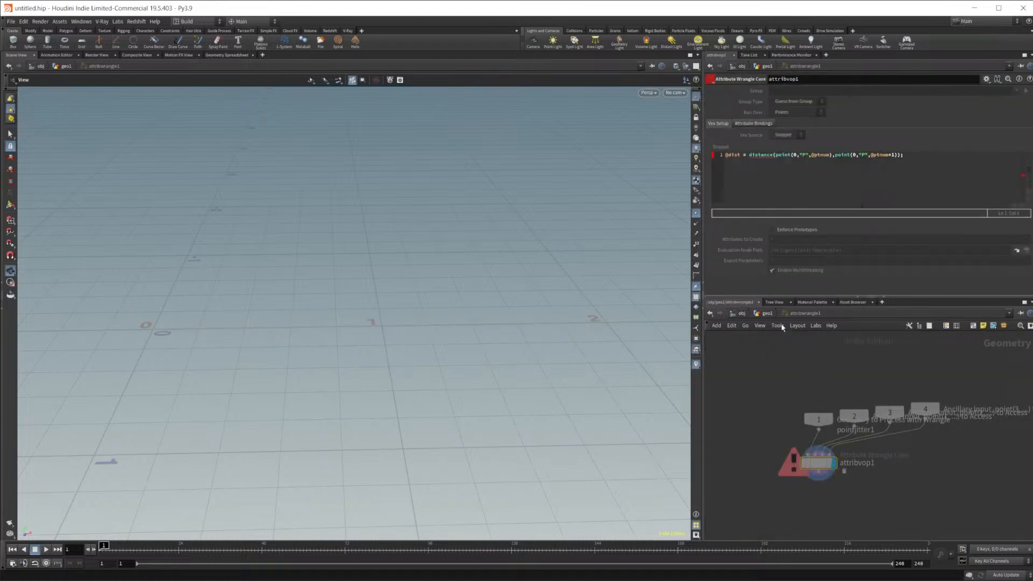
{"action": "left_click", "coordinate": [766, 314]}
{"action": "left_click_drag", "start_coordinate": [833, 470], "coordinate": [775, 470]}
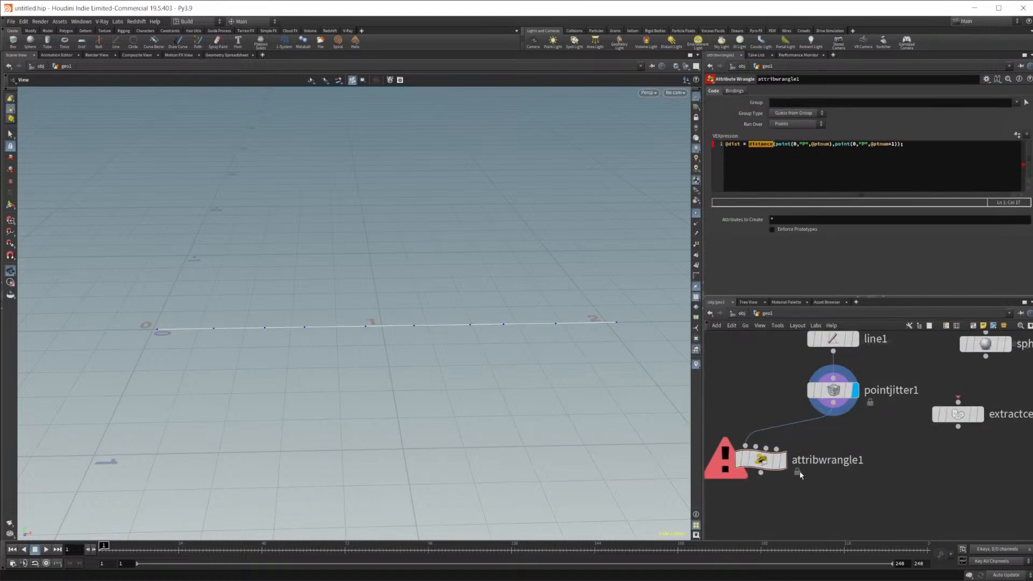
Step: Add a Carve node below pointjitter1, connect pointjitter1's output to it and display it
{"action": "key", "text": "Tab"}
{"action": "type", "text": "resa"}
{"action": "key", "text": "Return"}
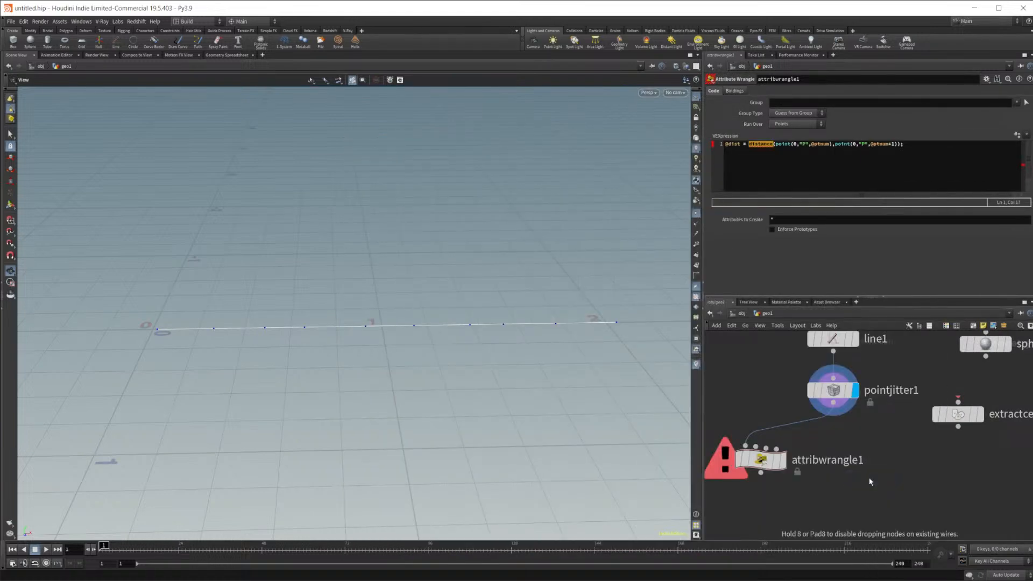
{"action": "left_click", "coordinate": [869, 480]}
{"action": "left_click_drag", "start_coordinate": [833, 403], "coordinate": [869, 466]}
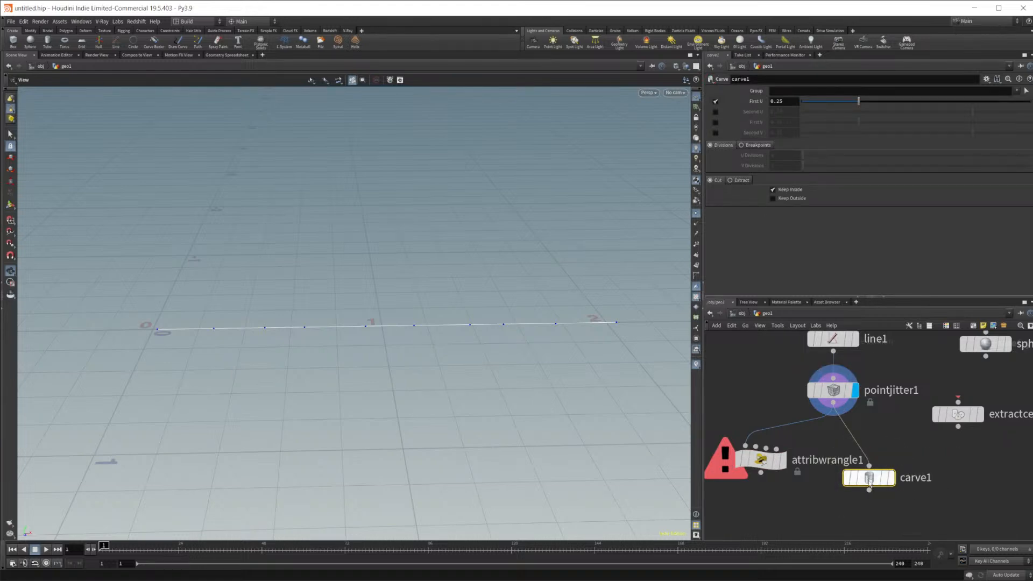
{"action": "left_click", "coordinate": [890, 478]}
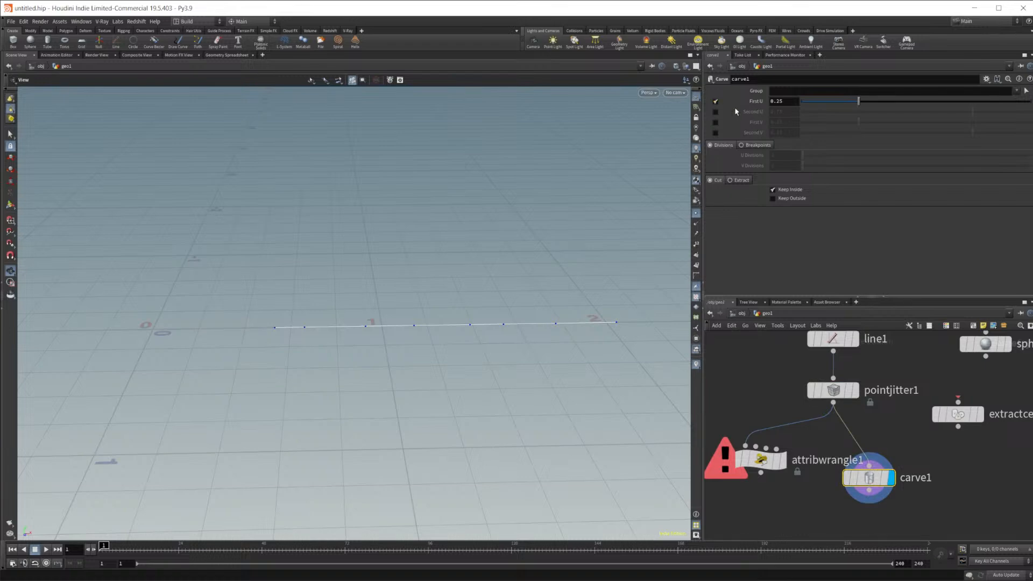
Step: Set carve1's First U to .5, enable Second U and set it to .5 as well
{"action": "left_click", "coordinate": [783, 102]}
{"action": "type", "text": ".5"}
{"action": "left_click", "coordinate": [716, 112]}
{"action": "left_click_drag", "start_coordinate": [790, 112], "coordinate": [748, 114]}
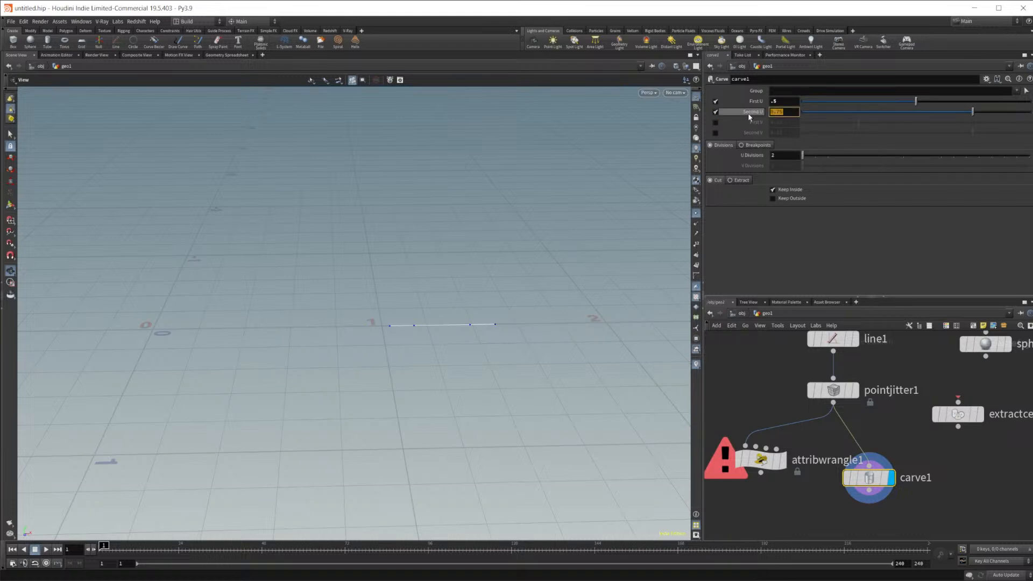
{"action": "type", "text": ".5"}
{"action": "key", "text": "Return"}
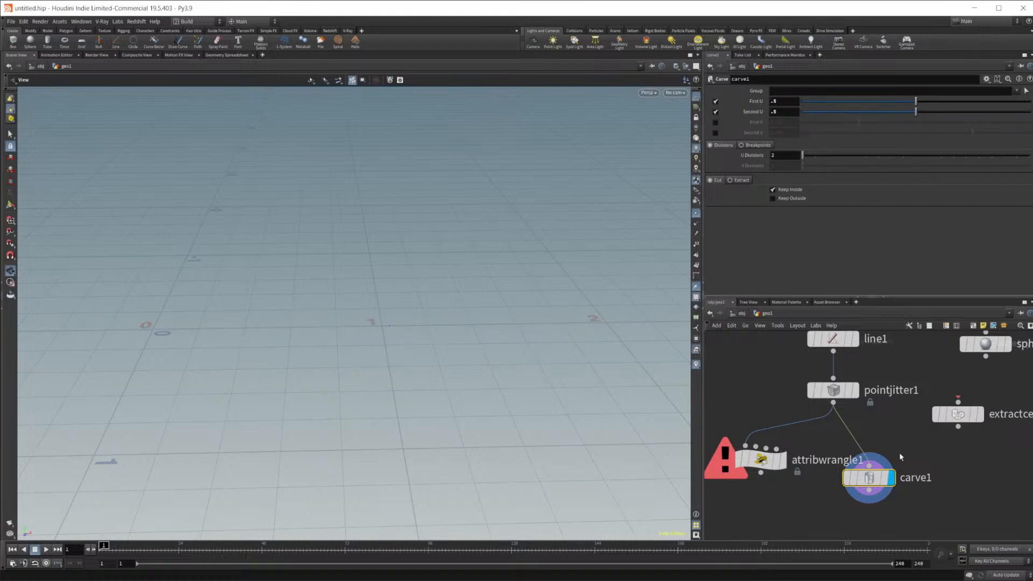
Step: Display pointjitter1 again and examine the uncarved line of points
{"action": "middle_click_drag", "start_coordinate": [912, 366], "coordinate": [896, 381]}
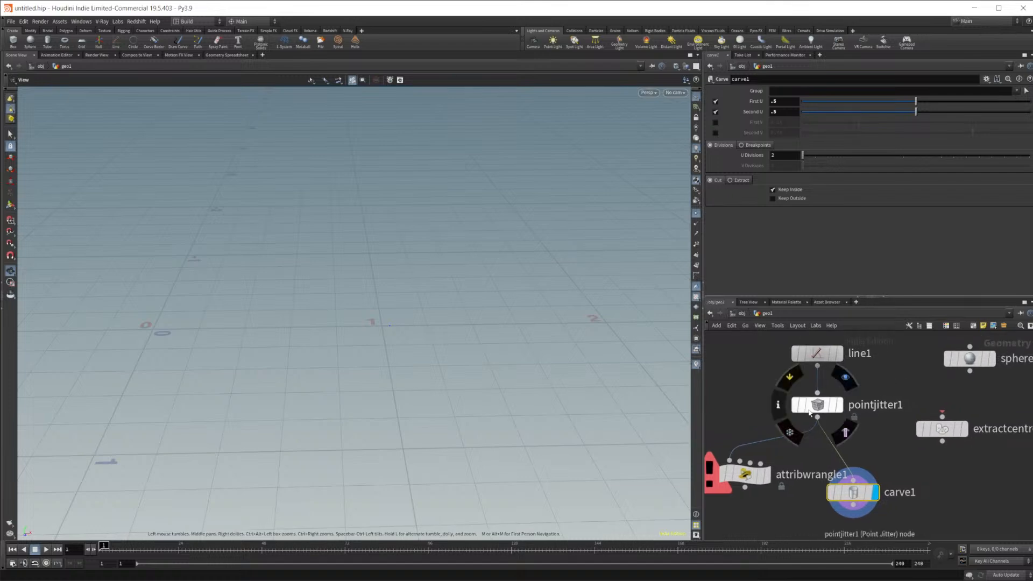
{"action": "left_click", "coordinate": [839, 404]}
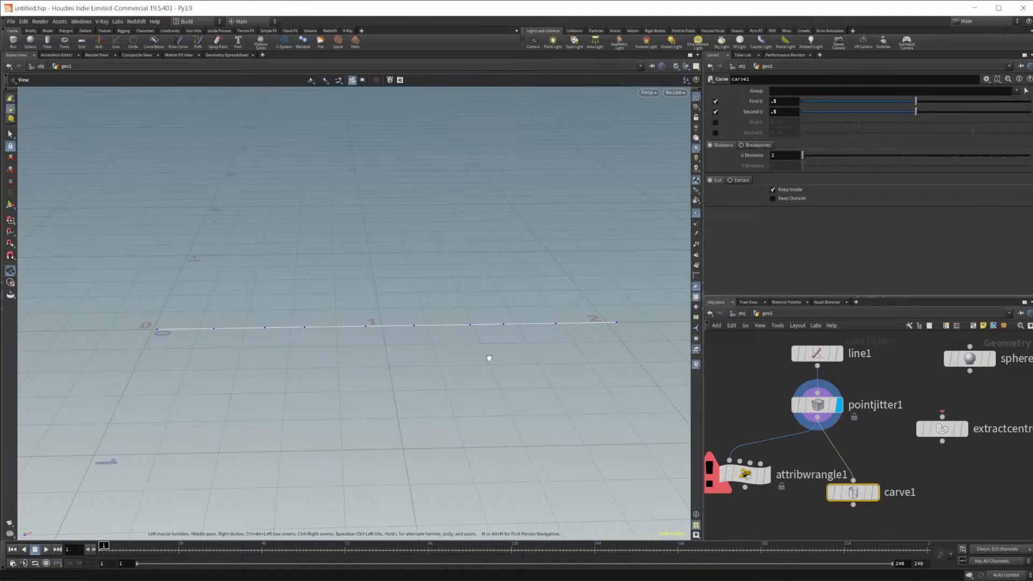
{"action": "left_click", "coordinate": [883, 454]}
{"action": "left_click", "coordinate": [856, 499]}
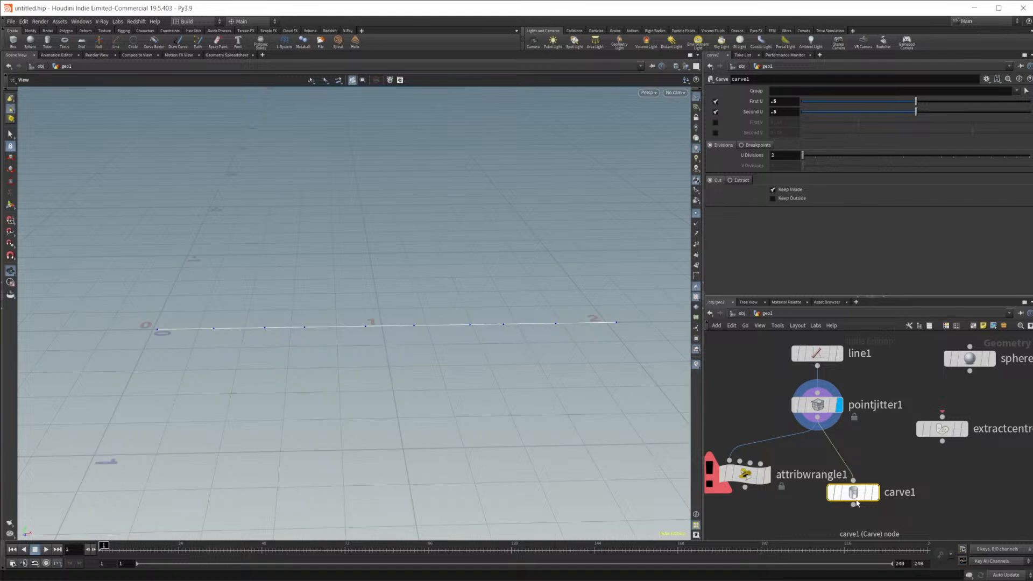
{"action": "mouse_move", "coordinate": [857, 503]}
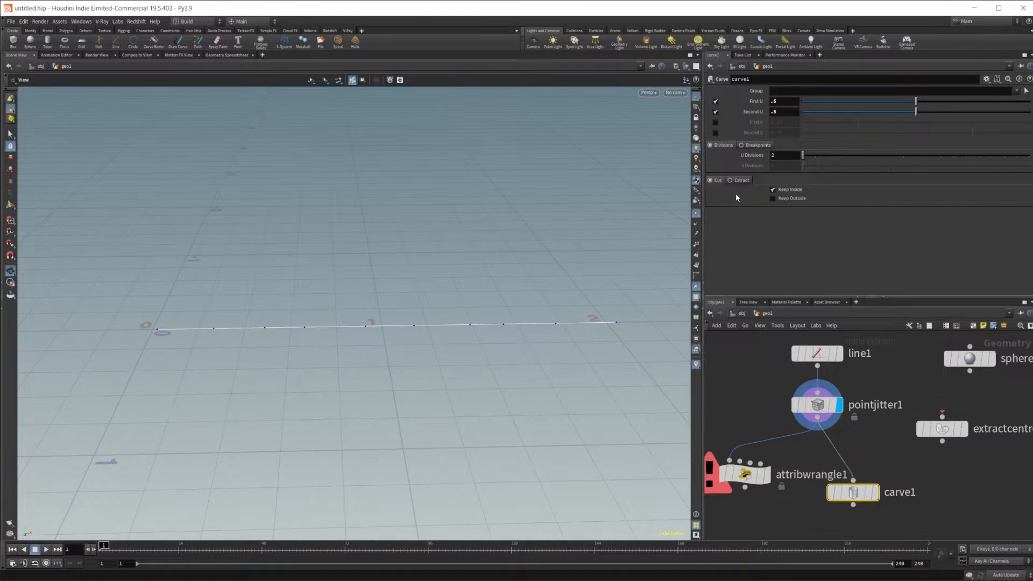
Step: Switch carve1 from Cut to Extract mode with the extract type Extract 3D Isoparametric Curve(s)
{"action": "left_click", "coordinate": [730, 180]}
{"action": "left_click", "coordinate": [791, 191]}
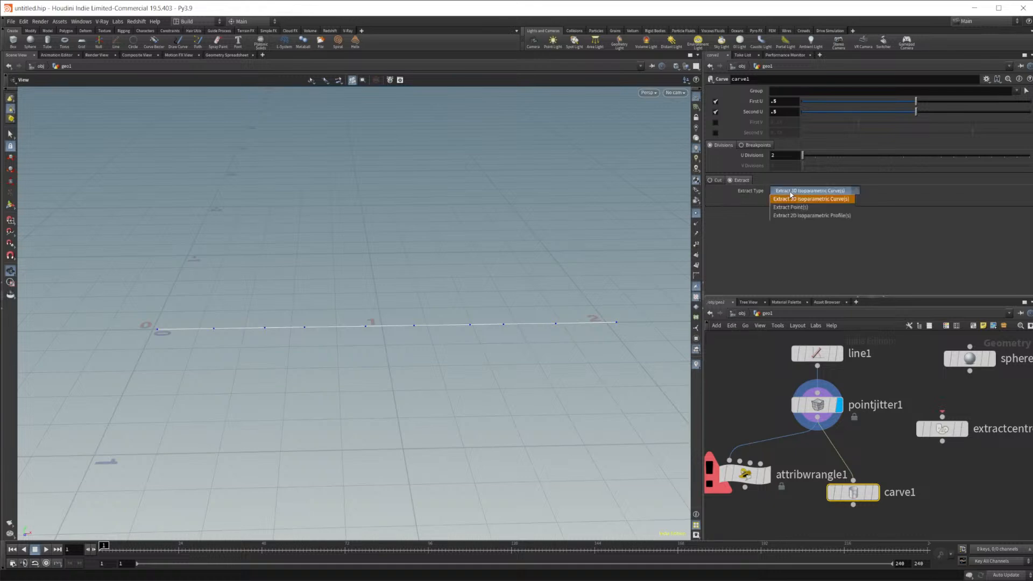
{"action": "left_click", "coordinate": [790, 198]}
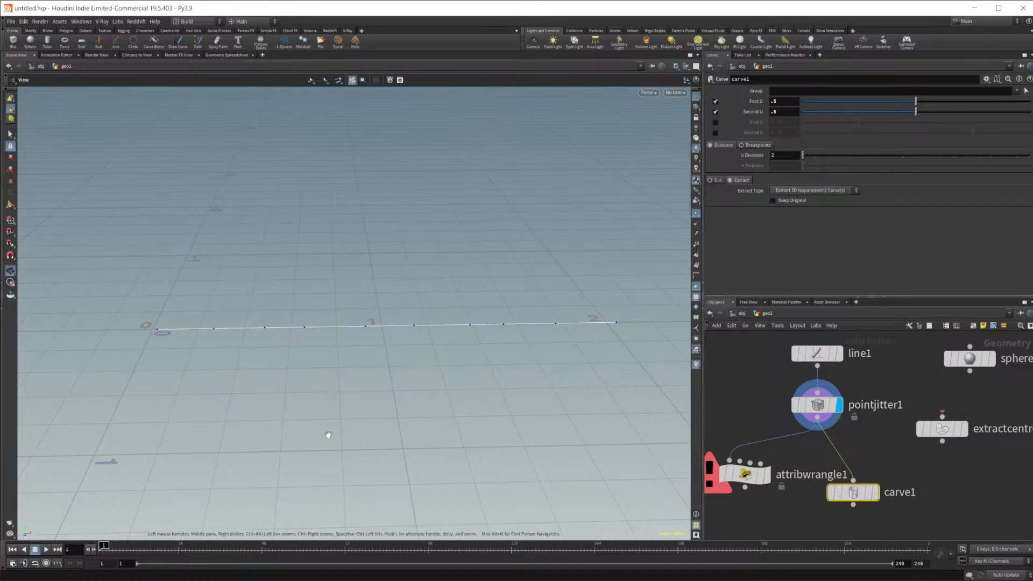
{"action": "mouse_move", "coordinate": [293, 579]}
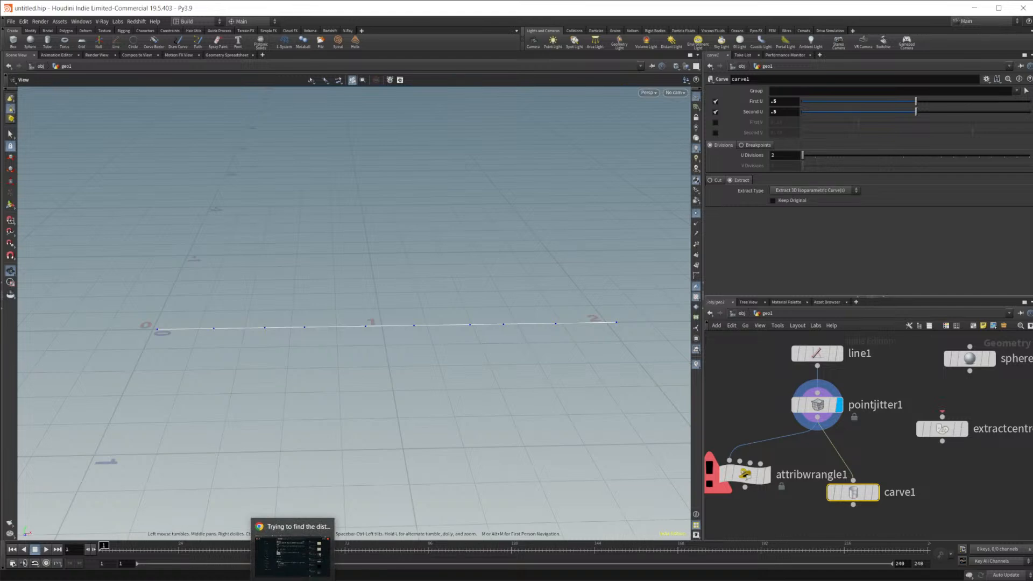
Step: Insert a Convert Line node on the wire between pointjitter1 and carve1, and display carve1
{"action": "middle_click_drag", "start_coordinate": [944, 465], "coordinate": [881, 427]}
{"action": "left_click_drag", "start_coordinate": [791, 473], "coordinate": [786, 524]}
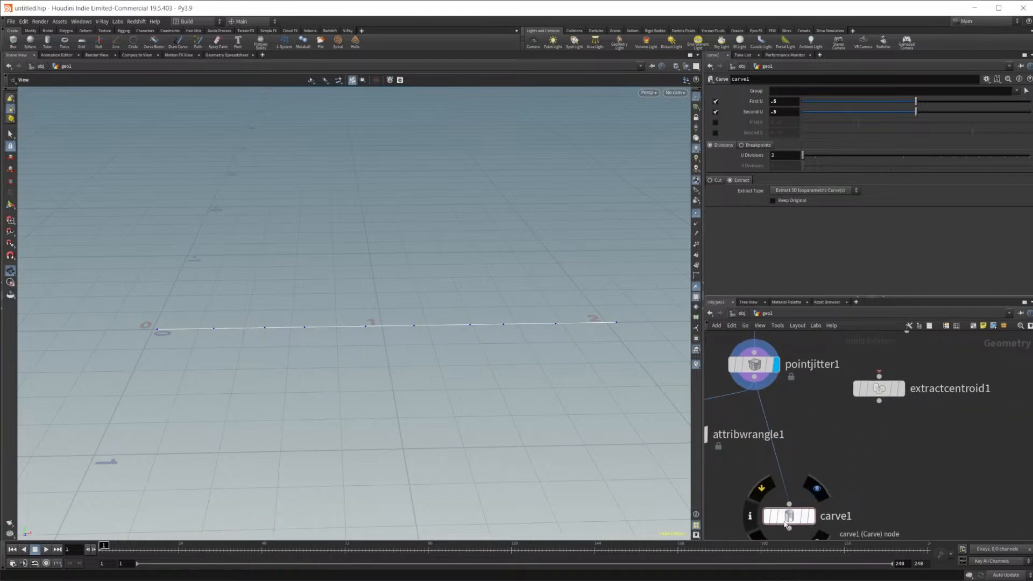
{"action": "middle_click_drag", "start_coordinate": [903, 436], "coordinate": [860, 505]}
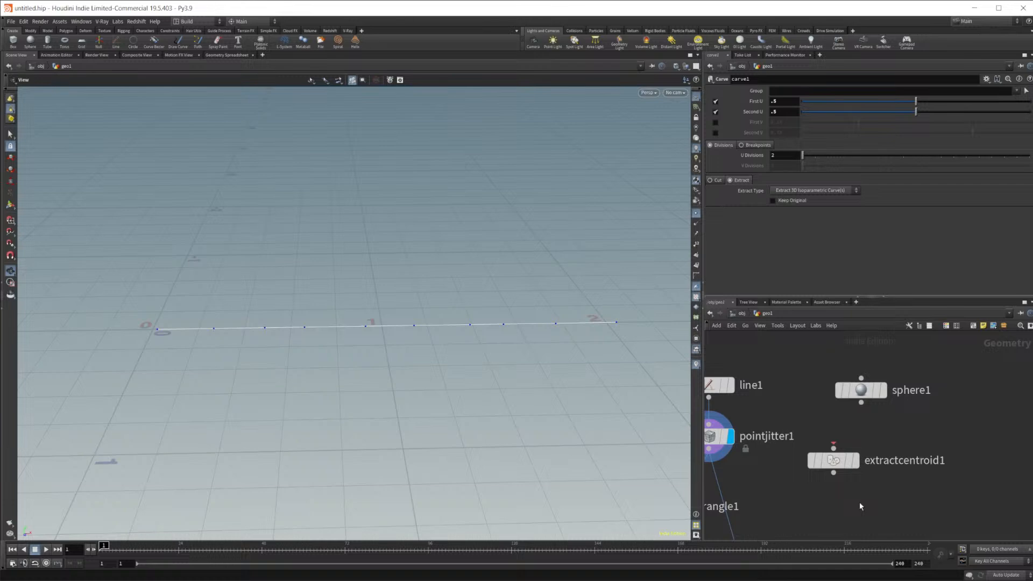
{"action": "middle_click_drag", "start_coordinate": [837, 492], "coordinate": [922, 489]}
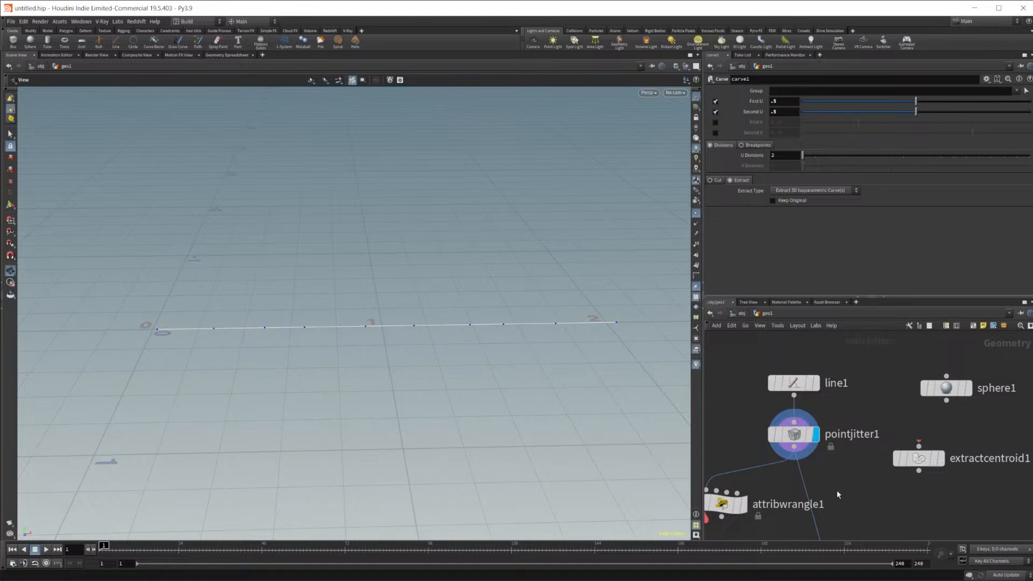
{"action": "middle_click_drag", "start_coordinate": [844, 492], "coordinate": [836, 469]}
{"action": "key", "text": "Tab"}
{"action": "type", "text": "conver"}
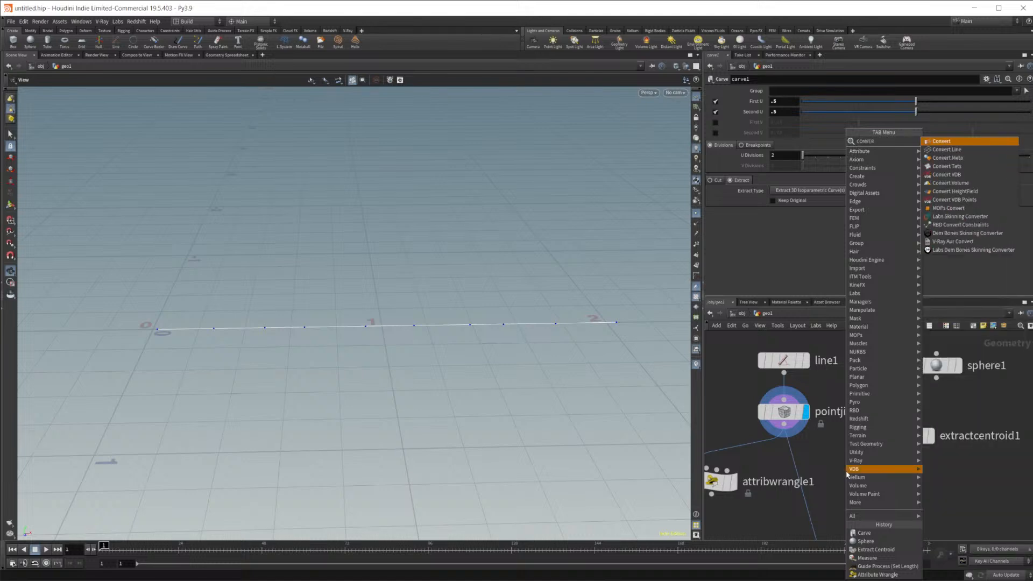
{"action": "key", "text": "Down"}
{"action": "key", "text": "Return"}
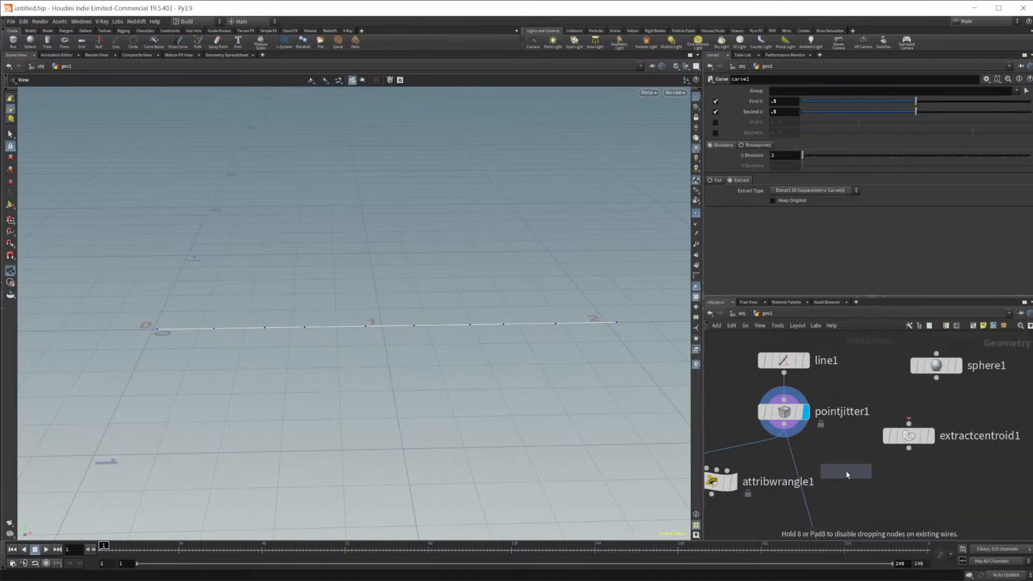
{"action": "left_click", "coordinate": [847, 472]}
{"action": "left_click_drag", "start_coordinate": [846, 474], "coordinate": [802, 484]}
{"action": "middle_click_drag", "start_coordinate": [928, 489], "coordinate": [930, 388]}
{"action": "left_click", "coordinate": [851, 441]}
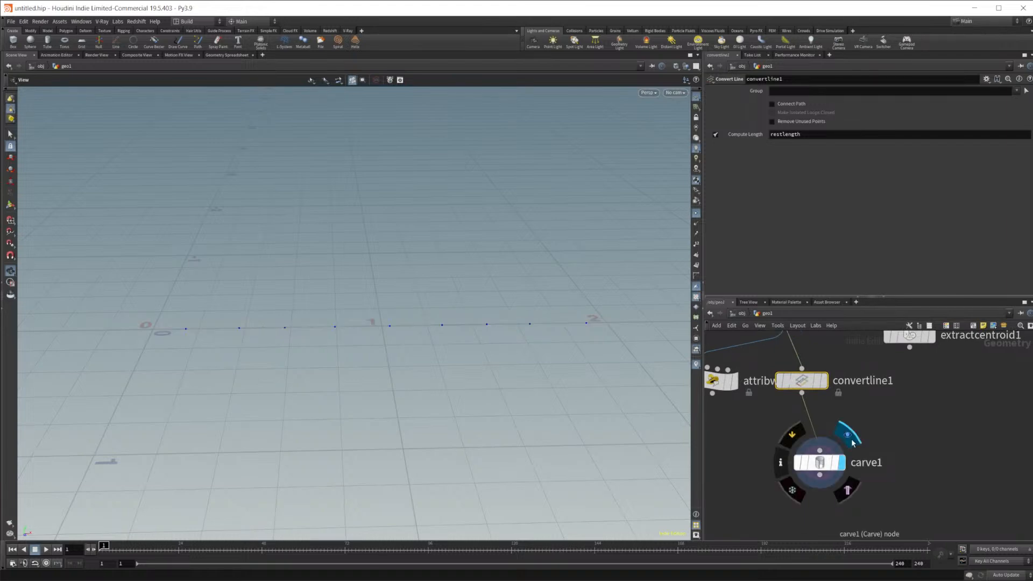
Step: Delete attribwrangle1 and line up the Convert Line and Carve nodes beneath pointjitter1
{"action": "middle_click_drag", "start_coordinate": [812, 407], "coordinate": [911, 454]}
{"action": "left_click", "coordinate": [747, 406]}
{"action": "key", "text": "Delete"}
{"action": "left_click_drag", "start_coordinate": [866, 425], "coordinate": [850, 411]}
{"action": "left_click_drag", "start_coordinate": [898, 501], "coordinate": [863, 478]}
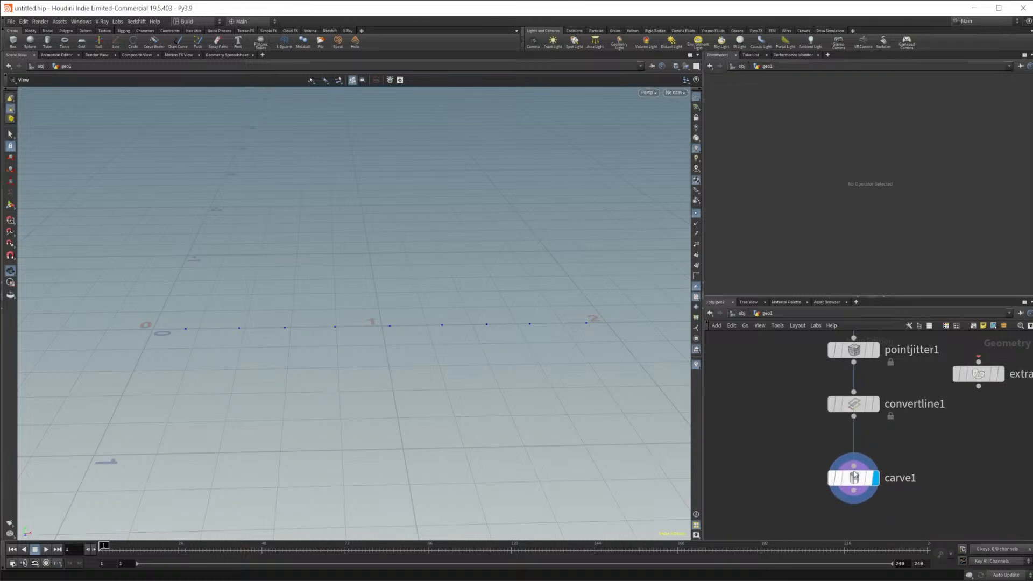
Step: Inspect convertline1's point, primitive and vertex data in the Geometry Spreadsheet, including restlength, and return to the scene view
{"action": "mouse_move", "coordinate": [900, 445]}
{"action": "middle_mouse_down"}
{"action": "mouse_move", "coordinate": [857, 501]}
{"action": "mouse_move", "coordinate": [884, 457]}
{"action": "middle_mouse_up"}
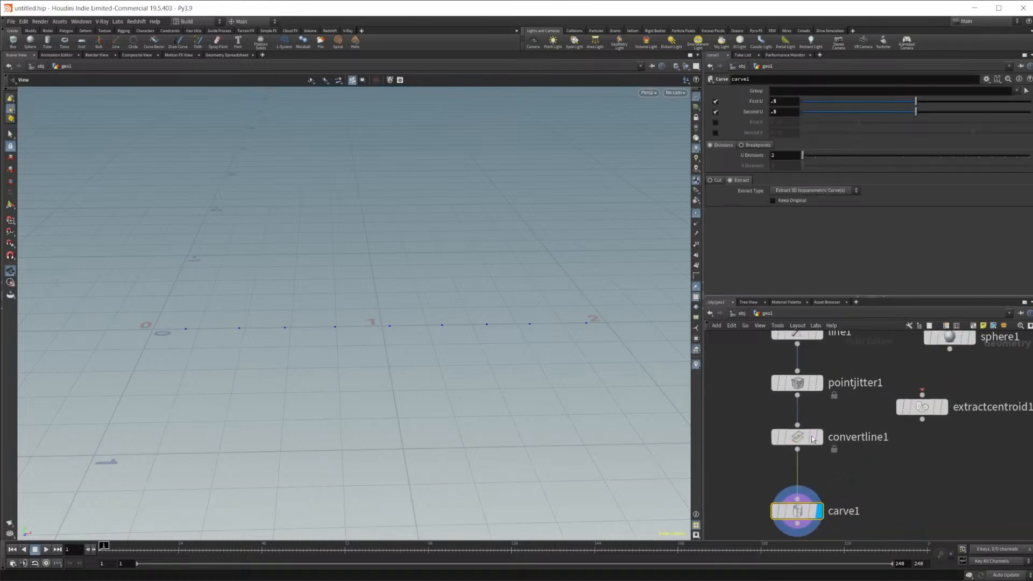
{"action": "left_click", "coordinate": [800, 440]}
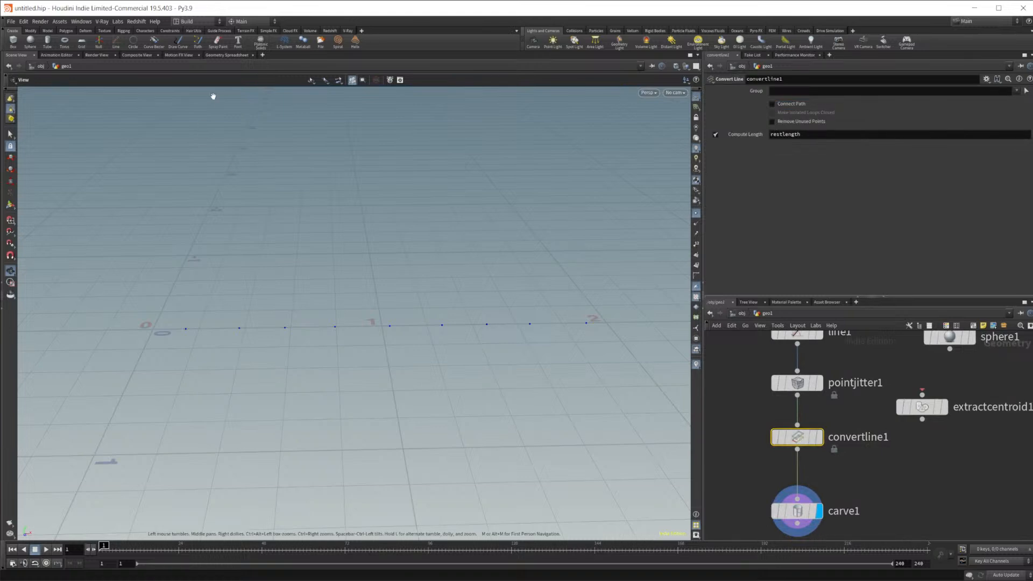
{"action": "left_click", "coordinate": [232, 56]}
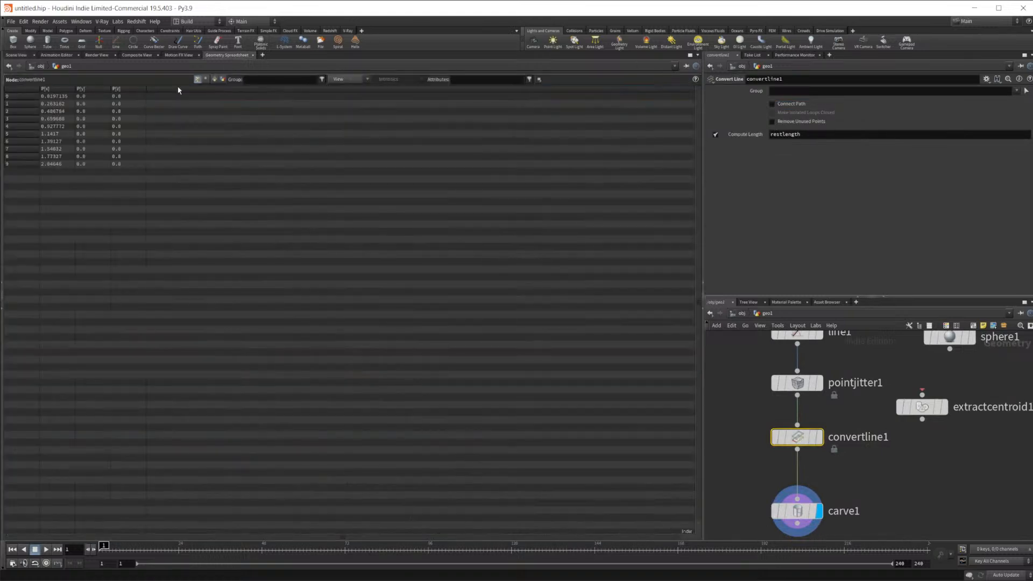
{"action": "left_click", "coordinate": [215, 80]}
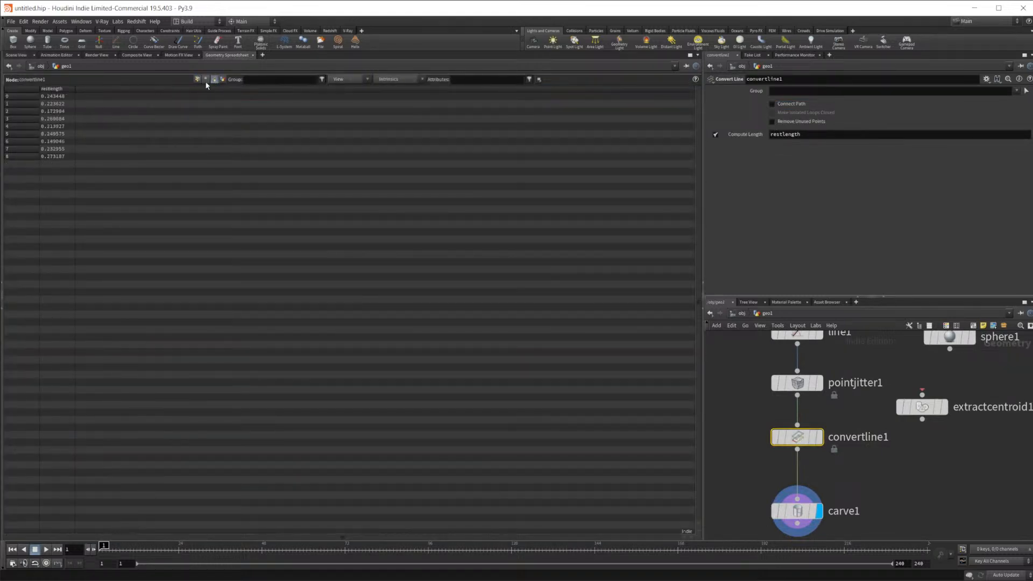
{"action": "left_click", "coordinate": [206, 80]}
{"action": "left_click", "coordinate": [215, 80]}
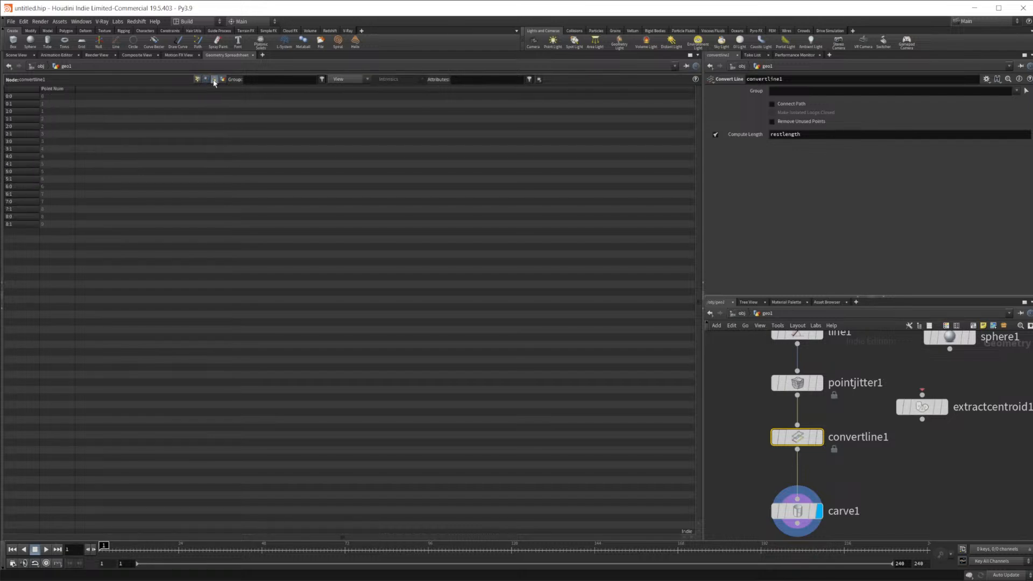
{"action": "left_click", "coordinate": [16, 55]}
Step: Move carve1 off to the side of convertline1 and turn on point numbers in the viewport
{"action": "middle_click_drag", "start_coordinate": [886, 476], "coordinate": [869, 423]}
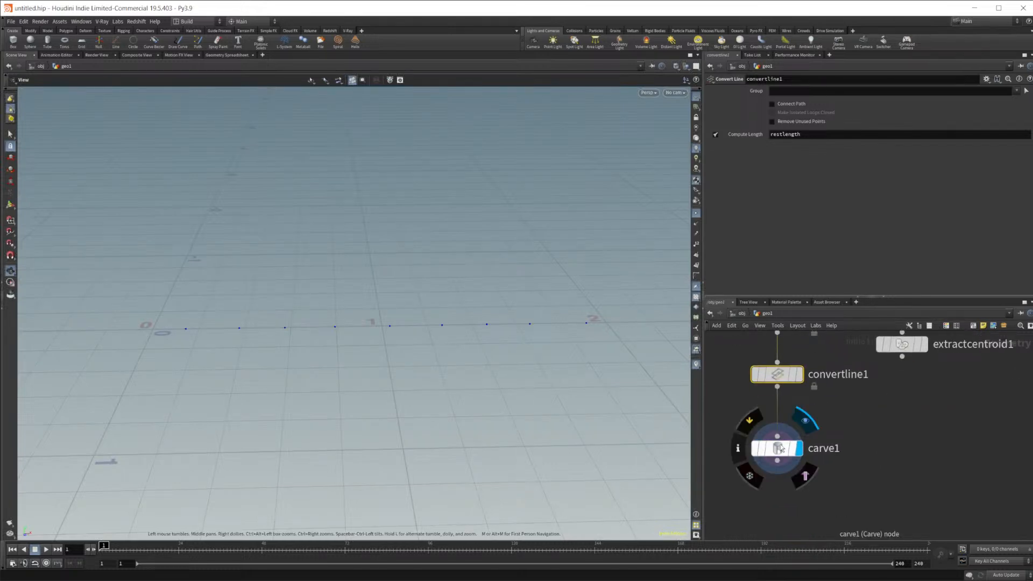
{"action": "left_click", "coordinate": [776, 448]}
{"action": "middle_click_drag", "start_coordinate": [881, 481], "coordinate": [854, 493]}
{"action": "middle_click_drag", "start_coordinate": [849, 415], "coordinate": [819, 415]}
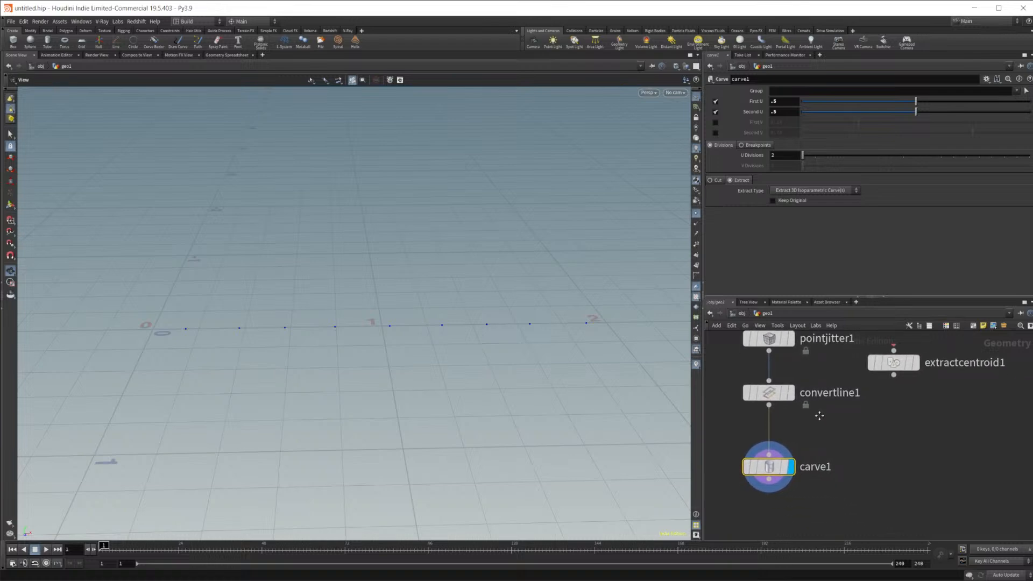
{"action": "left_click_drag", "start_coordinate": [768, 466], "coordinate": [865, 461]}
{"action": "middle_click_drag", "start_coordinate": [809, 455], "coordinate": [821, 417]}
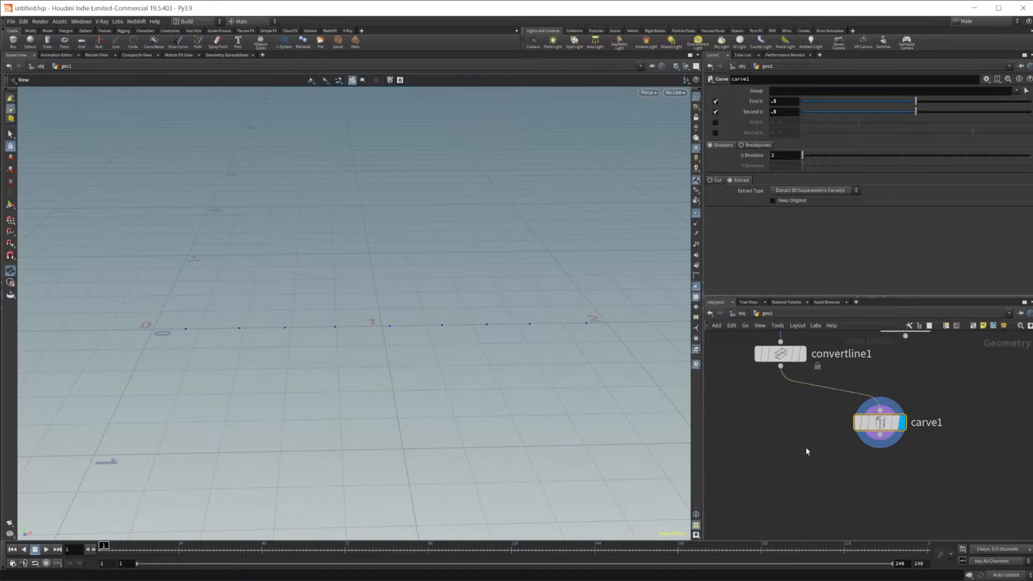
{"action": "left_click", "coordinate": [697, 244]}
{"action": "scroll", "coordinate": [173, 334], "scroll_direction": "up", "scroll_amount": 1}
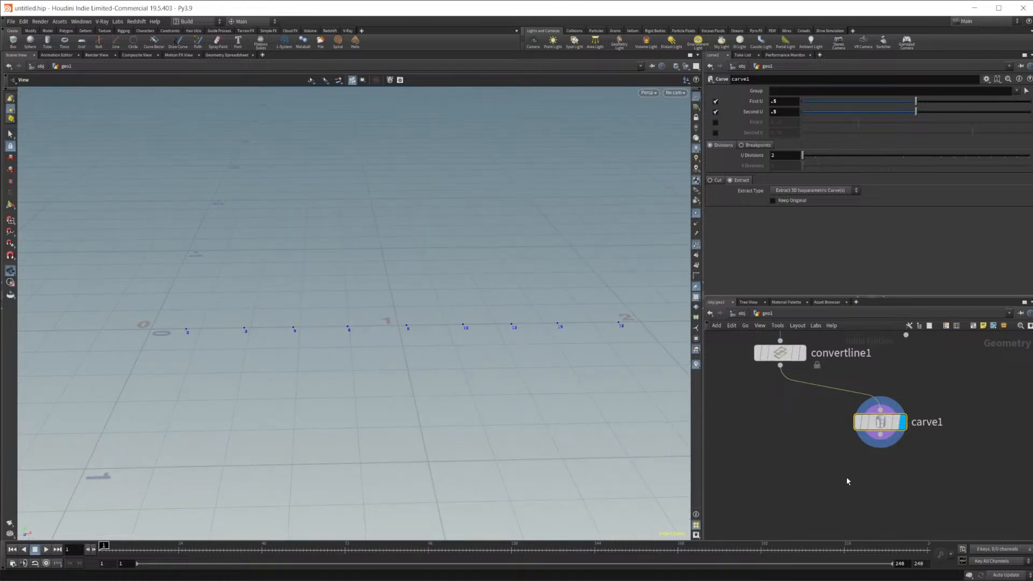
Step: Add a Fuse node below carve1, connected to its output and displayed
{"action": "key", "text": "Tab"}
{"action": "type", "text": "fuse"}
{"action": "key", "text": "Return"}
{"action": "left_click", "coordinate": [847, 477]}
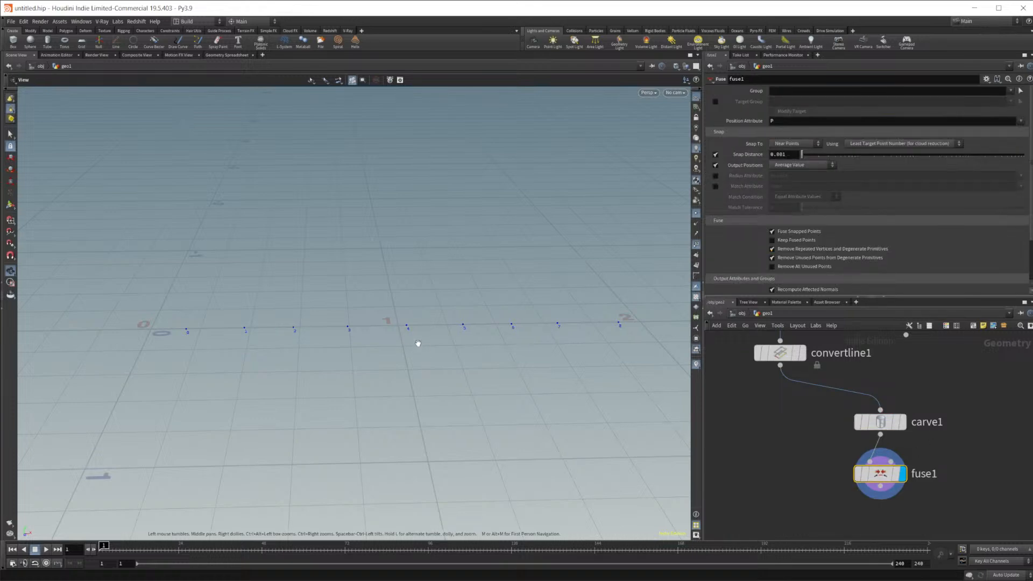
{"action": "mouse_move", "coordinate": [852, 460]}
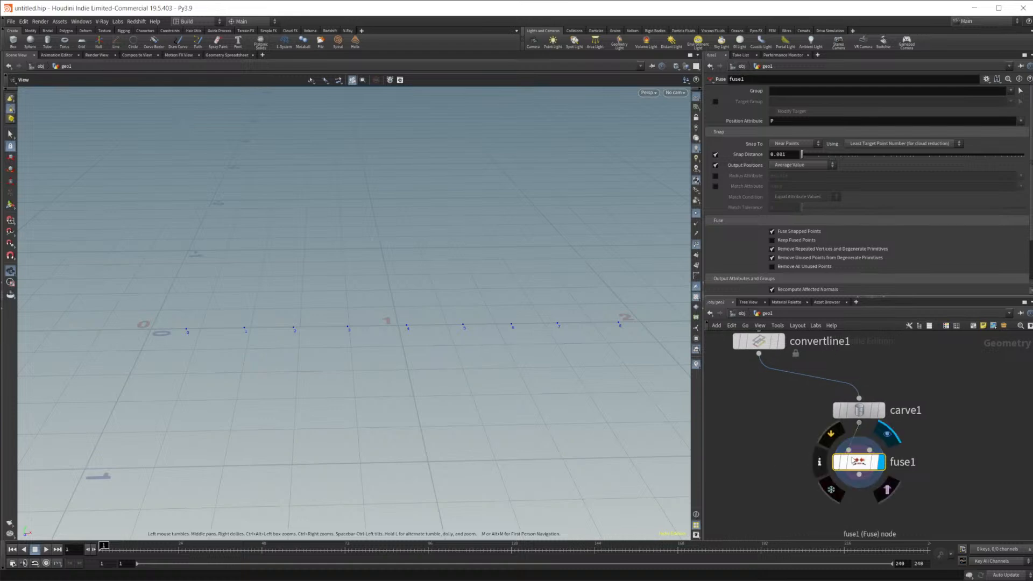
Step: Add a displayed Attribute Wrangle node below fuse1, connected to its output, and start editing its VEX code
{"action": "key", "text": "Tab"}
{"action": "type", "text": "attribwrangle"}
{"action": "key", "text": "Return"}
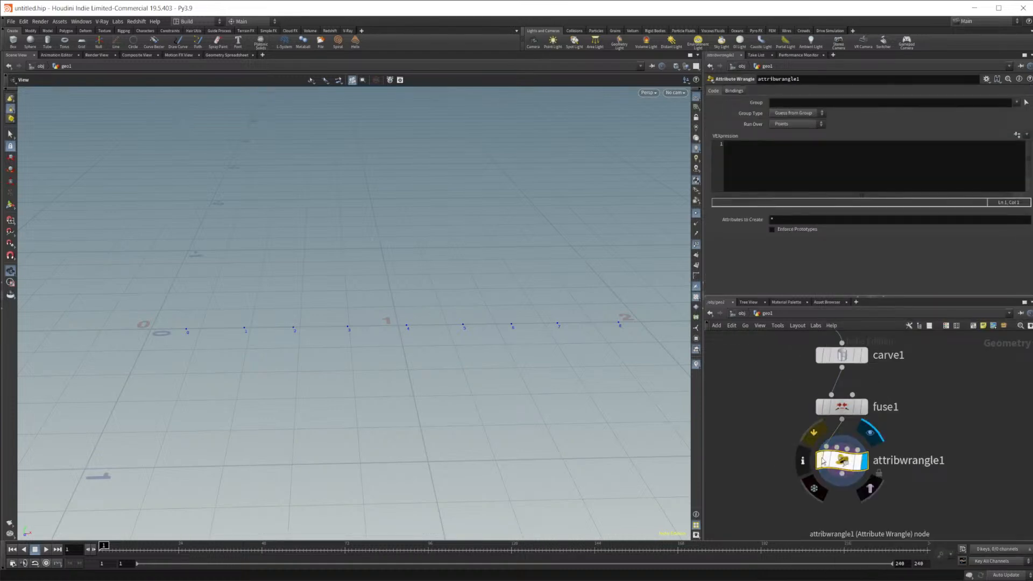
{"action": "left_click", "coordinate": [811, 189]}
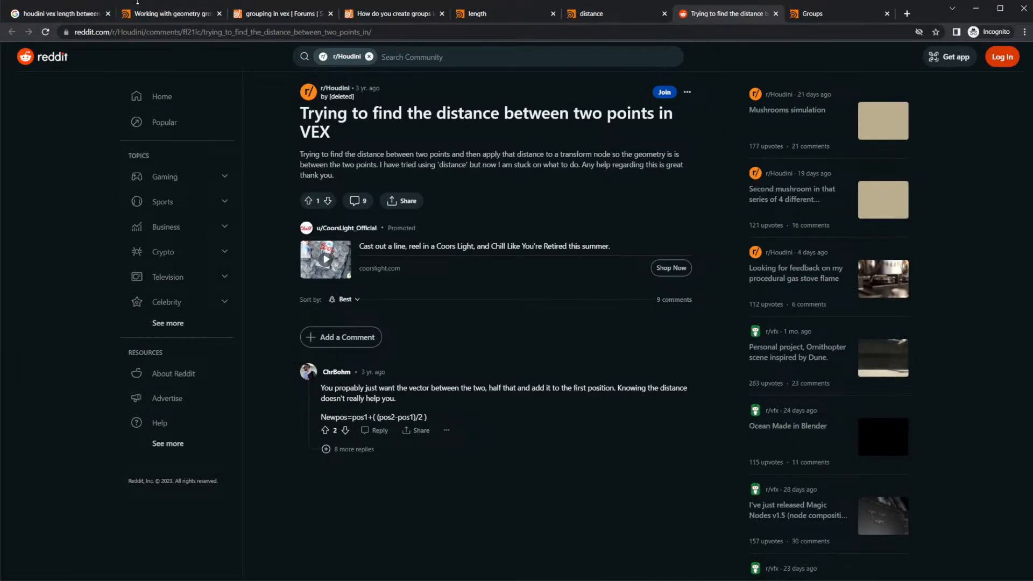
Step: Switch to the web browser and close every tab except the Google search results
{"action": "left_click", "coordinate": [158, 13]}
{"action": "left_click", "coordinate": [77, 10]}
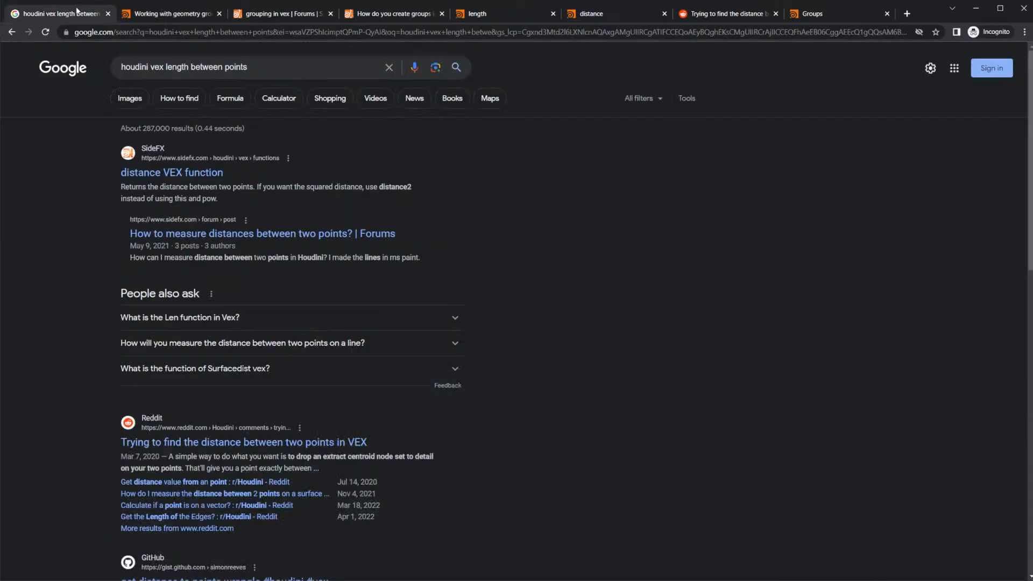
{"action": "left_click", "coordinate": [219, 14]}
{"action": "left_click", "coordinate": [218, 14]}
{"action": "left_click", "coordinate": [219, 13]}
{"action": "left_click", "coordinate": [219, 13]}
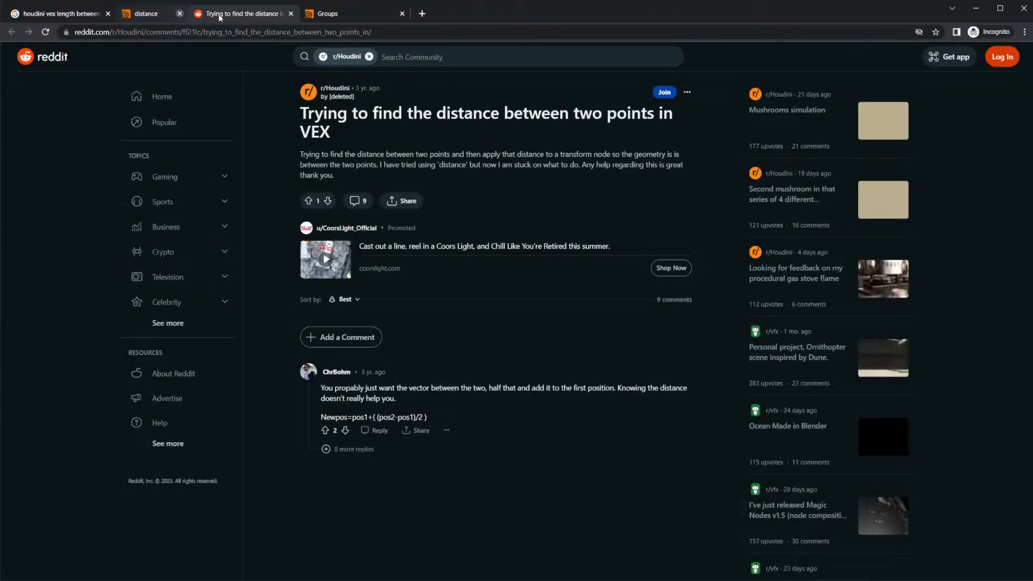
{"action": "left_click", "coordinate": [219, 13]}
{"action": "left_click", "coordinate": [219, 14]}
{"action": "left_click", "coordinate": [219, 14]}
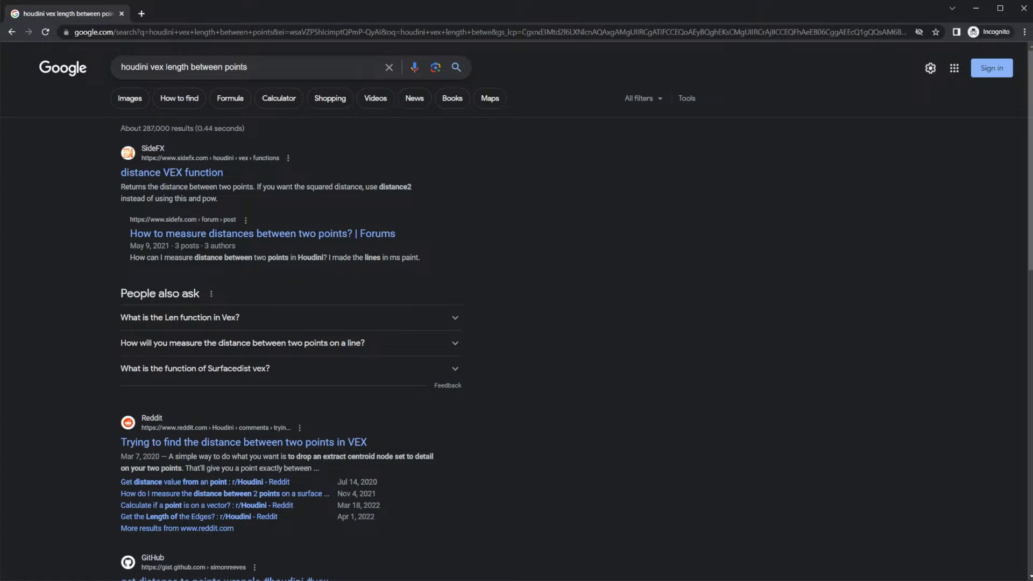
Step: Search Google for "houdini vex point" and open the SideFX VEX Functions page in a new tab
{"action": "left_click_drag", "start_coordinate": [165, 66], "coordinate": [353, 77]}
{"action": "type", "text": "POINT"}
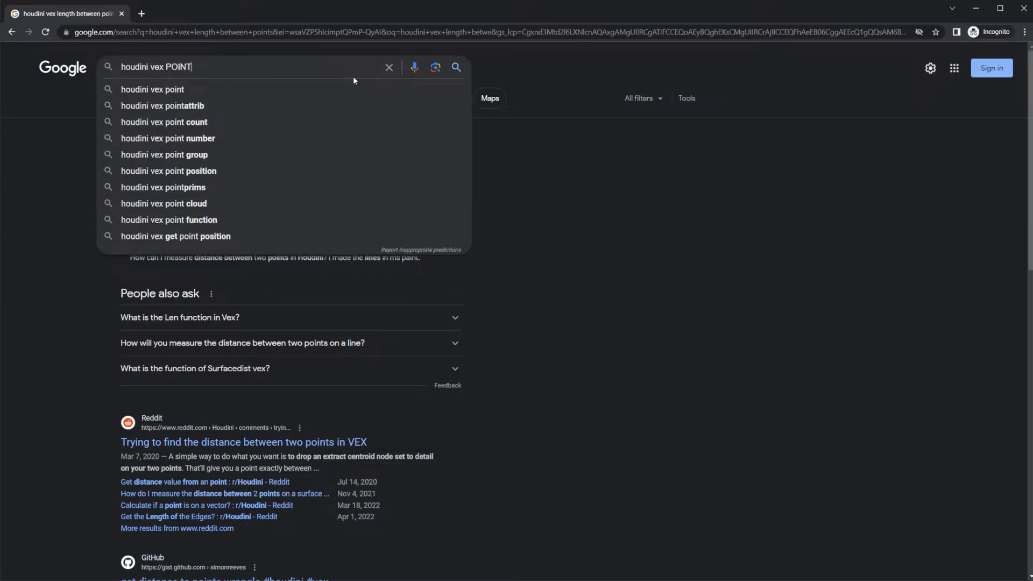
{"action": "key", "text": "Down"}
{"action": "key", "text": "Return"}
{"action": "right_click", "coordinate": [184, 173]}
{"action": "left_click", "coordinate": [204, 180]}
{"action": "left_click", "coordinate": [185, 16]}
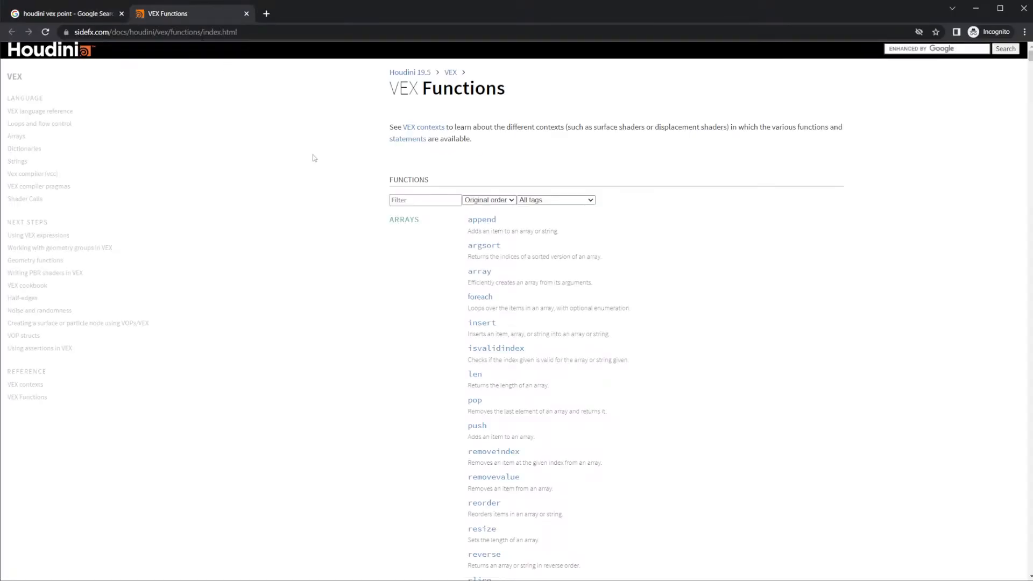
Step: Find "point" on the VEX Functions page, open the point function's documentation, read its syntax and examples, and return to Houdini
{"action": "key", "text": "ctrl+f"}
{"action": "type", "text": "point"}
{"action": "key", "text": "Return"}
{"action": "key", "text": "Return"}
{"action": "key", "text": "Return"}
{"action": "key", "text": "Return"}
{"action": "key", "text": "Return"}
{"action": "key", "text": "Return"}
{"action": "key", "text": "Return"}
{"action": "key", "text": "Return"}
{"action": "key", "text": "Return"}
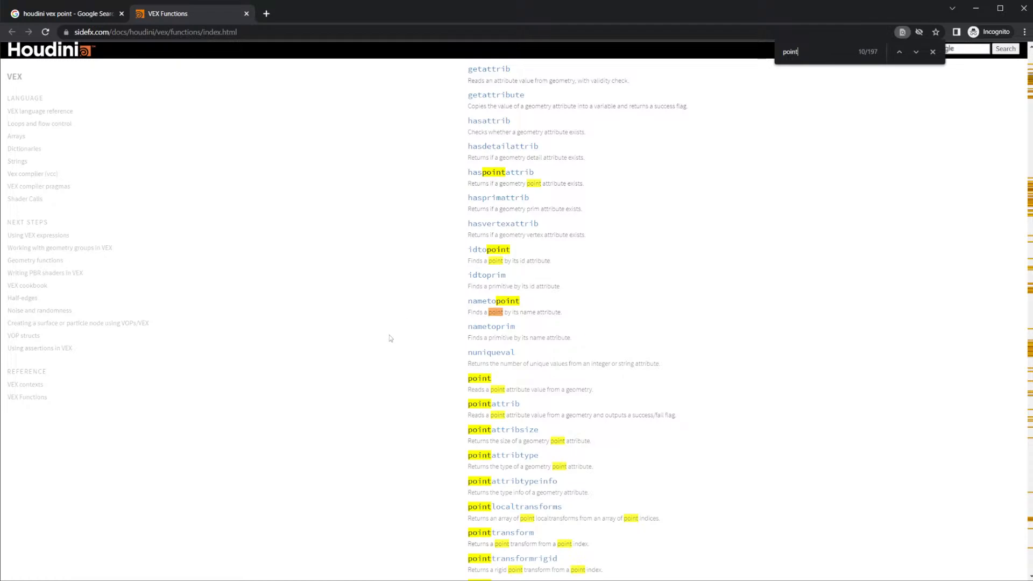
{"action": "left_click", "coordinate": [482, 378]}
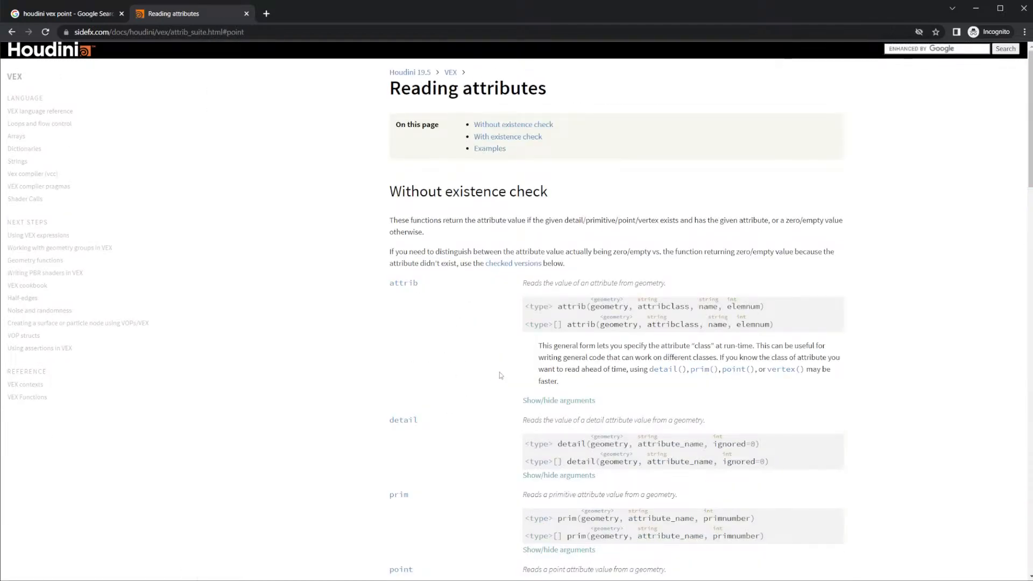
{"action": "scroll", "coordinate": [814, 376], "scroll_direction": "down", "scroll_amount": 6}
{"action": "scroll", "coordinate": [814, 377], "scroll_direction": "down", "scroll_amount": 18}
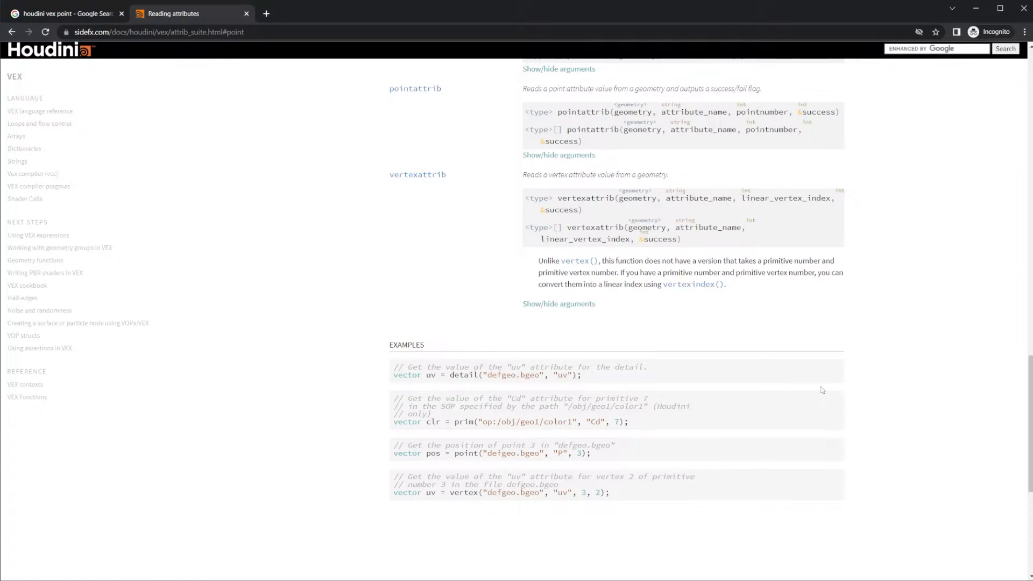
{"action": "left_click", "coordinate": [500, 580]}
{"action": "left_click", "coordinate": [548, 560]}
{"action": "type", "text": "point"}
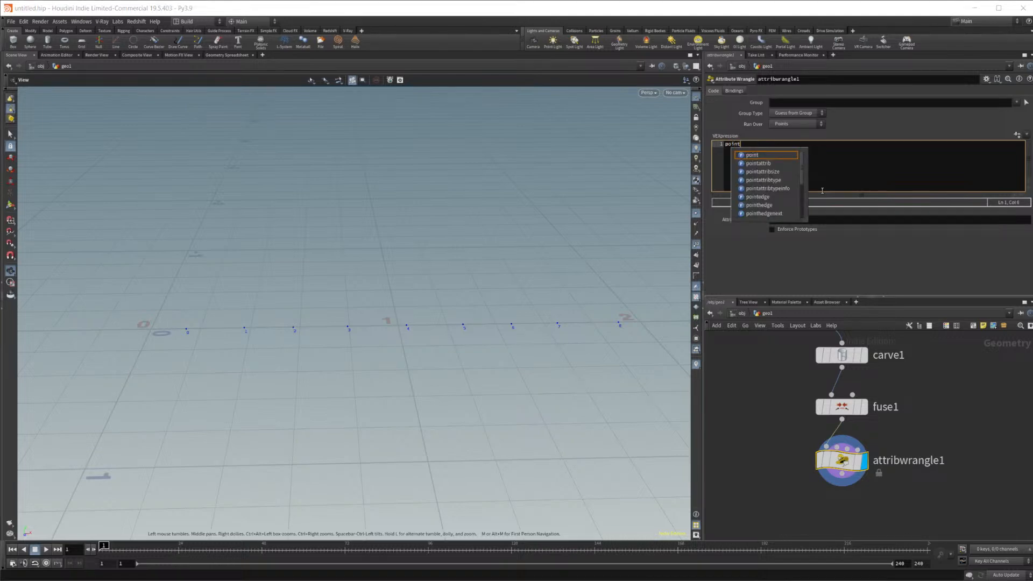
{"action": "key", "text": "BackSpace"}
{"action": "key", "text": "BackSpace"}
{"action": "key", "text": "BackSpace"}
{"action": "key", "text": "BackSpace"}
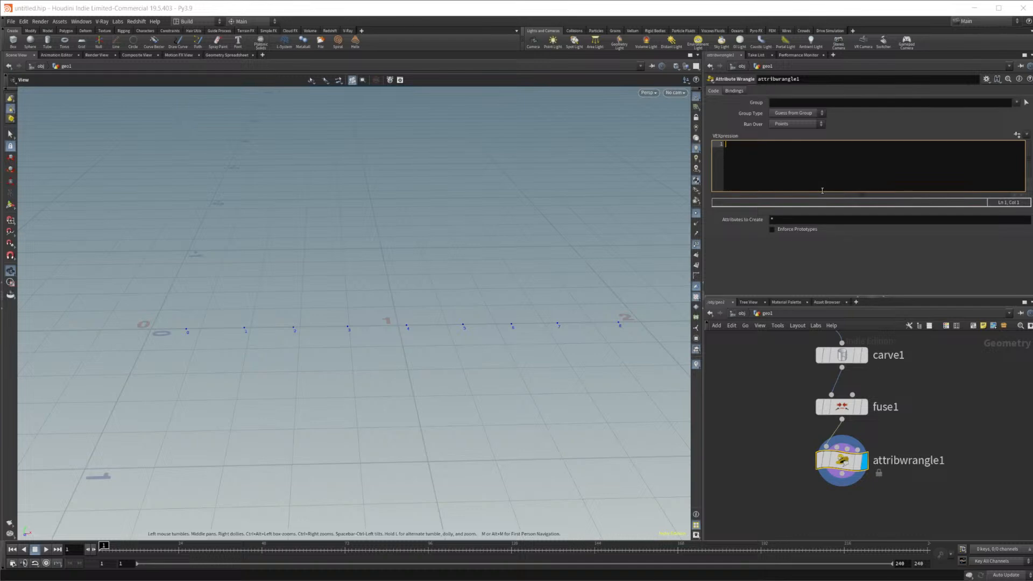
{"action": "type", "text": "@"}
{"action": "key", "text": "BackSpace"}
{"action": "type", "text": "f@ht"}
{"action": "key", "text": "BackSpace"}
{"action": "key", "text": "BackSpace"}
{"action": "key", "text": "BackSpace"}
{"action": "key", "text": "BackSpace"}
{"action": "type", "text": "v@halfway = p"}
{"action": "key", "text": "BackSpace"}
{"action": "type", "text": "d"}
{"action": "key", "text": "BackSpace"}
{"action": "type", "text": "point"}
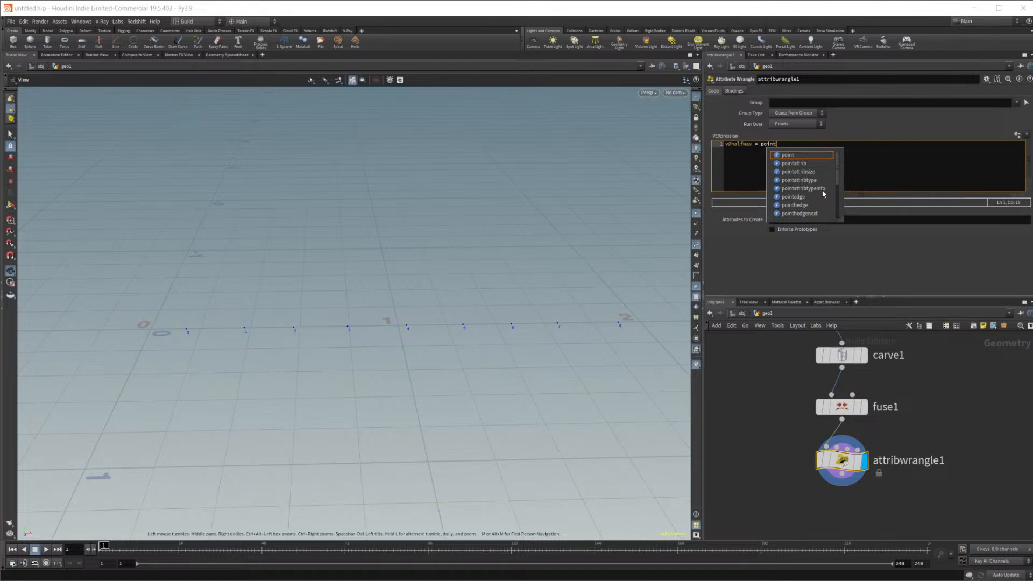
{"action": "type", "text": "("}
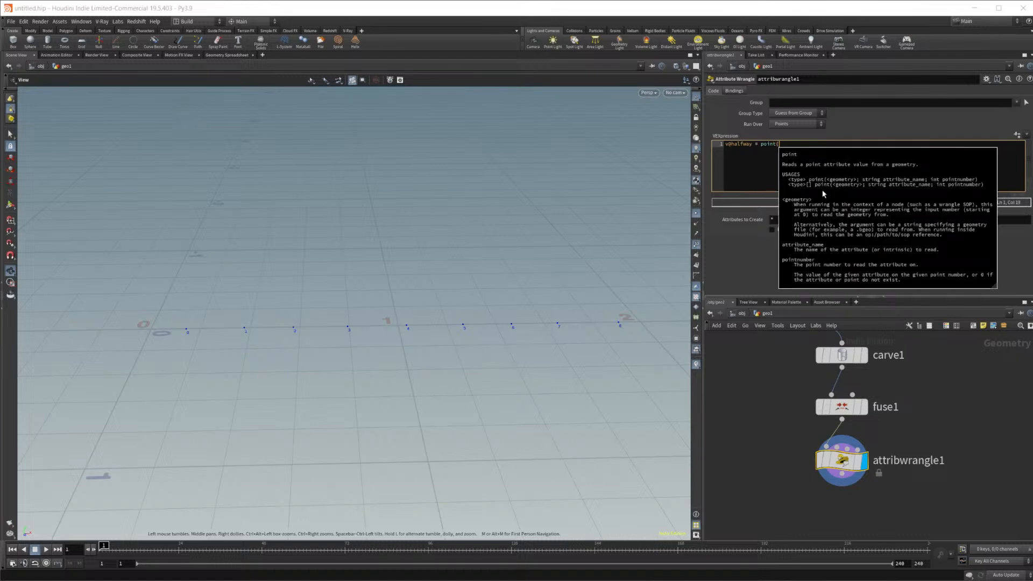
{"action": "type", "text": "0,"}
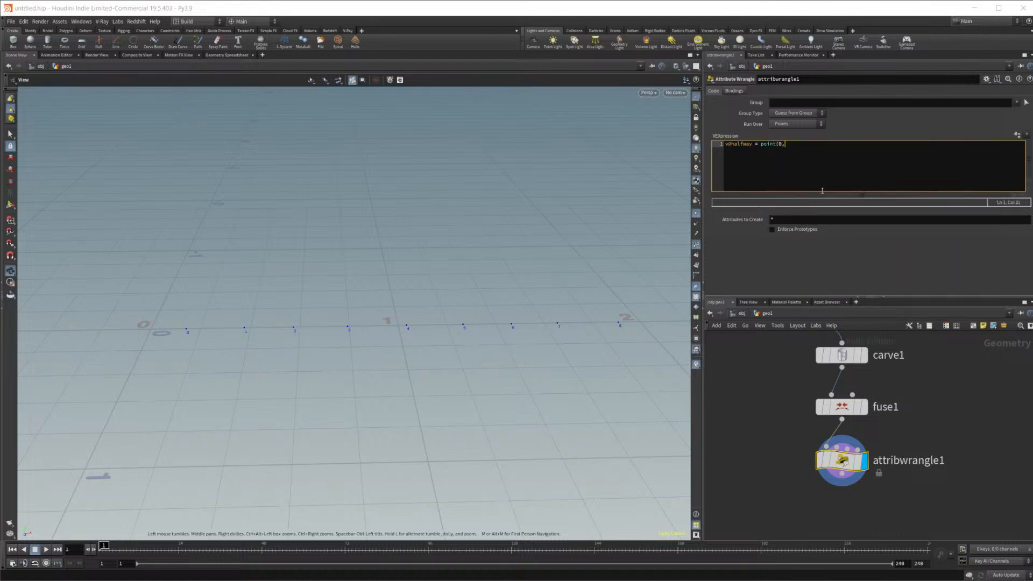
{"action": "type", "text": "\"P\""}
{"action": "type", "text": ",0"}
{"action": "type", "text": "ptnu"}
{"action": "type", "text": "m)"}
{"action": "type", "text": ";"}
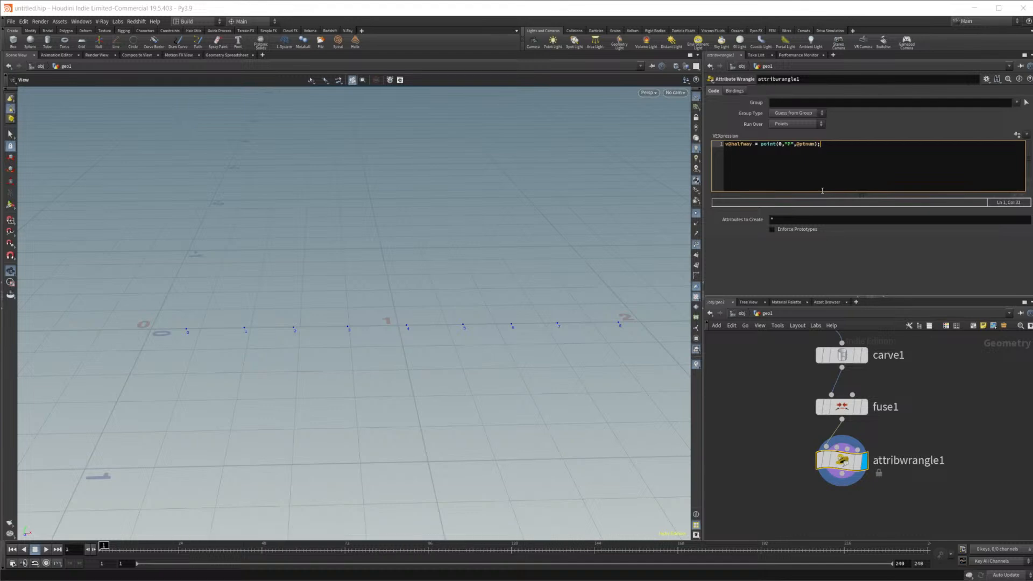
{"action": "left_click", "coordinate": [227, 55]}
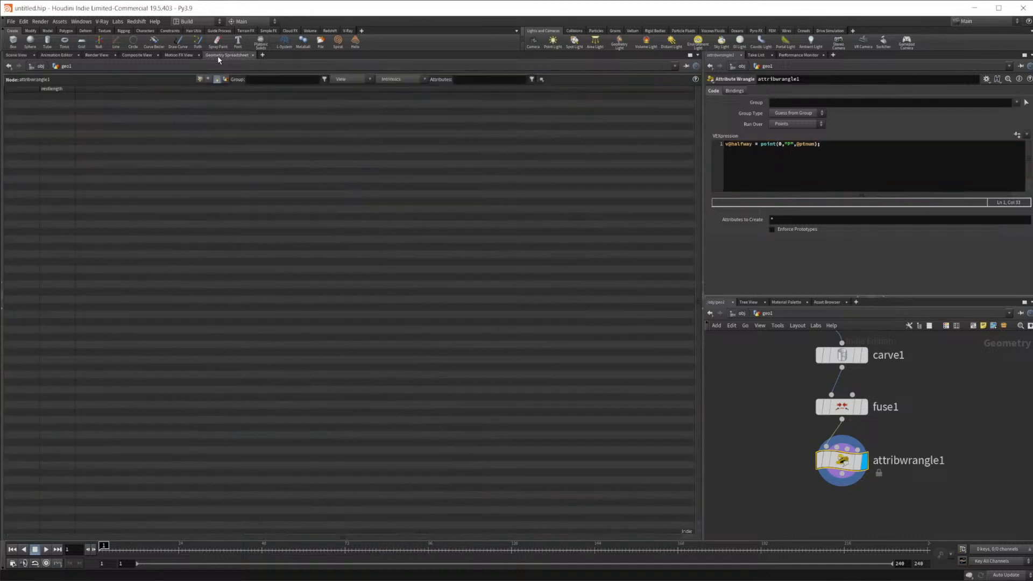
{"action": "left_click", "coordinate": [201, 79]}
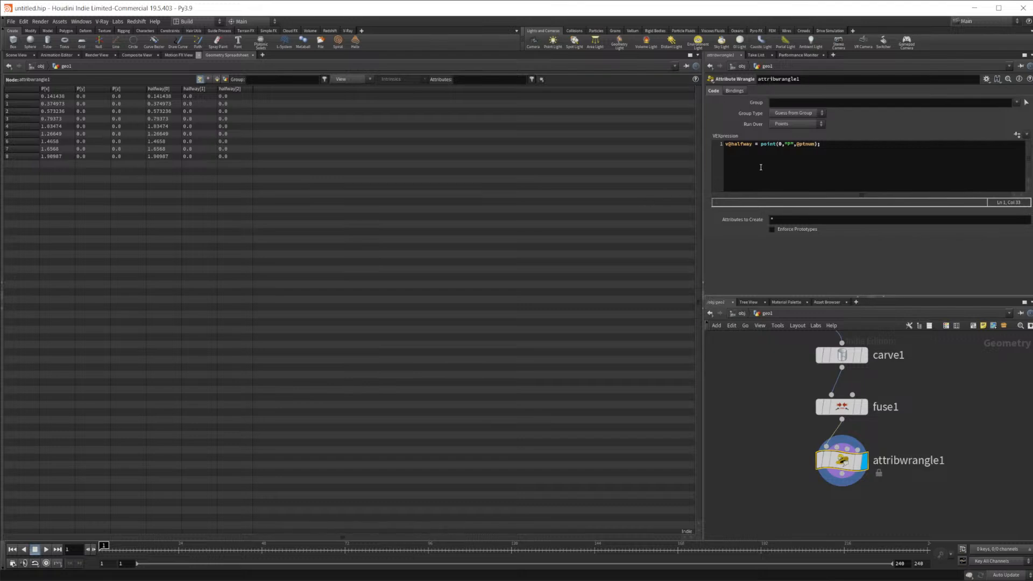
{"action": "left_click", "coordinate": [808, 146]}
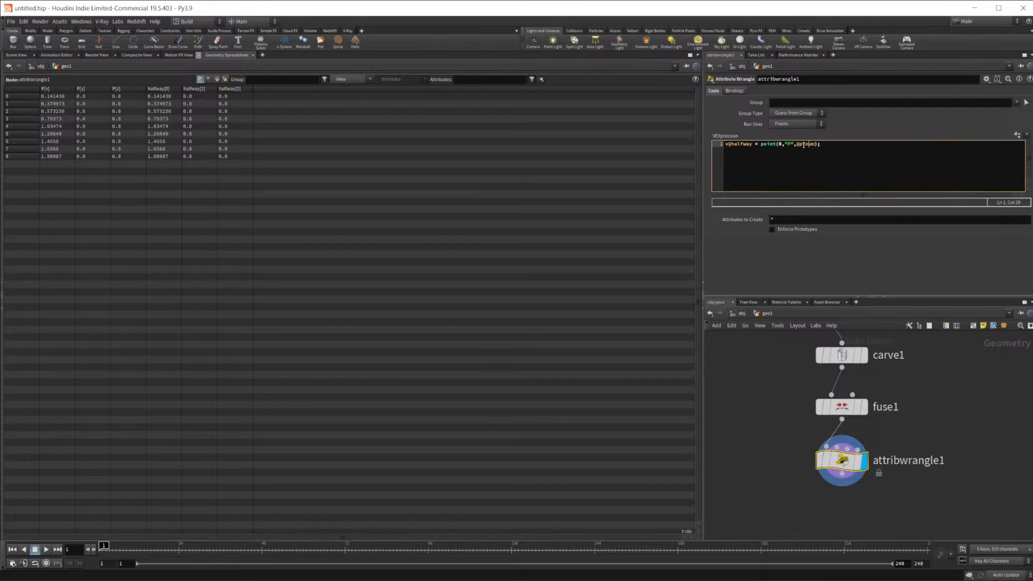
{"action": "key", "text": "Home"}
{"action": "type", "text": "+1"}
{"action": "key", "text": "BackSpace"}
{"action": "key", "text": "BackSpace"}
{"action": "key", "text": "Return"}
{"action": "key", "text": "BackSpace"}
Step: Wrap the point call in a distance( function and replace the closing semicolon with a comma for a second argument
{"action": "key", "text": "Left"}
{"action": "type", "text": "distance("}
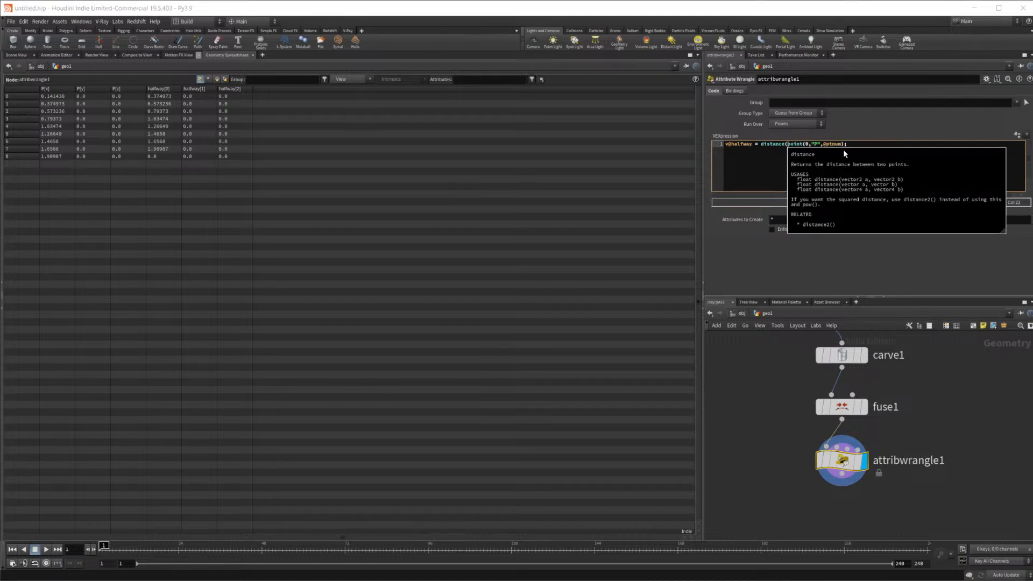
{"action": "left_click", "coordinate": [913, 147]}
{"action": "key", "text": "BackSpace"}
{"action": "type", "text": ","}
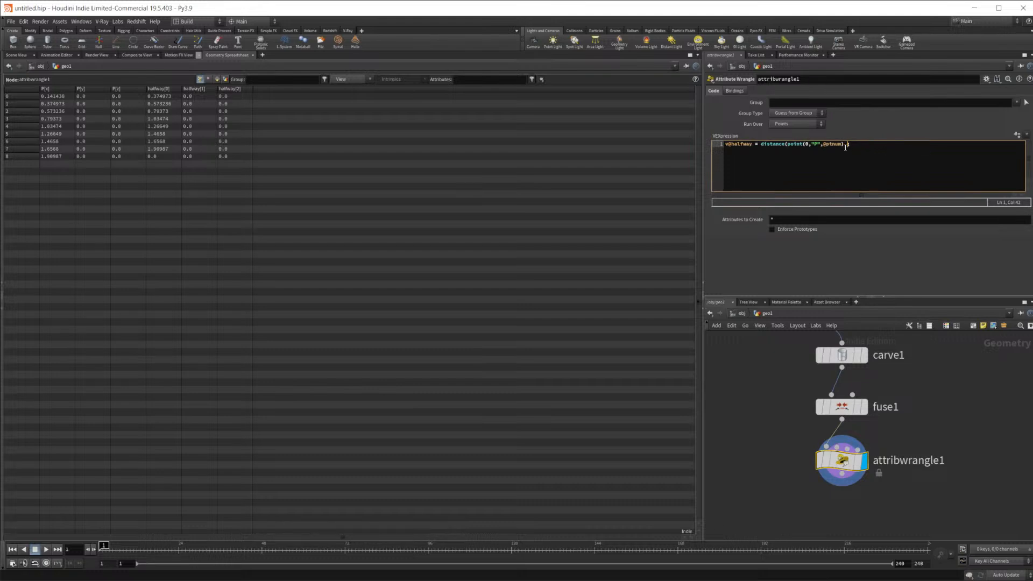
{"action": "left_click_drag", "start_coordinate": [845, 144], "coordinate": [786, 151]}
{"action": "key", "text": "ctrl+c"}
{"action": "key", "text": "Right"}
{"action": "key", "text": "ctrl+v"}
{"action": "type", "text": ");"}
{"action": "key", "text": "Left"}
{"action": "key", "text": "Left"}
{"action": "key", "text": "Left"}
{"action": "type", "text": "+1"}
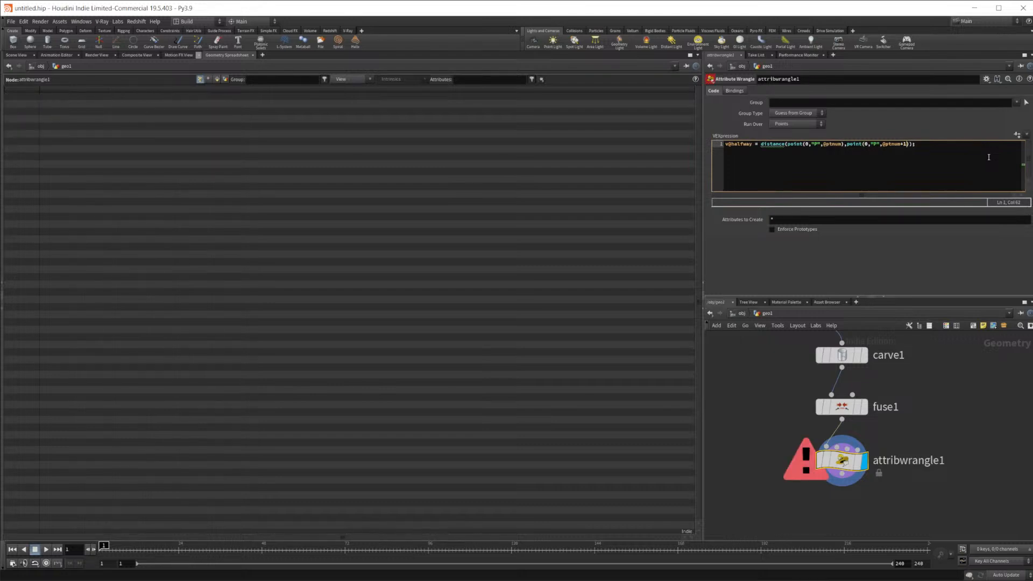
{"action": "left_click", "coordinate": [789, 149]}
Step: Search Google in the browser for "houdini vex distance", read the SideFX distance function page, and return to the untitled Houdini scene
{"action": "key", "text": "alt+Tab"}
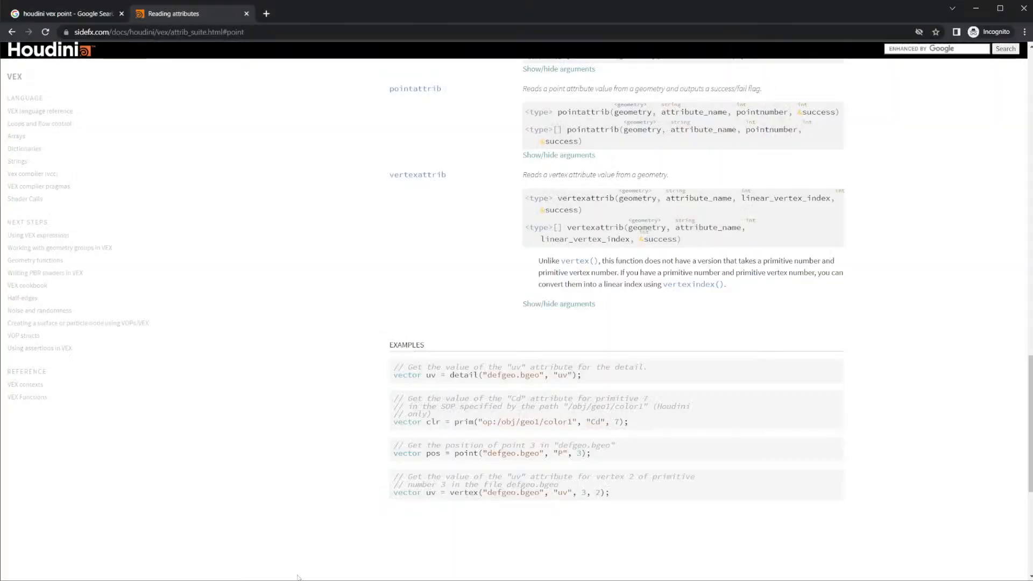
{"action": "key", "text": "ctrl+shift+Tab"}
{"action": "double_click", "coordinate": [170, 75]}
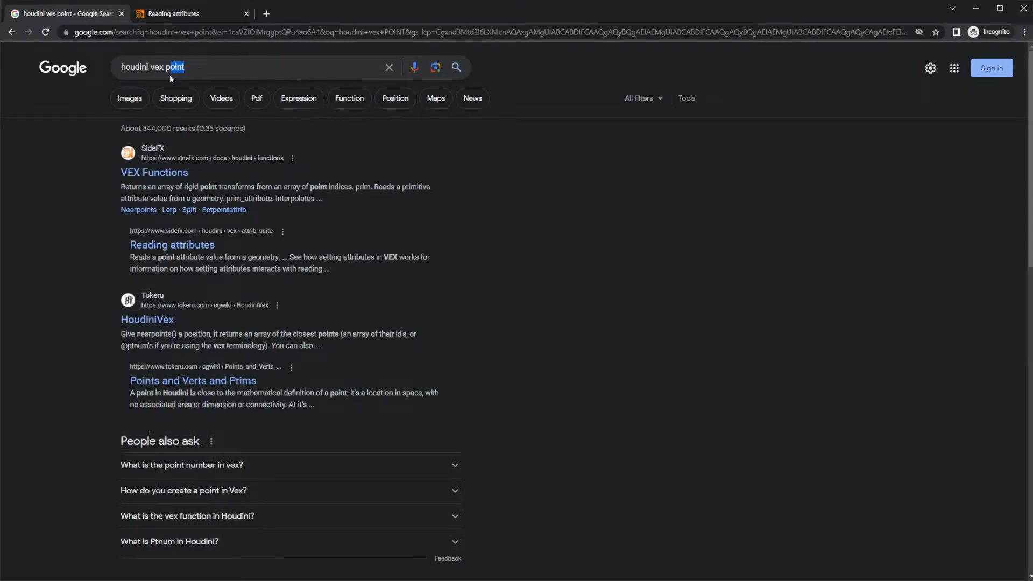
{"action": "type", "text": "distance"}
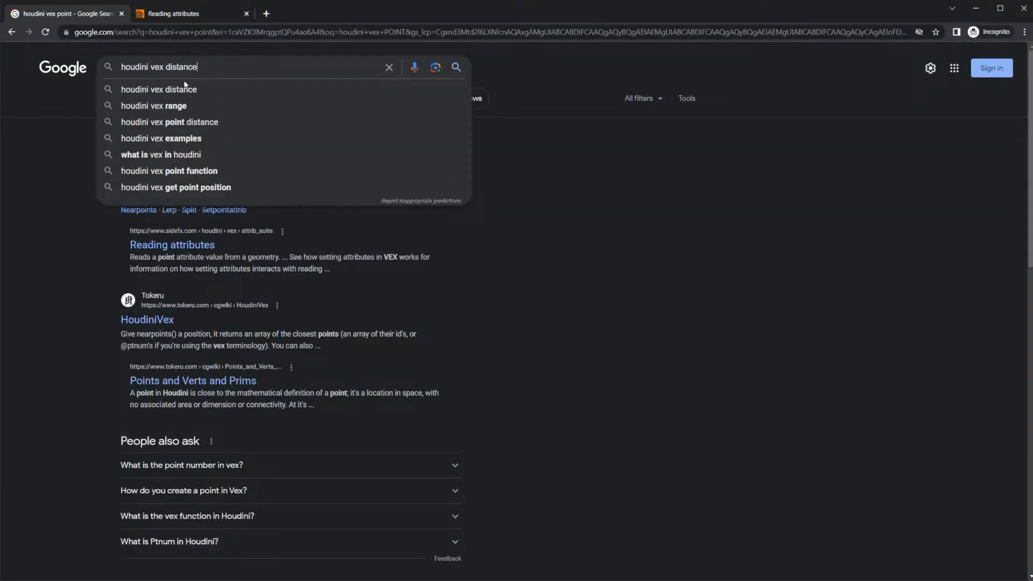
{"action": "left_click", "coordinate": [184, 86]}
{"action": "middle_click", "coordinate": [182, 173]}
{"action": "left_click", "coordinate": [317, 14]}
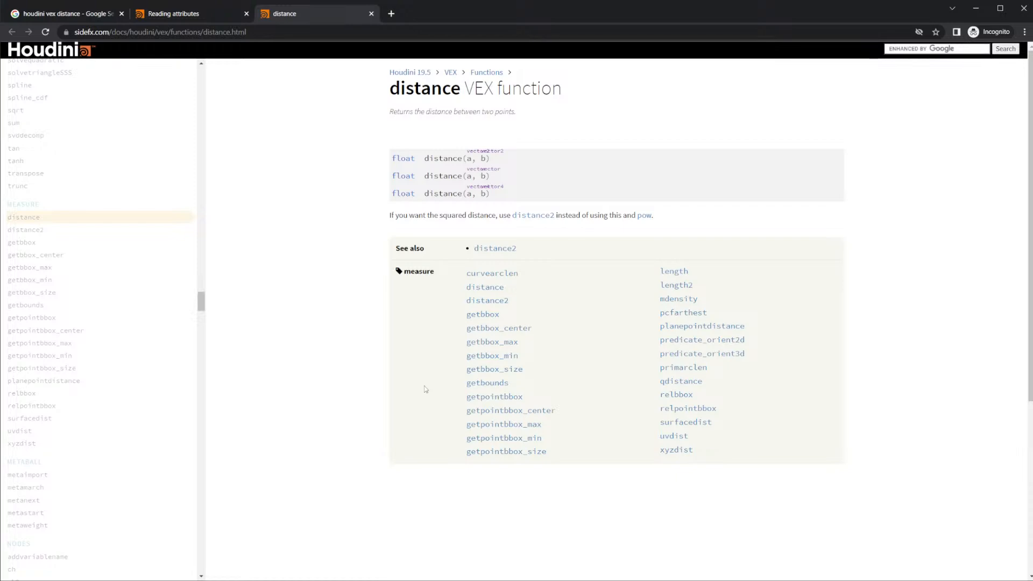
{"action": "scroll", "coordinate": [379, 392], "scroll_direction": "down", "scroll_amount": 2}
{"action": "scroll", "coordinate": [378, 393], "scroll_direction": "up", "scroll_amount": 2}
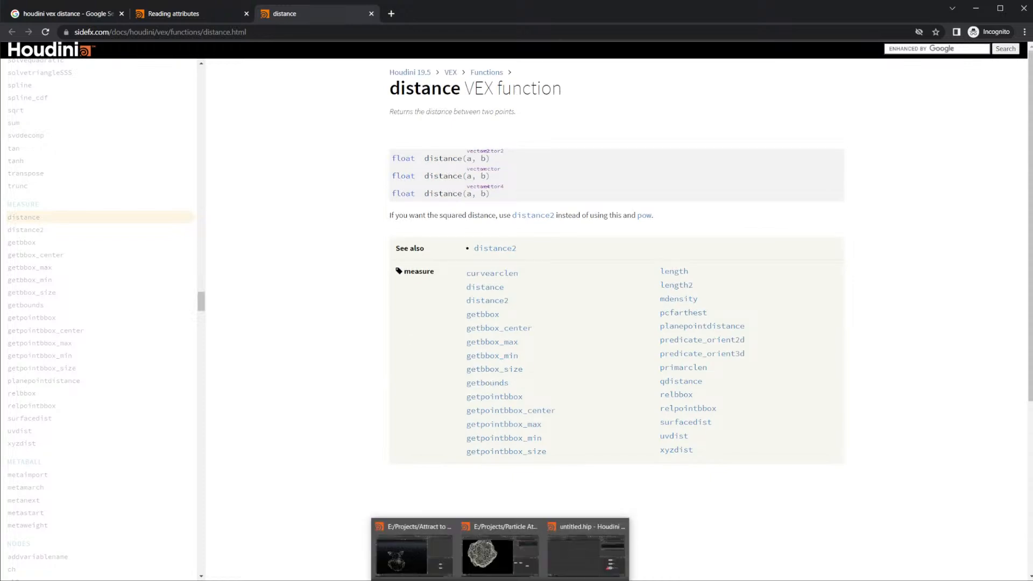
{"action": "mouse_move", "coordinate": [525, 579]}
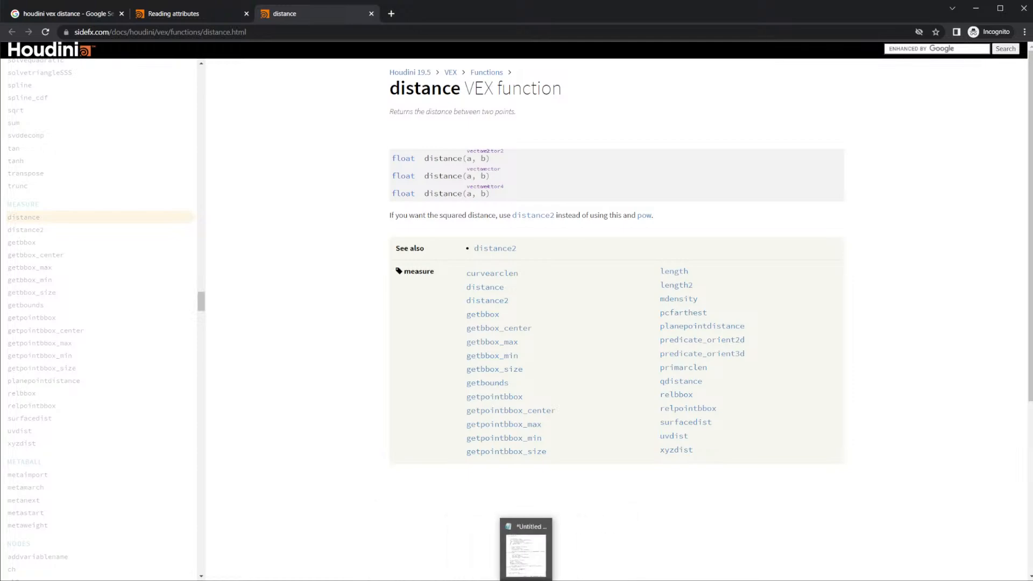
{"action": "left_click", "coordinate": [562, 556]}
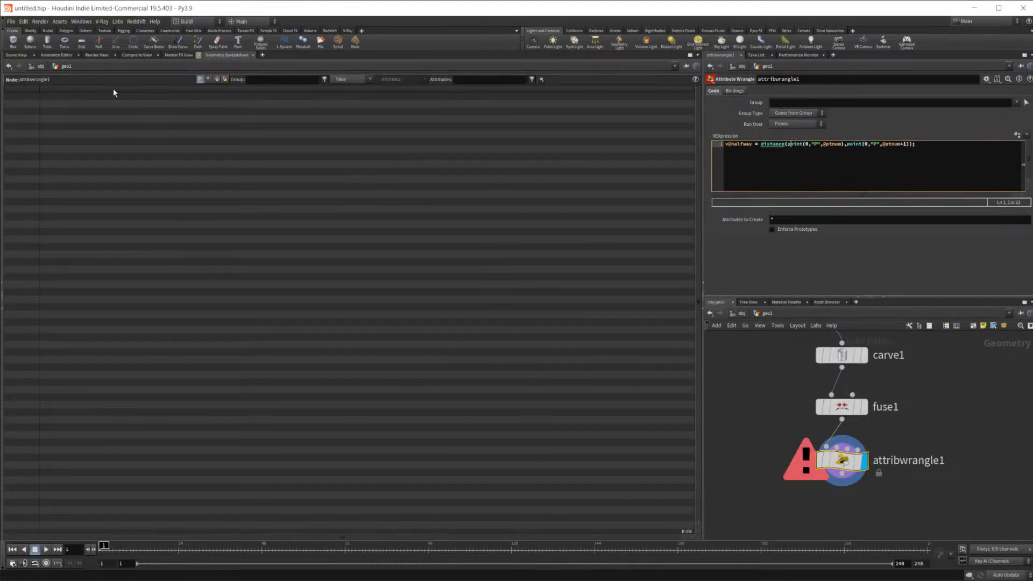
Step: Change the halfway attribute in the wrangle code to a float, f@halfway
{"action": "left_click", "coordinate": [730, 143]}
{"action": "left_click", "coordinate": [890, 154]}
{"action": "type", "text": "set"}
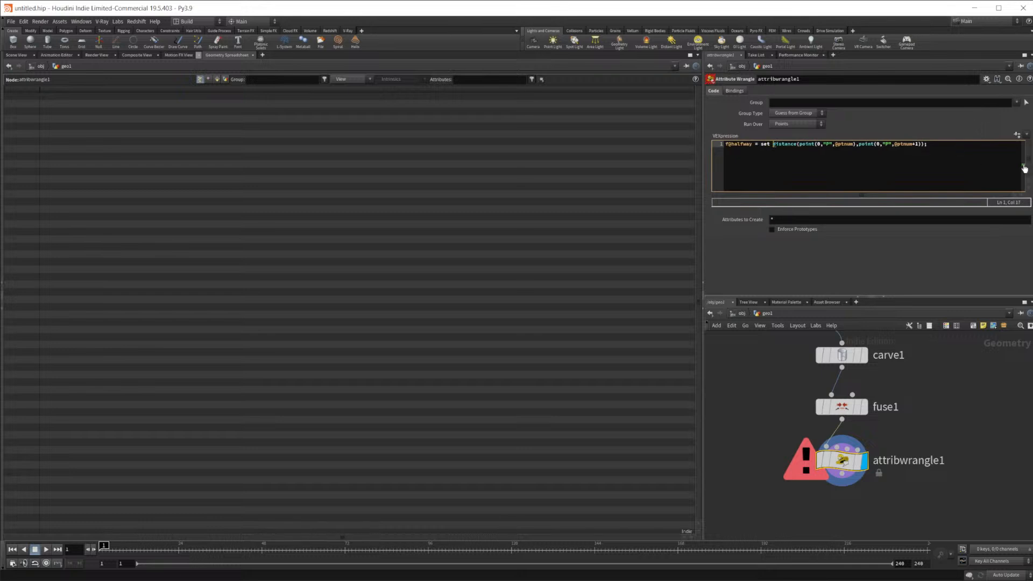
{"action": "key", "text": "BackSpace"}
{"action": "key", "text": "BackSpace"}
{"action": "key", "text": "BackSpace"}
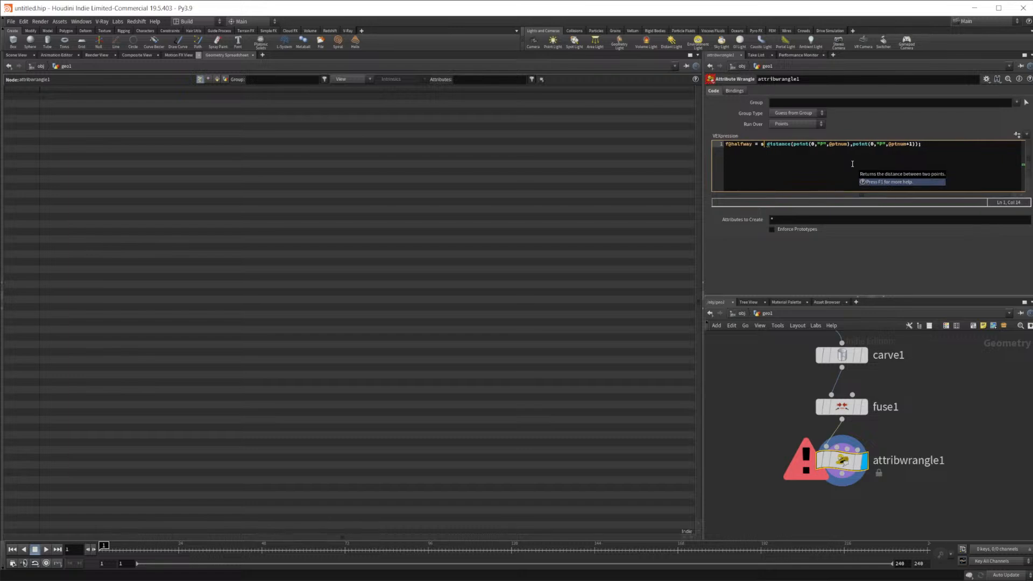
{"action": "key", "text": "BackSpace"}
{"action": "key", "text": "BackSpace"}
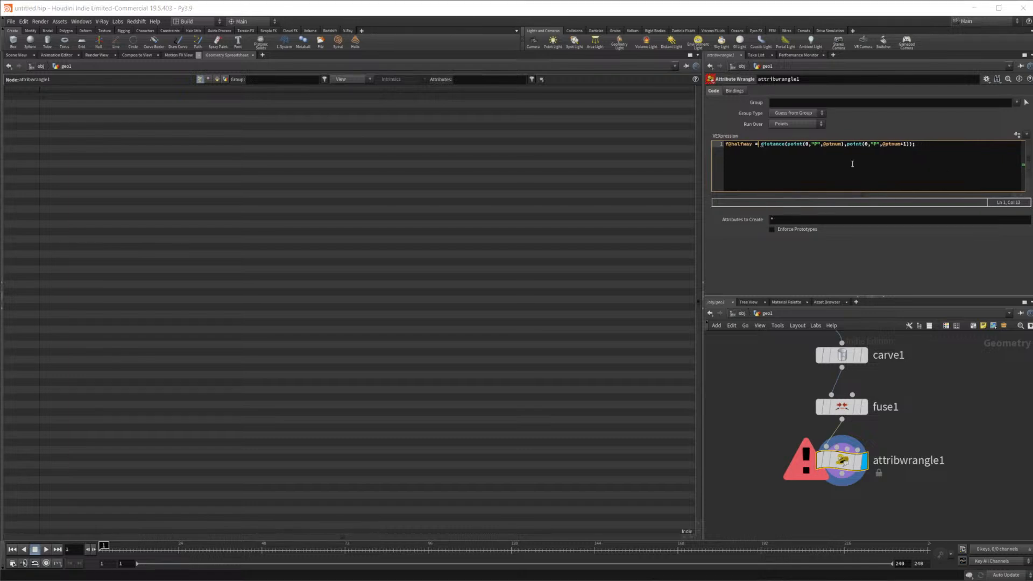
Step: Select the entire f@halfway distance statement in the wrangle and return to the scene view
{"action": "left_click", "coordinate": [822, 143]}
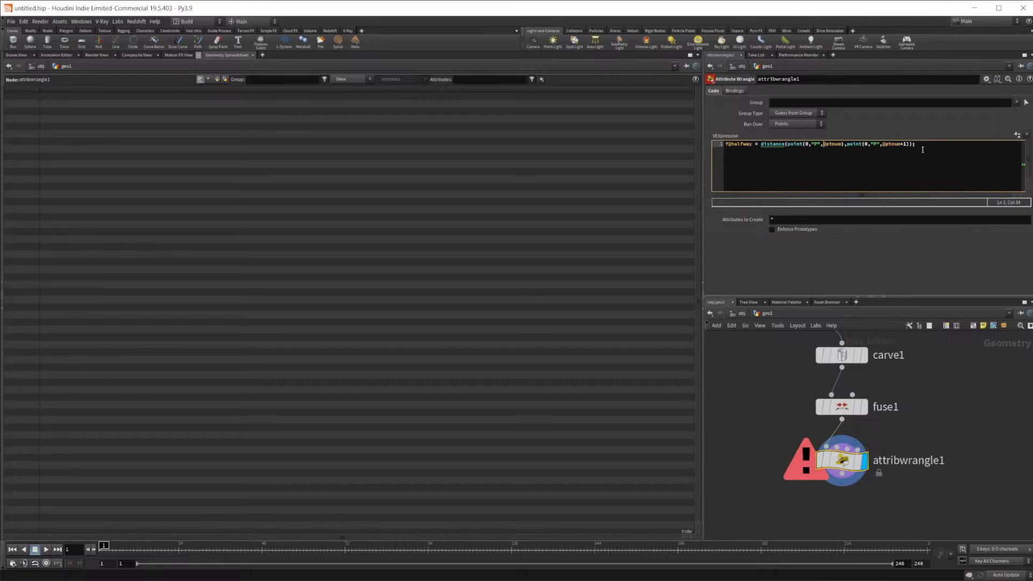
{"action": "left_click_drag", "start_coordinate": [945, 143], "coordinate": [718, 149]}
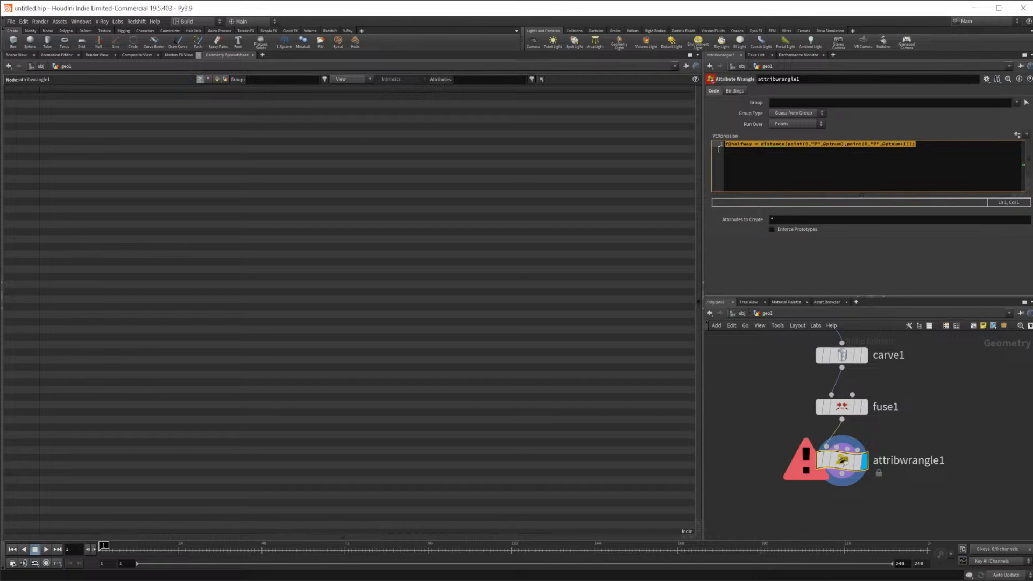
{"action": "left_click", "coordinate": [16, 55]}
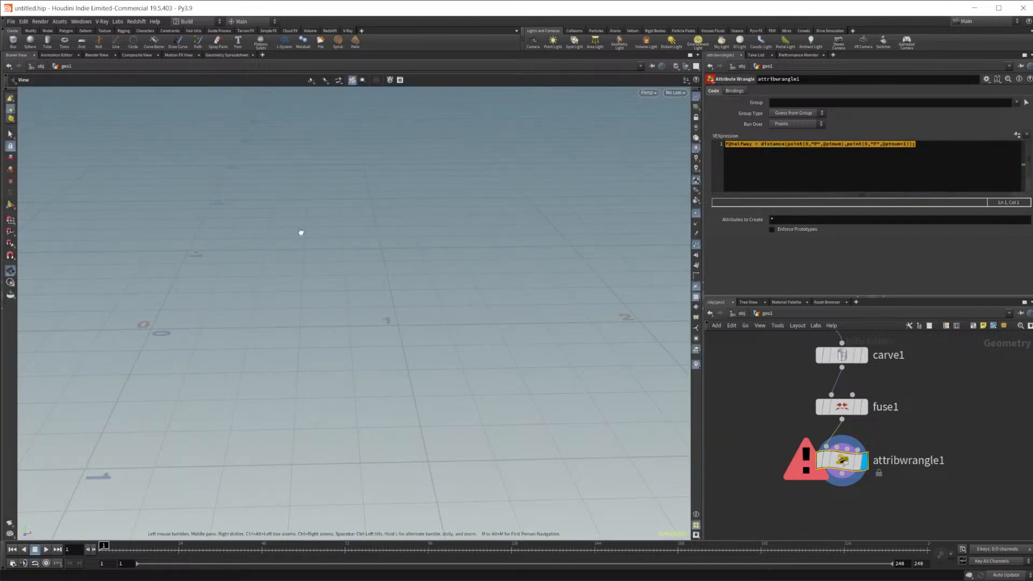
Step: Display fuse1's output and replace the wrangle's distance statement with the start of a new assignment, f@halfway =
{"action": "mouse_move", "coordinate": [863, 420]}
{"action": "left_click", "coordinate": [878, 389]}
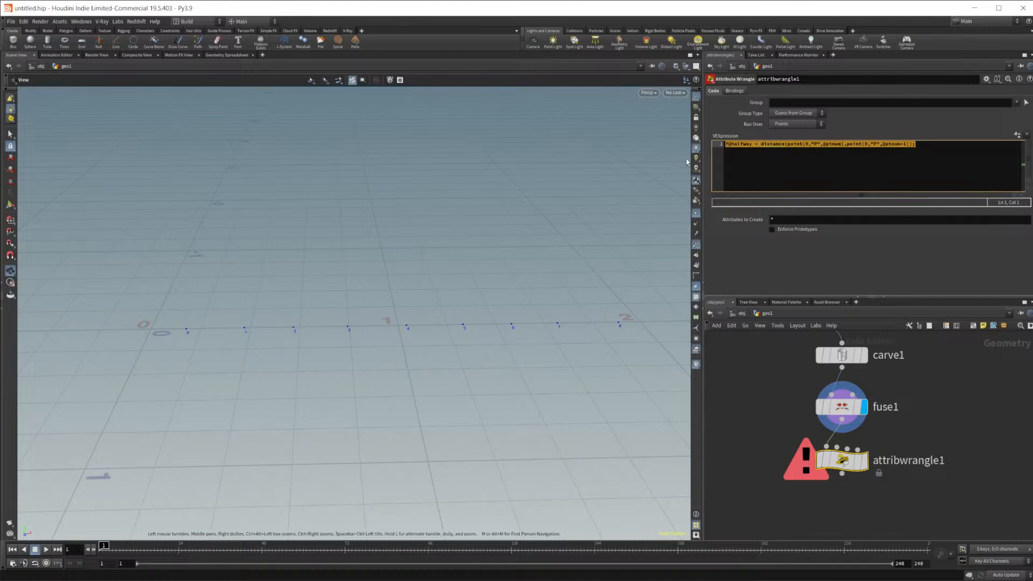
{"action": "type", "text": "f@half"}
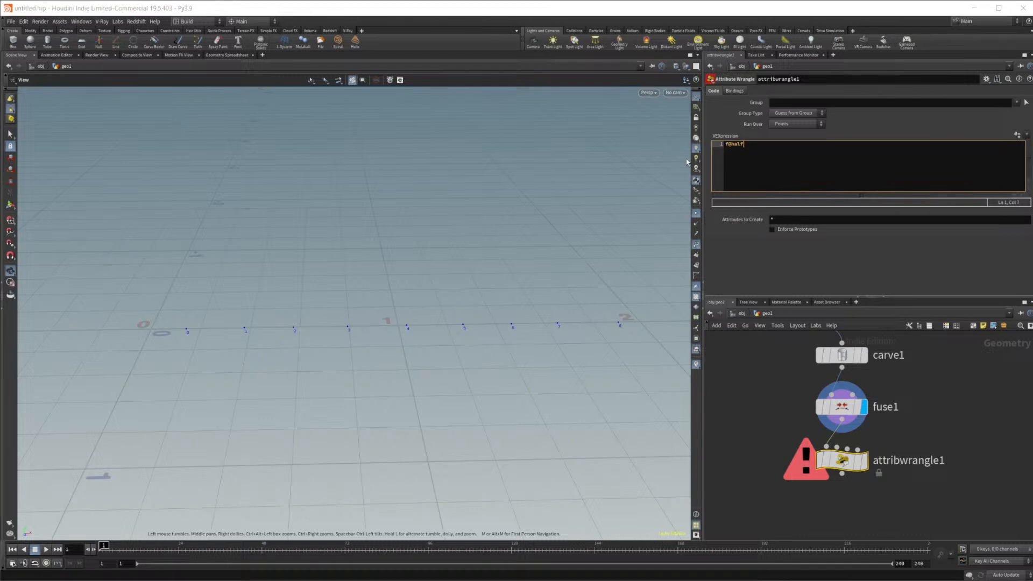
{"action": "type", "text": "way ="}
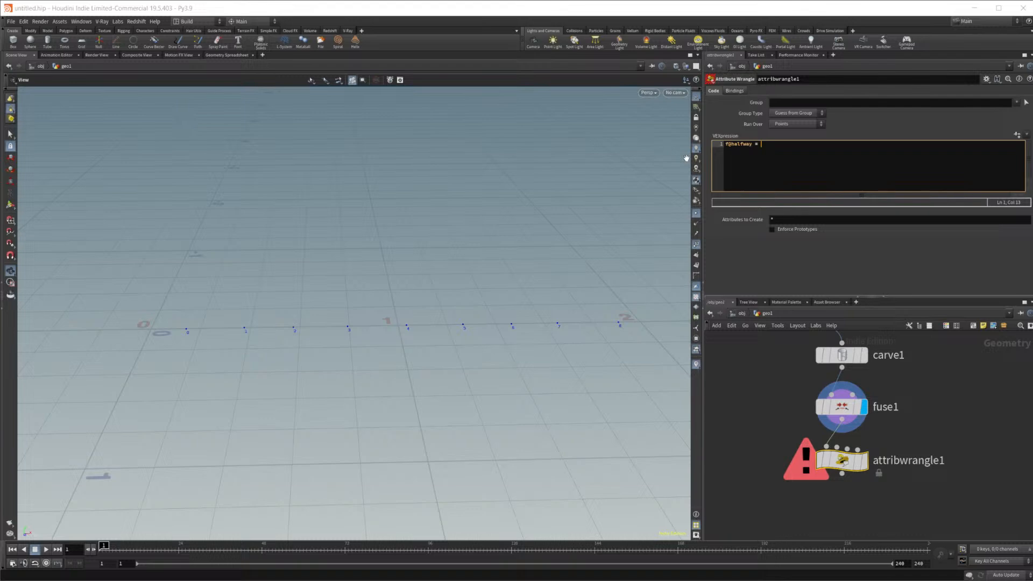
{"action": "left_click", "coordinate": [773, 445]}
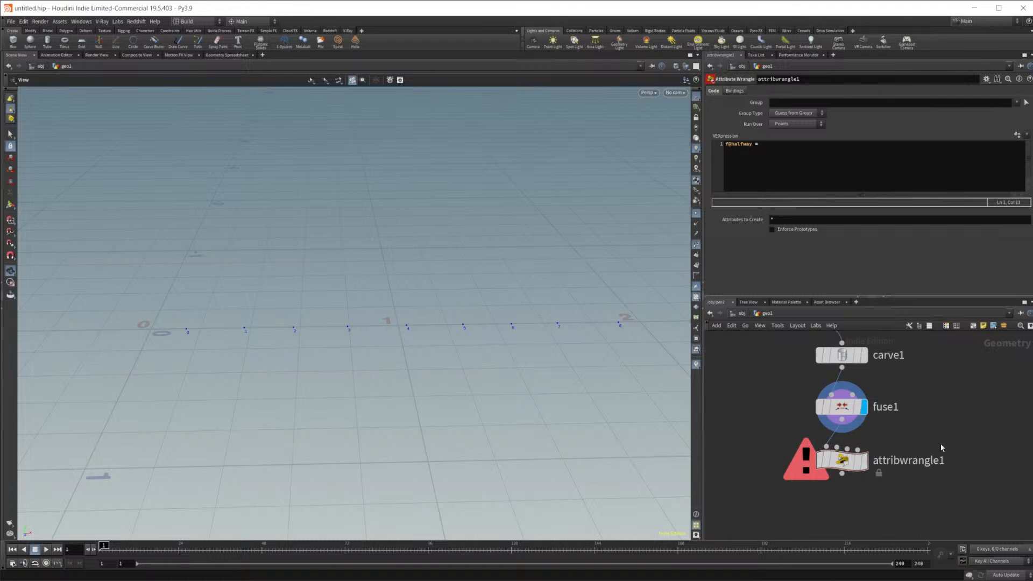
Step: Add a Merge node combining convertline1 and fuse1, and inspect the original points together with the midpoints along the line
{"action": "mouse_move", "coordinate": [847, 460]}
{"action": "scroll", "coordinate": [941, 451], "scroll_direction": "down", "scroll_amount": 3}
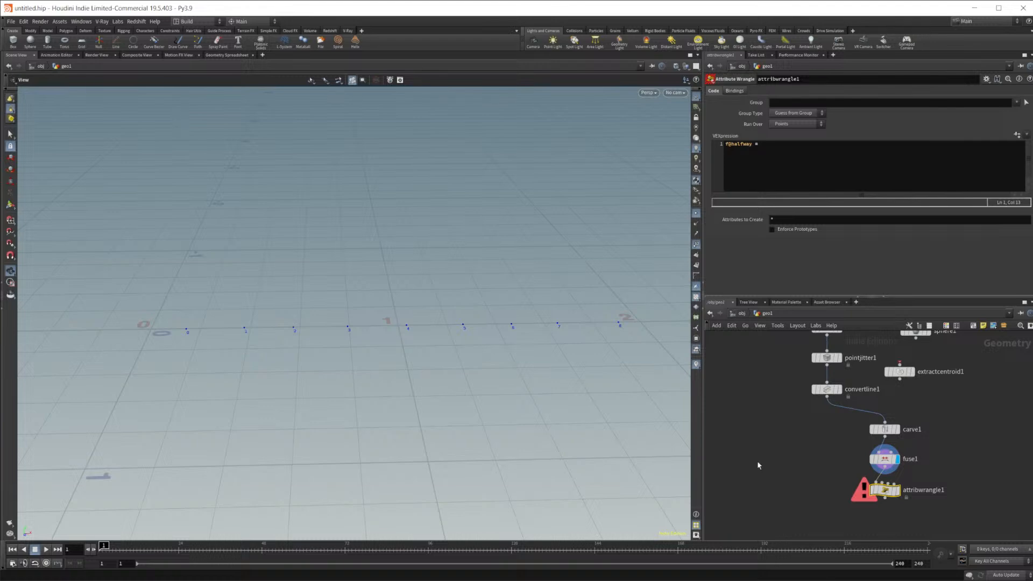
{"action": "middle_click_drag", "start_coordinate": [825, 416], "coordinate": [827, 415]}
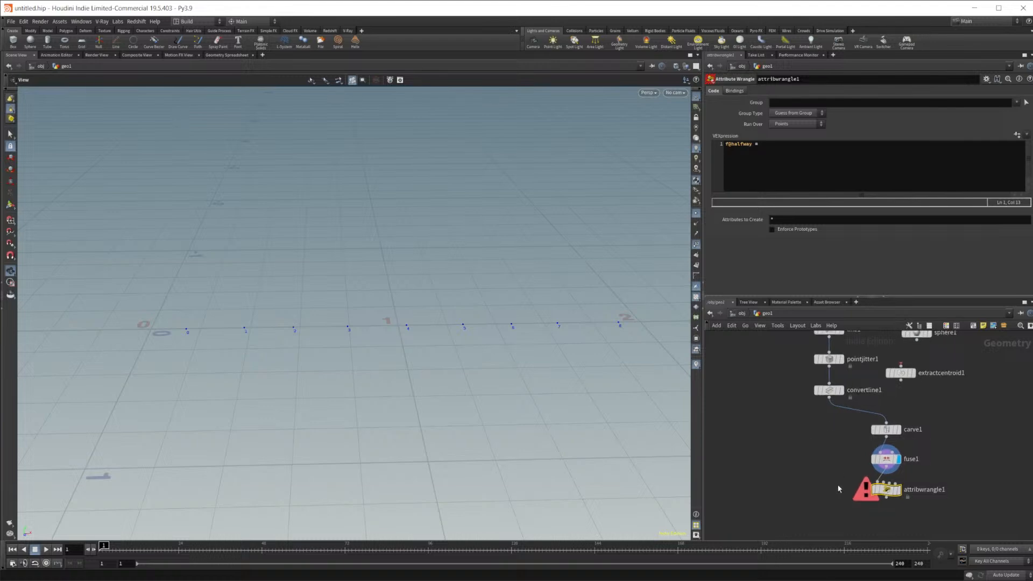
{"action": "key", "text": "Tab"}
{"action": "type", "text": "merge"}
{"action": "key", "text": "Return"}
{"action": "left_click", "coordinate": [839, 485]}
{"action": "scroll", "coordinate": [839, 479], "scroll_direction": "up", "scroll_amount": 3}
{"action": "left_click_drag", "start_coordinate": [821, 338], "coordinate": [837, 476]}
{"action": "left_click_drag", "start_coordinate": [920, 456], "coordinate": [837, 490]}
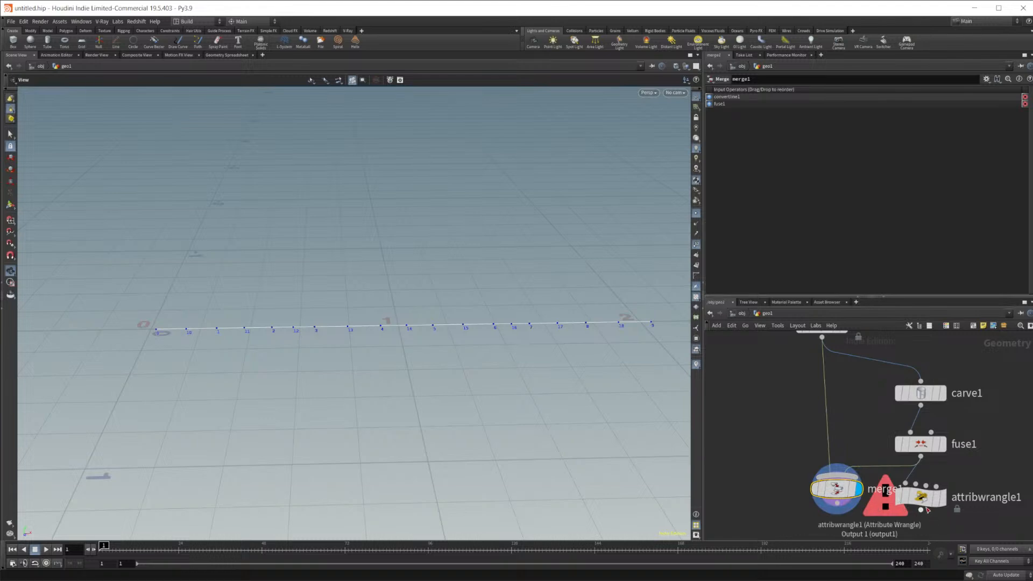
{"action": "right_click_drag", "start_coordinate": [144, 335], "coordinate": [297, 354]}
{"action": "left_click_drag", "start_coordinate": [231, 340], "coordinate": [237, 341]}
{"action": "mouse_move", "coordinate": [925, 444]}
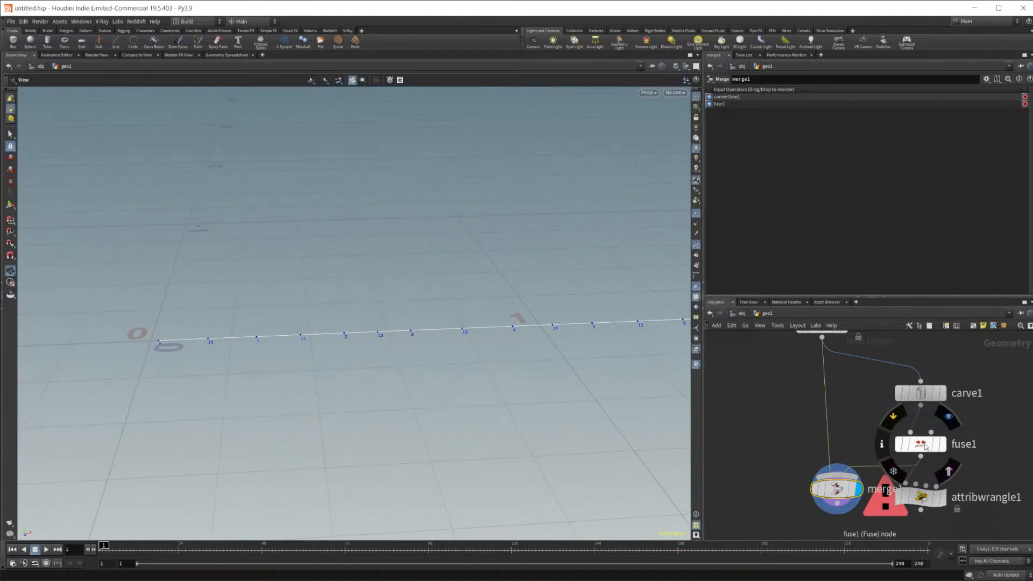
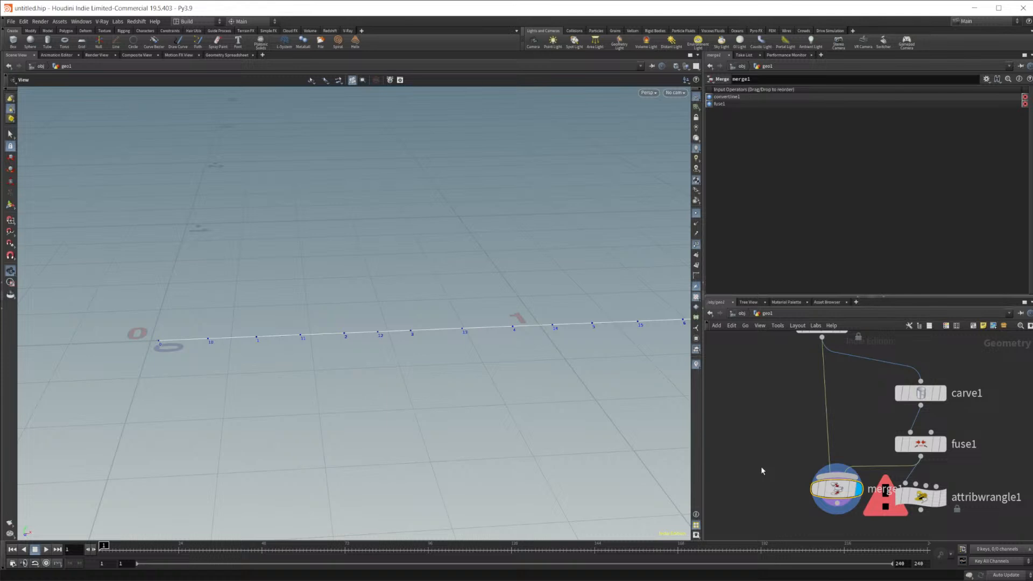
Step: Delete attribwrangle1 and add a Measure node fed by fuse1's output
{"action": "middle_click_drag", "start_coordinate": [981, 471], "coordinate": [961, 449]}
{"action": "left_click_drag", "start_coordinate": [928, 501], "coordinate": [912, 481]}
{"action": "key", "text": "Delete"}
{"action": "key", "text": "Tab"}
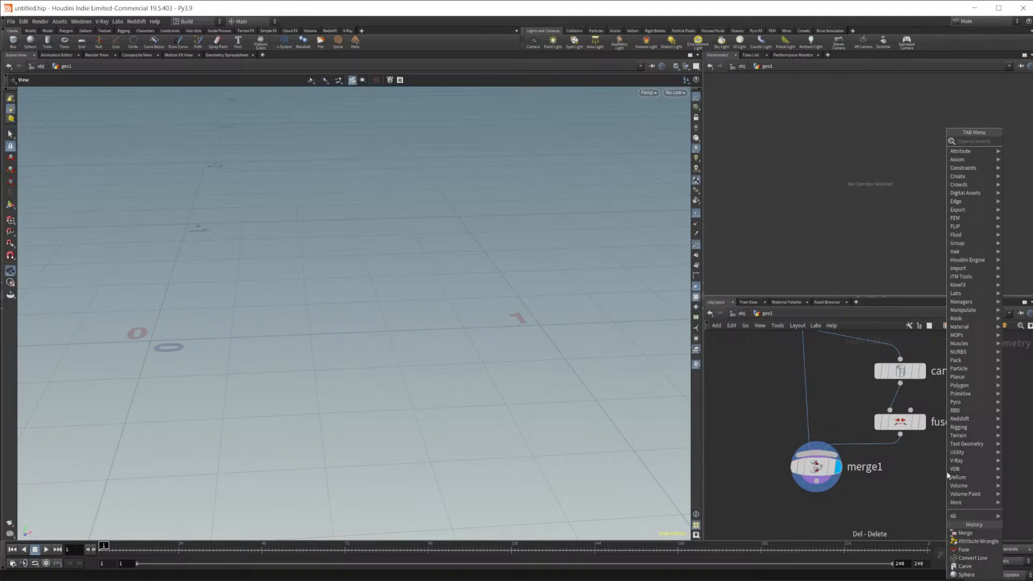
{"action": "type", "text": "add"}
{"action": "key", "text": "Return"}
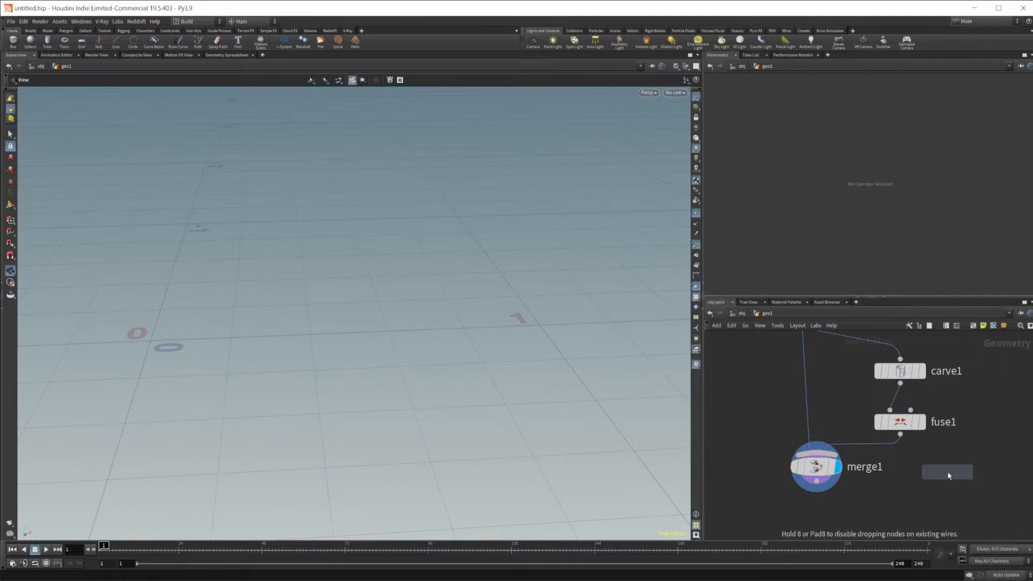
{"action": "left_click", "coordinate": [948, 476]}
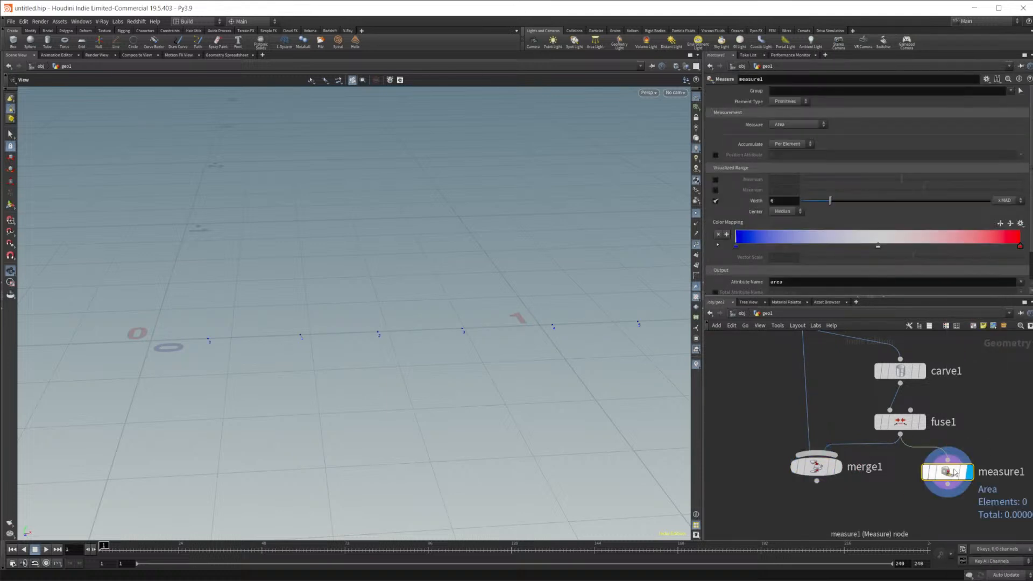
Step: Show the primitive attributes in the Geometry Spreadsheet and set measure1 to measure Perimeter / Length, keeping Primitives as the element type
{"action": "left_click", "coordinate": [228, 56]}
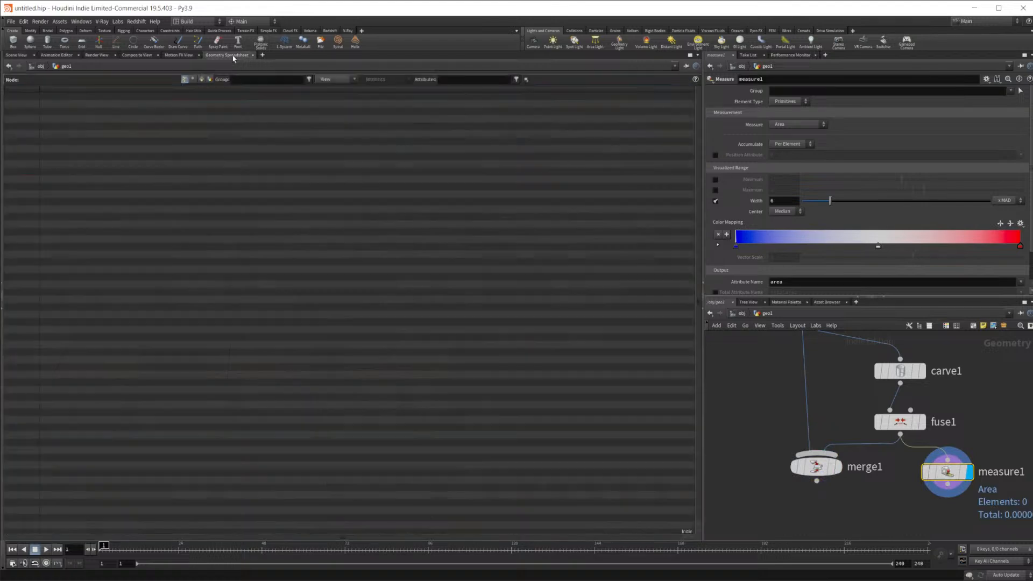
{"action": "left_click", "coordinate": [211, 79]}
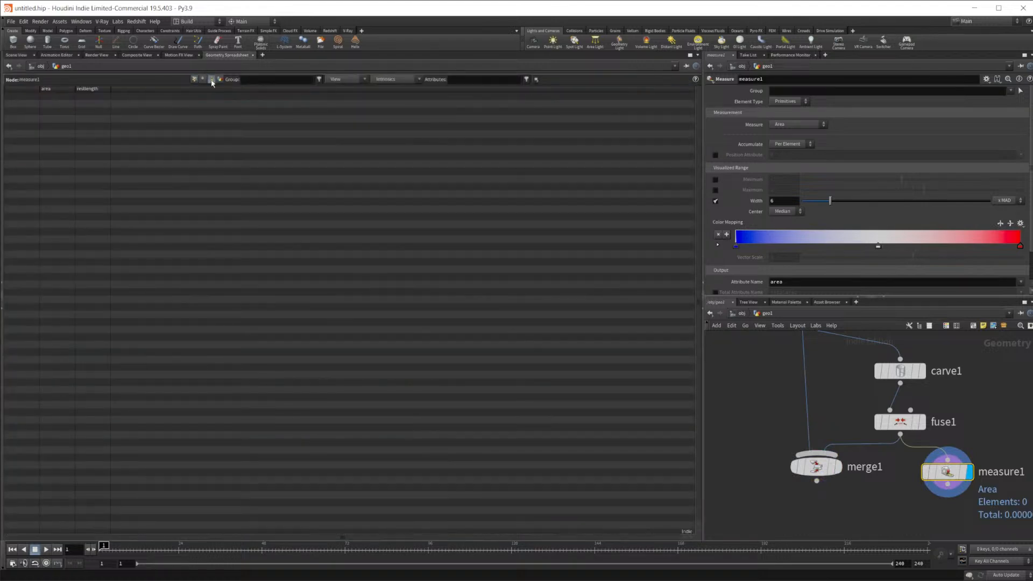
{"action": "left_click", "coordinate": [790, 125]}
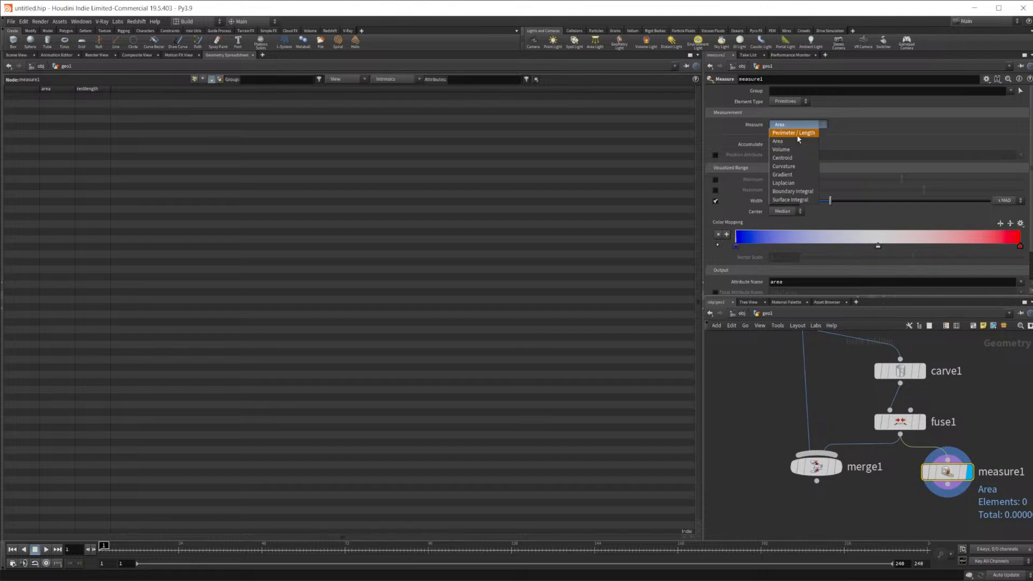
{"action": "left_click", "coordinate": [788, 125]}
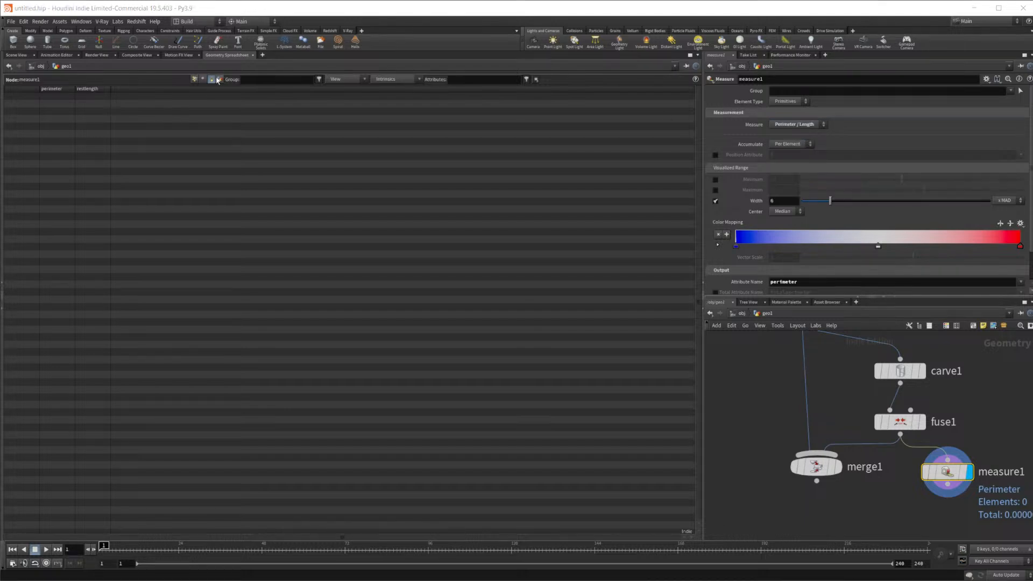
{"action": "left_click", "coordinate": [803, 103]}
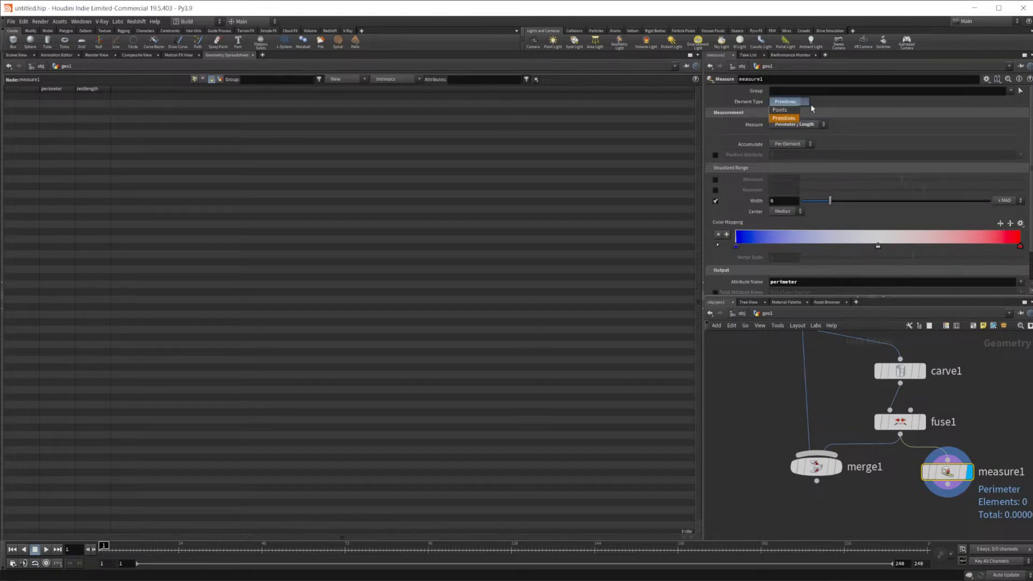
{"action": "left_click", "coordinate": [805, 104]}
Step: Move measure1 onto the wire between convertline1 and merge1, and return to the scene view
{"action": "middle_click_drag", "start_coordinate": [960, 466], "coordinate": [931, 495]}
{"action": "left_click_drag", "start_coordinate": [931, 495], "coordinate": [832, 379]}
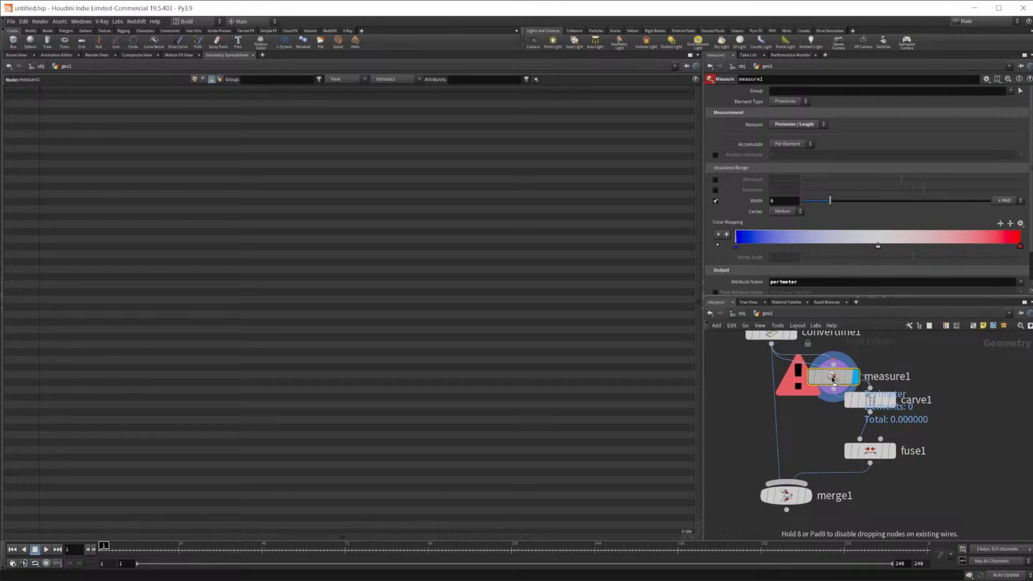
{"action": "left_click_drag", "start_coordinate": [832, 380], "coordinate": [779, 400]}
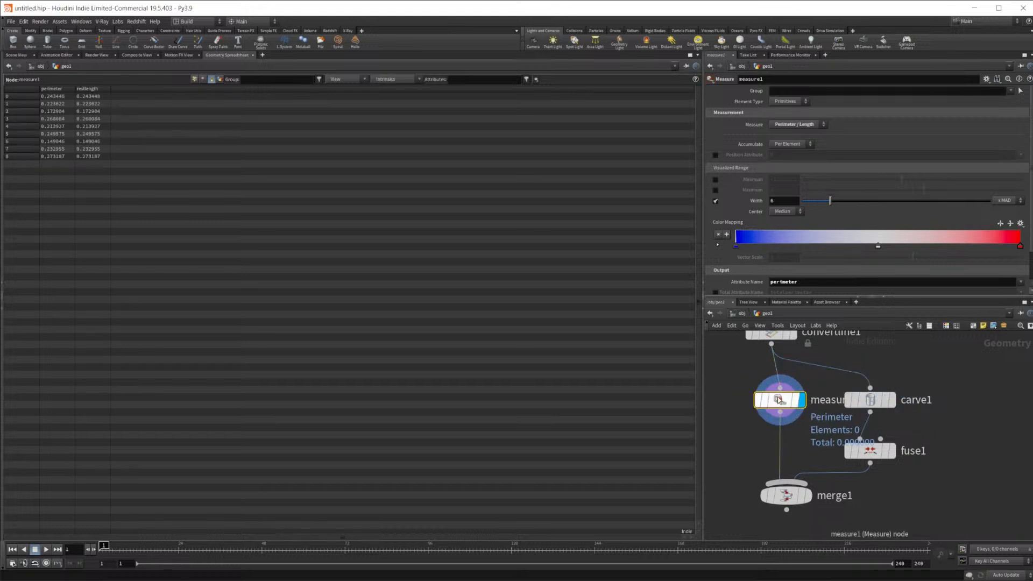
{"action": "left_click", "coordinate": [20, 56]}
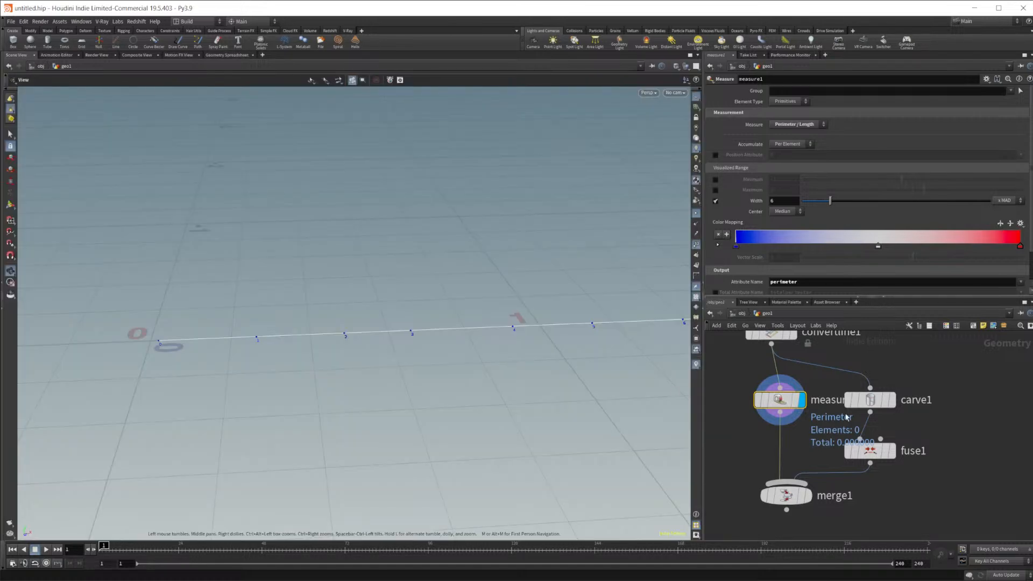
{"action": "middle_click_drag", "start_coordinate": [946, 524], "coordinate": [959, 487]}
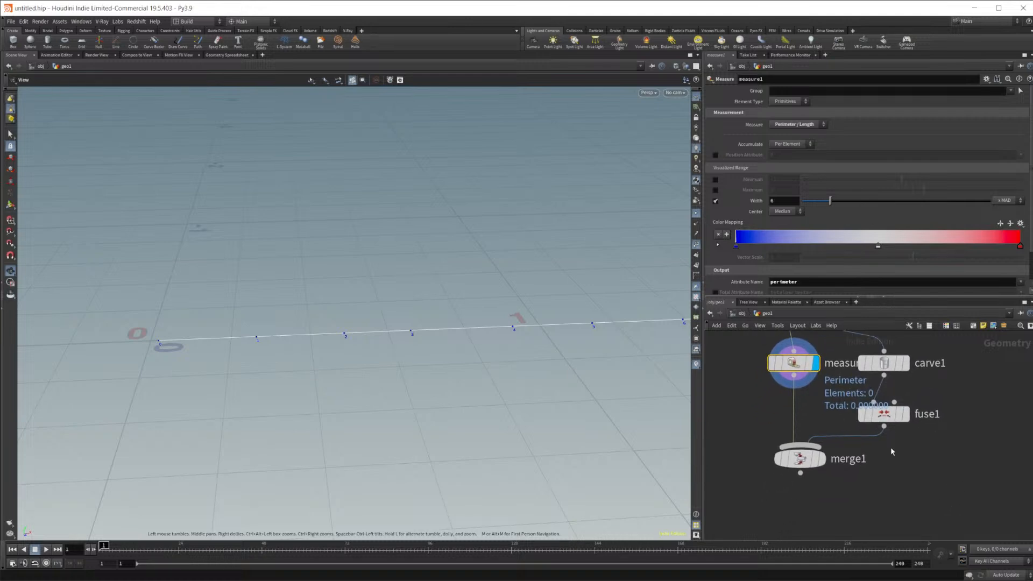
{"action": "left_click_drag", "start_coordinate": [801, 366], "coordinate": [798, 374]}
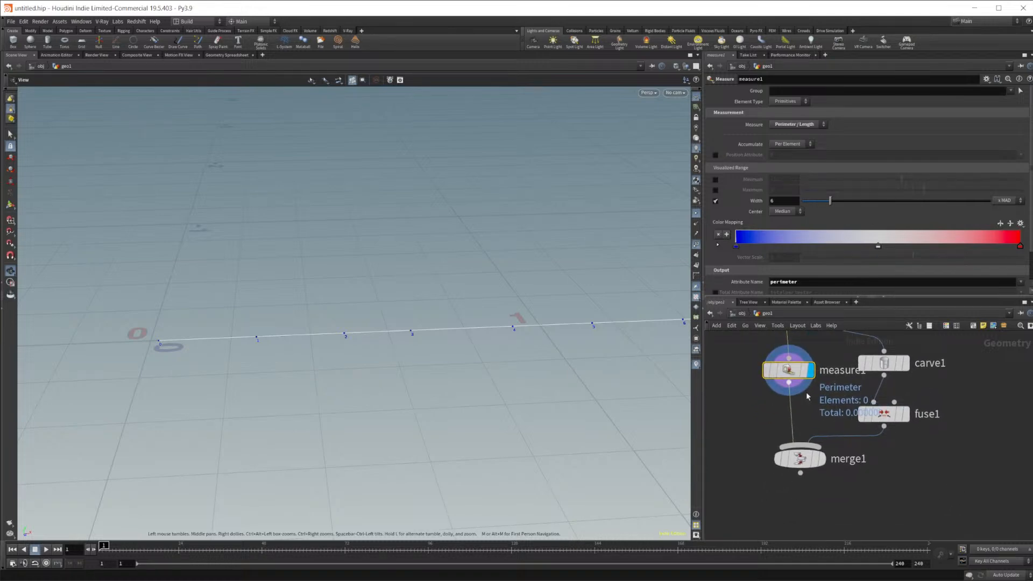
Step: Delete merge1 and review measure1's primitive attributes in the Geometry Spreadsheet
{"action": "left_click", "coordinate": [778, 456]}
{"action": "mouse_move", "coordinate": [779, 458]}
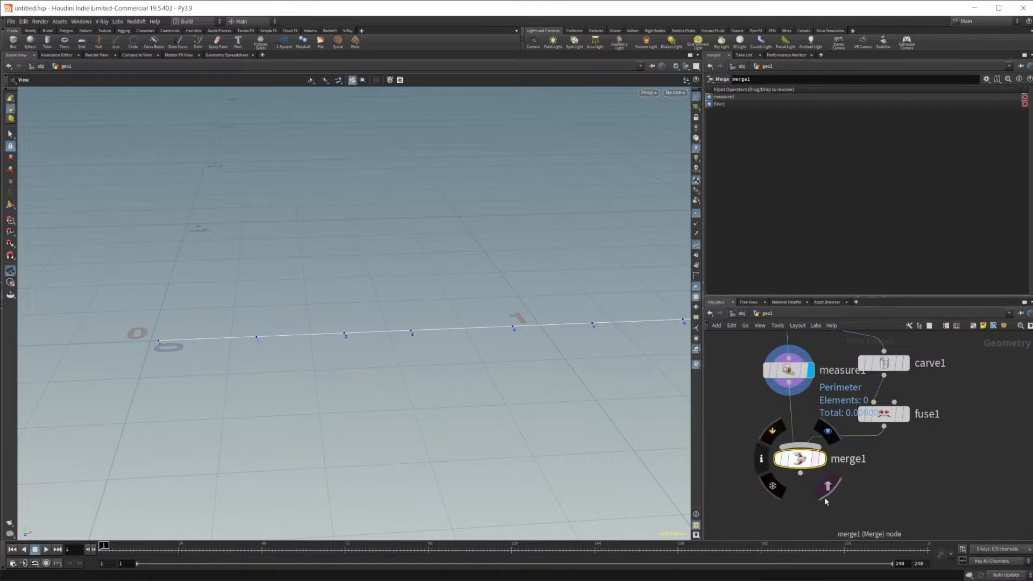
{"action": "key", "text": "Delete"}
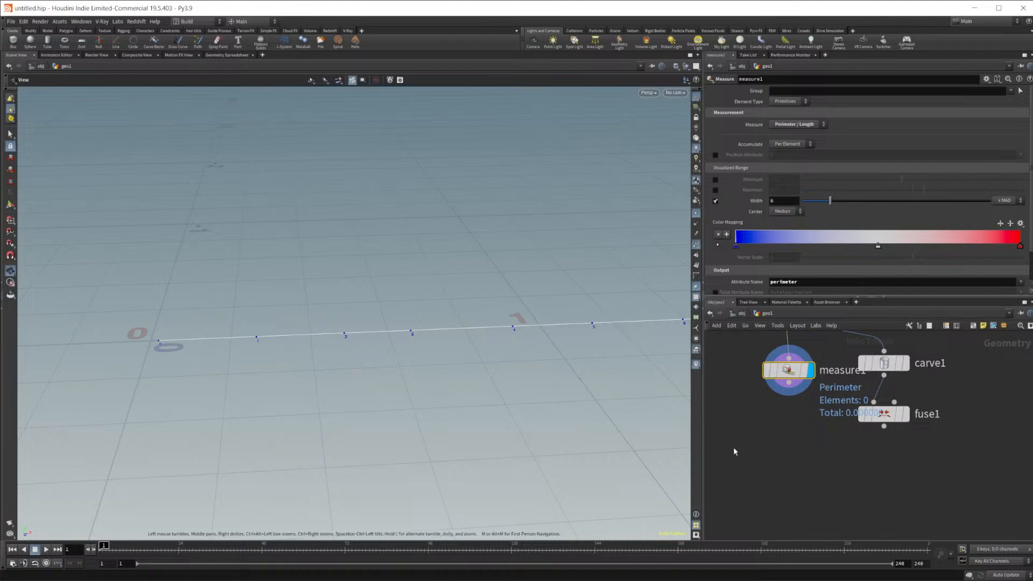
{"action": "left_click", "coordinate": [232, 56]}
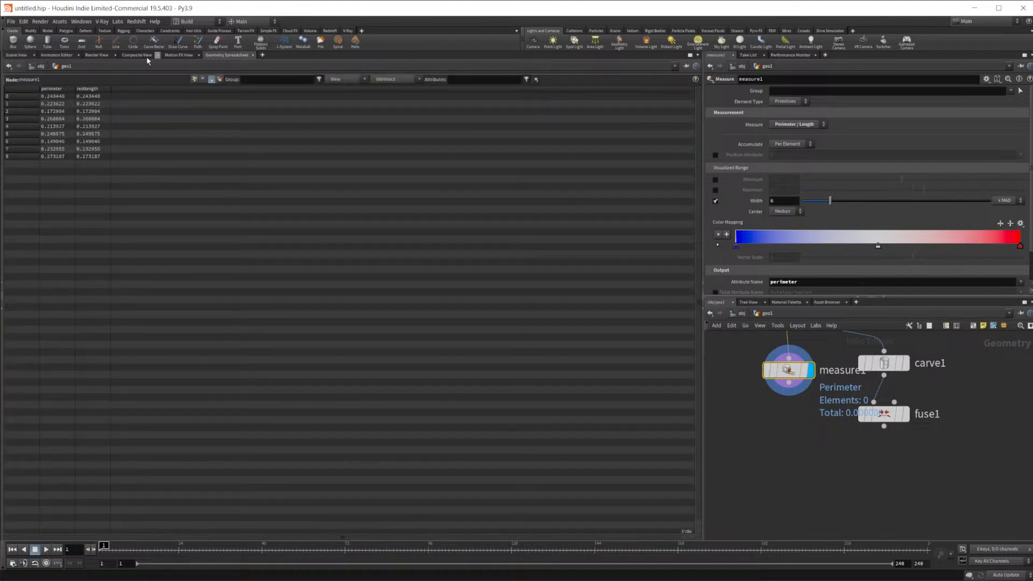
{"action": "left_click", "coordinate": [15, 56]}
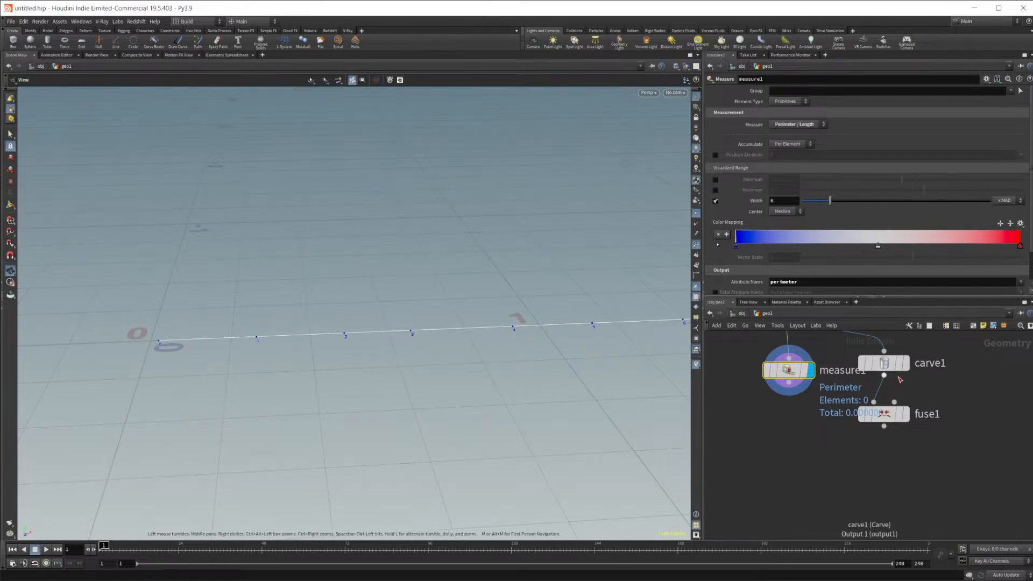
Step: Compare carve1's output with measure1's, and add an Attribute Wrangle with its first input wired to measure1
{"action": "left_click", "coordinate": [906, 363]}
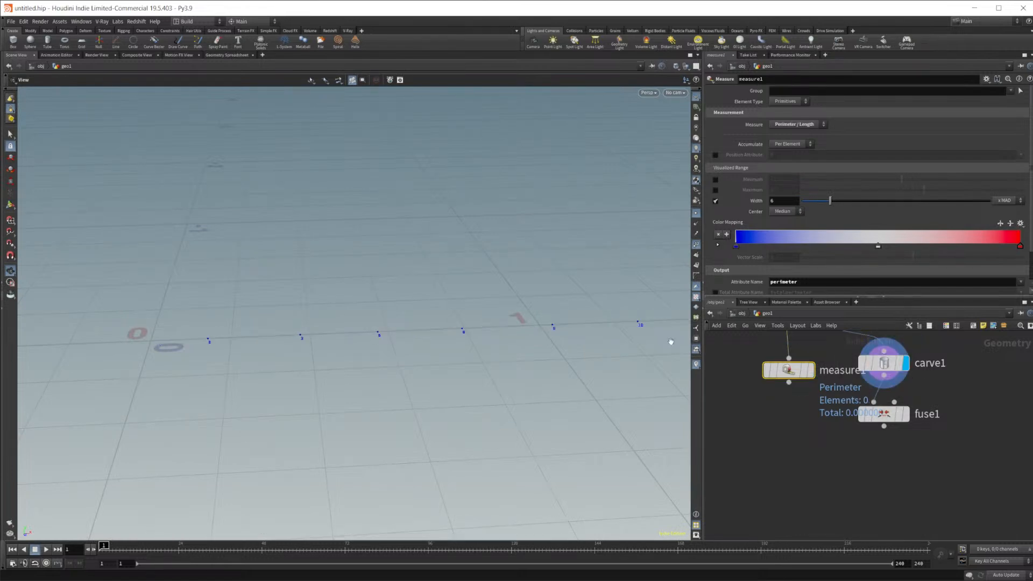
{"action": "left_click", "coordinate": [811, 370]}
{"action": "key", "text": "Tab"}
{"action": "key", "text": "Escape"}
{"action": "key", "text": "Tab"}
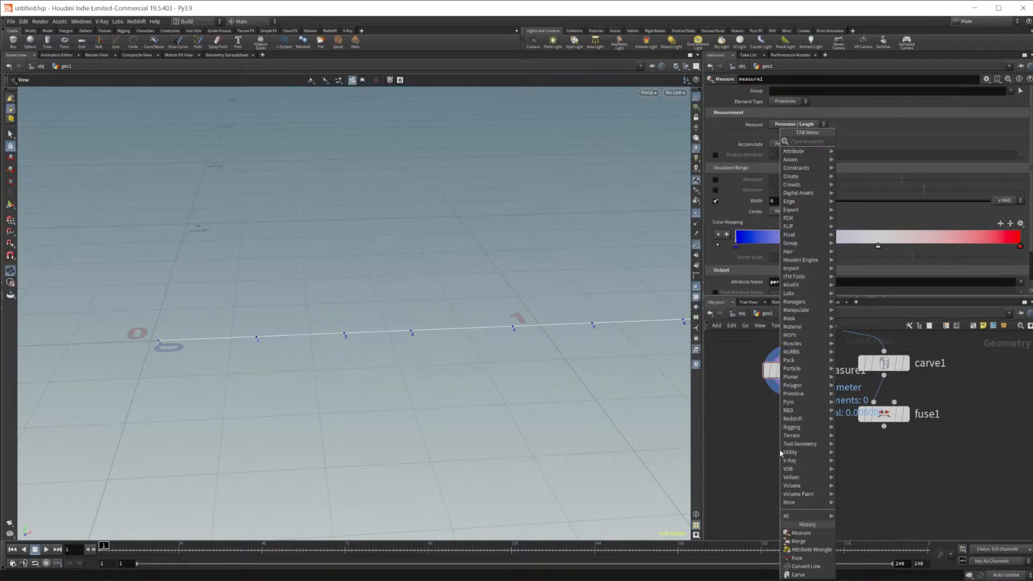
{"action": "type", "text": "att wr"}
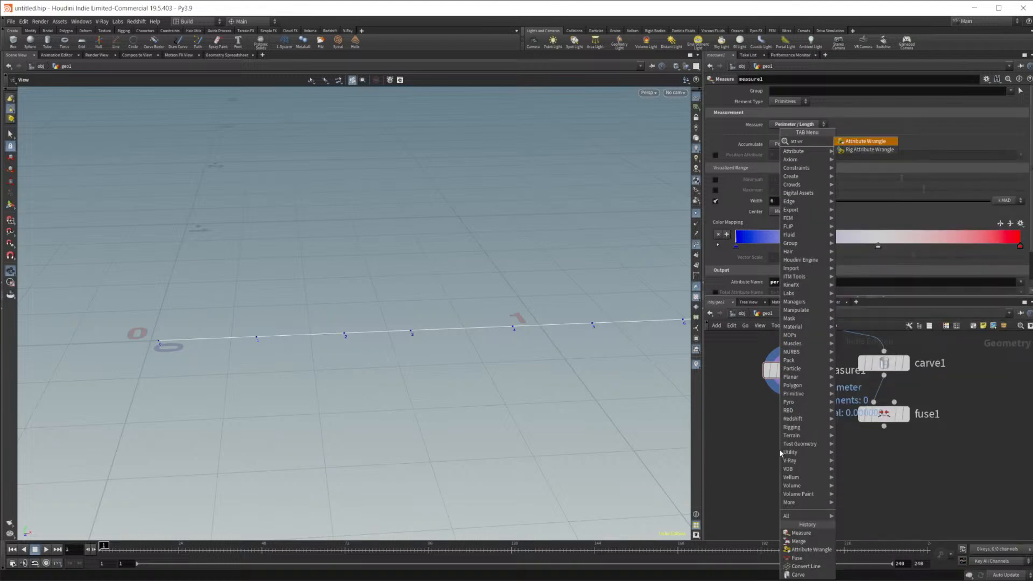
{"action": "key", "text": "Return"}
{"action": "left_click", "coordinate": [789, 454]}
{"action": "left_click_drag", "start_coordinate": [784, 387], "coordinate": [773, 442]}
{"action": "left_click", "coordinate": [795, 164]}
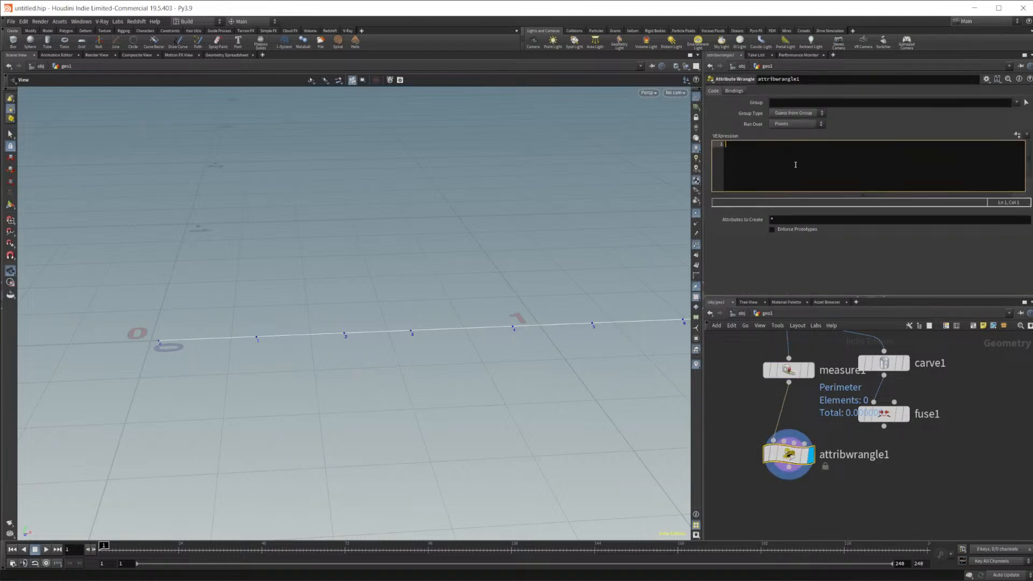
{"action": "left_click", "coordinate": [223, 55]}
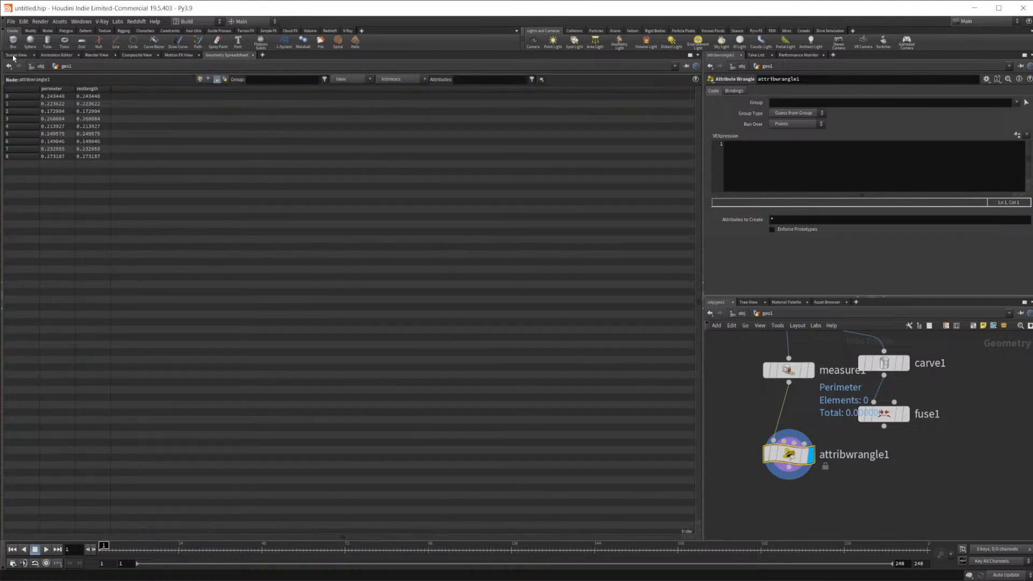
{"action": "left_click", "coordinate": [15, 55]}
{"action": "left_click", "coordinate": [774, 154]}
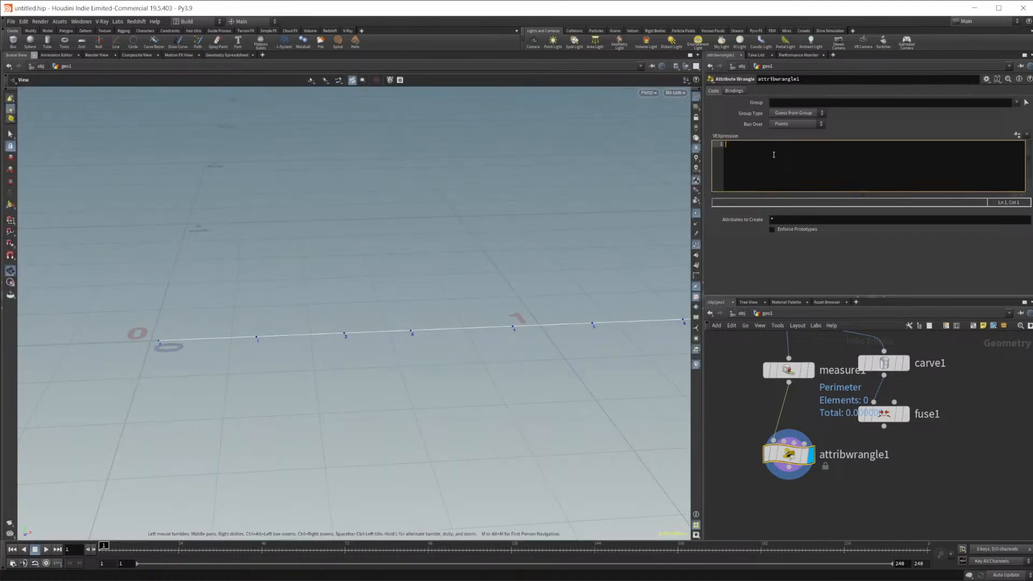
{"action": "type", "text": "f@halfway ="}
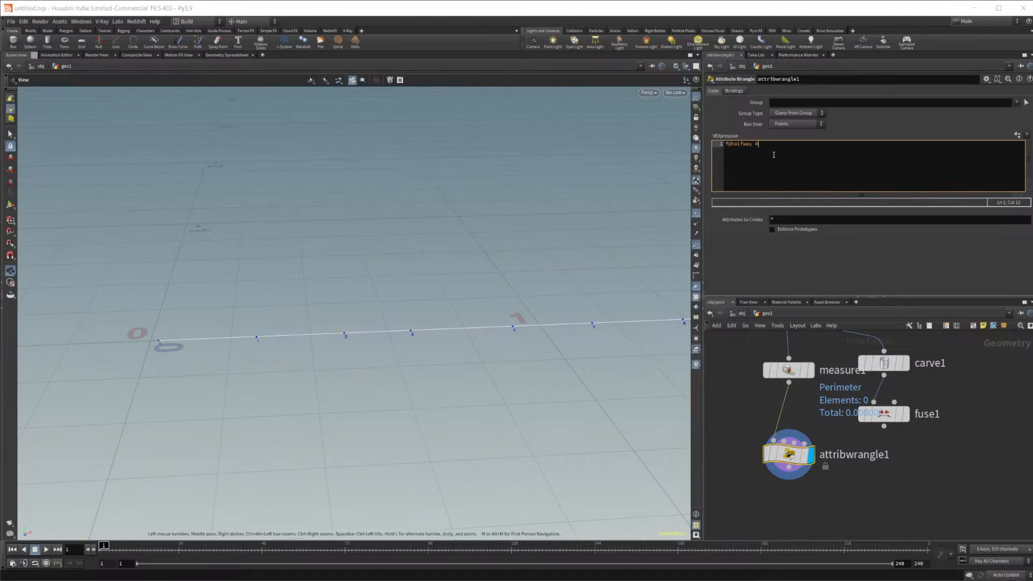
{"action": "type", "text": " @perimeter*.5;"}
{"action": "left_click", "coordinate": [225, 55]}
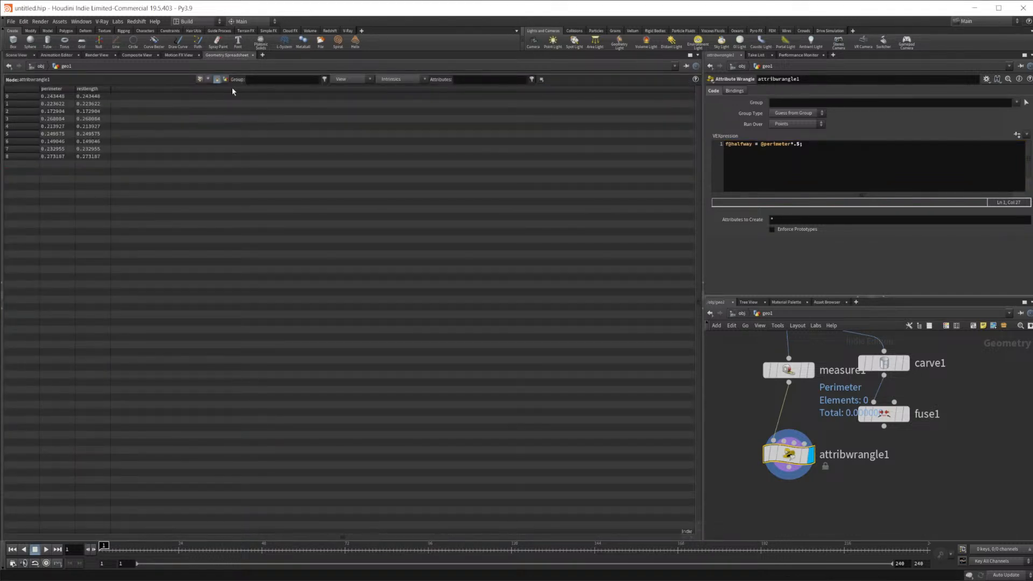
{"action": "left_click", "coordinate": [201, 79]}
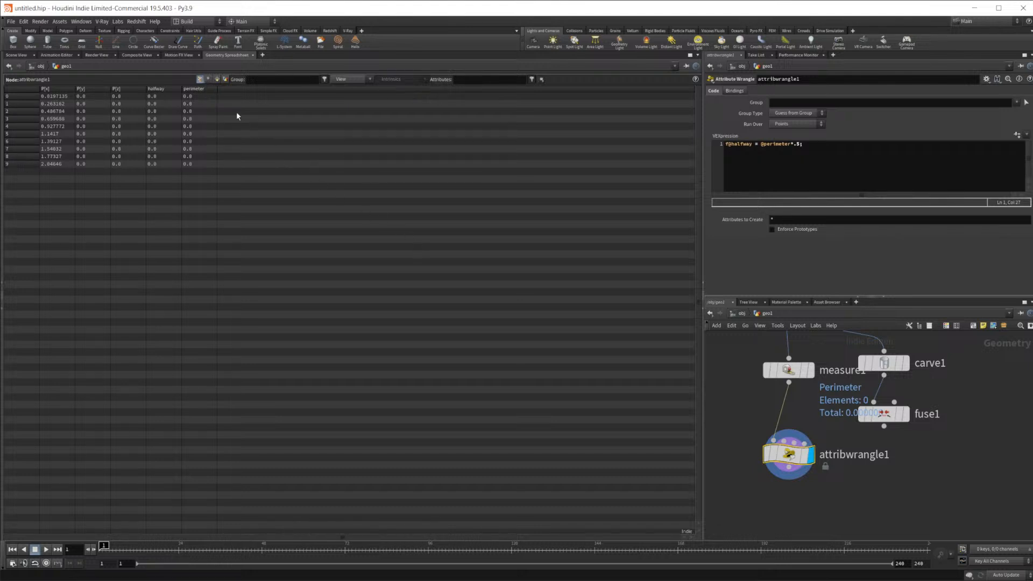
Step: Set attribwrangle1 to run over Primitives and view its primitive attributes in the Geometry Spreadsheet
{"action": "left_click", "coordinate": [796, 124]}
{"action": "left_click", "coordinate": [790, 134]}
{"action": "left_click", "coordinate": [218, 79]}
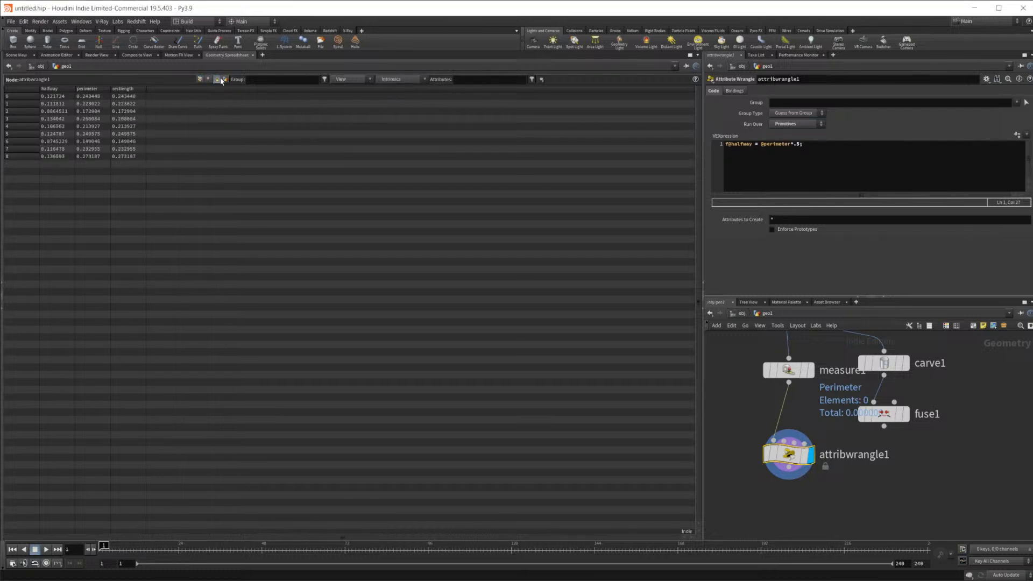
{"action": "middle_click_drag", "start_coordinate": [802, 510], "coordinate": [801, 461]}
{"action": "key", "text": "Tab"}
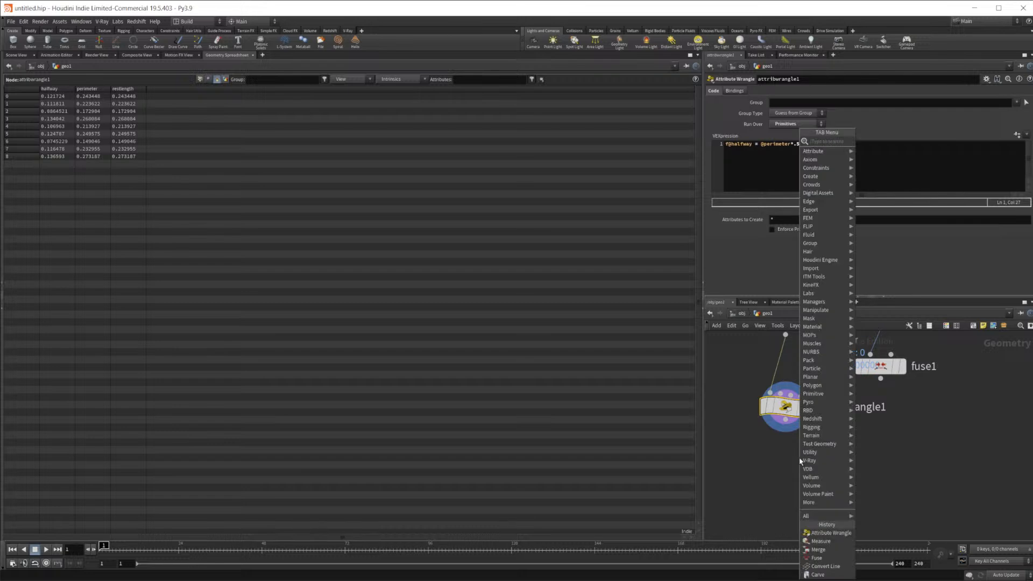
{"action": "type", "text": "at"}
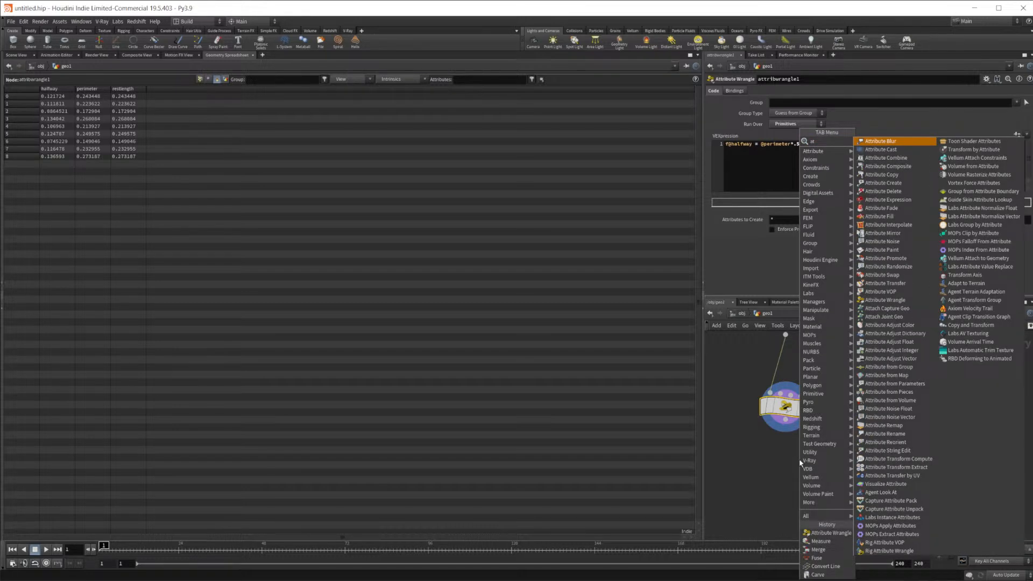
{"action": "type", "text": "r"}
{"action": "key", "text": "BackSpace"}
{"action": "key", "text": "Escape"}
{"action": "left_click", "coordinate": [800, 460]}
{"action": "middle_click_drag", "start_coordinate": [792, 457], "coordinate": [787, 463]}
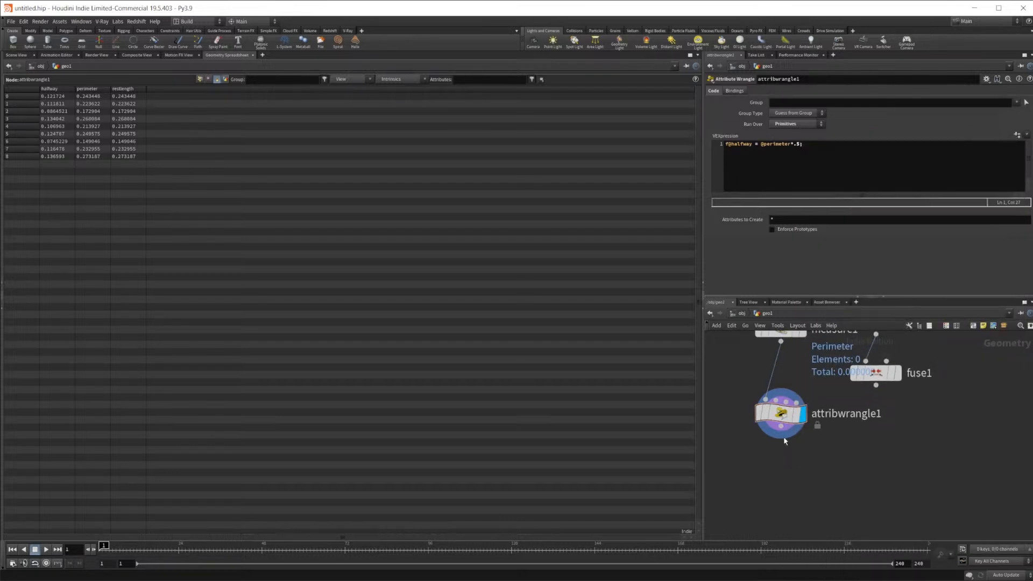
{"action": "left_click", "coordinate": [790, 145]}
{"action": "left_click", "coordinate": [751, 145]}
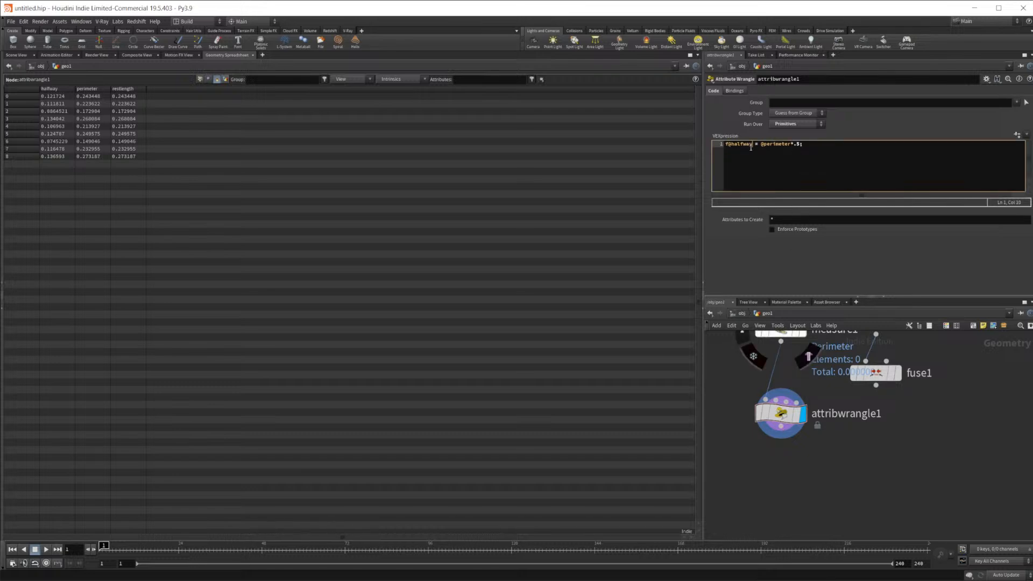
{"action": "key", "text": "BackSpace"}
{"action": "key", "text": "BackSpace"}
{"action": "key", "text": "BackSpace"}
{"action": "key", "text": "BackSpace"}
{"action": "key", "text": "BackSpace"}
{"action": "key", "text": "BackSpace"}
{"action": "key", "text": "BackSpace"}
{"action": "type", "text": "pscale"}
{"action": "left_click", "coordinate": [17, 55]}
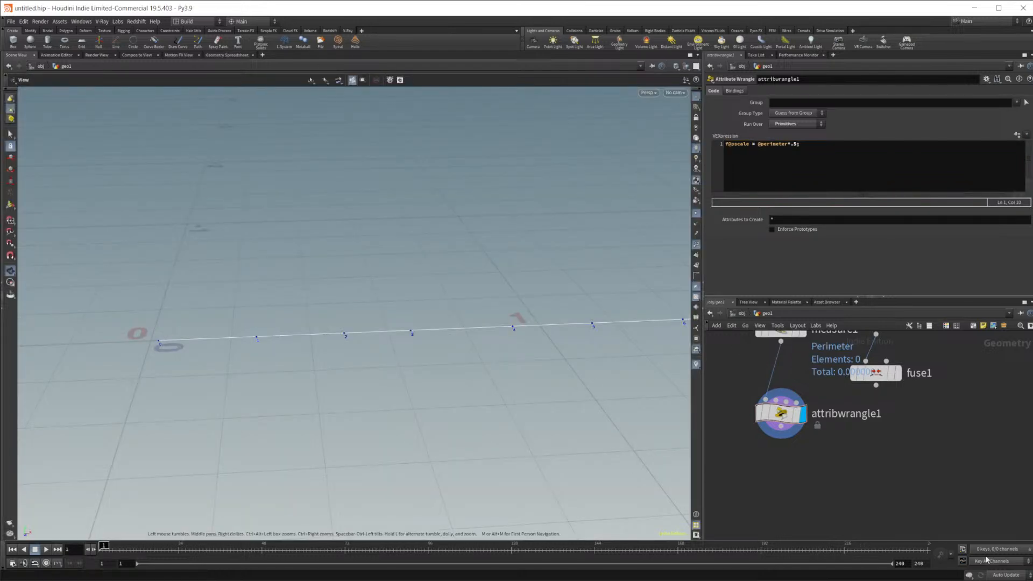
Step: Add an Attribute Transfer with fuse1 wired to its first input and attribwrangle1 to its second, and display it
{"action": "scroll", "coordinate": [858, 495], "scroll_direction": "down", "scroll_amount": 2}
{"action": "middle_click_drag", "start_coordinate": [852, 491], "coordinate": [844, 472]}
{"action": "key", "text": "Tab"}
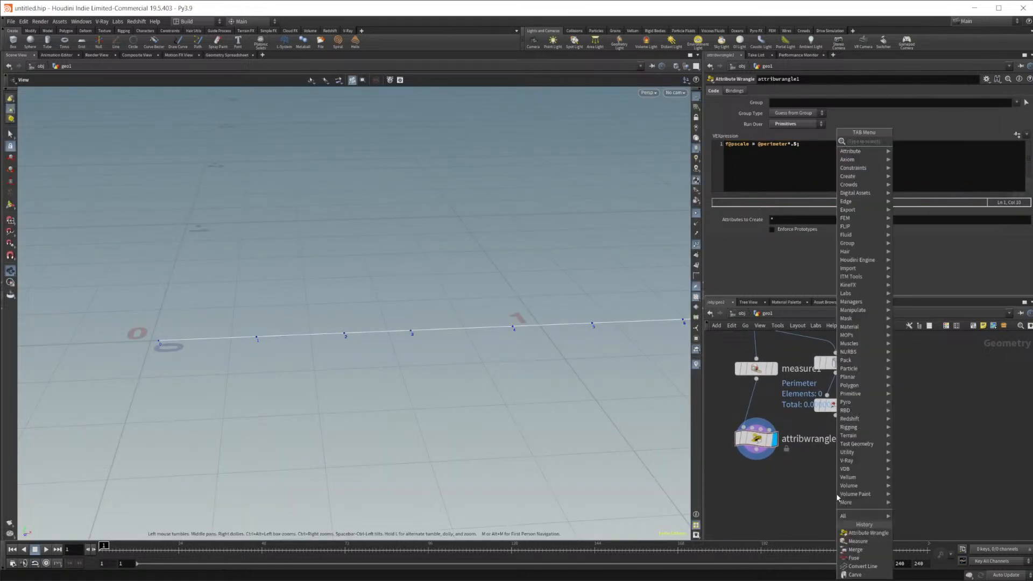
{"action": "key", "text": "Escape"}
{"action": "key", "text": "Tab"}
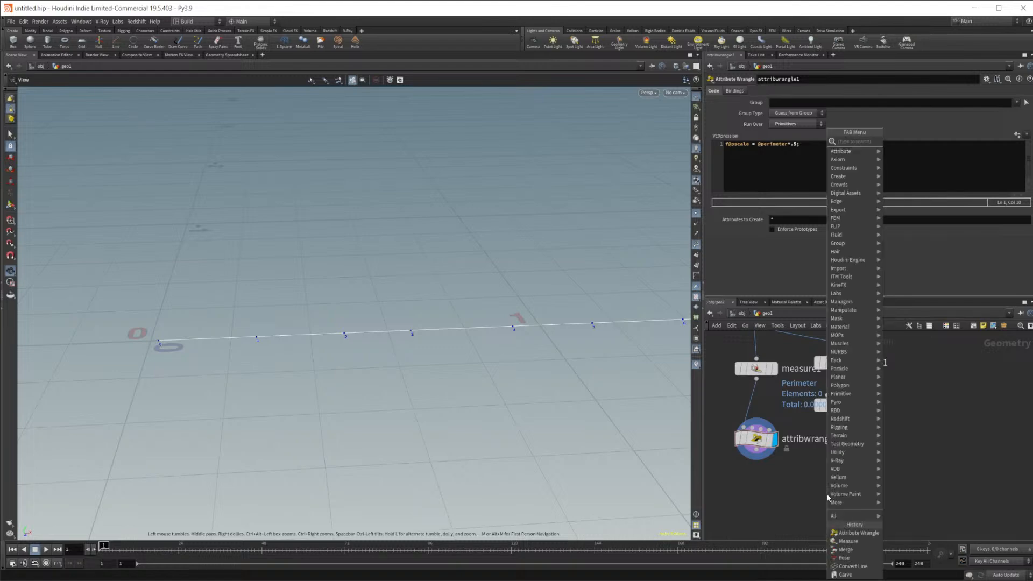
{"action": "type", "text": "atttr"}
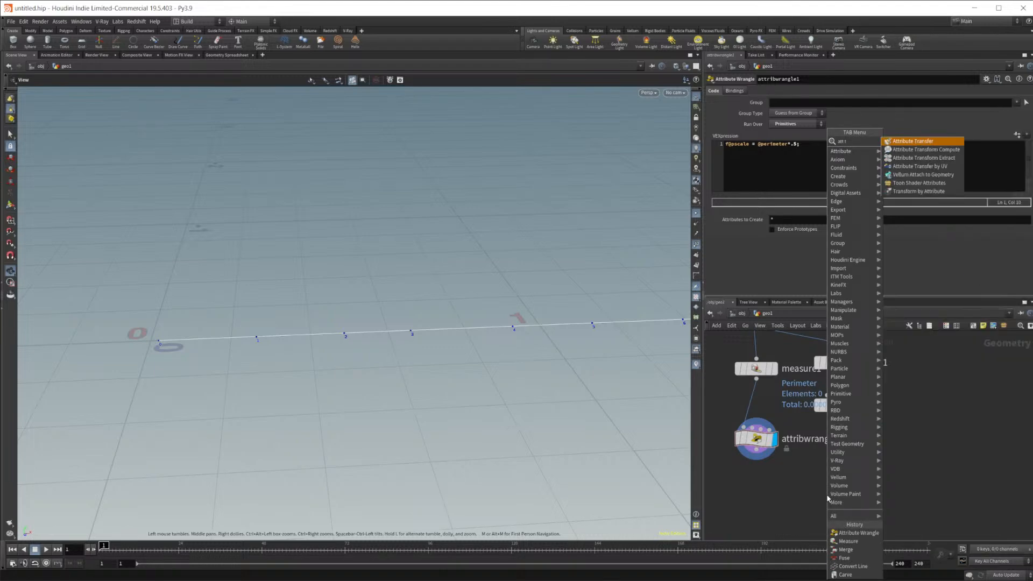
{"action": "key", "text": "Return"}
{"action": "left_click", "coordinate": [826, 495]}
{"action": "left_click_drag", "start_coordinate": [756, 458], "coordinate": [835, 484]}
{"action": "left_click_drag", "start_coordinate": [836, 416], "coordinate": [818, 483]}
{"action": "left_click", "coordinate": [846, 495]}
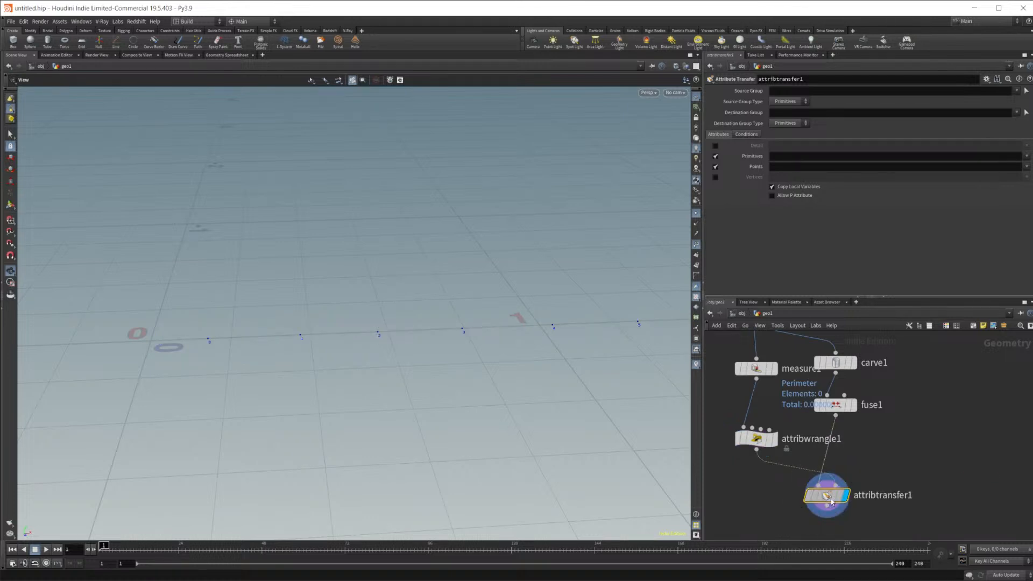
Step: Try transferring pscale as a primitive attribute in attribtransfer1 and check the point and primitive attributes in the Geometry Spreadsheet
{"action": "left_click", "coordinate": [1026, 156]}
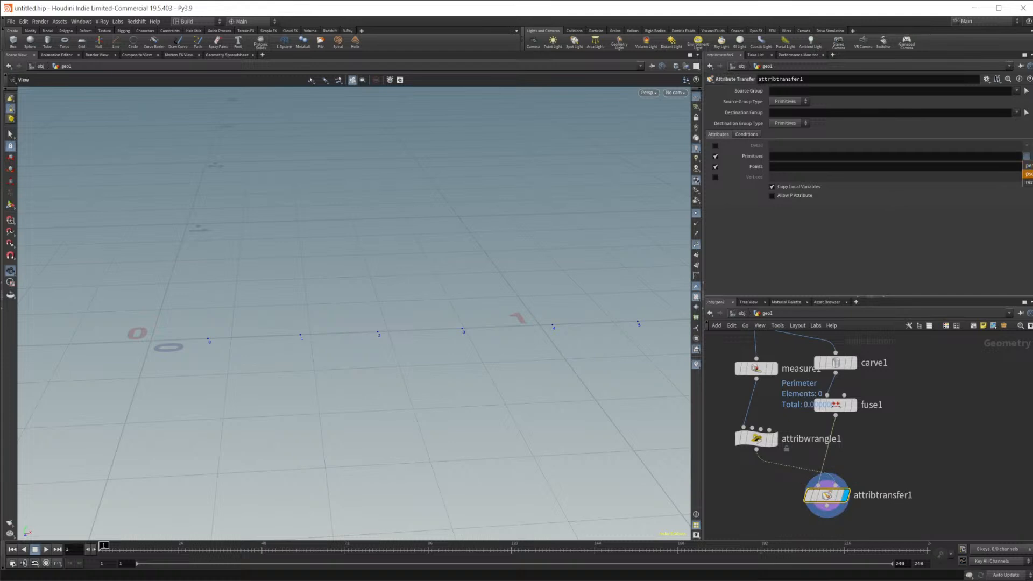
{"action": "left_click", "coordinate": [1027, 174]}
{"action": "middle_click_drag", "start_coordinate": [972, 432], "coordinate": [971, 318]}
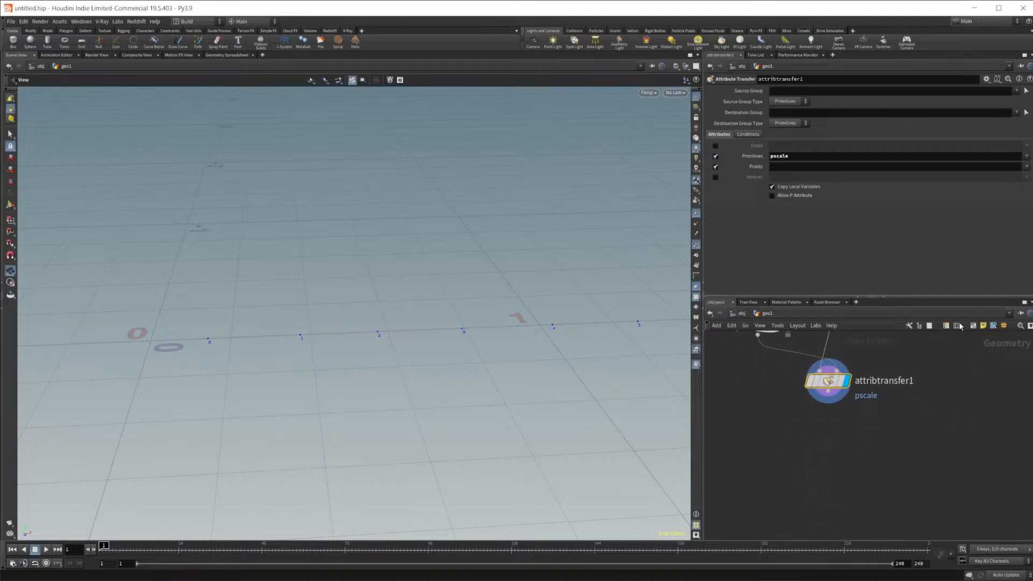
{"action": "left_click", "coordinate": [227, 55]}
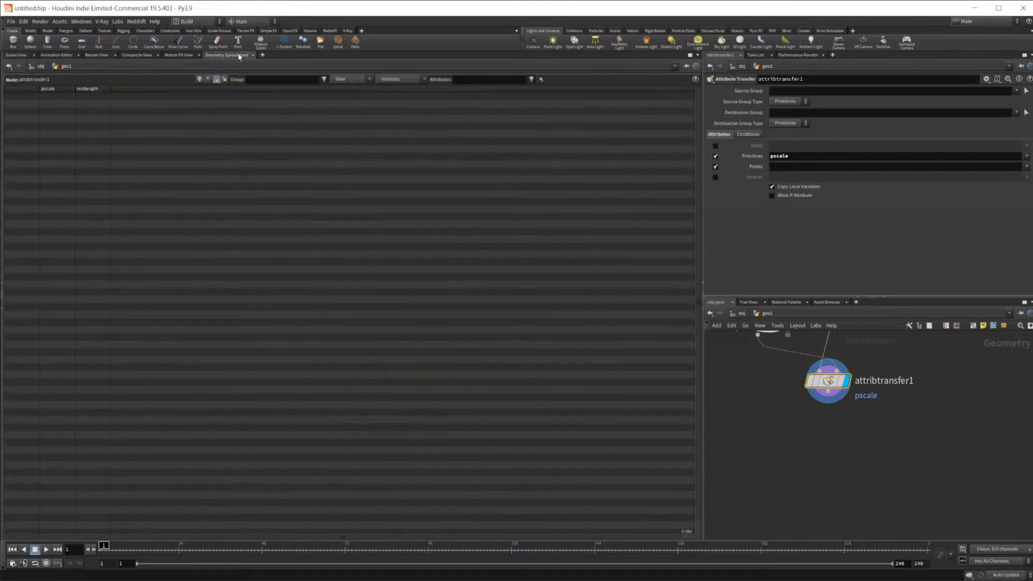
{"action": "left_click", "coordinate": [200, 79]}
{"action": "left_click", "coordinate": [216, 79]}
{"action": "middle_click_drag", "start_coordinate": [856, 442], "coordinate": [844, 500]}
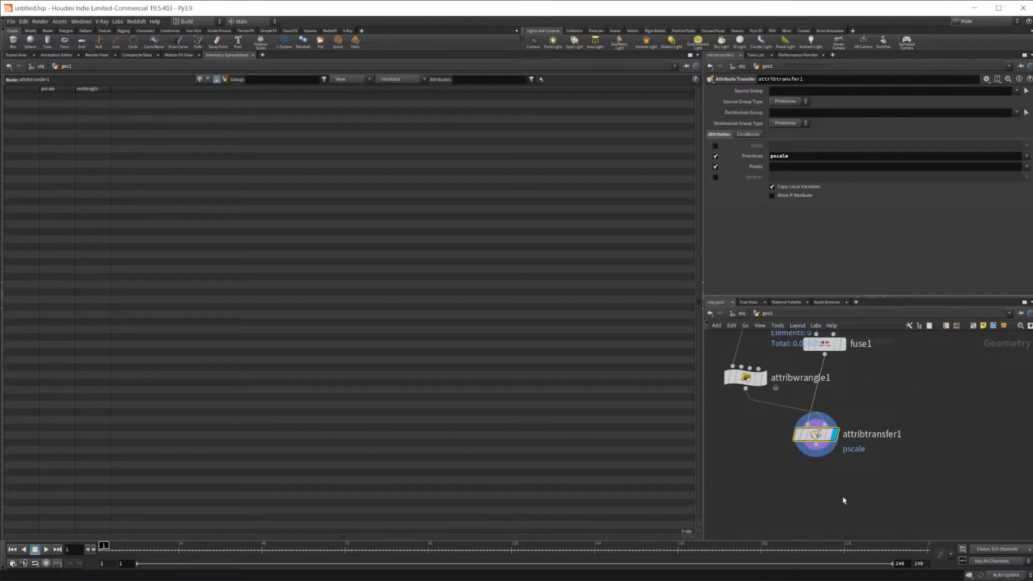
Step: Insert an Attribute Promote on the wire between attribwrangle1 and attribtransfer1, and set its original class to Primitive
{"action": "mouse_move", "coordinate": [829, 428]}
{"action": "key", "text": "Tab"}
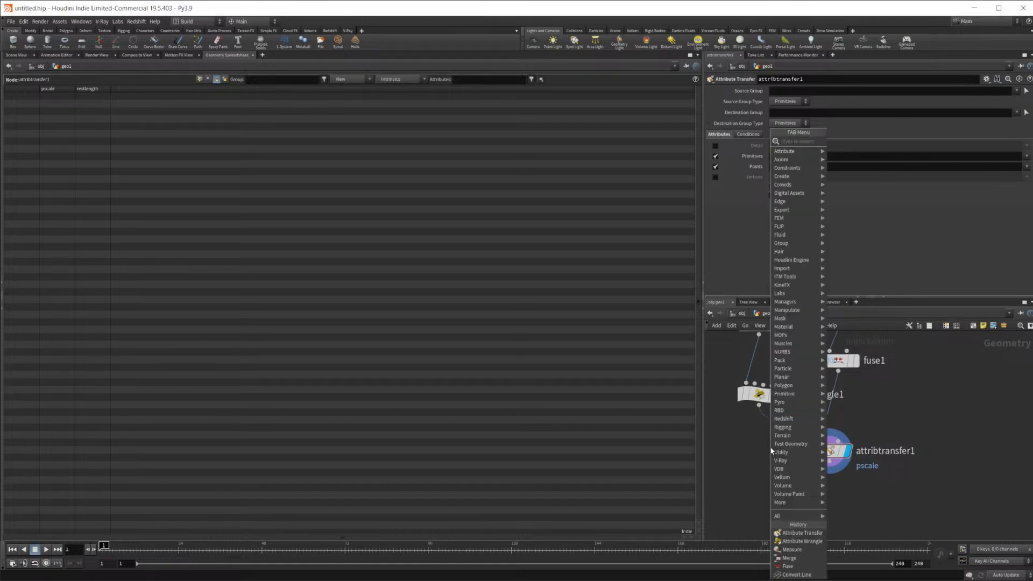
{"action": "type", "text": "attpro"}
{"action": "key", "text": "Return"}
{"action": "left_click", "coordinate": [771, 449]}
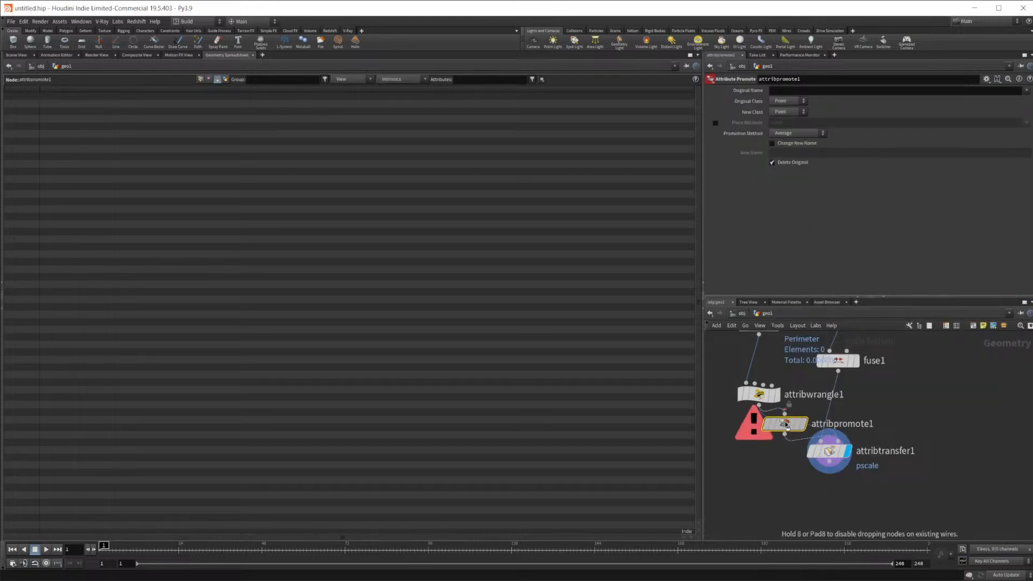
{"action": "left_click", "coordinate": [790, 107]}
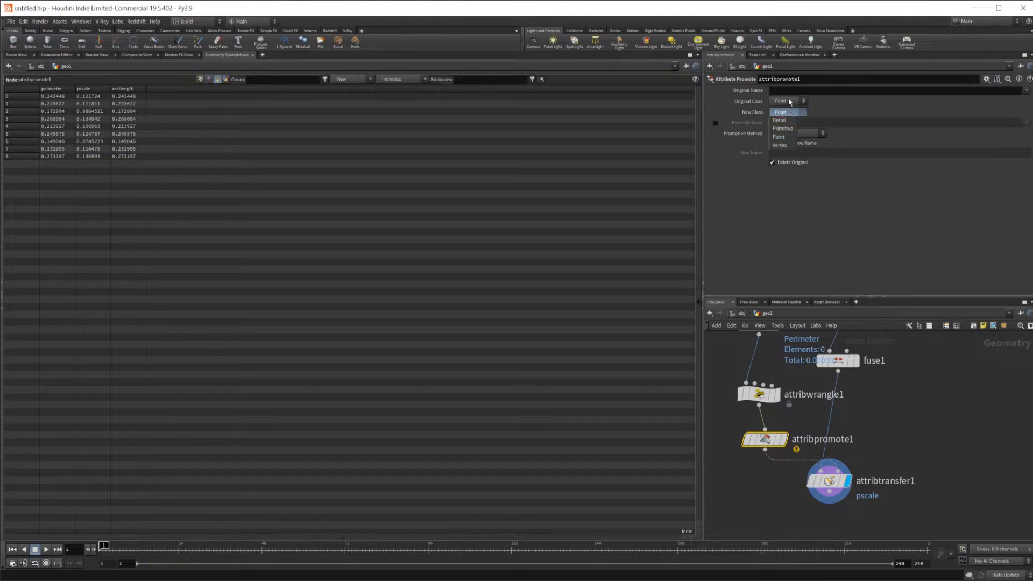
{"action": "left_click", "coordinate": [793, 118]}
Step: Try enabling Piece Attribute with pscale on attribpromote1, display the node and read its warning information
{"action": "left_click", "coordinate": [716, 123]}
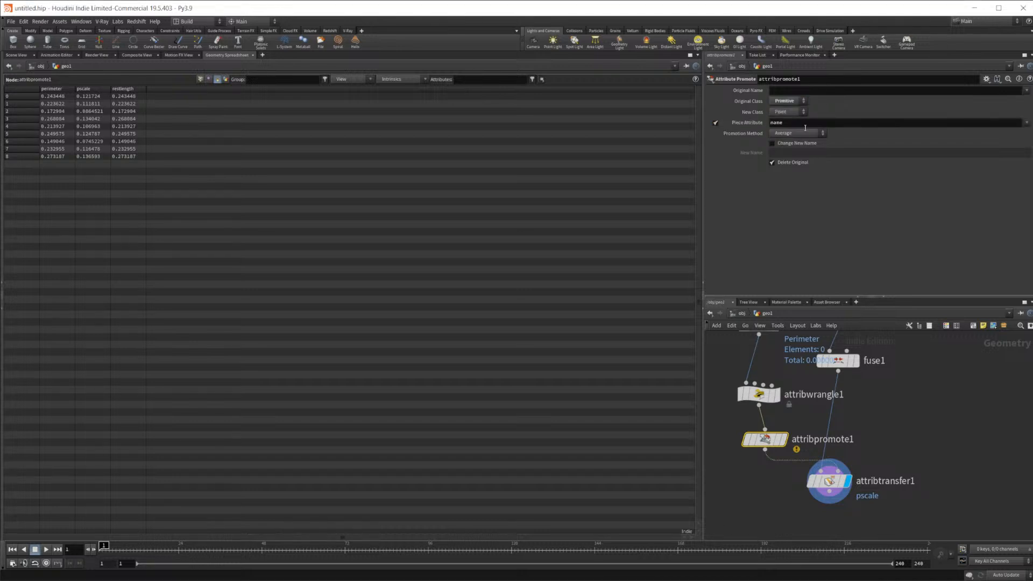
{"action": "left_click", "coordinate": [1026, 122]}
{"action": "left_click", "coordinate": [888, 122]}
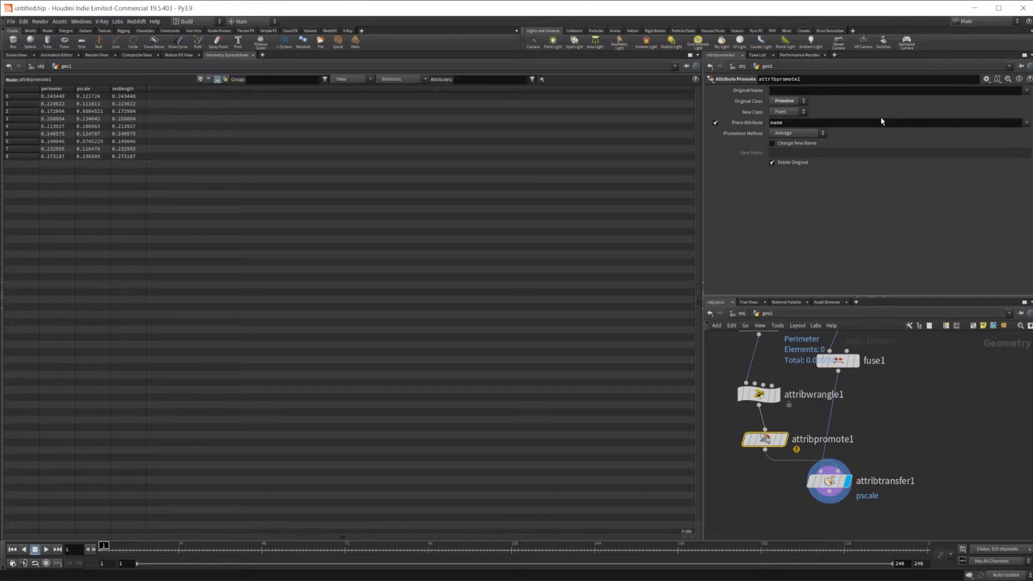
{"action": "double_click", "coordinate": [797, 122]}
{"action": "type", "text": "pscale"}
{"action": "key", "text": "Return"}
{"action": "left_click", "coordinate": [783, 440]}
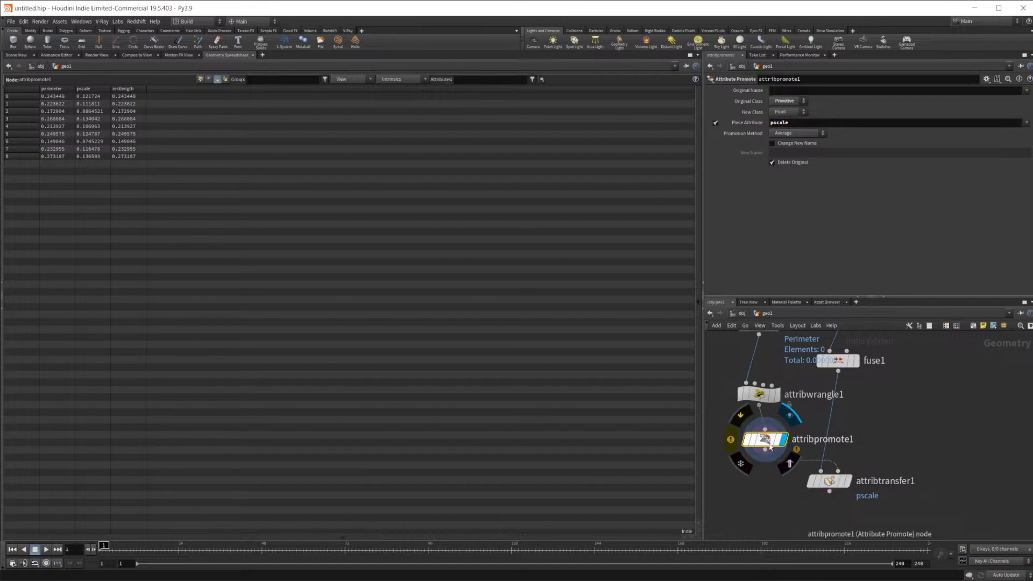
{"action": "left_click", "coordinate": [731, 438]}
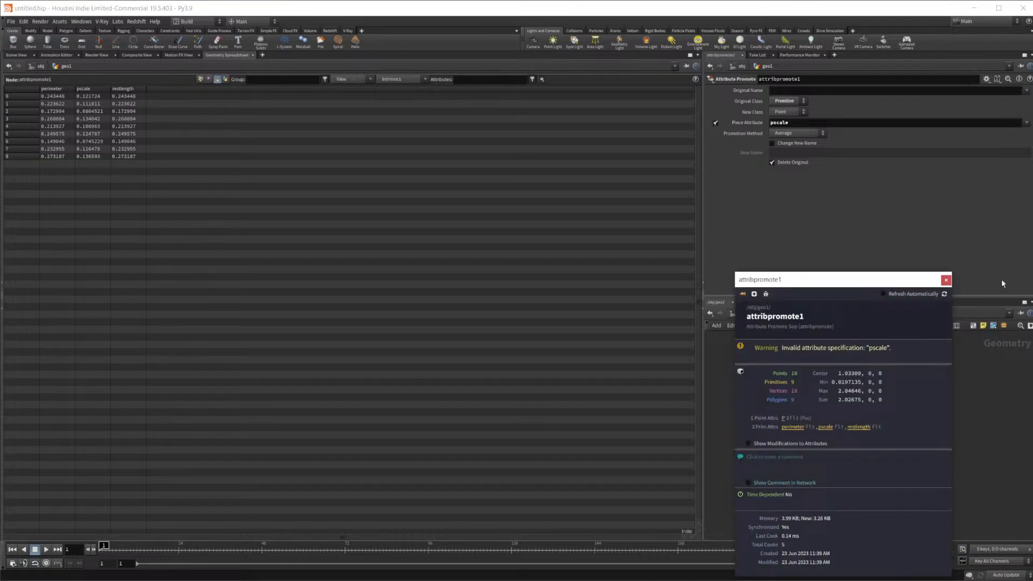
{"action": "left_click", "coordinate": [946, 281]}
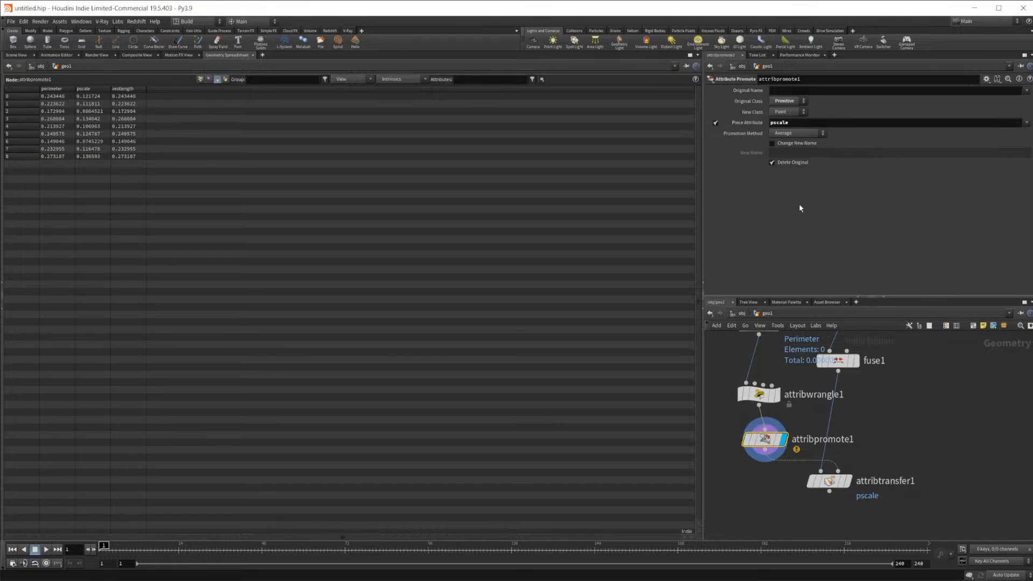
Step: Set attribpromote1's original name to pscale and turn off Piece Attribute
{"action": "left_click", "coordinate": [801, 102]}
{"action": "left_click", "coordinate": [834, 104]}
{"action": "left_click", "coordinate": [1026, 90]}
{"action": "left_click", "coordinate": [1029, 108]}
{"action": "left_click", "coordinate": [715, 122]}
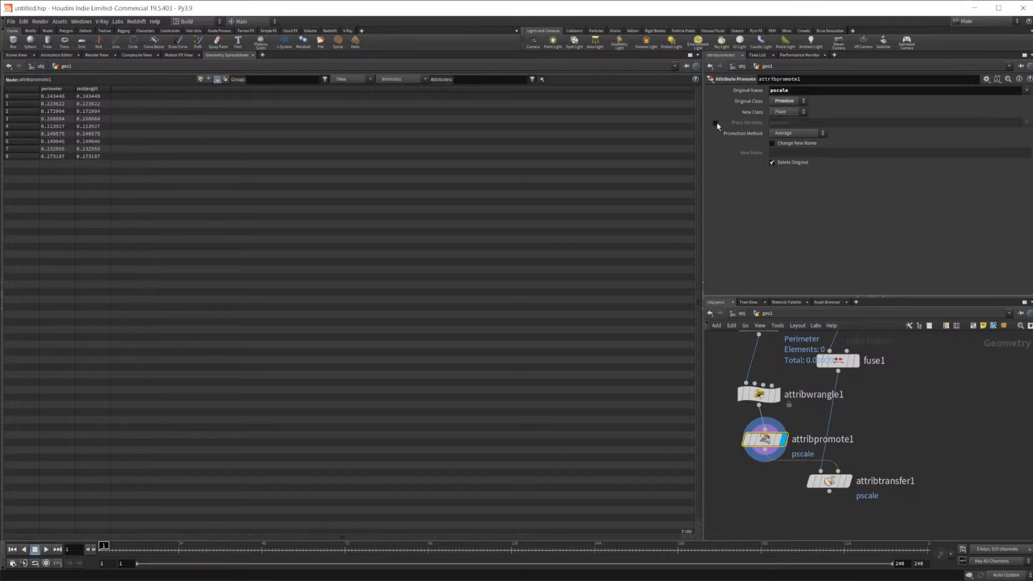
Step: Compare attribwrangle1's primitive pscale values with attribpromote1's point pscale values in the Geometry Spreadsheet, and return to the scene view
{"action": "left_click", "coordinate": [201, 79]}
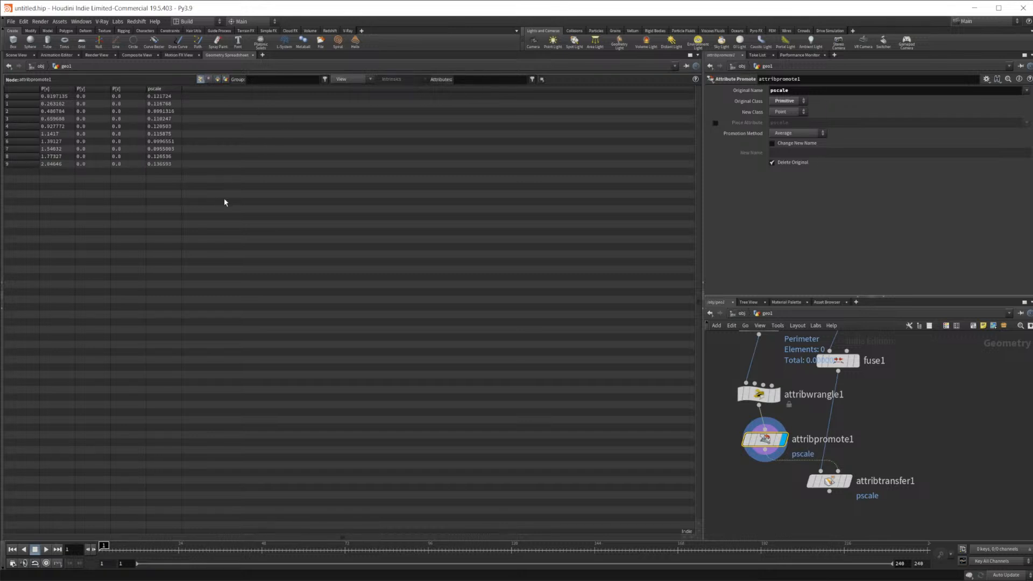
{"action": "left_click", "coordinate": [22, 56]}
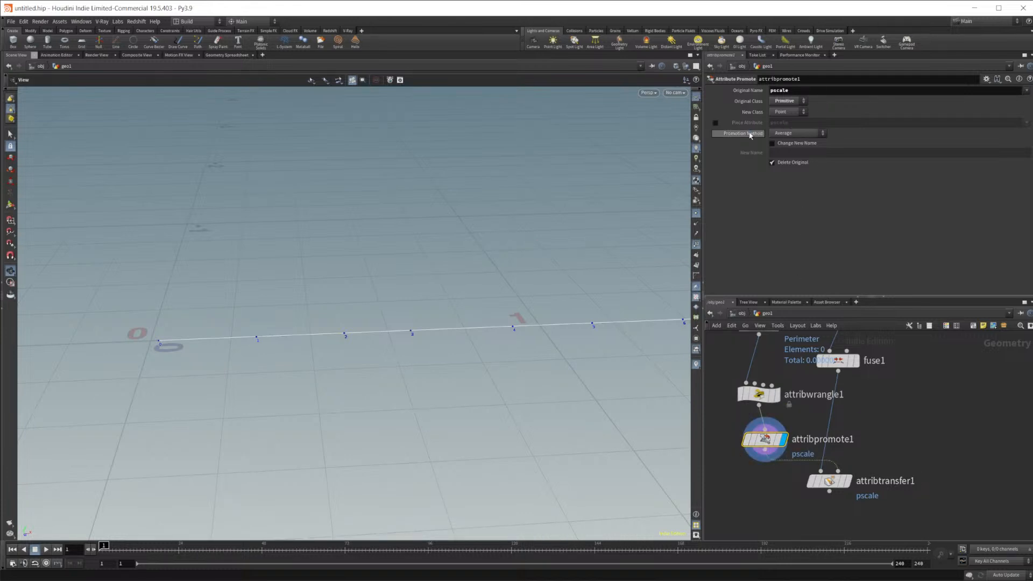
{"action": "left_click", "coordinate": [226, 55]}
{"action": "left_click", "coordinate": [759, 395]}
{"action": "left_click", "coordinate": [217, 80]}
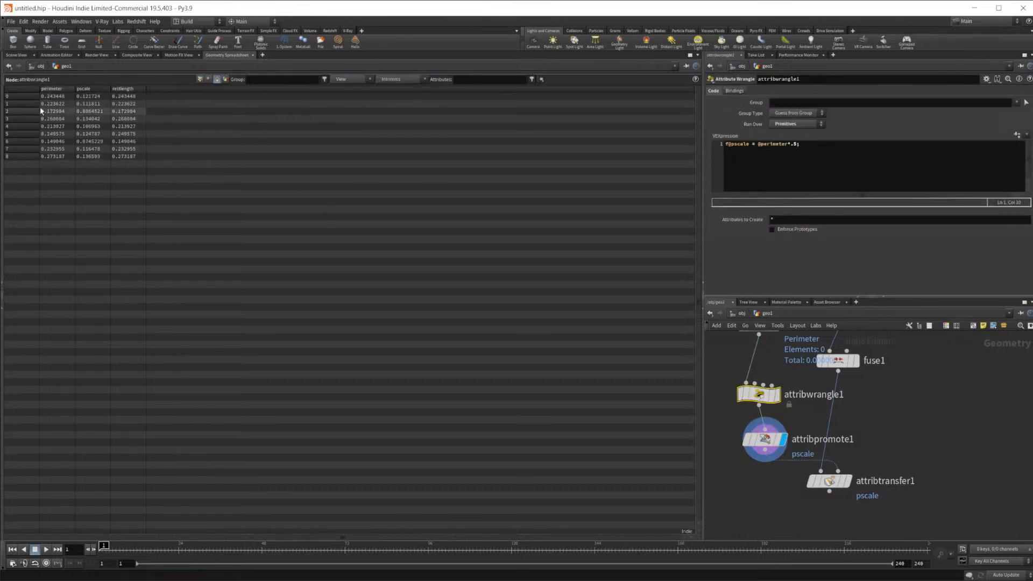
{"action": "left_click", "coordinate": [765, 439]}
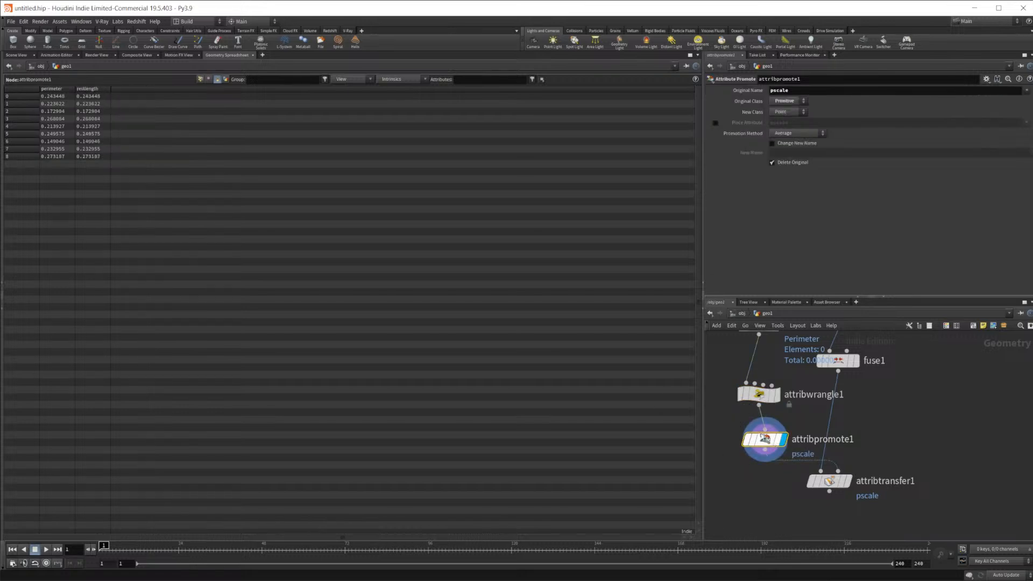
{"action": "left_click", "coordinate": [202, 82]}
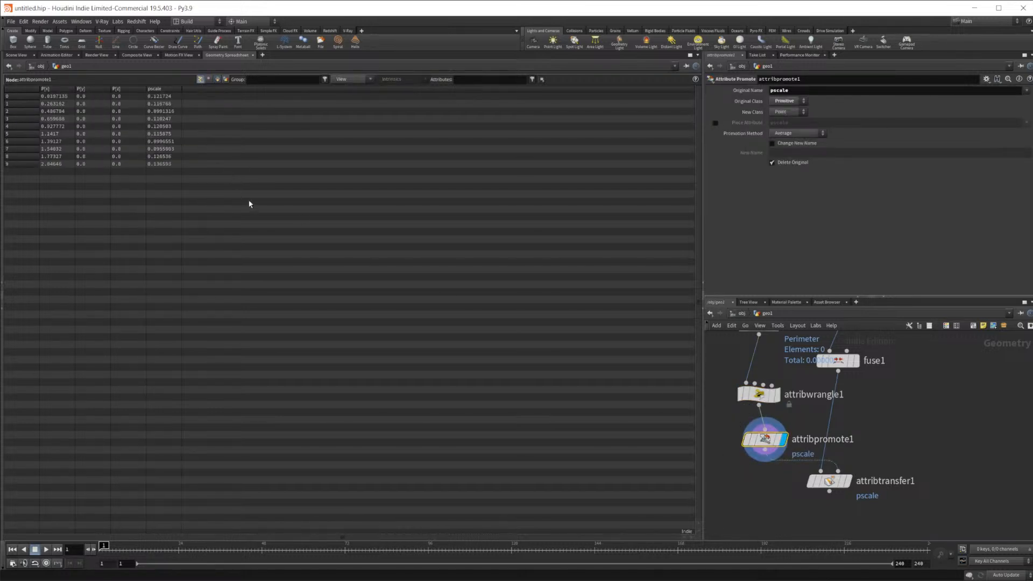
{"action": "left_click", "coordinate": [16, 55]}
{"action": "scroll", "coordinate": [894, 407], "scroll_direction": "down", "scroll_amount": 2}
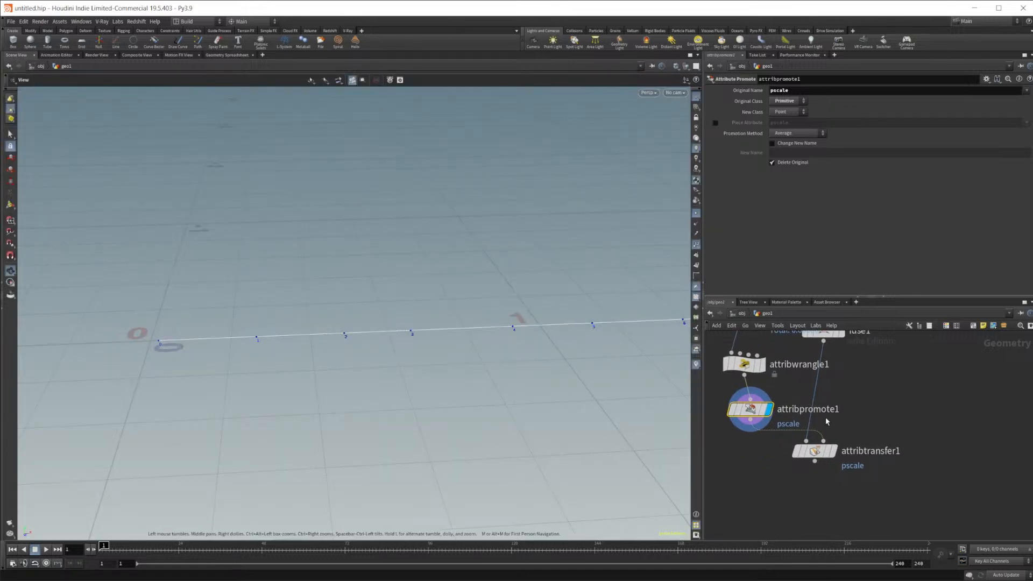
{"action": "left_click", "coordinate": [799, 134]}
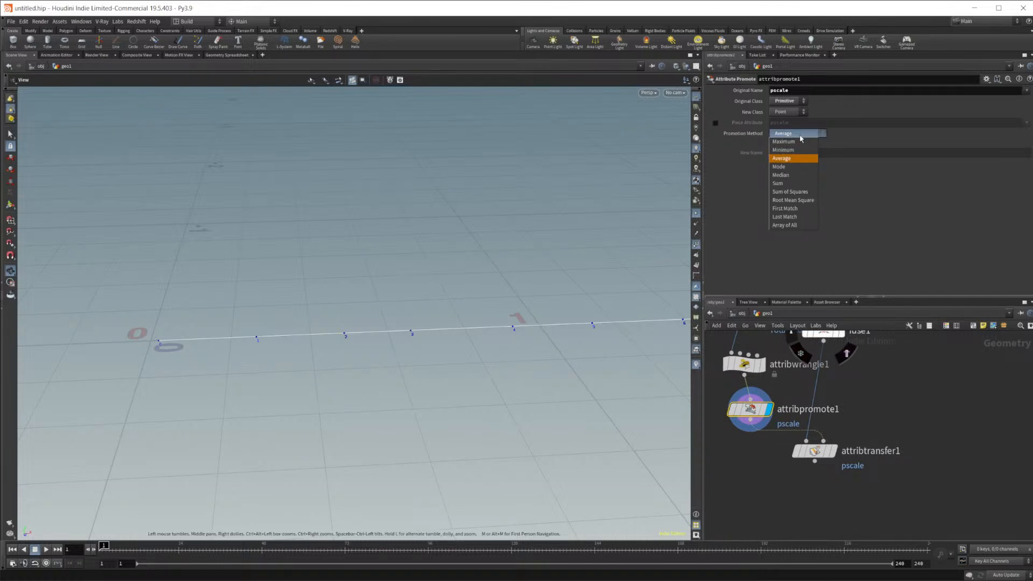
{"action": "left_click", "coordinate": [801, 135]}
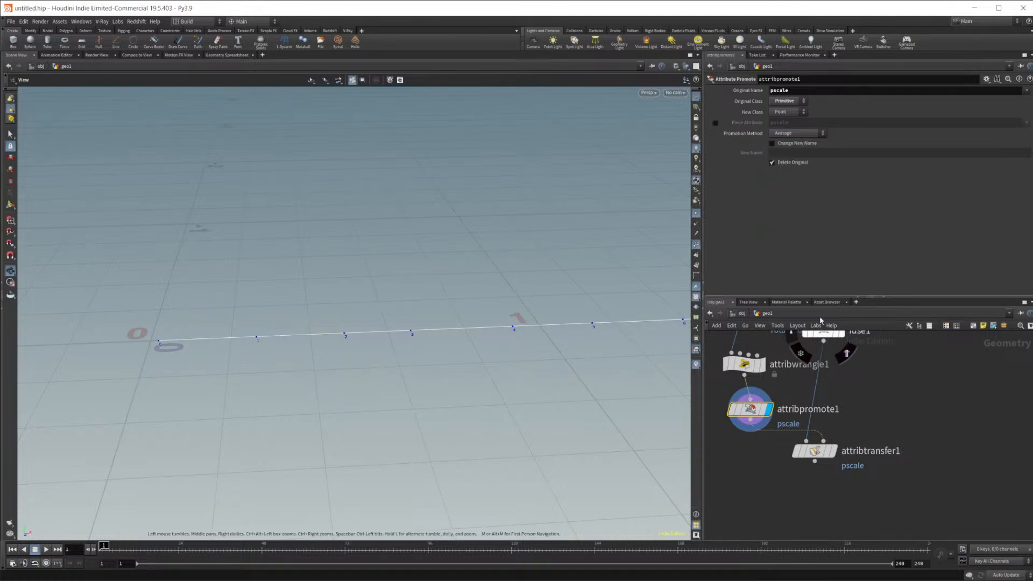
Step: Display attribtransfer1, clear its primitive attributes and set pscale as the point attribute to transfer
{"action": "left_click", "coordinate": [839, 426]}
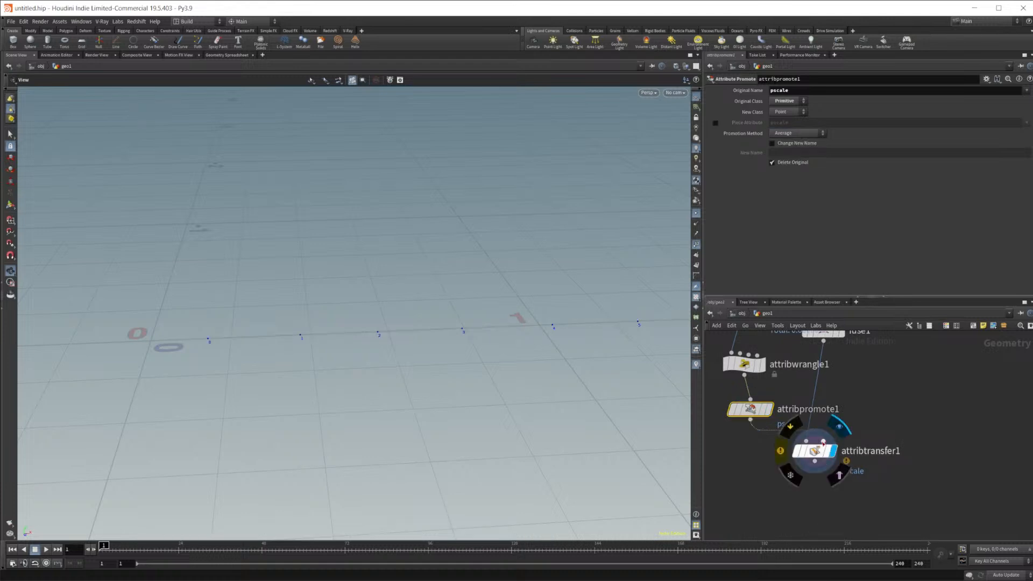
{"action": "left_click", "coordinate": [814, 450]}
{"action": "double_click", "coordinate": [799, 160]}
{"action": "key", "text": "BackSpace"}
{"action": "left_click", "coordinate": [1026, 167]}
{"action": "left_click", "coordinate": [1027, 176]}
Step: Add a Copy to Points node below attribtransfer1 and wire attribtransfer1 to its target points input
{"action": "key", "text": "Tab"}
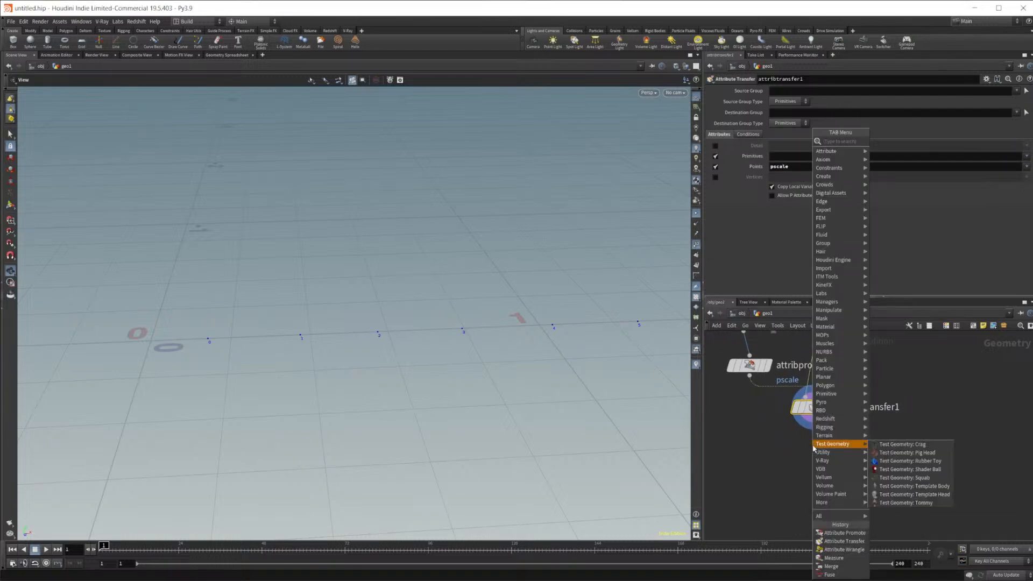
{"action": "type", "text": "copy to"}
{"action": "key", "text": "Down"}
{"action": "key", "text": "Return"}
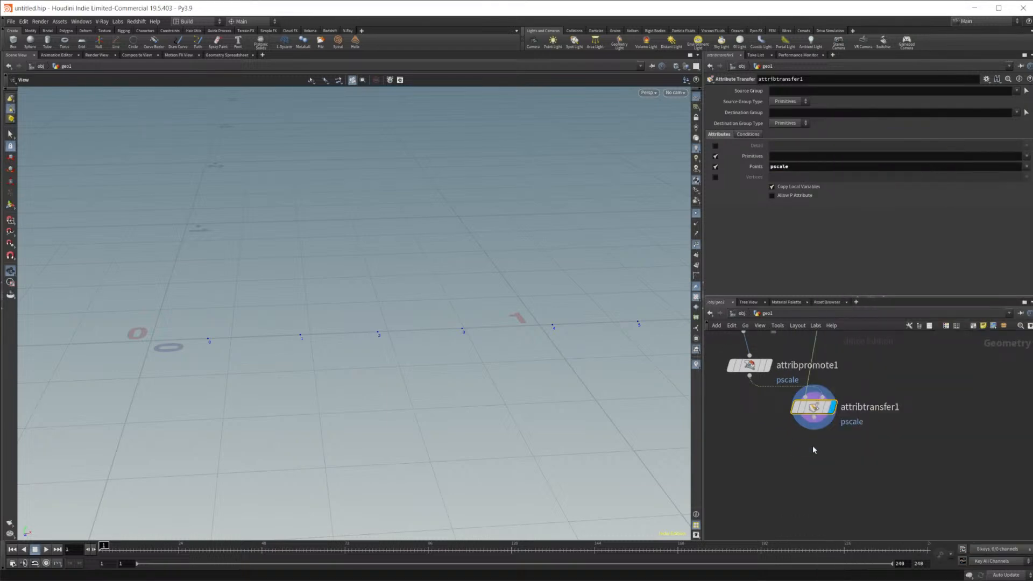
{"action": "left_click_drag", "start_coordinate": [813, 428], "coordinate": [801, 493]}
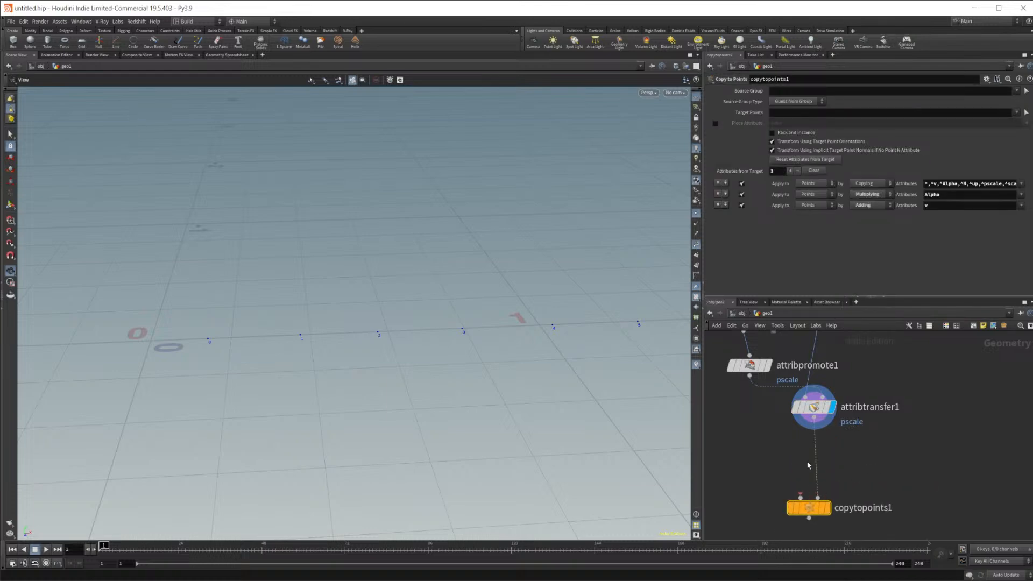
Step: Add a Box node, wire it into copytopoints1's first input and display copytopoints1
{"action": "key", "text": "Tab"}
{"action": "type", "text": "box"}
{"action": "key", "text": "Return"}
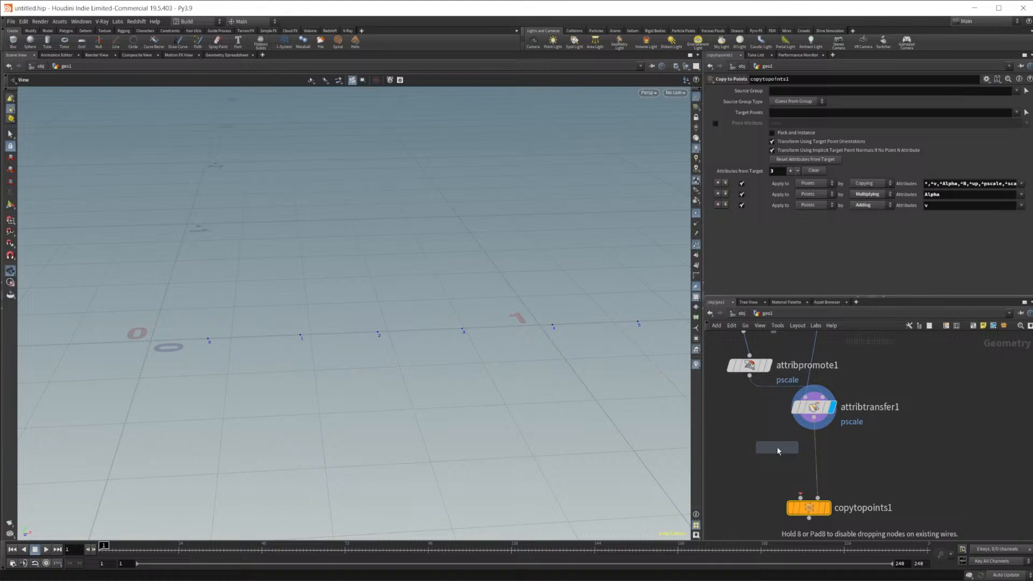
{"action": "left_click", "coordinate": [778, 454]}
{"action": "left_click_drag", "start_coordinate": [781, 466], "coordinate": [801, 498]}
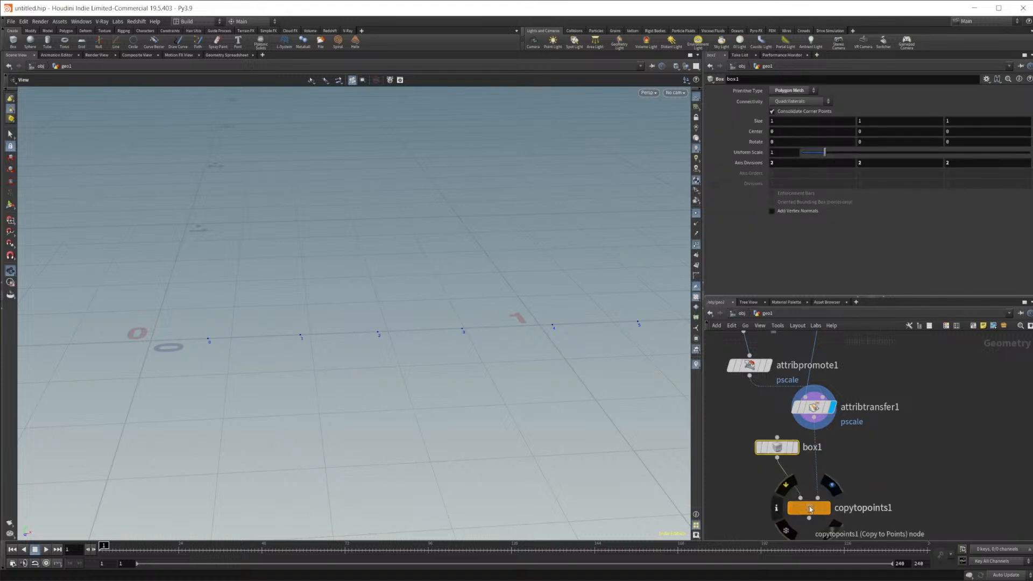
{"action": "left_click", "coordinate": [811, 510]}
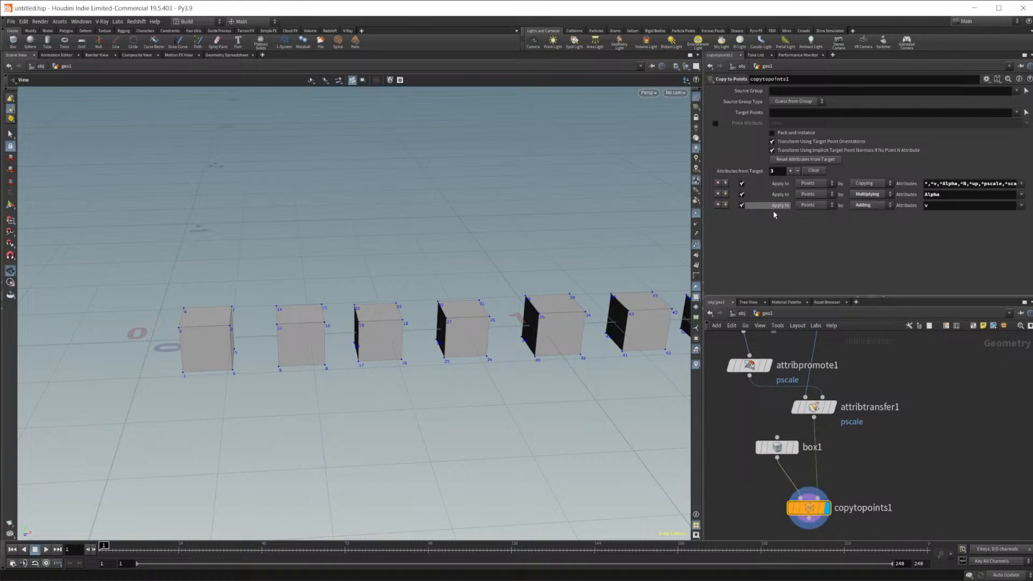
{"action": "left_click_drag", "start_coordinate": [784, 454], "coordinate": [768, 453]}
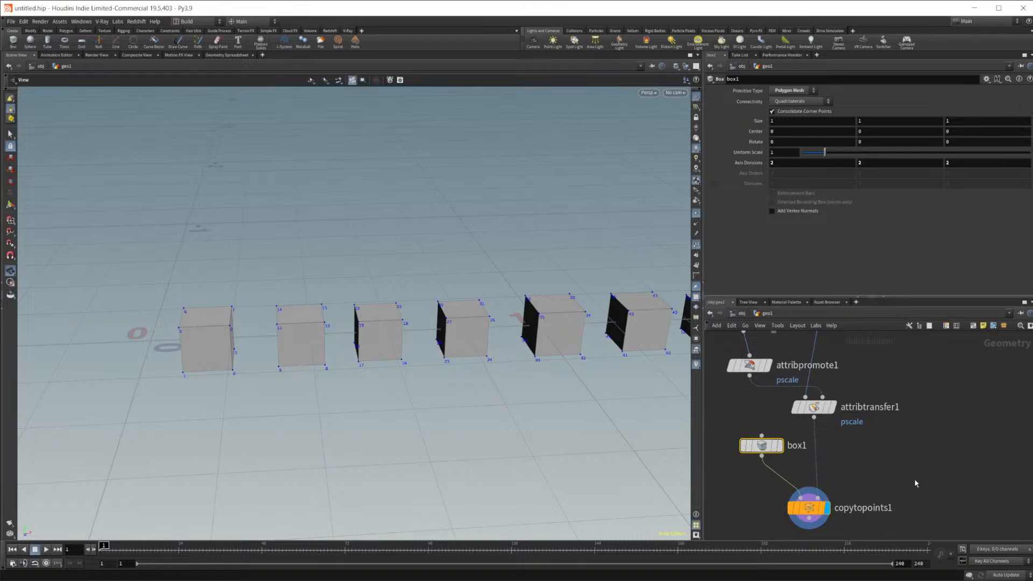
{"action": "middle_click_drag", "start_coordinate": [878, 471], "coordinate": [867, 469]}
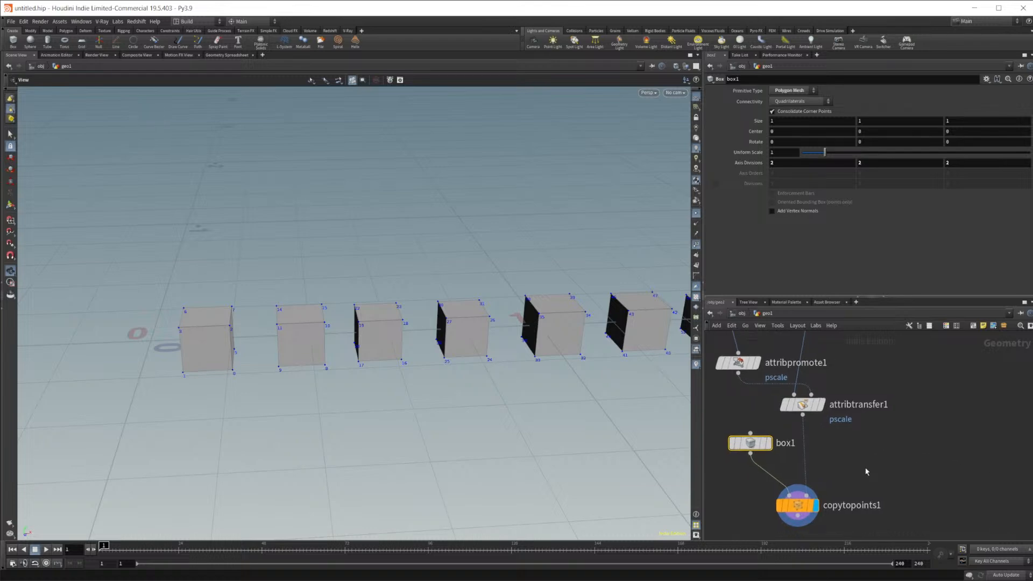
{"action": "left_click_drag", "start_coordinate": [356, 352], "coordinate": [322, 337]}
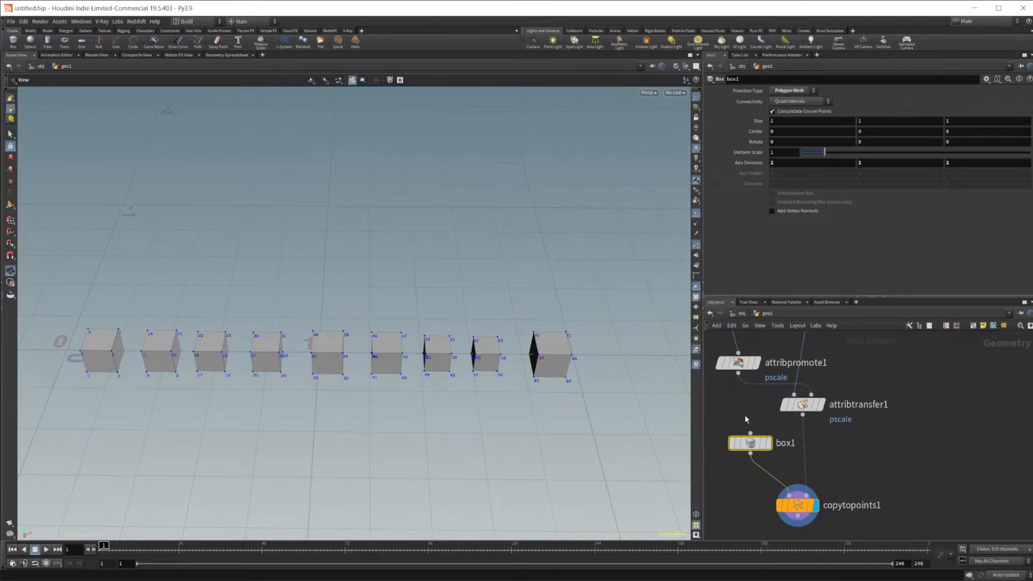
Step: Bypass attribwrangle1 and re-enable it to compare the box sizes, and review the parameters of box1 and copytopoints1
{"action": "middle_click_drag", "start_coordinate": [808, 432], "coordinate": [910, 518]}
{"action": "left_click", "coordinate": [833, 407]}
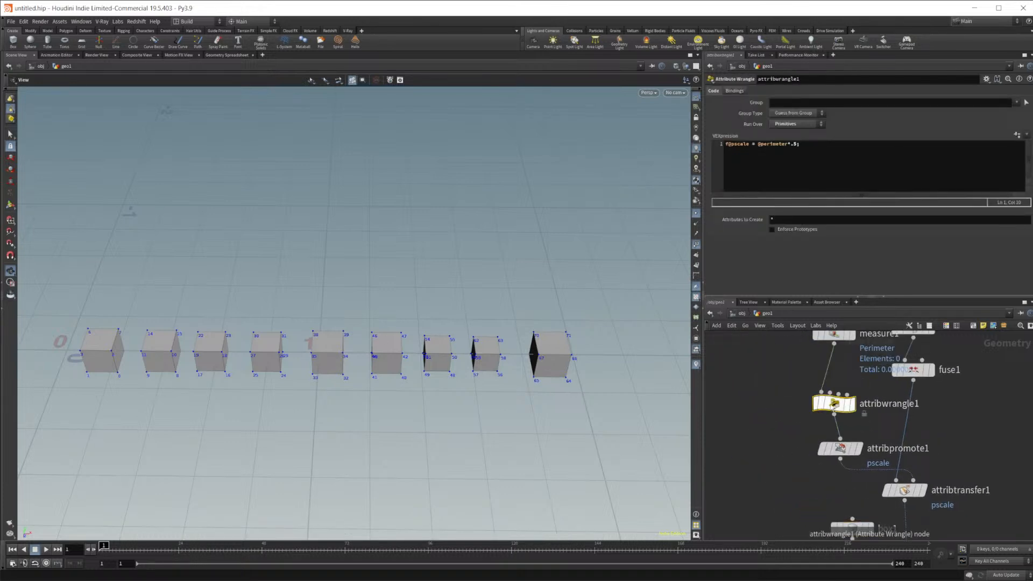
{"action": "left_click", "coordinate": [805, 381]}
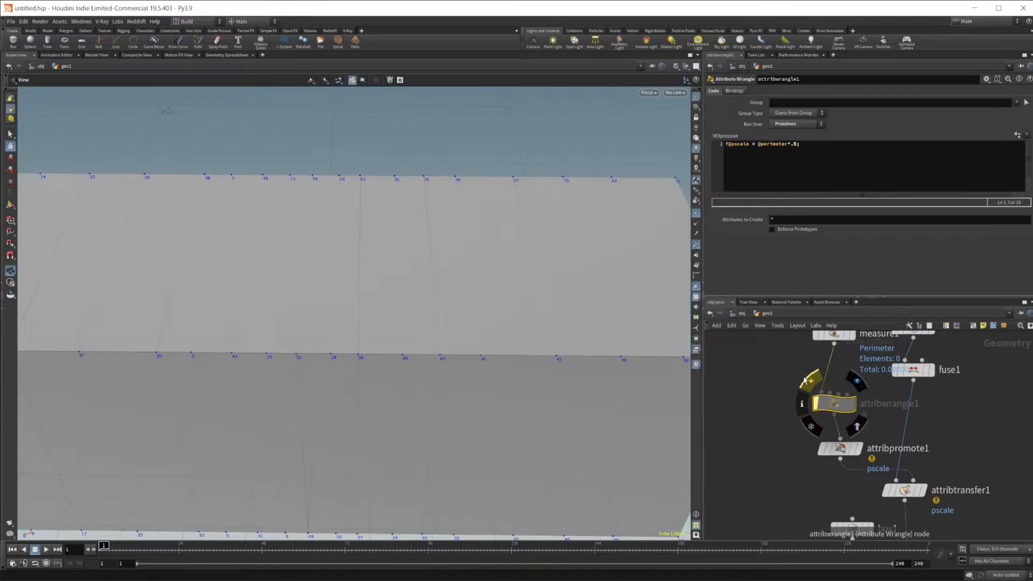
{"action": "left_click", "coordinate": [805, 380]}
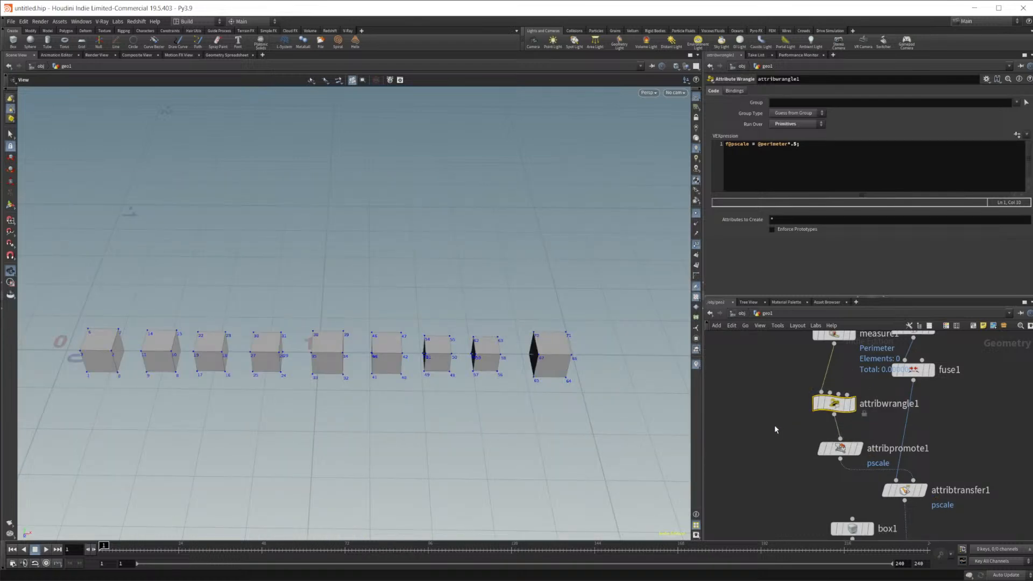
{"action": "middle_click_drag", "start_coordinate": [971, 489], "coordinate": [956, 421]}
{"action": "left_click", "coordinate": [838, 461]}
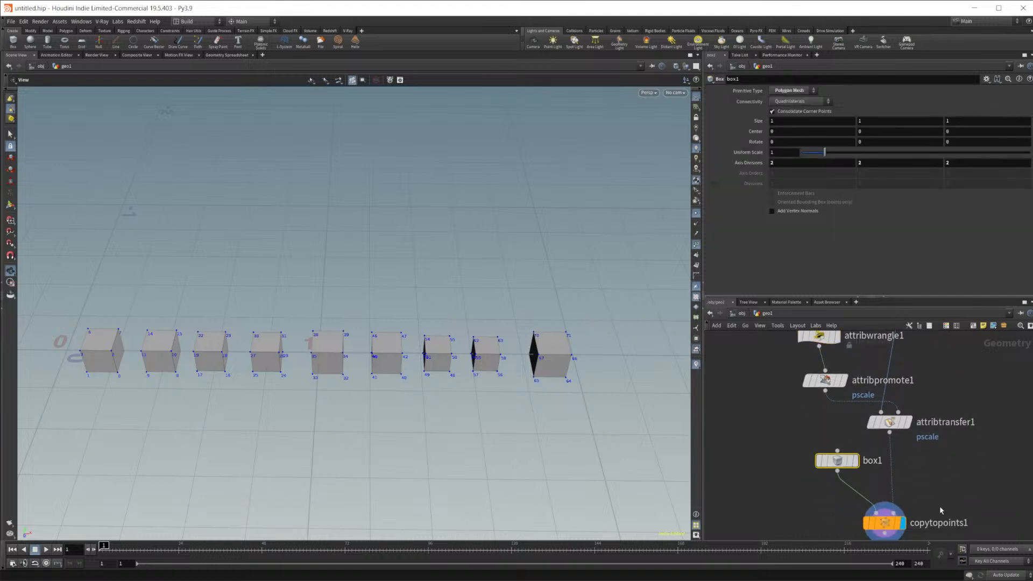
{"action": "left_click", "coordinate": [885, 526]}
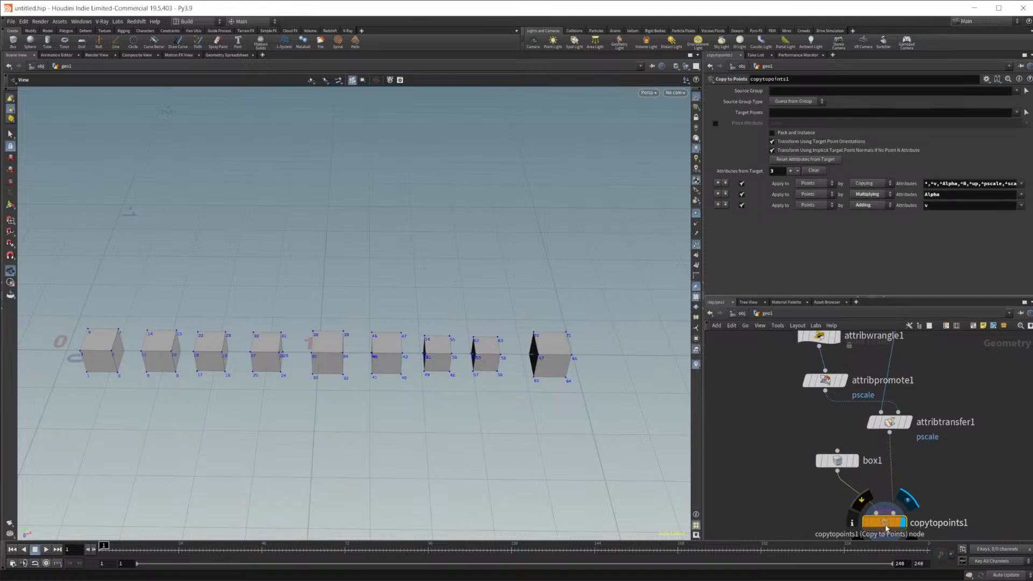
{"action": "middle_click_drag", "start_coordinate": [946, 469], "coordinate": [932, 433]}
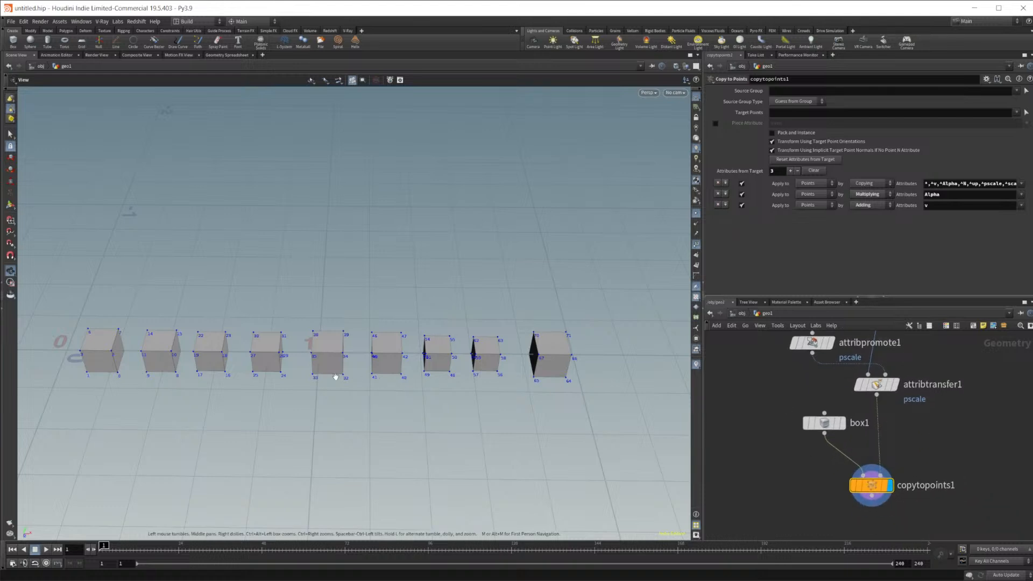
Step: Hide the point numbers in the viewport and insert an Attribute Wrangle between attribtransfer1 and copytopoints1
{"action": "left_click", "coordinate": [696, 244]}
{"action": "key", "text": "Tab"}
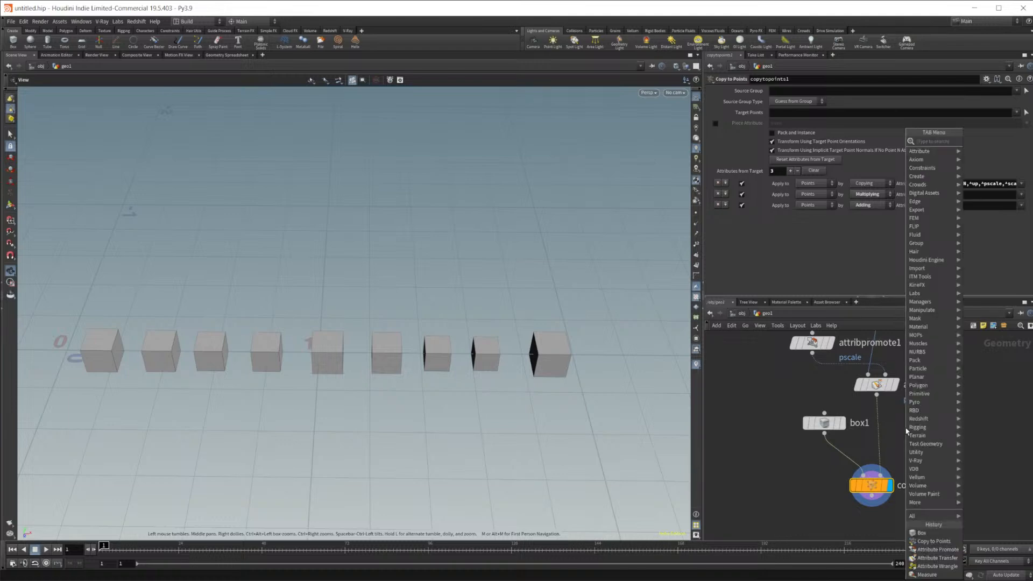
{"action": "type", "text": "att"}
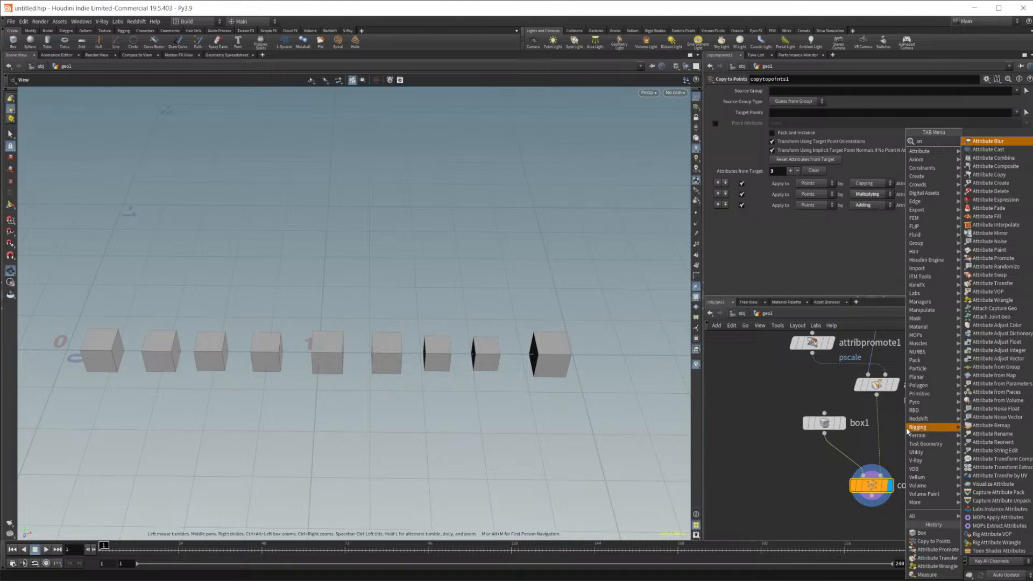
{"action": "key", "text": "Escape"}
{"action": "key", "text": "Tab"}
{"action": "type", "text": "attw"}
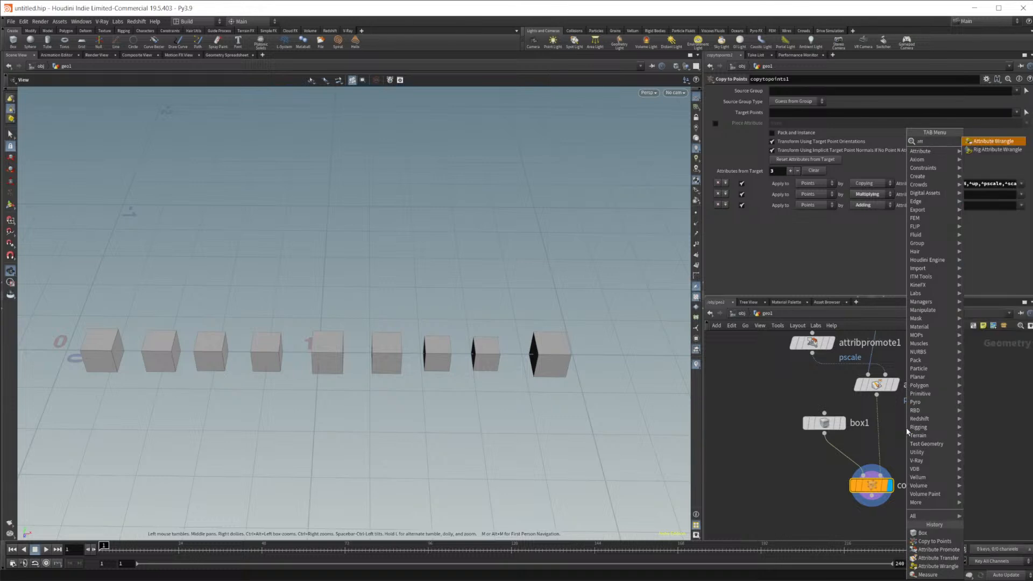
{"action": "key", "text": "Return"}
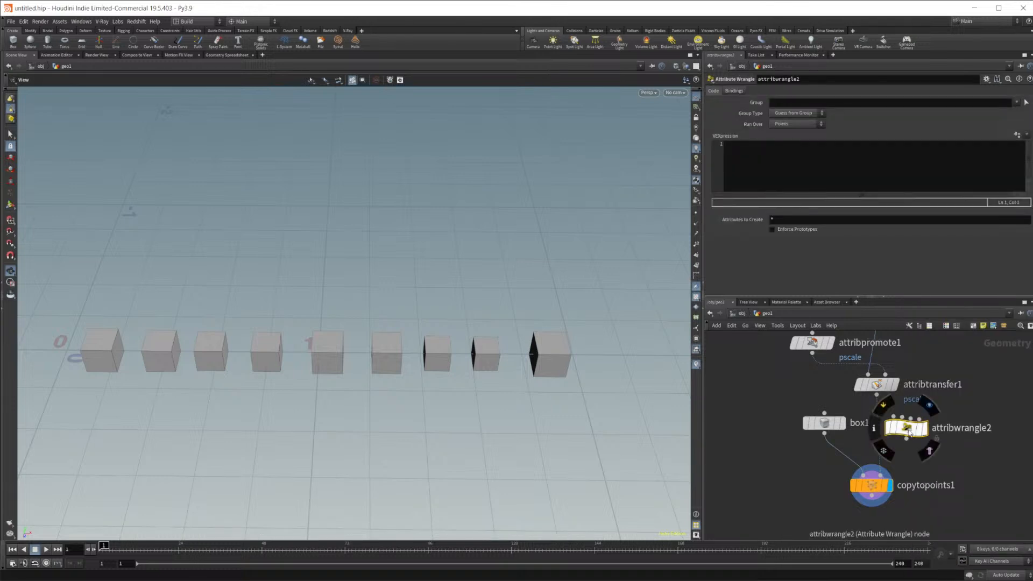
{"action": "left_click", "coordinate": [883, 436]}
{"action": "left_click", "coordinate": [800, 182]}
{"action": "type", "text": "@pscale"}
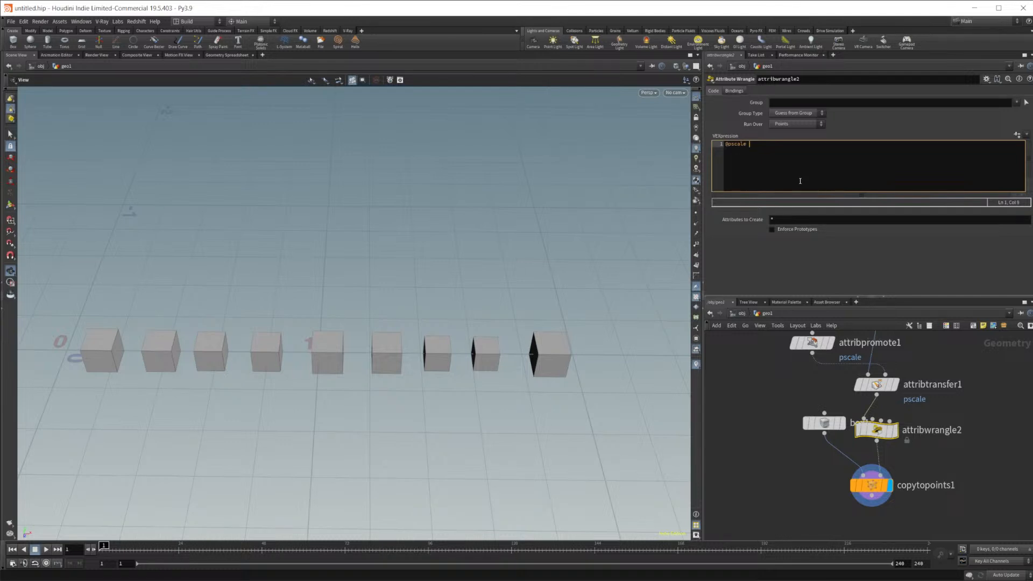
{"action": "type", "text": " *=2"}
{"action": "key", "text": "BackSpace"}
{"action": "key", "text": "BackSpace"}
{"action": "key", "text": "BackSpace"}
{"action": "type", "text": "*=2;"}
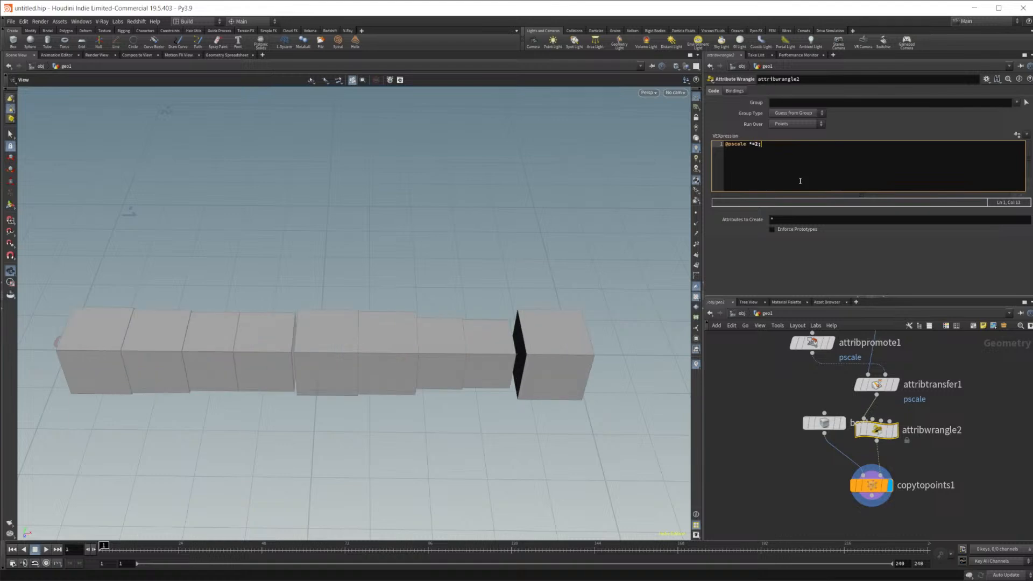
Step: Examine how the copied boxes meet in Wireframe Ghost, Wireframe and Smooth Shaded display, and return to Smooth Wire Shaded
{"action": "left_click_drag", "start_coordinate": [533, 449], "coordinate": [191, 358]}
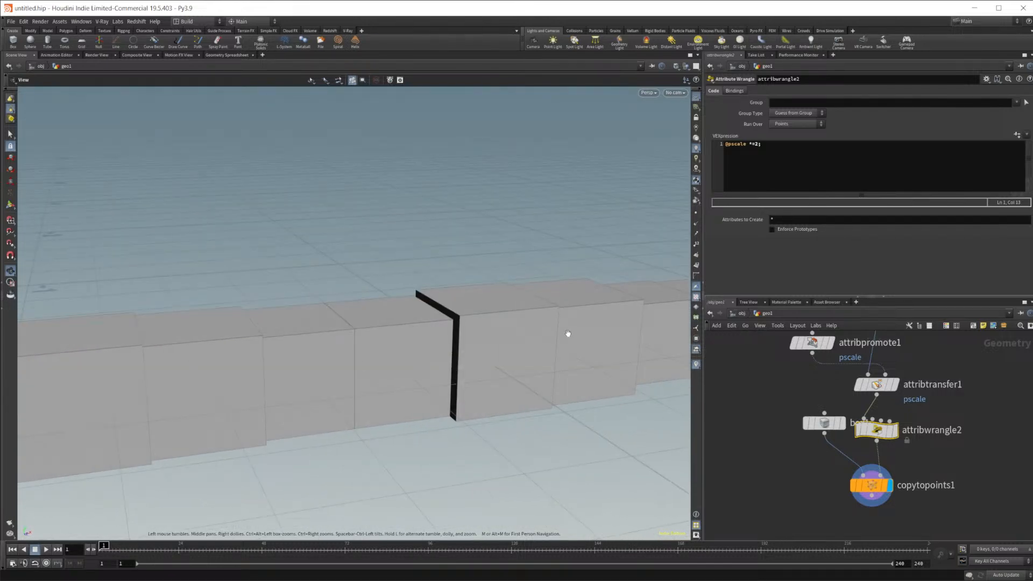
{"action": "left_click", "coordinate": [676, 66]}
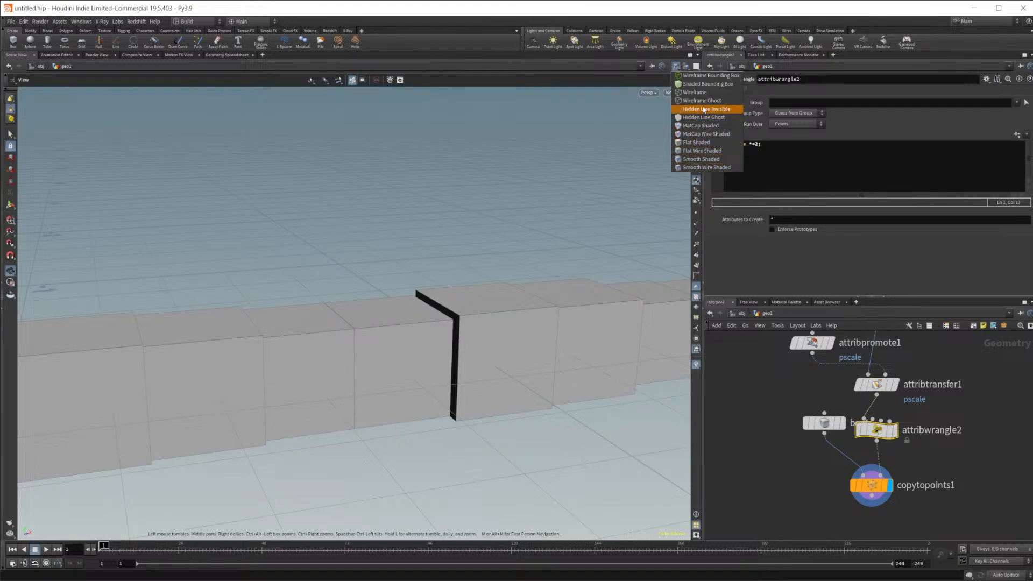
{"action": "left_click", "coordinate": [704, 101]}
{"action": "mouse_move", "coordinate": [231, 414]}
{"action": "left_mouse_down"}
{"action": "mouse_move", "coordinate": [196, 392]}
{"action": "mouse_move", "coordinate": [244, 370]}
{"action": "mouse_move", "coordinate": [224, 369]}
{"action": "mouse_move", "coordinate": [212, 392]}
{"action": "left_mouse_up"}
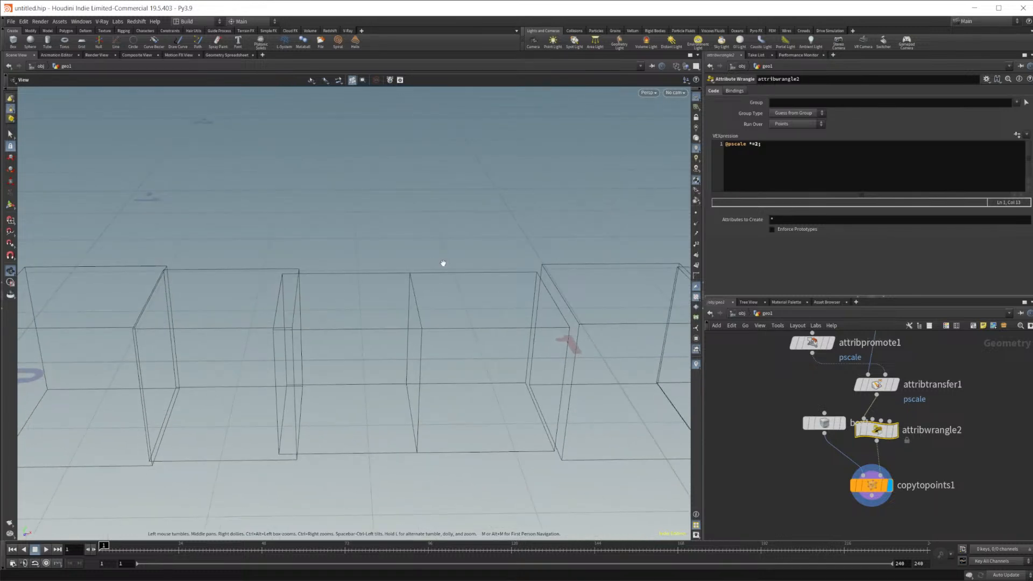
{"action": "left_click", "coordinate": [676, 67]}
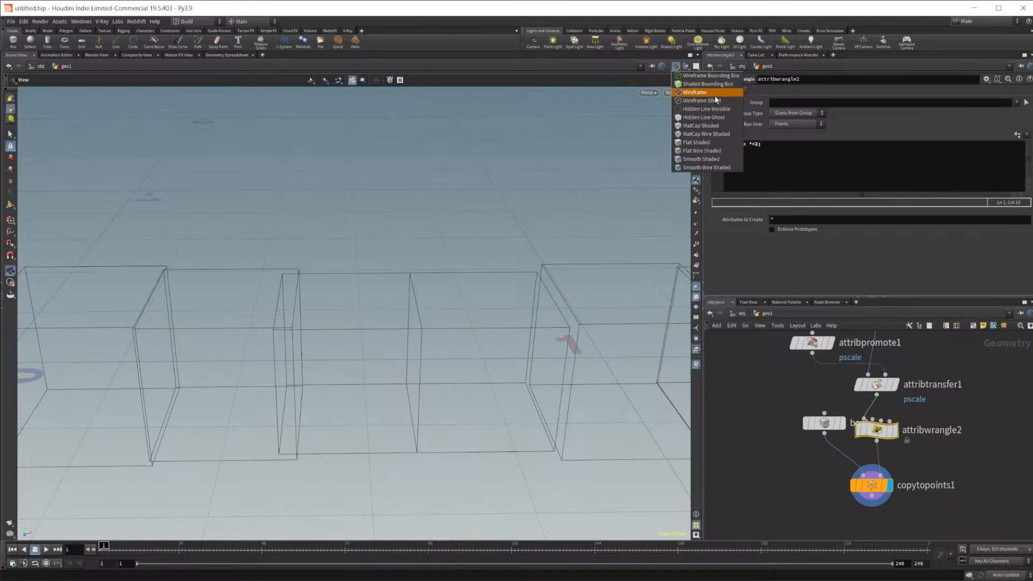
{"action": "left_click", "coordinate": [715, 94]}
{"action": "left_click", "coordinate": [678, 66]}
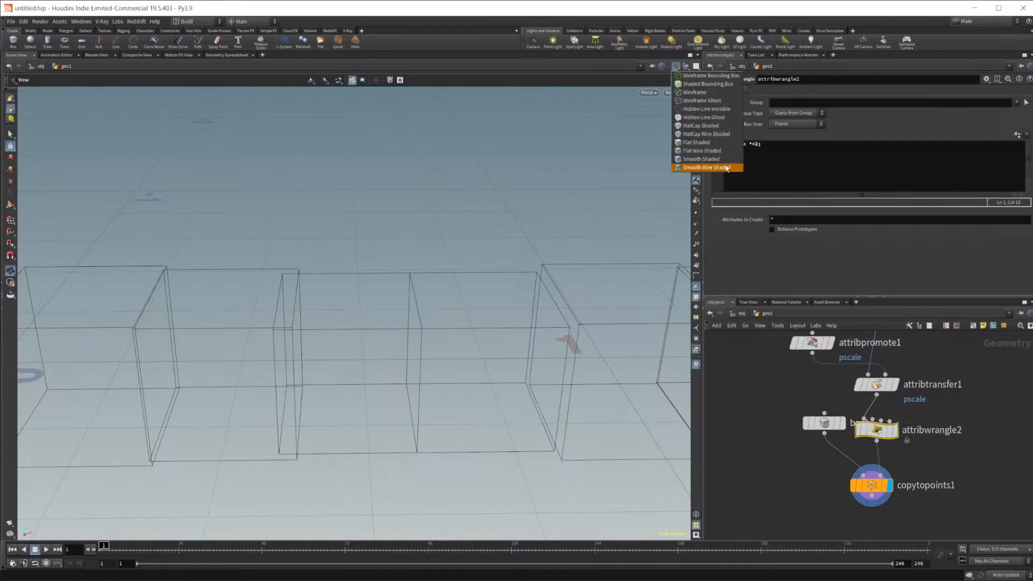
{"action": "left_click", "coordinate": [700, 159]}
{"action": "left_click", "coordinate": [676, 66]}
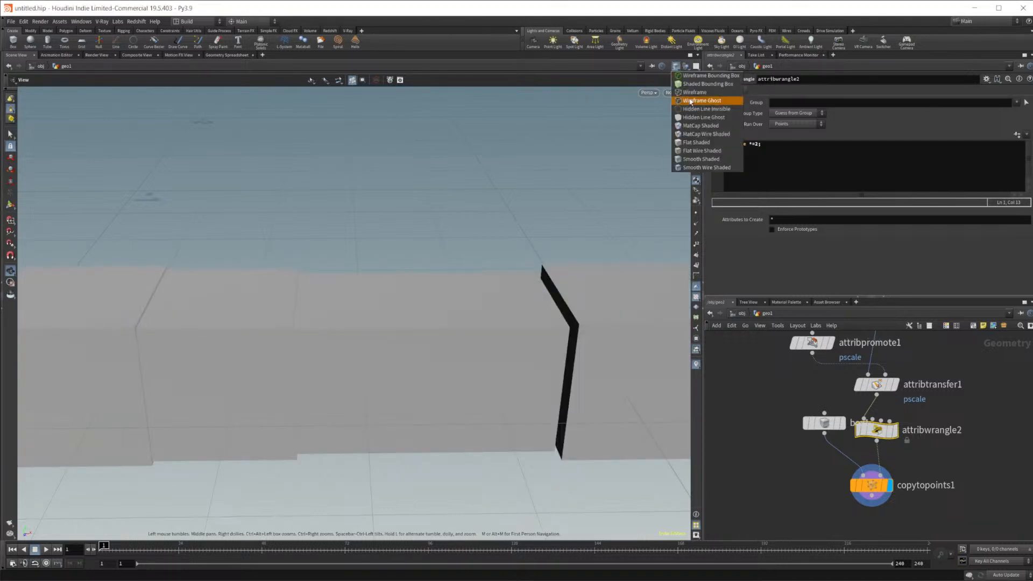
{"action": "left_click", "coordinate": [720, 170]}
Step: Examine the gaps and overlaps between neighbouring boxes along the whole row
{"action": "right_click_drag", "start_coordinate": [434, 411], "coordinate": [274, 393]}
{"action": "left_click_drag", "start_coordinate": [273, 393], "coordinate": [263, 379]}
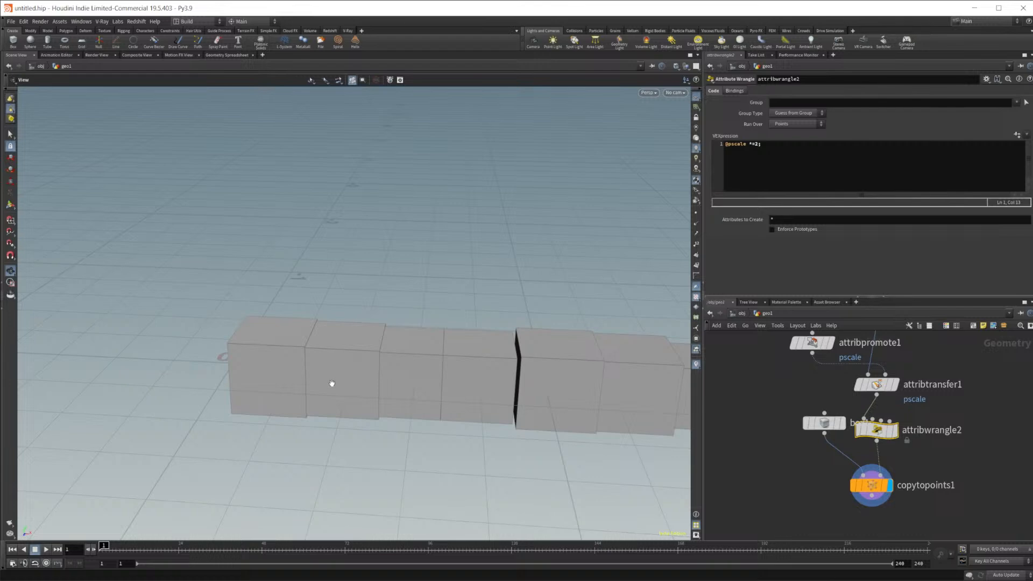
{"action": "left_click_drag", "start_coordinate": [545, 380], "coordinate": [497, 379]}
{"action": "middle_click_drag", "start_coordinate": [514, 381], "coordinate": [390, 381]}
{"action": "left_click_drag", "start_coordinate": [390, 381], "coordinate": [405, 325]}
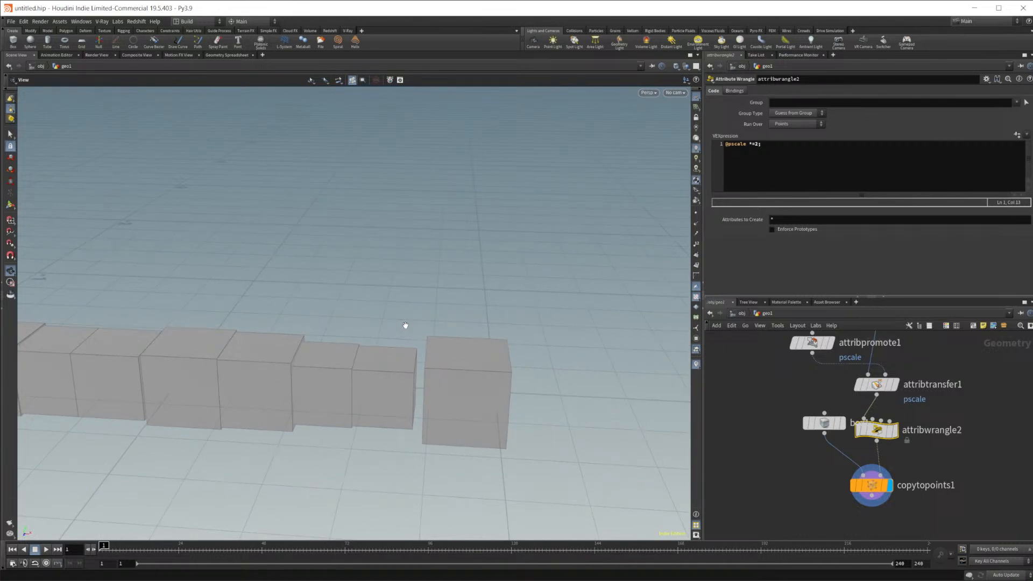
{"action": "left_click_drag", "start_coordinate": [405, 325], "coordinate": [426, 340]}
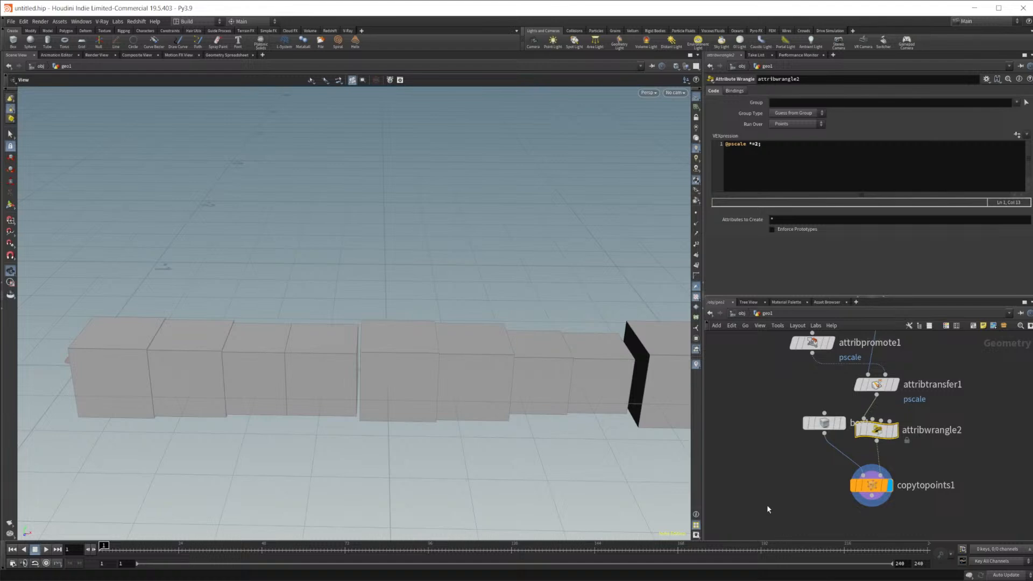
{"action": "left_click_drag", "start_coordinate": [565, 409], "coordinate": [357, 447]}
{"action": "left_click_drag", "start_coordinate": [484, 376], "coordinate": [454, 379]}
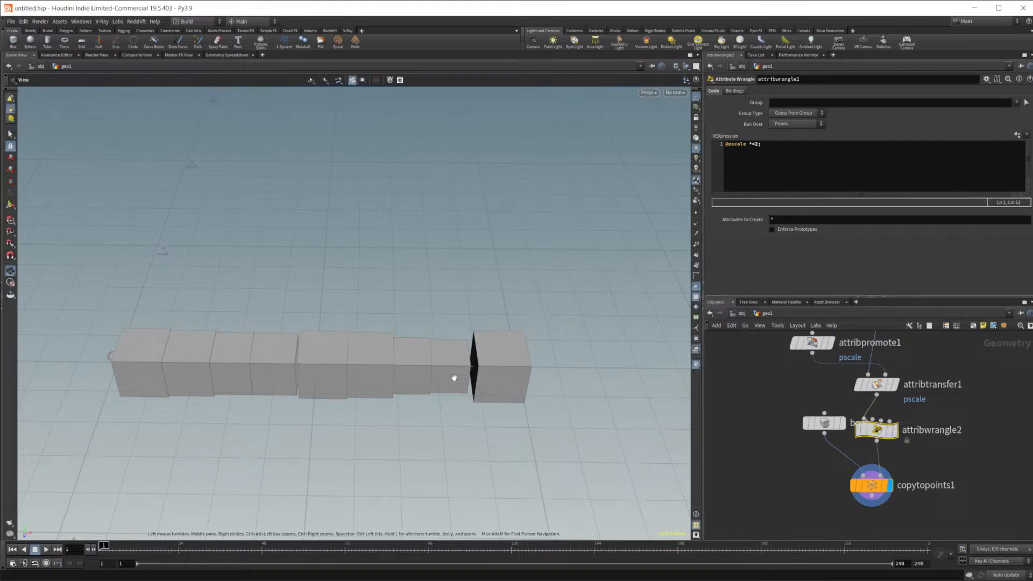
Step: Try Minimum as attribpromote1's promotion method
{"action": "scroll", "coordinate": [819, 397], "scroll_direction": "up", "scroll_amount": 2}
{"action": "left_click", "coordinate": [820, 397]}
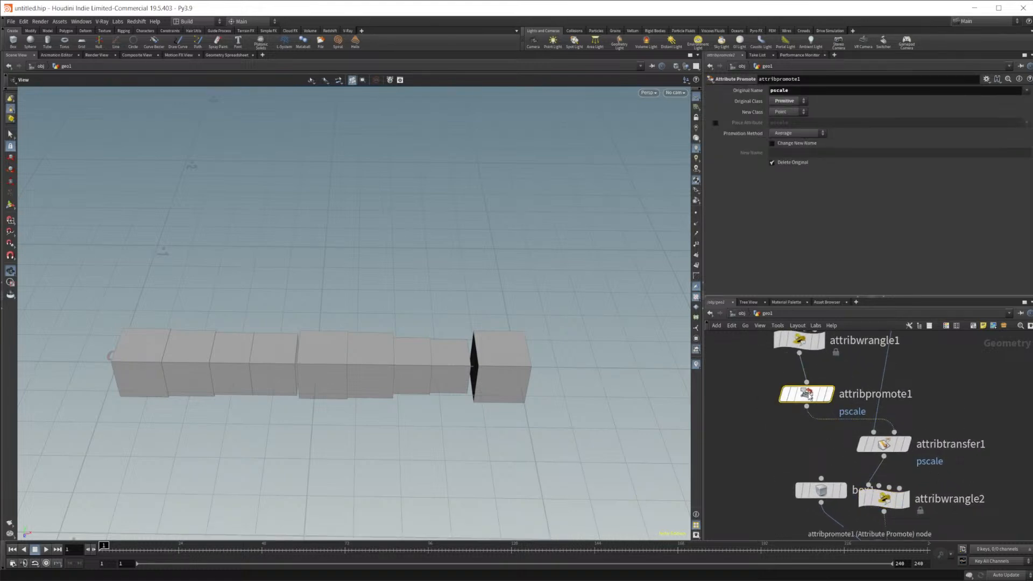
{"action": "left_click", "coordinate": [789, 134]}
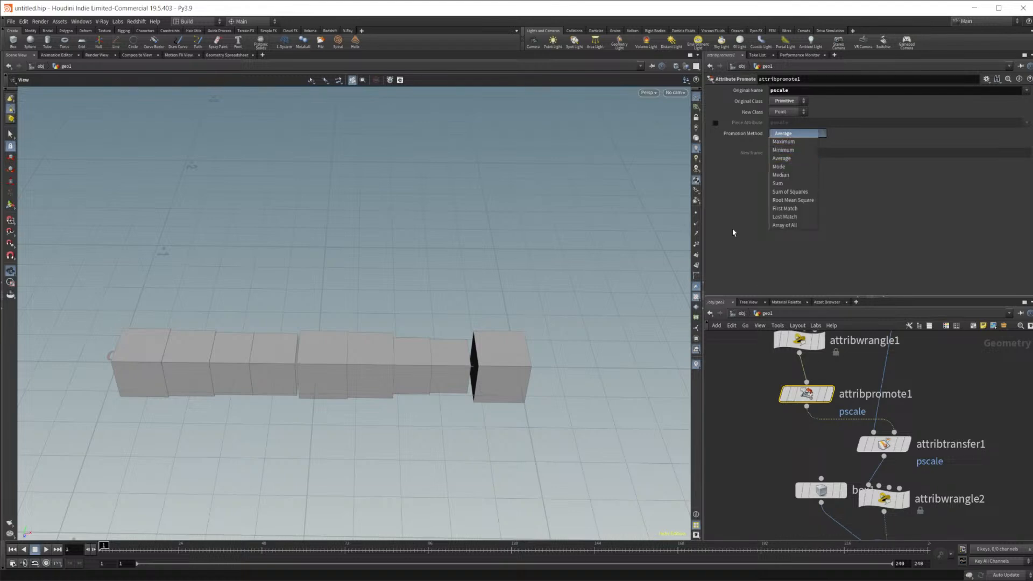
{"action": "left_click", "coordinate": [773, 301]}
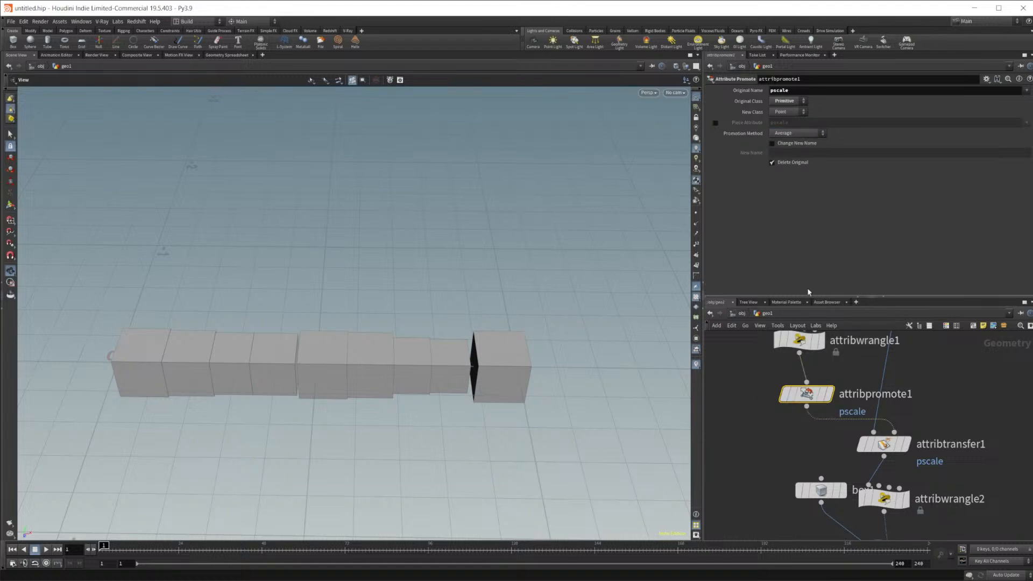
{"action": "left_click", "coordinate": [796, 133]}
{"action": "left_click", "coordinate": [799, 150]}
Step: Set attribpromote1's promotion method to Maximum
{"action": "left_click", "coordinate": [793, 134]}
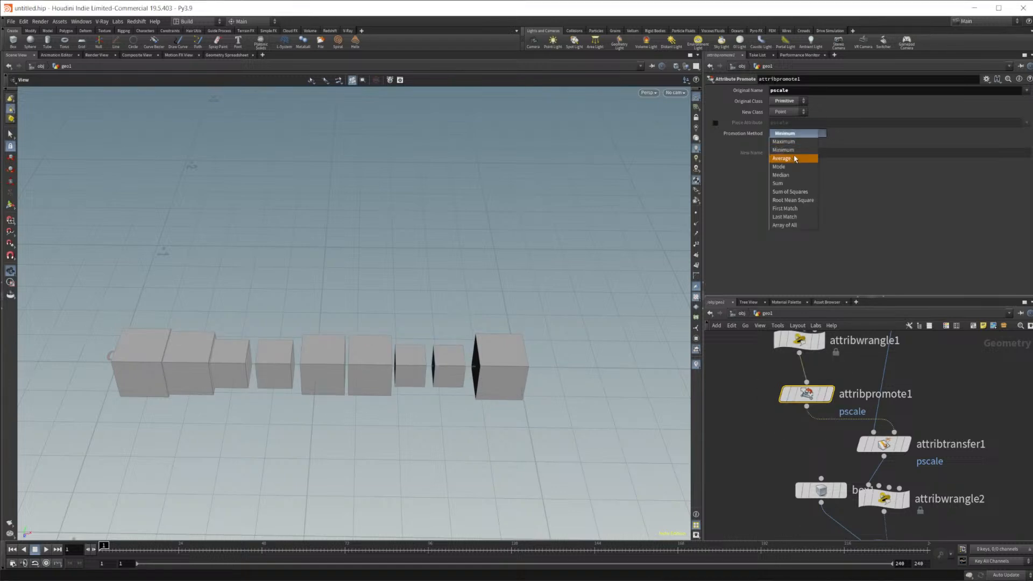
{"action": "left_click", "coordinate": [784, 142]}
{"action": "left_click", "coordinate": [795, 133]}
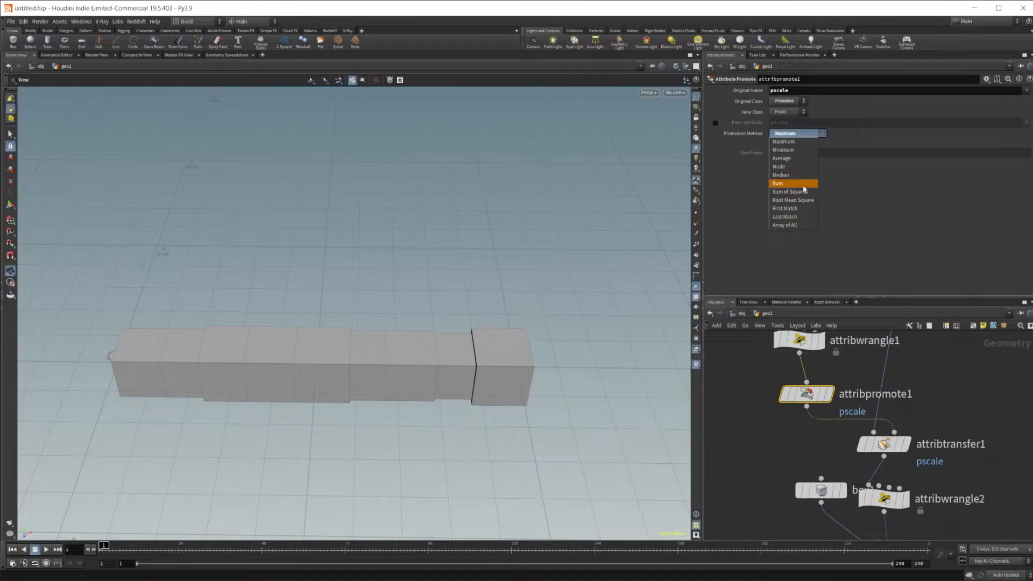
{"action": "left_click", "coordinate": [870, 161]}
{"action": "left_click", "coordinate": [796, 133]}
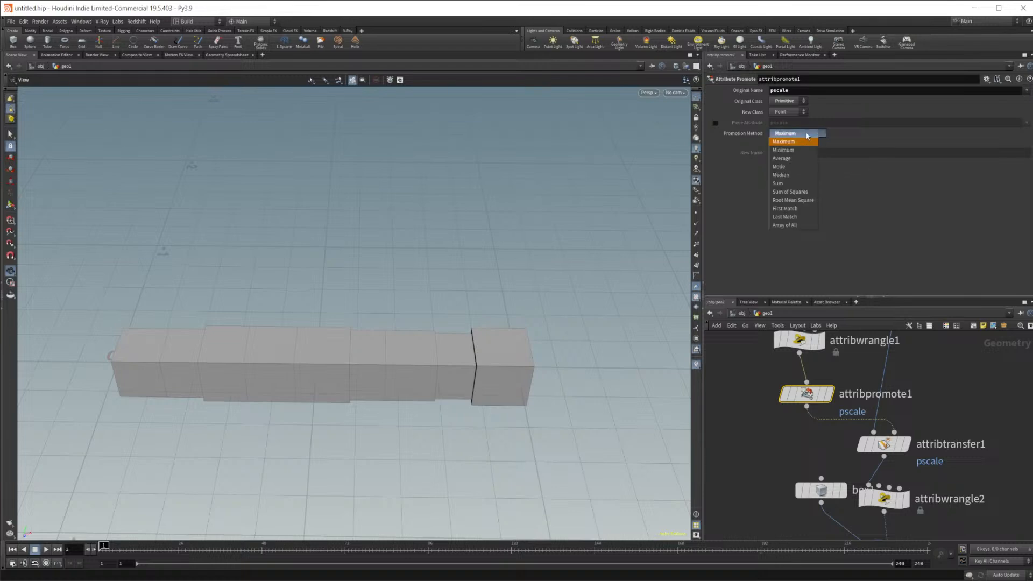
{"action": "left_click", "coordinate": [754, 208]}
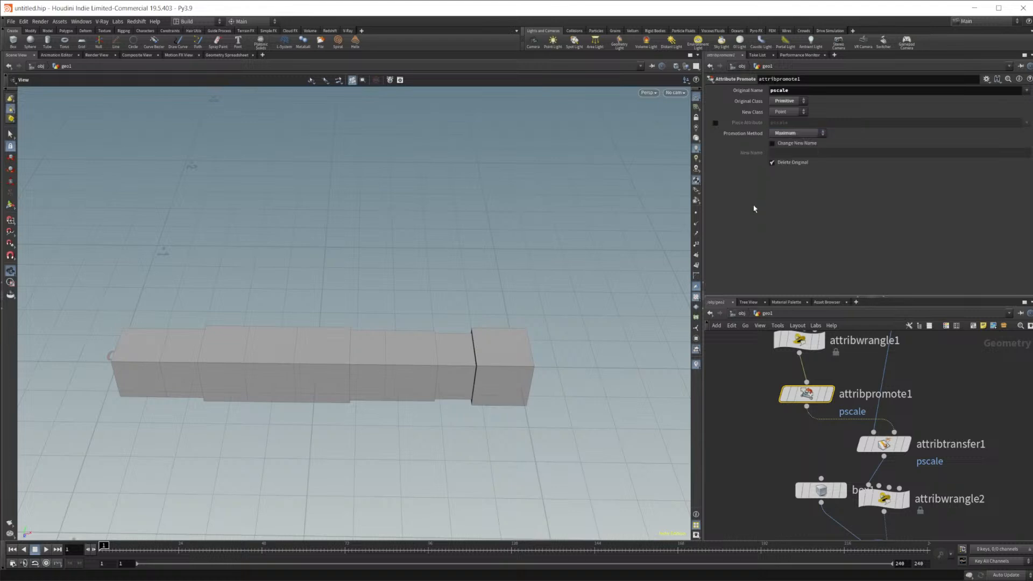
Step: Try Array of All as attribpromote1's promotion method, and switch the method to Minimum
{"action": "left_click", "coordinate": [799, 133]}
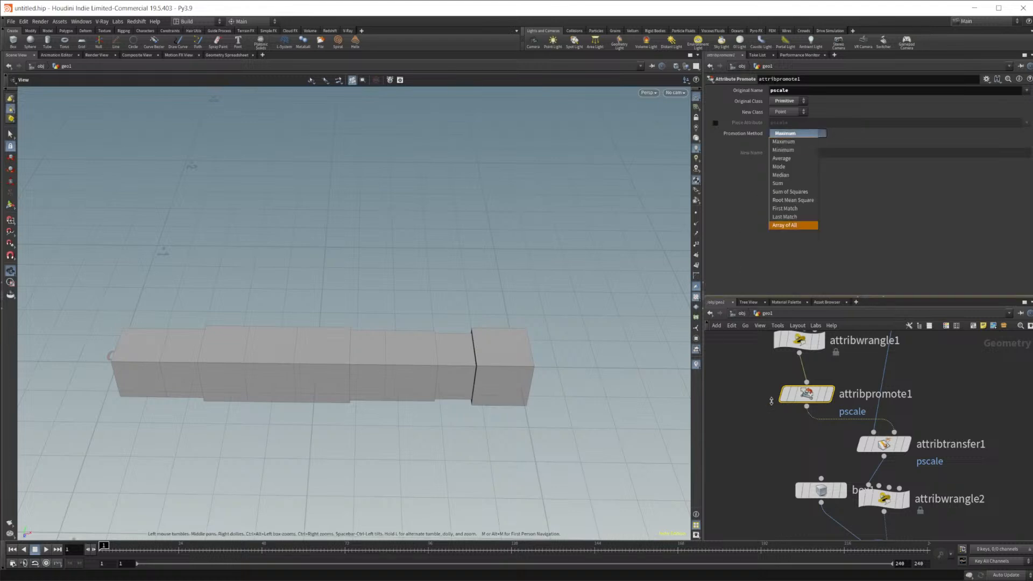
{"action": "left_click", "coordinate": [751, 245]}
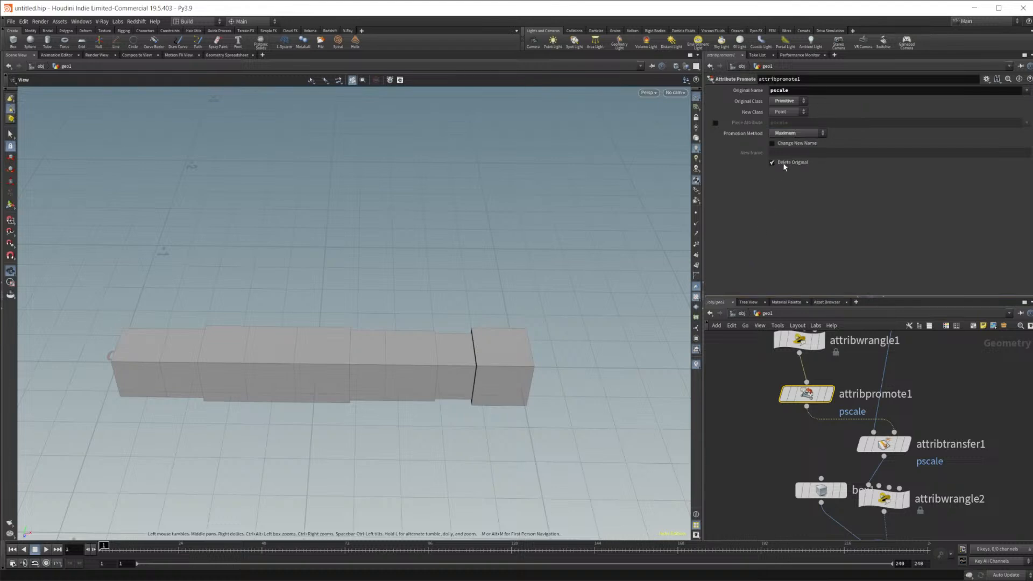
{"action": "left_click", "coordinate": [799, 134]}
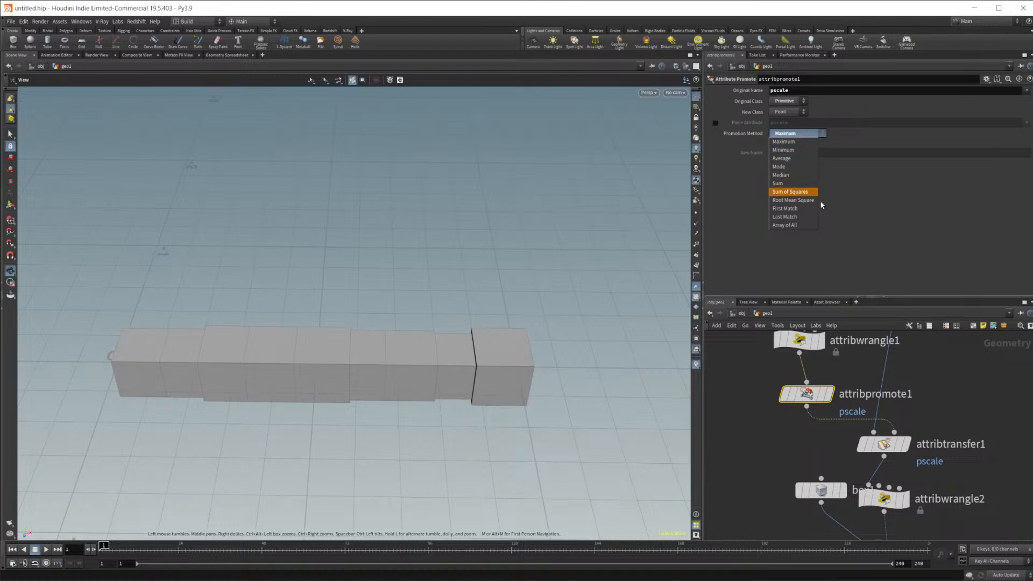
{"action": "left_click", "coordinate": [795, 225]}
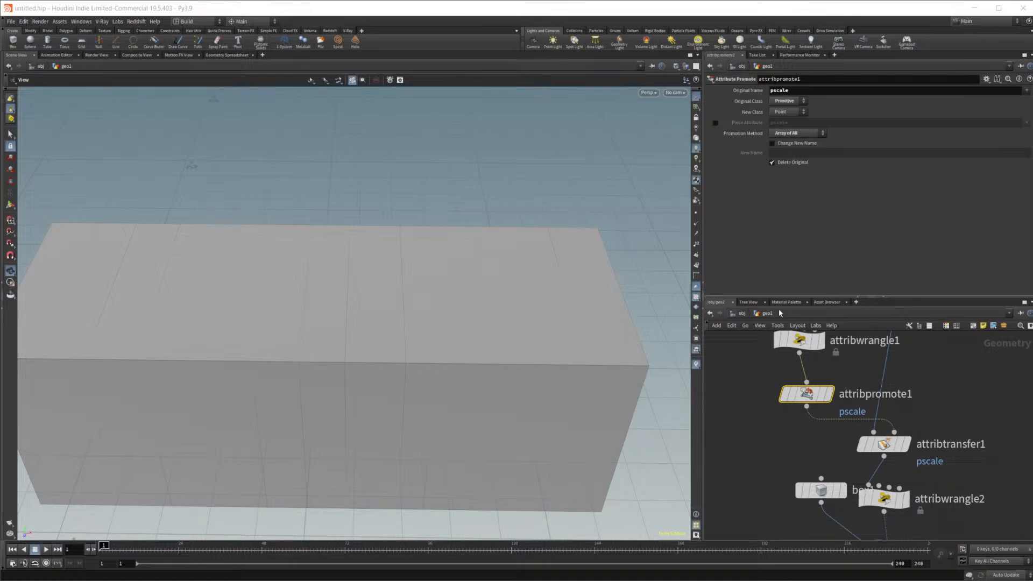
{"action": "left_click", "coordinate": [796, 133]}
{"action": "left_click", "coordinate": [788, 141]}
{"action": "mouse_move", "coordinate": [807, 397]}
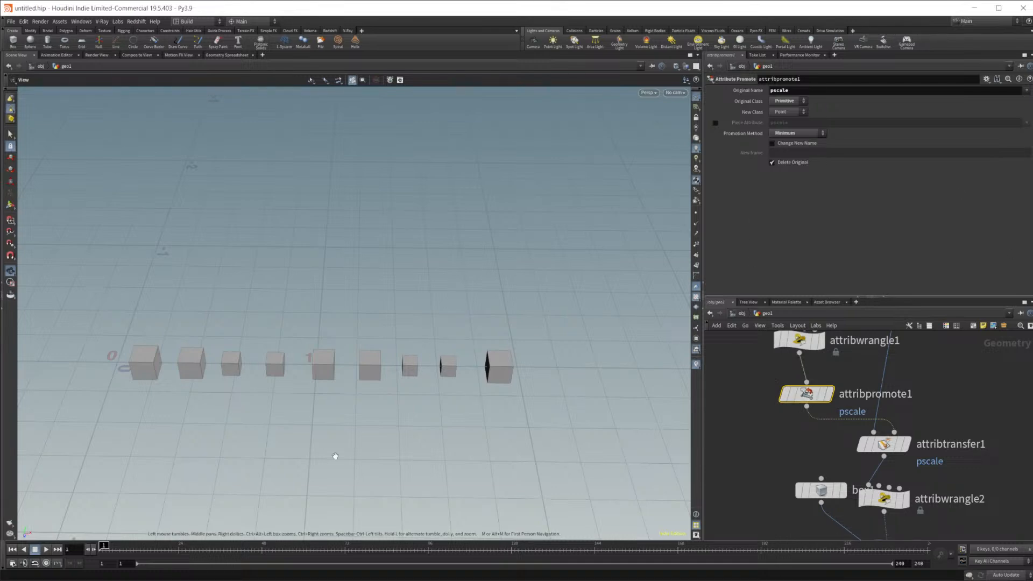
Step: Switch to the web browser and search Google for "houdini attribute promote without changing"
{"action": "key", "text": "alt+Tab"}
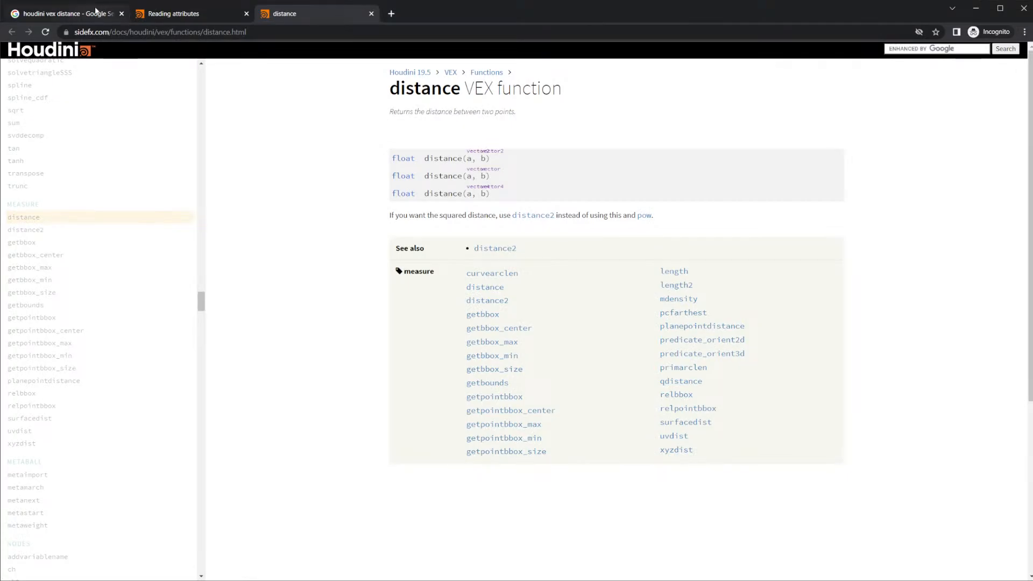
{"action": "left_click", "coordinate": [103, 14]}
{"action": "left_click_drag", "start_coordinate": [151, 66], "coordinate": [388, 68]}
{"action": "type", "text": "at"}
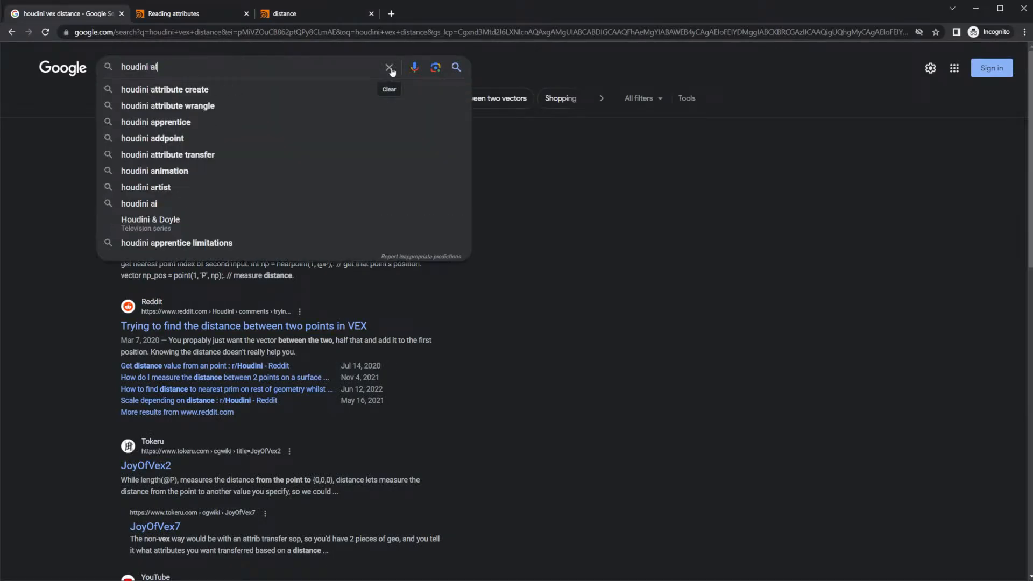
{"action": "type", "text": "tribute promot"}
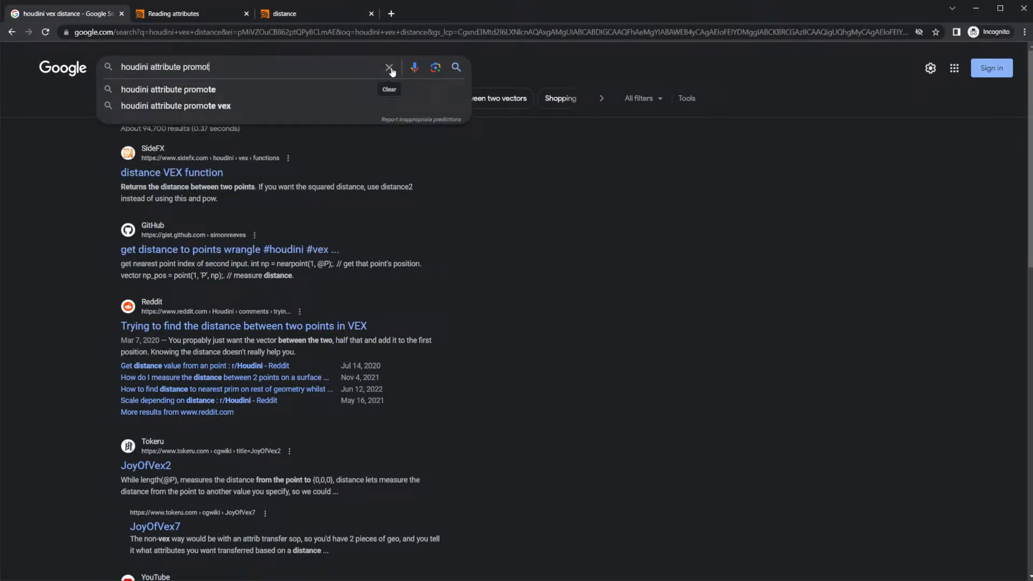
{"action": "type", "text": "e without"}
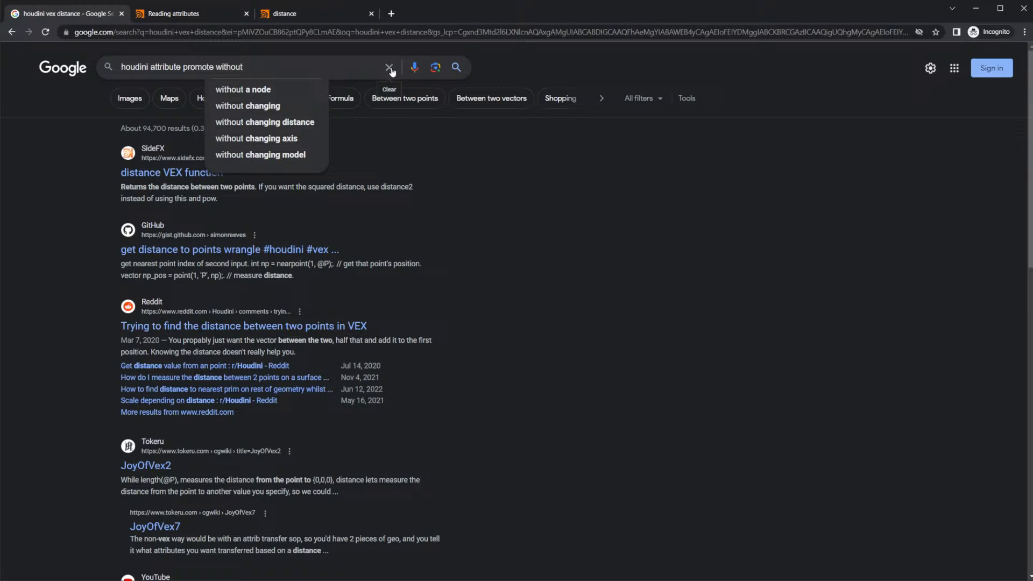
{"action": "key", "text": "Down"}
{"action": "key", "text": "Down"}
{"action": "key", "text": "Return"}
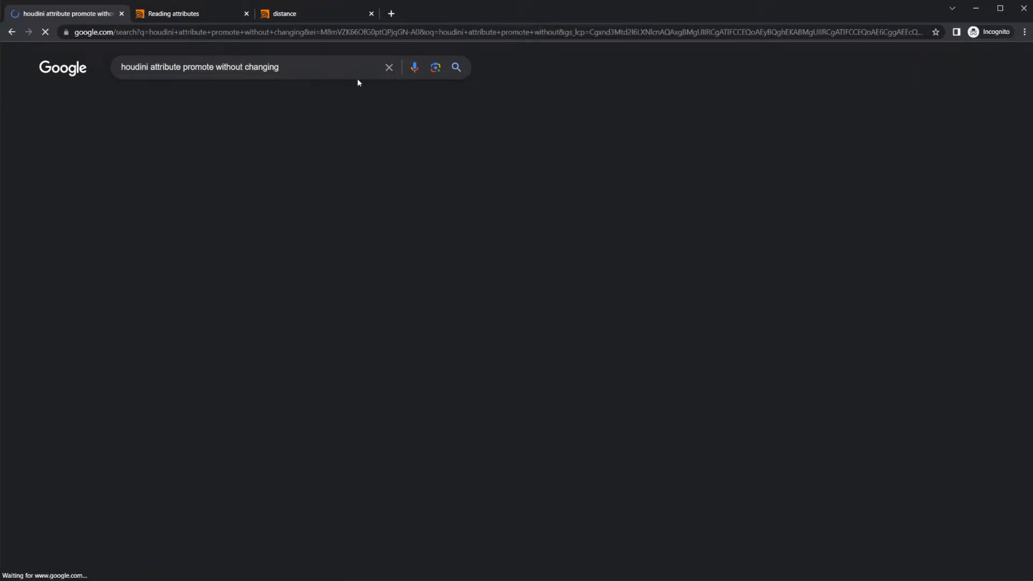
Step: Open the SideFX Attribute Promote documentation from the results, read its promotion method descriptions, and return to Houdini
{"action": "right_click", "coordinate": [263, 178]}
{"action": "left_click", "coordinate": [269, 183]}
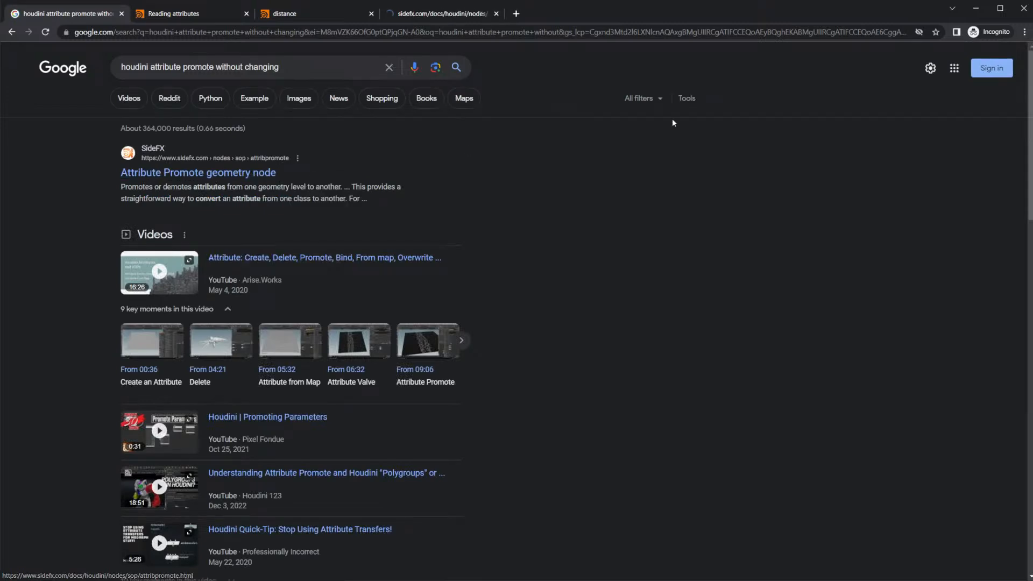
{"action": "left_click", "coordinate": [425, 17]}
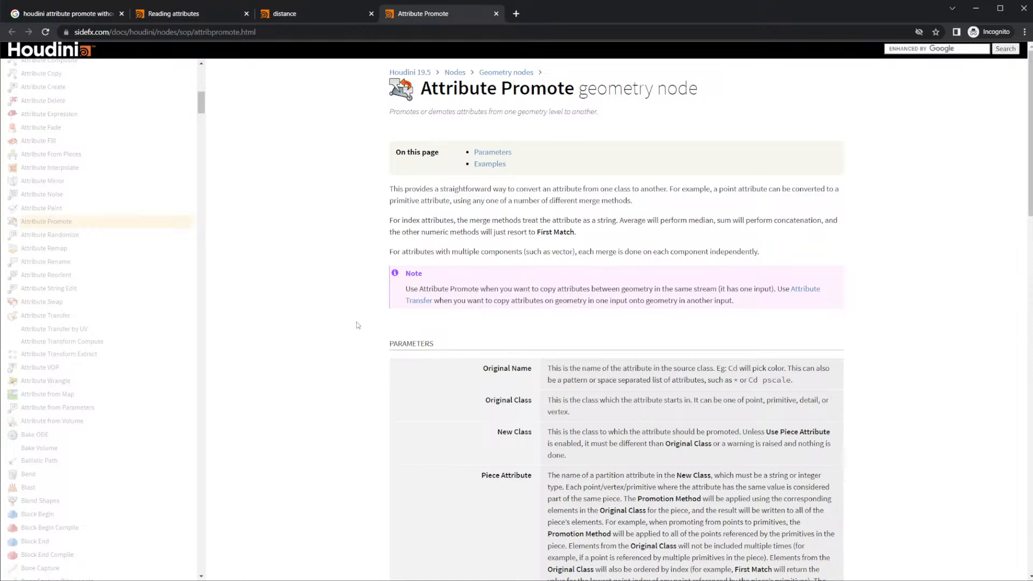
{"action": "scroll", "coordinate": [356, 325], "scroll_direction": "down", "scroll_amount": 4}
{"action": "scroll", "coordinate": [358, 325], "scroll_direction": "down", "scroll_amount": 3}
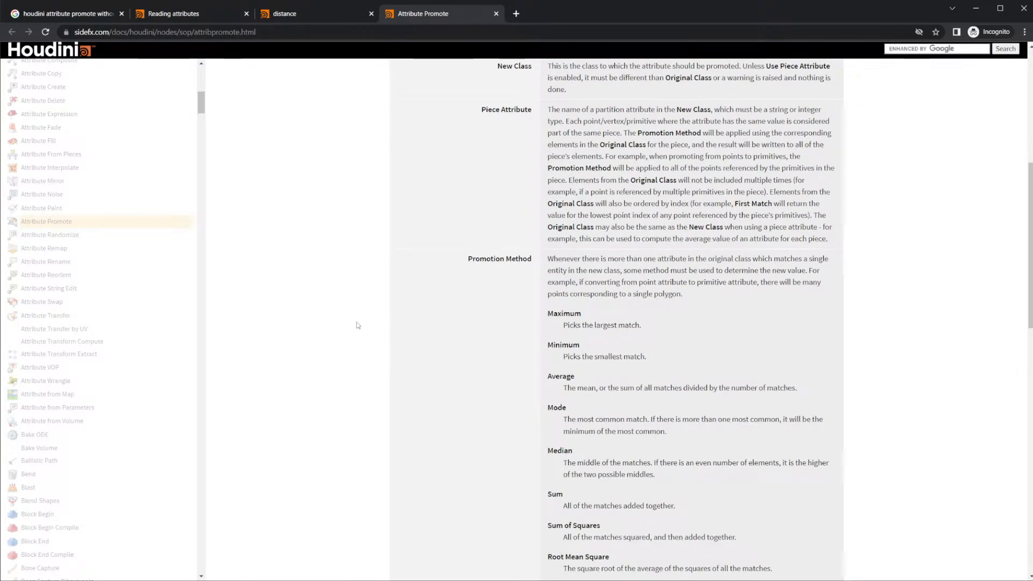
{"action": "scroll", "coordinate": [358, 325], "scroll_direction": "down", "scroll_amount": 1}
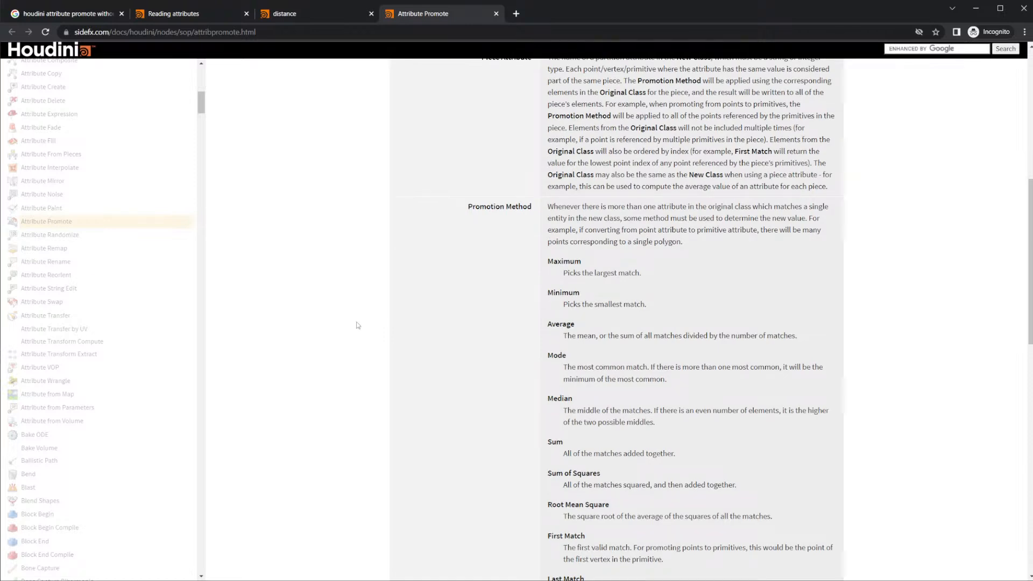
{"action": "scroll", "coordinate": [357, 325], "scroll_direction": "down", "scroll_amount": 4}
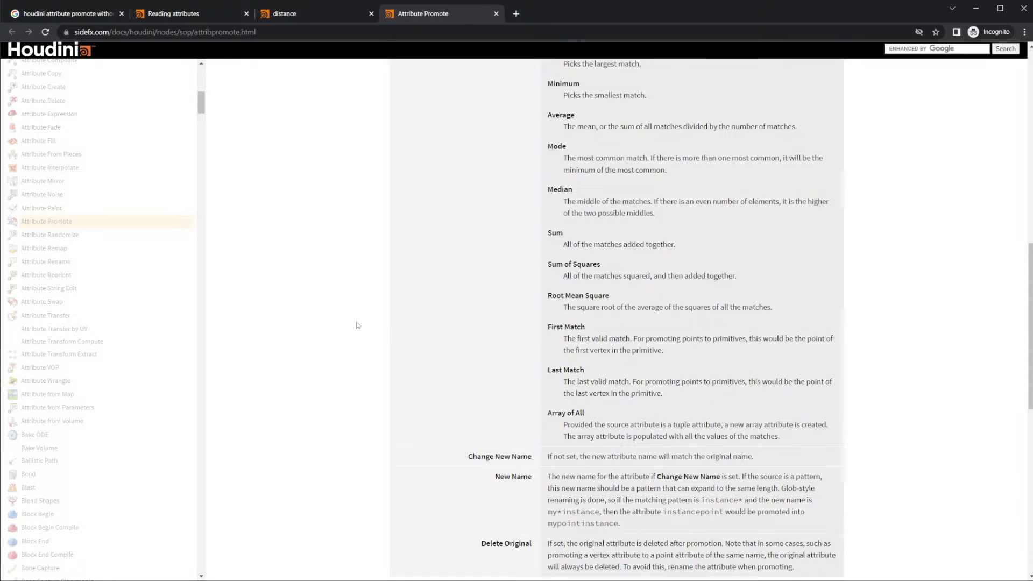
{"action": "scroll", "coordinate": [357, 322], "scroll_direction": "down", "scroll_amount": 3}
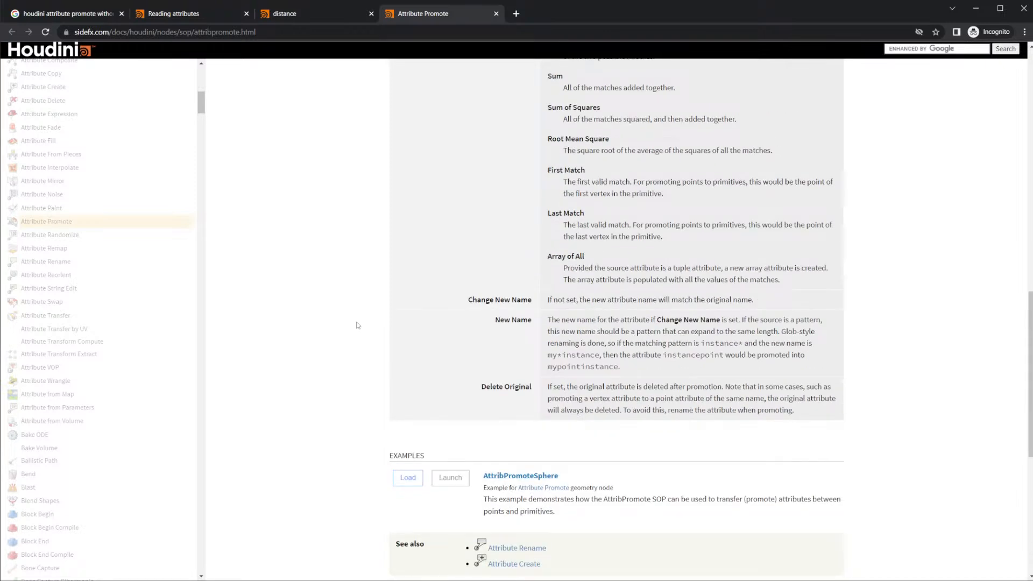
{"action": "scroll", "coordinate": [408, 415], "scroll_direction": "up", "scroll_amount": 1}
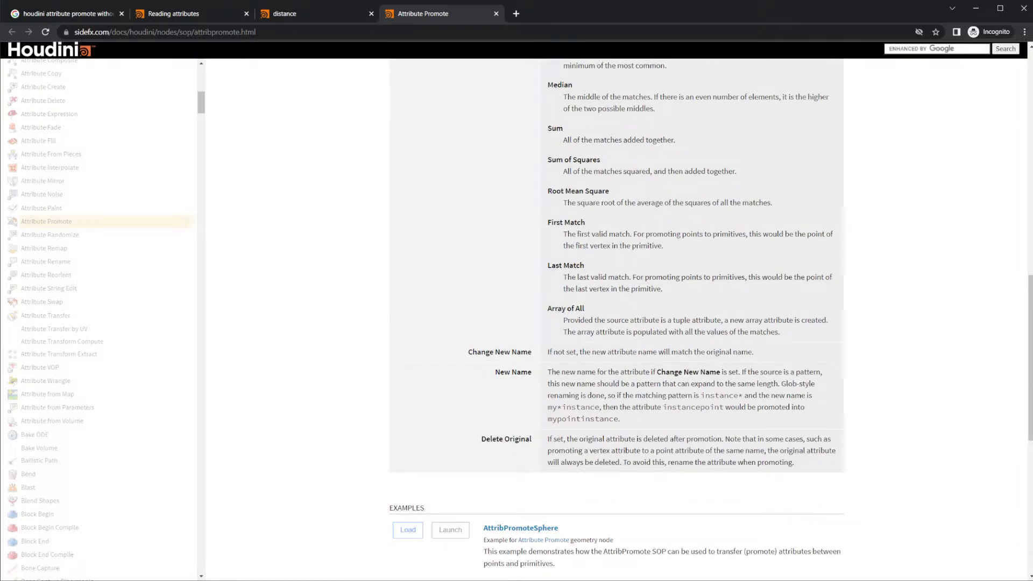
{"action": "left_click", "coordinate": [589, 551]}
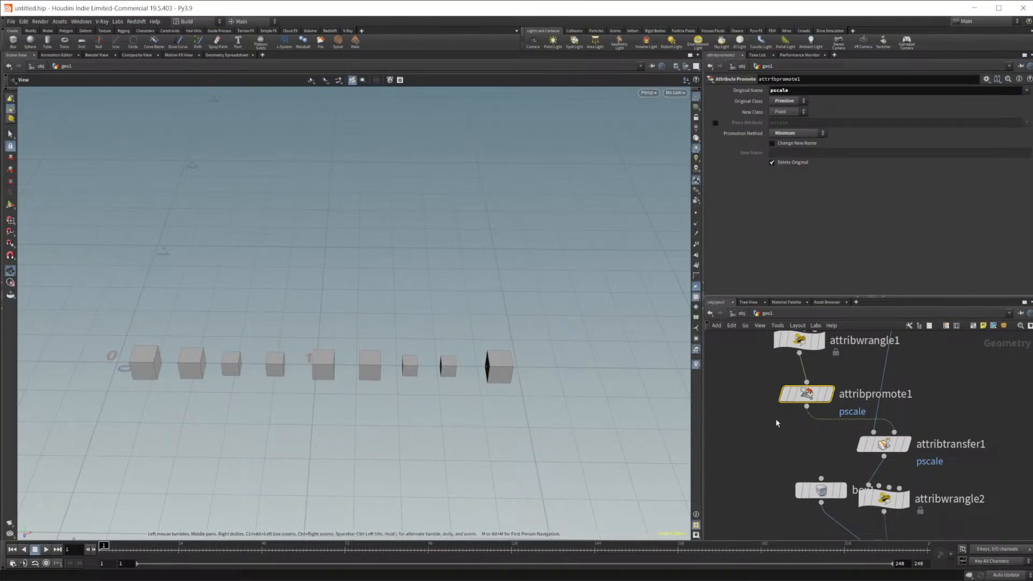
Step: Add a Primitive VOP node beside attribpromote1, fed by attribwrangle1
{"action": "middle_click_drag", "start_coordinate": [769, 427], "coordinate": [808, 475]}
{"action": "key", "text": "Tab"}
{"action": "key", "text": "Escape"}
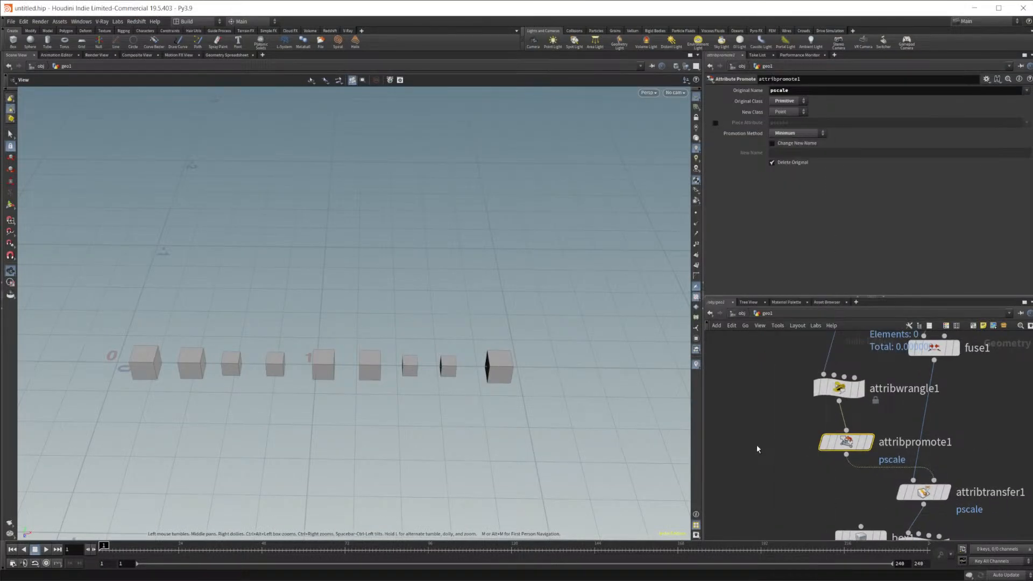
{"action": "key", "text": "Tab"}
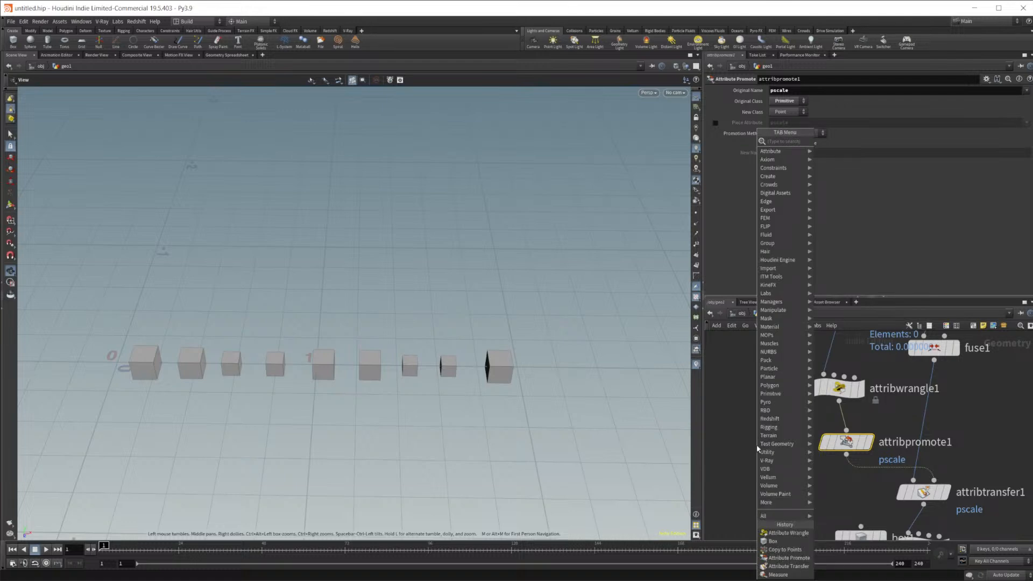
{"action": "type", "text": "pri"}
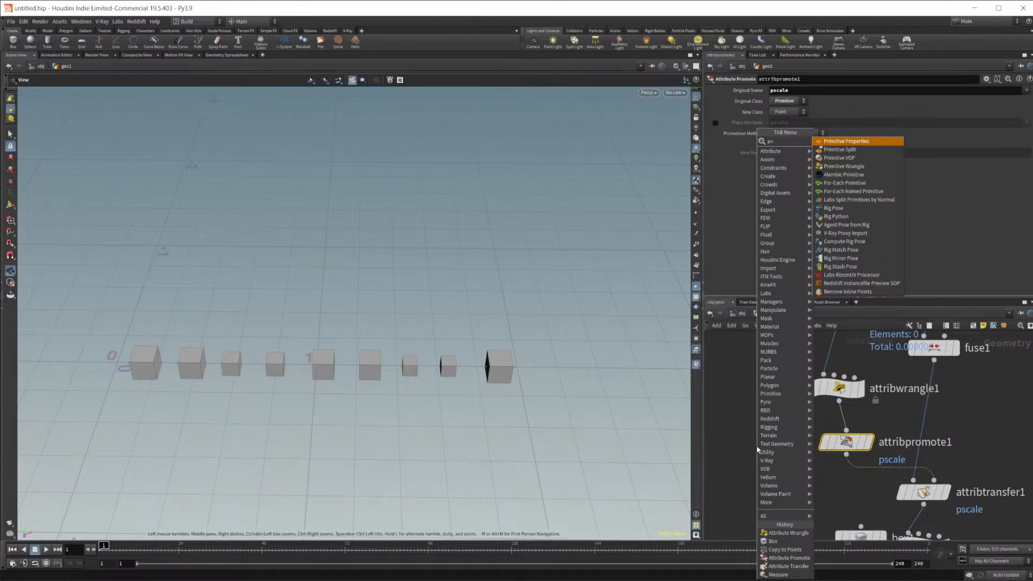
{"action": "type", "text": "mitivevop"}
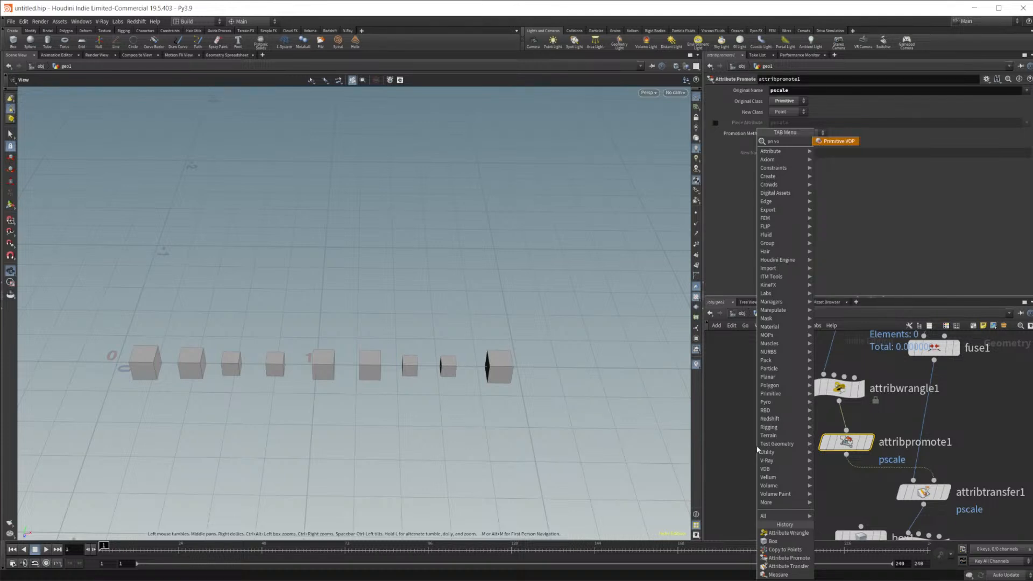
{"action": "key", "text": "Return"}
{"action": "left_click", "coordinate": [757, 450]}
{"action": "mouse_move", "coordinate": [757, 451]}
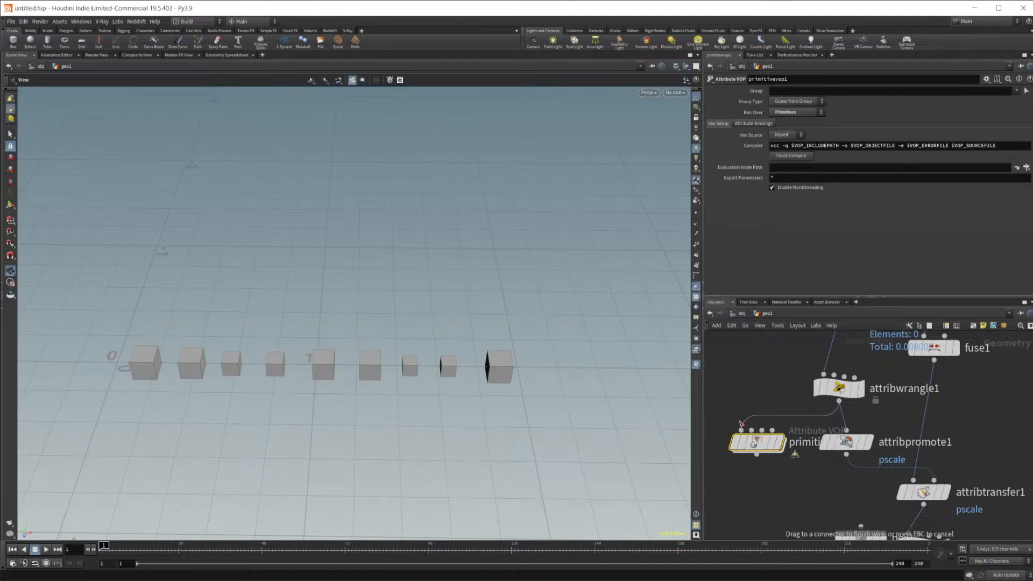
Step: Try adding a Bind node inside the Primitive VOP, and delete the VOP from the geo1 network
{"action": "double_click", "coordinate": [753, 442]}
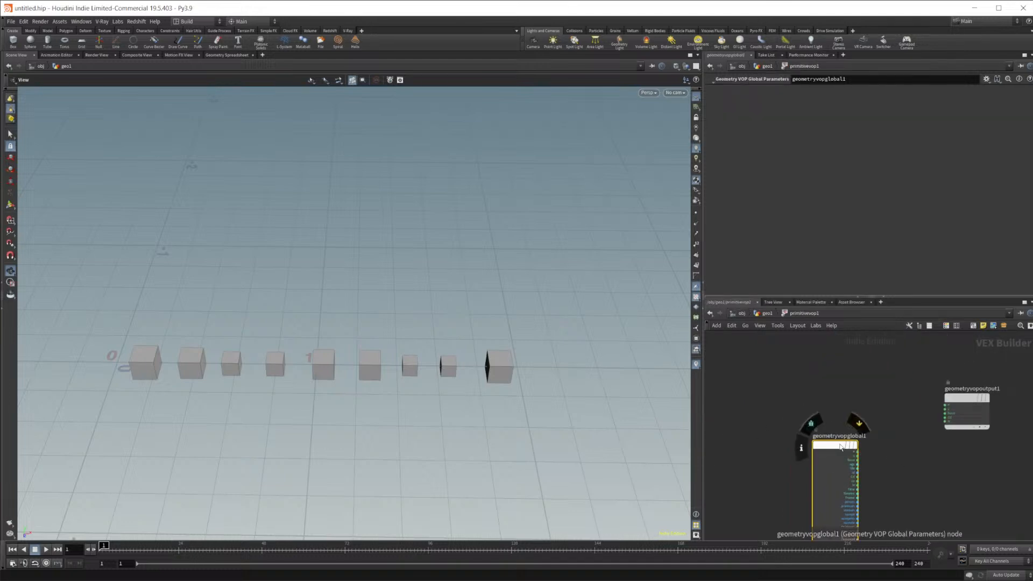
{"action": "left_click_drag", "start_coordinate": [840, 435], "coordinate": [775, 412]}
{"action": "left_click", "coordinate": [865, 442]}
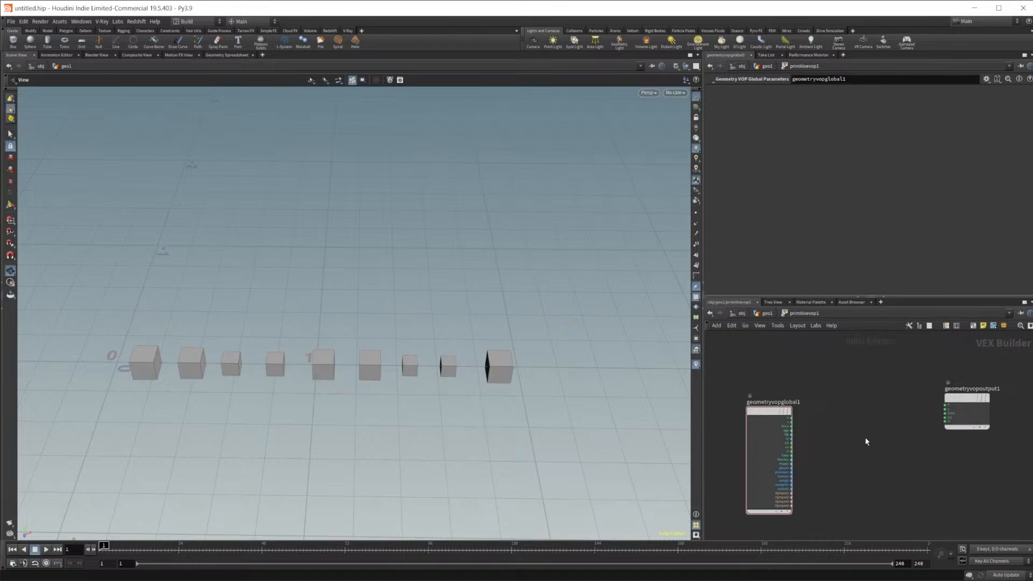
{"action": "key", "text": "Tab"}
{"action": "type", "text": "bind"}
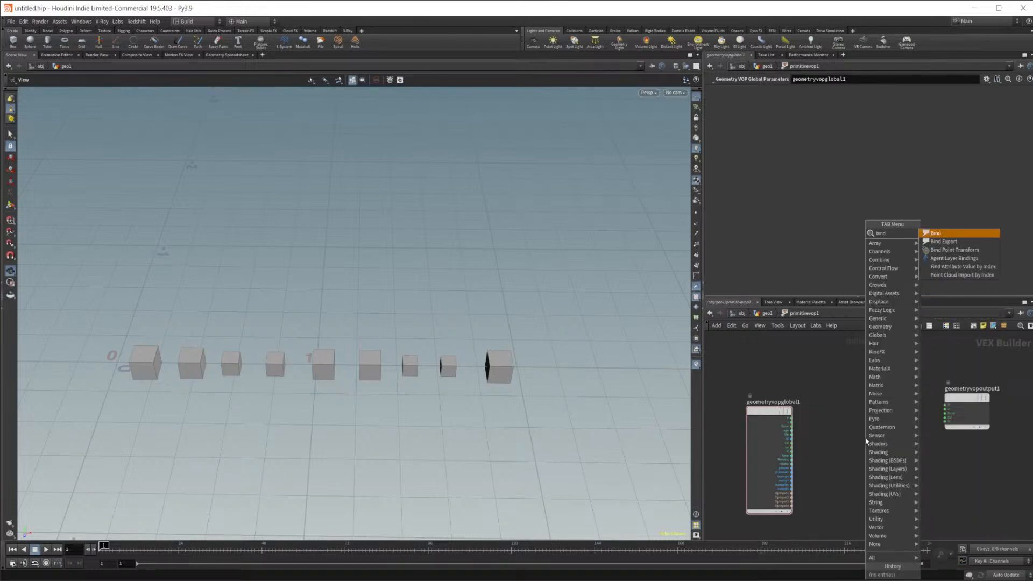
{"action": "key", "text": "Return"}
{"action": "left_click", "coordinate": [858, 450]}
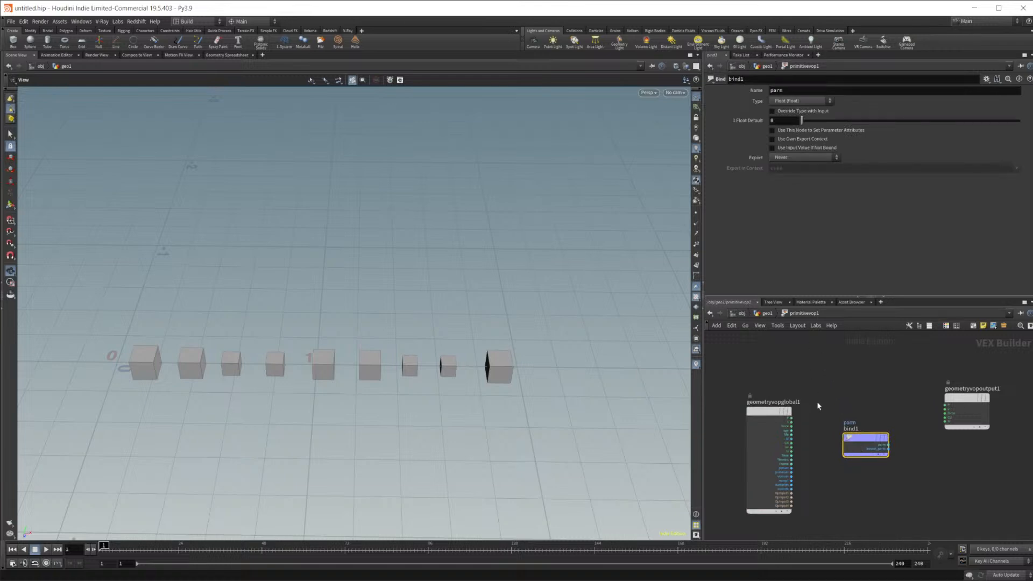
{"action": "key", "text": "u"}
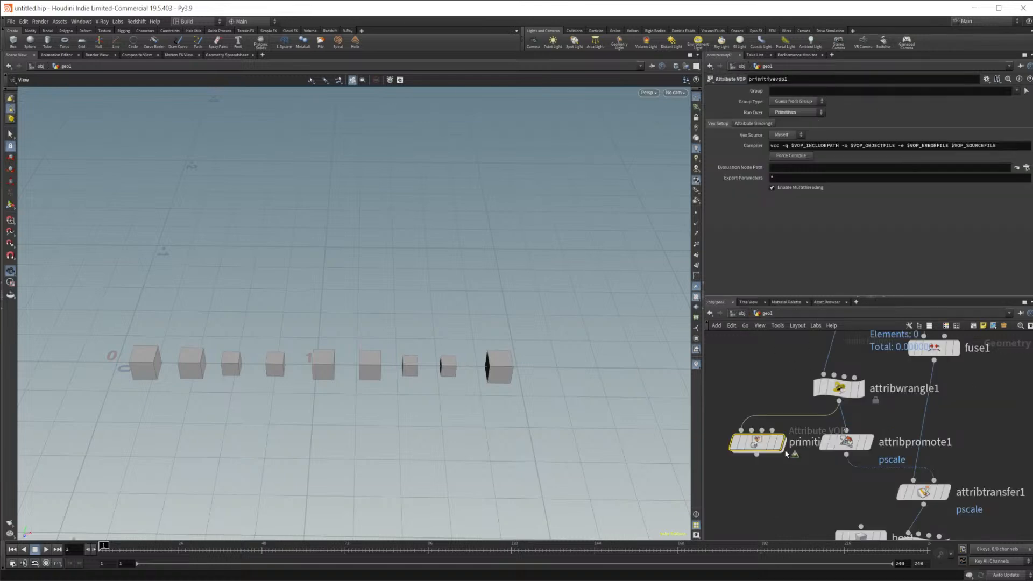
{"action": "key", "text": "Delete"}
Step: Align attribpromote1 directly beneath attribwrangle1 and set its promotion method to Maximum
{"action": "left_click", "coordinate": [847, 442]}
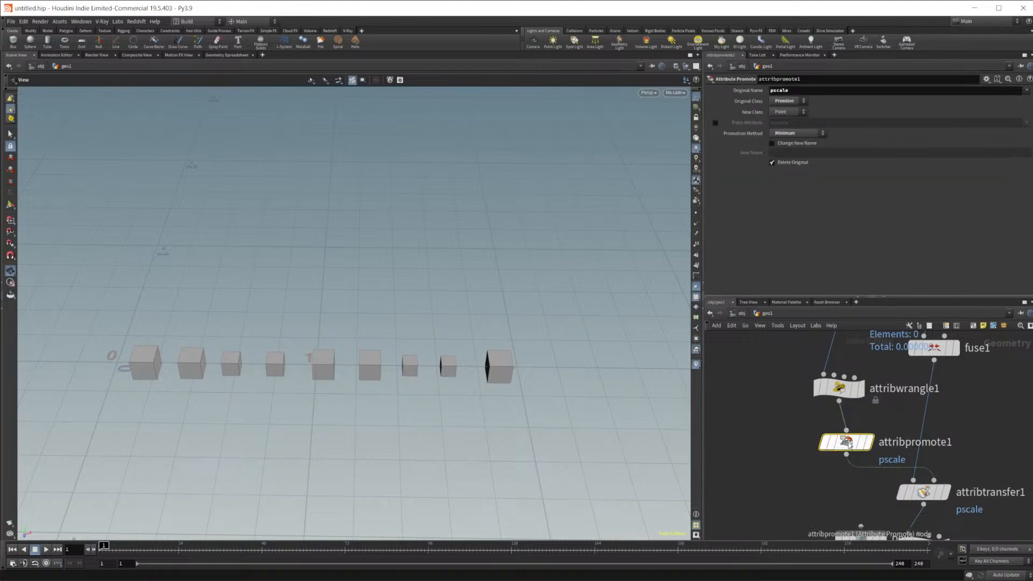
{"action": "left_click_drag", "start_coordinate": [848, 442], "coordinate": [840, 444]}
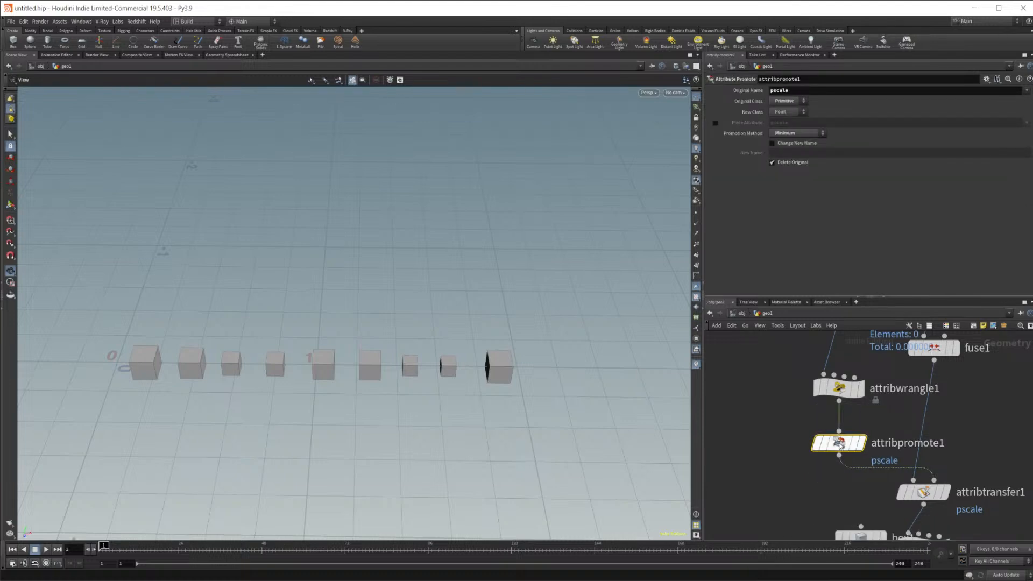
{"action": "left_click", "coordinate": [795, 136]}
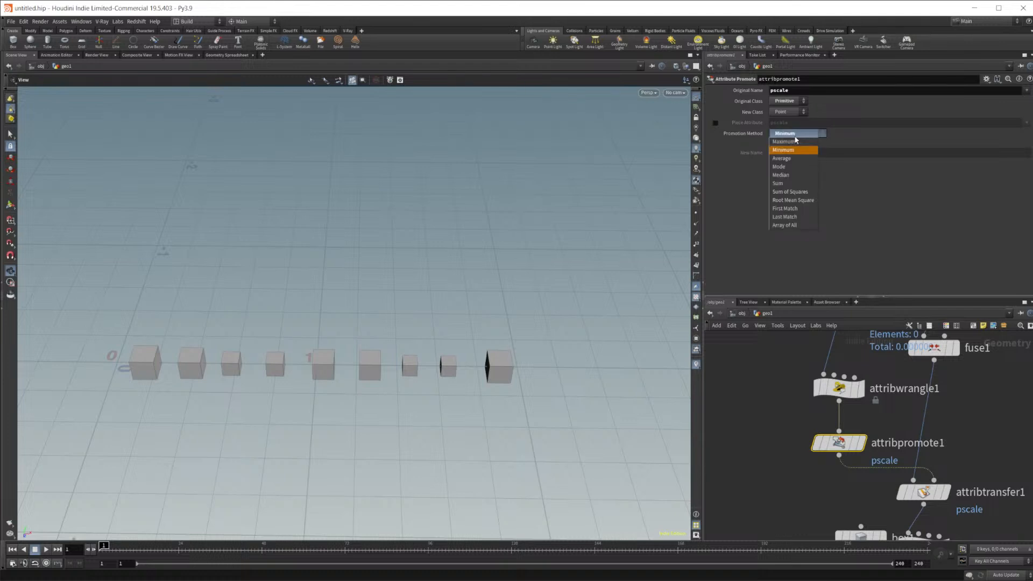
{"action": "left_click", "coordinate": [795, 141]}
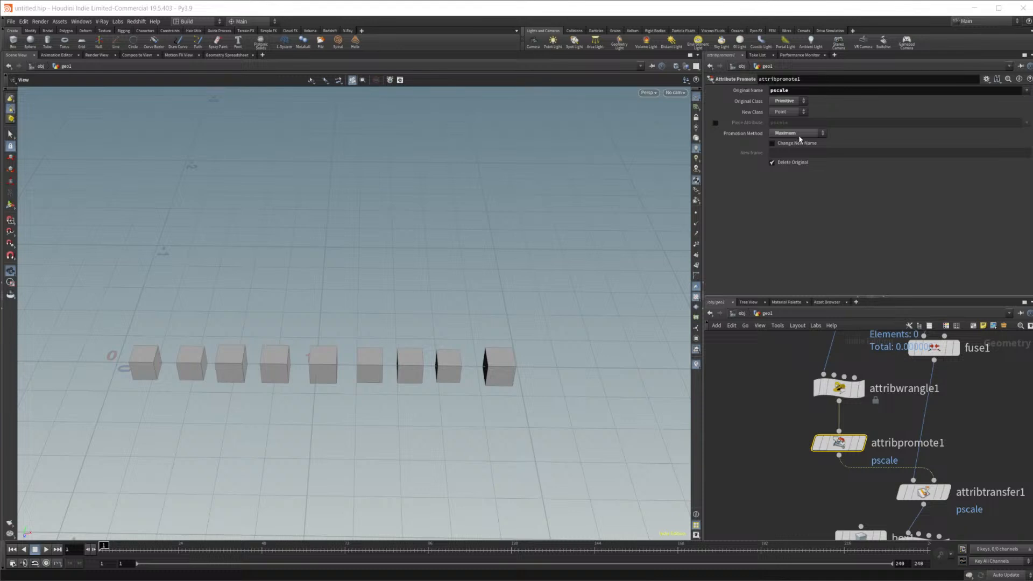
Step: Try Mode and Sum of Squares as attribpromote1's promotion method, and return it to Maximum
{"action": "left_click", "coordinate": [796, 134]}
{"action": "left_click", "coordinate": [791, 167]}
{"action": "left_click", "coordinate": [801, 134]}
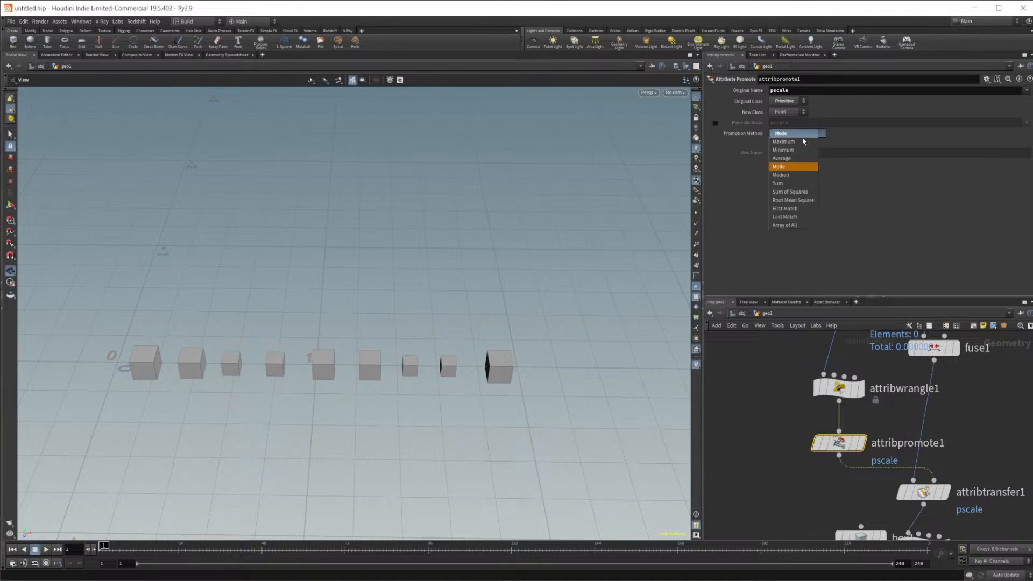
{"action": "left_click", "coordinate": [790, 192]}
{"action": "left_click", "coordinate": [806, 134]}
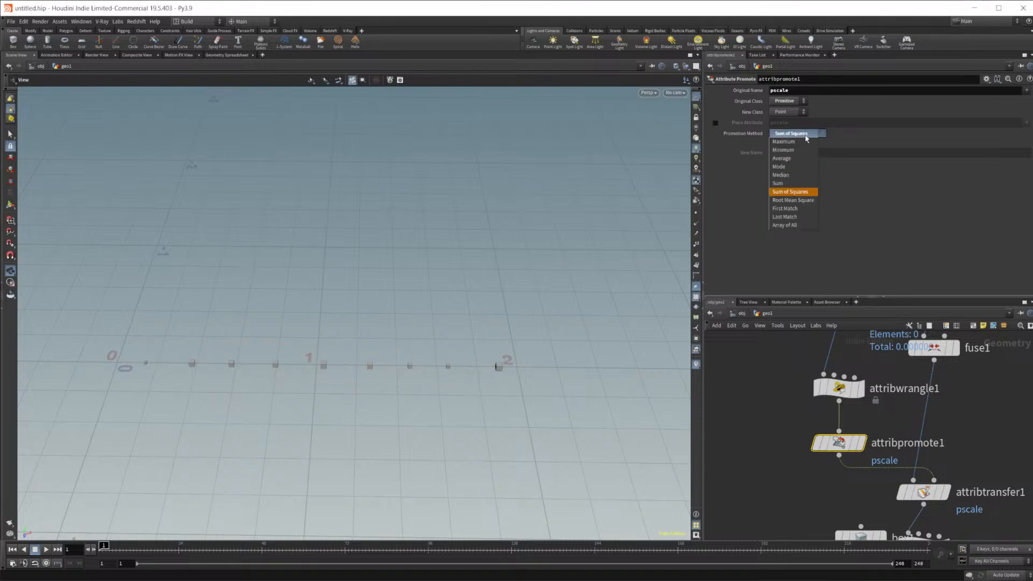
{"action": "left_click", "coordinate": [784, 141]}
{"action": "middle_click_drag", "start_coordinate": [855, 485], "coordinate": [830, 460]}
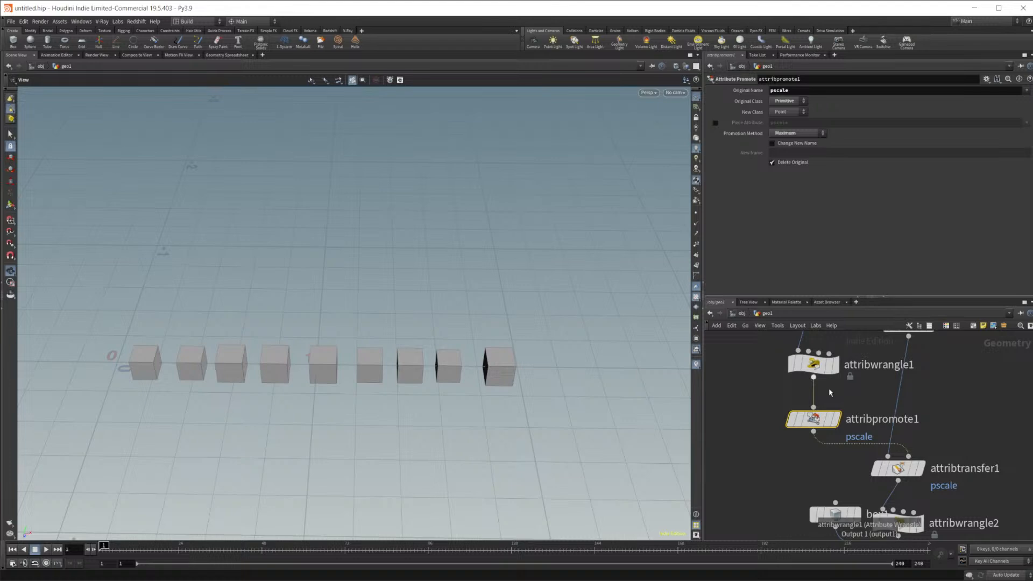
Step: Compare the point and primitive pscale values of attribwrangle1 and attribpromote1 in the geometry spreadsheet
{"action": "left_click", "coordinate": [221, 56]}
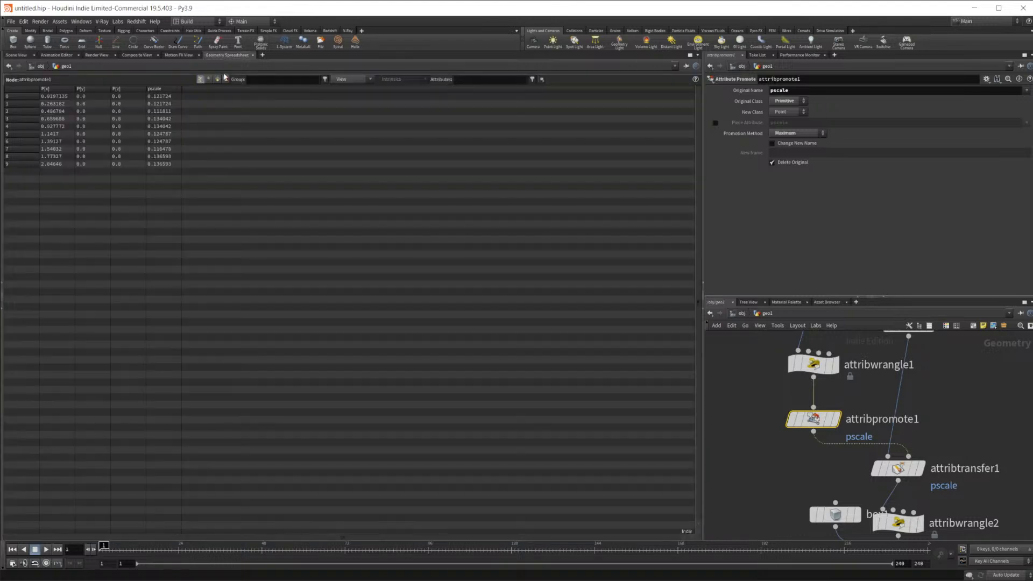
{"action": "left_click", "coordinate": [813, 364]}
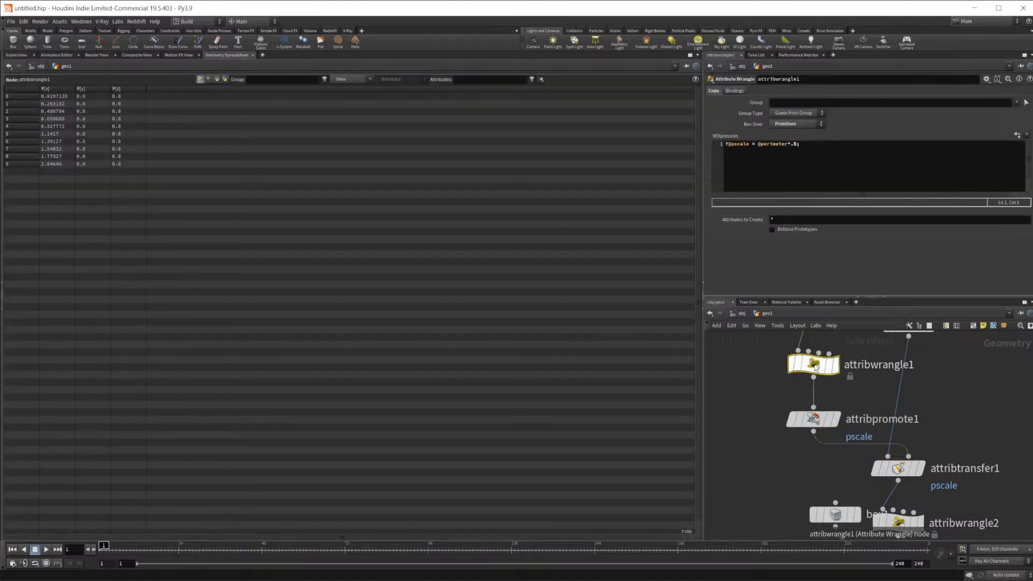
{"action": "left_click", "coordinate": [219, 79]}
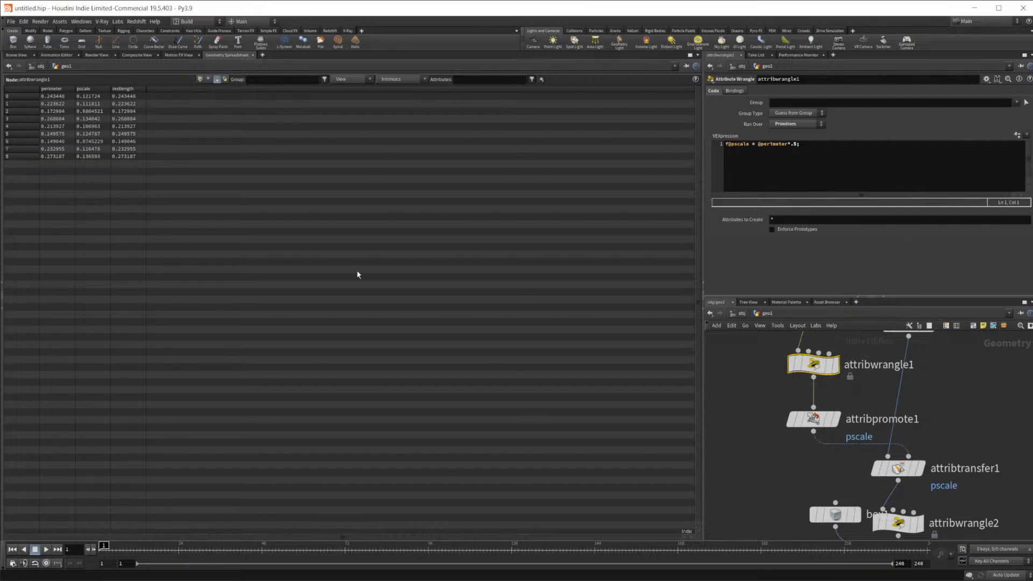
{"action": "left_click", "coordinate": [813, 418]}
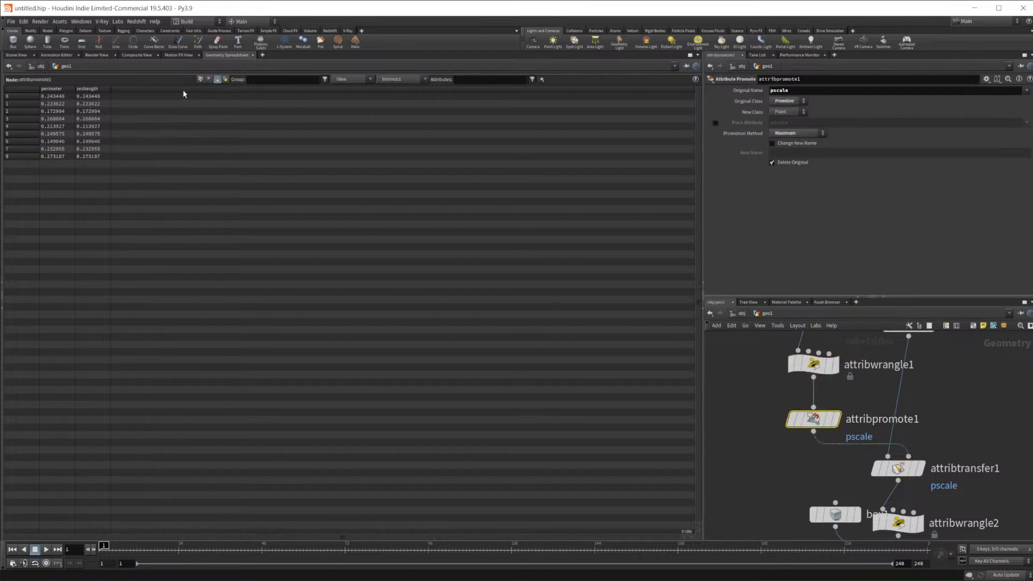
{"action": "left_click", "coordinate": [200, 80]}
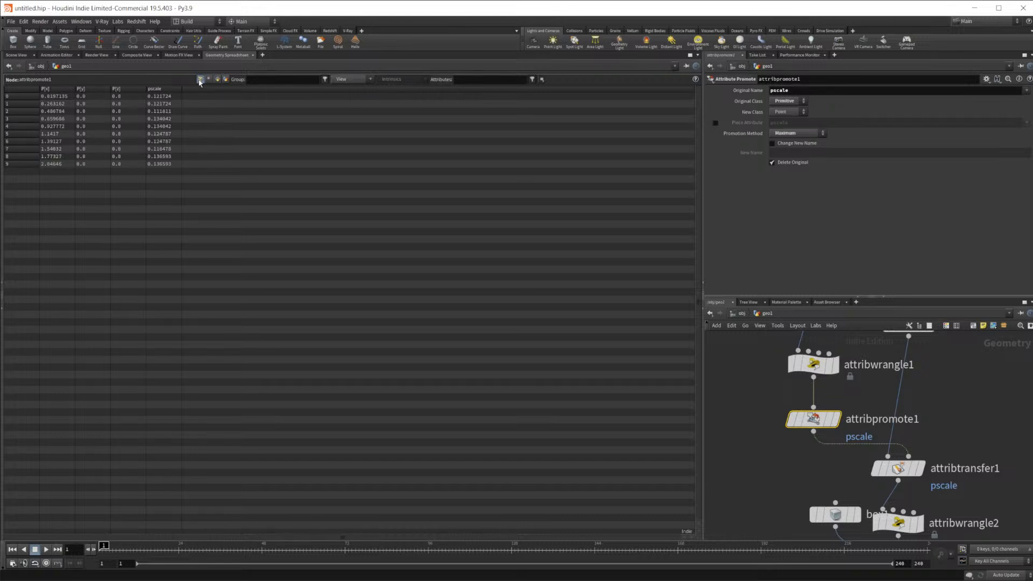
{"action": "left_click", "coordinate": [217, 80]}
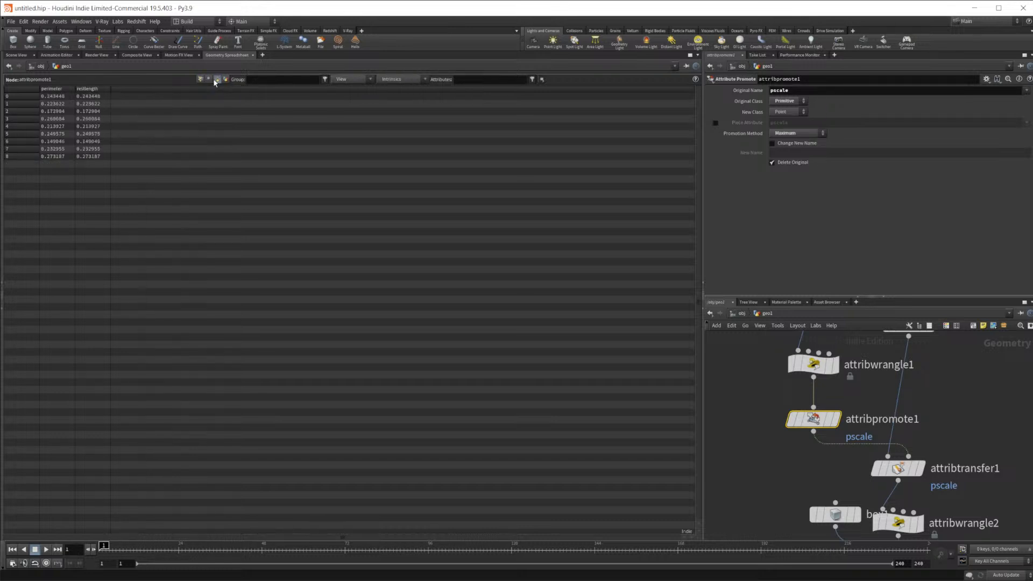
{"action": "left_click", "coordinate": [820, 367]}
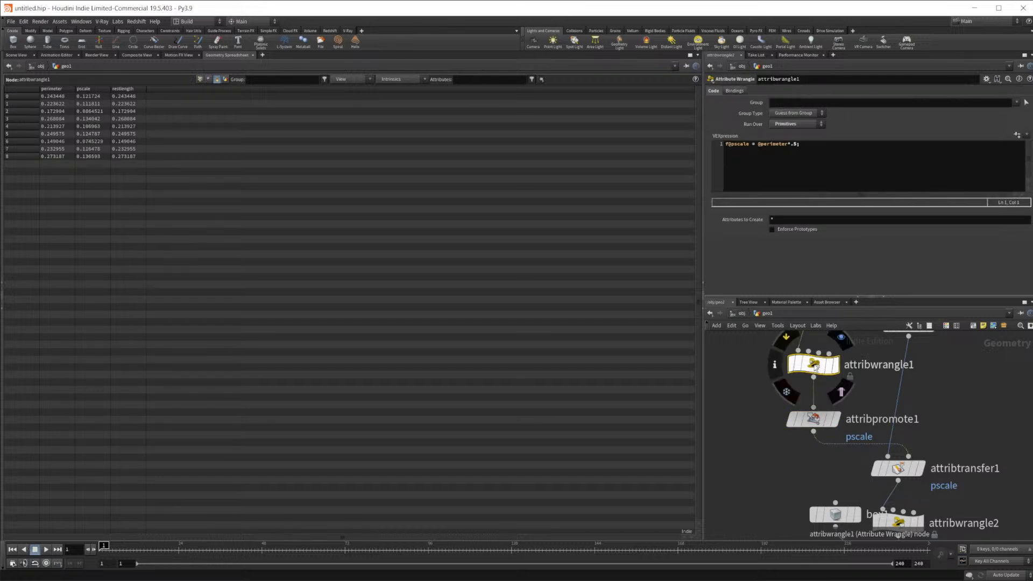
{"action": "left_click", "coordinate": [761, 414]}
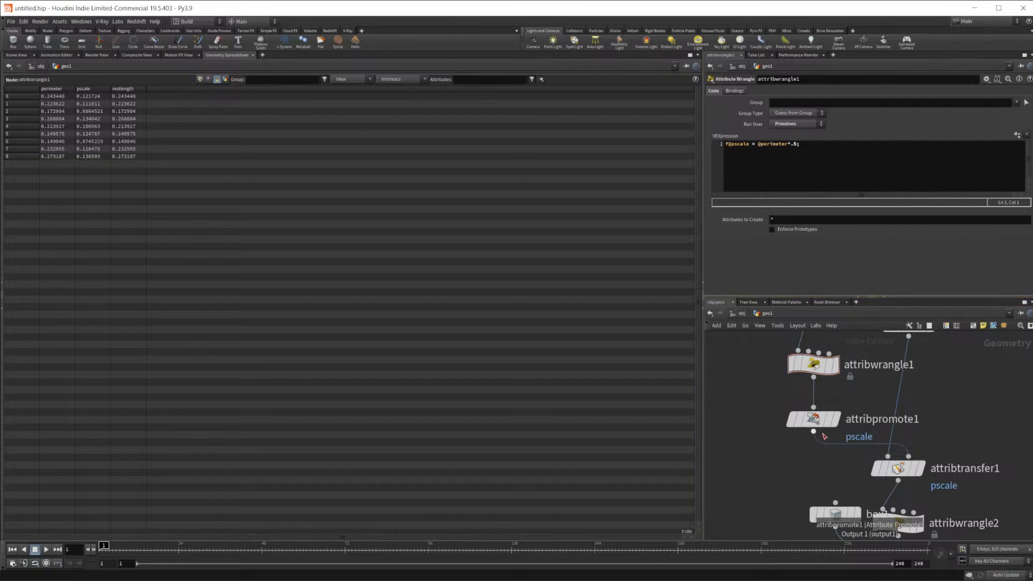
Step: Set attribpromote1's promotion method to Average, check attribwrangle1's primitive values, and return to the 3D scene view
{"action": "left_click", "coordinate": [813, 419]}
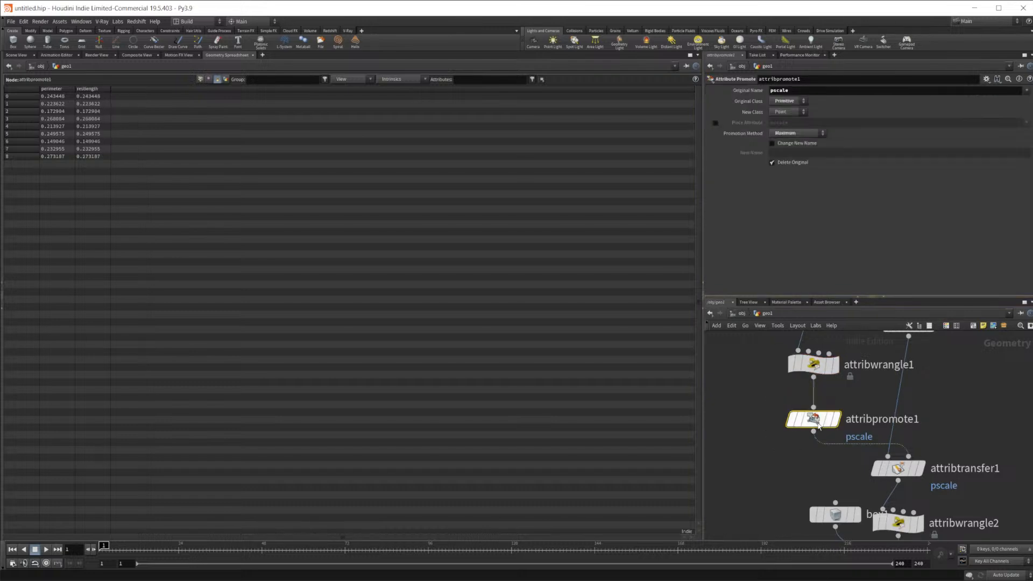
{"action": "left_click", "coordinate": [797, 133]}
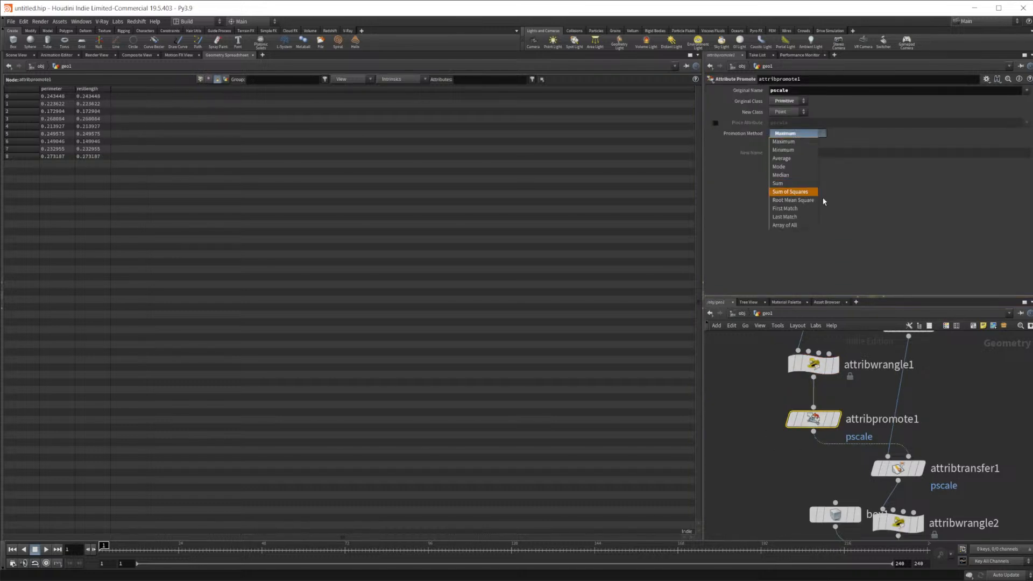
{"action": "left_click", "coordinate": [793, 158]}
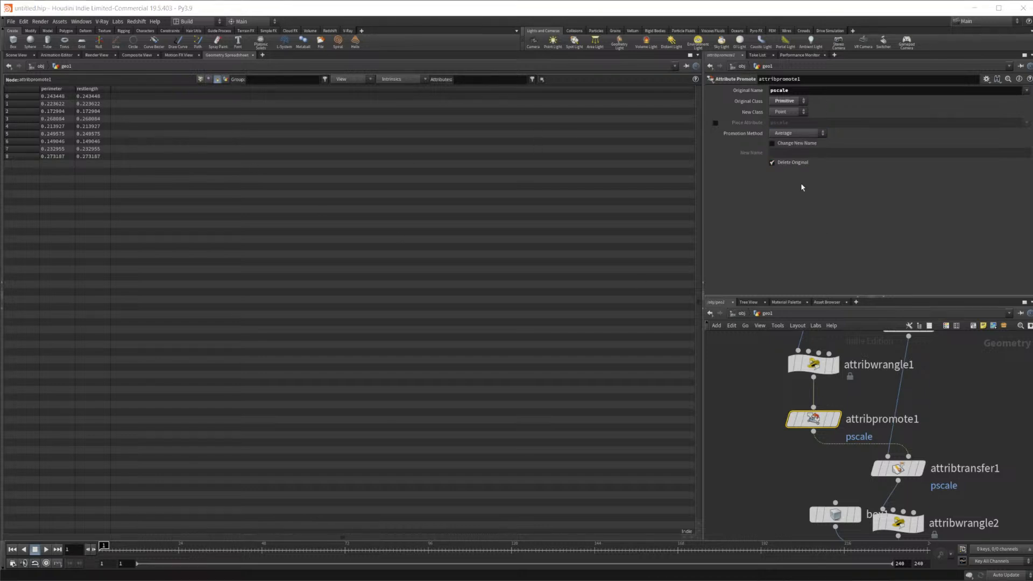
{"action": "mouse_move", "coordinate": [816, 420]}
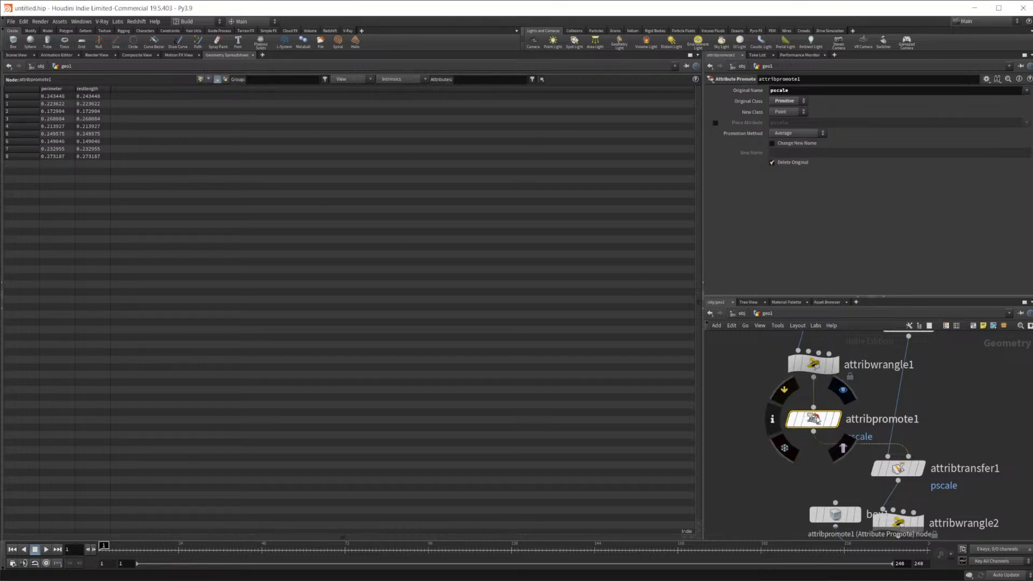
{"action": "left_click", "coordinate": [814, 364]}
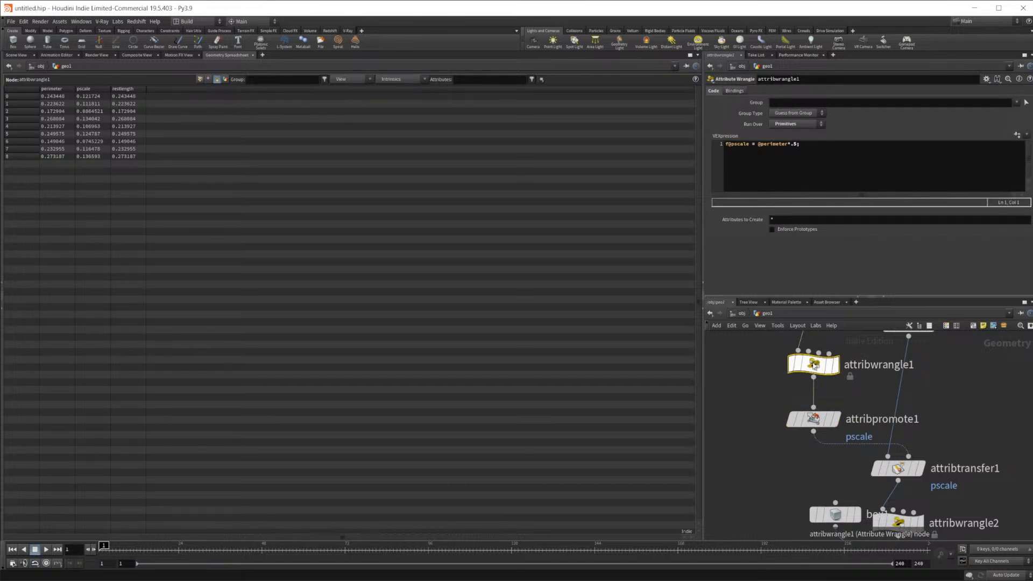
{"action": "left_click", "coordinate": [24, 55]}
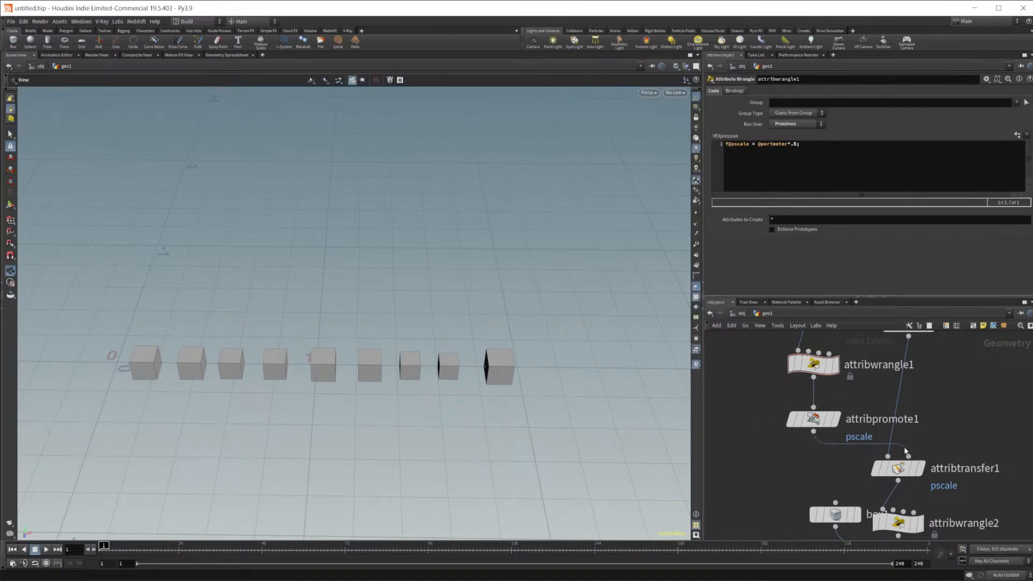
Step: Examine the measurement and output attribute settings of the measure1 node
{"action": "scroll", "coordinate": [929, 453], "scroll_direction": "down", "scroll_amount": 3}
{"action": "middle_click_drag", "start_coordinate": [995, 450], "coordinate": [956, 417]}
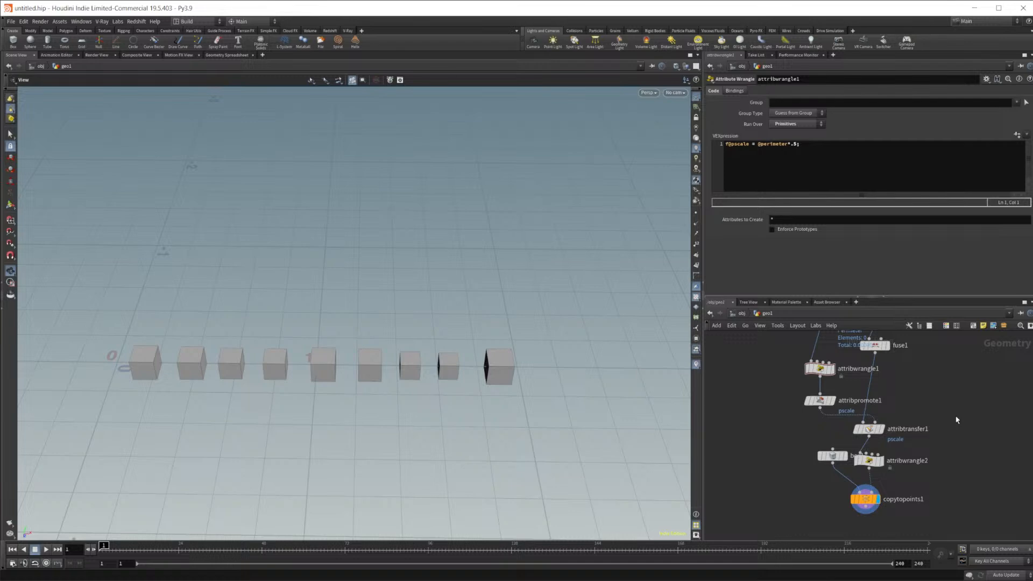
{"action": "middle_click_drag", "start_coordinate": [959, 385], "coordinate": [951, 464]}
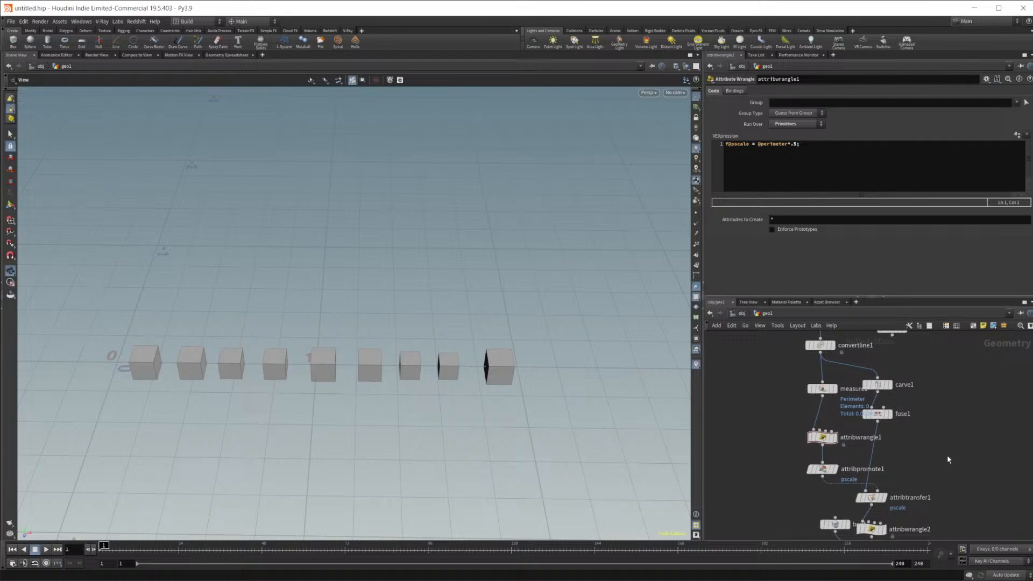
{"action": "scroll", "coordinate": [860, 420], "scroll_direction": "up", "scroll_amount": 2}
{"action": "left_click", "coordinate": [778, 375]}
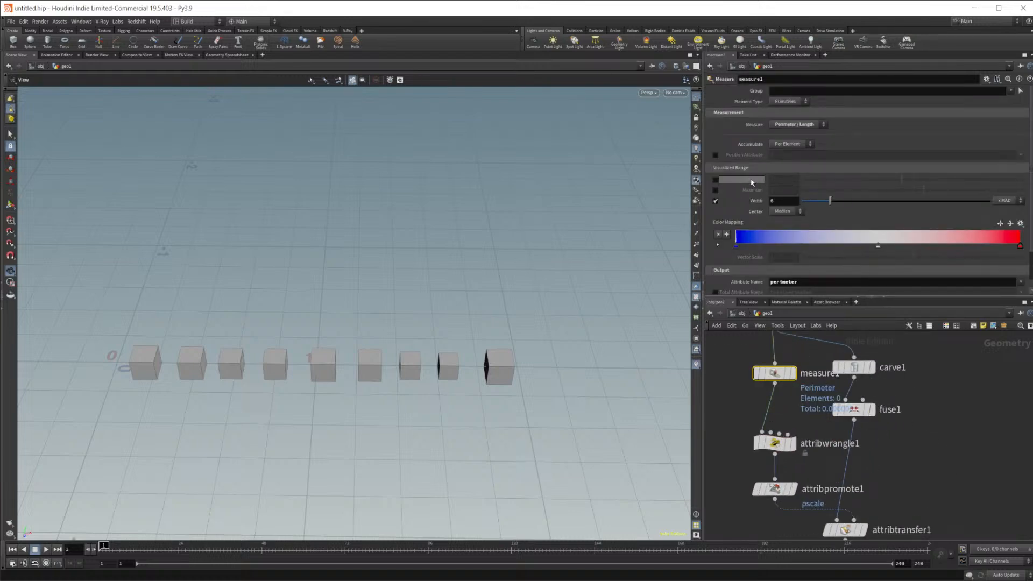
{"action": "scroll", "coordinate": [751, 182], "scroll_direction": "down", "scroll_amount": 2}
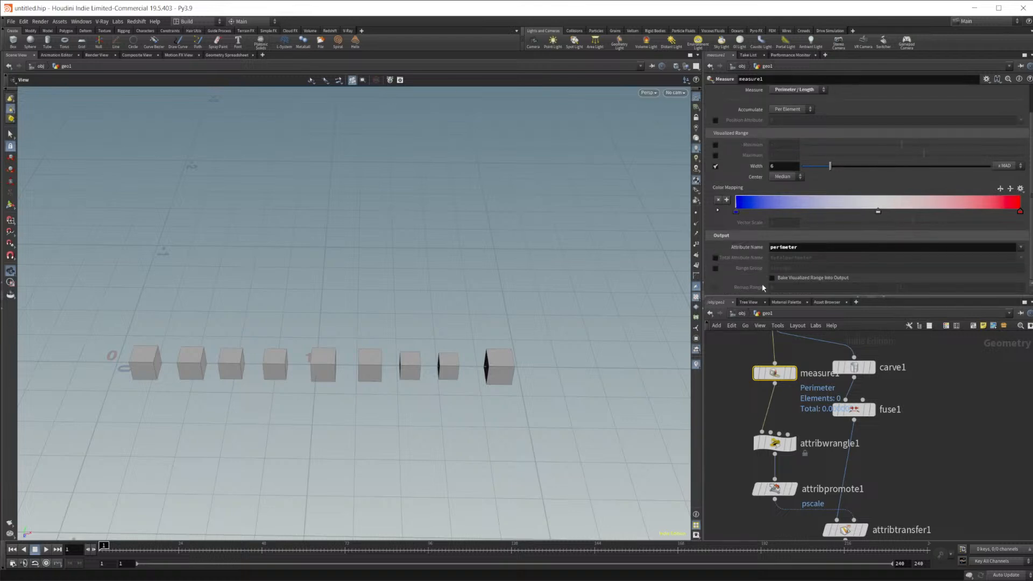
{"action": "mouse_move", "coordinate": [770, 375]}
Step: Try an Attribute Copy node beside attribwrangle1, and delete it from the geo1 network
{"action": "middle_click_drag", "start_coordinate": [738, 422], "coordinate": [747, 411]}
{"action": "key", "text": "Tab"}
{"action": "type", "text": "att"}
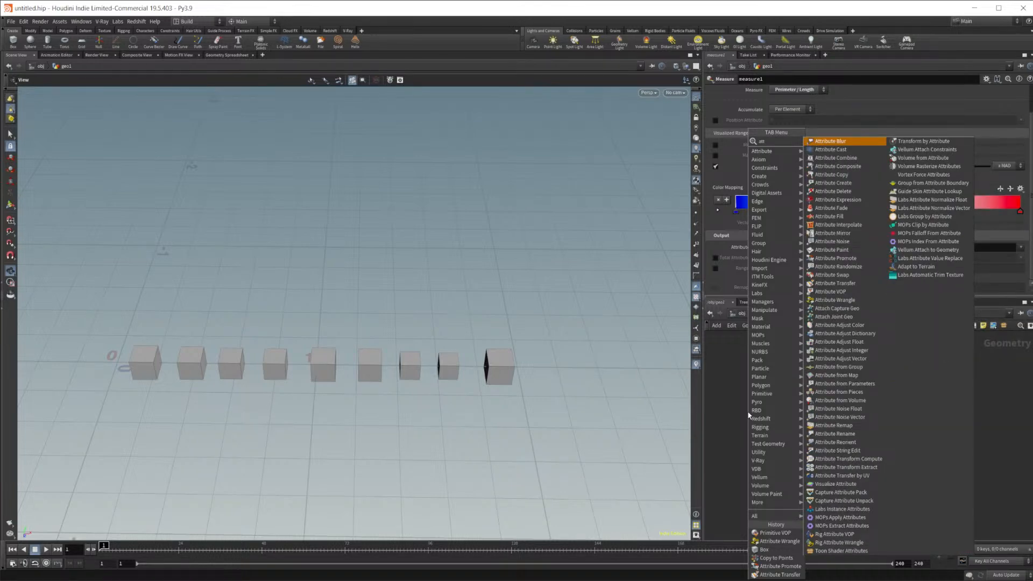
{"action": "key", "text": "Down"}
{"action": "key", "text": "Down"}
{"action": "key", "text": "Down"}
{"action": "key", "text": "Down"}
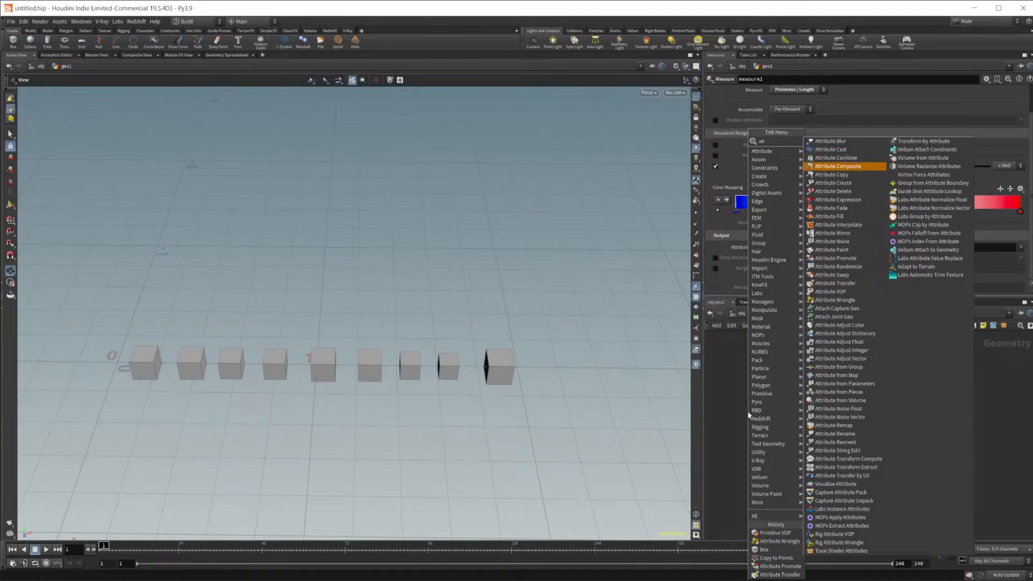
{"action": "key", "text": "Return"}
{"action": "left_click", "coordinate": [747, 414]}
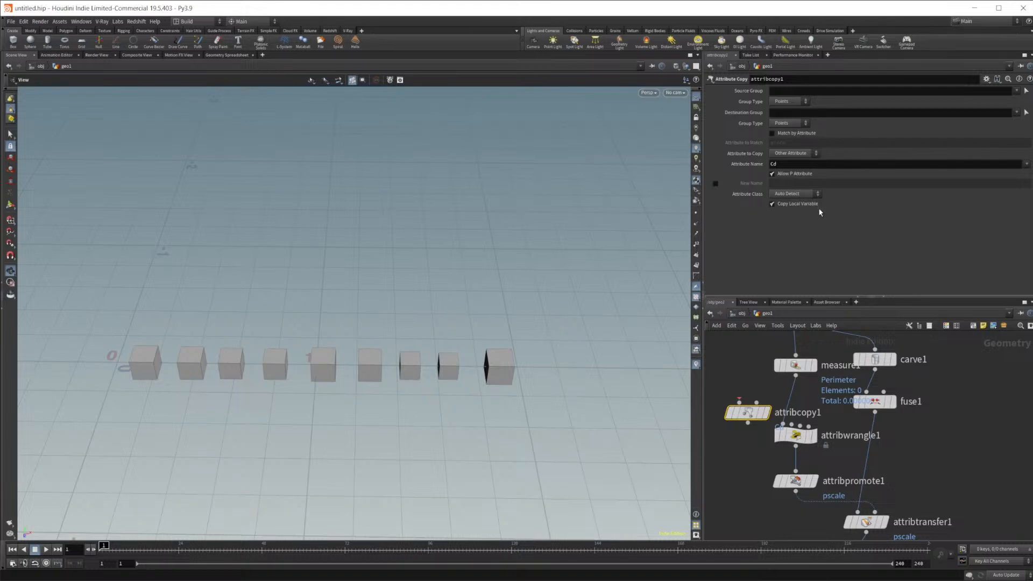
{"action": "left_click_drag", "start_coordinate": [744, 358], "coordinate": [743, 425]}
{"action": "key", "text": "Delete"}
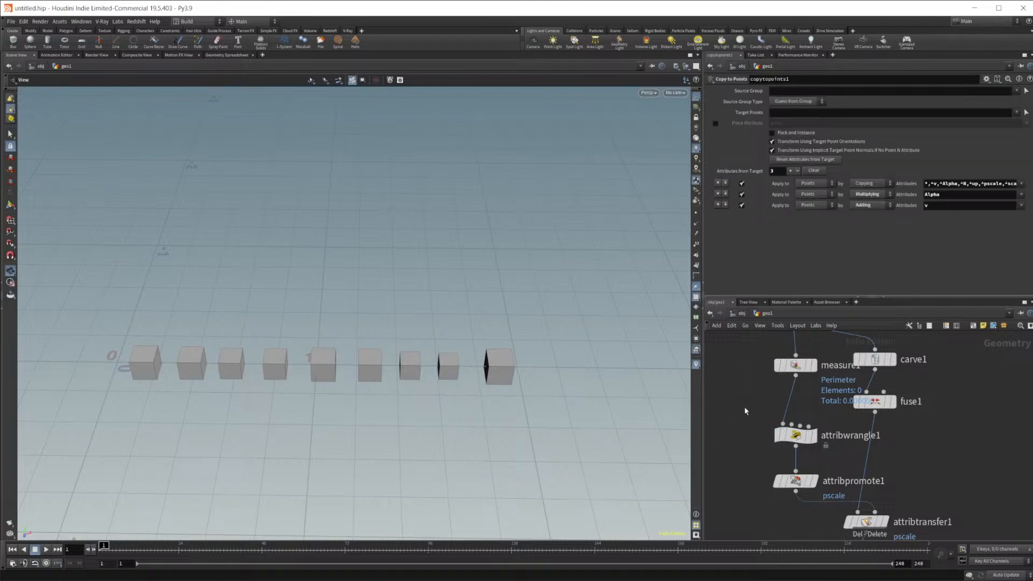
Step: Search the available nodes for "attr" to find another attribute operator for the geo1 network
{"action": "key", "text": "Tab"}
{"action": "type", "text": "att"}
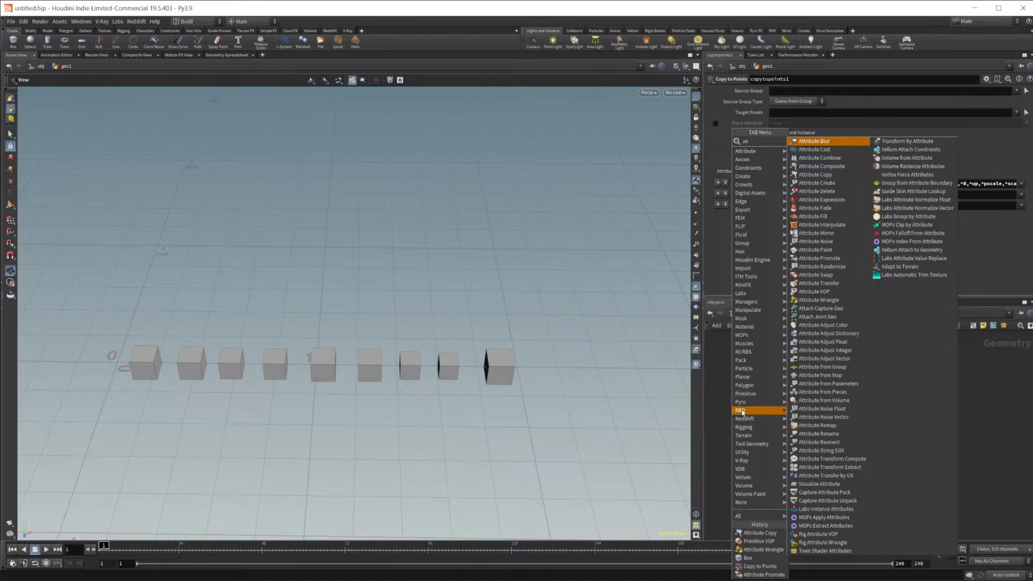
{"action": "left_click", "coordinate": [874, 404]}
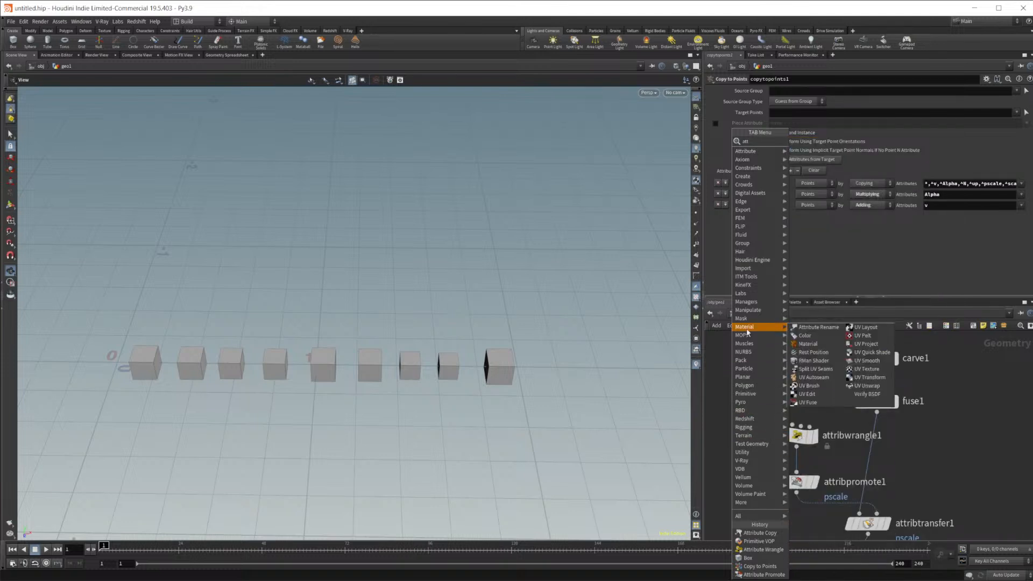
{"action": "type", "text": "attr"}
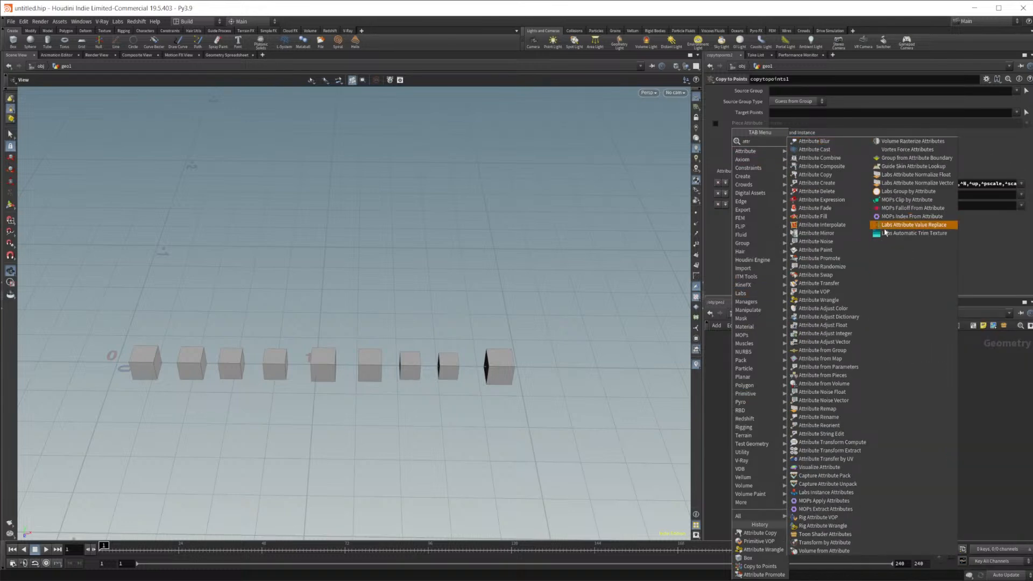
{"action": "left_click", "coordinate": [863, 276]}
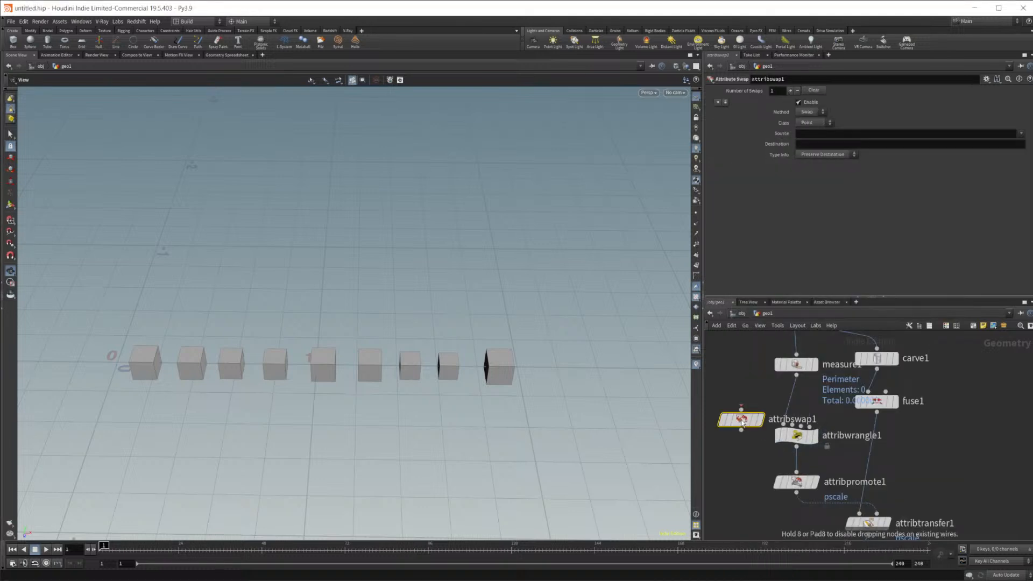
{"action": "left_click", "coordinate": [743, 421]}
{"action": "left_click", "coordinate": [817, 123]}
{"action": "left_click", "coordinate": [818, 124]}
{"action": "left_click", "coordinate": [845, 156]}
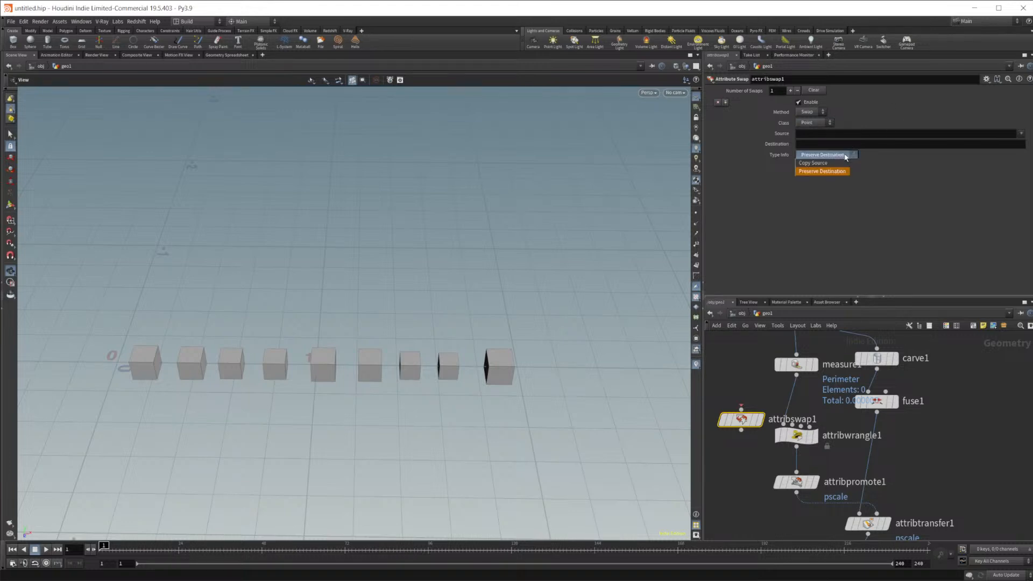
{"action": "left_click", "coordinate": [845, 157]}
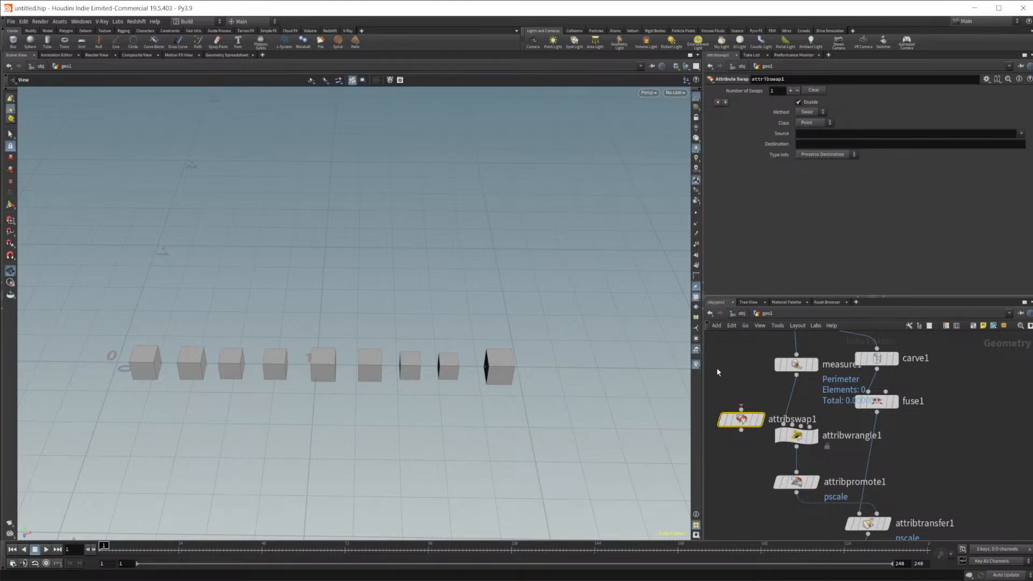
{"action": "key", "text": "Delete"}
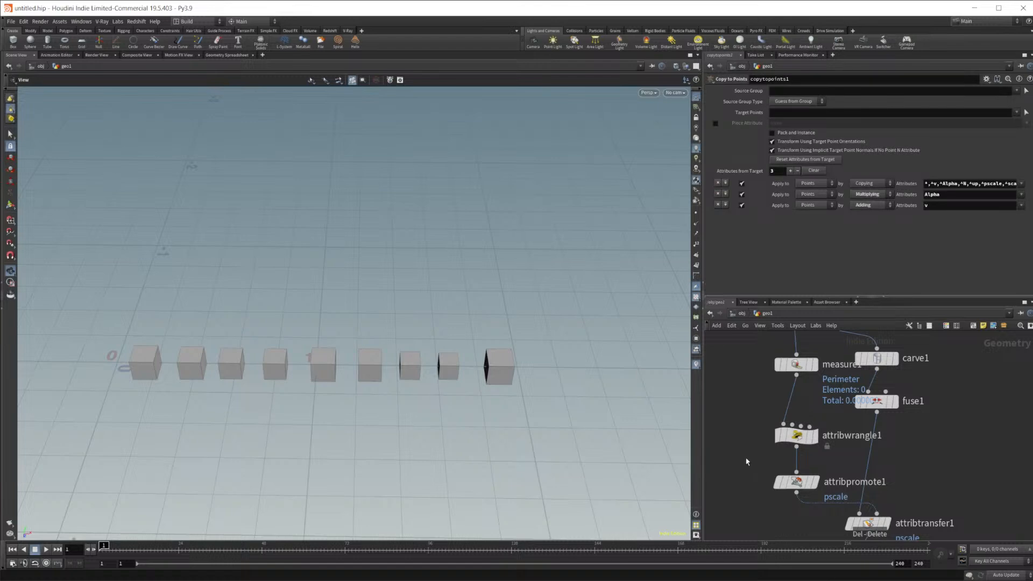
{"action": "key", "text": "Tab"}
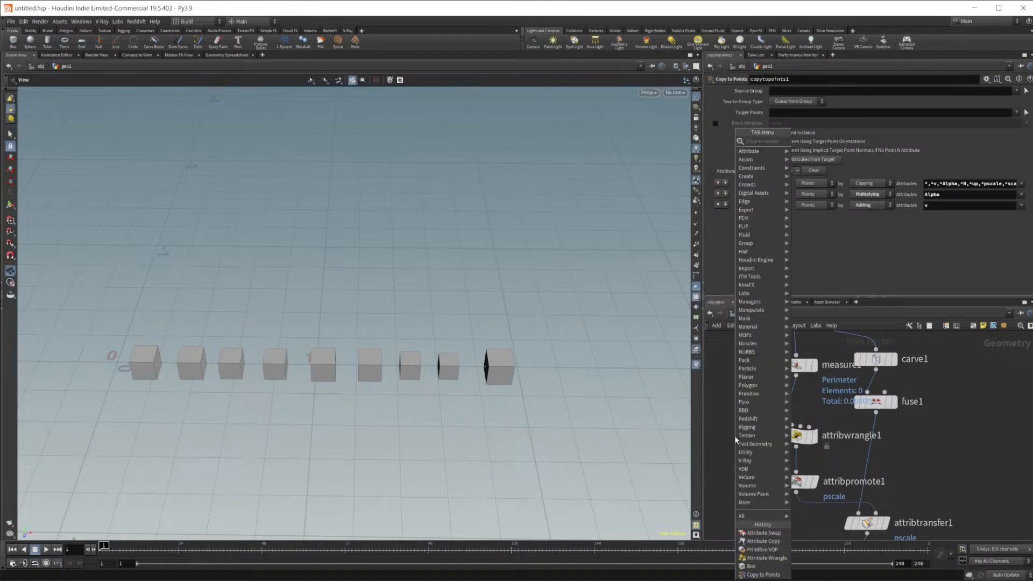
{"action": "type", "text": "att"}
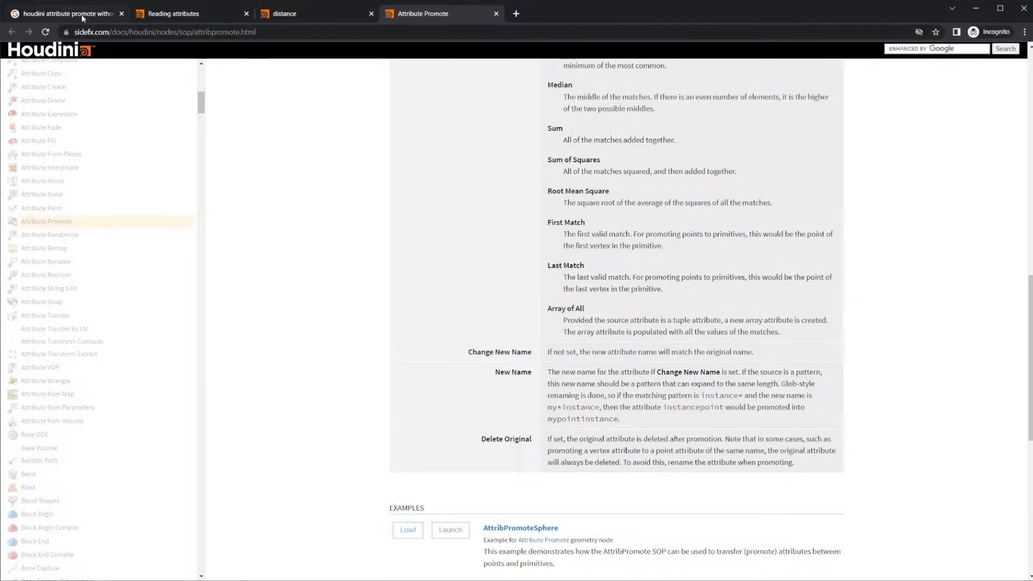
Step: Switch to the browser and search Google for "houdini vex change attribute promote"
{"action": "left_click", "coordinate": [81, 14]}
{"action": "left_click_drag", "start_coordinate": [150, 66], "coordinate": [354, 83]}
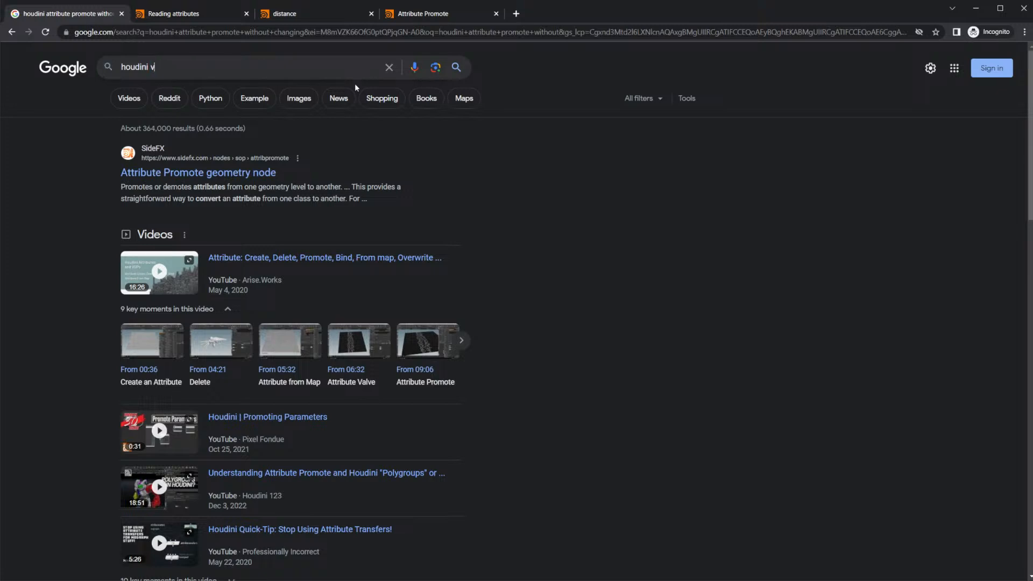
{"action": "type", "text": "vex at"}
{"action": "key", "text": "BackSpace"}
{"action": "key", "text": "BackSpace"}
{"action": "type", "text": "cj"}
{"action": "key", "text": "BackSpace"}
{"action": "type", "text": "hange att"}
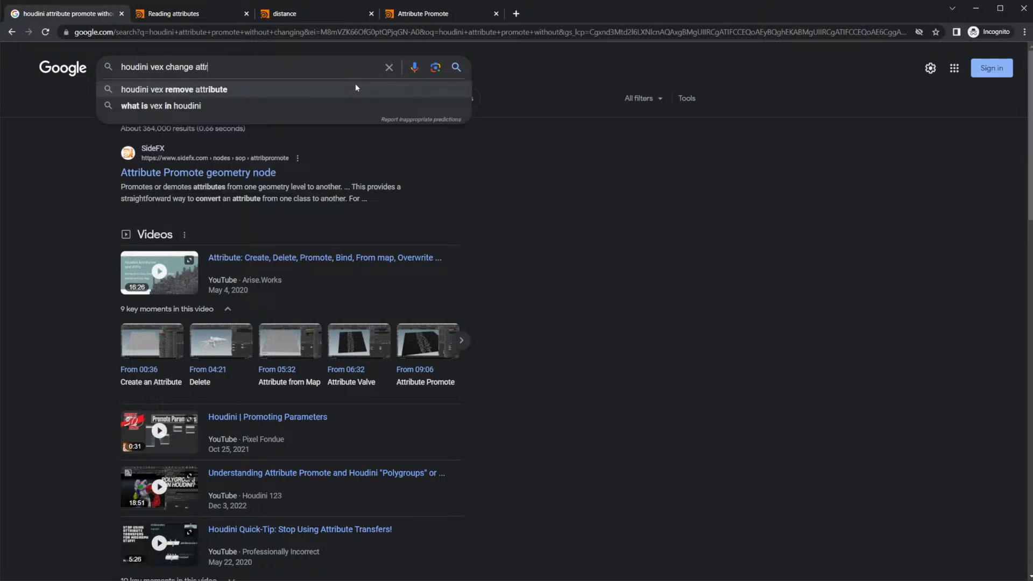
{"action": "key", "text": "Down"}
{"action": "key", "text": "Down"}
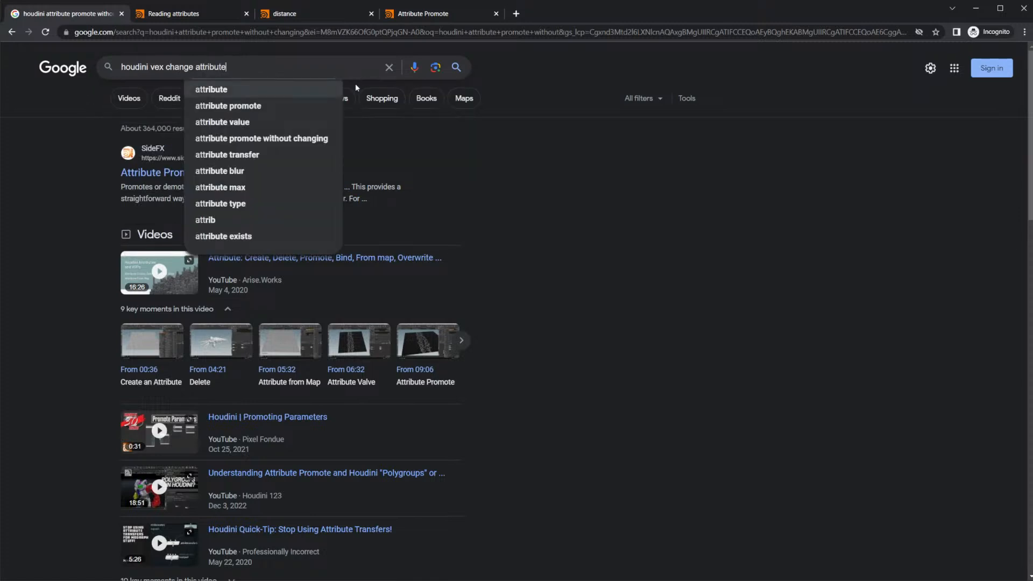
{"action": "key", "text": "Return"}
Step: Open the SideFX forum thread "Q: Attribute wrangle > Attribute promote" in a new tab and read the first reply
{"action": "right_click", "coordinate": [323, 172]}
{"action": "left_click", "coordinate": [352, 176]}
{"action": "left_click", "coordinate": [566, 16]}
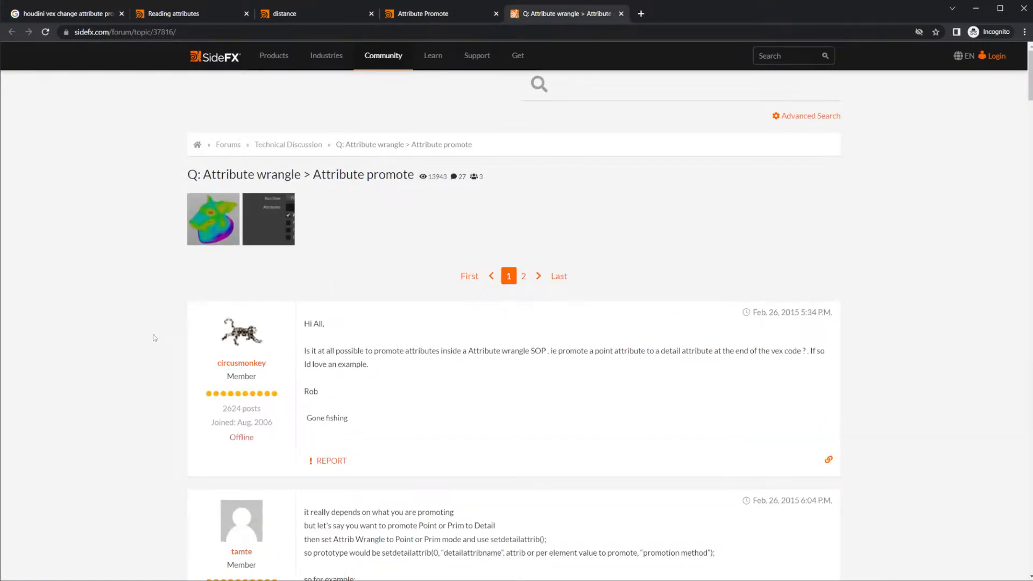
{"action": "scroll", "coordinate": [154, 384], "scroll_direction": "down", "scroll_amount": 4}
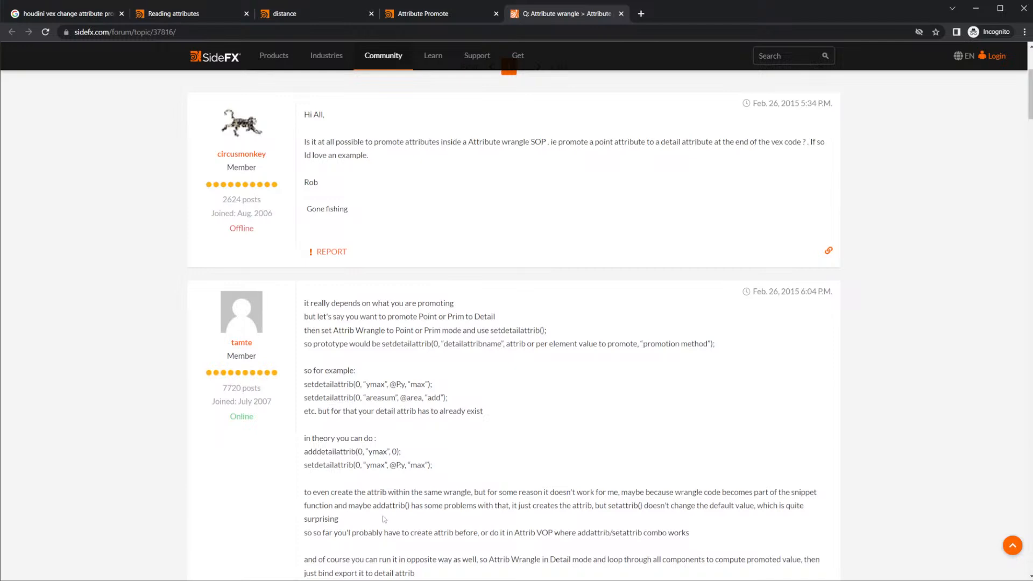
Step: Switch back to Houdini and add an Attribute Wrangle node fed by the output of attribwrangle1
{"action": "left_click", "coordinate": [586, 543]}
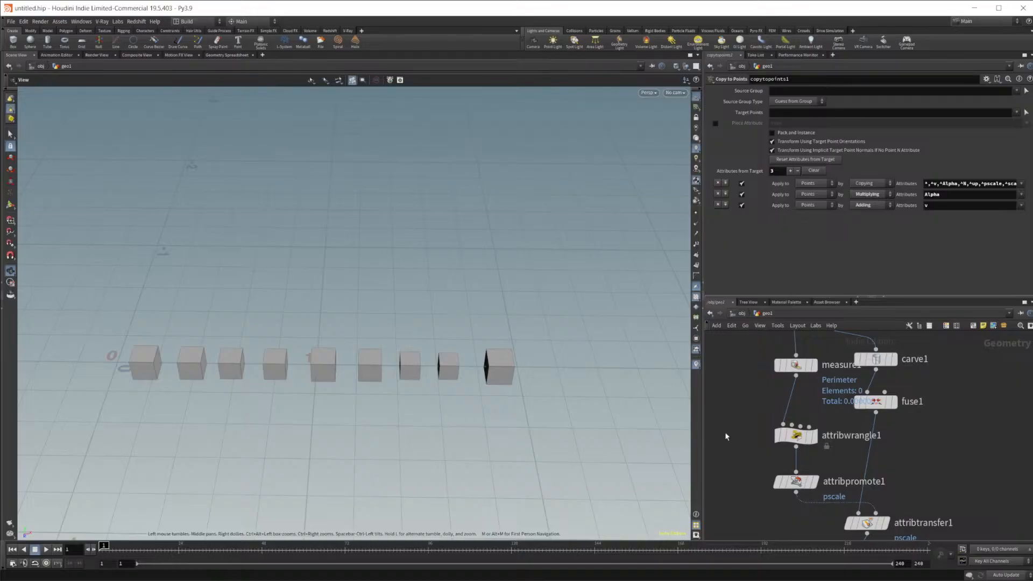
{"action": "left_click", "coordinate": [802, 440]}
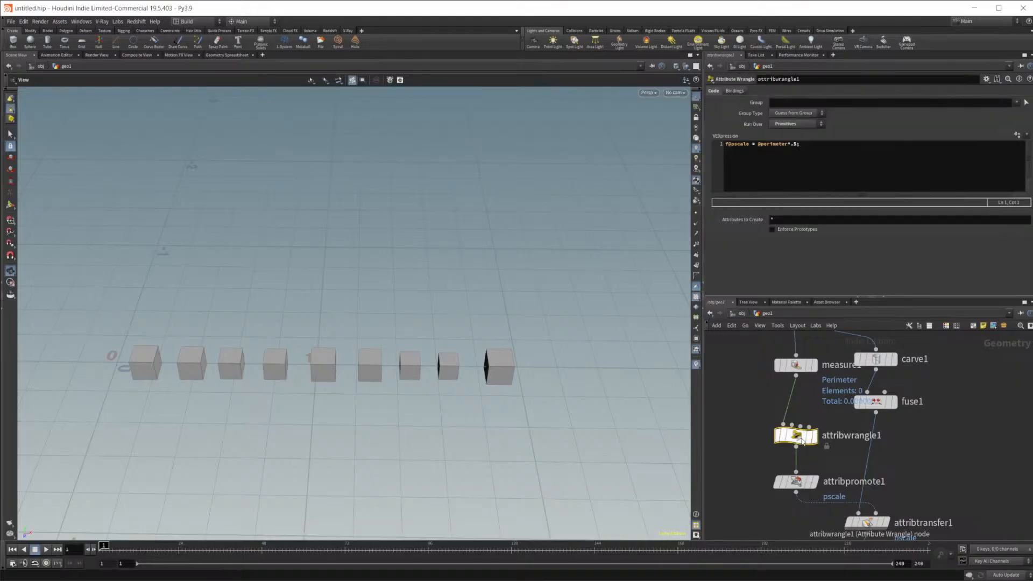
{"action": "middle_click_drag", "start_coordinate": [739, 464], "coordinate": [750, 443]}
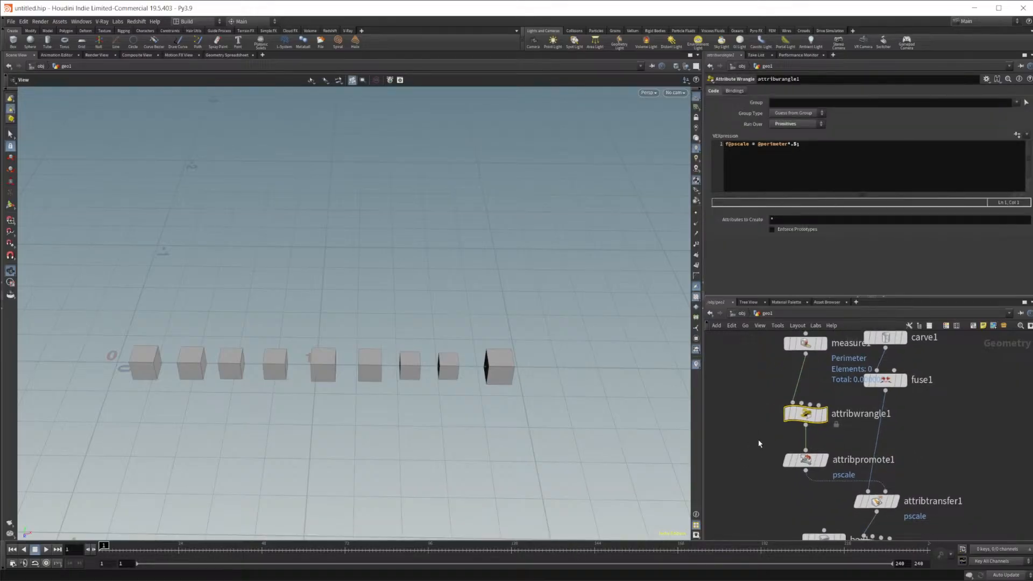
{"action": "key", "text": "Tab"}
{"action": "type", "text": "attribw"}
{"action": "key", "text": "Return"}
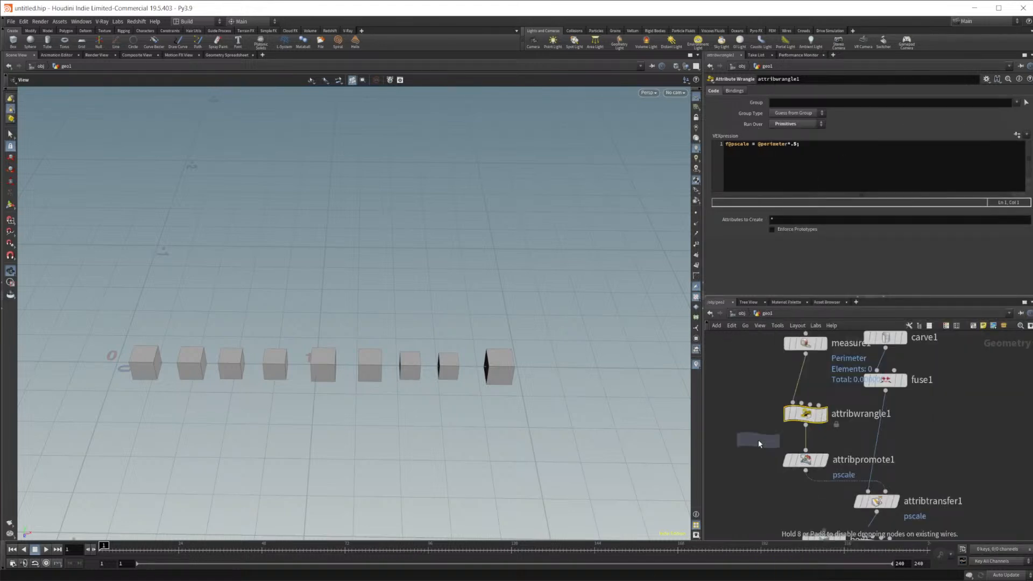
{"action": "left_click", "coordinate": [724, 478]}
{"action": "left_click_drag", "start_coordinate": [805, 426], "coordinate": [768, 468]}
Step: Set the new wrangle to run over Primitives and begin its VEX expression with addpointattrib(0, as the opening
{"action": "left_click", "coordinate": [760, 165]}
{"action": "type", "text": "a"}
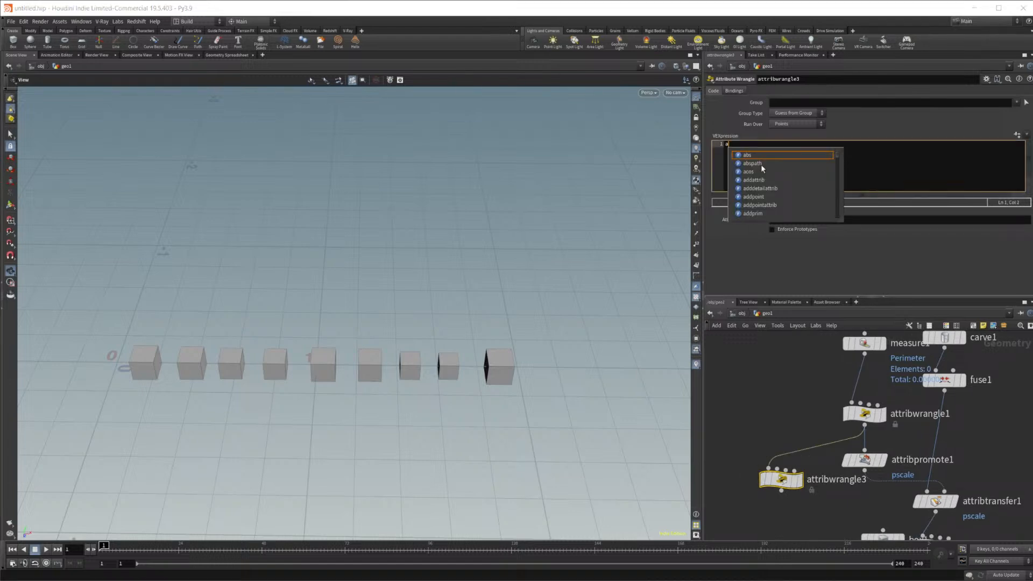
{"action": "left_click", "coordinate": [797, 124]}
{"action": "left_click", "coordinate": [804, 140]}
{"action": "left_click", "coordinate": [737, 151]}
{"action": "type", "text": "ddp"}
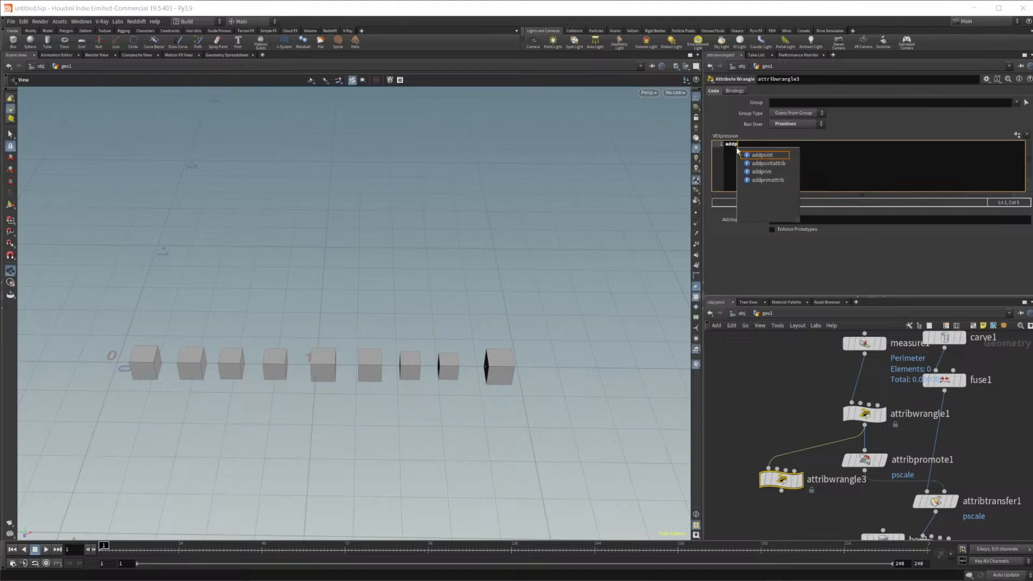
{"action": "key", "text": "Down"}
{"action": "key", "text": "Return"}
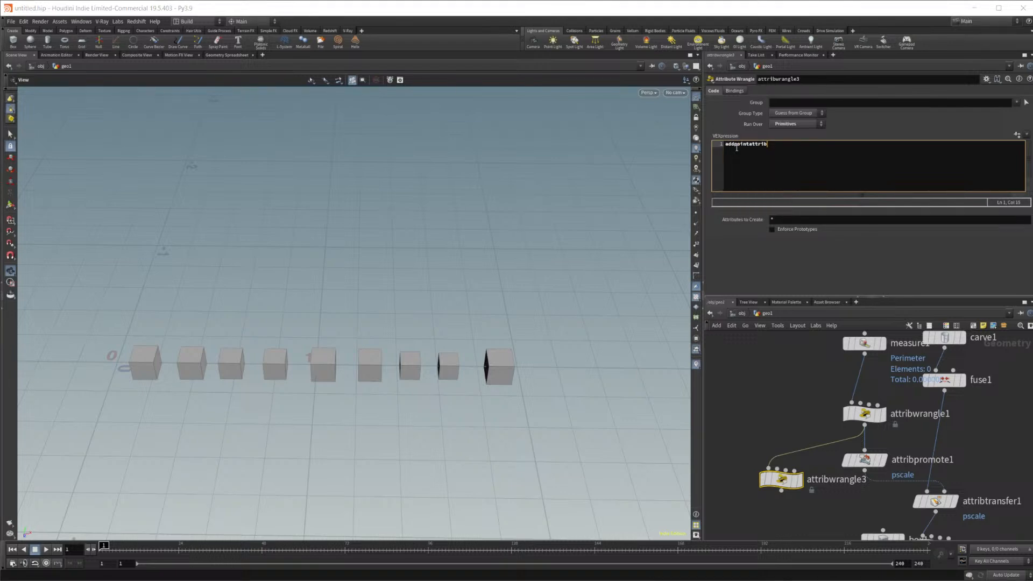
{"action": "type", "text": "("}
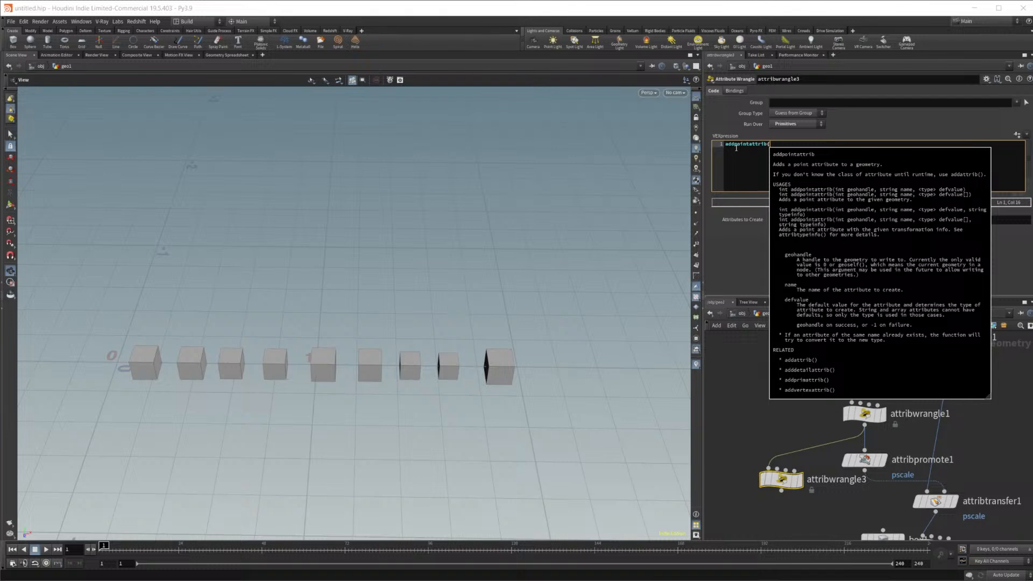
{"action": "type", "text": "0,"}
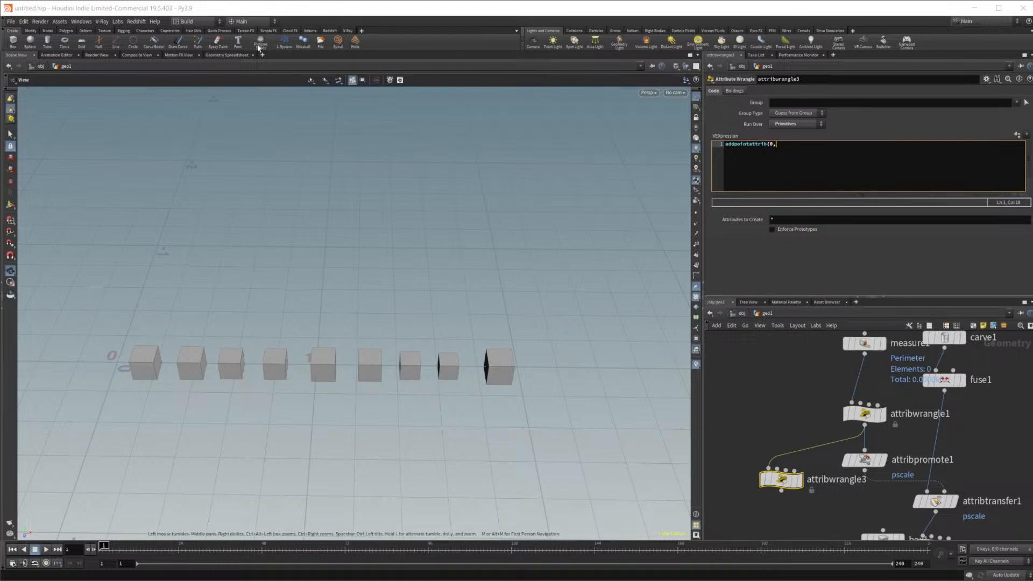
{"action": "left_click", "coordinate": [228, 55]}
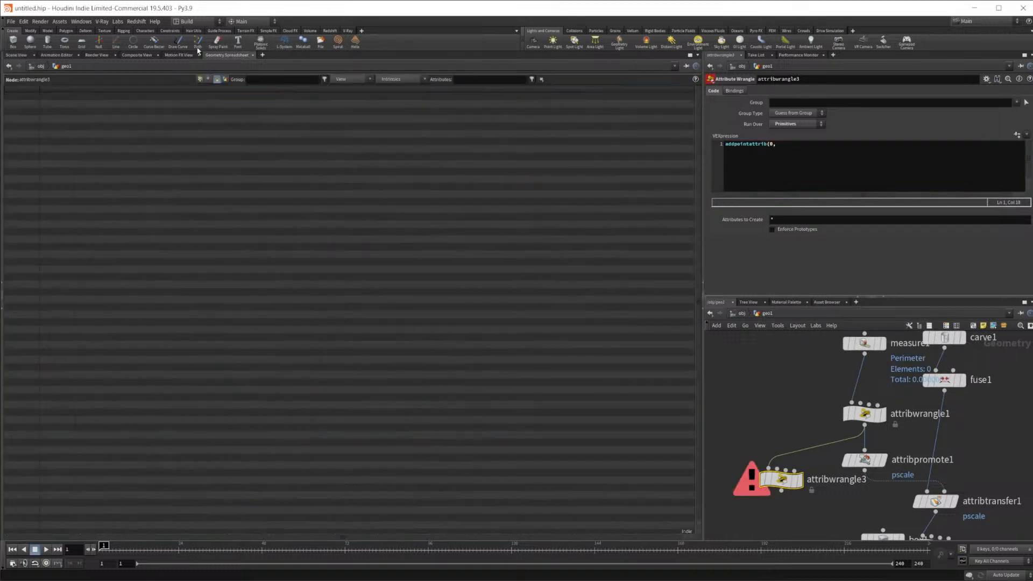
{"action": "left_click", "coordinate": [864, 414]}
{"action": "left_click", "coordinate": [782, 478]}
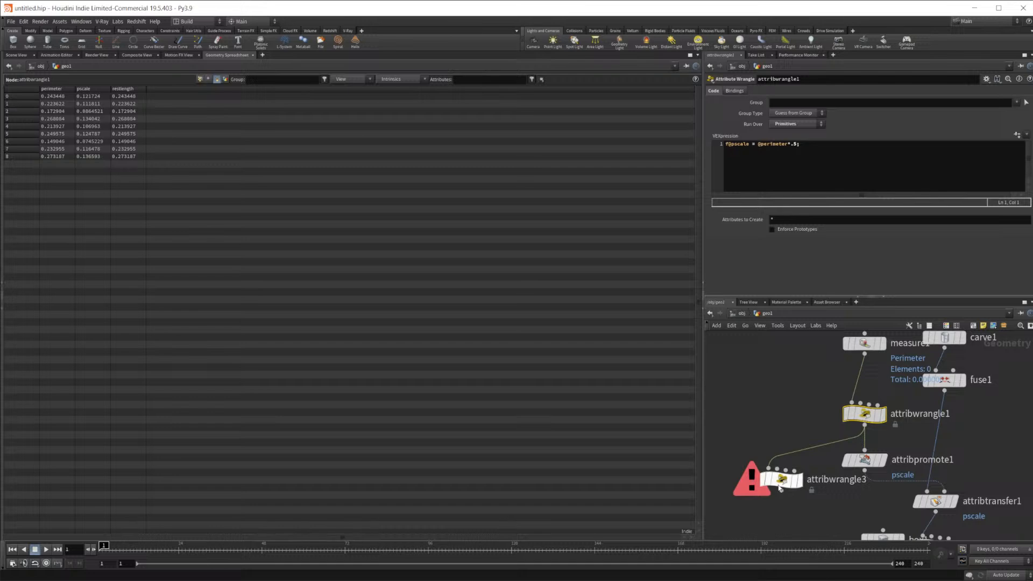
{"action": "left_click", "coordinate": [802, 156]}
{"action": "type", "text": "\"pscale\","}
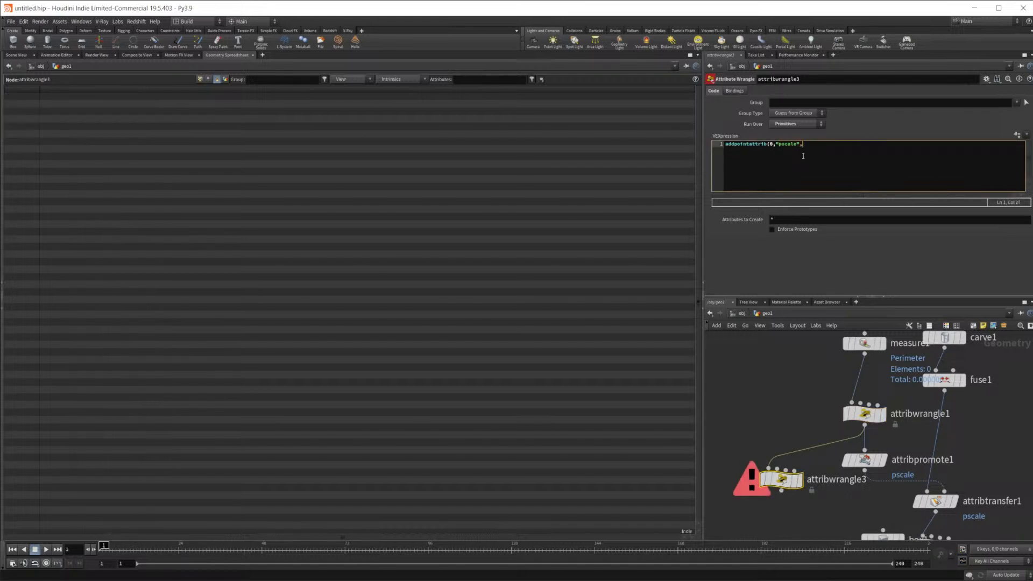
{"action": "type", "text": "@pscale);"}
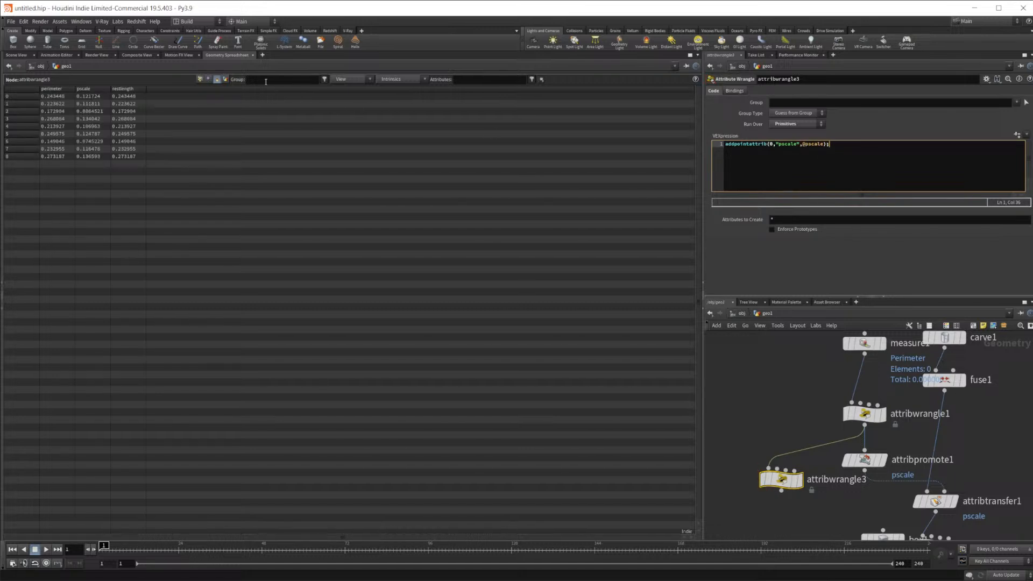
{"action": "left_click", "coordinate": [199, 79]}
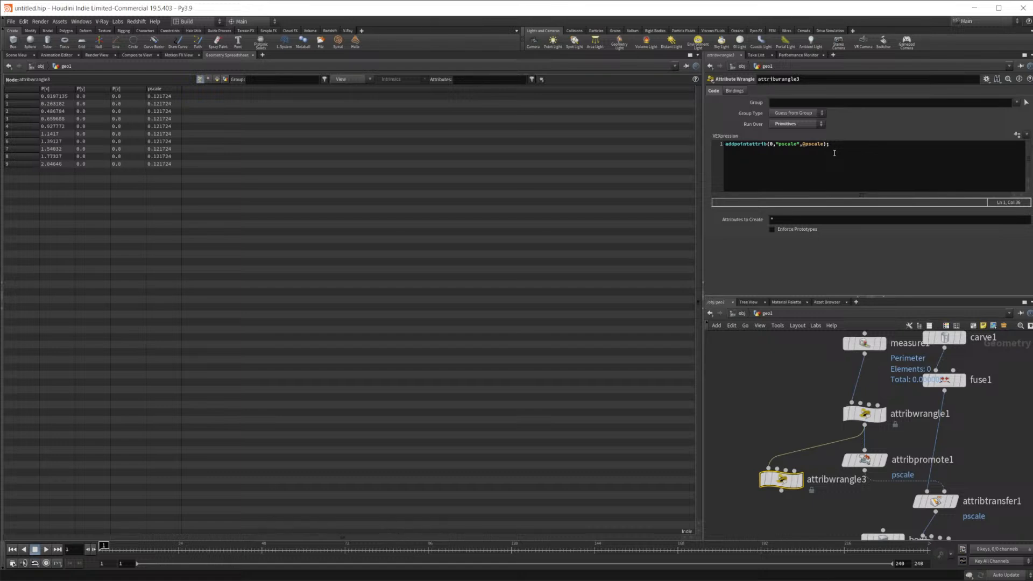
Step: Add a For-Each Primitive block after attribwrangle1 and place attribwrangle3 between its begin and end nodes
{"action": "key", "text": "Tab"}
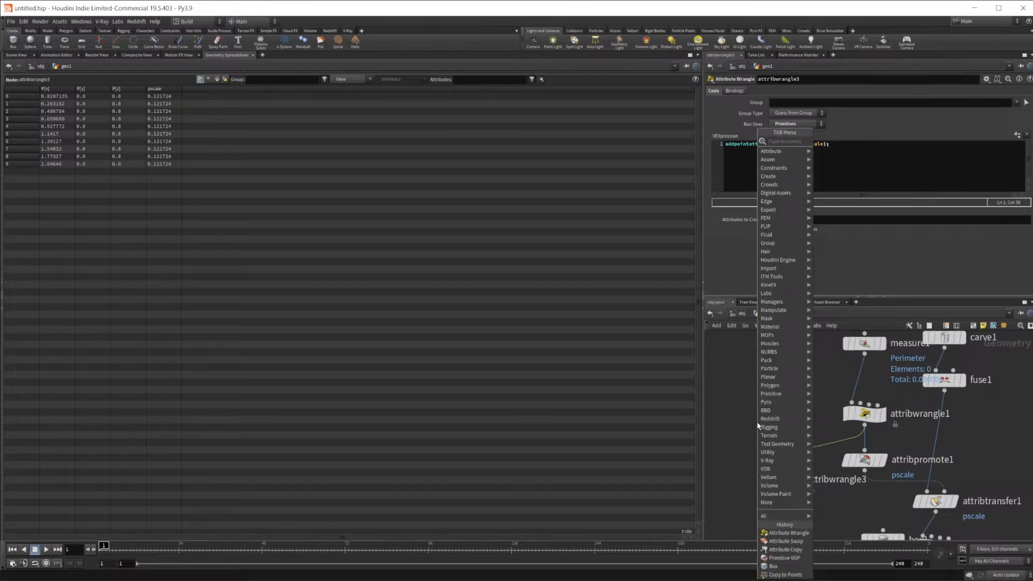
{"action": "type", "text": "for"}
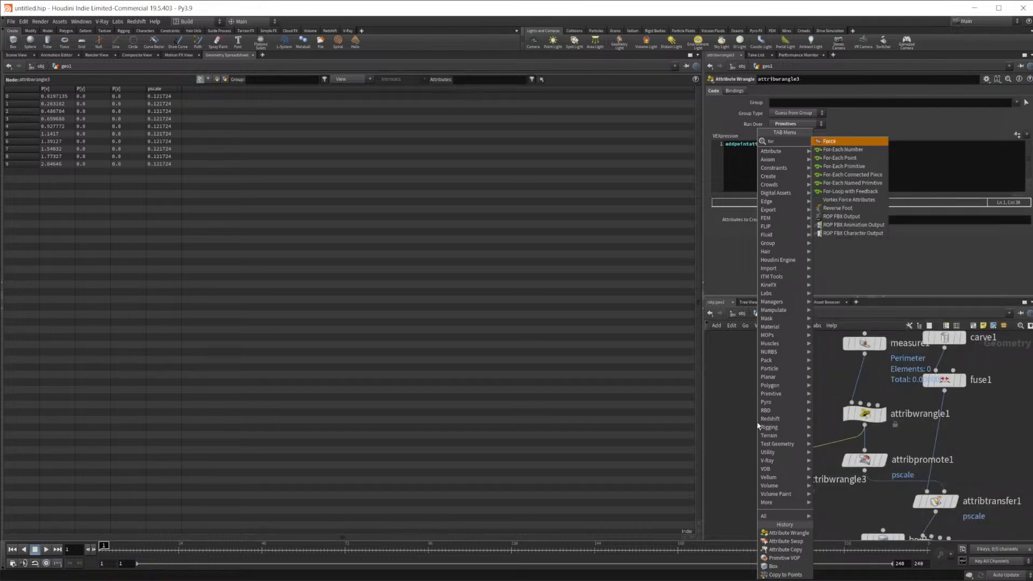
{"action": "key", "text": "Down"}
{"action": "key", "text": "Down"}
{"action": "key", "text": "Return"}
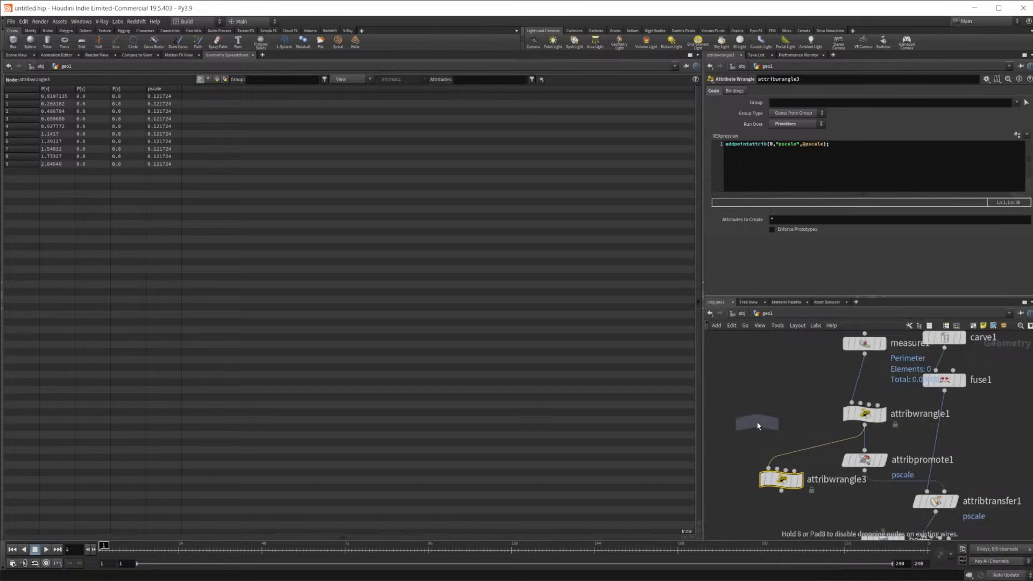
{"action": "left_click", "coordinate": [761, 425]}
{"action": "left_click_drag", "start_coordinate": [761, 423], "coordinate": [798, 463]}
{"action": "middle_click_drag", "start_coordinate": [861, 501], "coordinate": [849, 390]}
{"action": "left_click_drag", "start_coordinate": [783, 482], "coordinate": [798, 390]}
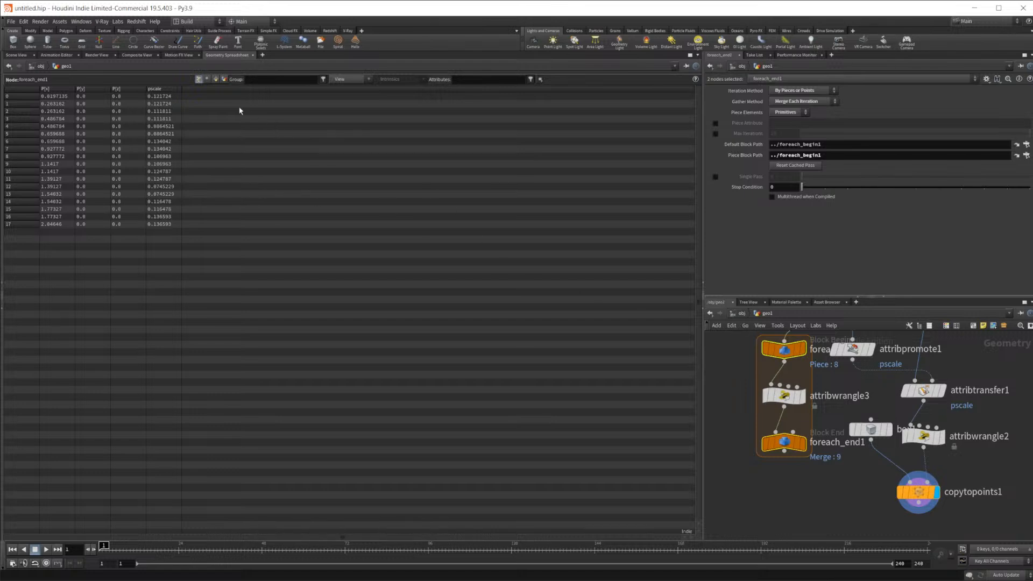
Step: Compare the primitive and point attributes of foreach_end1 in the Geometry Spreadsheet
{"action": "left_click", "coordinate": [214, 80]}
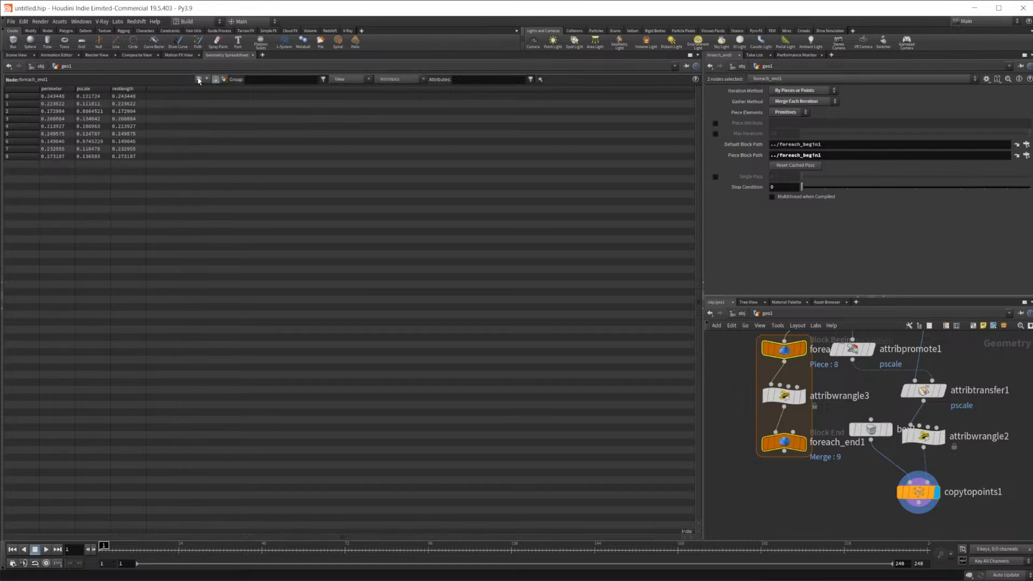
{"action": "left_click", "coordinate": [199, 80]}
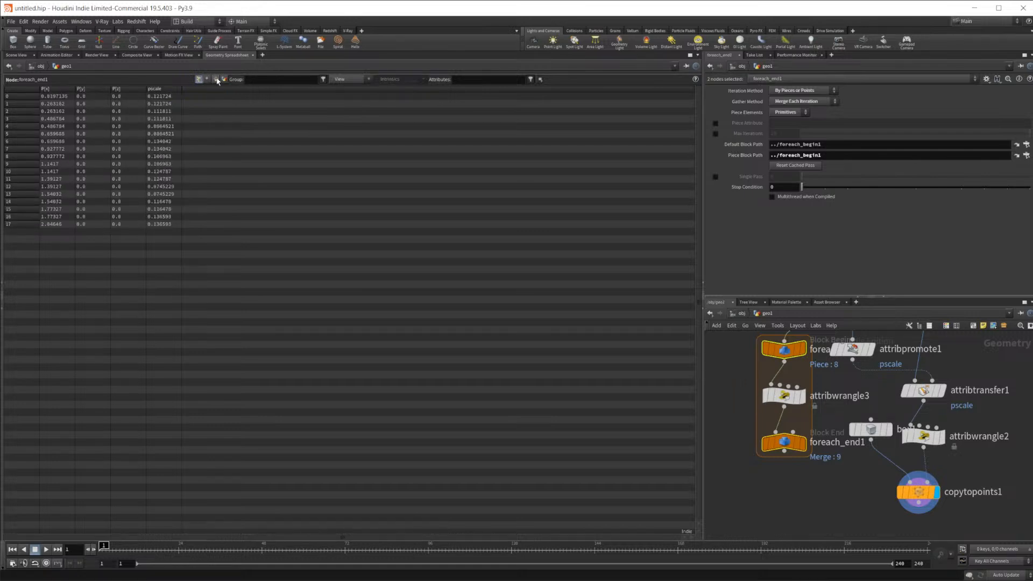
{"action": "left_click", "coordinate": [215, 80]}
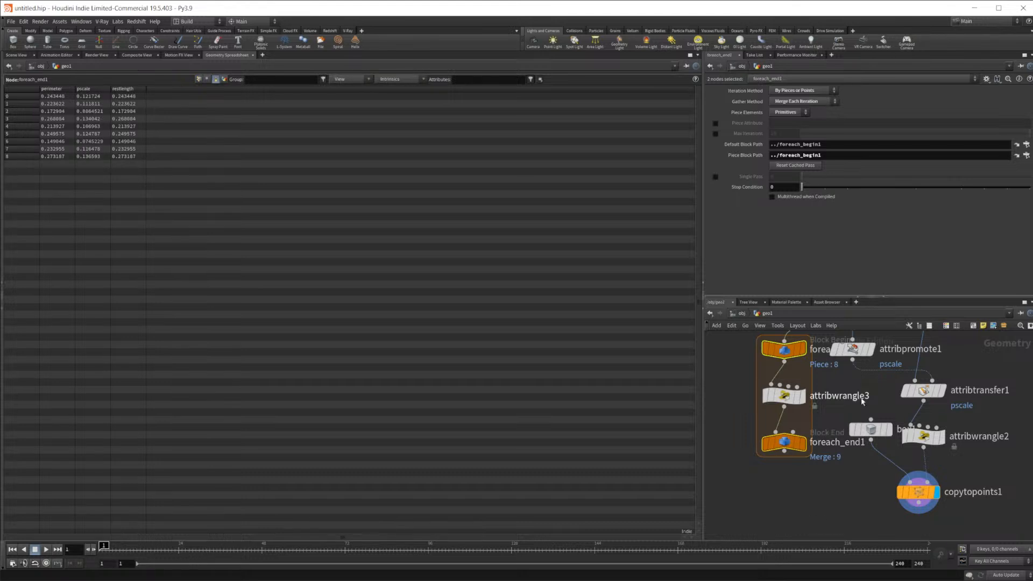
Step: Delete the for-each block together with the attribwrangle3 node inside it
{"action": "middle_click_drag", "start_coordinate": [862, 396], "coordinate": [852, 438]}
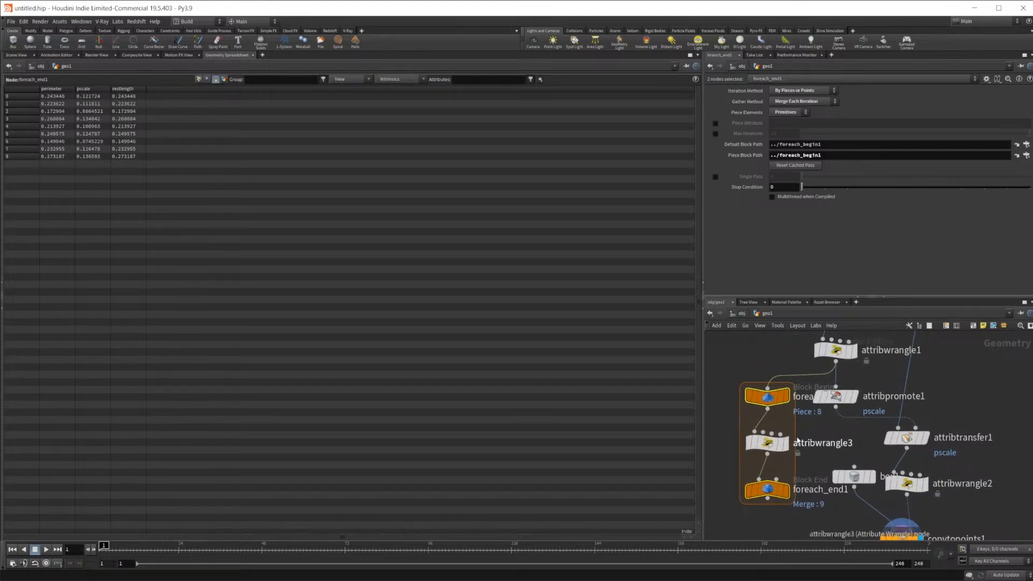
{"action": "scroll", "coordinate": [761, 420], "scroll_direction": "down", "scroll_amount": 3}
{"action": "left_click_drag", "start_coordinate": [742, 376], "coordinate": [791, 517]}
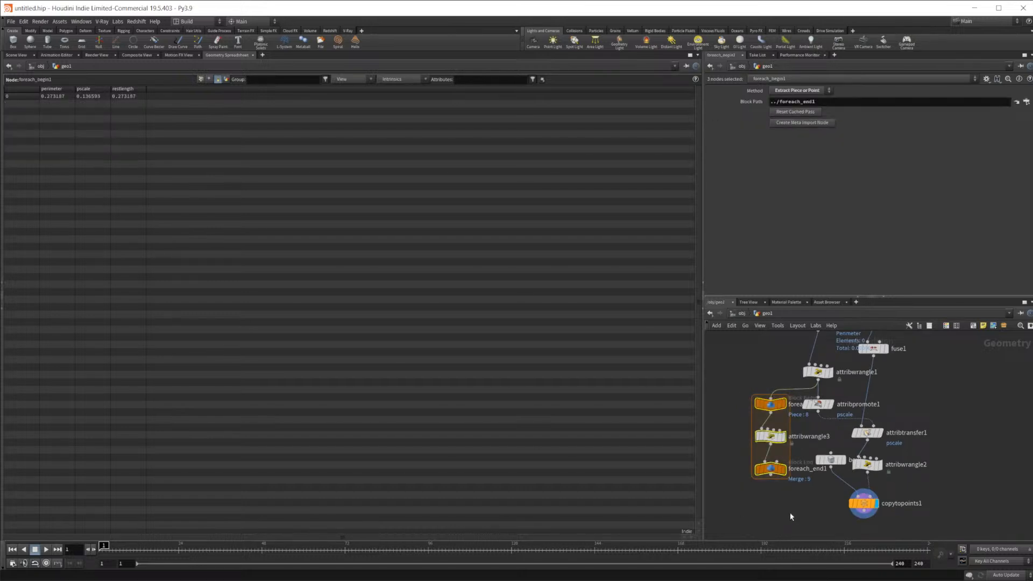
{"action": "key", "text": "Delete"}
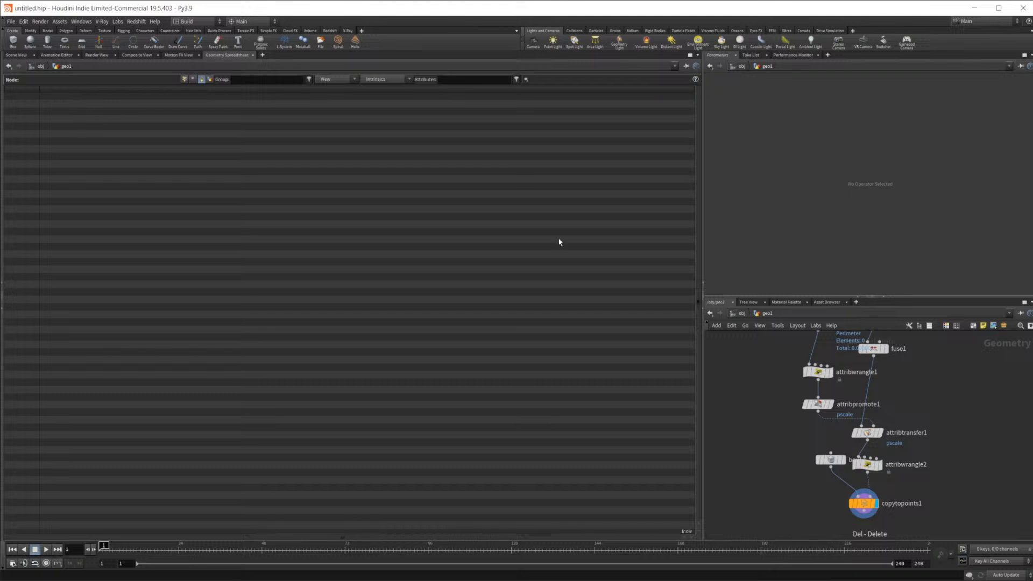
Step: Return to the 3D scene view and display the output of attribwrangle1
{"action": "left_click", "coordinate": [26, 56]}
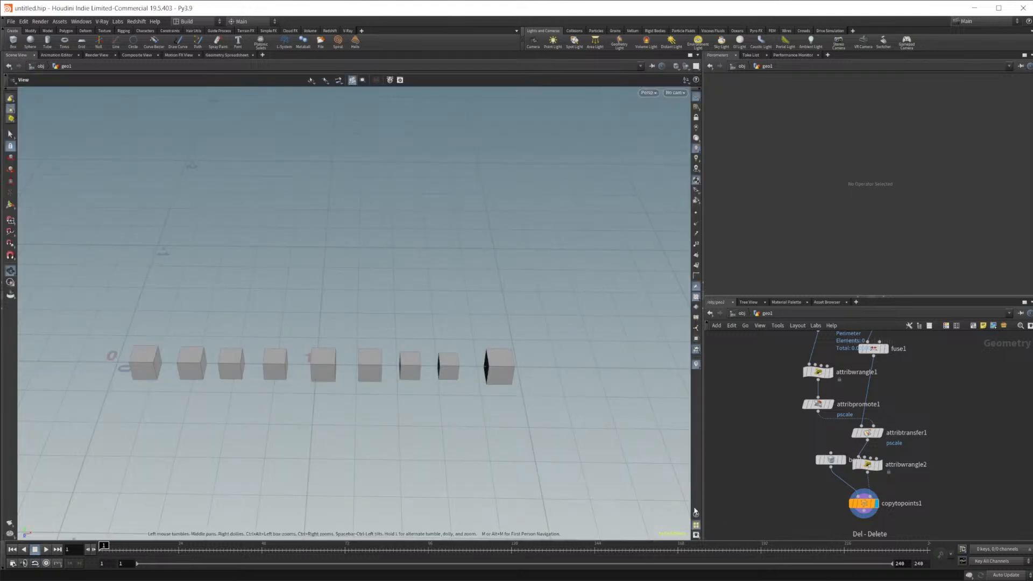
{"action": "scroll", "coordinate": [790, 463], "scroll_direction": "up", "scroll_amount": 3}
{"action": "middle_click_drag", "start_coordinate": [824, 407], "coordinate": [806, 477]}
{"action": "left_click", "coordinate": [822, 371]}
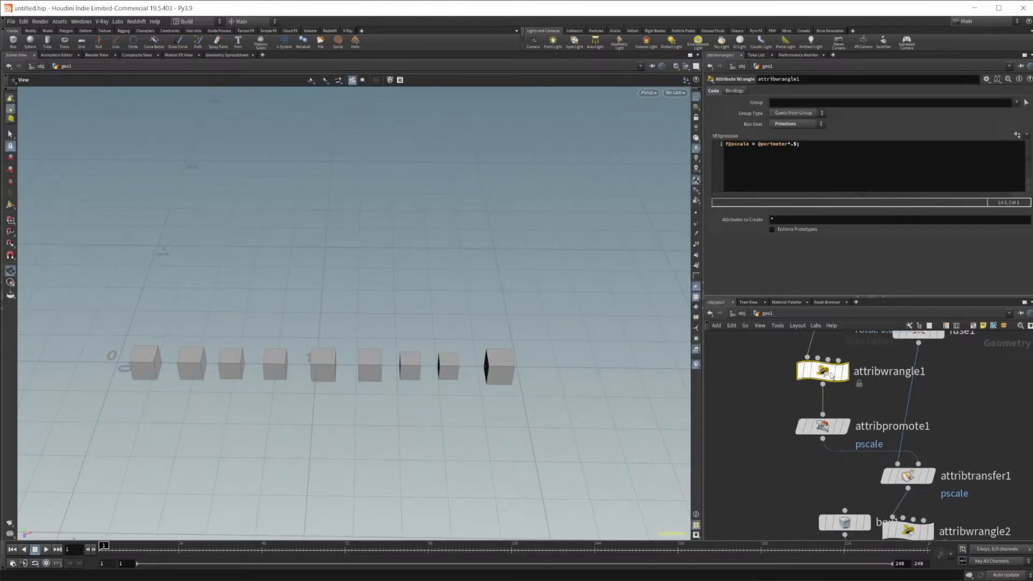
{"action": "middle_click_drag", "start_coordinate": [897, 390], "coordinate": [859, 450]}
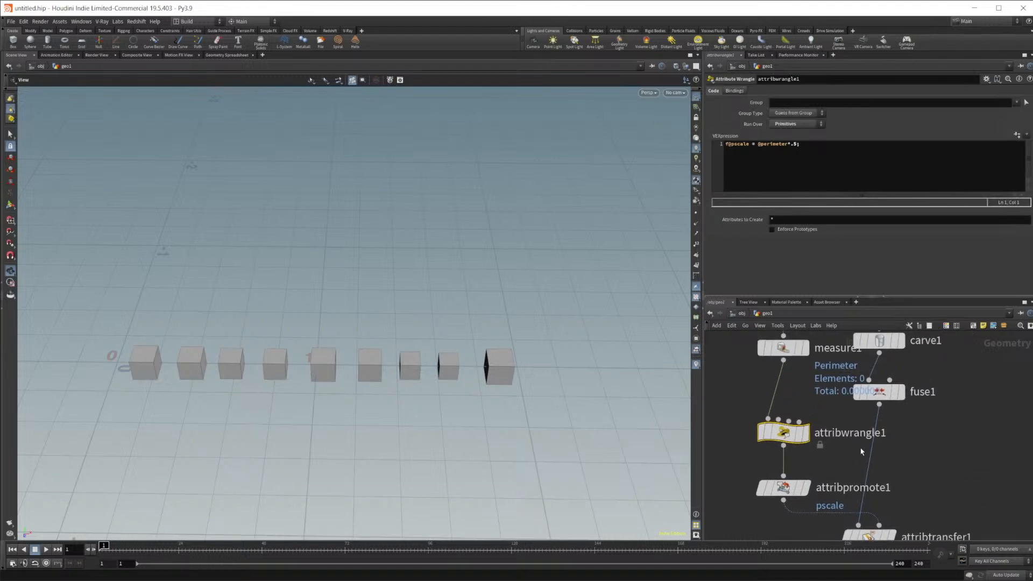
{"action": "left_click", "coordinate": [812, 413]}
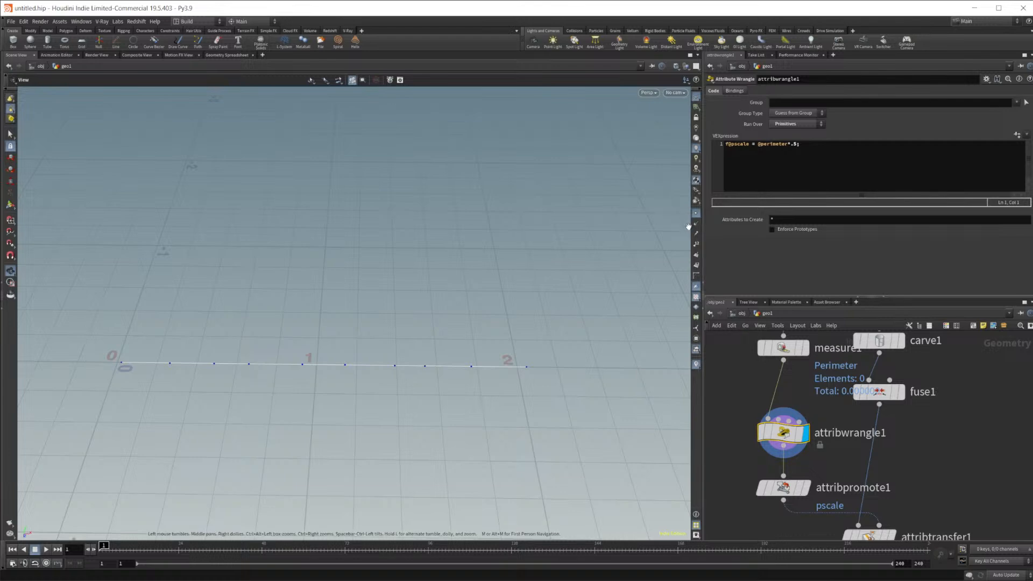
{"action": "middle_click_drag", "start_coordinate": [888, 467], "coordinate": [909, 470]}
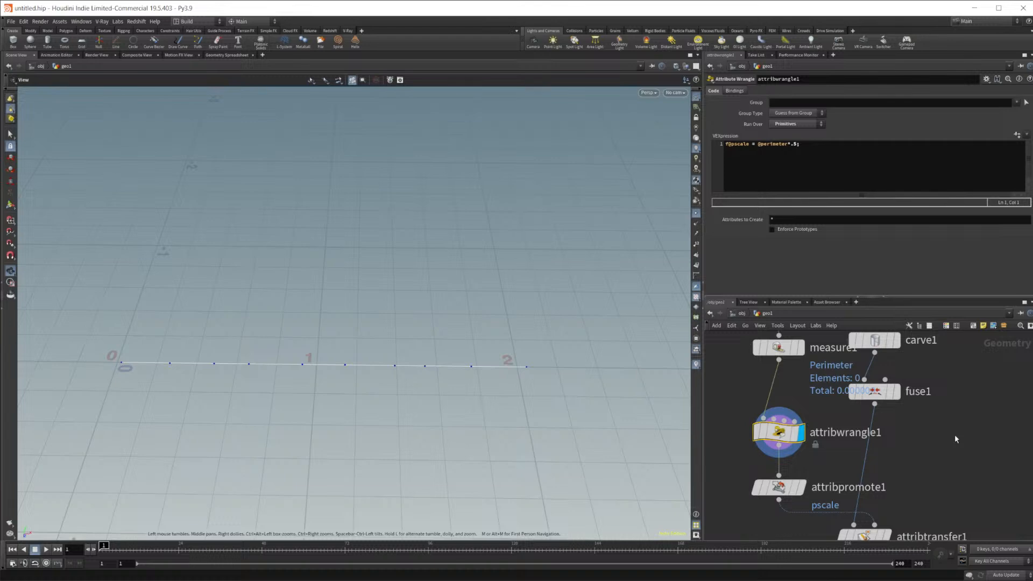
{"action": "scroll", "coordinate": [971, 468], "scroll_direction": "down", "scroll_amount": 3}
{"action": "middle_click_drag", "start_coordinate": [972, 478], "coordinate": [948, 373]}
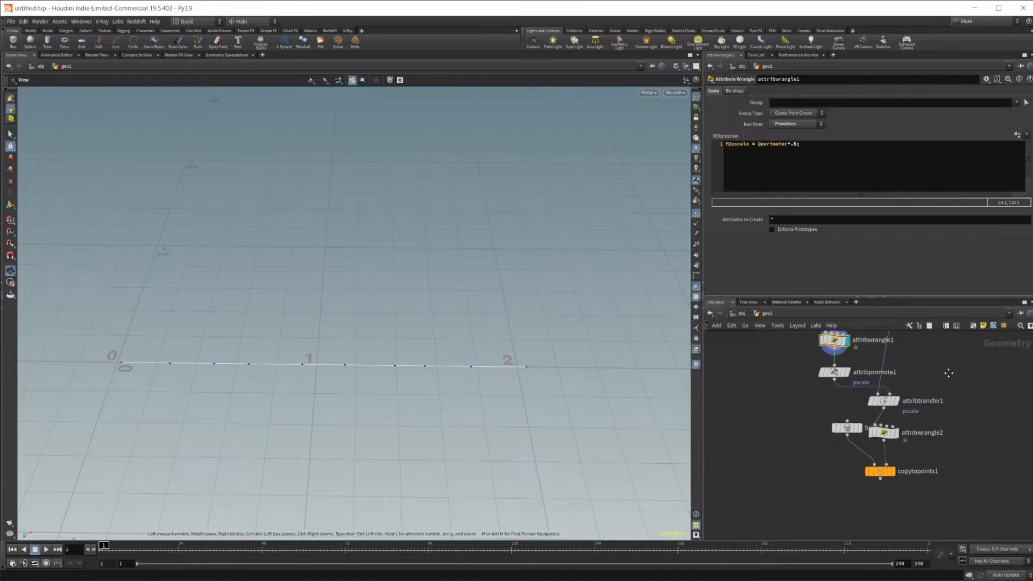
{"action": "middle_click_drag", "start_coordinate": [937, 413], "coordinate": [937, 472]}
{"action": "scroll", "coordinate": [937, 473], "scroll_direction": "up", "scroll_amount": 2}
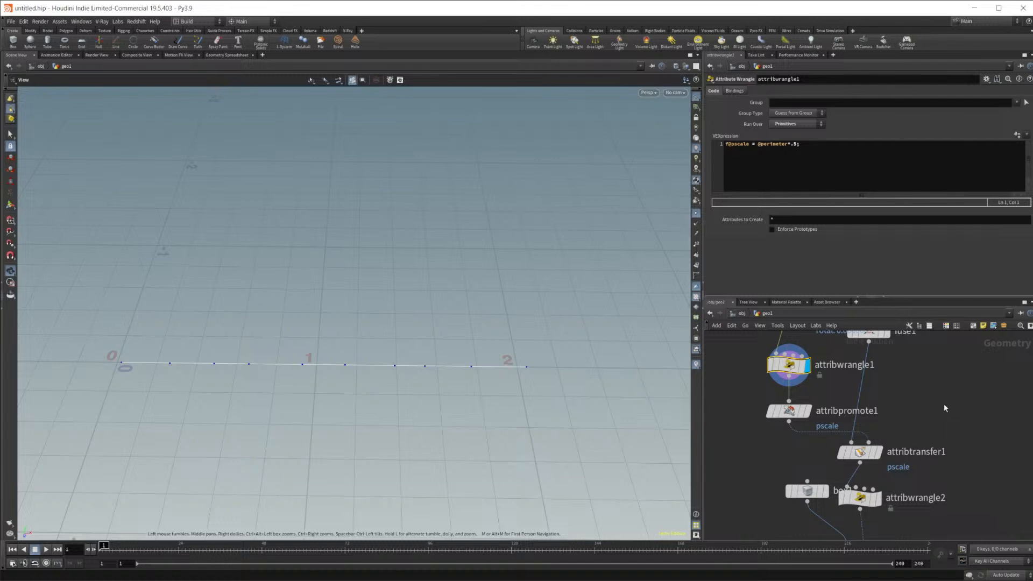
{"action": "middle_click_drag", "start_coordinate": [944, 408], "coordinate": [927, 464]}
{"action": "scroll", "coordinate": [928, 463], "scroll_direction": "down", "scroll_amount": 2}
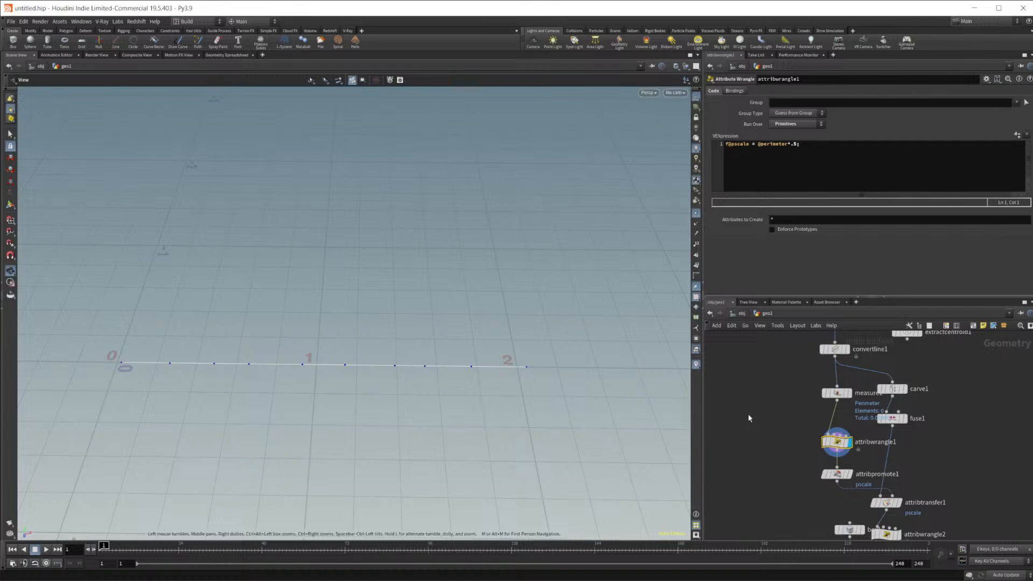
Step: Add a For-Each Primitive block fed by convertline1 and display its end node
{"action": "key", "text": "Tab"}
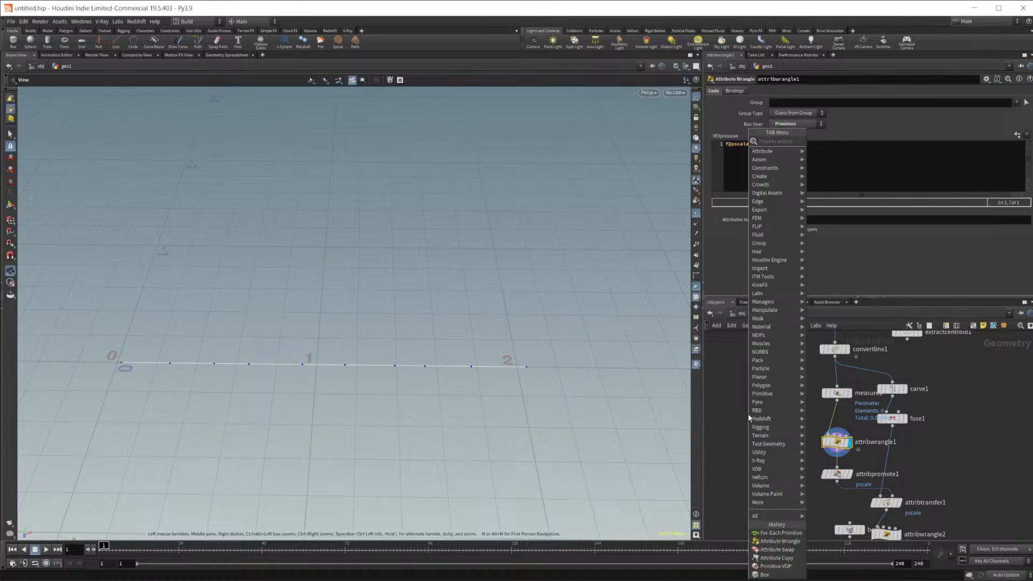
{"action": "type", "text": "for"}
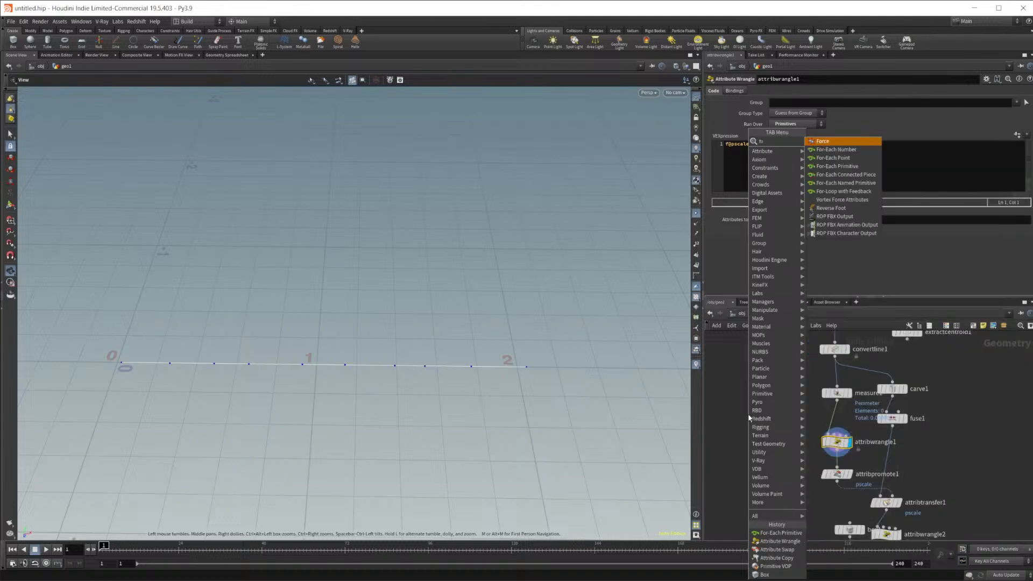
{"action": "key", "text": "Down"}
{"action": "key", "text": "Down"}
{"action": "key", "text": "Down"}
{"action": "key", "text": "Return"}
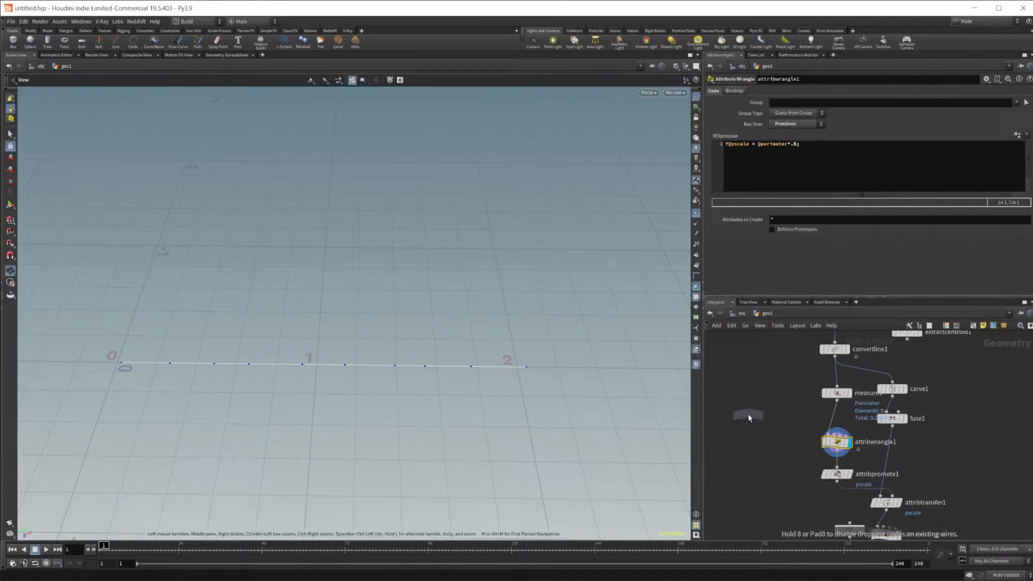
{"action": "left_click", "coordinate": [767, 410]}
{"action": "left_click", "coordinate": [768, 404]}
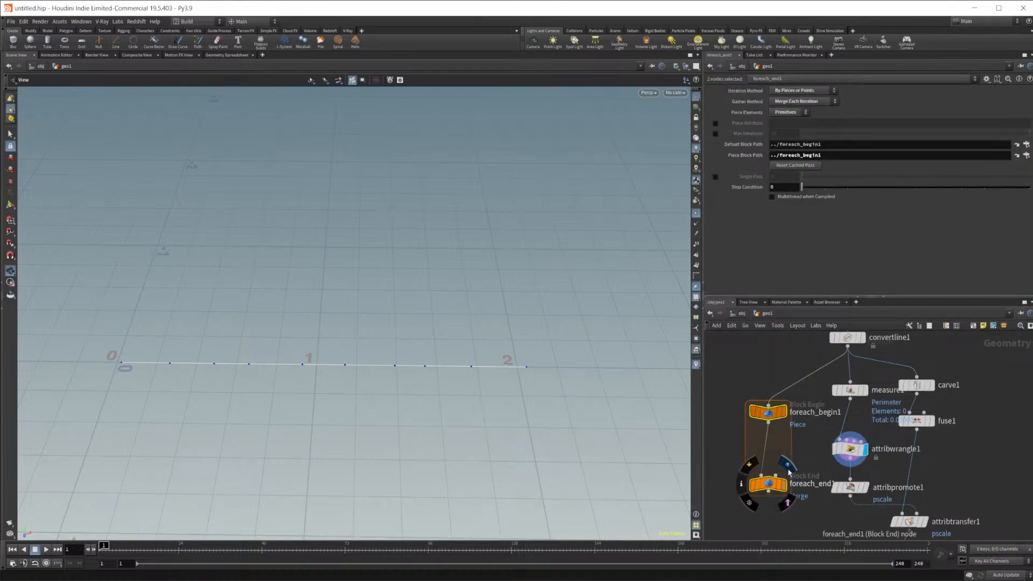
{"action": "left_click", "coordinate": [788, 467]}
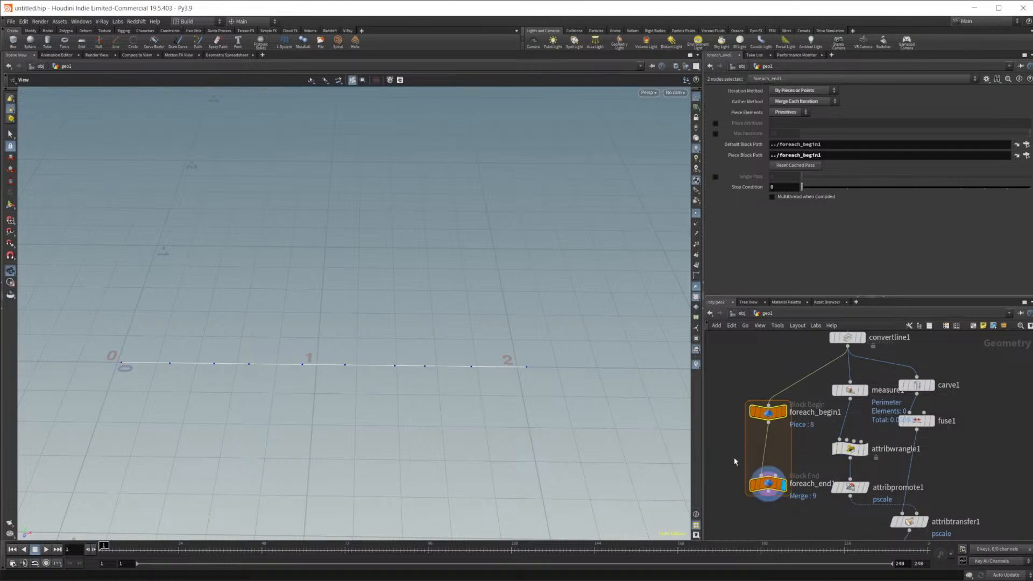
Step: Insert a Bound node between the begin and end nodes of the for-each block
{"action": "key", "text": "Tab"}
{"action": "type", "text": "bound"}
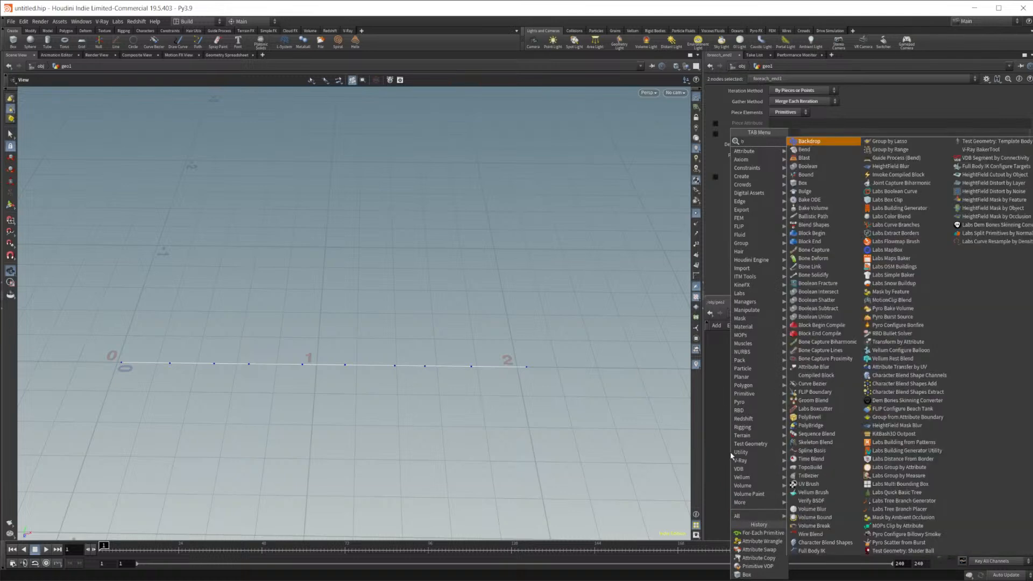
{"action": "key", "text": "Return"}
{"action": "left_click", "coordinate": [767, 454]}
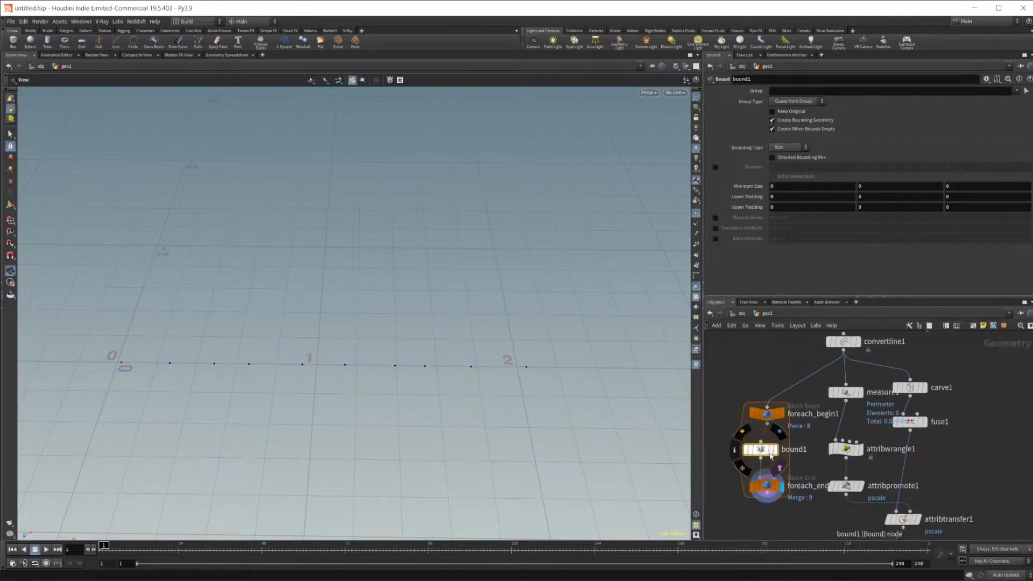
{"action": "mouse_move", "coordinate": [762, 455]}
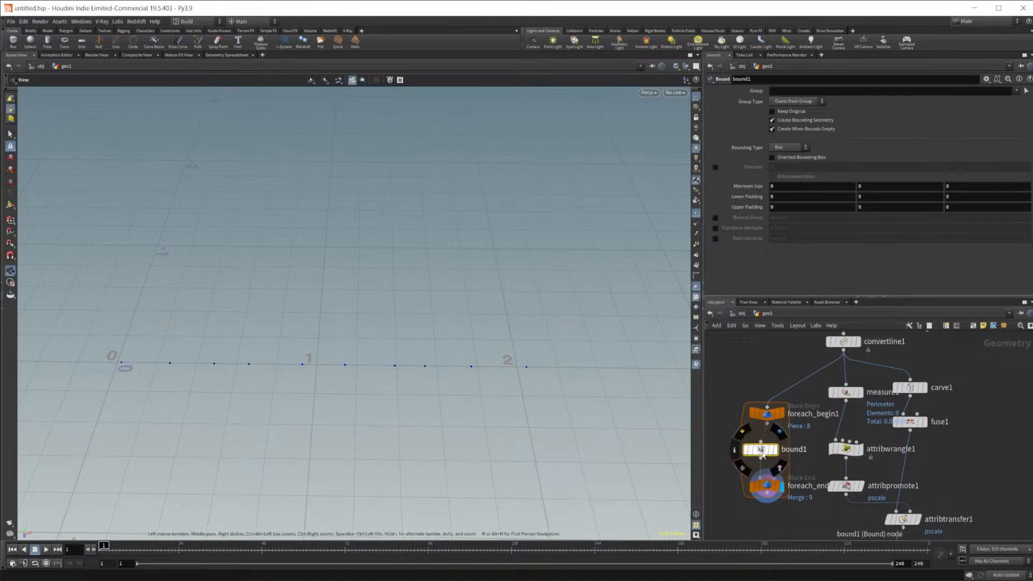
Step: Enable Single Pass on foreach_end1 at iteration 0 and examine the single piece in the viewport
{"action": "left_click", "coordinate": [767, 485]}
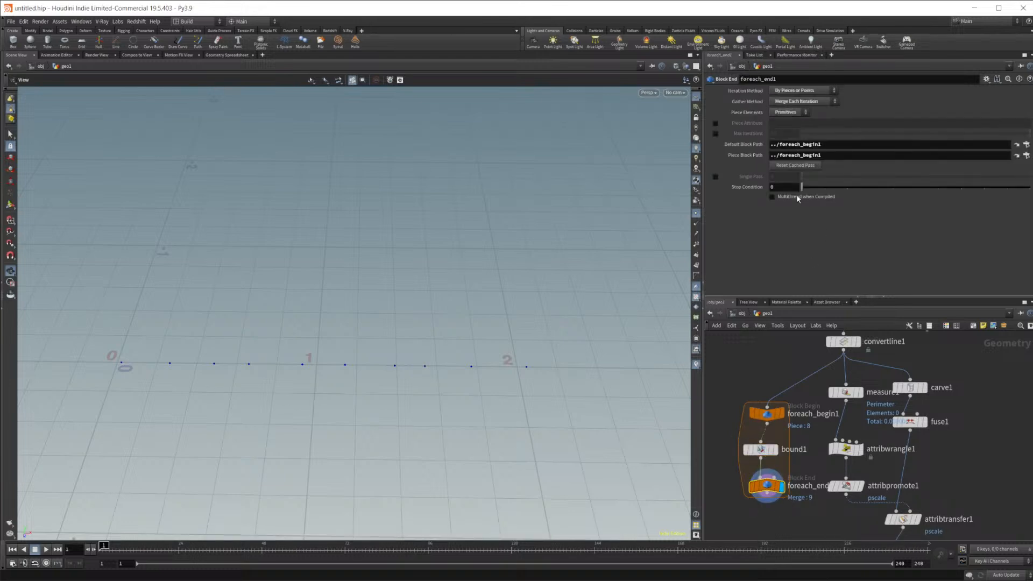
{"action": "left_click", "coordinate": [715, 177]}
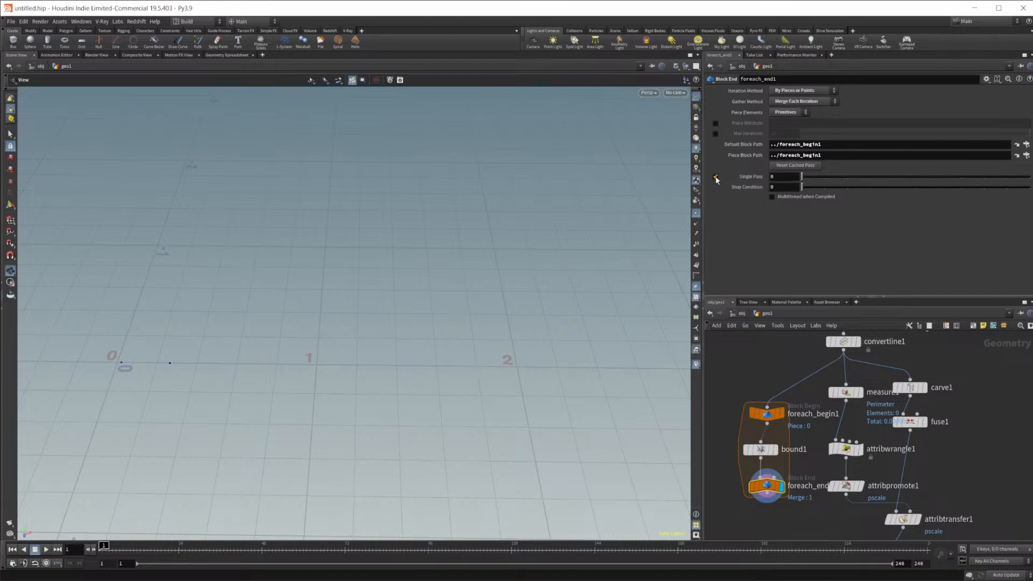
{"action": "mouse_move", "coordinate": [802, 177]}
{"action": "left_mouse_down"}
{"action": "mouse_move", "coordinate": [819, 186]}
{"action": "mouse_move", "coordinate": [789, 191]}
{"action": "left_mouse_up"}
{"action": "middle_click_drag", "start_coordinate": [785, 507], "coordinate": [808, 472]}
{"action": "left_click_drag", "start_coordinate": [796, 457], "coordinate": [784, 479]}
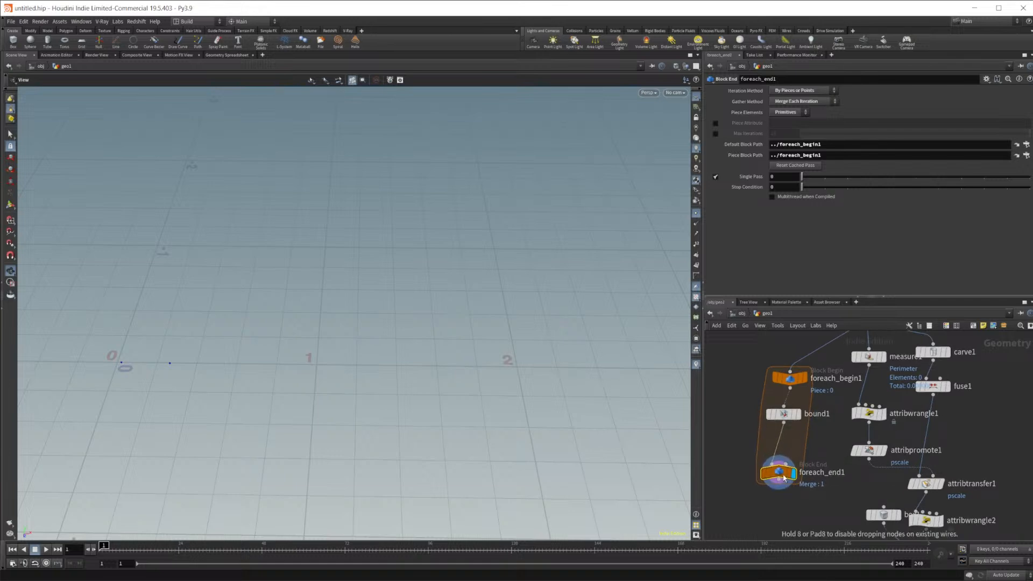
{"action": "left_click_drag", "start_coordinate": [174, 423], "coordinate": [467, 379]}
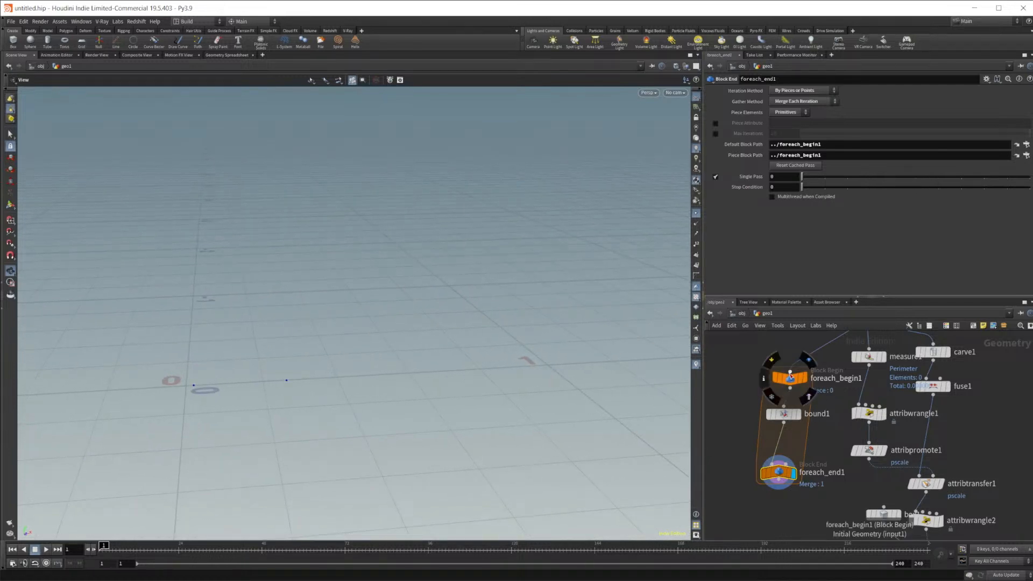
Step: Add a second For-Each Primitive block beside the first one
{"action": "left_click", "coordinate": [790, 377]}
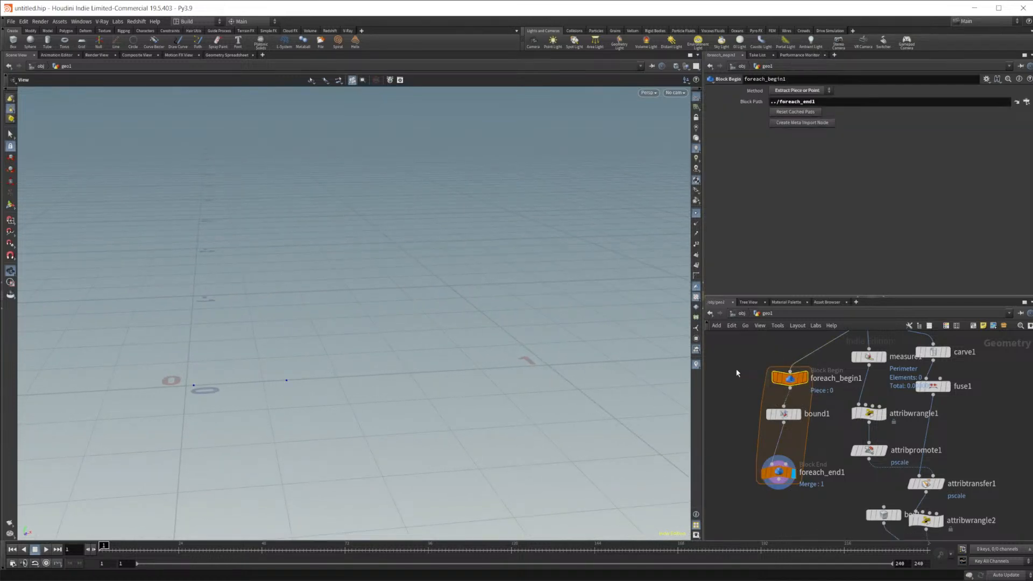
{"action": "middle_click_drag", "start_coordinate": [737, 373], "coordinate": [758, 393]}
{"action": "key", "text": "Tab"}
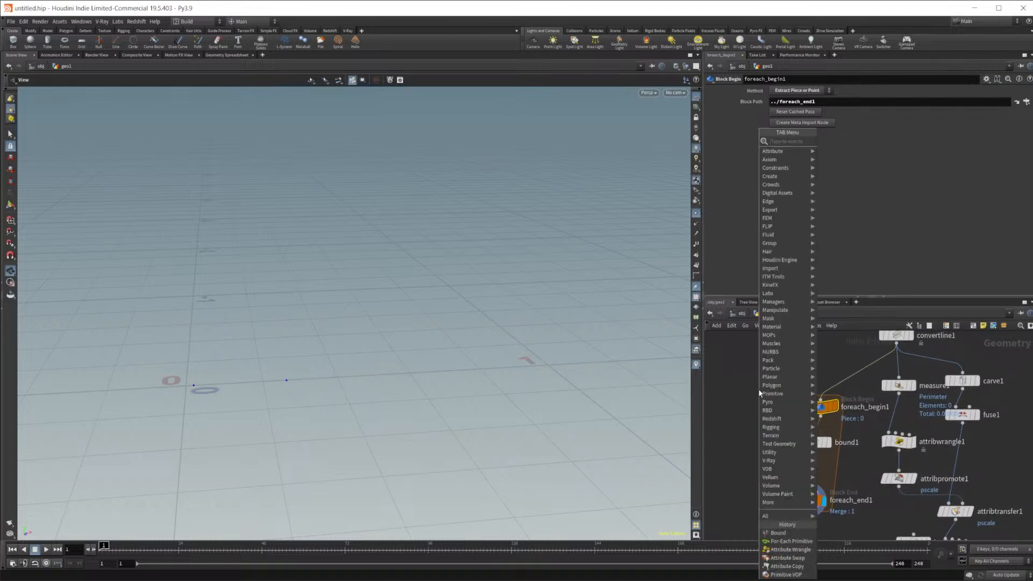
{"action": "type", "text": "fo"}
{"action": "key", "text": "Down"}
{"action": "key", "text": "Down"}
{"action": "key", "text": "Down"}
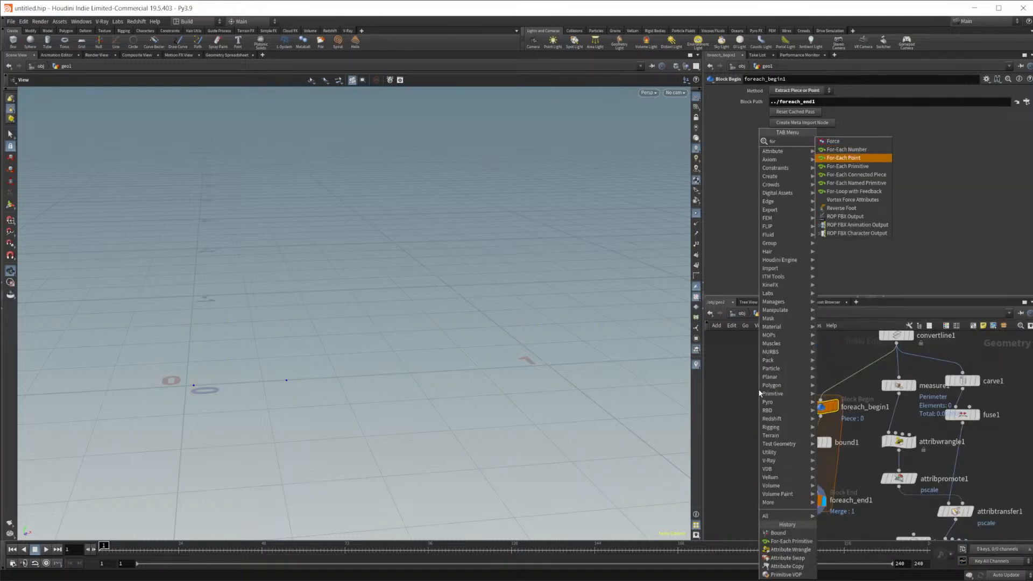
{"action": "key", "text": "Return"}
{"action": "left_click", "coordinate": [759, 393]}
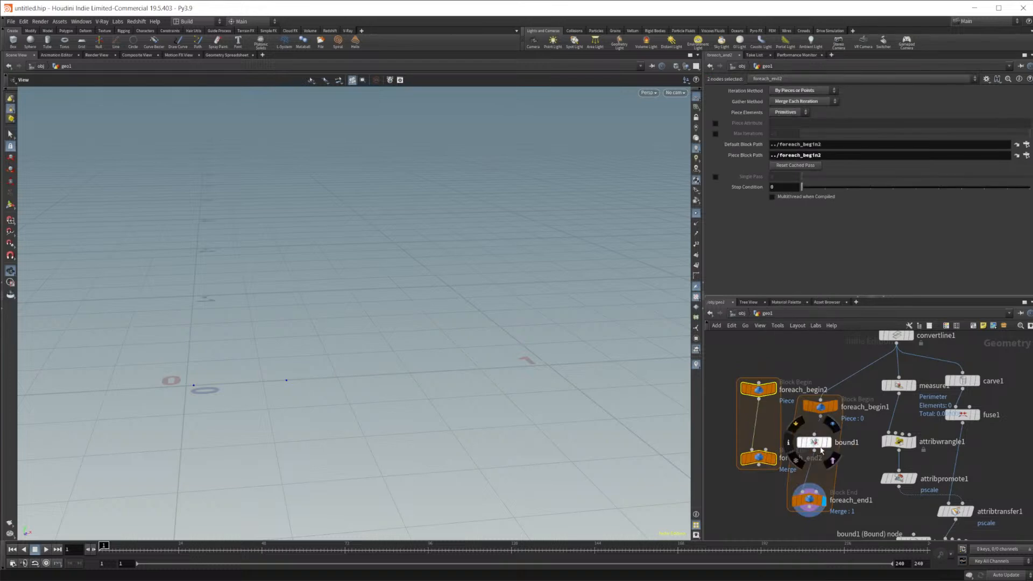
Step: Move bound1 into the second for-each block, wire convertline1 into foreach_begin2 and display foreach_end2
{"action": "left_click_drag", "start_coordinate": [819, 449], "coordinate": [761, 427]}
{"action": "middle_click_drag", "start_coordinate": [816, 353], "coordinate": [800, 376]}
{"action": "left_click_drag", "start_coordinate": [879, 367], "coordinate": [742, 404]}
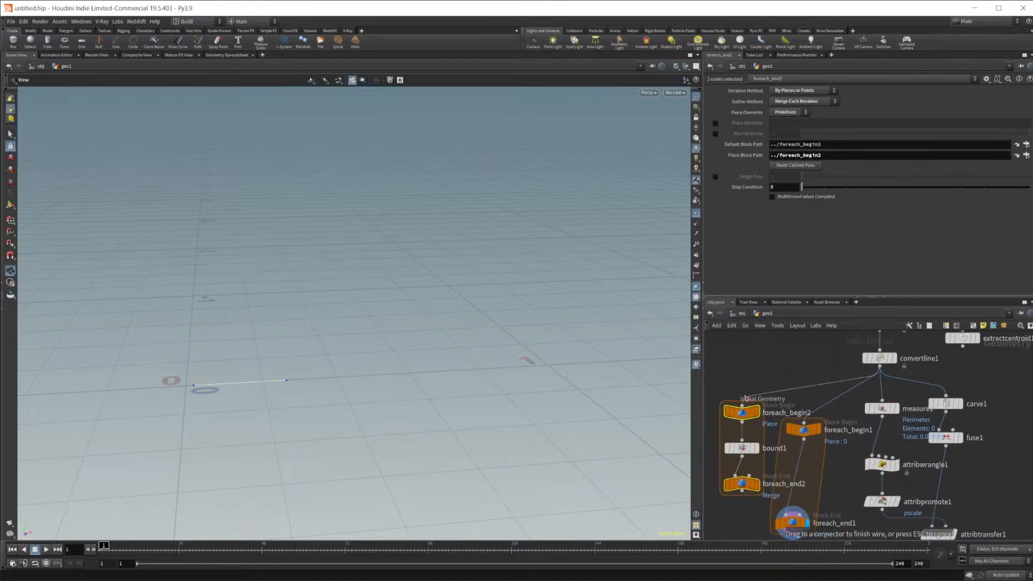
{"action": "left_click", "coordinate": [756, 484]}
{"action": "left_click_drag", "start_coordinate": [197, 353], "coordinate": [311, 406]}
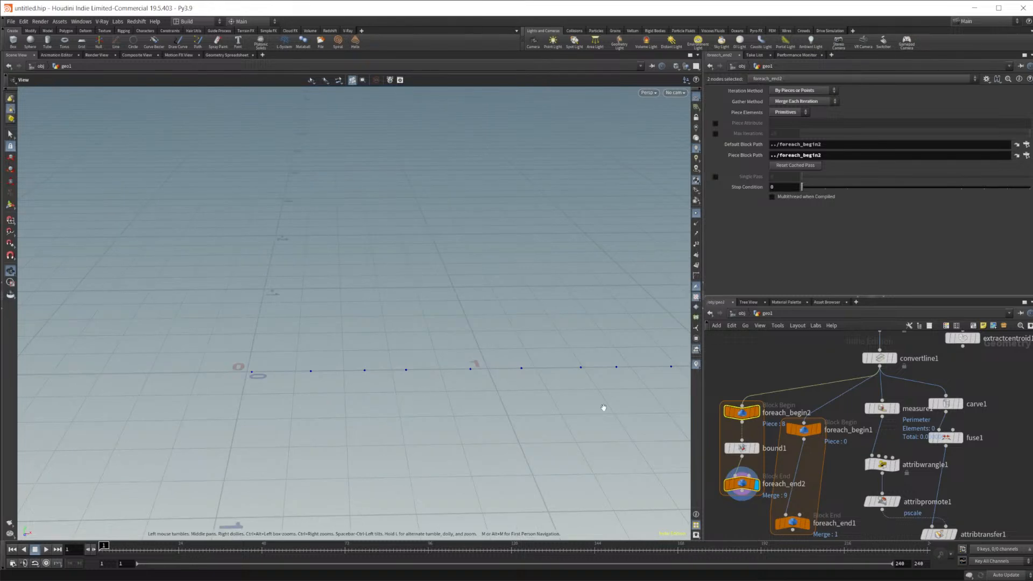
{"action": "left_click", "coordinate": [741, 452]}
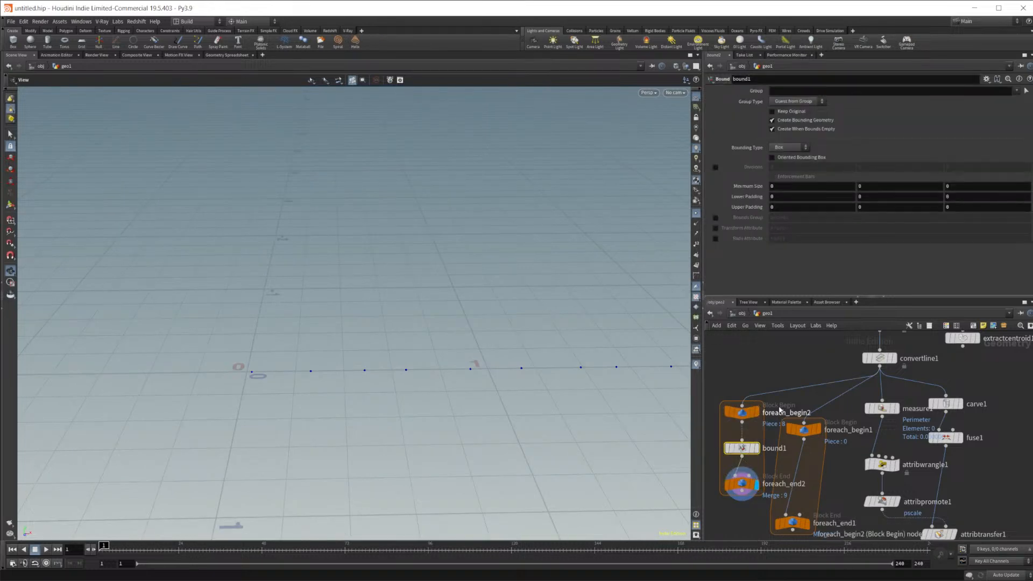
Step: Delete the first for-each block, foreach_begin1 and foreach_end1
{"action": "middle_click_drag", "start_coordinate": [844, 504], "coordinate": [844, 435]}
{"action": "left_click_drag", "start_coordinate": [824, 490], "coordinate": [790, 353]}
{"action": "key", "text": "Delete"}
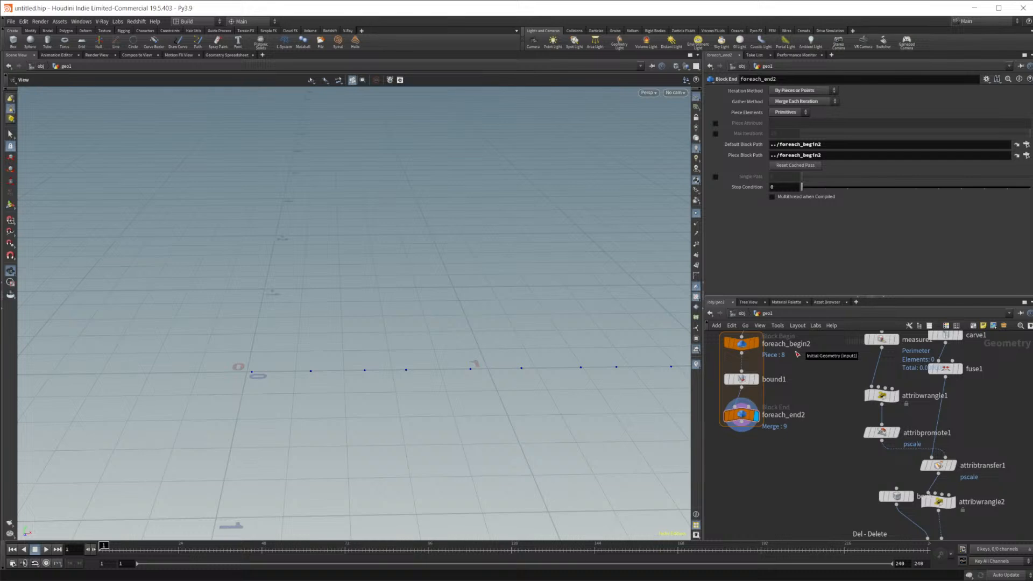
Step: Add an unconnected Box node in the empty network area beside the carve1 branch
{"action": "middle_click_drag", "start_coordinate": [807, 395], "coordinate": [822, 452]}
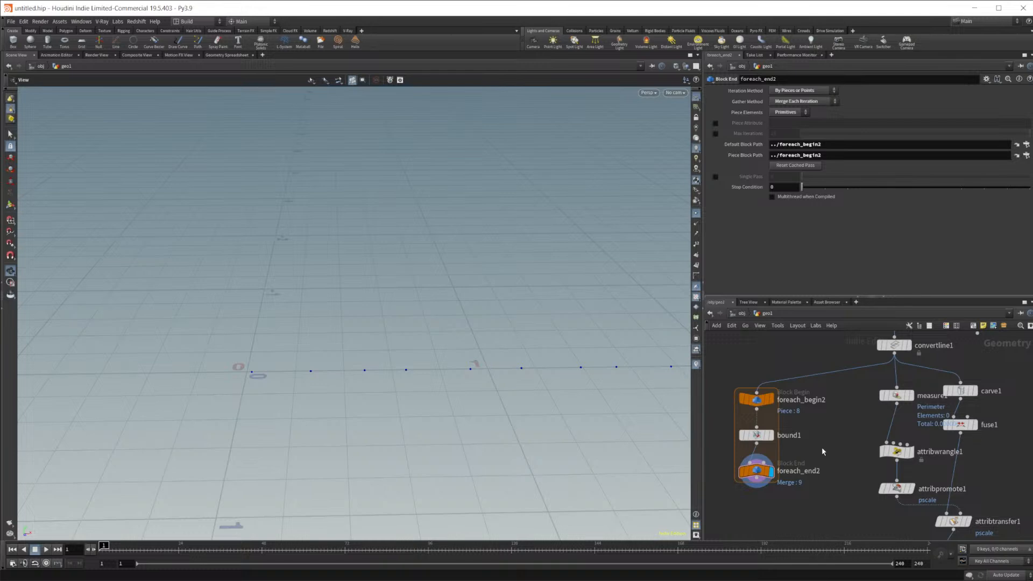
{"action": "middle_click_drag", "start_coordinate": [840, 434], "coordinate": [793, 480]}
{"action": "middle_click_drag", "start_coordinate": [984, 412], "coordinate": [960, 414]}
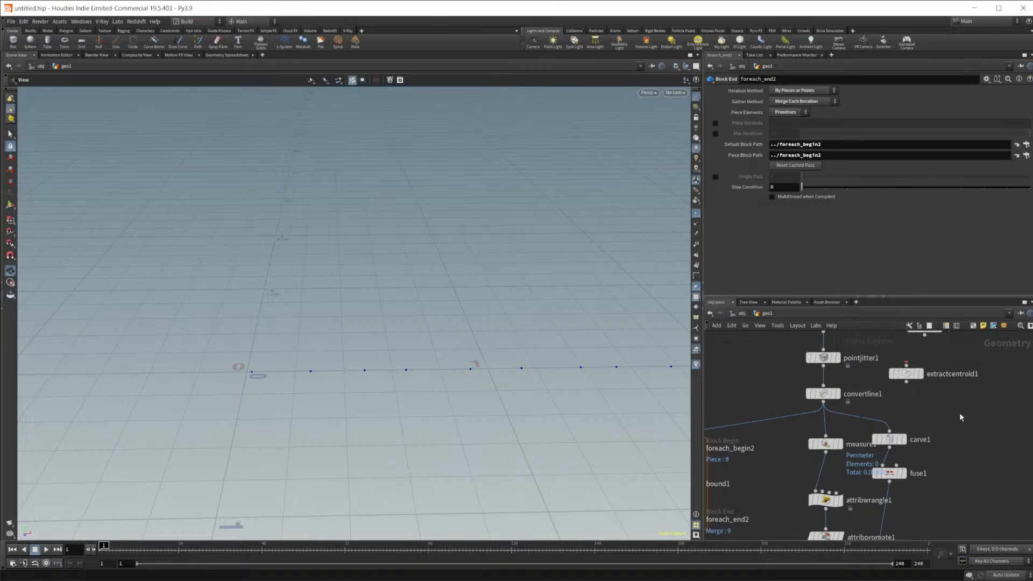
{"action": "key", "text": "Tab"}
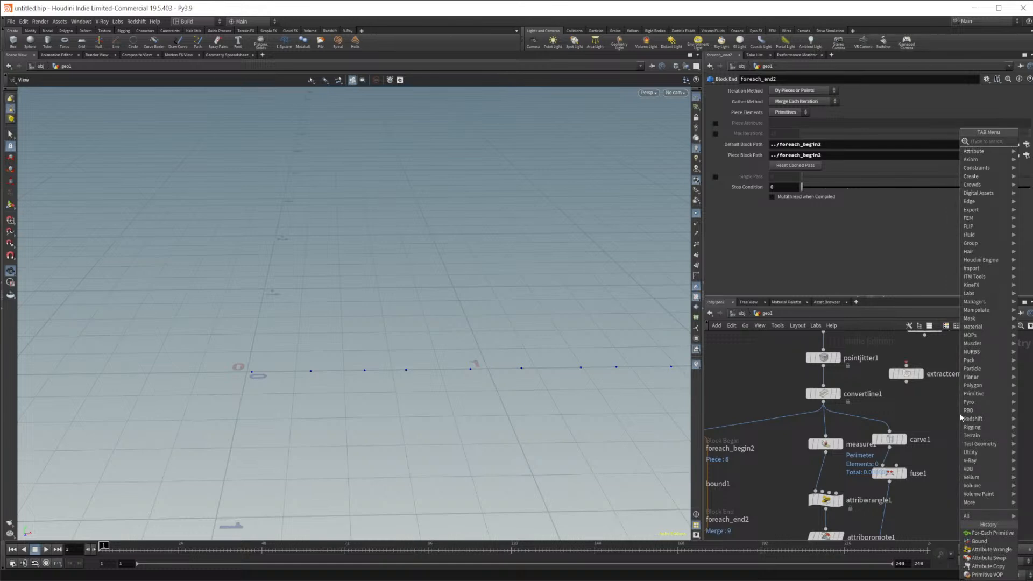
{"action": "type", "text": "add"}
{"action": "key", "text": "Return"}
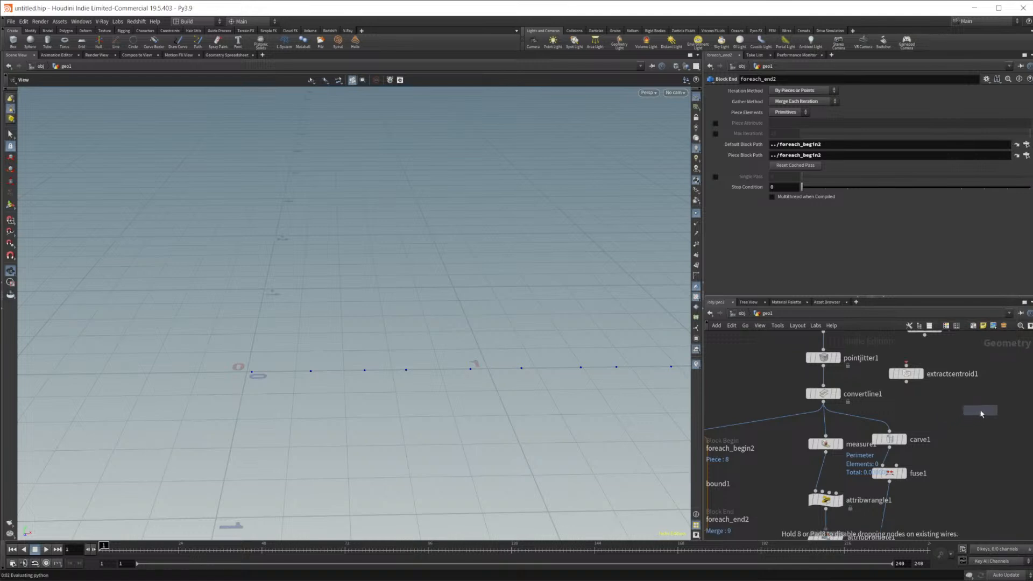
{"action": "left_click", "coordinate": [980, 413]}
{"action": "middle_click_drag", "start_coordinate": [980, 413], "coordinate": [938, 420]}
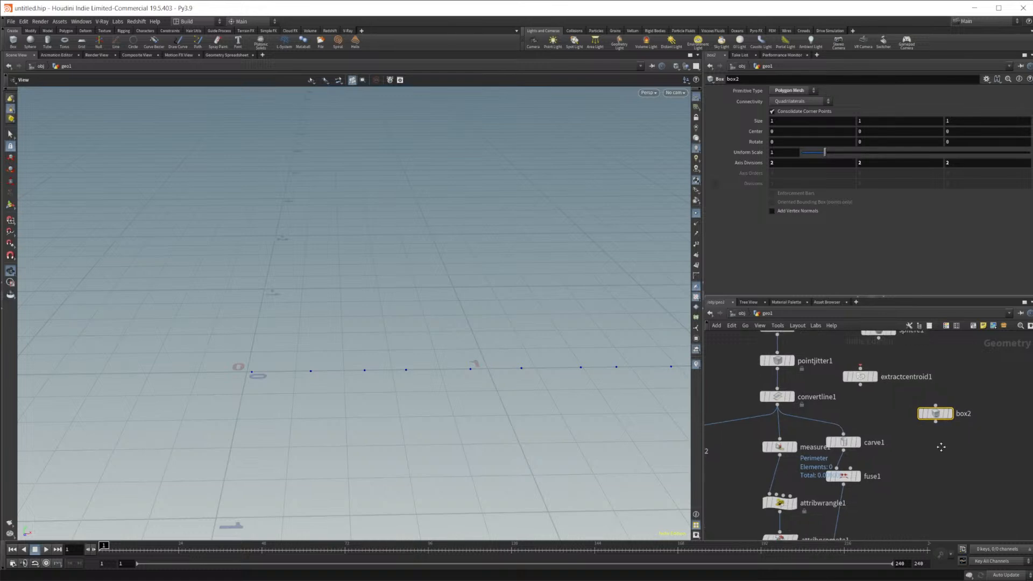
{"action": "key", "text": "Tab"}
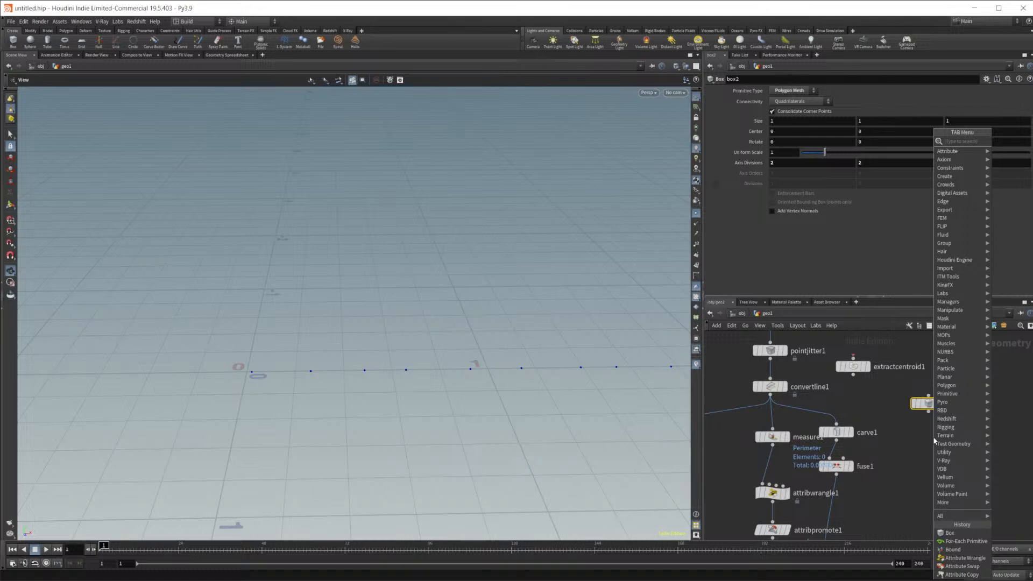
{"action": "key", "text": "Escape"}
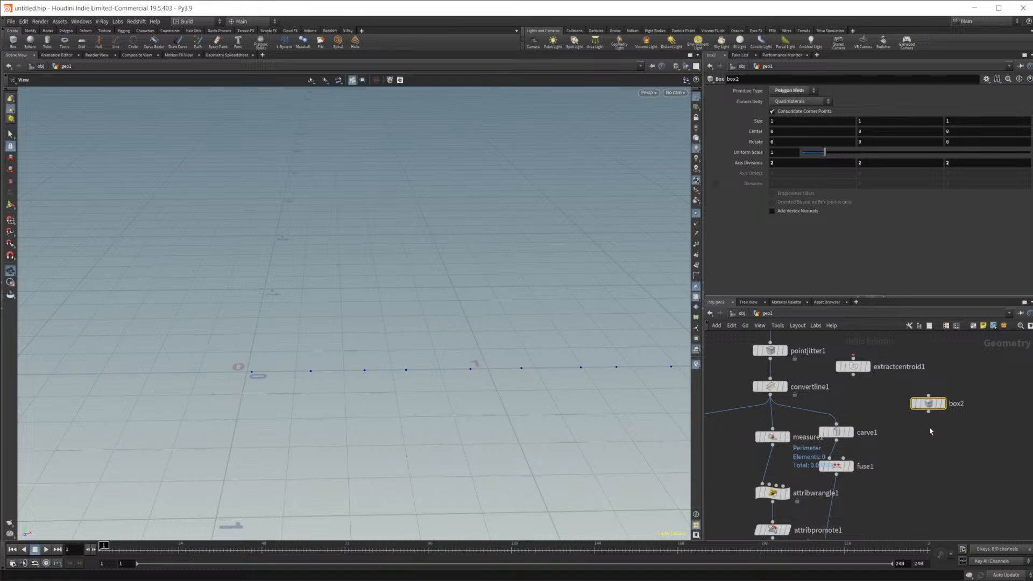
Step: Add a Copy and Transform node below box2, wired to its output, and display it
{"action": "left_click", "coordinate": [932, 411]}
{"action": "mouse_move", "coordinate": [932, 412]}
{"action": "key", "text": "Tab"}
{"action": "type", "text": "copy"}
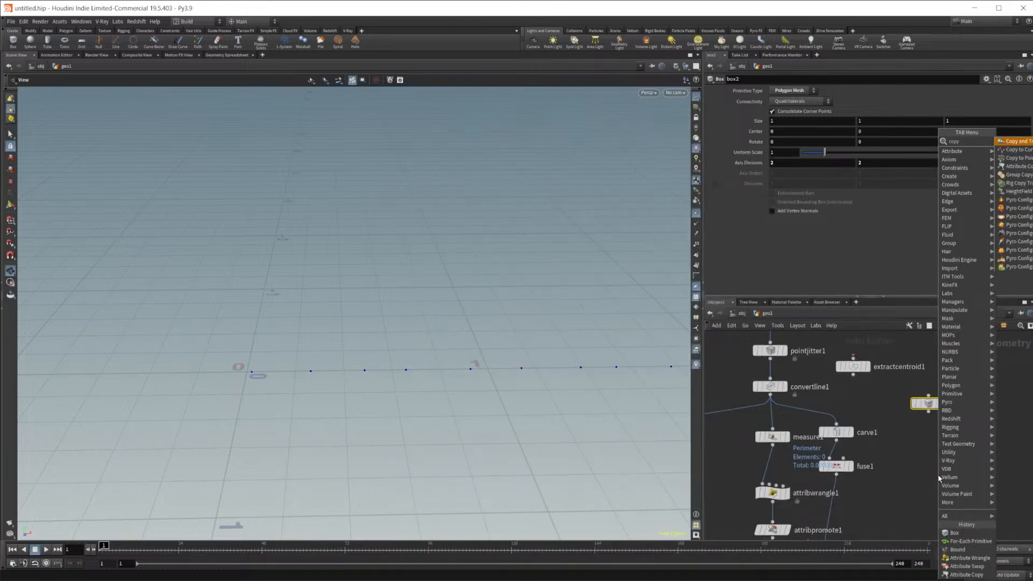
{"action": "key", "text": "Return"}
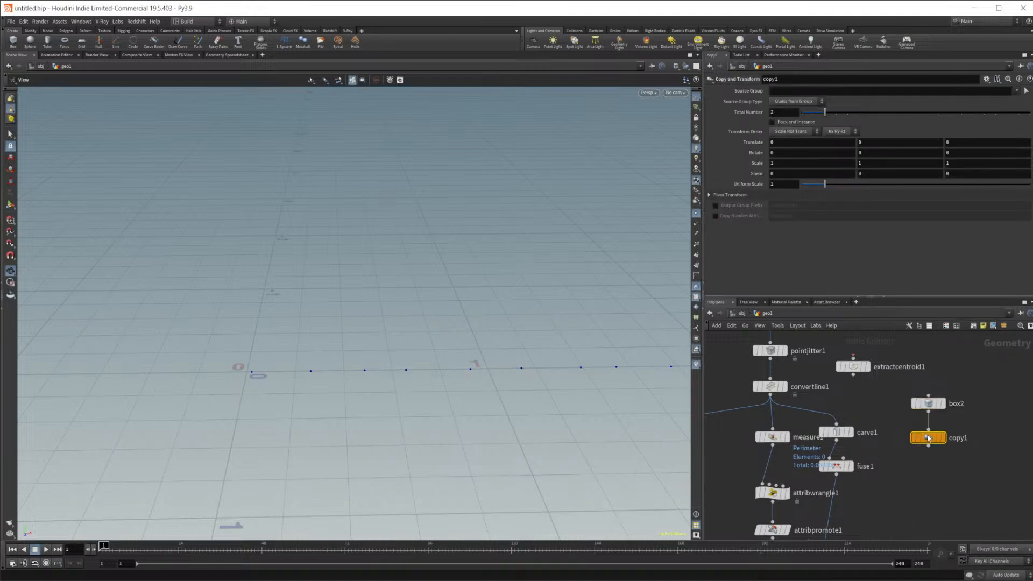
{"action": "left_click", "coordinate": [927, 436]}
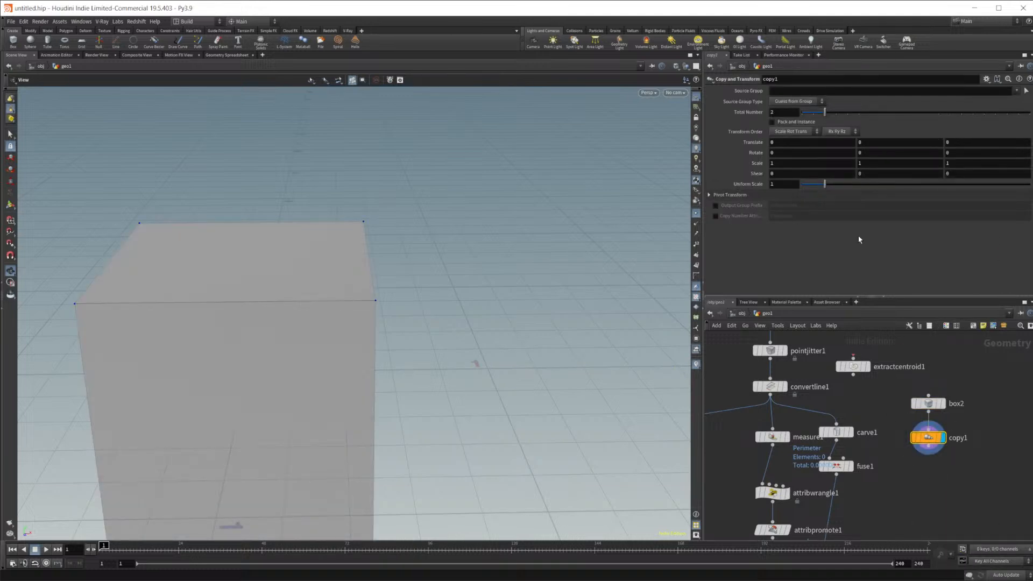
Step: Set copy1 to a total of 7 copies with an X translate of 0.5
{"action": "left_click_drag", "start_coordinate": [825, 112], "coordinate": [881, 112]}
{"action": "left_click", "coordinate": [845, 143]}
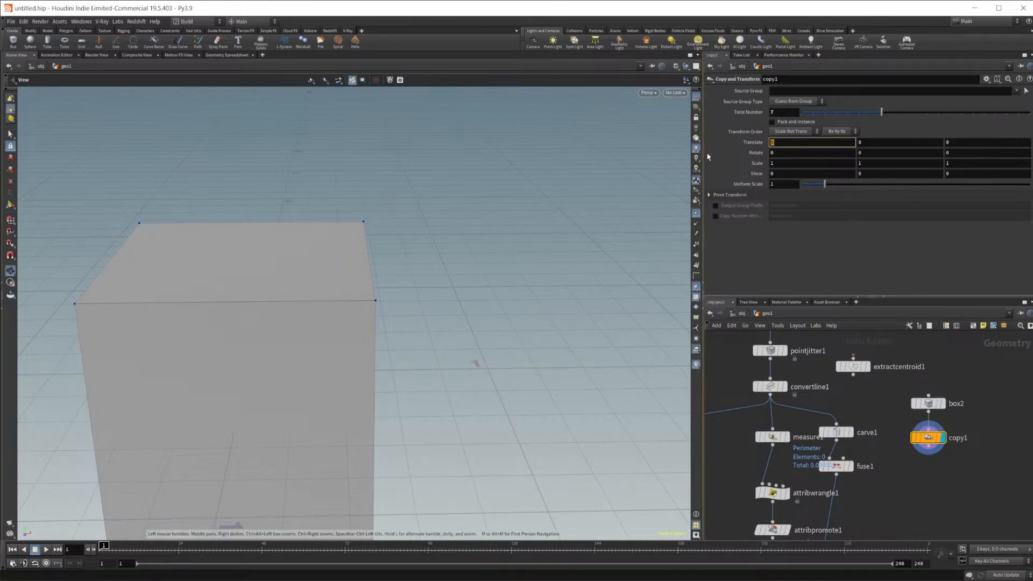
{"action": "type", "text": ".5"}
{"action": "key", "text": "Return"}
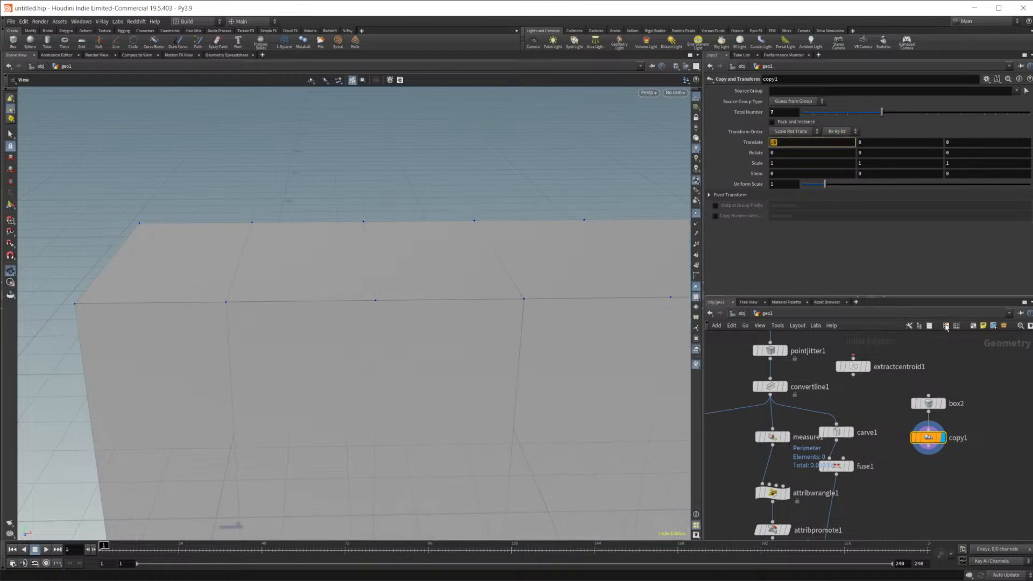
Step: Set copy1's X translate to 1 and view the whole row of copied boxes
{"action": "left_click", "coordinate": [928, 403]}
{"action": "left_click", "coordinate": [930, 436]}
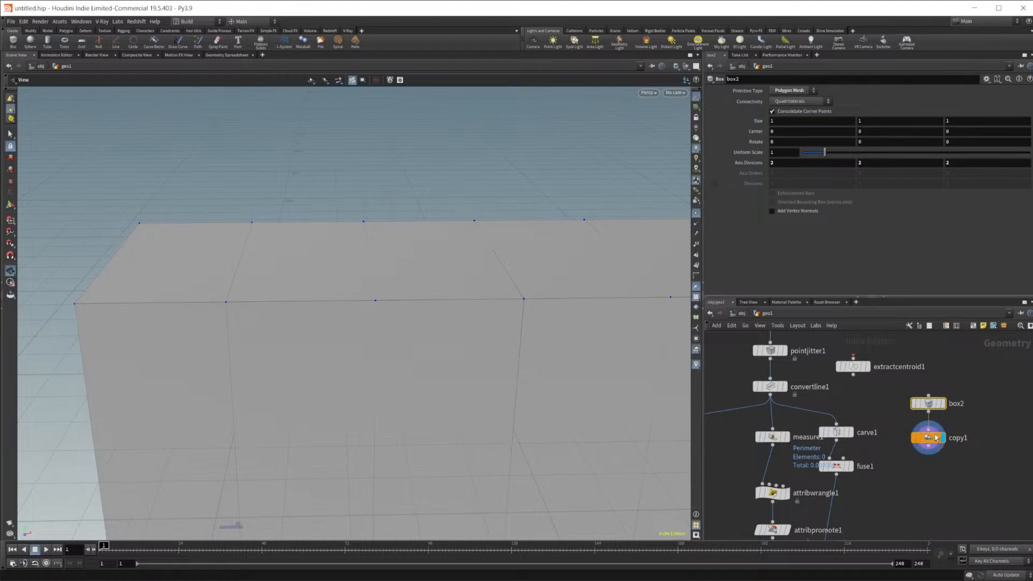
{"action": "left_click", "coordinate": [772, 142]}
{"action": "type", "text": "1"}
{"action": "key", "text": "Return"}
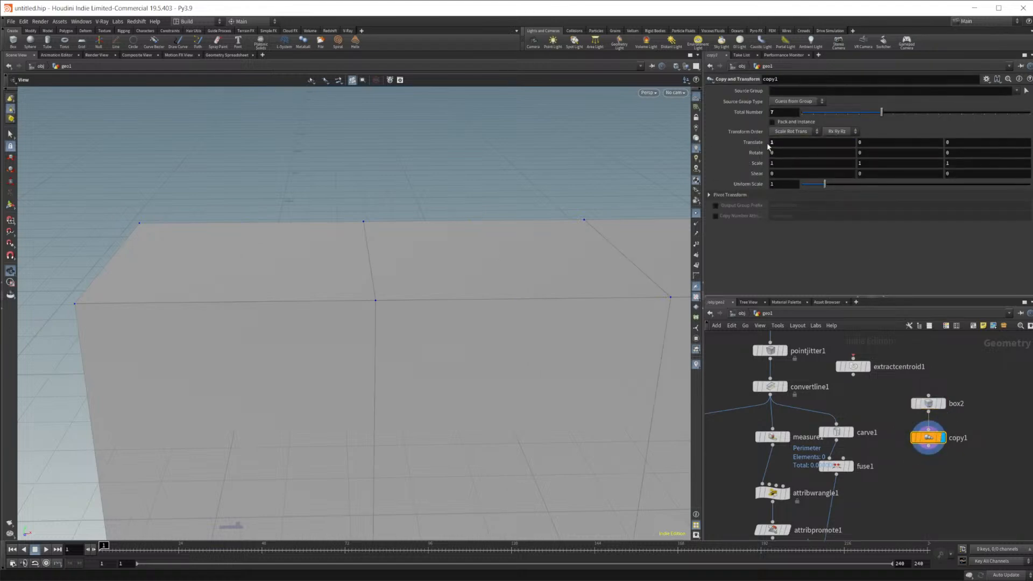
{"action": "right_click_drag", "start_coordinate": [419, 301], "coordinate": [477, 376]}
{"action": "middle_click_drag", "start_coordinate": [477, 376], "coordinate": [425, 364]}
{"action": "right_click_drag", "start_coordinate": [424, 365], "coordinate": [178, 419]}
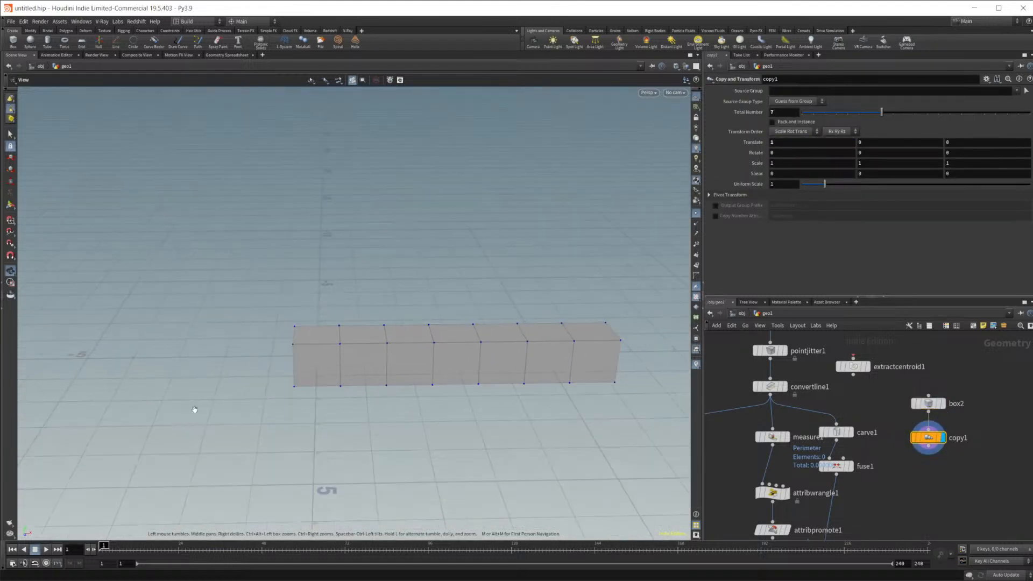
{"action": "right_click_drag", "start_coordinate": [376, 377], "coordinate": [512, 373]}
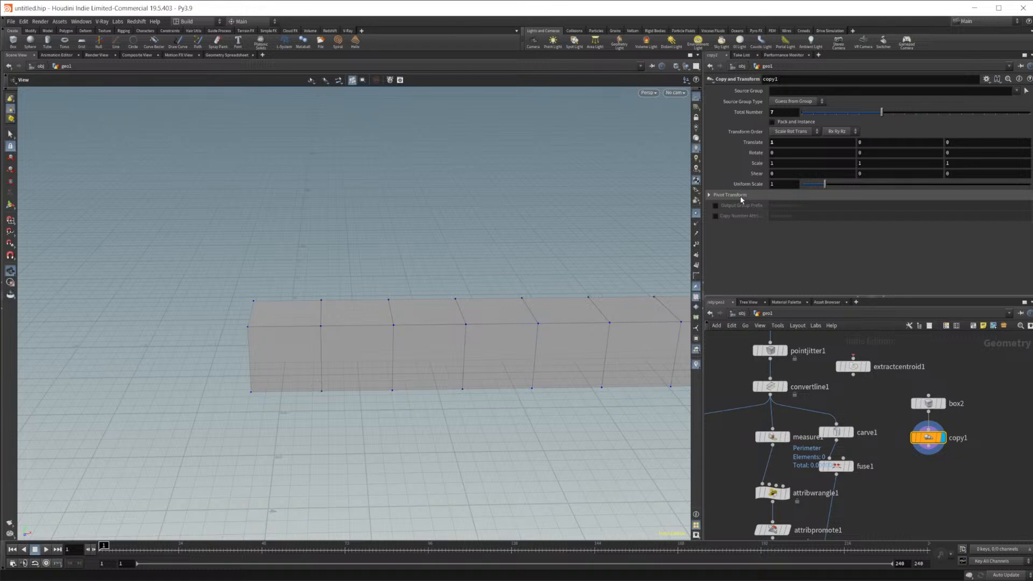
Step: Add an unconnected Add node beside box2
{"action": "middle_click_drag", "start_coordinate": [941, 469], "coordinate": [913, 461]}
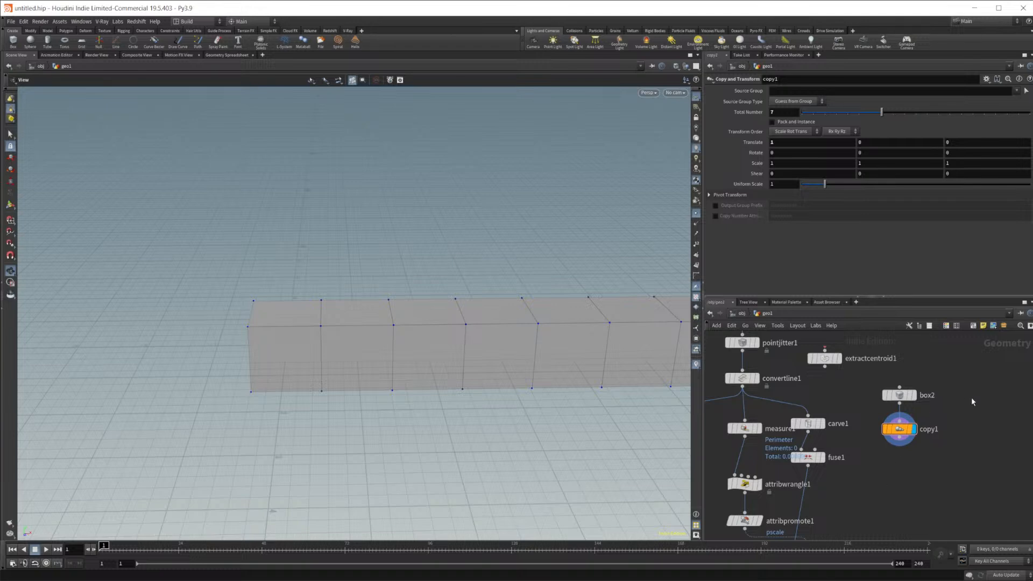
{"action": "middle_click_drag", "start_coordinate": [974, 400], "coordinate": [953, 401]}
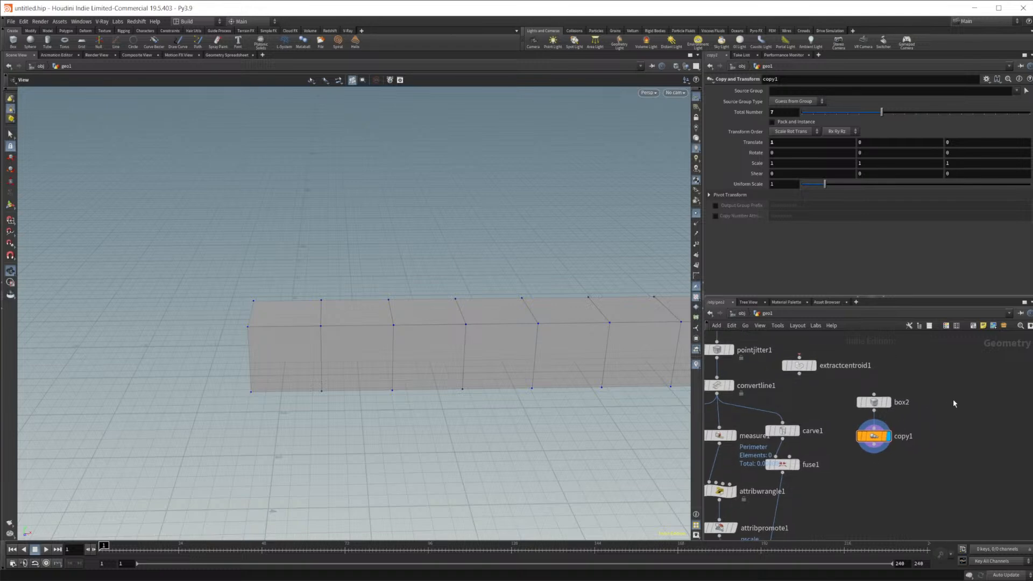
{"action": "key", "text": "Tab"}
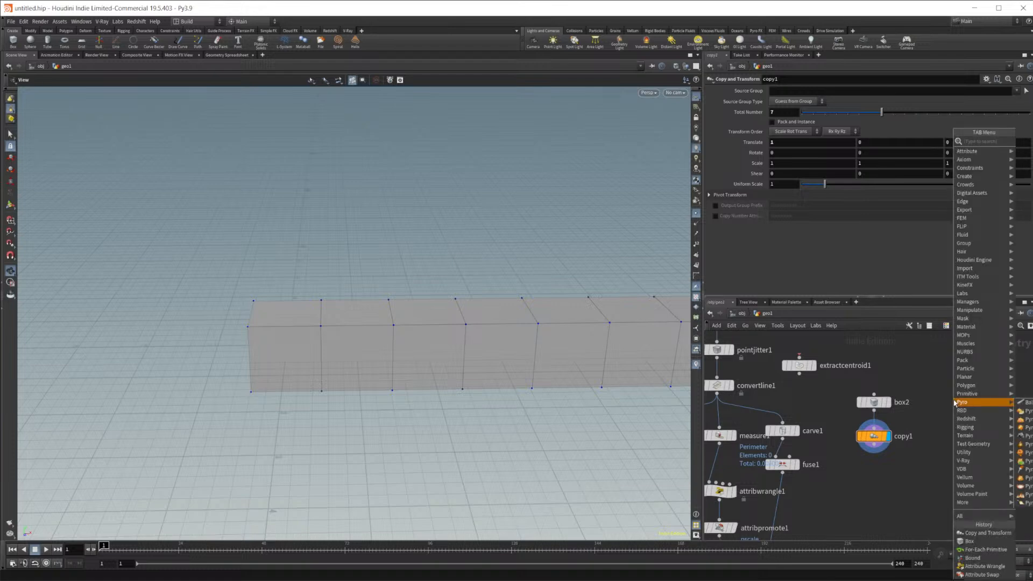
{"action": "type", "text": "add"}
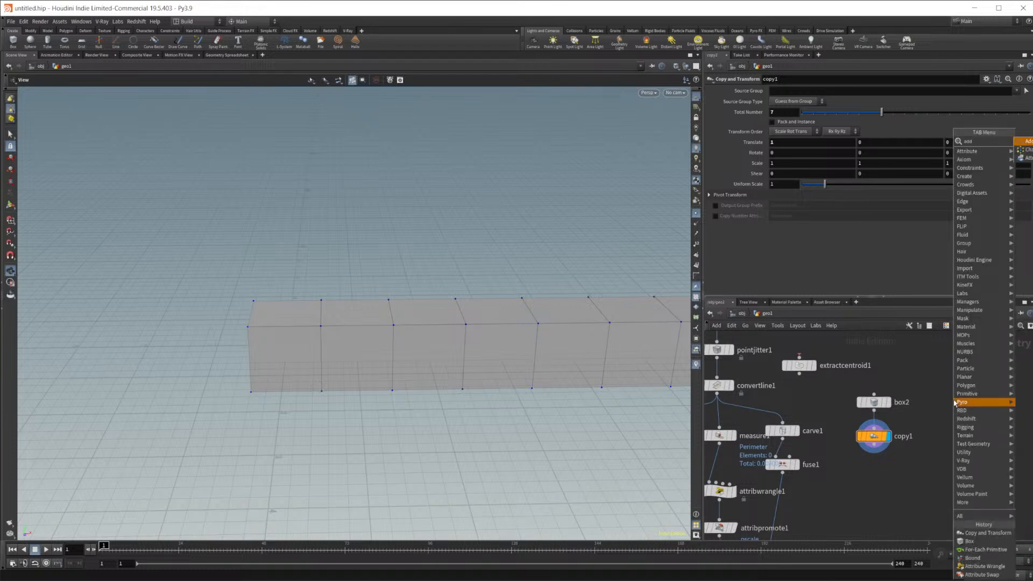
{"action": "key", "text": "BackSpace"}
{"action": "key", "text": "BackSpace"}
{"action": "key", "text": "BackSpace"}
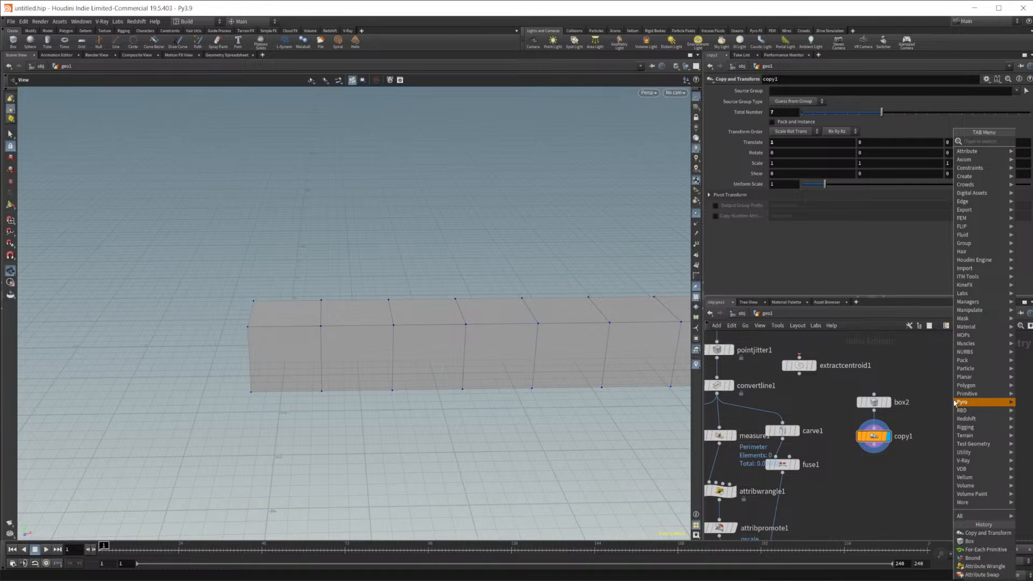
{"action": "type", "text": "add"}
{"action": "key", "text": "Return"}
{"action": "left_click", "coordinate": [954, 402]}
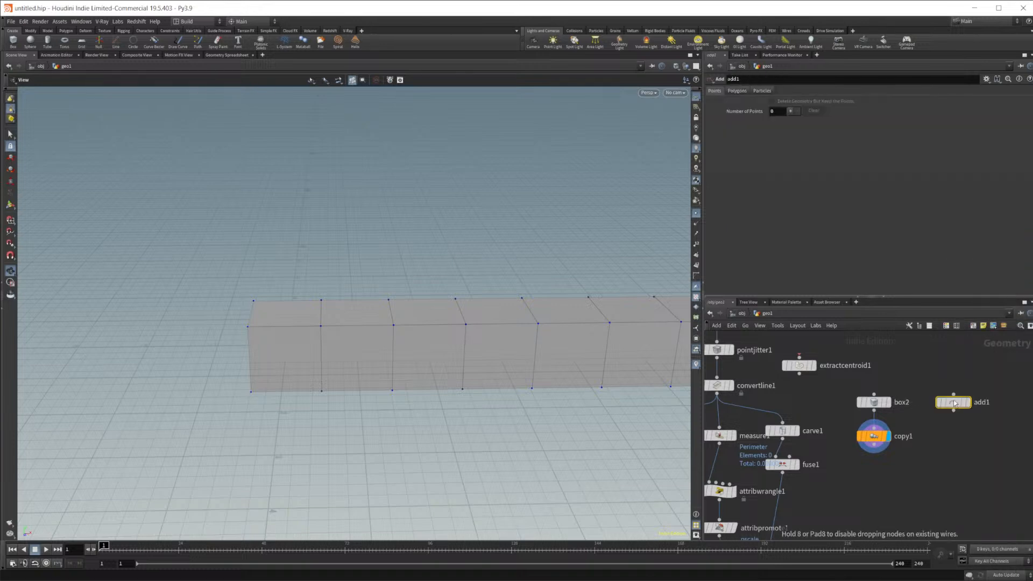
Step: Set the number of points in add1 to 5
{"action": "left_click", "coordinate": [790, 112]}
{"action": "left_click", "coordinate": [790, 112]}
{"action": "left_click", "coordinate": [790, 112]}
{"action": "left_click", "coordinate": [790, 112]}
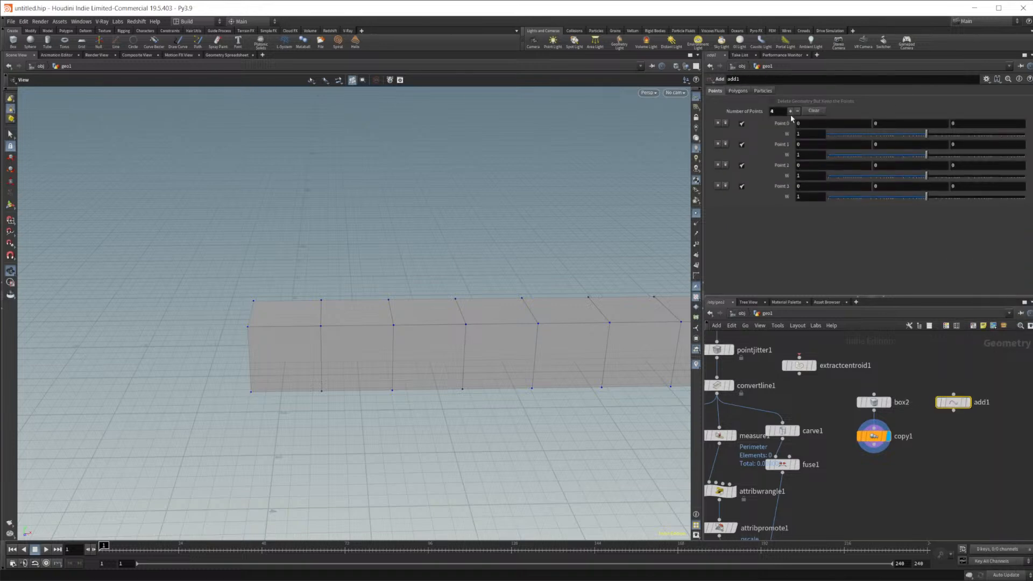
{"action": "left_click", "coordinate": [791, 112]}
{"action": "left_click", "coordinate": [738, 91]}
{"action": "left_click", "coordinate": [715, 91]}
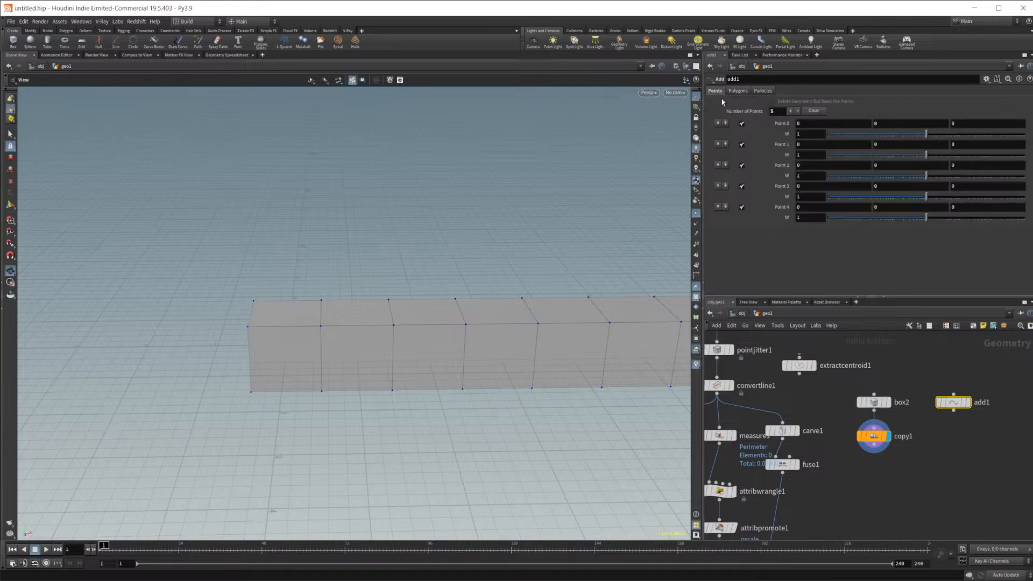
Step: Add an Attribute Wrangle node below add1, wired to its output
{"action": "key", "text": "Tab"}
{"action": "type", "text": "att wr"}
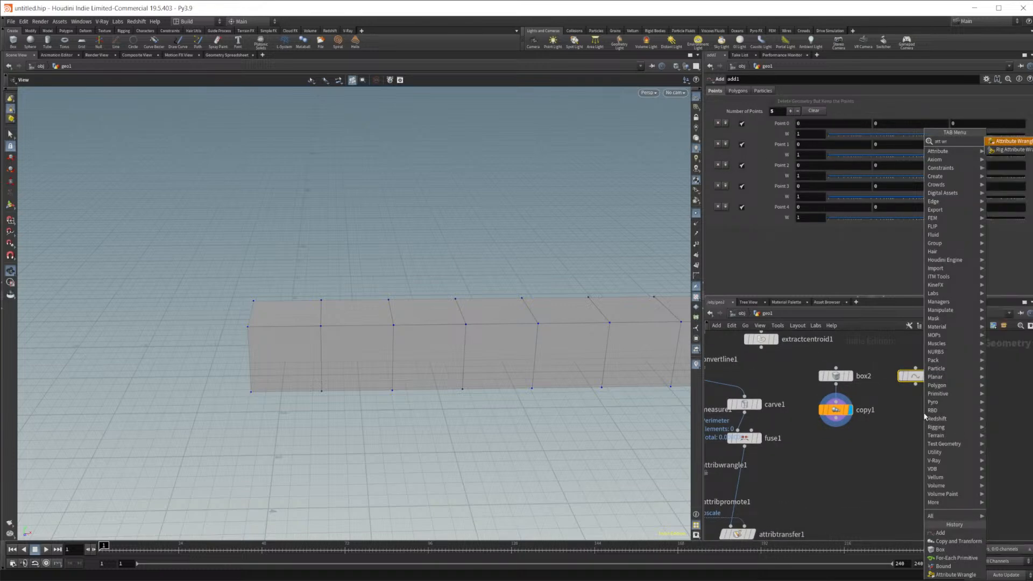
{"action": "key", "text": "Return"}
{"action": "left_click", "coordinate": [915, 412]}
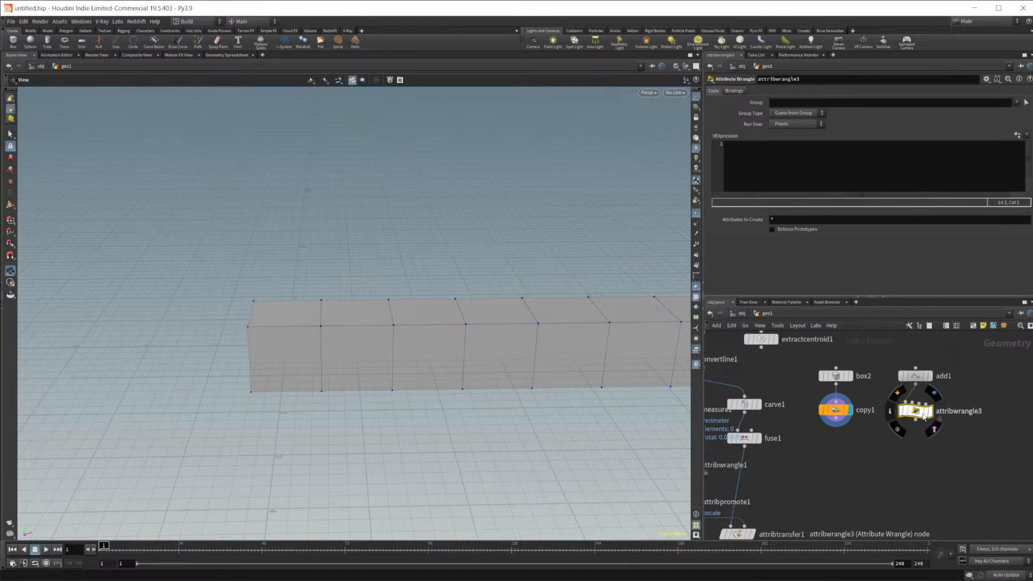
{"action": "left_click", "coordinate": [765, 174]}
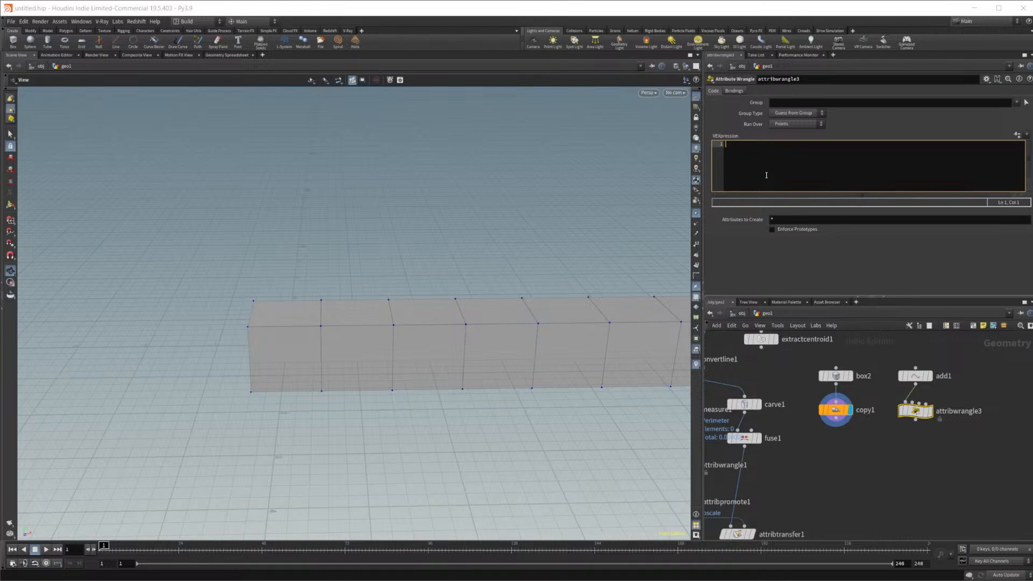
{"action": "type", "text": "@pscale = rand("}
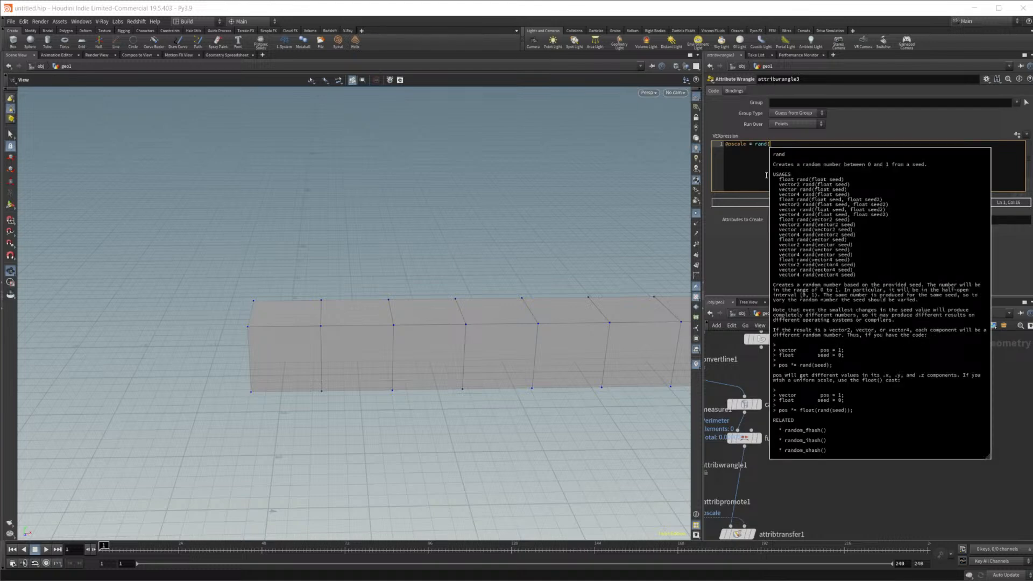
{"action": "type", "text": "@ptnum"}
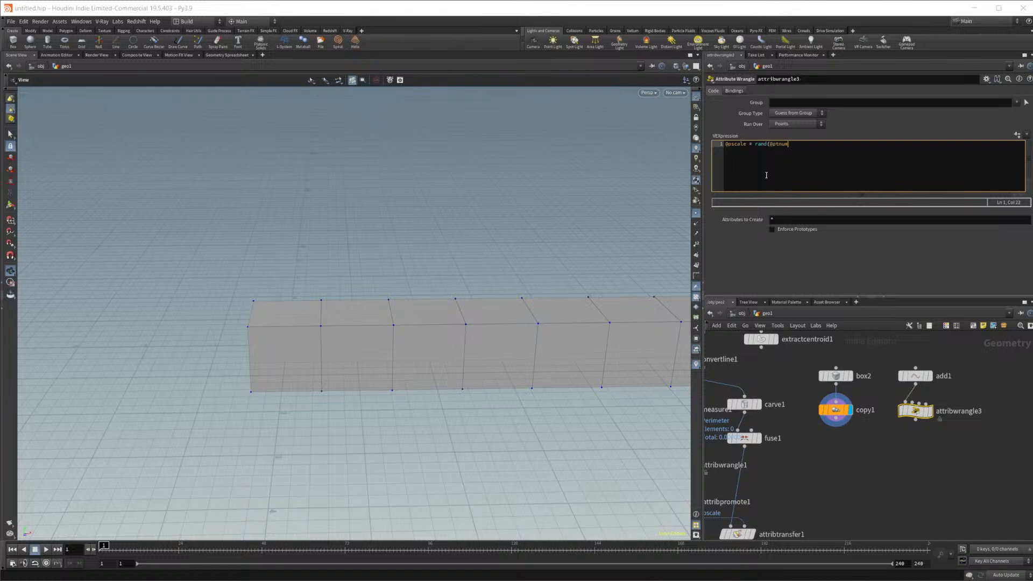
{"action": "key", "text": "Left"}
{"action": "type", "text": "fit01("}
{"action": "key", "text": "End"}
{"action": "type", "text": ","}
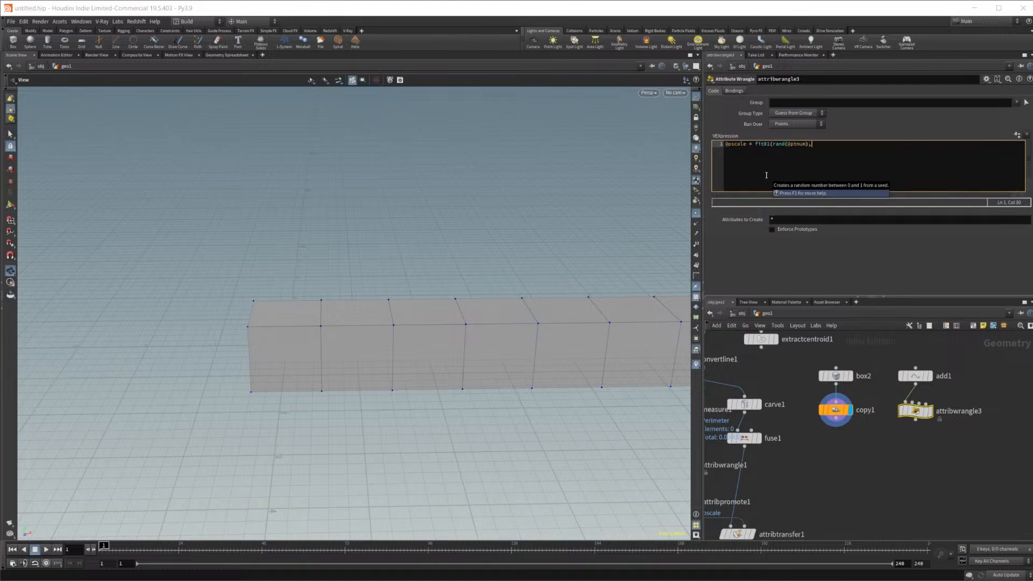
{"action": "type", "text": ".5,2)"}
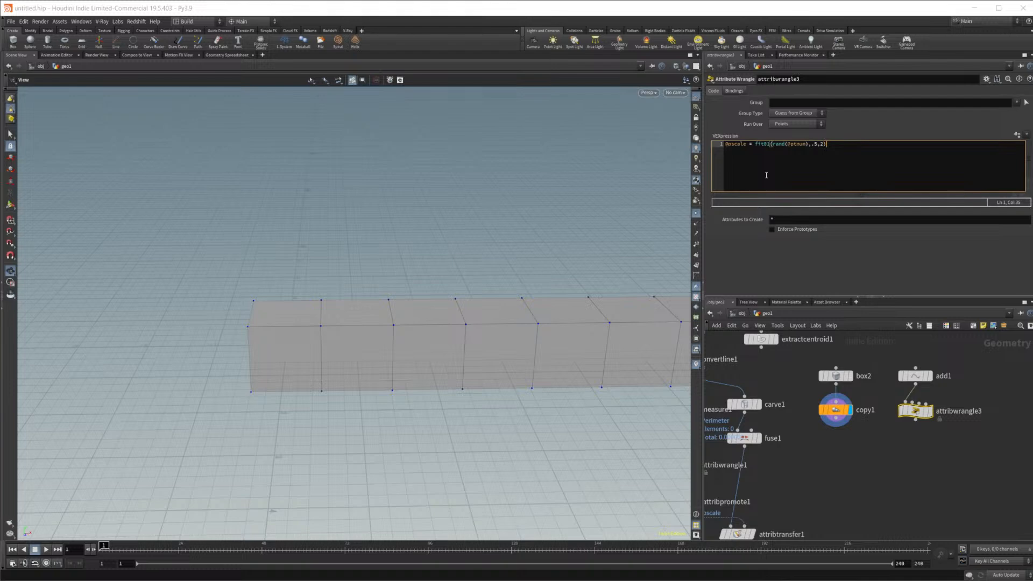
{"action": "type", "text": ";"}
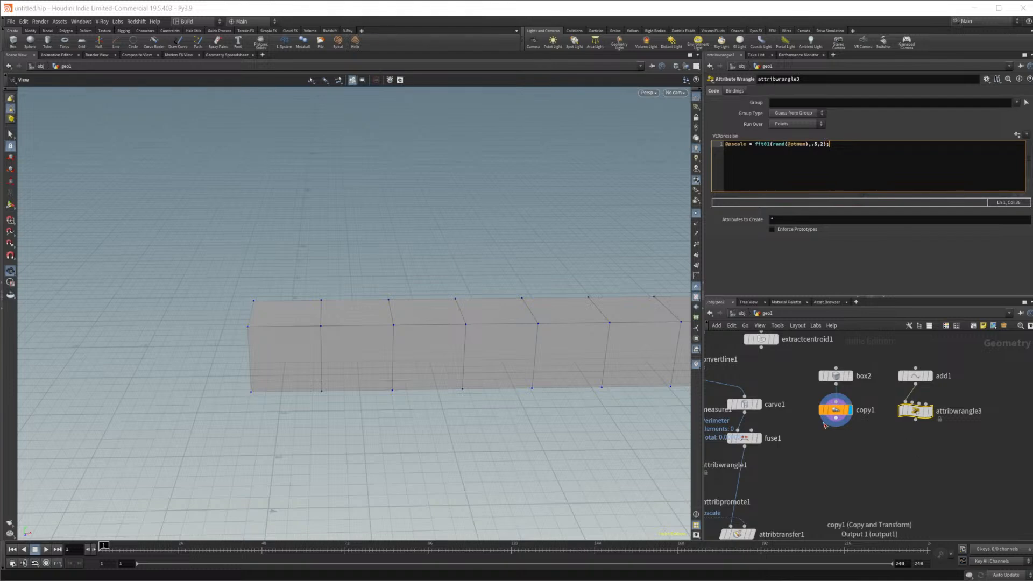
Step: Add a displayed Copy to Points node below, with box2 as source geometry and attribwrangle3 as target points
{"action": "key", "text": "Tab"}
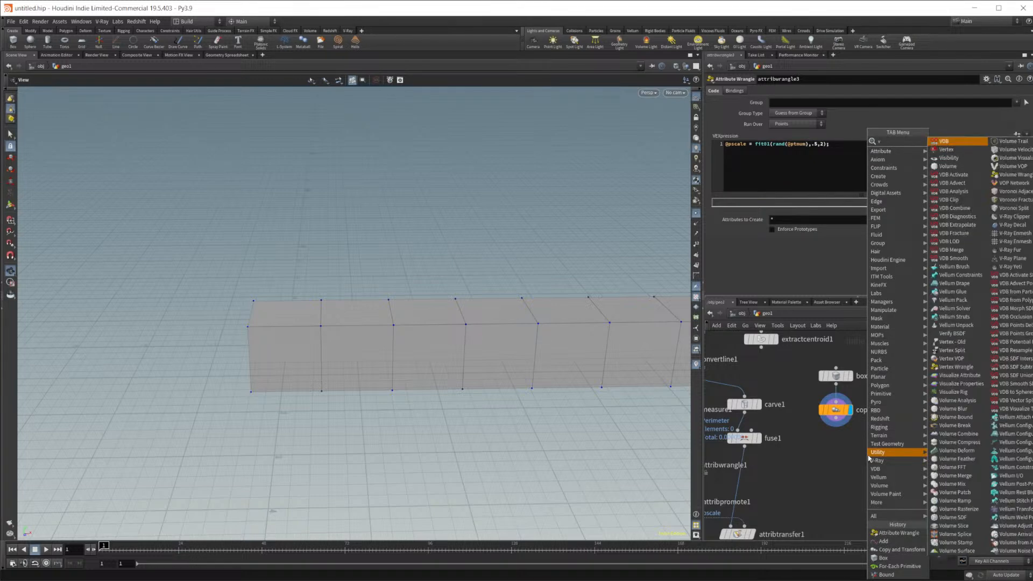
{"action": "type", "text": "copy to"}
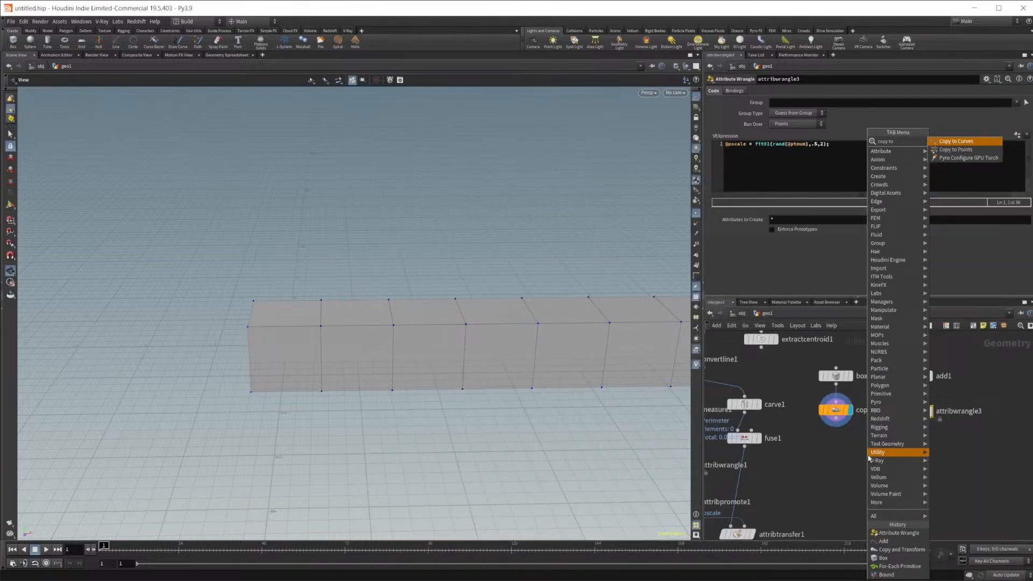
{"action": "key", "text": "Down"}
{"action": "key", "text": "Return"}
{"action": "left_click", "coordinate": [887, 464]}
{"action": "left_click_drag", "start_coordinate": [915, 420], "coordinate": [893, 455]}
{"action": "left_click_drag", "start_coordinate": [836, 385], "coordinate": [879, 455]}
{"action": "left_click", "coordinate": [902, 450]}
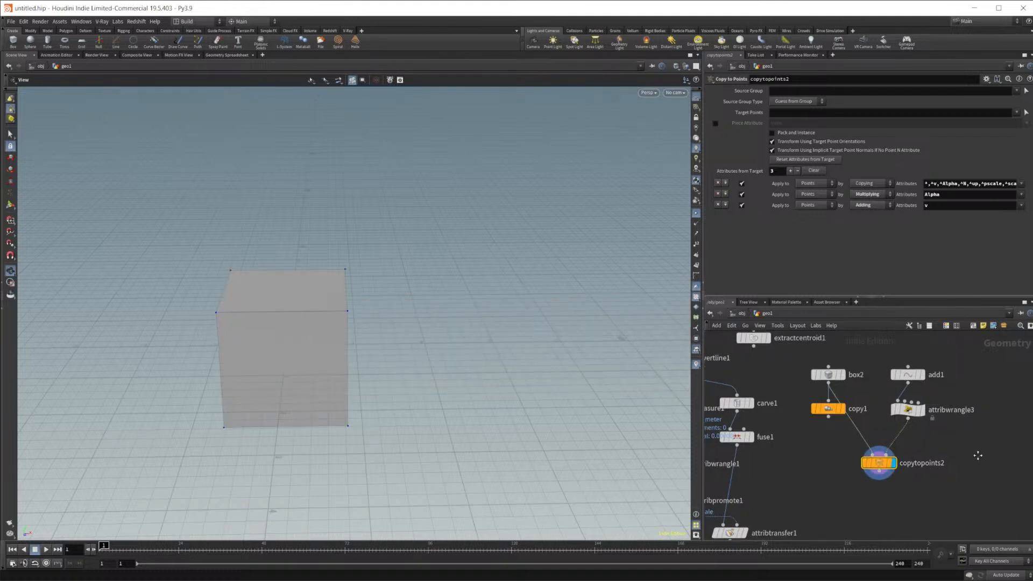
{"action": "middle_click_drag", "start_coordinate": [924, 461], "coordinate": [906, 437]}
{"action": "left_click_drag", "start_coordinate": [854, 438], "coordinate": [882, 457]}
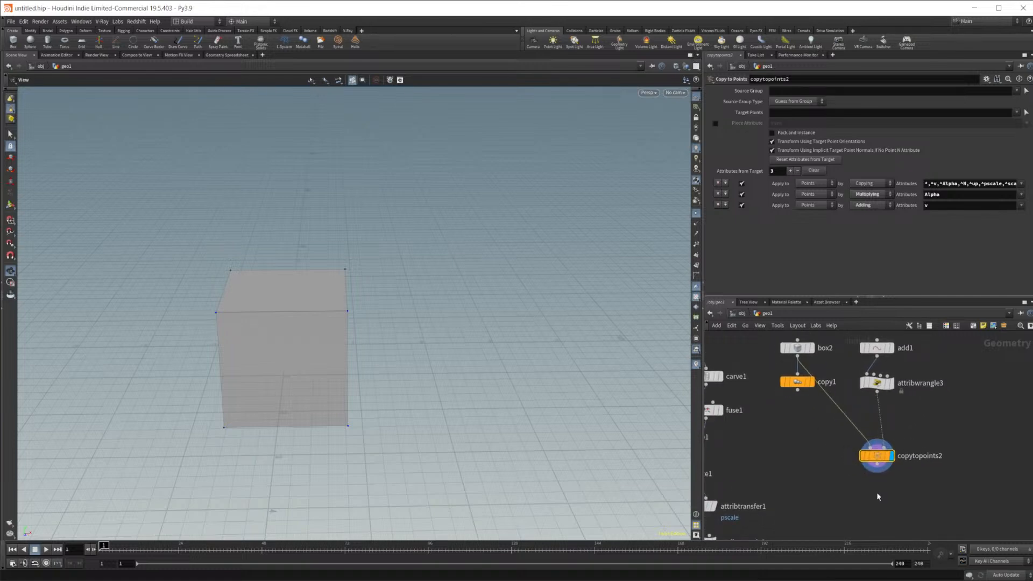
{"action": "middle_click_drag", "start_coordinate": [878, 494], "coordinate": [858, 477]}
{"action": "key", "text": "Tab"}
{"action": "left_click", "coordinate": [839, 481]}
{"action": "middle_click_drag", "start_coordinate": [908, 387], "coordinate": [912, 435]}
{"action": "key", "text": "Tab"}
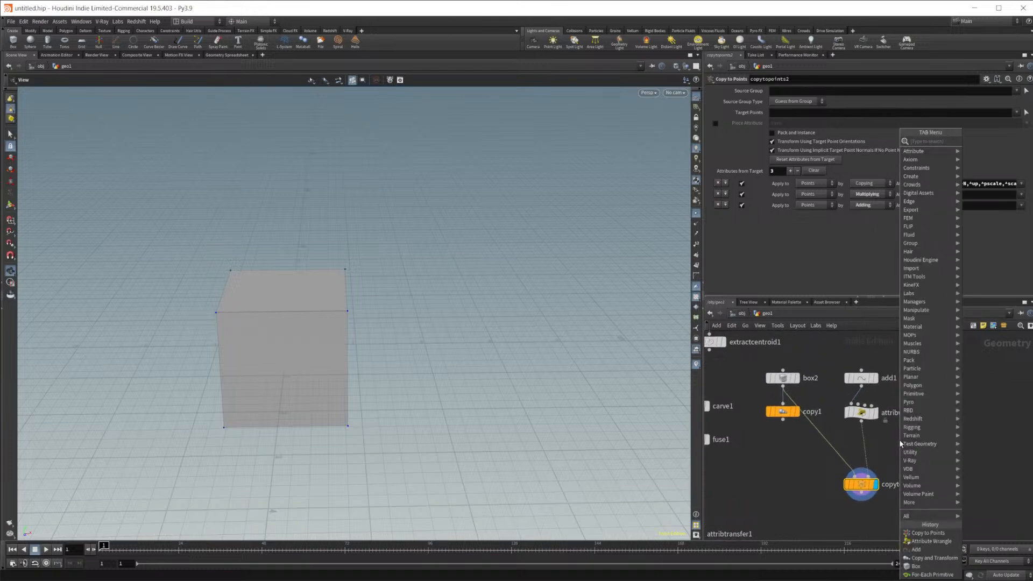
{"action": "double_click", "coordinate": [862, 414]}
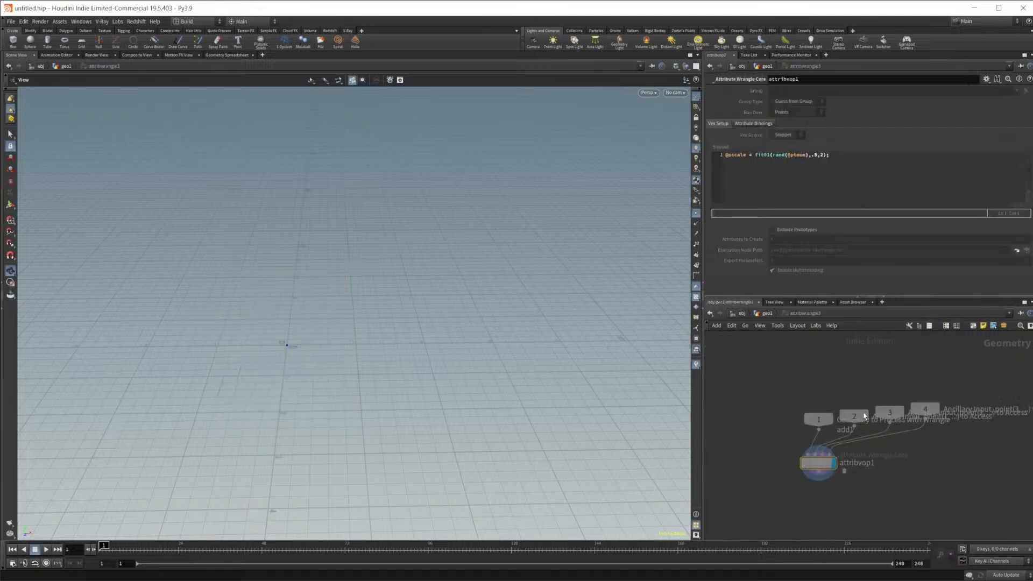
{"action": "left_click", "coordinate": [765, 314]}
{"action": "left_click", "coordinate": [850, 155]}
{"action": "key", "text": "Return"}
{"action": "type", "text": "@"}
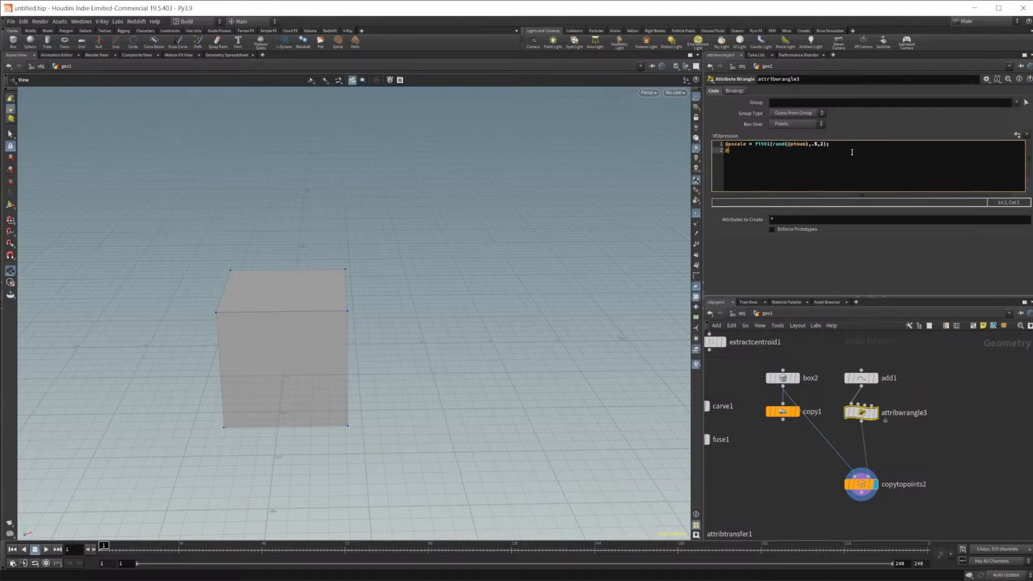
{"action": "type", "text": "P.y"}
{"action": "key", "text": "ctrl+Return"}
{"action": "left_click", "coordinate": [851, 152]}
{"action": "key", "text": "BackSpace"}
{"action": "key", "text": "BackSpace"}
{"action": "key", "text": "BackSpace"}
{"action": "key", "text": "BackSpace"}
Step: Insert a For-Each Point block between attribwrangle3 and copytopoints2, moving copytopoints2 down to make room
{"action": "key", "text": "Tab"}
{"action": "type", "text": "for each"}
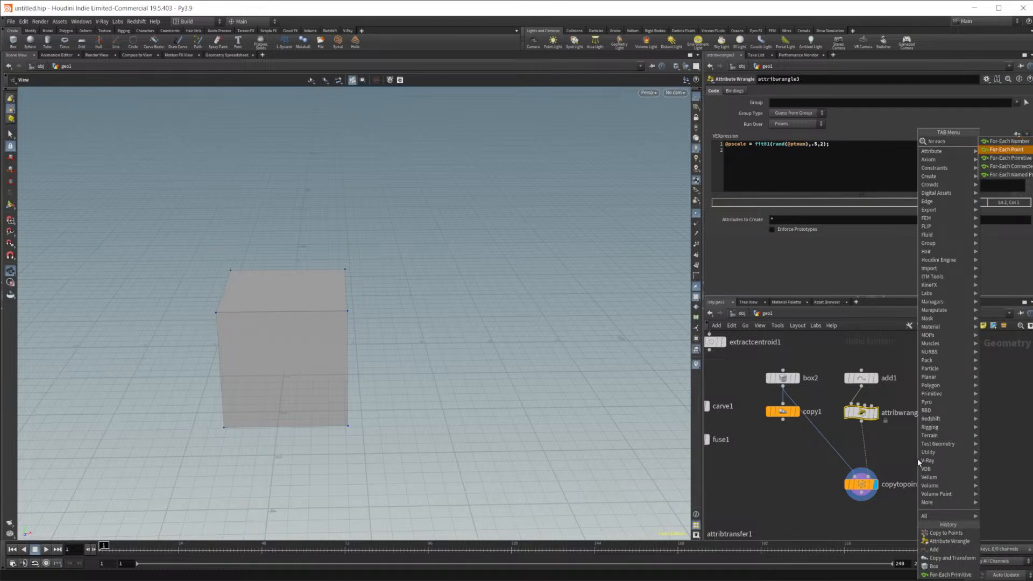
{"action": "key", "text": "Return"}
{"action": "left_click", "coordinate": [873, 446]}
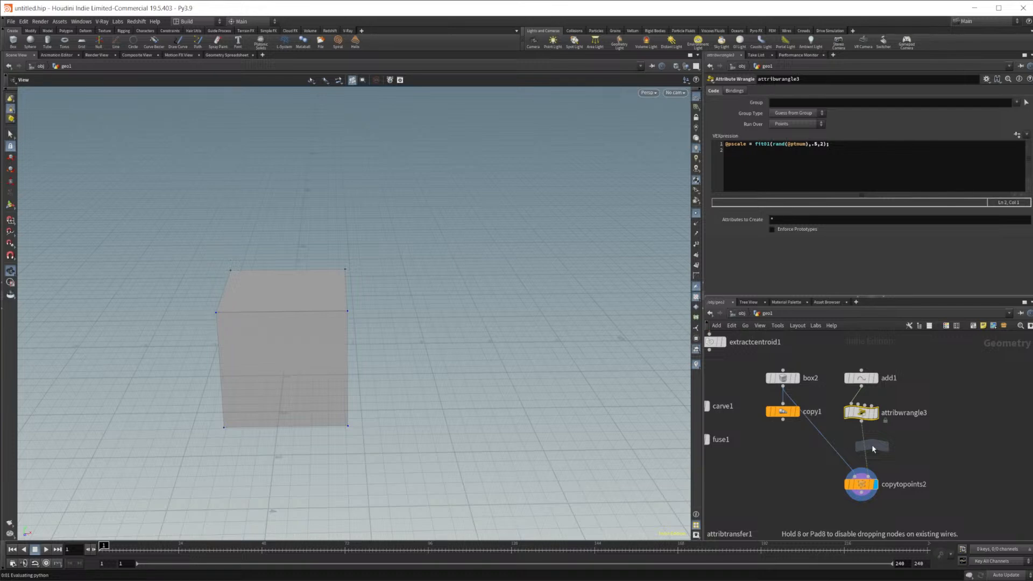
{"action": "left_click_drag", "start_coordinate": [878, 482], "coordinate": [869, 517]}
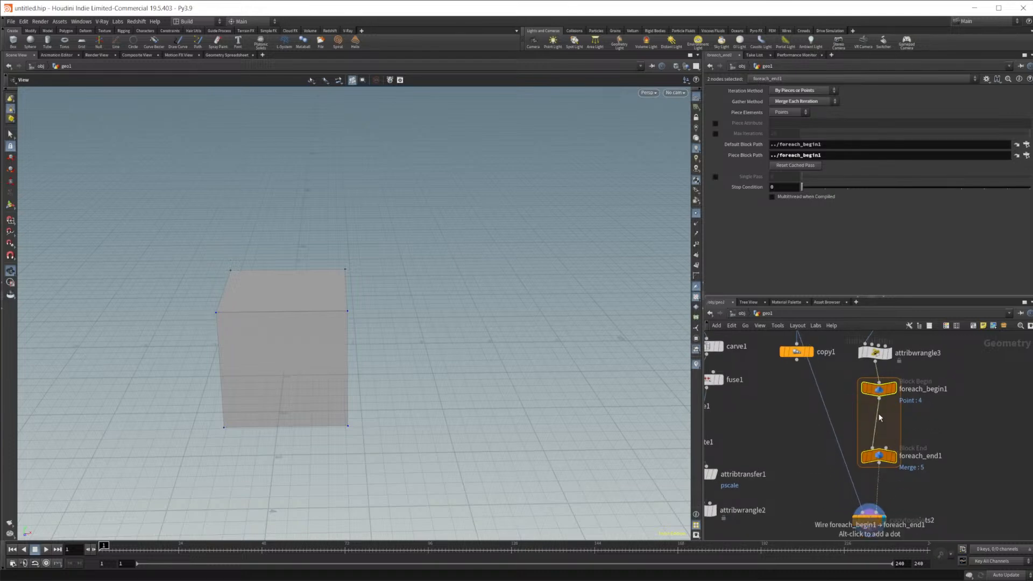
Step: Delete the For-Each Point block, foreach_begin1 and foreach_end1, between attribwrangle3 and copytopoints2
{"action": "key", "text": "Tab"}
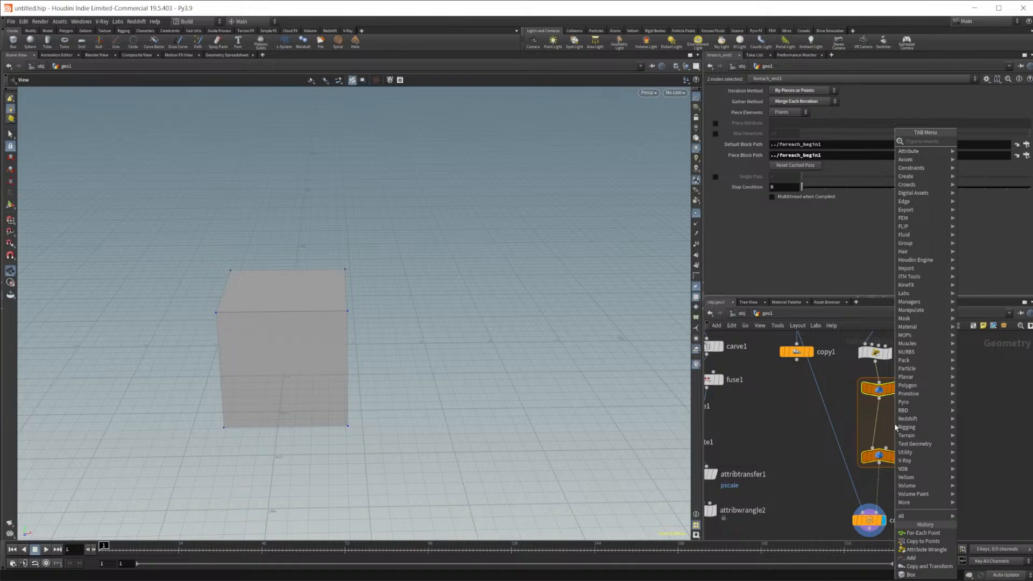
{"action": "left_click", "coordinate": [875, 419]}
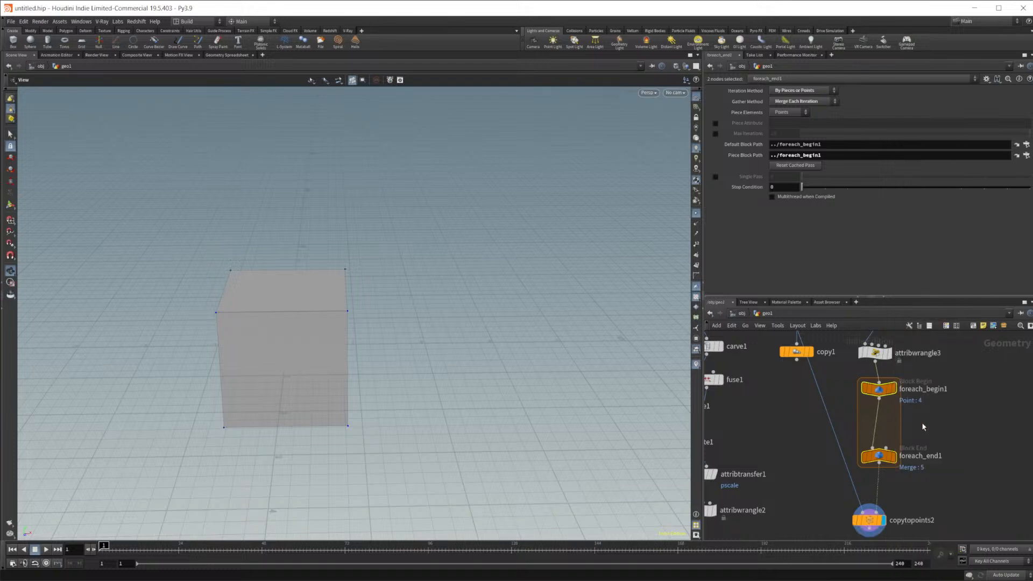
{"action": "middle_click_drag", "start_coordinate": [922, 424], "coordinate": [902, 459]}
{"action": "middle_click_drag", "start_coordinate": [912, 502], "coordinate": [909, 488]}
{"action": "left_click_drag", "start_coordinate": [899, 499], "coordinate": [860, 412]}
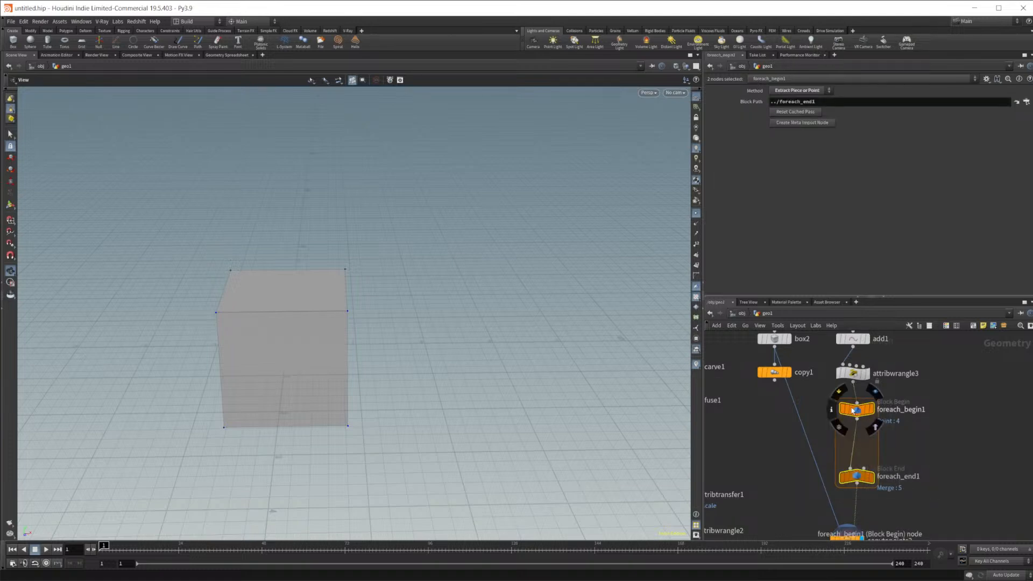
{"action": "key", "text": "Delete"}
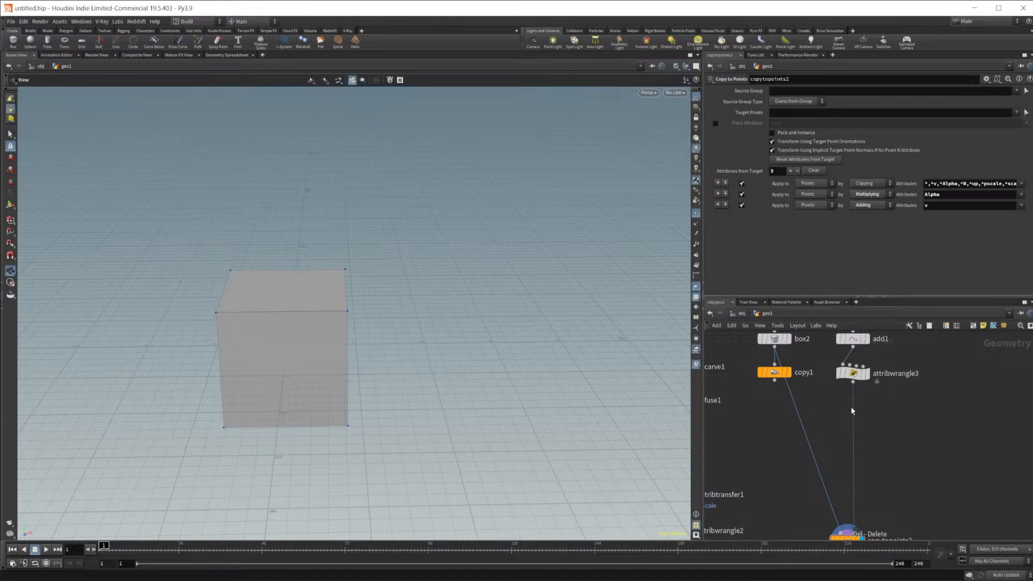
{"action": "left_click", "coordinate": [868, 354]}
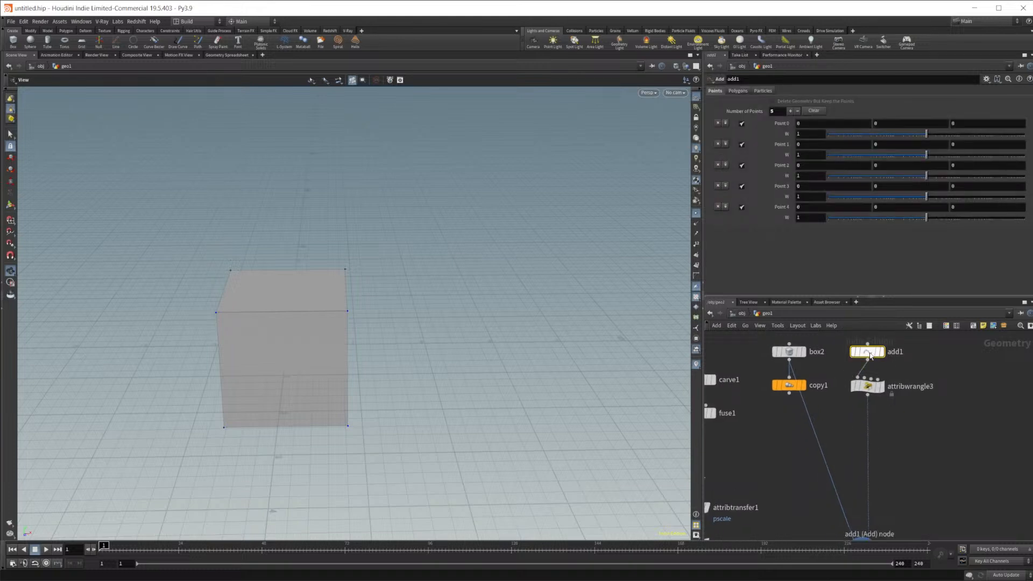
{"action": "left_click", "coordinate": [870, 386]}
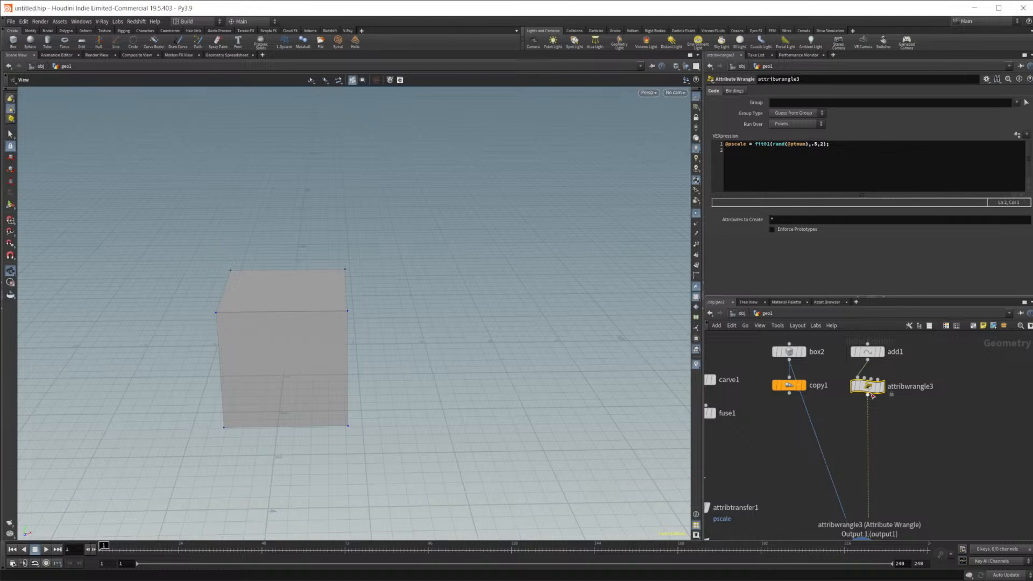
{"action": "left_click", "coordinate": [845, 147]}
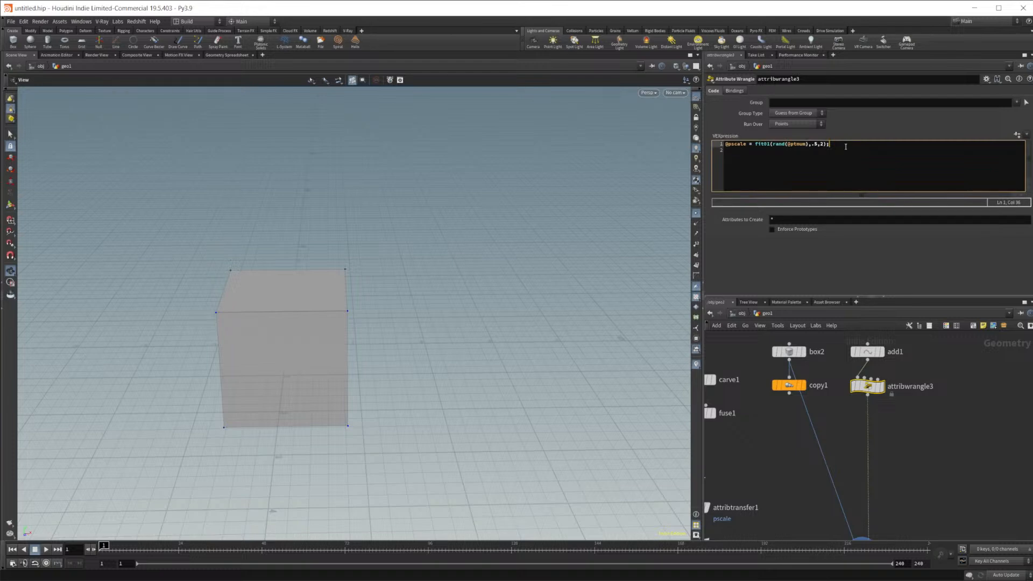
{"action": "key", "text": "Return"}
{"action": "key", "text": "Down"}
{"action": "type", "text": "f"}
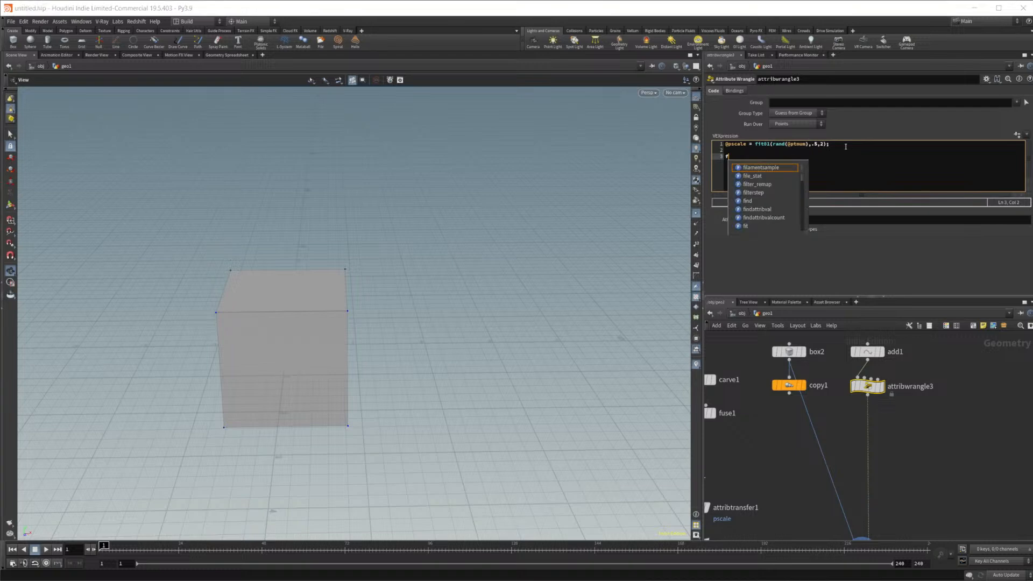
{"action": "type", "text": "@move ="}
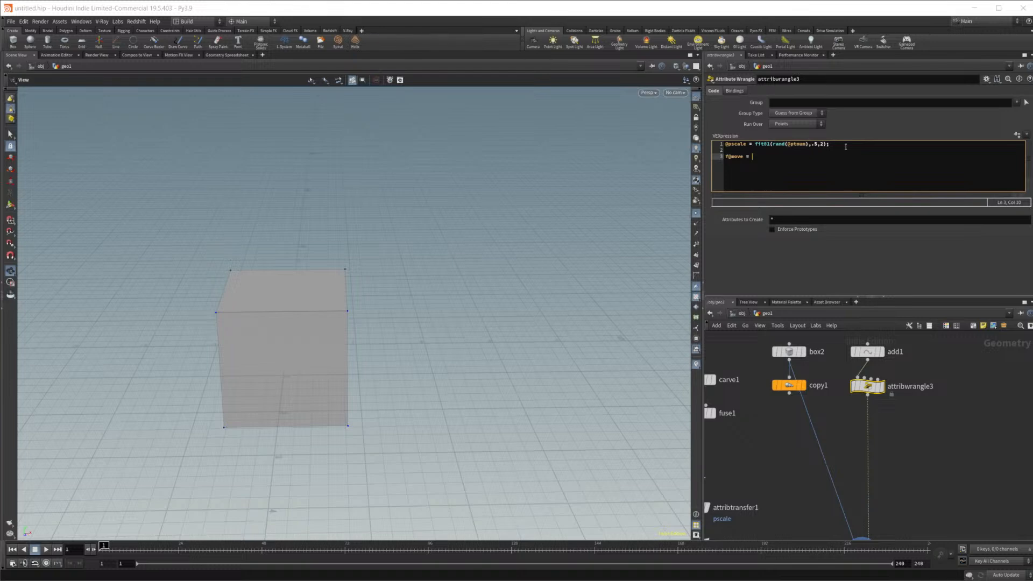
{"action": "type", "text": ".5*@pscale + point"}
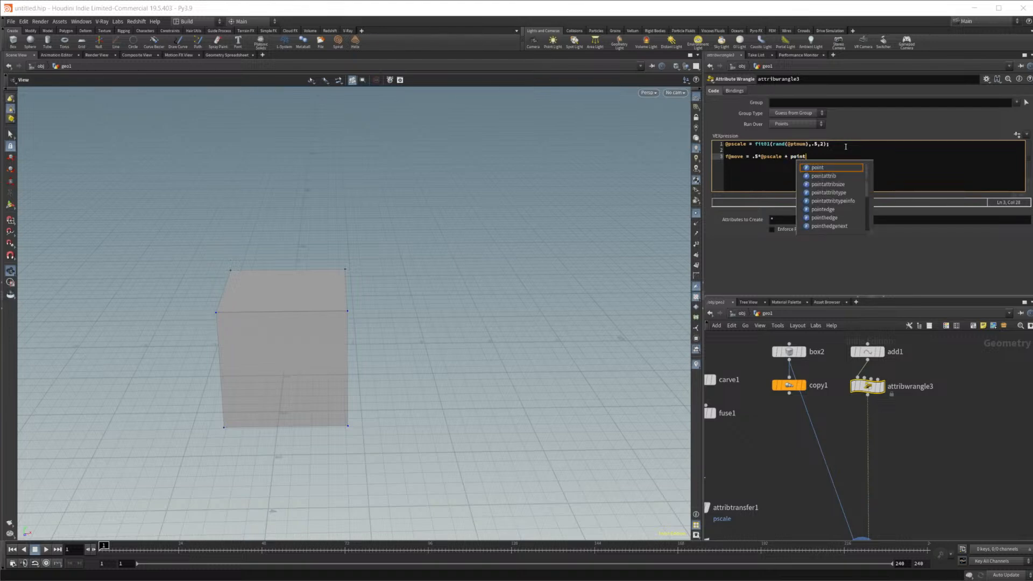
{"action": "type", "text": "(0,"}
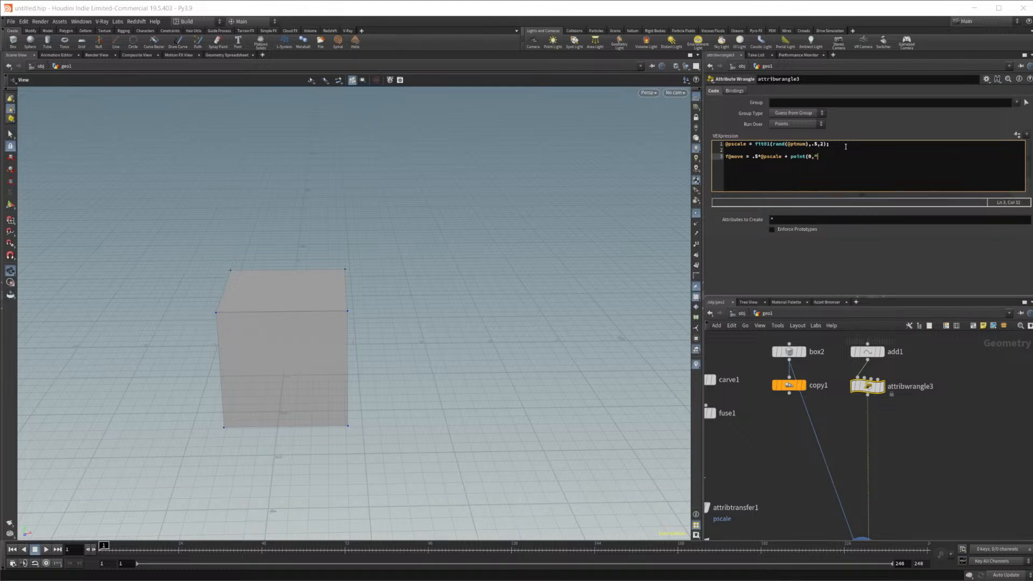
{"action": "type", "text": "\"pscale"}
Step: Delete bound1 from the foreach_begin2 block and insert measure1 between foreach_begin2 and foreach_end2
{"action": "middle_click_drag", "start_coordinate": [784, 427], "coordinate": [881, 445]}
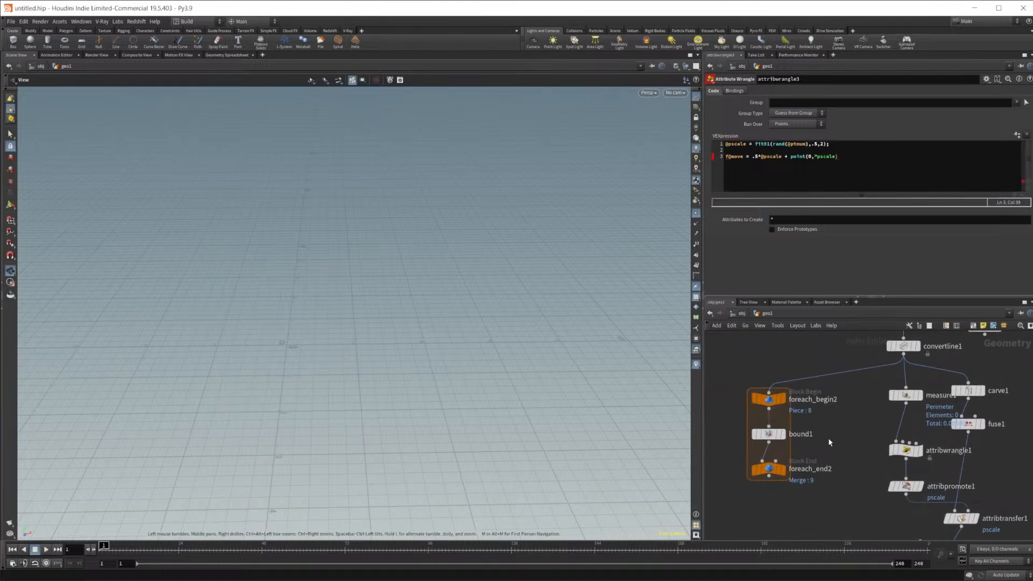
{"action": "left_click", "coordinate": [767, 436]}
{"action": "key", "text": "Delete"}
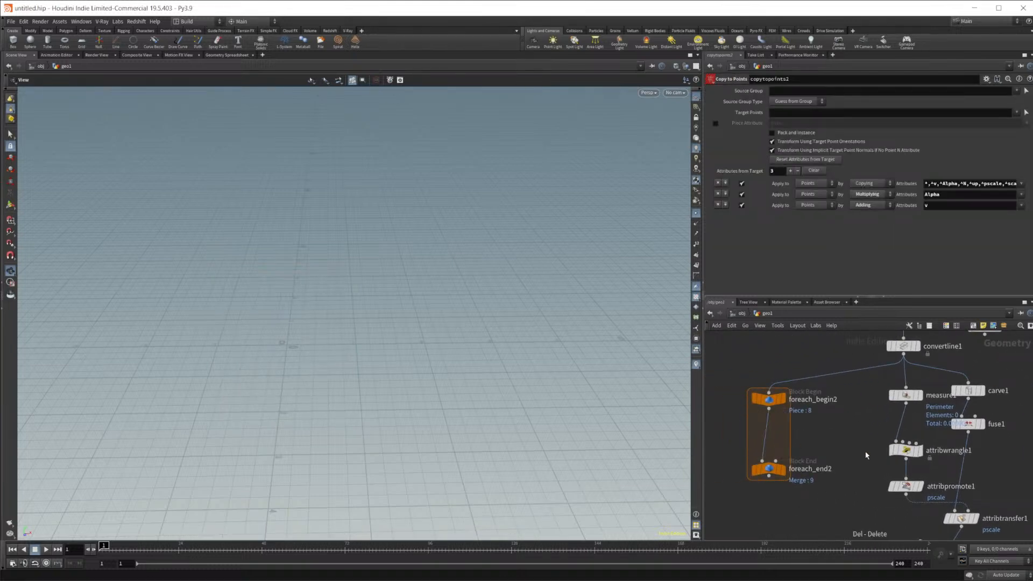
{"action": "middle_click_drag", "start_coordinate": [839, 427], "coordinate": [804, 468]}
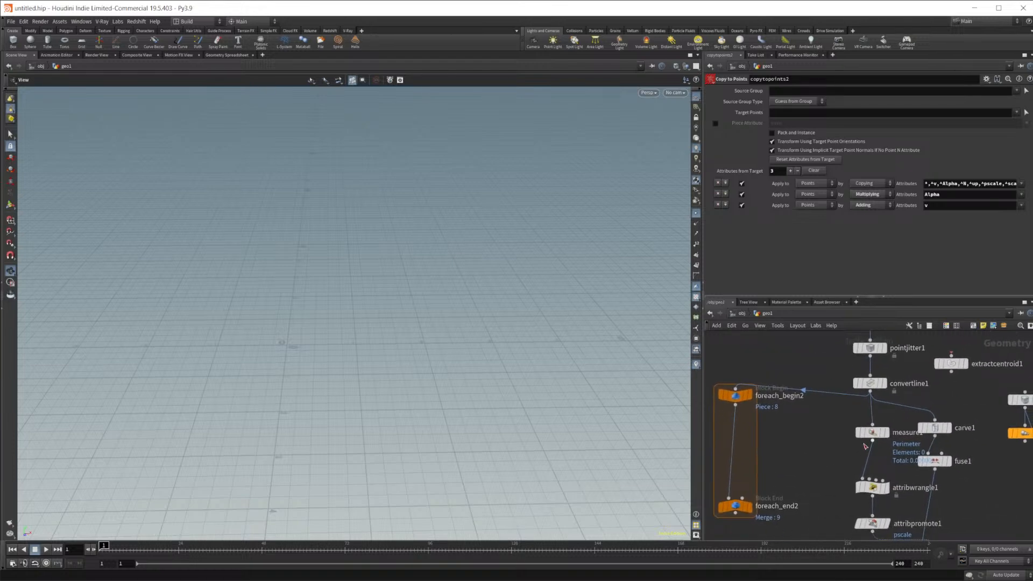
{"action": "left_click_drag", "start_coordinate": [873, 437], "coordinate": [737, 437]}
Step: Insert attribpromote1 below measure1 in the for-each block and set its Promotion Method to Minimum
{"action": "middle_click_drag", "start_coordinate": [866, 454], "coordinate": [857, 435]}
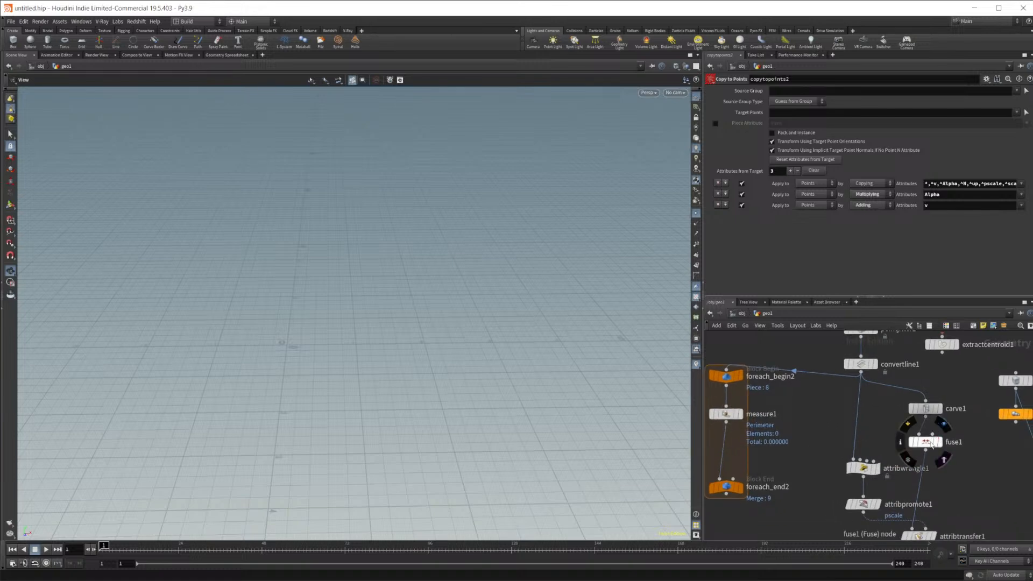
{"action": "left_click_drag", "start_coordinate": [931, 444], "coordinate": [727, 453]}
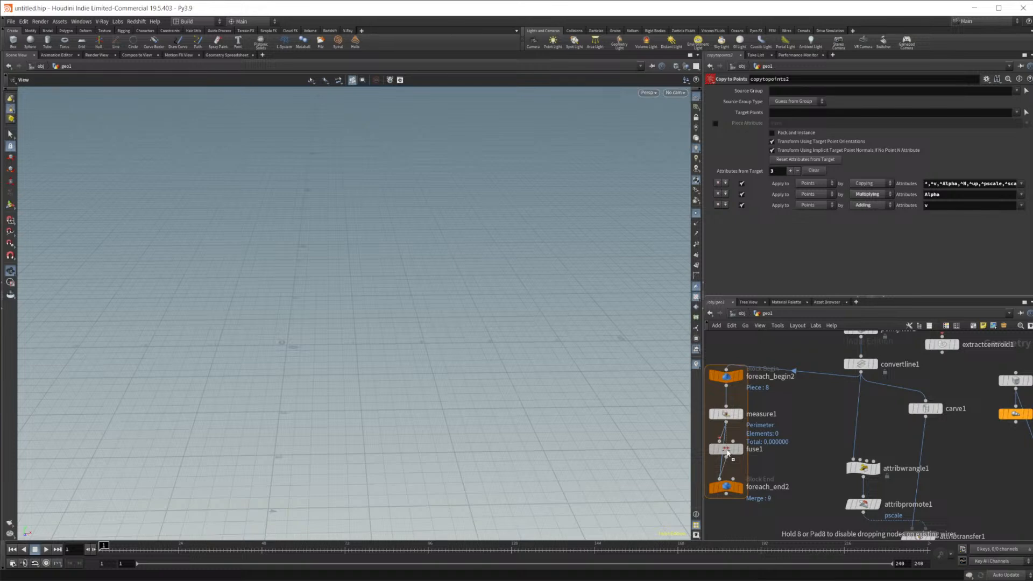
{"action": "left_click_drag", "start_coordinate": [727, 453], "coordinate": [926, 446]}
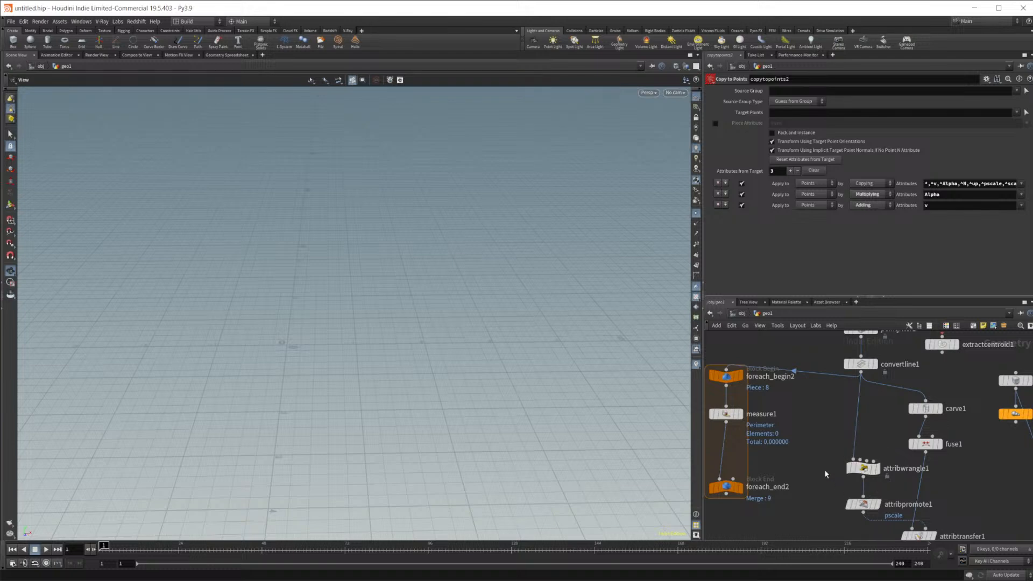
{"action": "left_click_drag", "start_coordinate": [863, 511], "coordinate": [734, 455]}
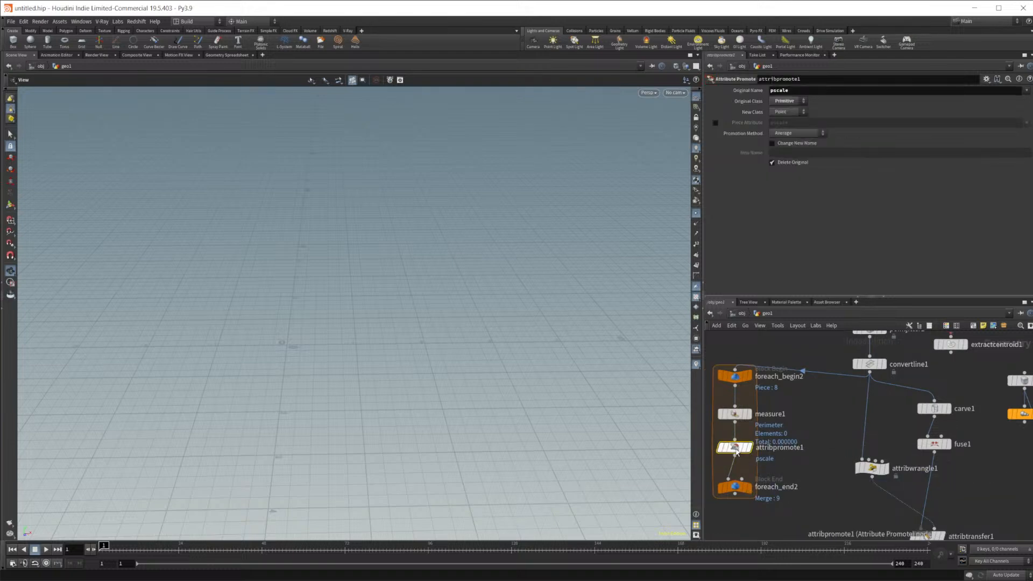
{"action": "left_click", "coordinate": [795, 134]}
{"action": "left_click", "coordinate": [796, 149]}
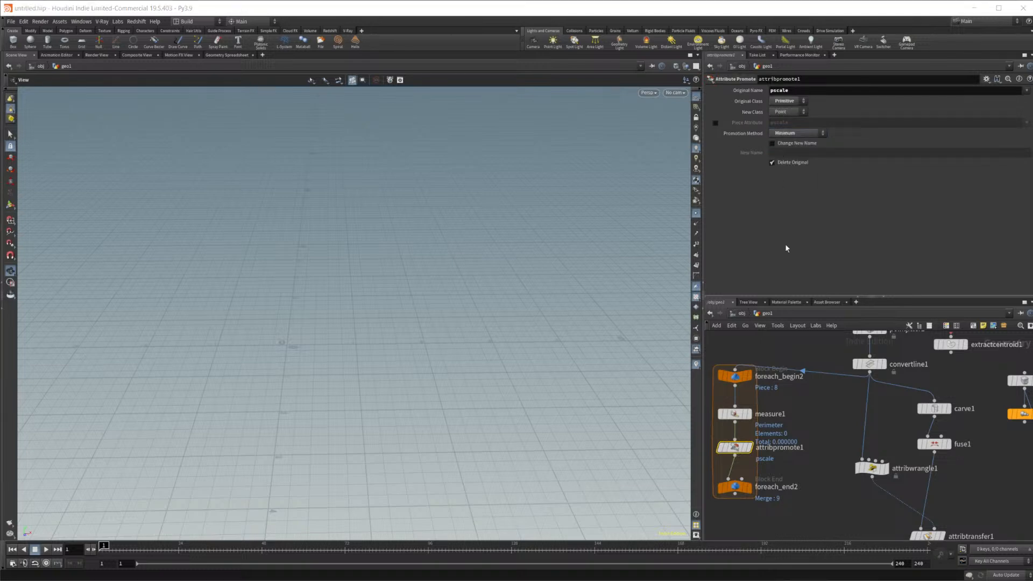
Step: Move foreach_end2 down and insert fuse1 and copytopoints1 below attribpromote1 inside the for-each block
{"action": "scroll", "coordinate": [815, 461], "scroll_direction": "down", "scroll_amount": 3}
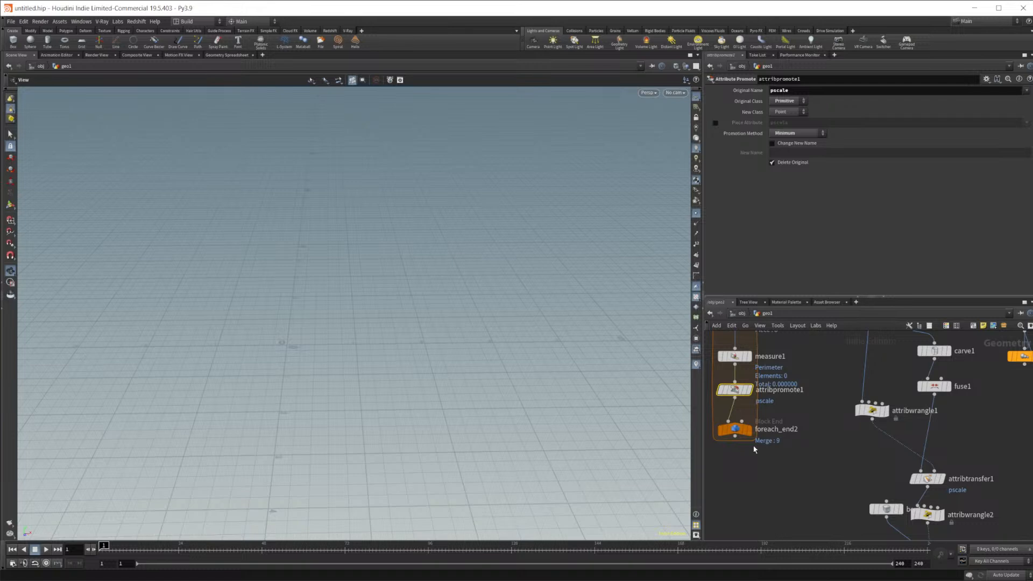
{"action": "mouse_move", "coordinate": [739, 429]}
{"action": "middle_click_drag", "start_coordinate": [762, 473], "coordinate": [794, 461]}
{"action": "left_click_drag", "start_coordinate": [765, 419], "coordinate": [766, 458]}
{"action": "middle_click_drag", "start_coordinate": [861, 462], "coordinate": [832, 472]}
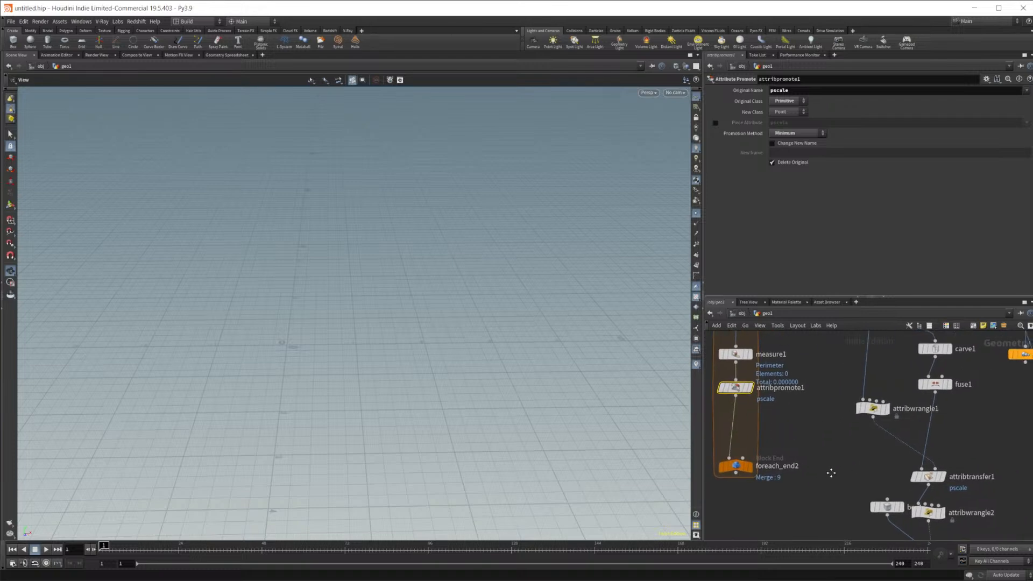
{"action": "left_click_drag", "start_coordinate": [924, 388], "coordinate": [730, 427]}
{"action": "middle_click_drag", "start_coordinate": [862, 454], "coordinate": [866, 398]}
{"action": "left_click_drag", "start_coordinate": [941, 504], "coordinate": [749, 409]}
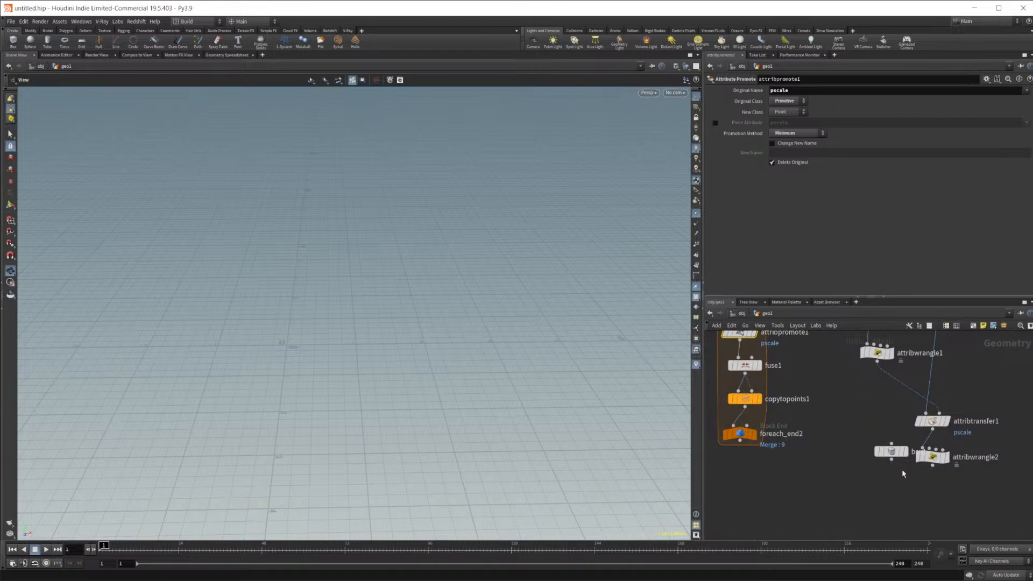
Step: Wire the box node beside attribwrangle2 into copytopoints1 as source geometry, with fuse1 as target points, and display foreach_end2
{"action": "left_click", "coordinate": [739, 391]}
{"action": "left_click", "coordinate": [738, 397]}
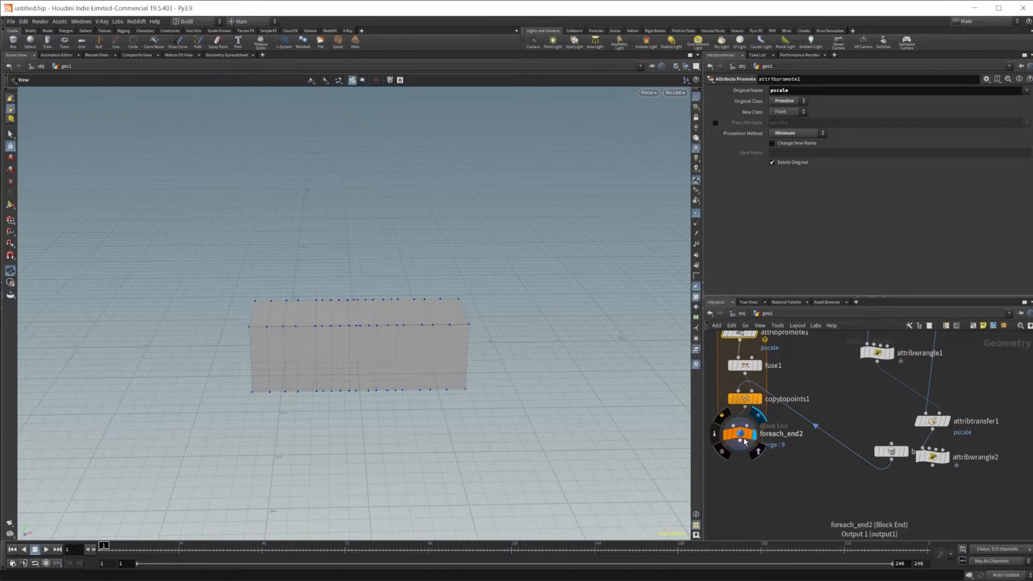
{"action": "left_click", "coordinate": [746, 435]}
Step: Examine the settings of attribpromote1, fuse1, copytopoints1 and measure1 in the for-each block, including the measured attribute's name
{"action": "left_click", "coordinate": [741, 384]}
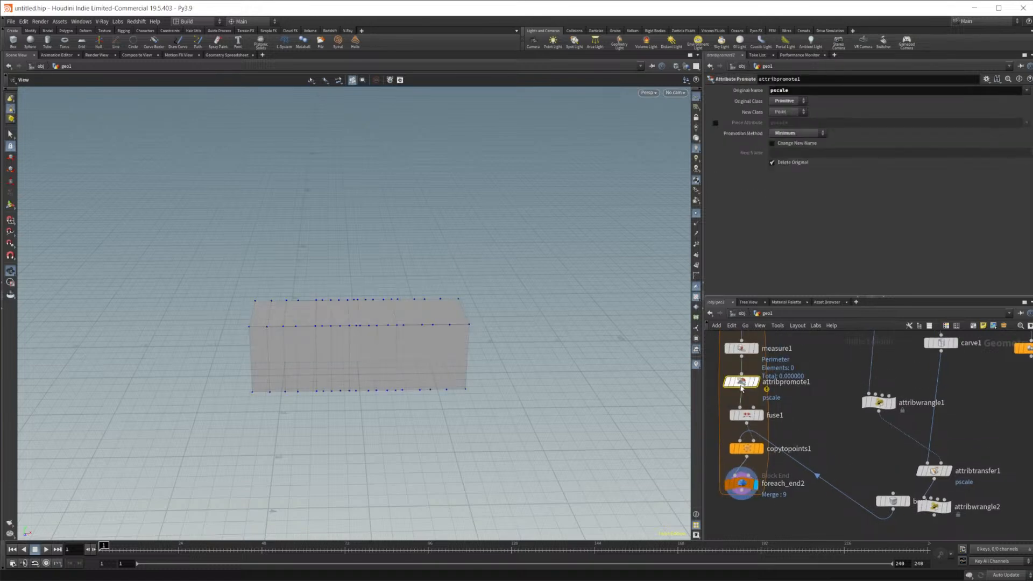
{"action": "middle_click_drag", "start_coordinate": [820, 416], "coordinate": [835, 471]}
{"action": "left_click", "coordinate": [758, 403]}
{"action": "middle_click_drag", "start_coordinate": [793, 461], "coordinate": [799, 414]}
{"action": "left_click", "coordinate": [769, 423]}
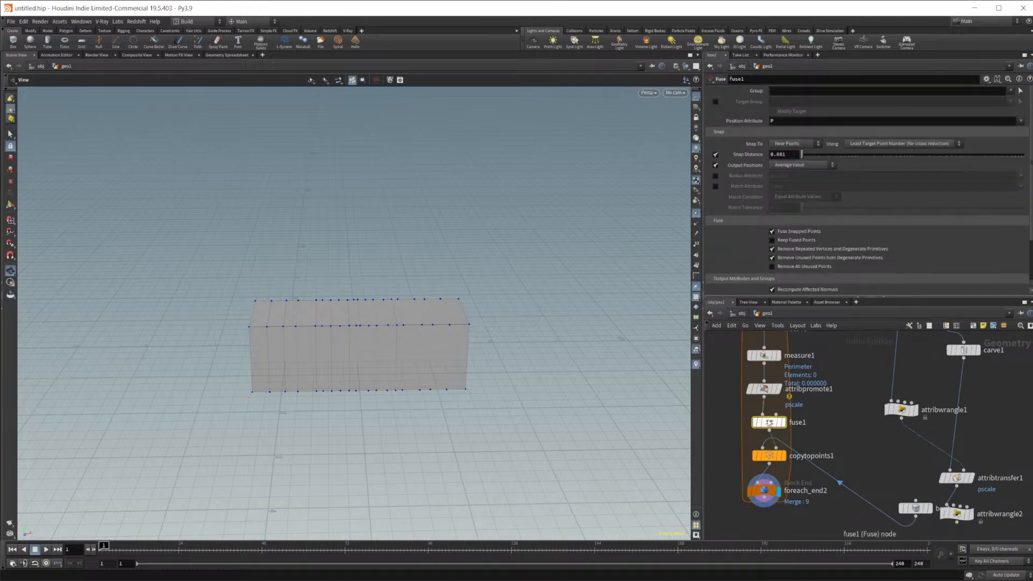
{"action": "scroll", "coordinate": [760, 414], "scroll_direction": "down", "scroll_amount": 2}
{"action": "left_click_drag", "start_coordinate": [736, 355], "coordinate": [790, 521]}
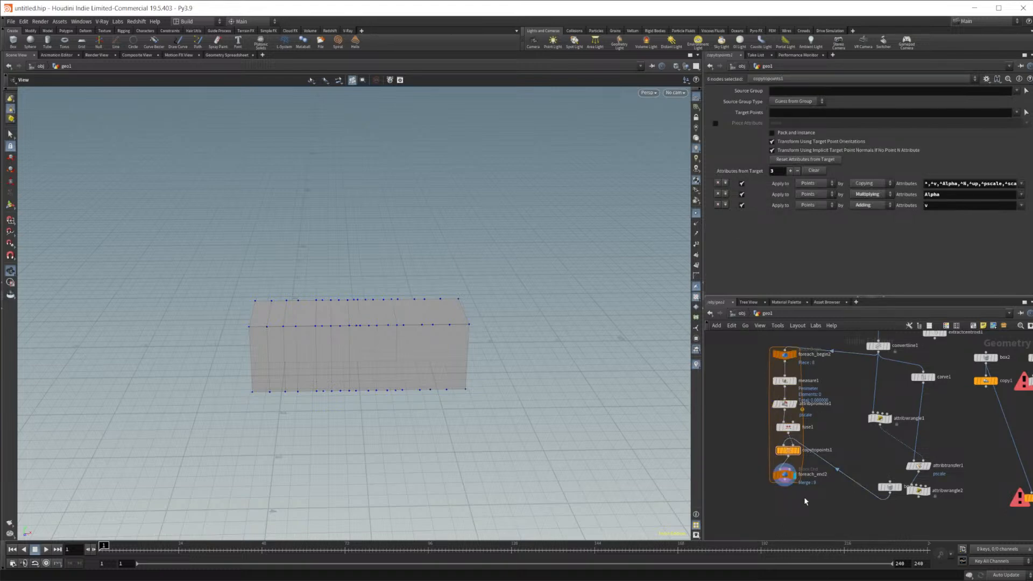
{"action": "left_click", "coordinate": [803, 496]}
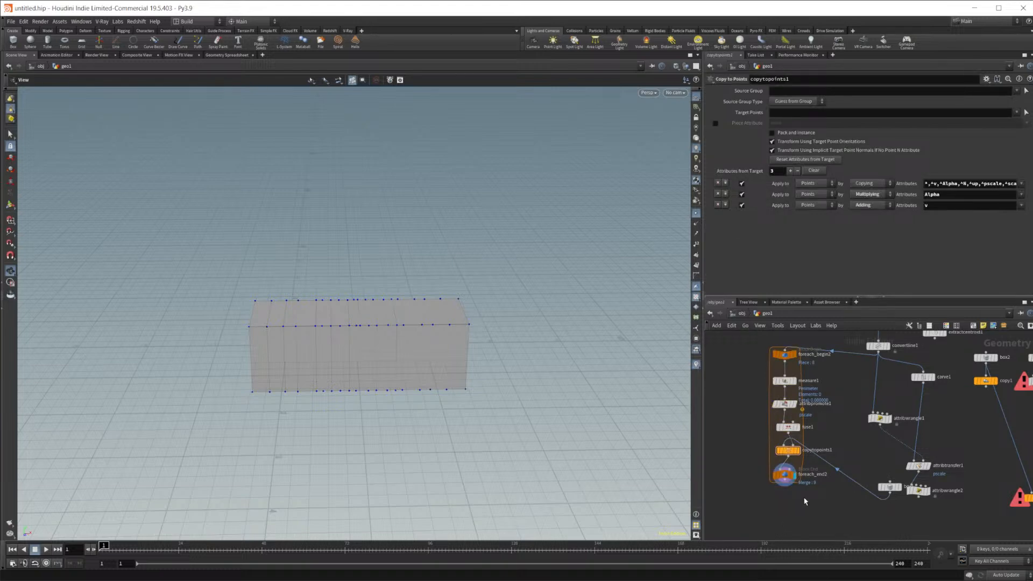
{"action": "scroll", "coordinate": [807, 473], "scroll_direction": "up", "scroll_amount": 2}
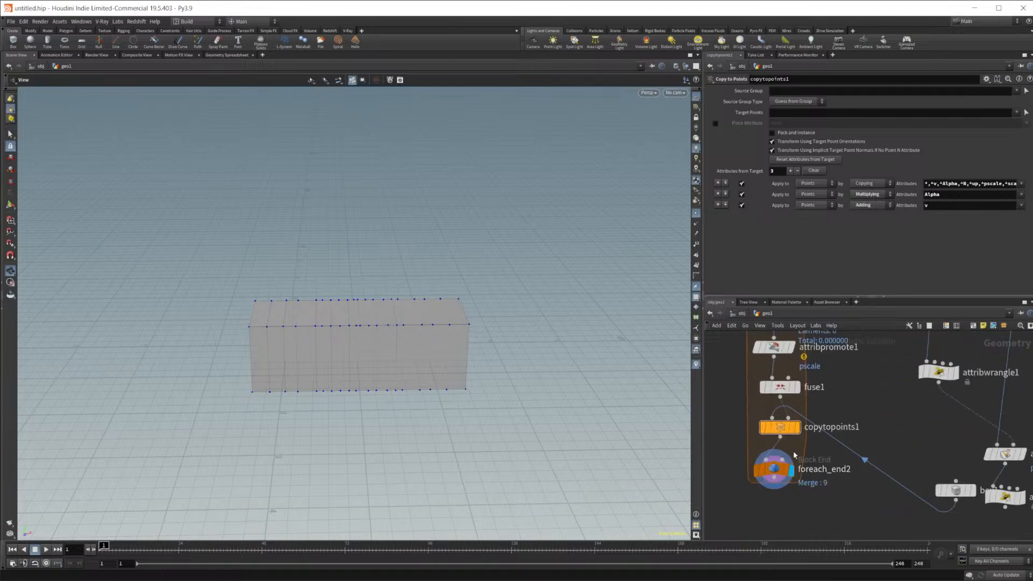
{"action": "scroll", "coordinate": [840, 383], "scroll_direction": "up", "scroll_amount": 3}
{"action": "left_click", "coordinate": [798, 388]}
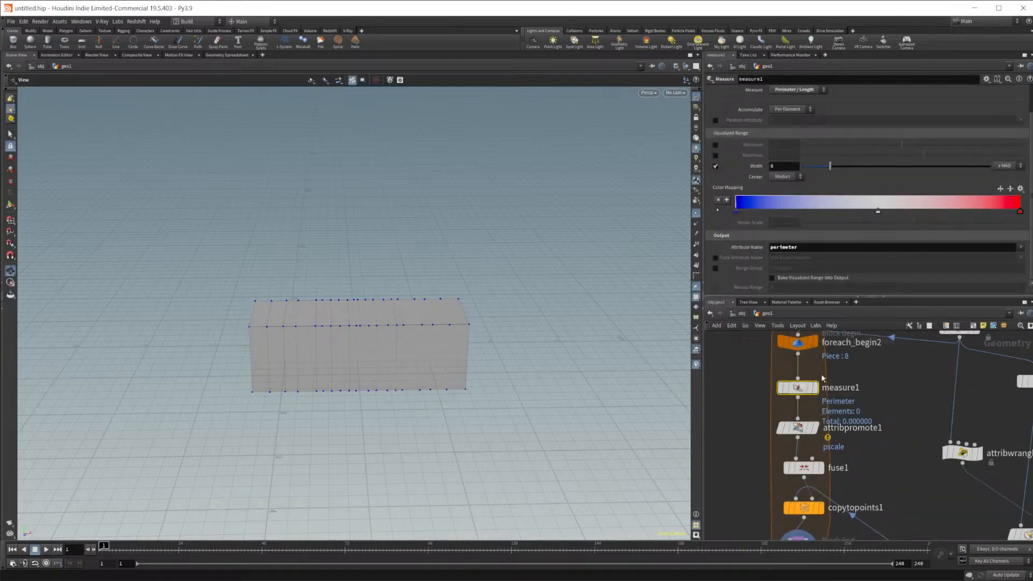
{"action": "scroll", "coordinate": [781, 166], "scroll_direction": "up", "scroll_amount": 2}
{"action": "middle_click_drag", "start_coordinate": [739, 428], "coordinate": [737, 400]}
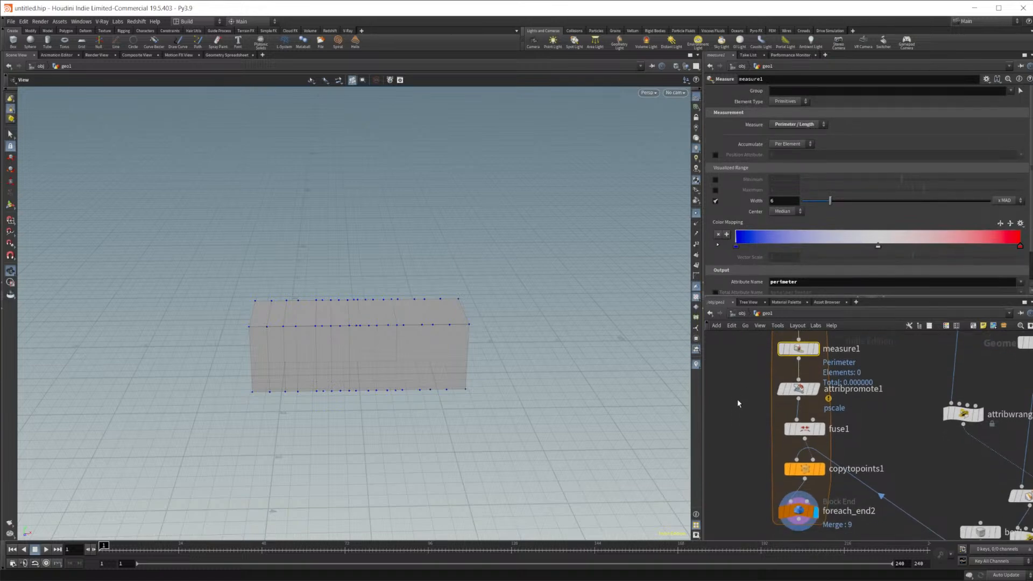
Step: Set attribpromote1 to promote the perimeter attribute and rename the result to pscale
{"action": "left_click", "coordinate": [799, 390]}
{"action": "double_click", "coordinate": [803, 91]}
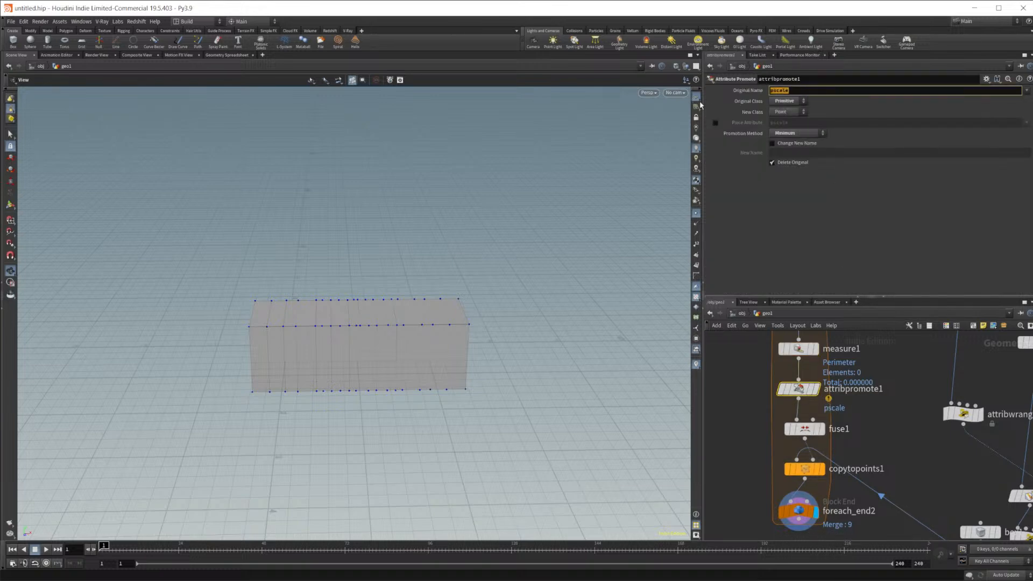
{"action": "type", "text": "perimeter"}
{"action": "key", "text": "Return"}
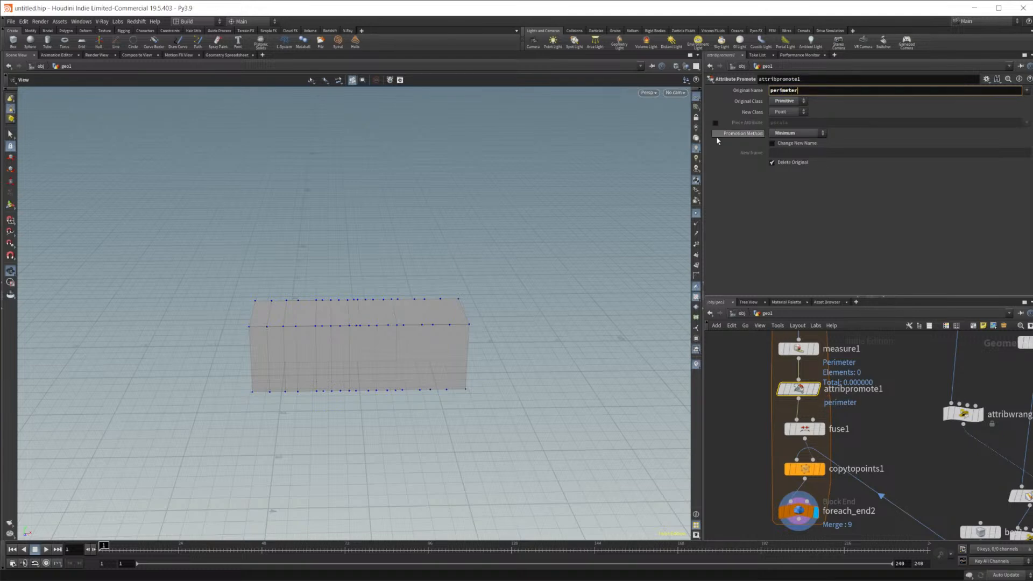
{"action": "left_click", "coordinate": [772, 143]}
{"action": "left_click", "coordinate": [786, 154]}
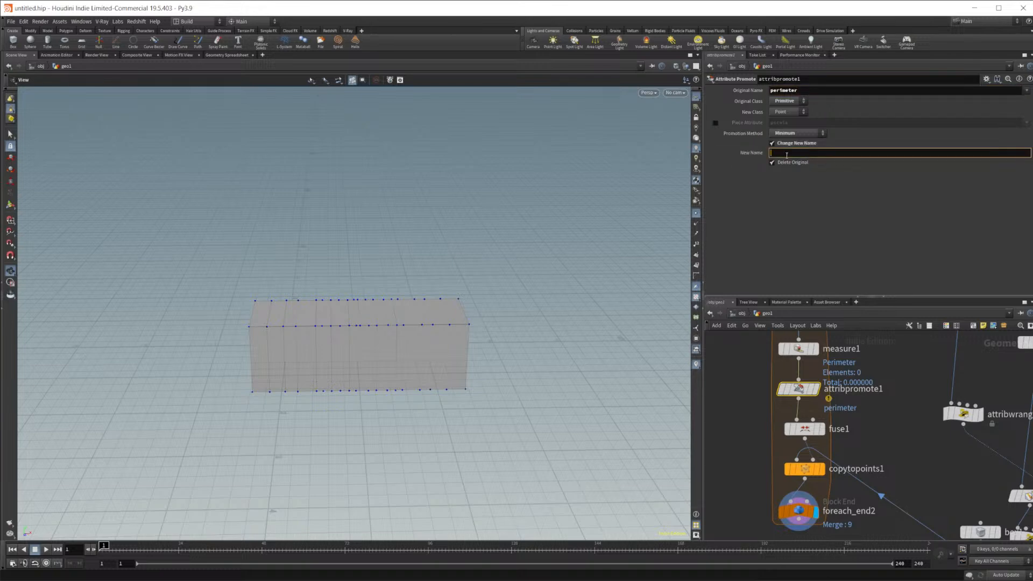
{"action": "type", "text": "pscale"}
{"action": "key", "text": "Return"}
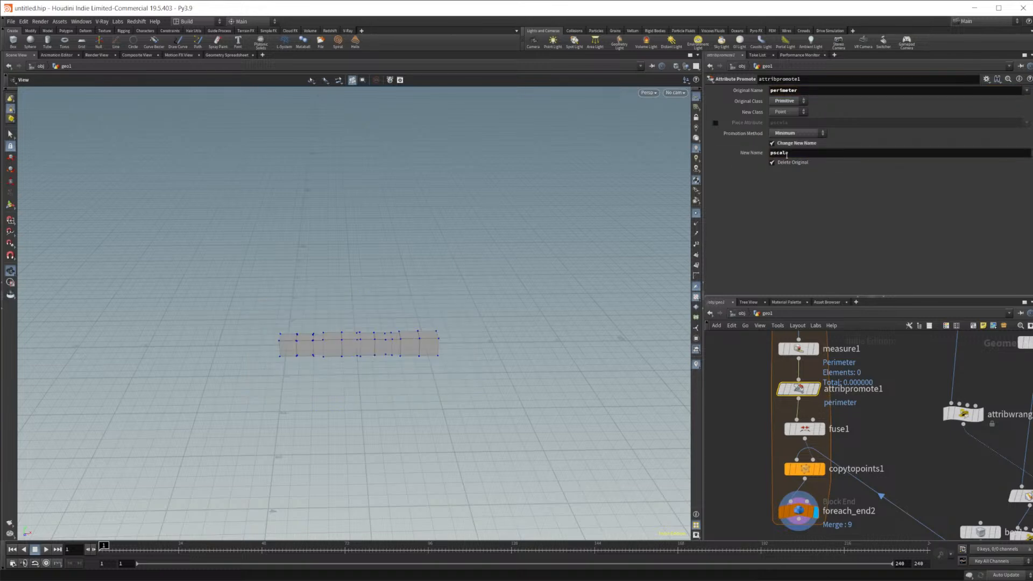
Step: Switch the viewport shading to Wireframe and inspect how the copied boxes overlap along the row
{"action": "right_click_drag", "start_coordinate": [364, 362], "coordinate": [677, 280]}
{"action": "left_click_drag", "start_coordinate": [260, 295], "coordinate": [277, 264]}
{"action": "left_click", "coordinate": [681, 64]}
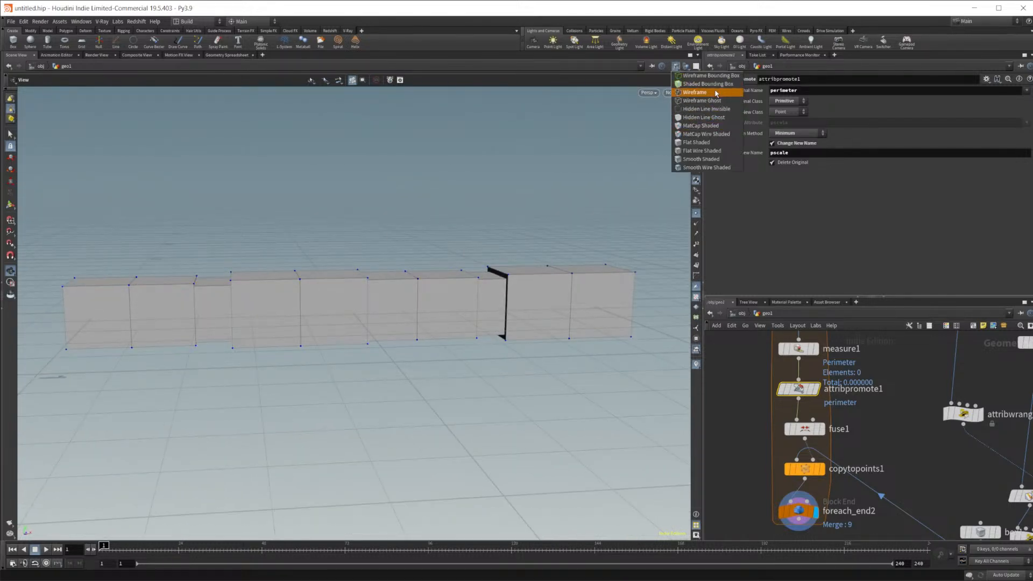
{"action": "left_click", "coordinate": [716, 93]}
{"action": "scroll", "coordinate": [187, 315], "scroll_direction": "up", "scroll_amount": 10}
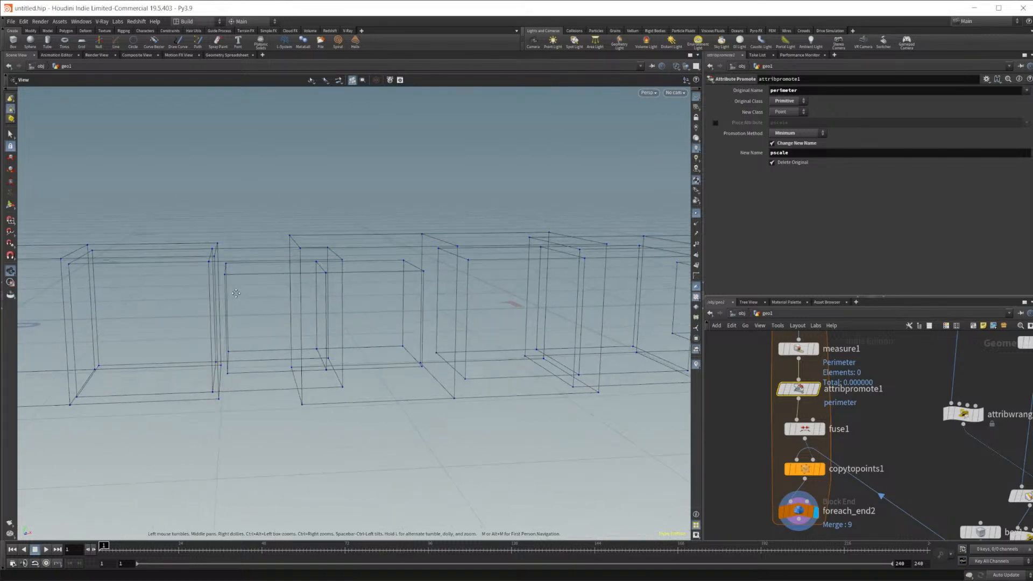
{"action": "mouse_move", "coordinate": [254, 301]}
{"action": "left_mouse_down"}
{"action": "mouse_move", "coordinate": [254, 293]}
{"action": "mouse_move", "coordinate": [227, 307]}
{"action": "mouse_move", "coordinate": [247, 309]}
{"action": "left_mouse_up"}
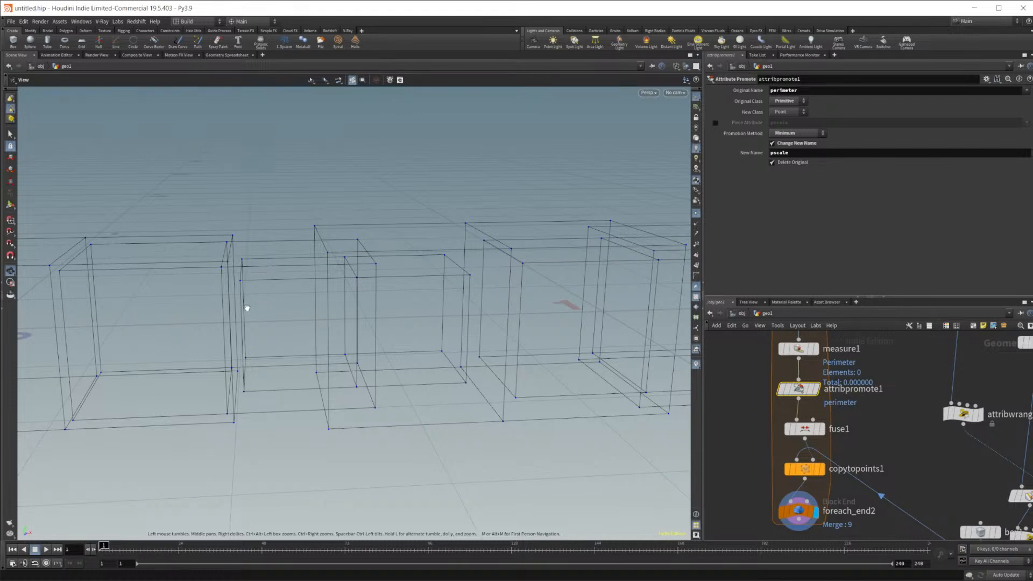
{"action": "left_click_drag", "start_coordinate": [457, 348], "coordinate": [409, 298]}
{"action": "left_click_drag", "start_coordinate": [304, 276], "coordinate": [281, 277]}
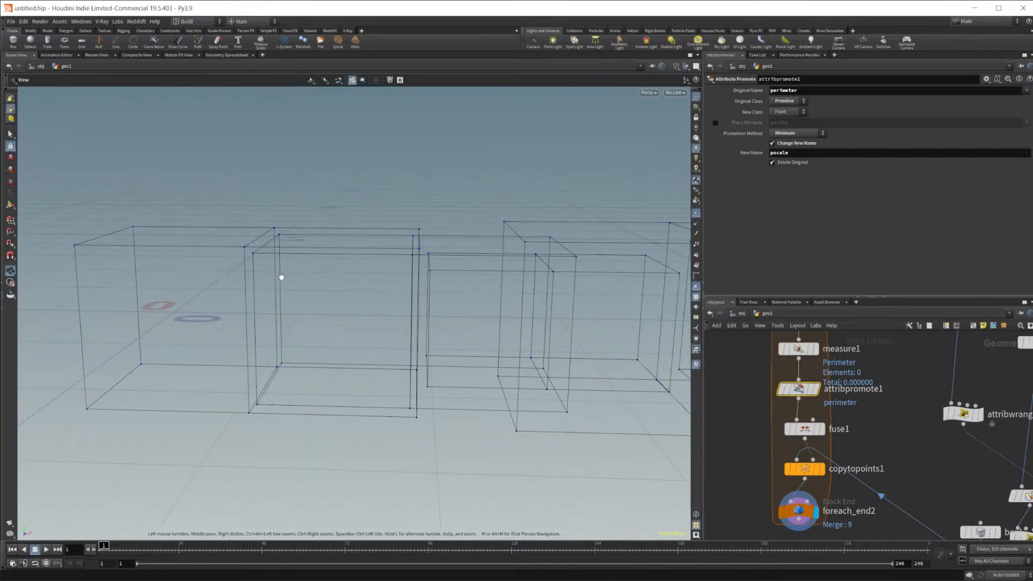
Step: Compare the outputs of fuse1, box1 and foreach_end2 in the viewport and check the box's size settings
{"action": "middle_click_drag", "start_coordinate": [885, 460], "coordinate": [841, 541]}
{"action": "middle_click_drag", "start_coordinate": [885, 454], "coordinate": [916, 378]}
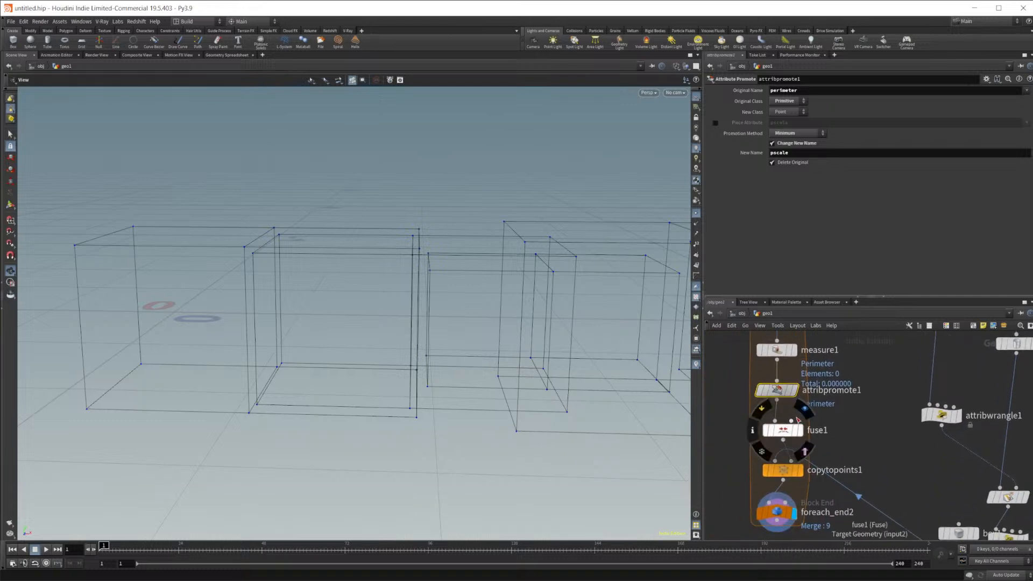
{"action": "left_click", "coordinate": [801, 429]}
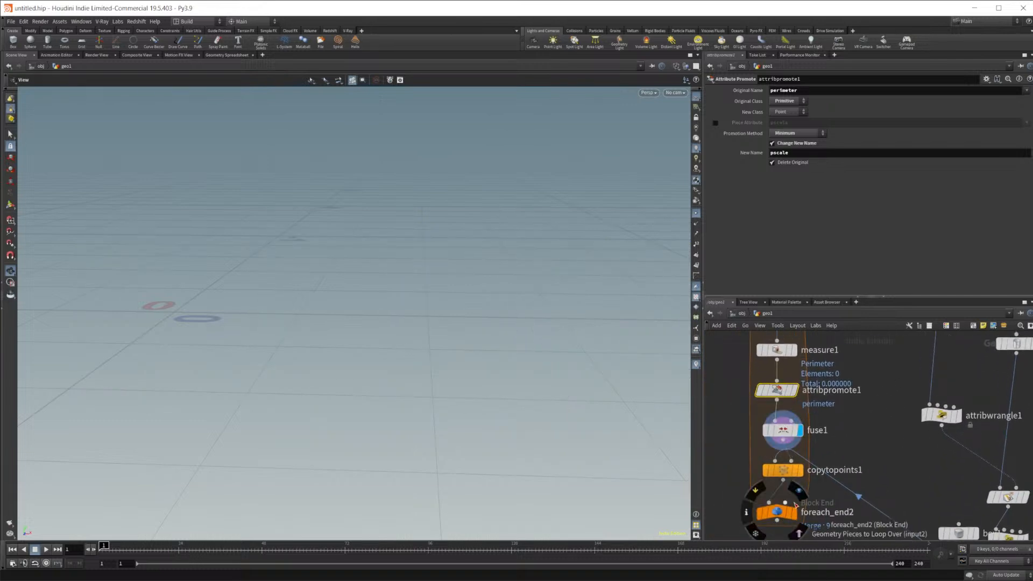
{"action": "middle_click_drag", "start_coordinate": [933, 466], "coordinate": [882, 396]}
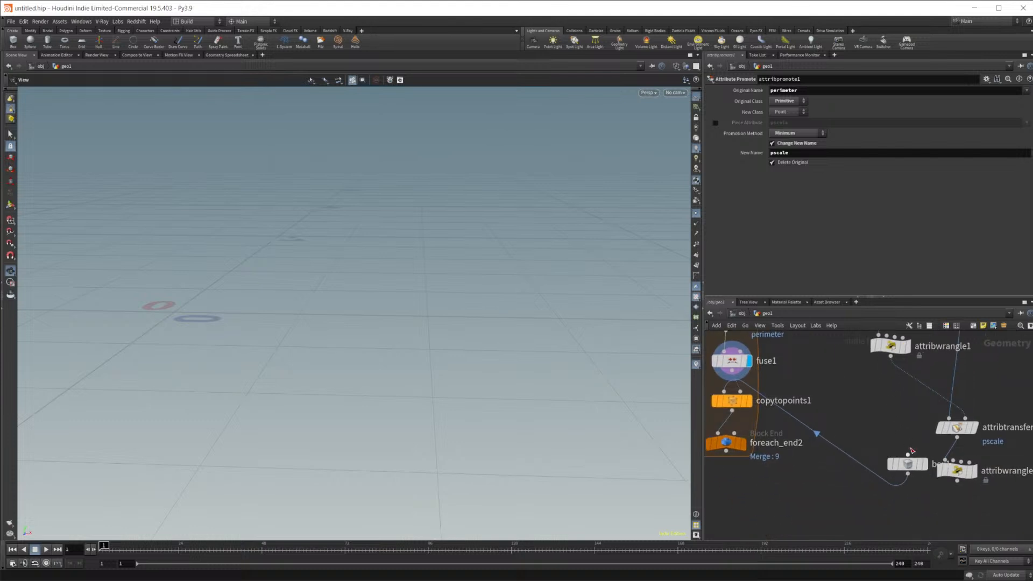
{"action": "left_click", "coordinate": [924, 463]}
{"action": "key", "text": "h"}
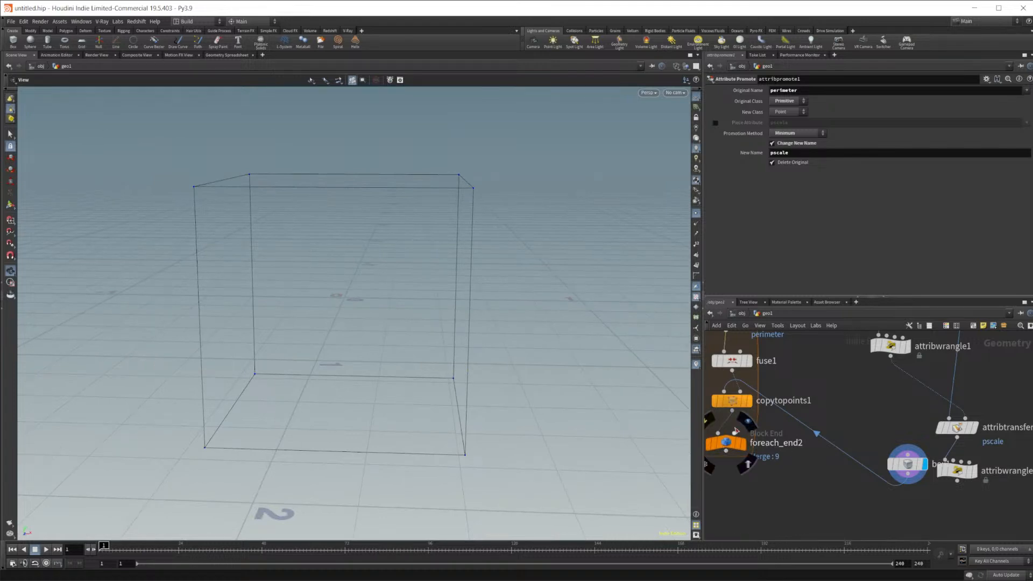
{"action": "left_click", "coordinate": [747, 420]}
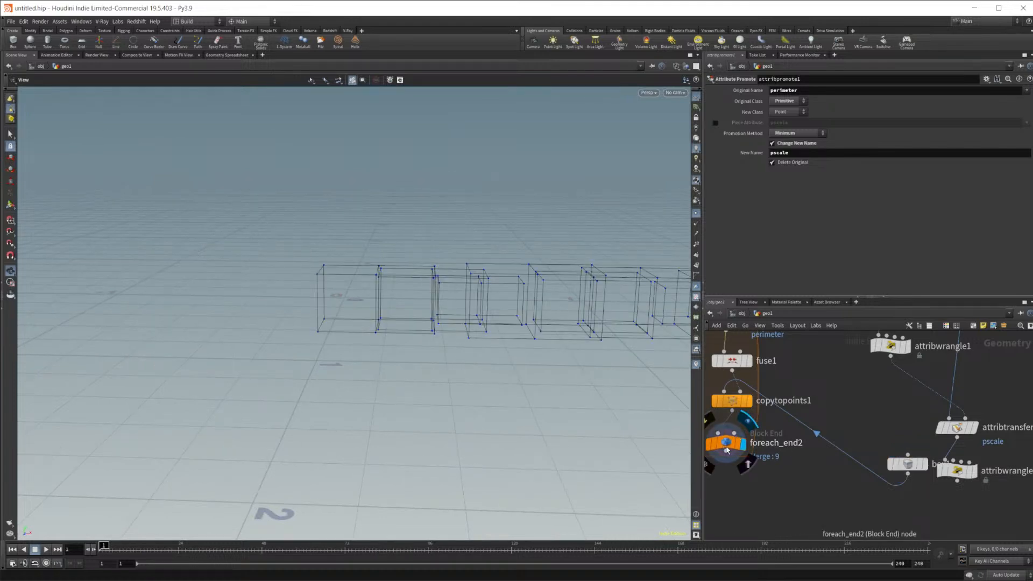
{"action": "left_click", "coordinate": [907, 464]}
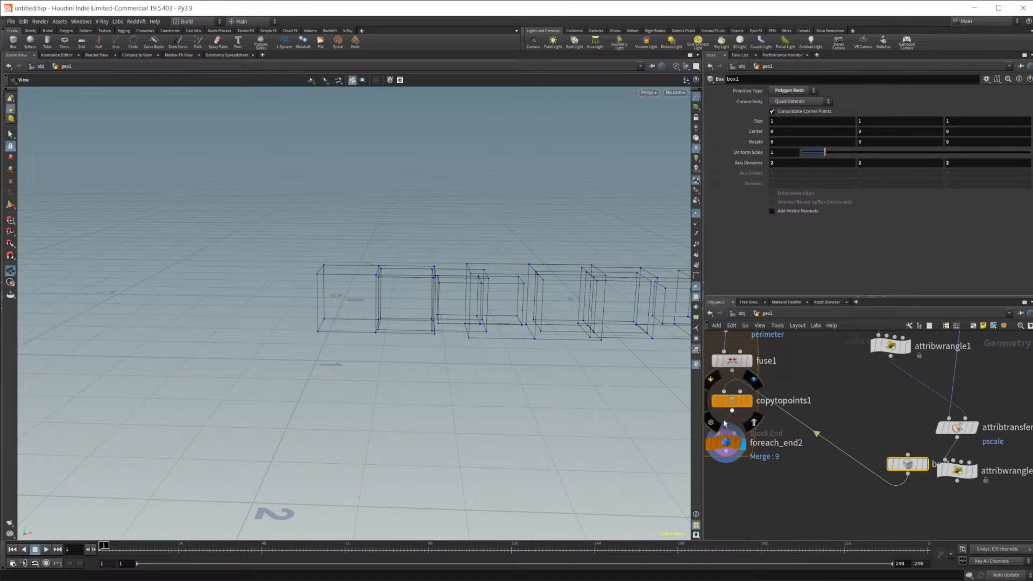
Step: Enable Single Pass 0 on foreach_end2 to isolate the boxes of the first line segment
{"action": "left_click", "coordinate": [731, 442]}
{"action": "middle_click_drag", "start_coordinate": [821, 446], "coordinate": [876, 466]}
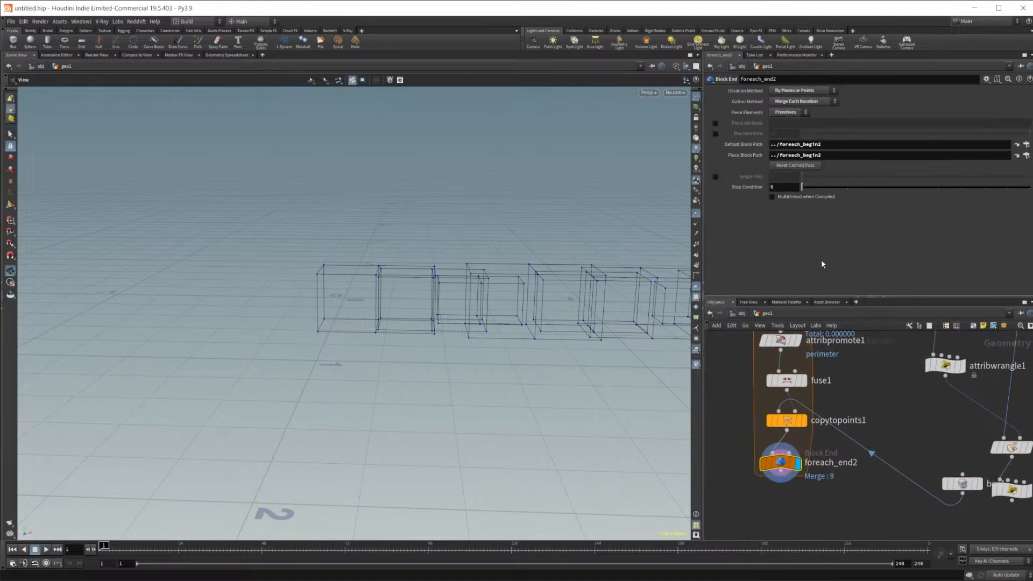
{"action": "left_click", "coordinate": [715, 177]}
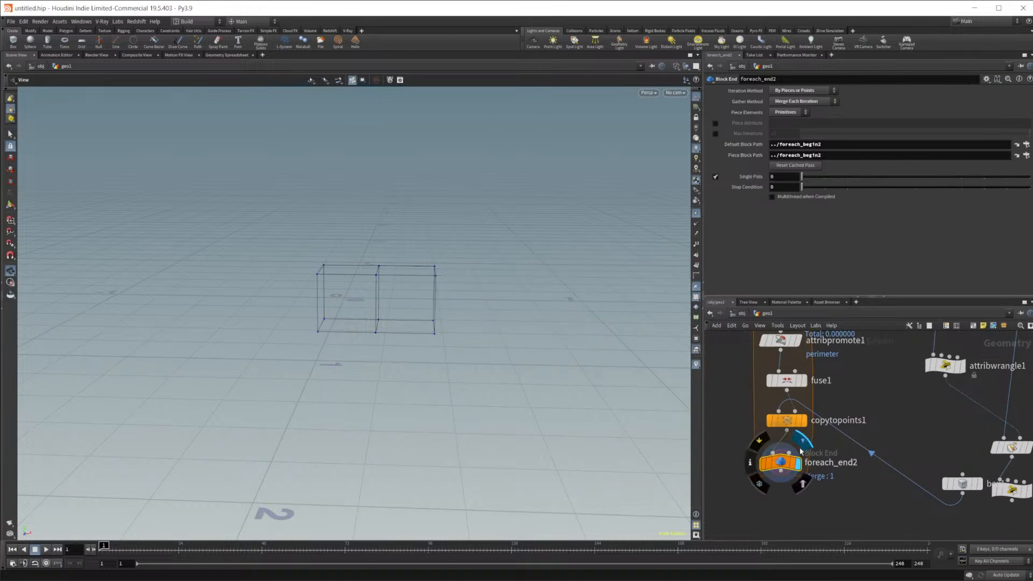
Step: Try different snap distances on fuse1 with copytopoints1 bypassed, and restore both the copy node and the distance
{"action": "left_click", "coordinate": [786, 380]}
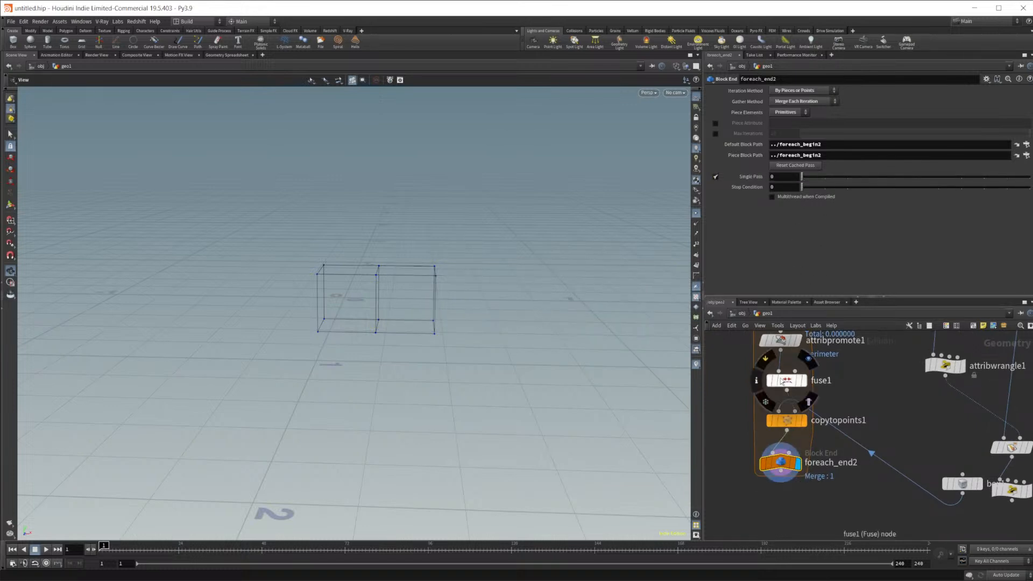
{"action": "left_click", "coordinate": [767, 413]}
{"action": "middle_click_drag", "start_coordinate": [888, 399], "coordinate": [863, 445]}
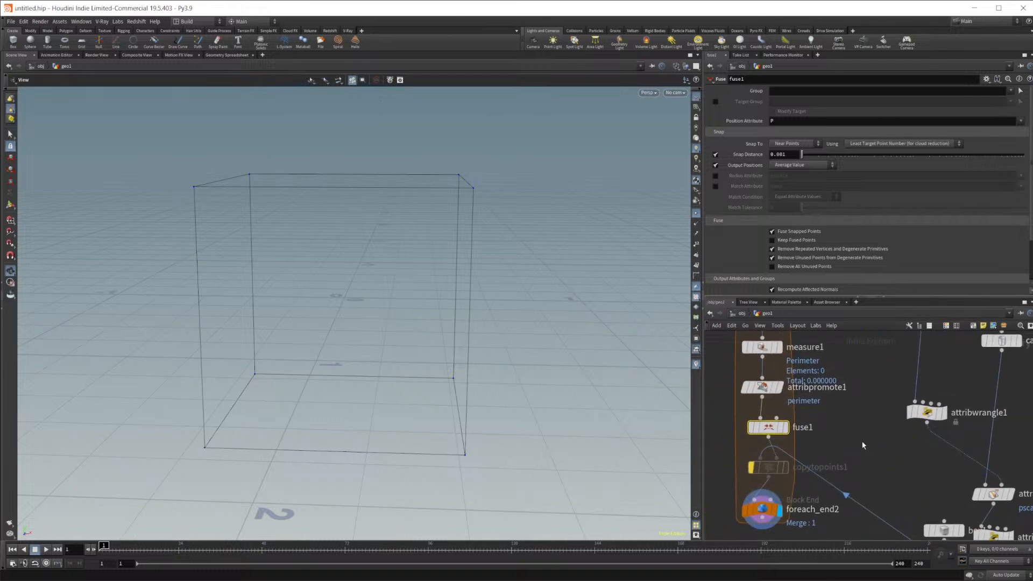
{"action": "left_click_drag", "start_coordinate": [802, 154], "coordinate": [893, 170]}
{"action": "left_click", "coordinate": [766, 464]}
{"action": "left_click", "coordinate": [755, 455]}
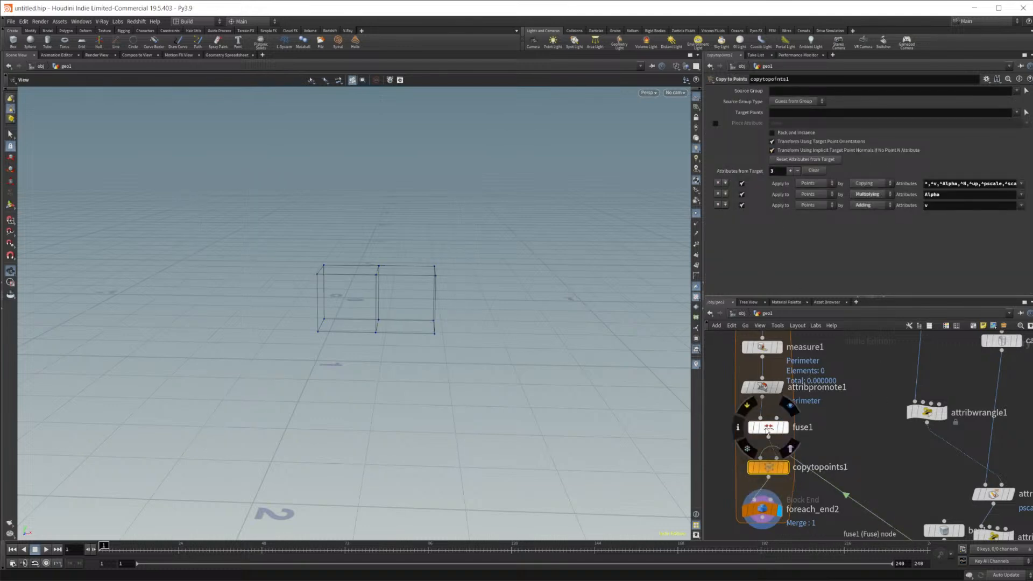
{"action": "left_click", "coordinate": [768, 427]}
{"action": "left_click_drag", "start_coordinate": [905, 162], "coordinate": [798, 174]}
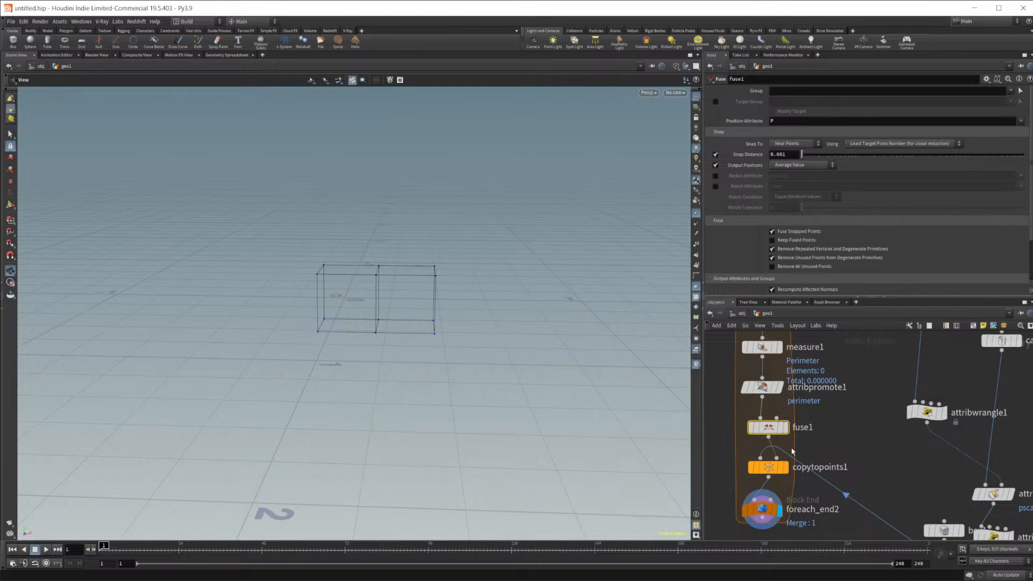
Step: Set fuse1's output positions to Maximum Value and raise its snap distance to 10
{"action": "left_click", "coordinate": [802, 164]}
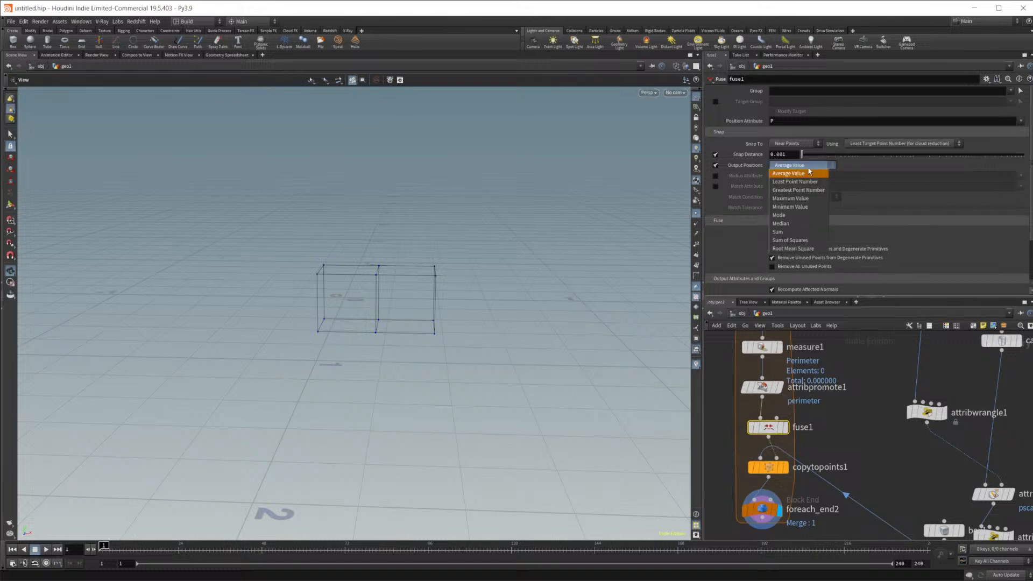
{"action": "left_click", "coordinate": [802, 200]}
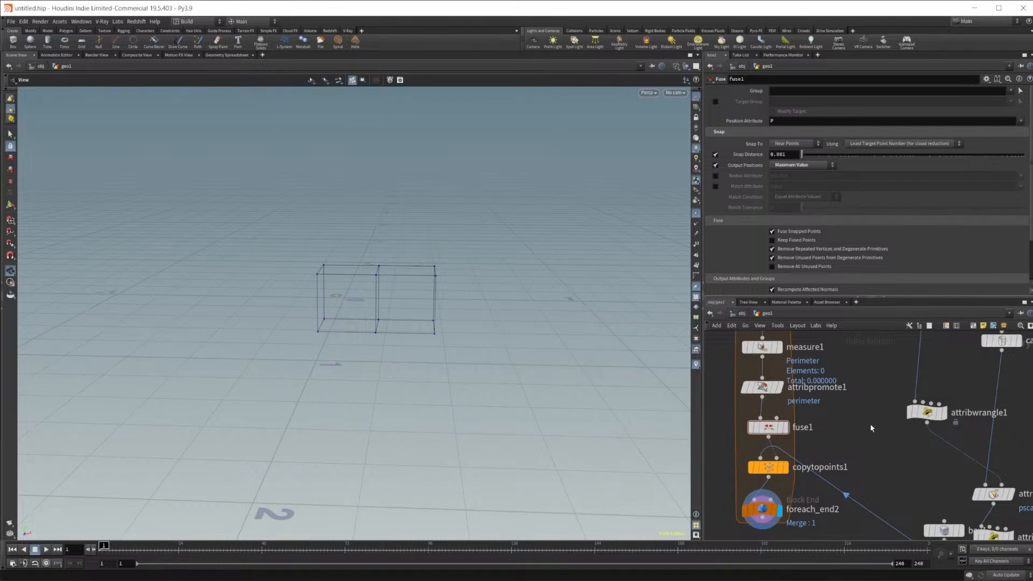
{"action": "left_click_drag", "start_coordinate": [839, 156], "coordinate": [1023, 155]}
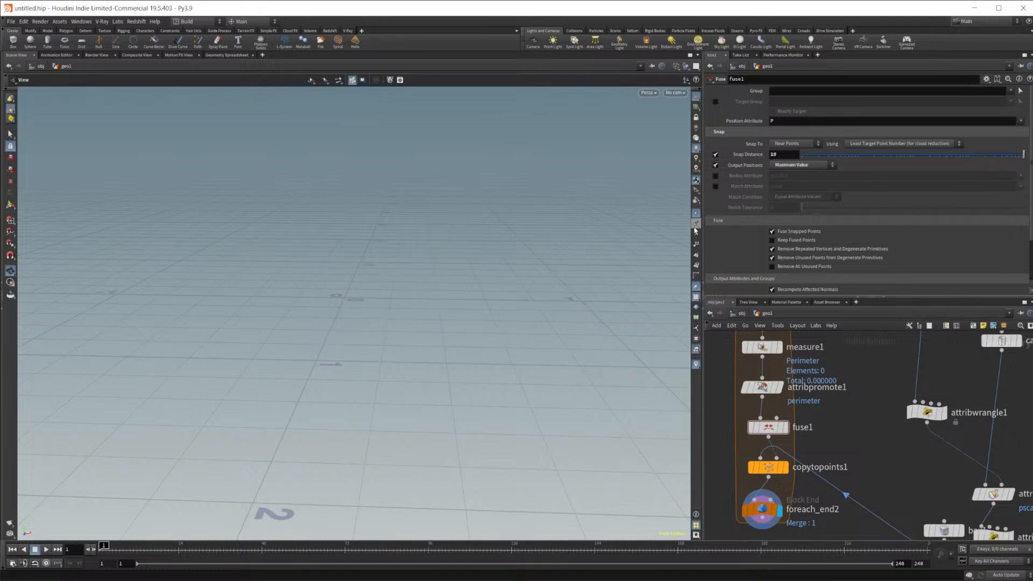
Step: Disable Single Pass on foreach_end2 and turn off Remove Unused Points from Degenerate Primitives on fuse1
{"action": "left_click", "coordinate": [762, 509]}
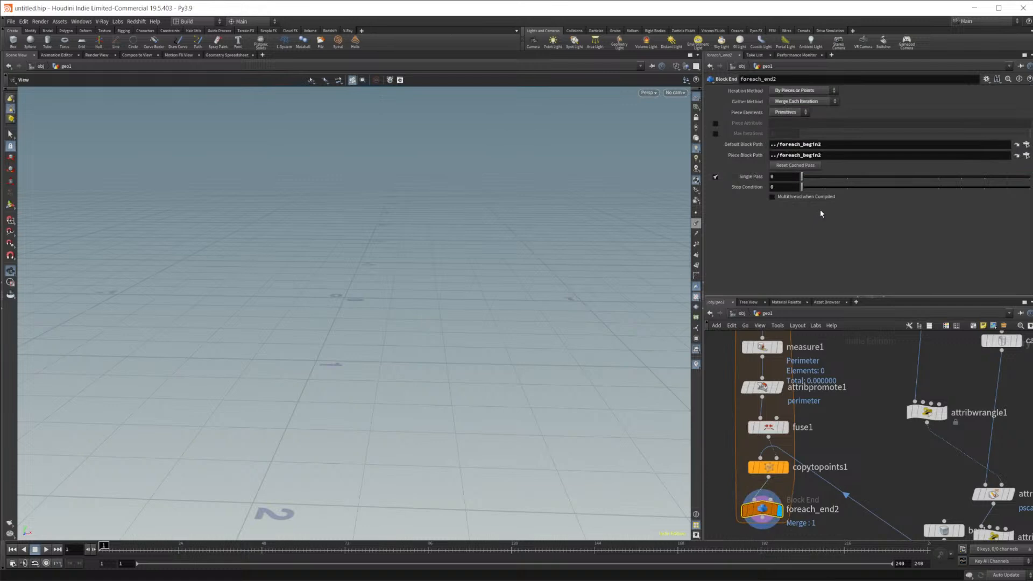
{"action": "left_click", "coordinate": [715, 177]}
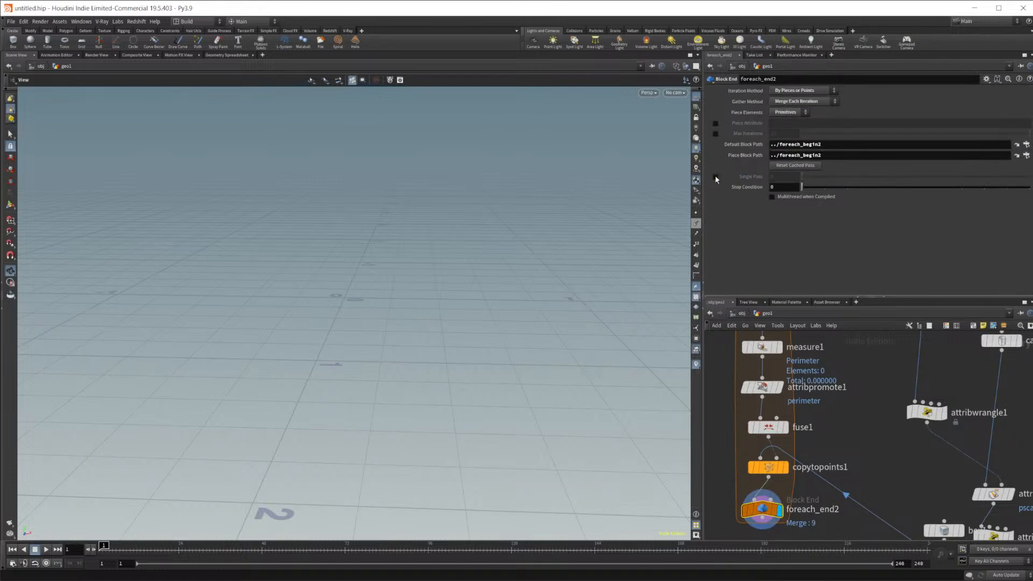
{"action": "left_click", "coordinate": [769, 426]}
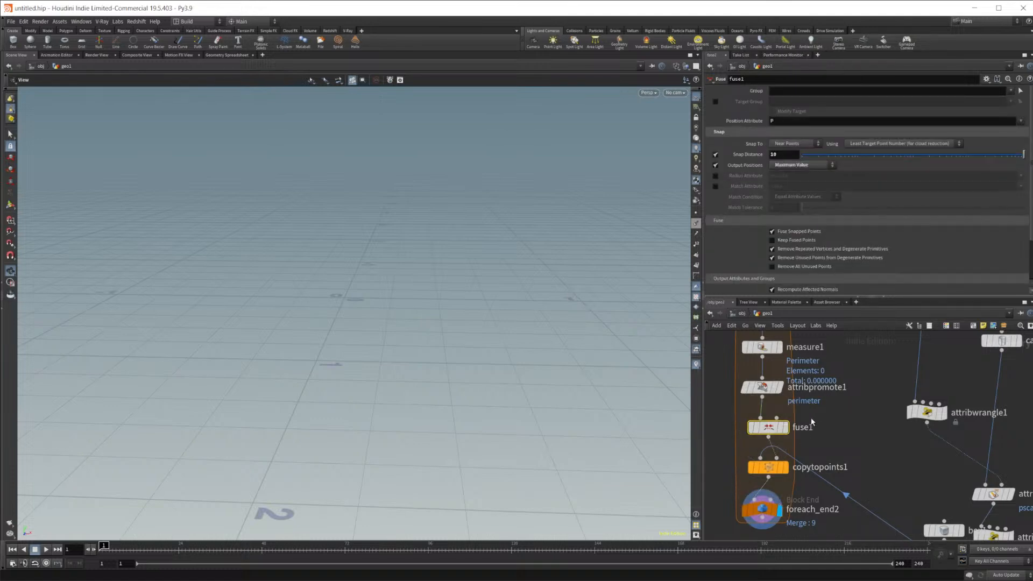
{"action": "middle_click_drag", "start_coordinate": [887, 469], "coordinate": [903, 439]}
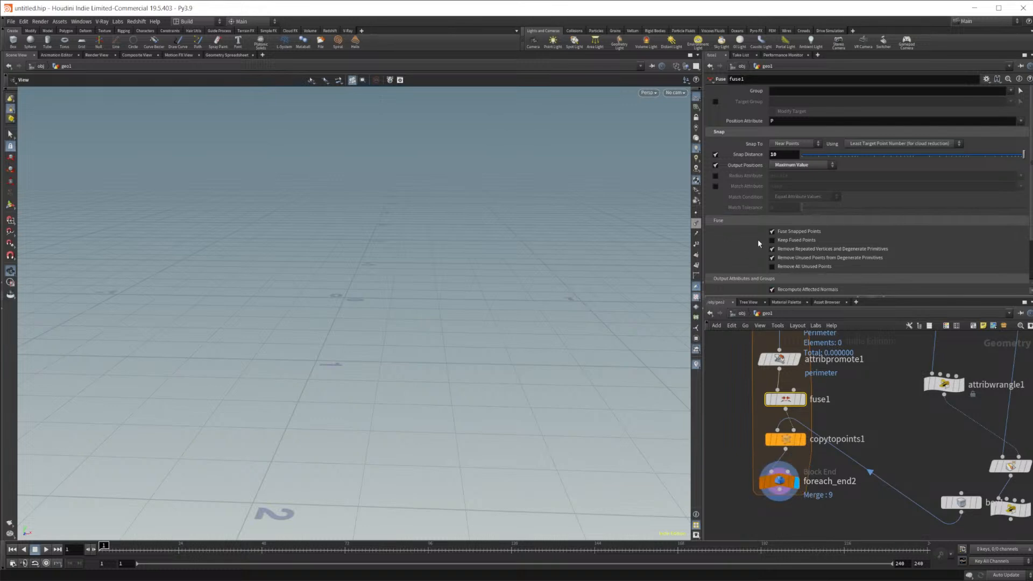
{"action": "left_click", "coordinate": [801, 259]}
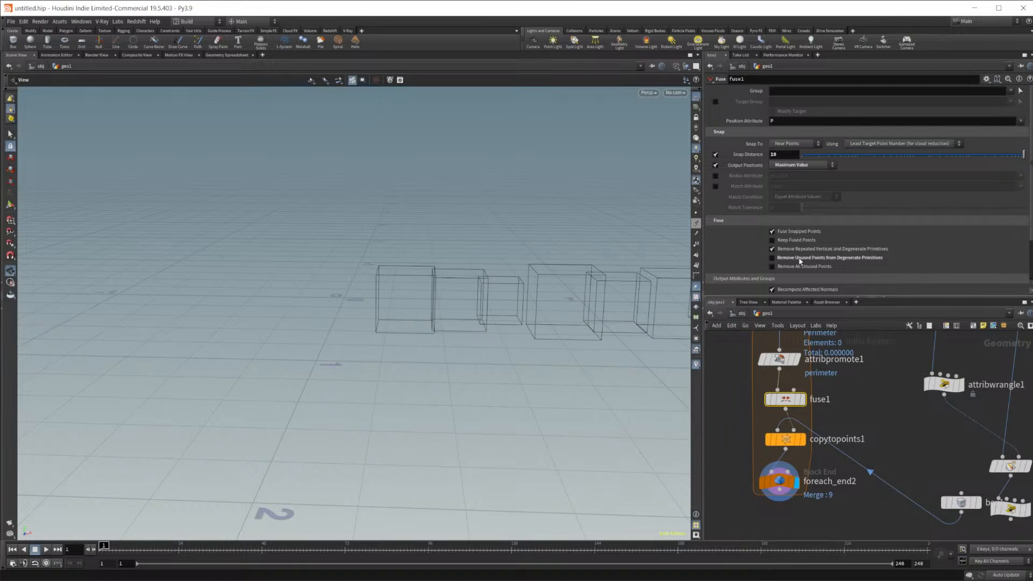
Step: Examine the spacing and overlap of the copied boxes from several angles, and review fuse1's remaining options
{"action": "right_click_drag", "start_coordinate": [469, 285], "coordinate": [621, 292]}
{"action": "right_click_drag", "start_coordinate": [477, 330], "coordinate": [591, 310]}
{"action": "middle_click_drag", "start_coordinate": [592, 309], "coordinate": [419, 328]}
{"action": "mouse_move", "coordinate": [420, 328]}
{"action": "left_mouse_down"}
{"action": "mouse_move", "coordinate": [468, 337]}
{"action": "mouse_move", "coordinate": [437, 331]}
{"action": "left_mouse_up"}
{"action": "left_click_drag", "start_coordinate": [324, 319], "coordinate": [334, 302]}
{"action": "left_click_drag", "start_coordinate": [346, 350], "coordinate": [239, 373]}
{"action": "middle_click_drag", "start_coordinate": [239, 373], "coordinate": [238, 373]}
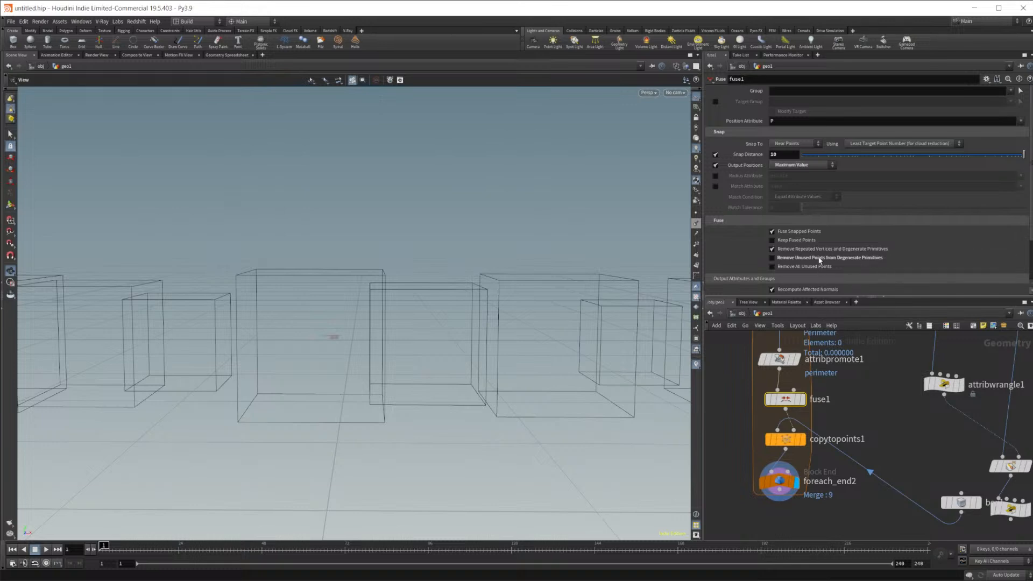
{"action": "scroll", "coordinate": [837, 259], "scroll_direction": "down", "scroll_amount": 2}
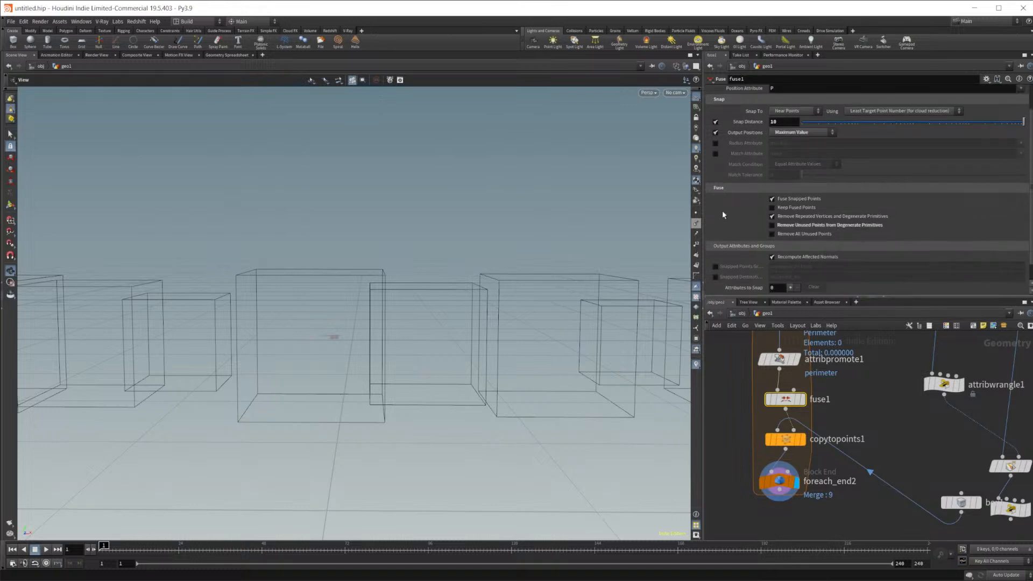
{"action": "scroll", "coordinate": [722, 211], "scroll_direction": "up", "scroll_amount": 2}
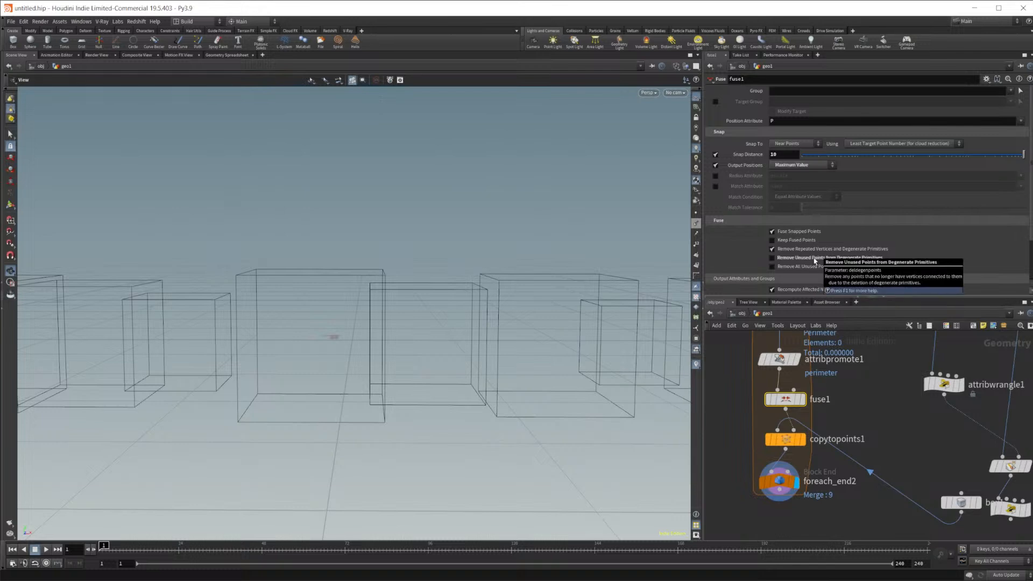
{"action": "scroll", "coordinate": [747, 217], "scroll_direction": "down", "scroll_amount": 3}
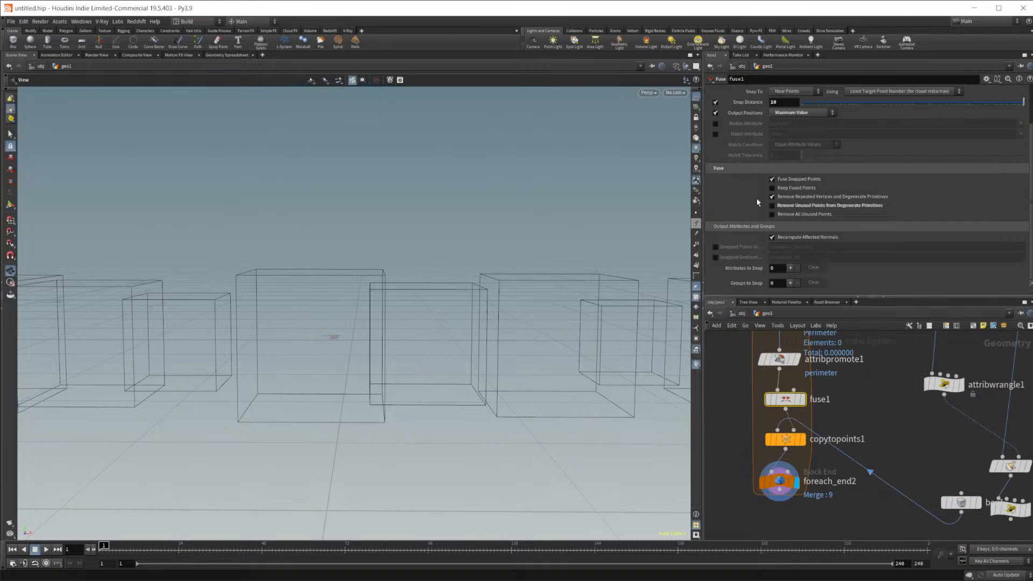
{"action": "middle_click_drag", "start_coordinate": [735, 397], "coordinate": [752, 408]}
{"action": "right_click_drag", "start_coordinate": [534, 406], "coordinate": [302, 415]}
{"action": "left_click_drag", "start_coordinate": [301, 415], "coordinate": [318, 403]}
Step: Review the for-each block beside the other node setups, checking the settings of measure1 and foreach_begin2
{"action": "middle_click_drag", "start_coordinate": [905, 437], "coordinate": [867, 580]}
{"action": "scroll", "coordinate": [885, 428], "scroll_direction": "down", "scroll_amount": 4}
{"action": "scroll", "coordinate": [873, 415], "scroll_direction": "up", "scroll_amount": 3}
{"action": "middle_click_drag", "start_coordinate": [851, 443], "coordinate": [859, 358]}
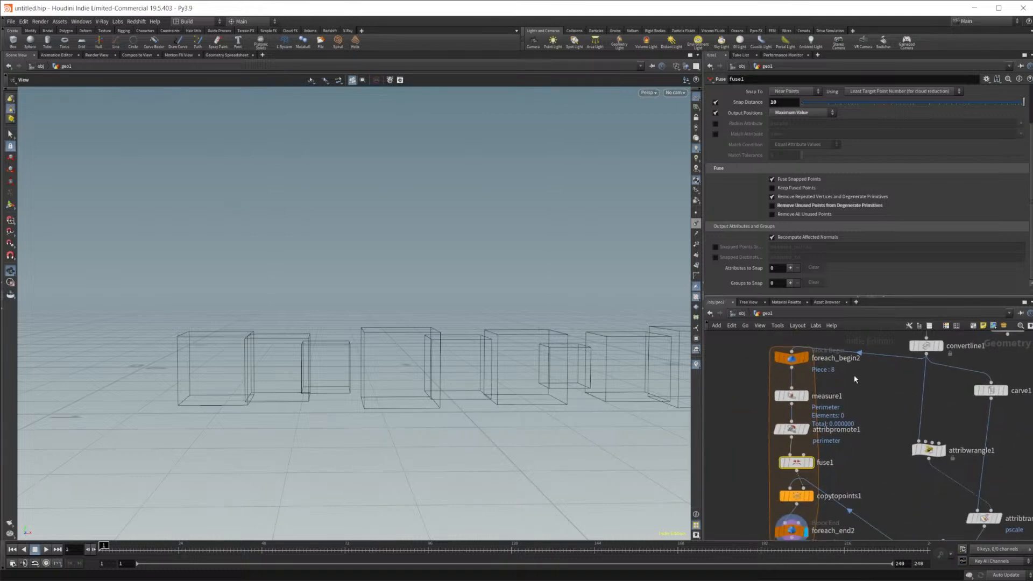
{"action": "left_click", "coordinate": [793, 396]}
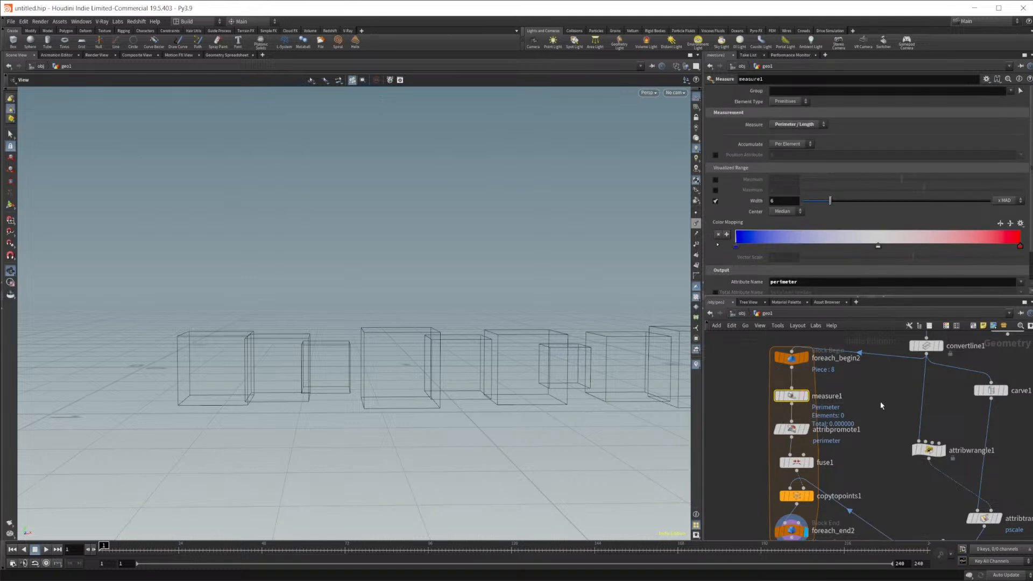
{"action": "middle_click_drag", "start_coordinate": [874, 425], "coordinate": [847, 423]}
{"action": "mouse_move", "coordinate": [434, 361]}
{"action": "left_mouse_down"}
{"action": "mouse_move", "coordinate": [442, 358]}
{"action": "mouse_move", "coordinate": [422, 353]}
{"action": "mouse_move", "coordinate": [436, 362]}
{"action": "left_mouse_up"}
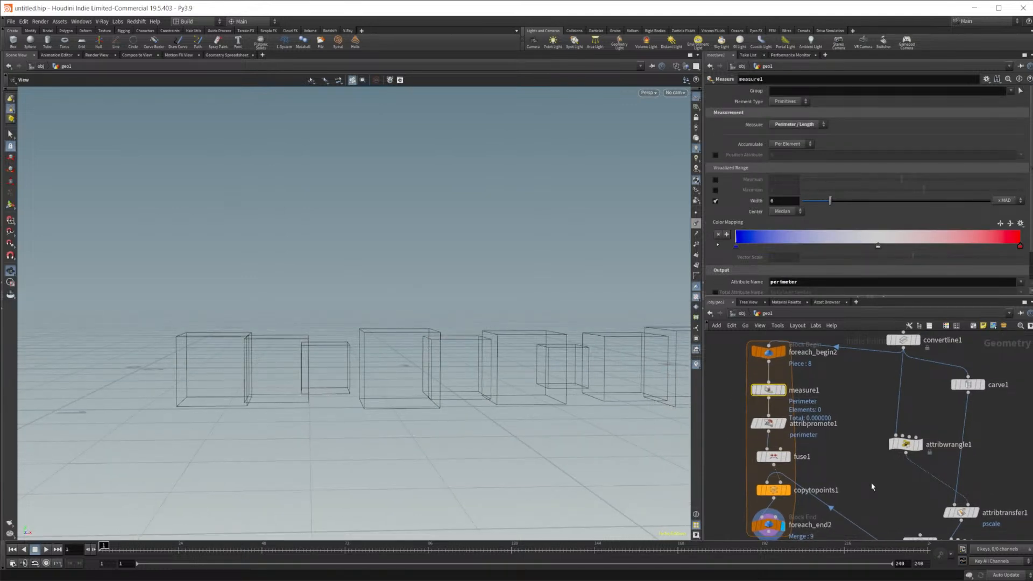
{"action": "middle_click_drag", "start_coordinate": [871, 487], "coordinate": [712, 490]}
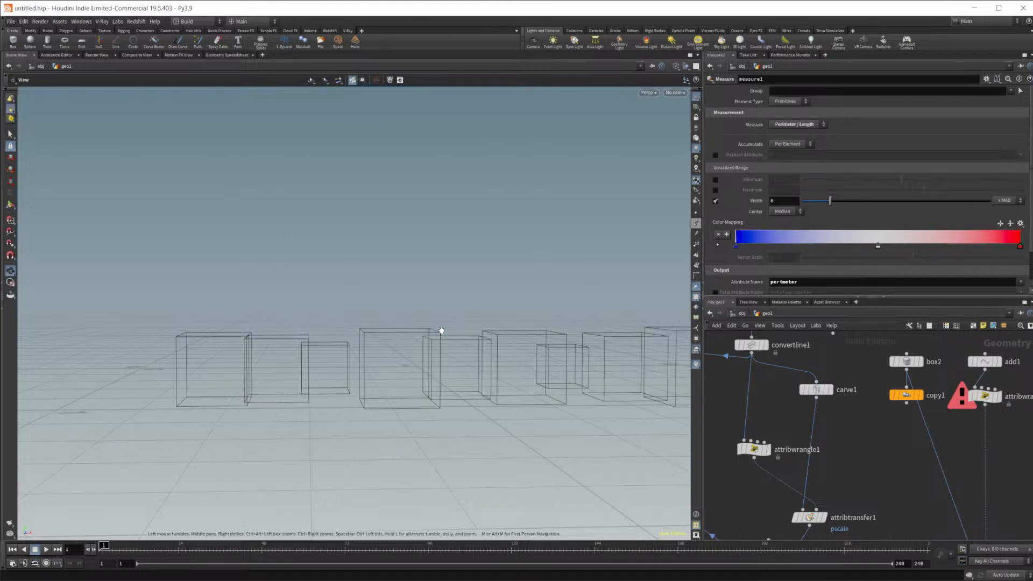
{"action": "middle_click_drag", "start_coordinate": [766, 486], "coordinate": [949, 479]}
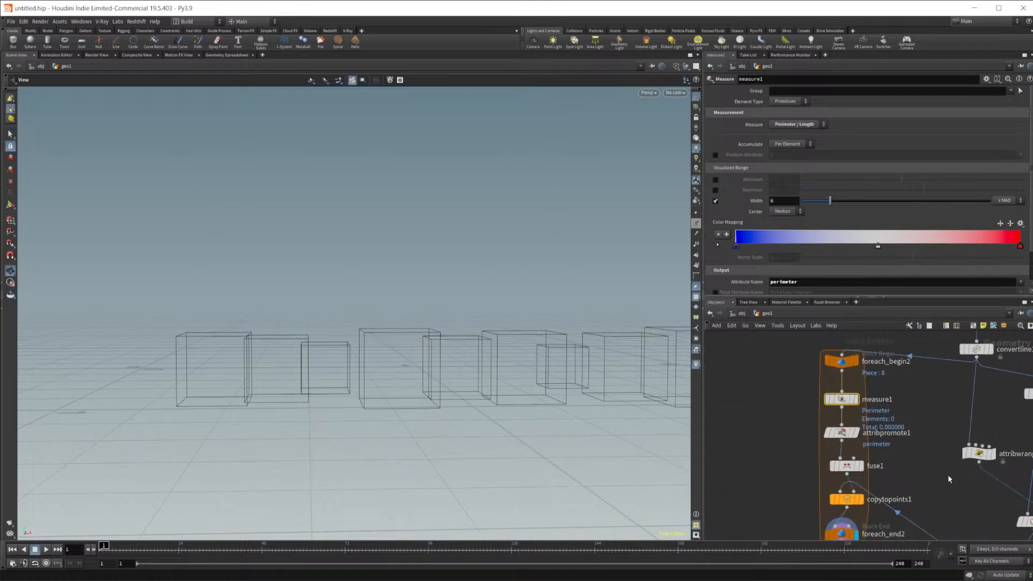
{"action": "middle_click_drag", "start_coordinate": [941, 475], "coordinate": [891, 459]}
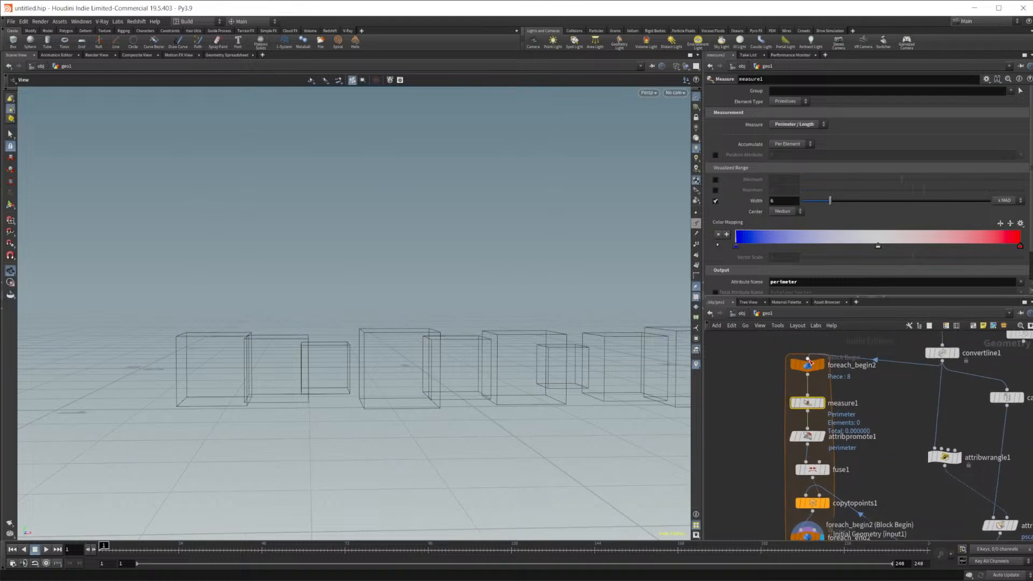
{"action": "left_click", "coordinate": [811, 366]}
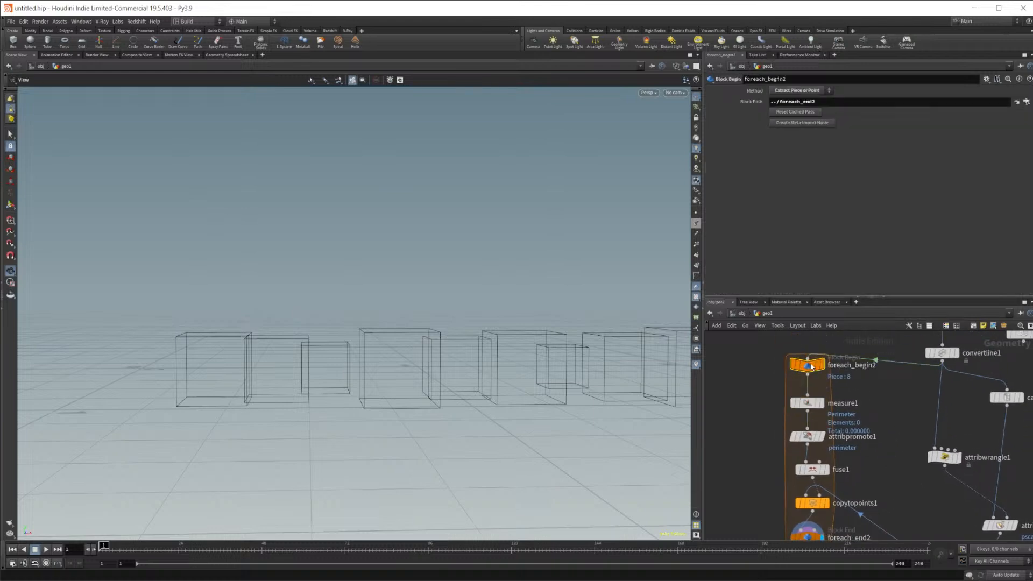
Step: Review the settings of measure1, attribpromote1 and fuse1 inside the for-each block
{"action": "left_click", "coordinate": [810, 404]}
{"action": "scroll", "coordinate": [737, 156], "scroll_direction": "down", "scroll_amount": 3}
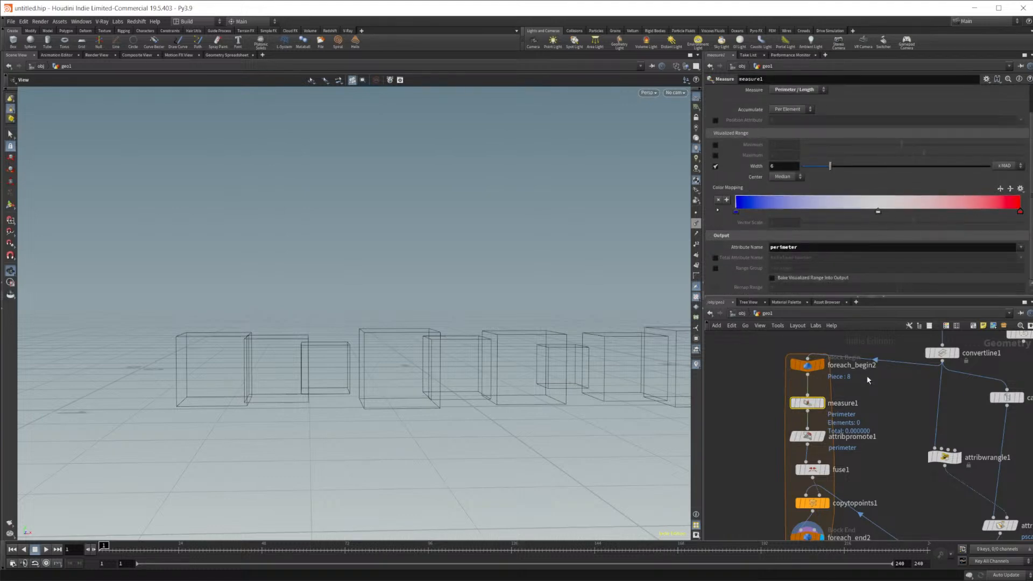
{"action": "middle_click_drag", "start_coordinate": [877, 427], "coordinate": [873, 393]}
{"action": "left_click", "coordinate": [803, 404]}
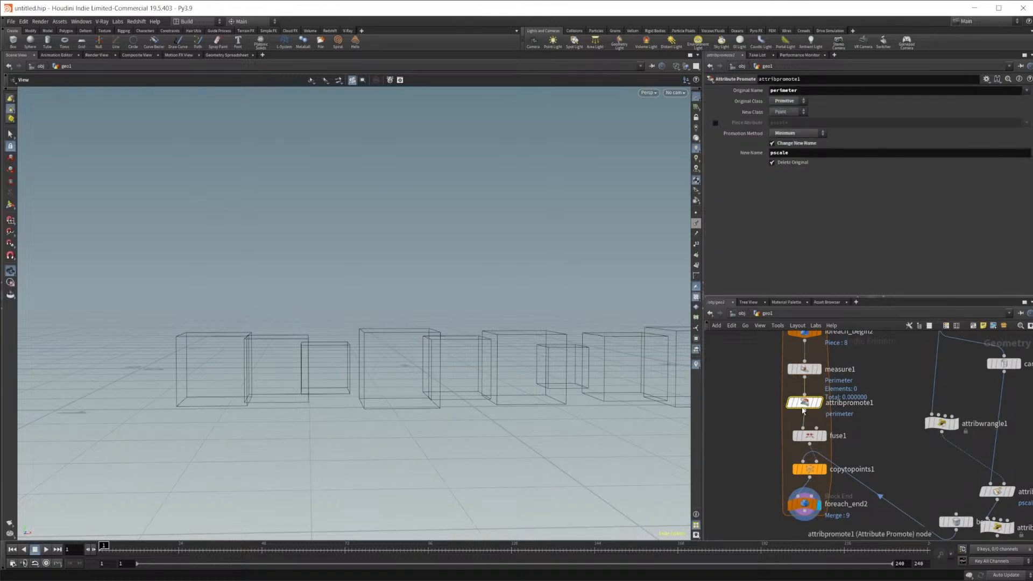
{"action": "mouse_move", "coordinate": [807, 412]}
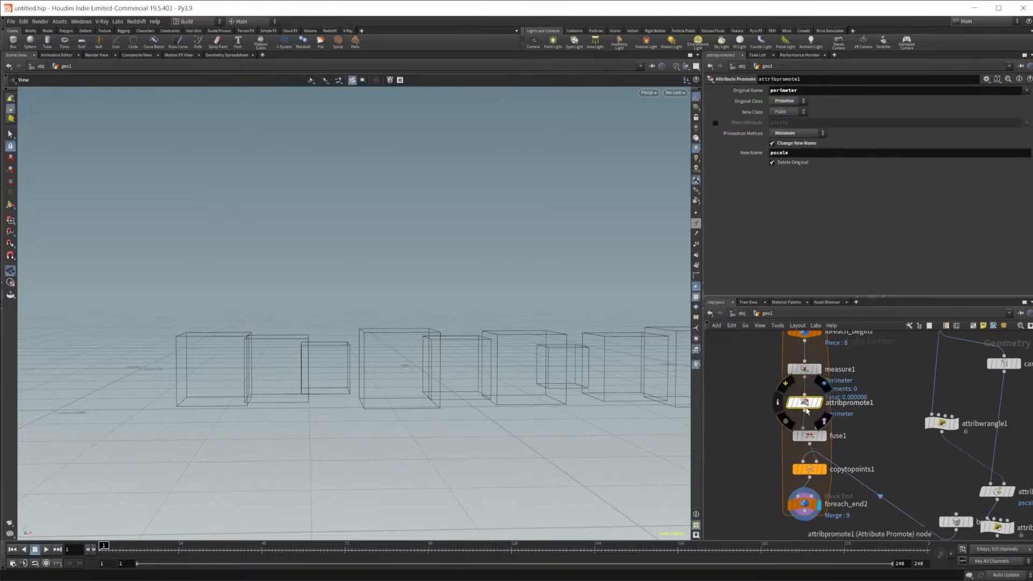
{"action": "left_click", "coordinate": [810, 436]}
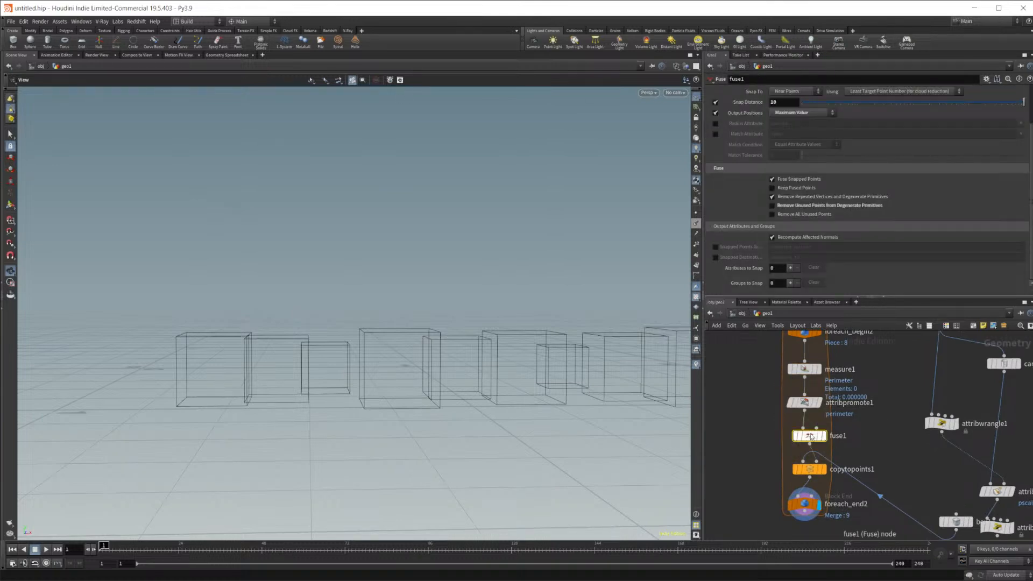
Step: Try Minimum Value as fuse1's output positions to compare the box spacing, and return to Maximum Value
{"action": "scroll", "coordinate": [760, 218], "scroll_direction": "up", "scroll_amount": 2}
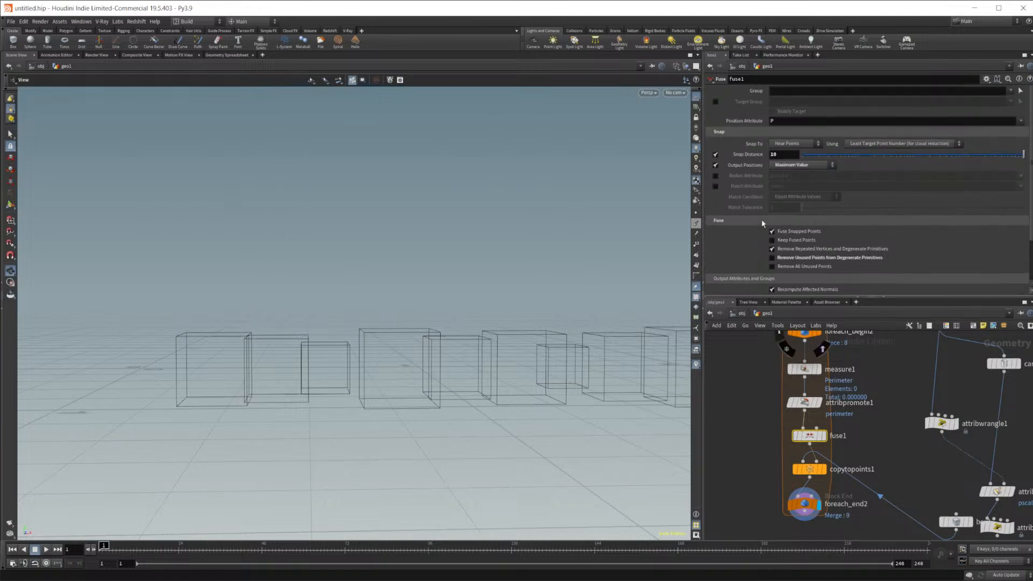
{"action": "left_click", "coordinate": [814, 165]}
{"action": "left_click", "coordinate": [812, 208]}
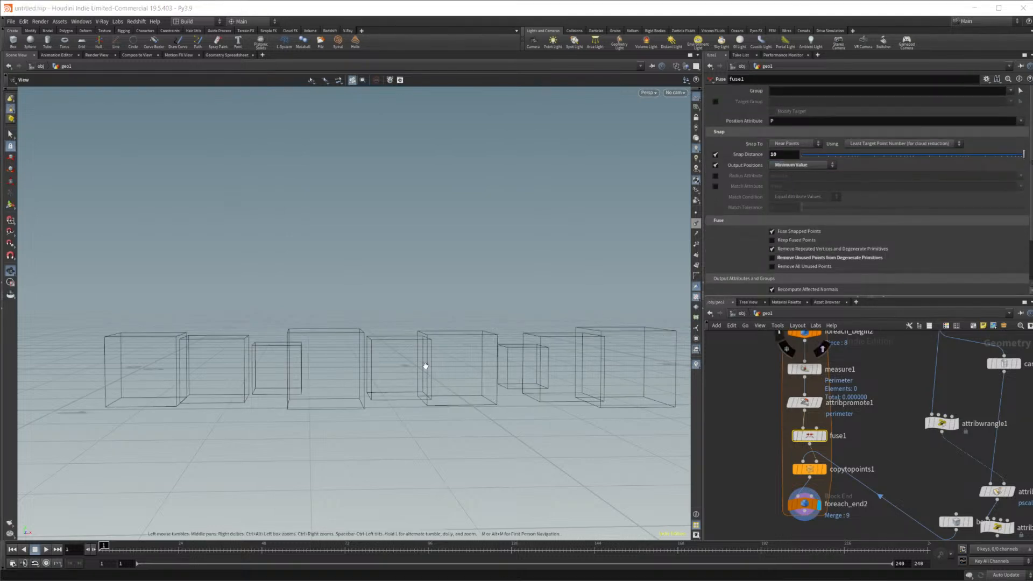
{"action": "left_click", "coordinate": [805, 165]}
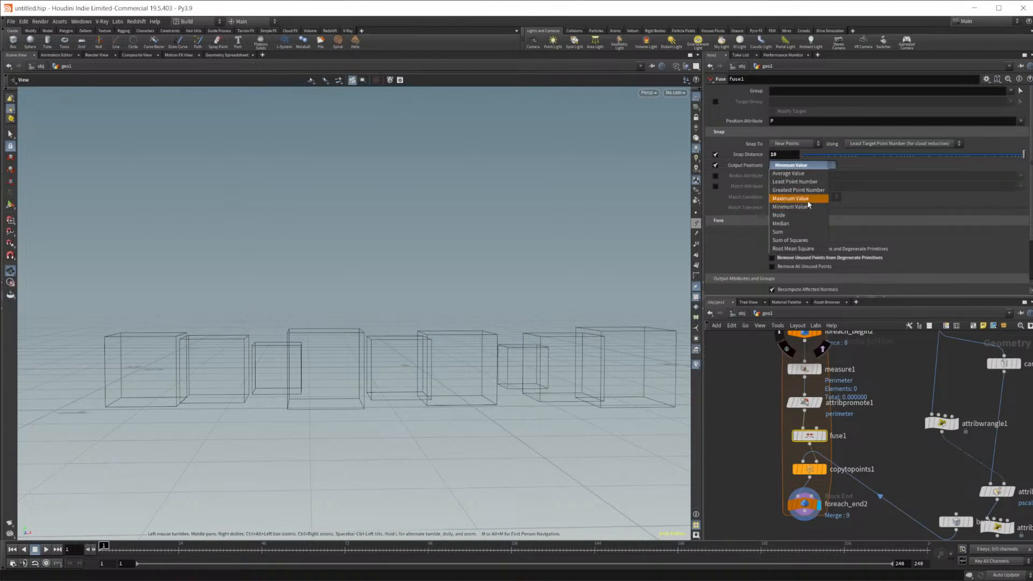
{"action": "left_click", "coordinate": [803, 208]}
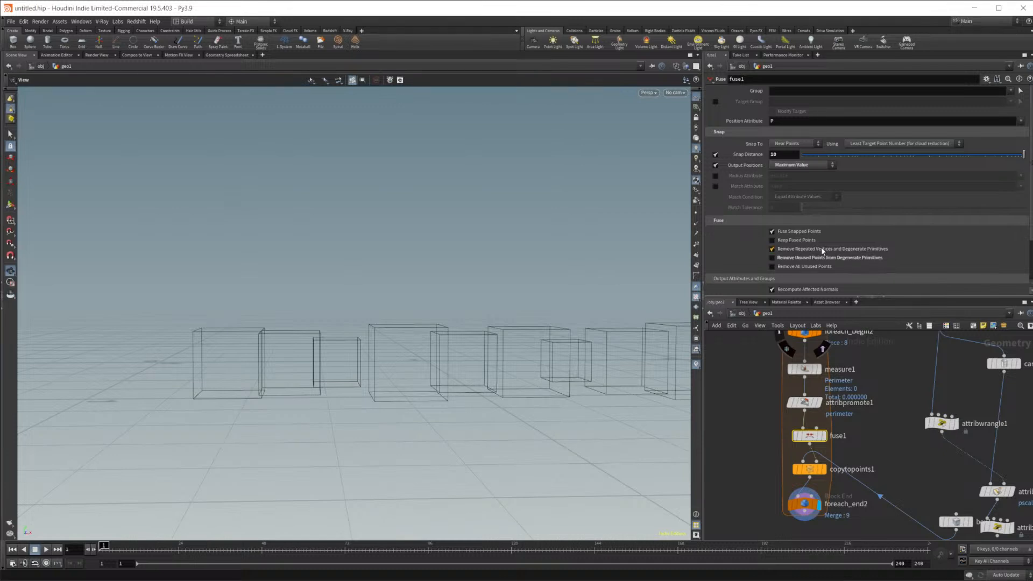
Step: Review the remaining fuse1 options and the settings of copytopoints1 and foreach_end2
{"action": "scroll", "coordinate": [763, 213], "scroll_direction": "down", "scroll_amount": 2}
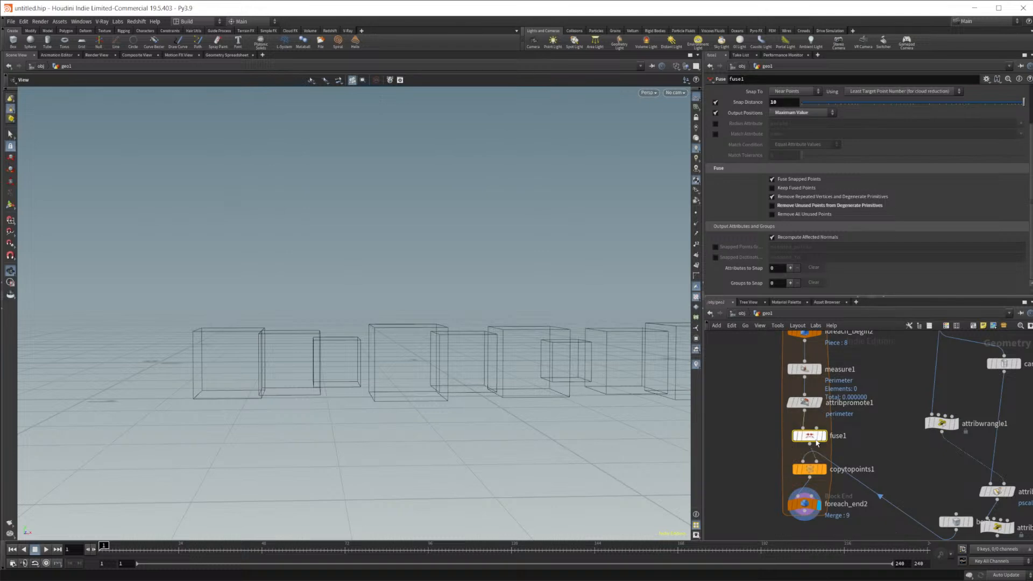
{"action": "left_click", "coordinate": [808, 470]}
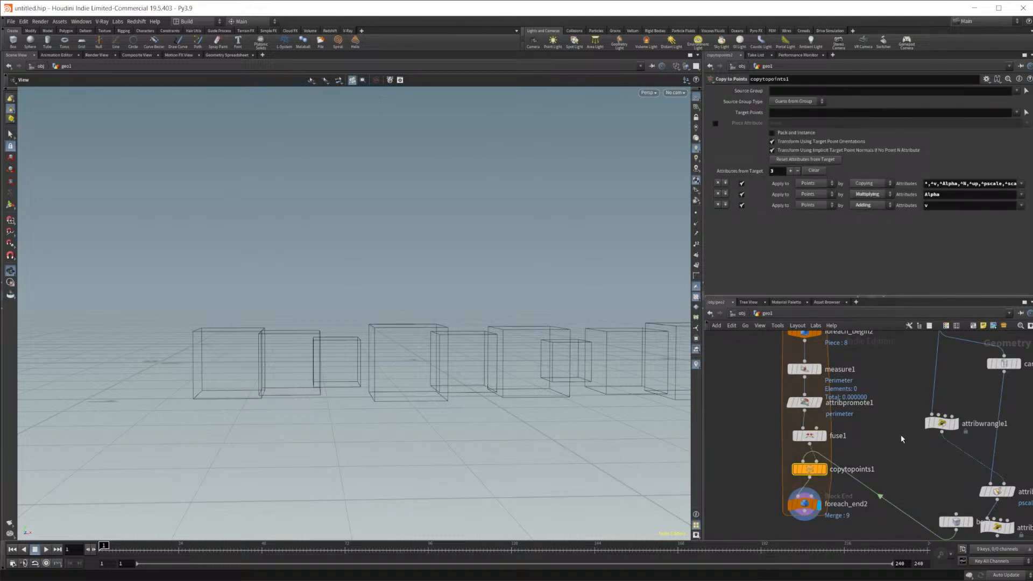
{"action": "left_click", "coordinate": [806, 504]}
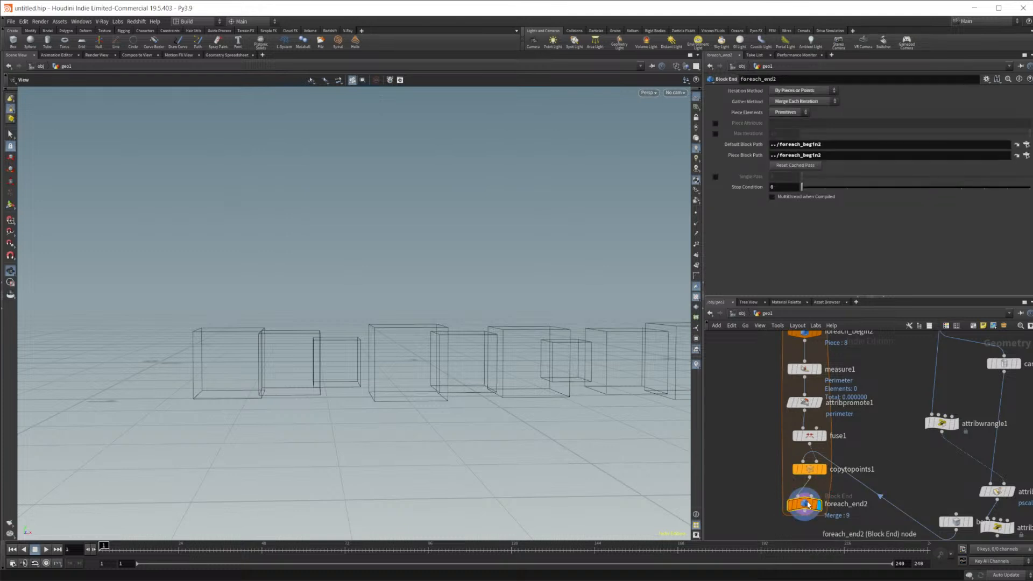
{"action": "mouse_move", "coordinate": [805, 505]}
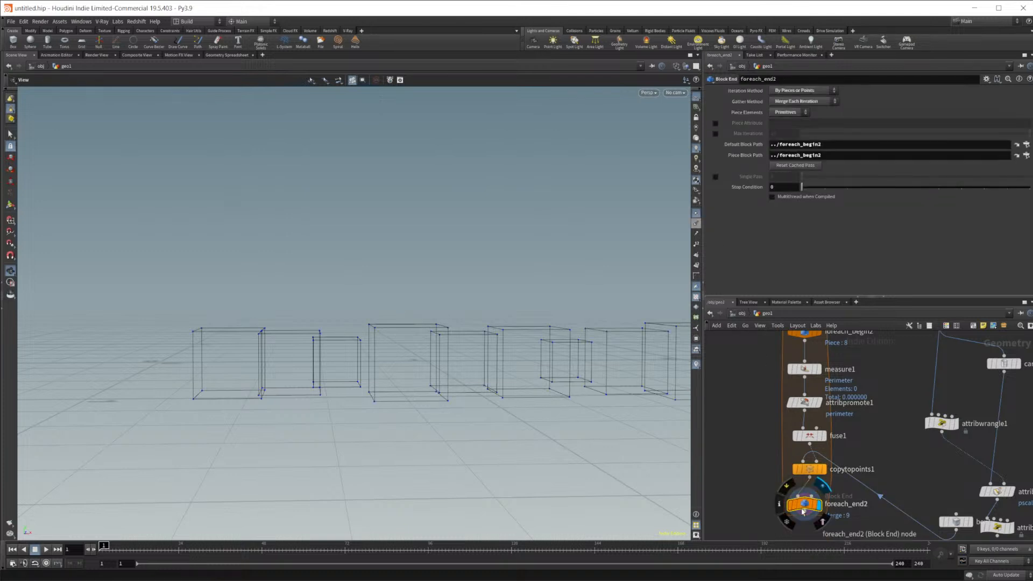
Step: Take copytopoints1 out of the chain to inspect the fused points, and rewire it between fuse1 and foreach_end2 with the box as source
{"action": "left_click_drag", "start_coordinate": [809, 469], "coordinate": [802, 490]}
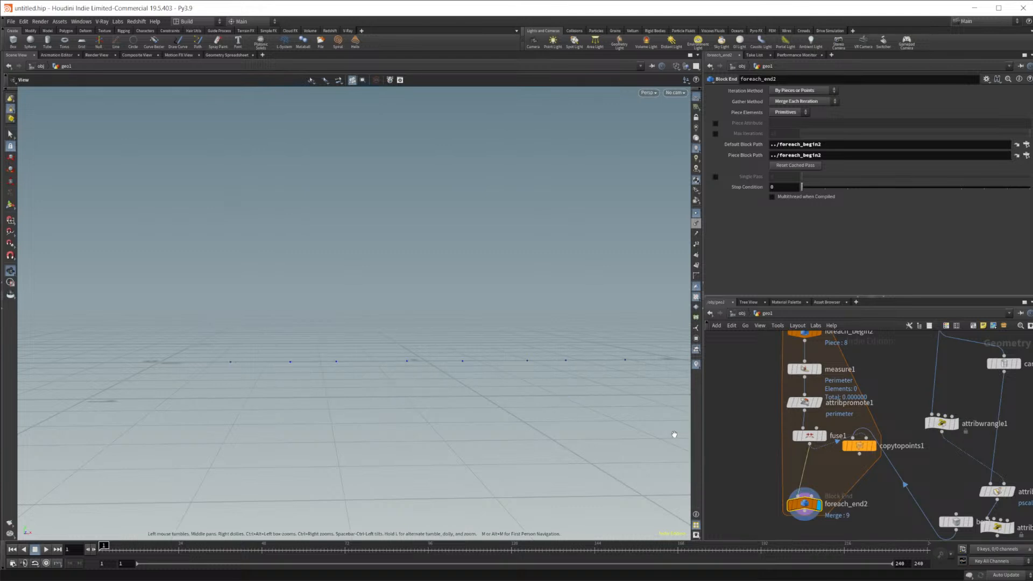
{"action": "left_click_drag", "start_coordinate": [865, 439], "coordinate": [816, 465]}
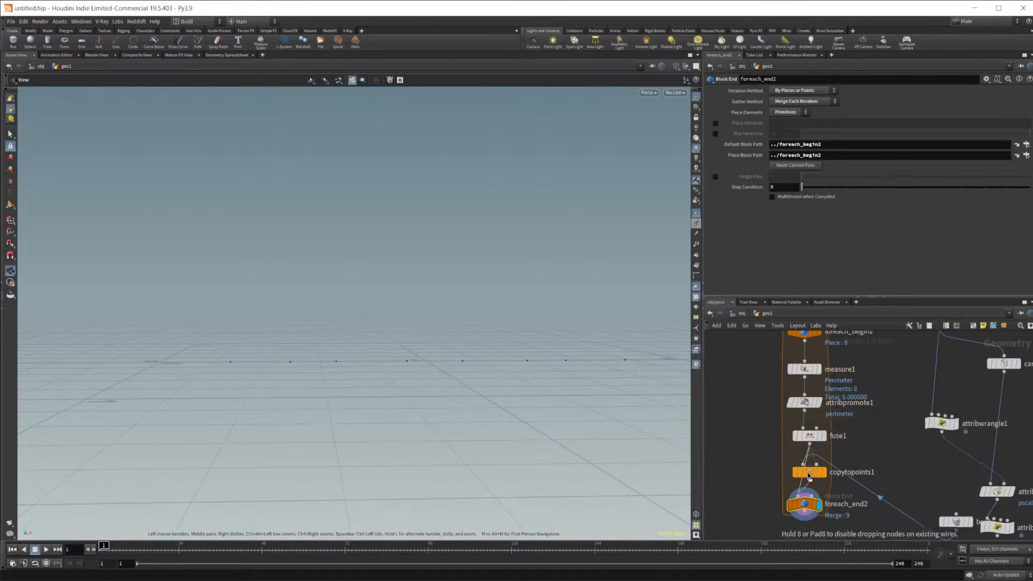
{"action": "left_click", "coordinate": [809, 436]}
{"action": "left_click_drag", "start_coordinate": [956, 531], "coordinate": [817, 463]}
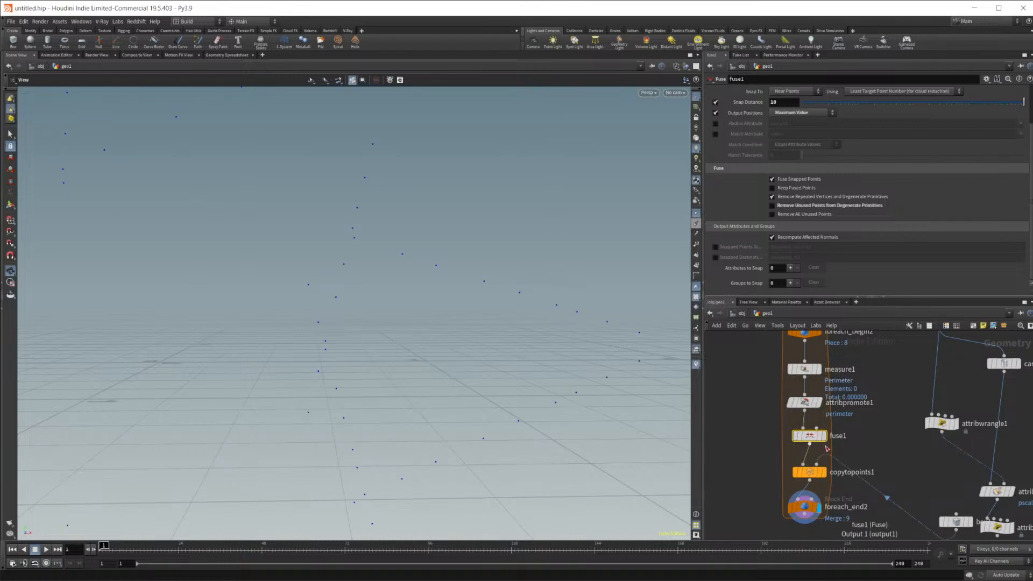
{"action": "left_click_drag", "start_coordinate": [809, 444], "coordinate": [816, 463]}
{"action": "middle_click_drag", "start_coordinate": [875, 470], "coordinate": [862, 438]}
{"action": "left_click_drag", "start_coordinate": [943, 498], "coordinate": [789, 433]}
Step: Set fuse1's output positions to Average Value and examine from close up how the neighbouring boxes meet
{"action": "left_click", "coordinate": [801, 112]}
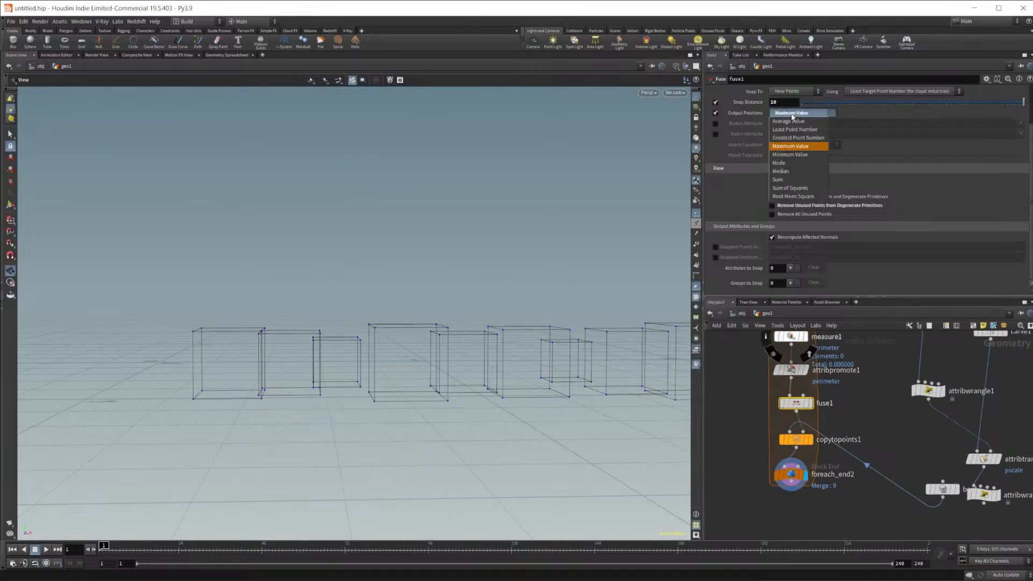
{"action": "left_click", "coordinate": [797, 125]}
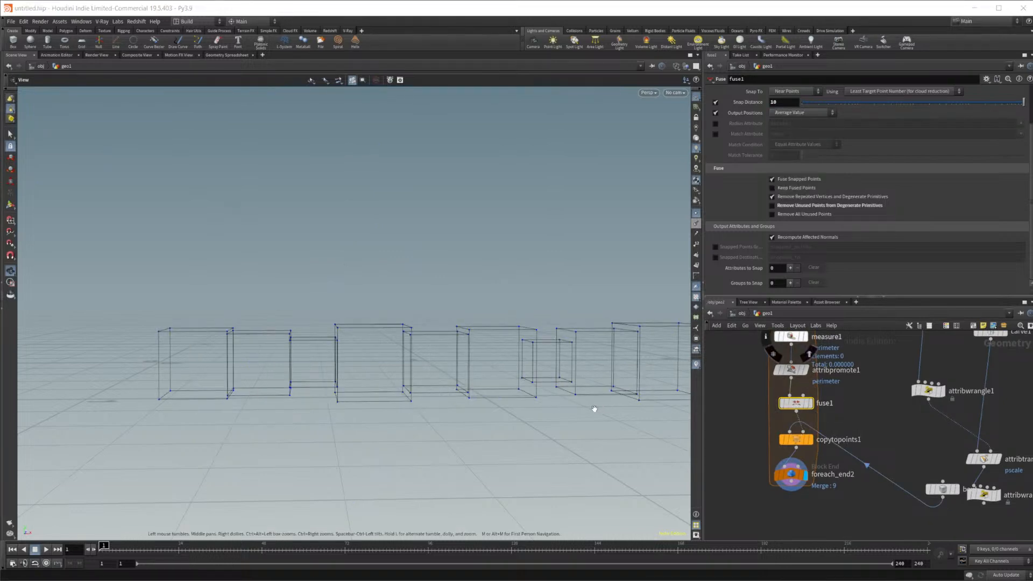
{"action": "left_click_drag", "start_coordinate": [422, 383], "coordinate": [277, 391]}
{"action": "right_click_drag", "start_coordinate": [277, 391], "coordinate": [412, 364]}
{"action": "middle_click_drag", "start_coordinate": [610, 356], "coordinate": [505, 382]}
{"action": "left_click_drag", "start_coordinate": [505, 382], "coordinate": [507, 387]}
{"action": "right_click_drag", "start_coordinate": [524, 375], "coordinate": [650, 348]}
{"action": "left_click_drag", "start_coordinate": [650, 349], "coordinate": [291, 336]}
{"action": "mouse_move", "coordinate": [421, 328]}
{"action": "left_mouse_down"}
{"action": "mouse_move", "coordinate": [445, 312]}
{"action": "mouse_move", "coordinate": [109, 331]}
{"action": "left_mouse_up"}
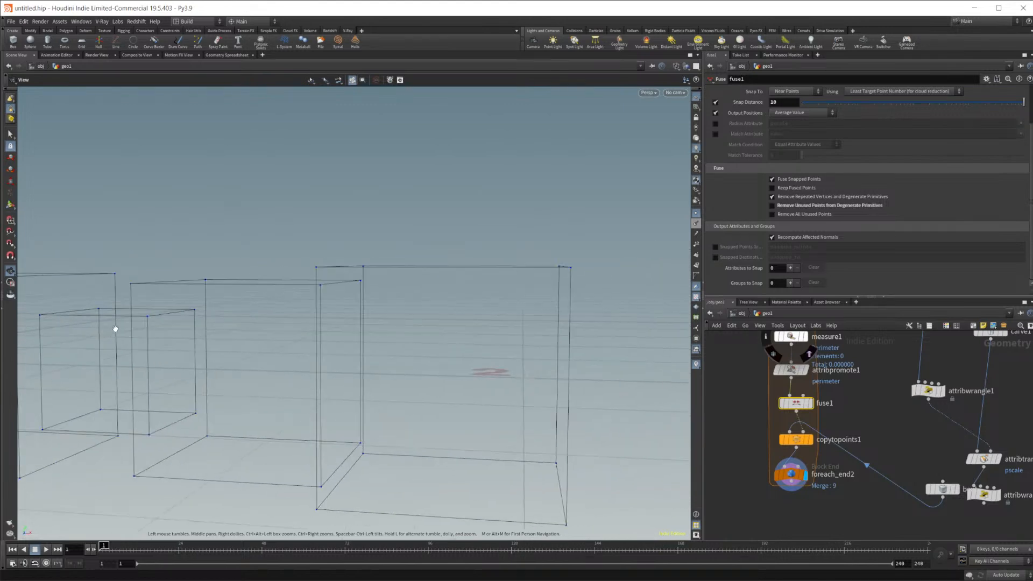
{"action": "left_click_drag", "start_coordinate": [352, 341], "coordinate": [382, 341]}
{"action": "right_click_drag", "start_coordinate": [382, 341], "coordinate": [306, 366]}
Step: Set pointjitter1's scale to 0.0774 and view the whole row of boxes
{"action": "middle_click_drag", "start_coordinate": [889, 336], "coordinate": [874, 396]}
{"action": "left_click", "coordinate": [909, 401]}
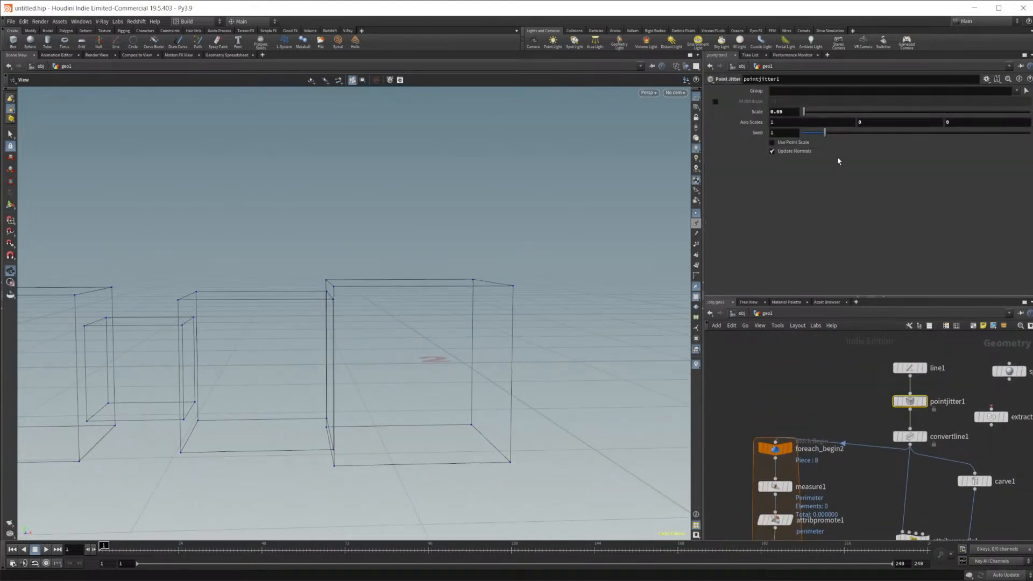
{"action": "middle_click_drag", "start_coordinate": [783, 111], "coordinate": [355, 213]}
{"action": "right_click_drag", "start_coordinate": [480, 276], "coordinate": [274, 343]}
{"action": "middle_click_drag", "start_coordinate": [274, 343], "coordinate": [564, 345]}
{"action": "right_click_drag", "start_coordinate": [565, 344], "coordinate": [410, 348]}
{"action": "left_click_drag", "start_coordinate": [411, 348], "coordinate": [473, 366]}
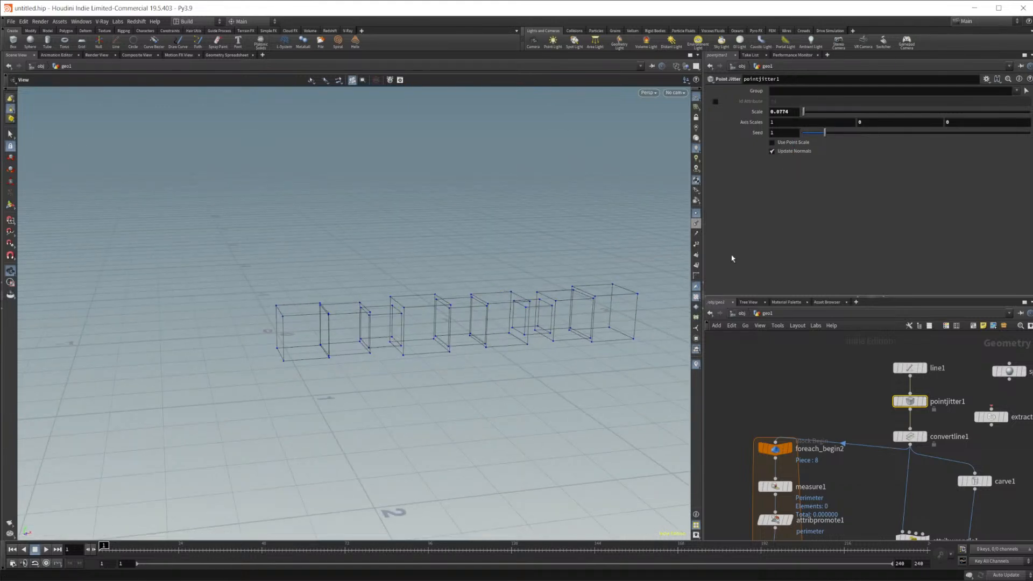
Step: Switch the viewport shading to Smooth Wire Shaded and view the row of boxes
{"action": "left_click", "coordinate": [676, 66]}
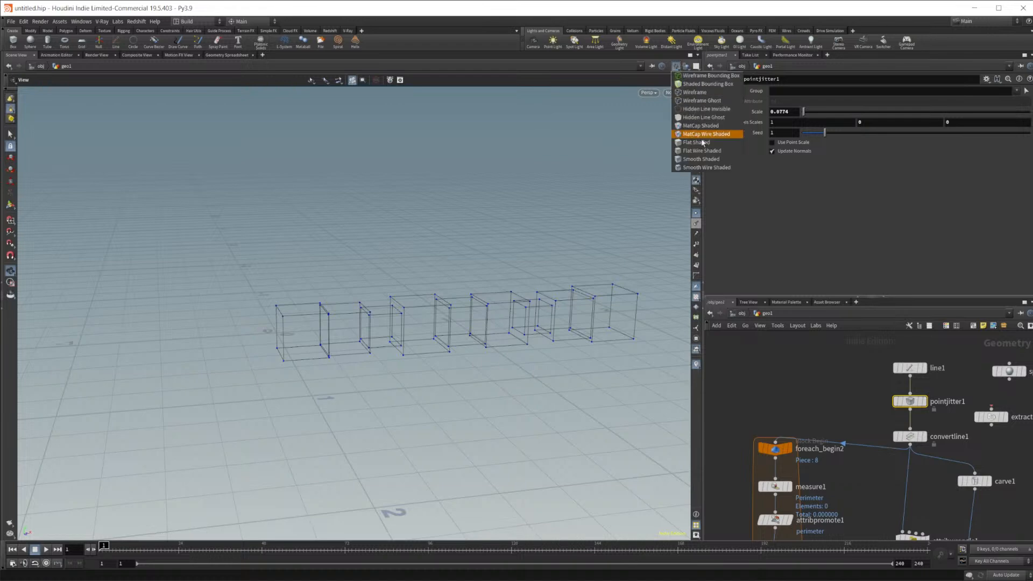
{"action": "left_click", "coordinate": [706, 167]}
{"action": "left_click_drag", "start_coordinate": [477, 330], "coordinate": [395, 325]}
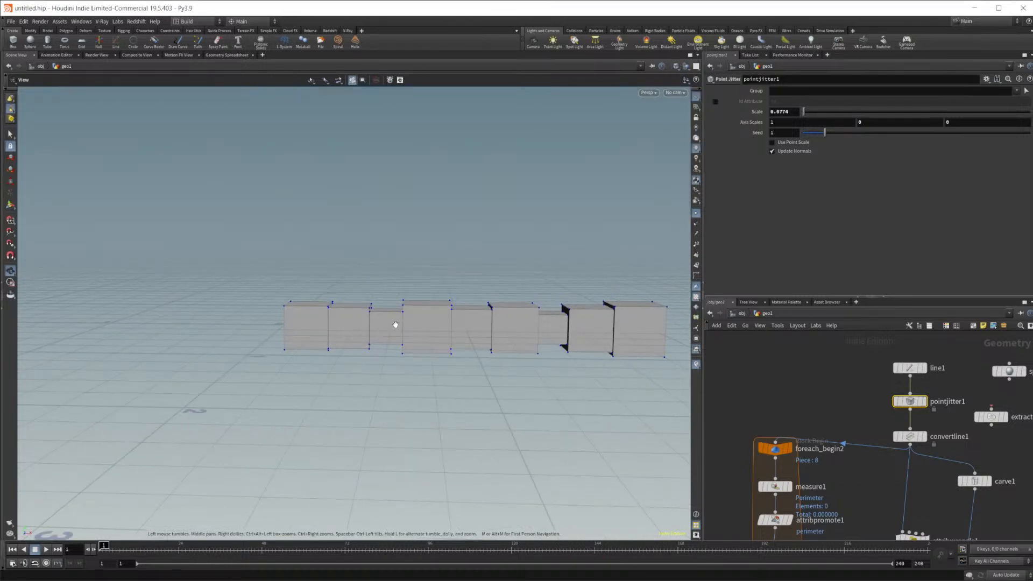
{"action": "middle_click_drag", "start_coordinate": [518, 353], "coordinate": [428, 377]}
{"action": "middle_click_drag", "start_coordinate": [998, 452], "coordinate": [733, 404]}
{"action": "middle_click_drag", "start_coordinate": [922, 516], "coordinate": [899, 540]}
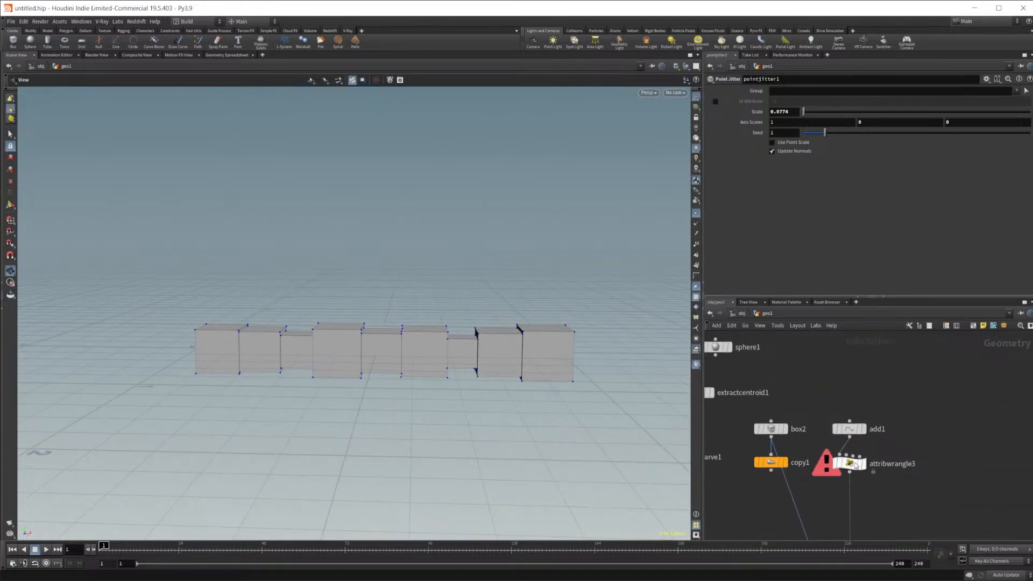
{"action": "left_click", "coordinate": [865, 464]}
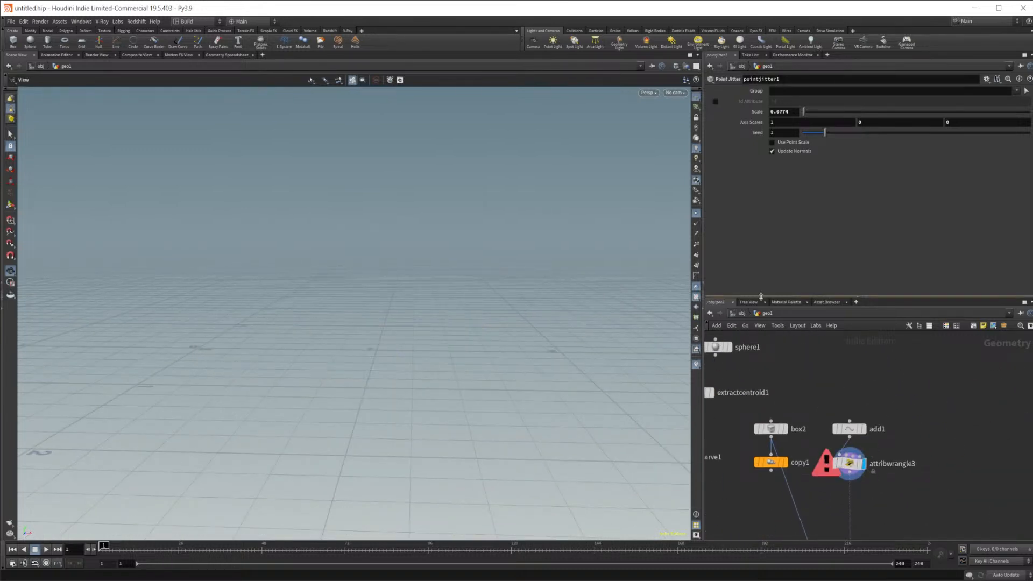
{"action": "left_click", "coordinate": [853, 466]}
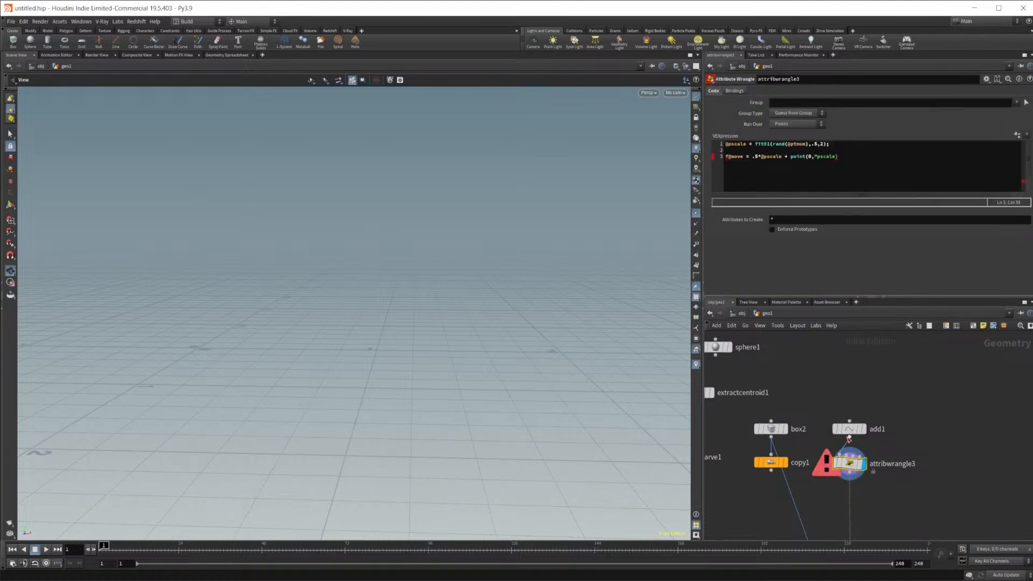
{"action": "left_click", "coordinate": [838, 156]}
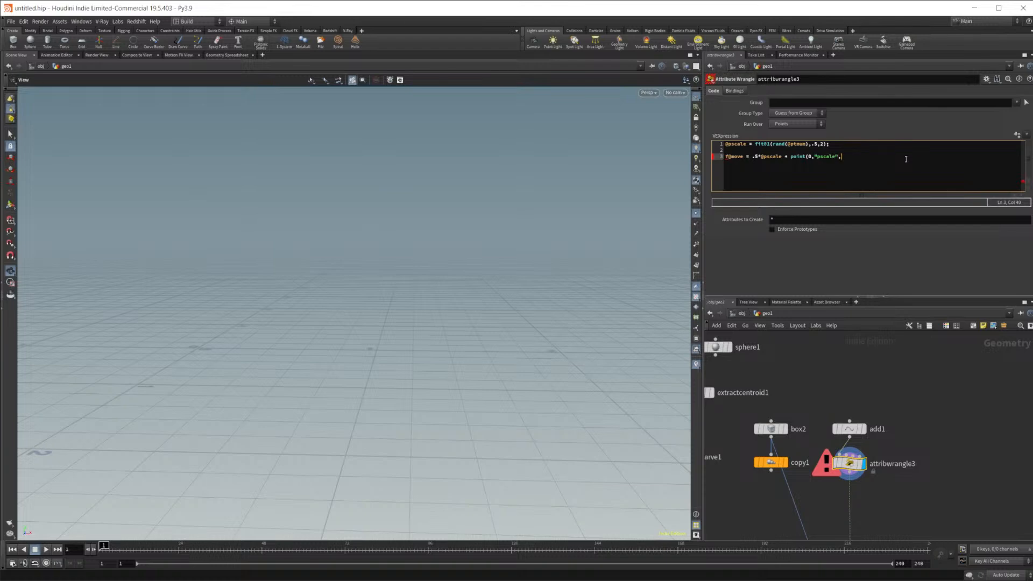
{"action": "type", "text": "@ptnum);"}
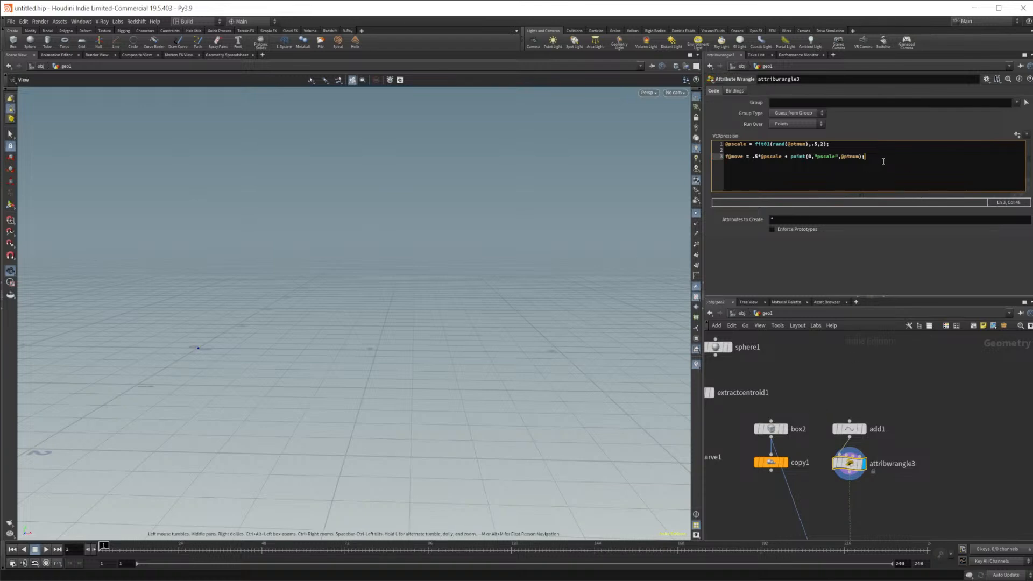
{"action": "key", "text": "Return"}
{"action": "key", "text": "Up"}
{"action": "key", "text": "End"}
{"action": "type", "text": "-1"}
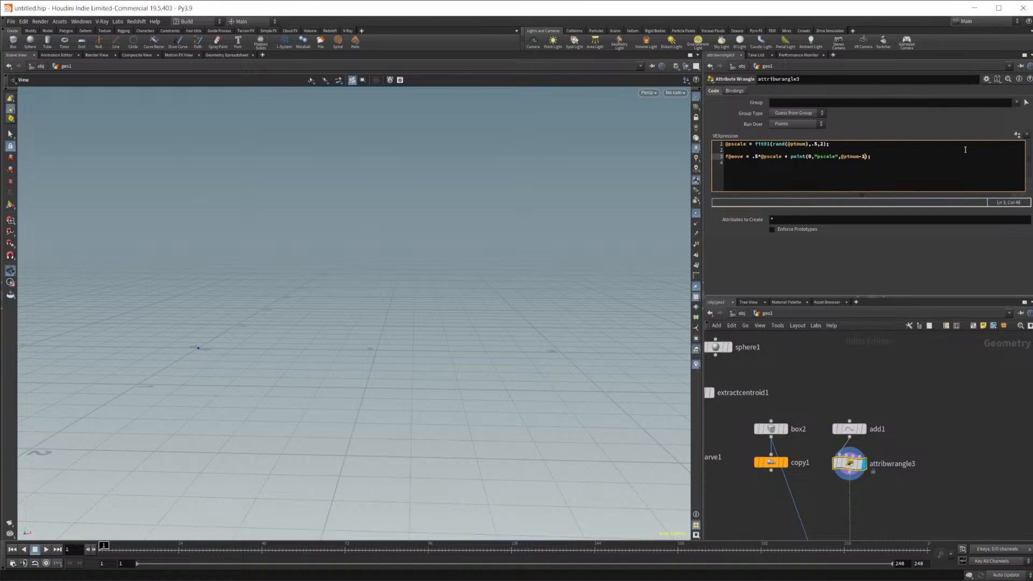
{"action": "left_click", "coordinate": [226, 54]}
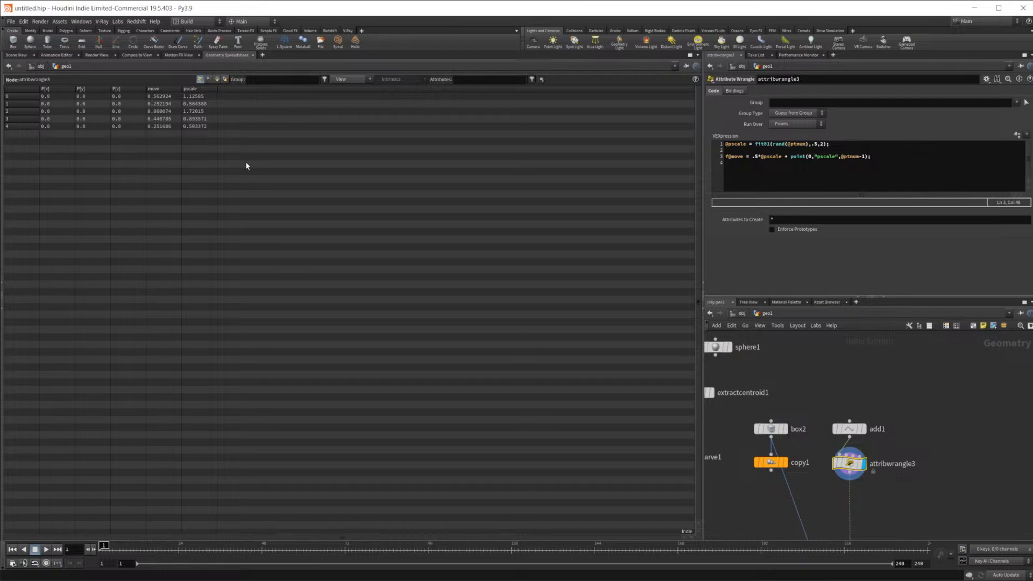
{"action": "left_click", "coordinate": [20, 56]}
Step: Begin a new line in attribwrangle3's code reading @P.x = @P.x + point(0,"move",
{"action": "left_click", "coordinate": [876, 159]}
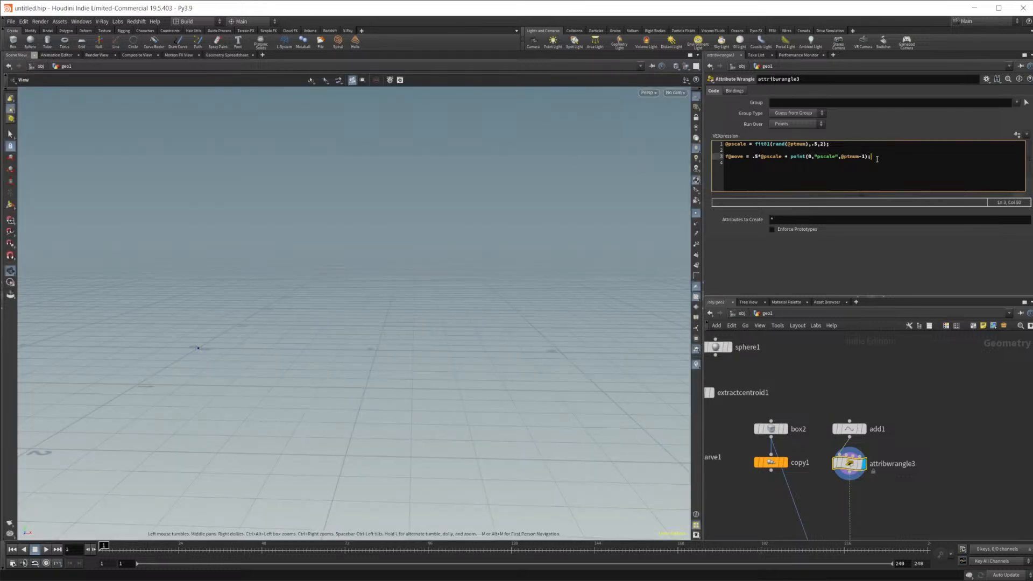
{"action": "key", "text": "Return"}
{"action": "type", "text": "@P.x "}
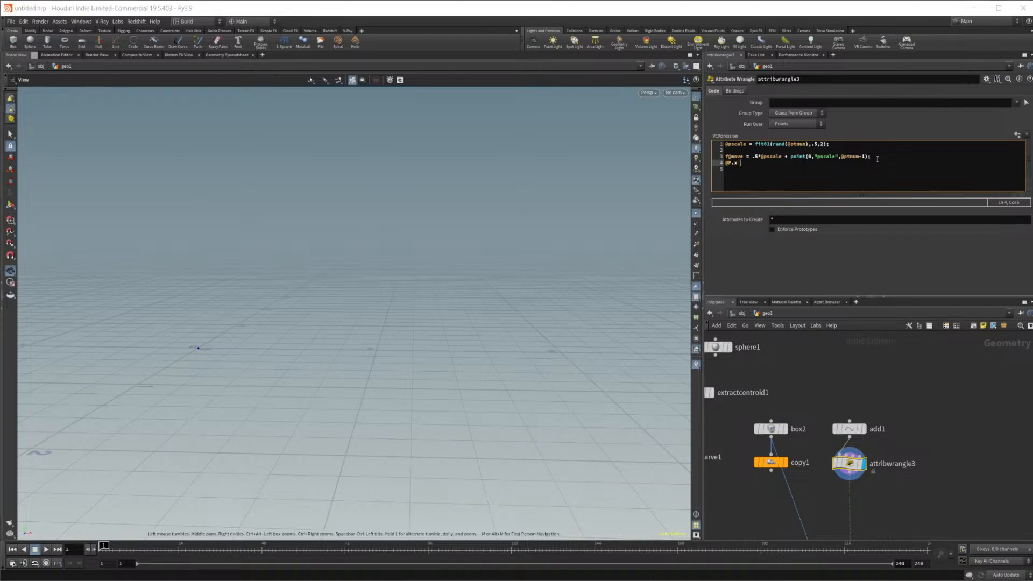
{"action": "type", "text": "="}
{"action": "type", "text": "@p.x"}
{"action": "key", "text": "Left"}
{"action": "key", "text": "Left"}
{"action": "key", "text": "Left"}
{"action": "key", "text": "BackSpace"}
{"action": "type", "text": "P.x + point"}
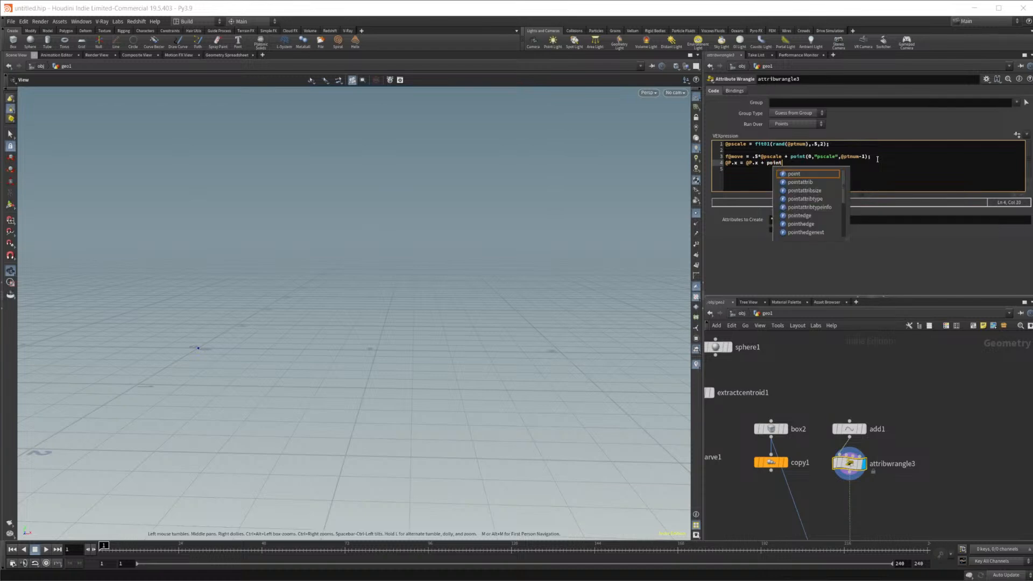
{"action": "type", "text": "(0,"}
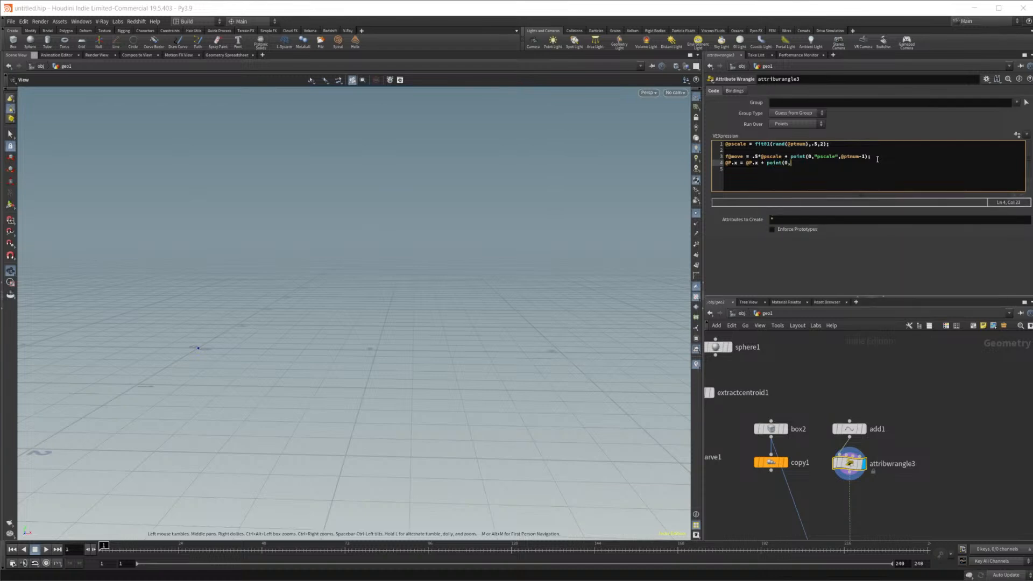
{"action": "type", "text": "\"move\","}
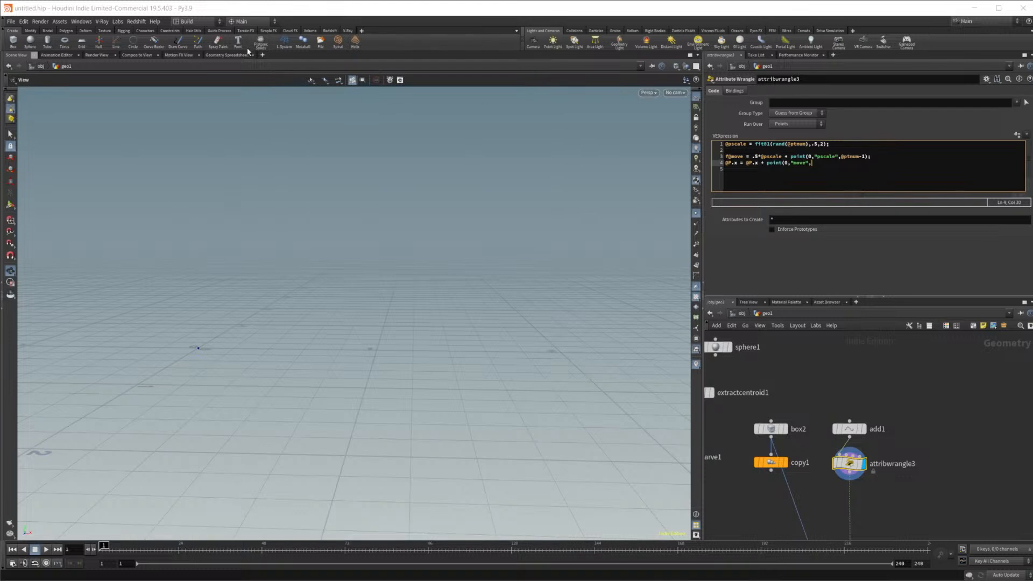
{"action": "left_click", "coordinate": [229, 55]}
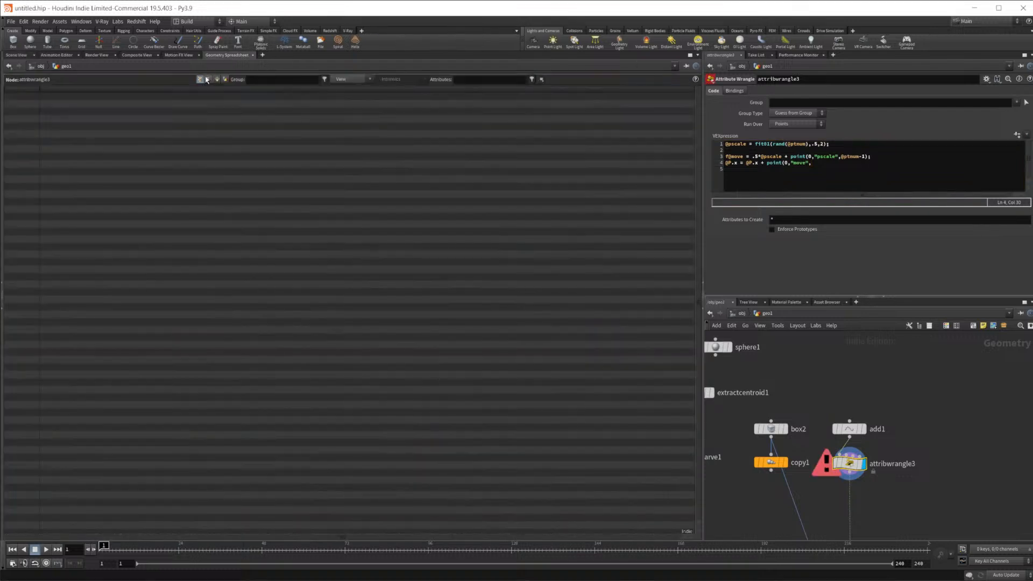
{"action": "left_click", "coordinate": [16, 56]}
{"action": "left_click", "coordinate": [834, 166]}
{"action": "left_click", "coordinate": [828, 165]}
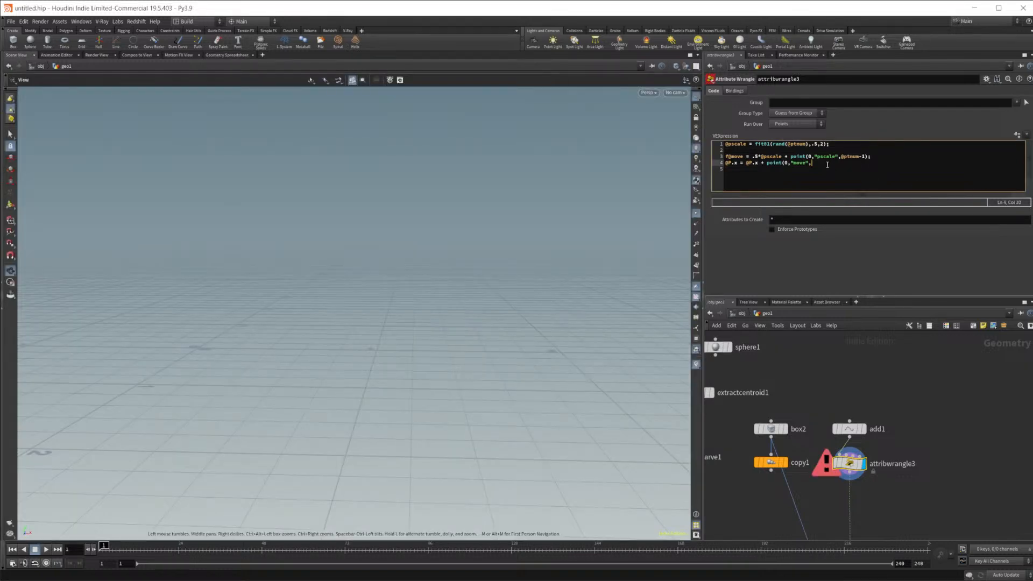
{"action": "type", "text": "@ptnum-1);"}
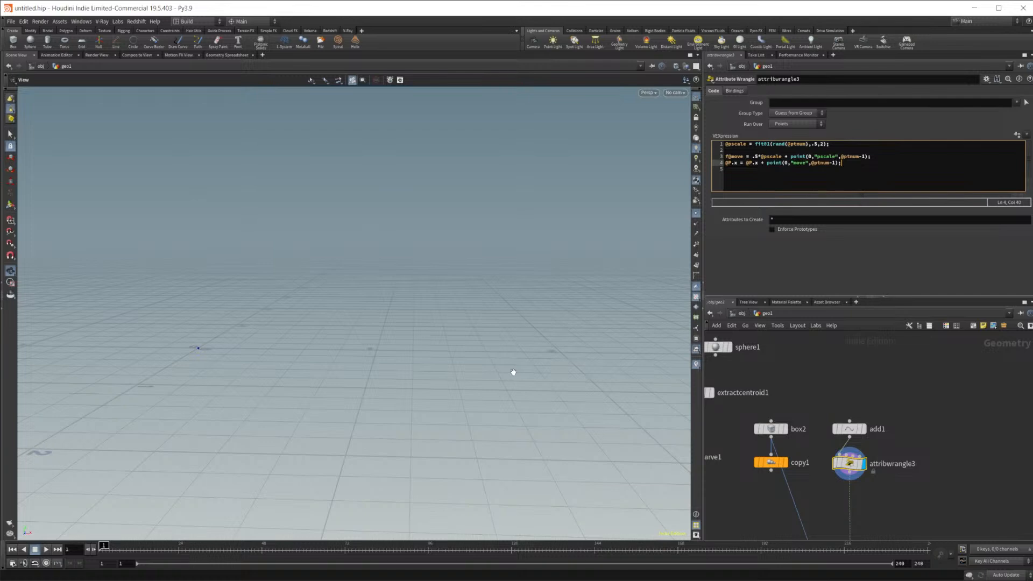
{"action": "left_click", "coordinate": [735, 172]}
{"action": "left_click", "coordinate": [228, 56]}
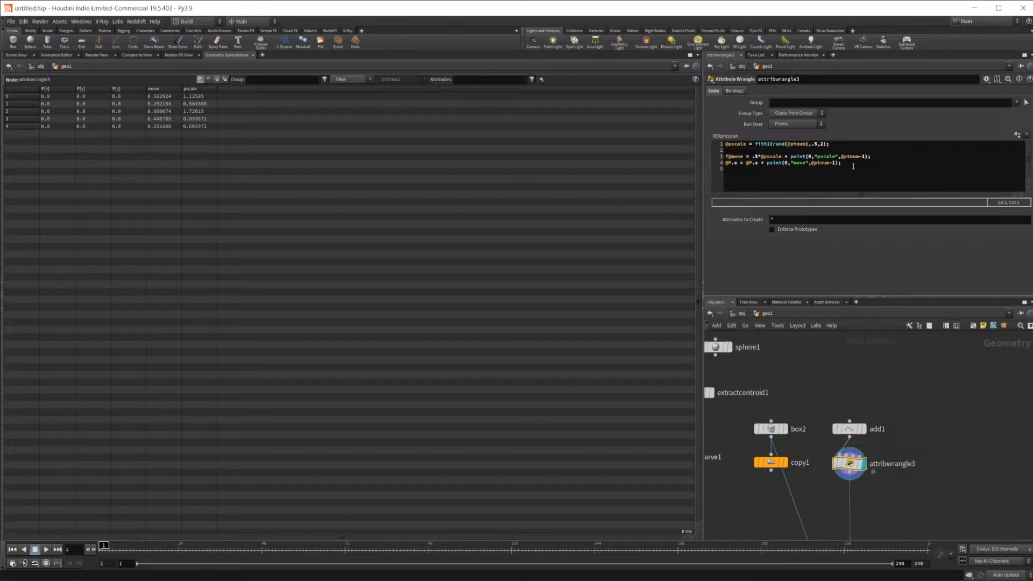
{"action": "left_click", "coordinate": [863, 156]}
{"action": "key", "text": "BackSpace"}
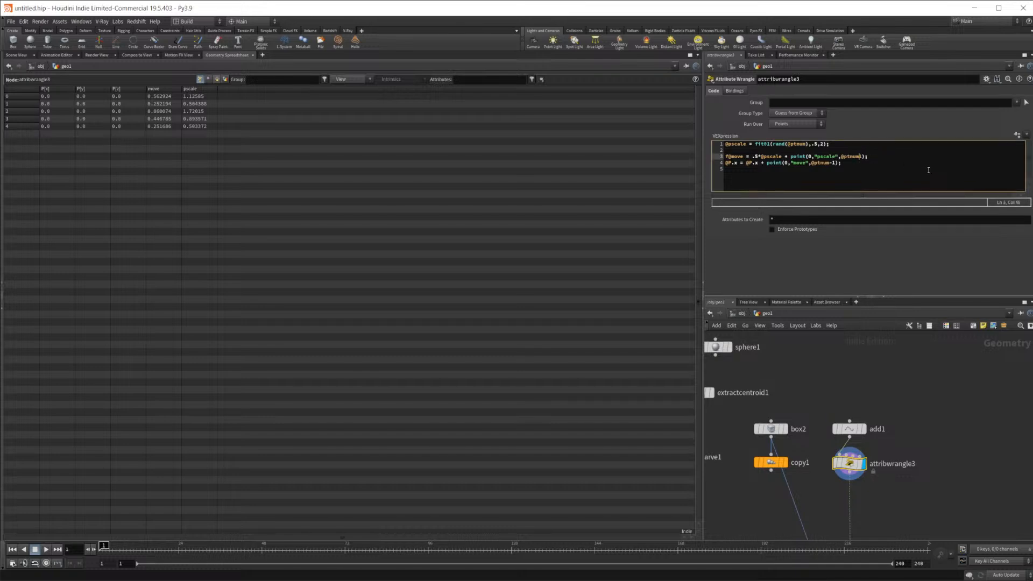
{"action": "type", "text": "+"}
{"action": "left_click", "coordinate": [928, 170]}
{"action": "left_click", "coordinate": [894, 164]}
{"action": "left_click", "coordinate": [834, 157]}
{"action": "left_click_drag", "start_coordinate": [847, 163], "coordinate": [719, 156]}
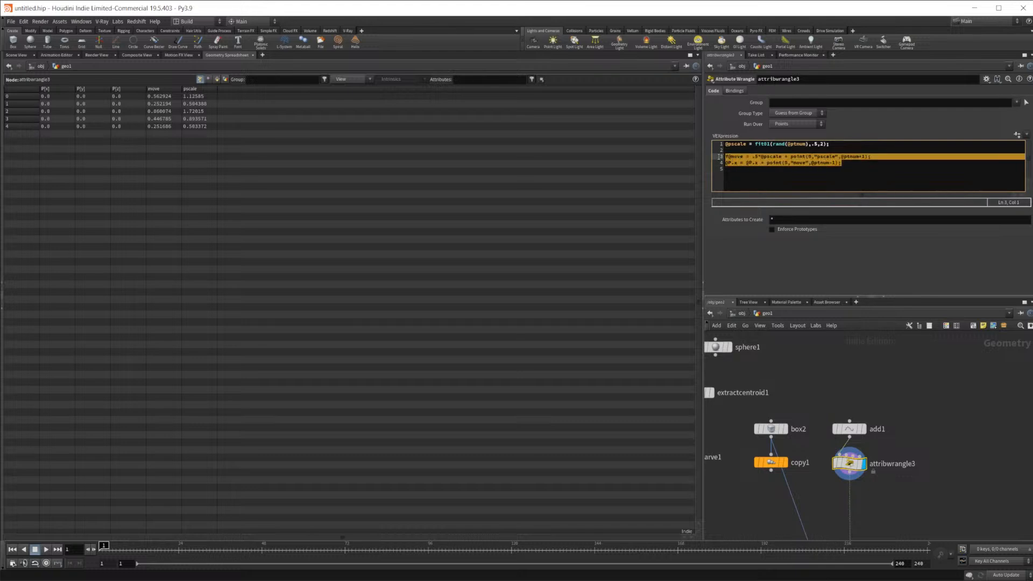
{"action": "key", "text": "BackSpace"}
{"action": "key", "text": "BackSpace"}
{"action": "key", "text": "BackSpace"}
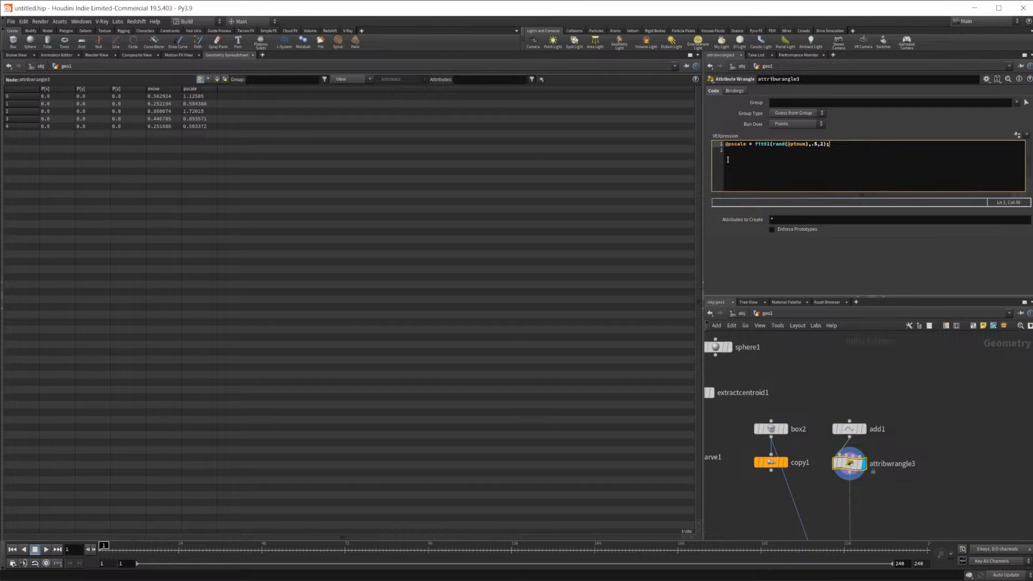
Step: Insert a For-Each Point block below attribwrangle3 and display its foreach_end1 node
{"action": "key", "text": "Tab"}
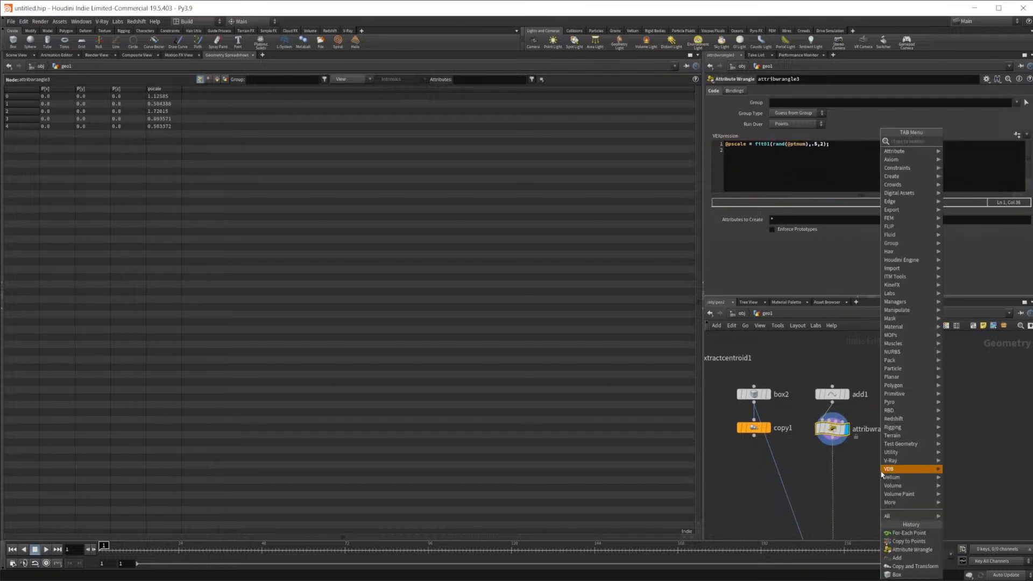
{"action": "type", "text": "for"}
{"action": "key", "text": "Down"}
{"action": "key", "text": "Down"}
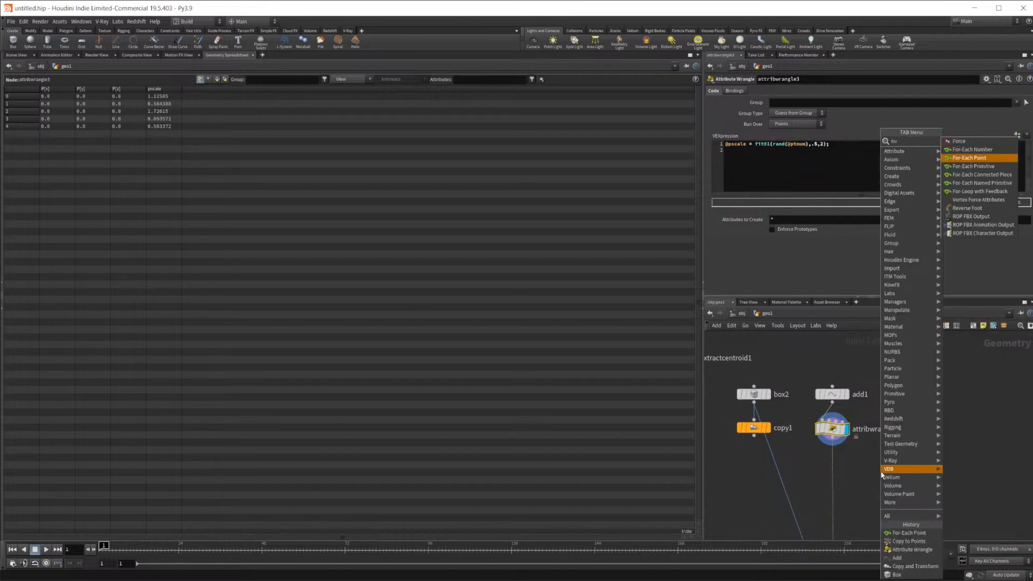
{"action": "key", "text": "Return"}
{"action": "left_click", "coordinate": [846, 470]}
{"action": "mouse_move", "coordinate": [846, 471]}
{"action": "left_mouse_down"}
{"action": "mouse_move", "coordinate": [829, 470]}
{"action": "mouse_move", "coordinate": [840, 471]}
{"action": "left_mouse_up"}
{"action": "middle_click_drag", "start_coordinate": [871, 521], "coordinate": [866, 490]}
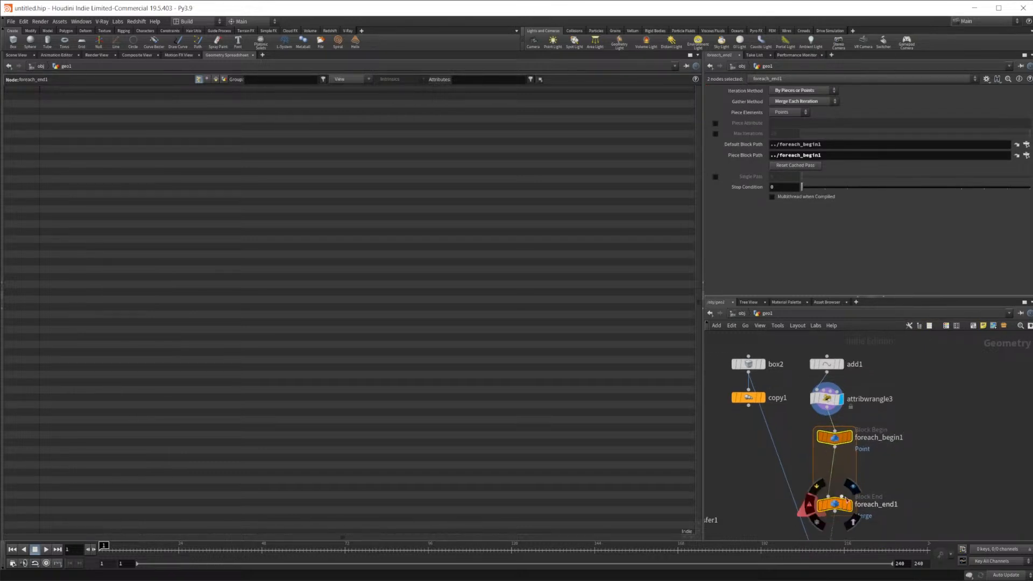
{"action": "left_click", "coordinate": [850, 504]}
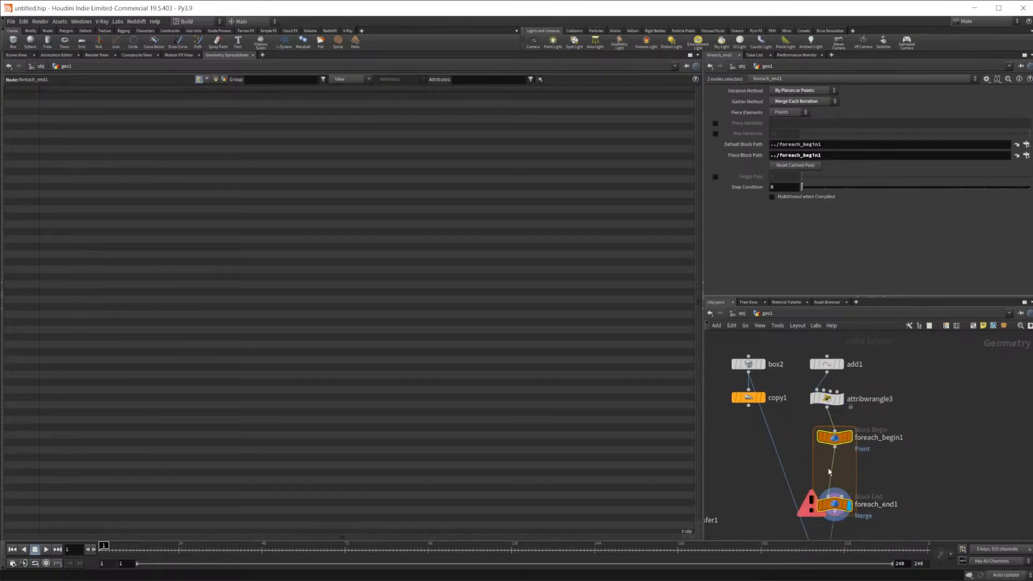
Step: Insert an Attribute Wrangle between foreach_begin1 and foreach_end1 and start editing its VEX code
{"action": "key", "text": "Tab"}
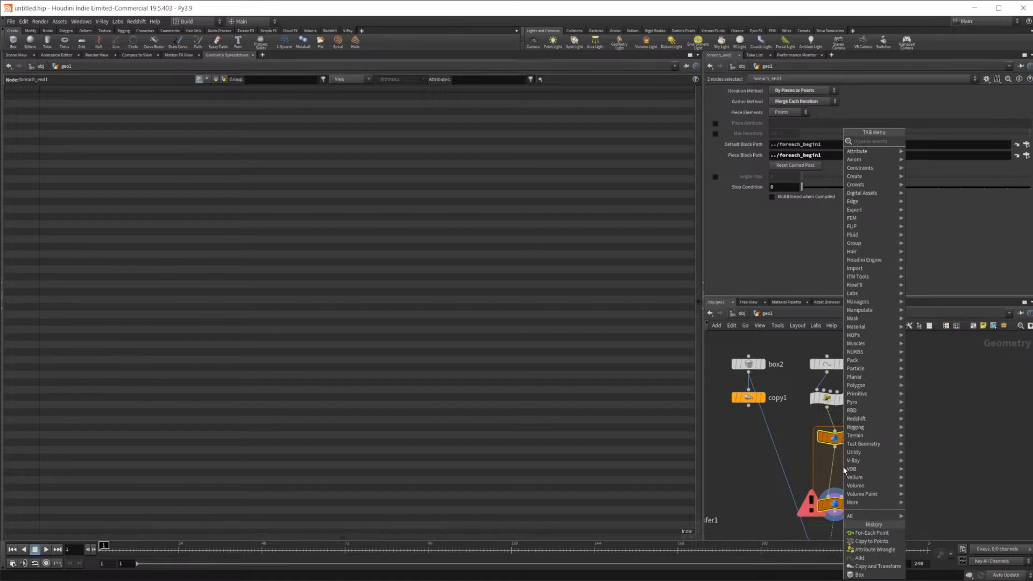
{"action": "type", "text": "attw"}
{"action": "key", "text": "Return"}
{"action": "left_click", "coordinate": [843, 466]}
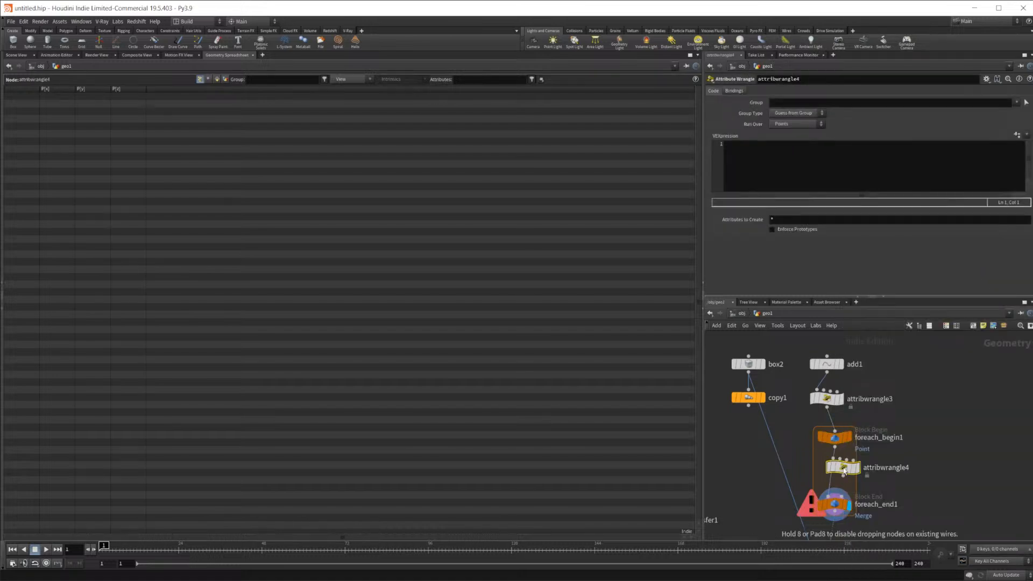
{"action": "left_click", "coordinate": [811, 179]}
{"action": "type", "text": "@pscal"}
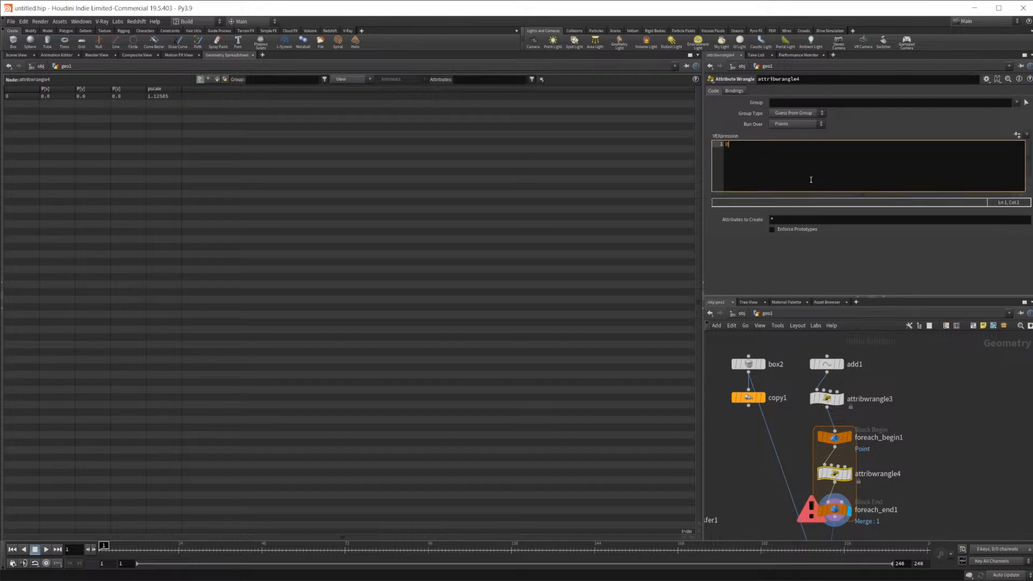
{"action": "key", "text": "BackSpace"}
{"action": "key", "text": "BackSpace"}
{"action": "key", "text": "BackSpace"}
{"action": "key", "text": "BackSpace"}
{"action": "key", "text": "BackSpace"}
{"action": "key", "text": "BackSpace"}
{"action": "type", "text": "@P.x ="}
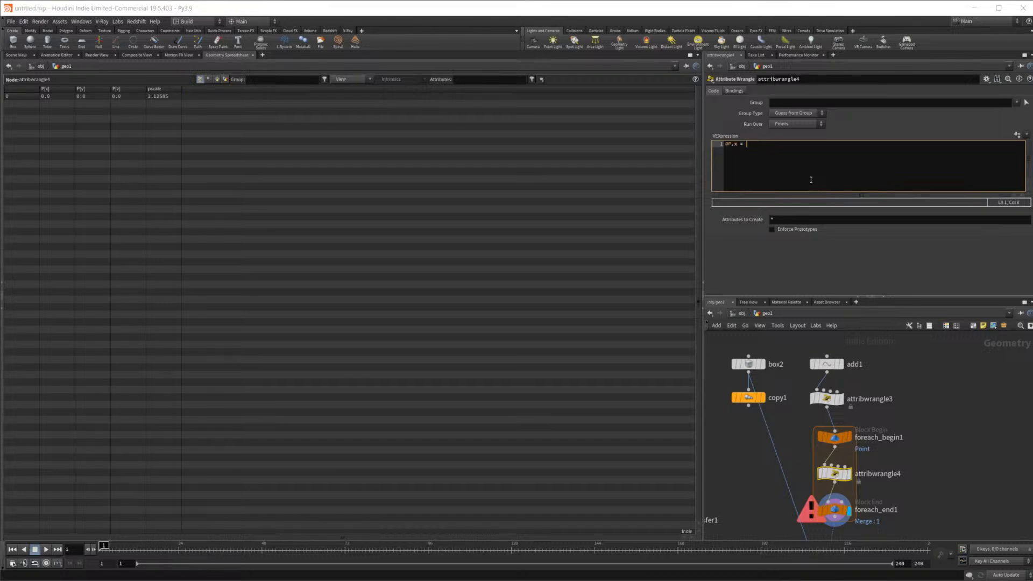
{"action": "type", "text": " @p.x"}
{"action": "key", "text": "Escape"}
{"action": "key", "text": "BackSpace"}
{"action": "key", "text": "BackSpace"}
{"action": "key", "text": "BackSpace"}
{"action": "type", "text": "P.x"}
{"action": "type", "text": " +(>5"}
{"action": "type", "text": "*"}
{"action": "type", "text": "pscal"}
{"action": "type", "text": "e)"}
{"action": "key", "text": "BackSpace"}
{"action": "key", "text": "Left"}
{"action": "key", "text": "Left"}
{"action": "key", "text": "Left"}
{"action": "key", "text": "Left"}
{"action": "key", "text": "BackSpace"}
{"action": "type", "text": "."}
{"action": "key", "text": "End"}
{"action": "type", "text": ";"}
{"action": "left_click", "coordinate": [934, 454]}
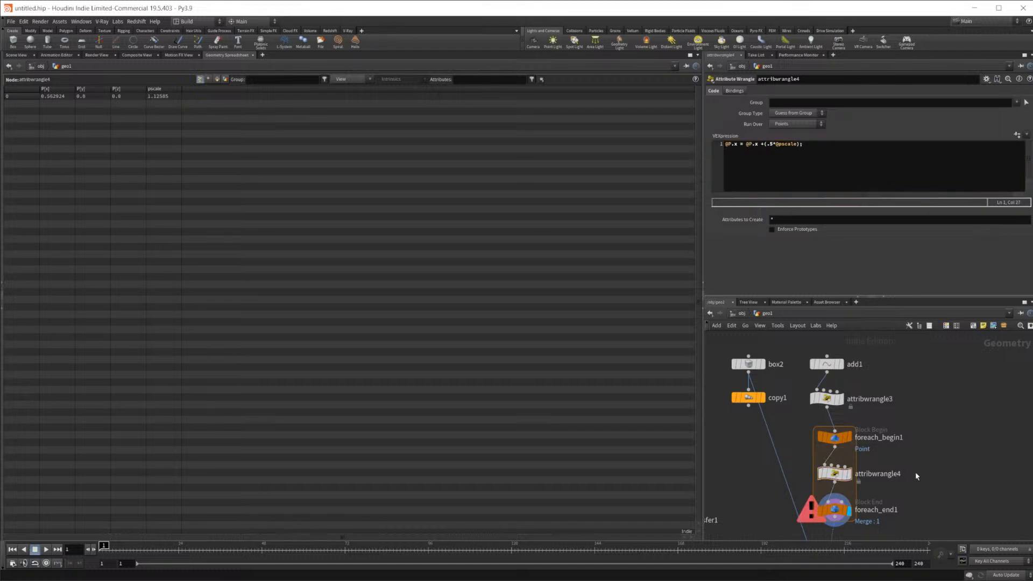
Step: View the for-each block's points in the scene view, and display and select copytopoints2
{"action": "middle_click_drag", "start_coordinate": [934, 454], "coordinate": [933, 423]}
{"action": "mouse_move", "coordinate": [847, 477]}
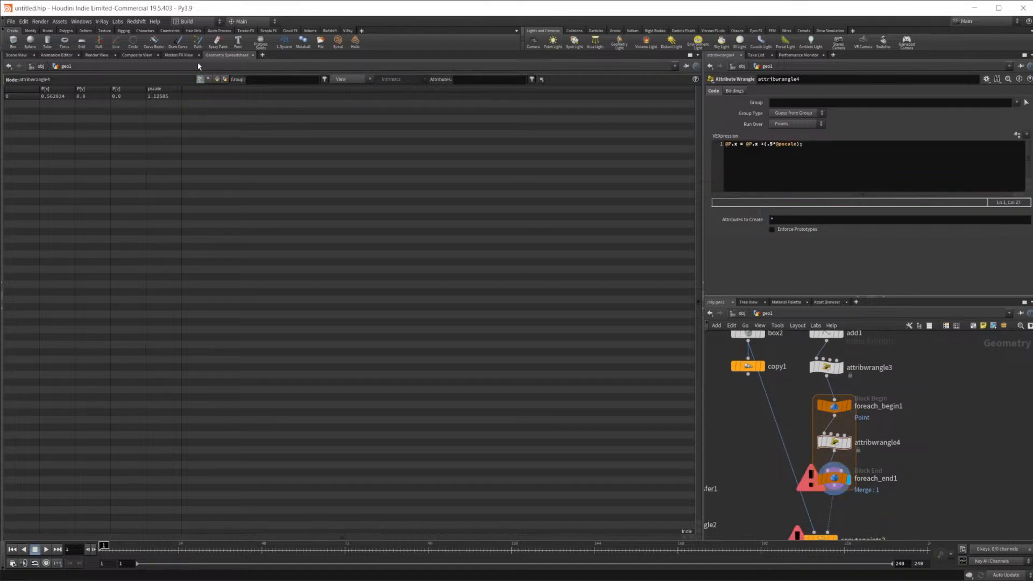
{"action": "left_click", "coordinate": [21, 55]}
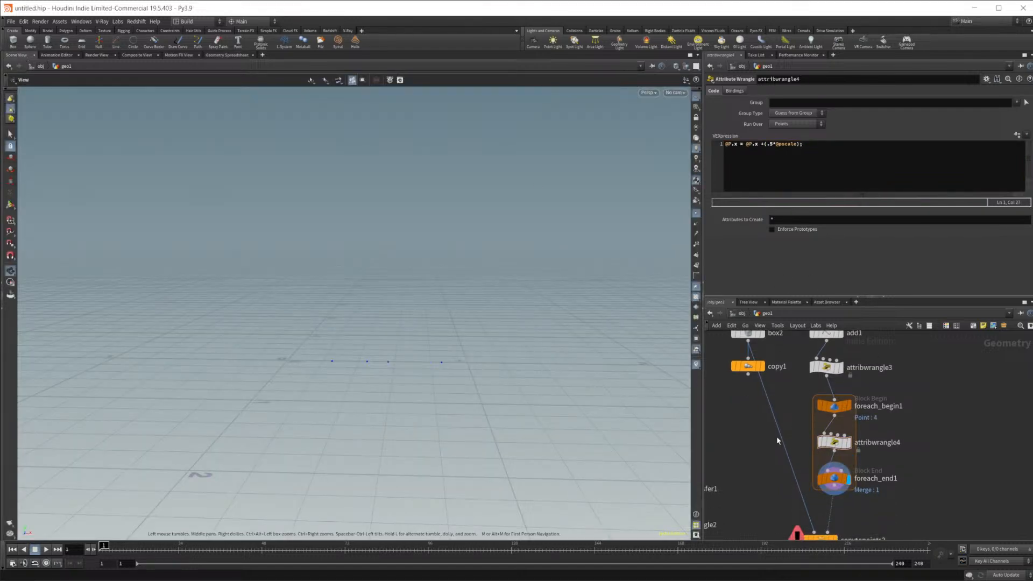
{"action": "left_click", "coordinate": [833, 479]}
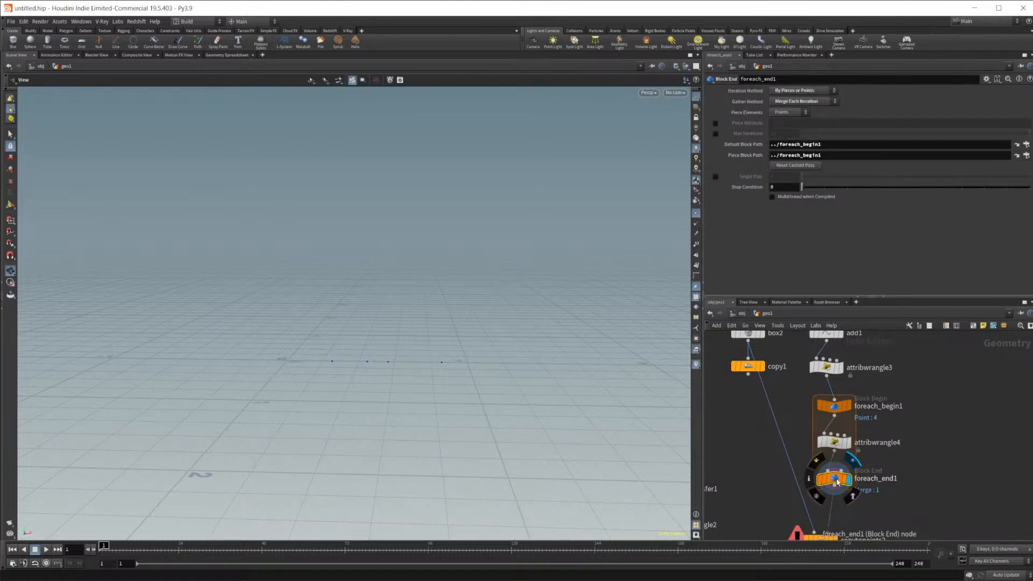
{"action": "middle_click_drag", "start_coordinate": [940, 445], "coordinate": [947, 367]}
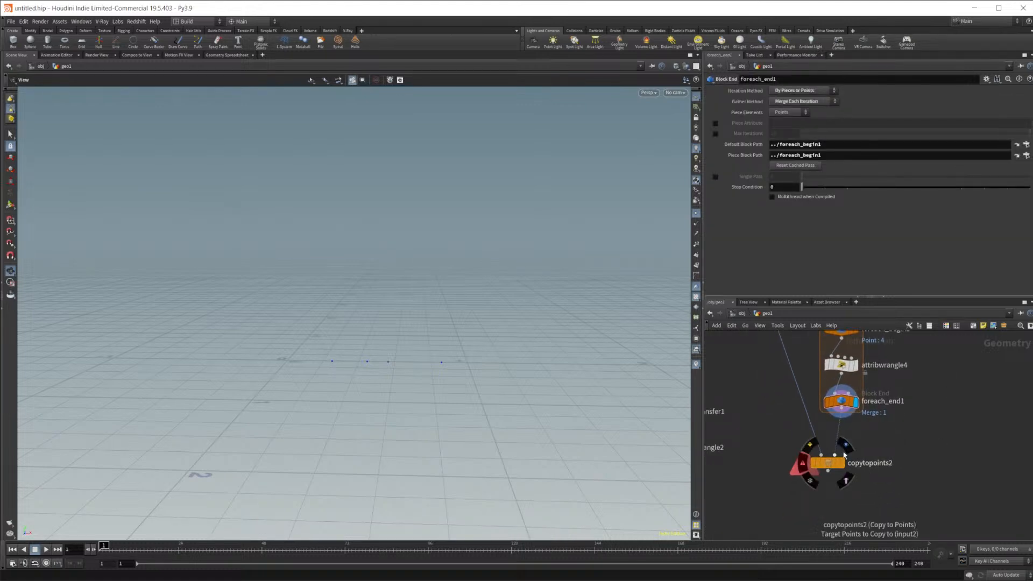
{"action": "left_click", "coordinate": [848, 448]}
{"action": "left_click", "coordinate": [827, 463]}
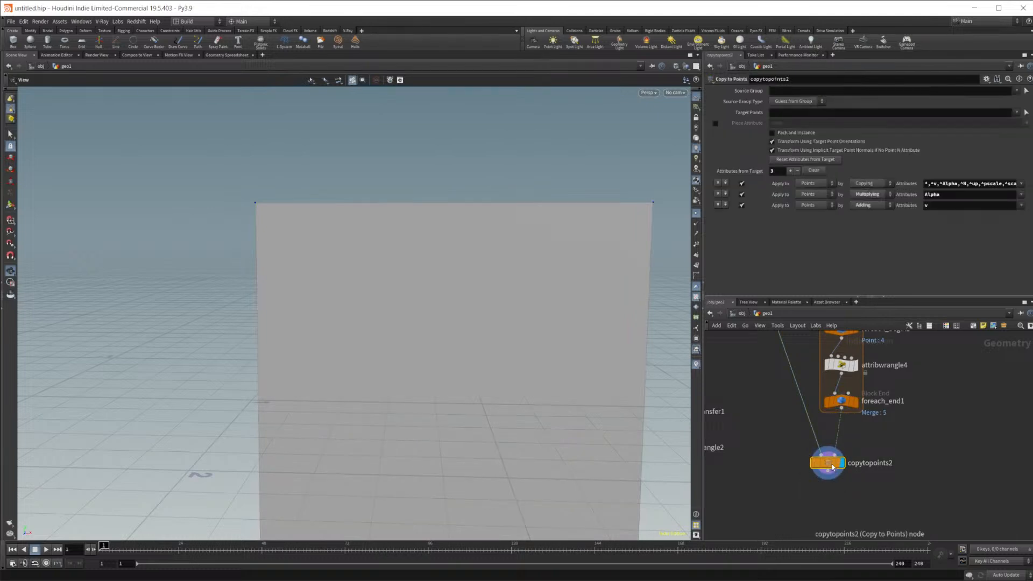
Step: Switch the viewport shading to Wireframe to see all the overlapping copied boxes
{"action": "middle_click_drag", "start_coordinate": [899, 421], "coordinate": [941, 519]}
{"action": "left_click_drag", "start_coordinate": [784, 381], "coordinate": [839, 442]}
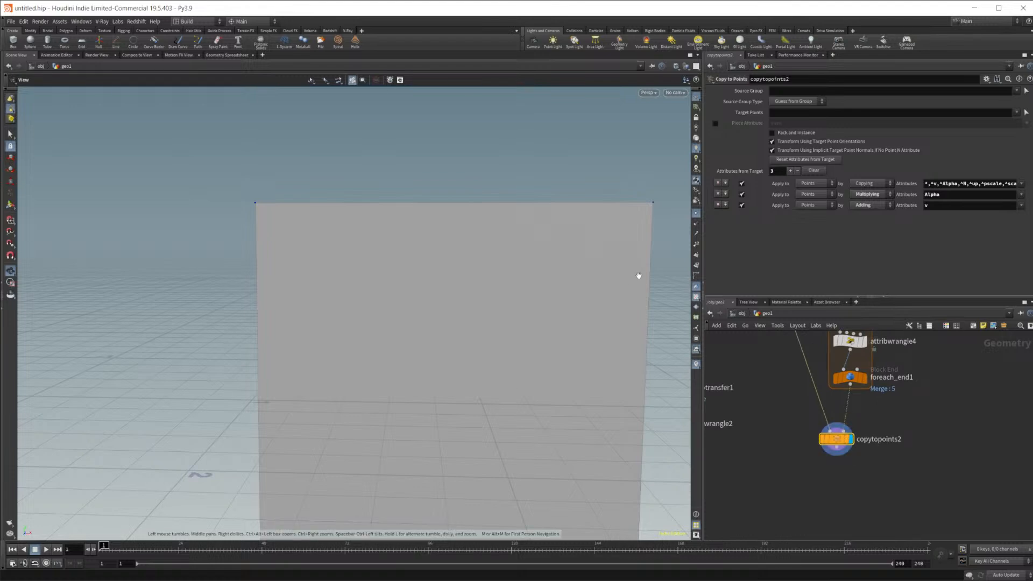
{"action": "left_click", "coordinate": [676, 66]}
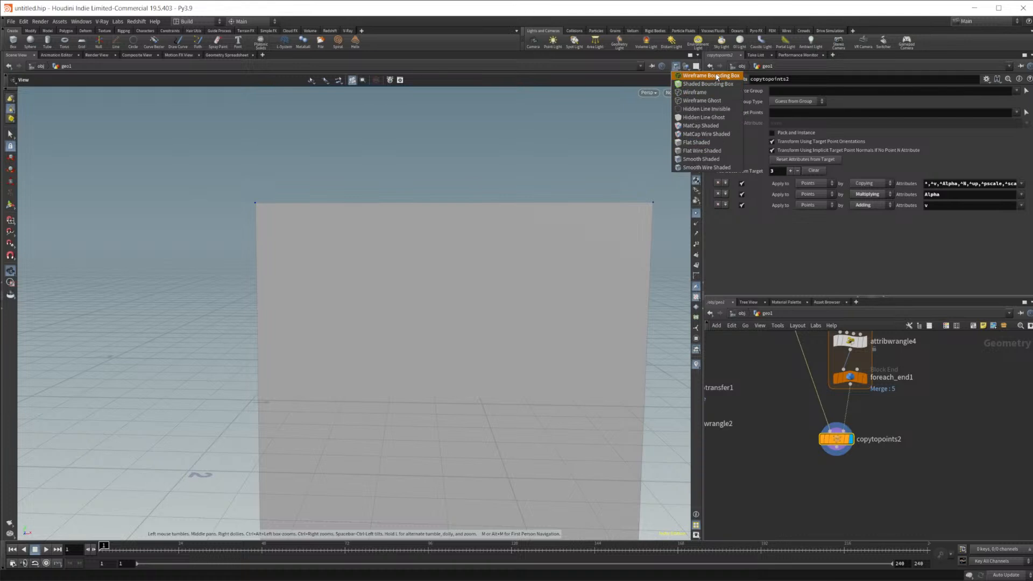
{"action": "left_click", "coordinate": [698, 93]}
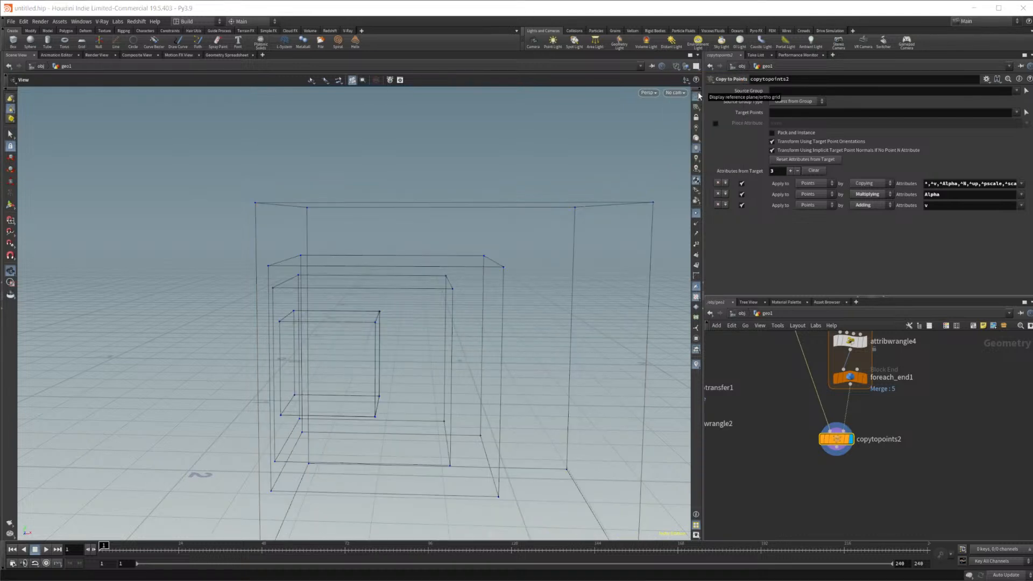
Step: Review attribwrangle4's code and point attributes in the geometry spreadsheet, and inspect attribwrangle3's code
{"action": "middle_click_drag", "start_coordinate": [909, 413], "coordinate": [890, 466]}
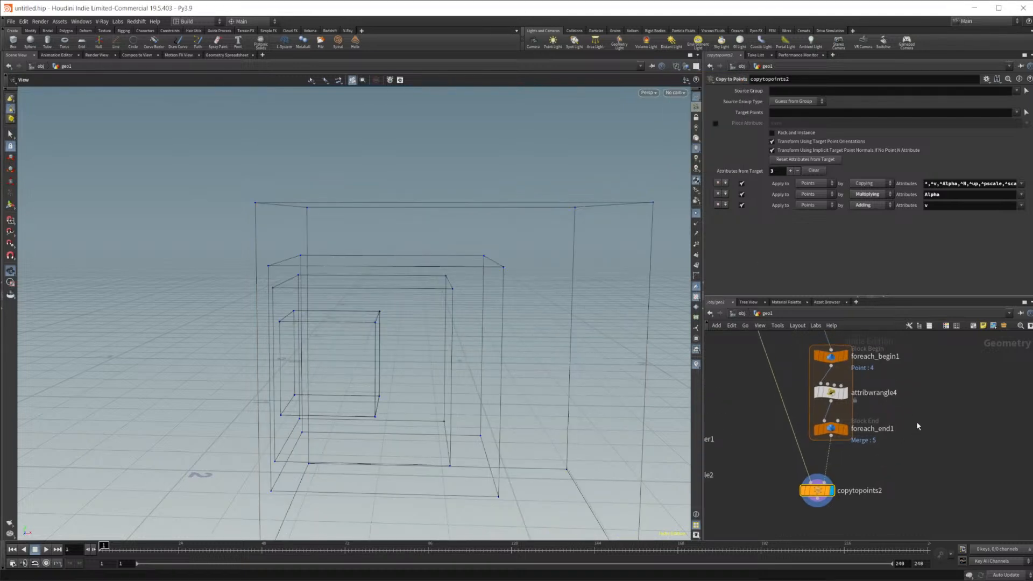
{"action": "middle_click_drag", "start_coordinate": [917, 426], "coordinate": [890, 450]}
{"action": "left_click", "coordinate": [808, 416]}
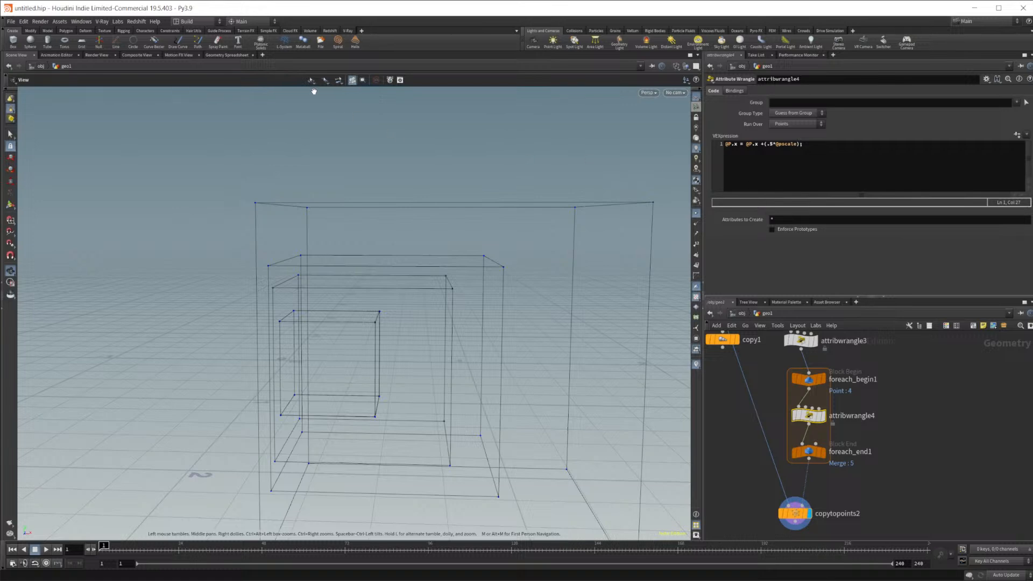
{"action": "left_click", "coordinate": [238, 55]}
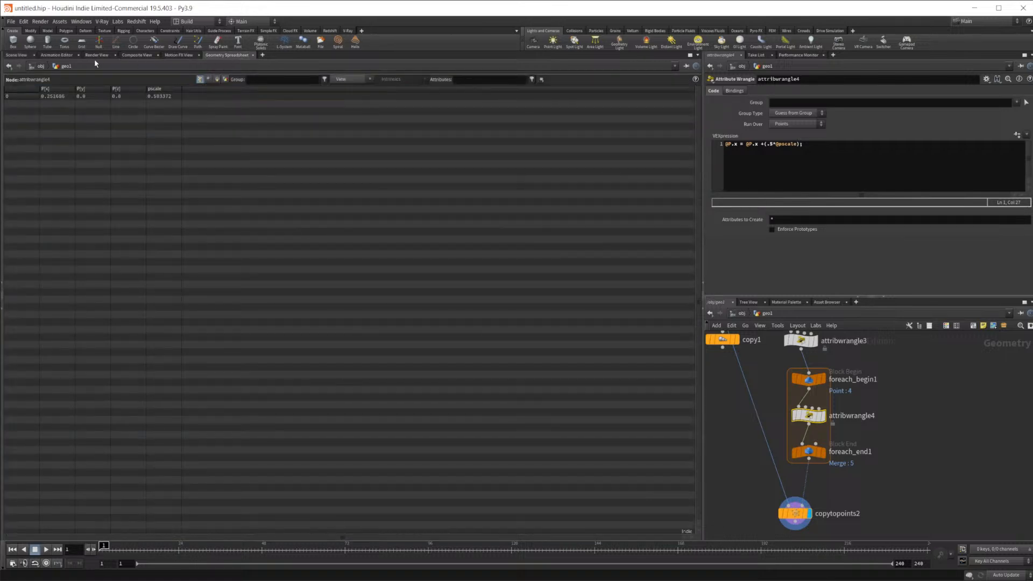
{"action": "left_click", "coordinate": [17, 55]}
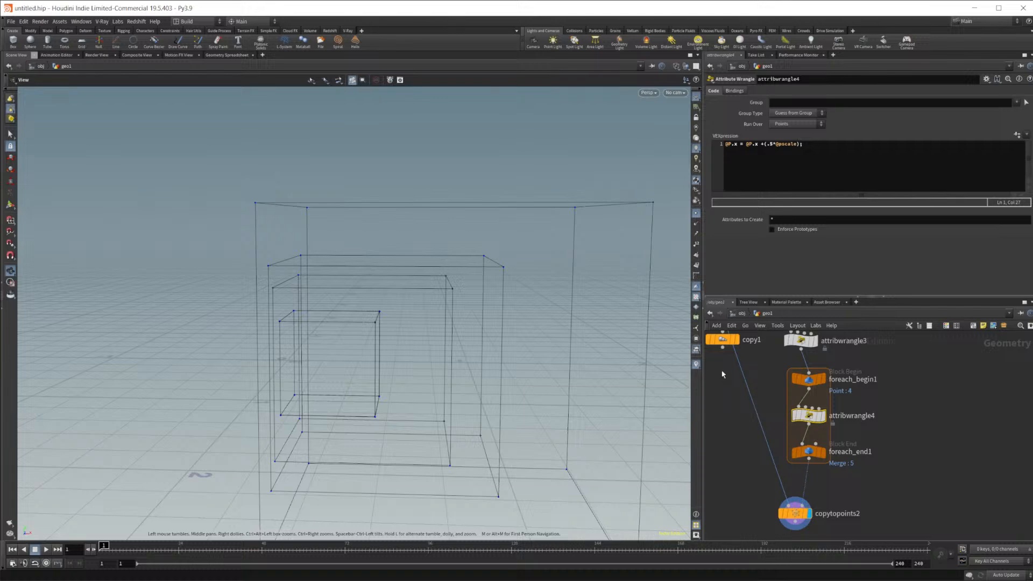
{"action": "middle_click_drag", "start_coordinate": [866, 368], "coordinate": [870, 426]}
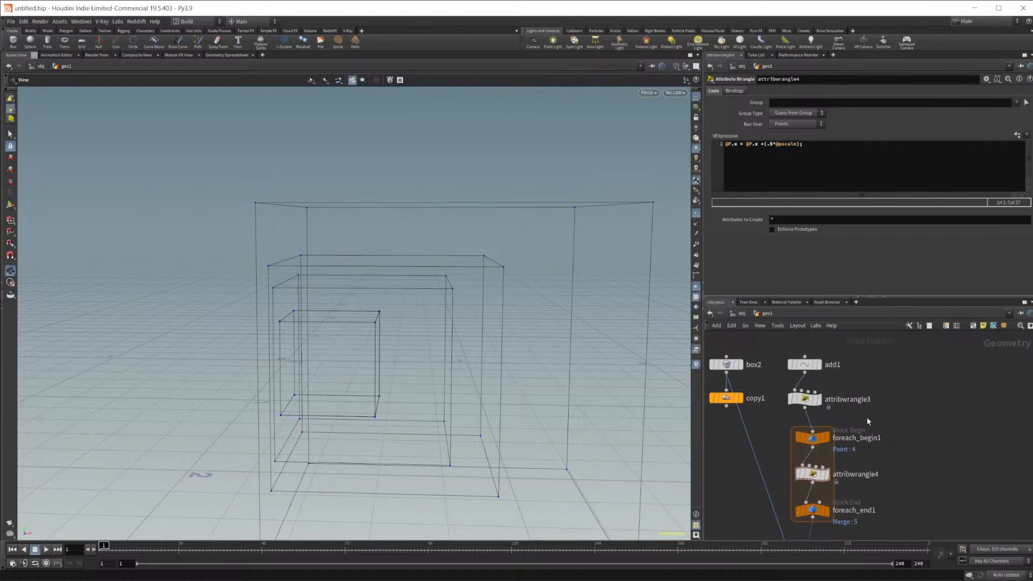
{"action": "left_click", "coordinate": [806, 399]}
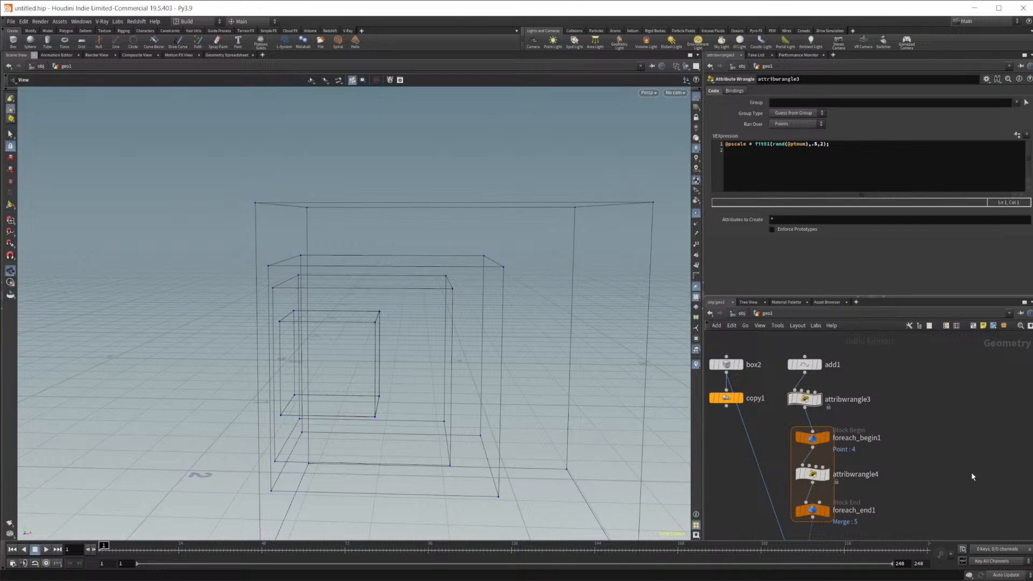
Step: Switch to the browser, search for "houdini vex length", and read the length VEX function page in the SideFX documentation
{"action": "key", "text": "alt+Tab"}
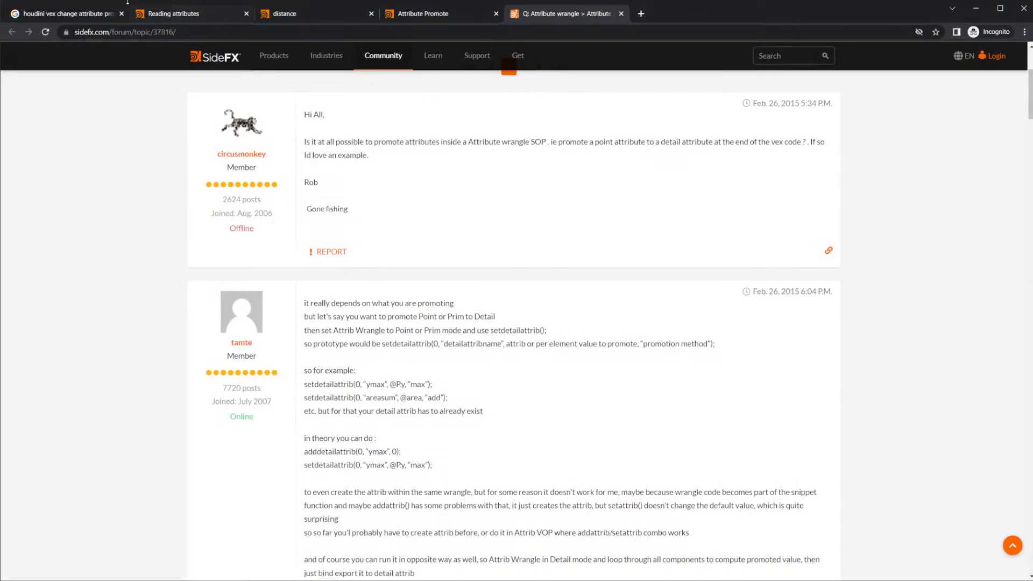
{"action": "left_click", "coordinate": [88, 14]}
{"action": "left_click_drag", "start_coordinate": [164, 67], "coordinate": [339, 97]}
{"action": "key", "text": "BackSpace"}
{"action": "type", "text": "length"}
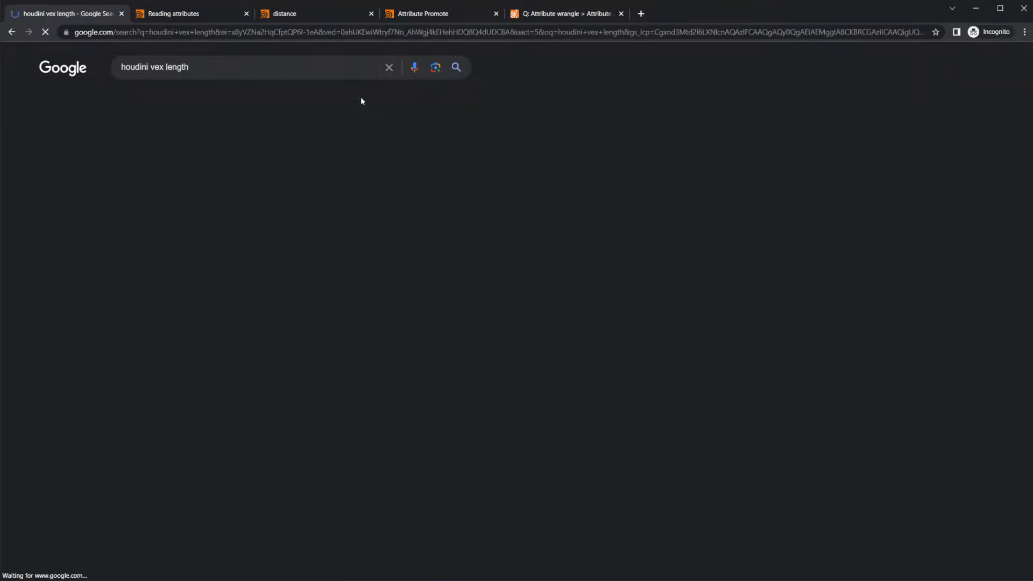
{"action": "middle_click", "coordinate": [213, 173]}
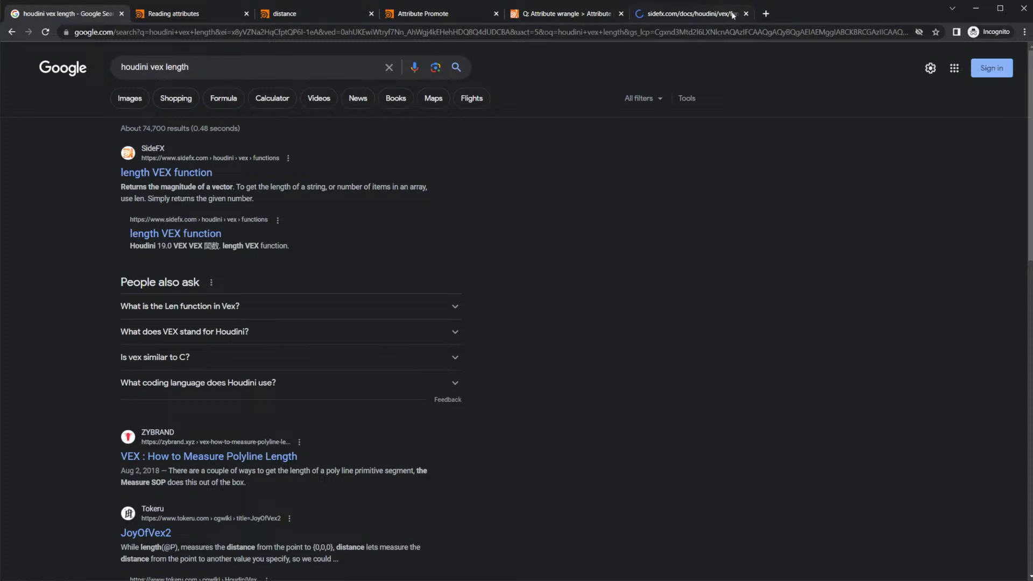
{"action": "left_click", "coordinate": [728, 15]}
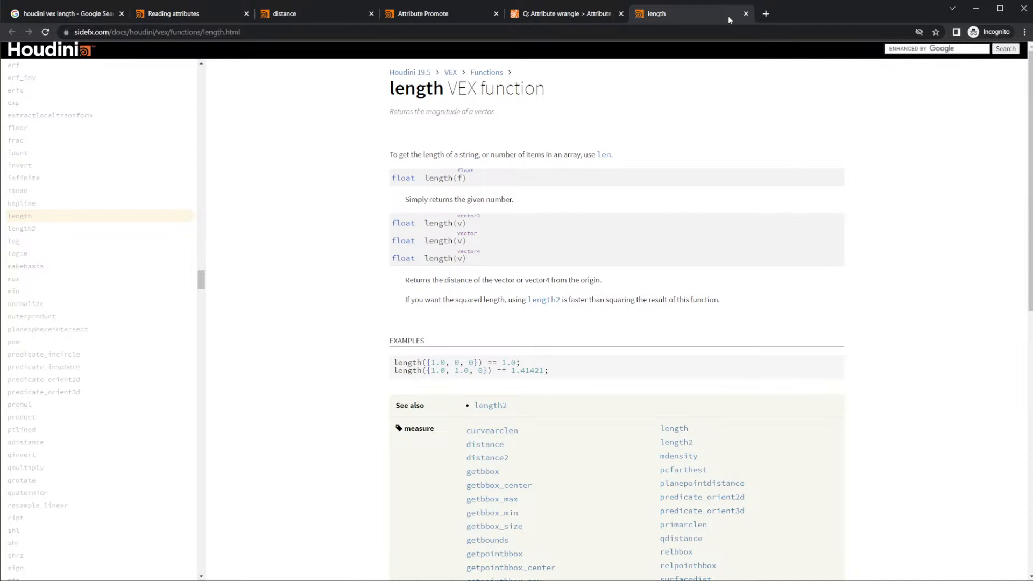
{"action": "left_click", "coordinate": [975, 9]}
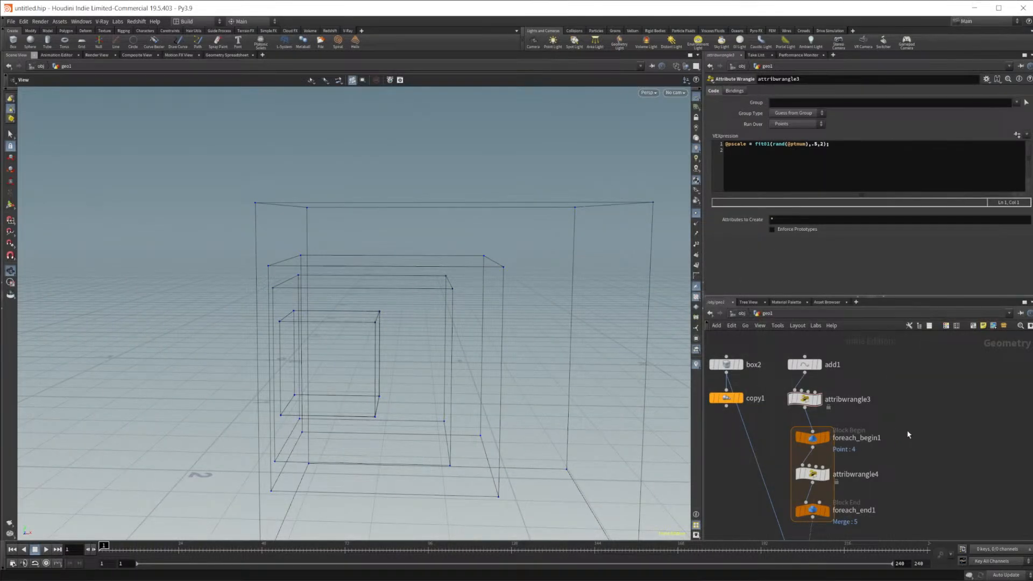
Step: Delete the for-each block together with attribwrangle4, and inspect attribwrangle3's point attributes in the geometry spreadsheet
{"action": "scroll", "coordinate": [902, 433], "scroll_direction": "down", "scroll_amount": 2}
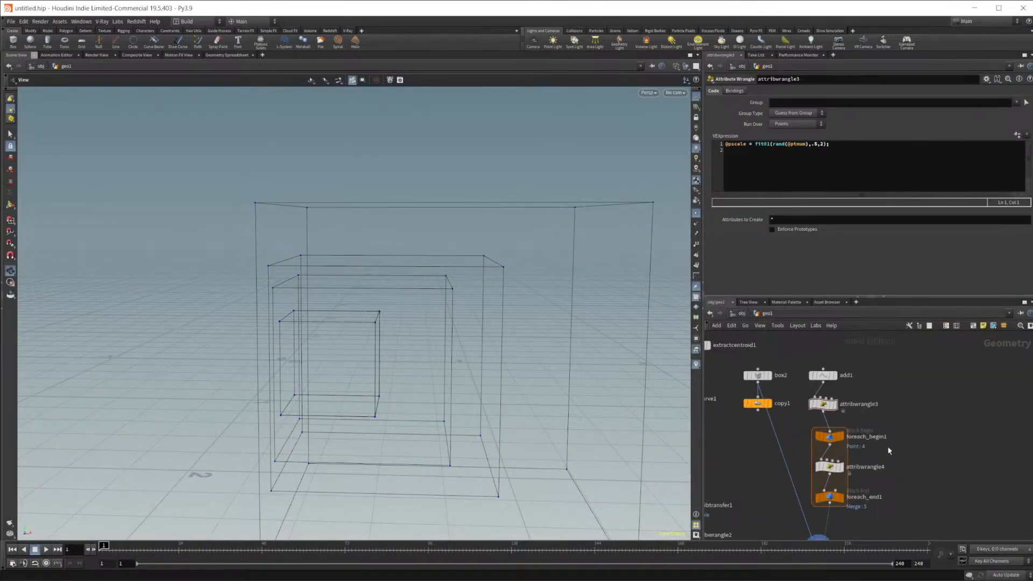
{"action": "mouse_move", "coordinate": [838, 421]}
{"action": "left_click", "coordinate": [871, 149]}
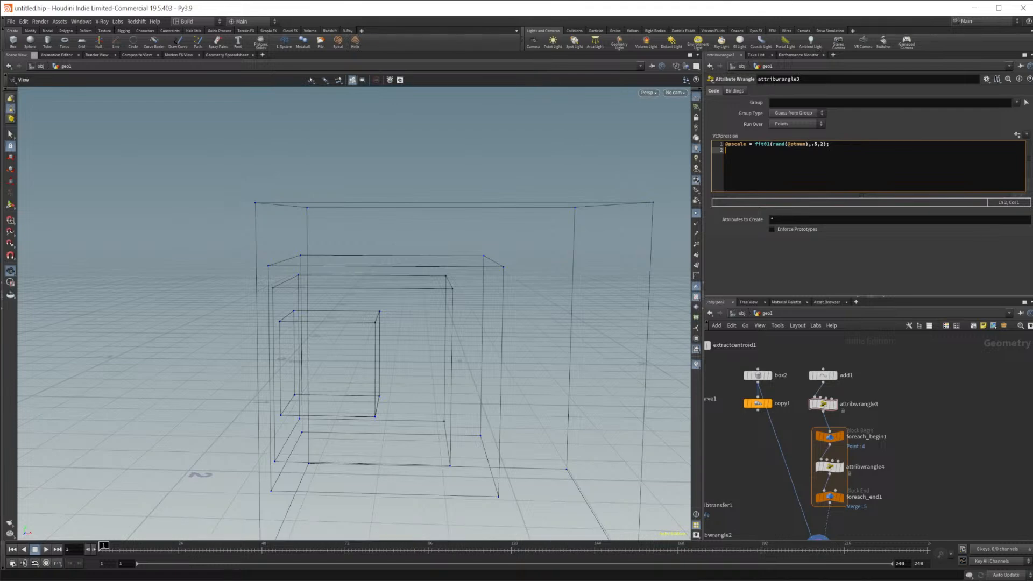
{"action": "left_click_drag", "start_coordinate": [877, 510], "coordinate": [823, 440]}
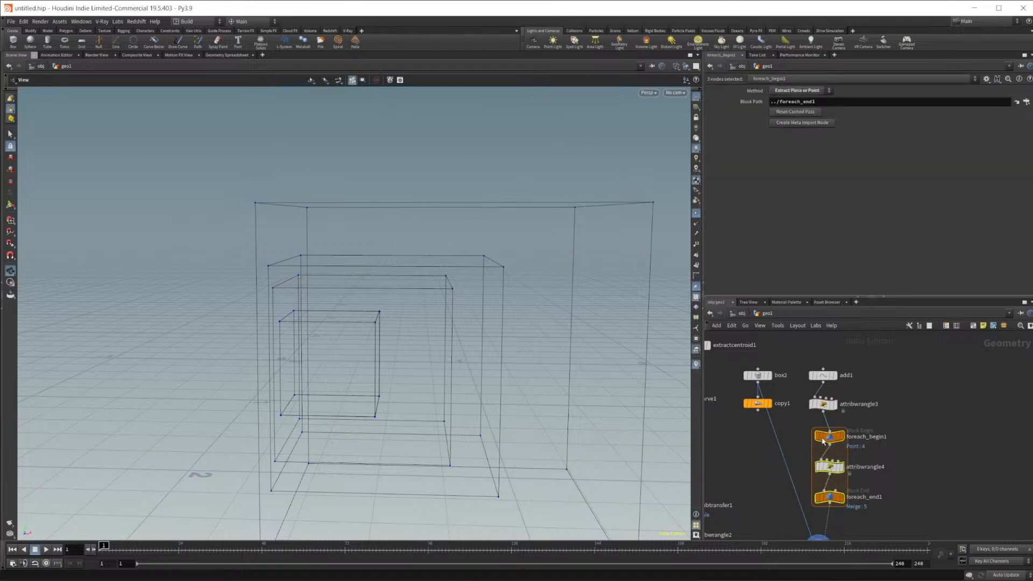
{"action": "key", "text": "Delete"}
{"action": "left_click", "coordinate": [823, 403]}
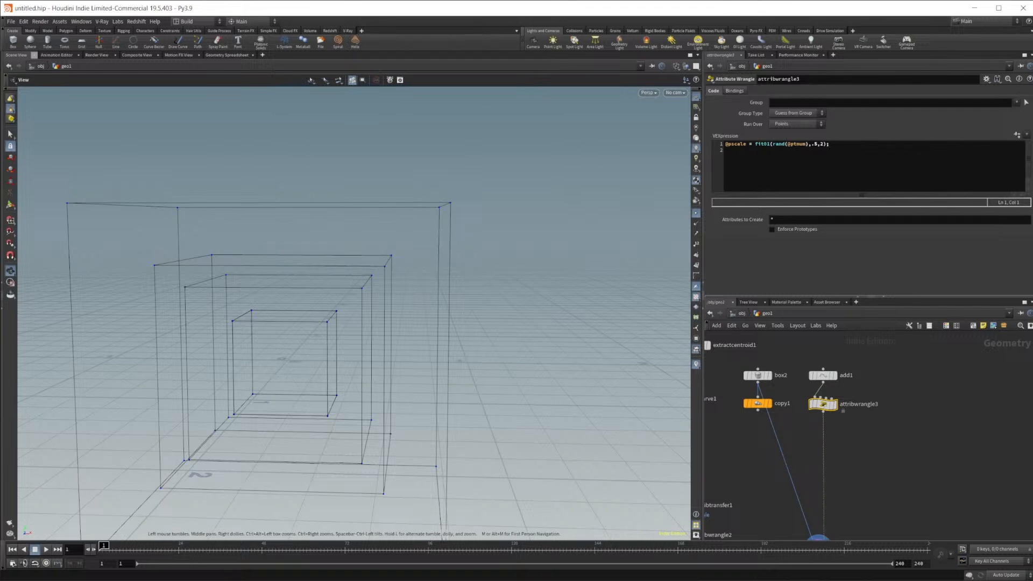
{"action": "mouse_move", "coordinate": [292, 580]}
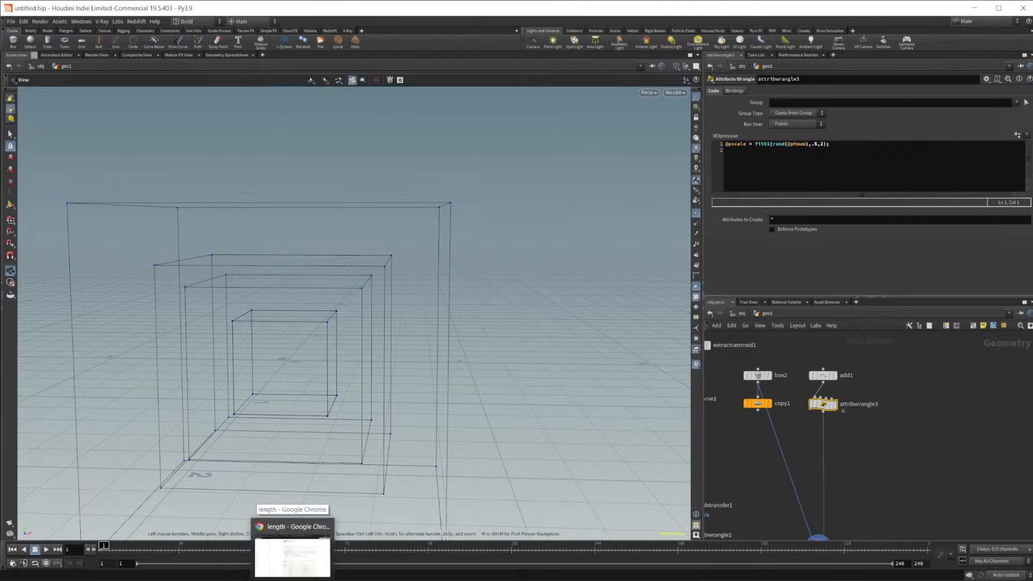
{"action": "left_click", "coordinate": [232, 56]}
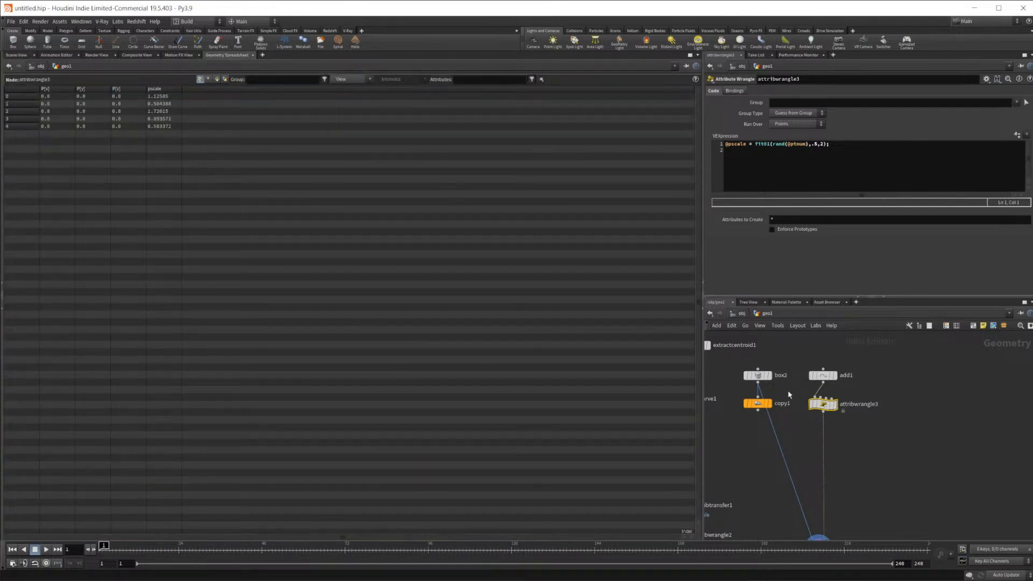
{"action": "left_click", "coordinate": [21, 57]}
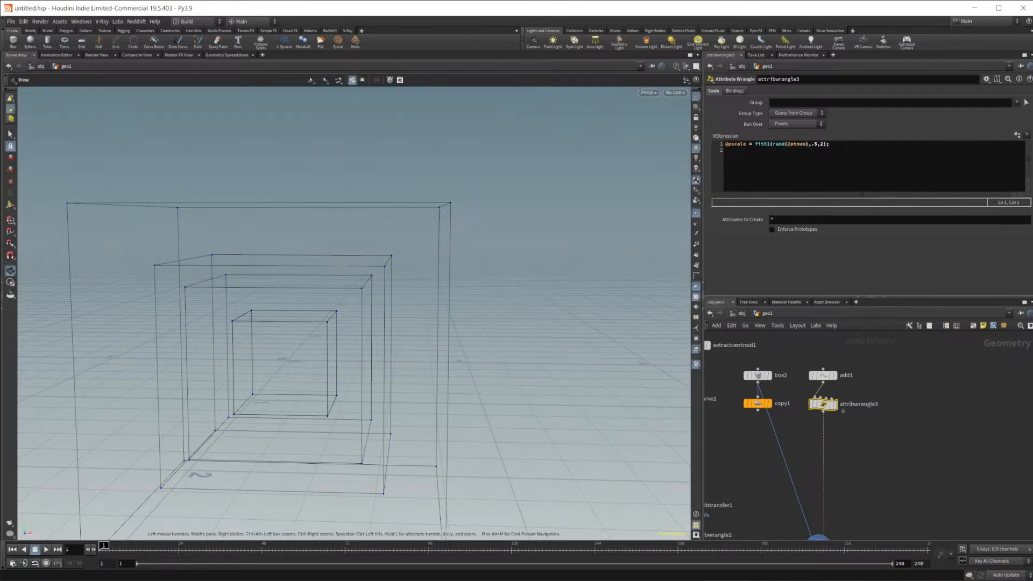
{"action": "mouse_move", "coordinate": [292, 560]}
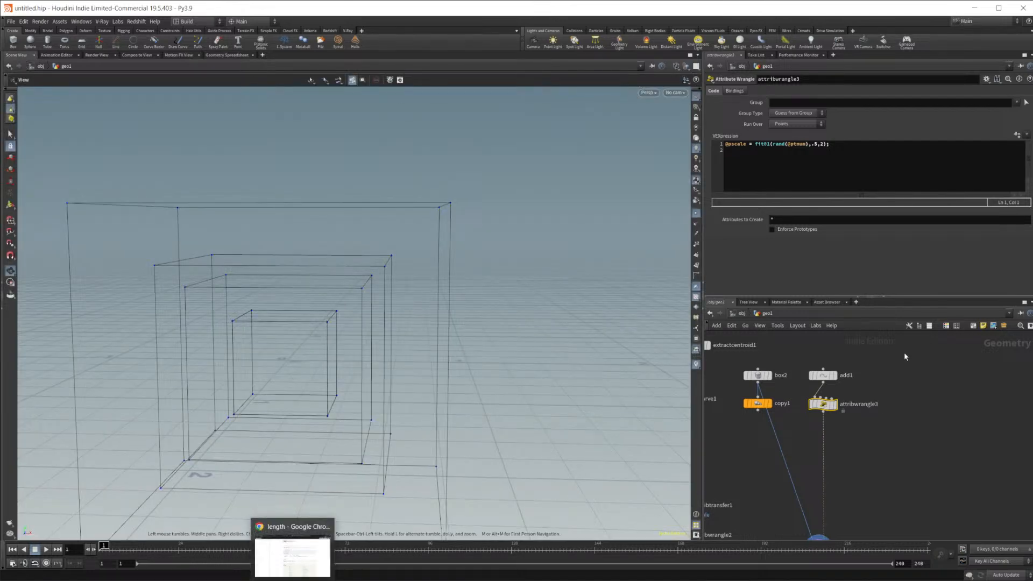
{"action": "left_click", "coordinate": [861, 160]}
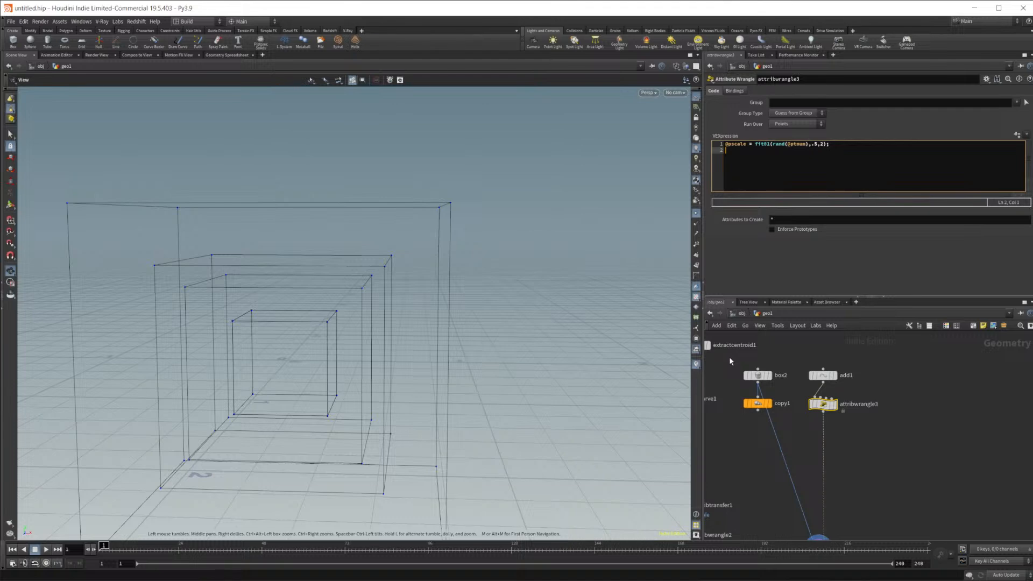
{"action": "type", "text": "@move "}
{"action": "type", "text": "="}
{"action": "type", "text": " @pscale"}
{"action": "key", "text": "BackSpace"}
{"action": "key", "text": "BackSpace"}
{"action": "key", "text": "BackSpace"}
{"action": "key", "text": "BackSpace"}
{"action": "key", "text": "BackSpace"}
{"action": "key", "text": "BackSpace"}
{"action": "key", "text": "BackSpace"}
{"action": "key", "text": "BackSpace"}
{"action": "type", "text": "point"}
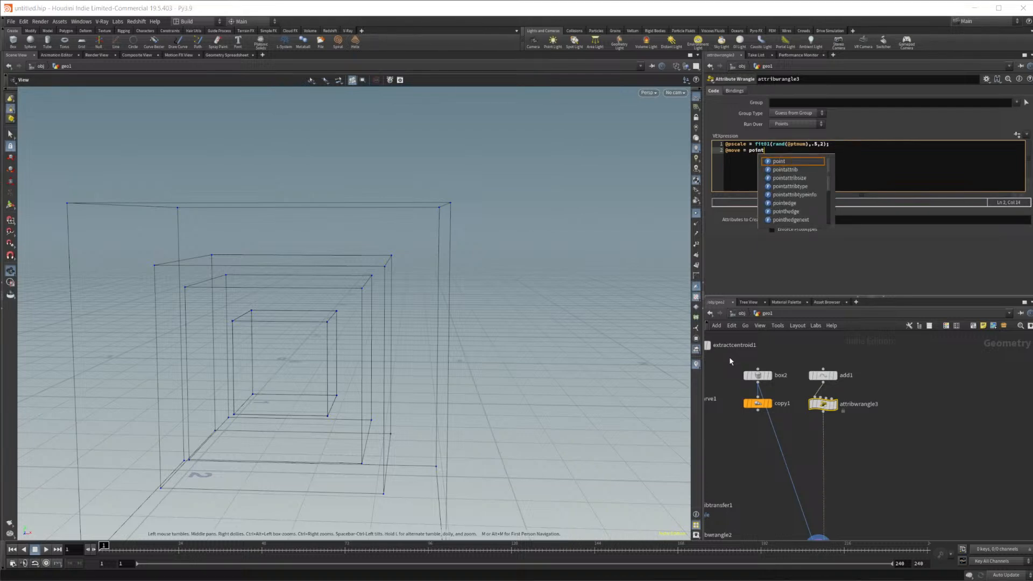
{"action": "type", "text": "("}
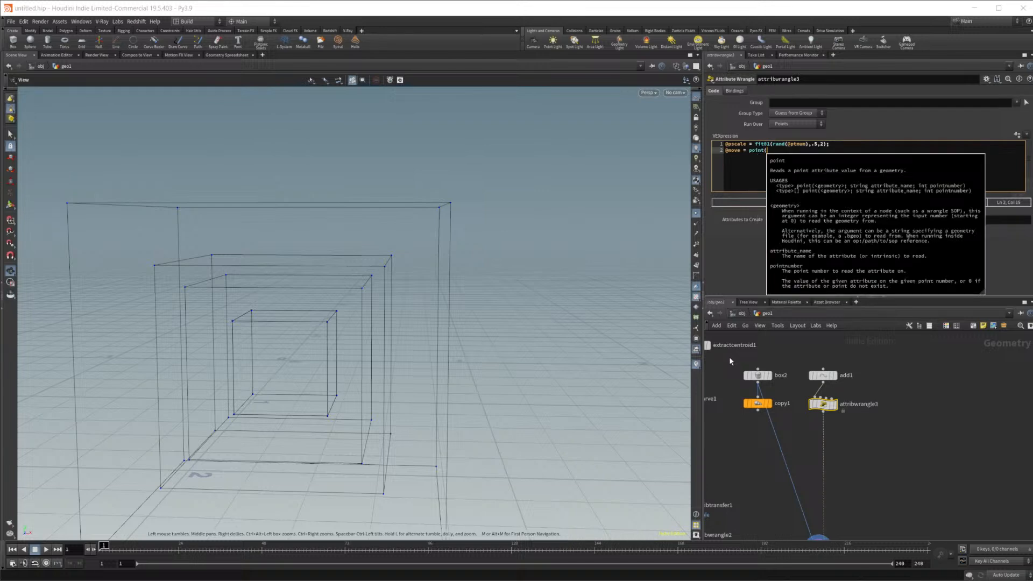
{"action": "type", "text": "0,"}
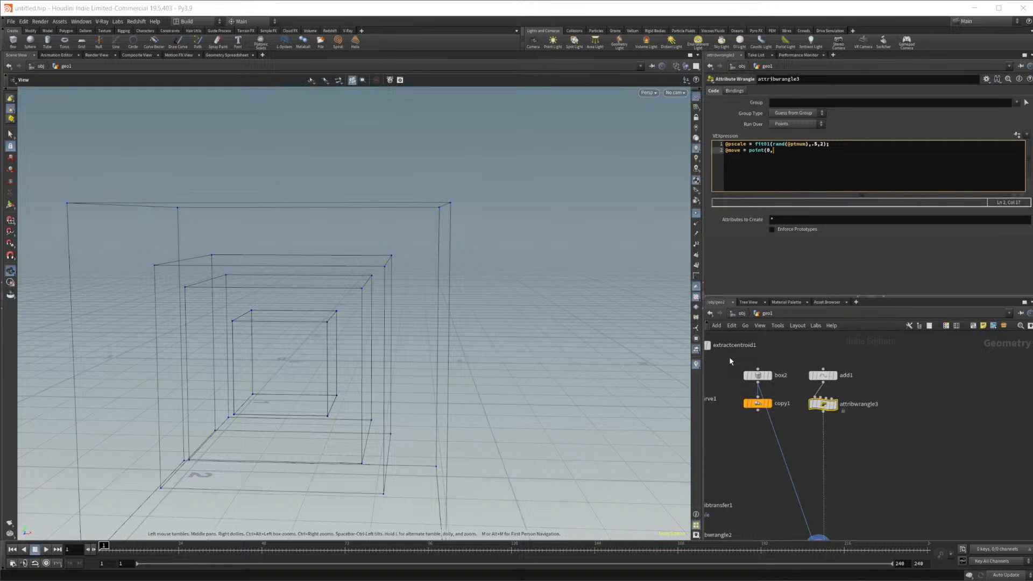
{"action": "type", "text": "\"pscale\",@ptnum);"}
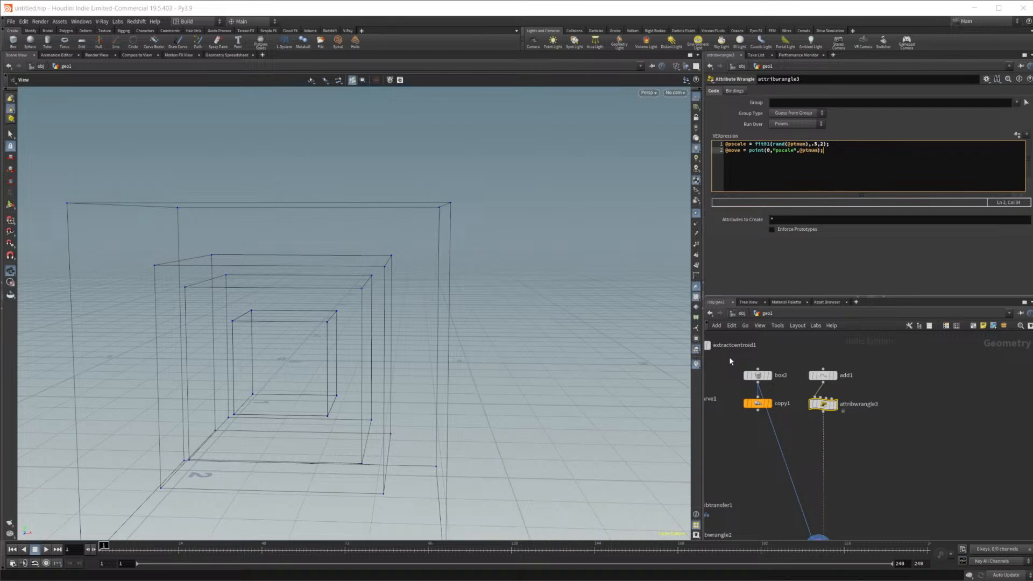
Step: Check the move attribute in the geometry spreadsheet and declare it as a float by writing f@move in attribwrangle3
{"action": "left_click", "coordinate": [231, 55]}
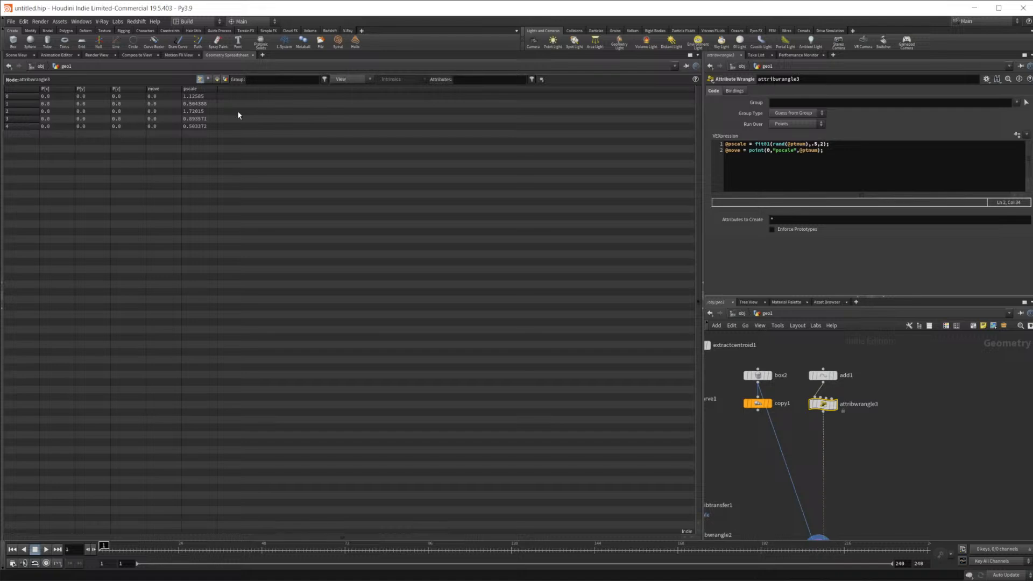
{"action": "left_click", "coordinate": [799, 153]}
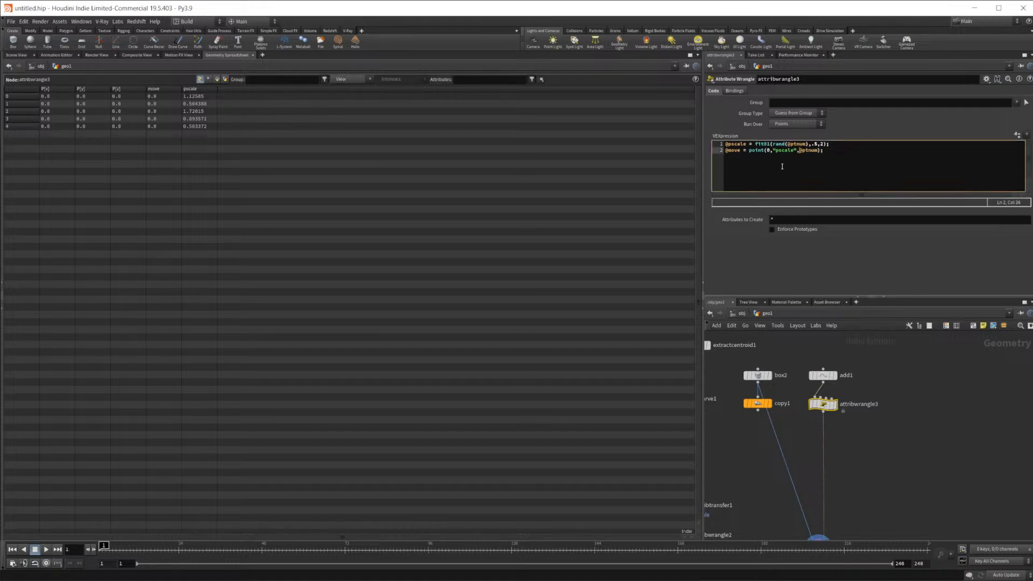
{"action": "key", "text": "Home"}
{"action": "type", "text": "f"}
{"action": "left_click", "coordinate": [856, 158]}
{"action": "double_click", "coordinate": [812, 151]}
{"action": "type", "text": ")"}
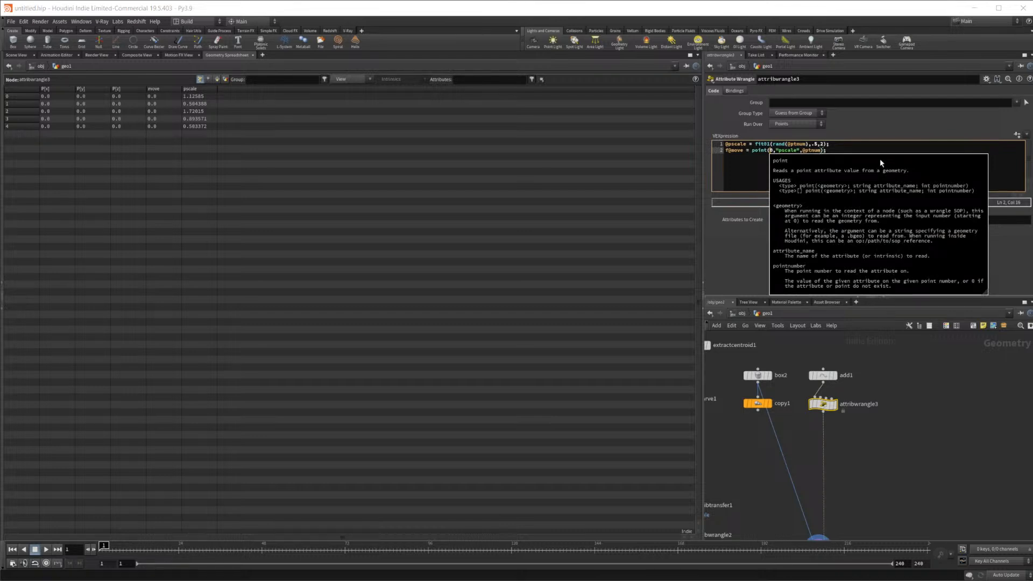
{"action": "left_click", "coordinate": [818, 150]}
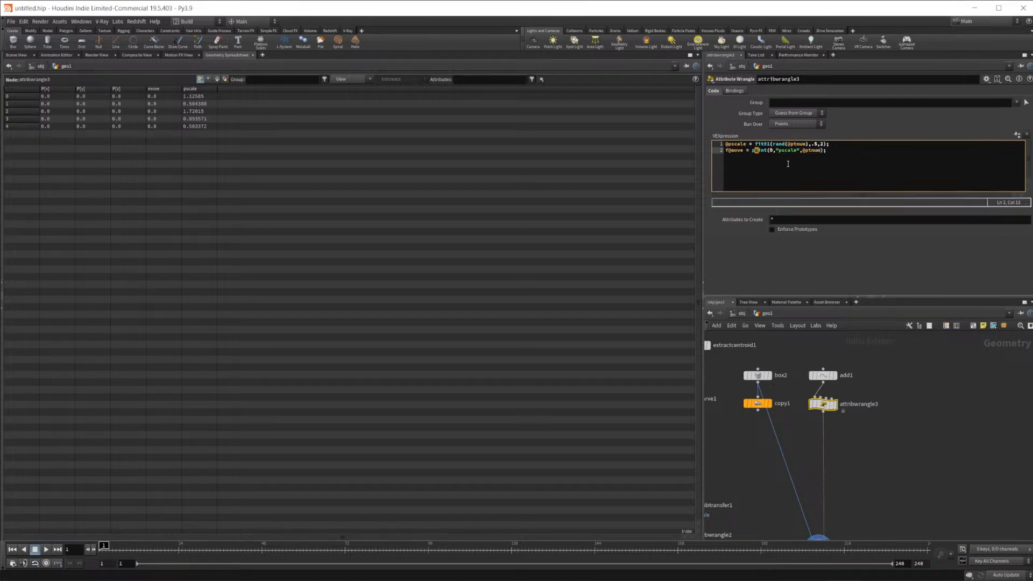
{"action": "key", "text": "BackSpace"}
{"action": "key", "text": "BackSpace"}
{"action": "key", "text": "BackSpace"}
{"action": "key", "text": "BackSpace"}
{"action": "key", "text": "BackSpace"}
{"action": "key", "text": "BackSpace"}
{"action": "type", "text": "1"}
{"action": "key", "text": "Return"}
{"action": "key", "text": "BackSpace"}
Step: Try single quotes around the pscale attribute name in the point() call, and look at the scene view
{"action": "left_click", "coordinate": [799, 151]}
{"action": "key", "text": "Left"}
{"action": "key", "text": "Left"}
{"action": "key", "text": "Left"}
{"action": "key", "text": "Left"}
{"action": "key", "text": "Left"}
{"action": "key", "text": "Left"}
{"action": "key", "text": "BackSpace"}
{"action": "type", "text": "'"}
{"action": "left_click", "coordinate": [19, 55]}
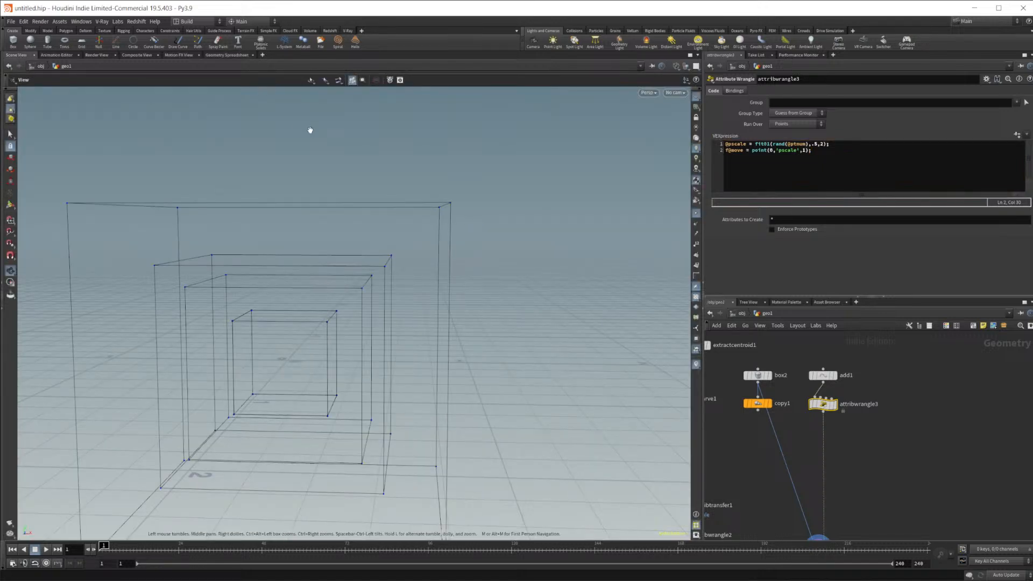
{"action": "scroll", "coordinate": [908, 400], "scroll_direction": "down", "scroll_amount": 3}
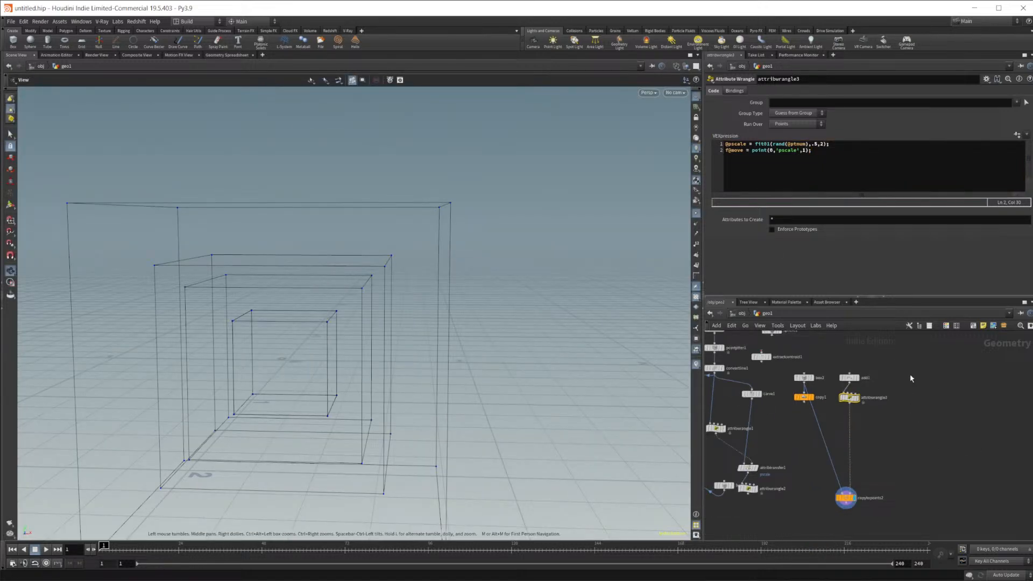
Step: Restore the double quotes around pscale in the point() call and recheck the move attribute in the geometry spreadsheet
{"action": "mouse_move", "coordinate": [825, 163]}
{"action": "left_mouse_down"}
{"action": "mouse_move", "coordinate": [749, 151]}
{"action": "mouse_move", "coordinate": [809, 166]}
{"action": "left_mouse_up"}
{"action": "left_click", "coordinate": [795, 160]}
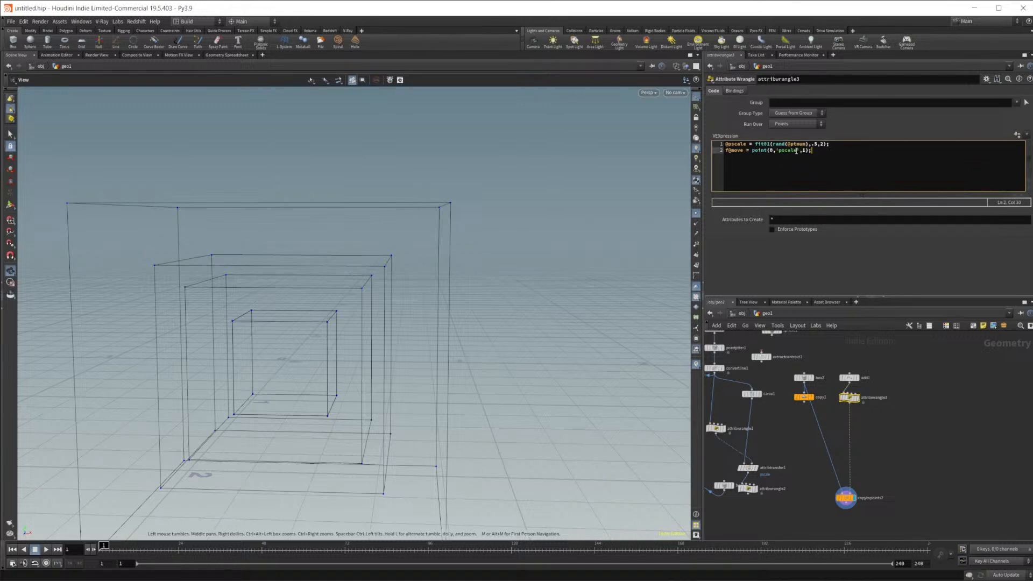
{"action": "key", "text": "Delete"}
{"action": "type", "text": "\""}
{"action": "key", "text": "BackSpace"}
{"action": "type", "text": "\""}
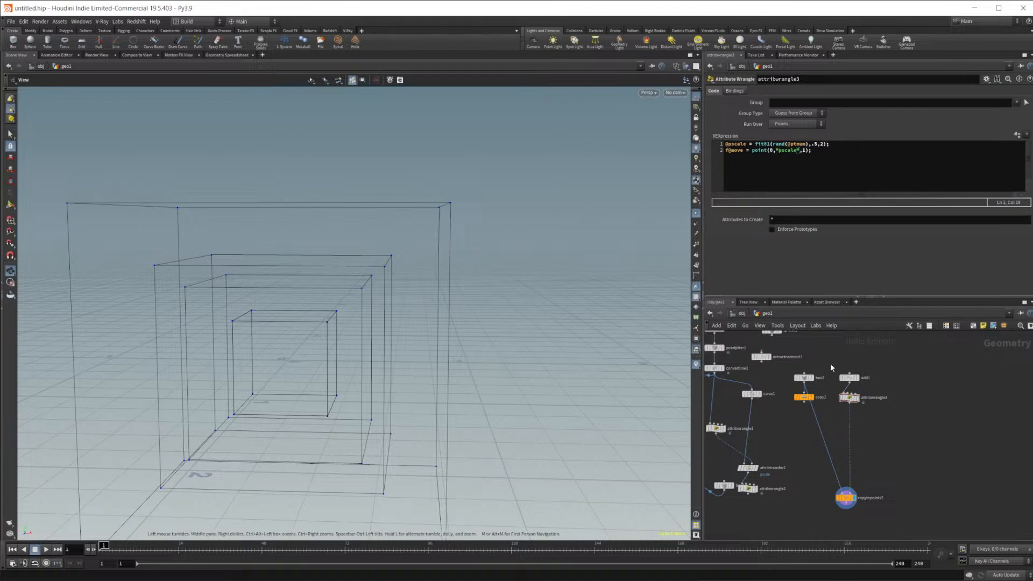
{"action": "left_click", "coordinate": [226, 54]}
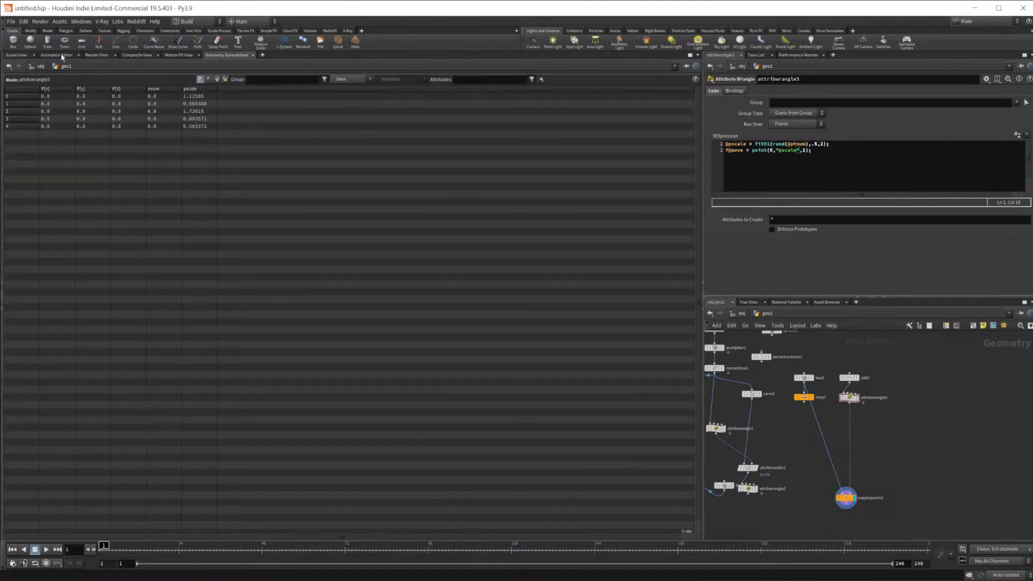
{"action": "left_click", "coordinate": [803, 162]}
{"action": "left_click_drag", "start_coordinate": [776, 151], "coordinate": [802, 152]}
{"action": "left_click", "coordinate": [802, 156]}
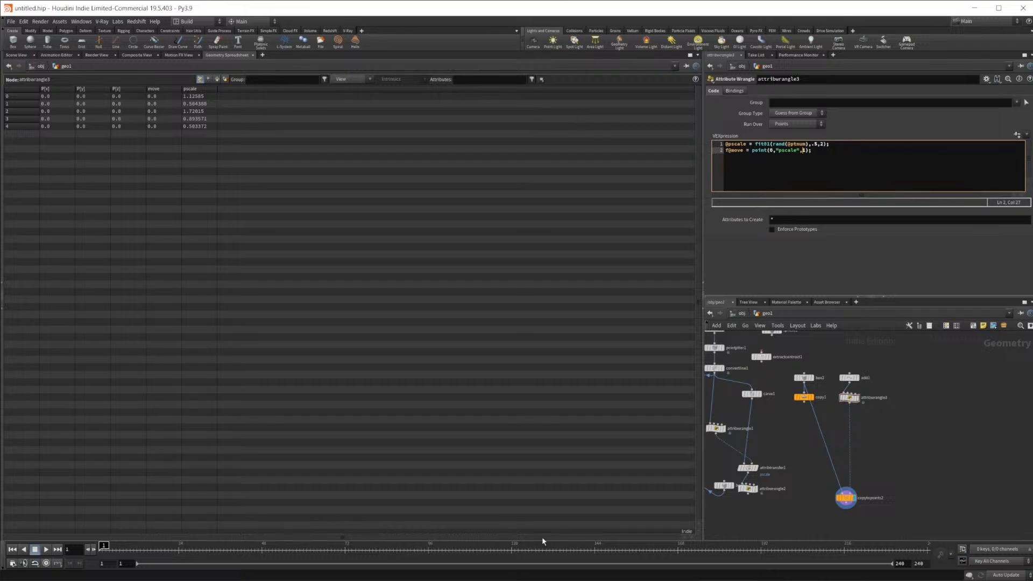
Step: Switch to the browser and look through the open Houdini documentation and forum pages on reading and promoting attributes
{"action": "left_click", "coordinate": [355, 580]}
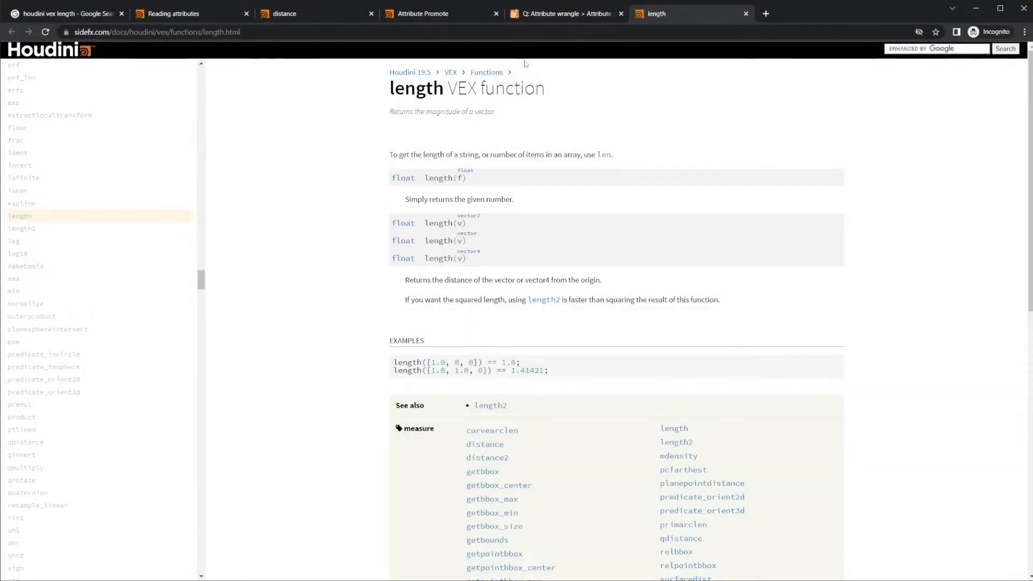
{"action": "left_click", "coordinate": [540, 15]}
{"action": "left_click", "coordinate": [137, 13]}
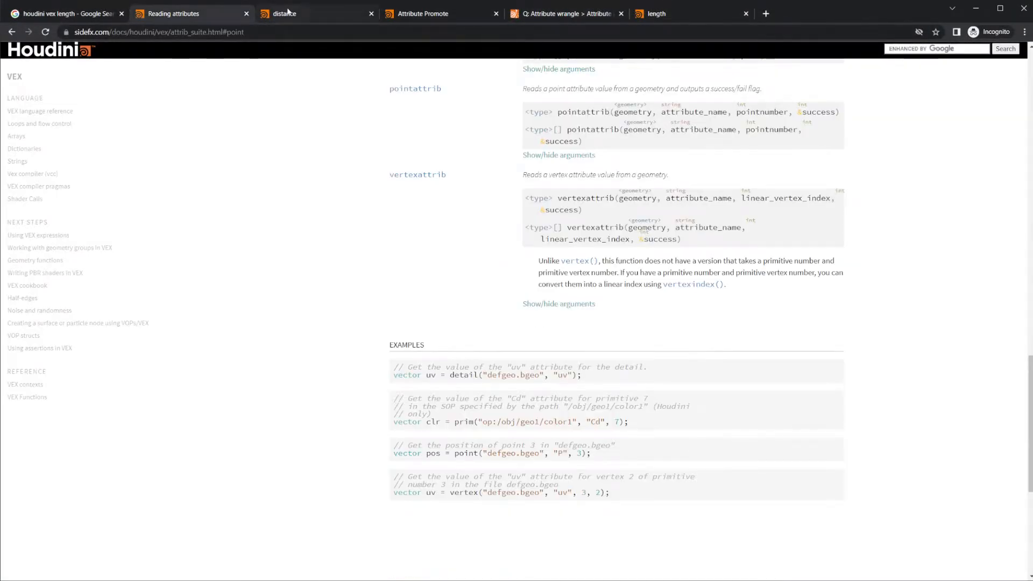
{"action": "left_click", "coordinate": [301, 14]}
{"action": "left_click", "coordinate": [425, 14]}
{"action": "left_click", "coordinate": [568, 15]}
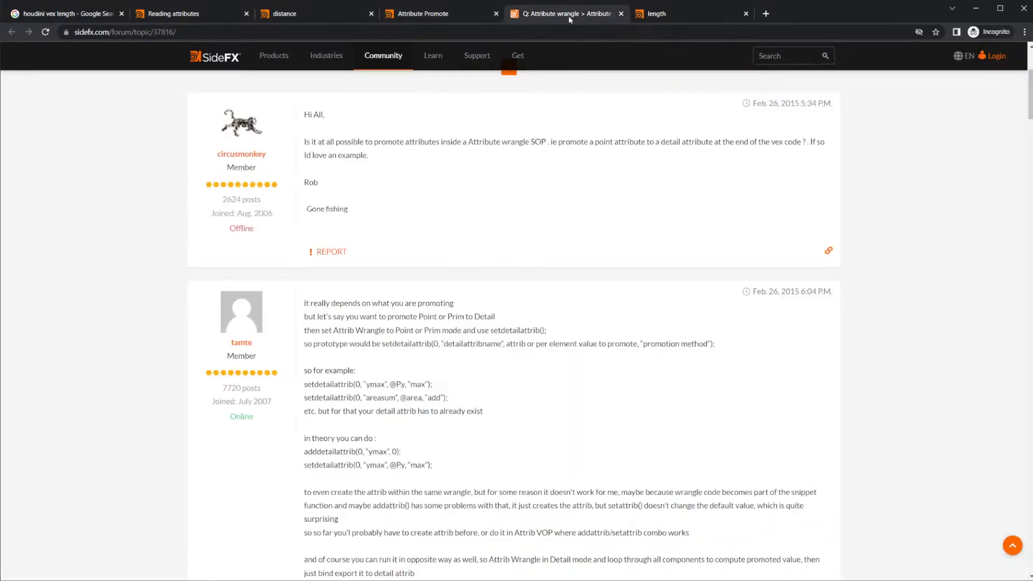
Step: Search the web for "houdini vex point function", scan the results, and return to the untitled.hip Houdini session
{"action": "left_click", "coordinate": [70, 15]}
{"action": "double_click", "coordinate": [177, 67]}
{"action": "type", "text": "poijt"}
{"action": "key", "text": "BackSpace"}
{"action": "type", "text": "nt"}
{"action": "key", "text": "BackSpace"}
{"action": "key", "text": "BackSpace"}
{"action": "key", "text": "Down"}
{"action": "key", "text": "Up"}
{"action": "type", "text": "fuction"}
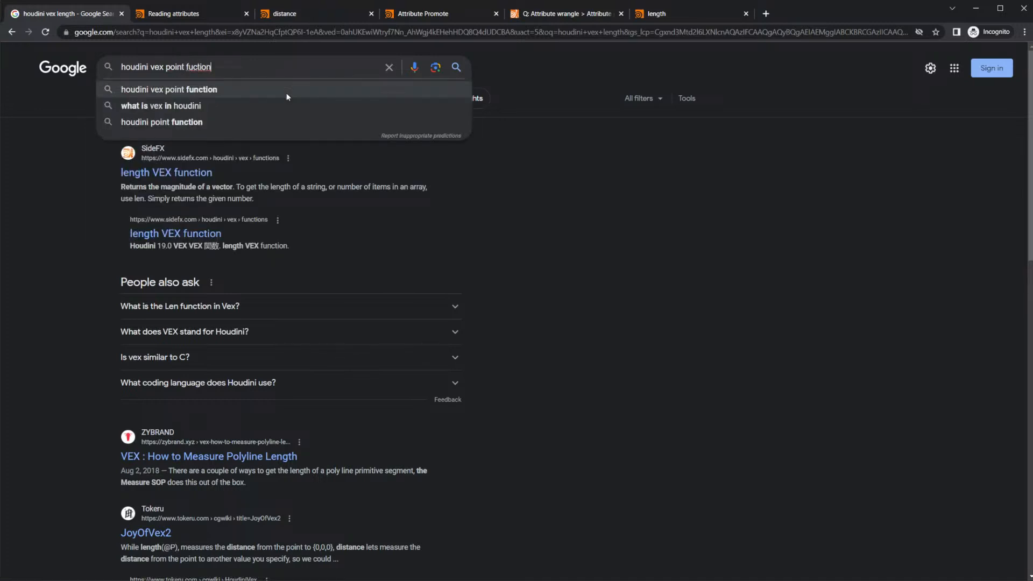
{"action": "left_click", "coordinate": [287, 96]}
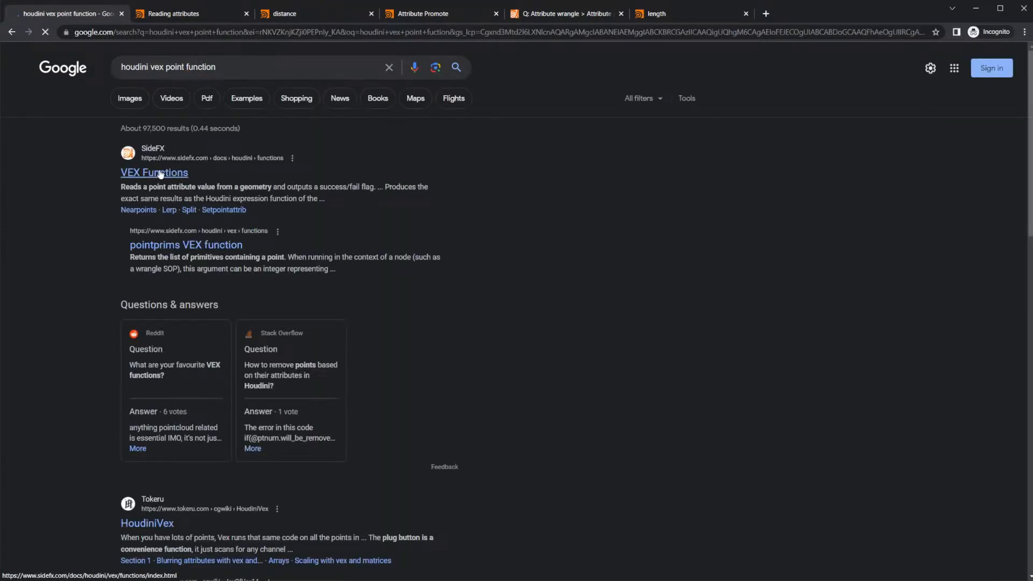
{"action": "scroll", "coordinate": [394, 287], "scroll_direction": "down", "scroll_amount": 3}
{"action": "scroll", "coordinate": [416, 286], "scroll_direction": "up", "scroll_amount": 3}
{"action": "mouse_move", "coordinate": [499, 580]}
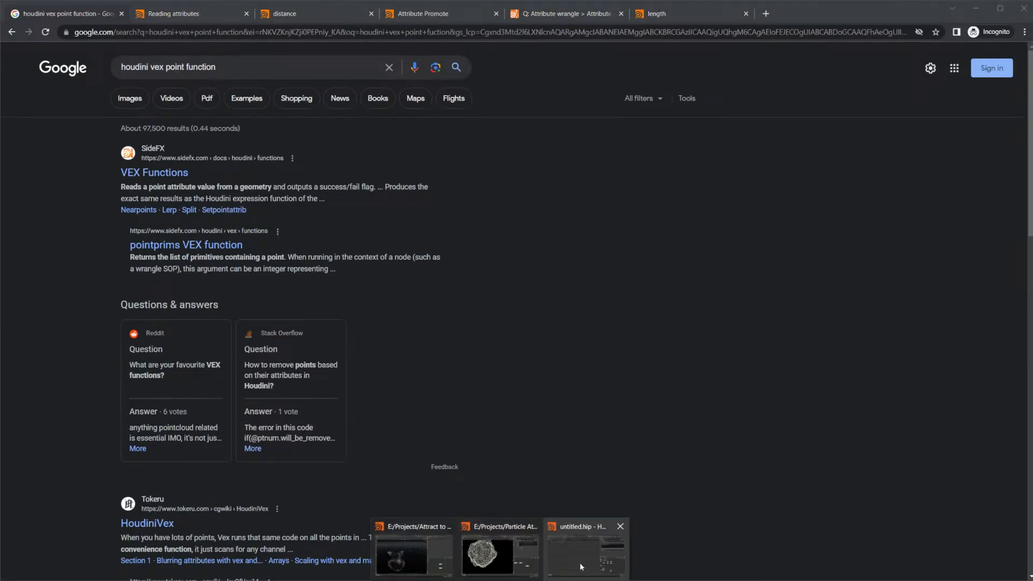
{"action": "left_click", "coordinate": [579, 563]}
{"action": "left_click", "coordinate": [891, 467]}
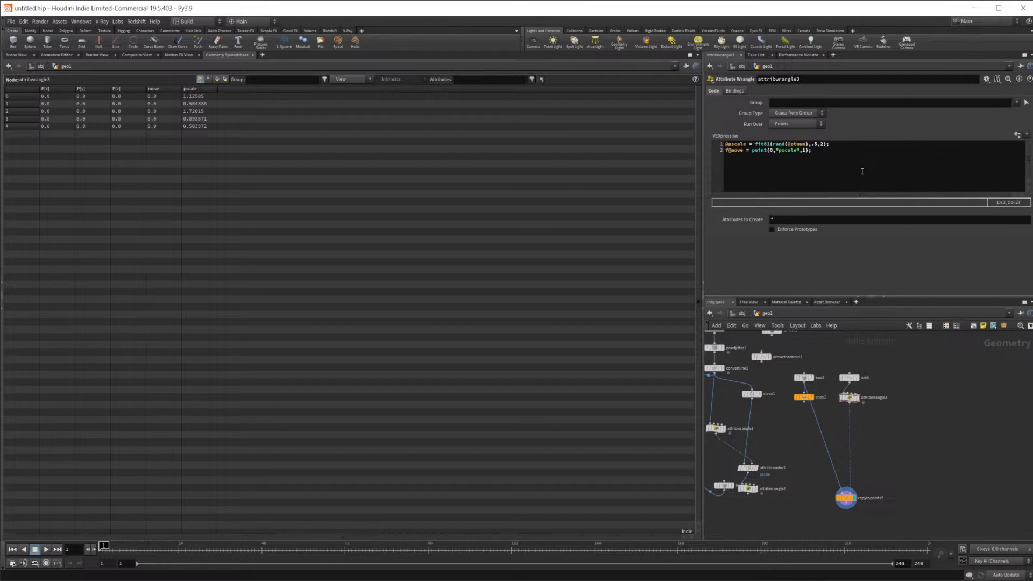
Step: Inspect the parameters and spreadsheet data of the copy1, add1 and attribwrangle3 nodes
{"action": "scroll", "coordinate": [818, 417], "scroll_direction": "up", "scroll_amount": 3}
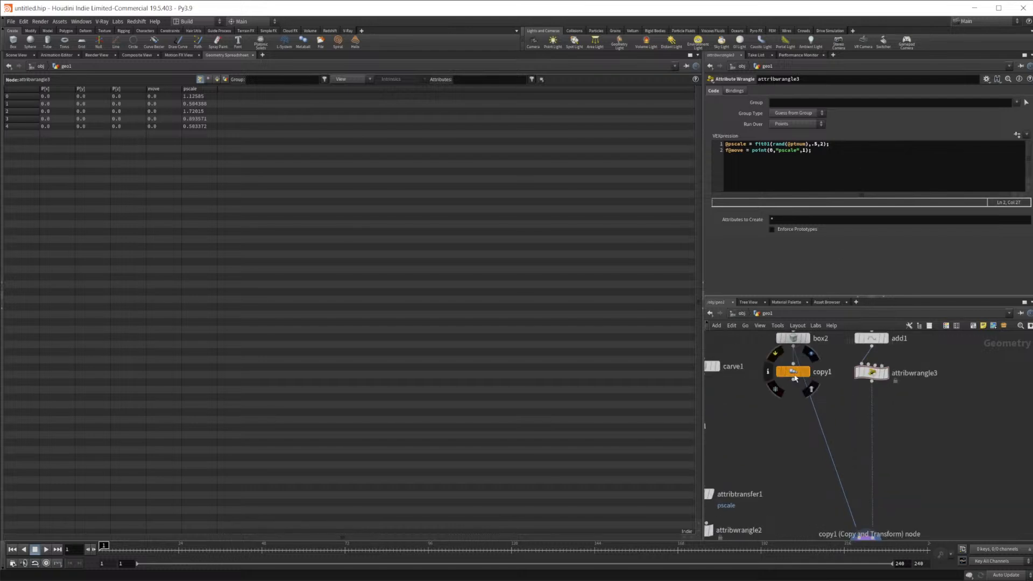
{"action": "left_click", "coordinate": [794, 374]}
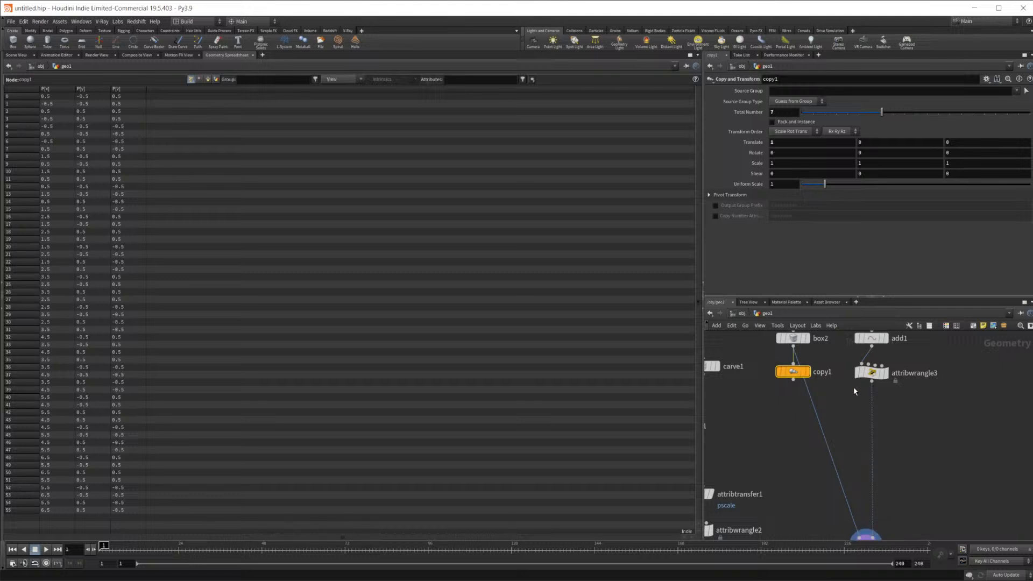
{"action": "middle_click_drag", "start_coordinate": [924, 386], "coordinate": [895, 409]}
{"action": "left_click", "coordinate": [843, 365]}
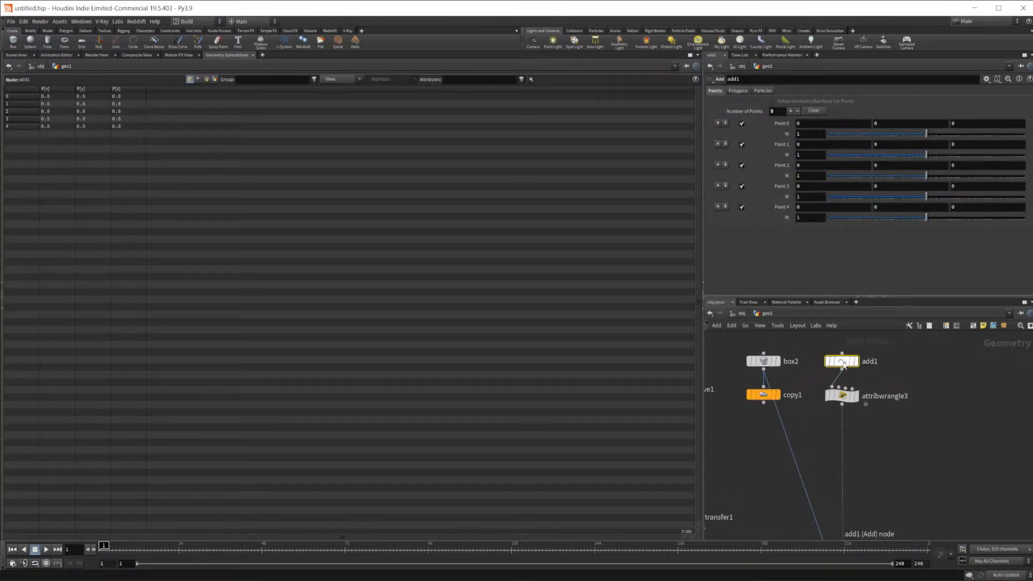
{"action": "left_click", "coordinate": [842, 396]}
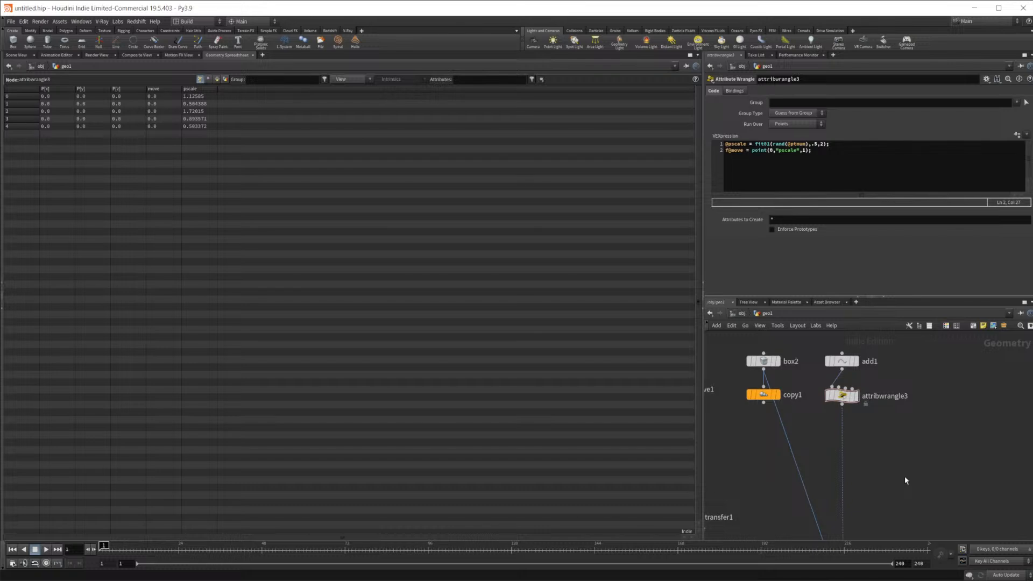
{"action": "middle_click_drag", "start_coordinate": [905, 476], "coordinate": [886, 463]}
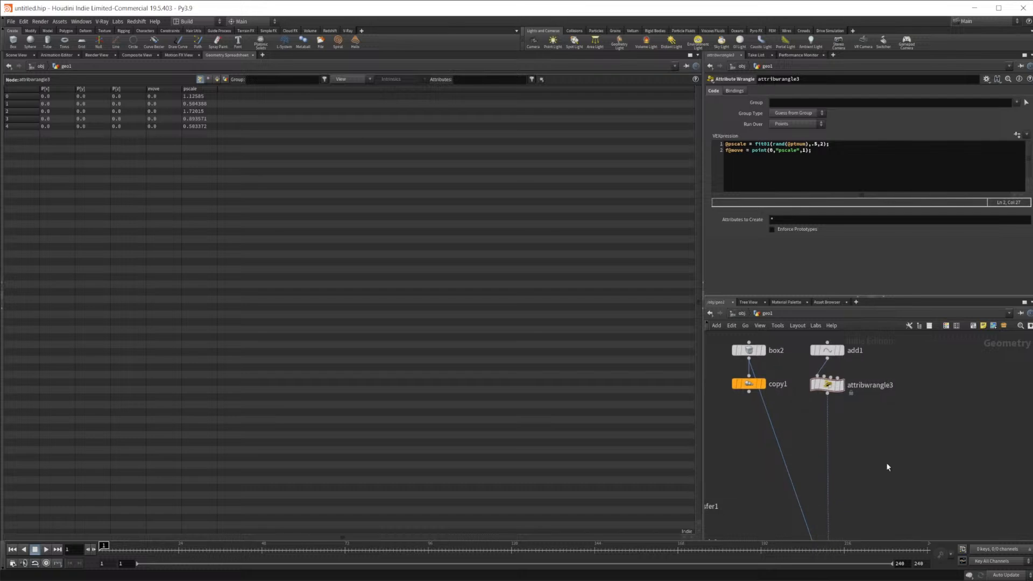
{"action": "middle_click_drag", "start_coordinate": [886, 463], "coordinate": [930, 424]}
{"action": "middle_click_drag", "start_coordinate": [799, 409], "coordinate": [828, 390]}
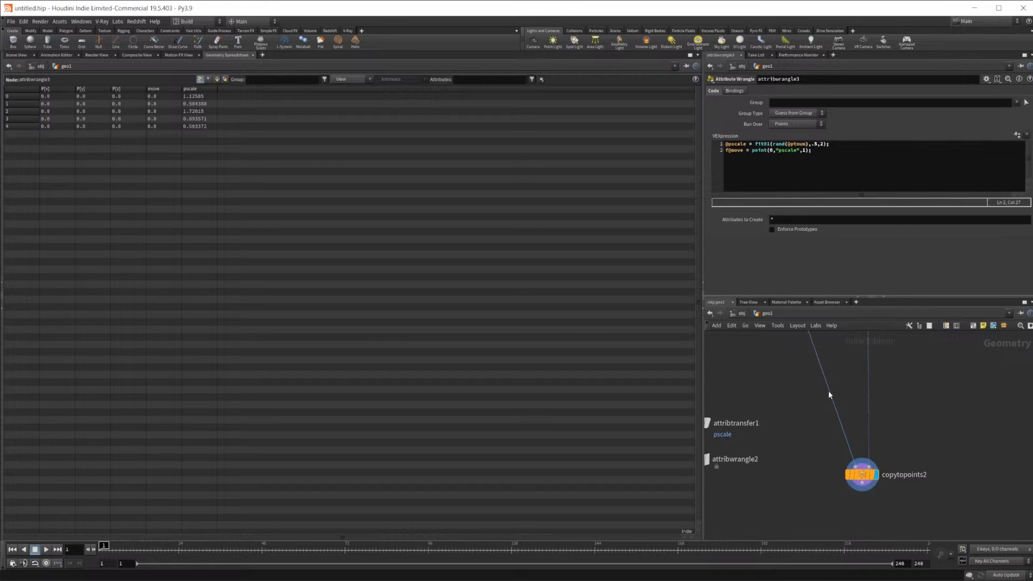
Step: View the copied boxes in the scene view and review the move line in attribwrangle3
{"action": "left_click", "coordinate": [27, 55]}
{"action": "middle_click_drag", "start_coordinate": [878, 456], "coordinate": [856, 449]}
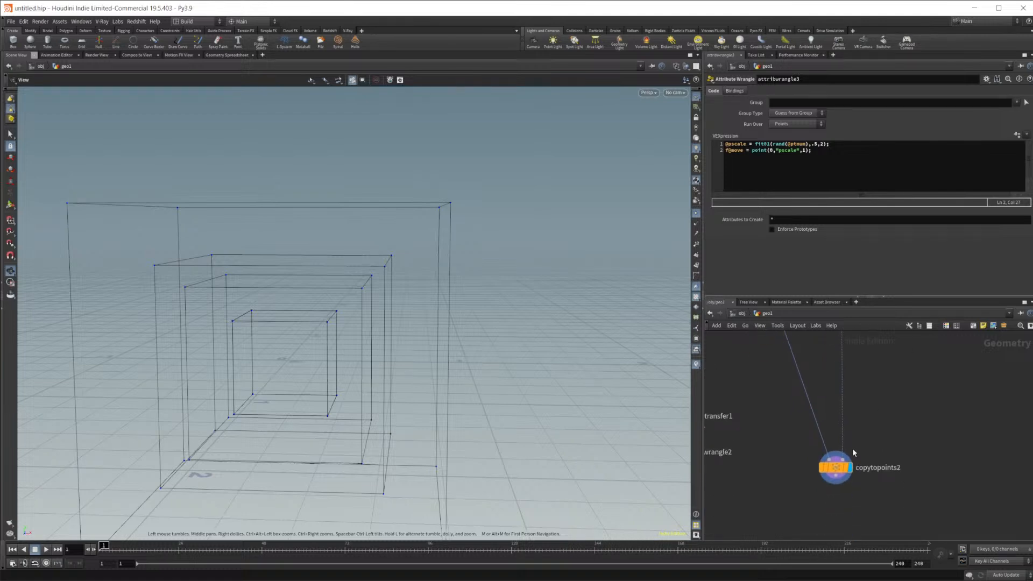
{"action": "middle_click_drag", "start_coordinate": [863, 403], "coordinate": [871, 461]}
{"action": "middle_click_drag", "start_coordinate": [882, 388], "coordinate": [880, 411]}
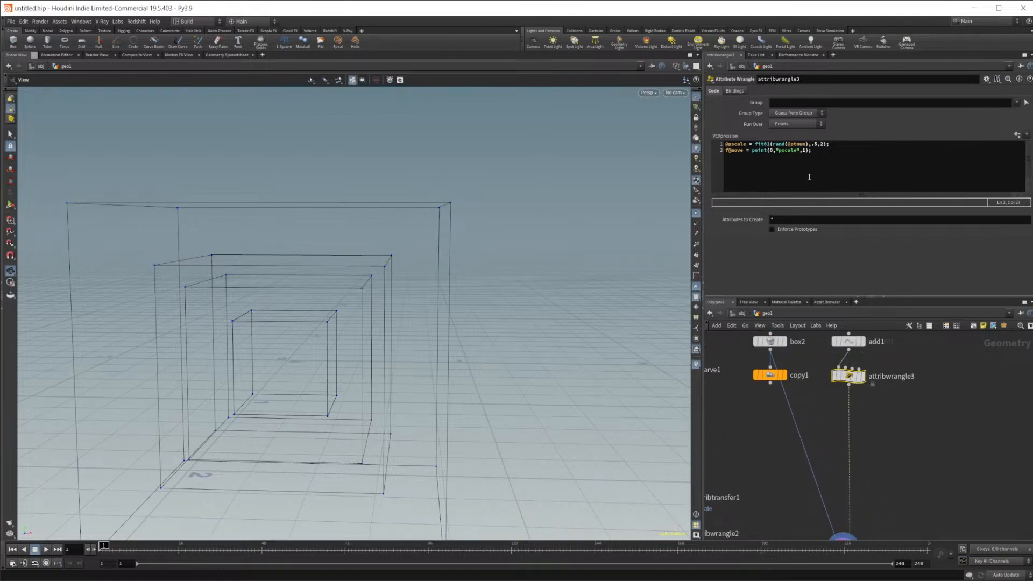
{"action": "left_click_drag", "start_coordinate": [816, 150], "coordinate": [725, 151]}
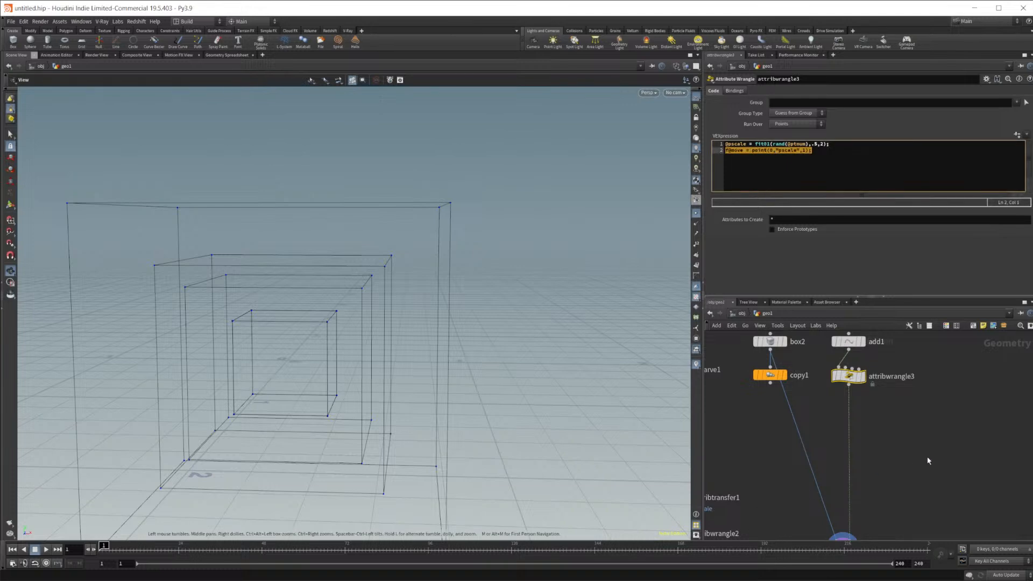
Step: Add a Match Size node after copytopoints2 and set its Justify X to Min
{"action": "middle_click_drag", "start_coordinate": [871, 441], "coordinate": [850, 332]}
{"action": "left_click", "coordinate": [832, 444]}
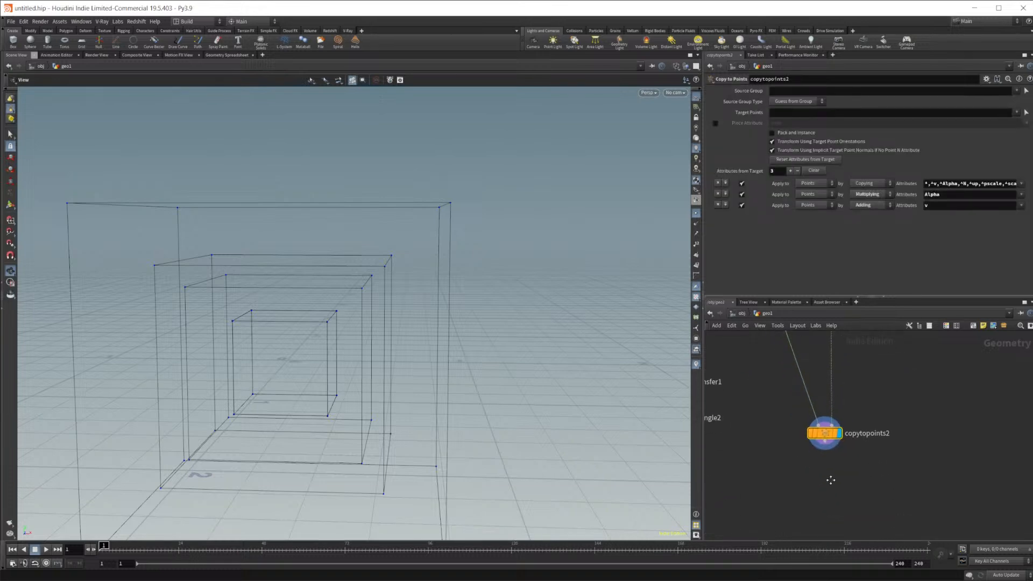
{"action": "key", "text": "Tab"}
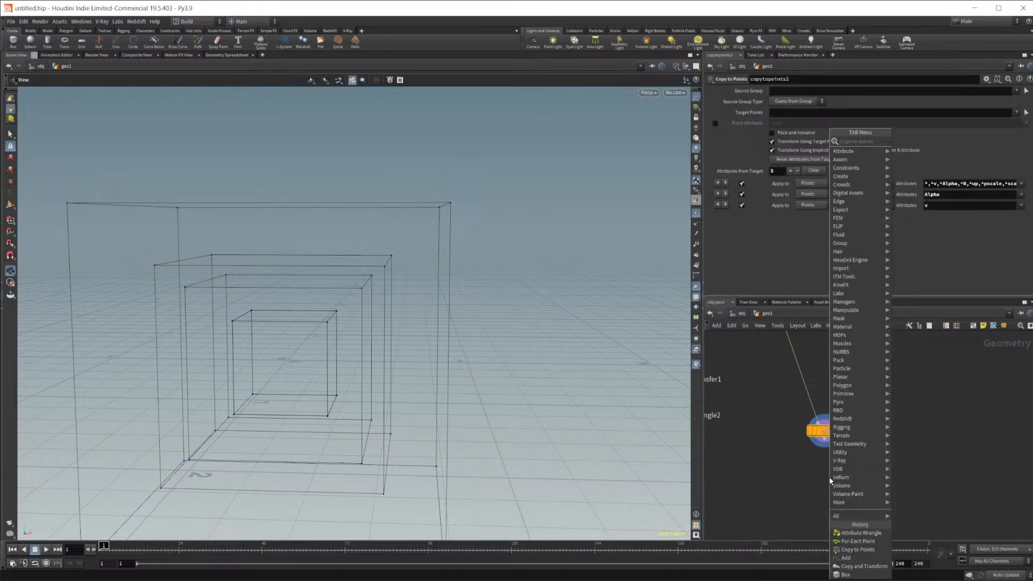
{"action": "type", "text": "match"}
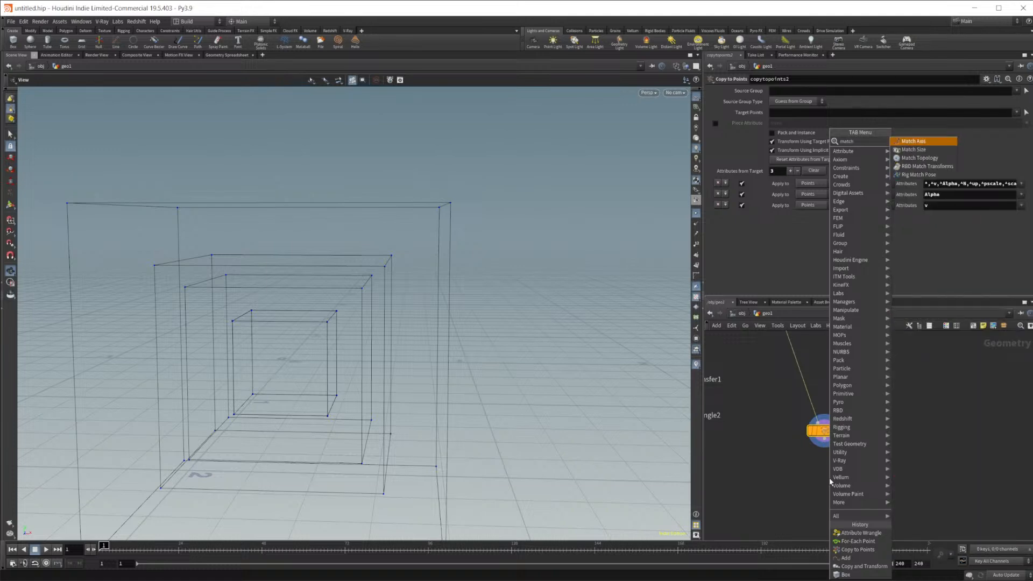
{"action": "key", "text": "Return"}
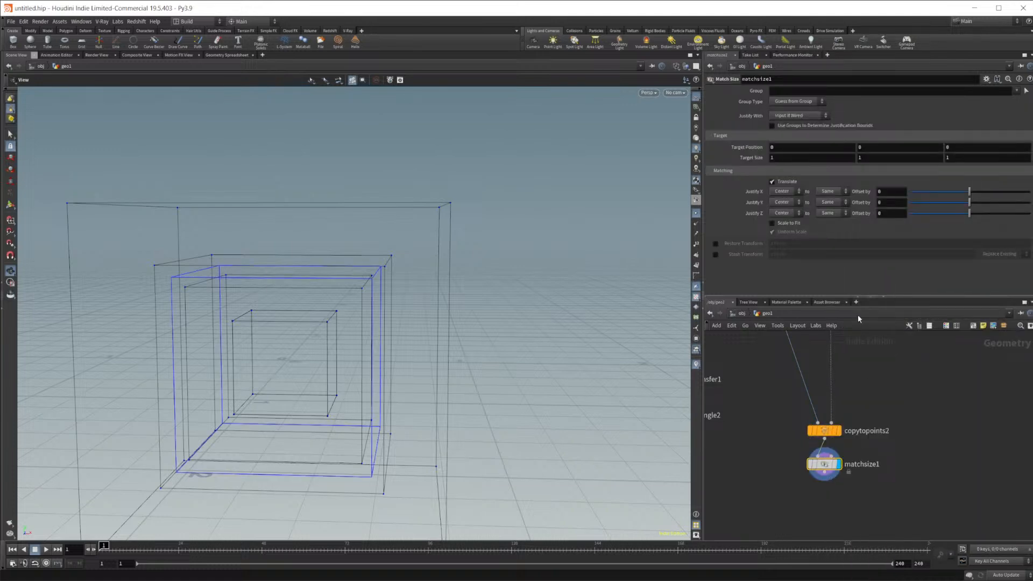
{"action": "left_click", "coordinate": [789, 192]}
{"action": "left_click", "coordinate": [779, 207]}
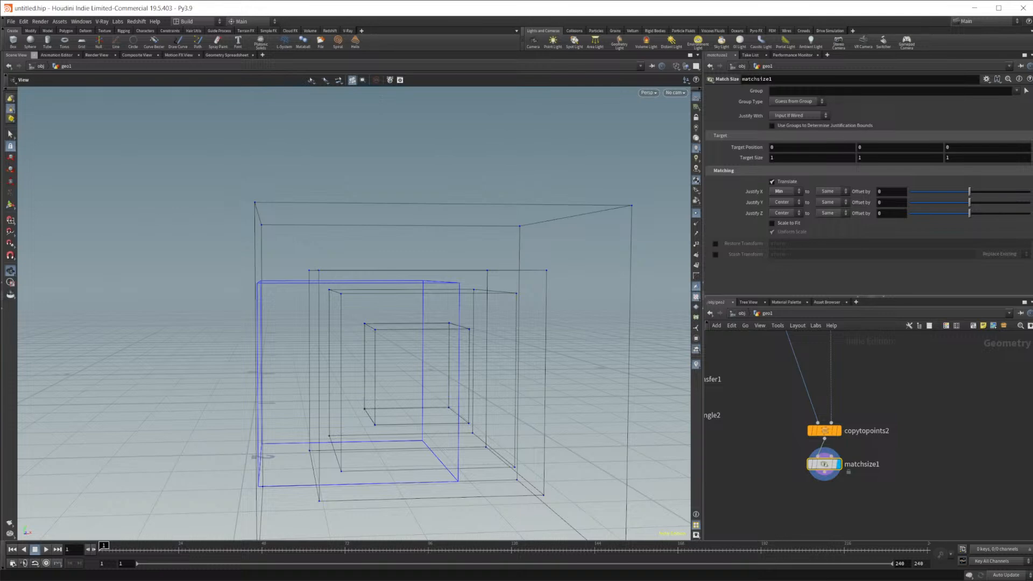
Step: Try inserting the box2 node path after the point() call in attribwrangle3, and delete it again
{"action": "middle_click_drag", "start_coordinate": [898, 417], "coordinate": [876, 515]}
{"action": "middle_click_drag", "start_coordinate": [865, 446], "coordinate": [873, 480]}
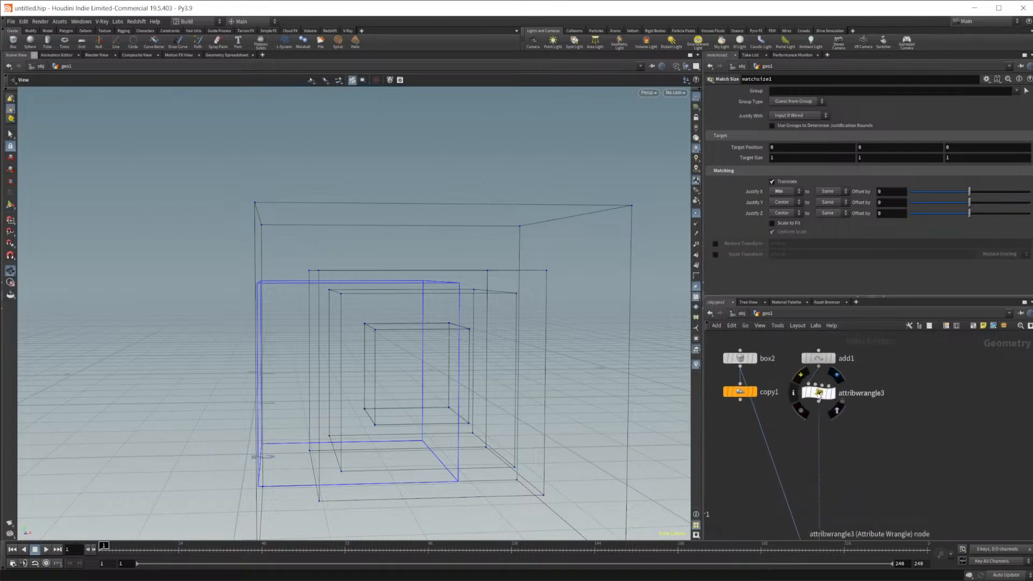
{"action": "left_click", "coordinate": [818, 392]}
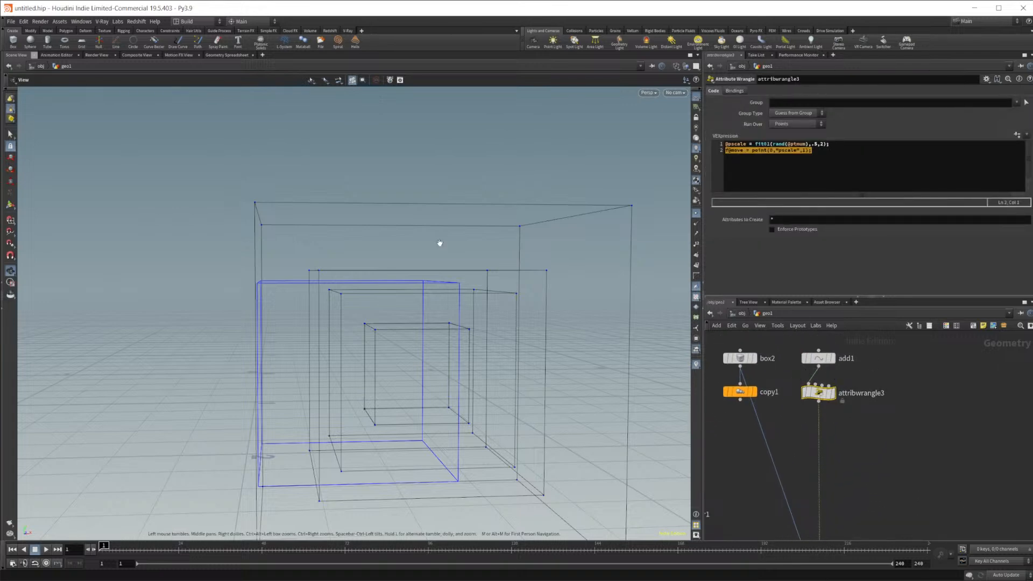
{"action": "left_click_drag", "start_coordinate": [741, 358], "coordinate": [839, 151]}
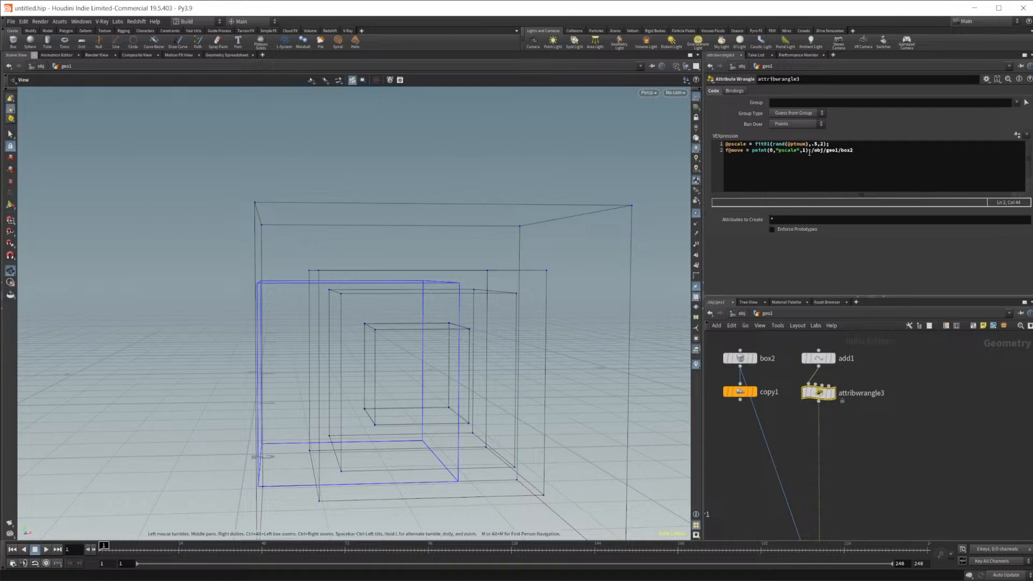
{"action": "left_click_drag", "start_coordinate": [810, 152], "coordinate": [889, 162]}
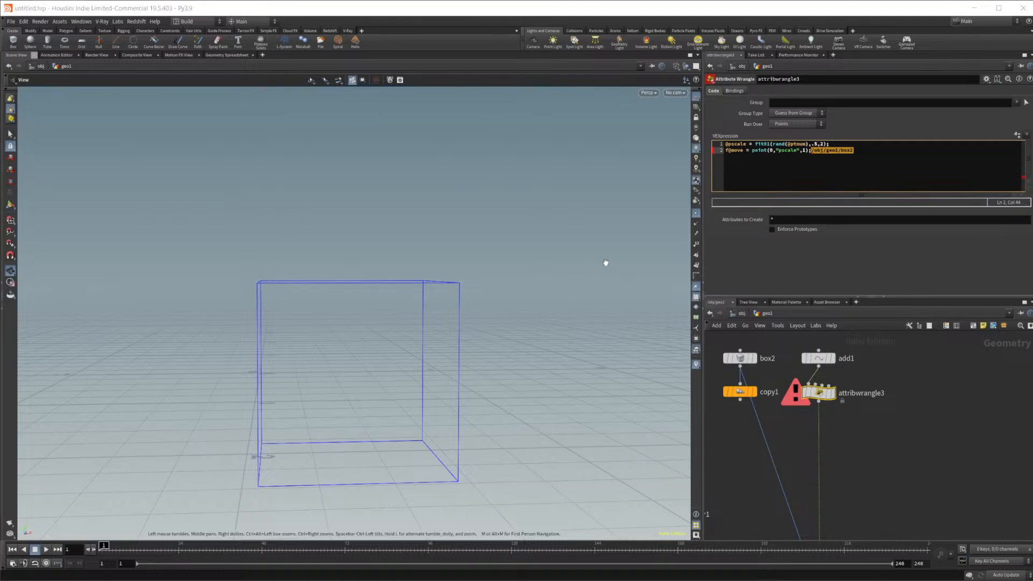
{"action": "left_click_drag", "start_coordinate": [855, 150], "coordinate": [812, 156]}
{"action": "key", "text": "BackSpace"}
Step: Try inserting the add1 node path at the end of the move line in attribwrangle3, and remove it
{"action": "left_click_drag", "start_coordinate": [818, 357], "coordinate": [843, 178]}
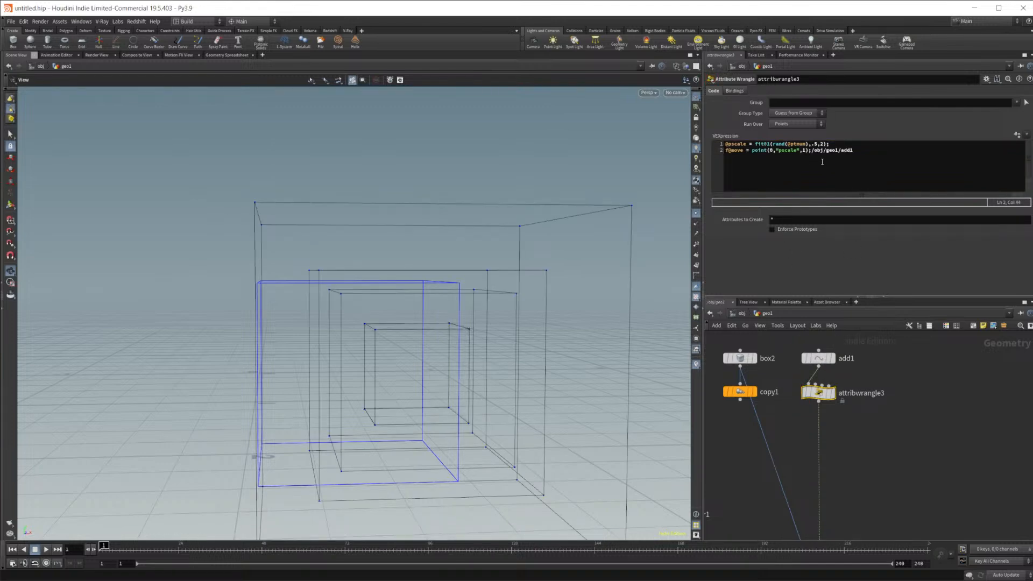
{"action": "left_click_drag", "start_coordinate": [813, 150], "coordinate": [855, 156]}
{"action": "left_click", "coordinate": [848, 155]}
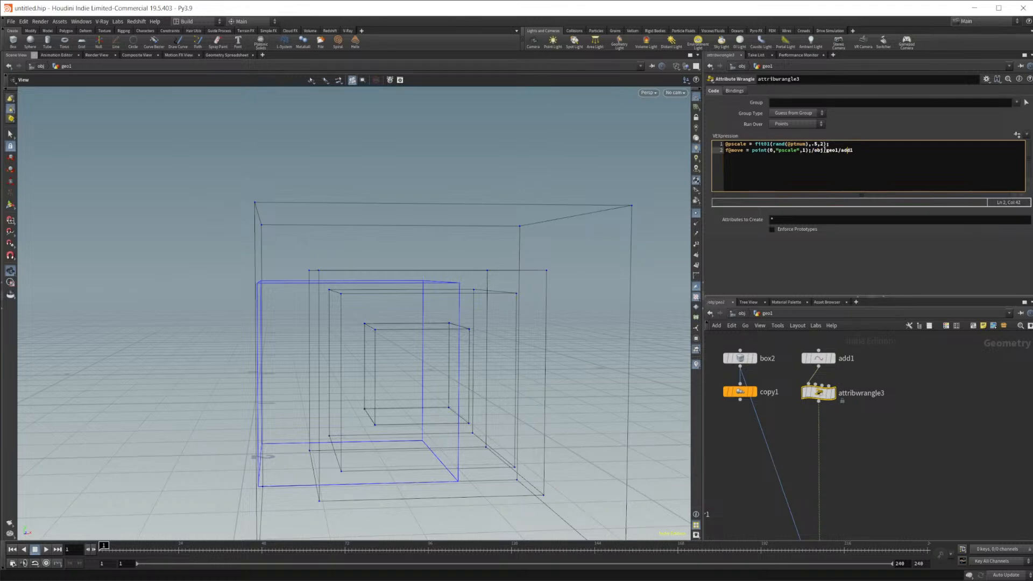
{"action": "left_click_drag", "start_coordinate": [812, 151], "coordinate": [852, 157]}
{"action": "key", "text": "BackSpace"}
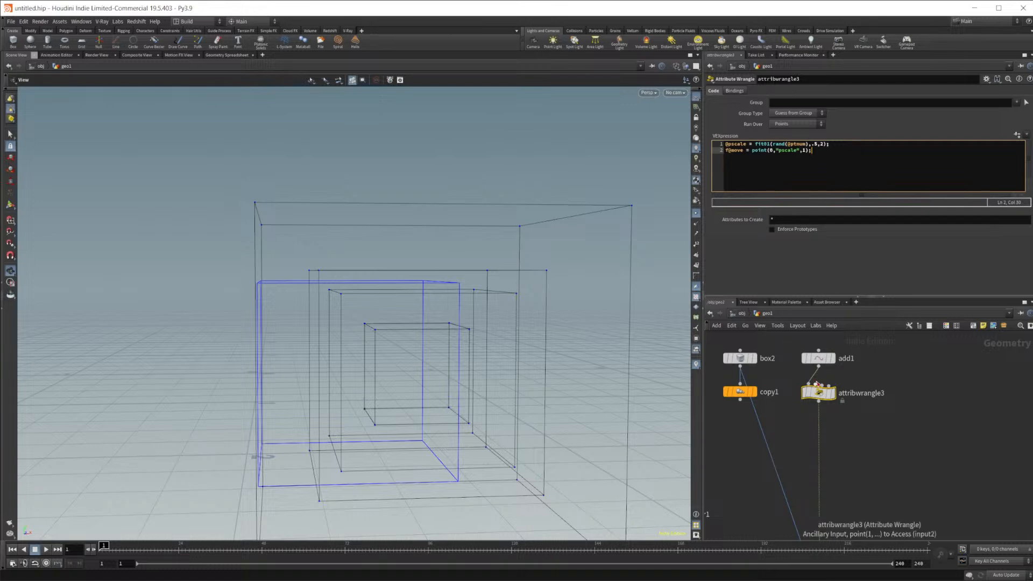
{"action": "left_click_drag", "start_coordinate": [815, 156], "coordinate": [808, 155]}
Step: Duplicate attribwrangle3 into the wire below it, delete the pscale line from the copy, and check its values in the geometry spreadsheet
{"action": "left_click_drag", "start_coordinate": [818, 395], "coordinate": [818, 454], "text": "alt"}
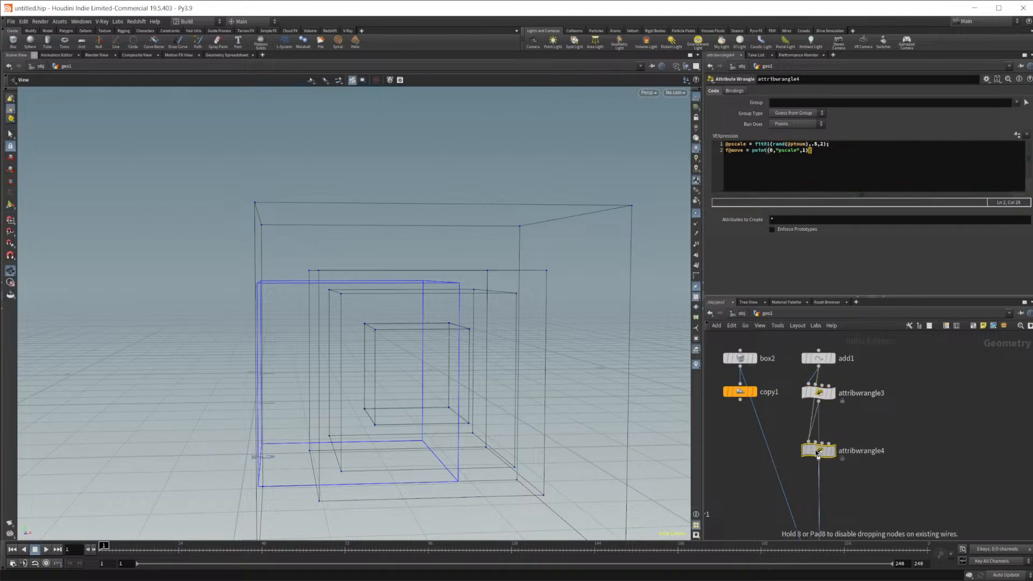
{"action": "left_click_drag", "start_coordinate": [830, 144], "coordinate": [725, 144]}
{"action": "key", "text": "BackSpace"}
{"action": "key", "text": "Delete"}
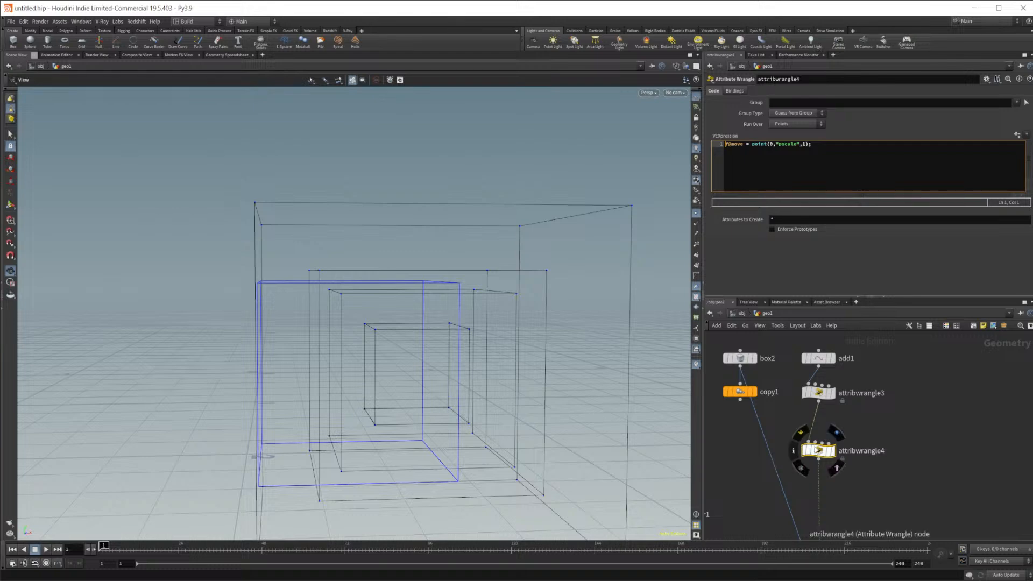
{"action": "left_click", "coordinate": [232, 56]}
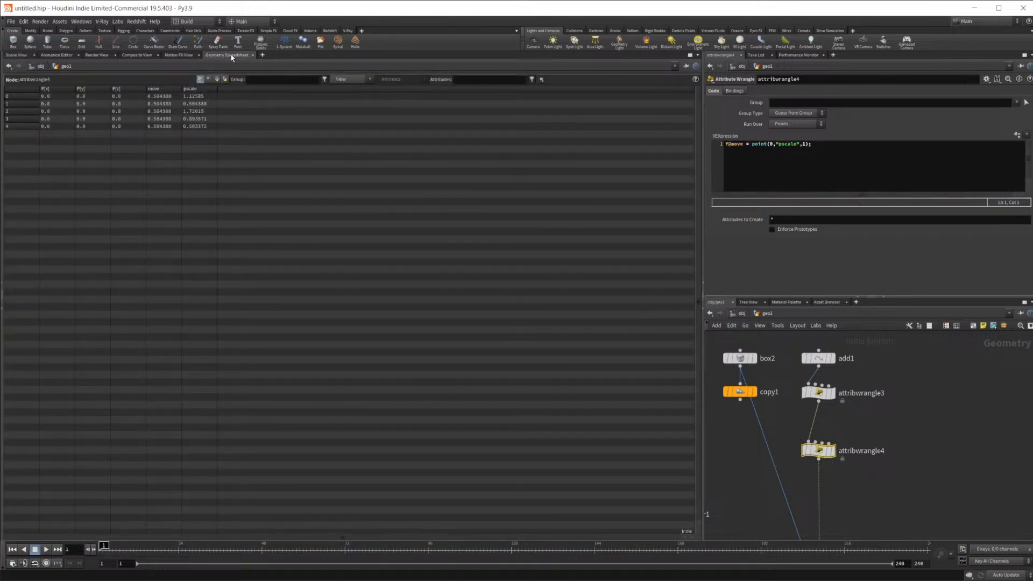
Step: Delete the f@move line from attribwrangle3, keeping only the random pscale expression
{"action": "left_click", "coordinate": [818, 393]}
{"action": "left_click_drag", "start_coordinate": [835, 160], "coordinate": [682, 156]}
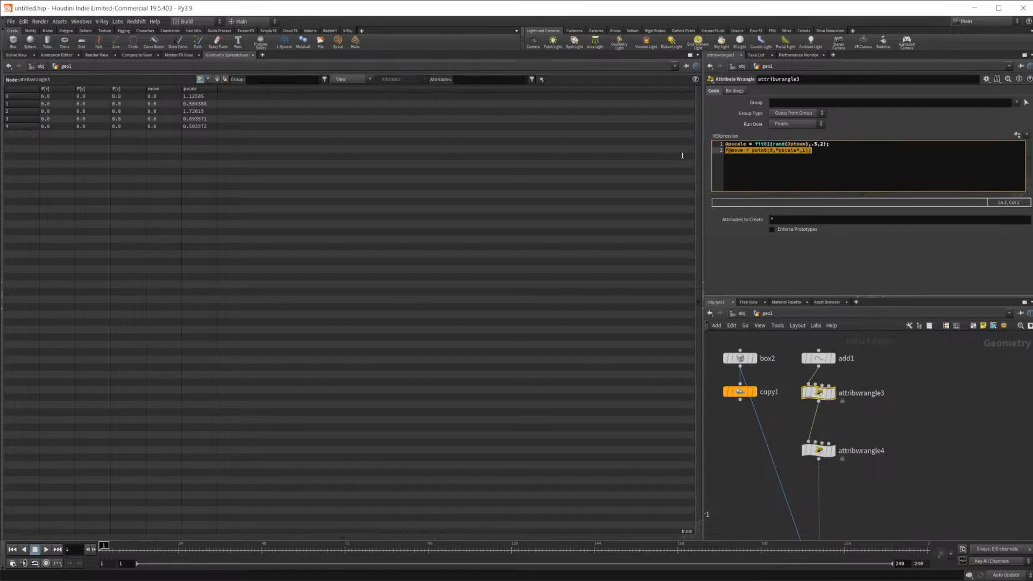
{"action": "key", "text": "BackSpace"}
{"action": "left_click", "coordinate": [862, 460]}
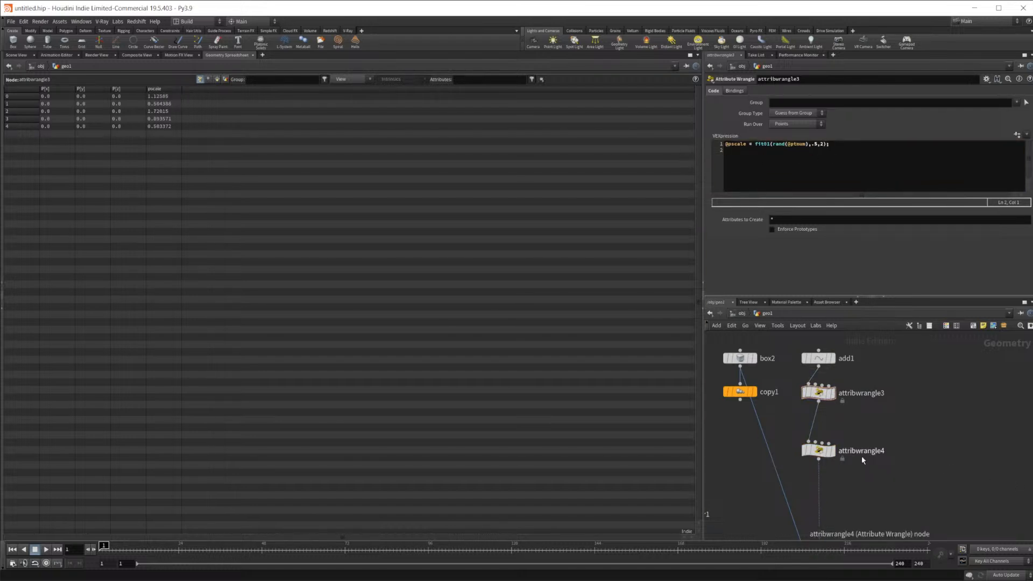
{"action": "left_click", "coordinate": [818, 450]}
{"action": "middle_click_drag", "start_coordinate": [861, 499], "coordinate": [863, 465]}
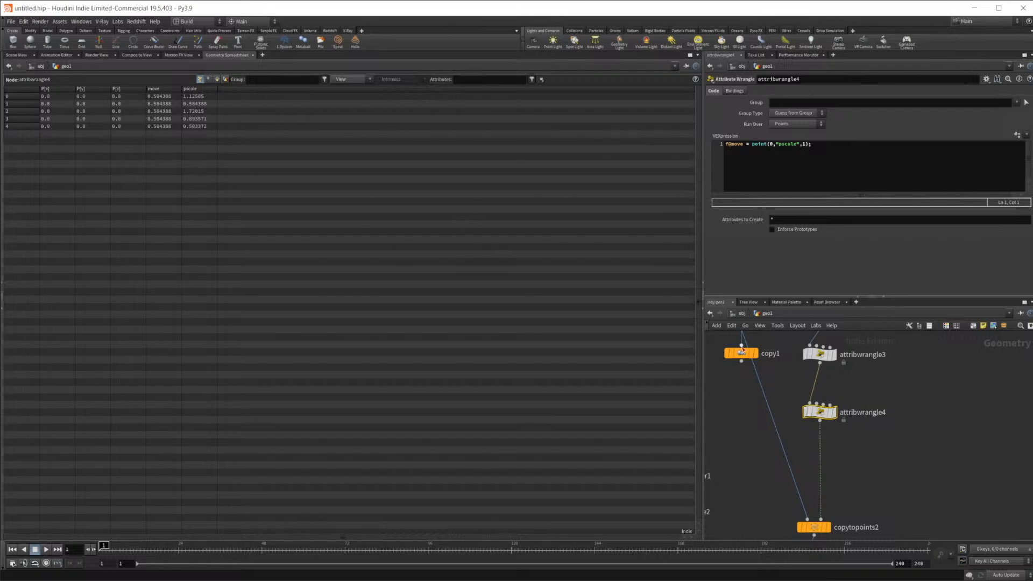
{"action": "left_click", "coordinate": [808, 144]}
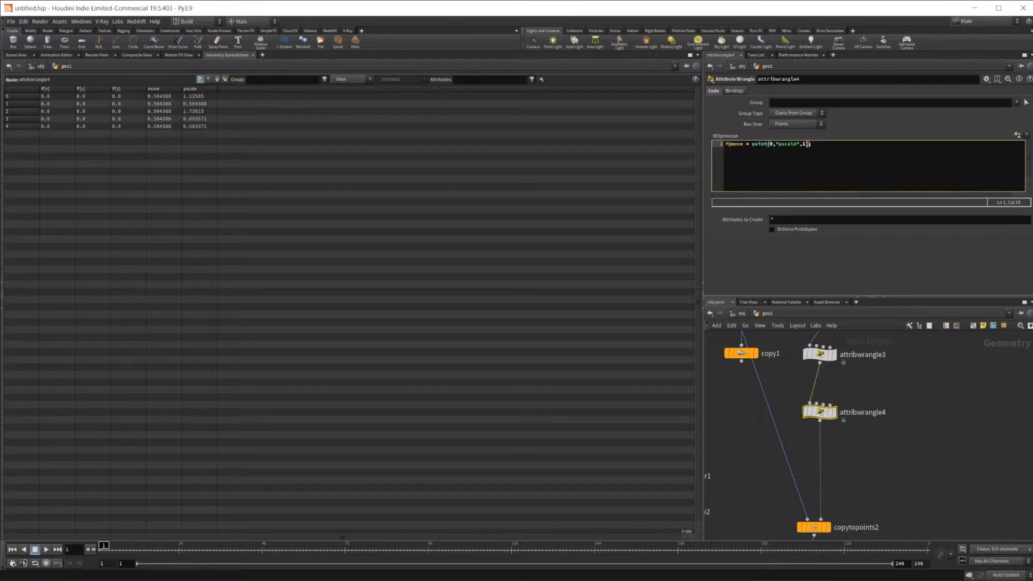
{"action": "key", "text": "BackSpace"}
{"action": "type", "text": "@ptnum-1"}
{"action": "left_click", "coordinate": [752, 144]}
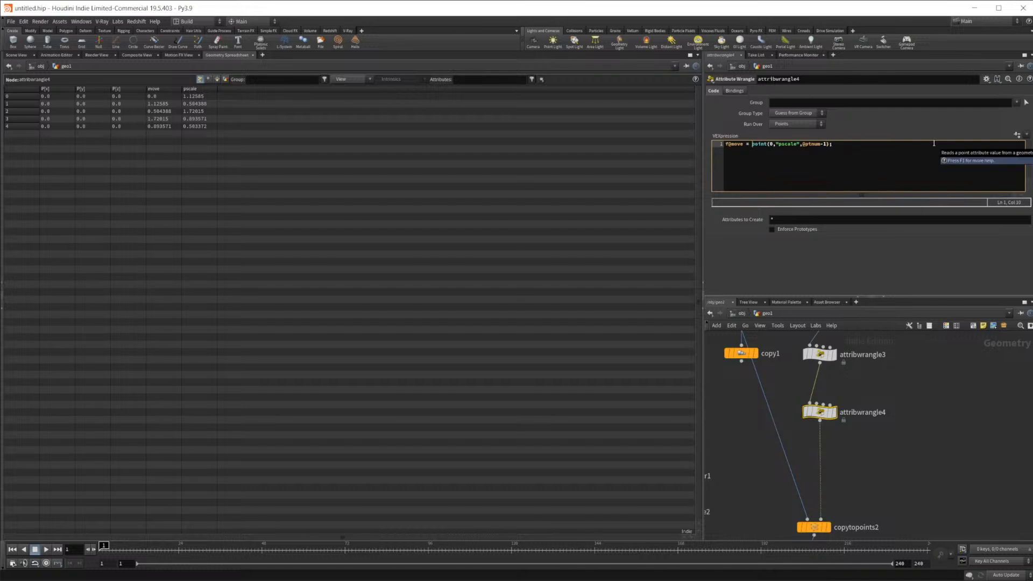
{"action": "type", "text": "@pscale +"}
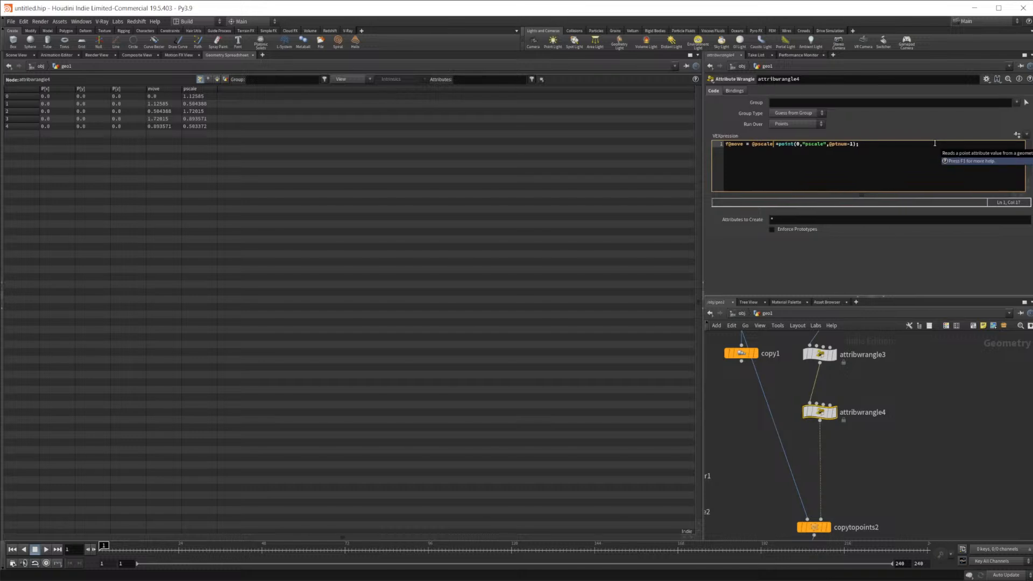
{"action": "type", "text": "*.5"}
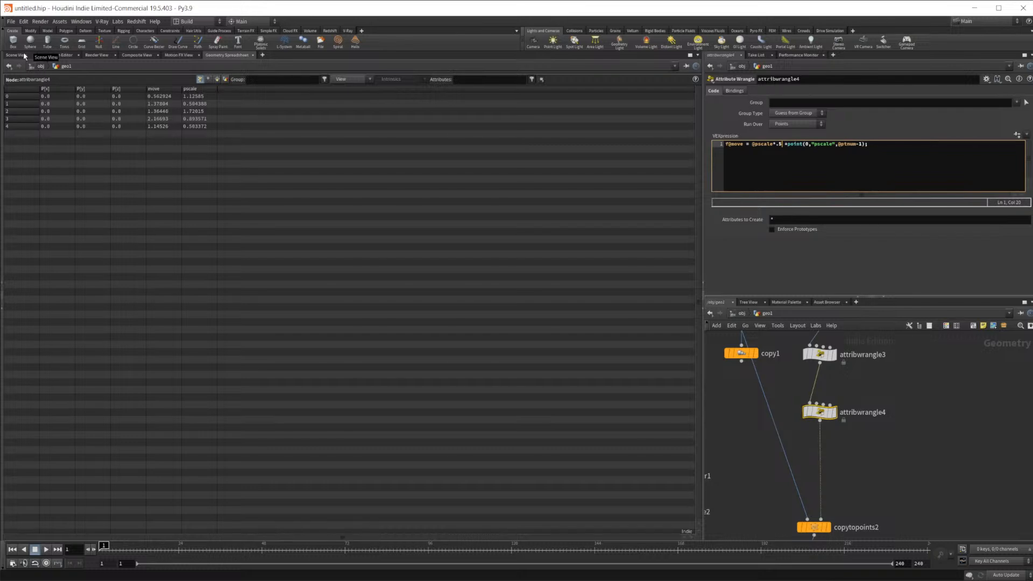
Step: Display the copytopoints2 result in the scene view and select that node
{"action": "left_click", "coordinate": [24, 56]}
{"action": "middle_click_drag", "start_coordinate": [873, 466], "coordinate": [860, 400]}
{"action": "left_click", "coordinate": [814, 461]}
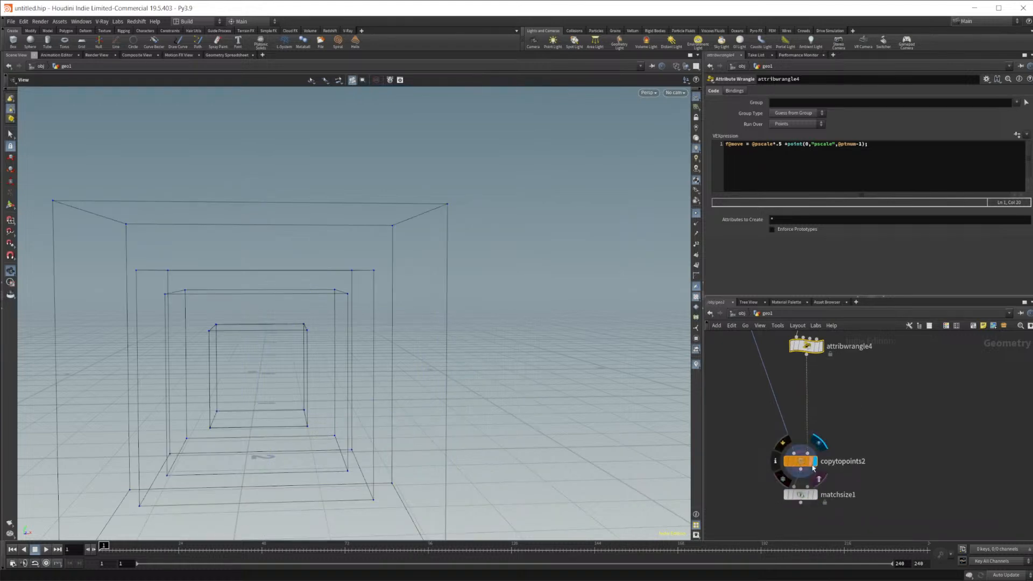
{"action": "left_click", "coordinate": [802, 464]}
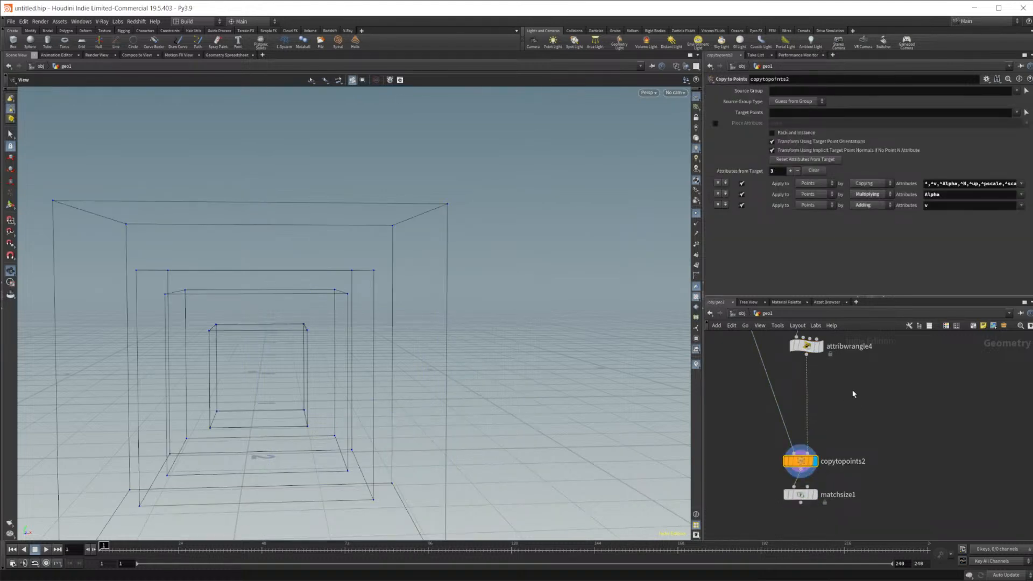
{"action": "middle_click_drag", "start_coordinate": [832, 365], "coordinate": [824, 425]}
{"action": "left_click", "coordinate": [798, 406]}
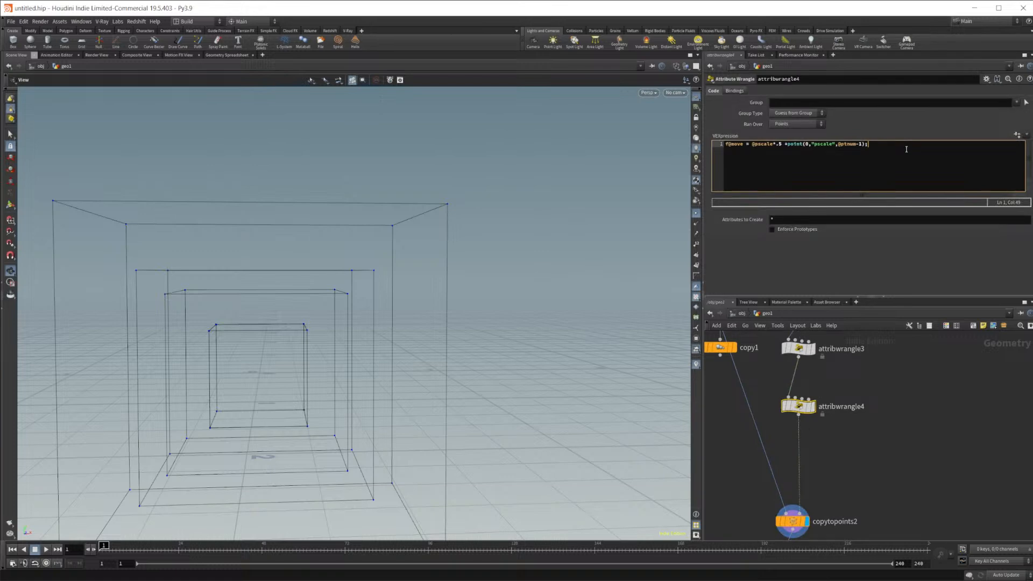
{"action": "key", "text": "Return"}
{"action": "type", "text": "@P.x ="}
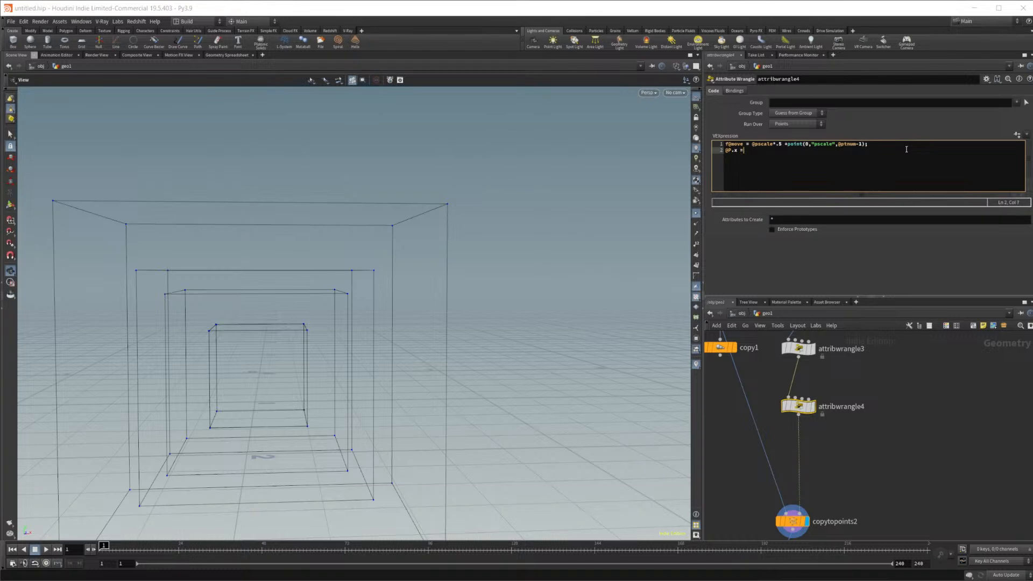
{"action": "type", "text": " @move;"}
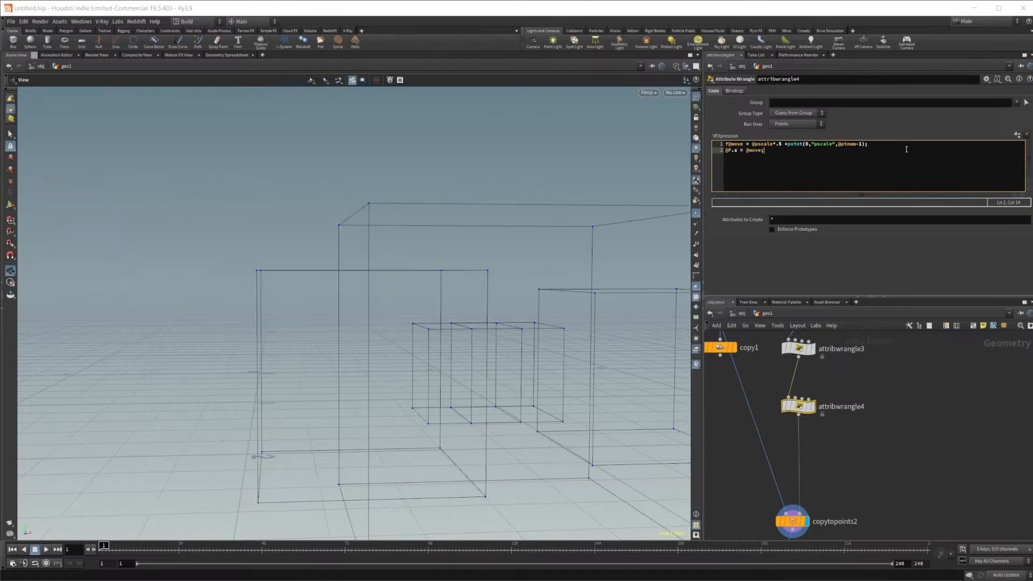
{"action": "left_click_drag", "start_coordinate": [502, 302], "coordinate": [502, 327]}
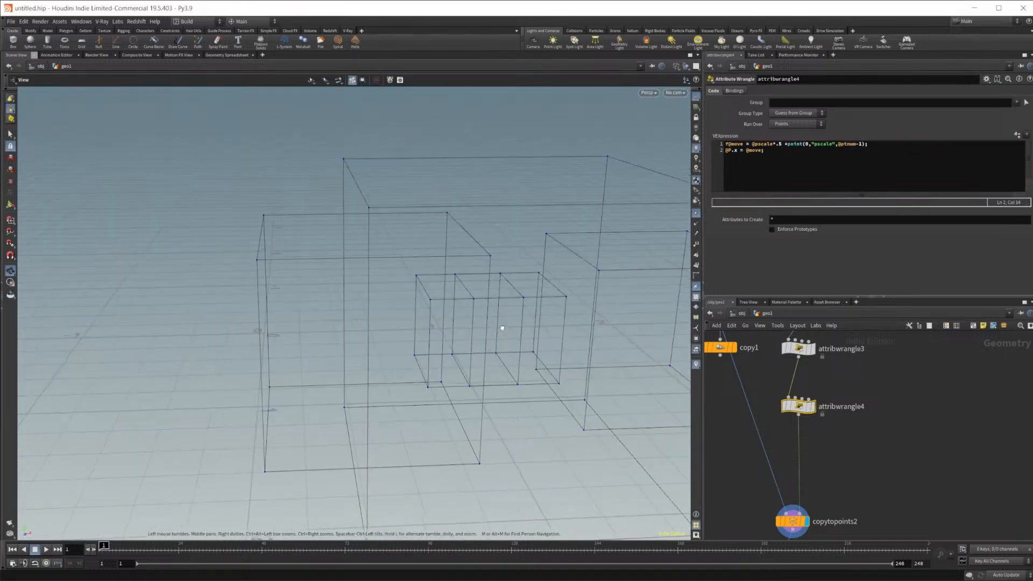
{"action": "left_click", "coordinate": [780, 151]}
{"action": "left_click", "coordinate": [784, 144]}
{"action": "key", "text": "BackSpace"}
{"action": "key", "text": "BackSpace"}
{"action": "key", "text": "BackSpace"}
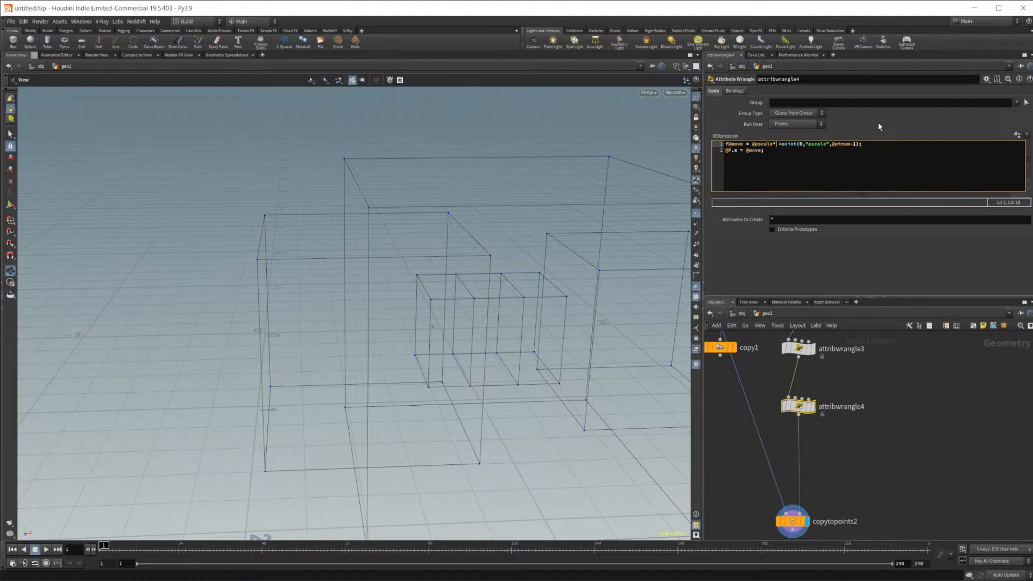
{"action": "type", "text": "*.5"}
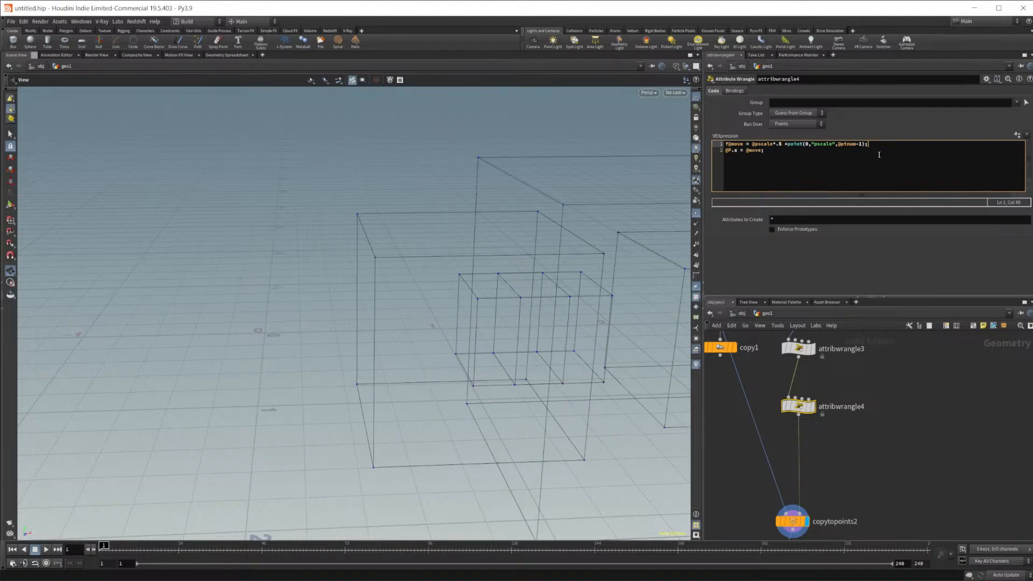
{"action": "left_click_drag", "start_coordinate": [592, 317], "coordinate": [550, 319]}
{"action": "left_click_drag", "start_coordinate": [437, 366], "coordinate": [451, 339]}
{"action": "scroll", "coordinate": [452, 339], "scroll_direction": "down", "scroll_amount": 3}
{"action": "middle_click_drag", "start_coordinate": [388, 368], "coordinate": [283, 382]}
{"action": "left_click_drag", "start_coordinate": [284, 383], "coordinate": [258, 373]}
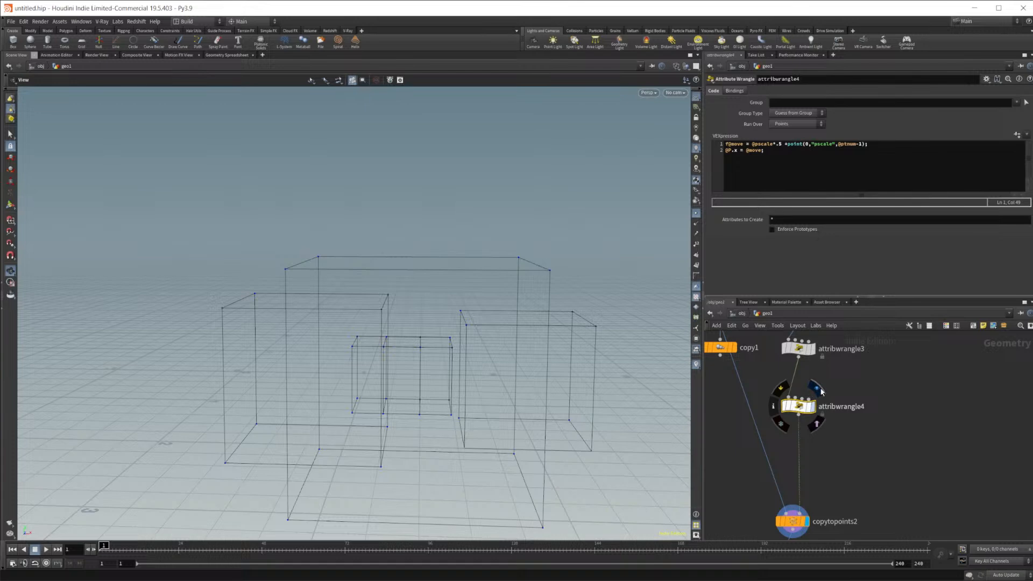
Step: Display attribwrangle4 and examine its points' P.x, move and pscale values in the geometry spreadsheet
{"action": "left_click", "coordinate": [812, 406]}
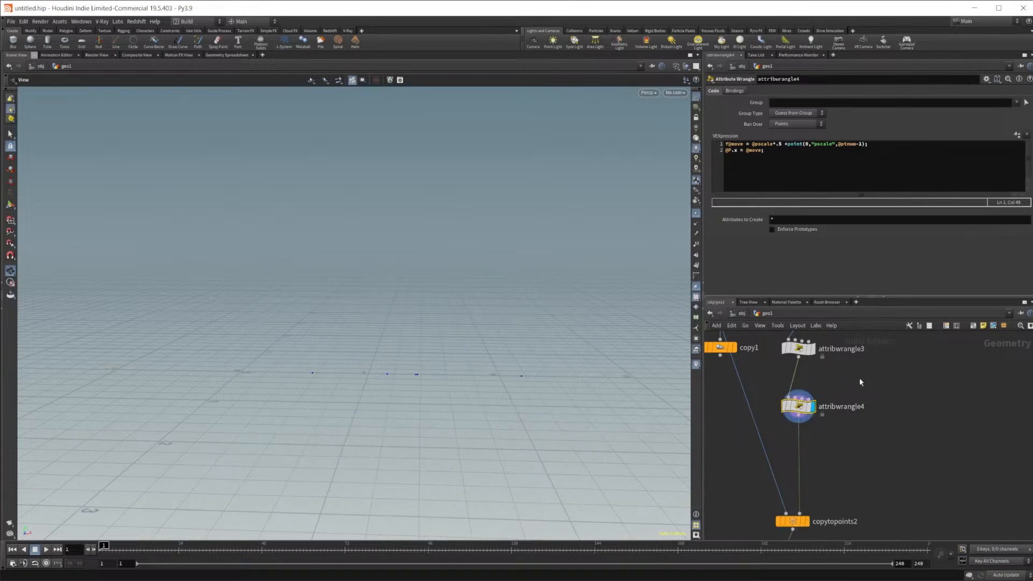
{"action": "middle_click_drag", "start_coordinate": [841, 438], "coordinate": [831, 501]}
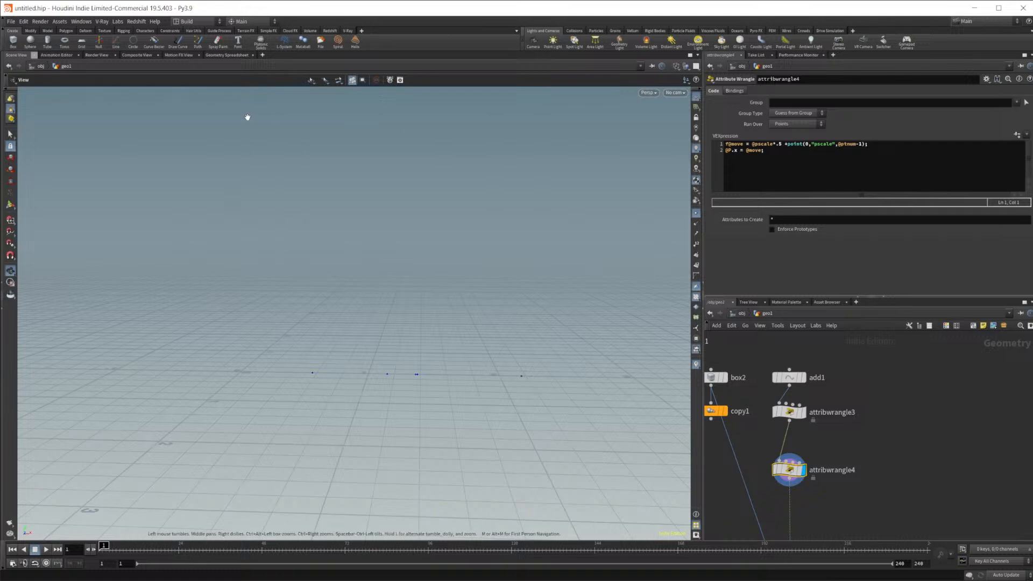
{"action": "left_click", "coordinate": [221, 55]}
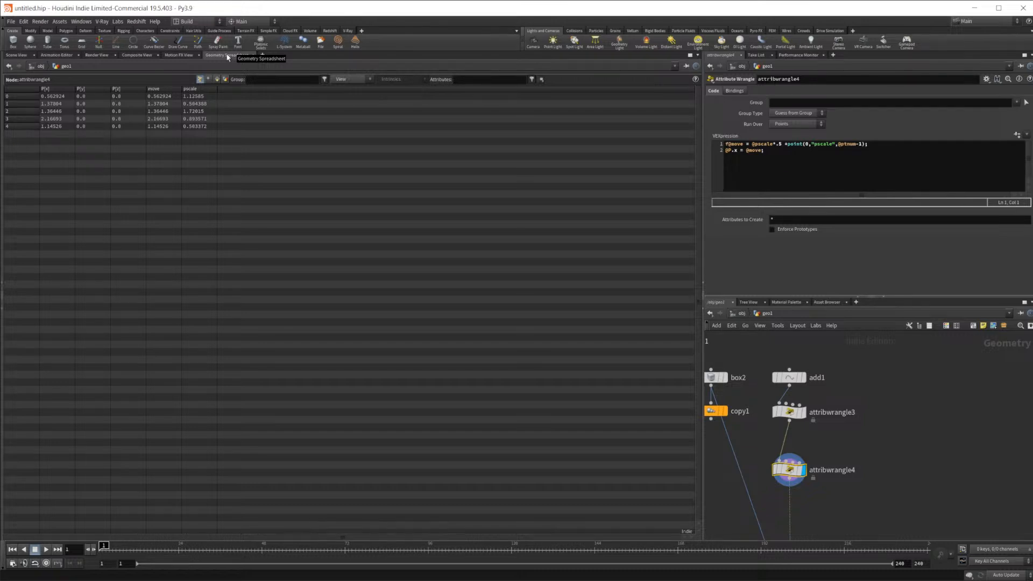
{"action": "left_click", "coordinate": [877, 145]}
{"action": "left_click_drag", "start_coordinate": [775, 150], "coordinate": [697, 160]}
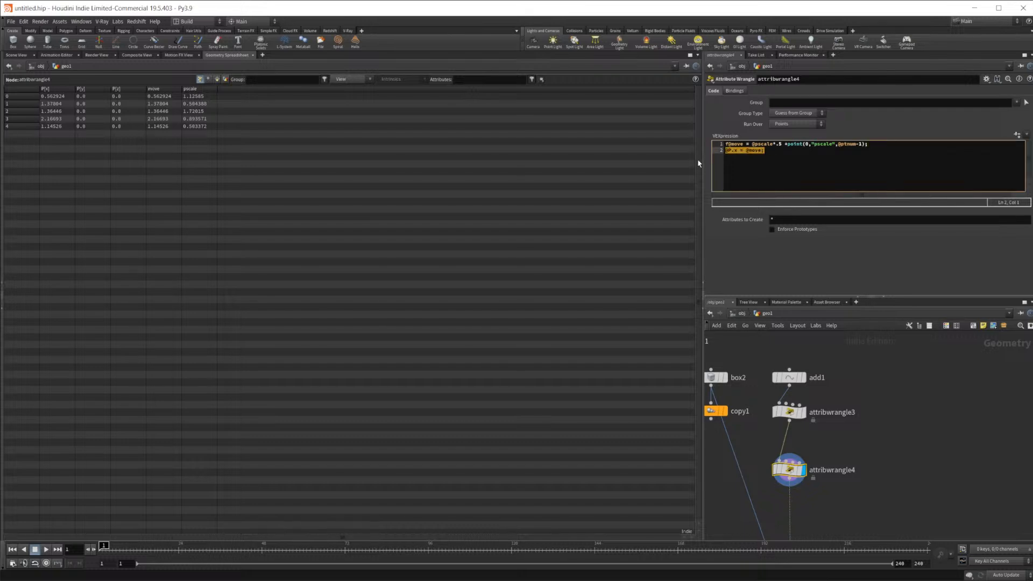
{"action": "key", "text": "BackSpace"}
{"action": "key", "text": "Return"}
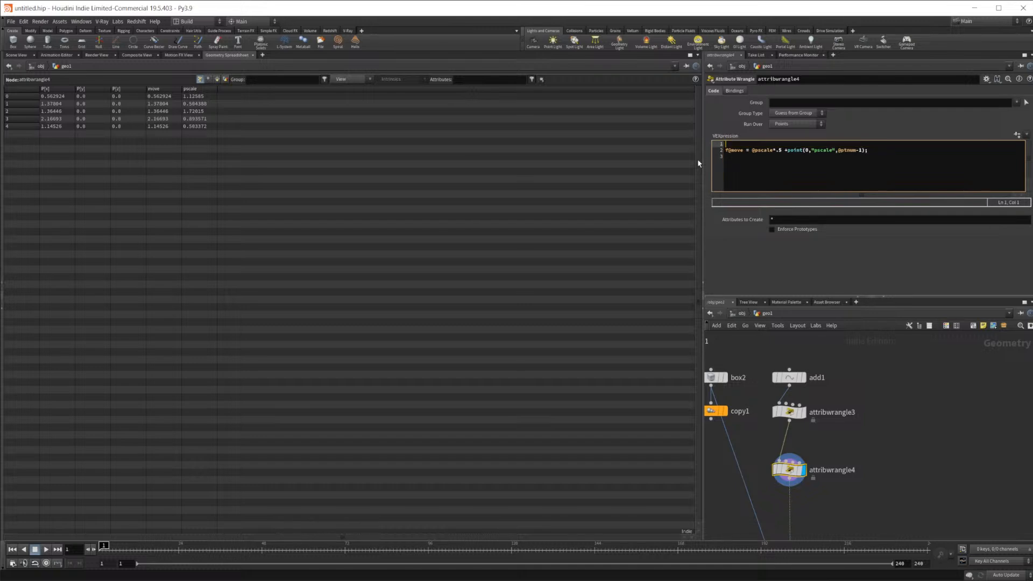
{"action": "type", "text": "for"}
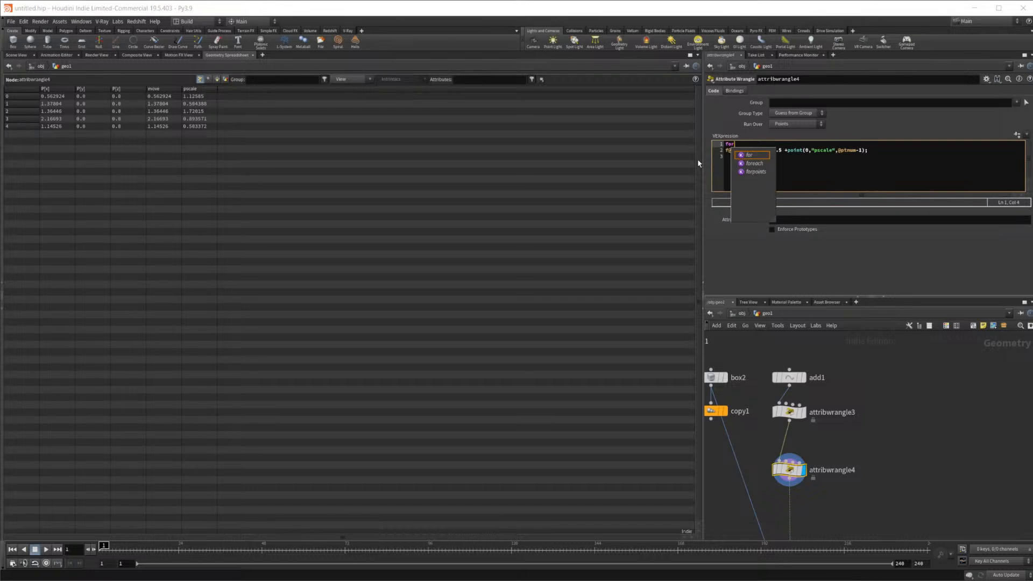
{"action": "type", "text": "("}
{"action": "key", "text": "BackSpace"}
{"action": "key", "text": "BackSpace"}
{"action": "key", "text": "BackSpace"}
{"action": "key", "text": "BackSpace"}
{"action": "left_click", "coordinate": [887, 148]}
{"action": "left_click", "coordinate": [730, 157]}
{"action": "key", "text": "Up"}
{"action": "key", "text": "Up"}
{"action": "key", "text": "Delete"}
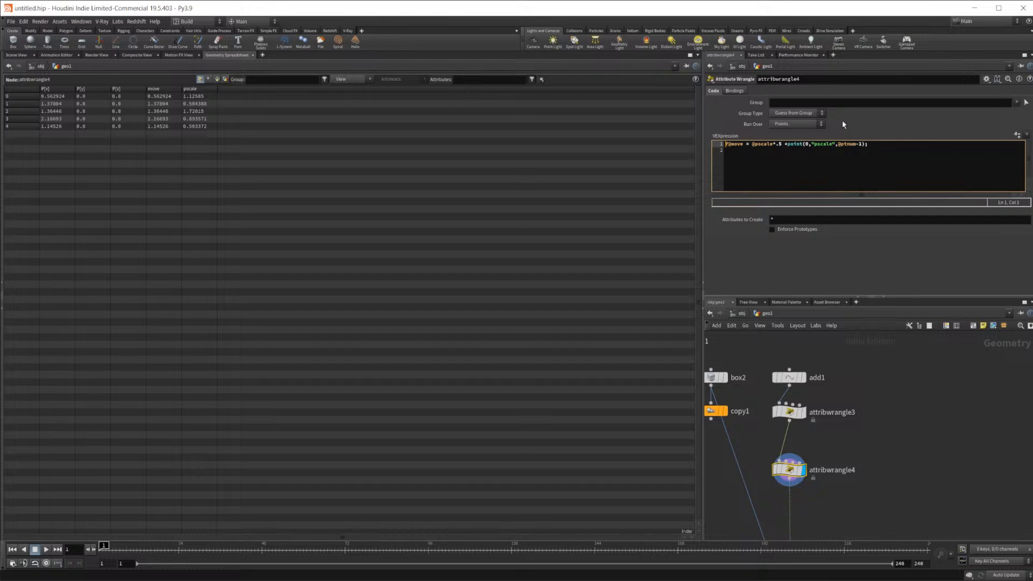
Step: Return to the scene view and delete the branch holding box2, copy1, add1, both wrangles and copytopoints2
{"action": "left_click", "coordinate": [16, 55]}
{"action": "scroll", "coordinate": [953, 480], "scroll_direction": "down", "scroll_amount": 6}
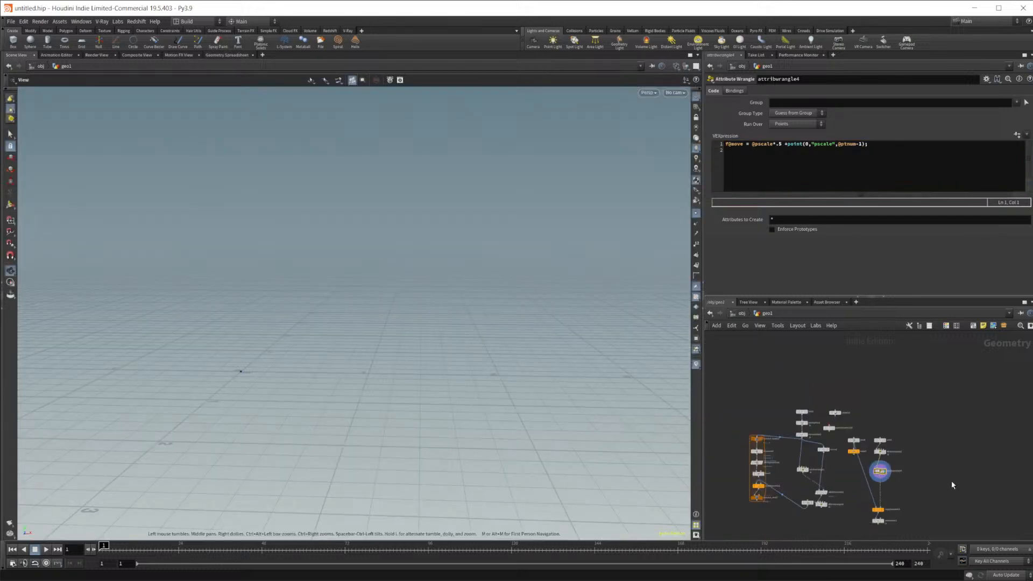
{"action": "scroll", "coordinate": [917, 445], "scroll_direction": "up", "scroll_amount": 5}
{"action": "left_click_drag", "start_coordinate": [909, 492], "coordinate": [797, 330]}
{"action": "key", "text": "Delete"}
Step: Delete the remaining unused experiment nodes, keeping only the line1 chain, box1 and the for-each loop
{"action": "middle_click_drag", "start_coordinate": [805, 396], "coordinate": [833, 445]}
{"action": "left_click_drag", "start_coordinate": [824, 521], "coordinate": [752, 407]}
{"action": "left_click_drag", "start_coordinate": [777, 493], "coordinate": [749, 463]}
{"action": "left_click_drag", "start_coordinate": [827, 517], "coordinate": [768, 401]}
{"action": "key", "text": "Delete"}
{"action": "left_click_drag", "start_coordinate": [834, 431], "coordinate": [801, 350]}
{"action": "key", "text": "Delete"}
Step: Move the for-each block and box1 so the loop lines up directly beneath convertline1
{"action": "middle_click_drag", "start_coordinate": [827, 467], "coordinate": [921, 481]}
{"action": "left_click_drag", "start_coordinate": [835, 472], "coordinate": [768, 455]}
{"action": "left_click_drag", "start_coordinate": [749, 388], "coordinate": [831, 506]}
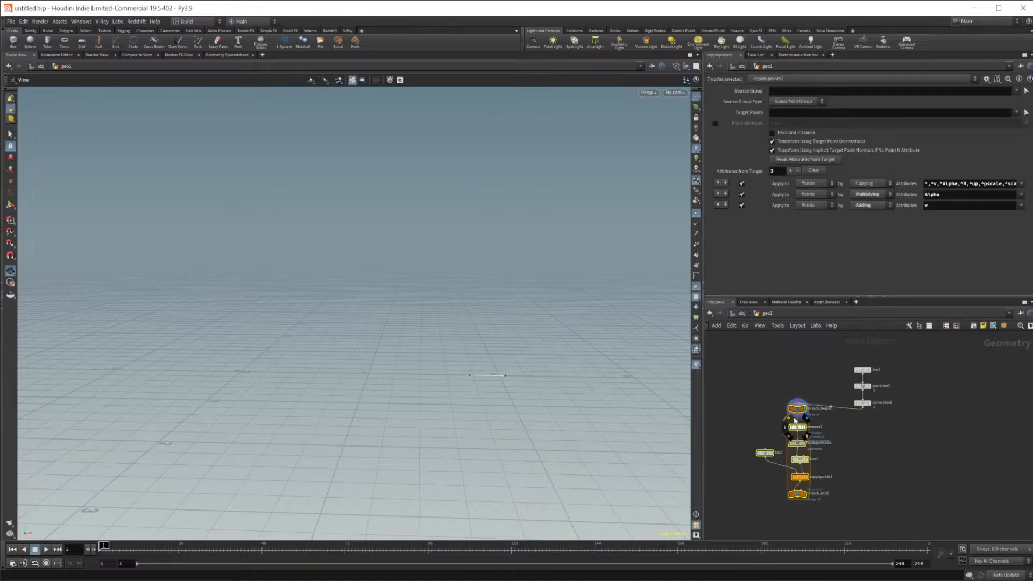
{"action": "left_click_drag", "start_coordinate": [801, 414], "coordinate": [864, 422]}
{"action": "scroll", "coordinate": [913, 421], "scroll_direction": "up", "scroll_amount": 3}
{"action": "left_click", "coordinate": [912, 420]}
{"action": "middle_click_drag", "start_coordinate": [896, 416], "coordinate": [871, 472]}
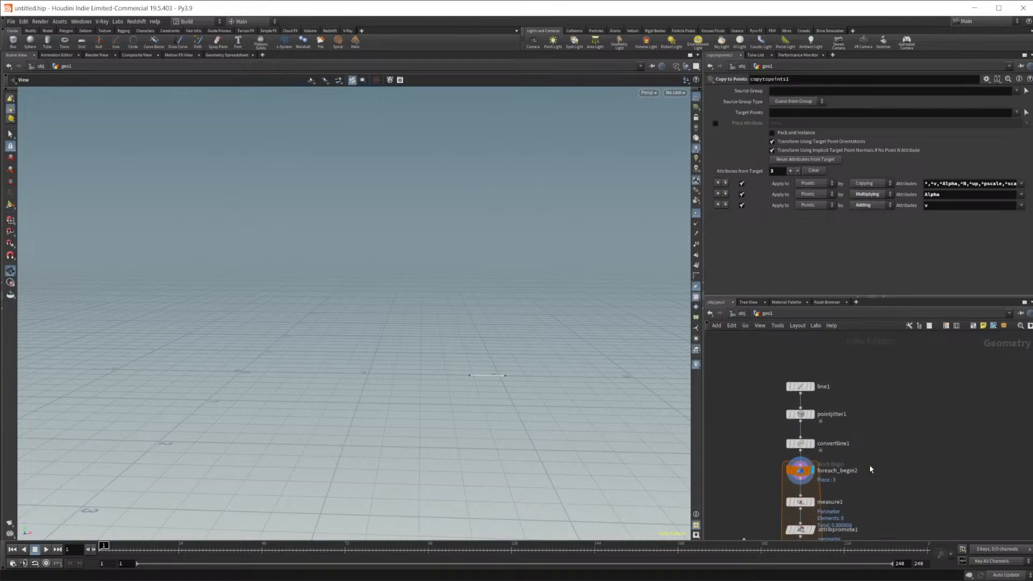
Step: Display the result of foreach_end2 in the viewport
{"action": "middle_click_drag", "start_coordinate": [906, 501], "coordinate": [918, 463]}
{"action": "scroll", "coordinate": [894, 452], "scroll_direction": "up", "scroll_amount": 3}
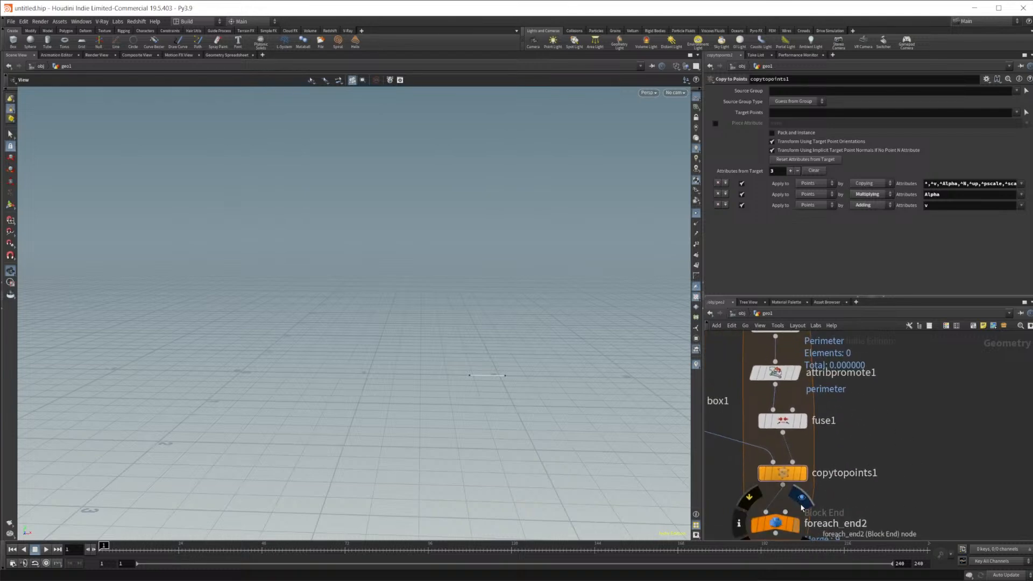
{"action": "left_click", "coordinate": [803, 500]}
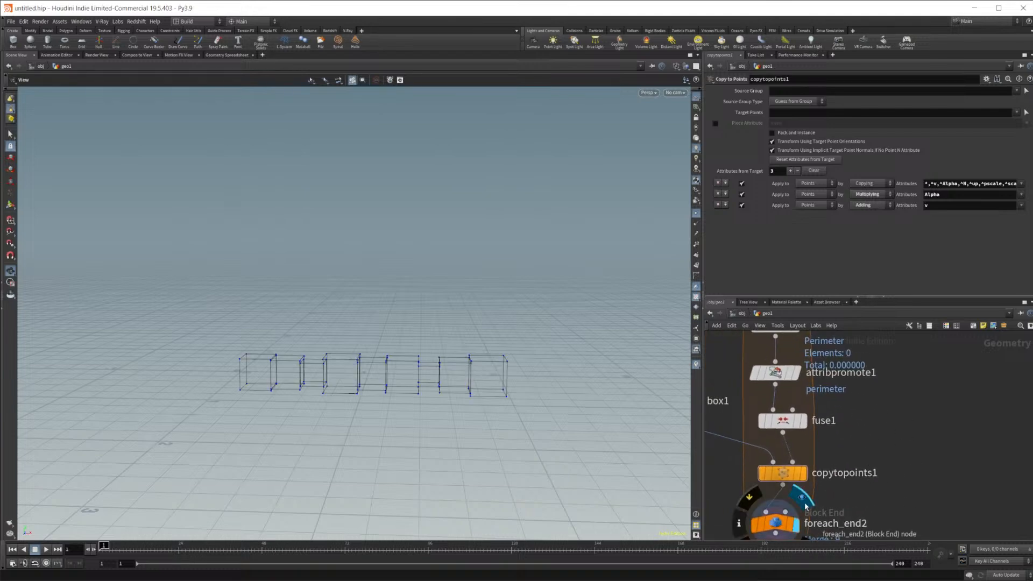
Step: Set the viewport shading to Smooth Shaded and hide the point markers on the row of boxes
{"action": "left_click", "coordinate": [676, 66]}
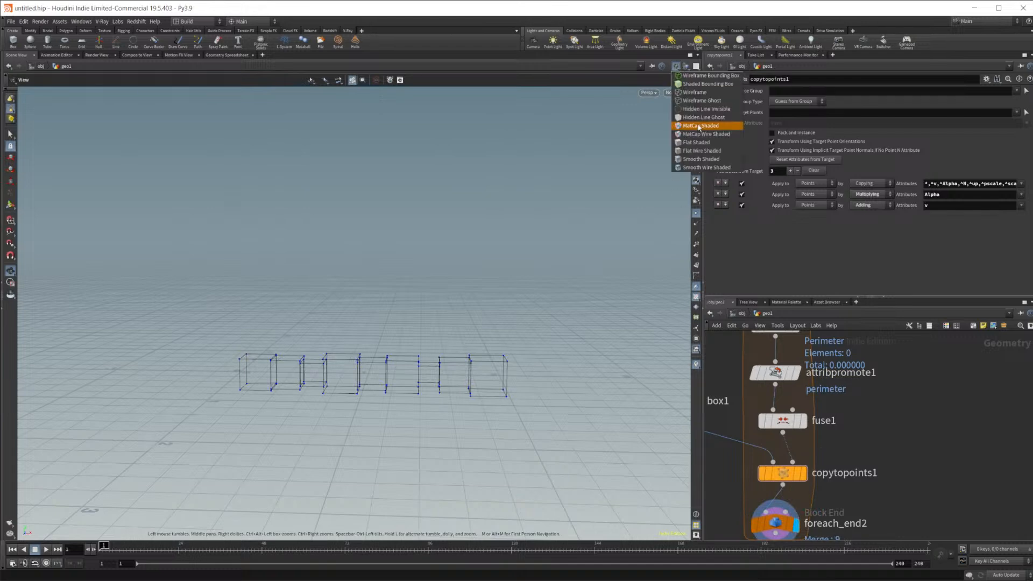
{"action": "left_click", "coordinate": [711, 160]}
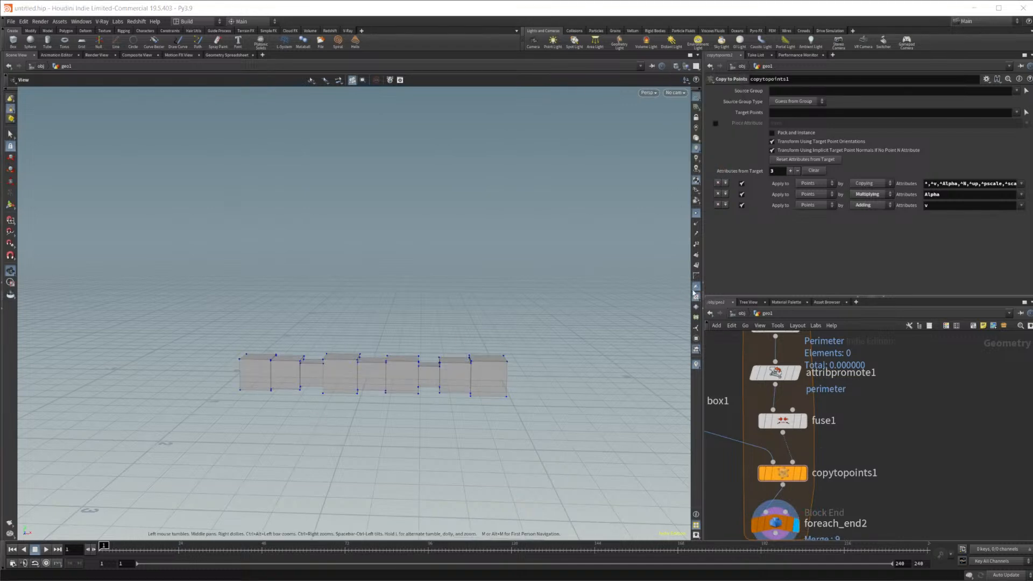
{"action": "left_click", "coordinate": [699, 216]}
{"action": "scroll", "coordinate": [381, 385], "scroll_direction": "up", "scroll_amount": 3}
{"action": "left_click_drag", "start_coordinate": [381, 385], "coordinate": [447, 378]}
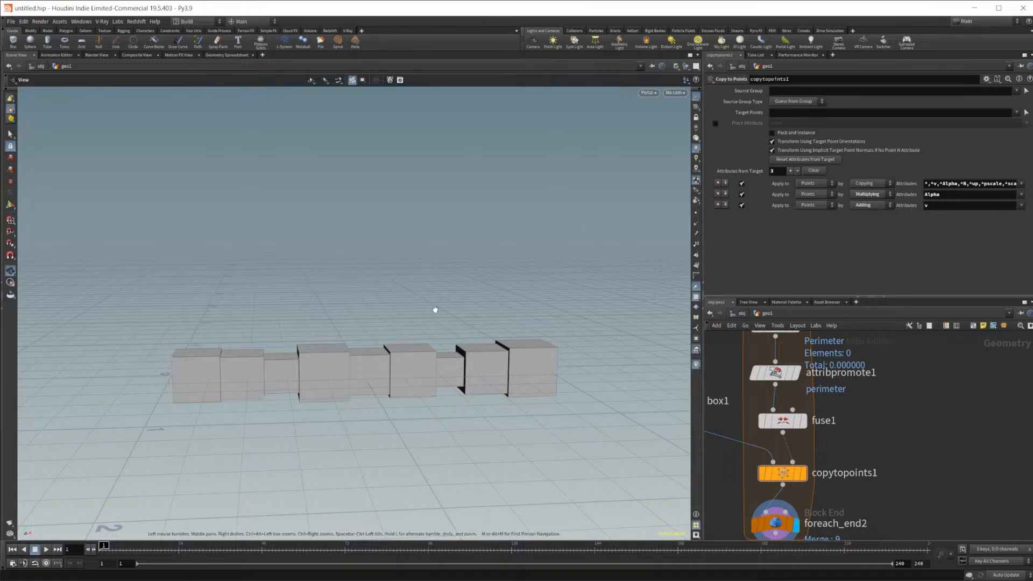
Step: Start saving the scene under a new name and create a folder named Boxes in Line inside E:/Projects
{"action": "left_click", "coordinate": [11, 21]}
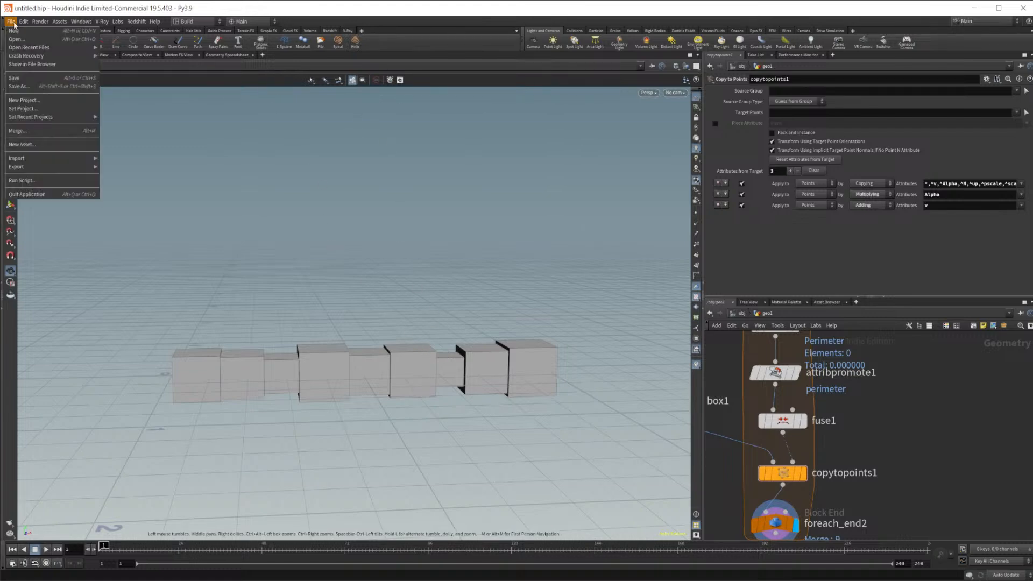
{"action": "left_click", "coordinate": [19, 86]}
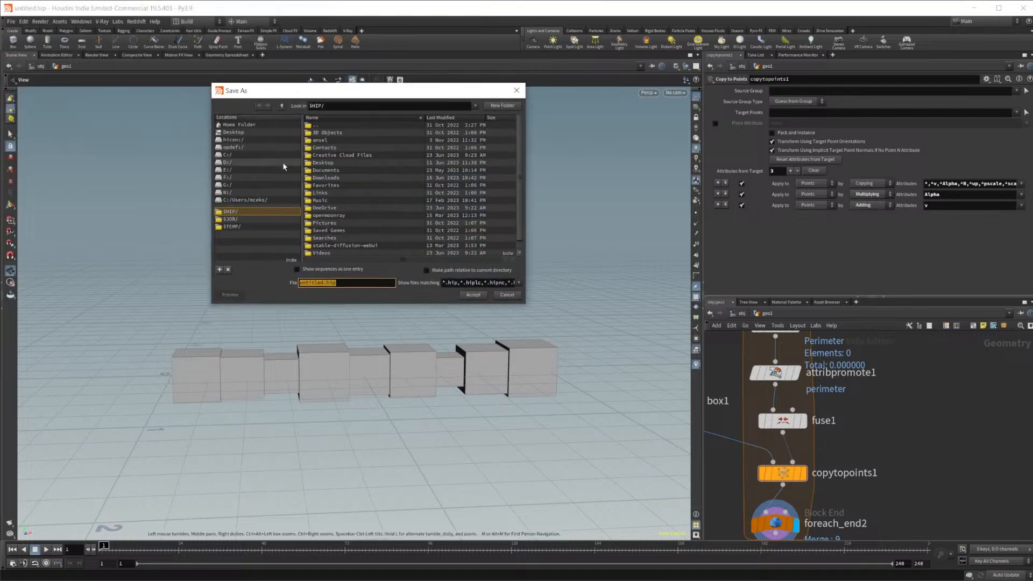
{"action": "left_click", "coordinate": [248, 171]}
{"action": "scroll", "coordinate": [346, 221], "scroll_direction": "down", "scroll_amount": 1}
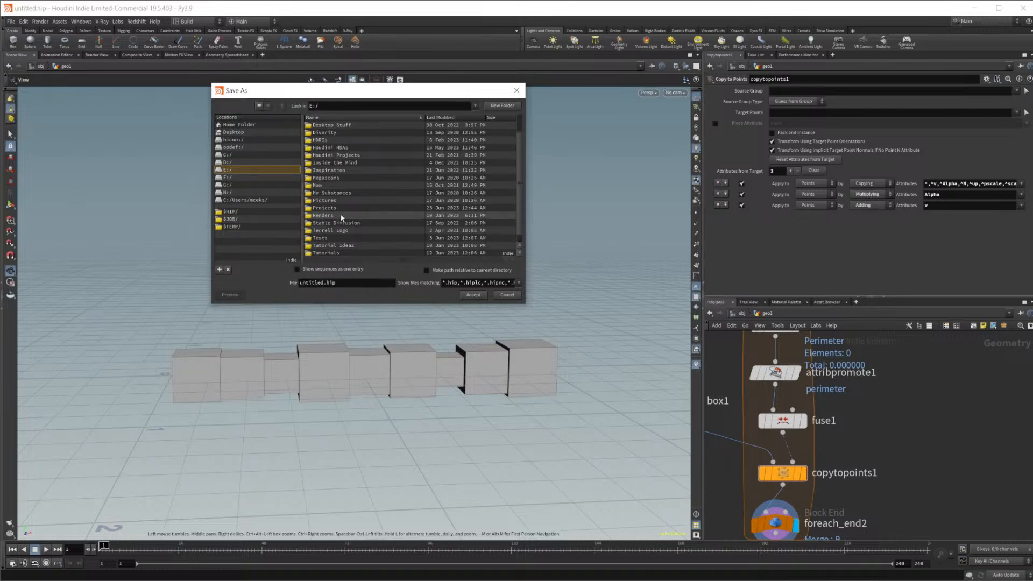
{"action": "double_click", "coordinate": [335, 209]}
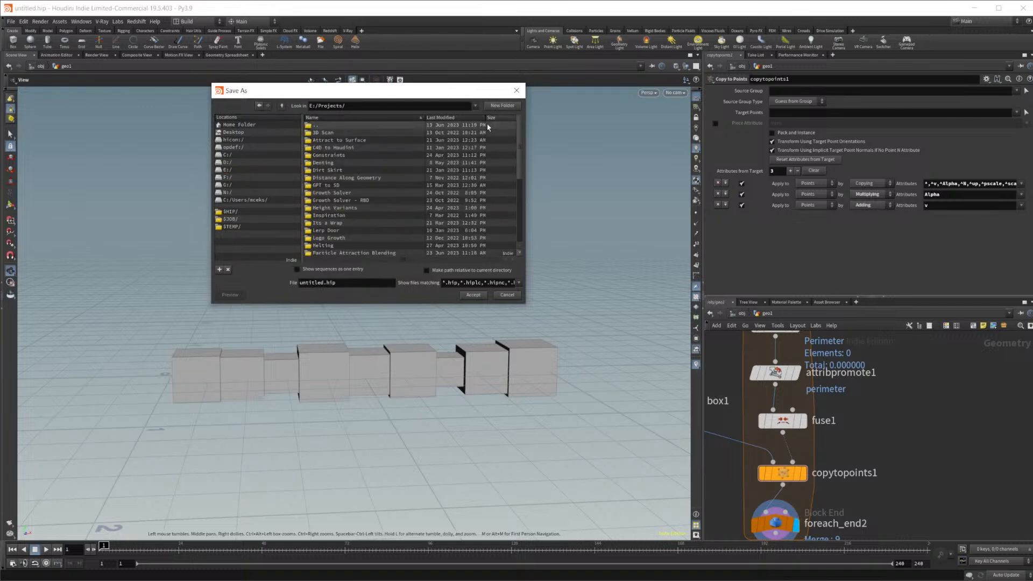
{"action": "left_click", "coordinate": [497, 107]}
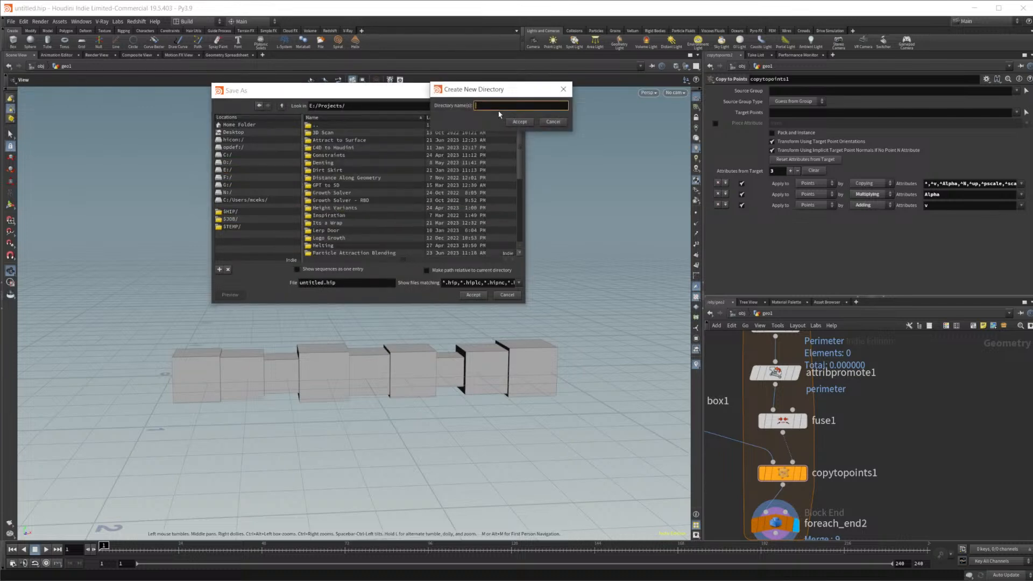
{"action": "type", "text": "Boxes in Line"}
{"action": "key", "text": "Return"}
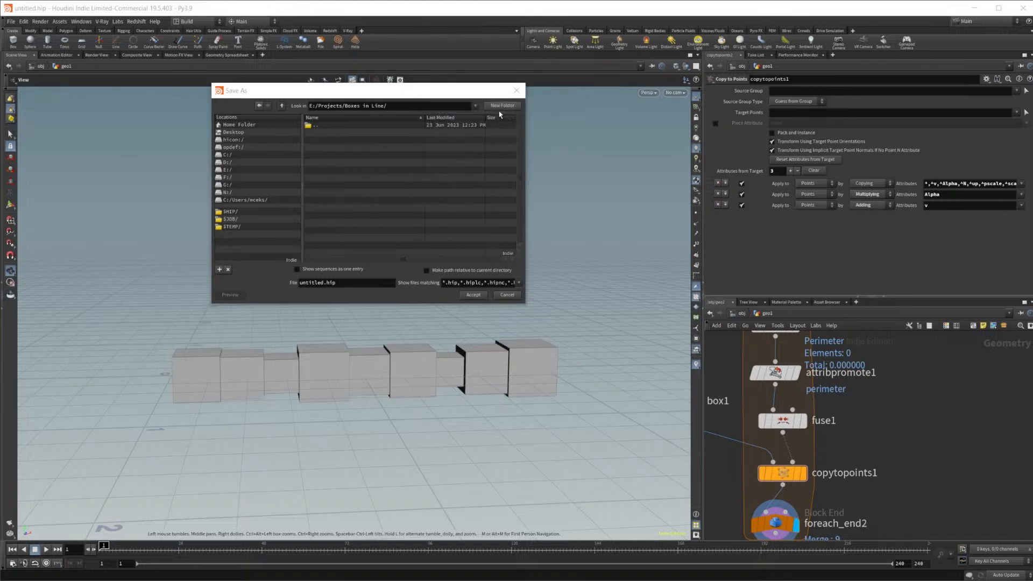
Step: Name the scene file Boxes in Line and save it in the new folder
{"action": "left_click", "coordinate": [345, 283]}
{"action": "double_click", "coordinate": [345, 283]}
{"action": "type", "text": "B"}
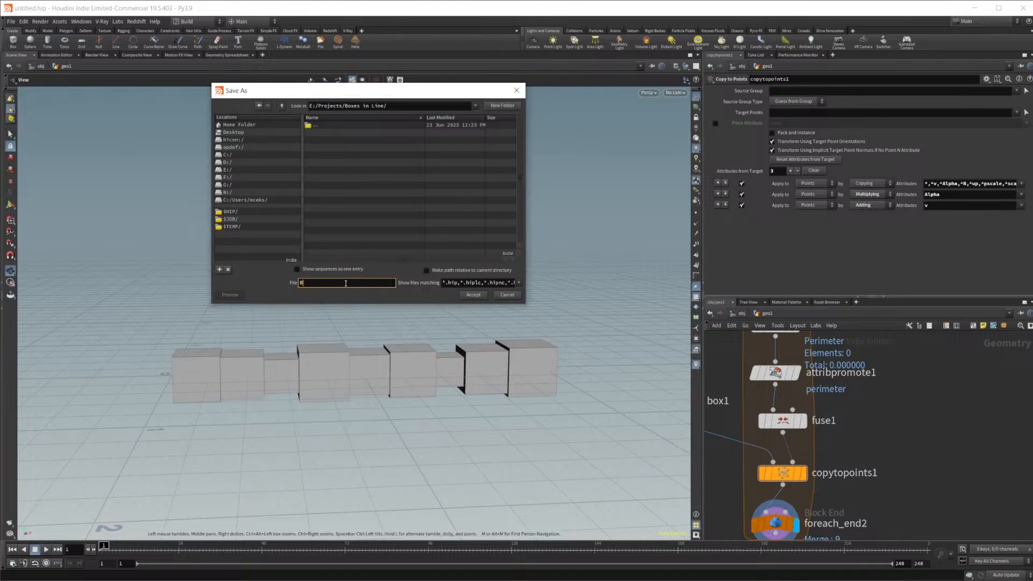
{"action": "type", "text": "oxes 1n Line"}
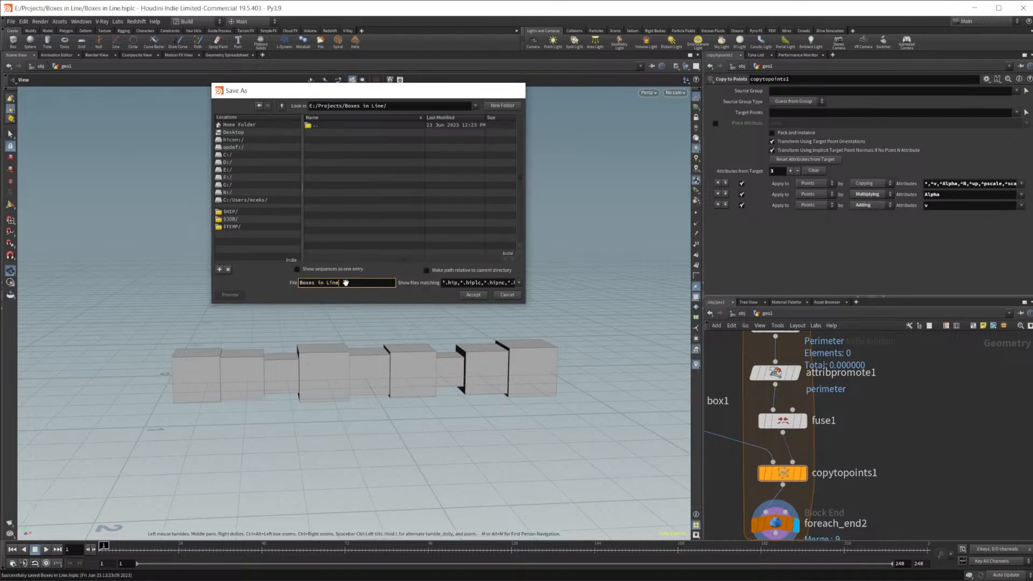
{"action": "key", "text": "Return"}
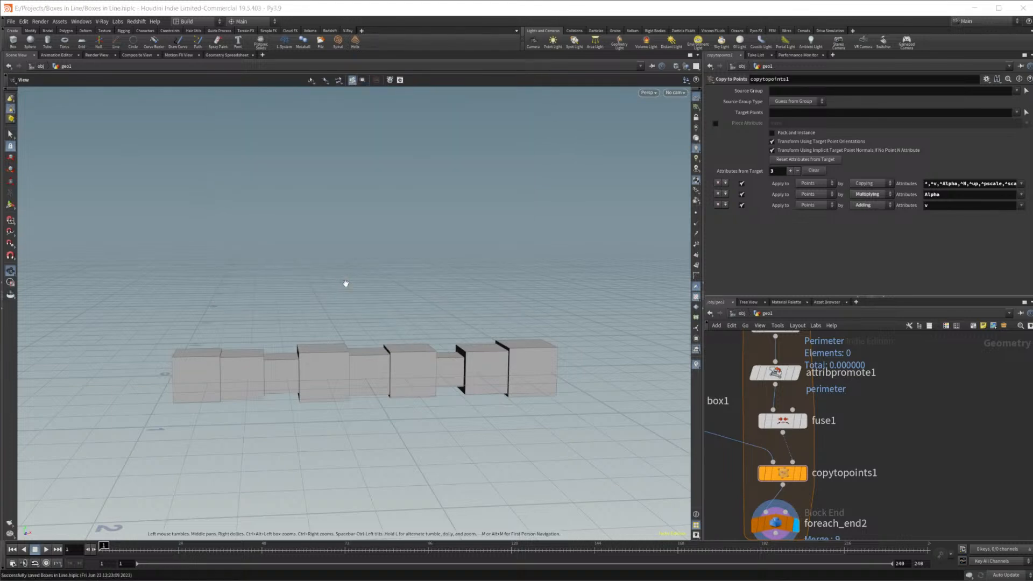
{"action": "key", "text": "h"}
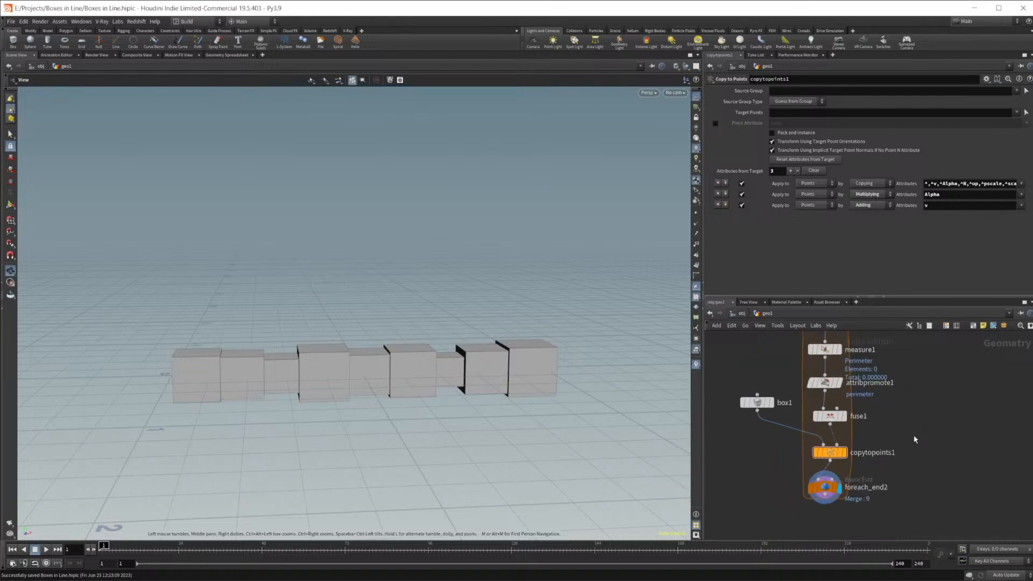